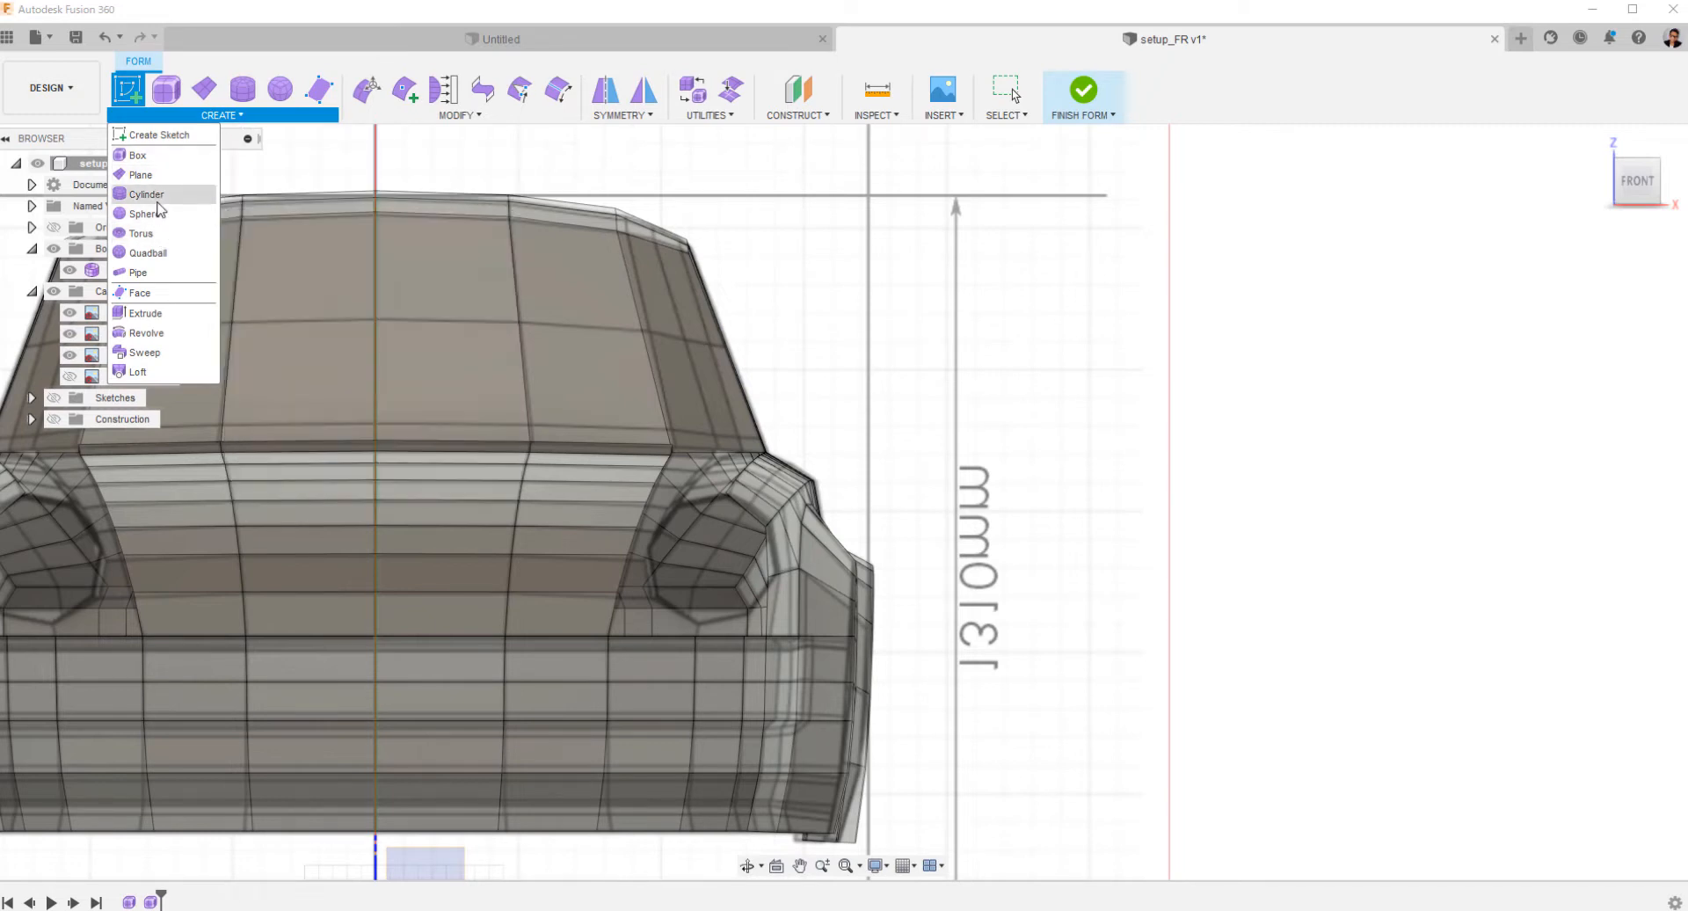
# Create a cylinder over the front-view headlight on the car's positive X side, about 237 mm in diameter with 8 diameter faces and one height face.
pyautogui.click(156, 196)
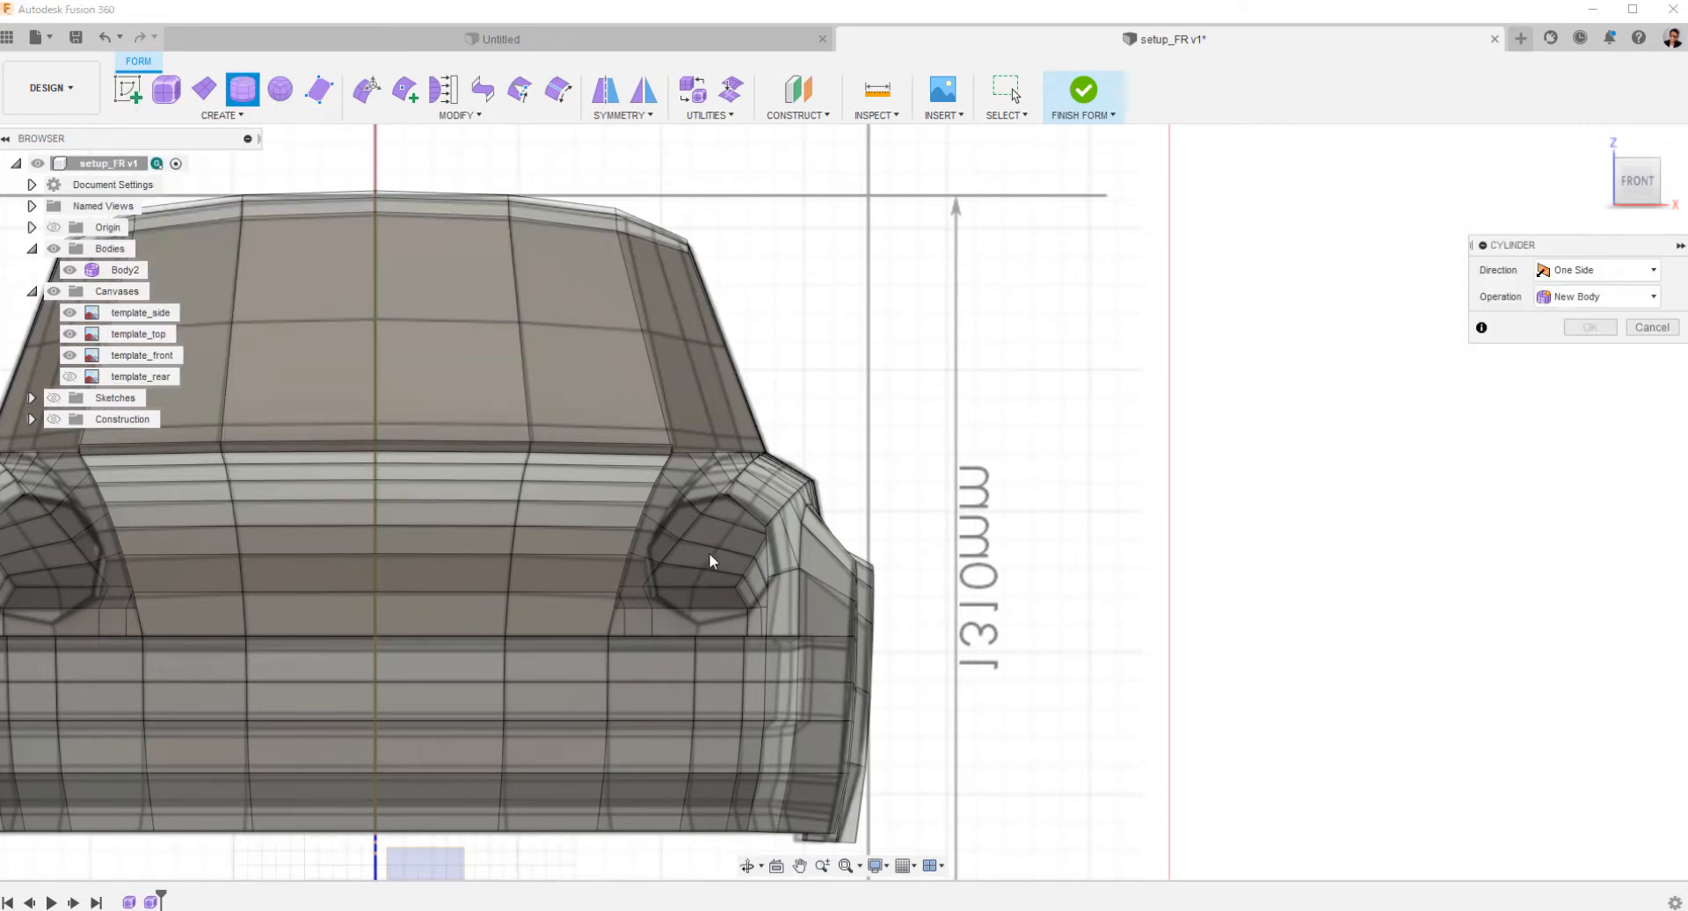
pyautogui.click(767, 587)
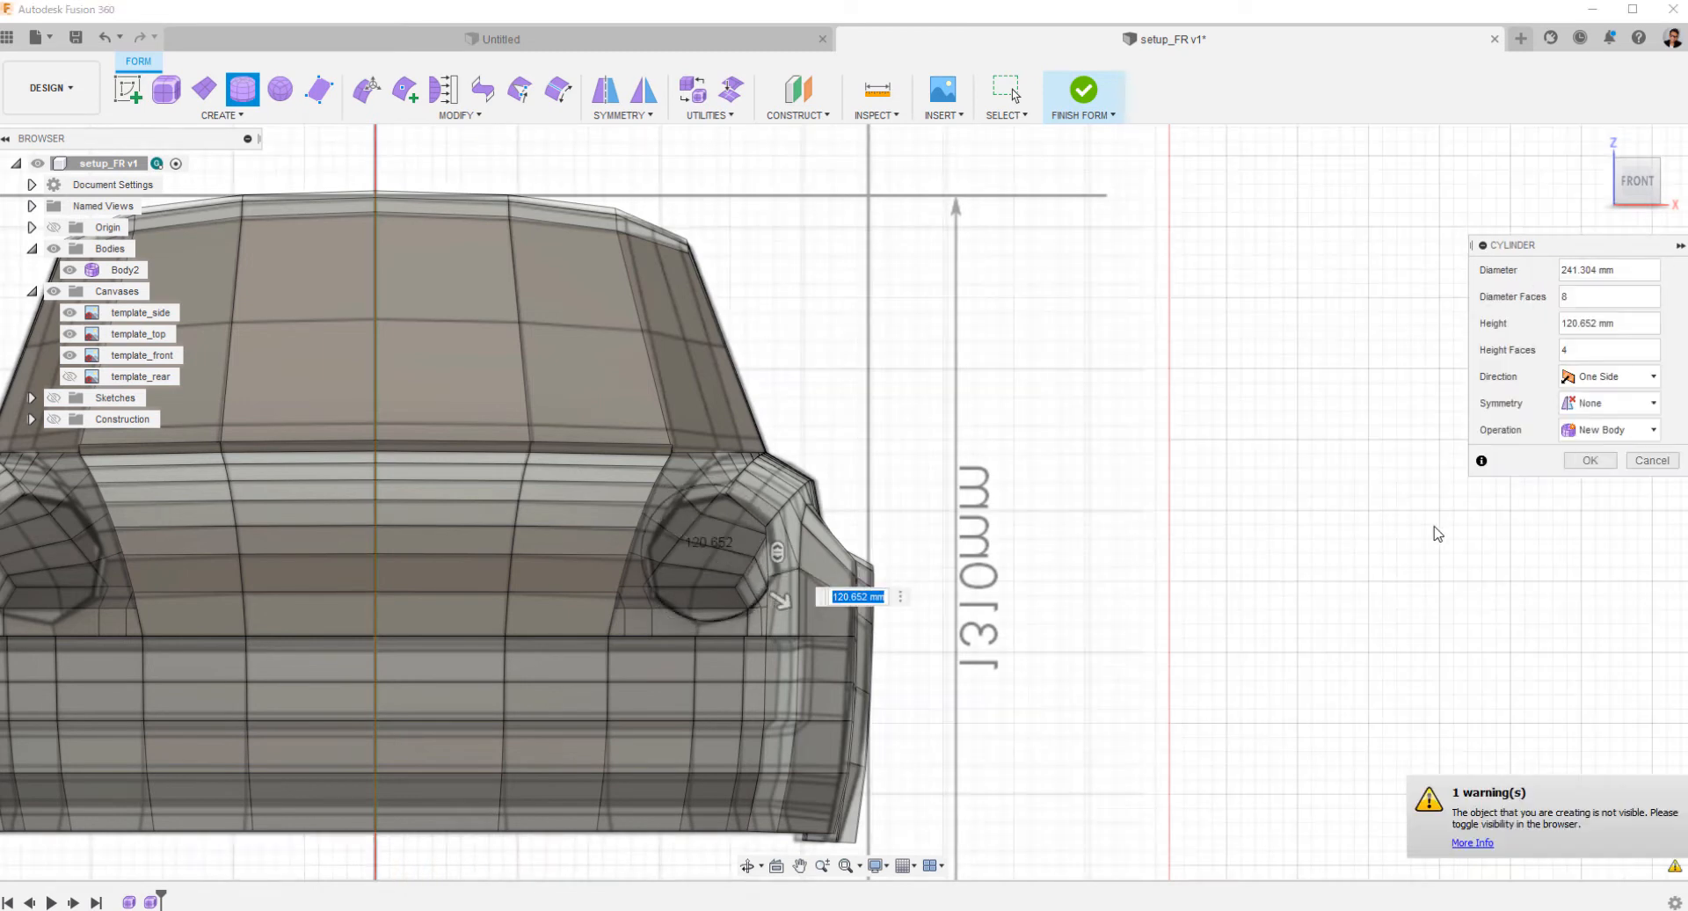
pyautogui.scroll(5, 842, 509)
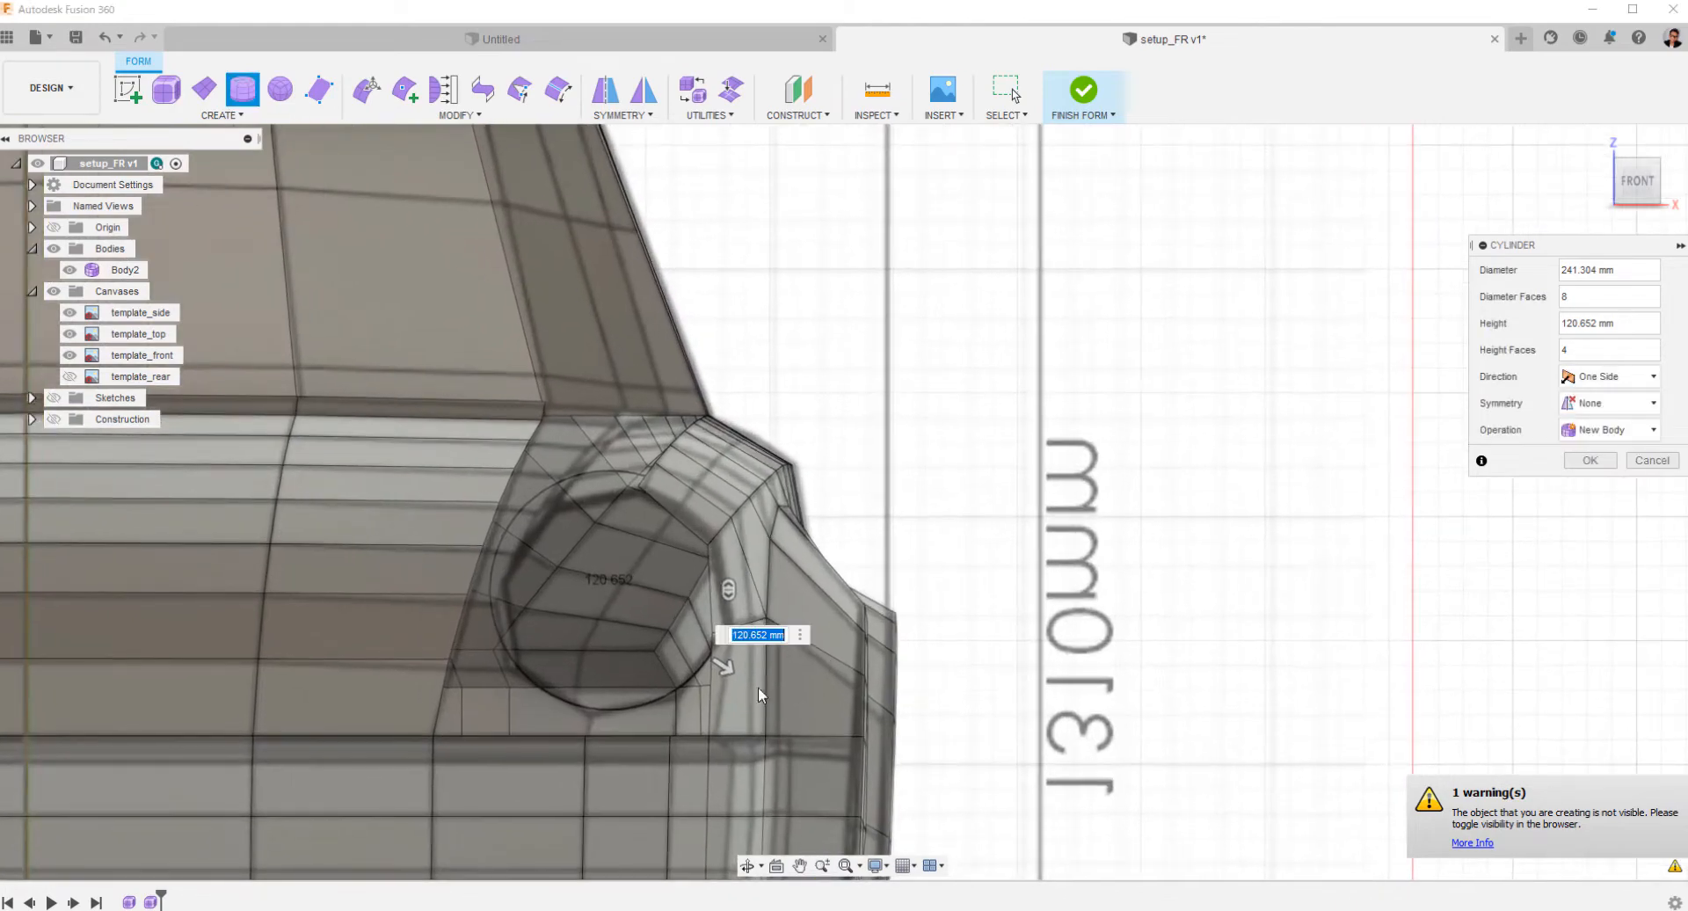
pyautogui.moveTo(719, 672); pyautogui.dragTo(716, 672)
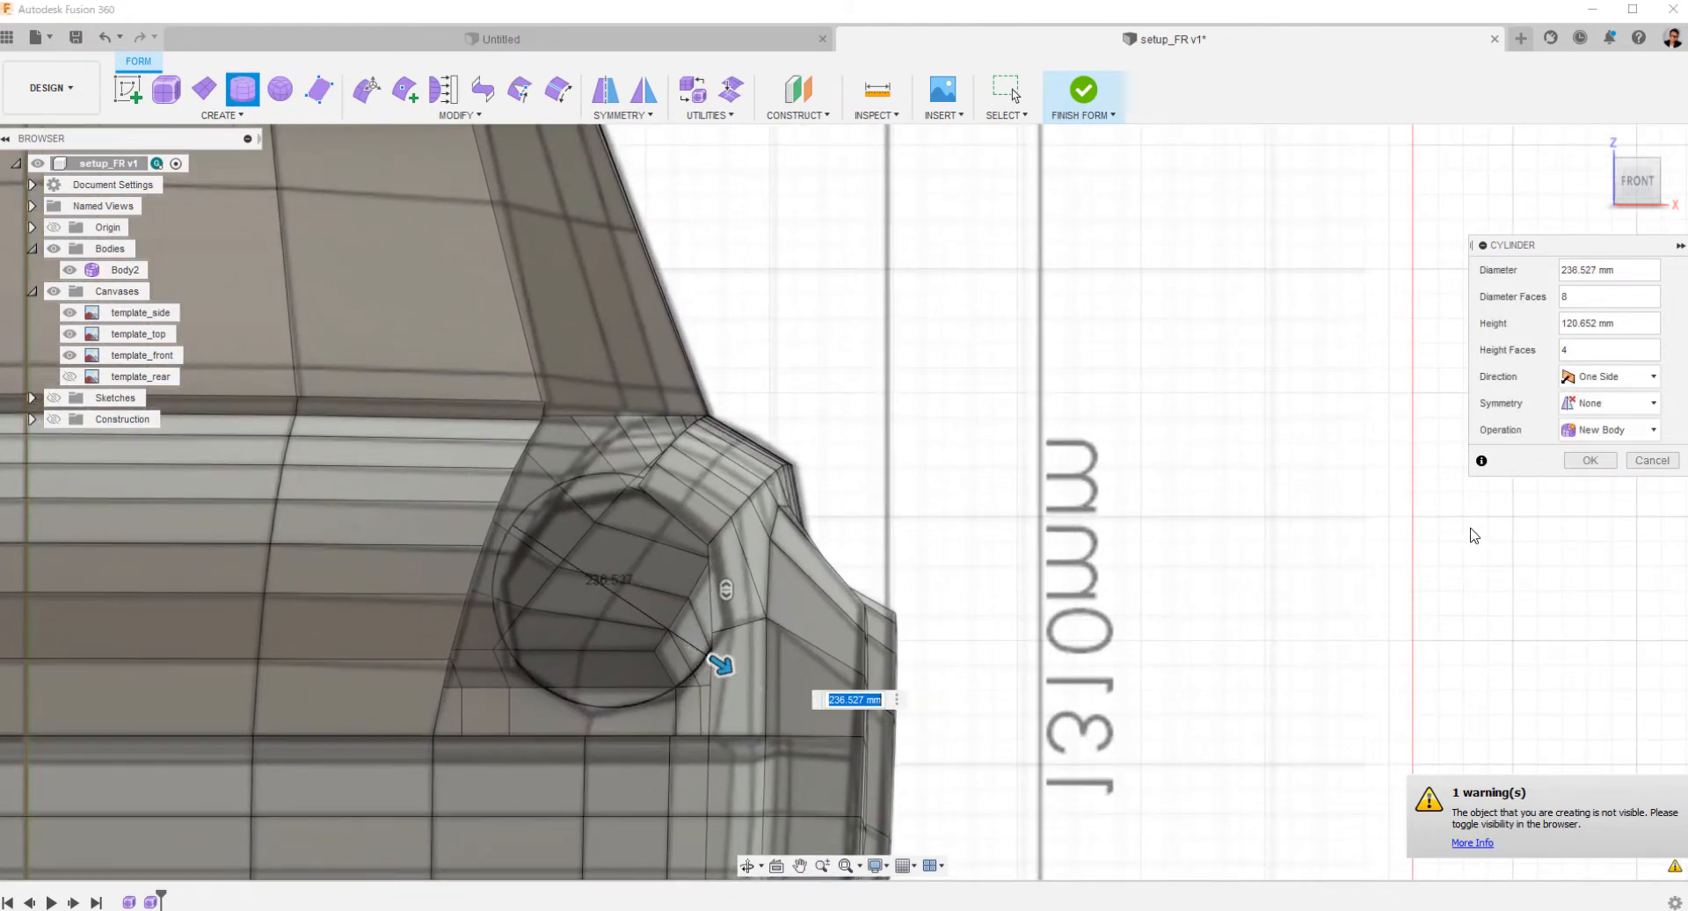
pyautogui.keyDown('shift'); pyautogui.moveTo(1379, 476); pyautogui.dragTo(958, 710, button='middle'); pyautogui.keyUp('shift')
pyautogui.scroll(-4, 1178, 466)
pyautogui.click(1639, 192)
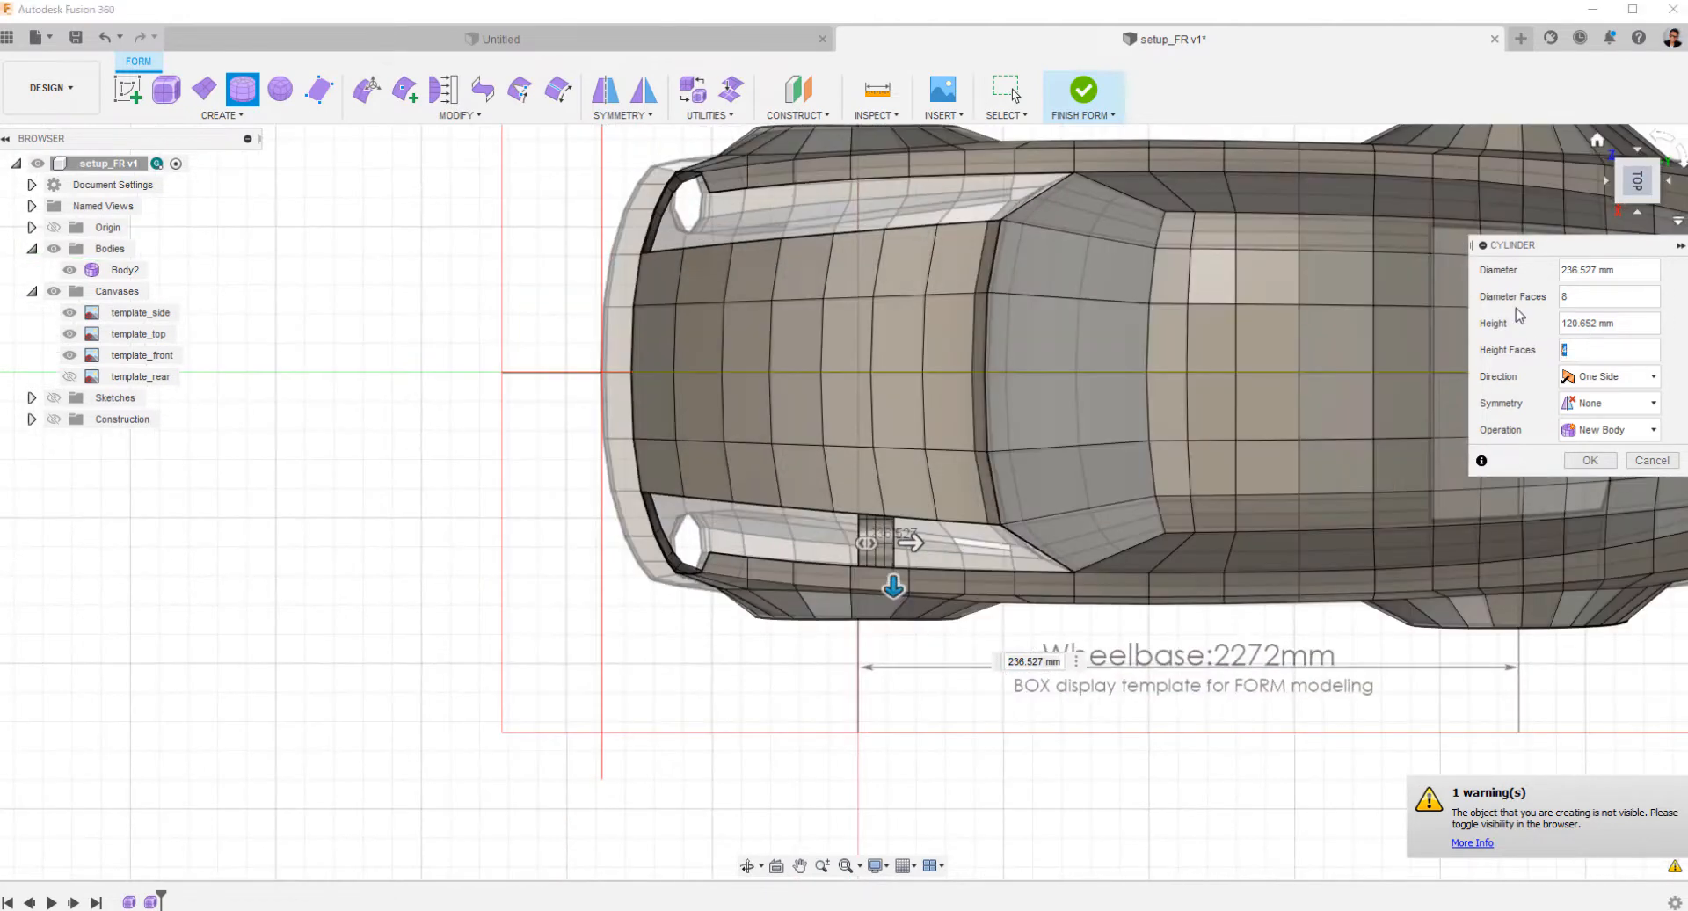
pyautogui.click(1589, 461)
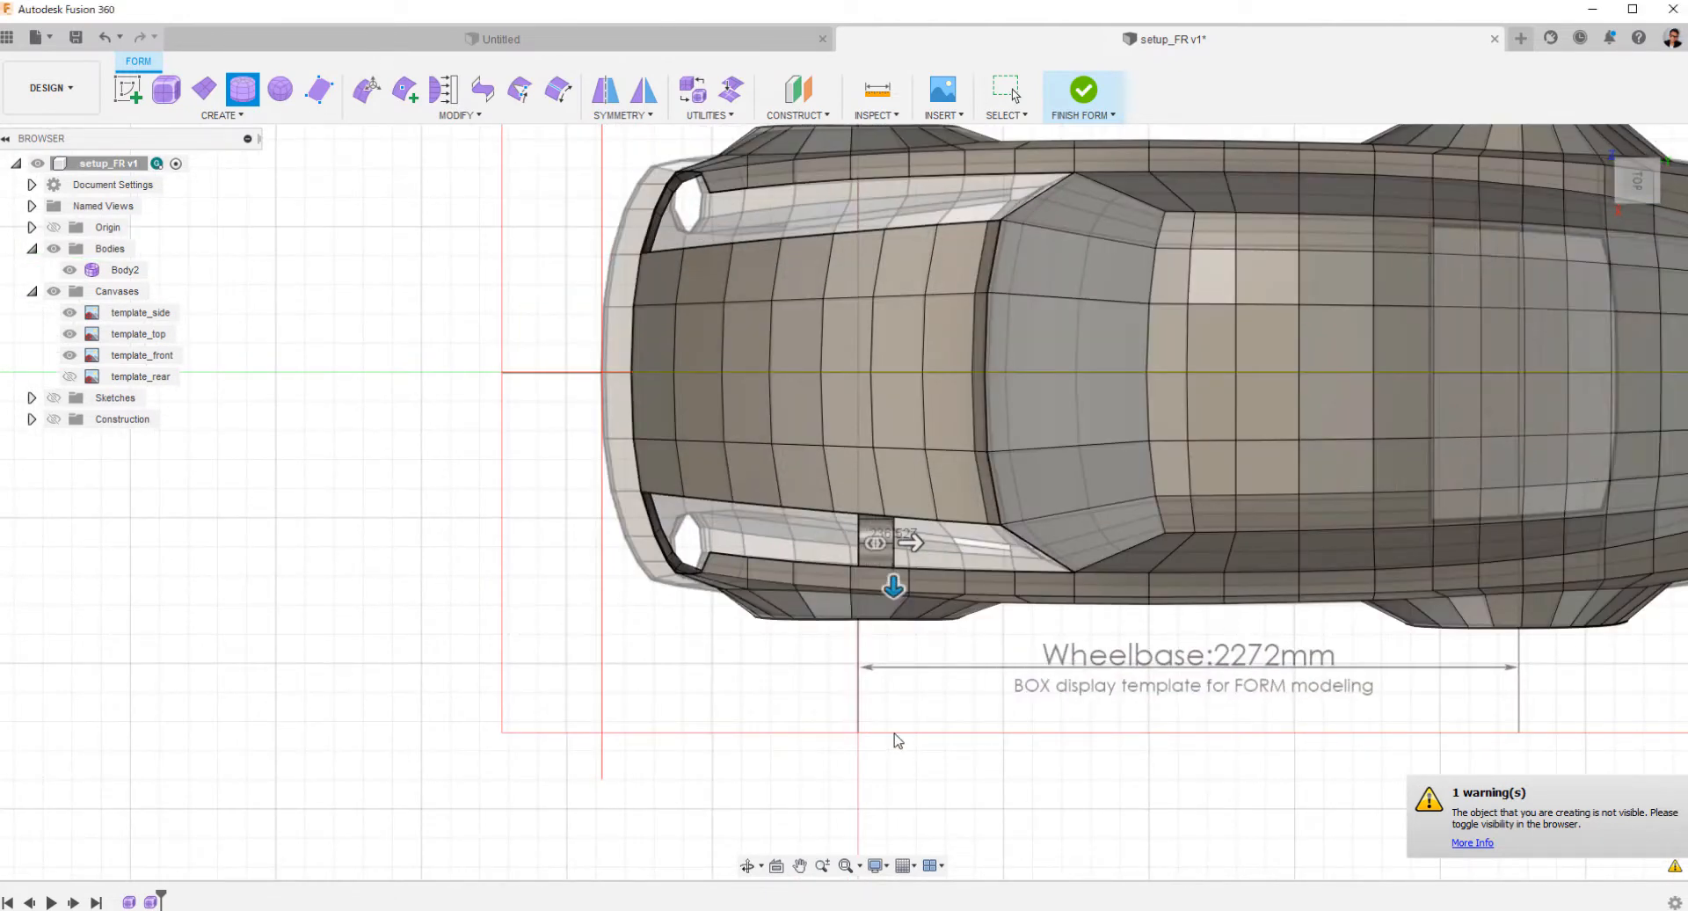
# Move the whole cylinder about 571 mm toward the car's nose, over the headlight opening in the top view.
pyautogui.scroll(5, 842, 497)
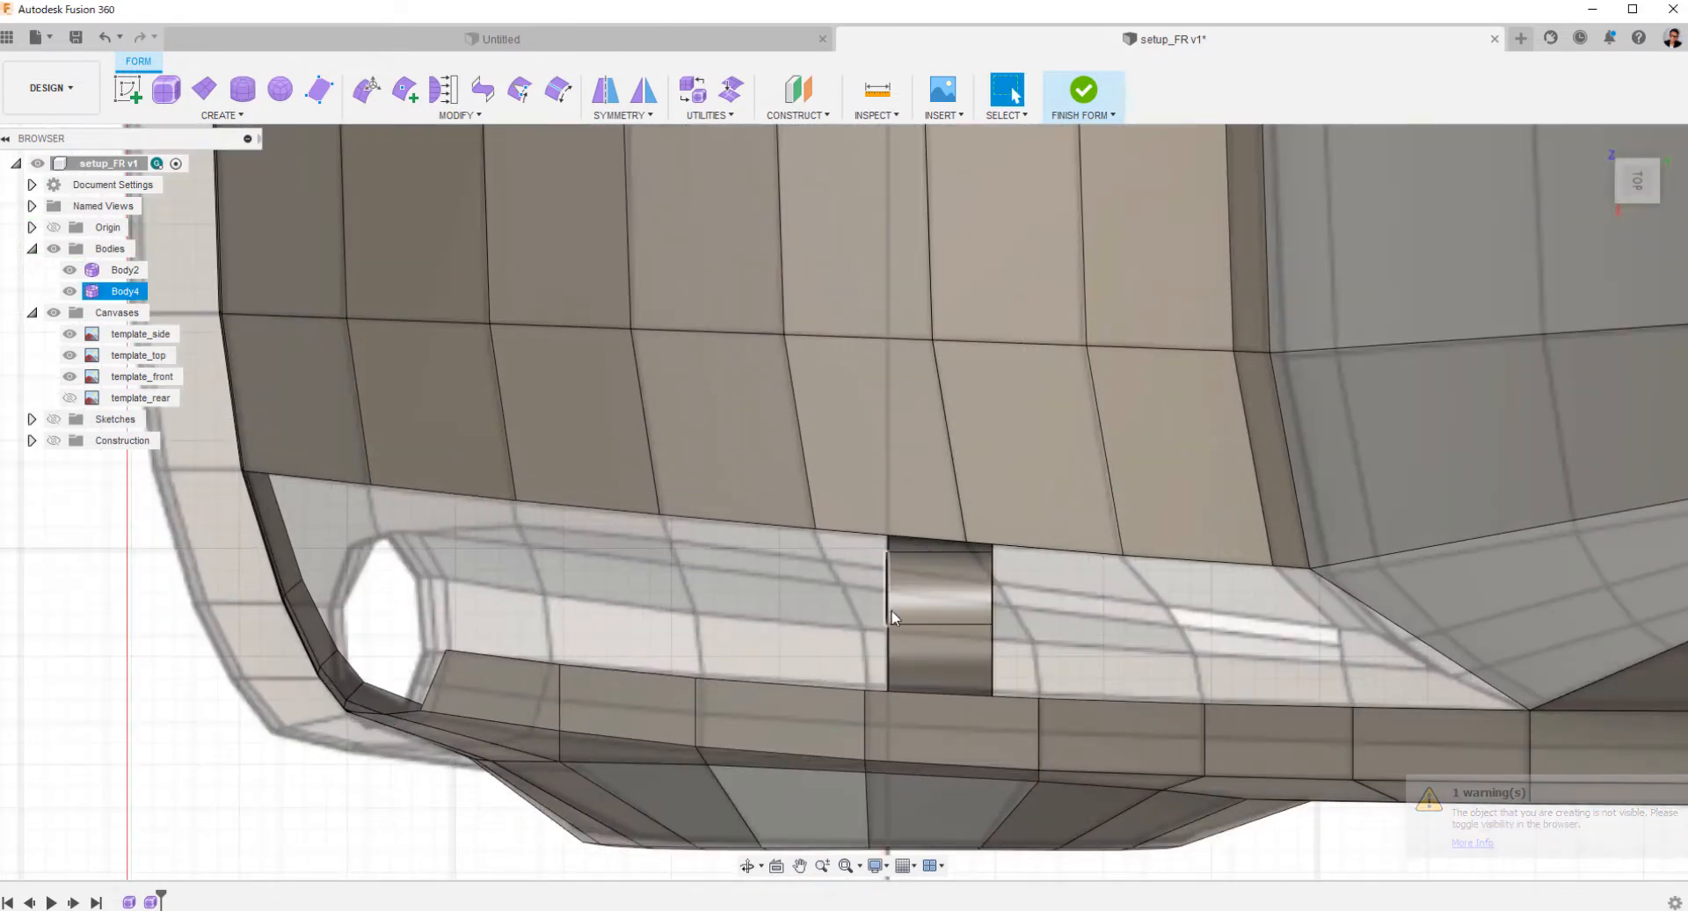
pyautogui.doubleClick(886, 604)
pyautogui.click(1085, 651)
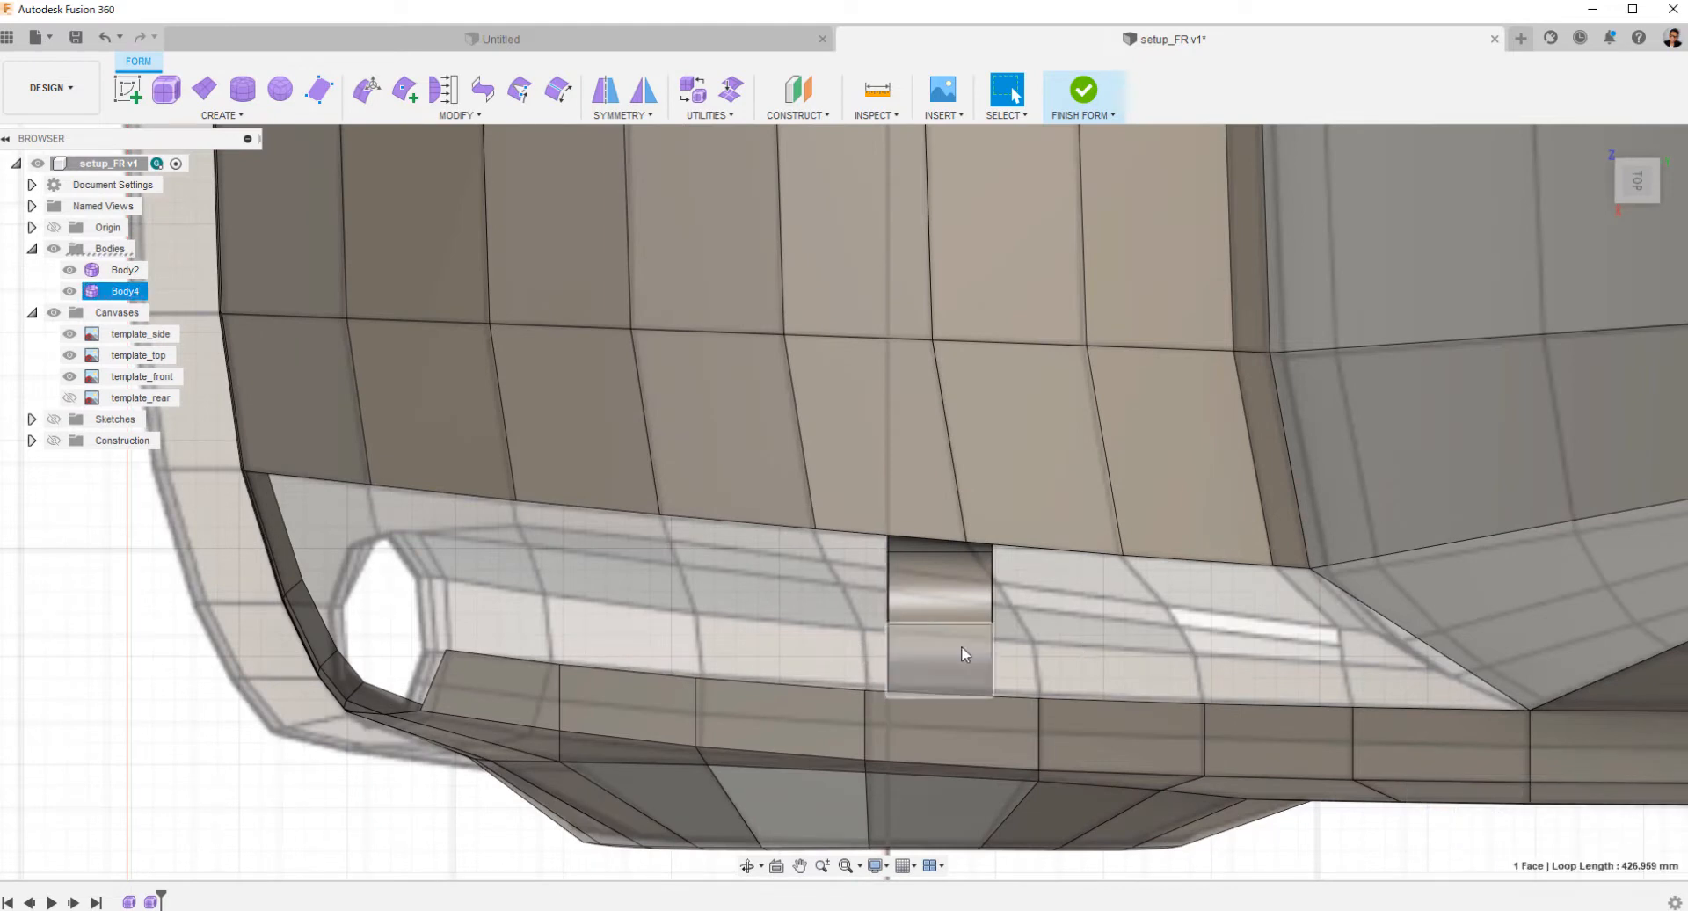
pyautogui.doubleClick(963, 646)
pyautogui.rightClick(965, 646)
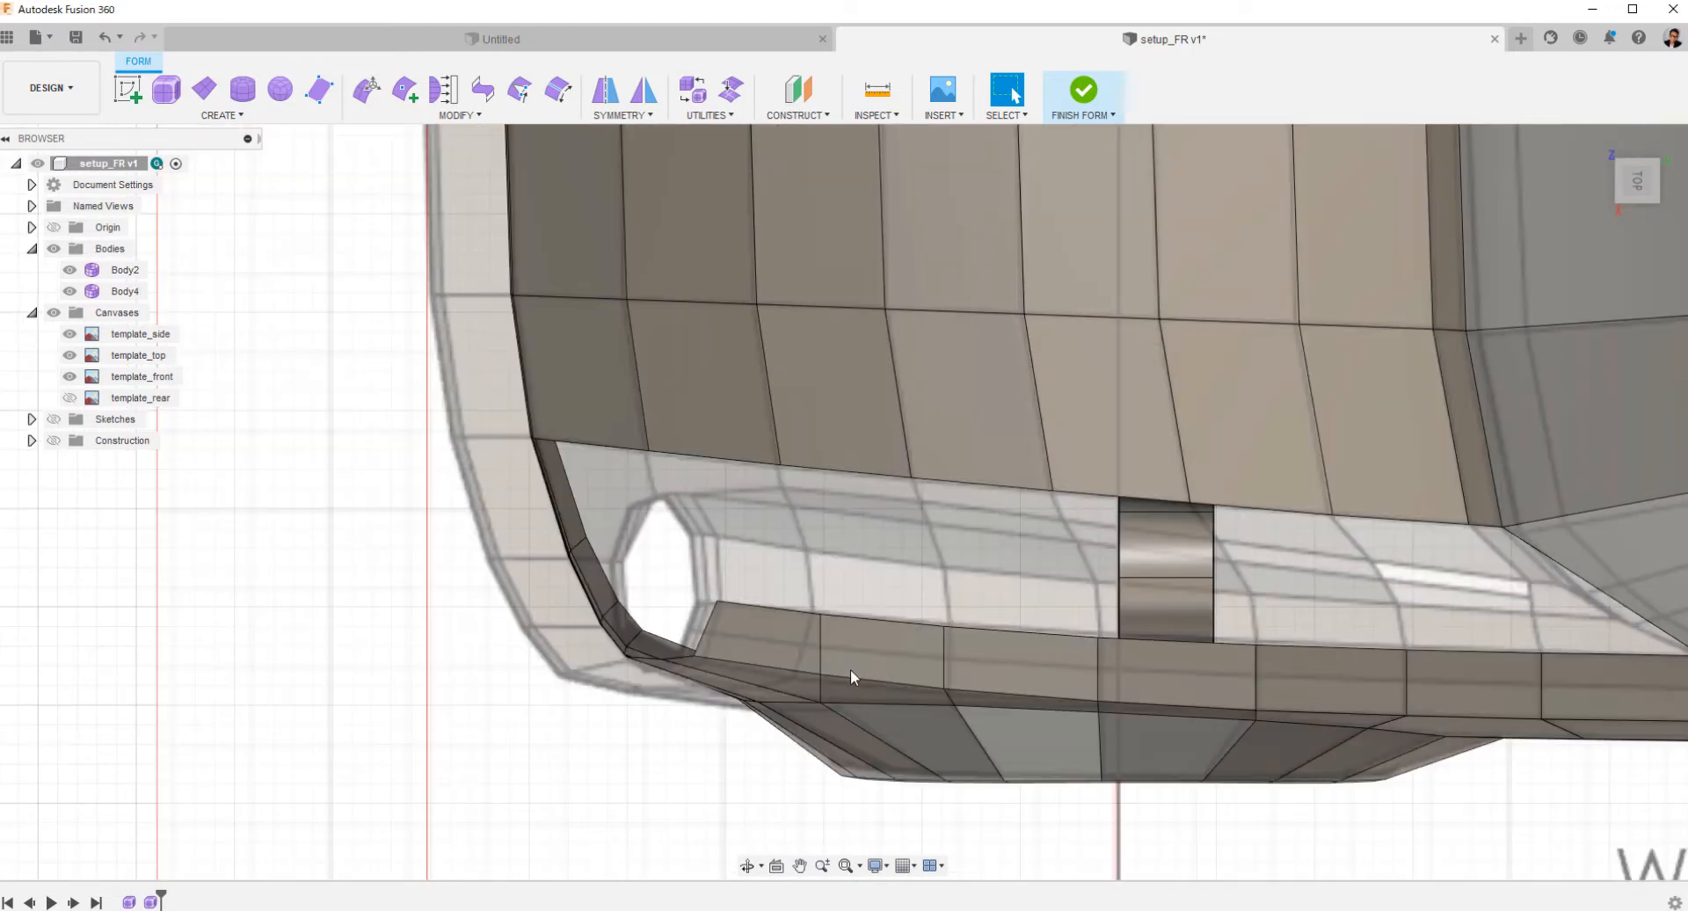
pyautogui.click(1148, 601)
pyautogui.rightClick(1150, 600)
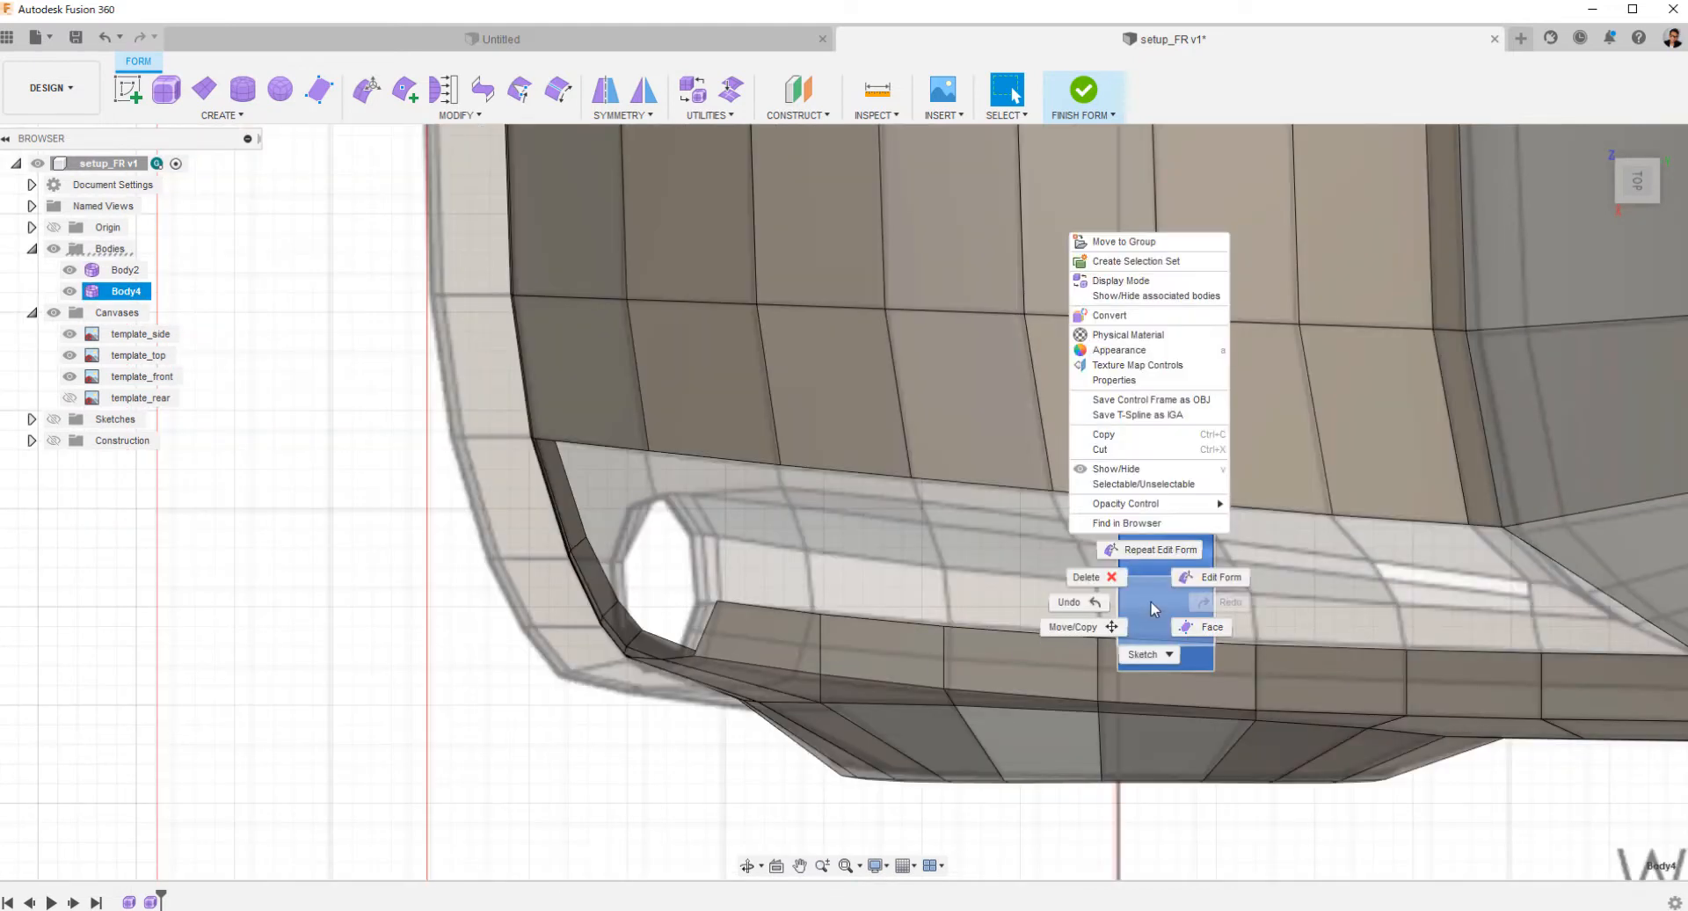
pyautogui.click(1192, 574)
pyautogui.moveTo(1213, 582); pyautogui.dragTo(776, 634)
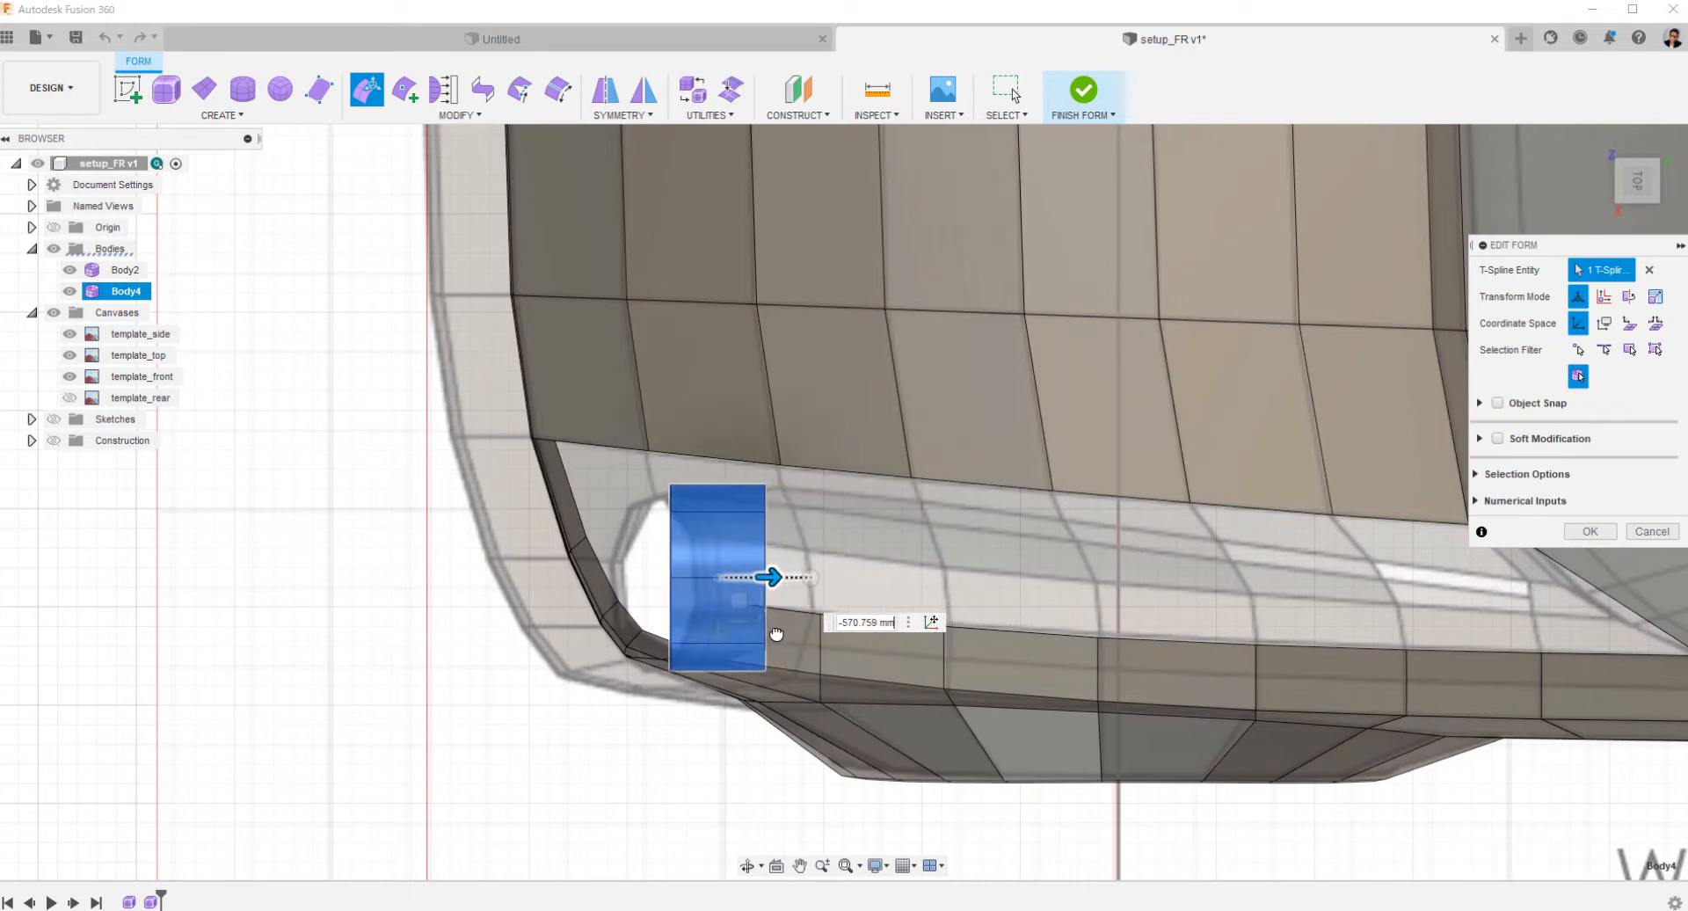
pyautogui.click(1587, 532)
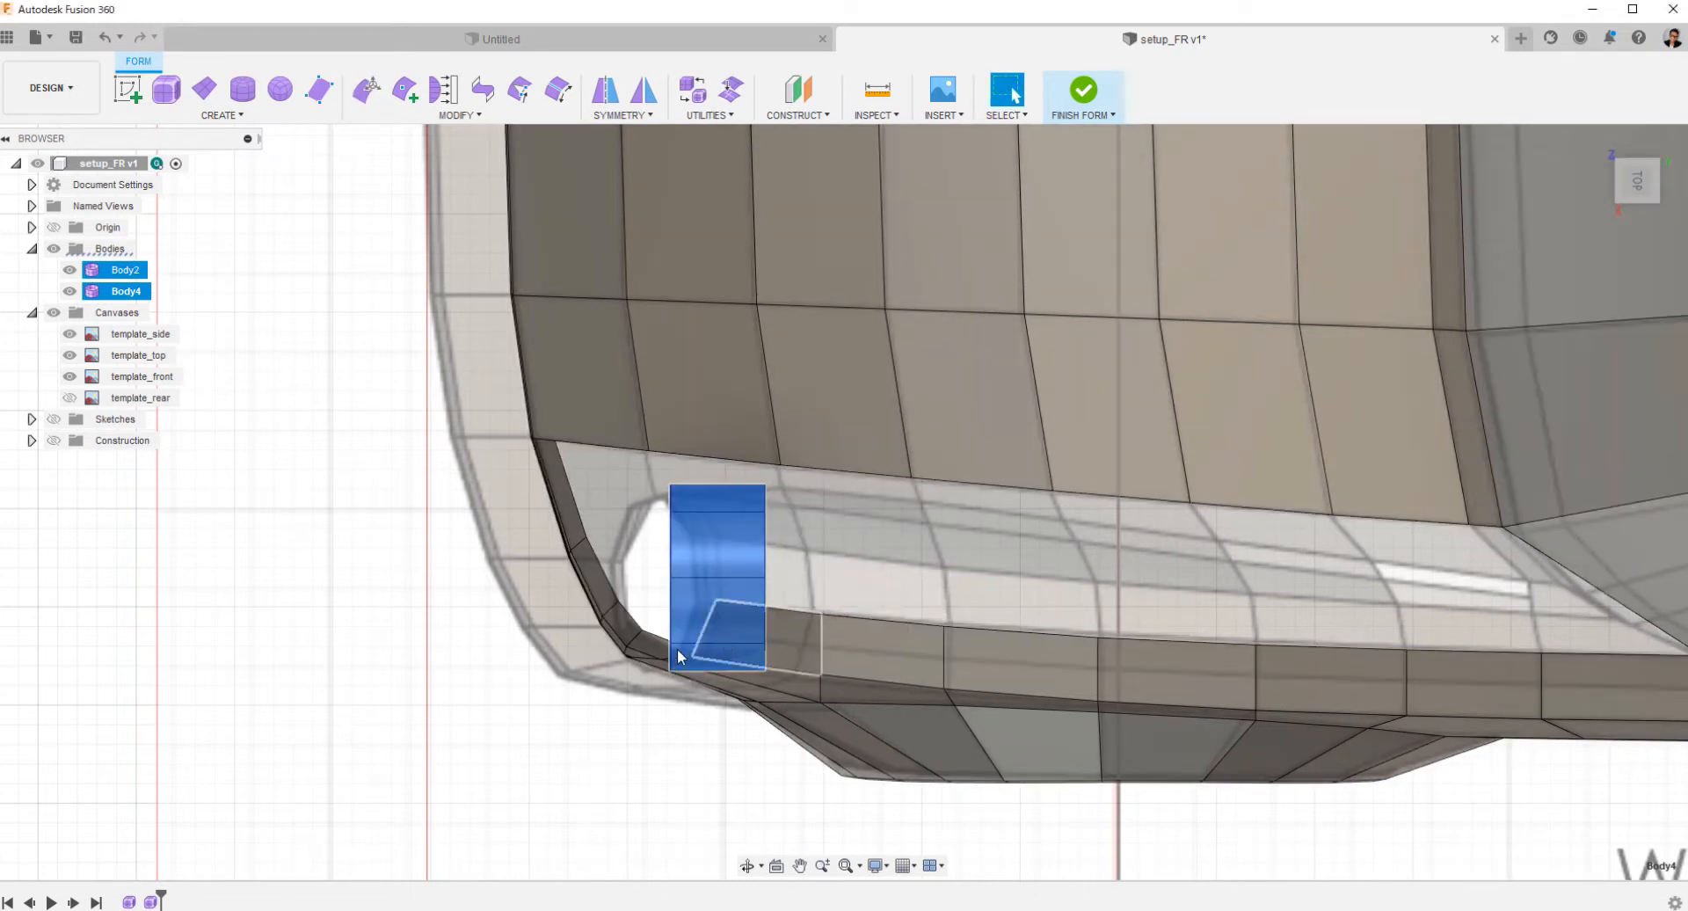
# Lengthen the cylinder by moving its front edge loop forward past the car's nose.
pyautogui.rightClick(670, 550)
pyautogui.click(724, 529)
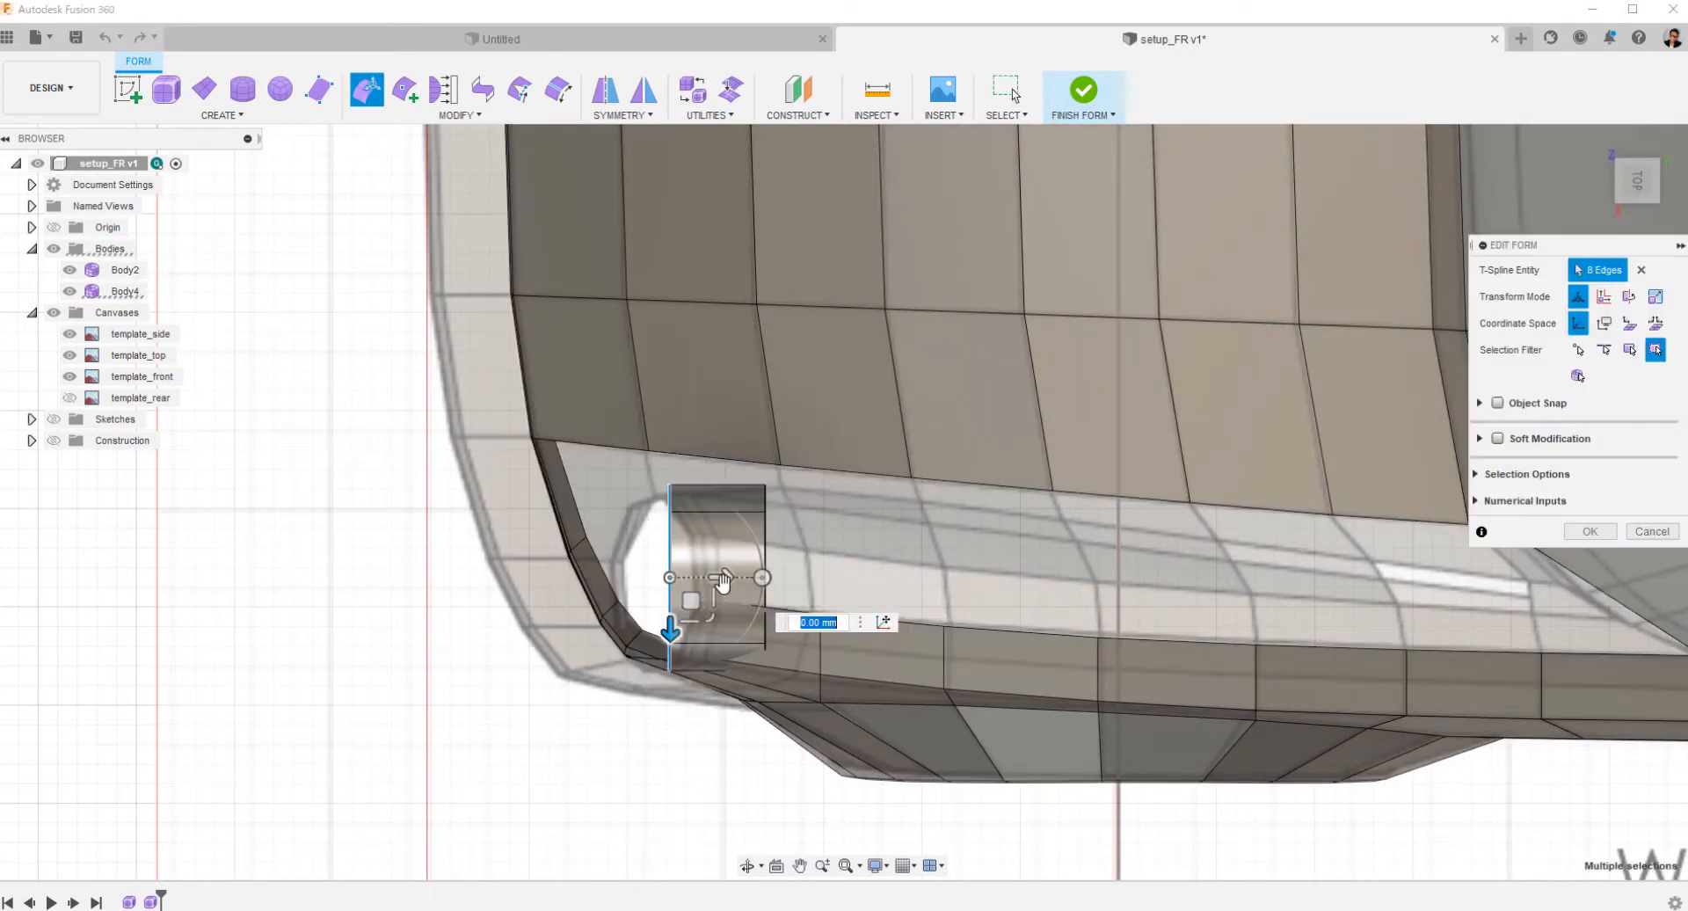
pyautogui.moveTo(720, 578); pyautogui.dragTo(493, 581)
pyautogui.click(1587, 532)
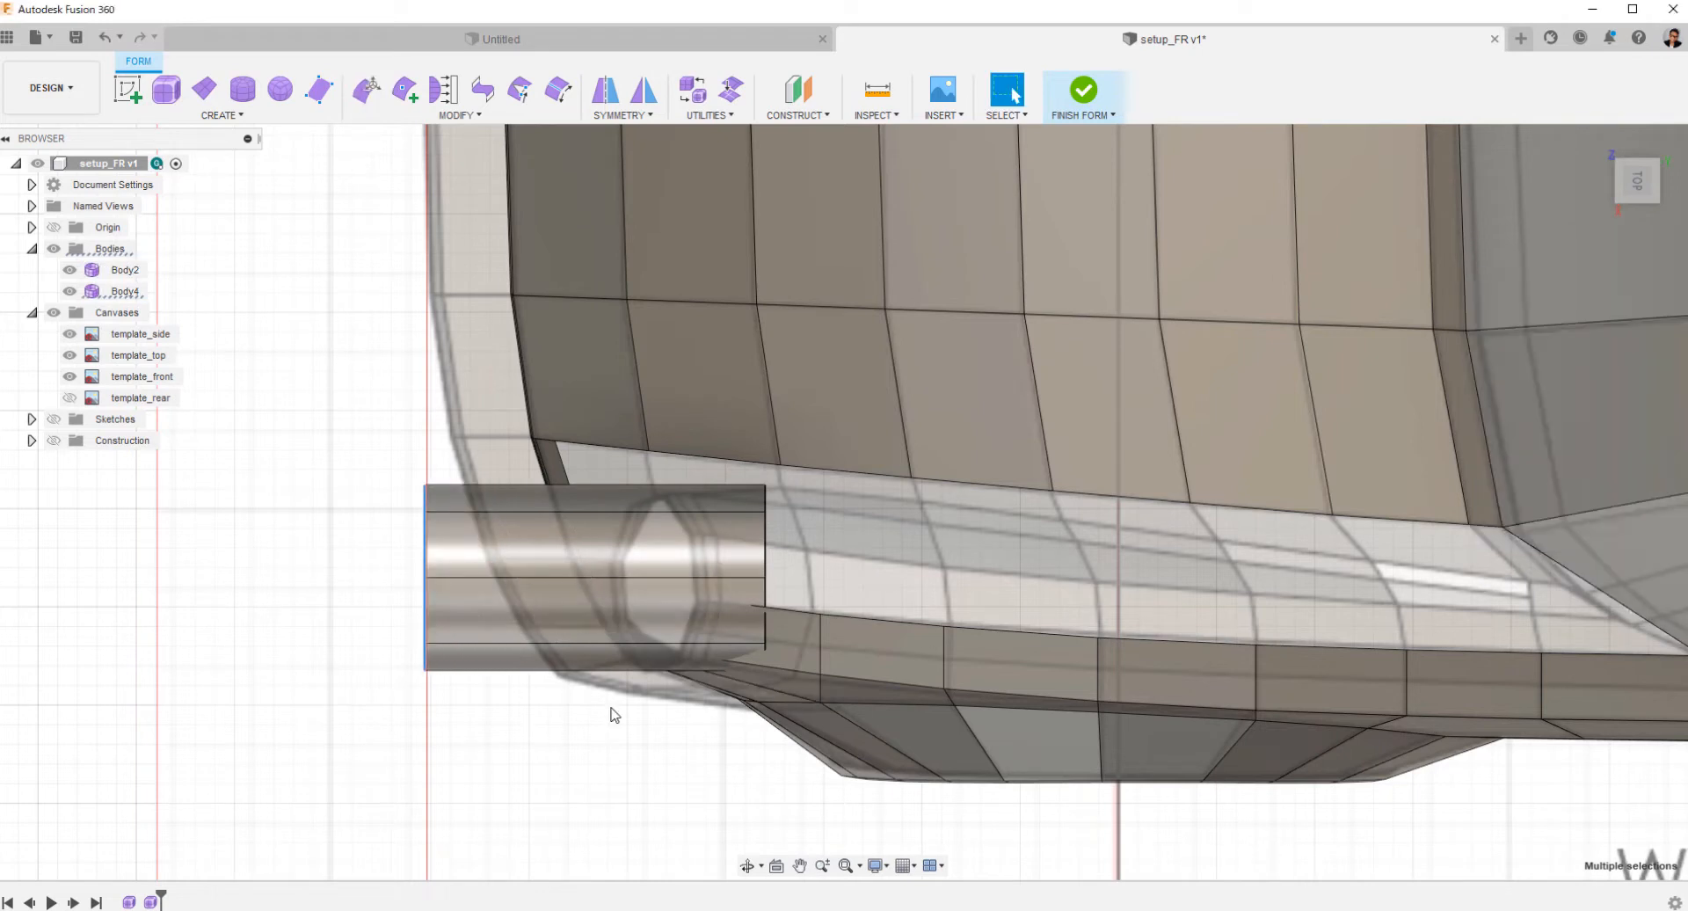
# Shift the whole lengthened cylinder slightly back along the car's length.
pyautogui.click(496, 646)
pyautogui.rightClick(493, 626)
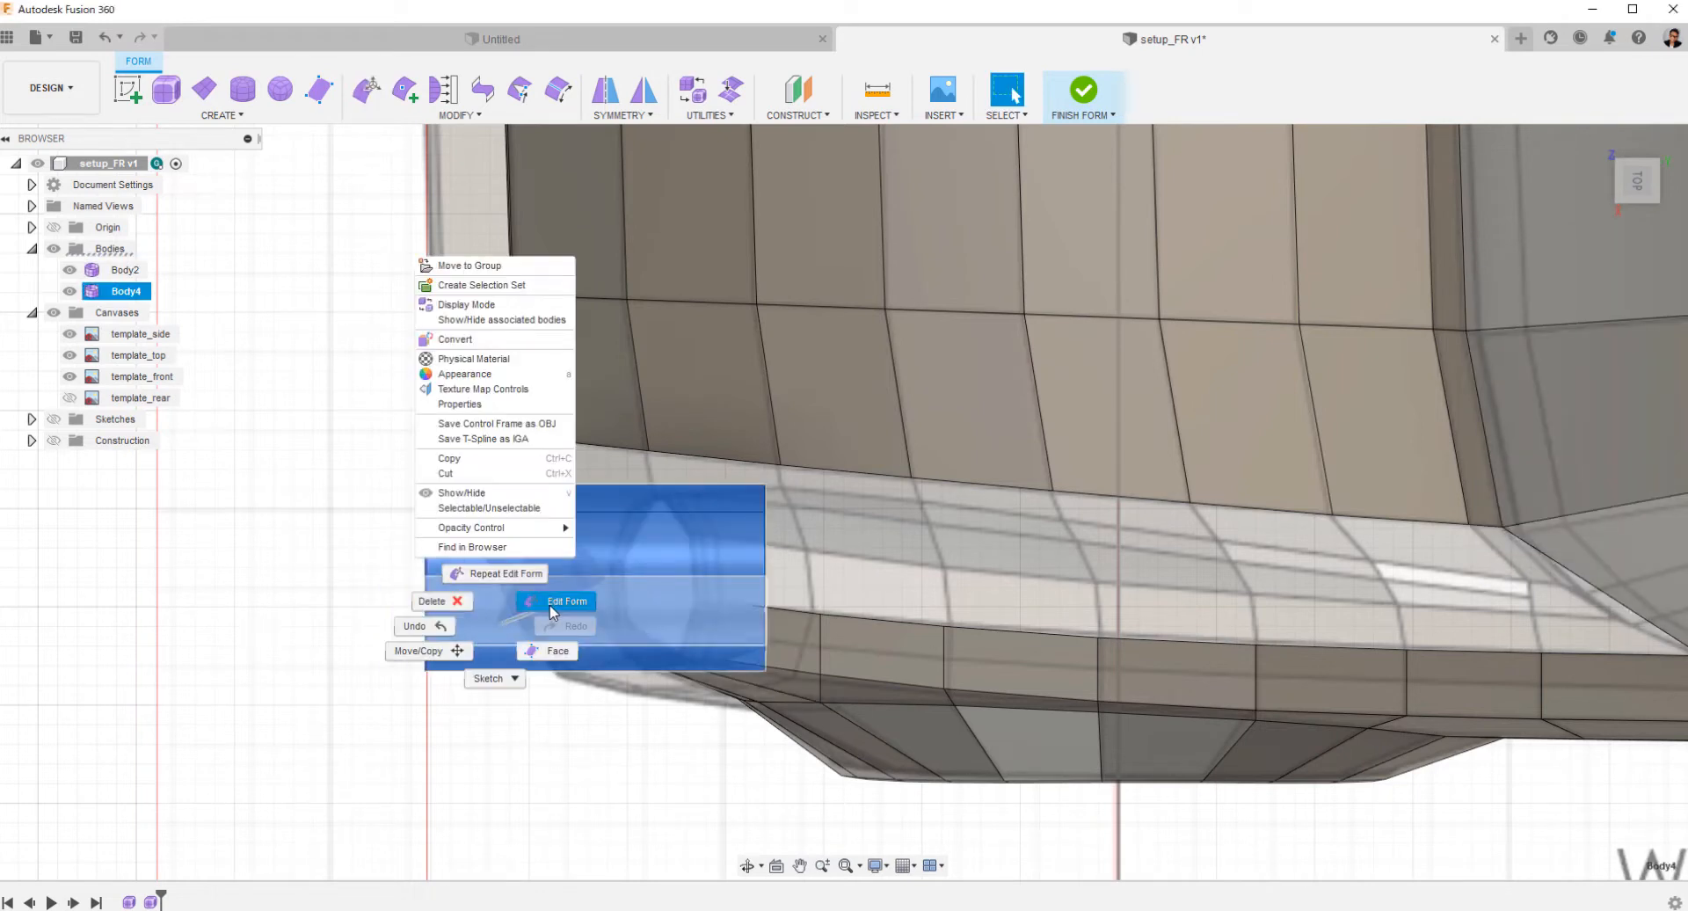
pyautogui.click(553, 605)
pyautogui.moveTo(651, 578); pyautogui.dragTo(711, 584)
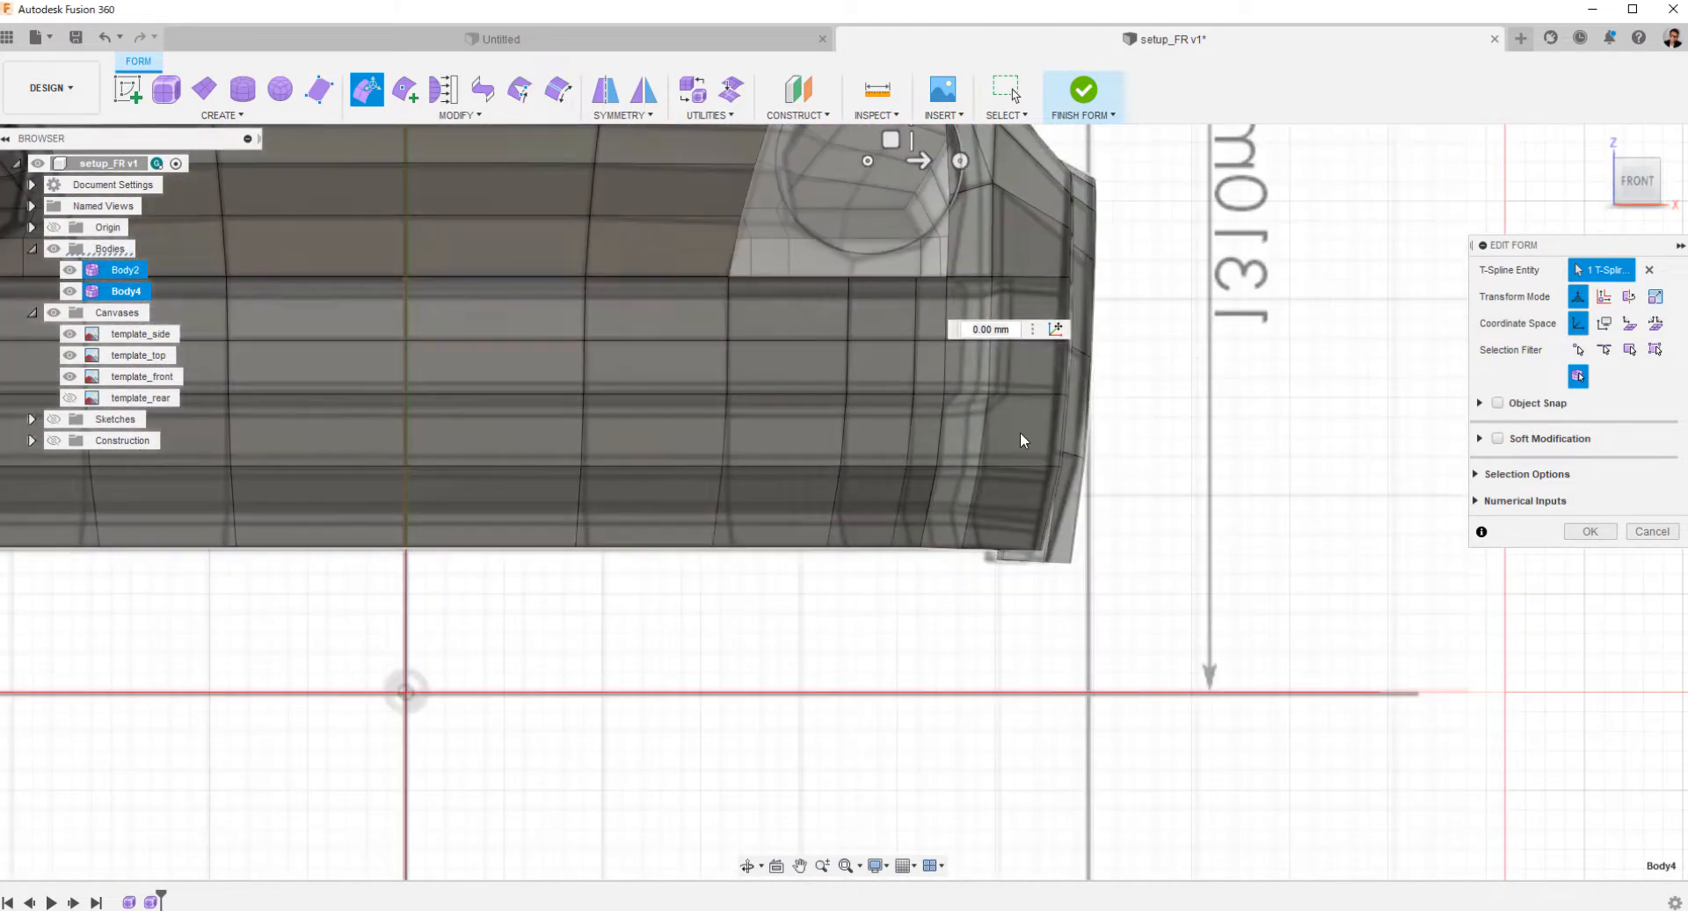
# Align the cylinder with the headlight in the front view, lowering it about 11.5 mm and shifting it outward about 4.7 mm.
pyautogui.moveTo(1020, 433); pyautogui.dragTo(965, 638, button='middle')
pyautogui.keyDown('ctrl'); pyautogui.keyDown('shift'); pyautogui.moveTo(965, 637); pyautogui.dragTo(788, 346, button='middle'); pyautogui.keyUp('shift'); pyautogui.keyUp('ctrl')
pyautogui.moveTo(787, 264); pyautogui.dragTo(797, 348, button='middle')
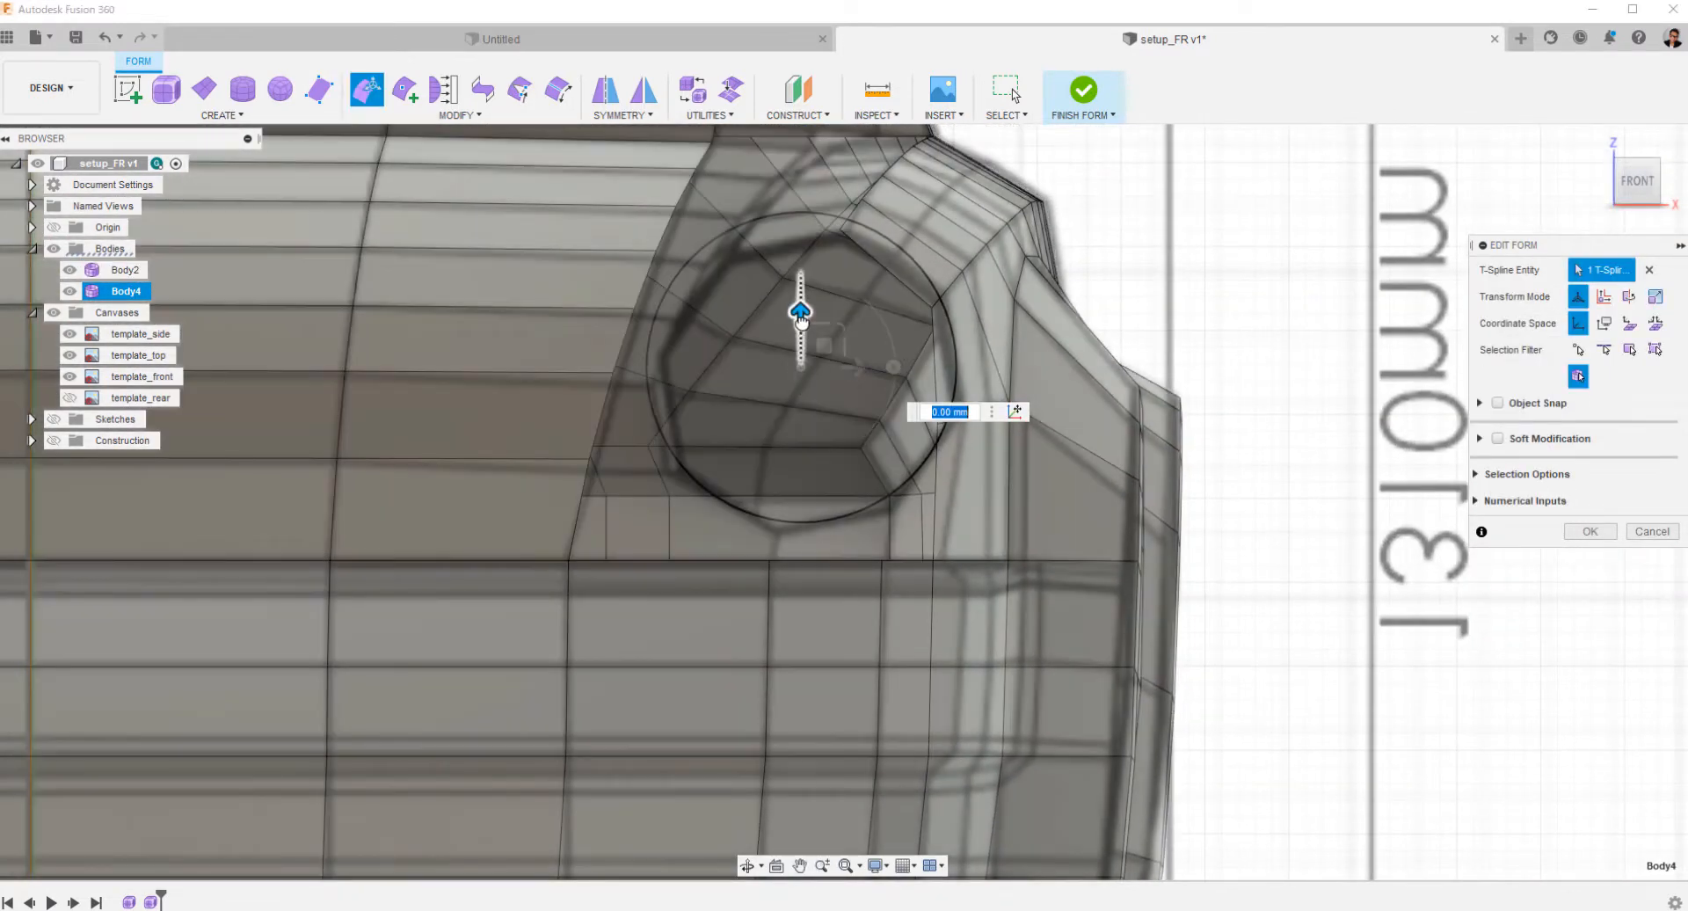
pyautogui.moveTo(800, 316); pyautogui.dragTo(800, 335)
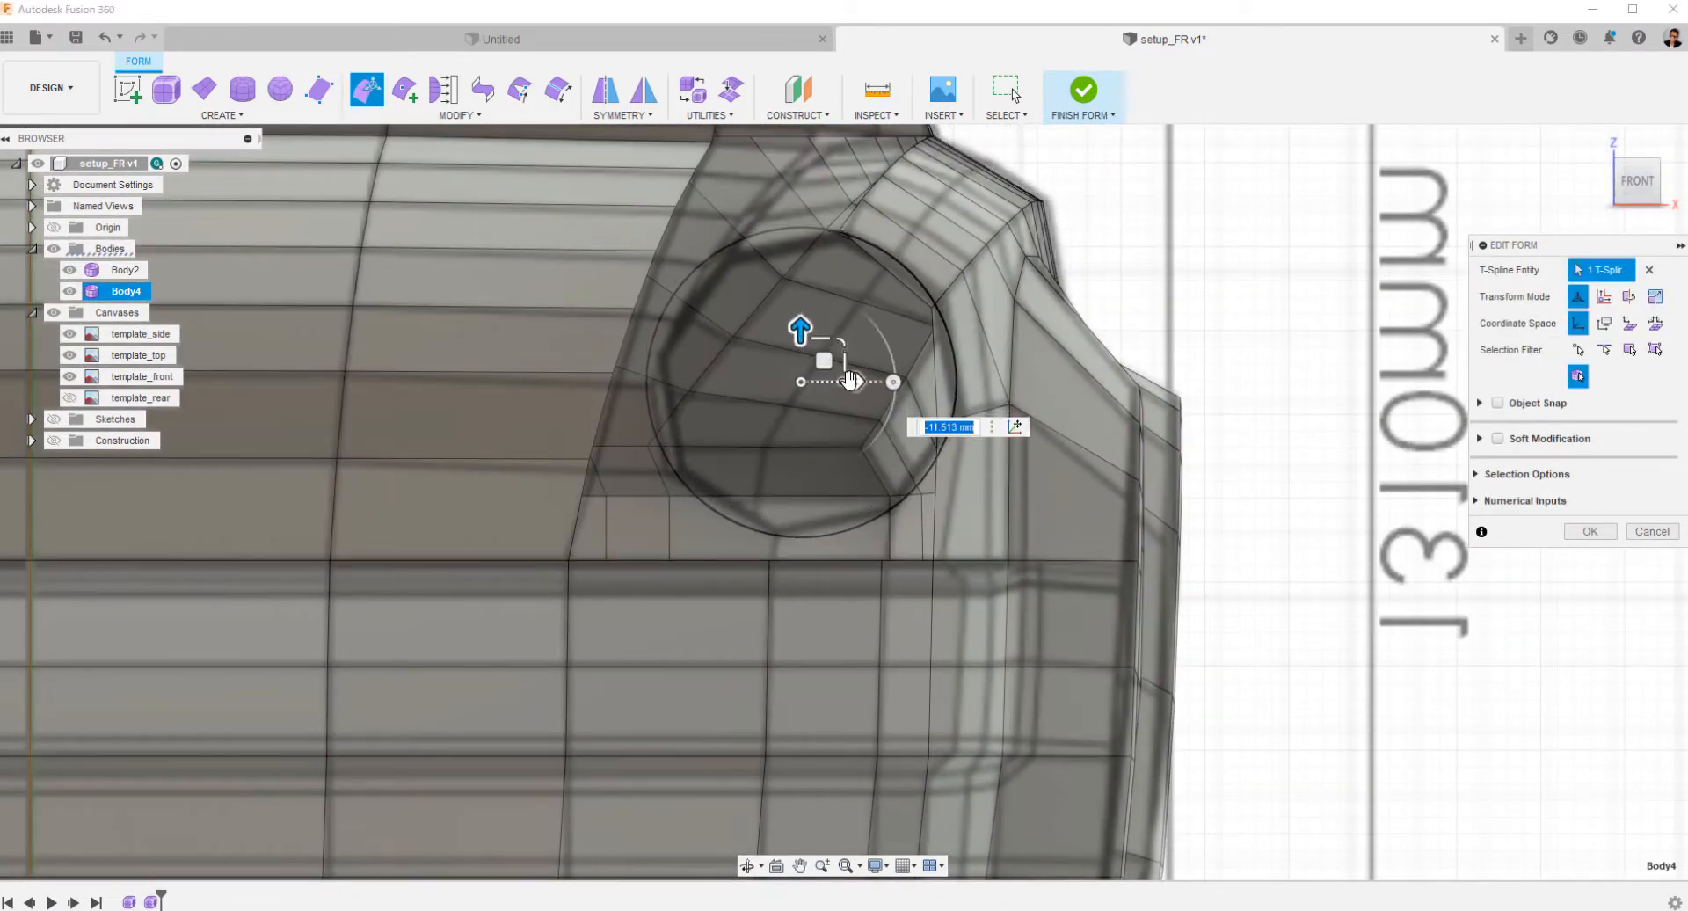
pyautogui.moveTo(855, 389); pyautogui.dragTo(864, 392)
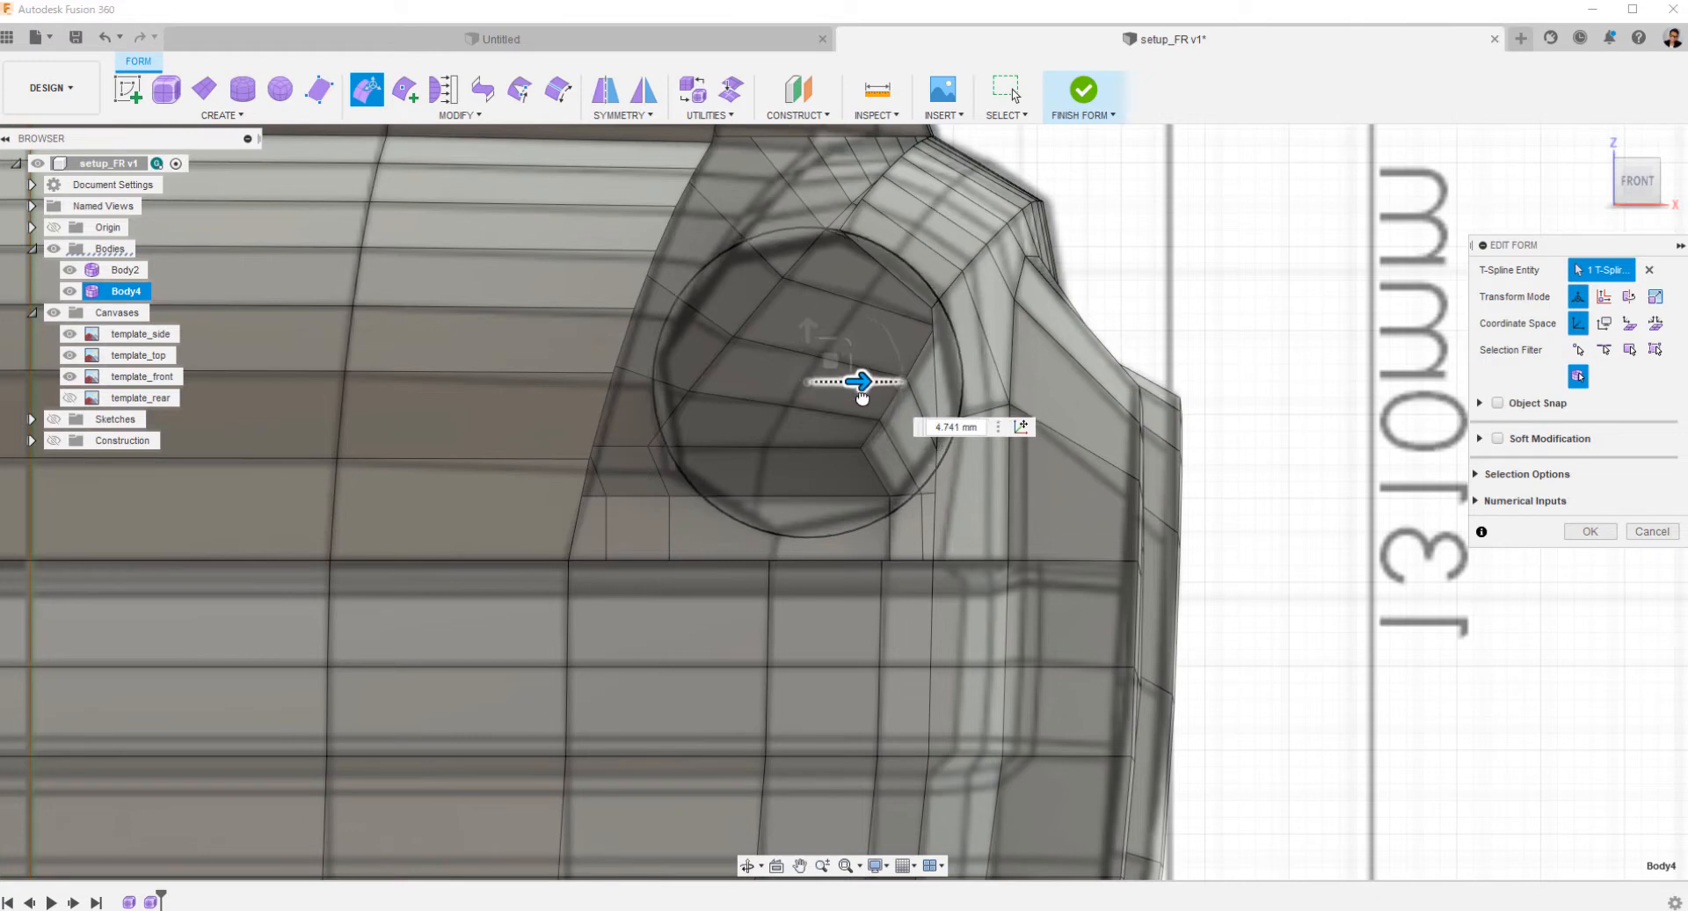
pyautogui.moveTo(806, 334); pyautogui.dragTo(804, 331)
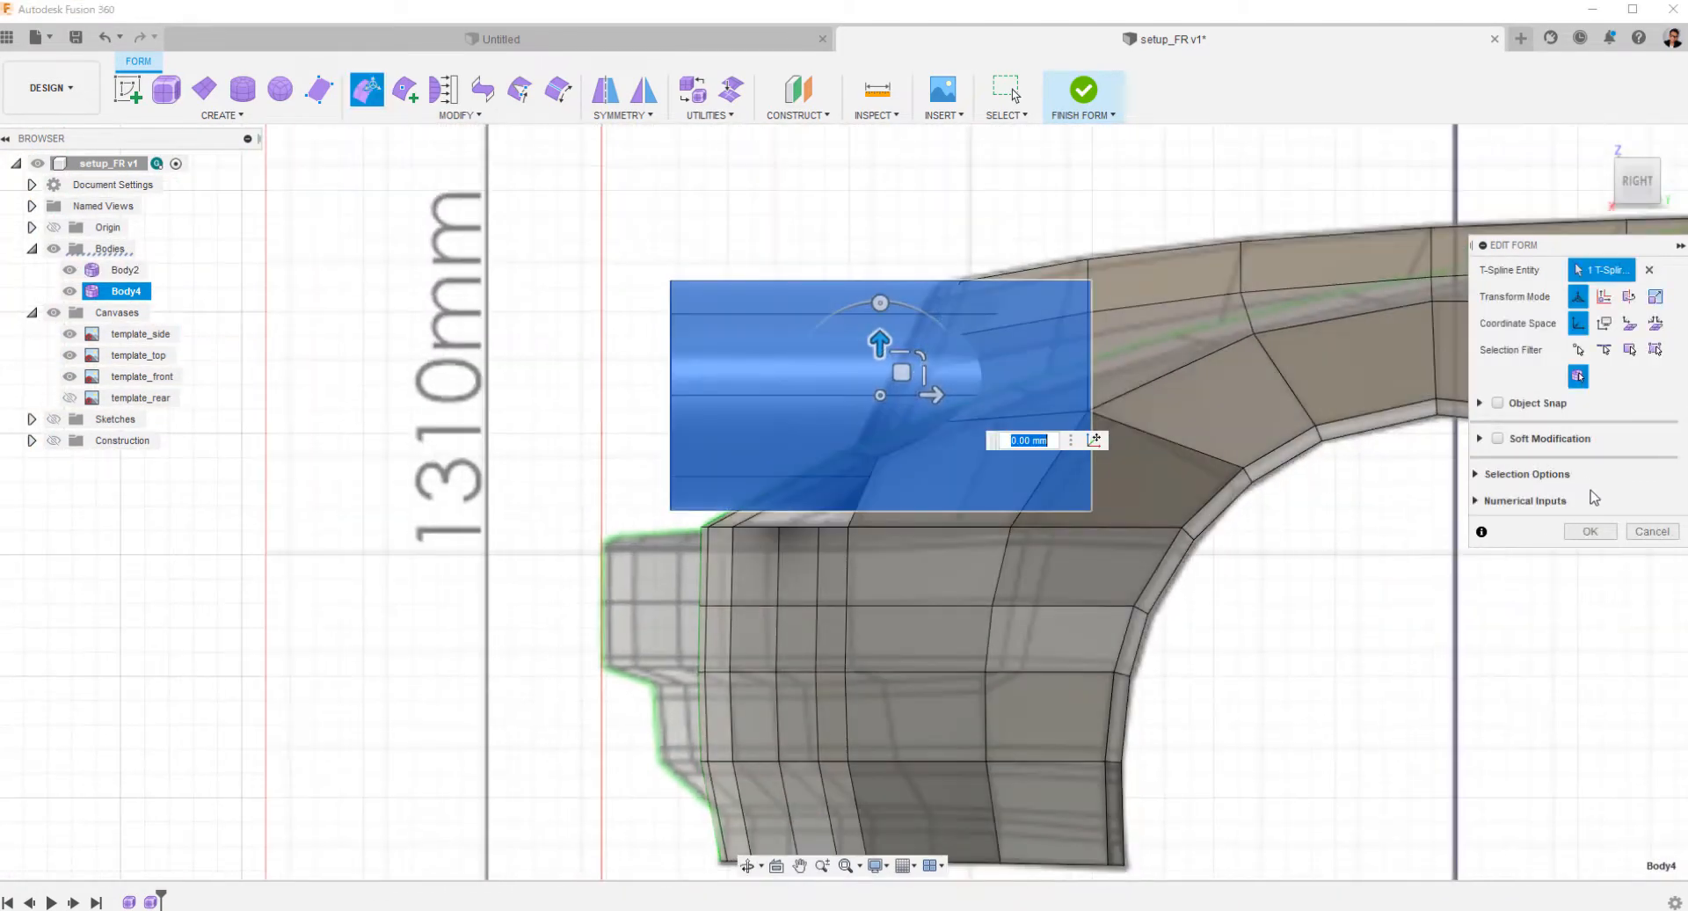
pyautogui.press('Escape')
# Switch the cylinder to box display and hide the car body so the side template shows behind it.
pyautogui.click(532, 356)
pyautogui.click(741, 362)
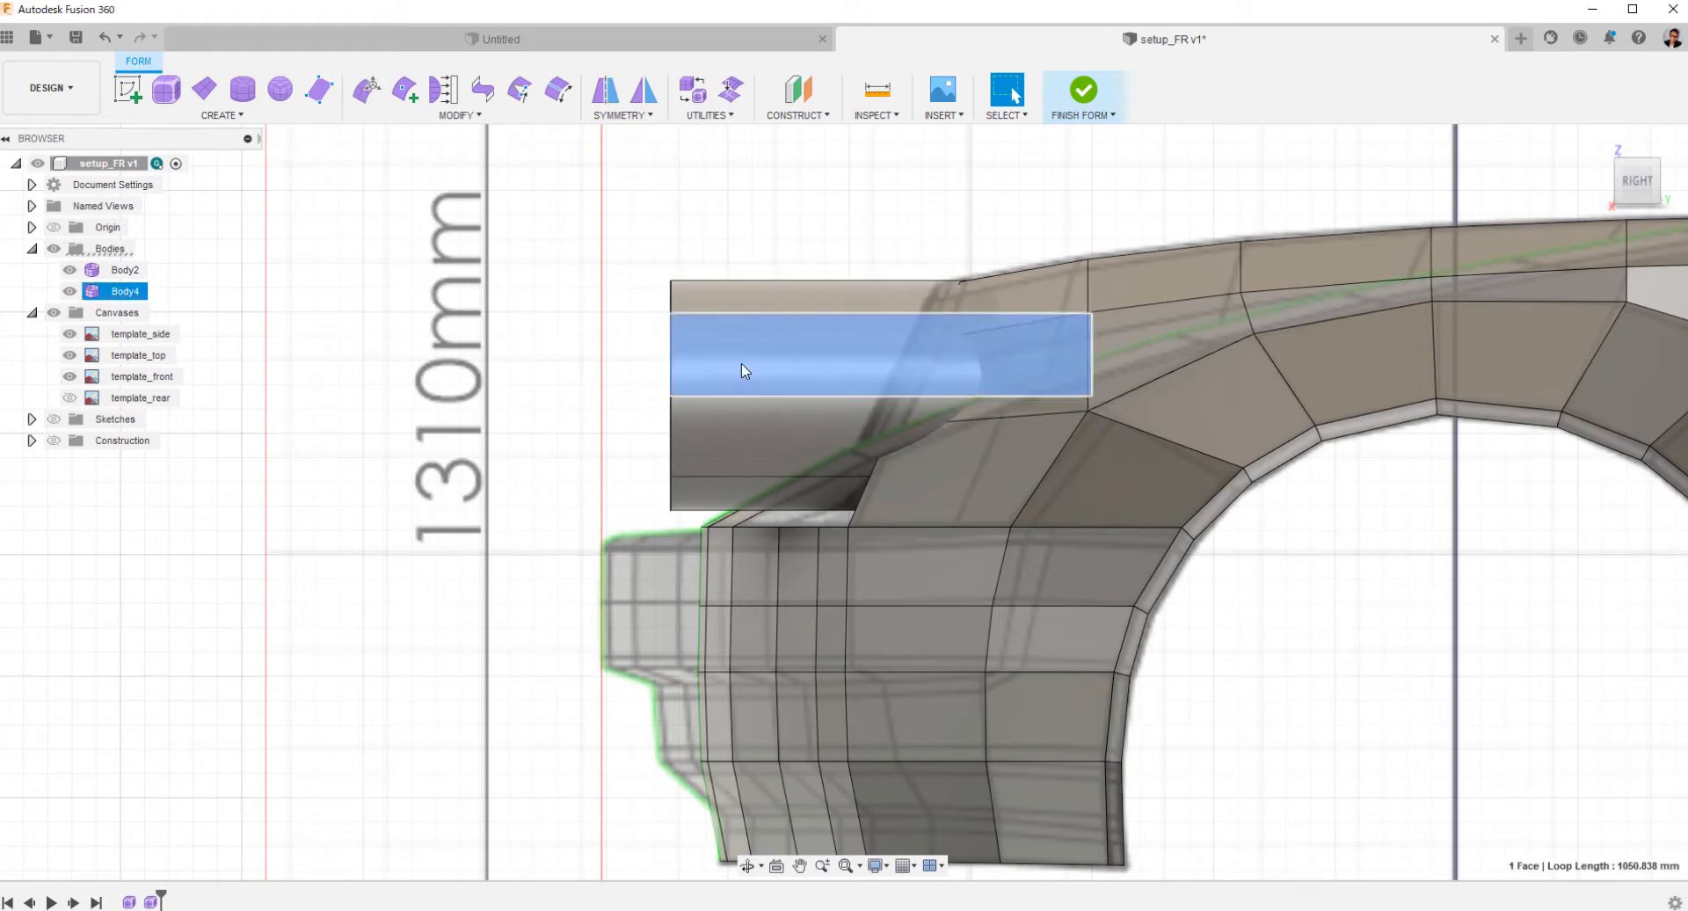
pyautogui.hotkey('alt', '1')
pyautogui.click(739, 189)
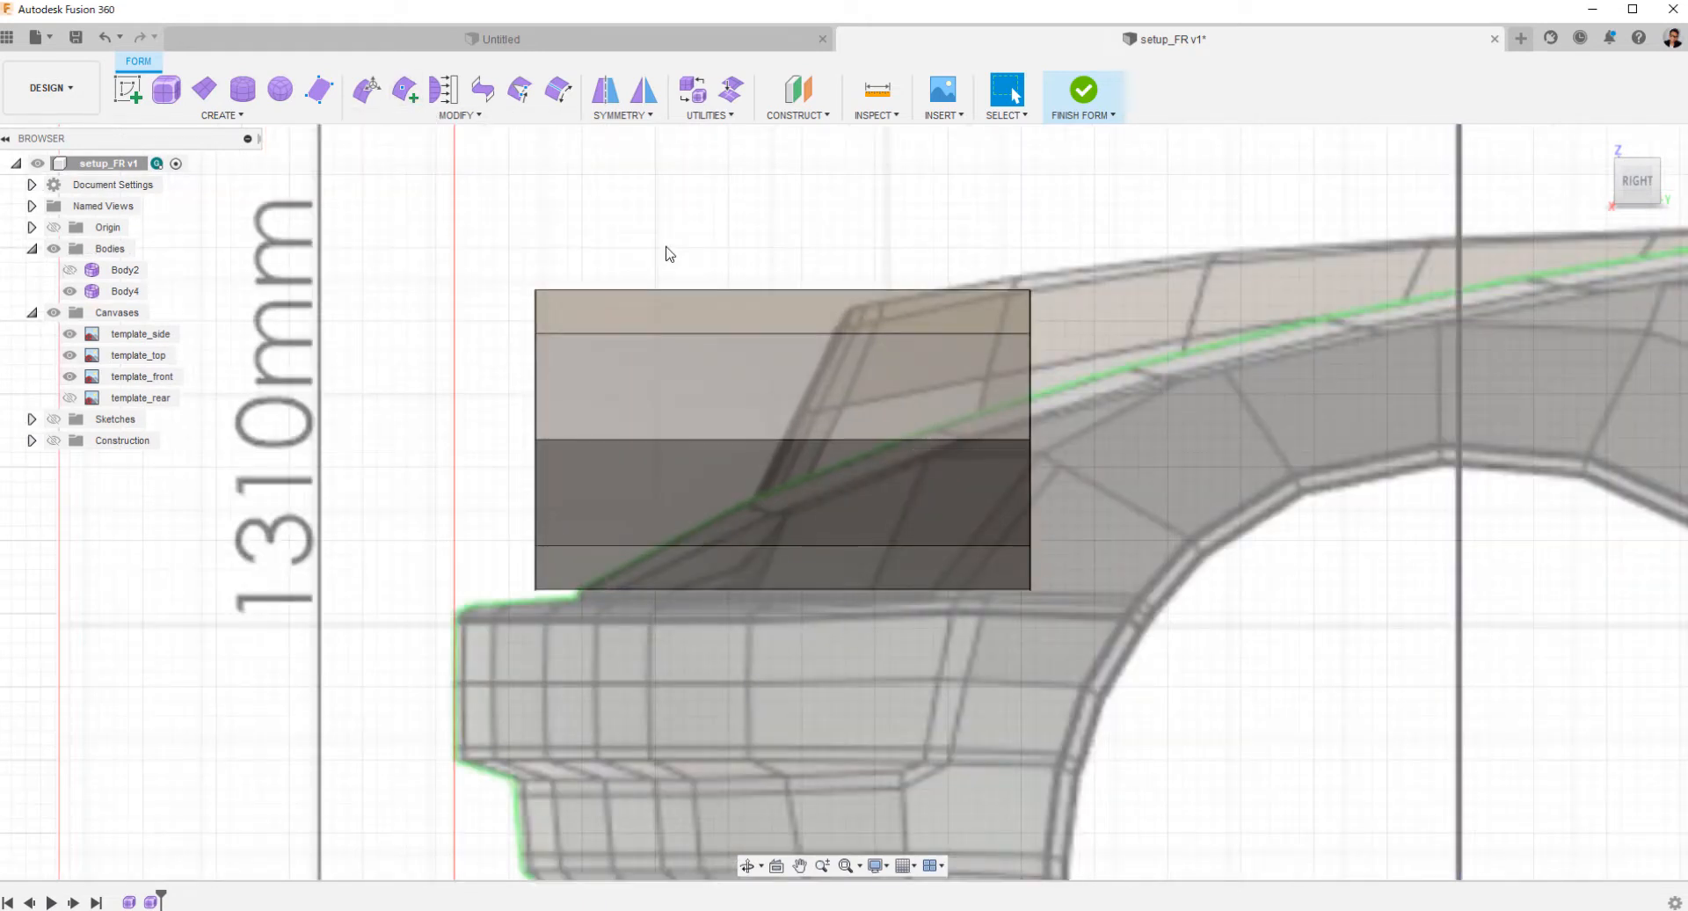
# Insert points across the cylinder's lower, middle and upper edges to add a slanted edge following the headlight outline on the side template.
pyautogui.click(406, 91)
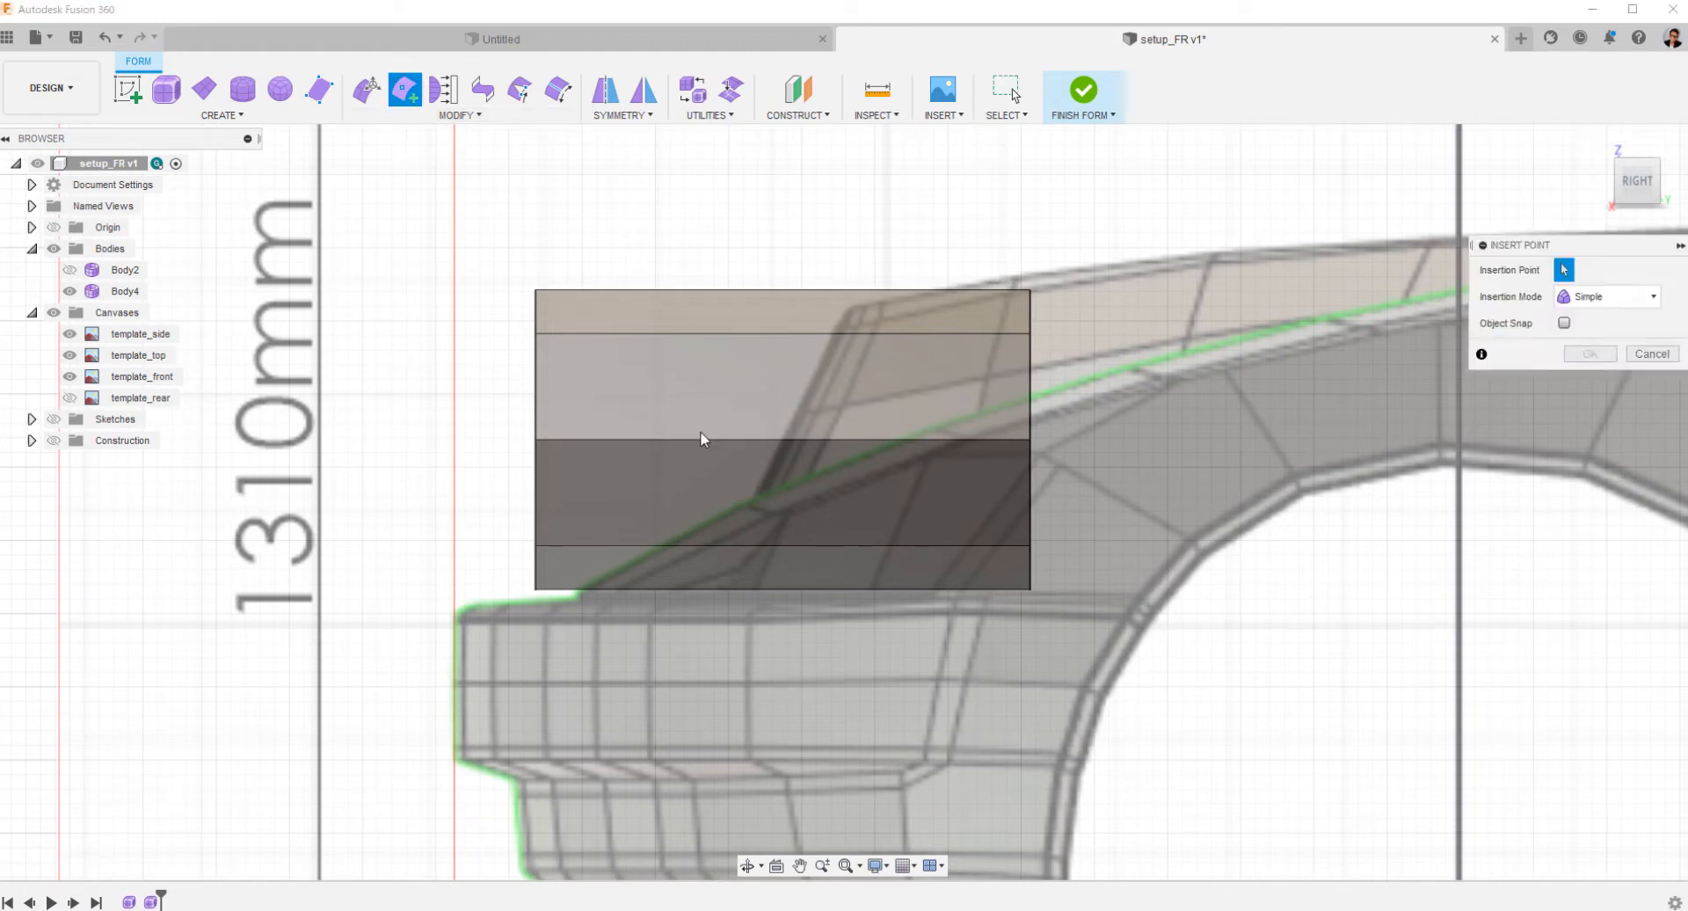
pyautogui.click(717, 588)
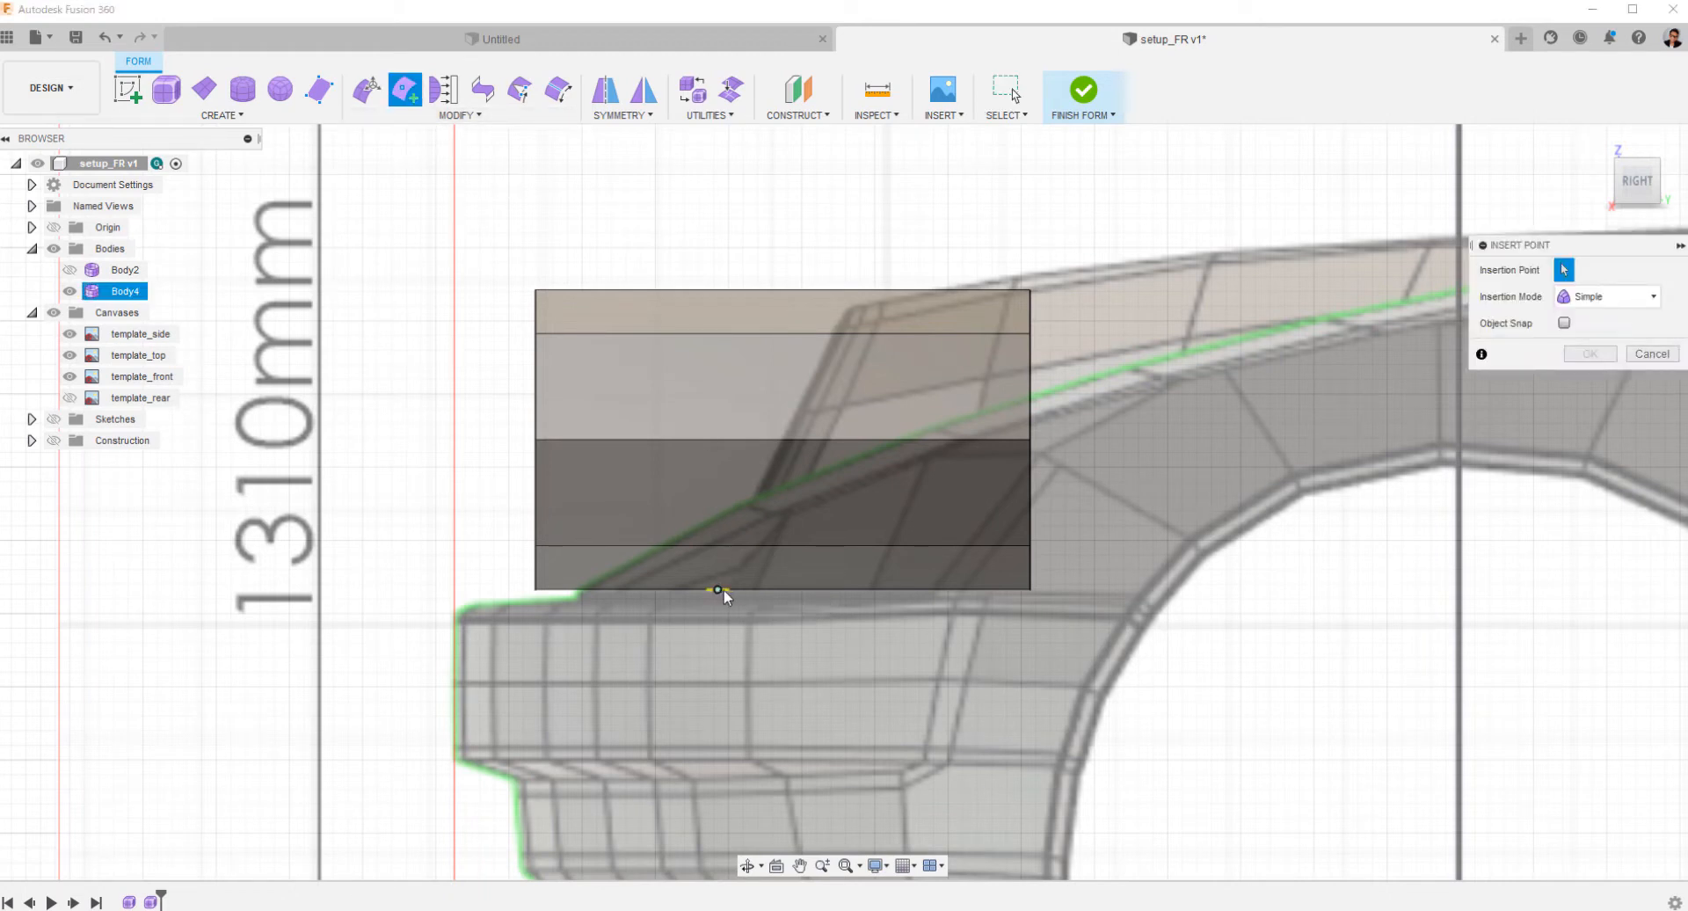
pyautogui.click(783, 440)
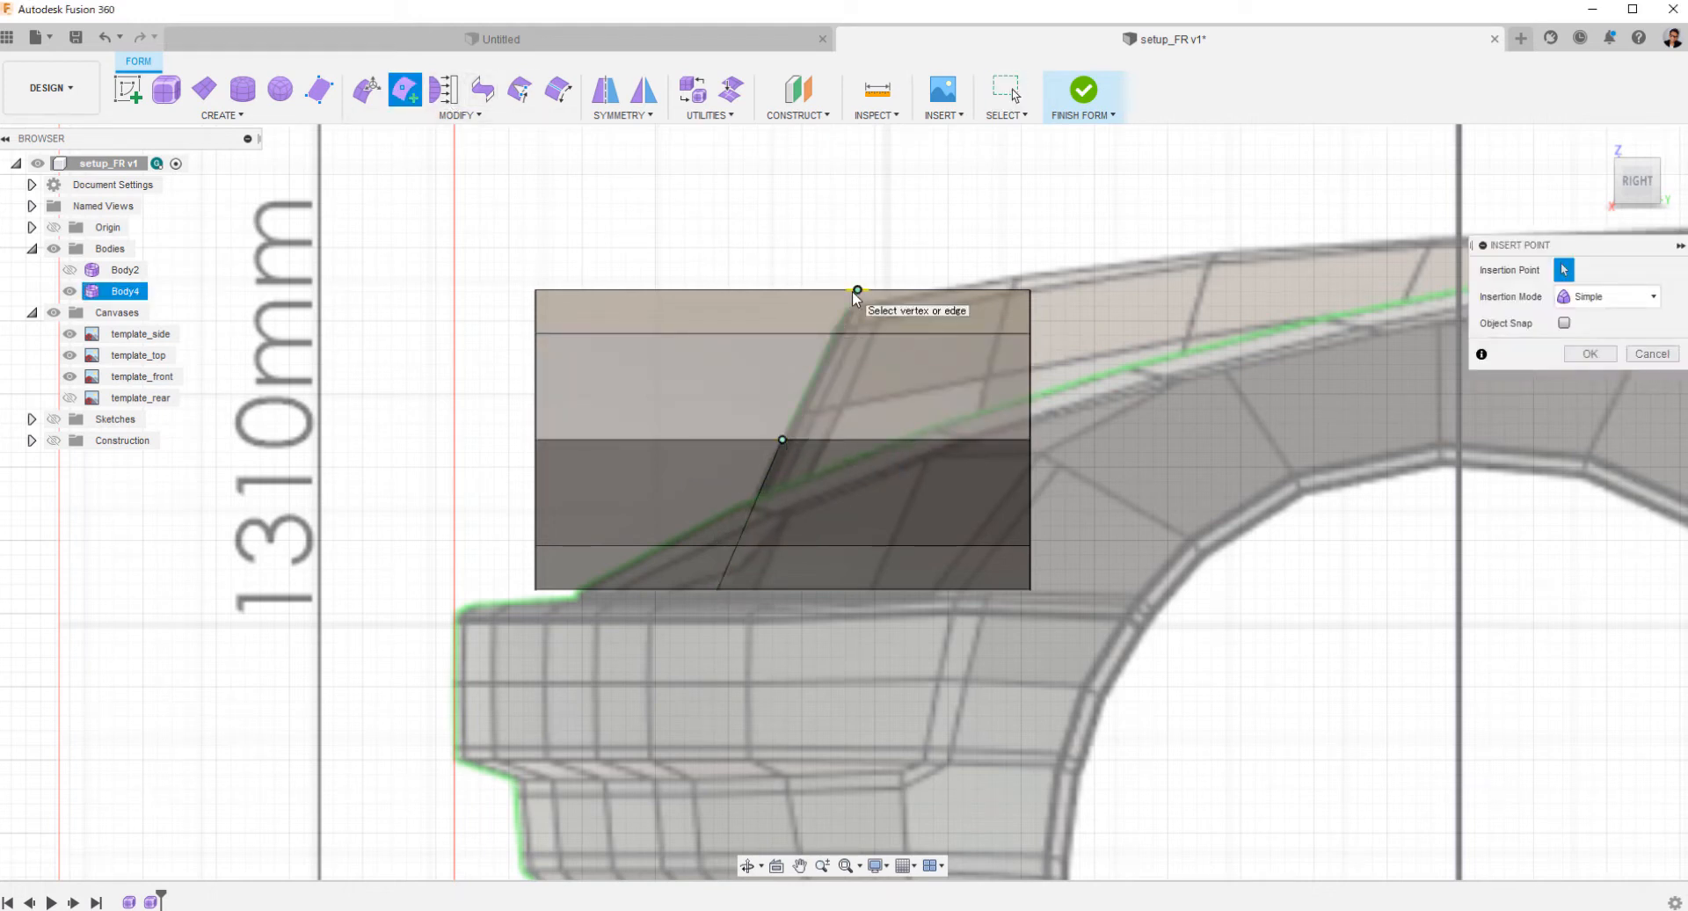
pyautogui.scroll(5, 870, 369)
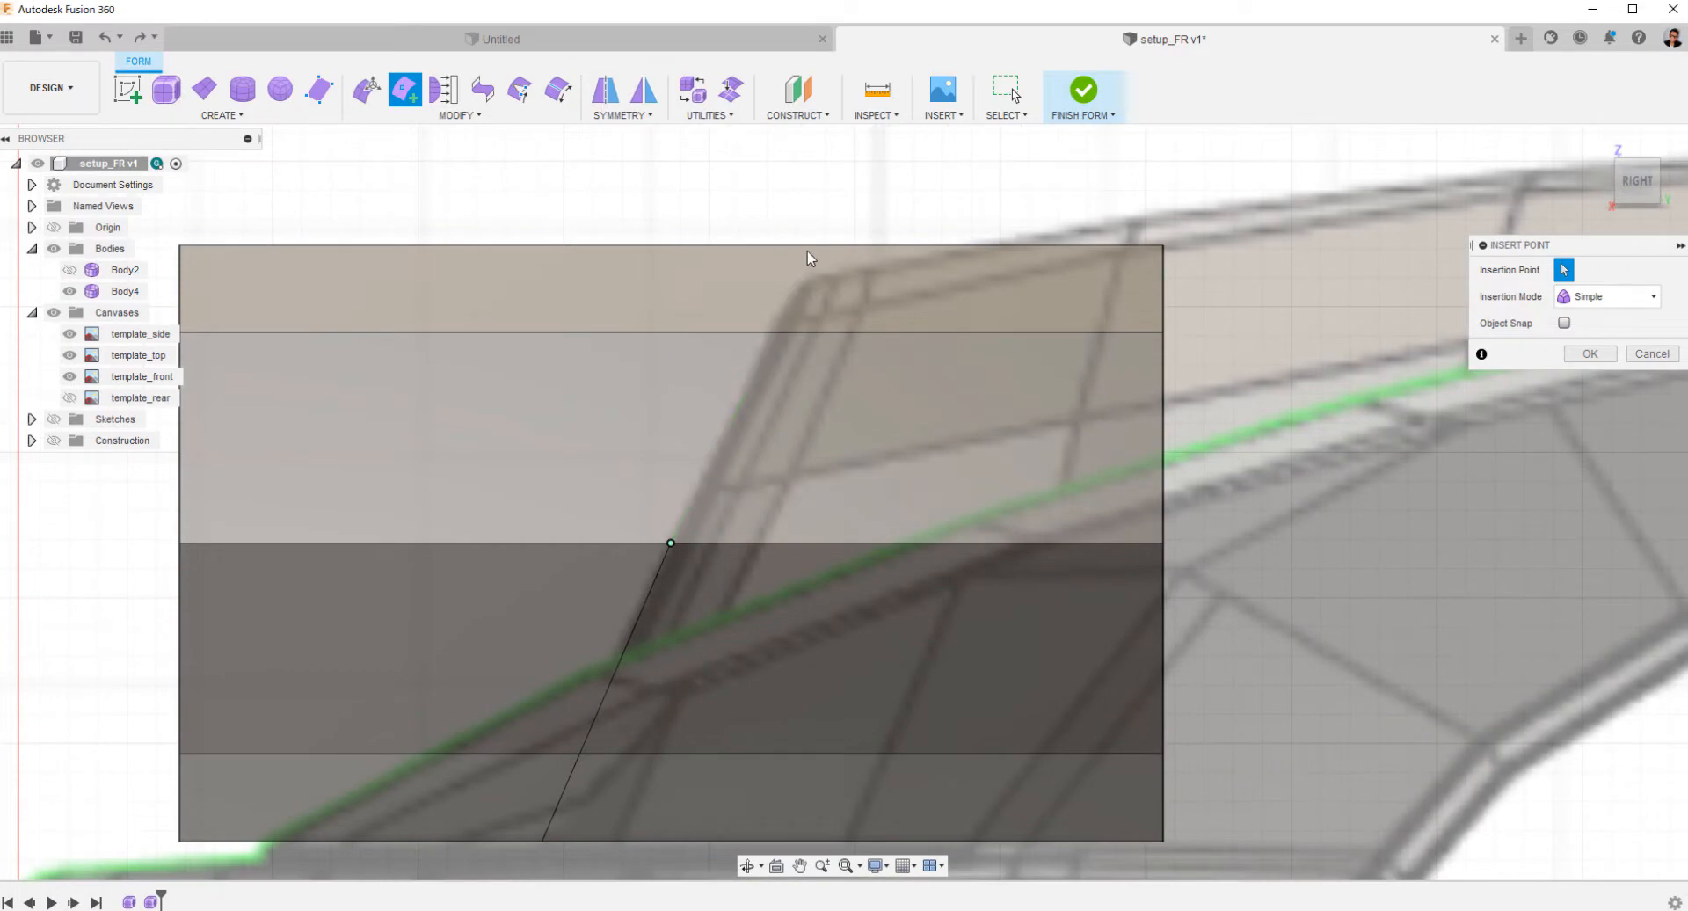
pyautogui.click(807, 246)
pyautogui.rightClick(807, 246)
pyautogui.click(875, 247)
# Examine the slanted edge around the cylinder from several angles.
pyautogui.keyDown('ctrl'); pyautogui.keyDown('shift'); pyautogui.moveTo(876, 248); pyautogui.dragTo(791, 493, button='middle'); pyautogui.keyUp('shift'); pyautogui.keyUp('ctrl')
pyautogui.keyDown('shift'); pyautogui.moveTo(665, 510); pyautogui.dragTo(883, 614, button='middle'); pyautogui.keyUp('shift')
pyautogui.click(1636, 173)
pyautogui.moveTo(1064, 518); pyautogui.dragTo(1266, 369, button='middle')
pyautogui.keyDown('ctrl'); pyautogui.keyDown('shift'); pyautogui.moveTo(1266, 369); pyautogui.dragTo(1217, 430, button='middle'); pyautogui.keyUp('shift'); pyautogui.keyUp('ctrl')
pyautogui.keyDown('shift'); pyautogui.moveTo(1085, 607); pyautogui.dragTo(1090, 457, button='middle'); pyautogui.keyUp('shift')
pyautogui.keyDown('ctrl'); pyautogui.keyDown('shift'); pyautogui.moveTo(1090, 457); pyautogui.dragTo(668, 501, button='middle'); pyautogui.keyUp('shift'); pyautogui.keyUp('ctrl')
pyautogui.moveTo(668, 501); pyautogui.dragTo(1512, 330, button='middle')
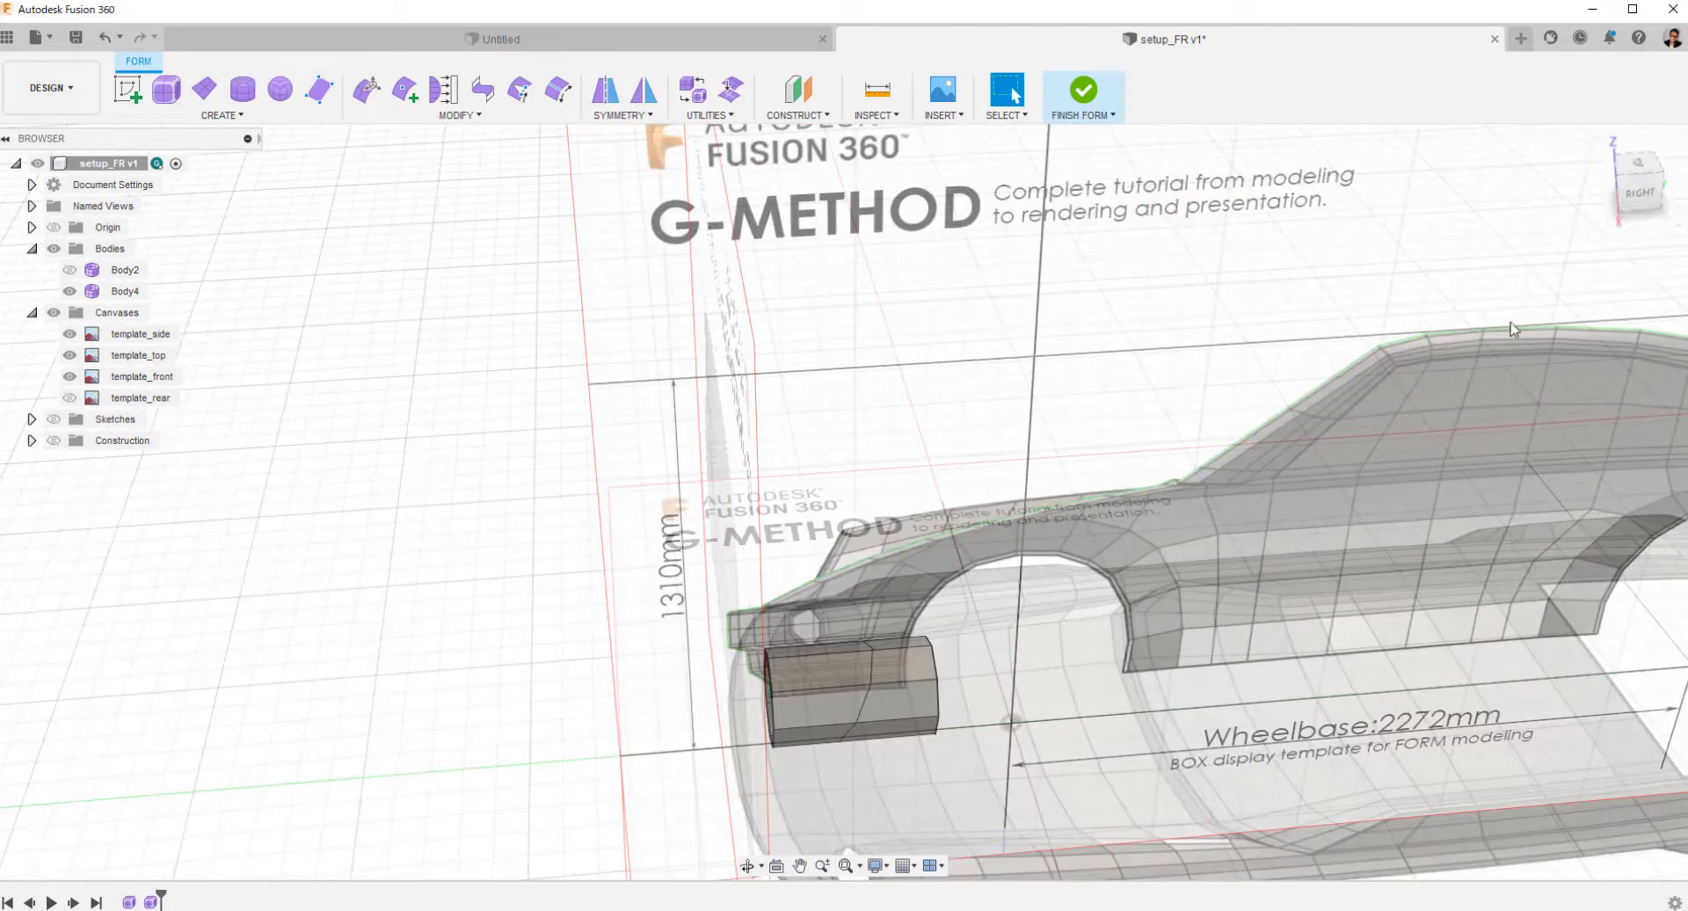
# Create a center-type form plane on the headlight in the front view, about 711 by 561 mm, with 2 length and 2 width faces.
pyautogui.click(1637, 171)
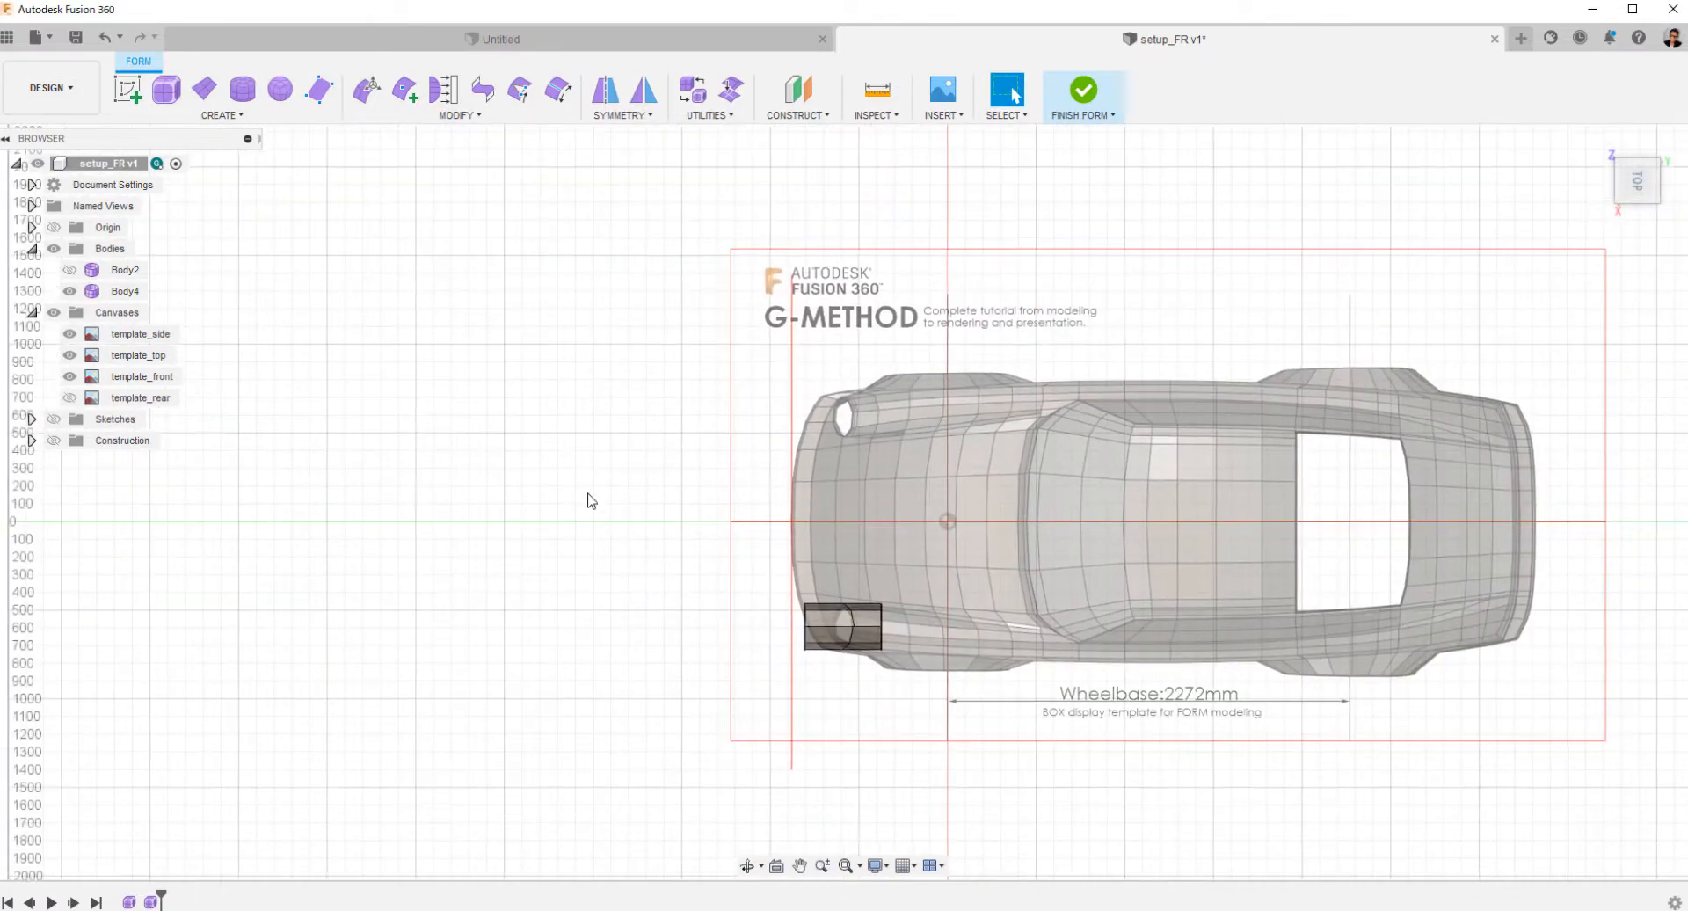
pyautogui.keyDown('shift'); pyautogui.moveTo(382, 366); pyautogui.dragTo(1558, 332, button='middle'); pyautogui.keyUp('shift')
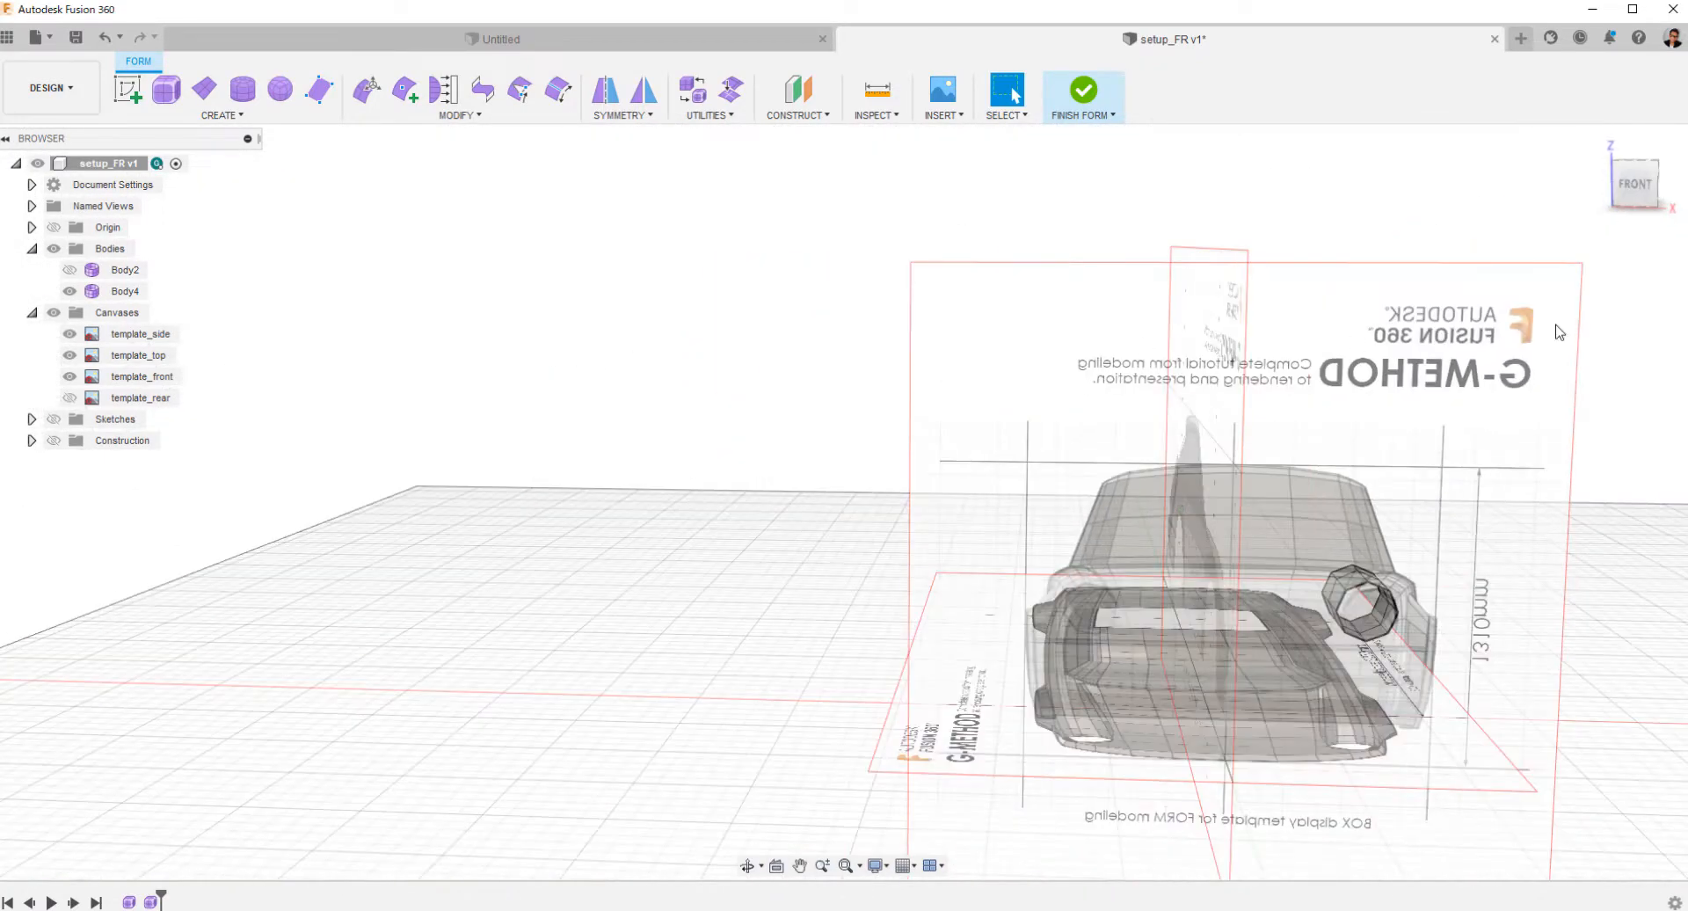
pyautogui.click(1633, 185)
pyautogui.click(205, 89)
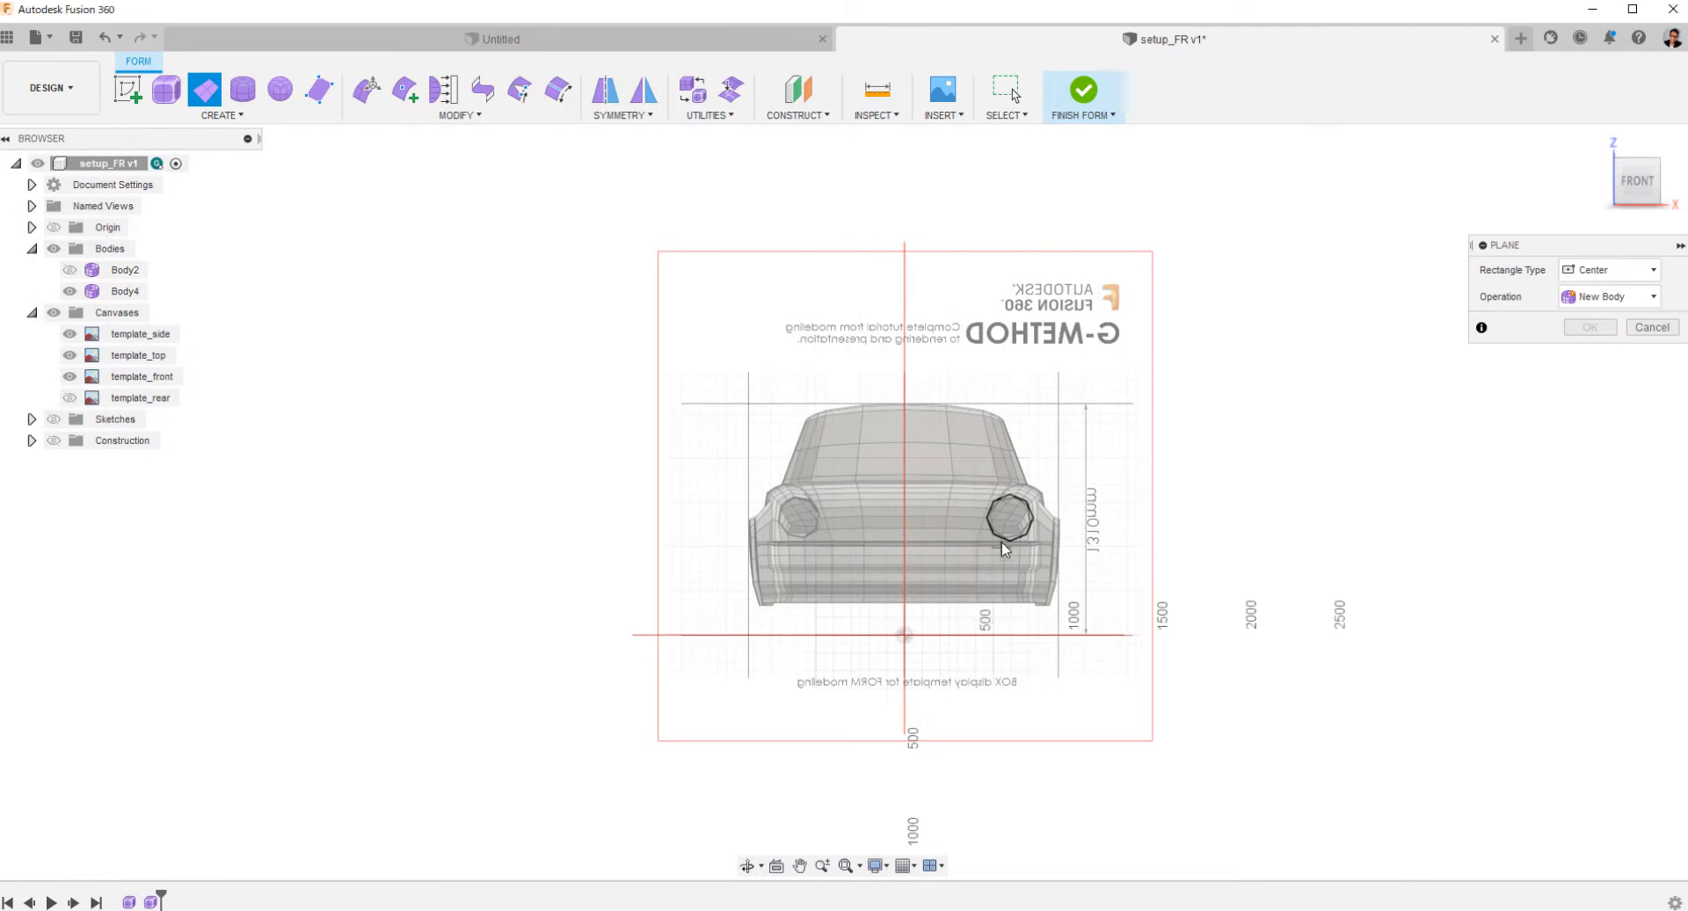
pyautogui.click(1010, 519)
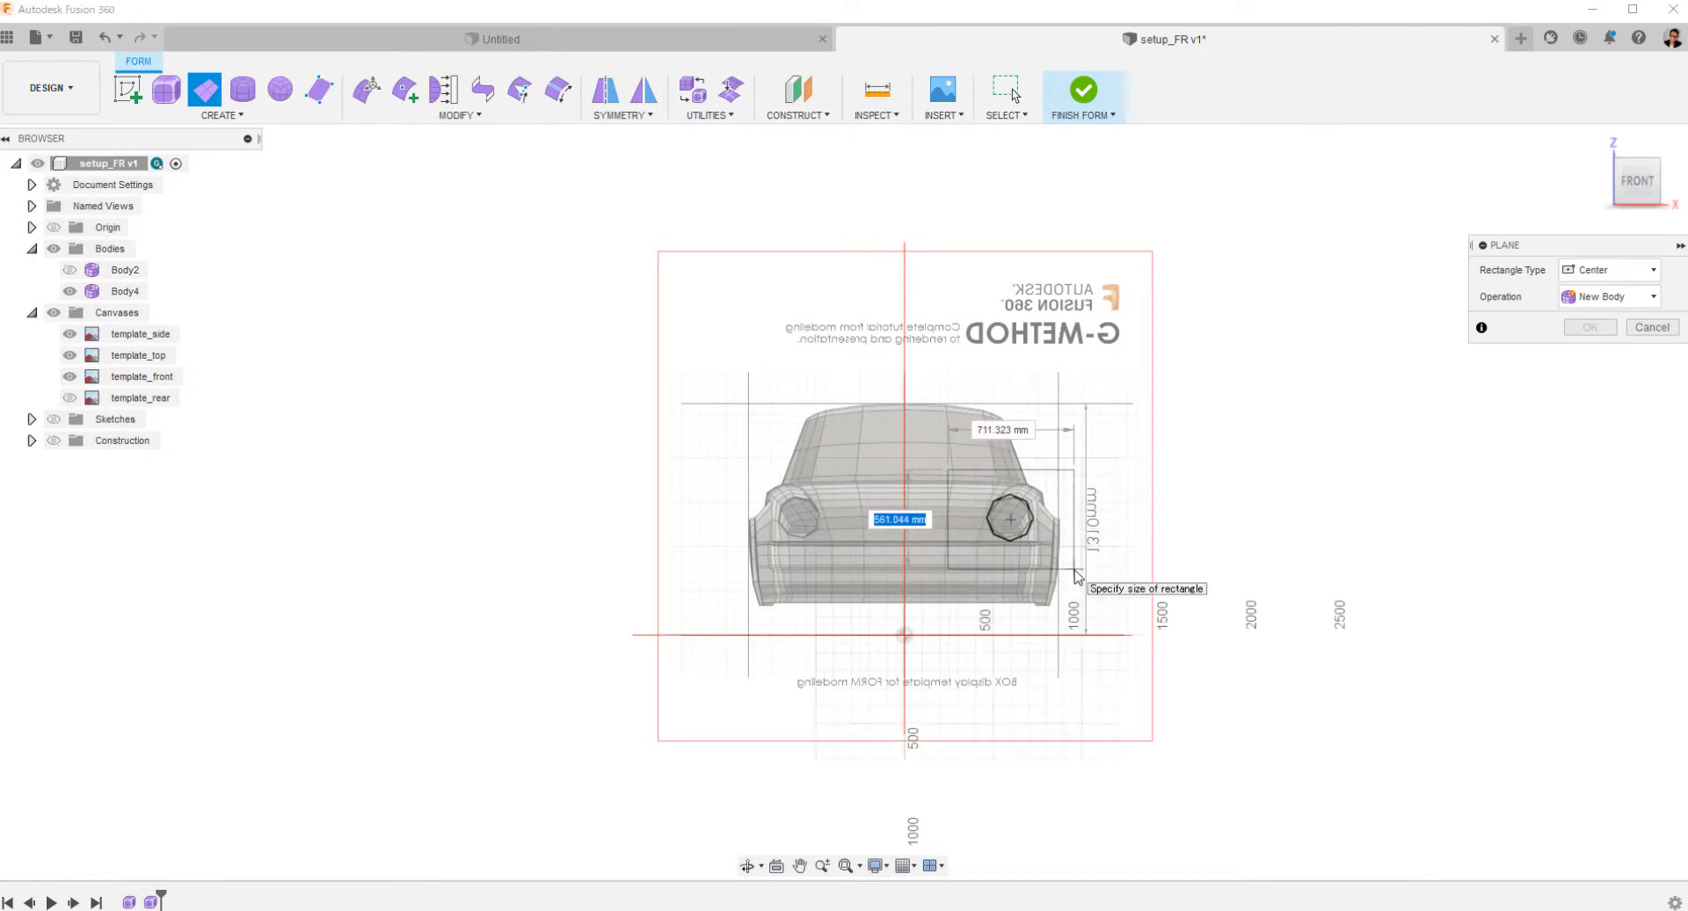
pyautogui.click(1077, 576)
pyautogui.keyDown('shift'); pyautogui.moveTo(1450, 538); pyautogui.dragTo(1301, 523, button='middle'); pyautogui.keyUp('shift')
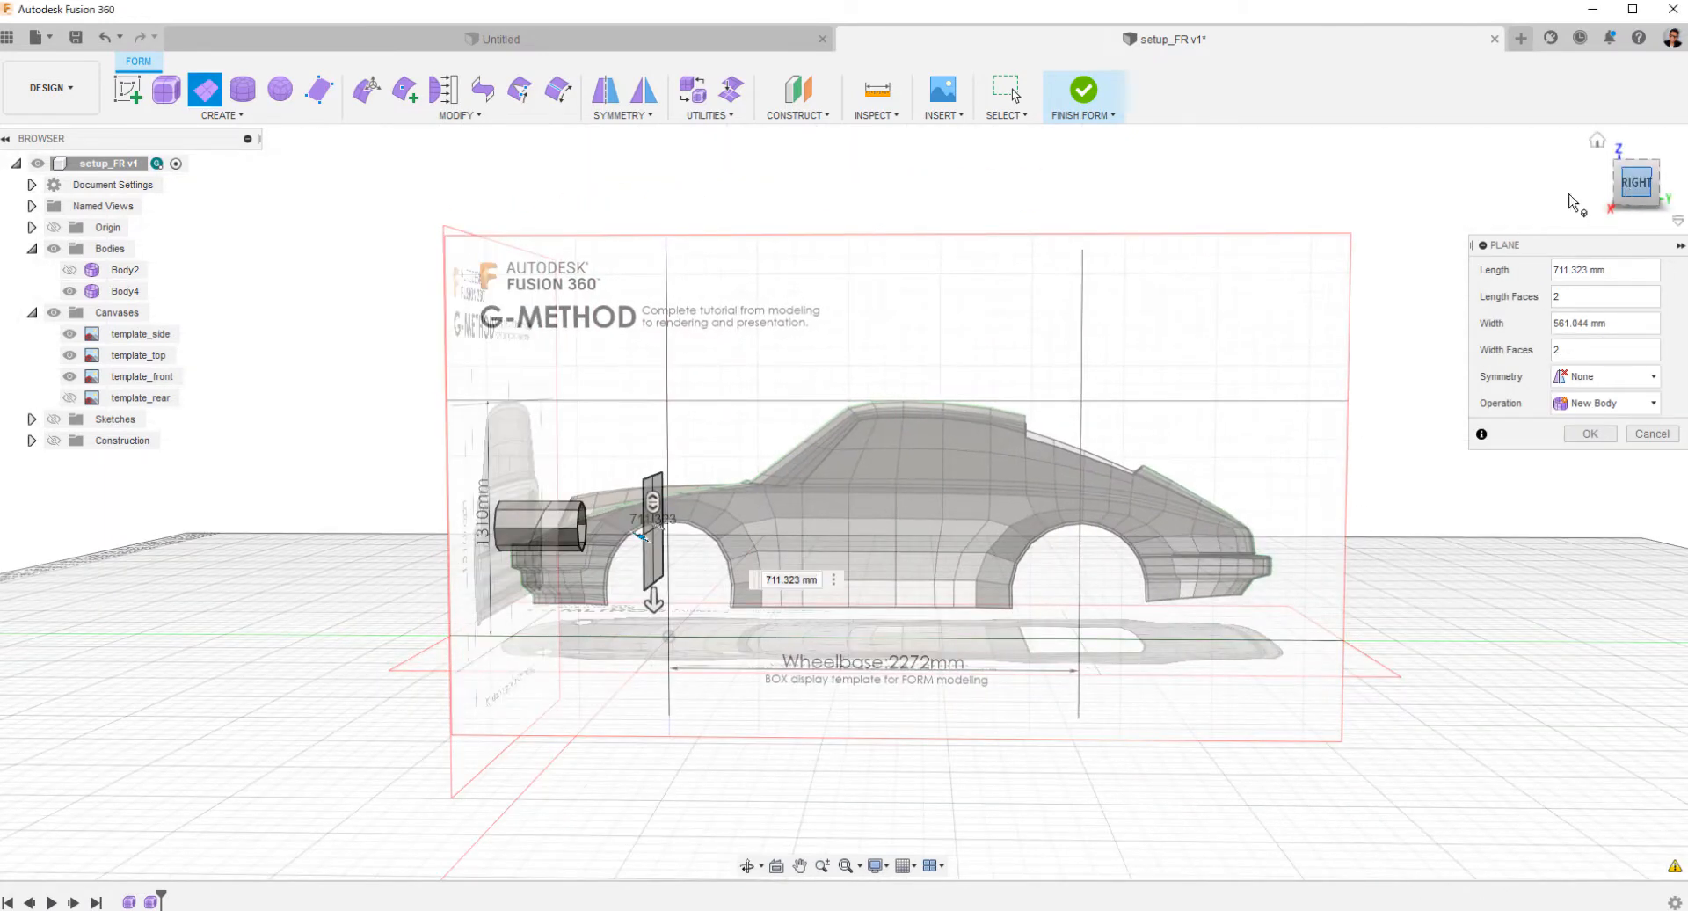
pyautogui.scroll(3, 844, 562)
pyautogui.click(1591, 437)
# Move the whole plane forward along the car's length in the side view to the cylinder's slanted edge.
pyautogui.moveTo(712, 598); pyautogui.dragTo(946, 576, button='middle')
pyautogui.doubleClick(935, 575)
pyautogui.click(1646, 185)
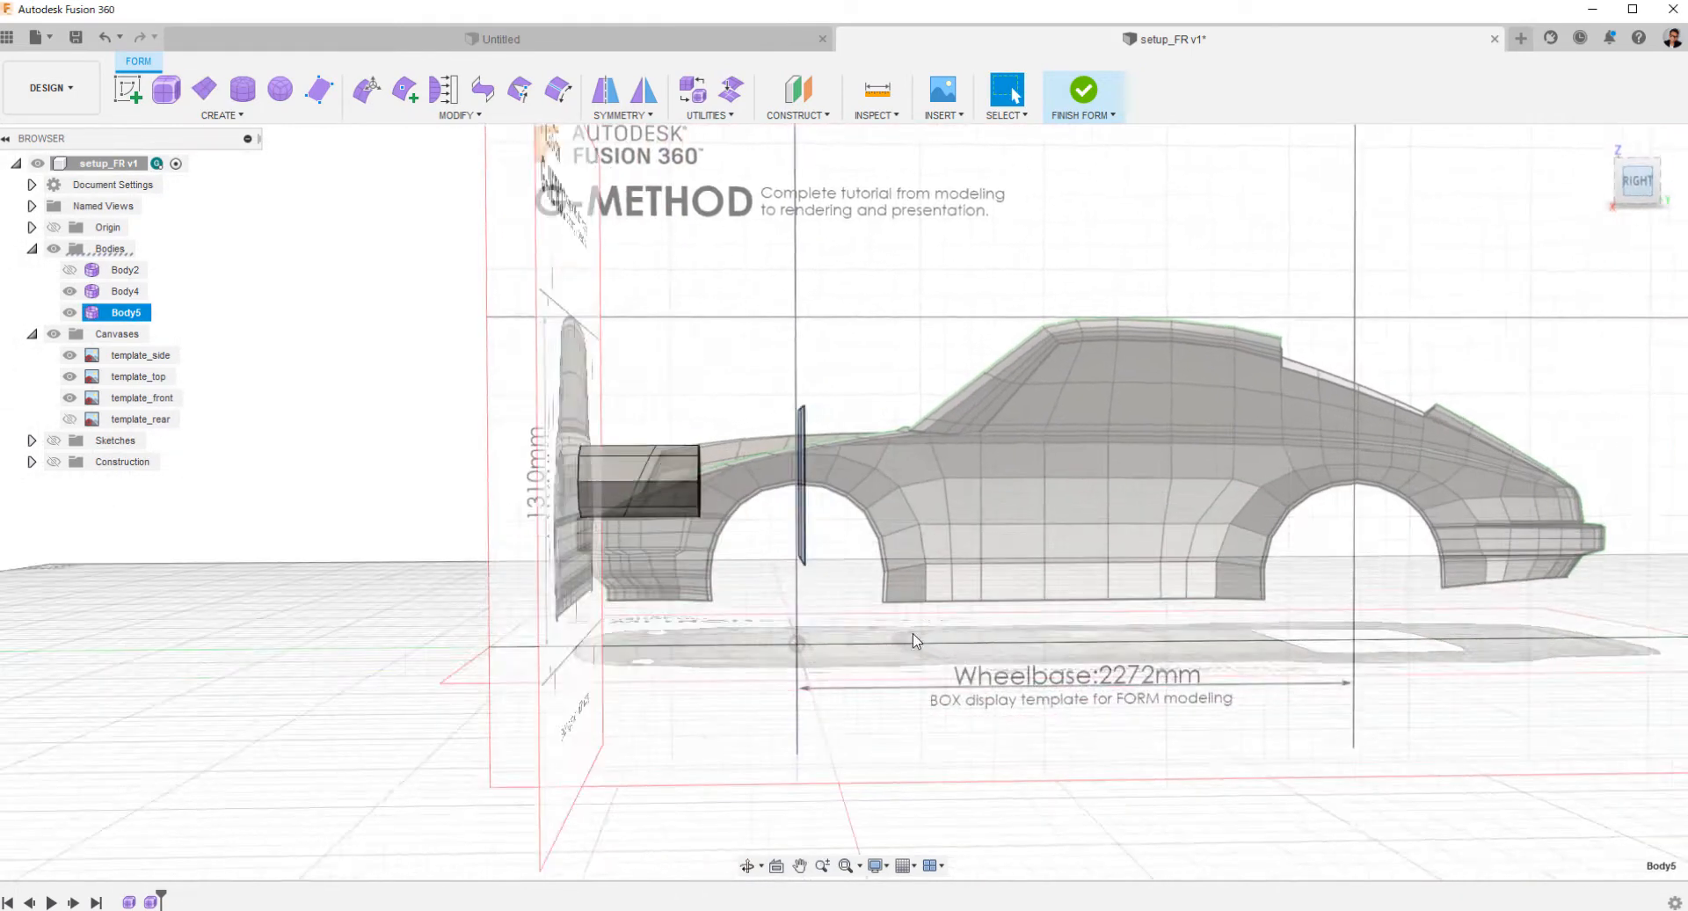
pyautogui.scroll(5, 877, 595)
pyautogui.rightClick(846, 656)
pyautogui.click(876, 631)
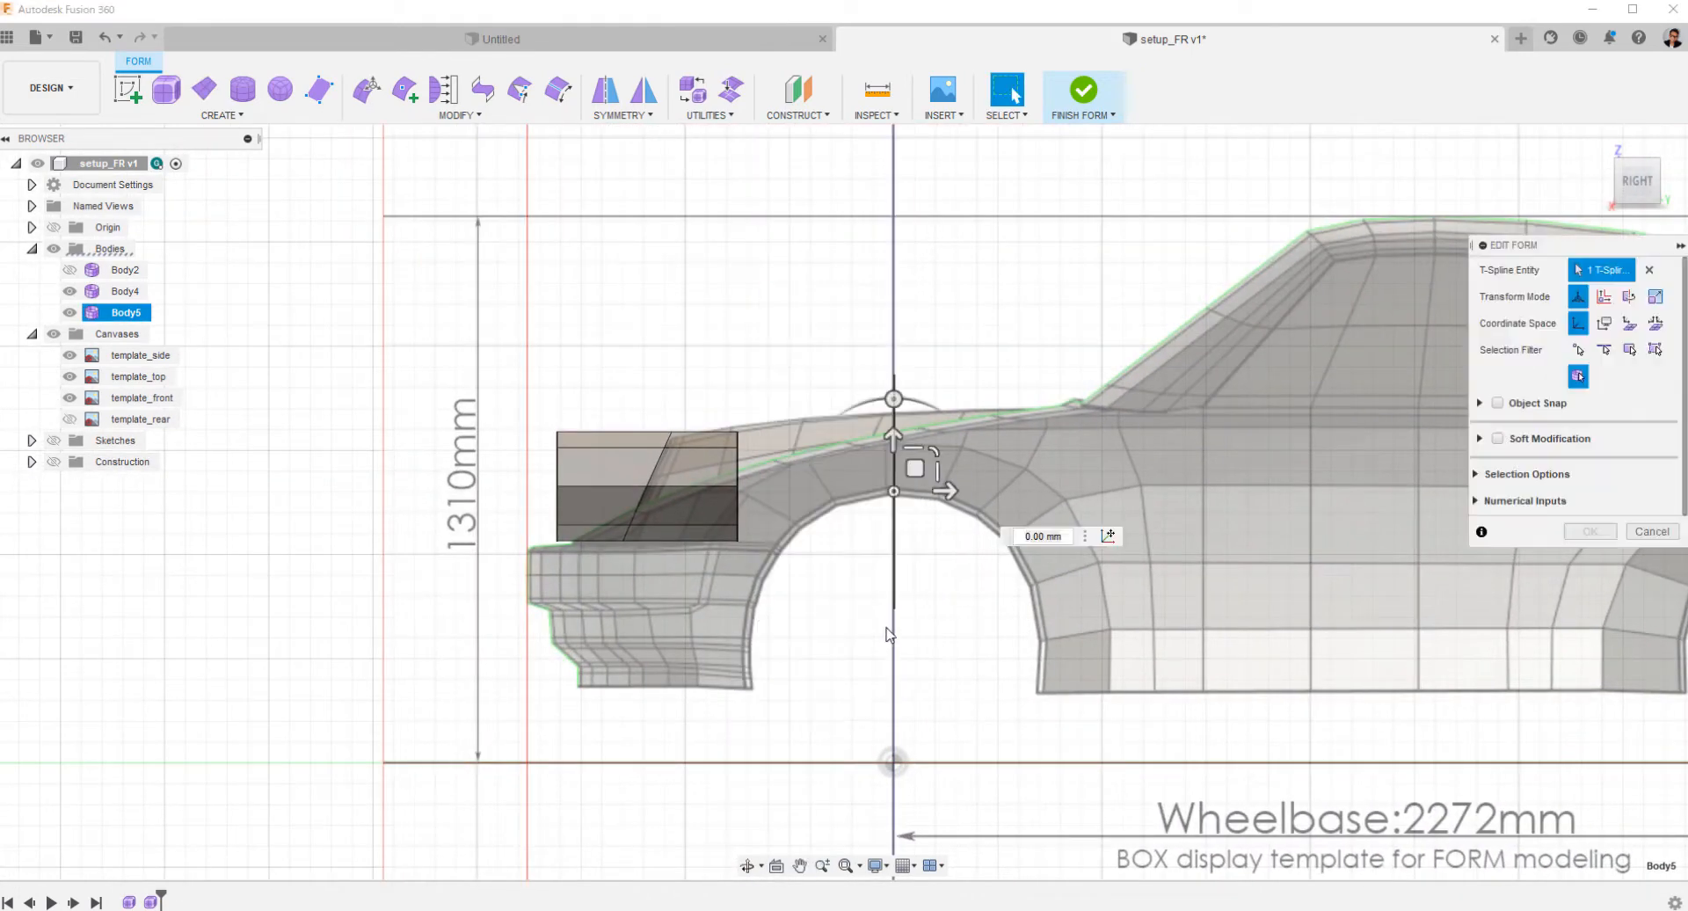
pyautogui.moveTo(943, 491); pyautogui.dragTo(693, 490)
# Rotate the plane about -24.8 degrees in the side view to match the headlight's slant and align it with the slanted edge.
pyautogui.moveTo(651, 399); pyautogui.dragTo(668, 400)
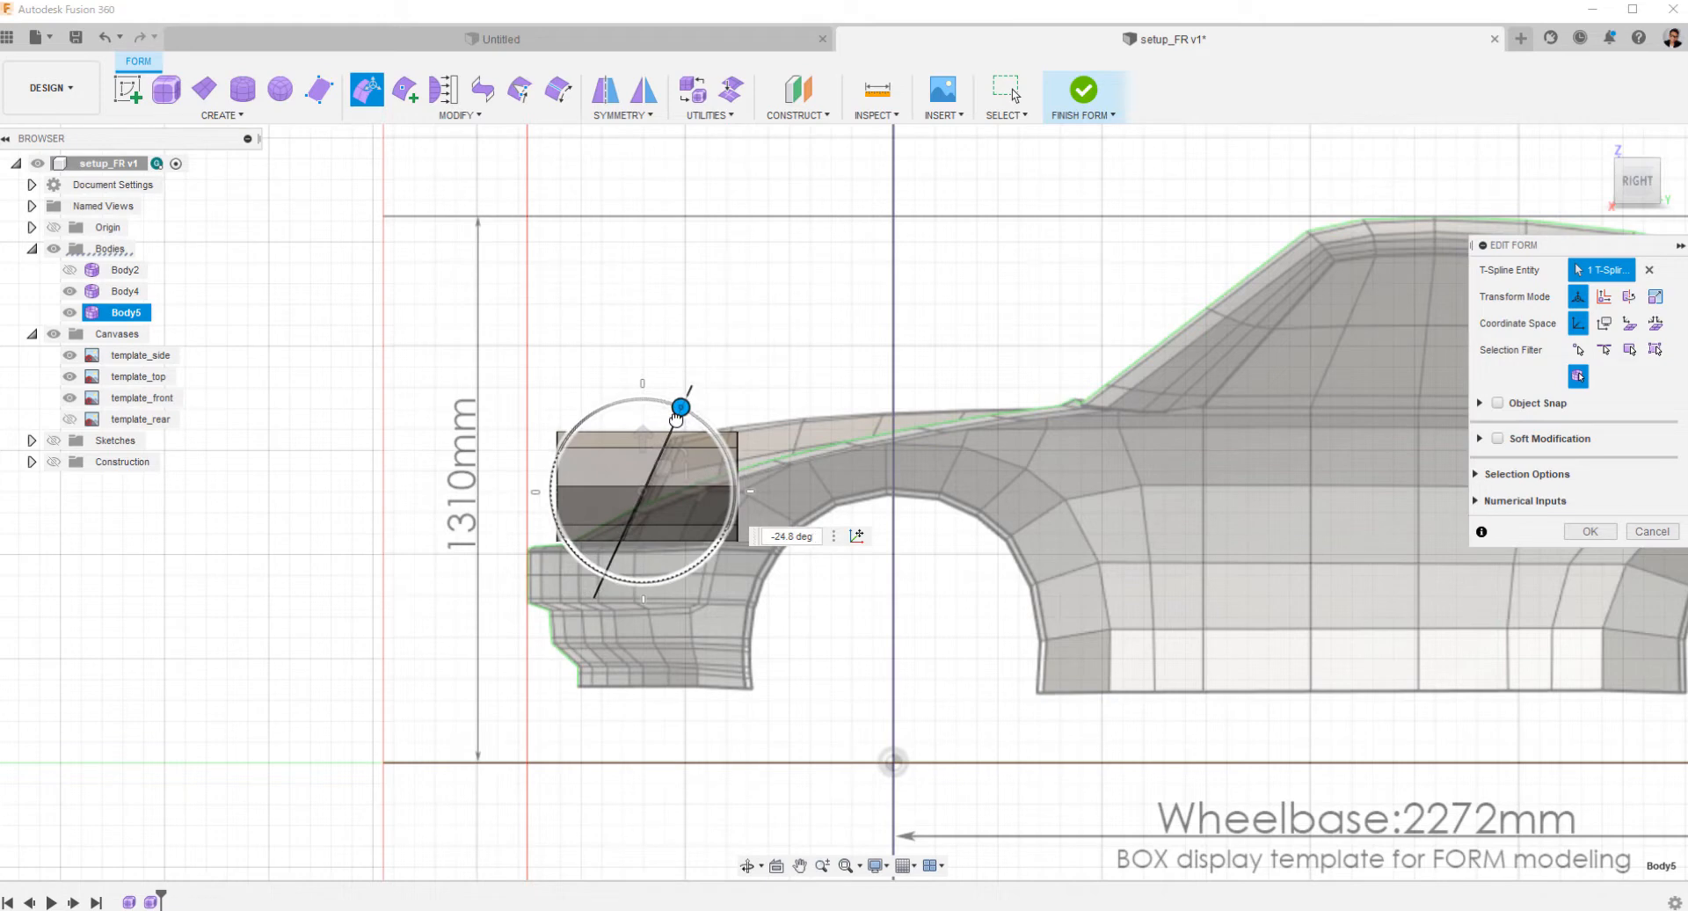
pyautogui.moveTo(675, 420); pyautogui.dragTo(675, 421)
pyautogui.moveTo(697, 493); pyautogui.dragTo(697, 493)
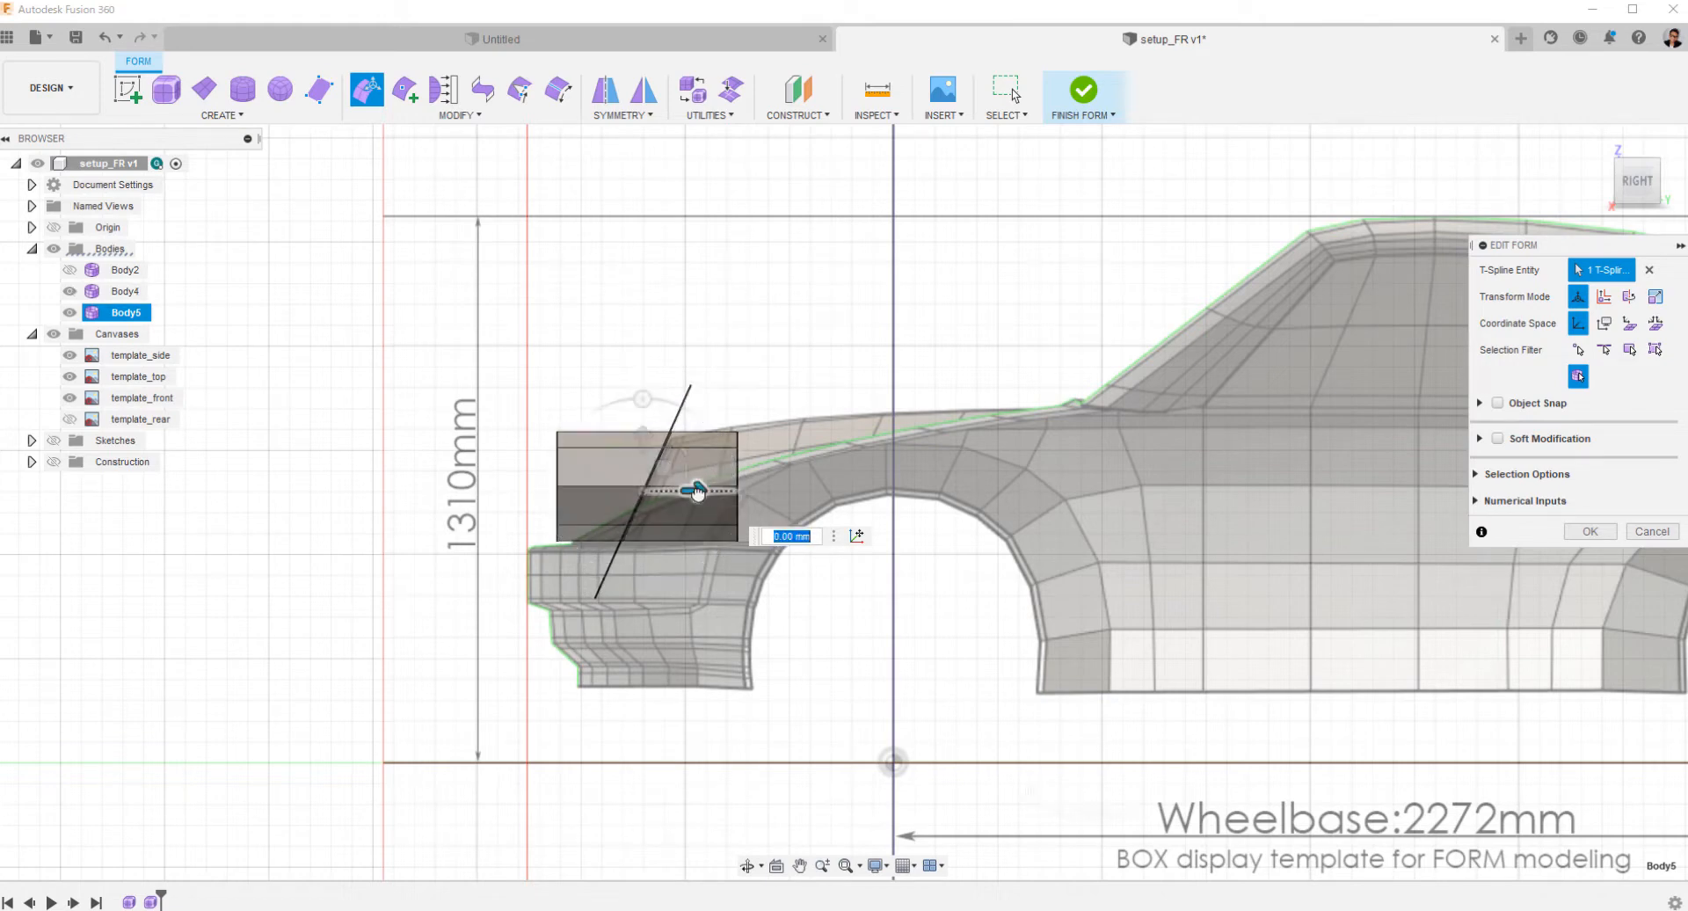
pyautogui.scroll(5, 675, 492)
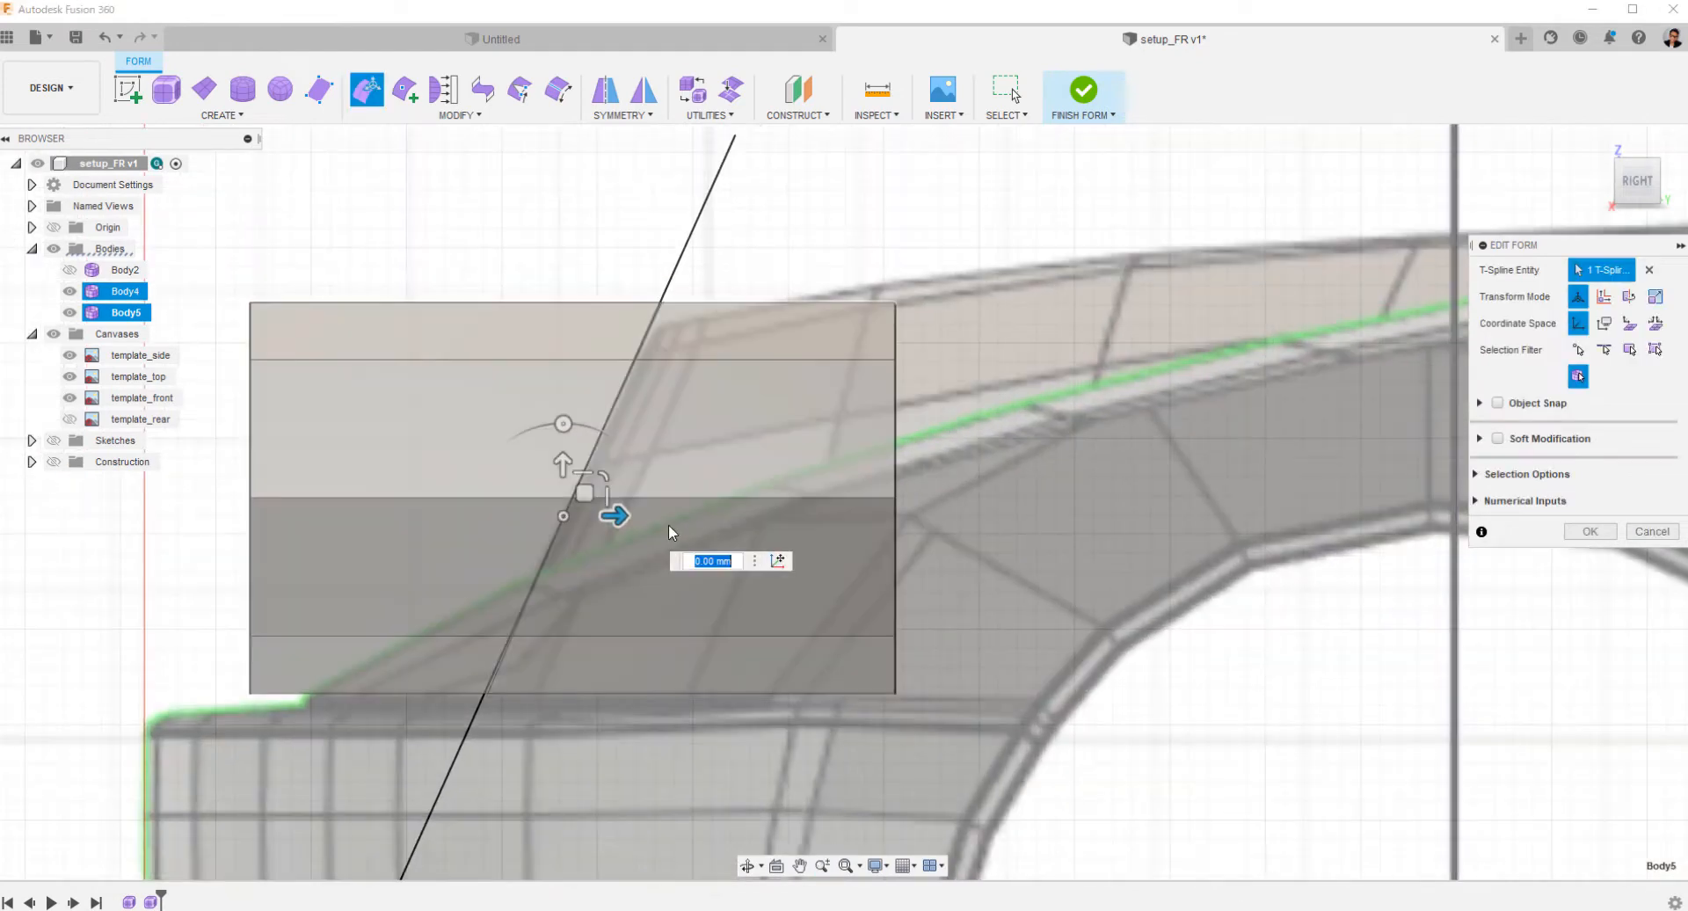
pyautogui.moveTo(613, 515); pyautogui.dragTo(626, 520)
pyautogui.click(1570, 534)
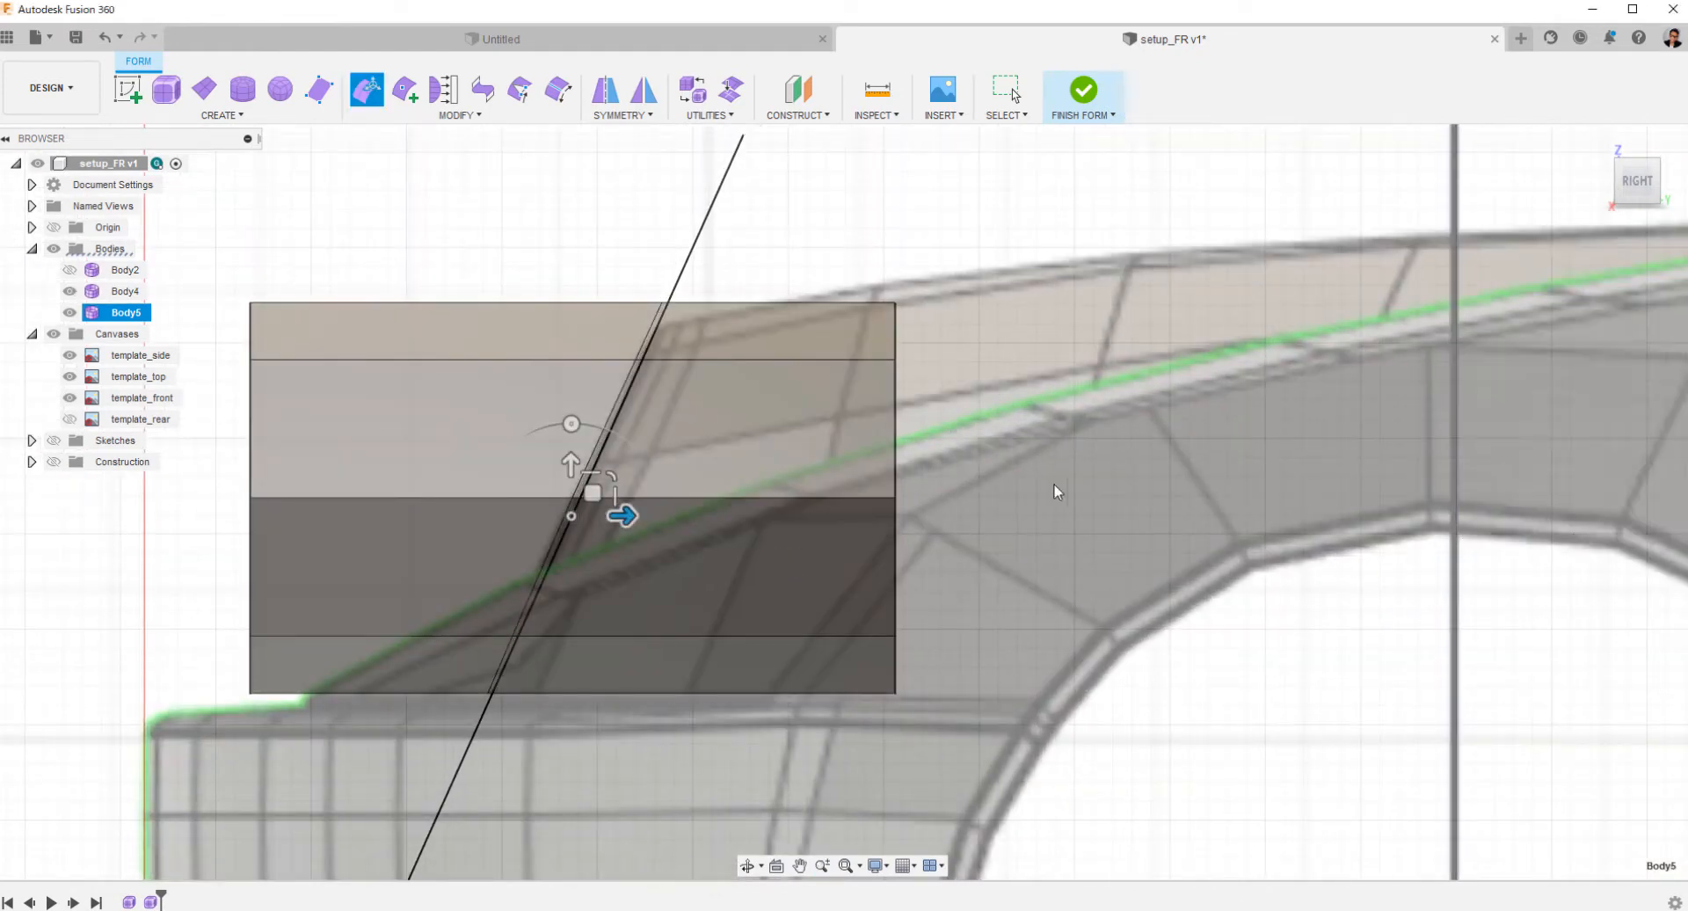
# Hide all canvases and delete the cylinder's slanted edge loop near the plane.
pyautogui.keyDown('shift'); pyautogui.moveTo(918, 497); pyautogui.dragTo(1149, 662, button='middle'); pyautogui.keyUp('shift')
pyautogui.scroll(-5, 1006, 561)
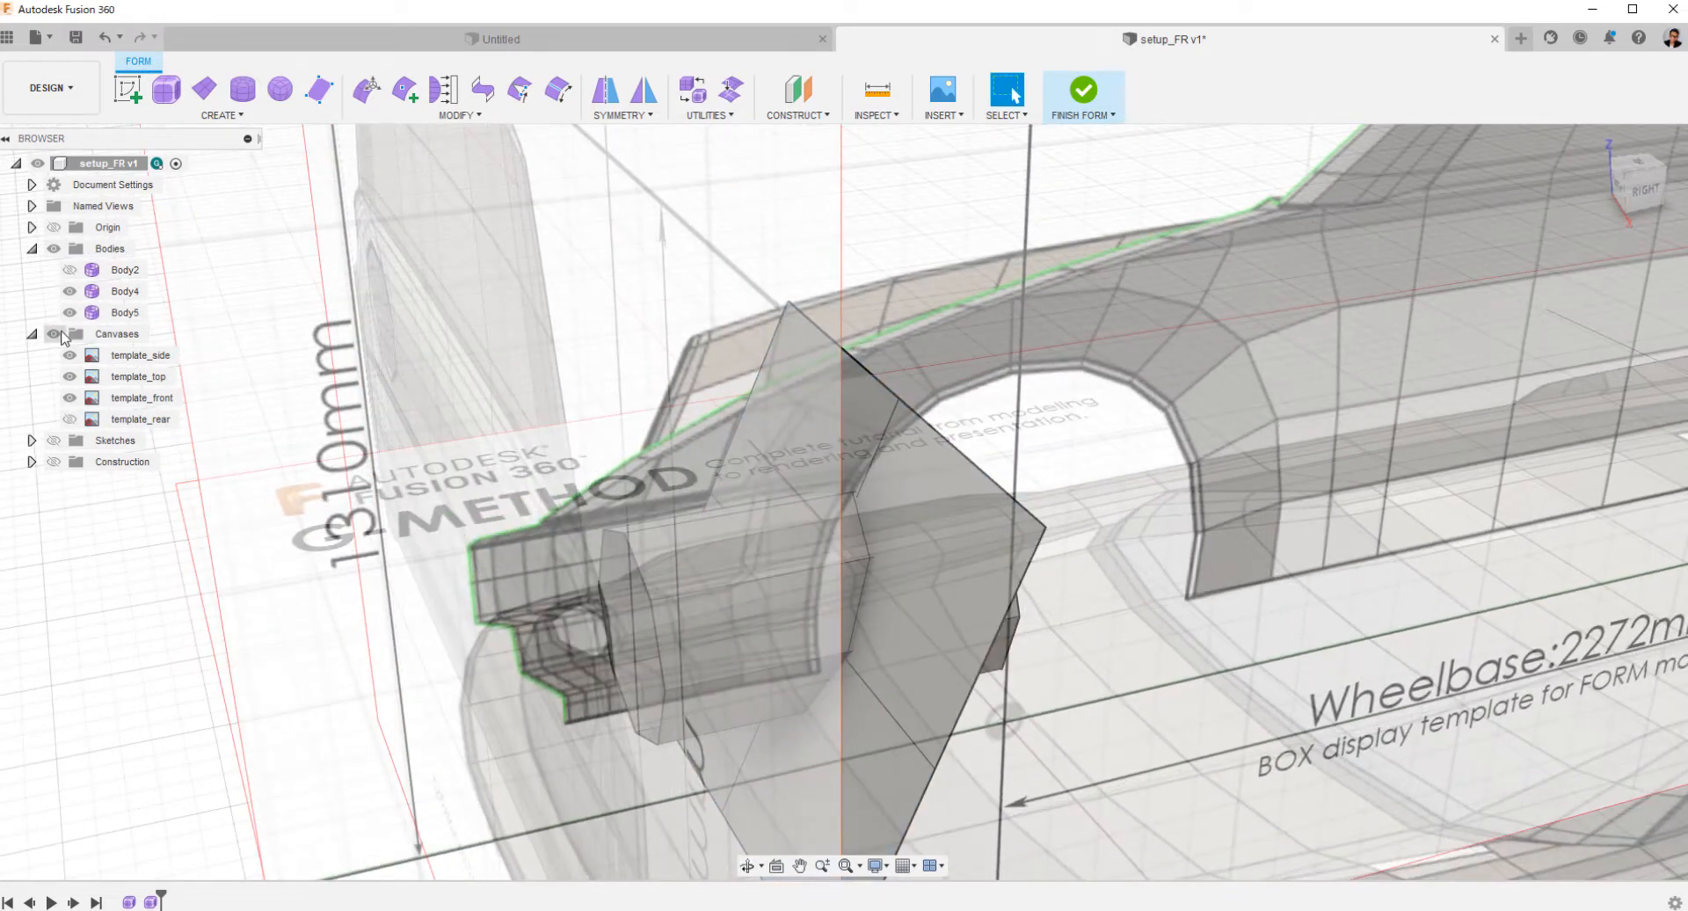
pyautogui.click(59, 334)
pyautogui.keyDown('shift'); pyautogui.moveTo(754, 598); pyautogui.dragTo(841, 585, button='middle'); pyautogui.keyUp('shift')
pyautogui.scroll(5, 843, 567)
pyautogui.doubleClick(882, 530)
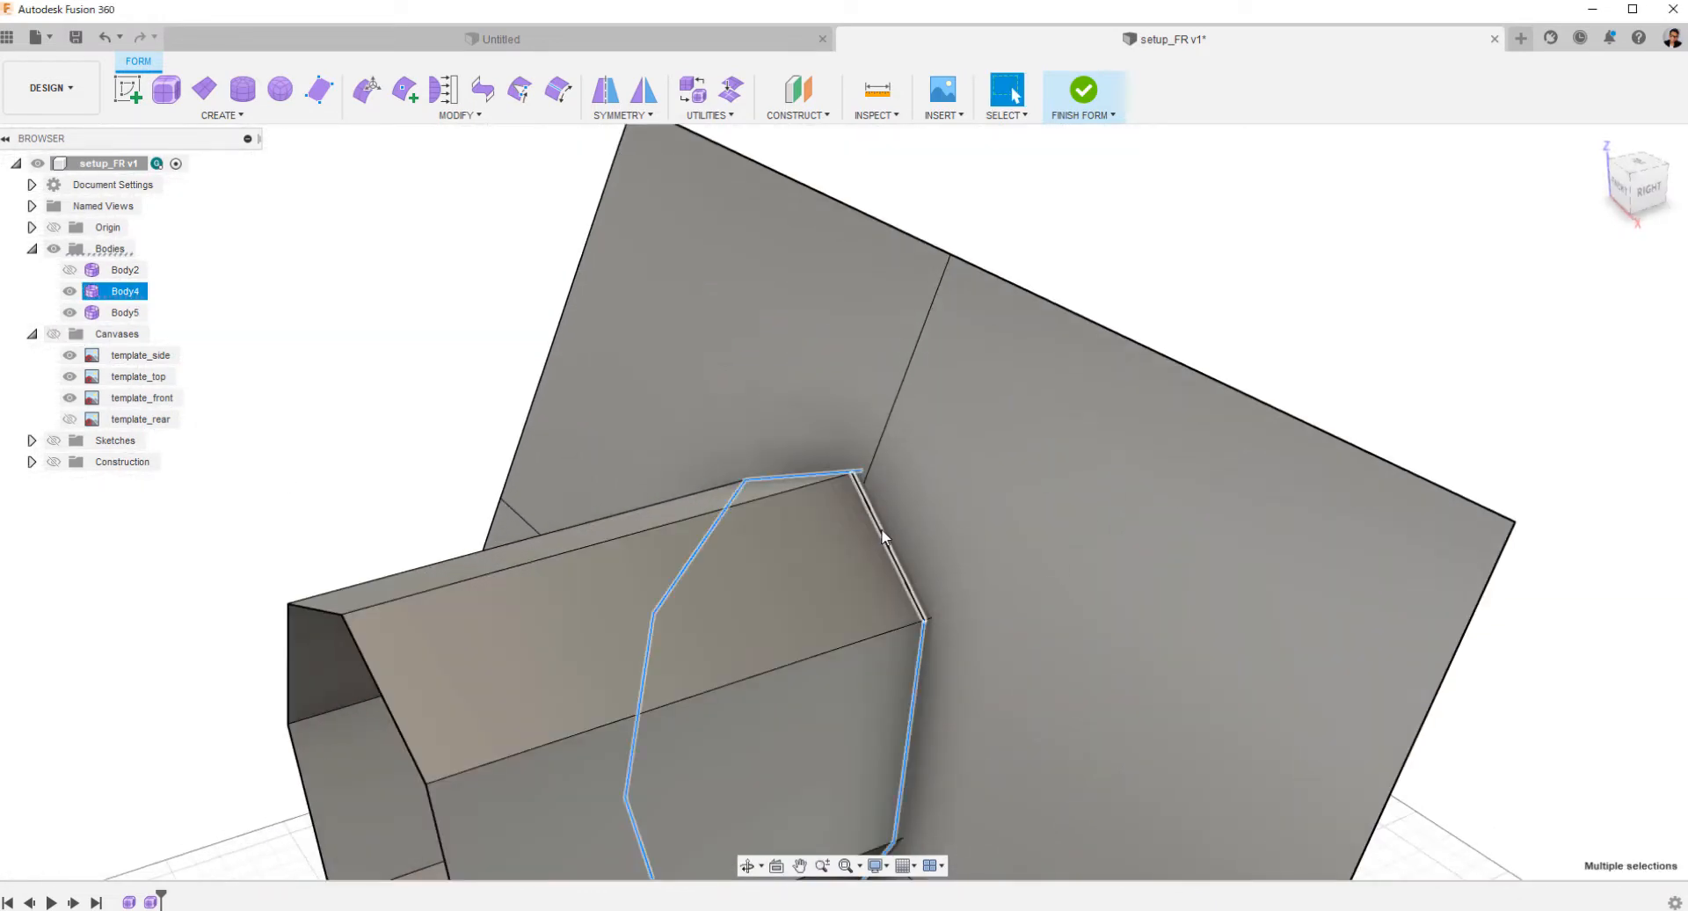
pyautogui.keyDown('shift'); pyautogui.moveTo(882, 535); pyautogui.dragTo(782, 652, button='middle'); pyautogui.keyUp('shift')
pyautogui.rightClick(1306, 382)
pyautogui.click(1244, 366)
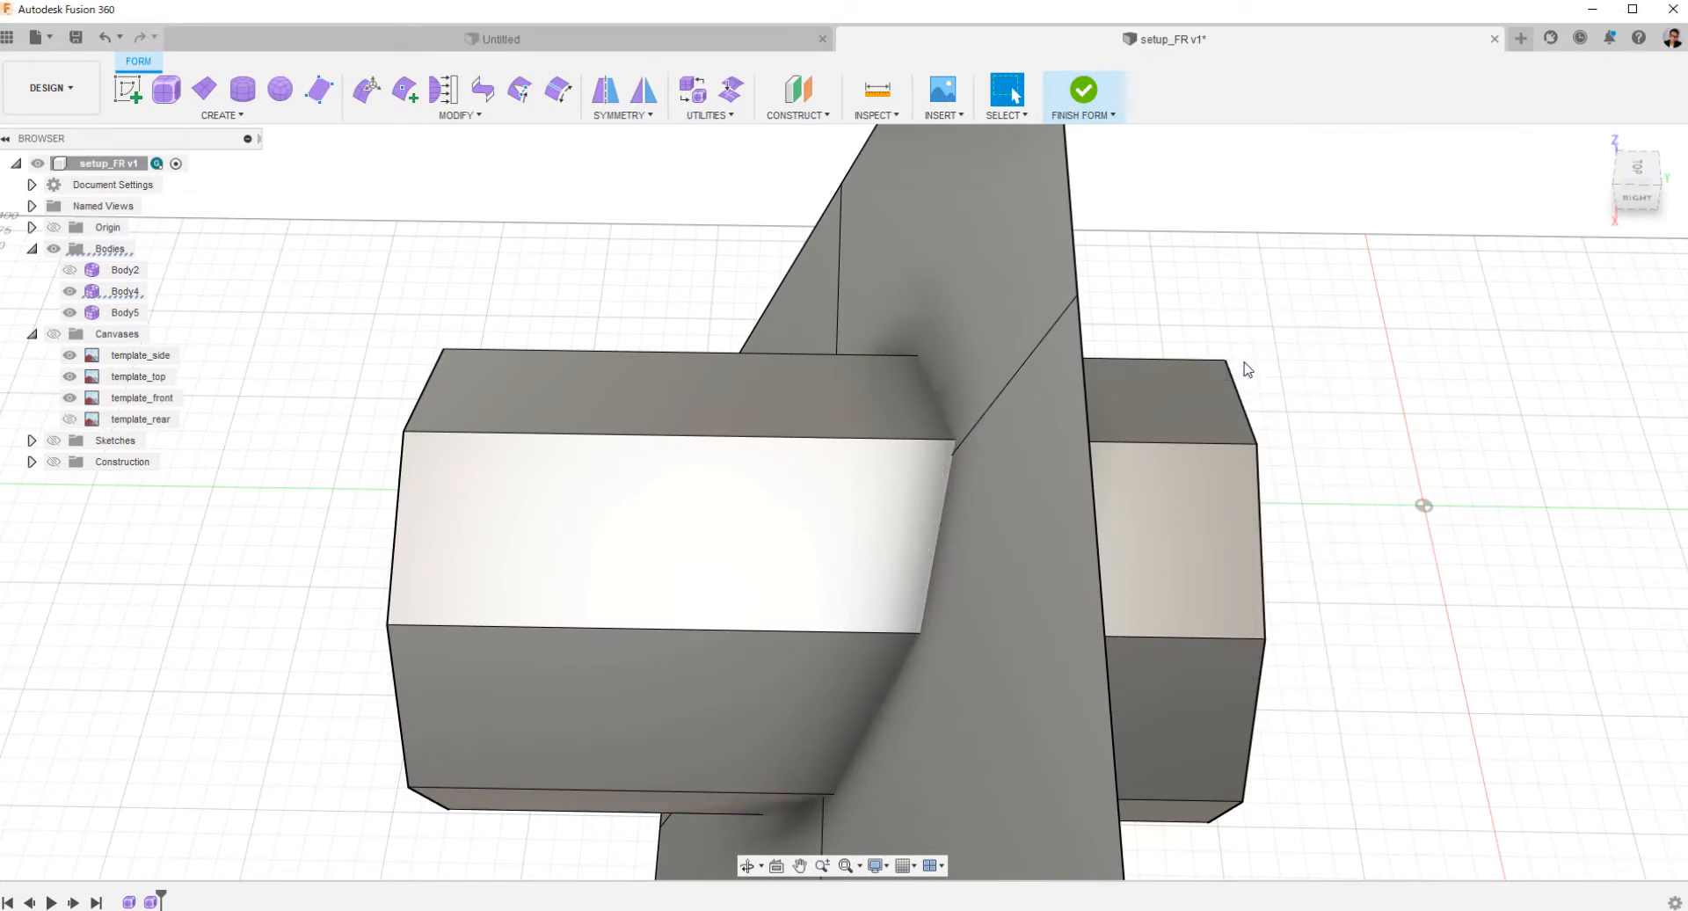
# Insert Simple points where the cylinder's upper and outer lengthwise edges cross the tilted plane.
pyautogui.moveTo(935, 516)
pyautogui.keyDown('shift'); pyautogui.mouseDown(button='middle')
pyautogui.moveTo(893, 472)
pyautogui.moveTo(923, 502)
pyautogui.mouseUp(button='middle'); pyautogui.keyUp('shift')
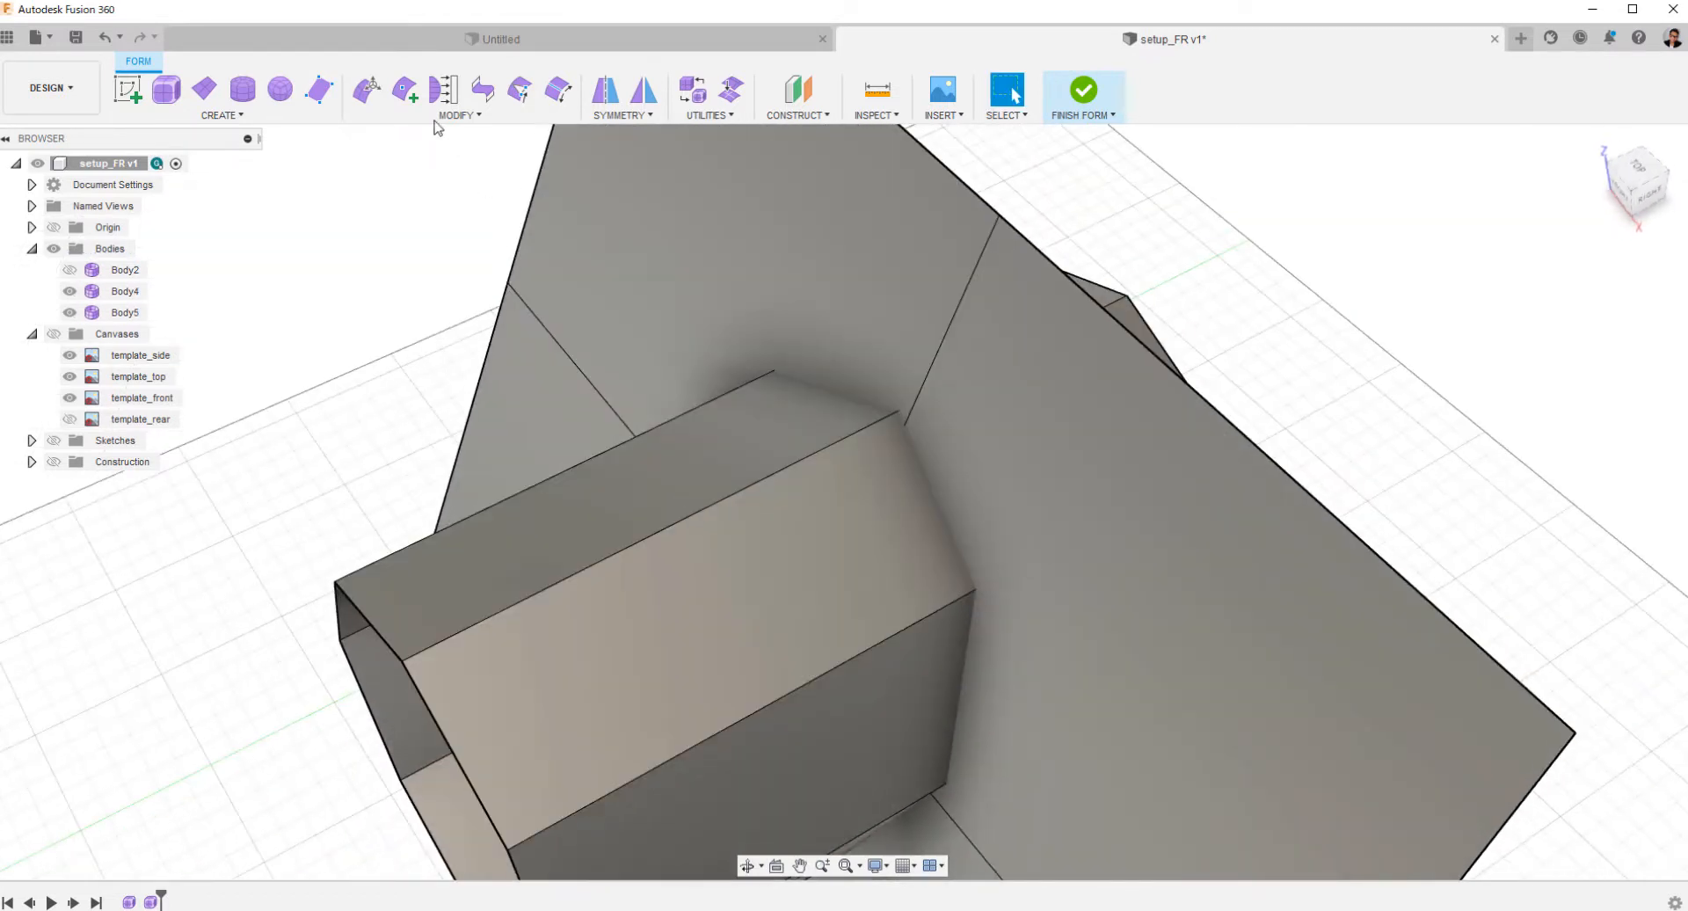
pyautogui.click(404, 89)
pyautogui.click(897, 413)
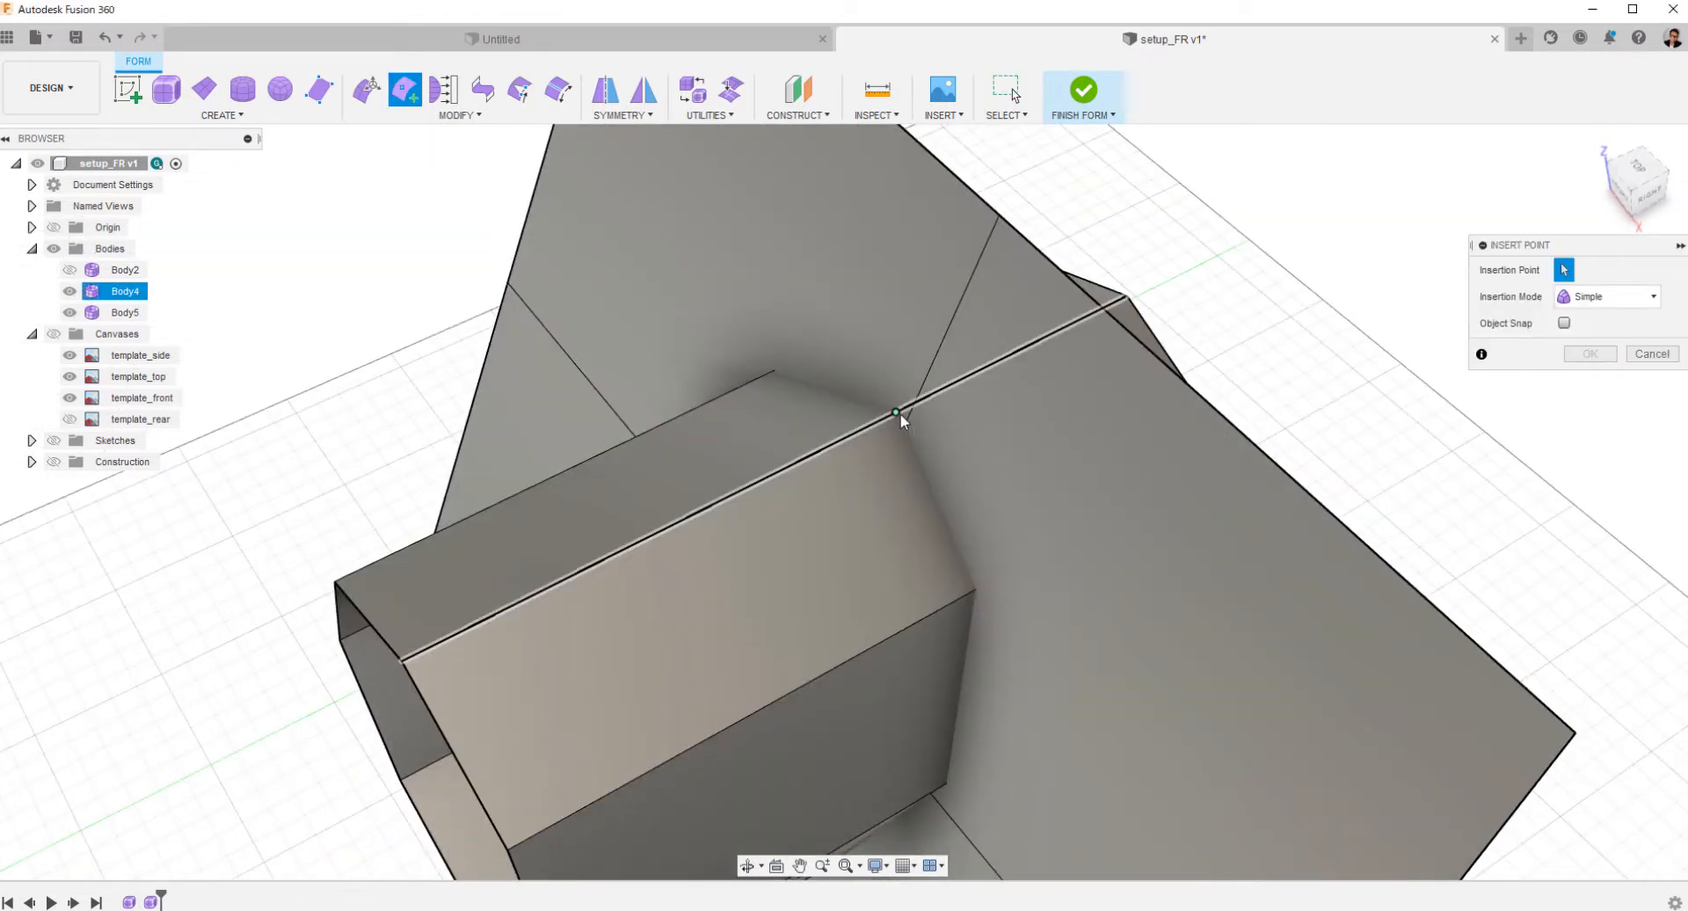
pyautogui.keyDown('shift'); pyautogui.moveTo(923, 694); pyautogui.dragTo(884, 645, button='middle'); pyautogui.keyUp('shift')
pyautogui.scroll(5, 937, 603)
pyautogui.scroll(-2, 937, 603)
pyautogui.moveTo(724, 503); pyautogui.dragTo(567, 522, button='middle')
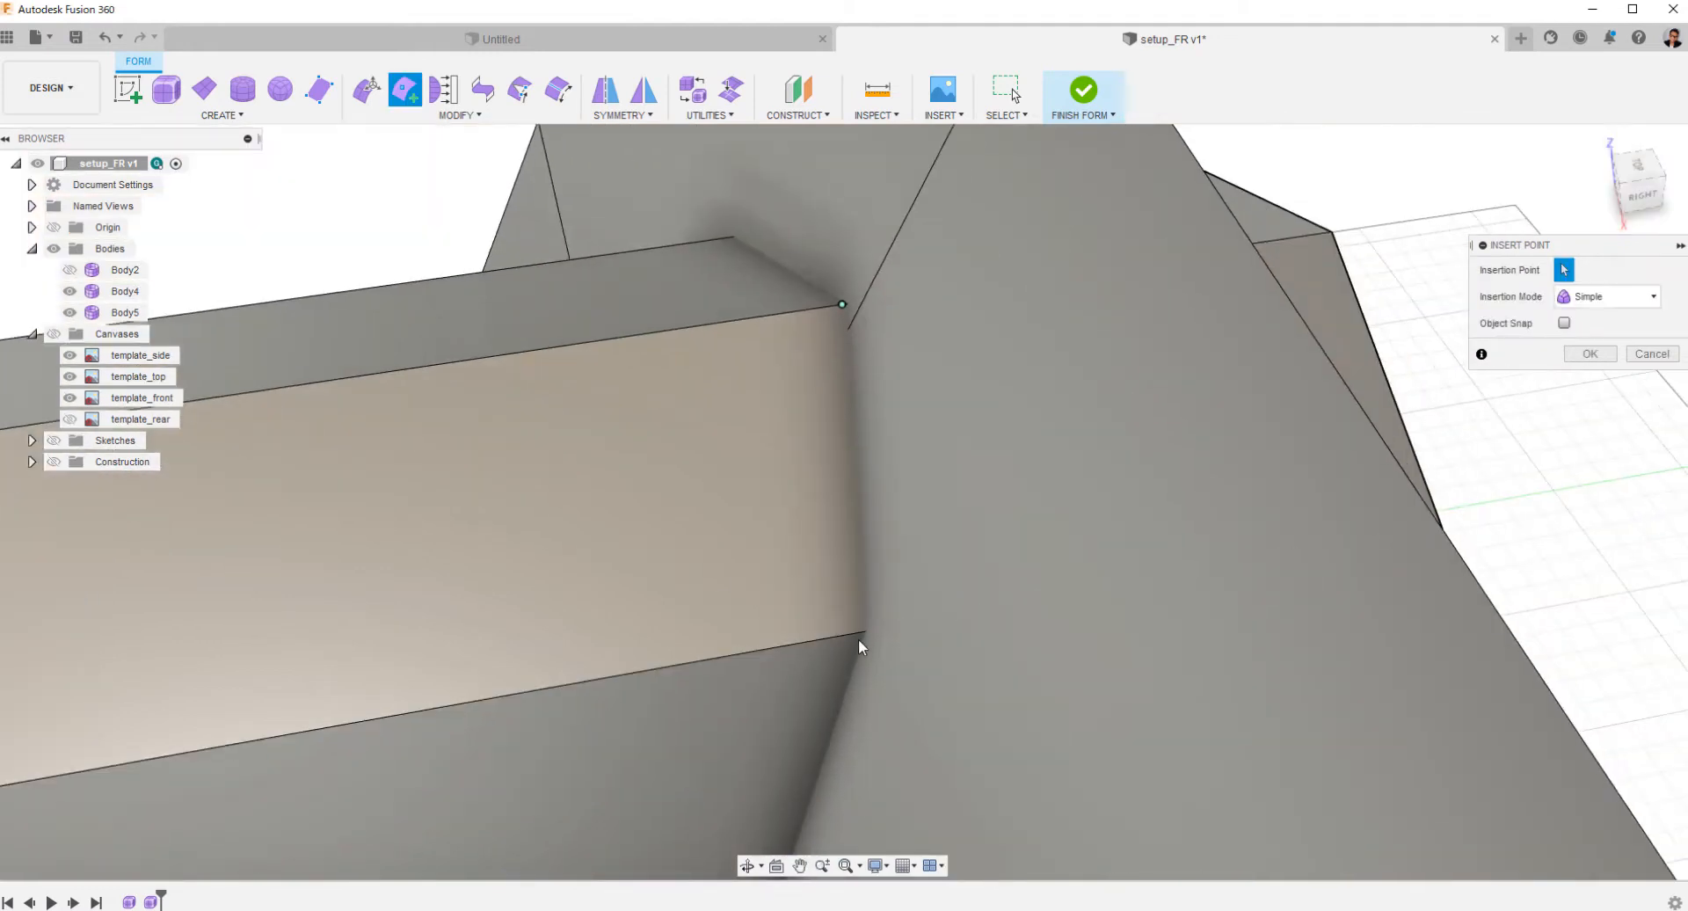
pyautogui.click(863, 631)
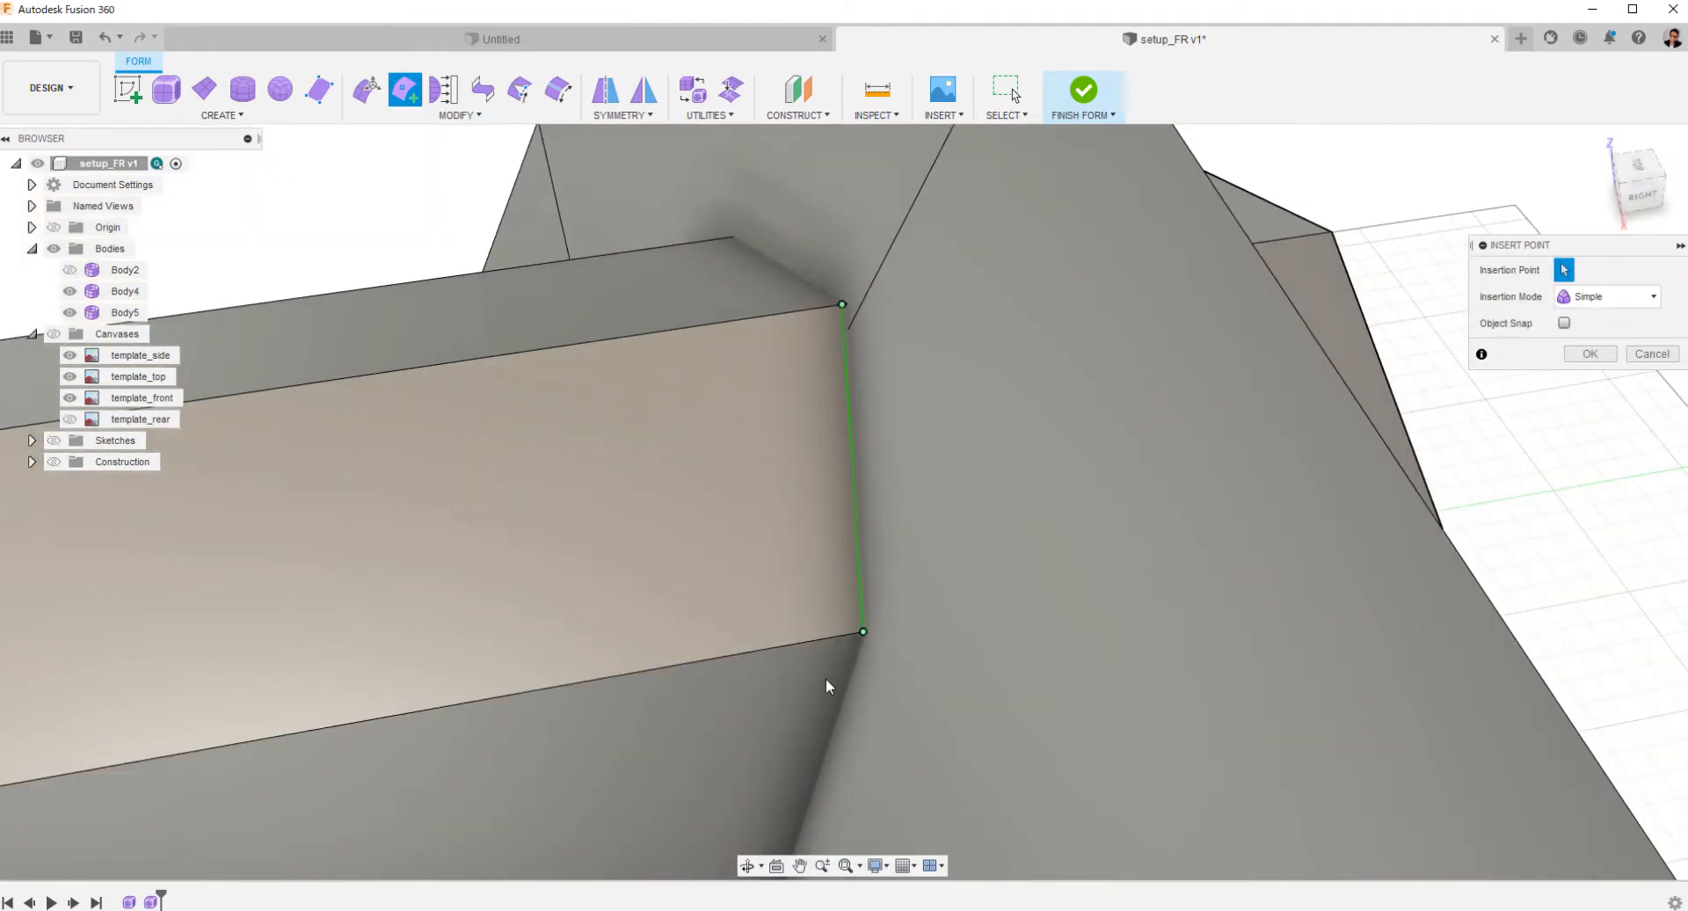
pyautogui.moveTo(795, 813); pyautogui.dragTo(826, 487, button='middle')
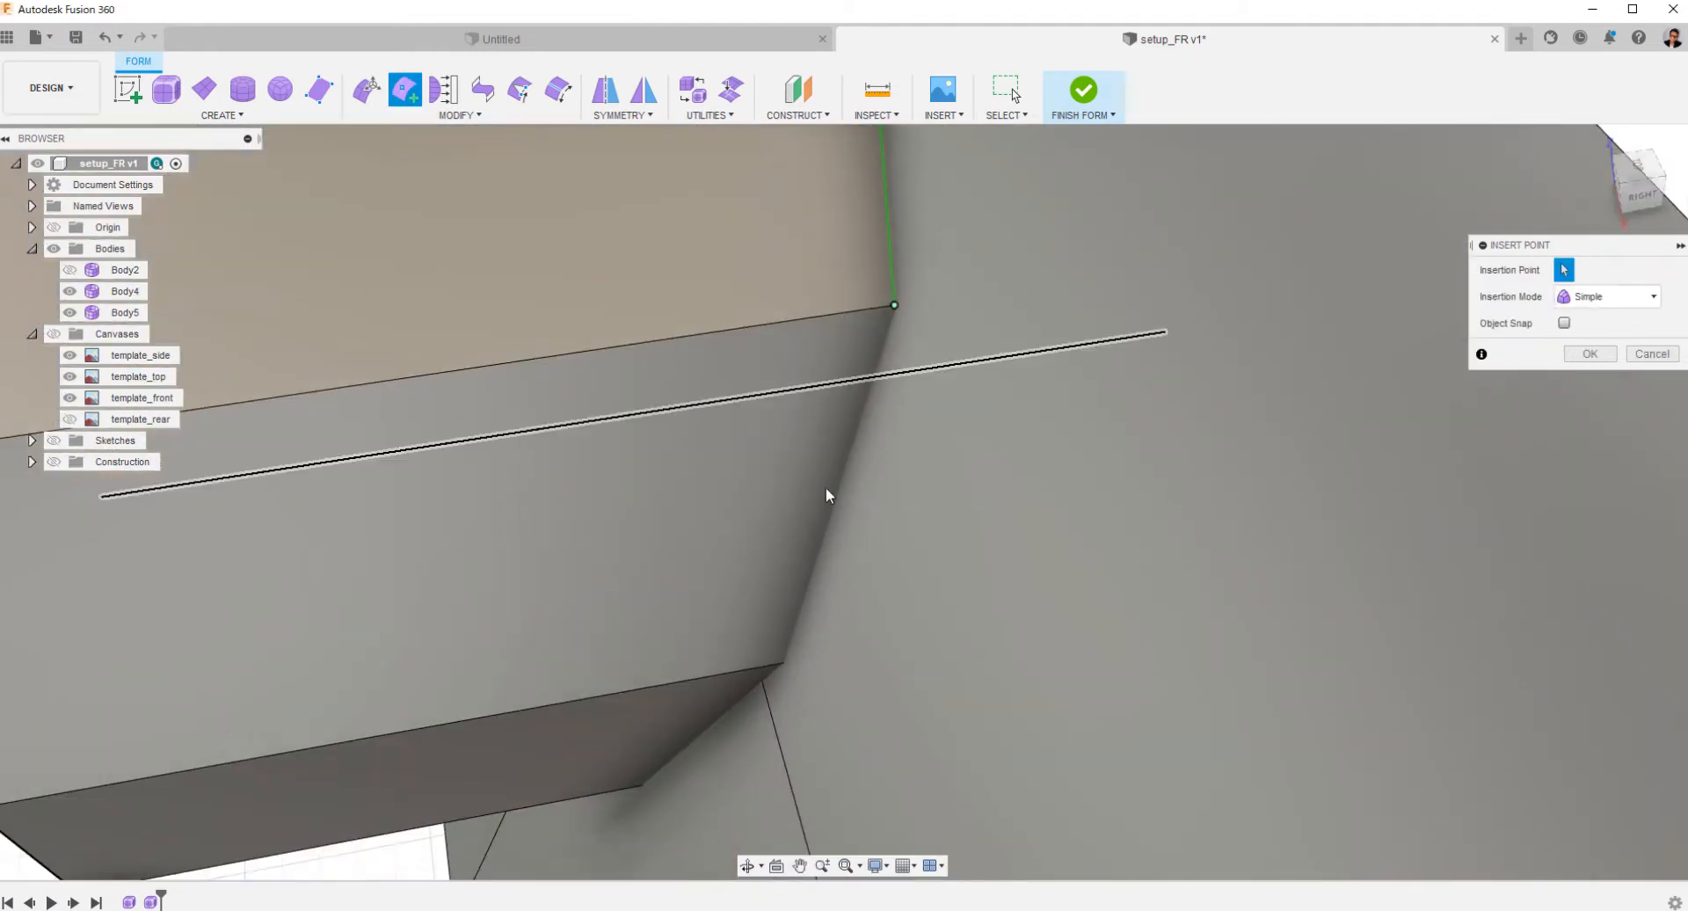
pyautogui.click(782, 666)
# Continue the inserted points around the cylinder's underside and inner side along the plane, closing the edge loop.
pyautogui.keyDown('shift'); pyautogui.moveTo(661, 753); pyautogui.dragTo(806, 660, button='middle'); pyautogui.keyUp('shift')
pyautogui.click(677, 746)
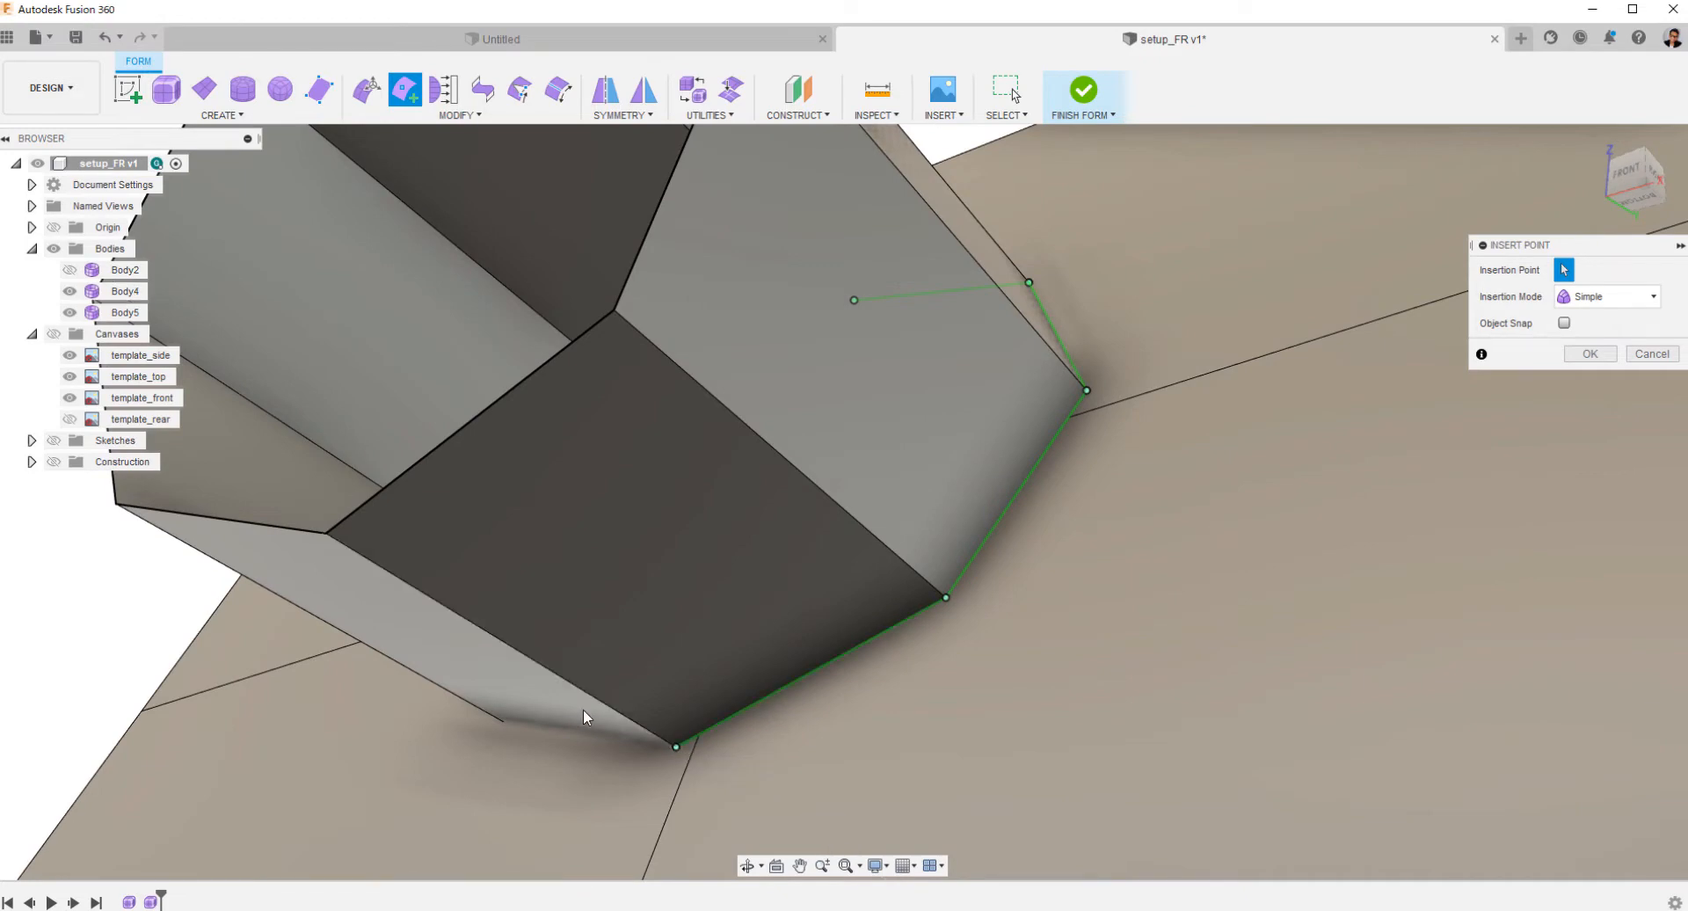
pyautogui.keyDown('shift'); pyautogui.moveTo(583, 708); pyautogui.dragTo(489, 594, button='middle'); pyautogui.keyUp('shift')
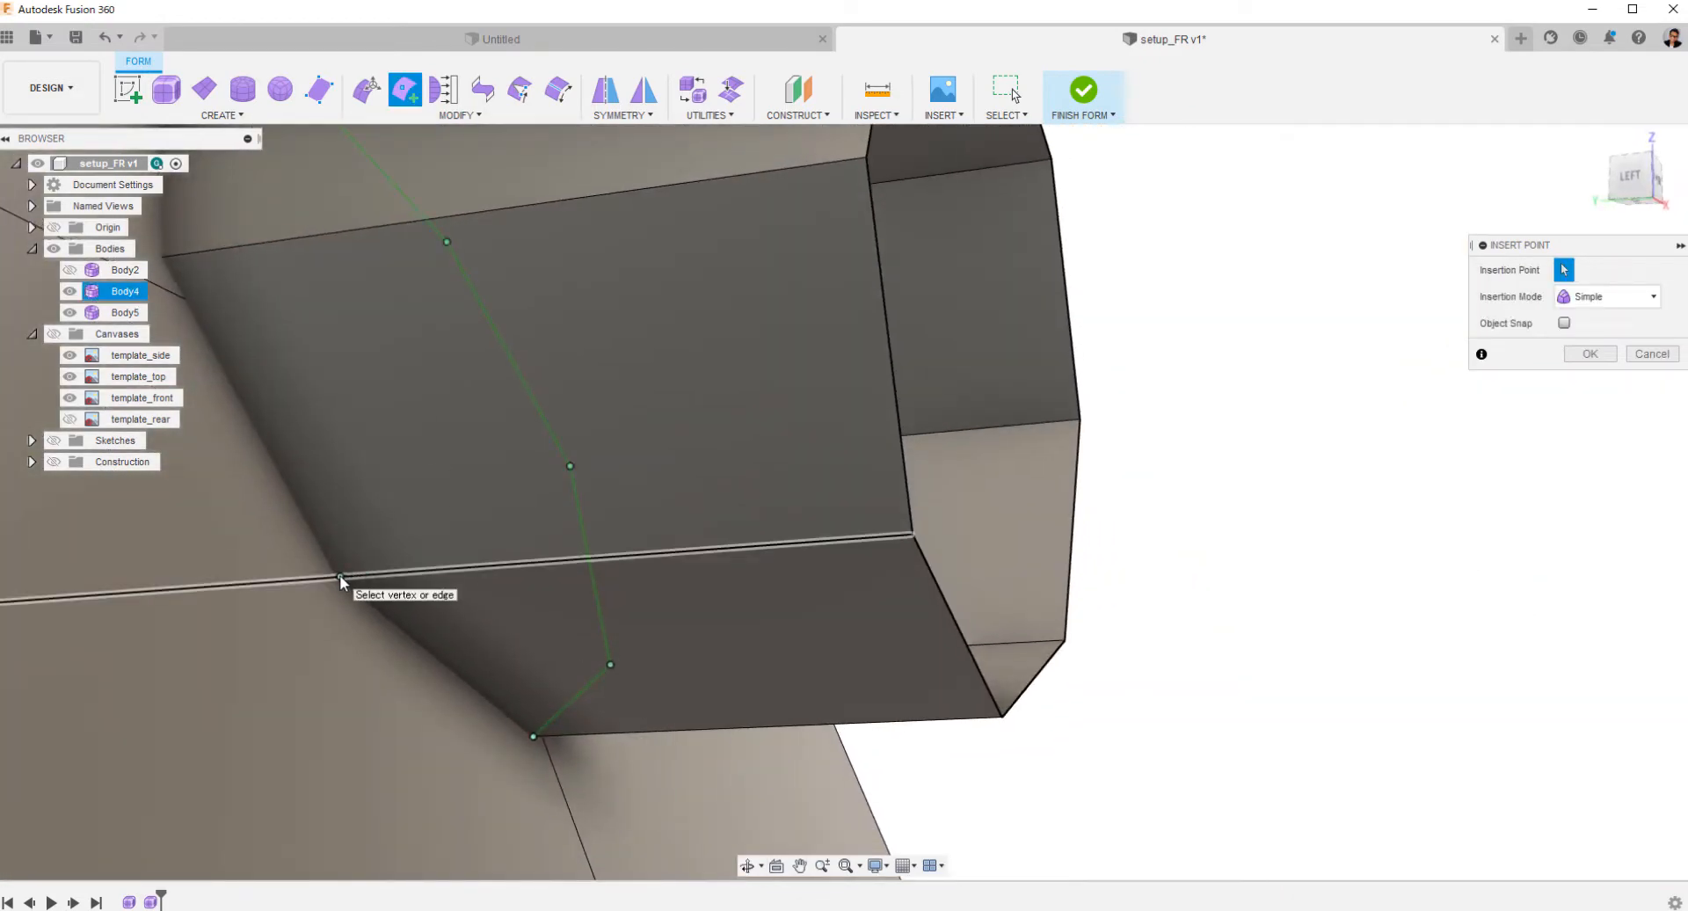
pyautogui.keyDown('shift'); pyautogui.moveTo(378, 578); pyautogui.dragTo(662, 519, button='middle'); pyautogui.keyUp('shift')
pyautogui.click(584, 420)
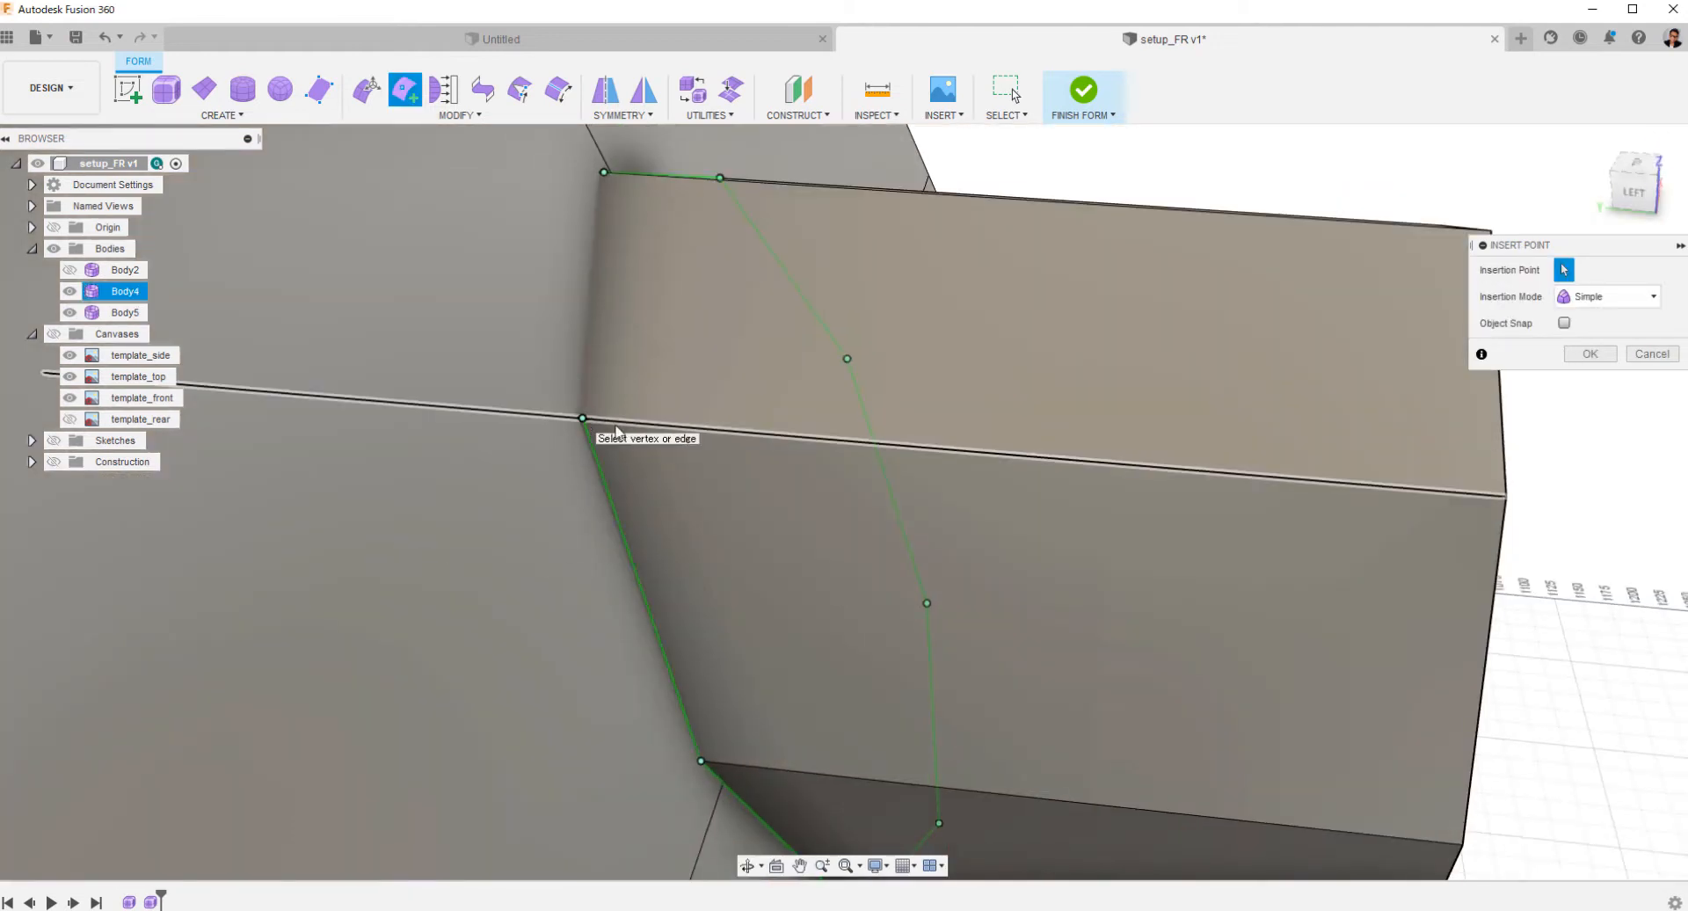
pyautogui.keyDown('shift'); pyautogui.moveTo(583, 419); pyautogui.dragTo(682, 410, button='middle'); pyautogui.keyUp('shift')
pyautogui.rightClick(736, 463)
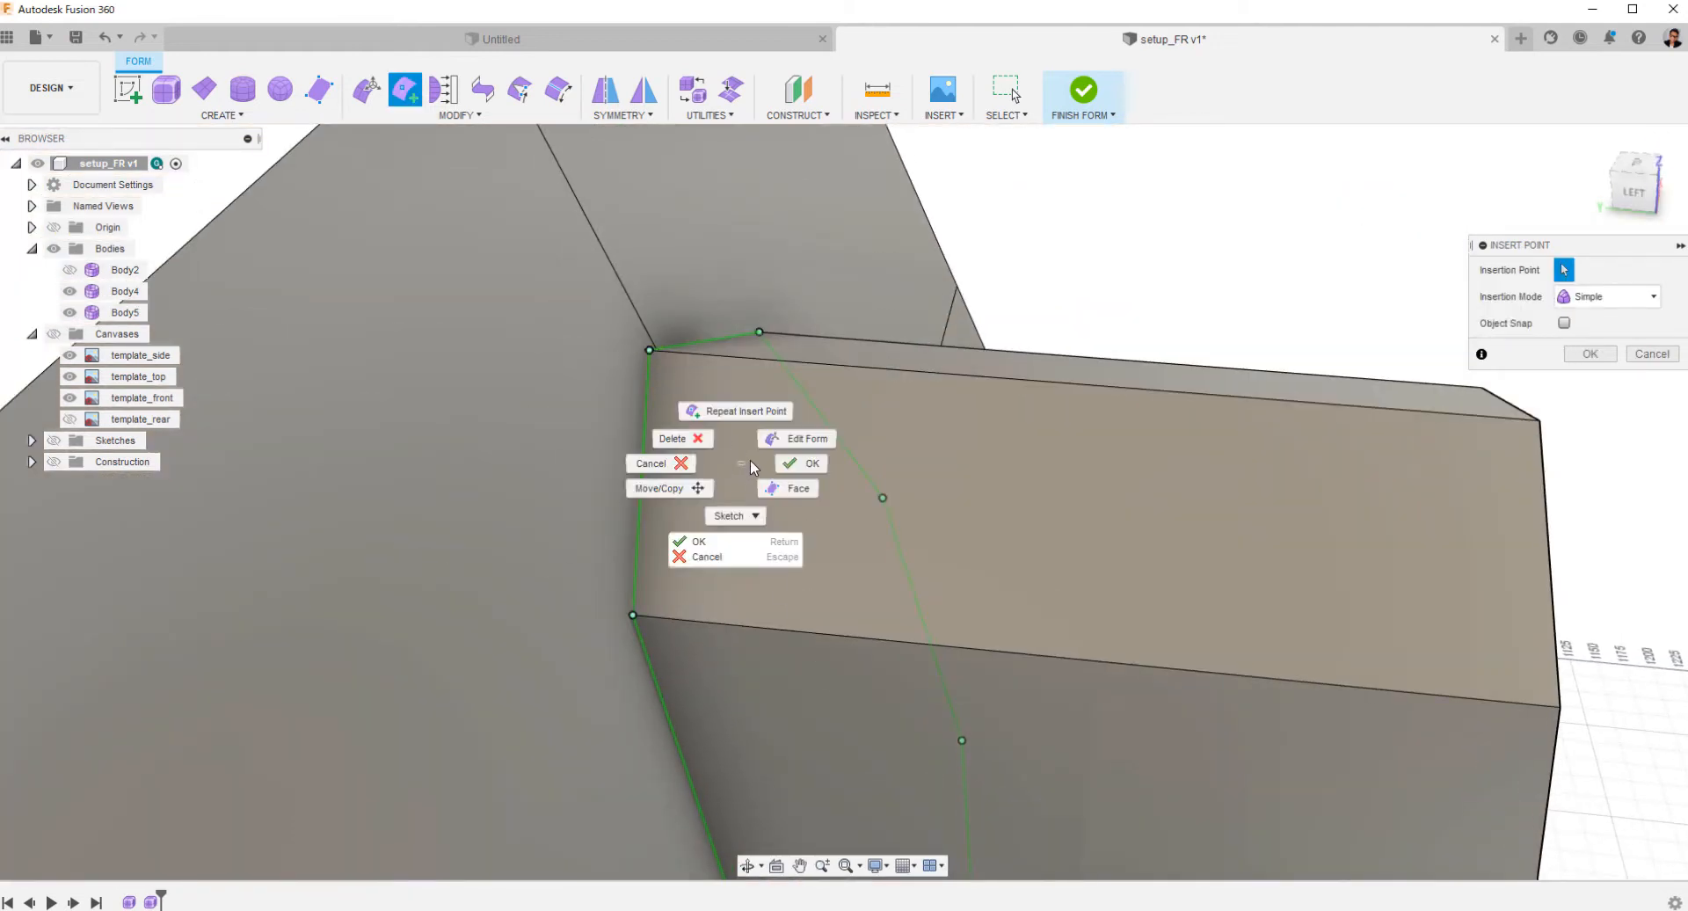
pyautogui.click(802, 463)
# Delete the cylinder's front edge loop to remove the section ahead of the tilted plane.
pyautogui.scroll(-5, 848, 483)
pyautogui.keyDown('shift'); pyautogui.moveTo(915, 513); pyautogui.dragTo(714, 574, button='middle'); pyautogui.keyUp('shift')
pyautogui.click(736, 580)
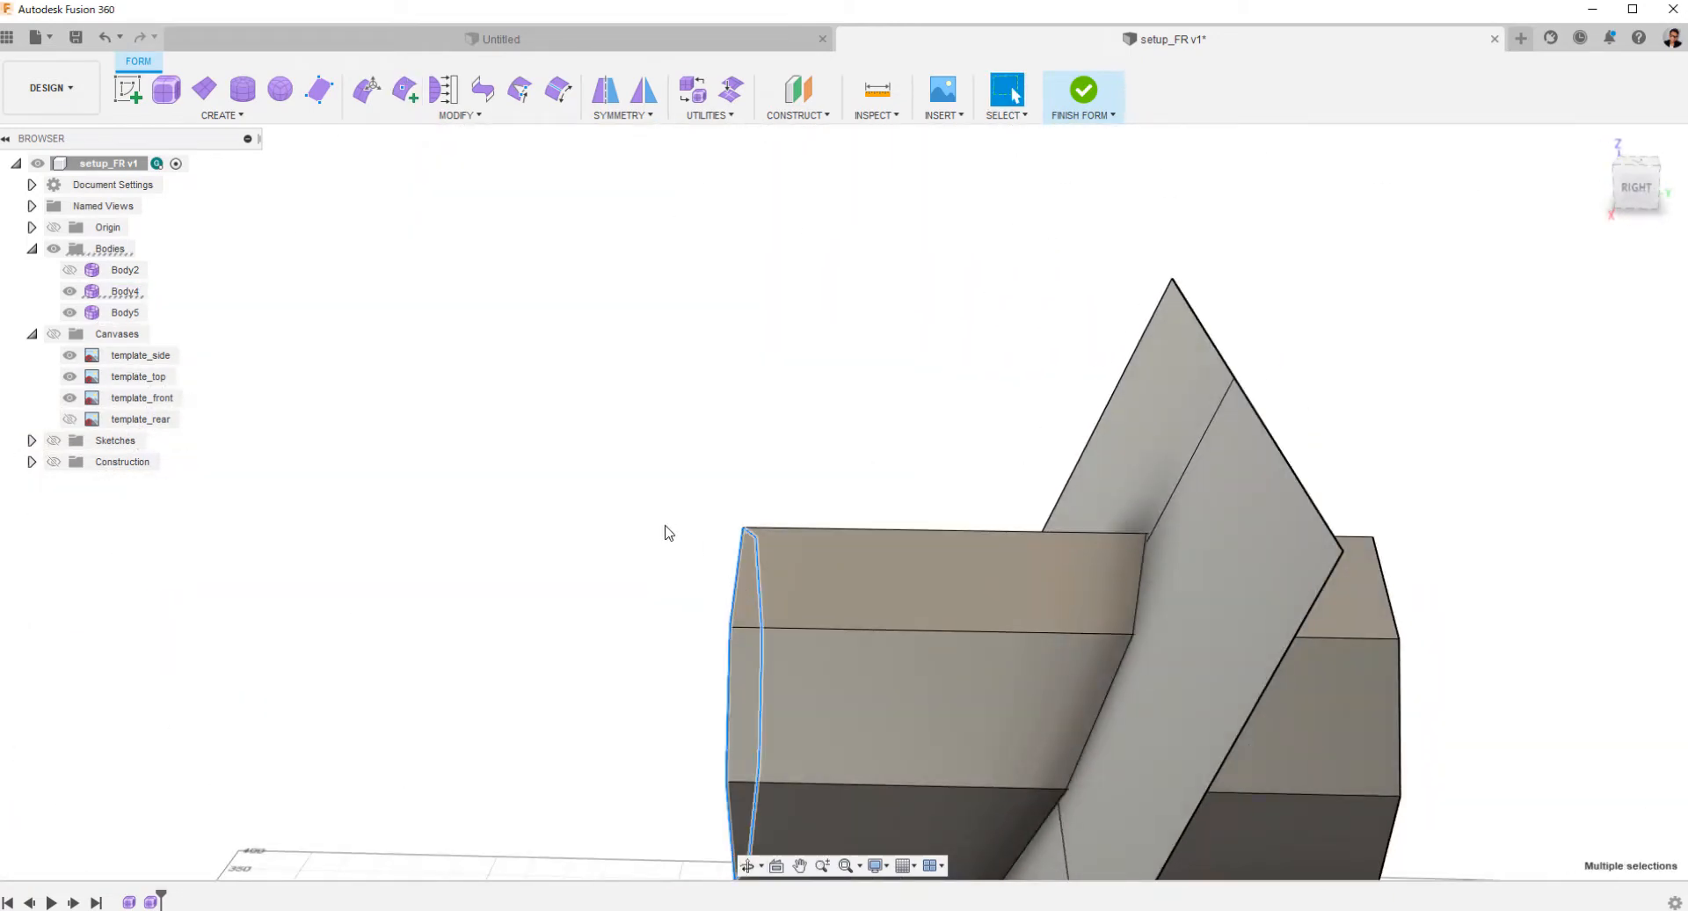
pyautogui.press('Delete')
pyautogui.keyDown('shift'); pyautogui.moveTo(812, 605); pyautogui.dragTo(1019, 613, button='middle'); pyautogui.keyUp('shift')
pyautogui.moveTo(1037, 615); pyautogui.dragTo(554, 538, button='middle')
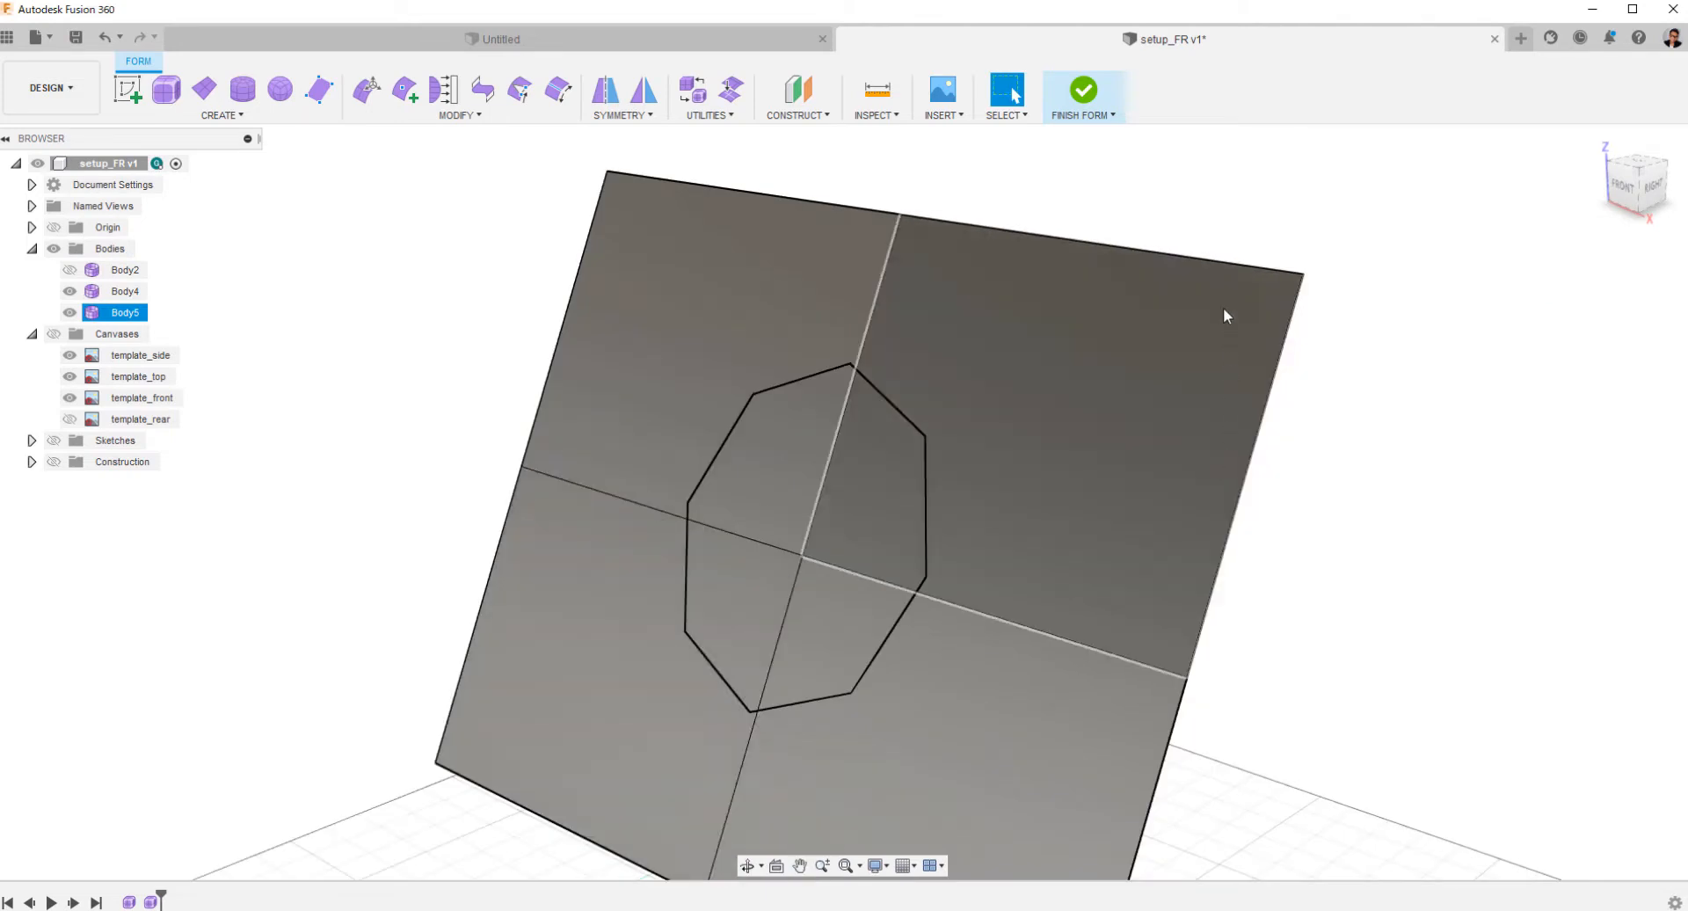
# Delete the whole tilted plane body, keeping the trimmed cylinder.
pyautogui.doubleClick(1231, 264)
pyautogui.click(1164, 379)
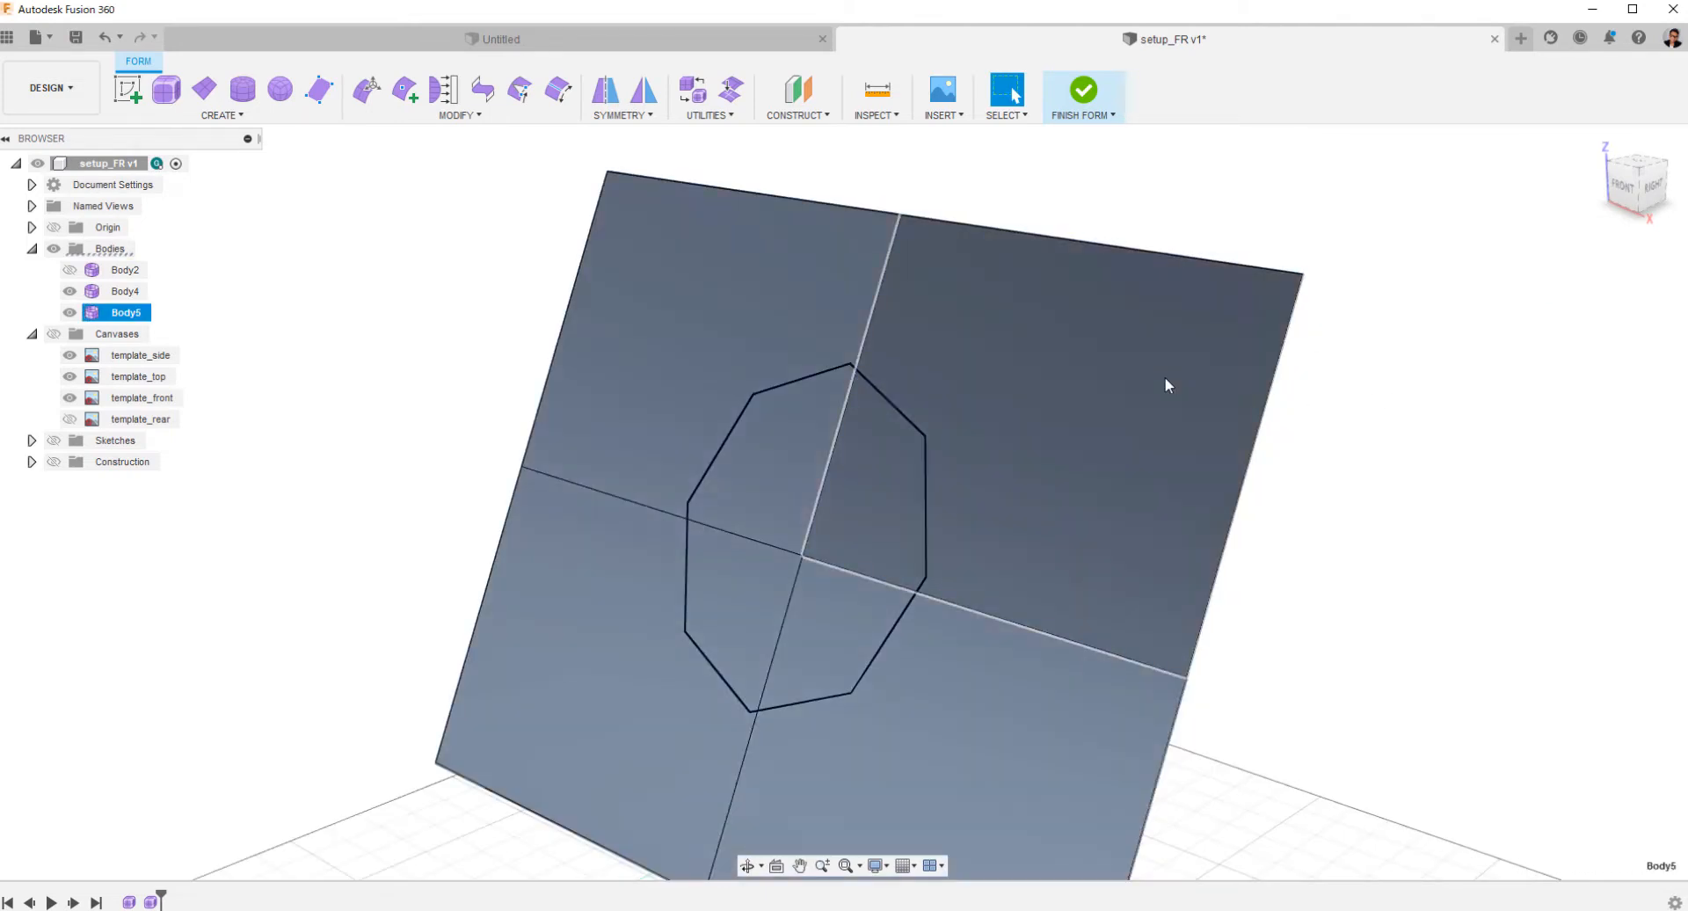
pyautogui.rightClick(1130, 361)
pyautogui.press('Delete')
# Extrude the cylinder's slanted front edge loop forward about 25.2 mm in the side view.
pyautogui.keyDown('shift'); pyautogui.moveTo(580, 395); pyautogui.dragTo(631, 456, button='middle'); pyautogui.keyUp('shift')
pyautogui.doubleClick(841, 413)
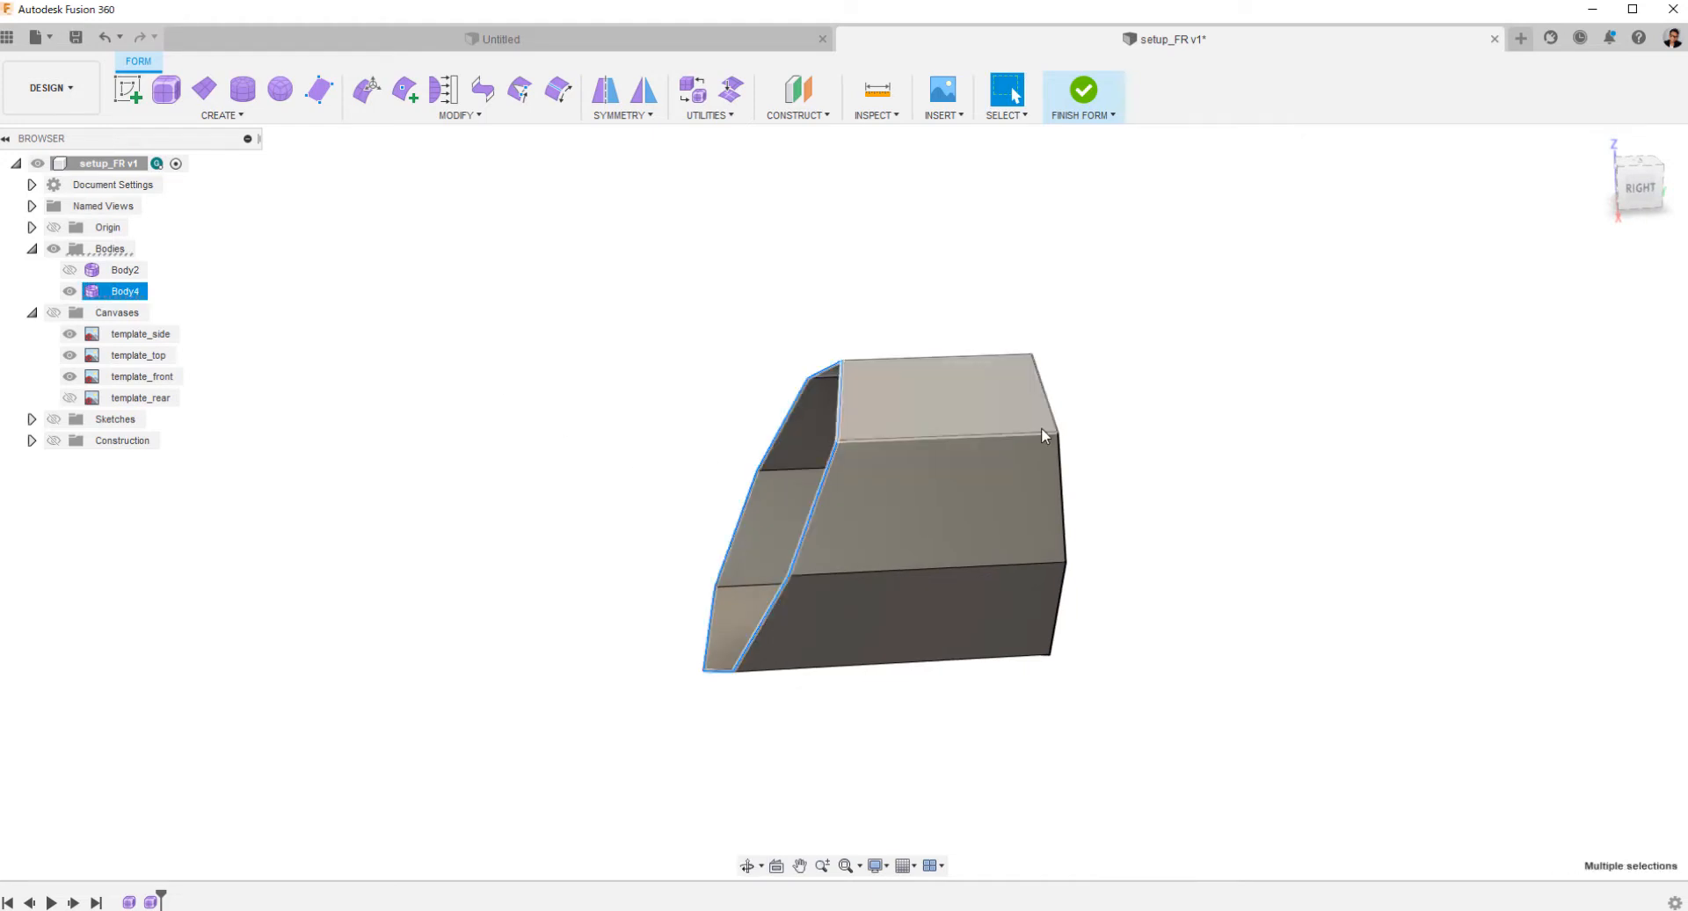
pyautogui.click(1640, 188)
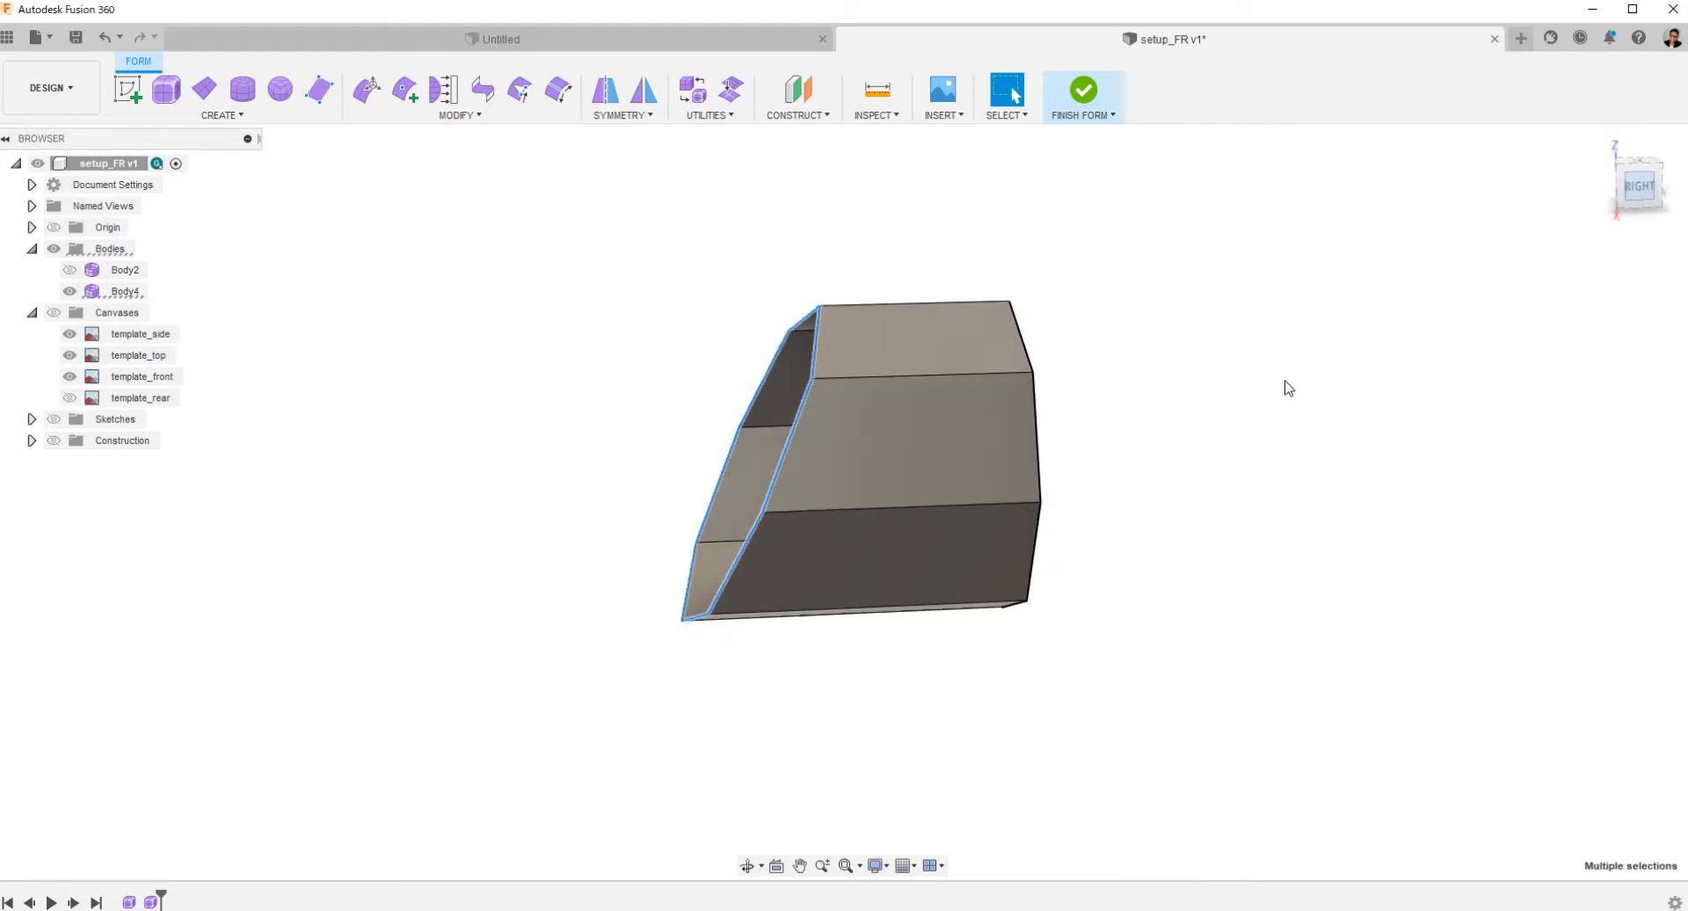
pyautogui.rightClick(930, 633)
pyautogui.click(993, 603)
pyautogui.keyDown('alt'); pyautogui.moveTo(869, 458); pyautogui.dragTo(847, 458); pyautogui.keyUp('alt')
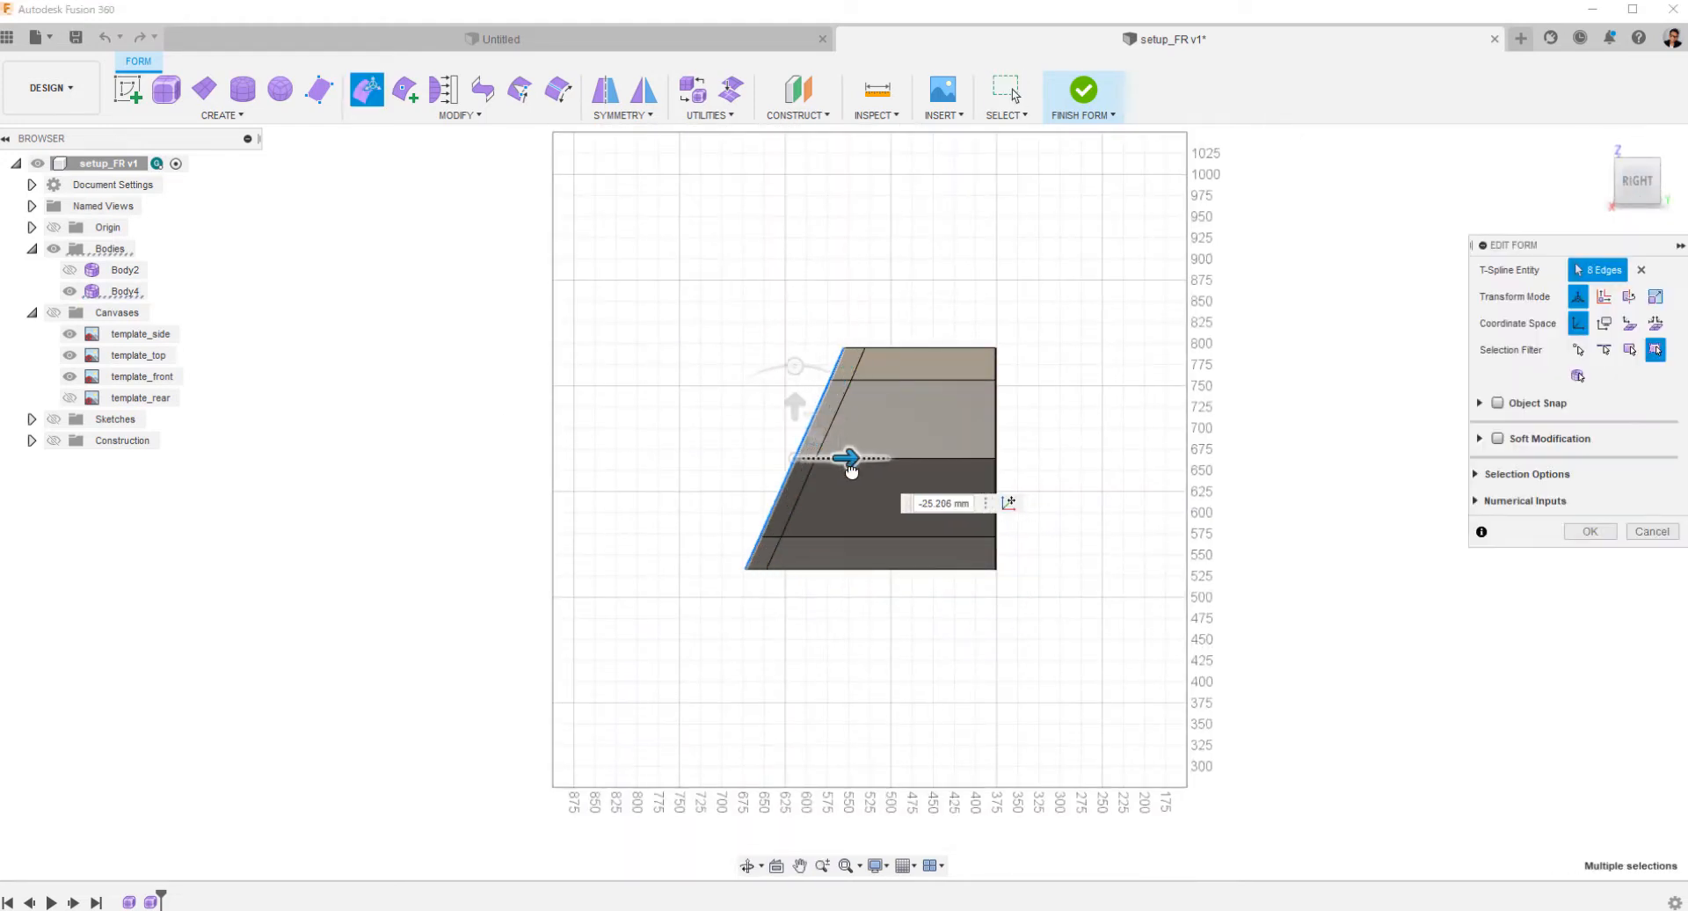
# Delete the cylinder's rear edge loop so only the thin slanted headlight ring is kept.
pyautogui.click(1004, 499)
pyautogui.rightClick(1125, 547)
pyautogui.click(1071, 525)
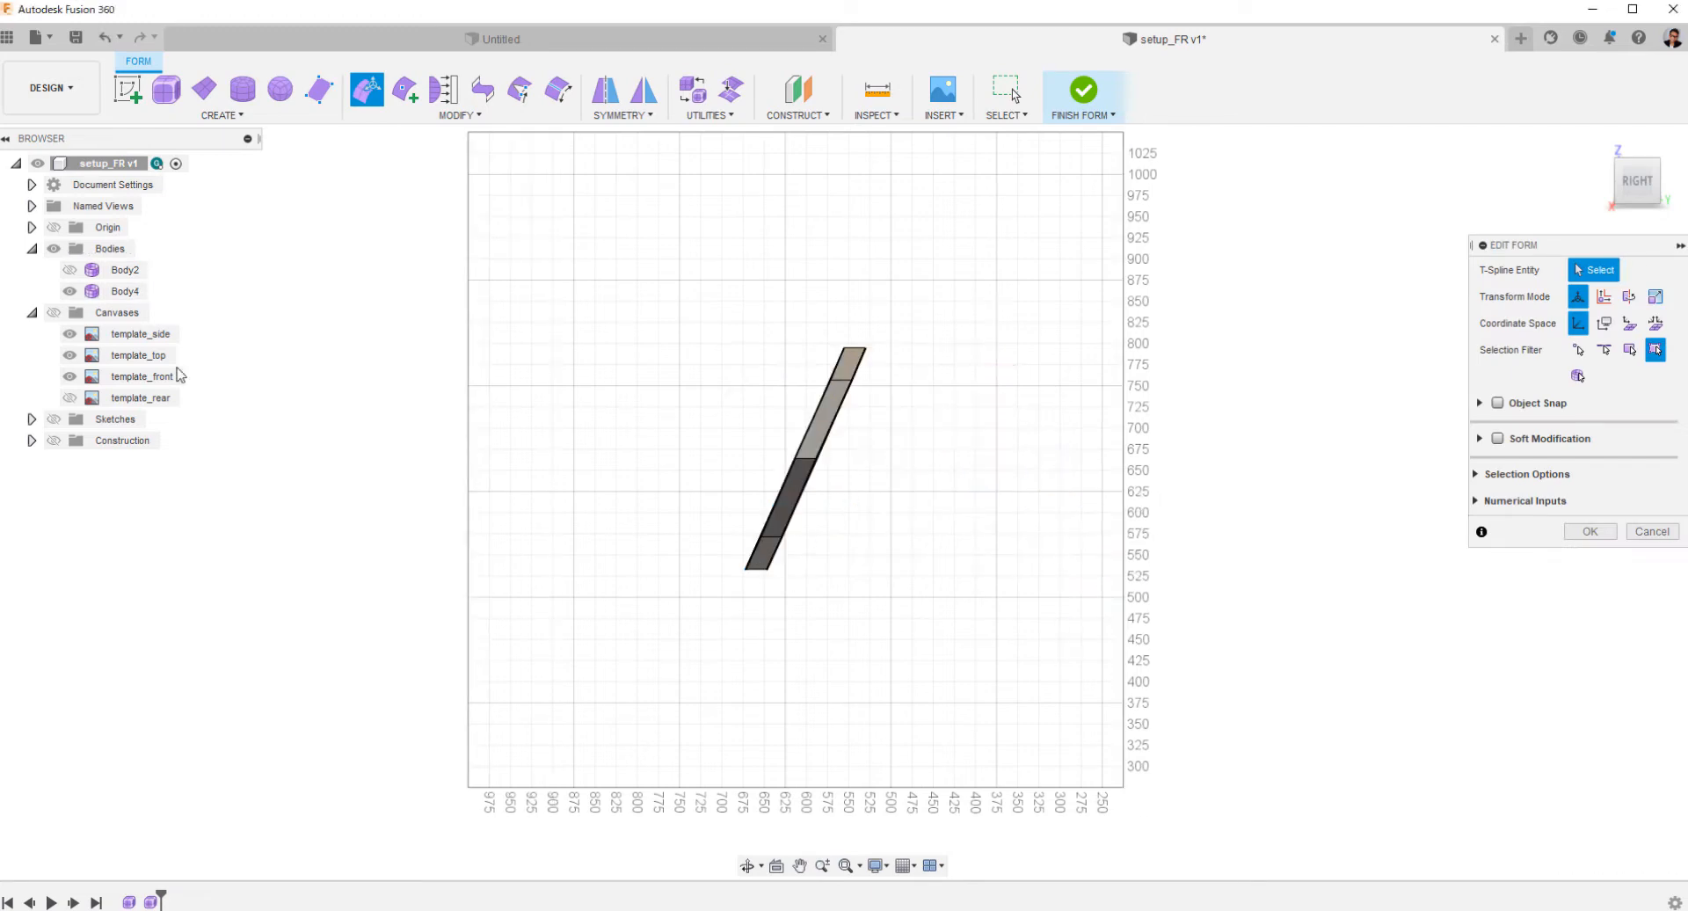
# Show the car body Body2 and the canvases again in the side view.
pyautogui.click(73, 274)
pyautogui.keyDown('shift'); pyautogui.moveTo(498, 531); pyautogui.dragTo(562, 582, button='middle'); pyautogui.keyUp('shift')
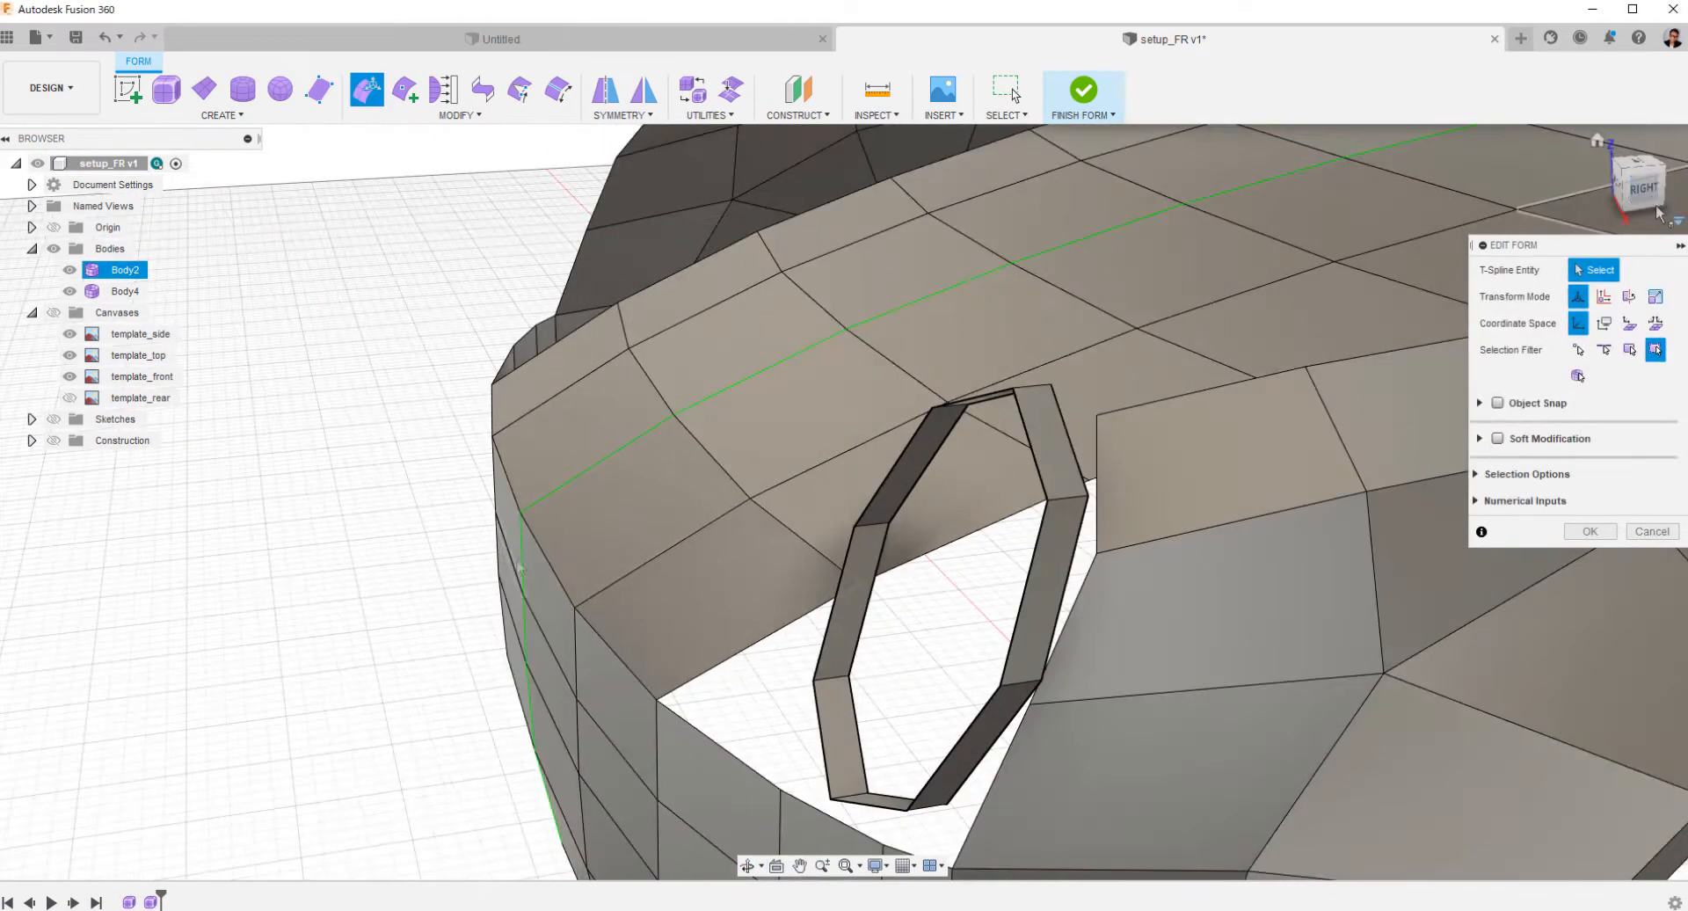
pyautogui.click(1650, 186)
pyautogui.click(55, 314)
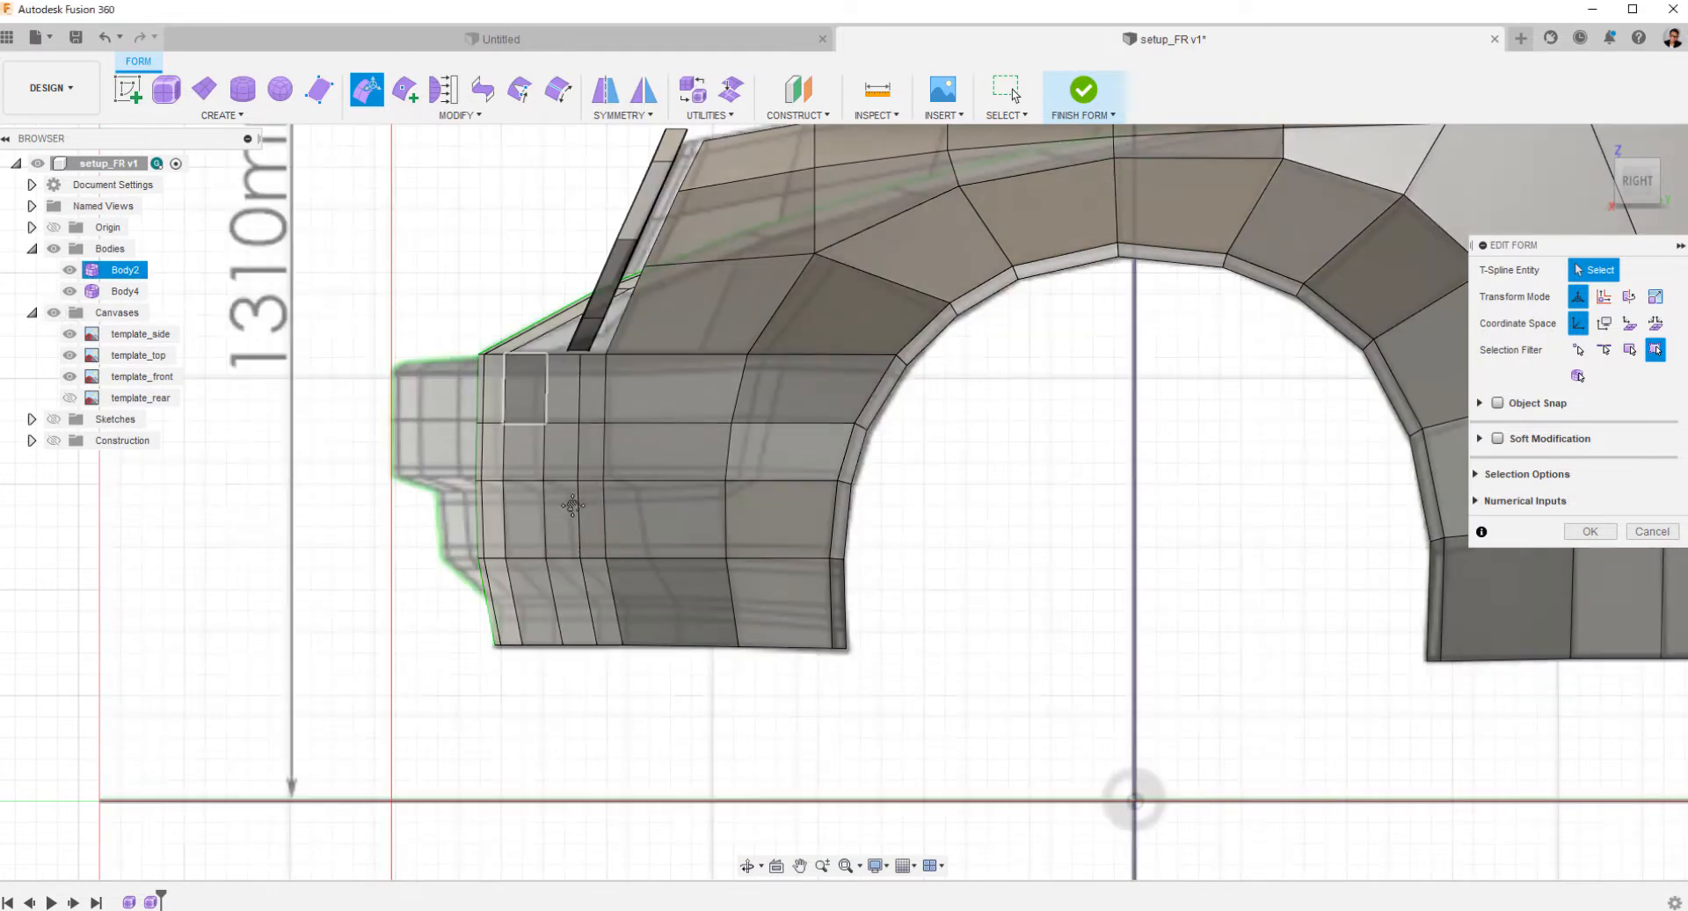
# Move all of the headlight ring's faces back along the car's length by about 24.55 mm into the fender opening.
pyautogui.scroll(5, 571, 545)
pyautogui.click(576, 598)
pyautogui.click(553, 517)
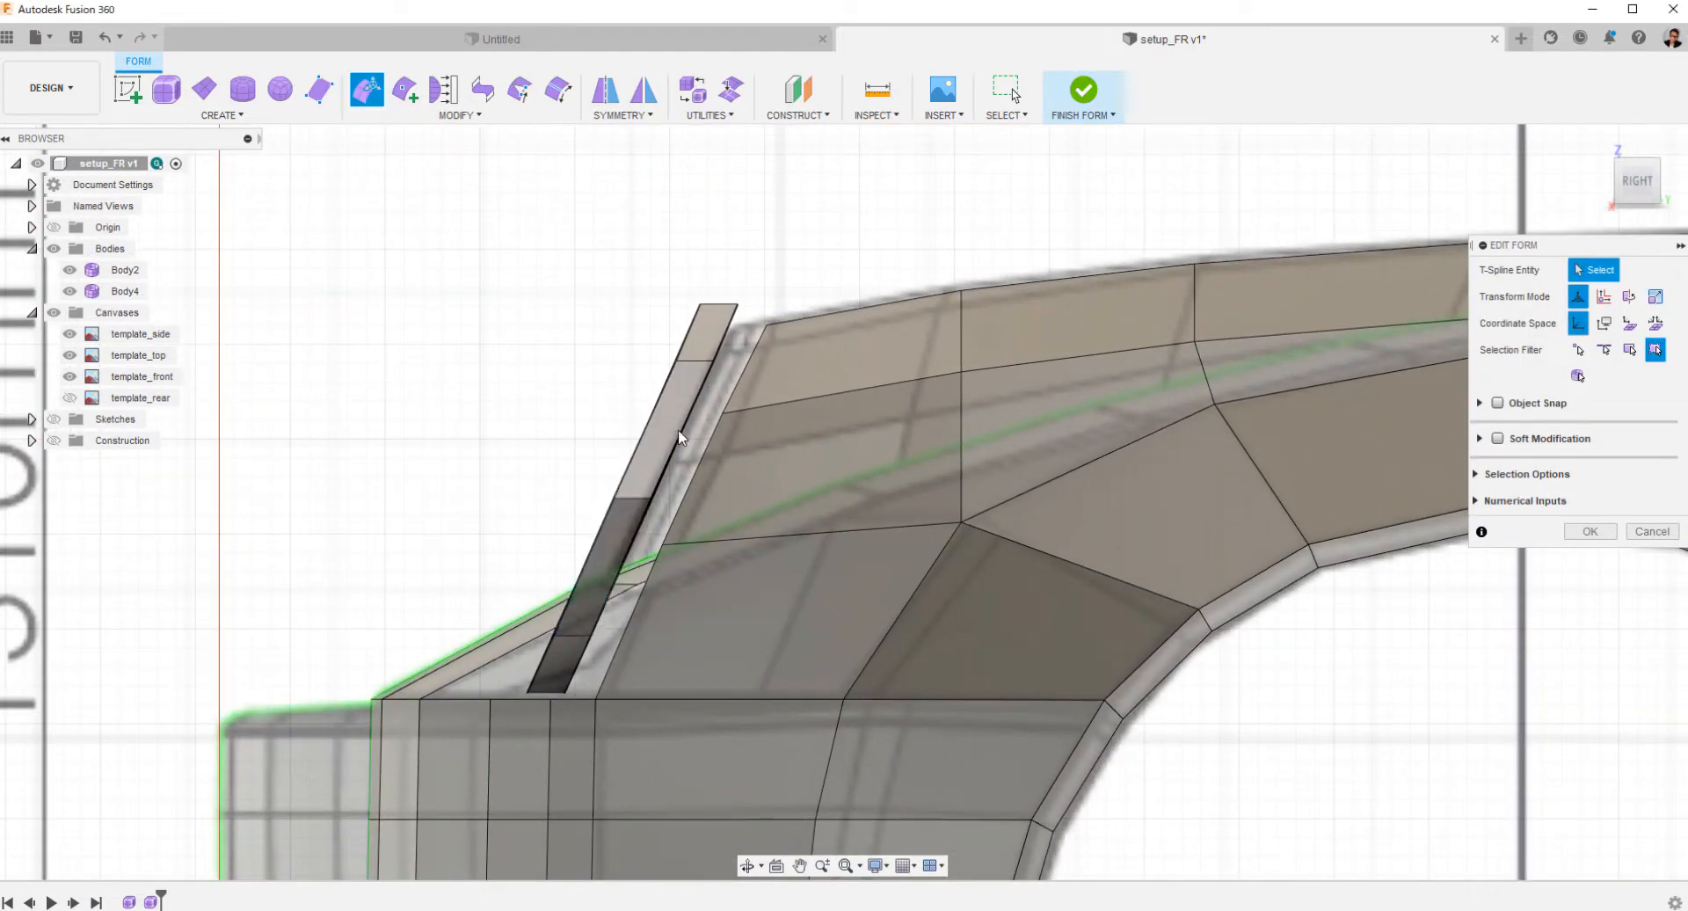
pyautogui.doubleClick(665, 429)
pyautogui.moveTo(689, 504); pyautogui.dragTo(726, 528)
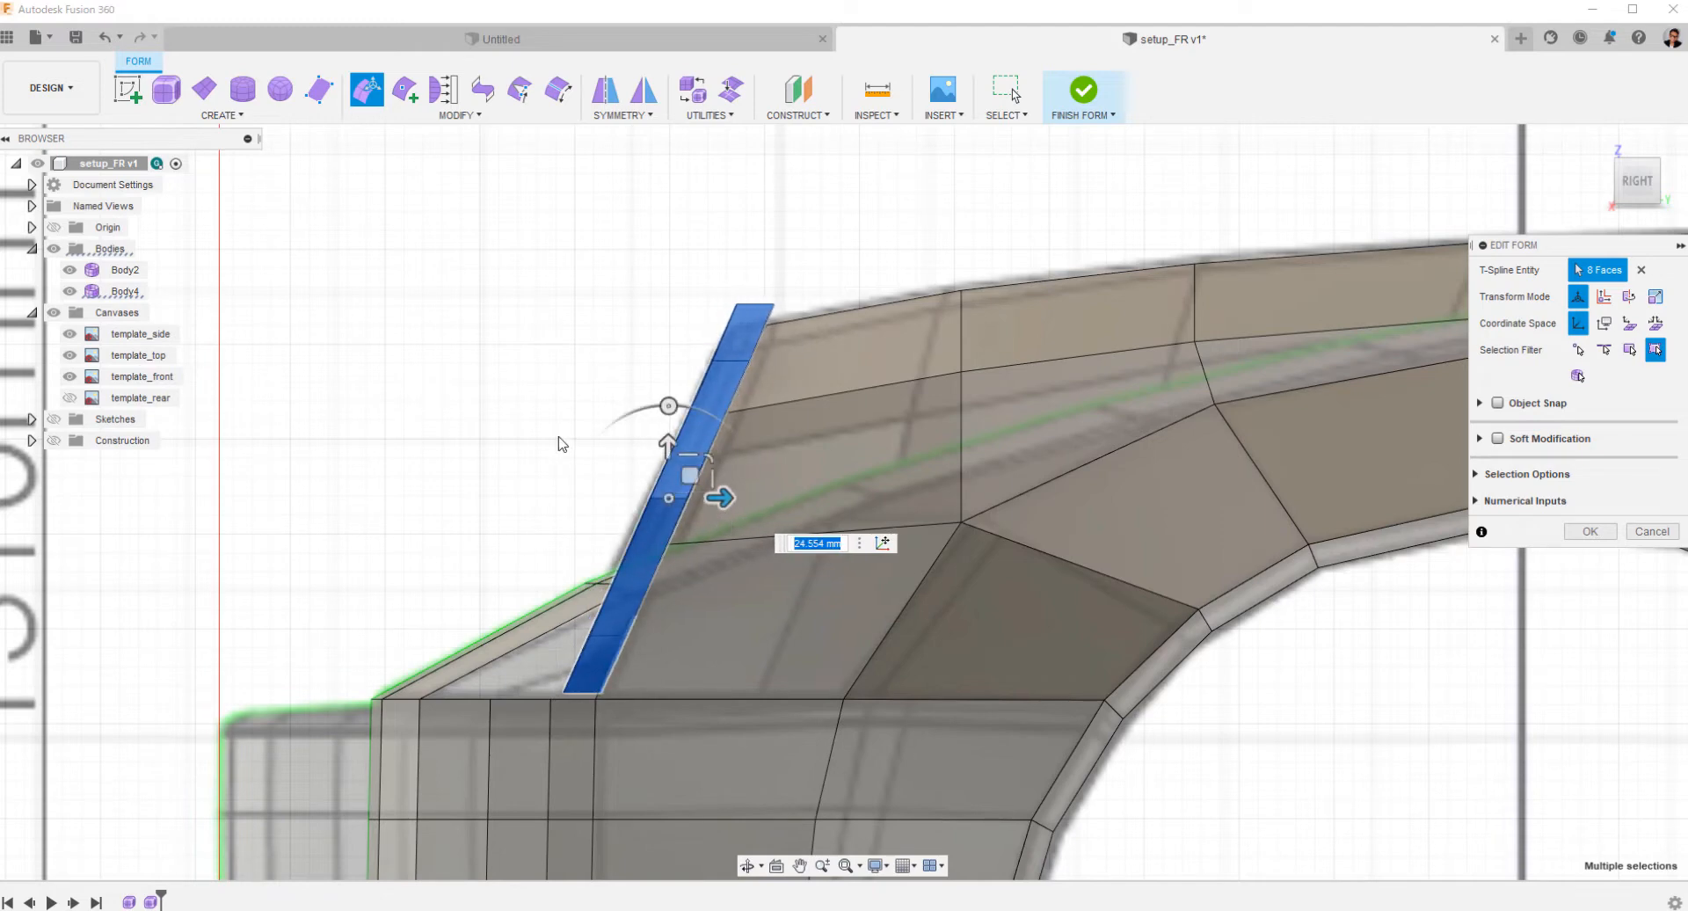
# Scale the headlight ring by 0.93 in the front view to fit the headlight outline on the template.
pyautogui.keyDown('shift'); pyautogui.moveTo(535, 424); pyautogui.dragTo(626, 464, button='middle'); pyautogui.keyUp('shift')
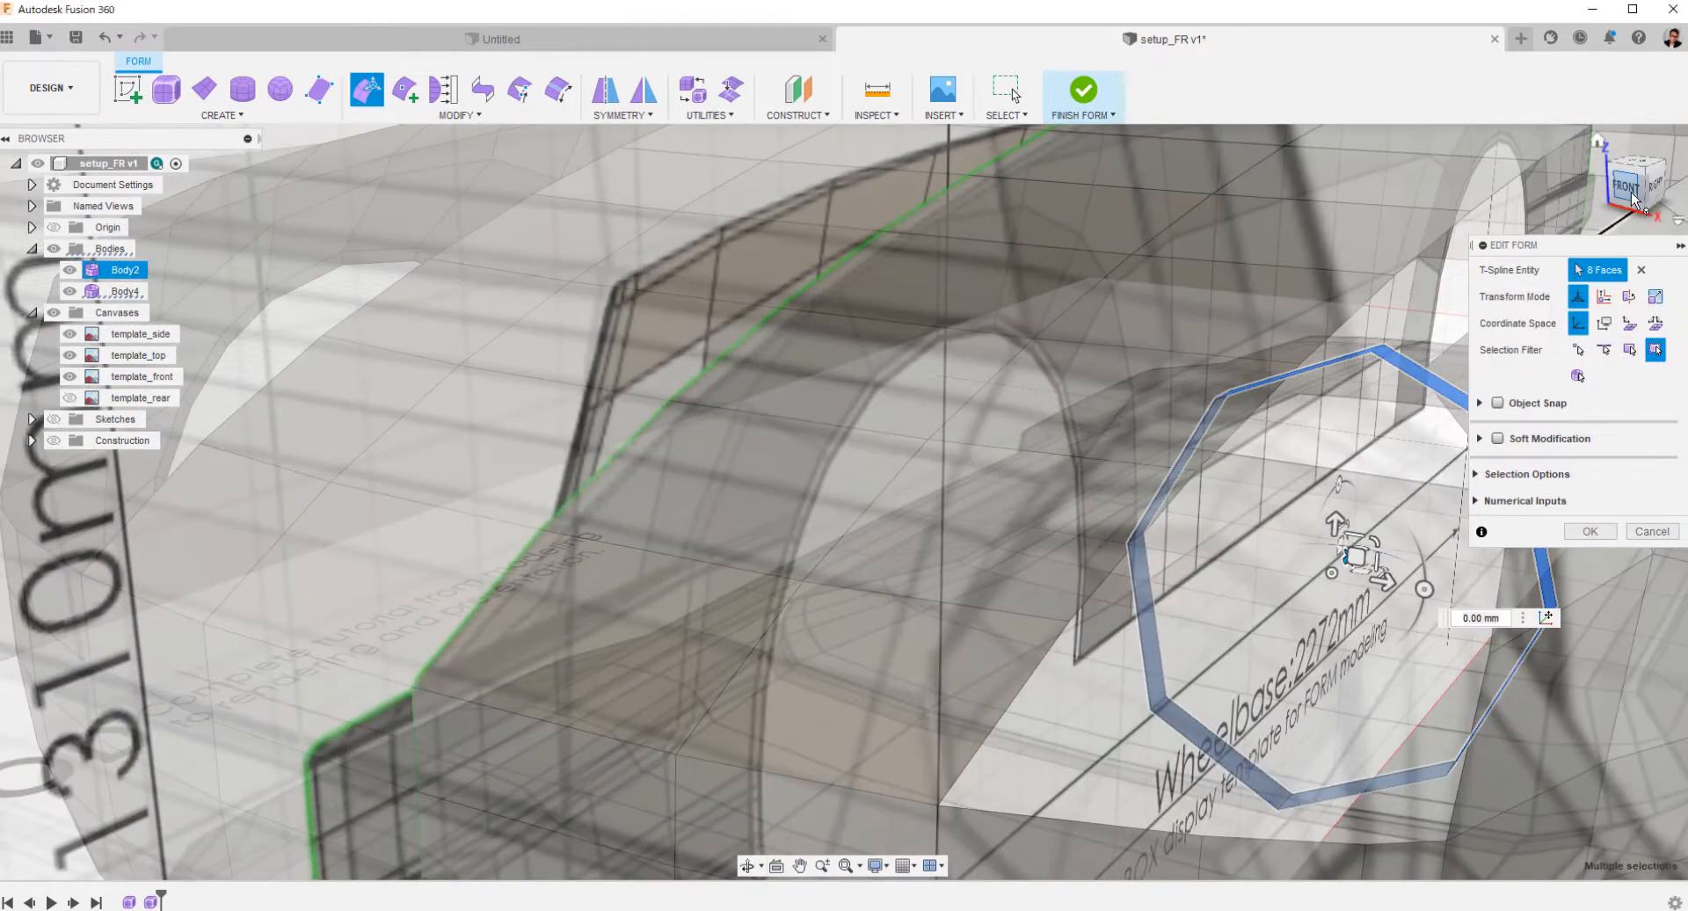
pyautogui.click(1630, 195)
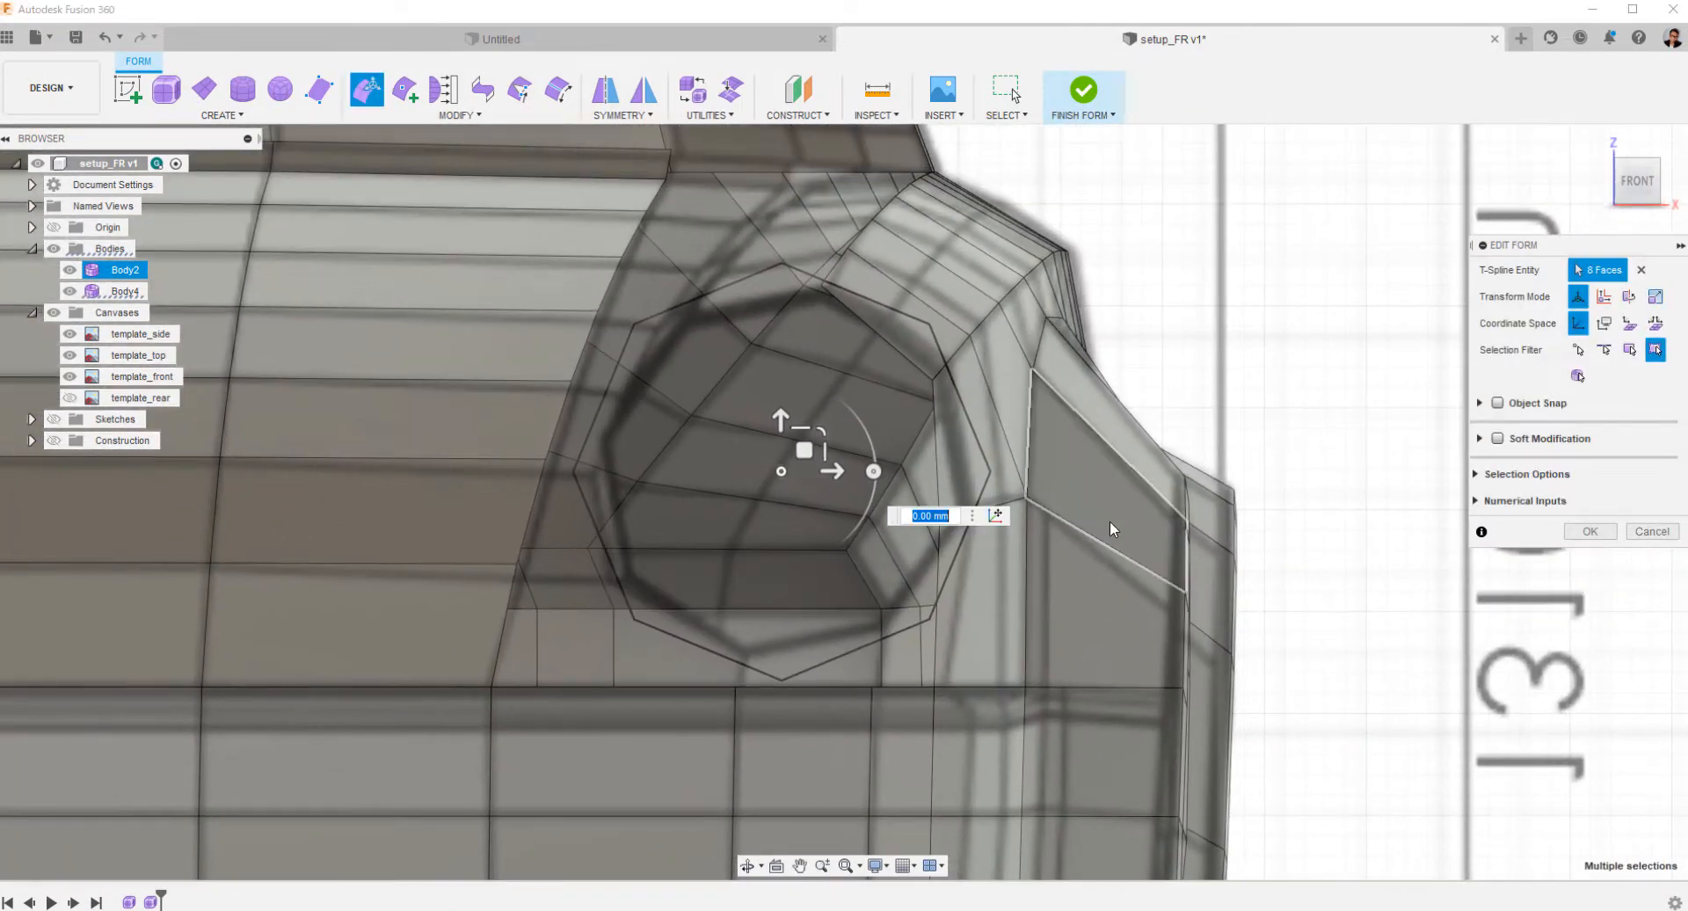
pyautogui.scroll(2, 879, 483)
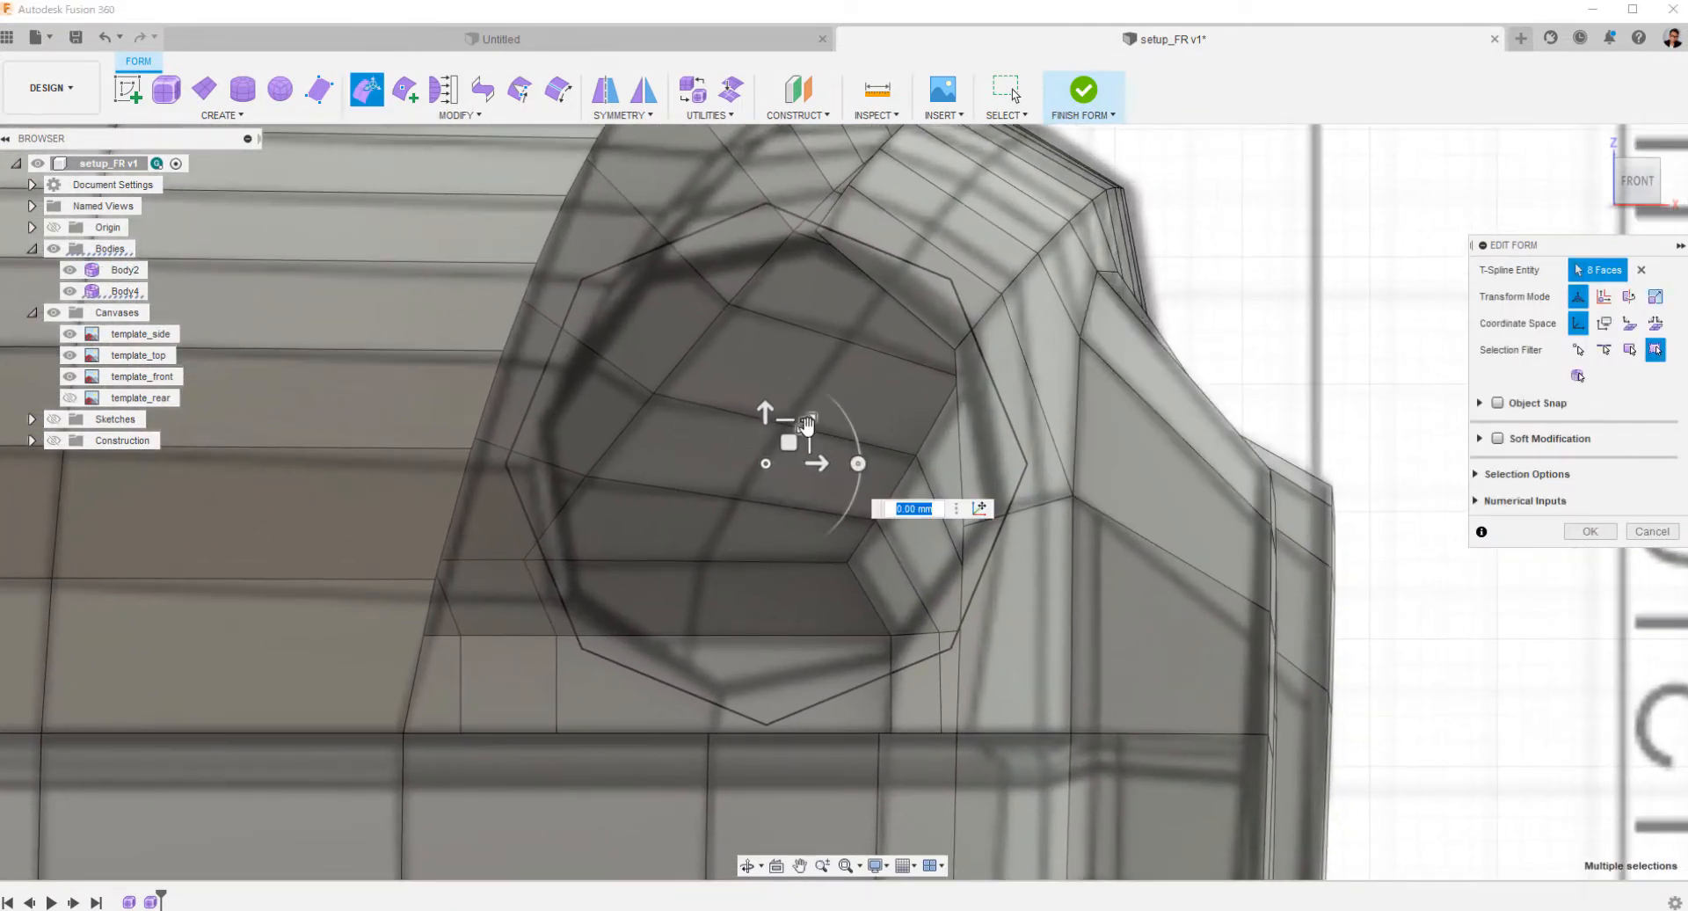
pyautogui.write('0.93')
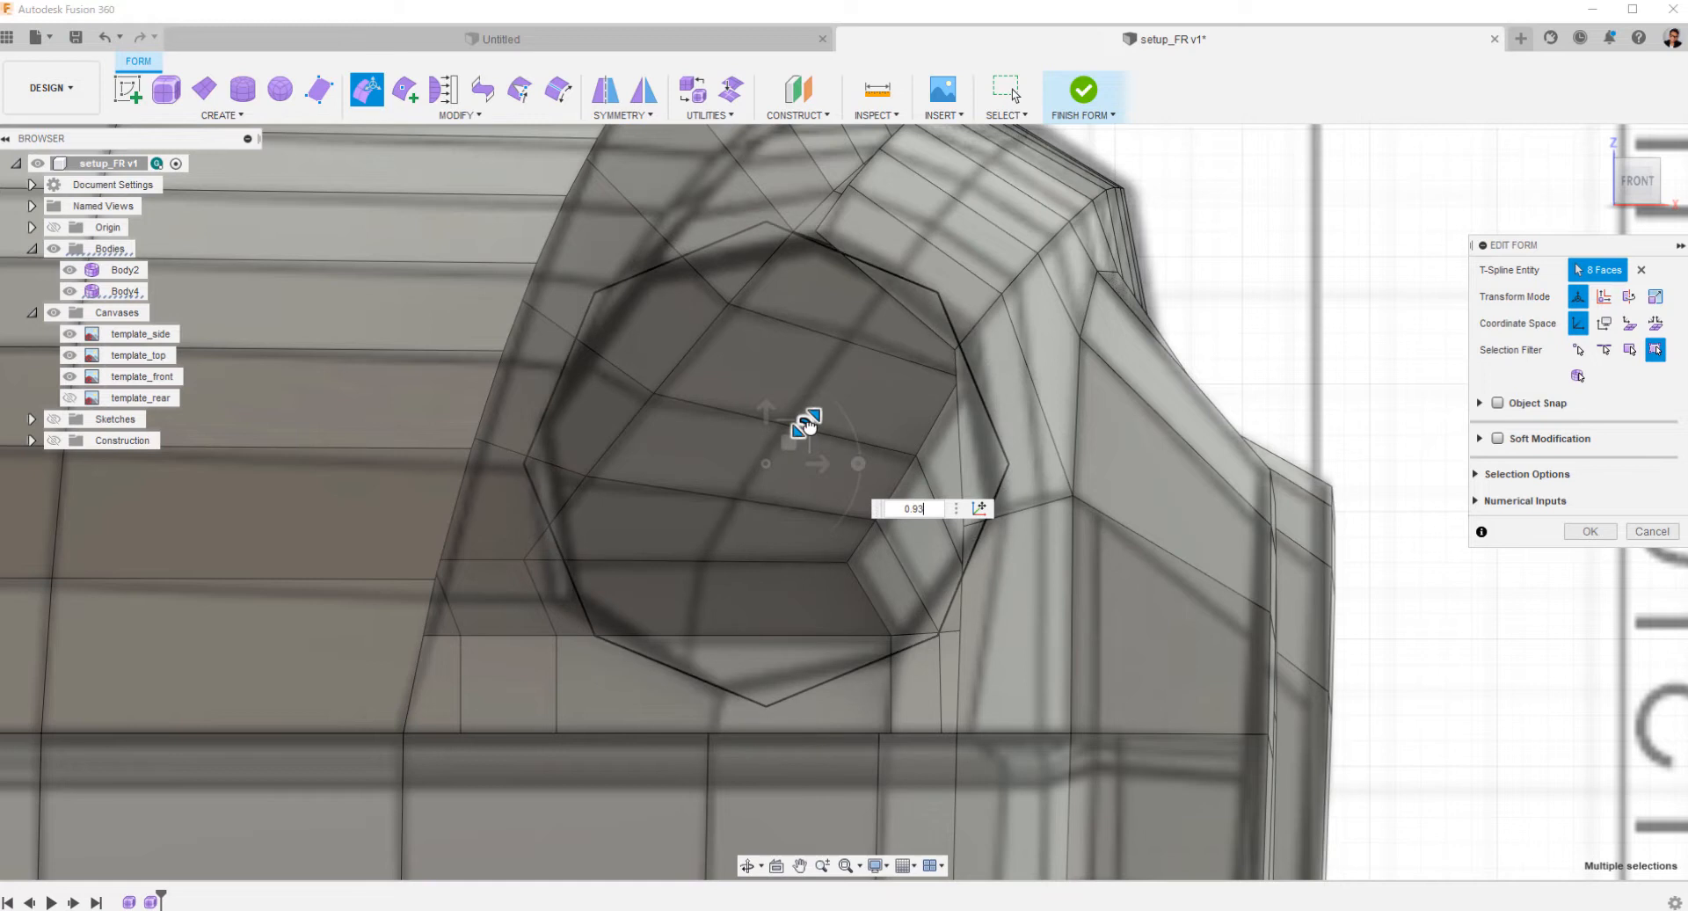
pyautogui.moveTo(809, 426); pyautogui.dragTo(809, 426)
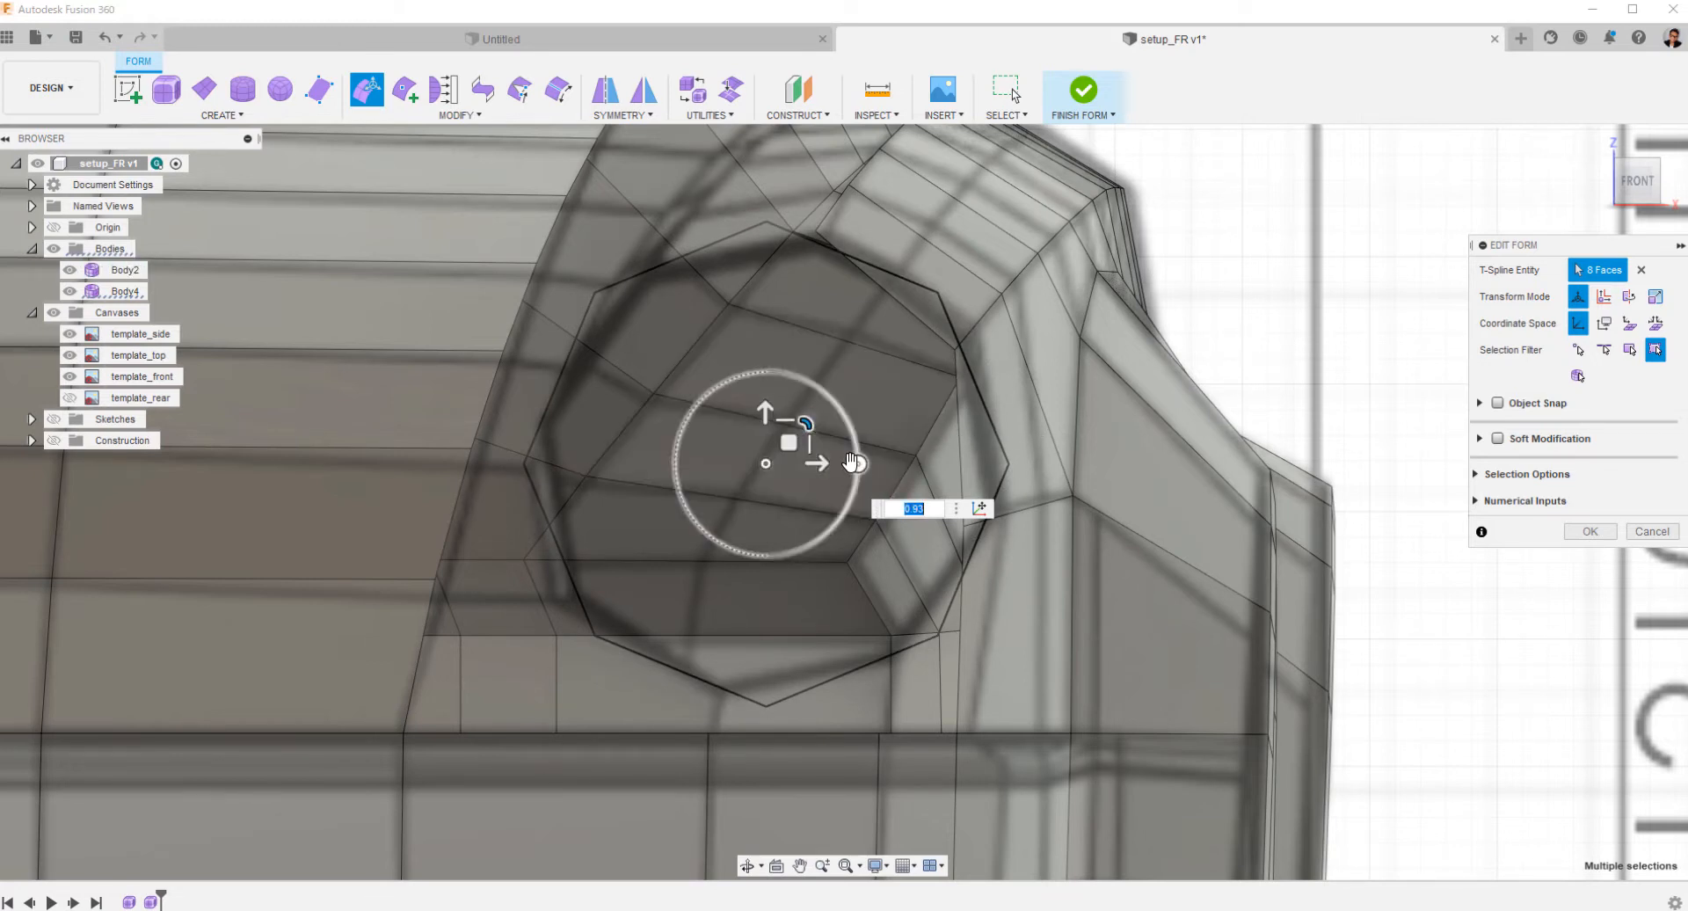
# Rotate the headlight ring about 11.4 degrees in the front view to align its corners with the template outline.
pyautogui.moveTo(858, 464); pyautogui.dragTo(857, 483)
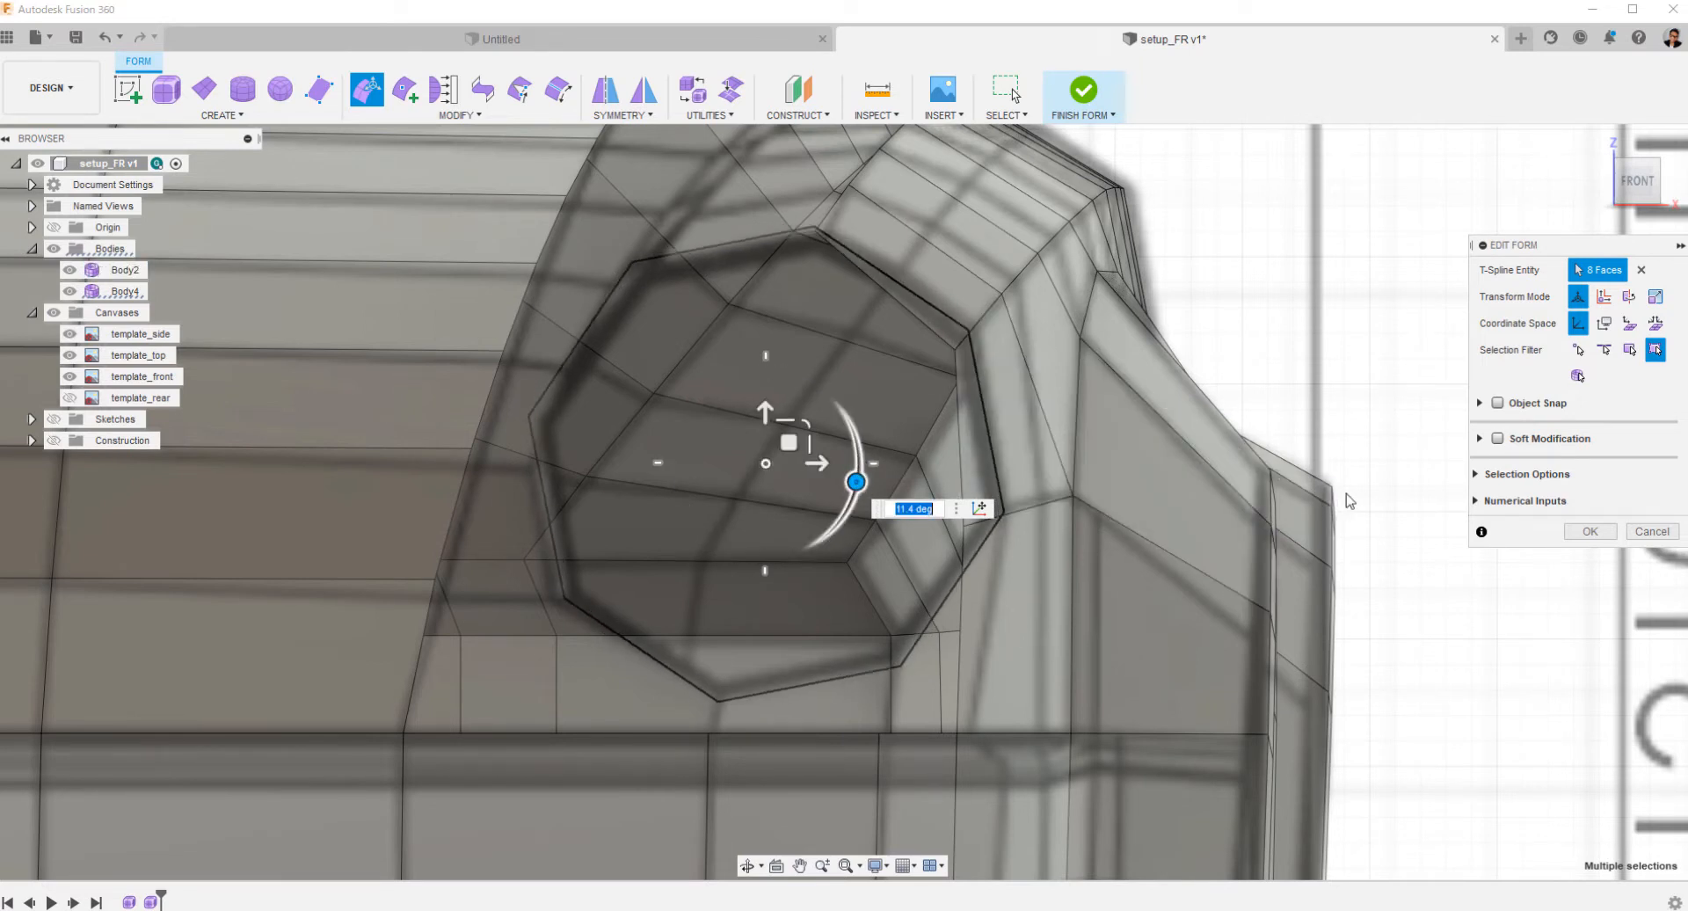
pyautogui.keyDown('shift'); pyautogui.moveTo(1292, 427); pyautogui.dragTo(1112, 452, button='middle'); pyautogui.keyUp('shift')
pyautogui.moveTo(1112, 453); pyautogui.dragTo(809, 545, button='middle')
pyautogui.moveTo(808, 545)
pyautogui.keyDown('shift'); pyautogui.mouseDown(button='middle')
pyautogui.moveTo(768, 569)
pyautogui.moveTo(787, 541)
pyautogui.mouseUp(button='middle'); pyautogui.keyUp('shift')
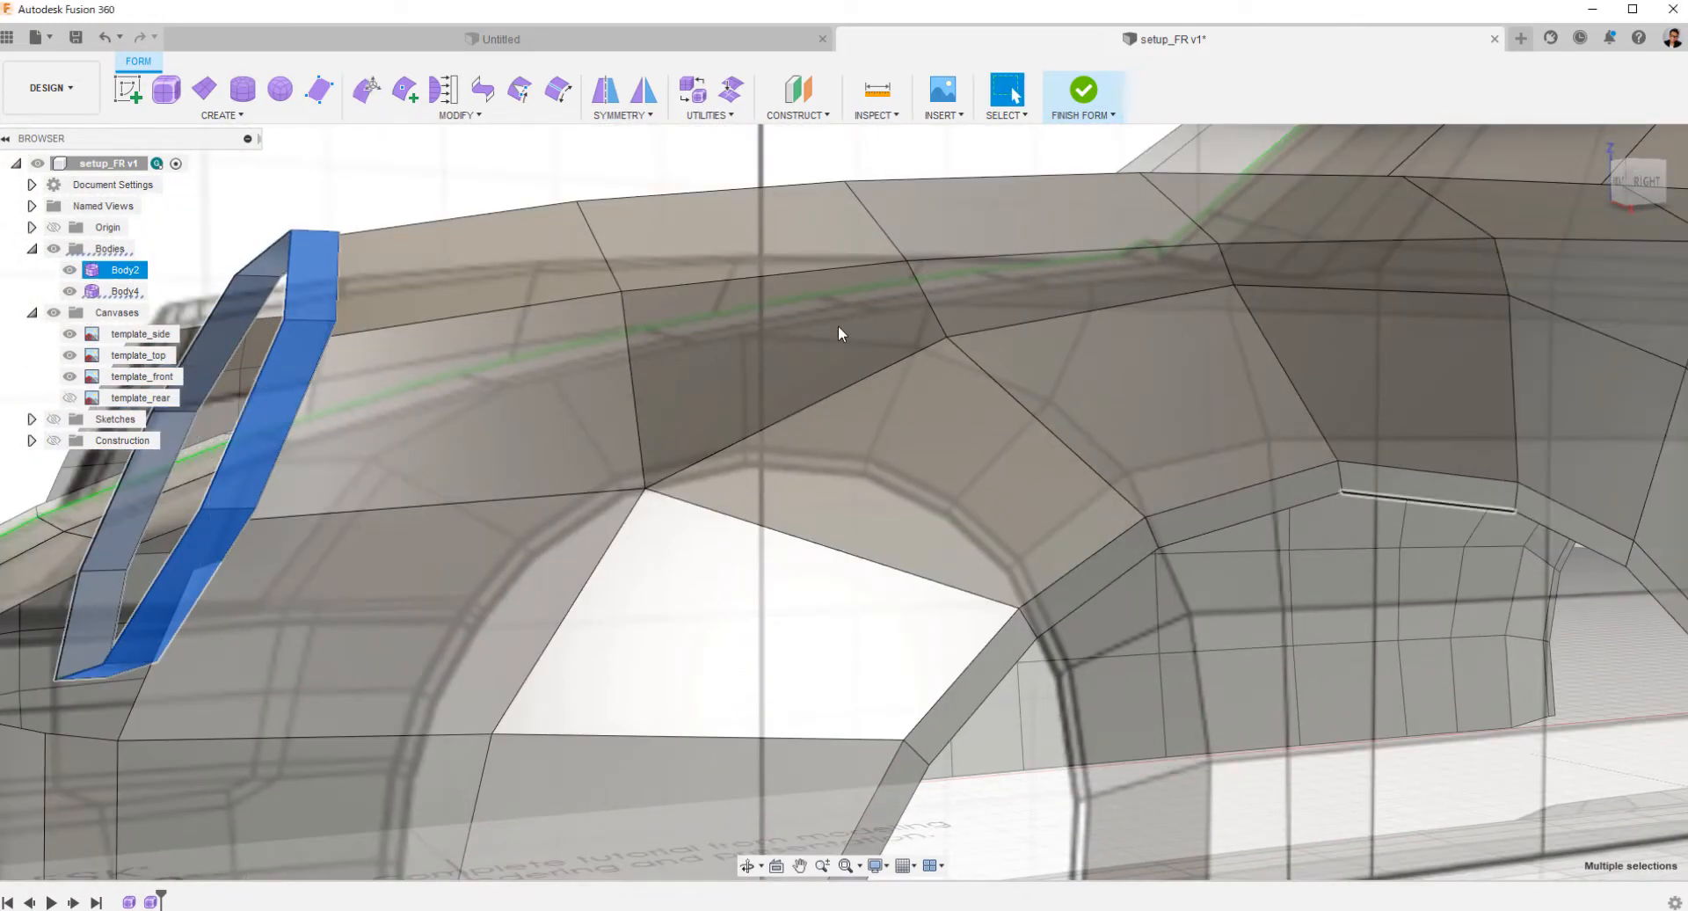
# Move the headlight ring's faces forward along the car's length by about 4.94 mm in the side view.
pyautogui.click(1640, 182)
pyautogui.moveTo(671, 482); pyautogui.dragTo(1022, 555, button='middle')
pyautogui.scroll(-1, 1022, 556)
pyautogui.scroll(3, 1021, 556)
pyautogui.moveTo(537, 466); pyautogui.dragTo(545, 397, button='middle')
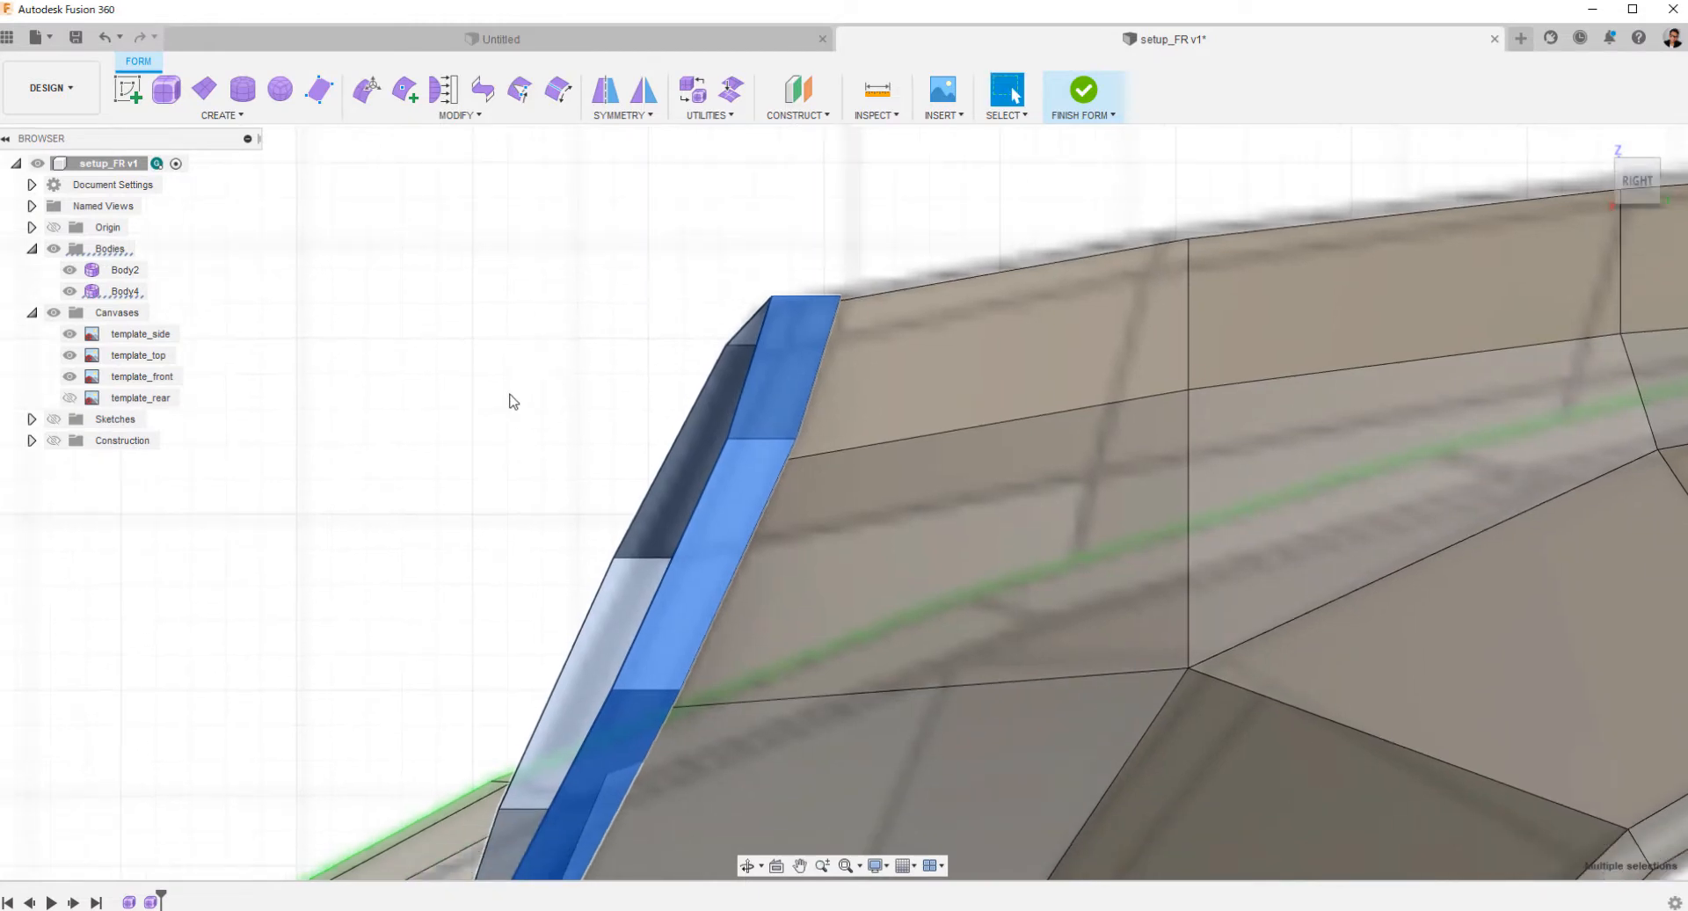
pyautogui.scroll(-2, 531, 418)
pyautogui.rightClick(528, 422)
pyautogui.click(589, 397)
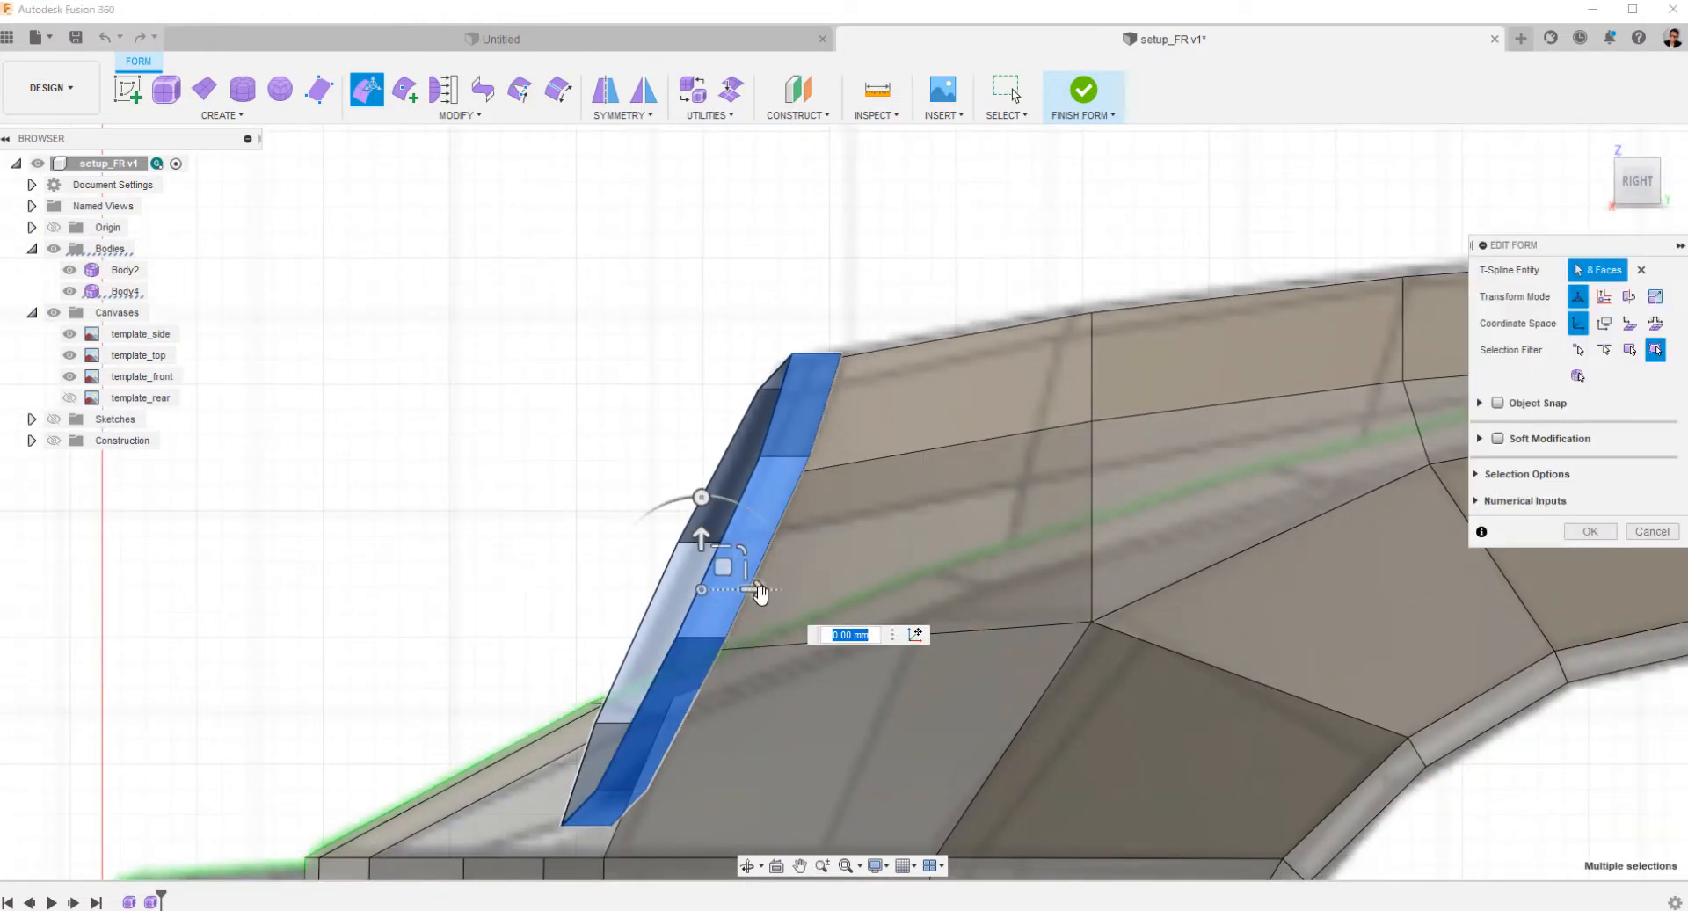
pyautogui.moveTo(753, 587); pyautogui.dragTo(752, 608)
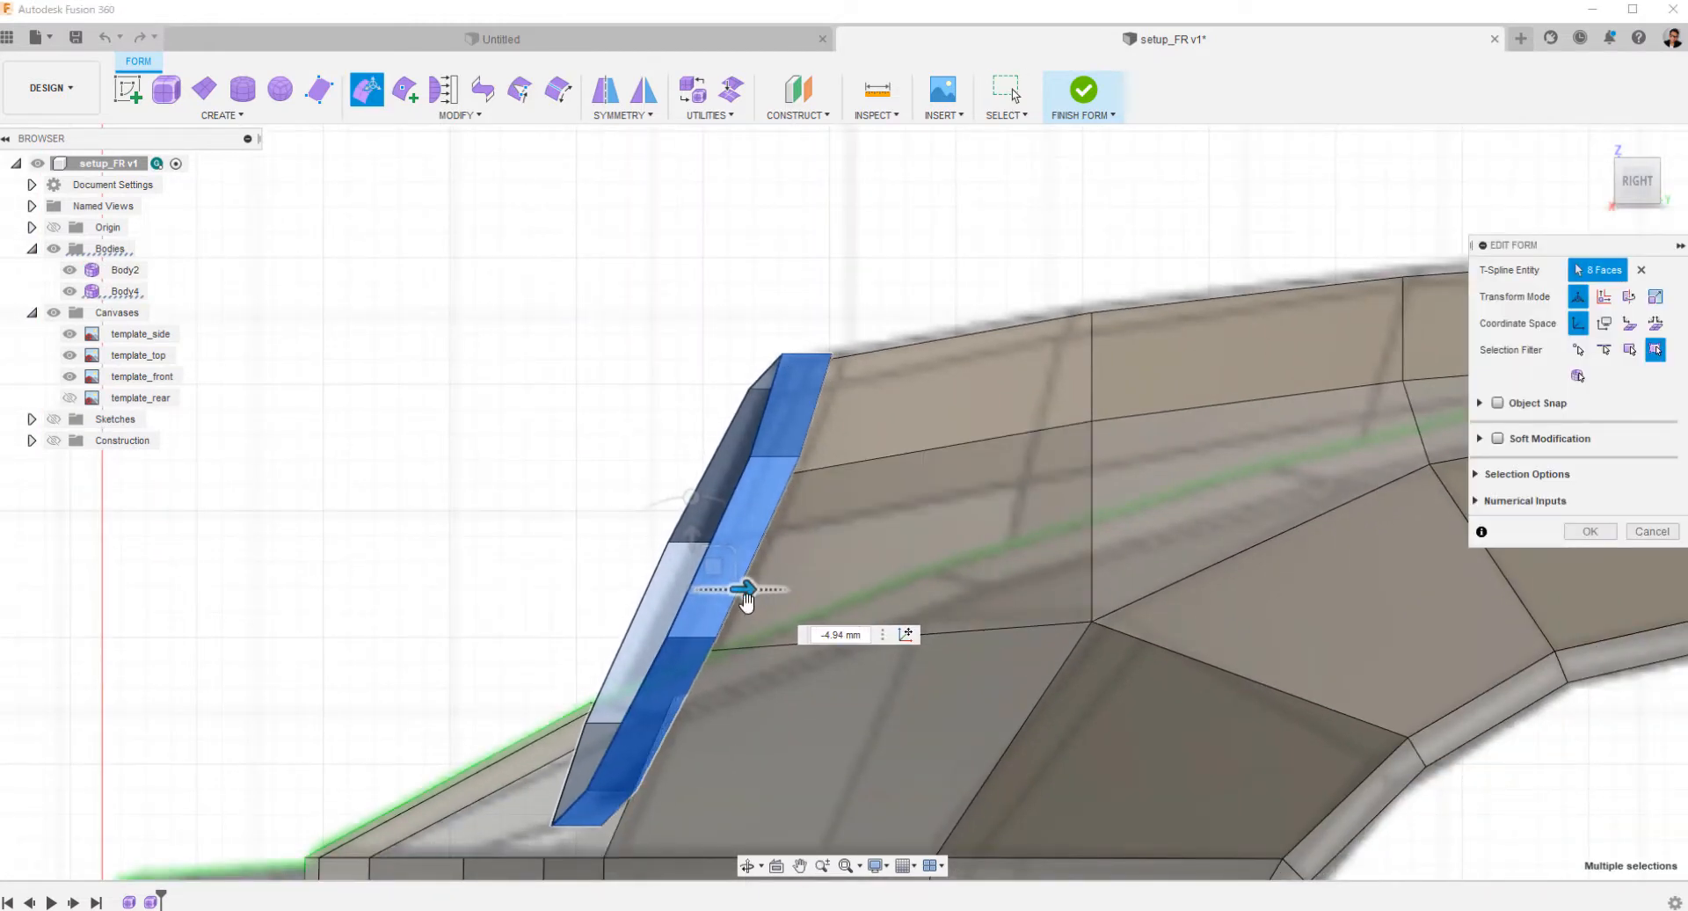
# Rotate the headlight ring about 8.3 degrees in the top view to follow the fender opening and nudge it sideways.
pyautogui.scroll(-3, 751, 594)
pyautogui.keyDown('shift'); pyautogui.moveTo(611, 466); pyautogui.dragTo(628, 686, button='middle'); pyautogui.keyUp('shift')
pyautogui.click(1636, 182)
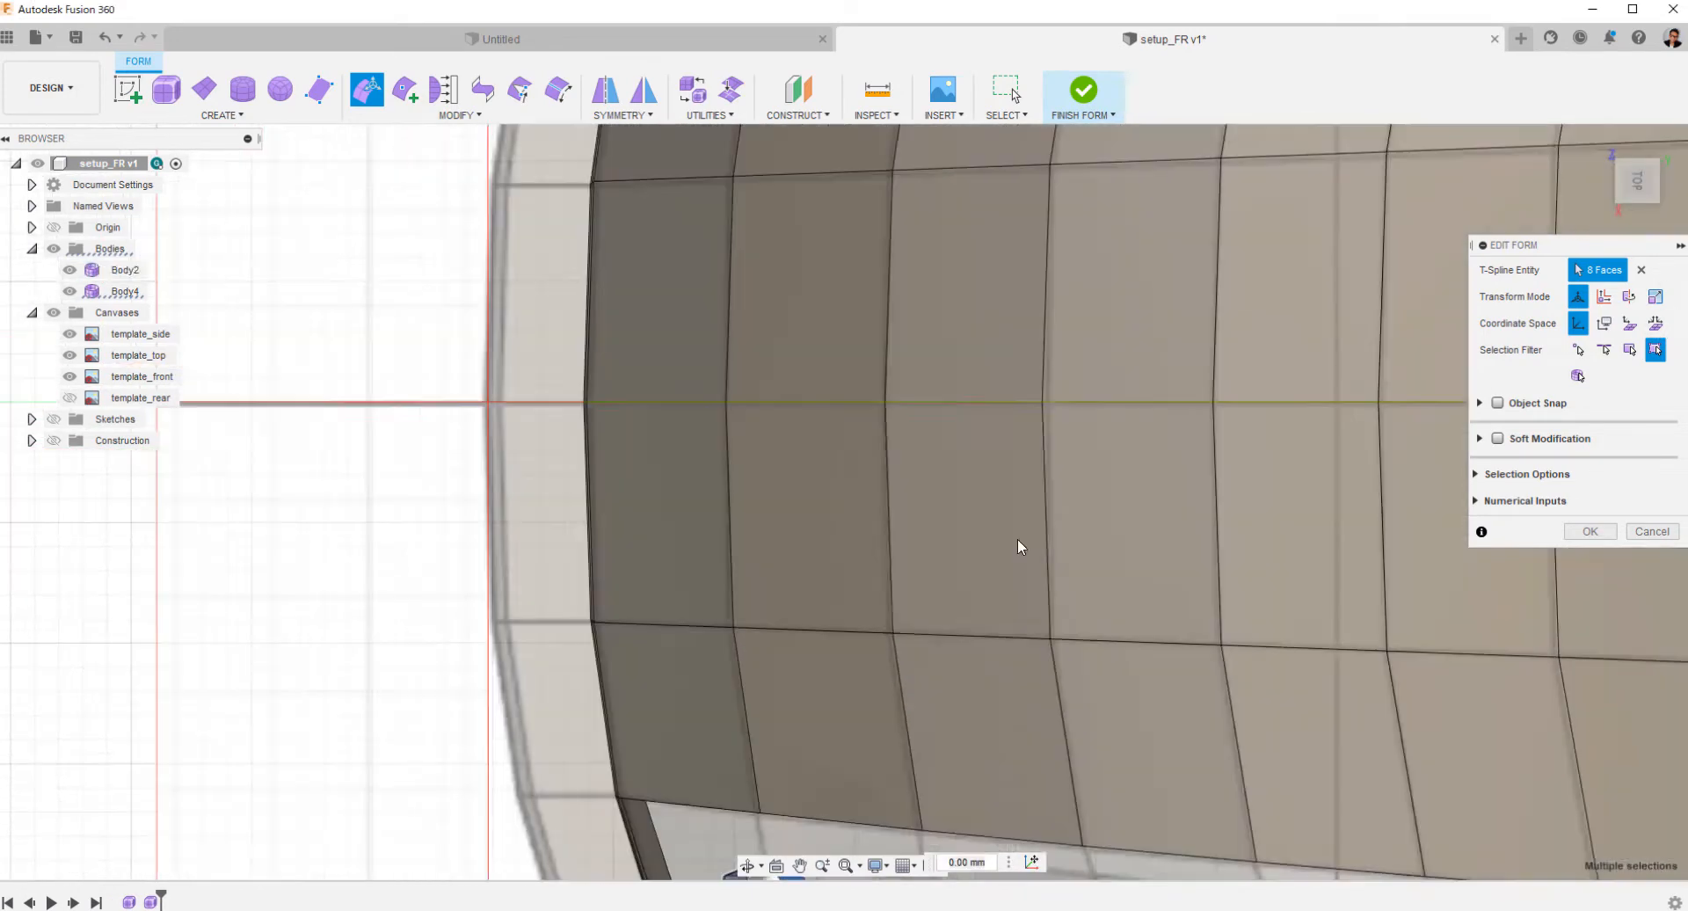
pyautogui.moveTo(893, 647); pyautogui.dragTo(891, 259, button='middle')
pyautogui.scroll(4, 886, 445)
pyautogui.moveTo(910, 496); pyautogui.dragTo(942, 419, button='middle')
pyautogui.scroll(1, 942, 419)
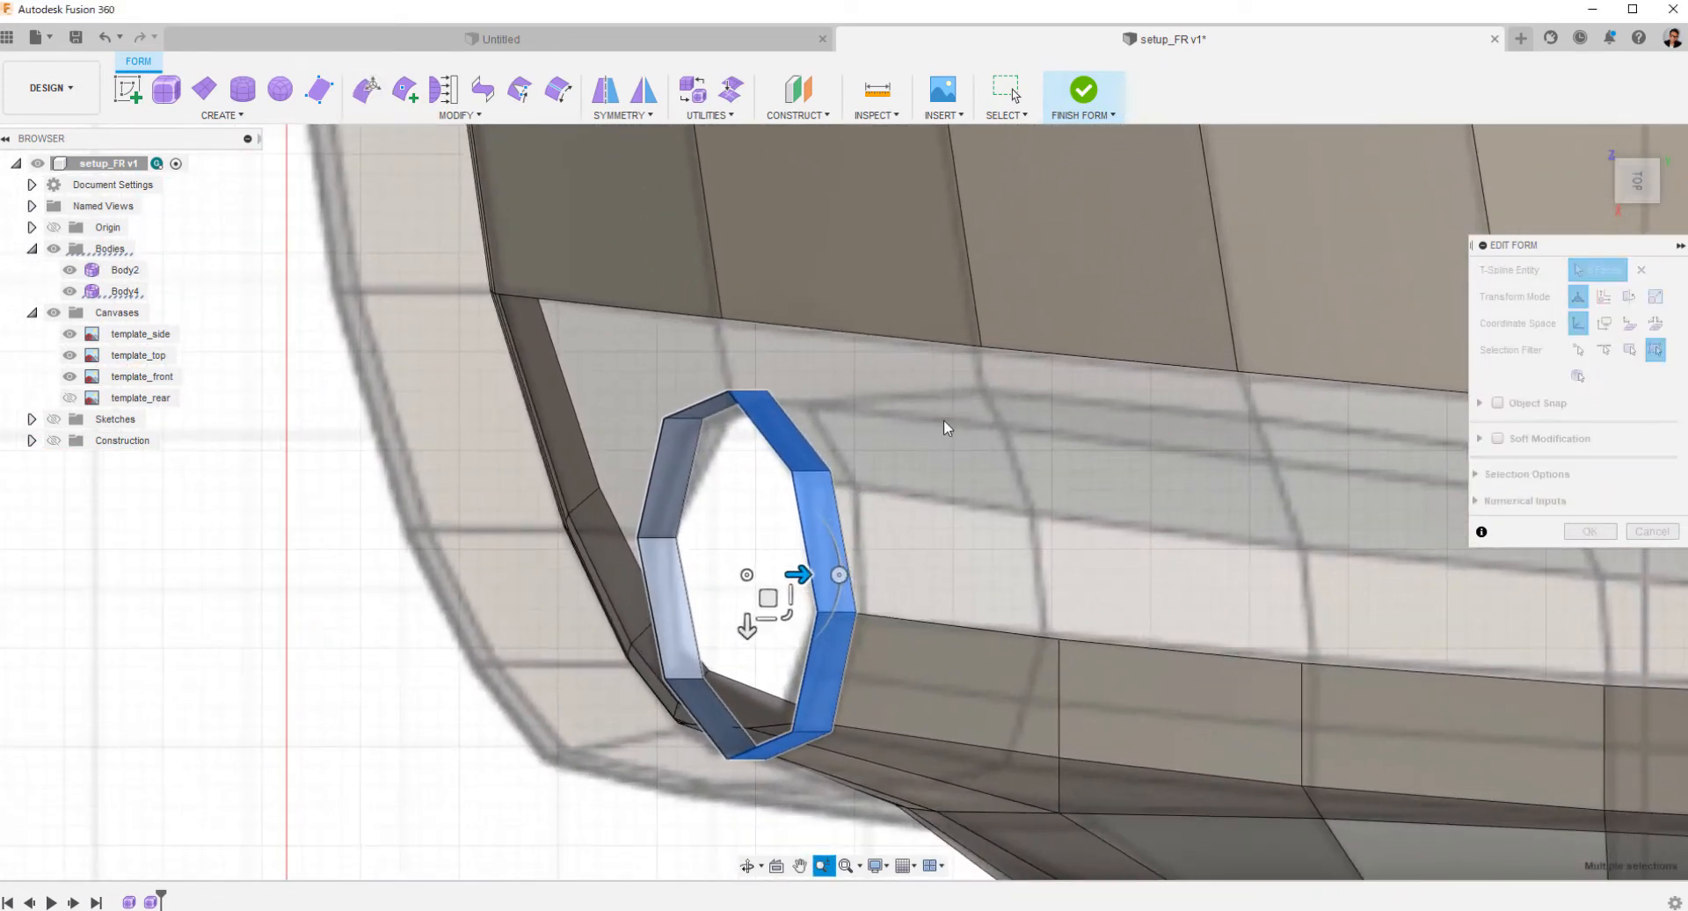
pyautogui.click(840, 574)
pyautogui.moveTo(840, 580); pyautogui.dragTo(852, 598)
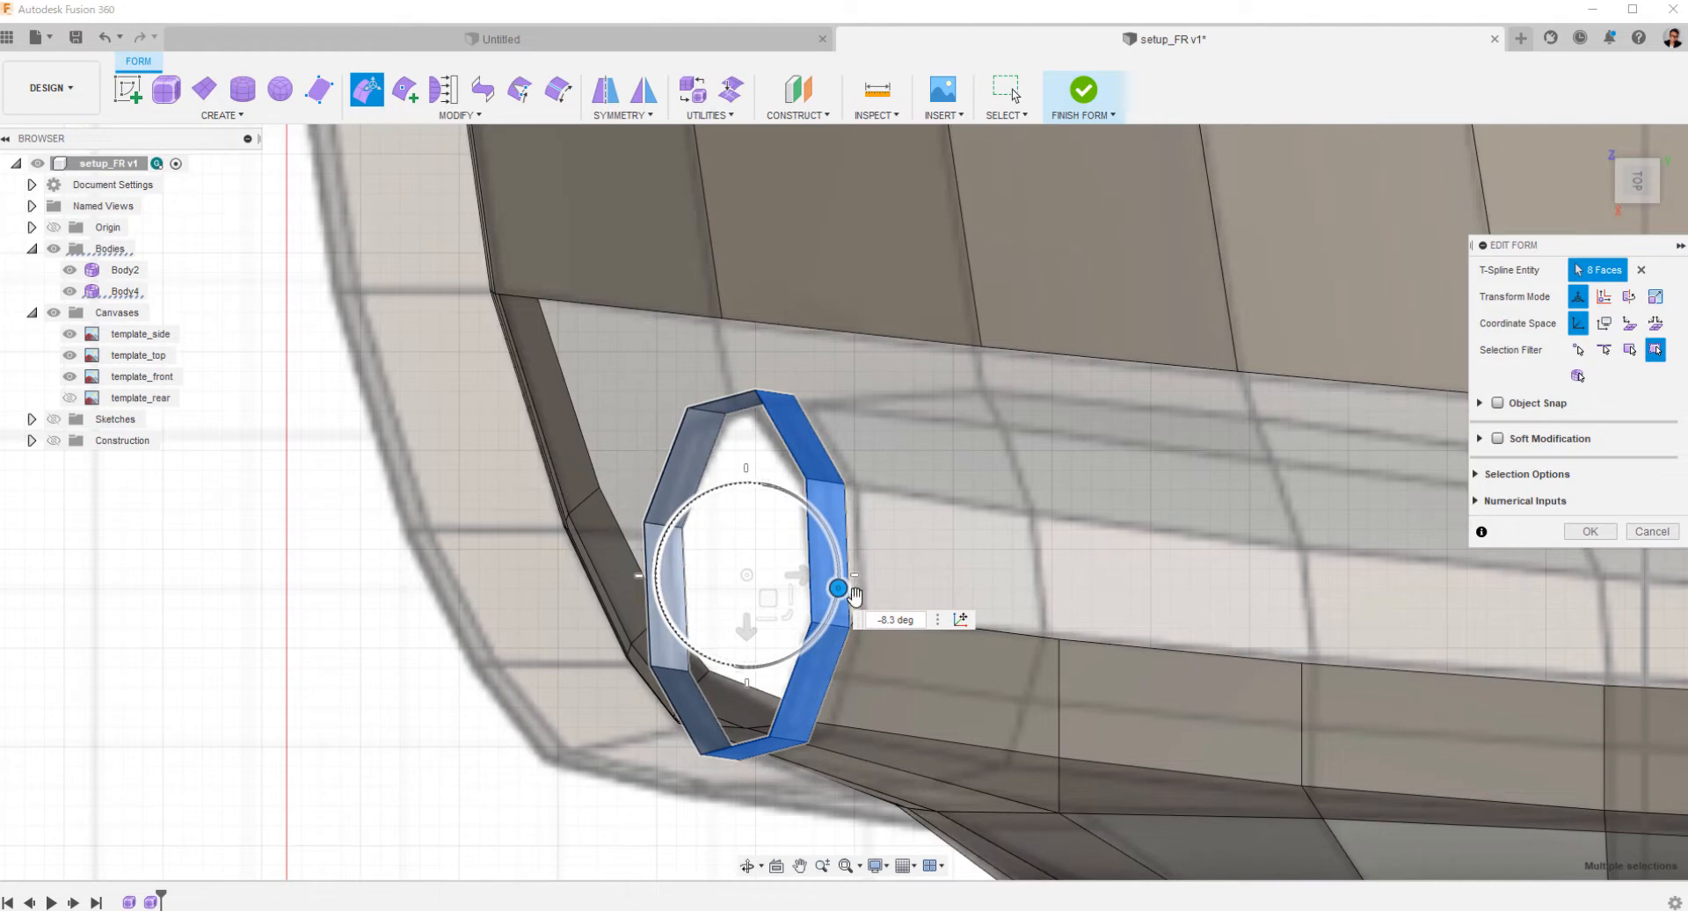
pyautogui.moveTo(854, 597); pyautogui.dragTo(853, 600)
pyautogui.moveTo(746, 635); pyautogui.dragTo(749, 630)
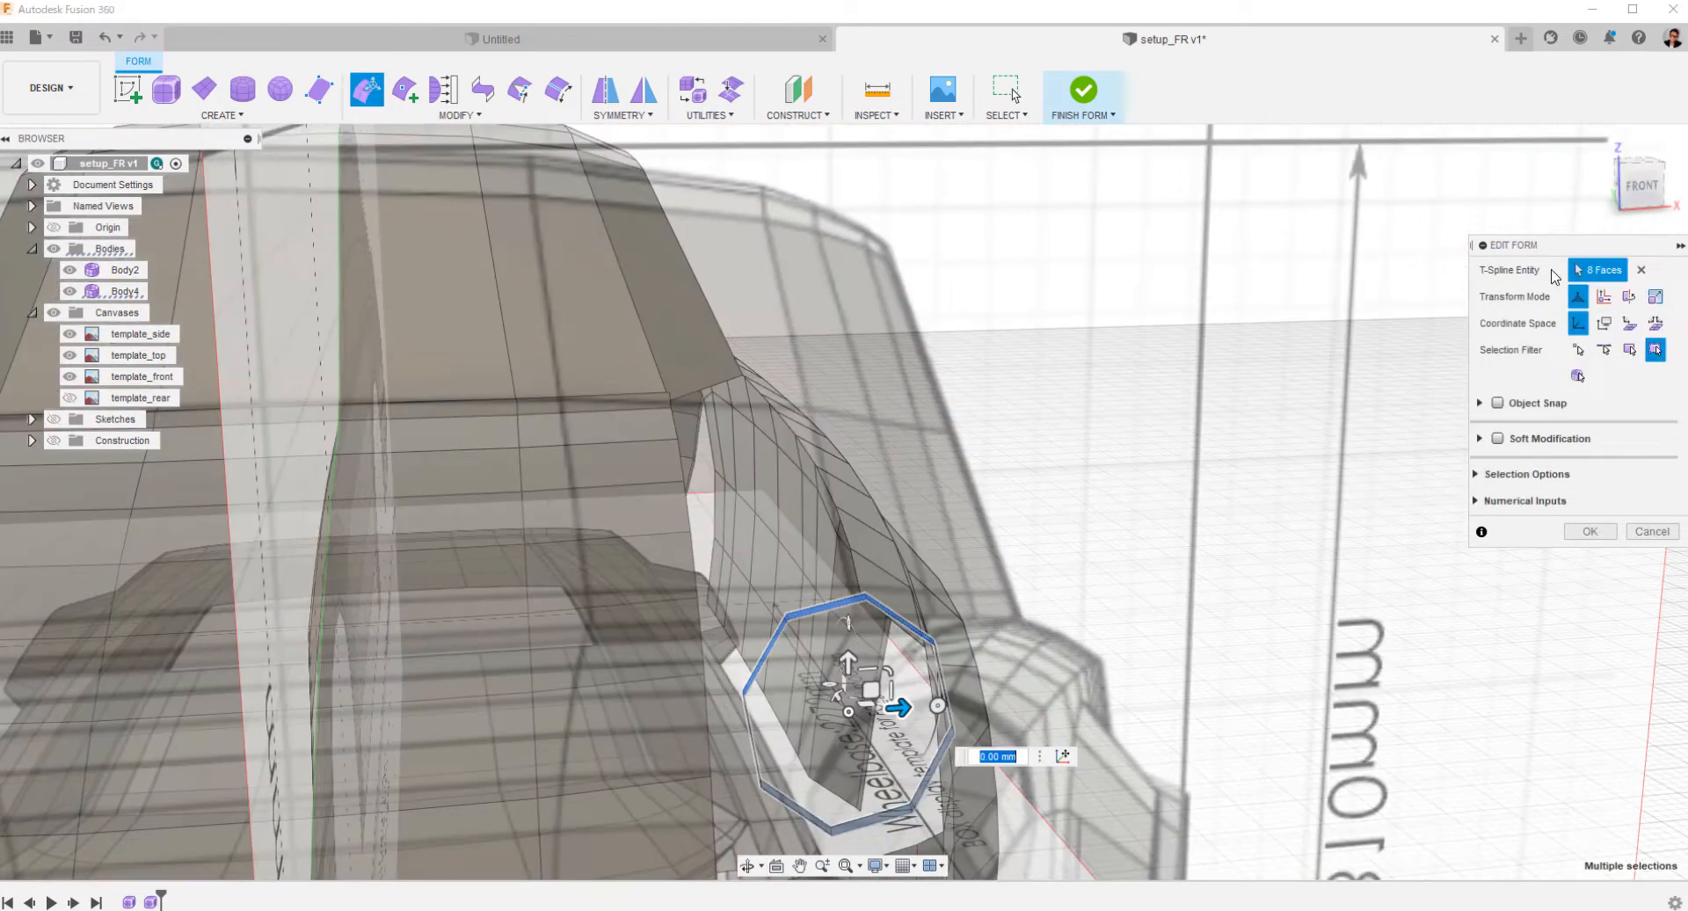
# Shift the headlight ring slightly outward across the car's width in the front view to match the template outline.
pyautogui.click(1637, 185)
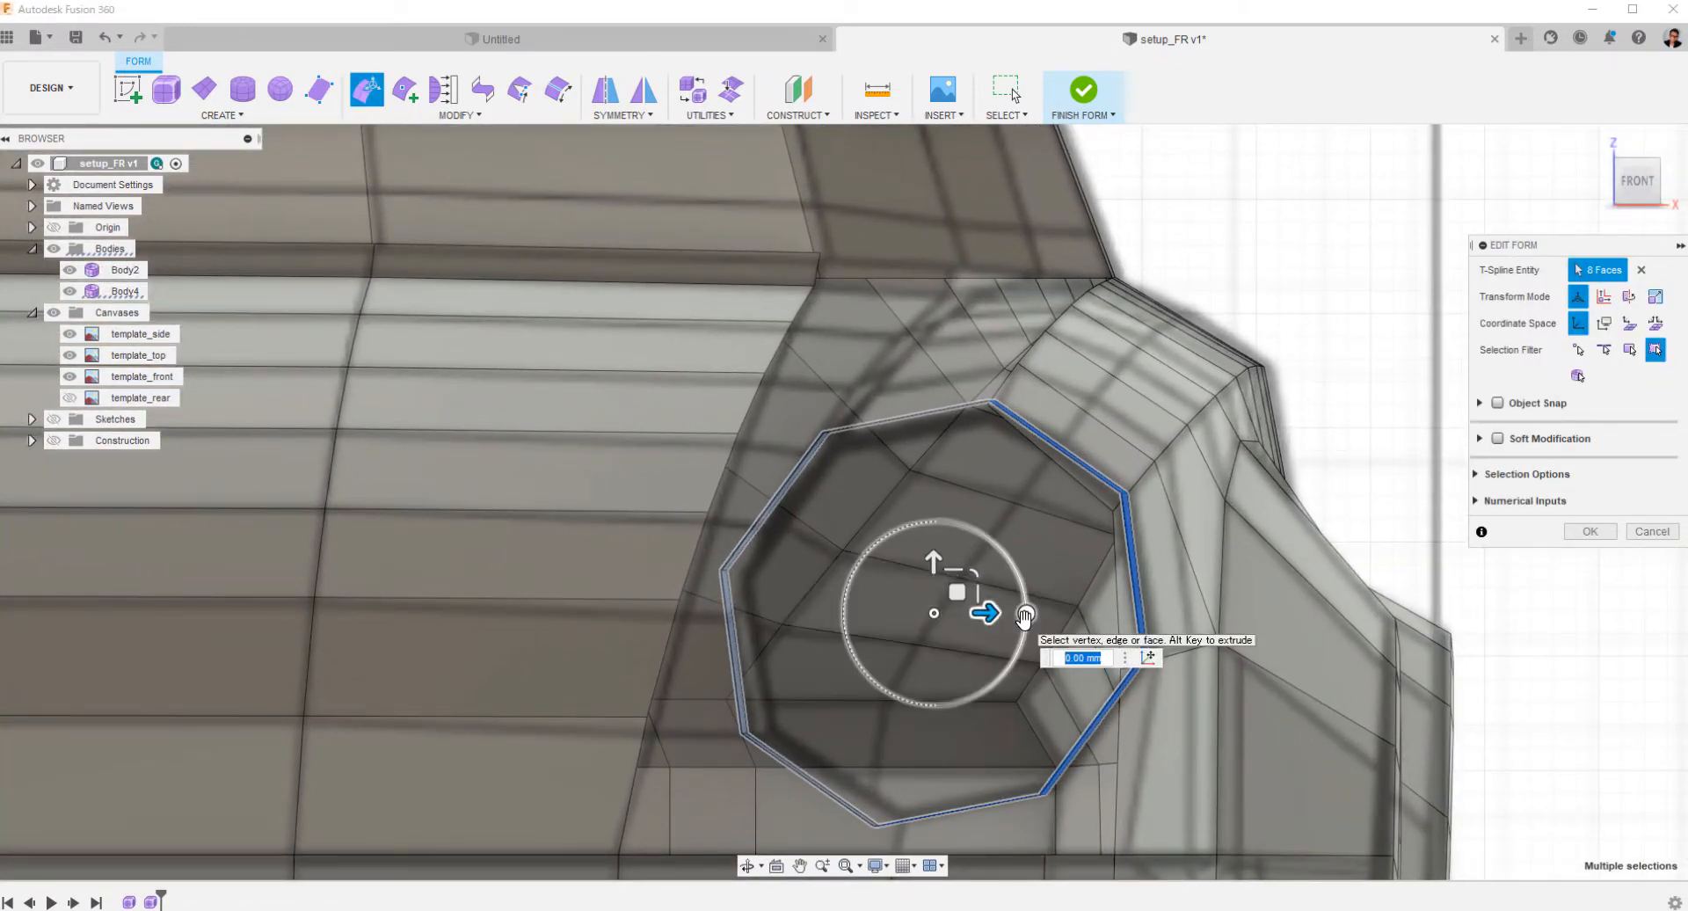
pyautogui.moveTo(985, 613)
pyautogui.mouseDown()
pyautogui.moveTo(981, 571)
pyautogui.moveTo(1009, 615)
pyautogui.mouseUp()
pyautogui.scroll(-4, 1010, 615)
pyautogui.keyDown('shift'); pyautogui.moveTo(1009, 615); pyautogui.dragTo(783, 646, button='middle'); pyautogui.keyUp('shift')
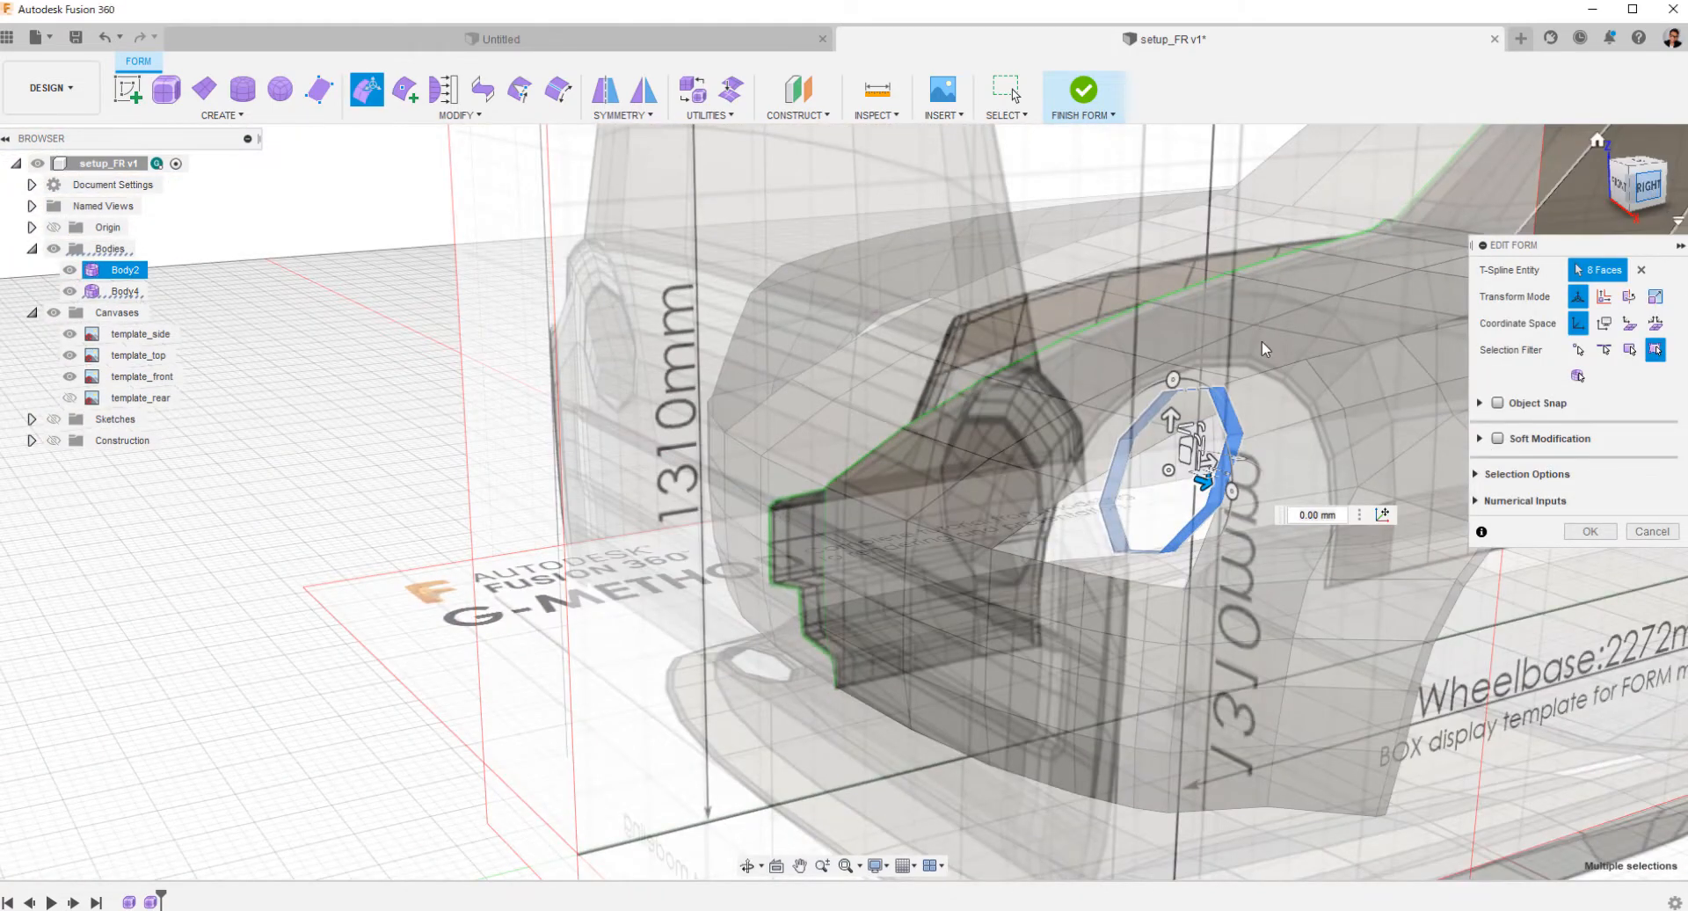
# Fine-tune the headlight ring's rotation in the top view and compare its slant with the fender edge from the side.
pyautogui.click(1646, 184)
pyautogui.keyDown('shift'); pyautogui.moveTo(748, 359); pyautogui.dragTo(754, 473, button='middle'); pyautogui.keyUp('shift')
pyautogui.click(1636, 174)
pyautogui.moveTo(1037, 514); pyautogui.dragTo(1002, 589, button='middle')
pyautogui.scroll(3, 972, 726)
pyautogui.moveTo(965, 694); pyautogui.dragTo(901, 539, button='middle')
pyautogui.moveTo(875, 606); pyautogui.dragTo(876, 600)
pyautogui.scroll(-4, 1078, 618)
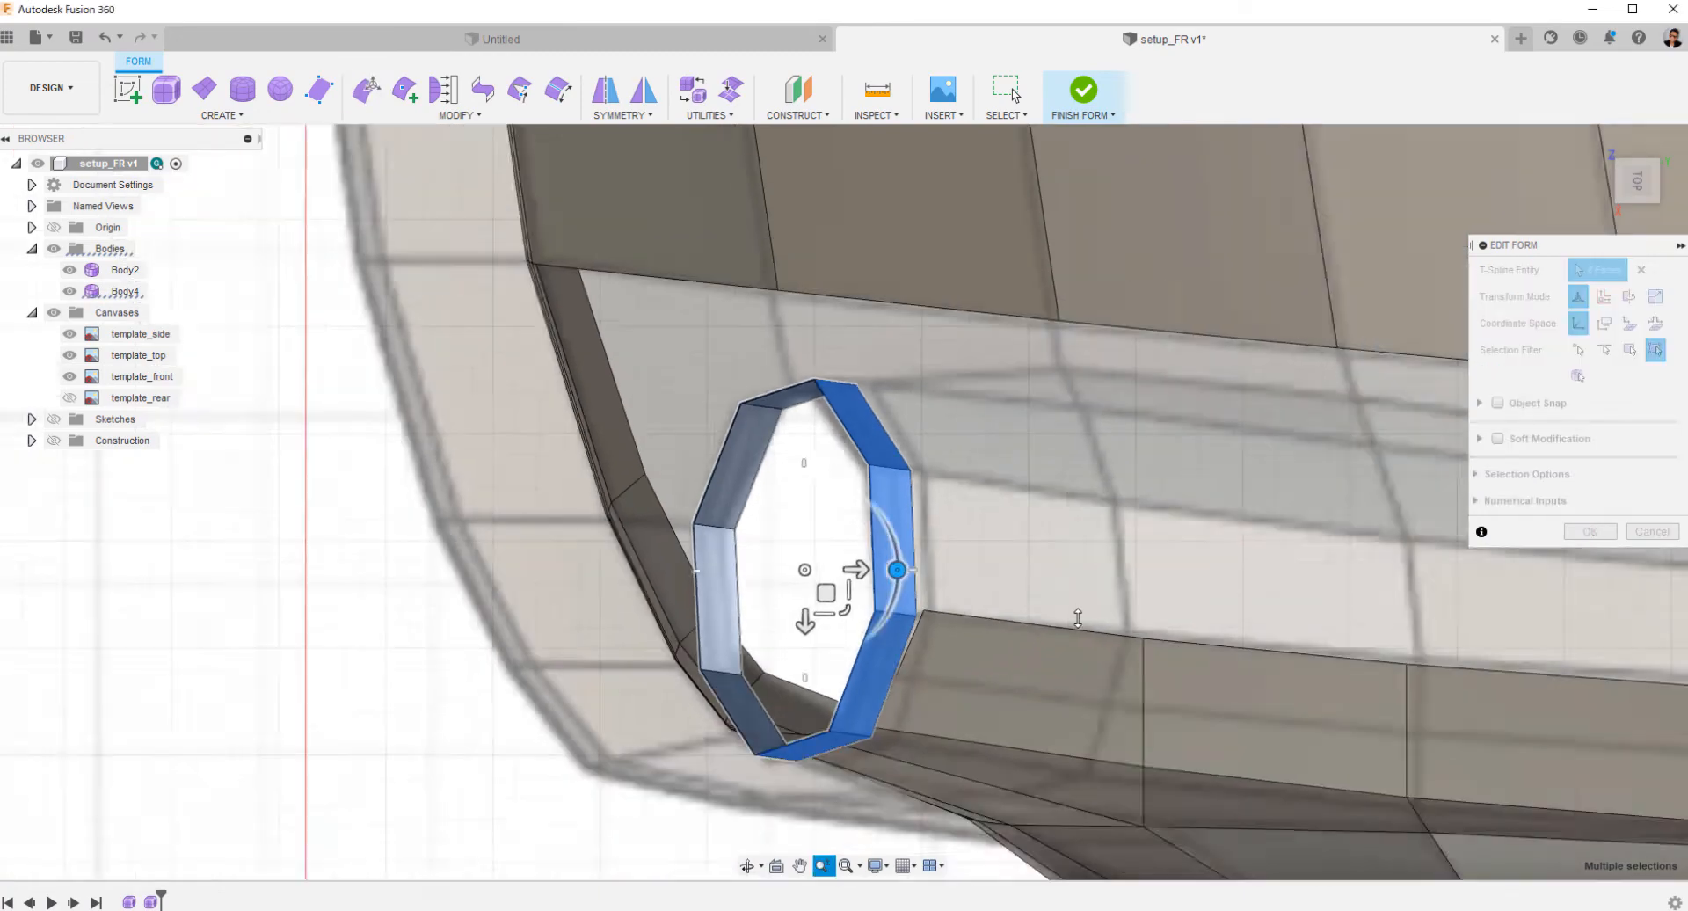
pyautogui.keyDown('shift'); pyautogui.moveTo(1078, 618); pyautogui.dragTo(1224, 415, button='middle'); pyautogui.keyUp('shift')
pyautogui.click(1628, 188)
pyautogui.scroll(10, 787, 406)
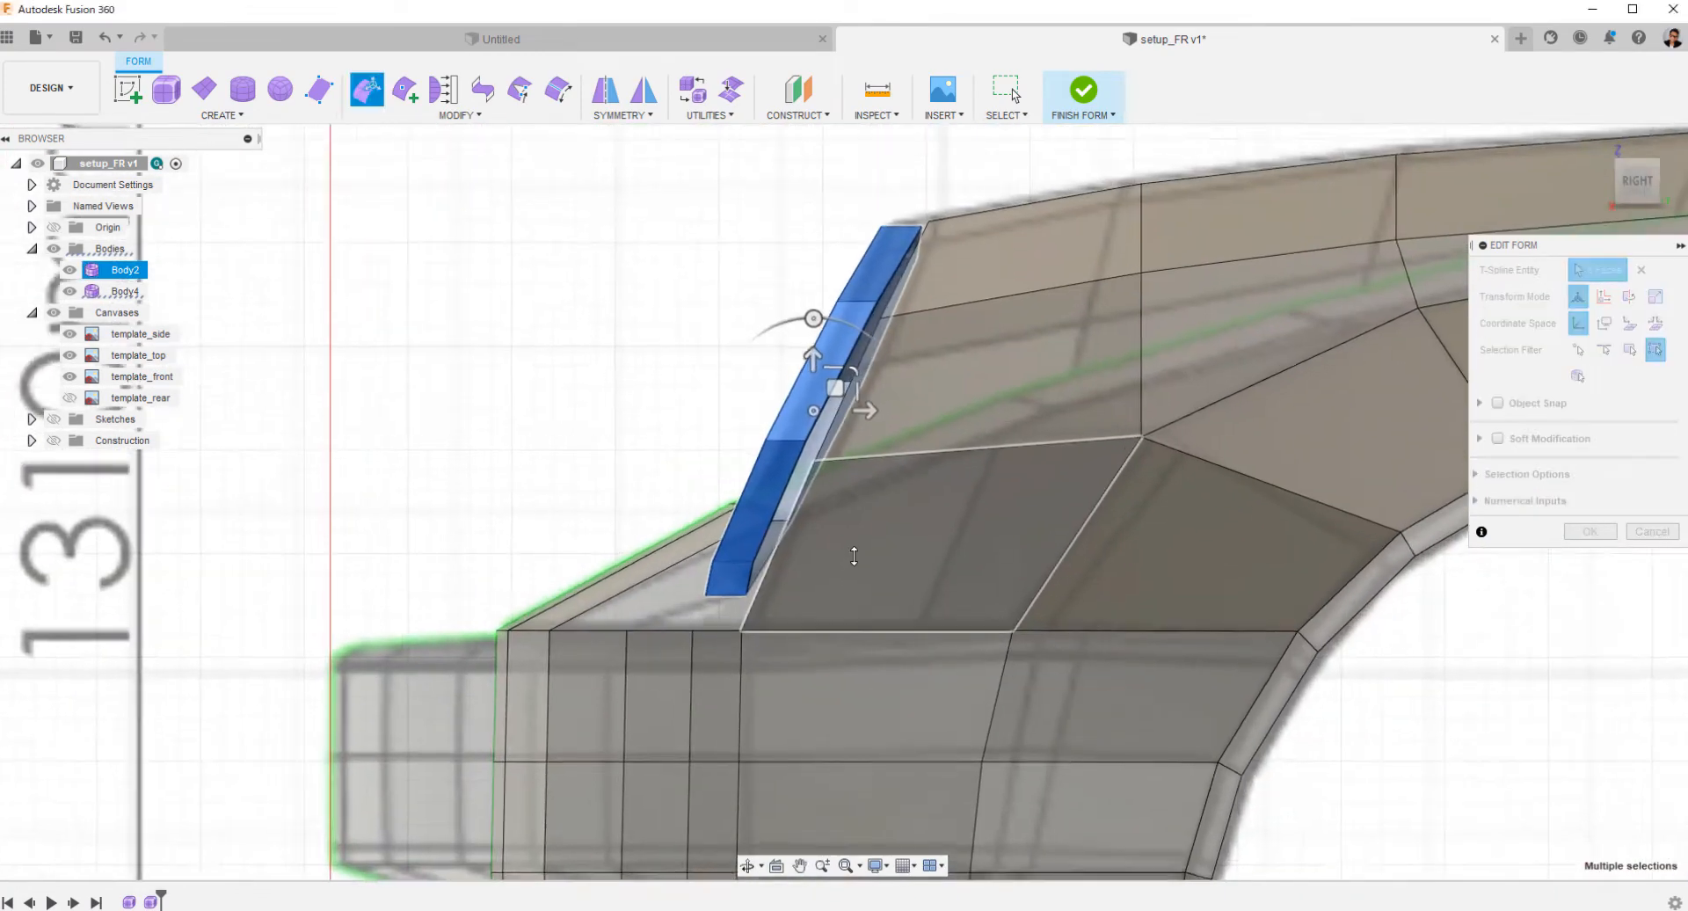
pyautogui.scroll(1, 853, 556)
pyautogui.moveTo(853, 556); pyautogui.dragTo(839, 606, button='middle')
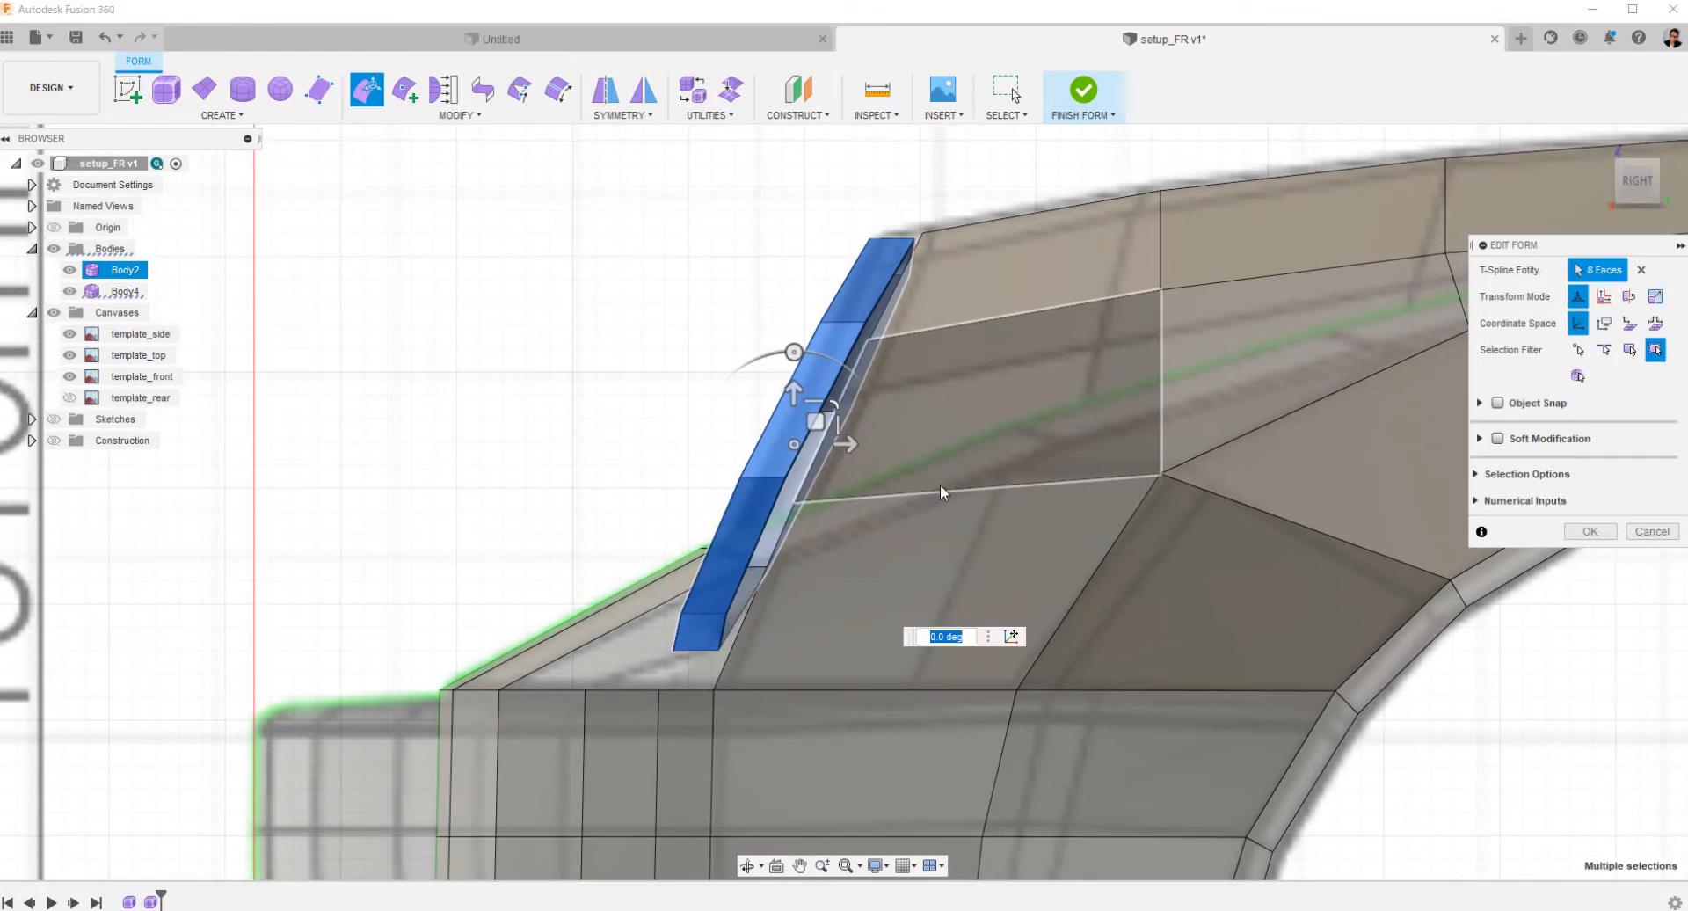
# Switch to the multiple-view layout and frame the headlight ring in the side viewport.
pyautogui.click(914, 866)
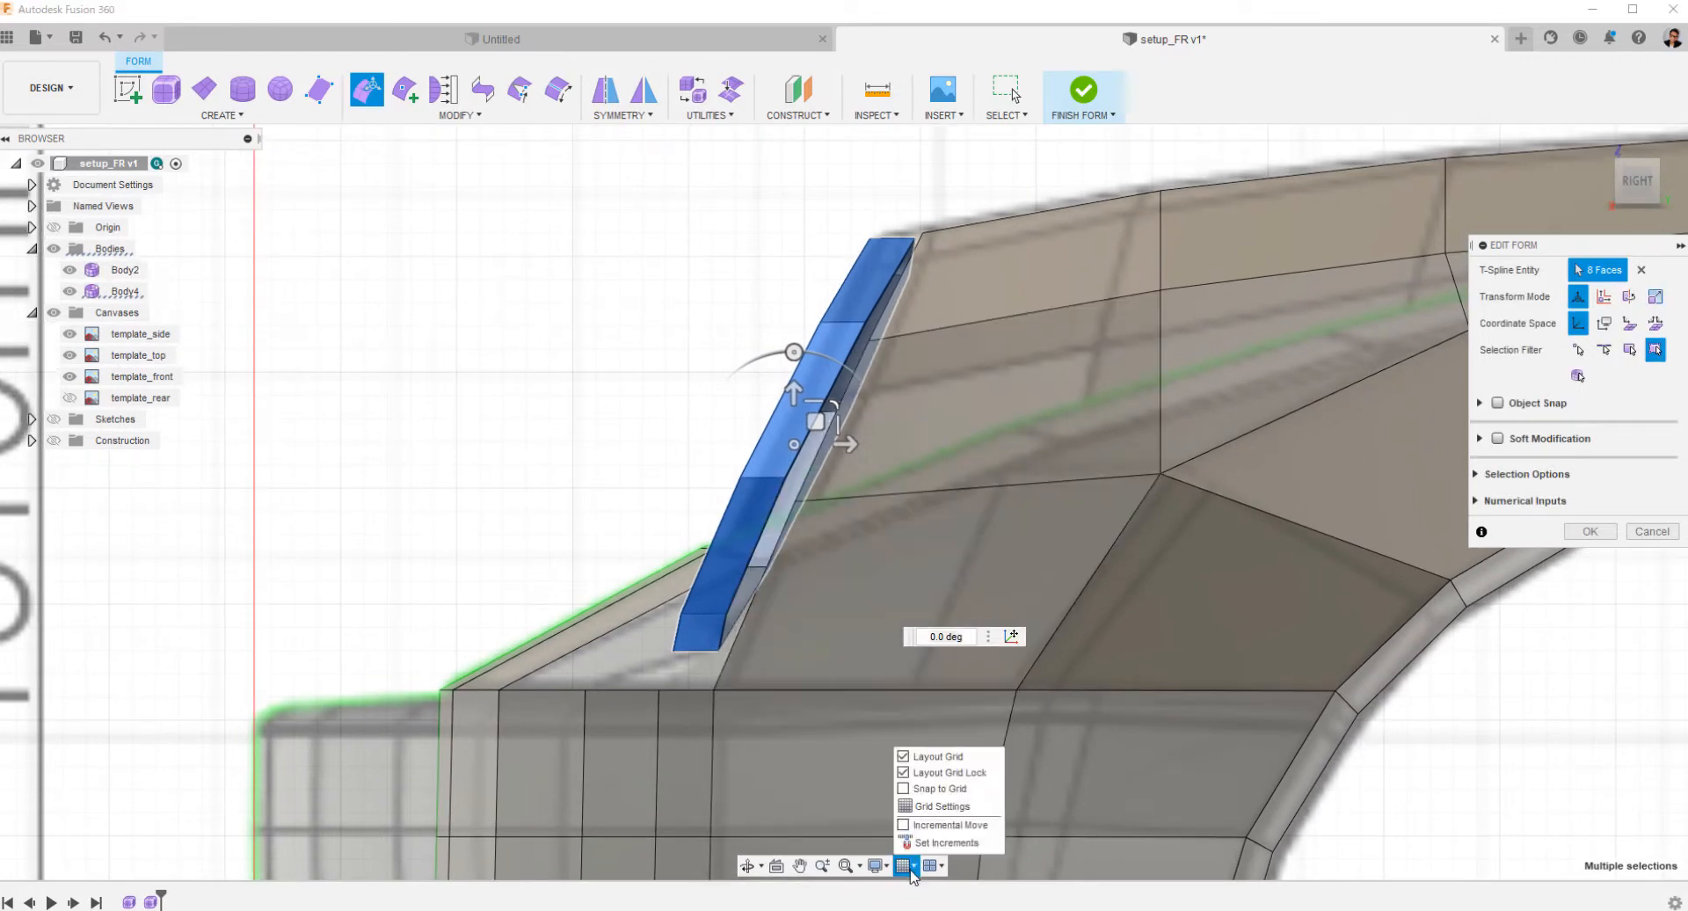
pyautogui.click(885, 866)
pyautogui.click(933, 873)
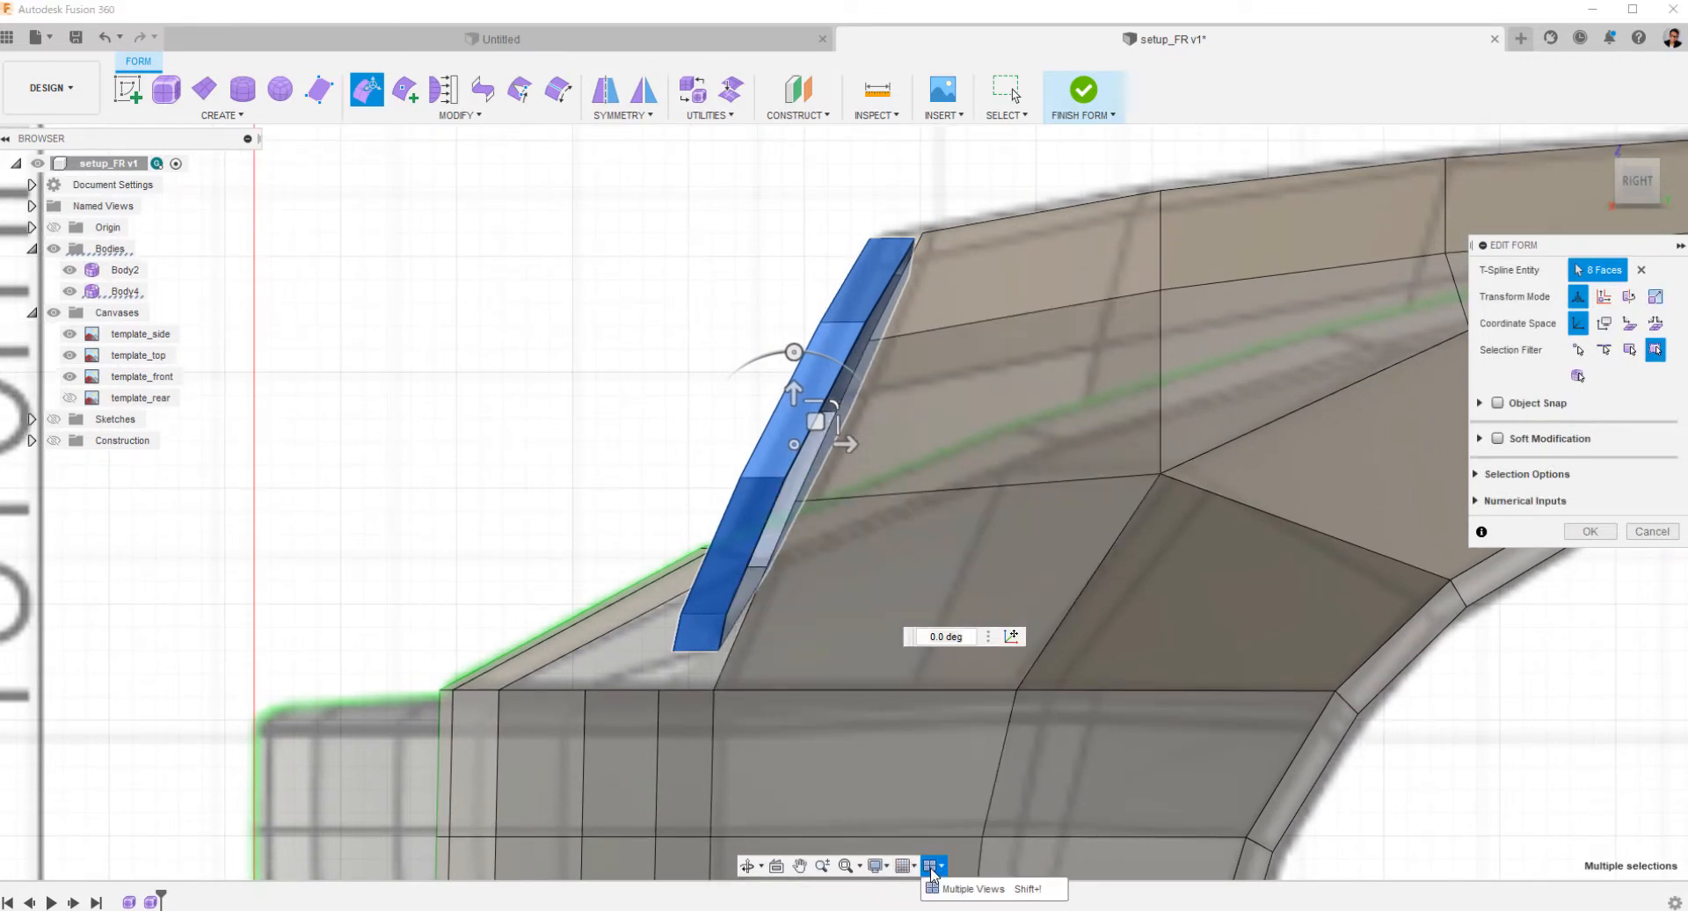
pyautogui.click(937, 891)
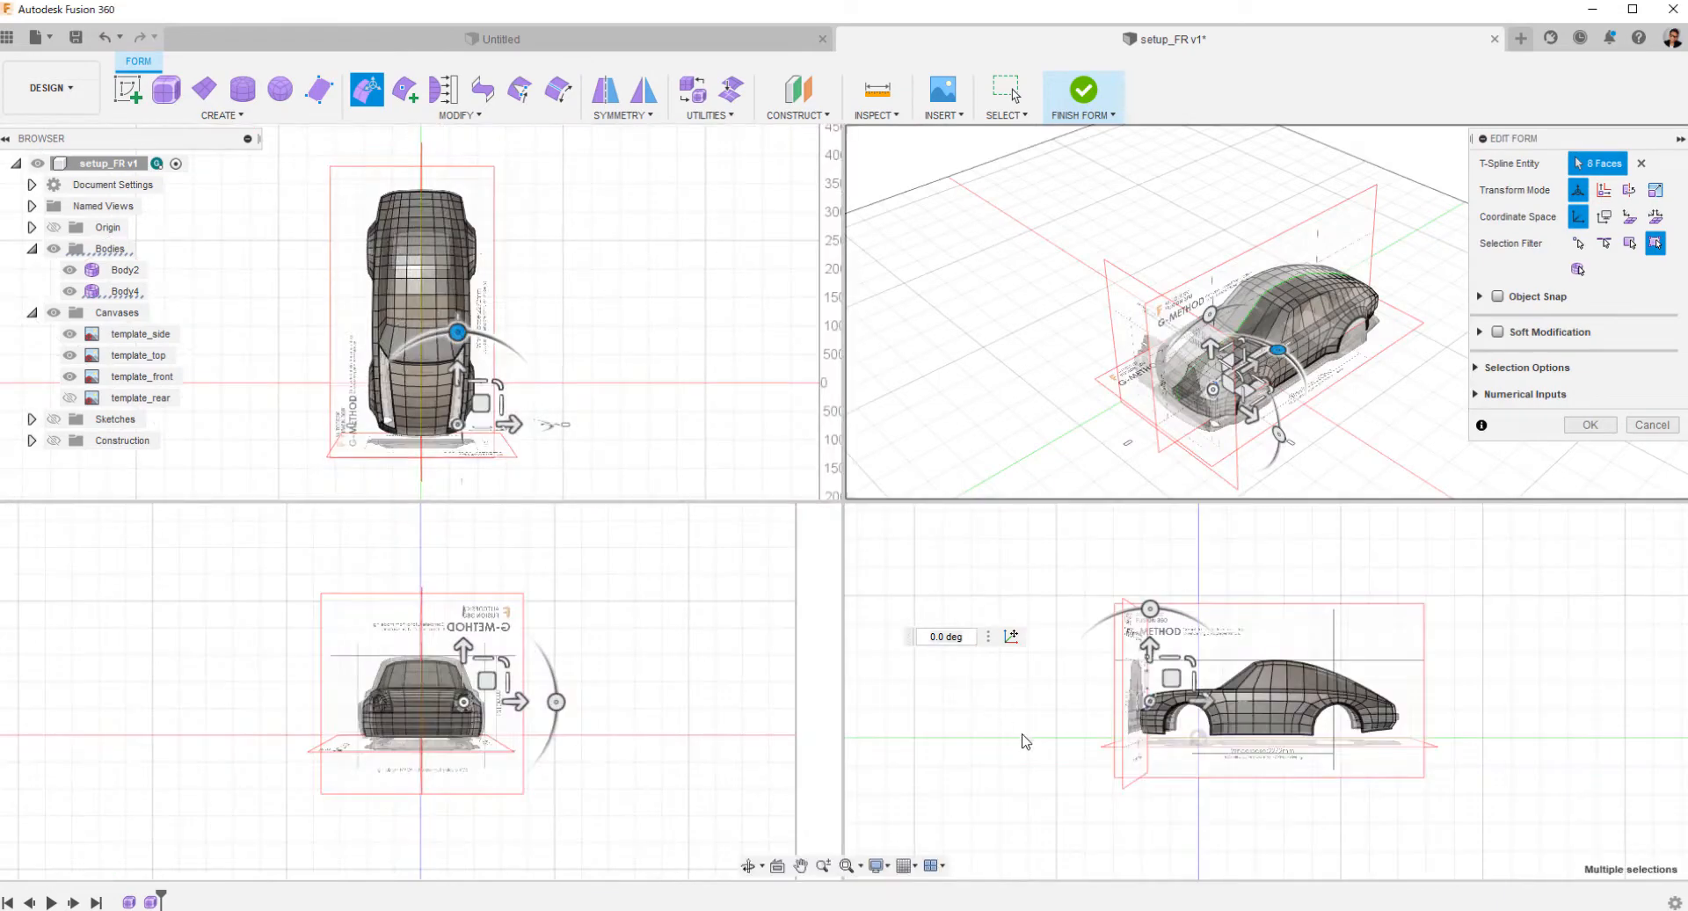
pyautogui.scroll(7, 1257, 693)
pyautogui.moveTo(904, 716); pyautogui.dragTo(1255, 693, button='middle')
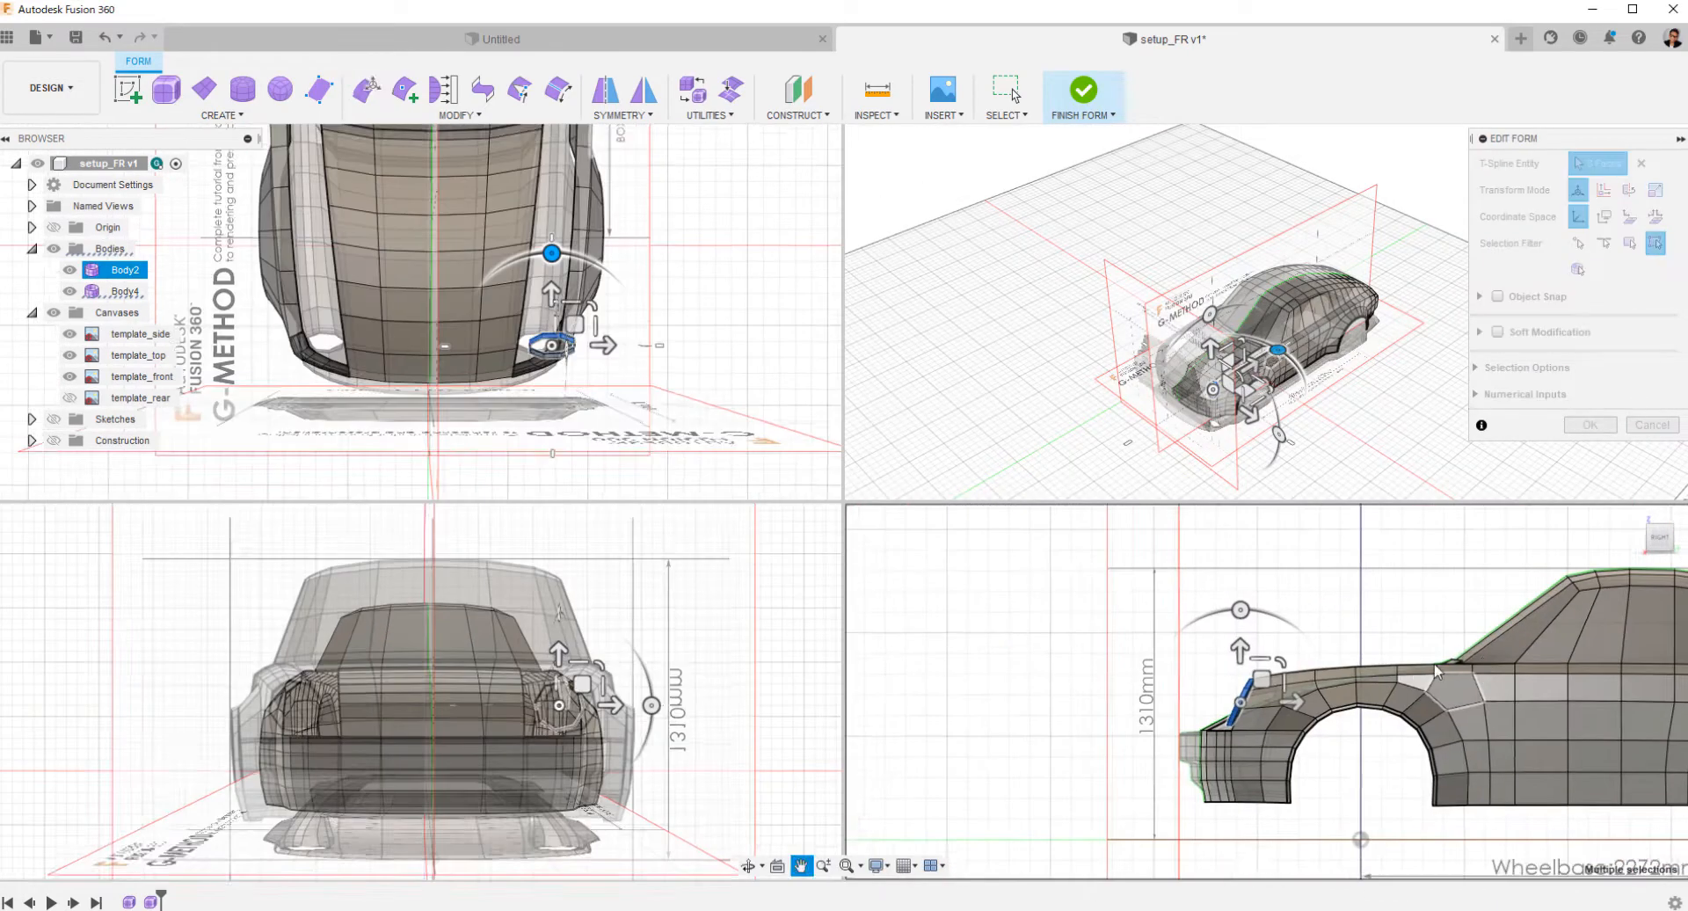
pyautogui.scroll(4, 1255, 694)
pyautogui.scroll(4, 1254, 694)
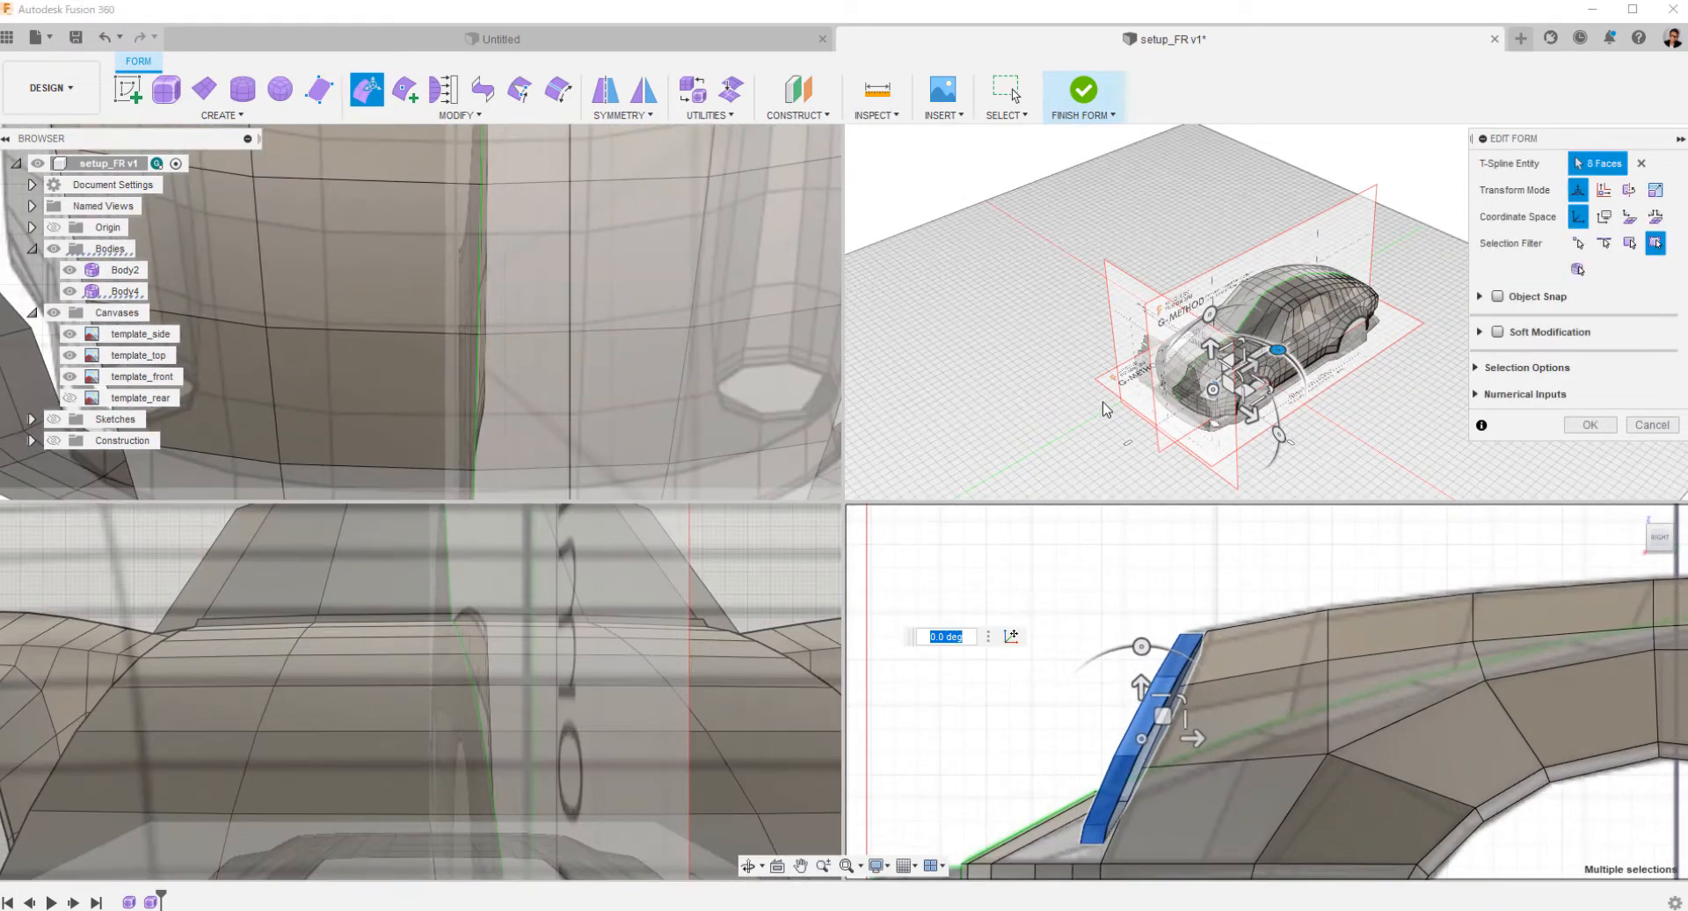
# Rotate the headlight ring about 4.6 degrees in the top viewport, refine the angle against the side viewport, and clear the selection.
pyautogui.scroll(3, 1128, 368)
pyautogui.moveTo(1128, 367); pyautogui.dragTo(1074, 308, button='middle')
pyautogui.scroll(-1, 652, 341)
pyautogui.moveTo(655, 387); pyautogui.dragTo(614, 344, button='middle')
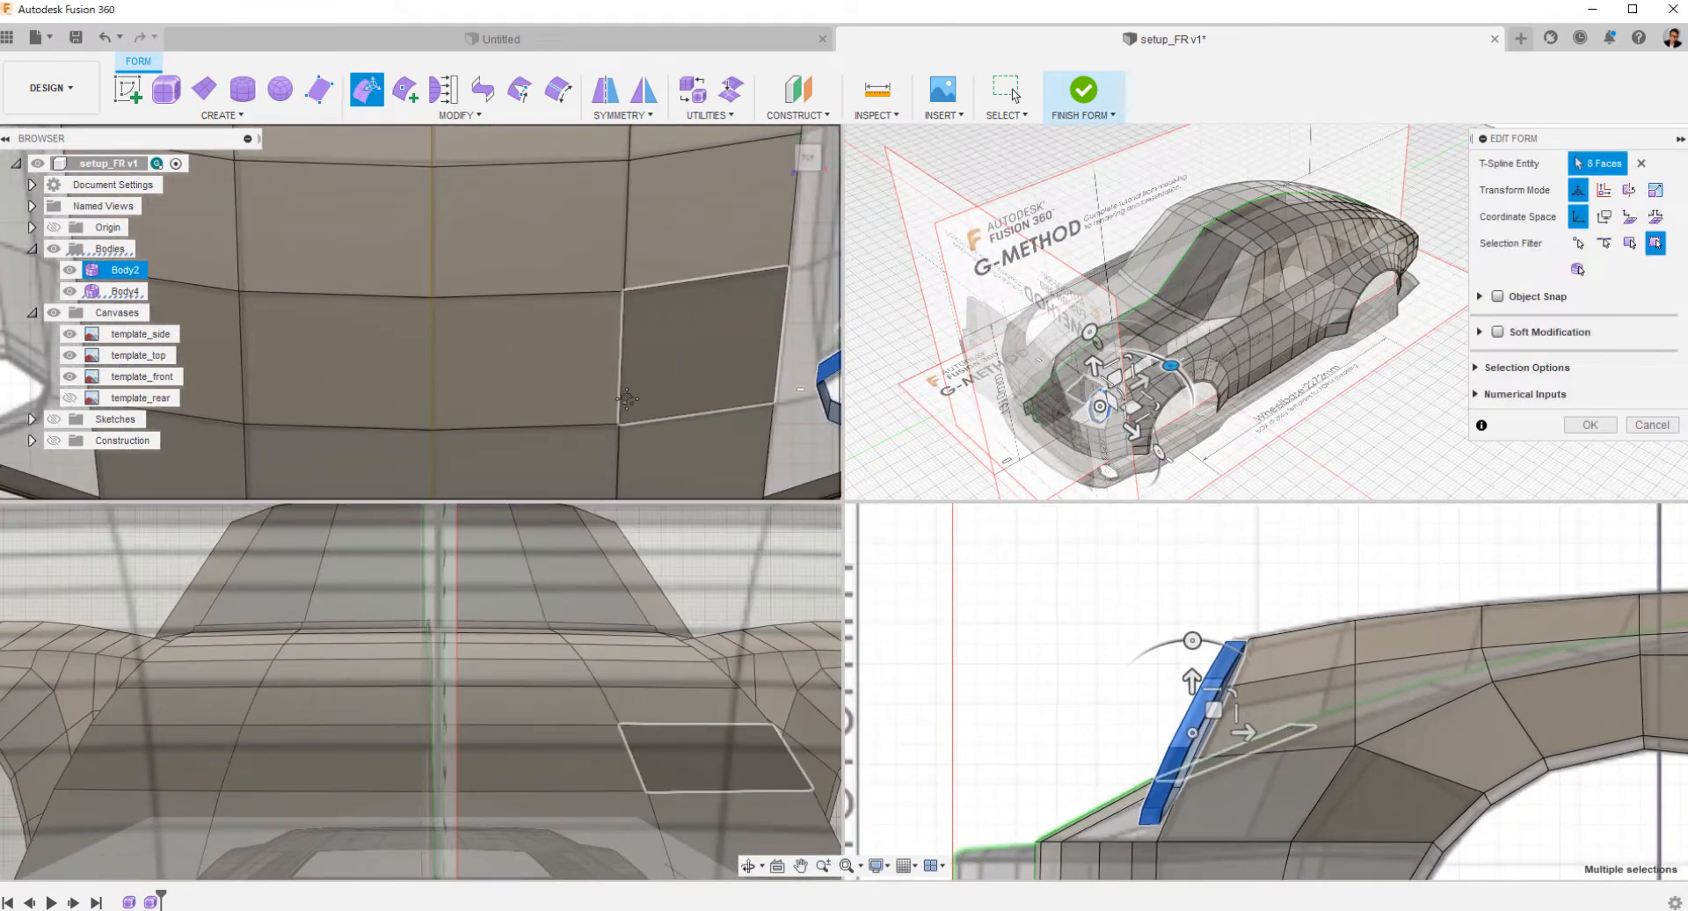
pyautogui.moveTo(613, 488); pyautogui.dragTo(399, 453, button='middle')
pyautogui.scroll(-1, 400, 453)
pyautogui.moveTo(669, 265); pyautogui.dragTo(665, 298)
pyautogui.scroll(-1, 1050, 678)
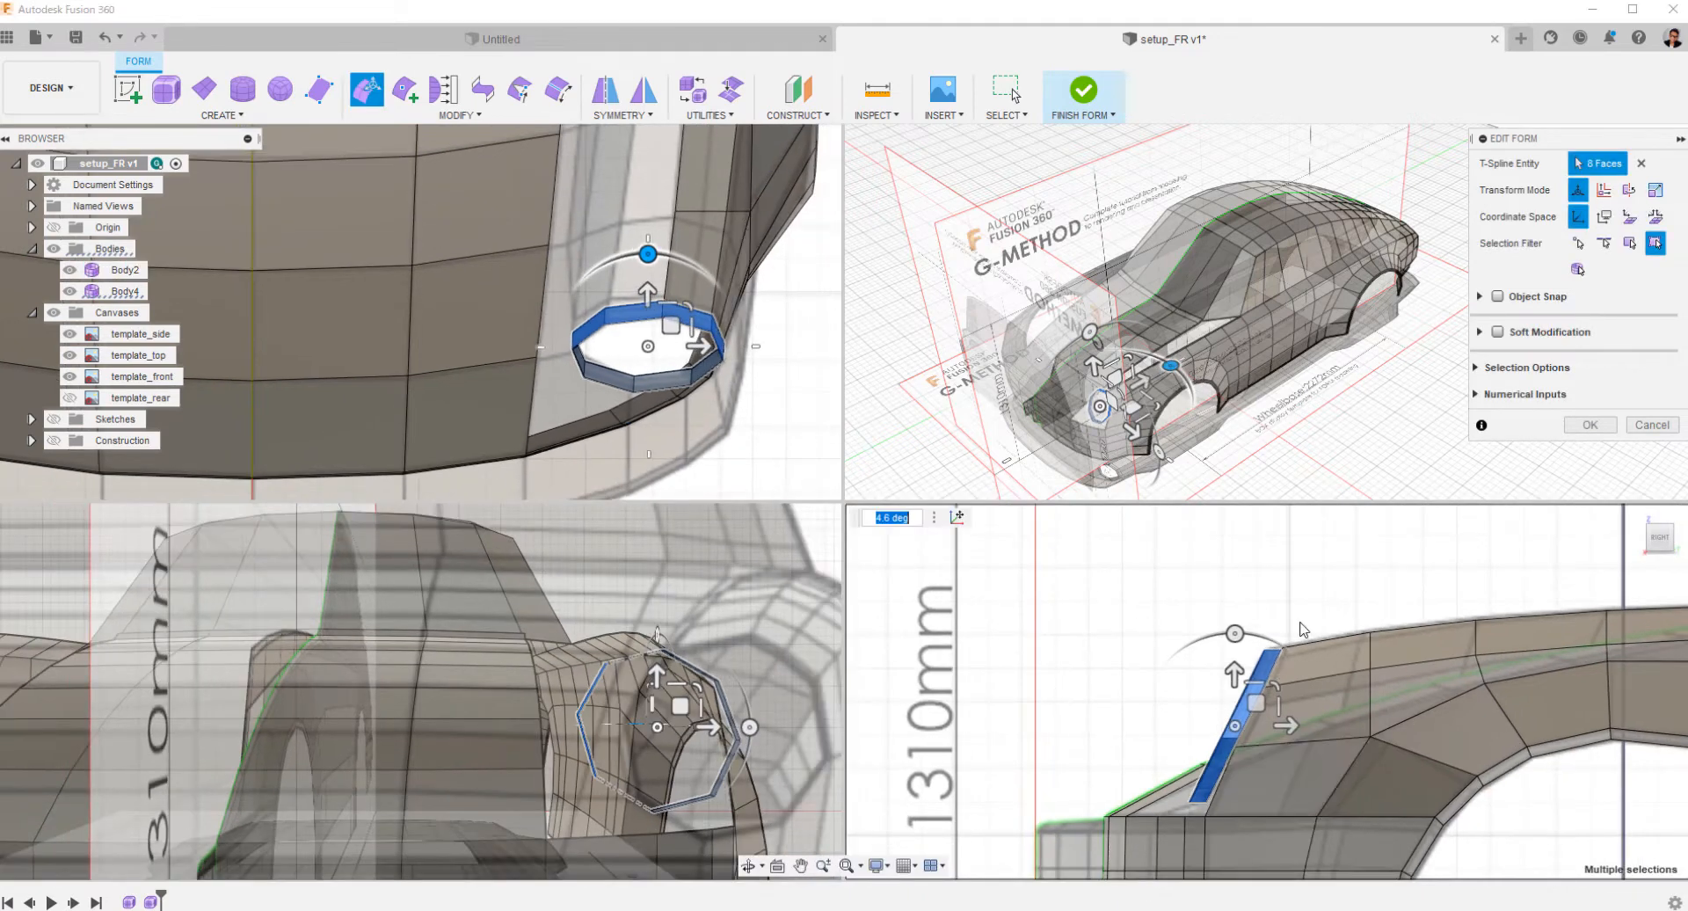
pyautogui.scroll(4, 1071, 675)
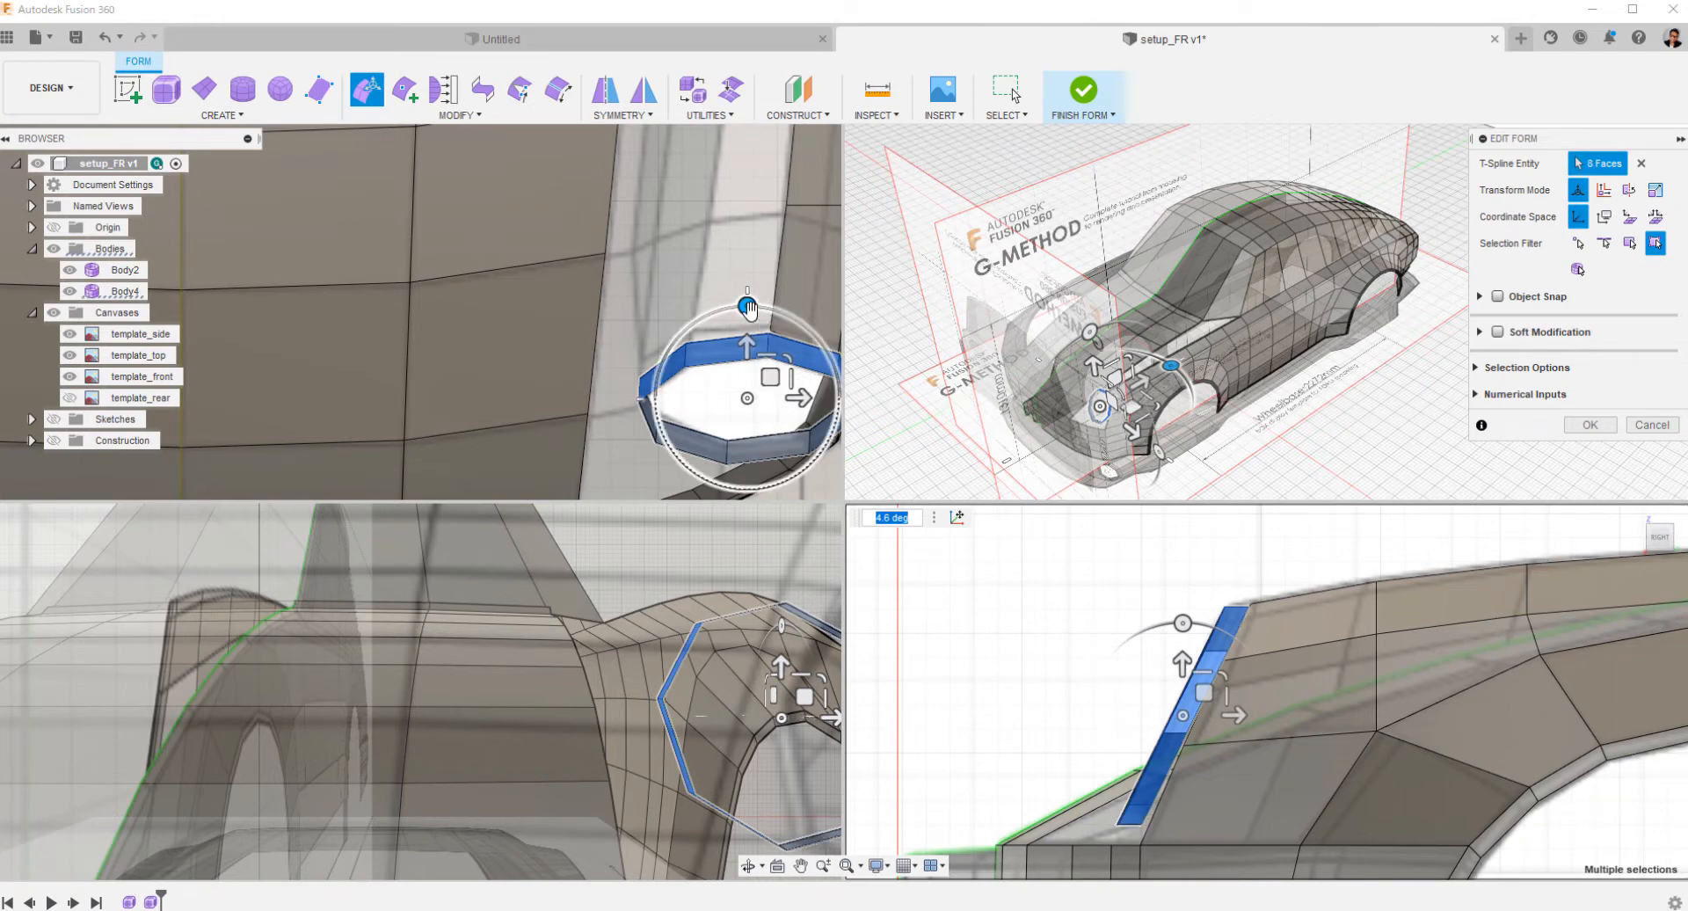
pyautogui.moveTo(748, 307)
pyautogui.mouseDown()
pyautogui.moveTo(744, 361)
pyautogui.moveTo(744, 313)
pyautogui.mouseUp()
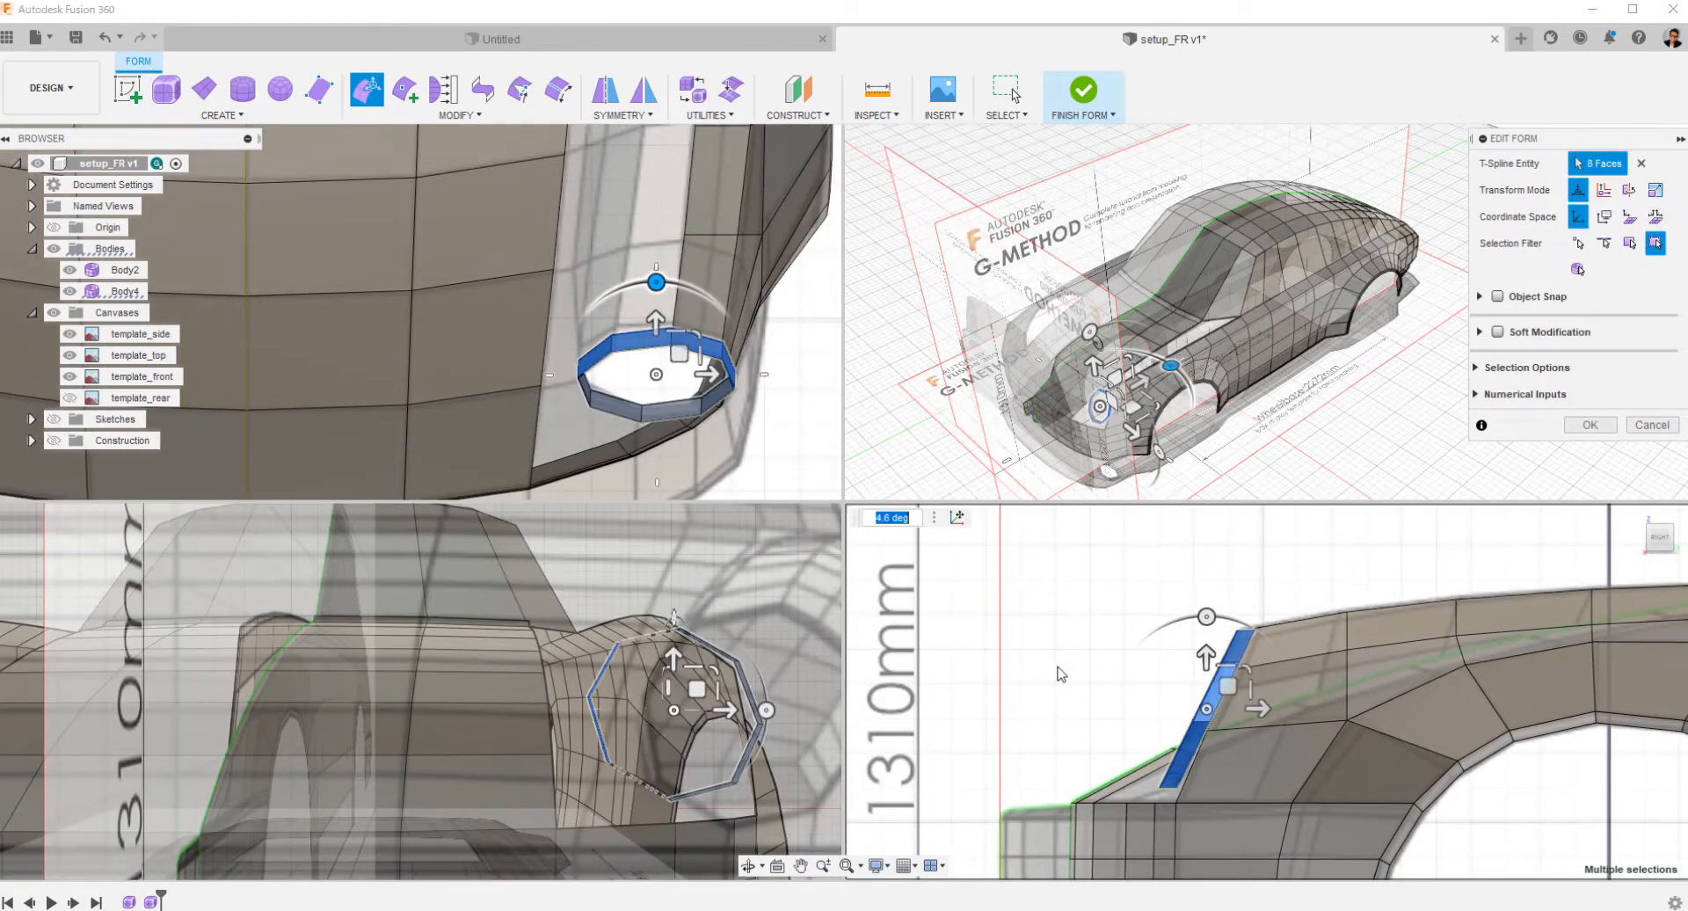
pyautogui.click(1061, 674)
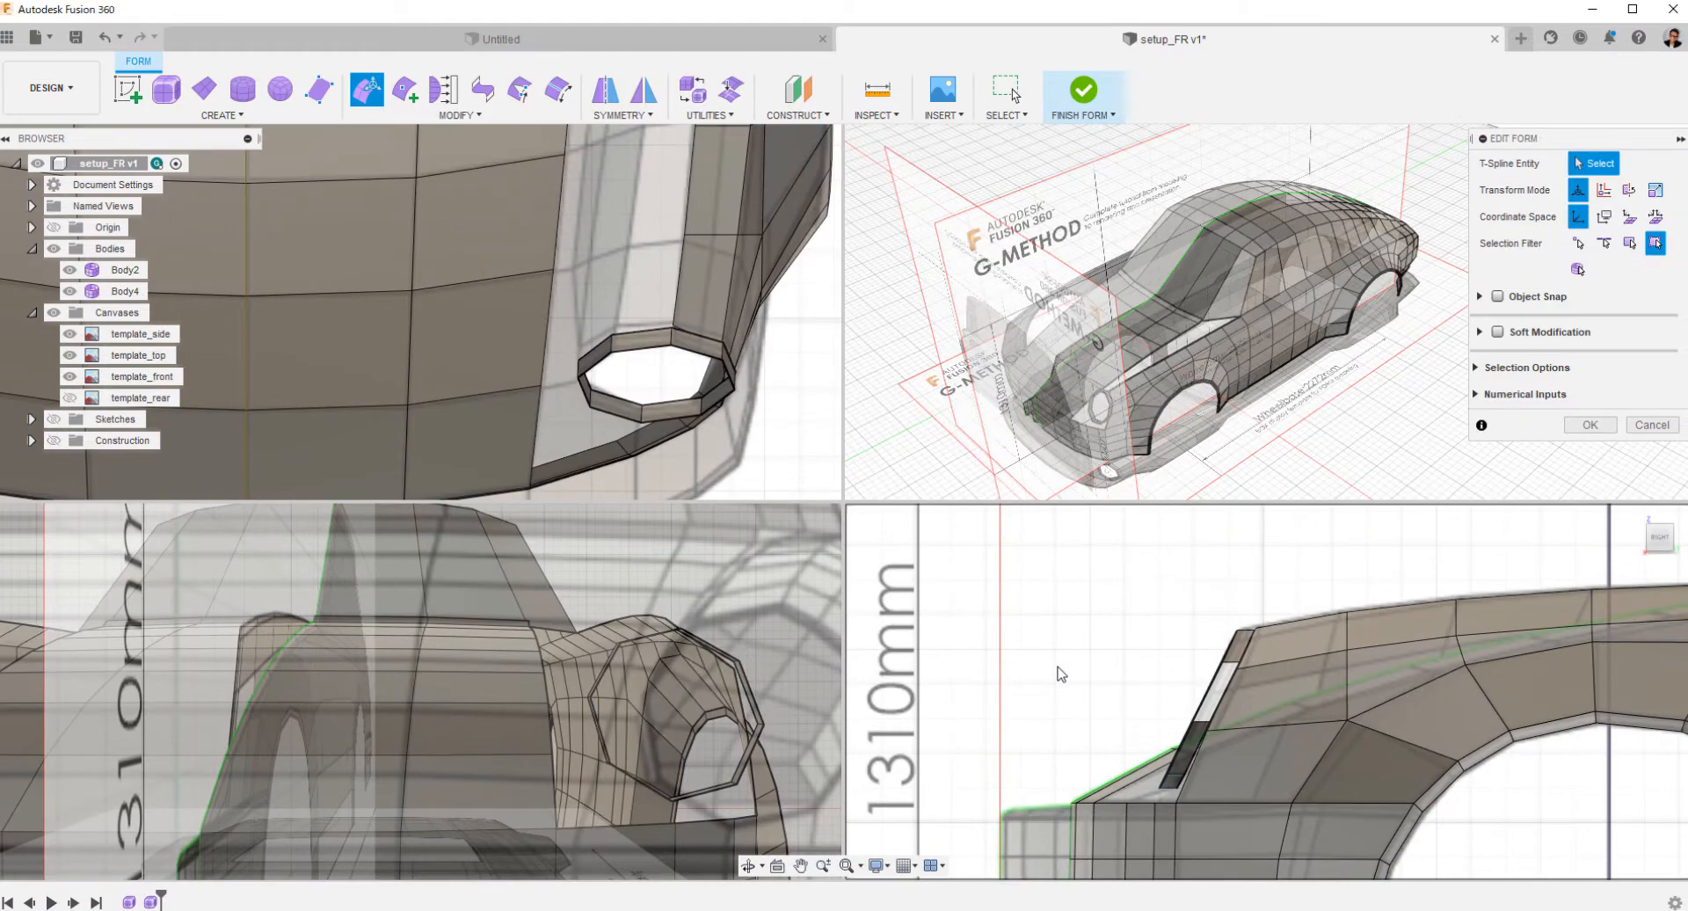
# Return to a single perspective view and hide all template canvases.
pyautogui.press('F6')
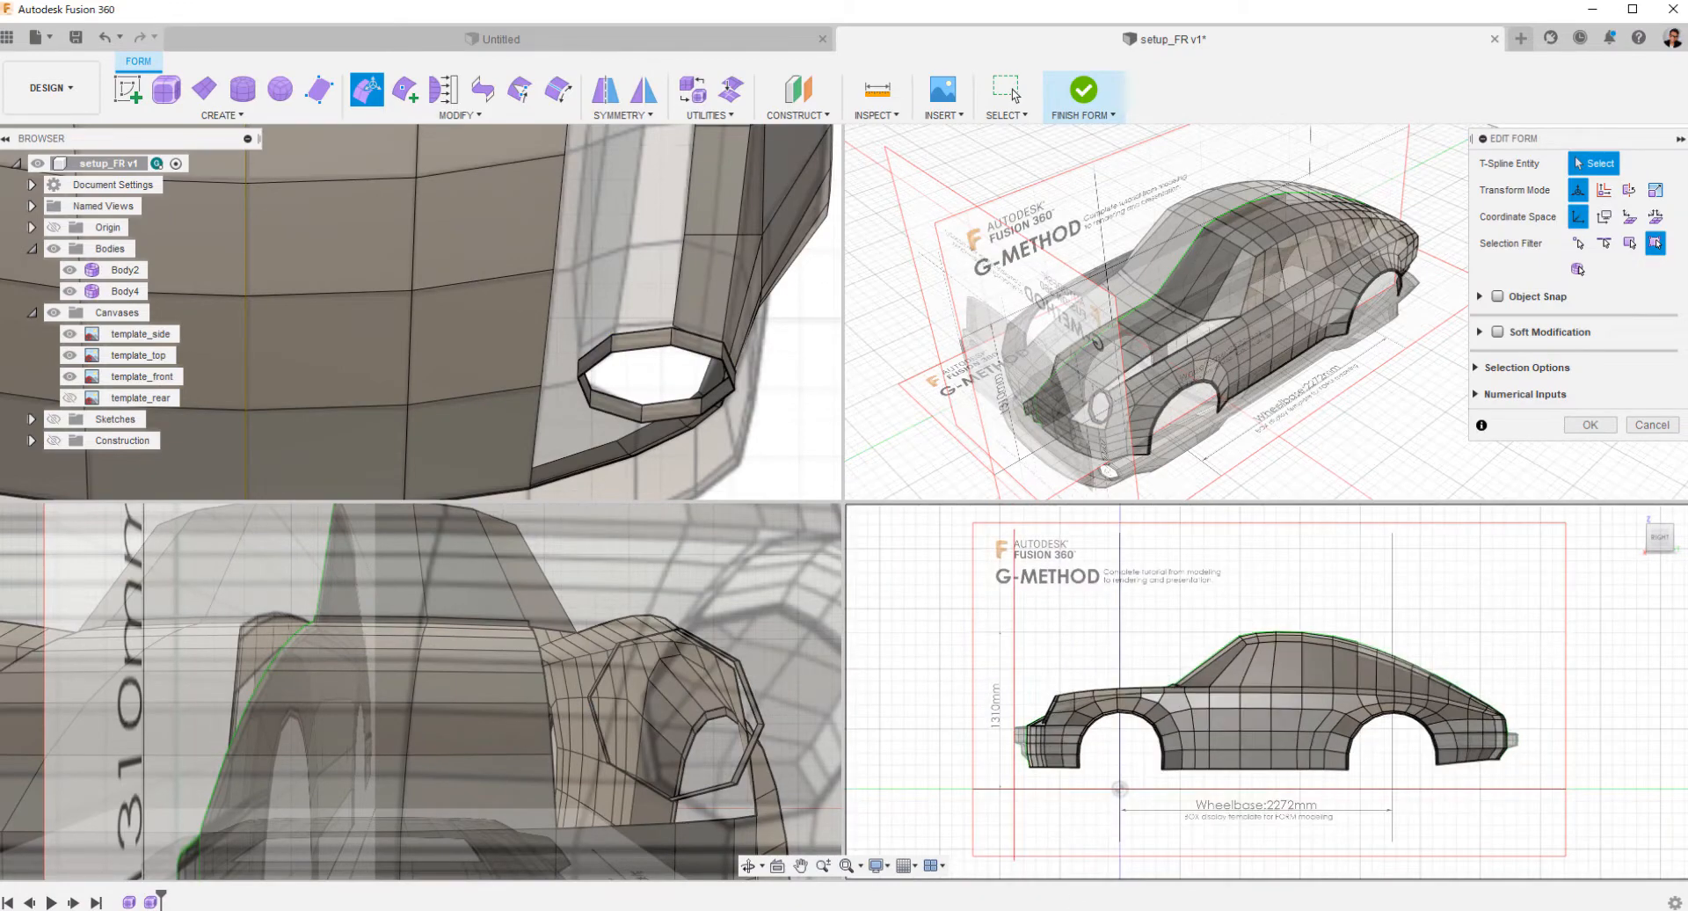
pyautogui.click(942, 868)
pyautogui.click(976, 708)
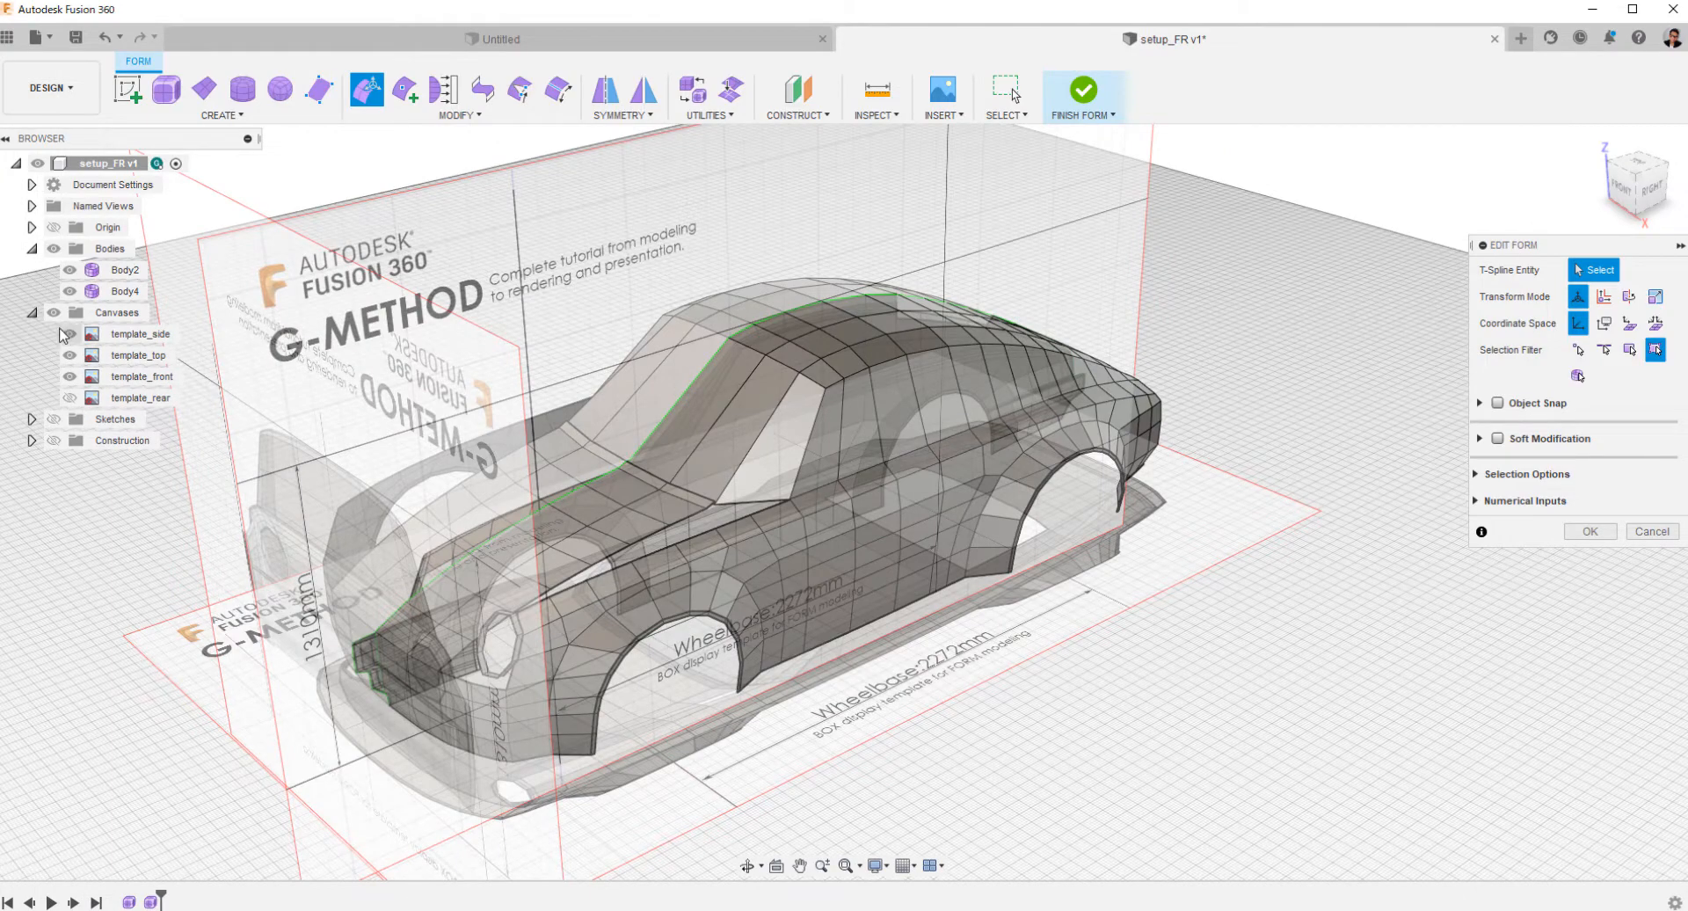
pyautogui.click(54, 313)
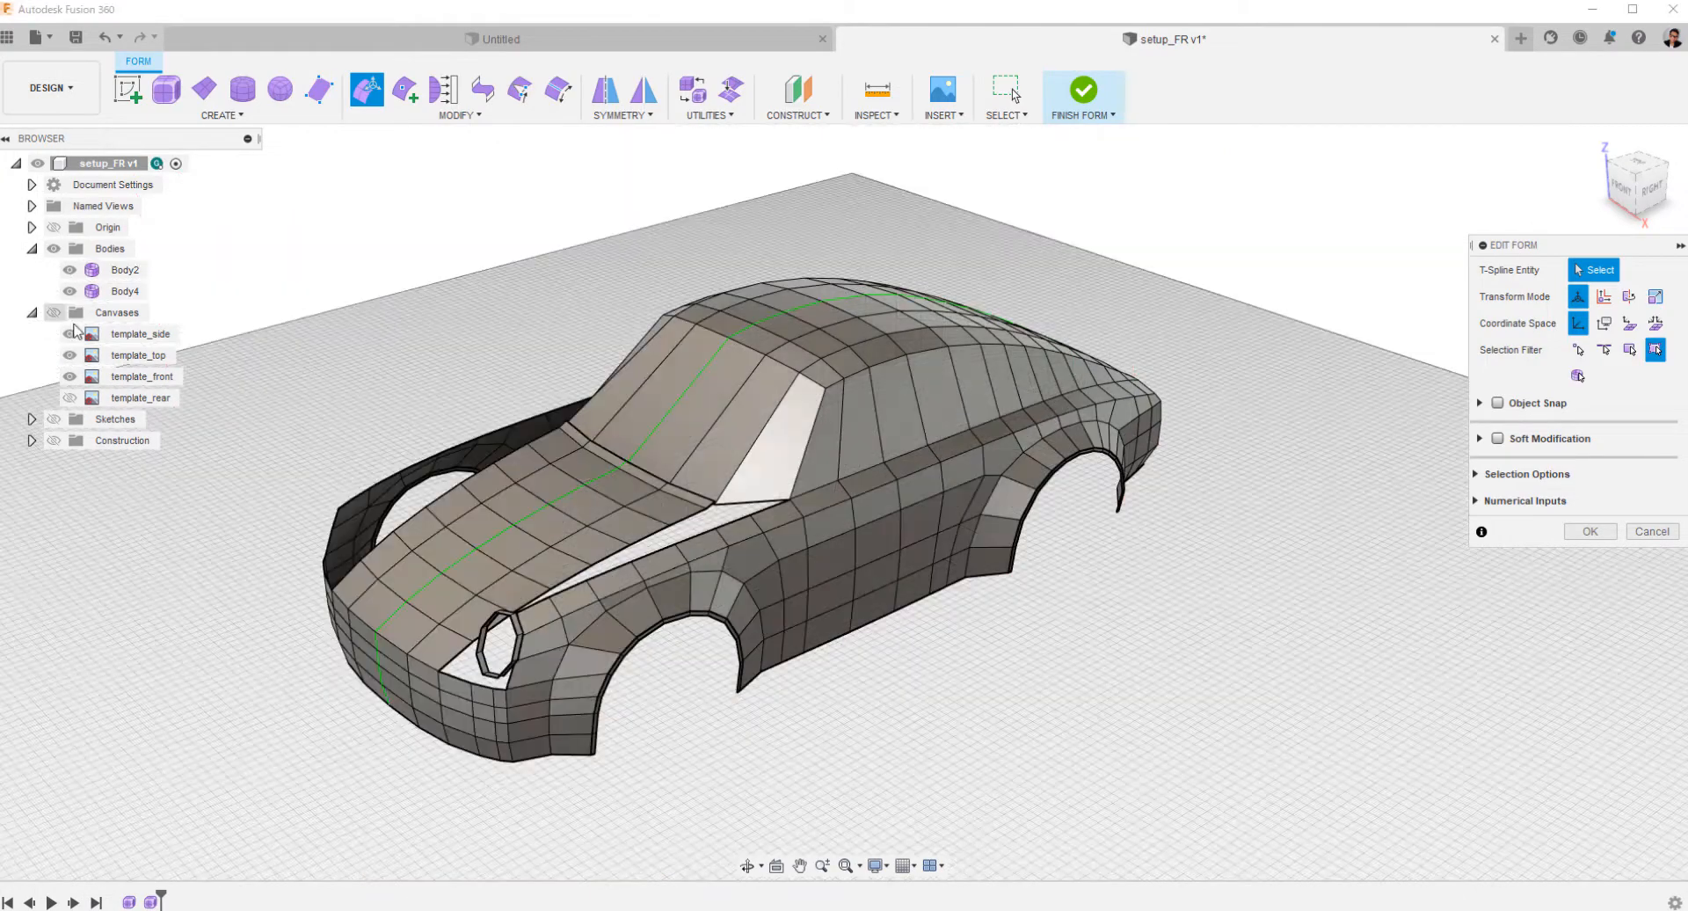
# Weld the fender's top front corner vertex to the nearest headlight ring vertex in vertex-to-vertex mode.
pyautogui.moveTo(795, 675); pyautogui.dragTo(1014, 570, button='middle')
pyautogui.scroll(5, 983, 595)
pyautogui.scroll(3, 1014, 570)
pyautogui.keyDown('shift'); pyautogui.moveTo(915, 622); pyautogui.dragTo(616, 385, button='middle'); pyautogui.keyUp('shift')
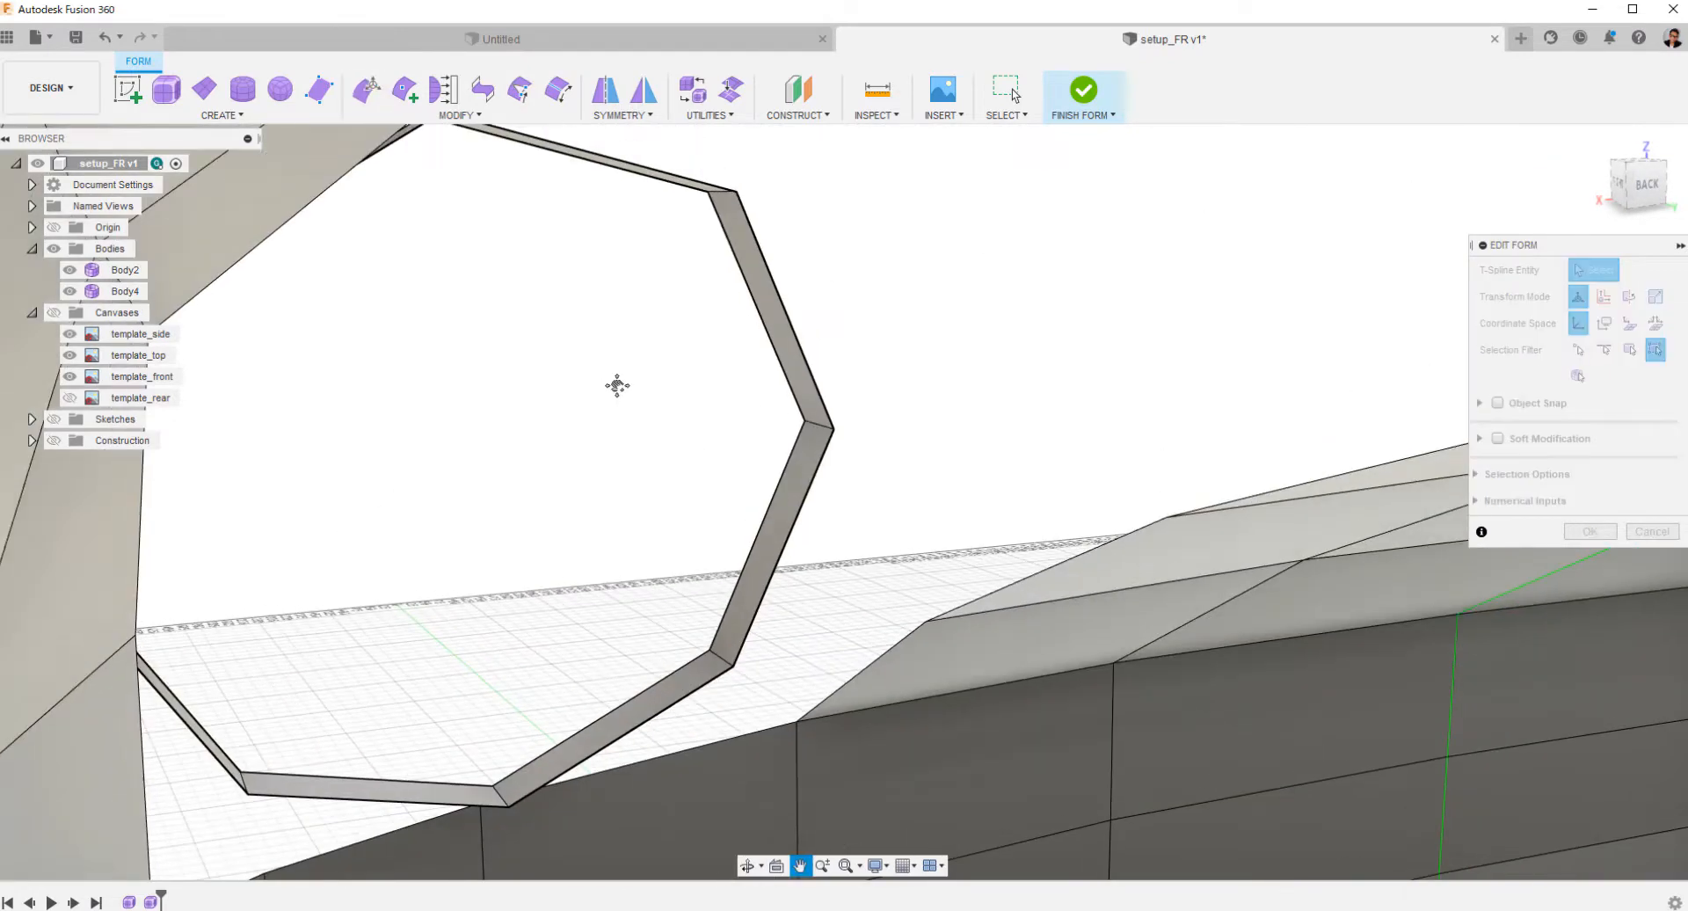
pyautogui.scroll(-5, 717, 488)
pyautogui.keyDown('shift'); pyautogui.moveTo(580, 180); pyautogui.dragTo(629, 234, button='middle'); pyautogui.keyUp('shift')
pyautogui.click(521, 90)
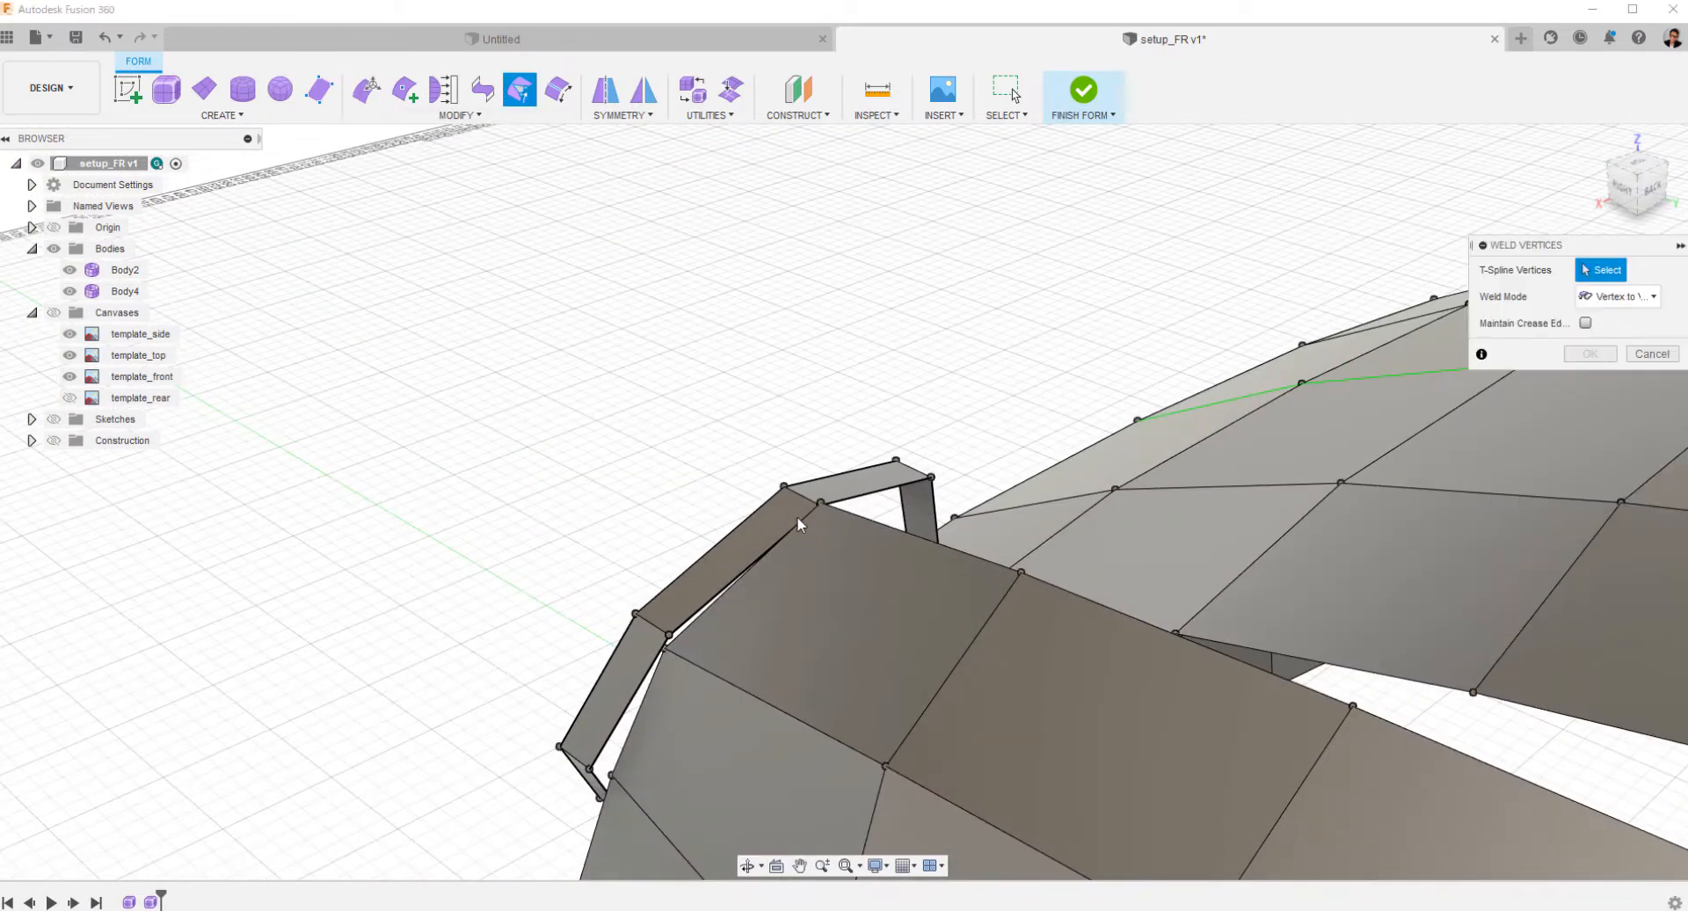
pyautogui.scroll(10, 796, 515)
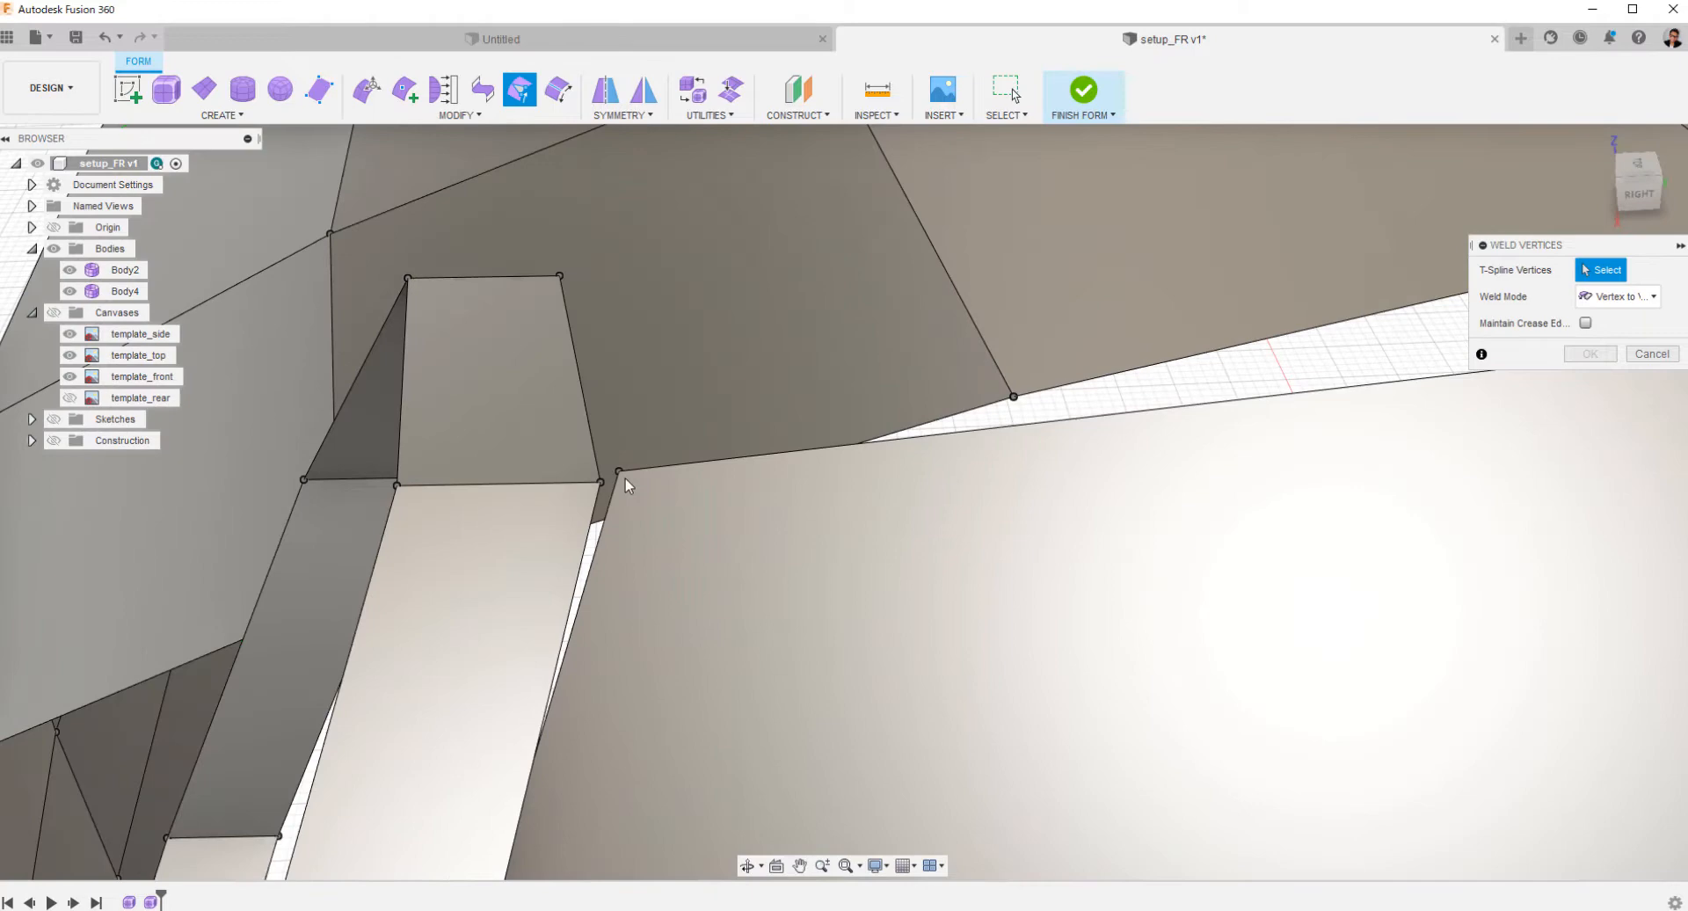
pyautogui.click(621, 473)
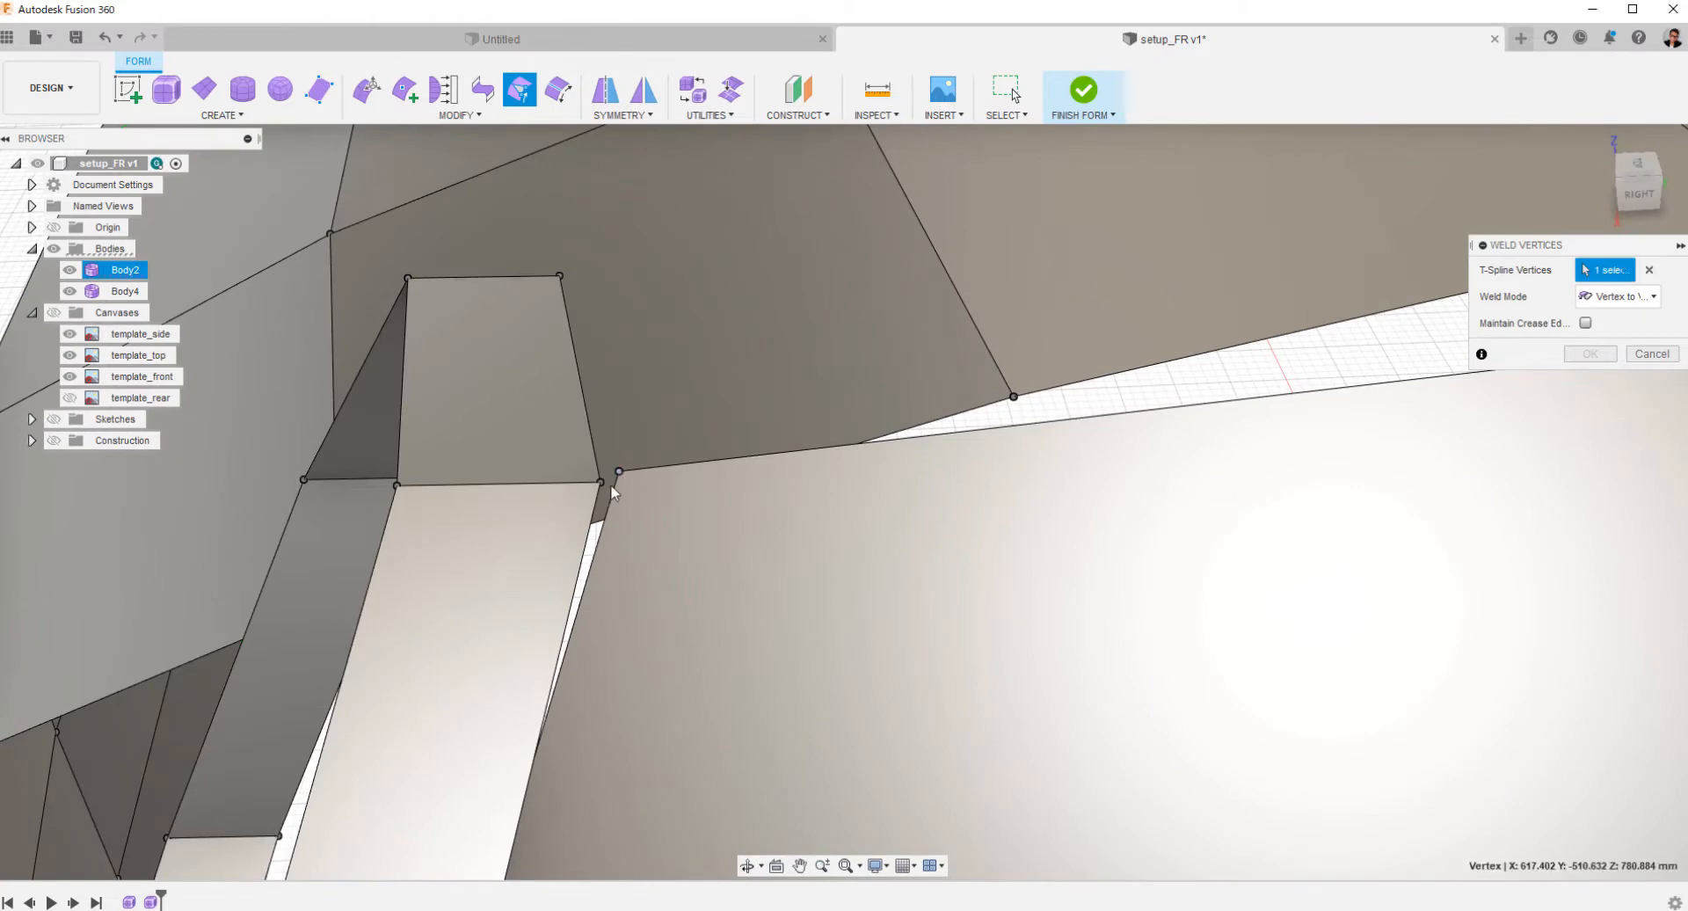
pyautogui.click(602, 483)
# Weld the next fender edge vertex down to the adjacent vertex on the headlight ring's rear edge.
pyautogui.keyDown('shift'); pyautogui.moveTo(692, 656); pyautogui.dragTo(743, 573, button='middle'); pyautogui.keyUp('shift')
pyautogui.moveTo(743, 573); pyautogui.dragTo(789, 617, button='middle')
pyautogui.scroll(-8, 826, 580)
pyautogui.scroll(8, 834, 513)
pyautogui.click(794, 557)
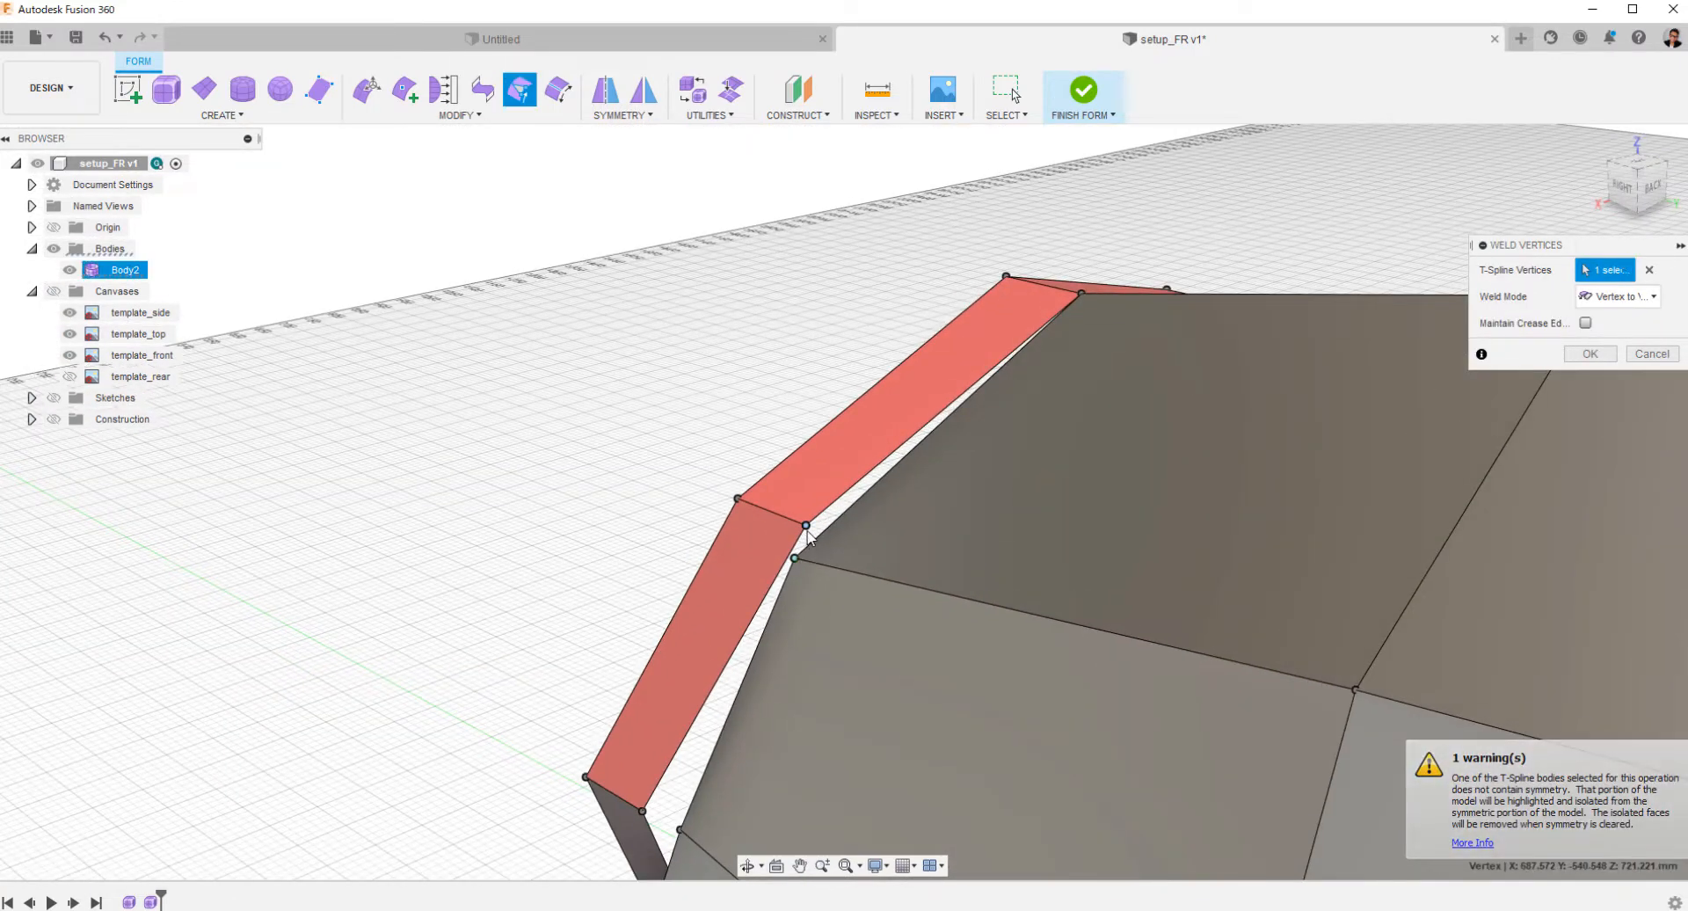
pyautogui.click(806, 525)
# Weld the third fender edge vertex to the headlight ring and finish welding.
pyautogui.moveTo(794, 675); pyautogui.dragTo(1055, 541, button='middle')
pyautogui.click(726, 677)
pyautogui.scroll(-5, 849, 652)
pyautogui.click(1666, 181)
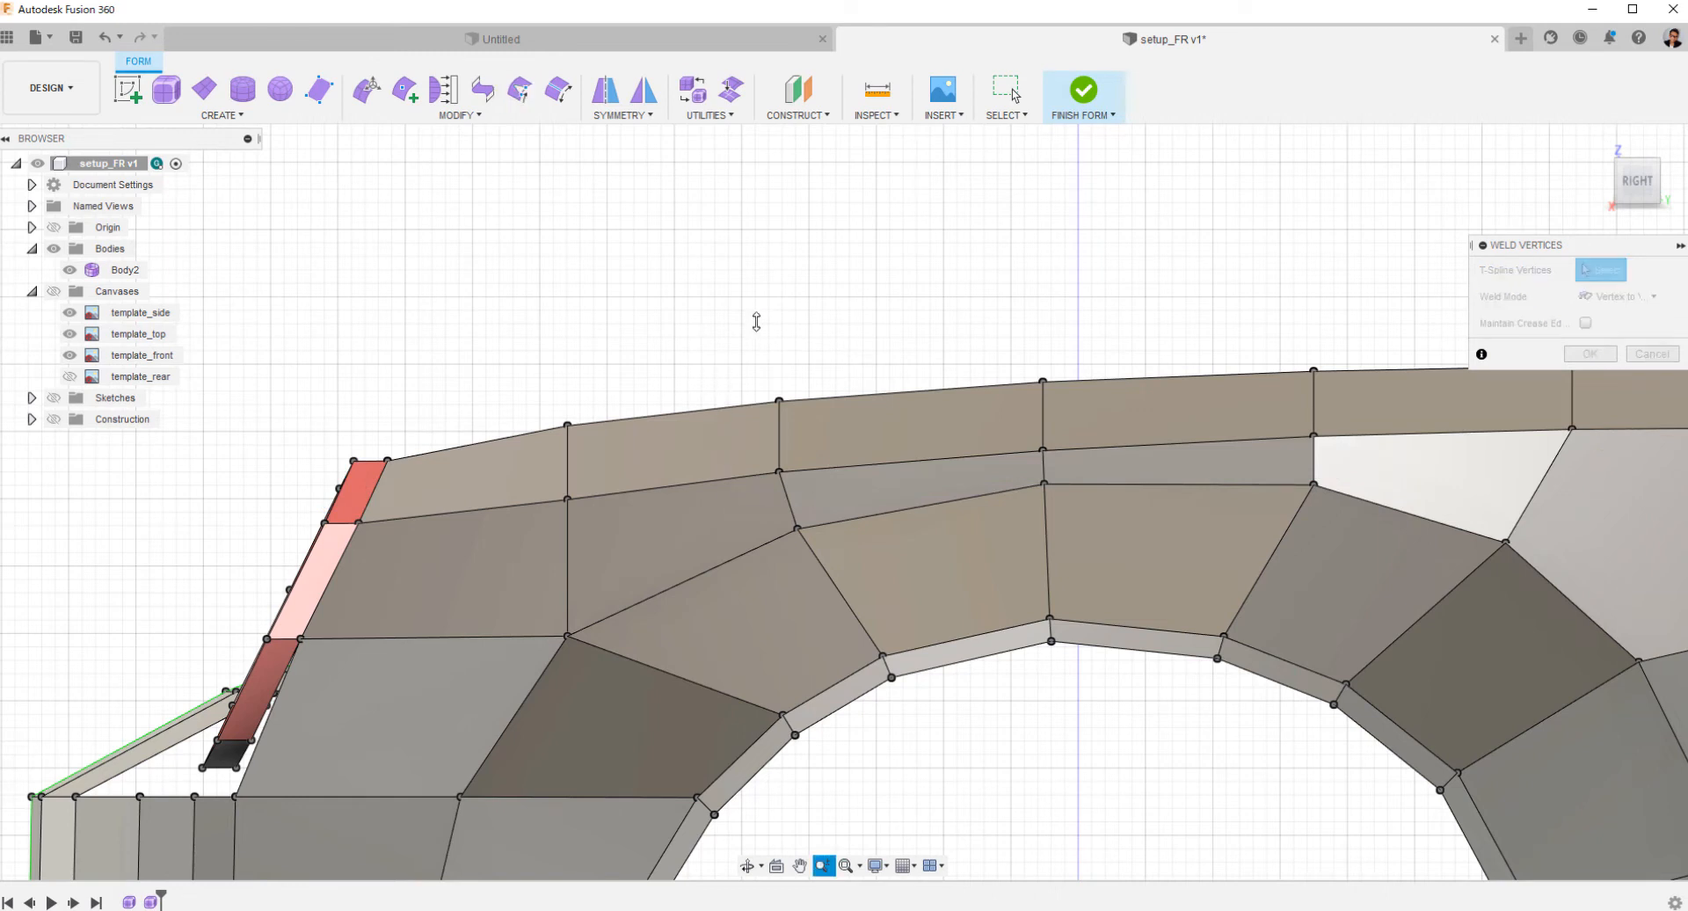
pyautogui.scroll(-3, 714, 397)
pyautogui.click(1596, 357)
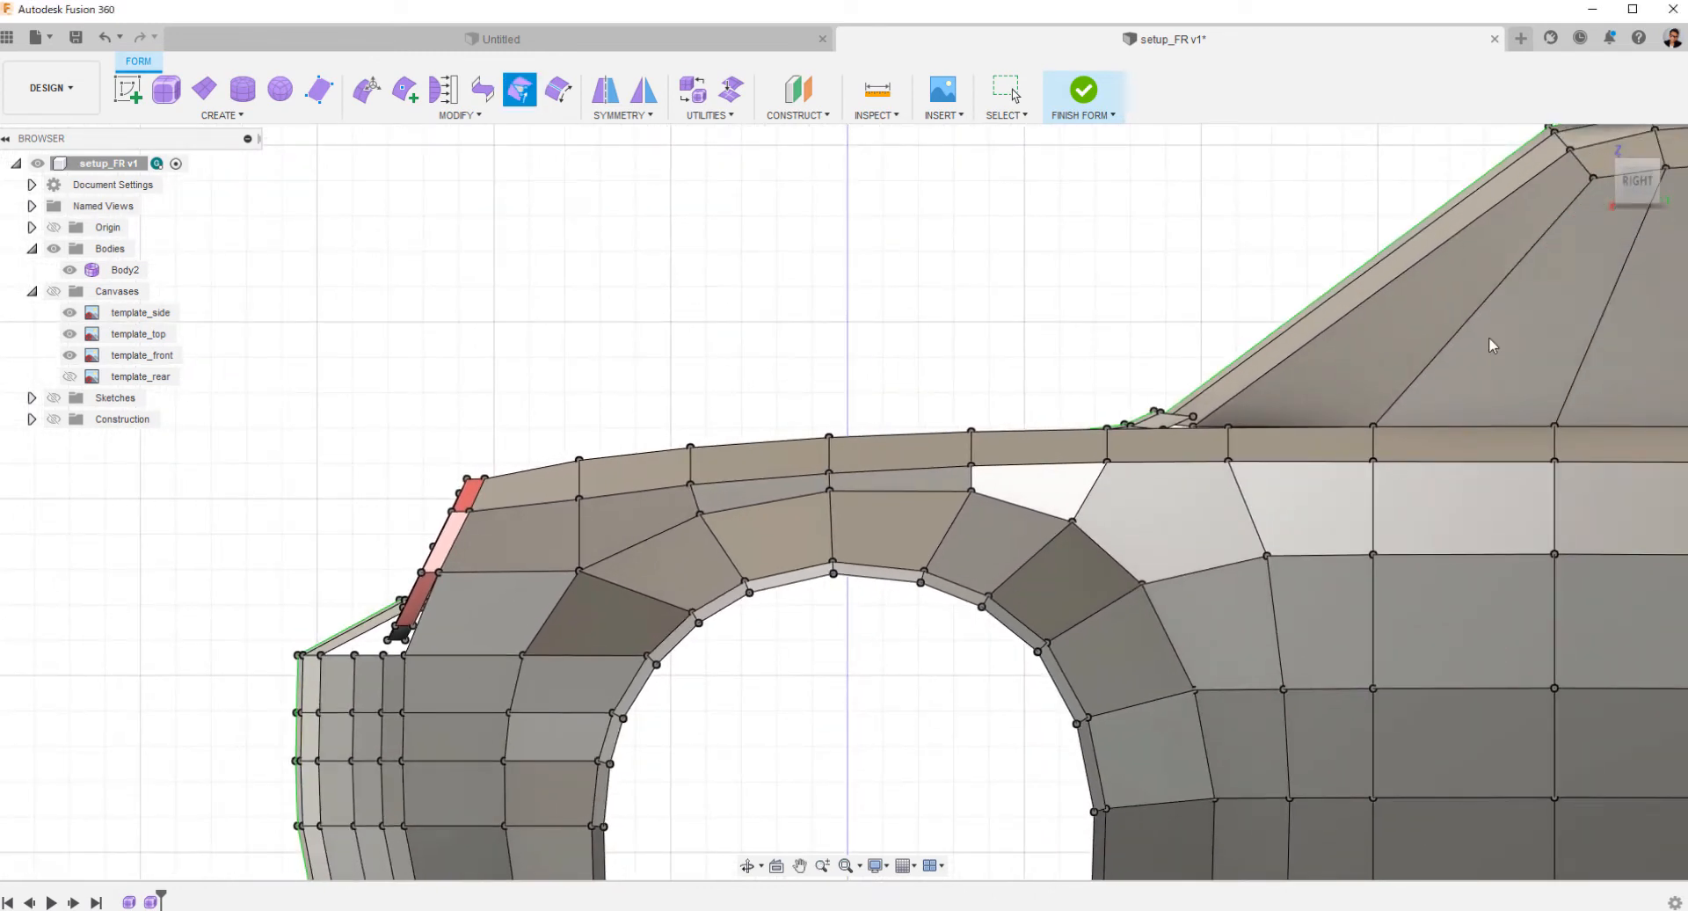
# Scale the five edges along the upper front fender vertically by 0.80, using their rear end vertex as the pivot.
pyautogui.scroll(1, 659, 484)
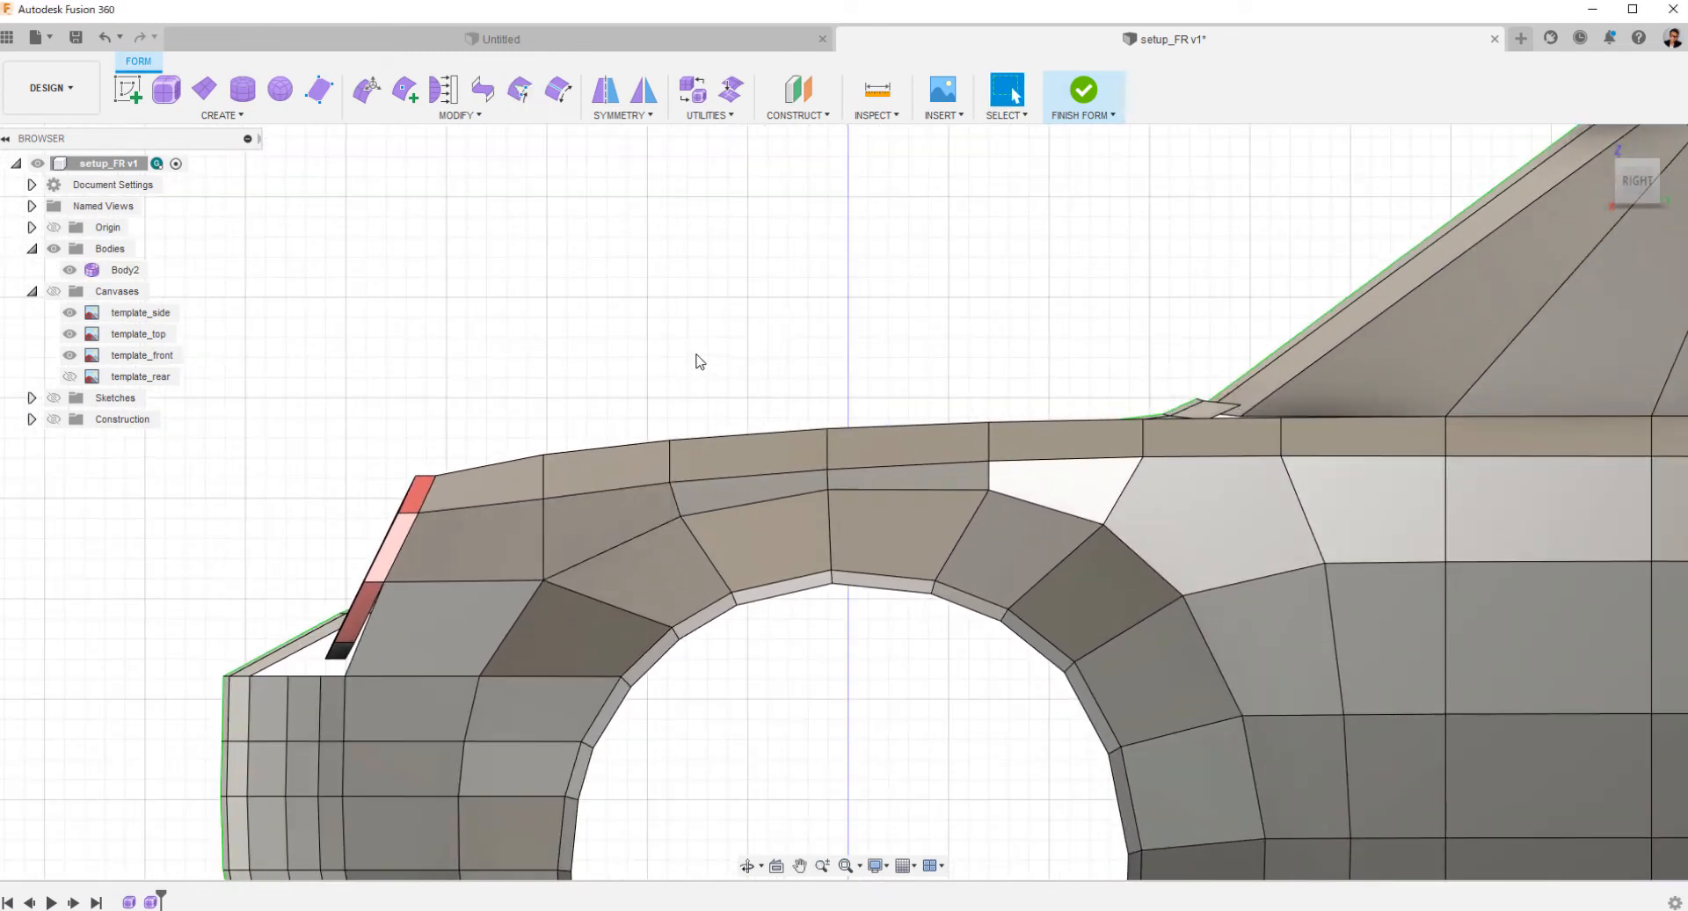
pyautogui.click(615, 489)
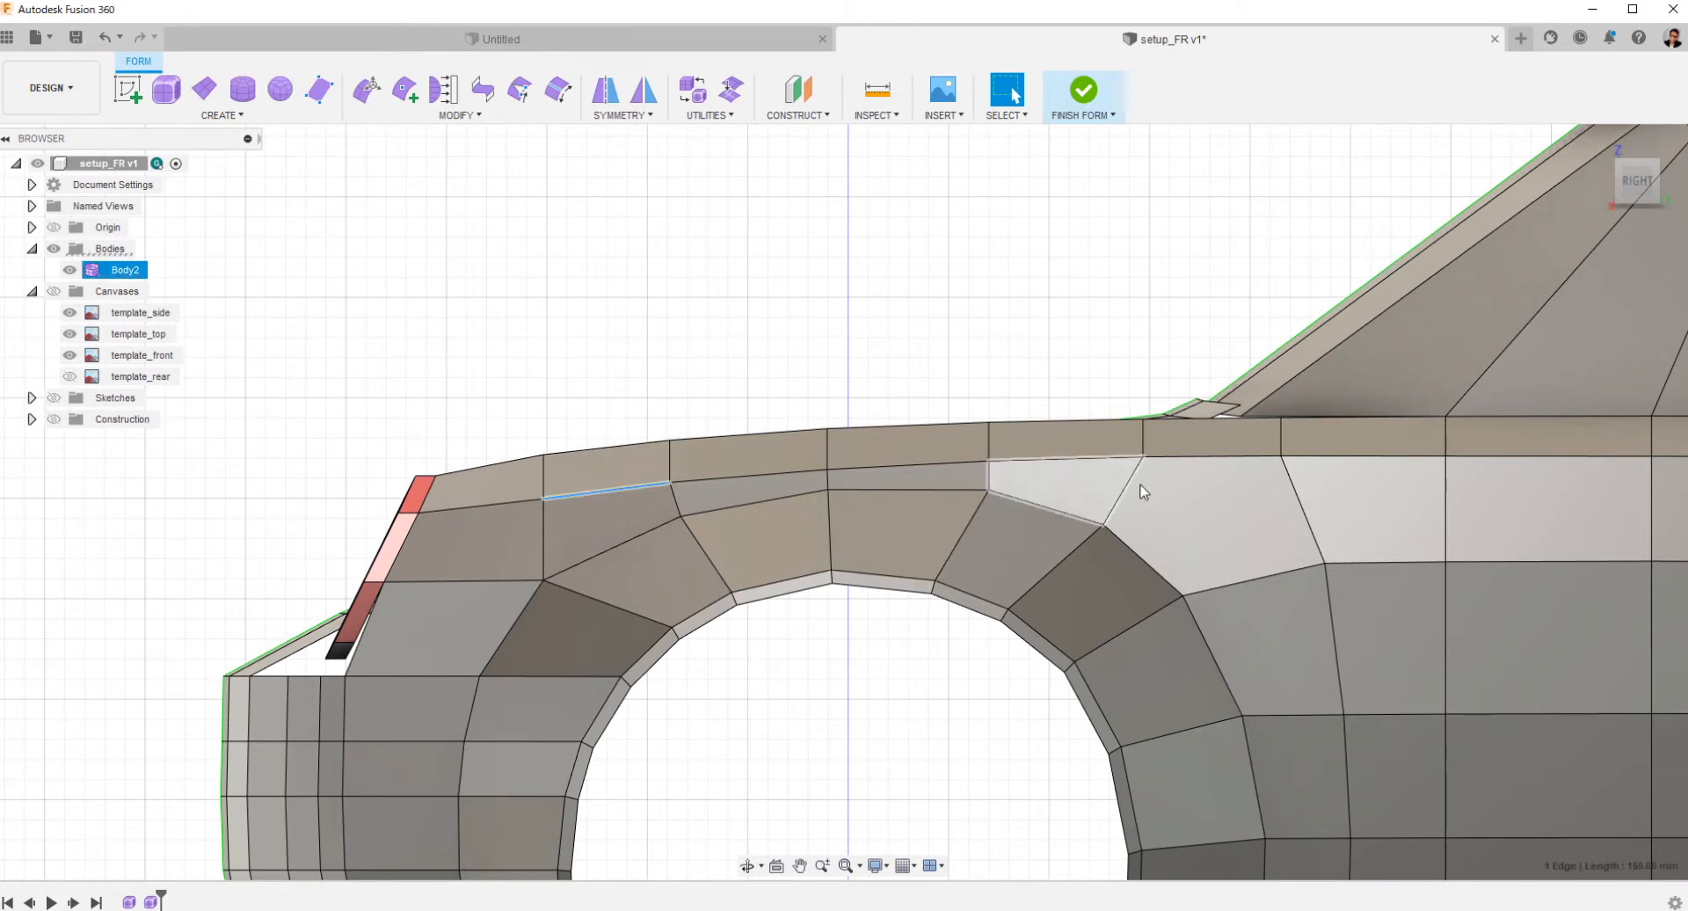
pyautogui.keyDown('shift'); pyautogui.click(1215, 459); pyautogui.keyUp('shift')
pyautogui.rightClick(1215, 464)
pyautogui.click(1269, 430)
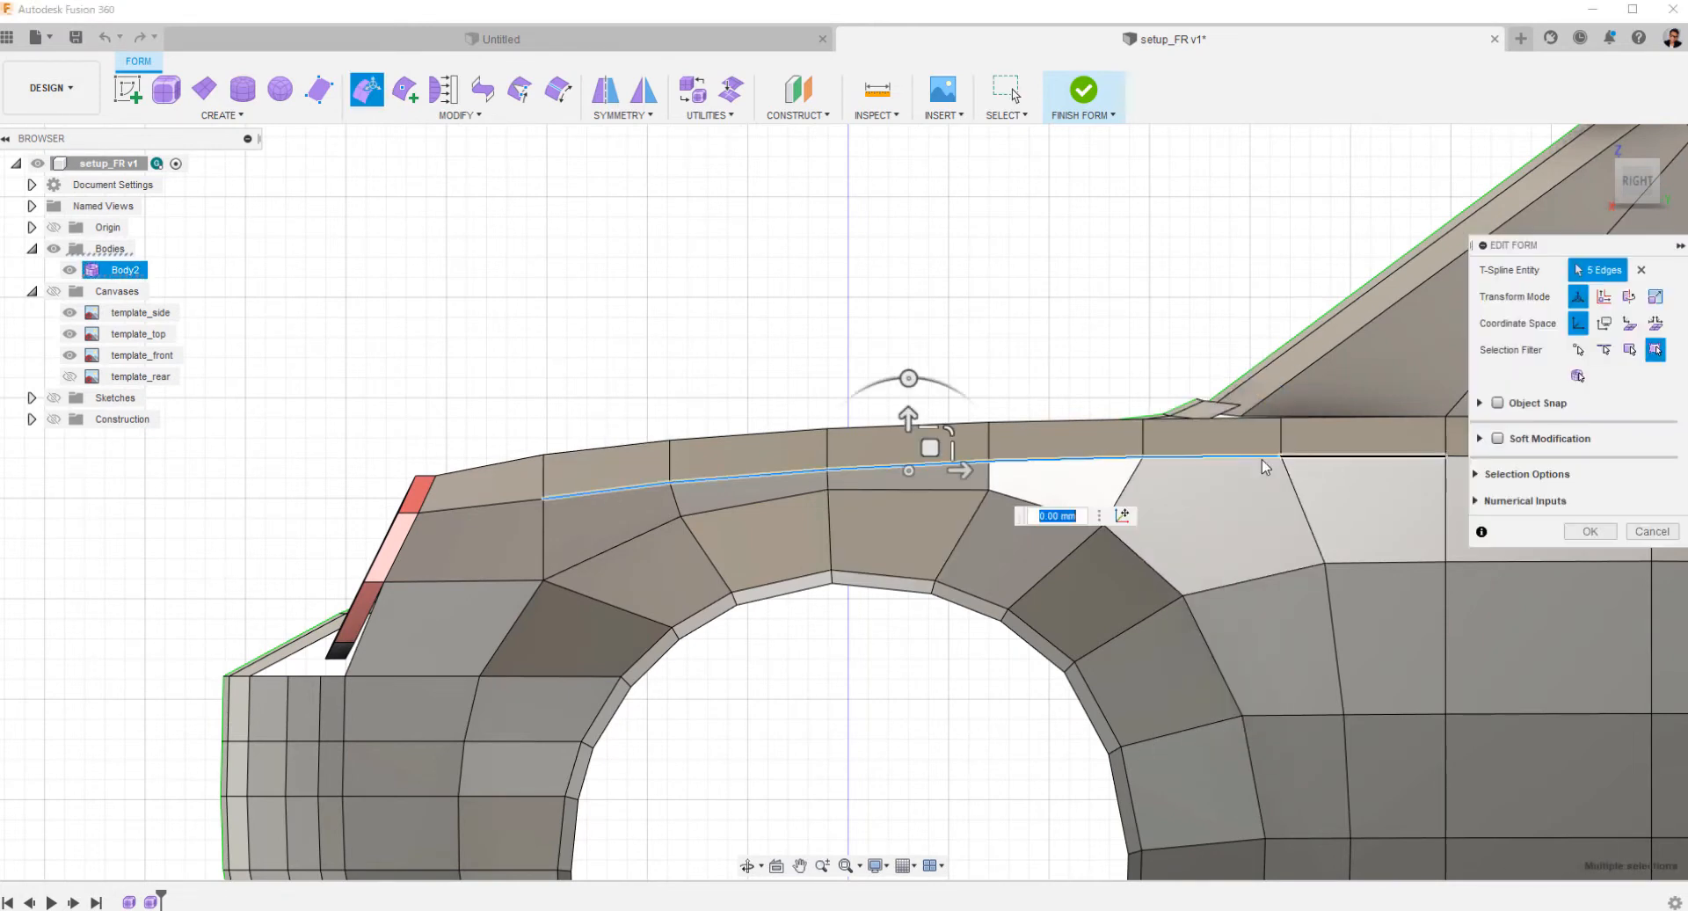
pyautogui.click(1123, 515)
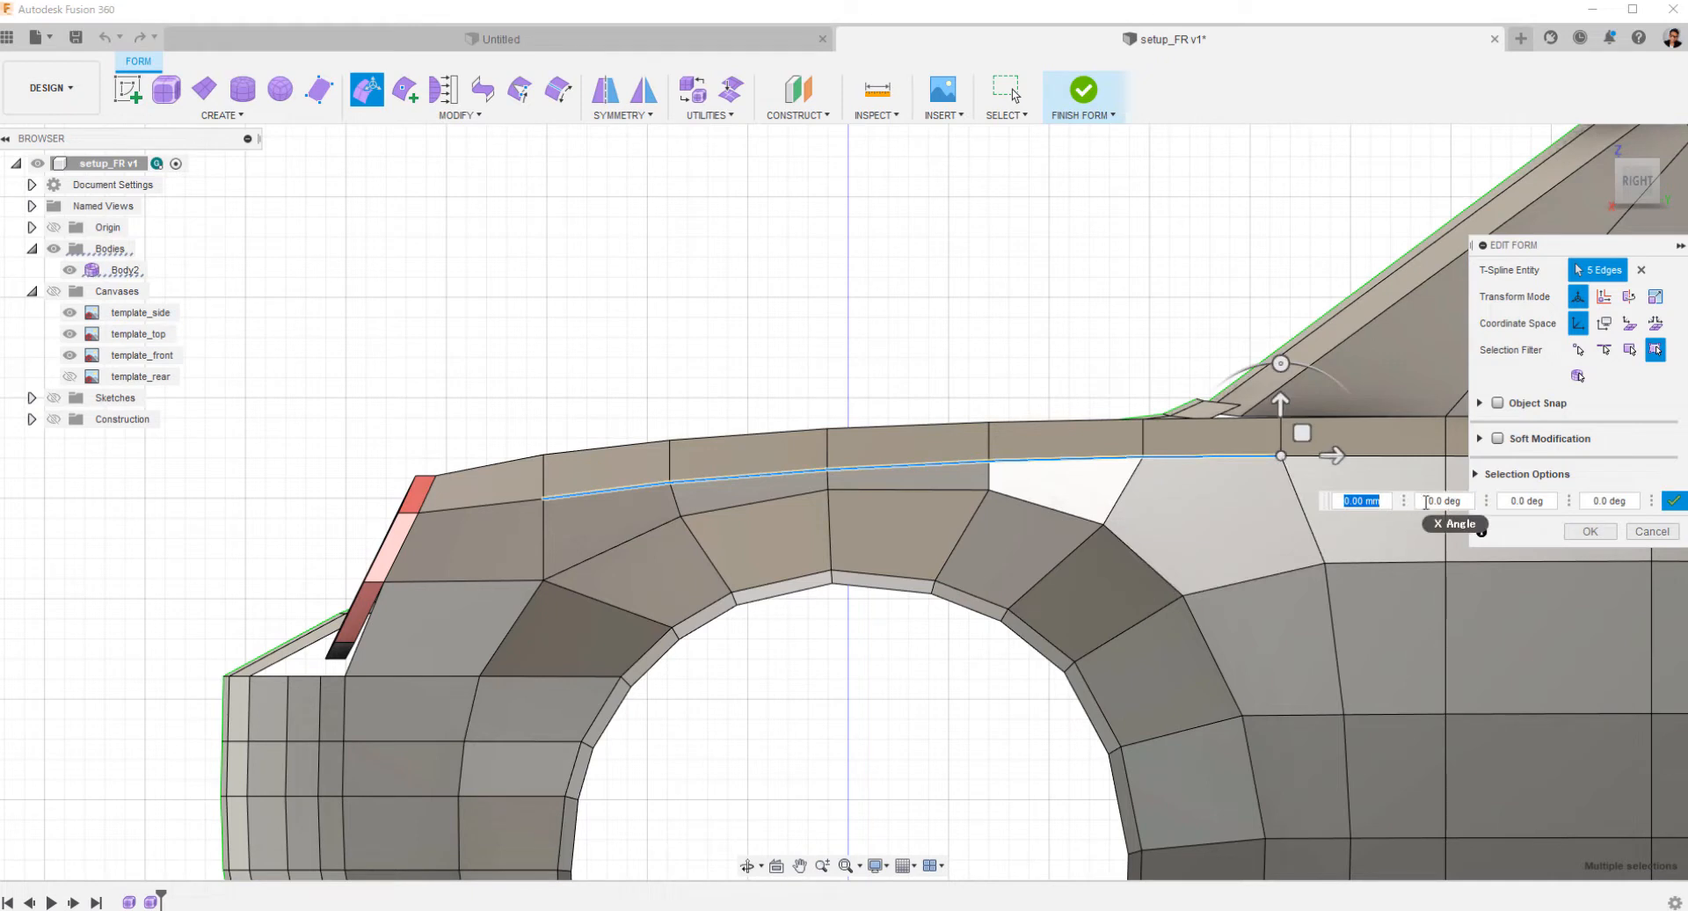
pyautogui.moveTo(1305, 409); pyautogui.dragTo(1307, 415)
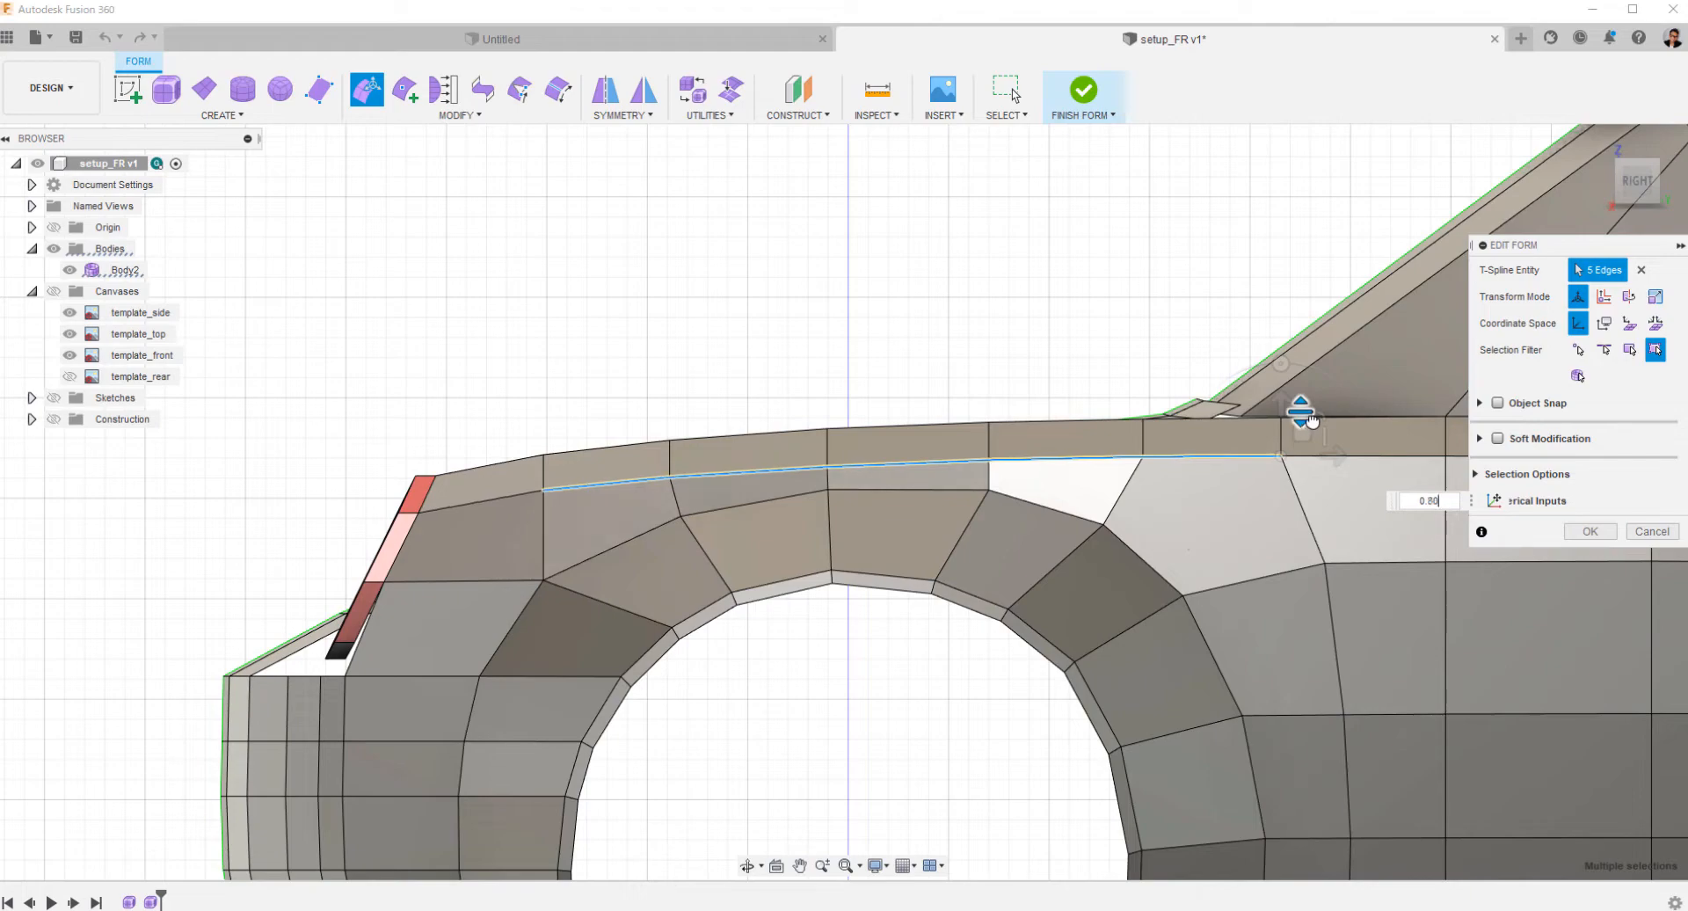
# Shift the vertical edge column of the front bumper beneath the headlight's outer side slightly outward in the front view.
pyautogui.click(862, 326)
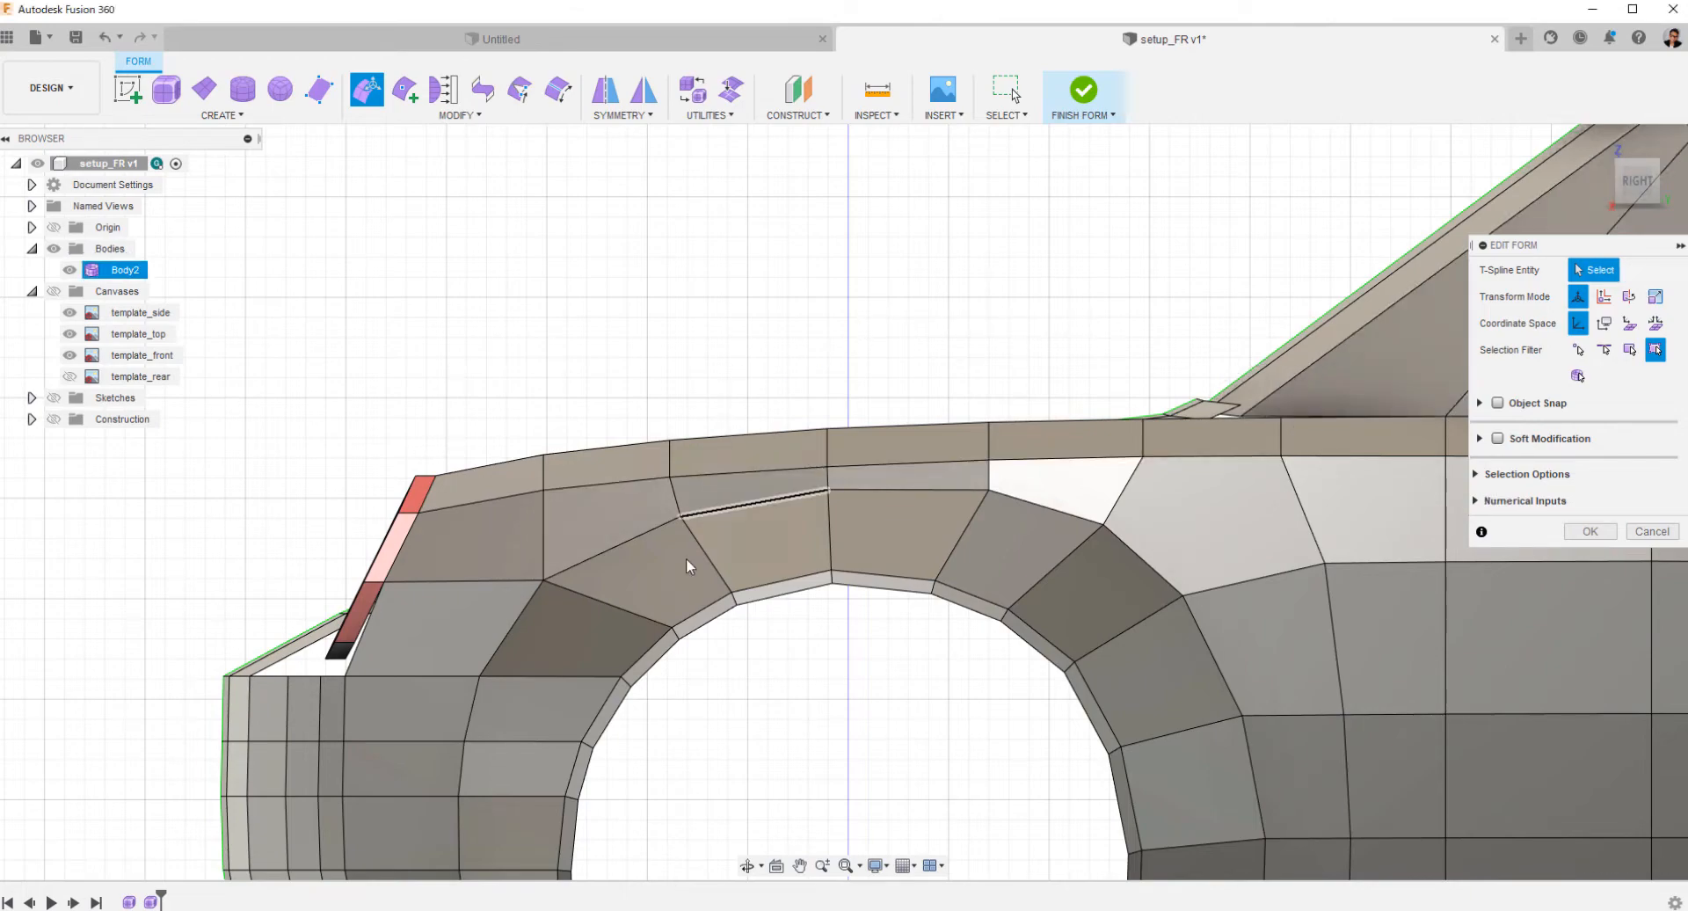
pyautogui.keyDown('shift'); pyautogui.moveTo(686, 557); pyautogui.dragTo(1262, 373, button='middle'); pyautogui.keyUp('shift')
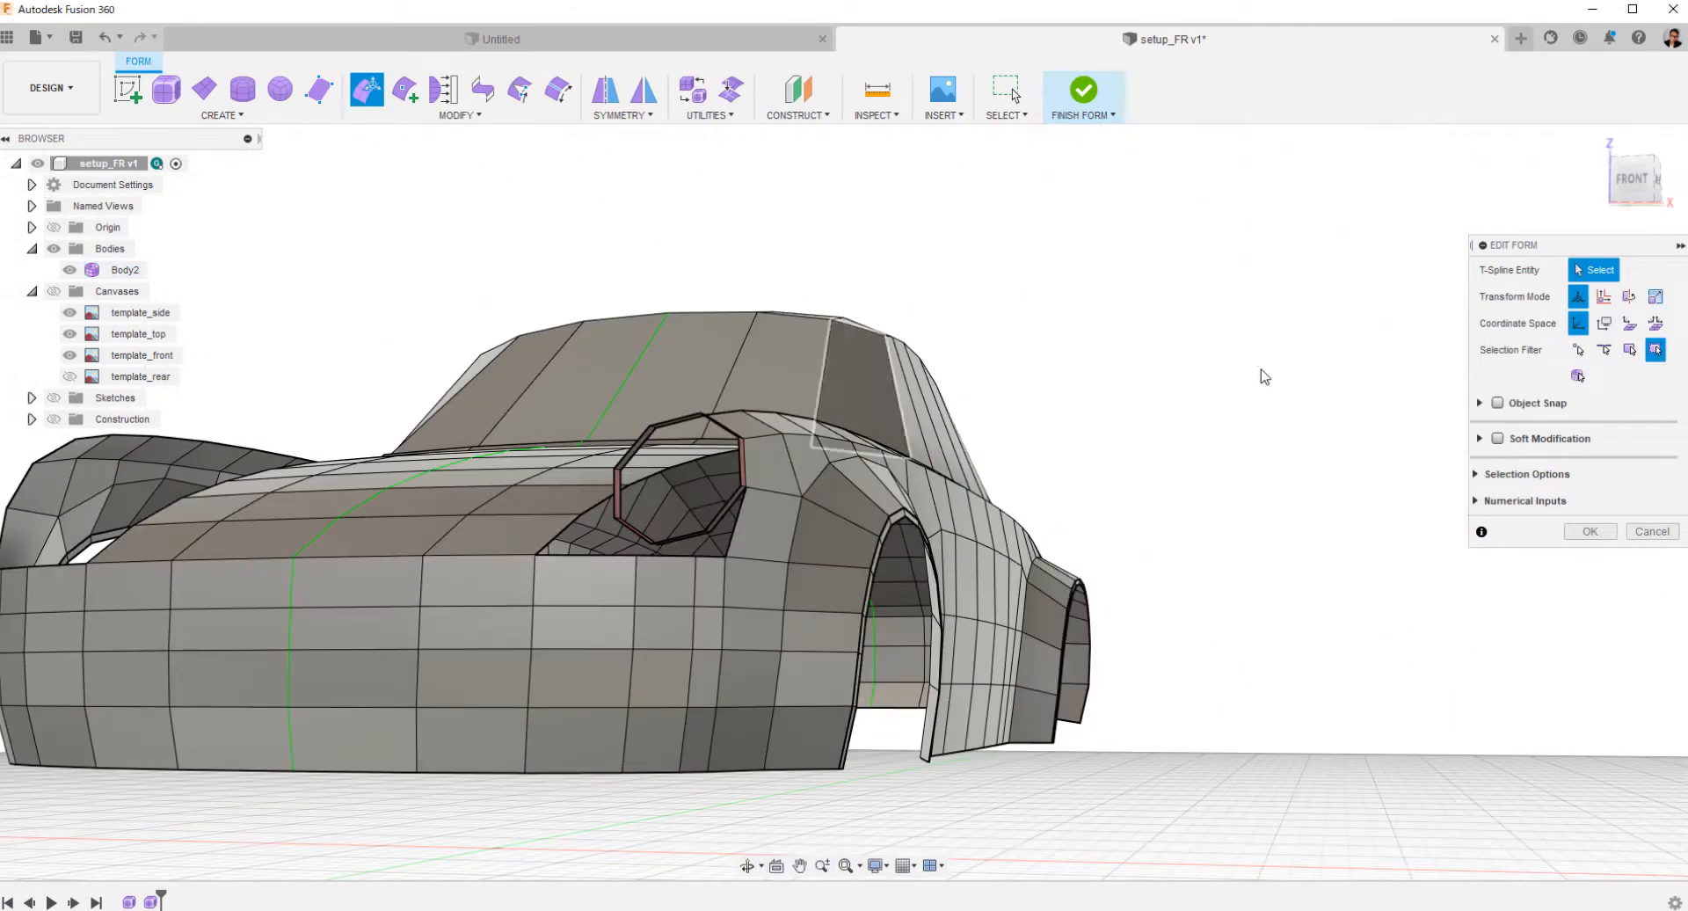
pyautogui.click(1622, 191)
pyautogui.keyDown('ctrl'); pyautogui.keyDown('shift'); pyautogui.moveTo(1270, 471); pyautogui.dragTo(1226, 479, button='middle'); pyautogui.keyUp('shift'); pyautogui.keyUp('ctrl')
pyautogui.click(869, 524)
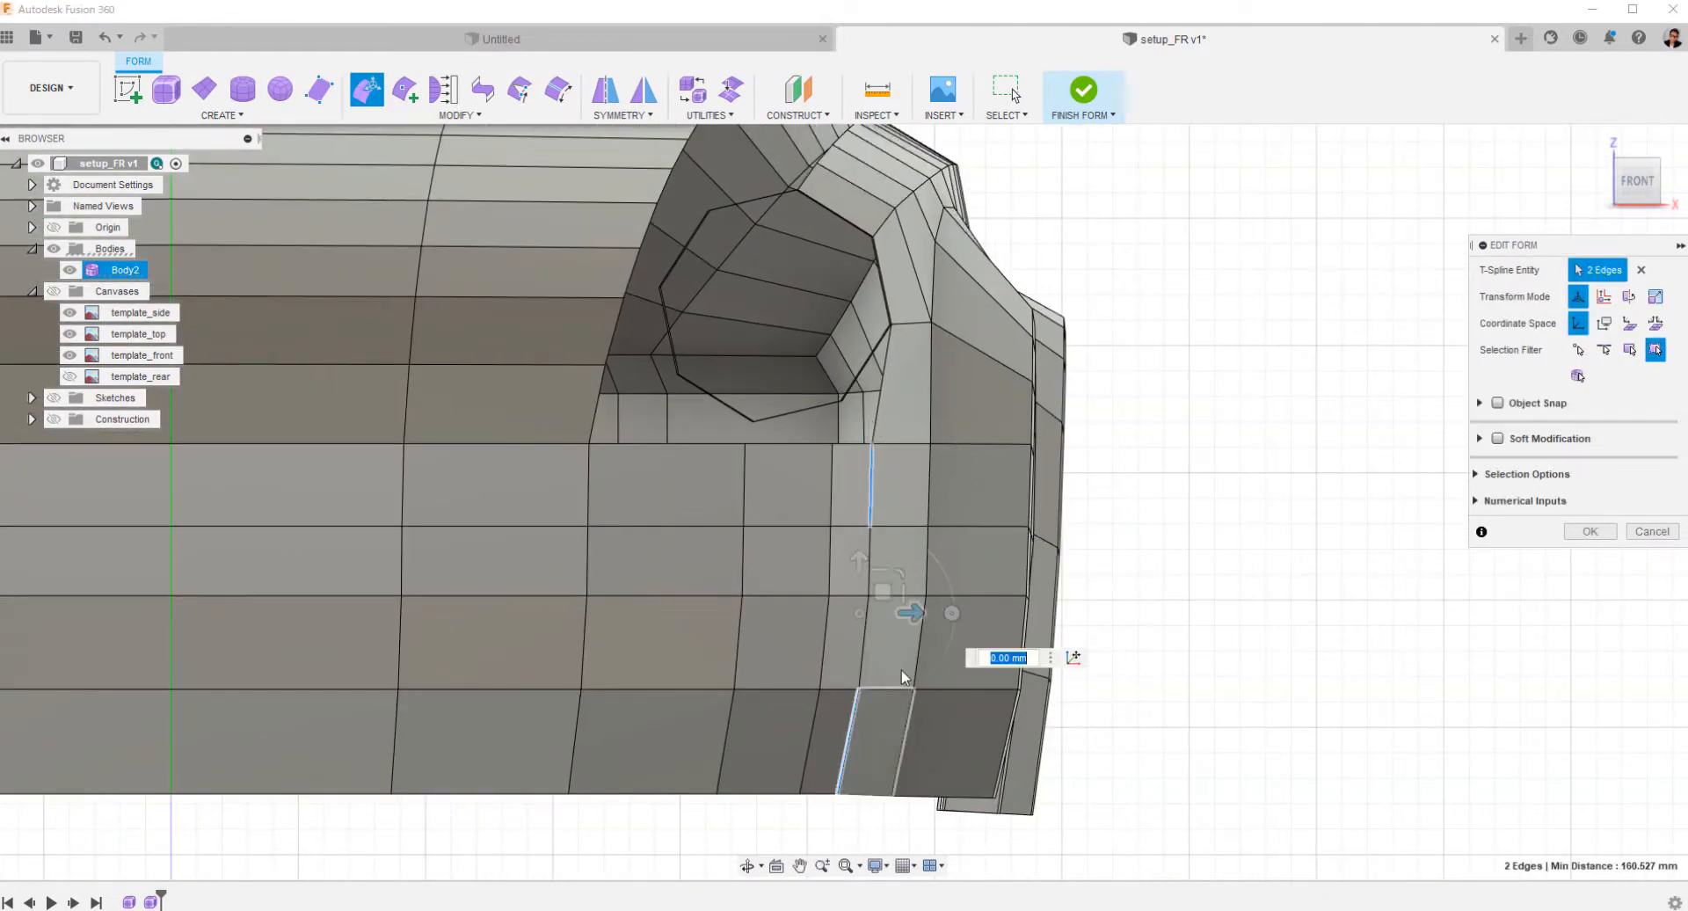
pyautogui.doubleClick(856, 705)
pyautogui.moveTo(905, 607); pyautogui.dragTo(924, 617)
pyautogui.click(1222, 525)
# Extrude the bumper's three top edges below the headlight about 59 mm upward and shift them about 25 mm rearward, with the canvases shown.
pyautogui.keyDown('shift'); pyautogui.moveTo(1104, 491); pyautogui.dragTo(738, 661, button='middle'); pyautogui.keyUp('shift')
pyautogui.doubleClick(725, 634)
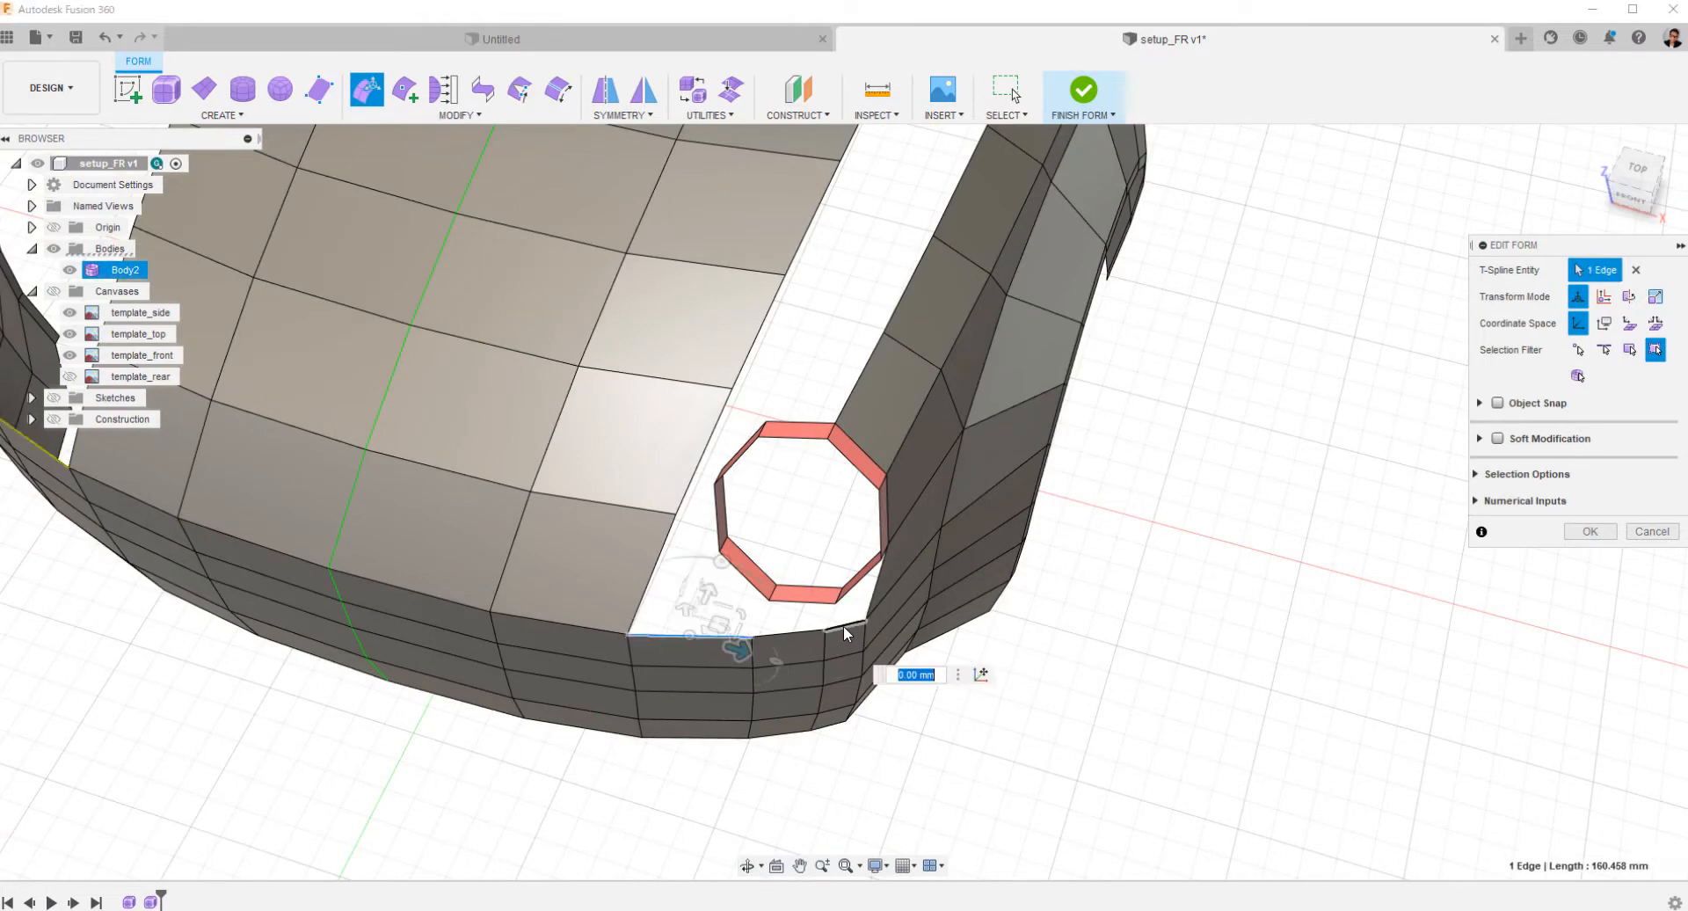
pyautogui.keyDown('shift'); pyautogui.moveTo(1221, 531); pyautogui.dragTo(1150, 468, button='middle'); pyautogui.keyUp('shift')
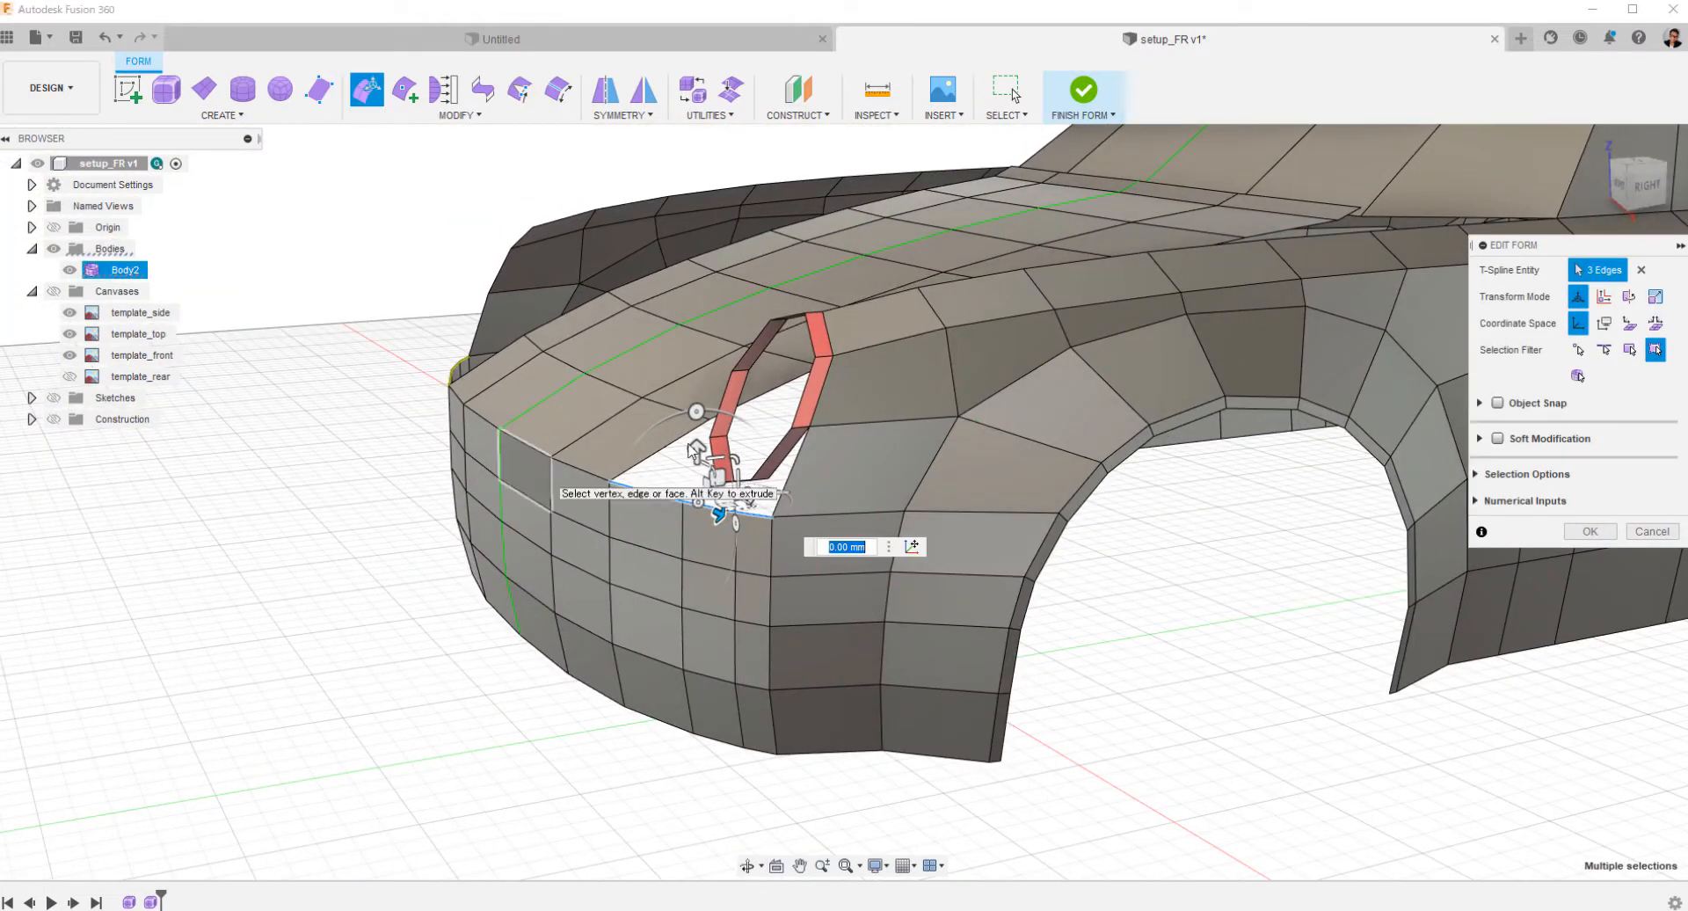
pyautogui.click(1647, 185)
pyautogui.scroll(5, 595, 588)
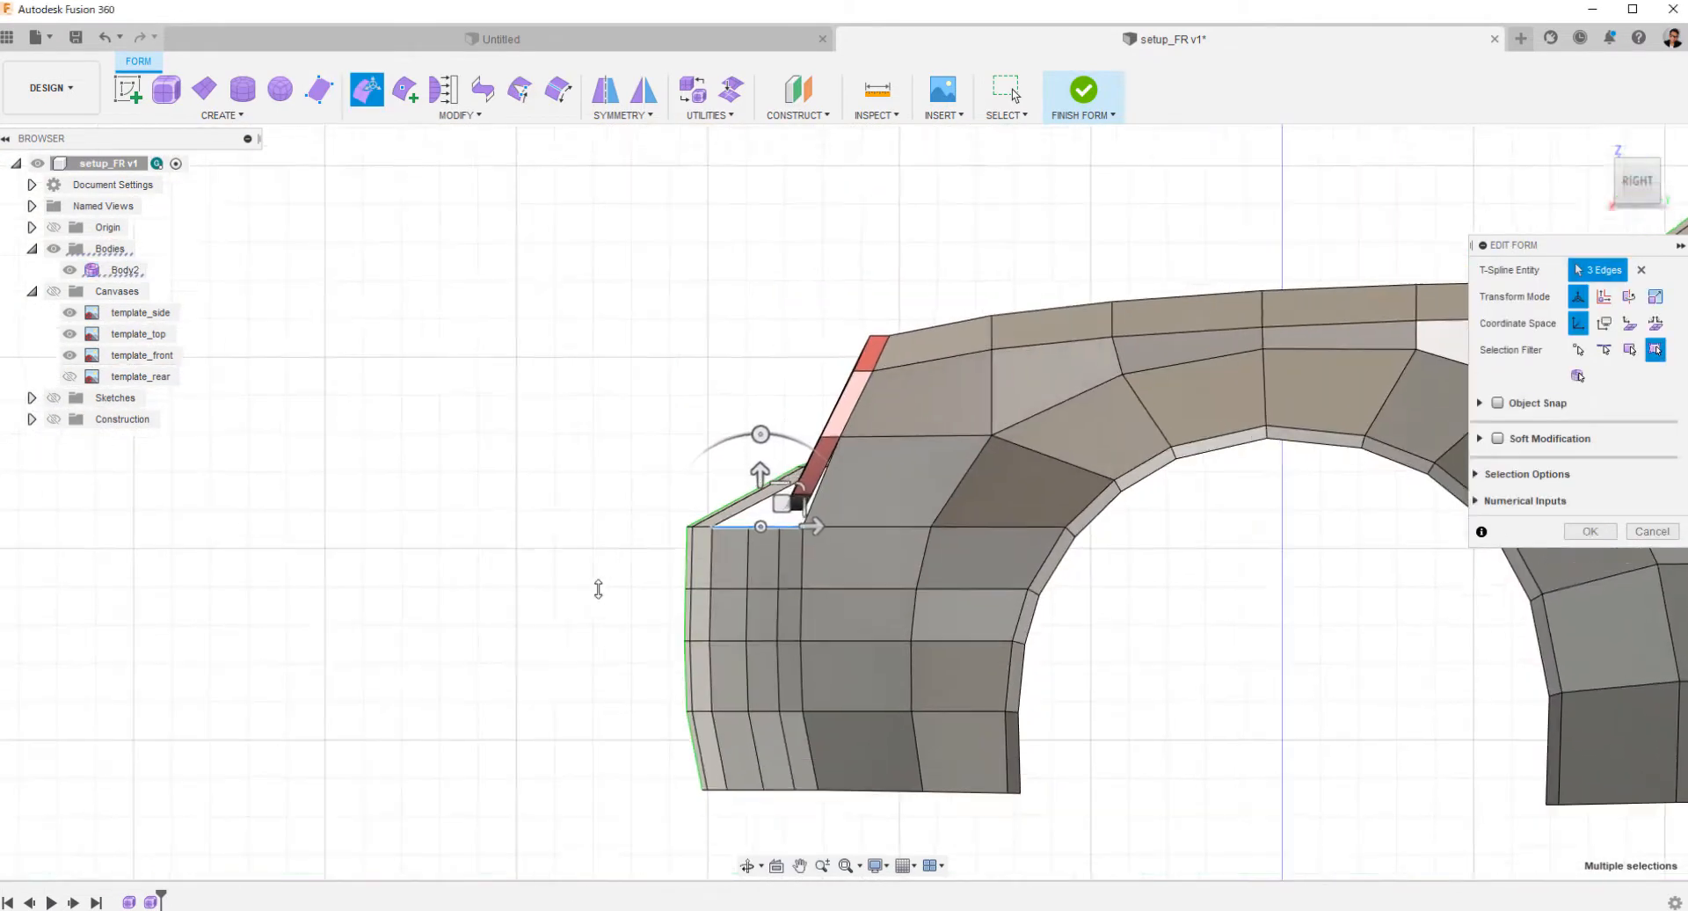
pyautogui.click(54, 293)
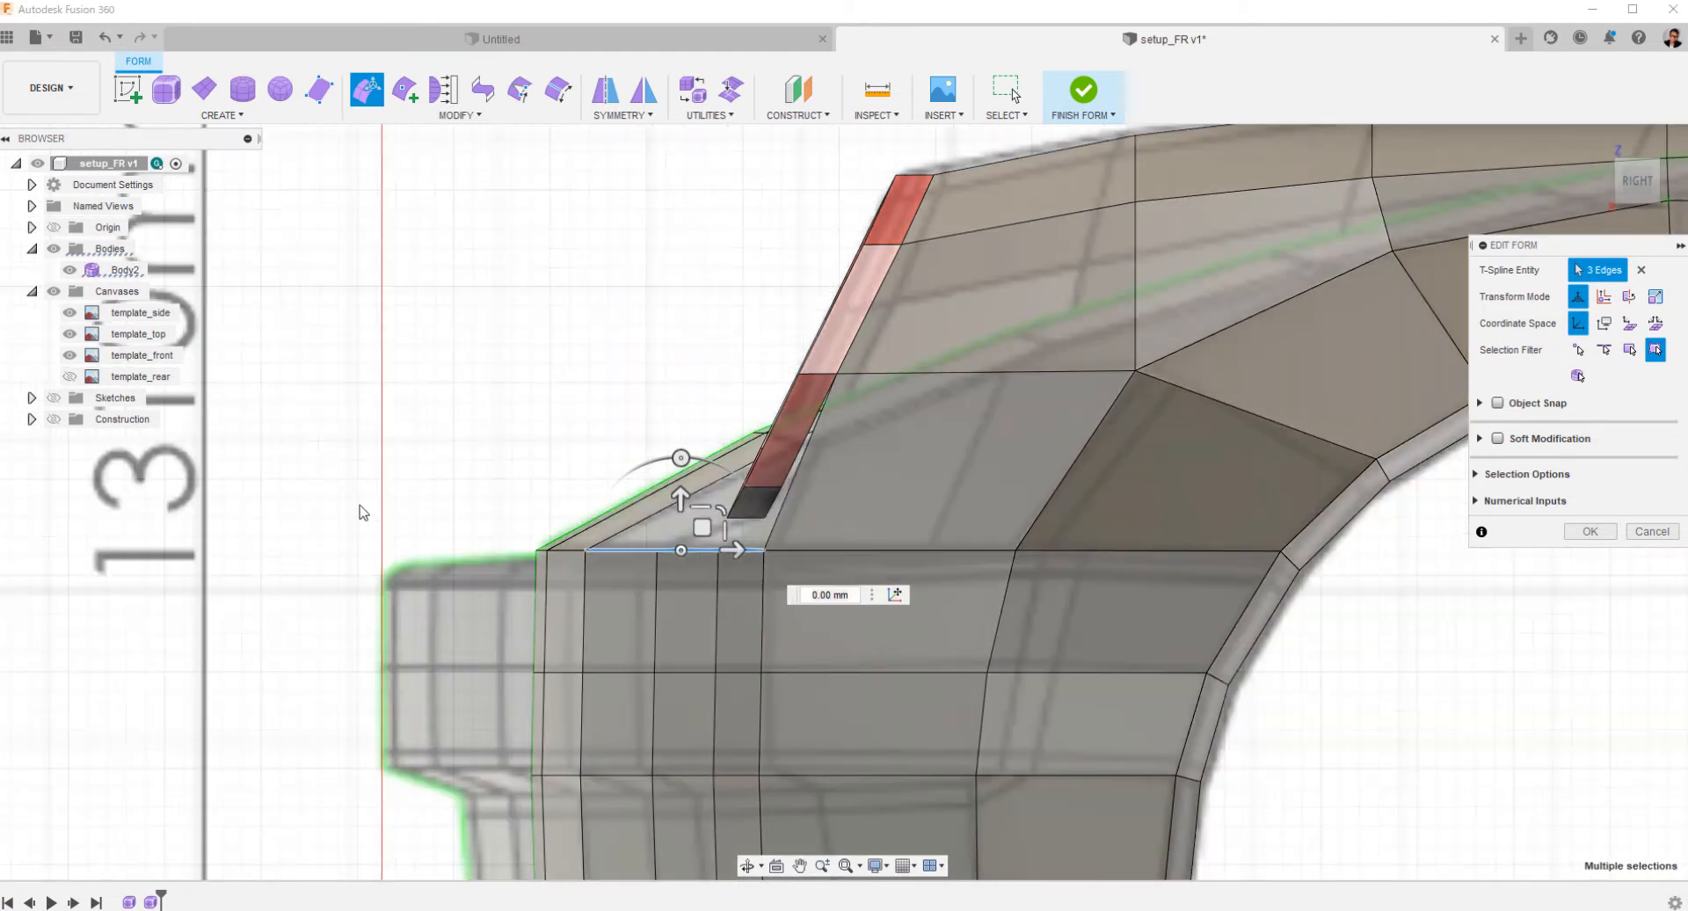
pyautogui.moveTo(683, 501); pyautogui.dragTo(683, 413)
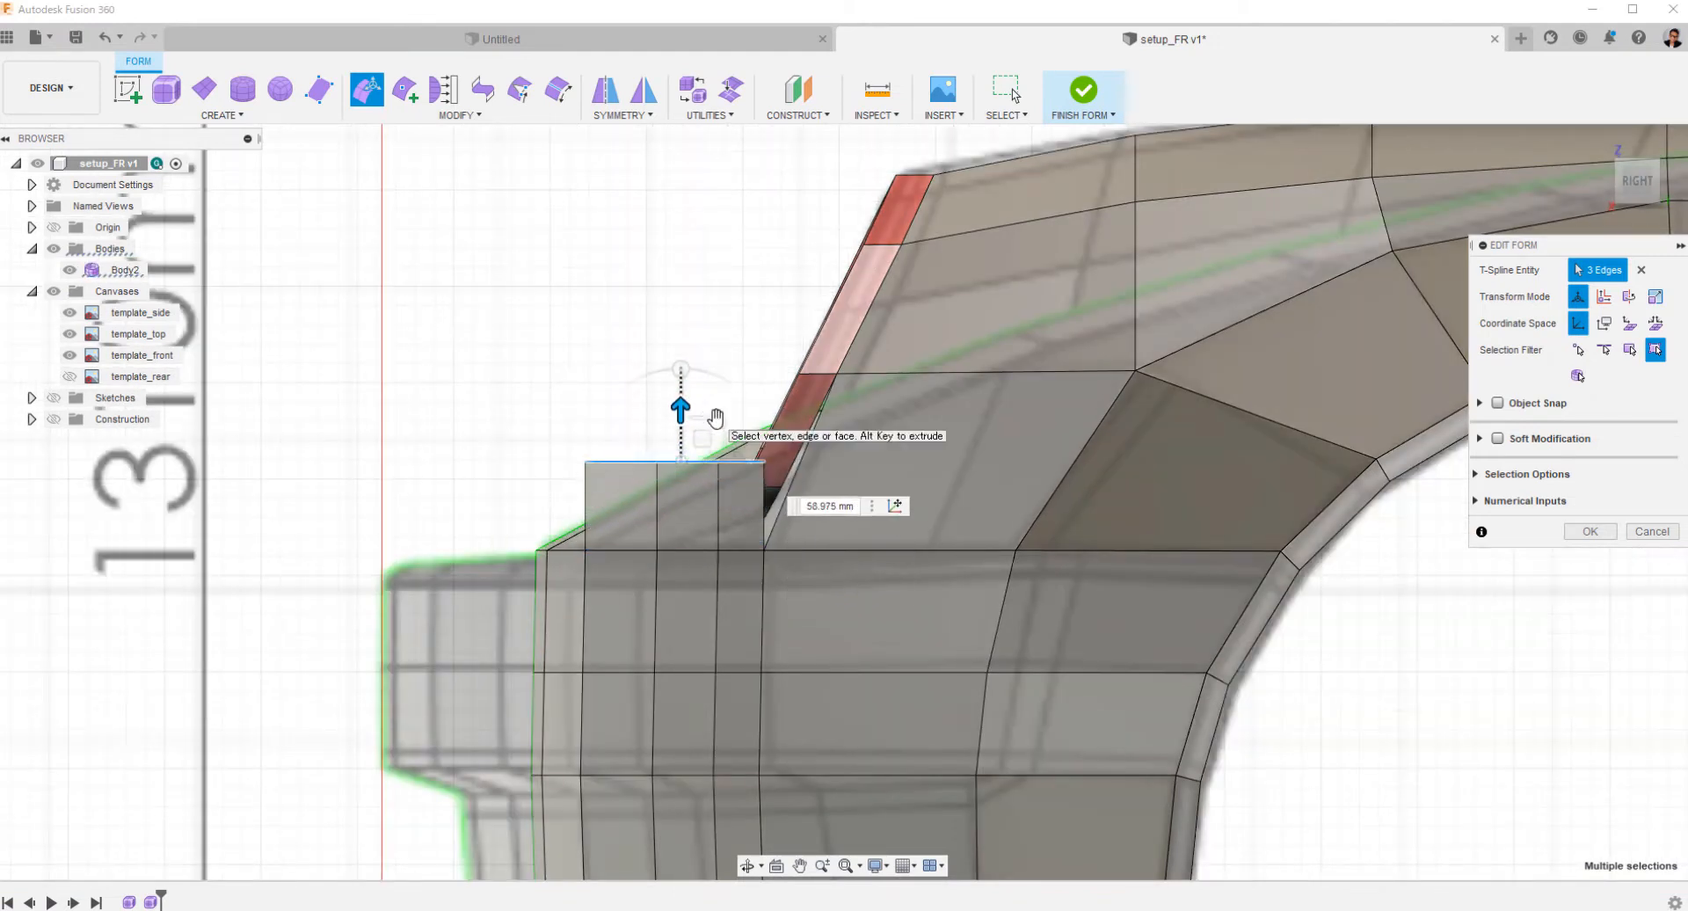
pyautogui.moveTo(753, 470); pyautogui.dragTo(758, 463)
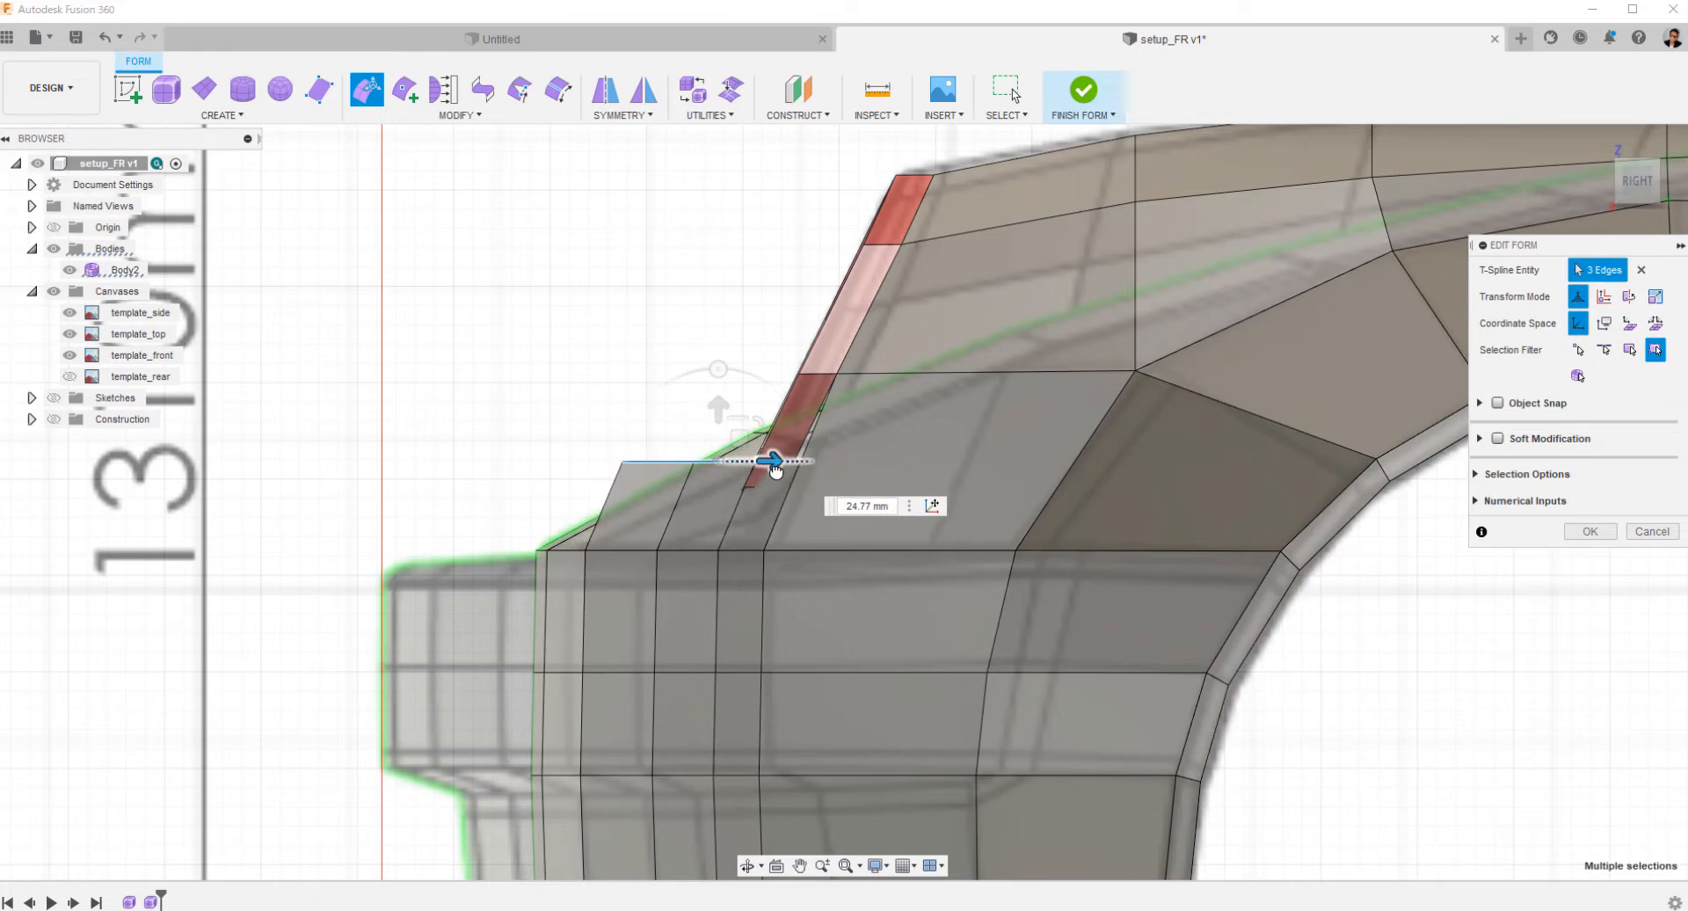
# Move the three extruded bumper edges about 112 mm further rearward behind the headlight ring in the side view.
pyautogui.keyDown('shift'); pyautogui.moveTo(775, 471); pyautogui.dragTo(564, 358, button='middle'); pyautogui.keyUp('shift')
pyautogui.click(1638, 187)
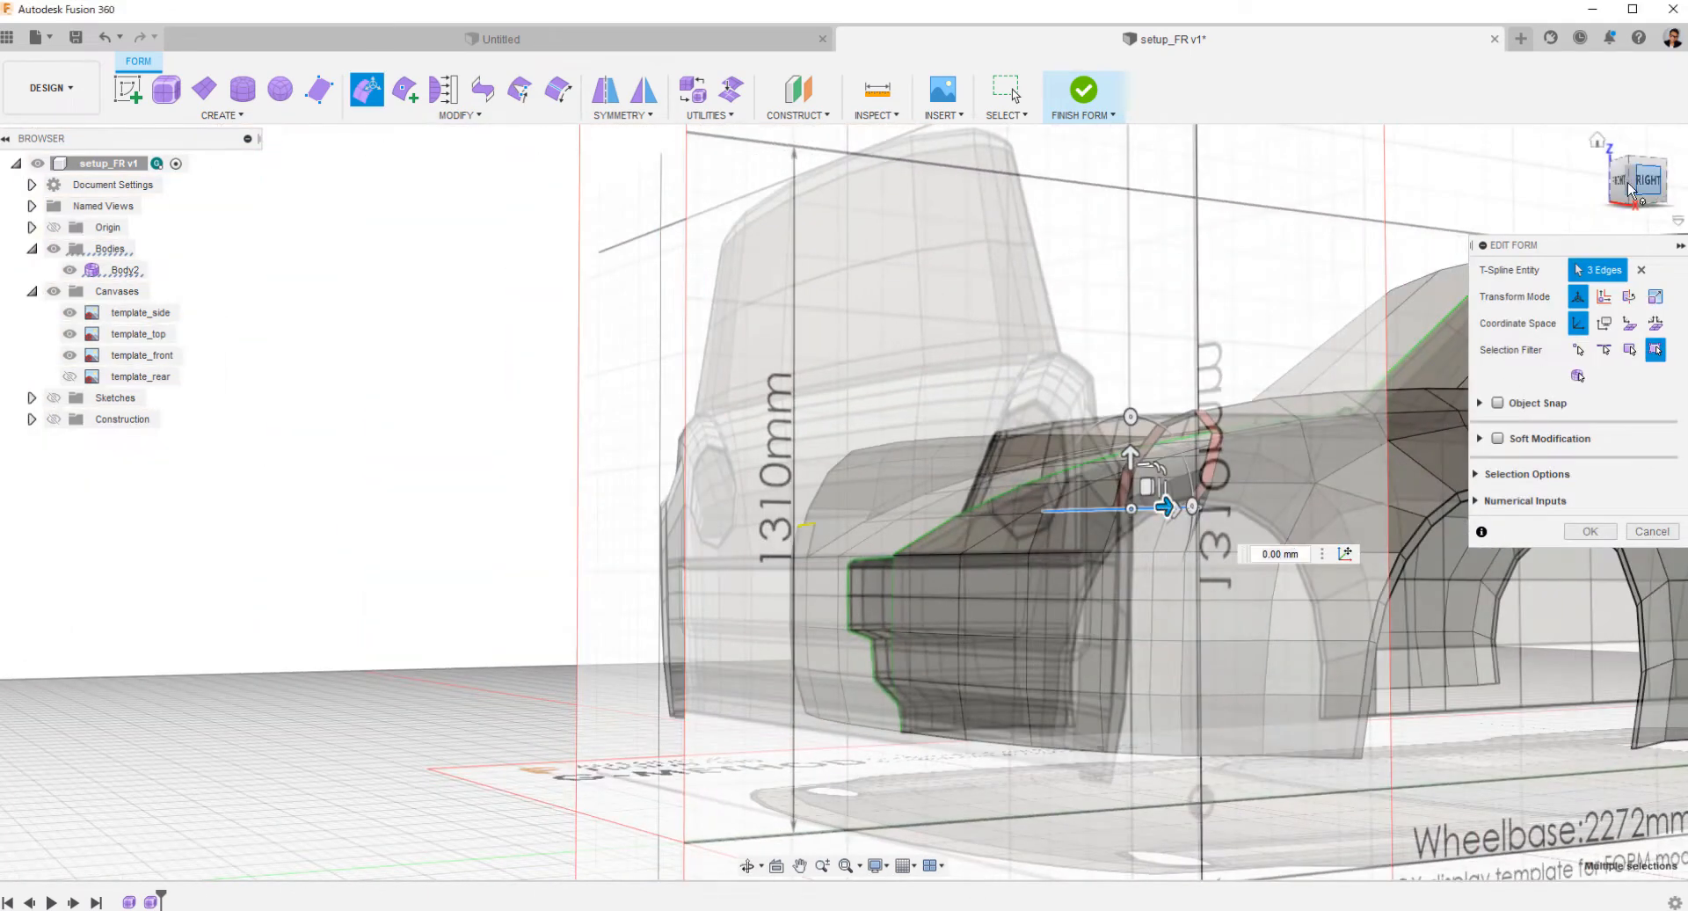
pyautogui.click(1630, 189)
pyautogui.moveTo(719, 530); pyautogui.dragTo(105, 606, button='middle')
pyautogui.scroll(3, 332, 546)
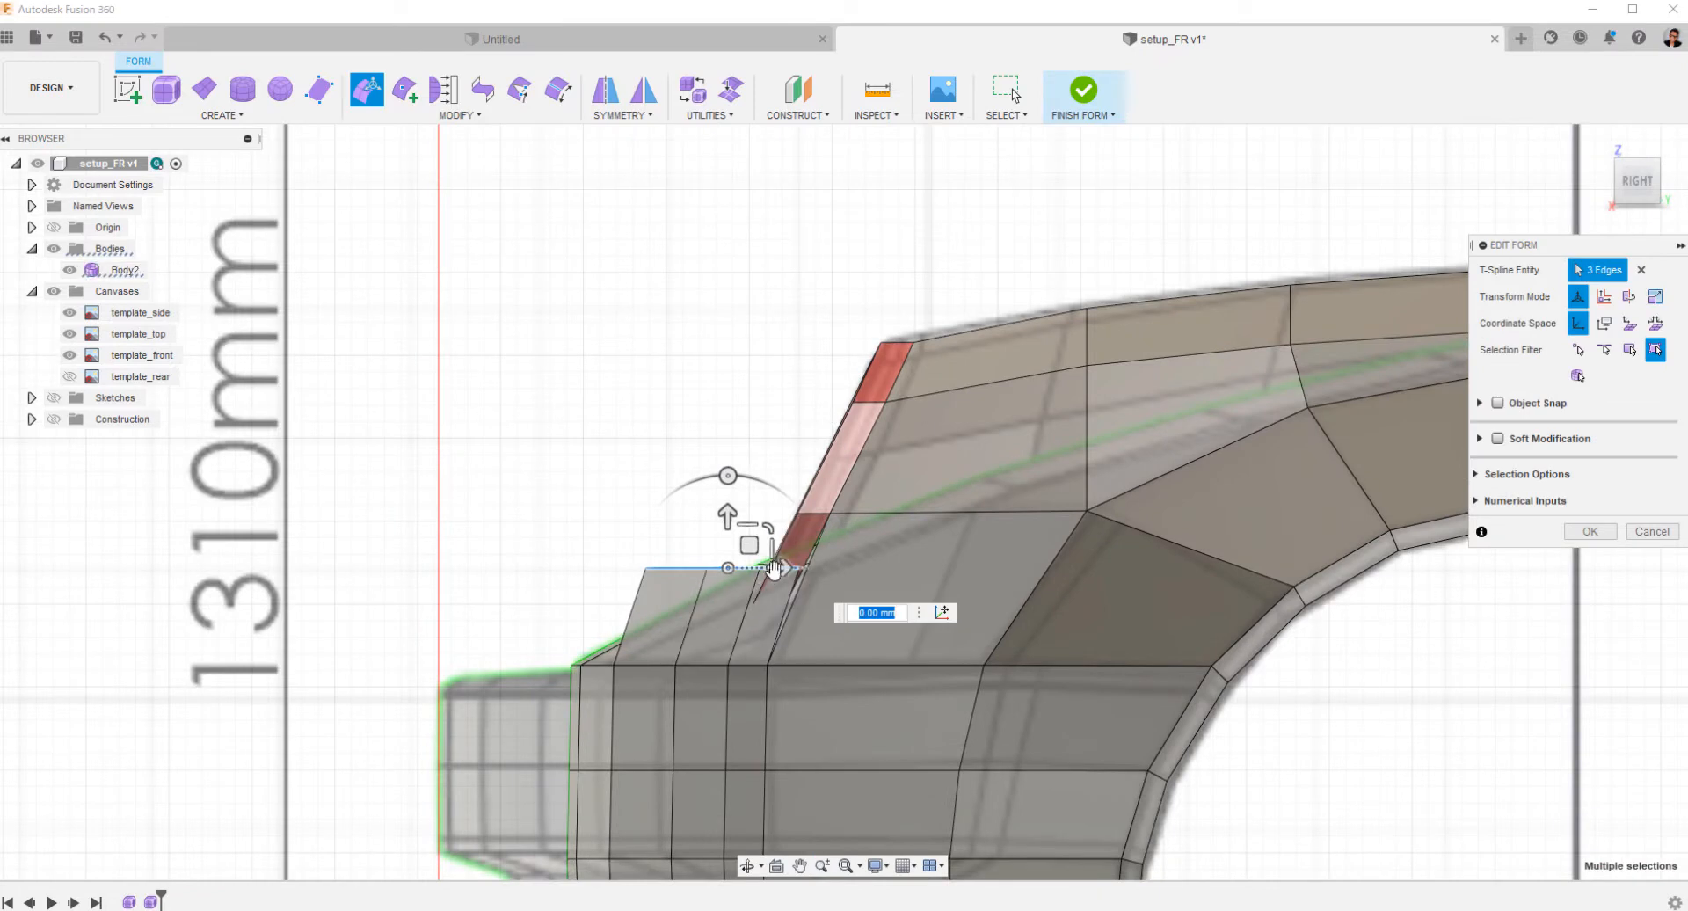
pyautogui.moveTo(772, 567)
pyautogui.mouseDown()
pyautogui.moveTo(875, 570)
pyautogui.moveTo(938, 635)
pyautogui.mouseUp()
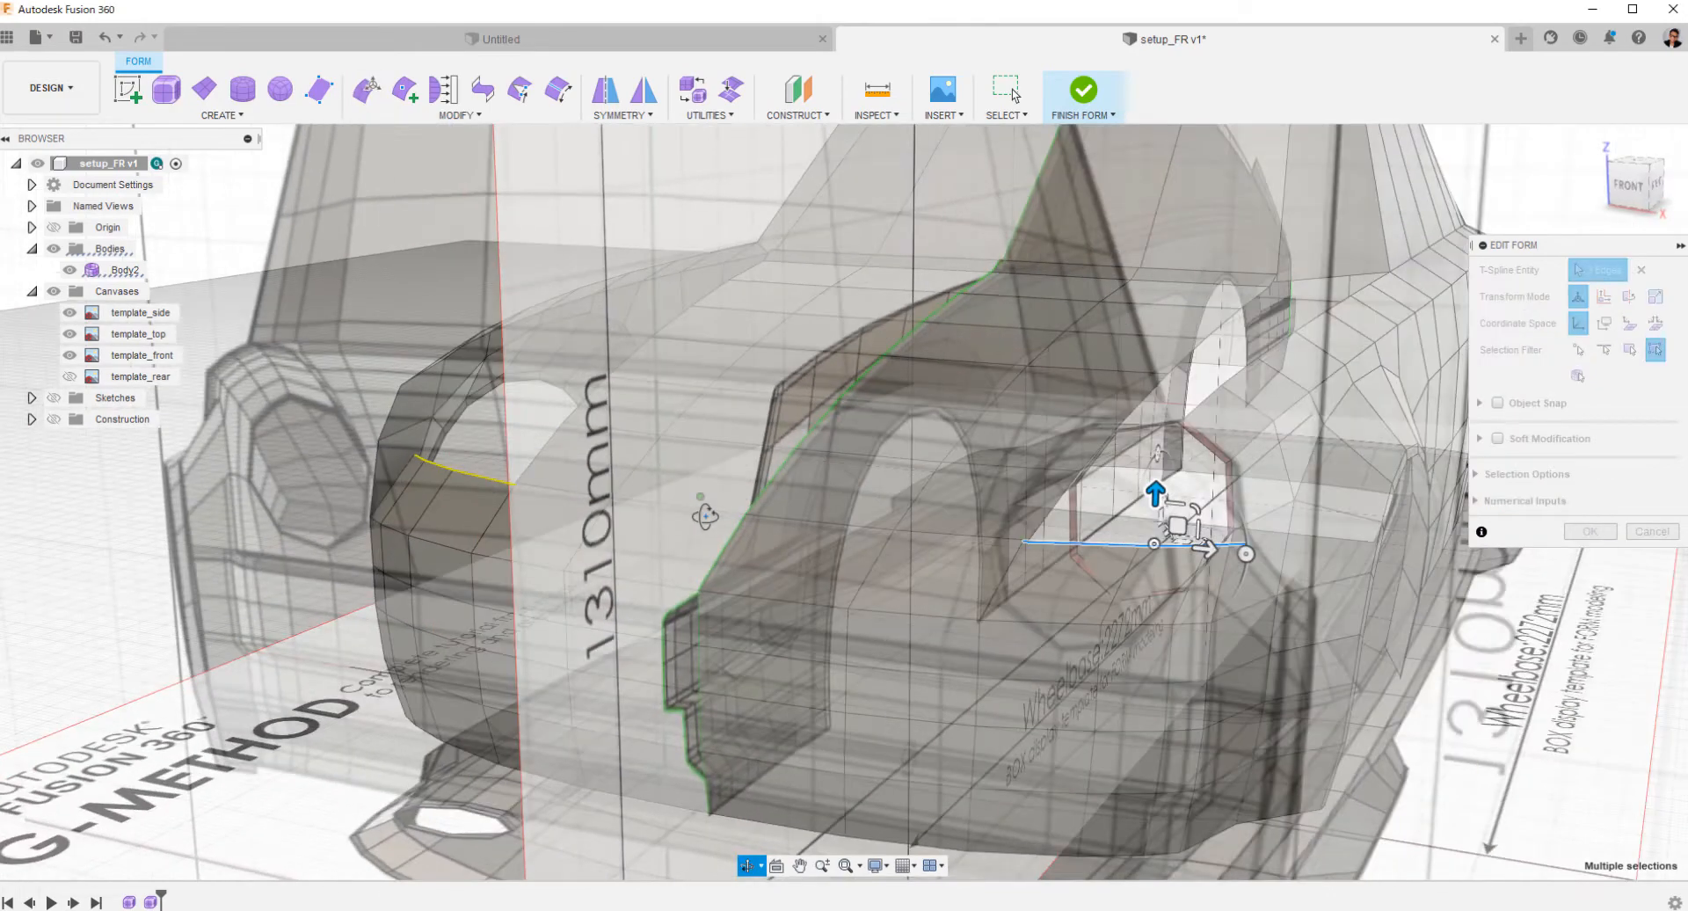
# Hide the canvases and move the three extruded edges 4.8 mm outward in the front view.
pyautogui.keyDown('shift'); pyautogui.moveTo(705, 516); pyautogui.dragTo(264, 426, button='middle'); pyautogui.keyUp('shift')
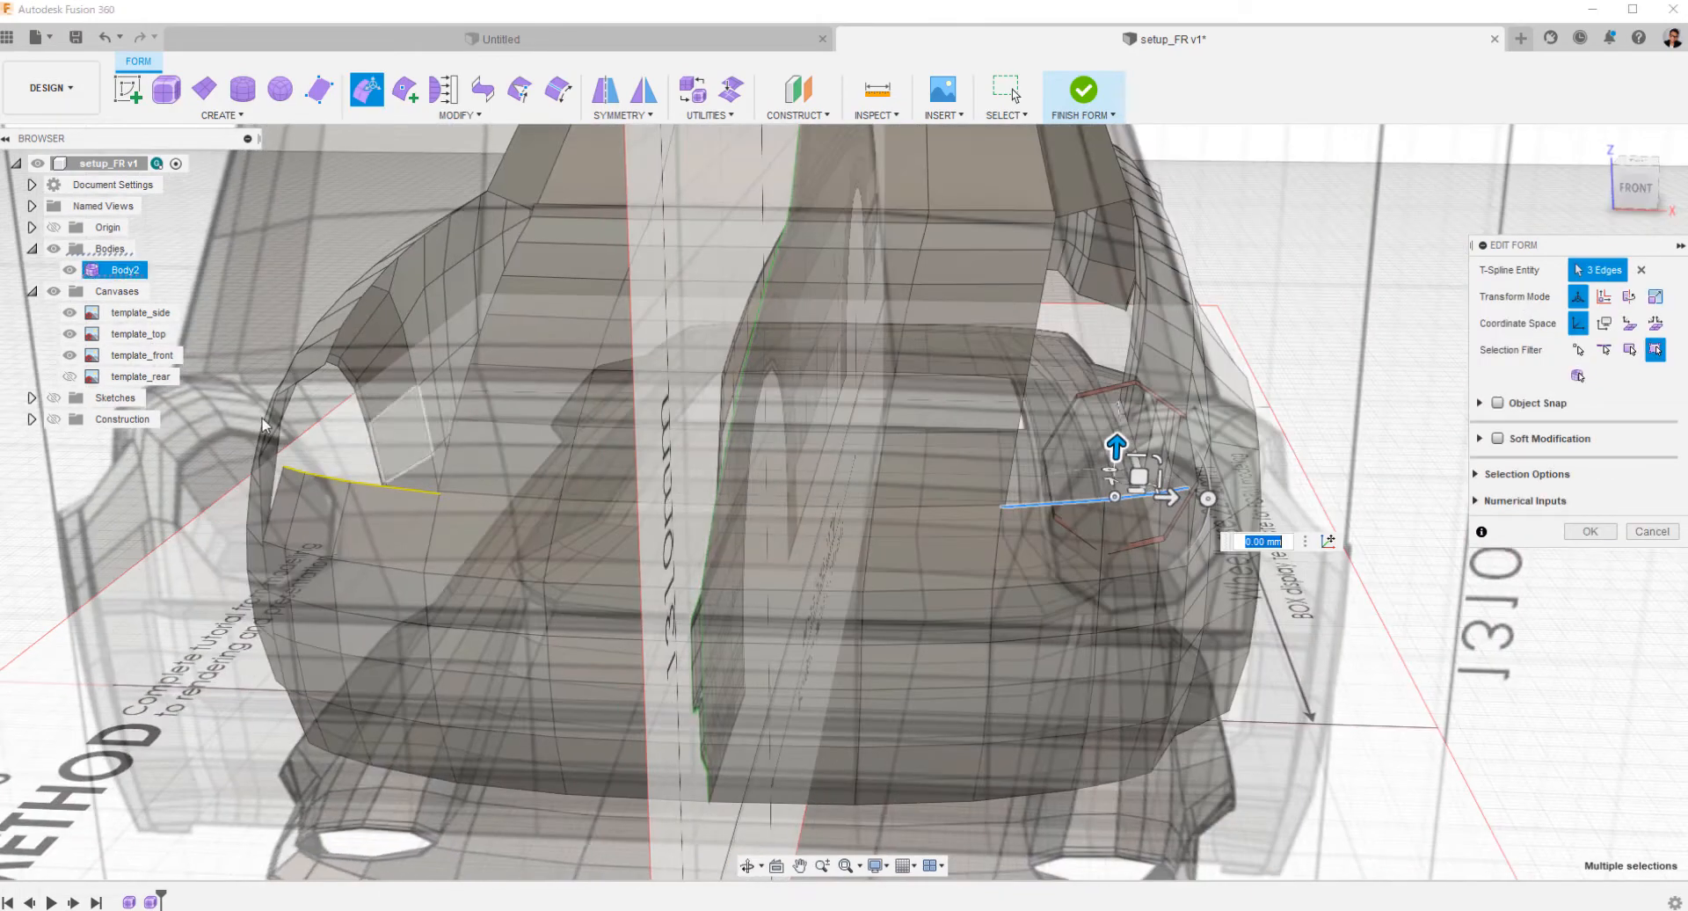
pyautogui.click(55, 291)
pyautogui.click(1636, 187)
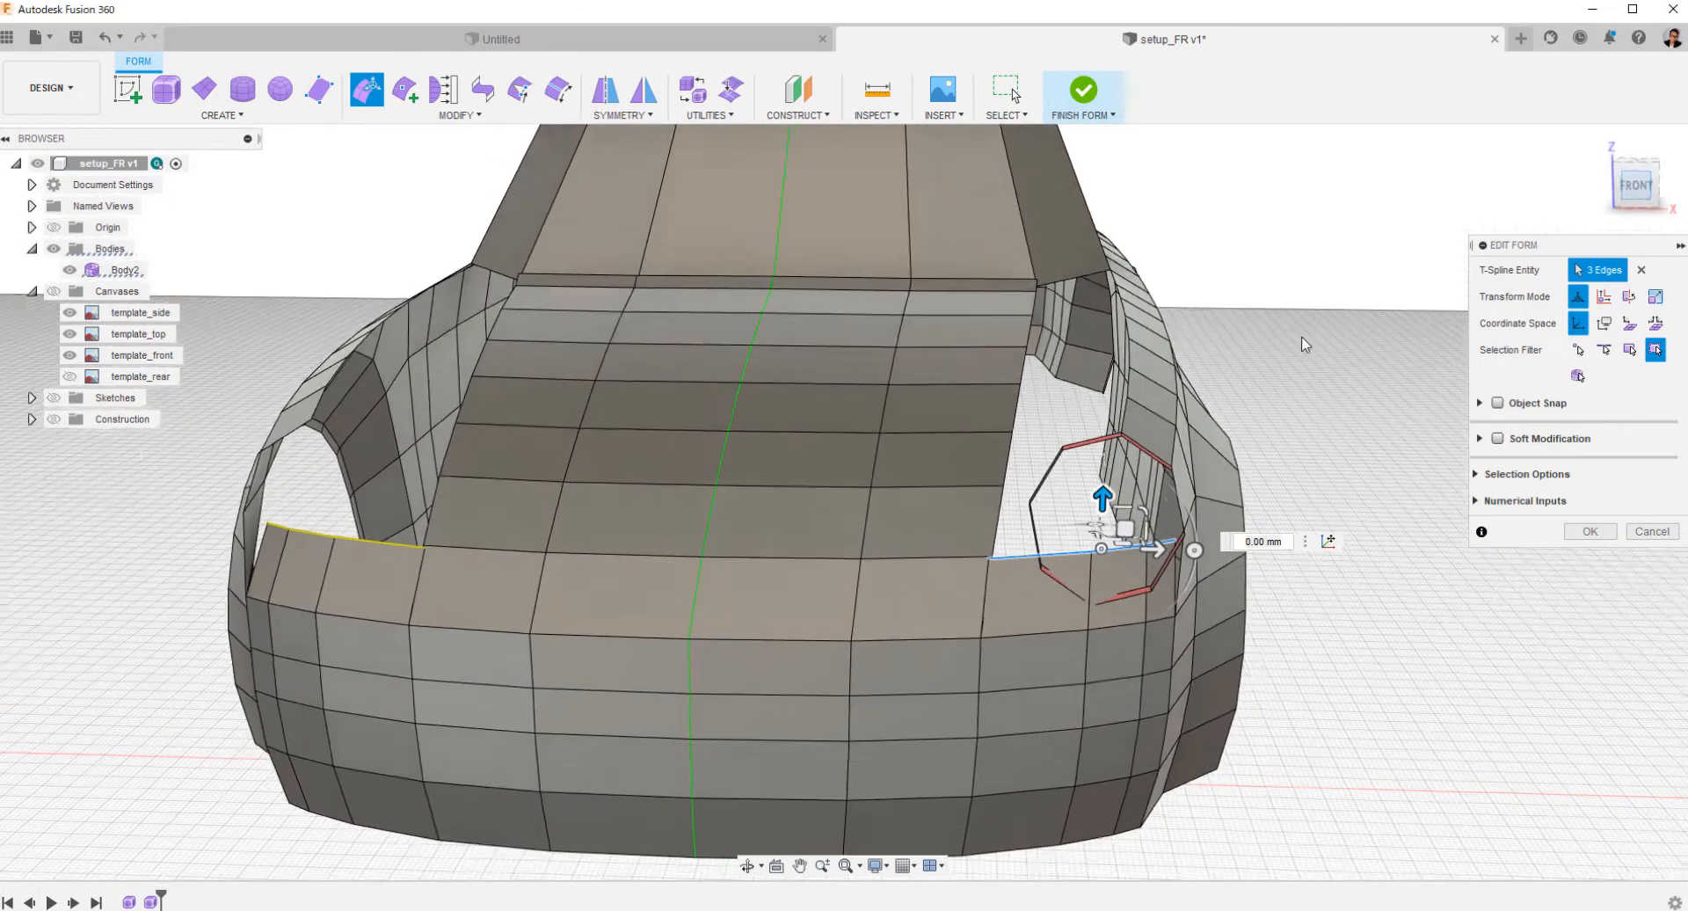
pyautogui.scroll(3, 1027, 159)
pyautogui.moveTo(1027, 160); pyautogui.dragTo(942, 44, button='middle')
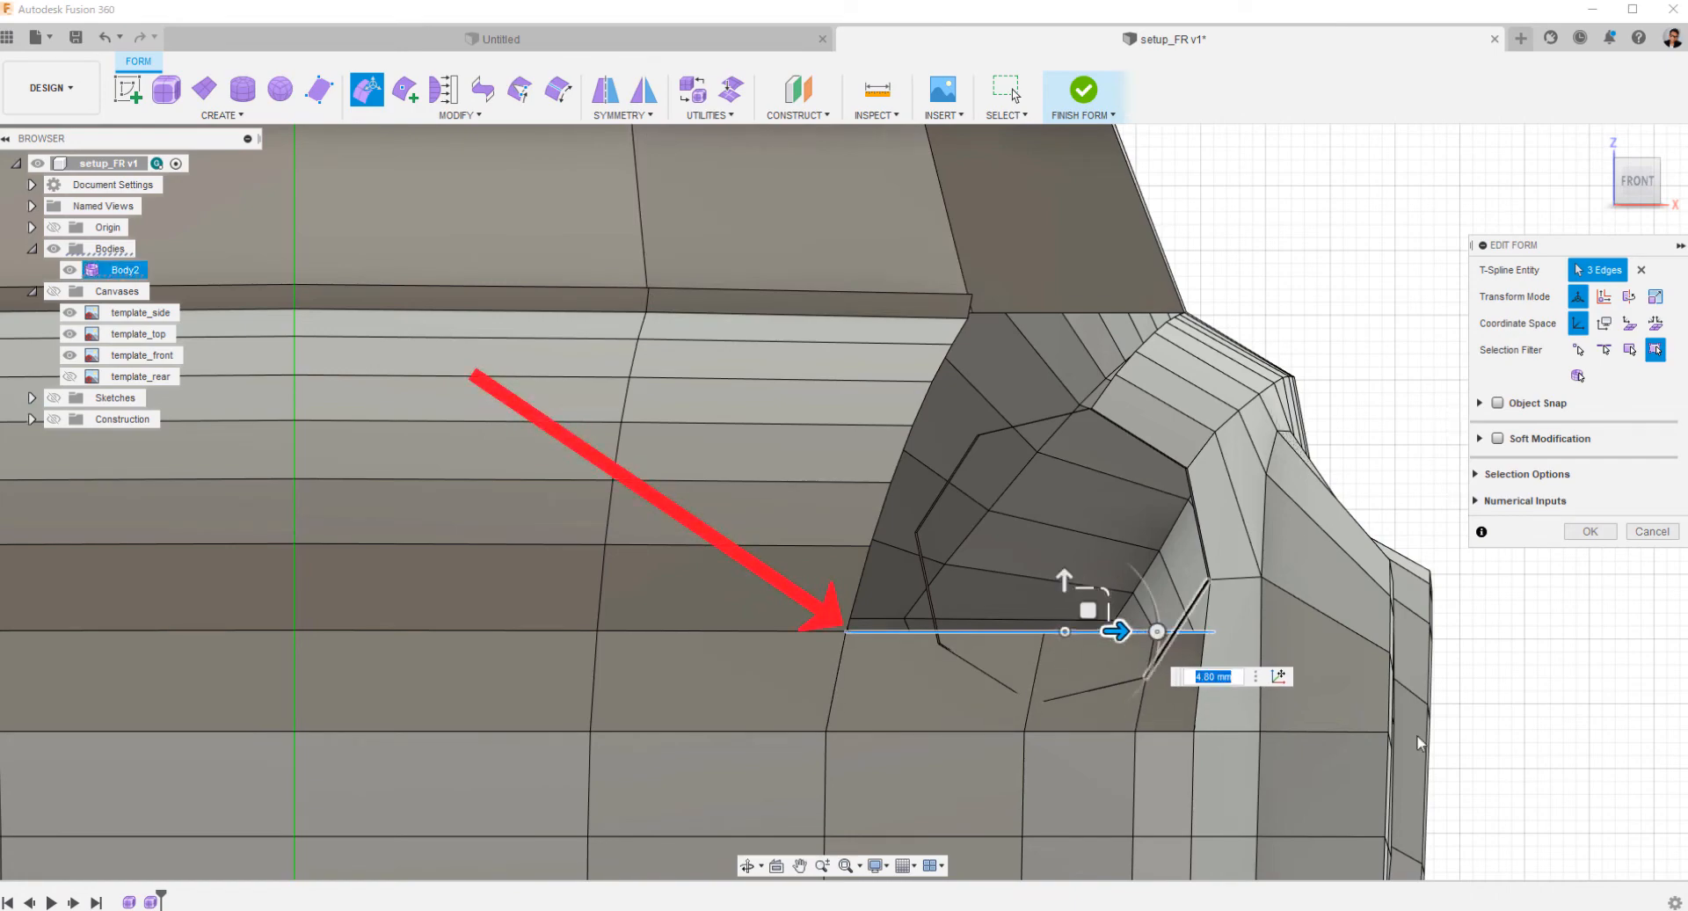
# Select the headlight ring's faces and move them about 33 mm forward and about 4 mm inward in the top view.
pyautogui.keyDown('shift'); pyautogui.moveTo(1530, 681); pyautogui.dragTo(1188, 620, button='middle'); pyautogui.keyUp('shift')
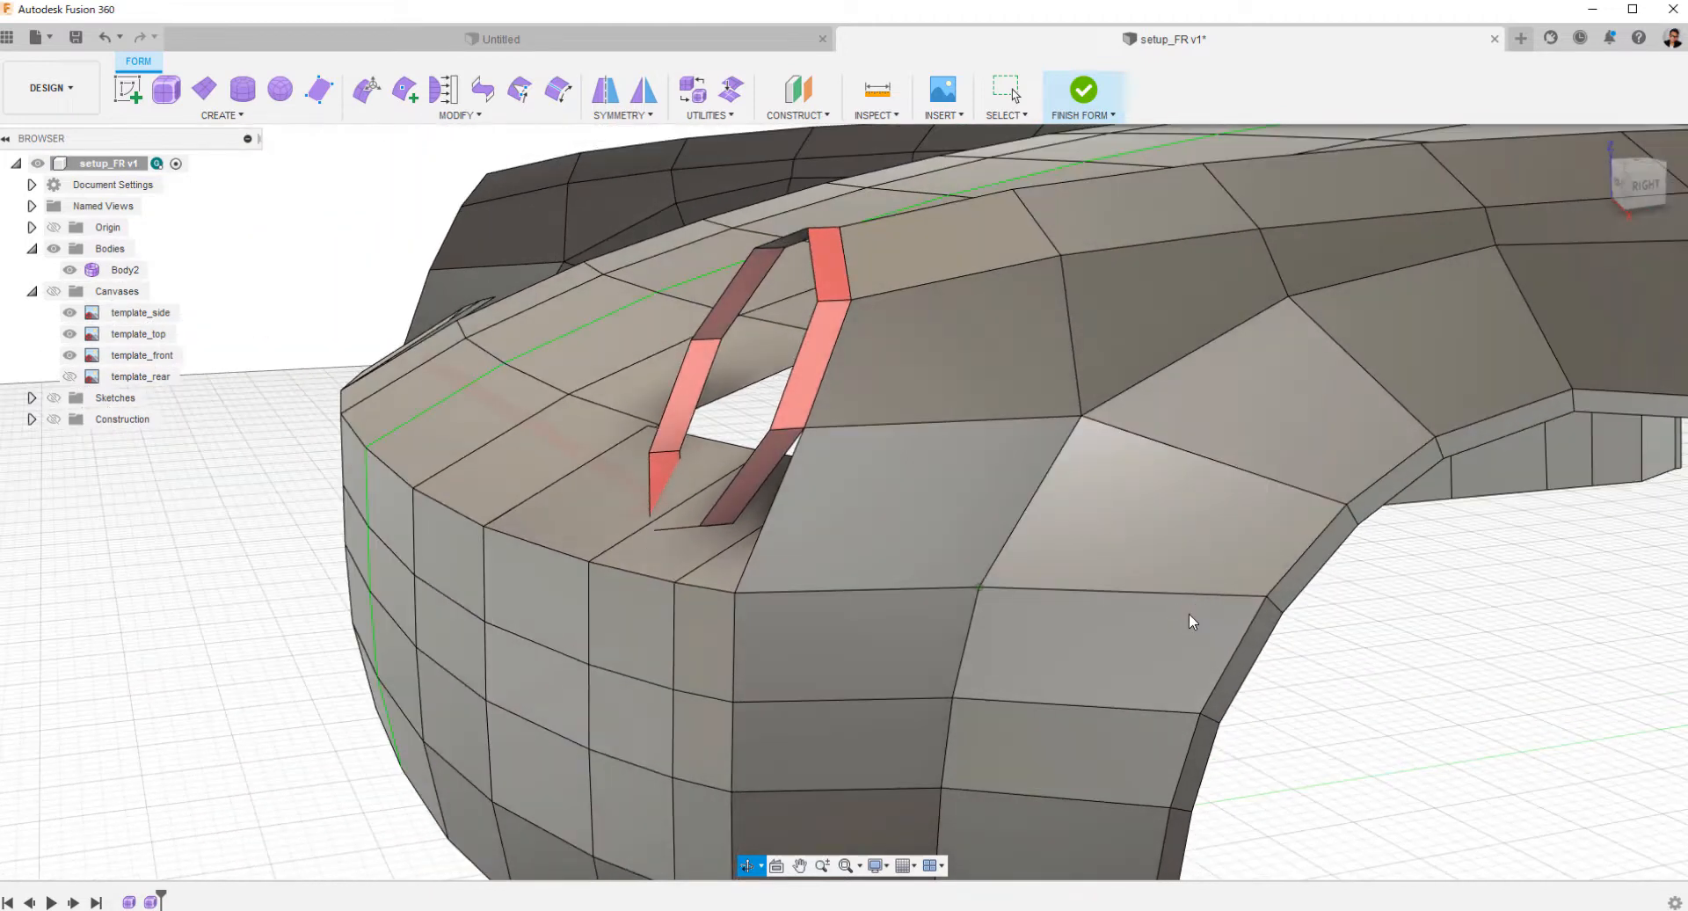
pyautogui.doubleClick(817, 366)
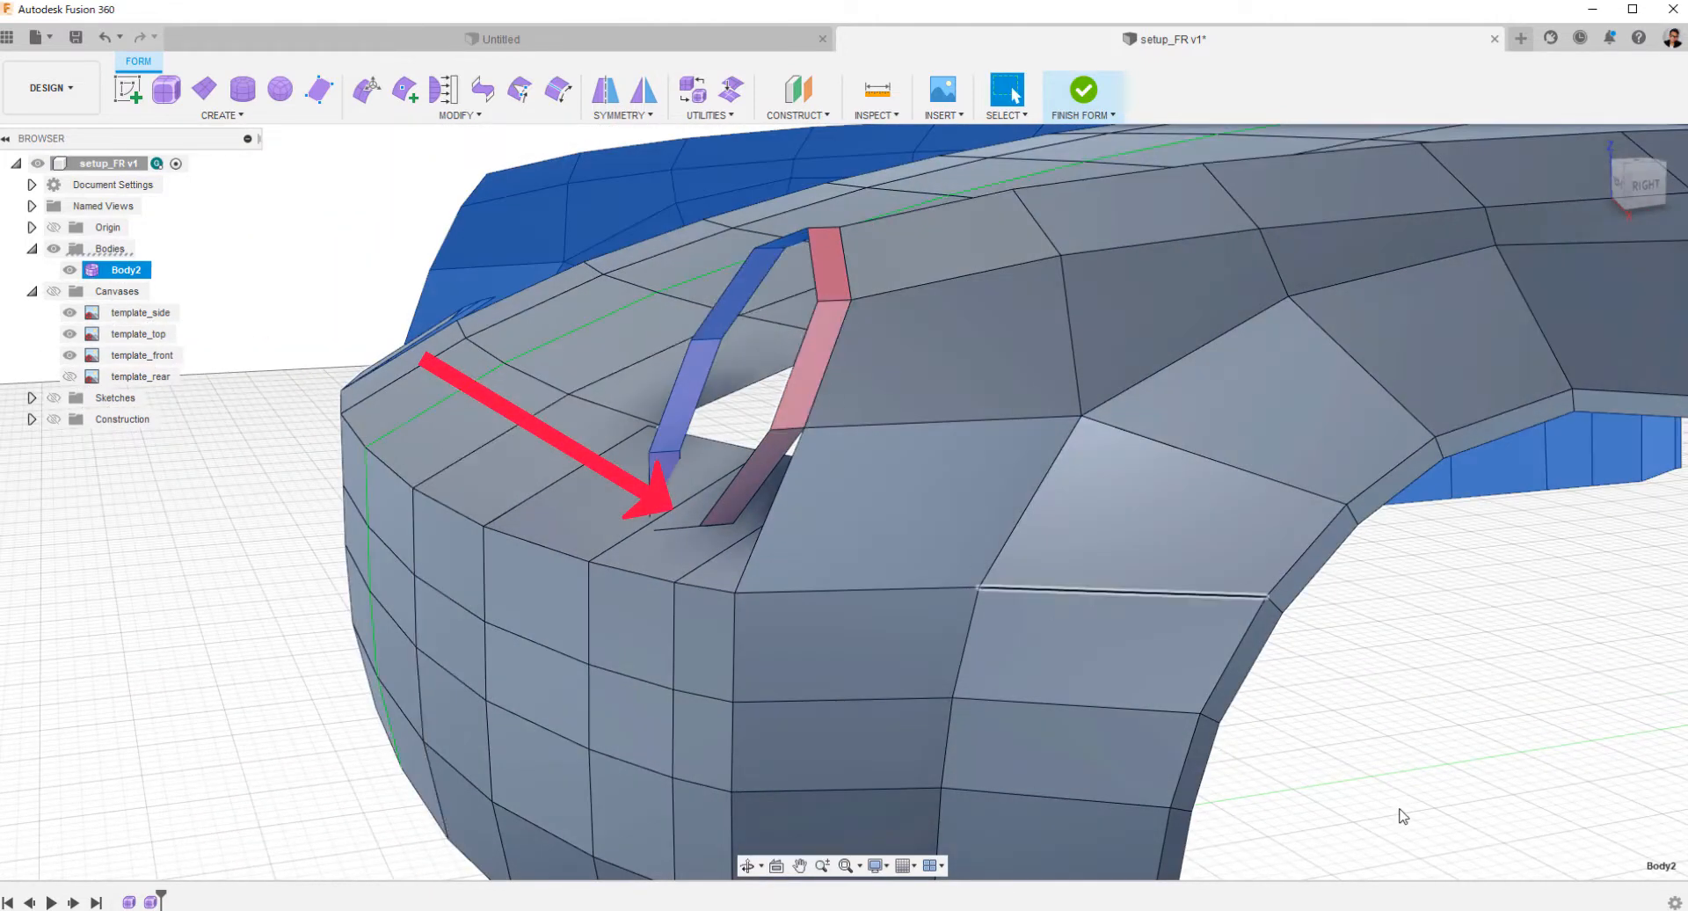
pyautogui.click(1403, 815)
pyautogui.keyDown('shift'); pyautogui.click(765, 457); pyautogui.keyUp('shift')
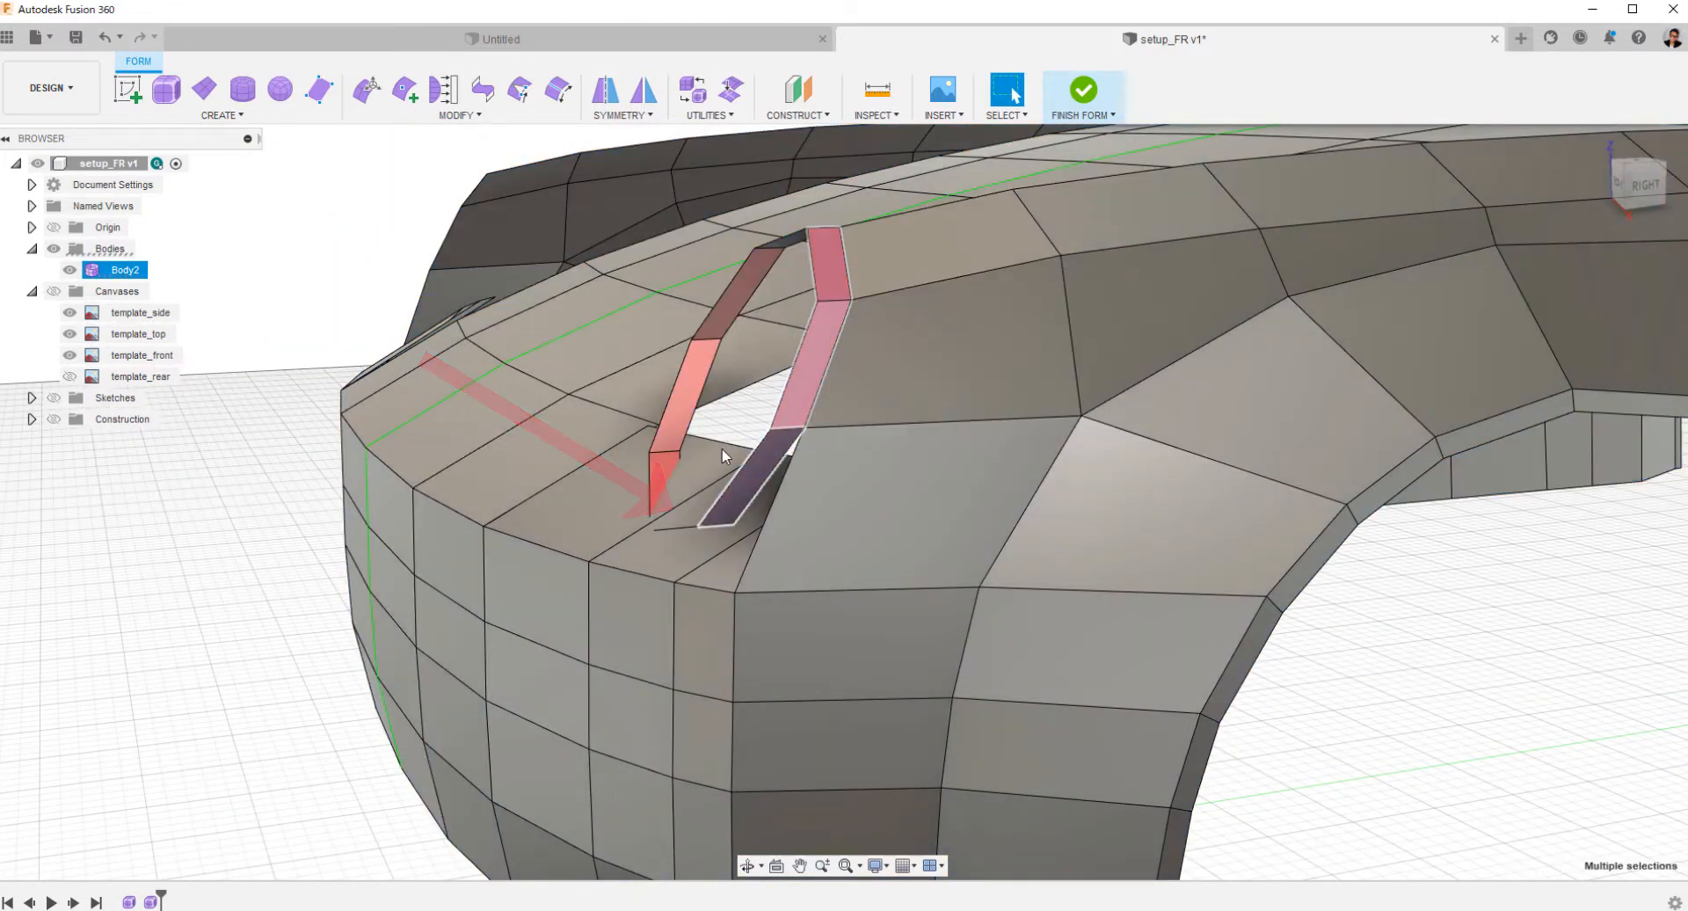
pyautogui.keyDown('shift'); pyautogui.moveTo(726, 456); pyautogui.dragTo(759, 573, button='middle'); pyautogui.keyUp('shift')
pyautogui.keyDown('shift'); pyautogui.click(759, 571); pyautogui.keyUp('shift')
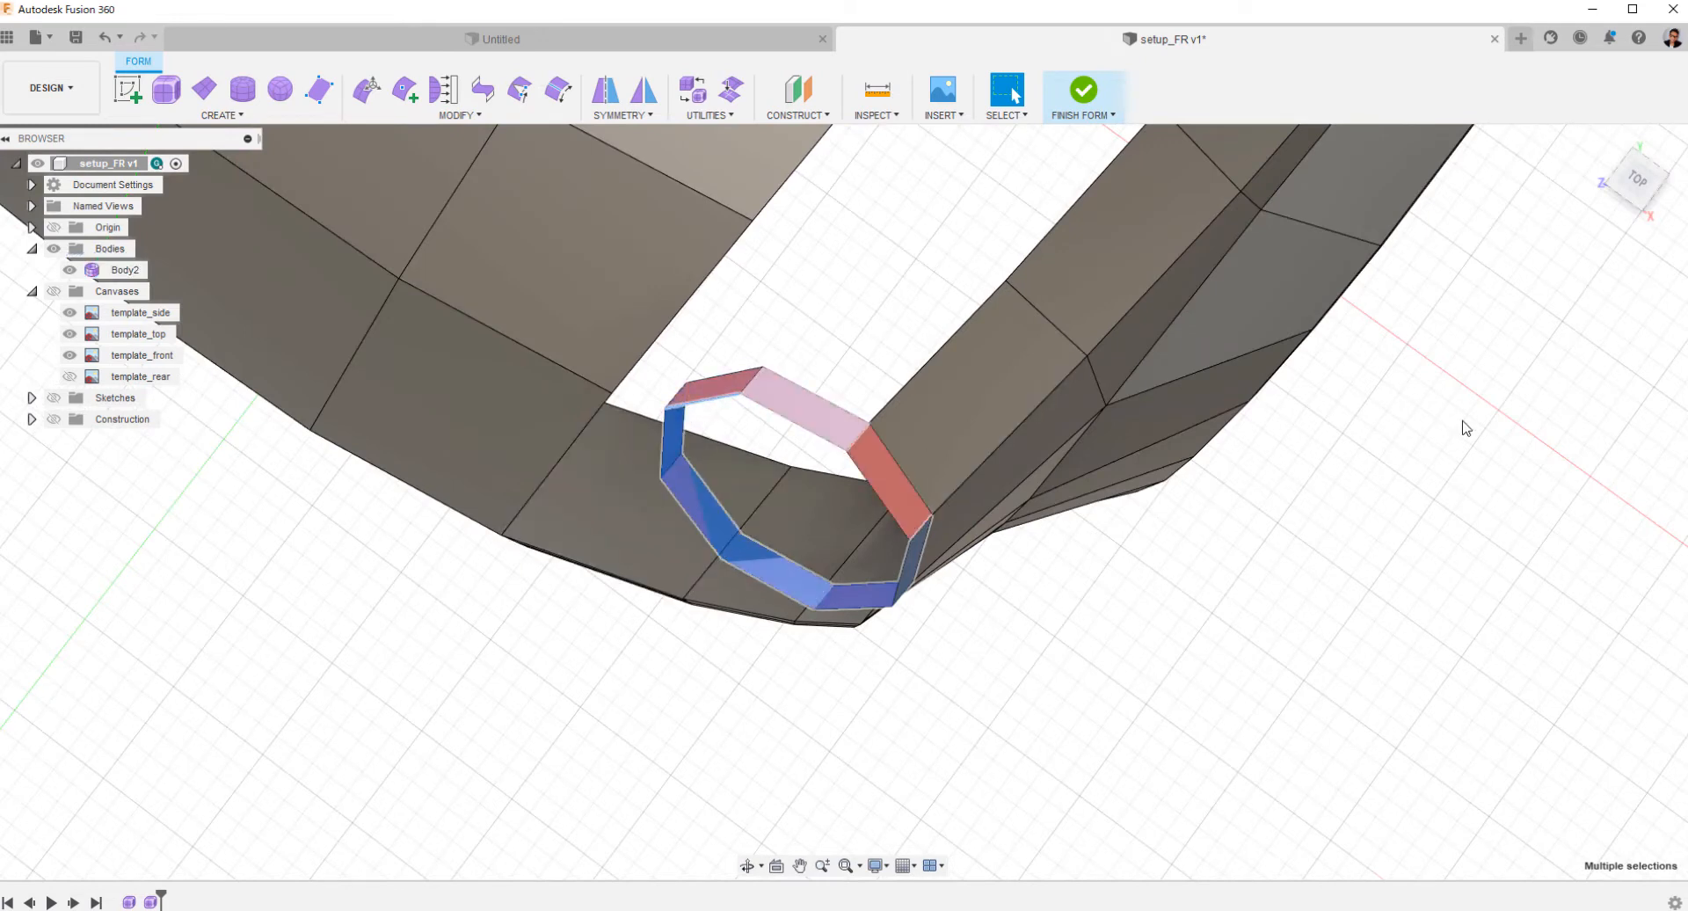
pyautogui.click(1641, 185)
pyautogui.rightClick(1173, 476)
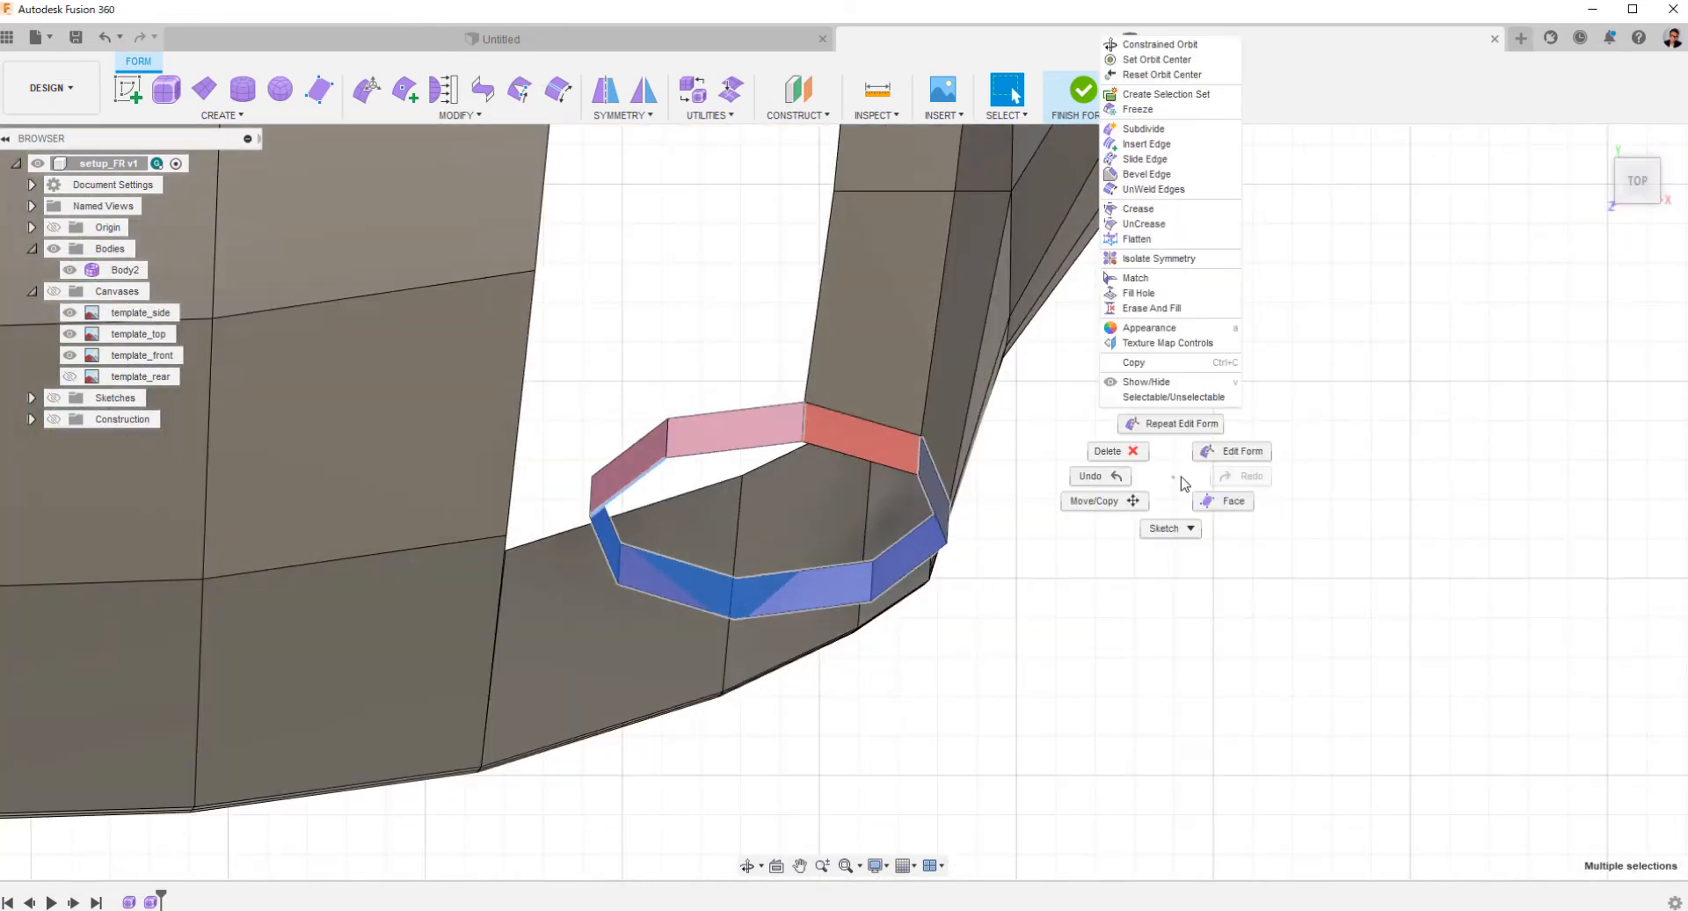
pyautogui.click(1179, 427)
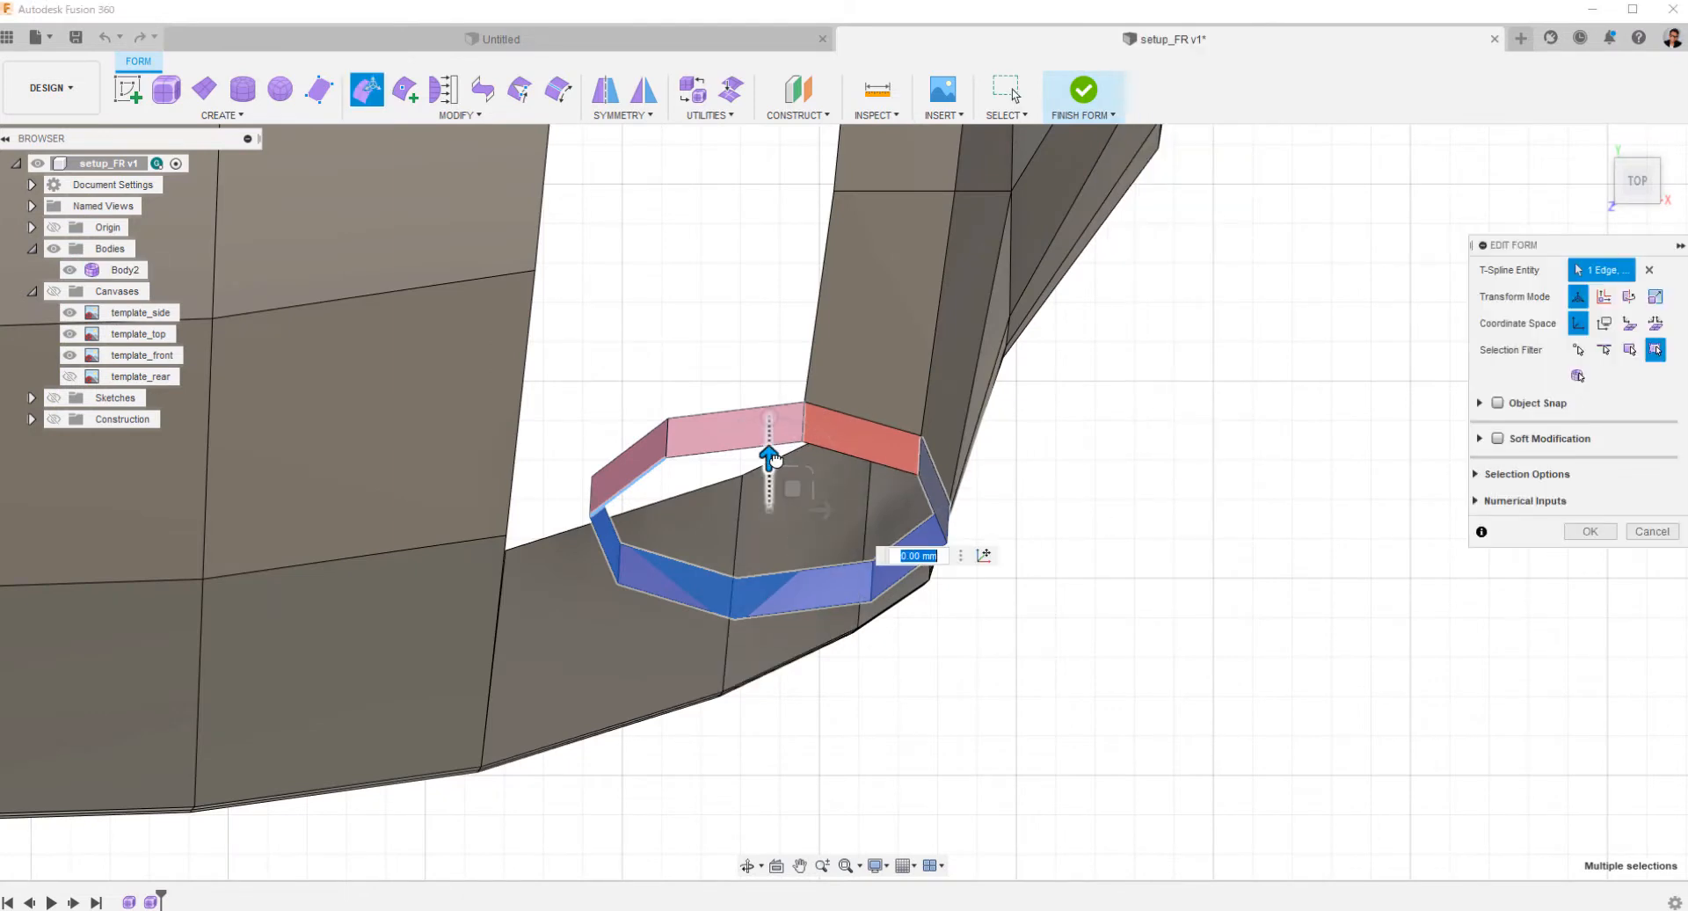
pyautogui.moveTo(772, 457); pyautogui.dragTo(760, 509)
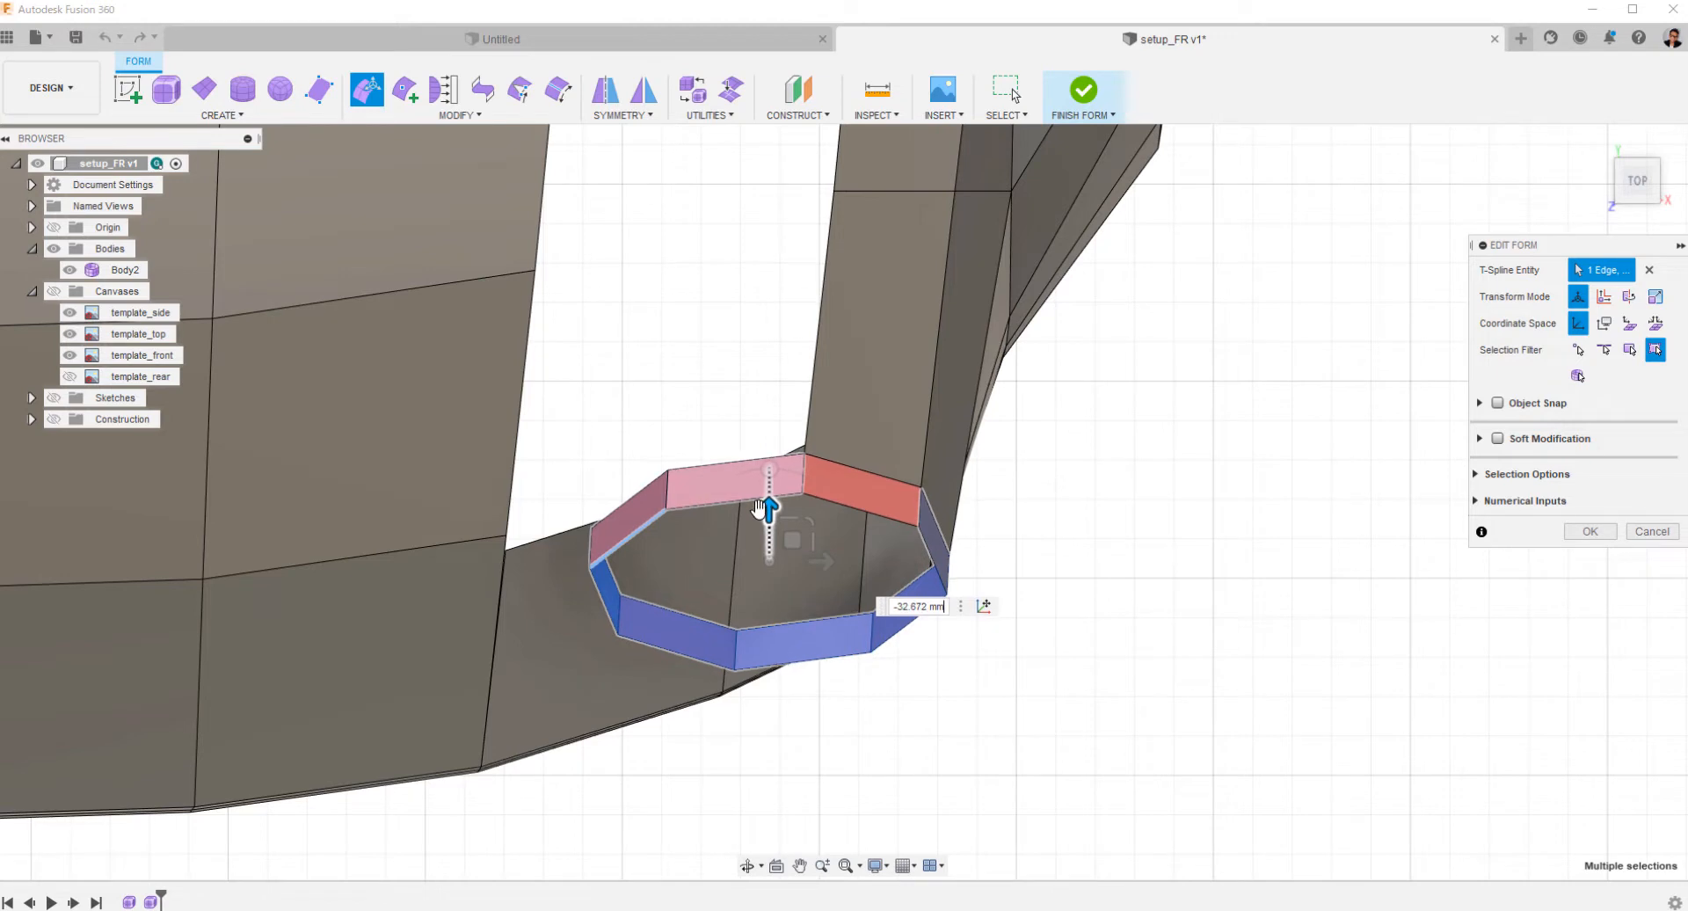
pyautogui.moveTo(820, 563); pyautogui.dragTo(814, 566)
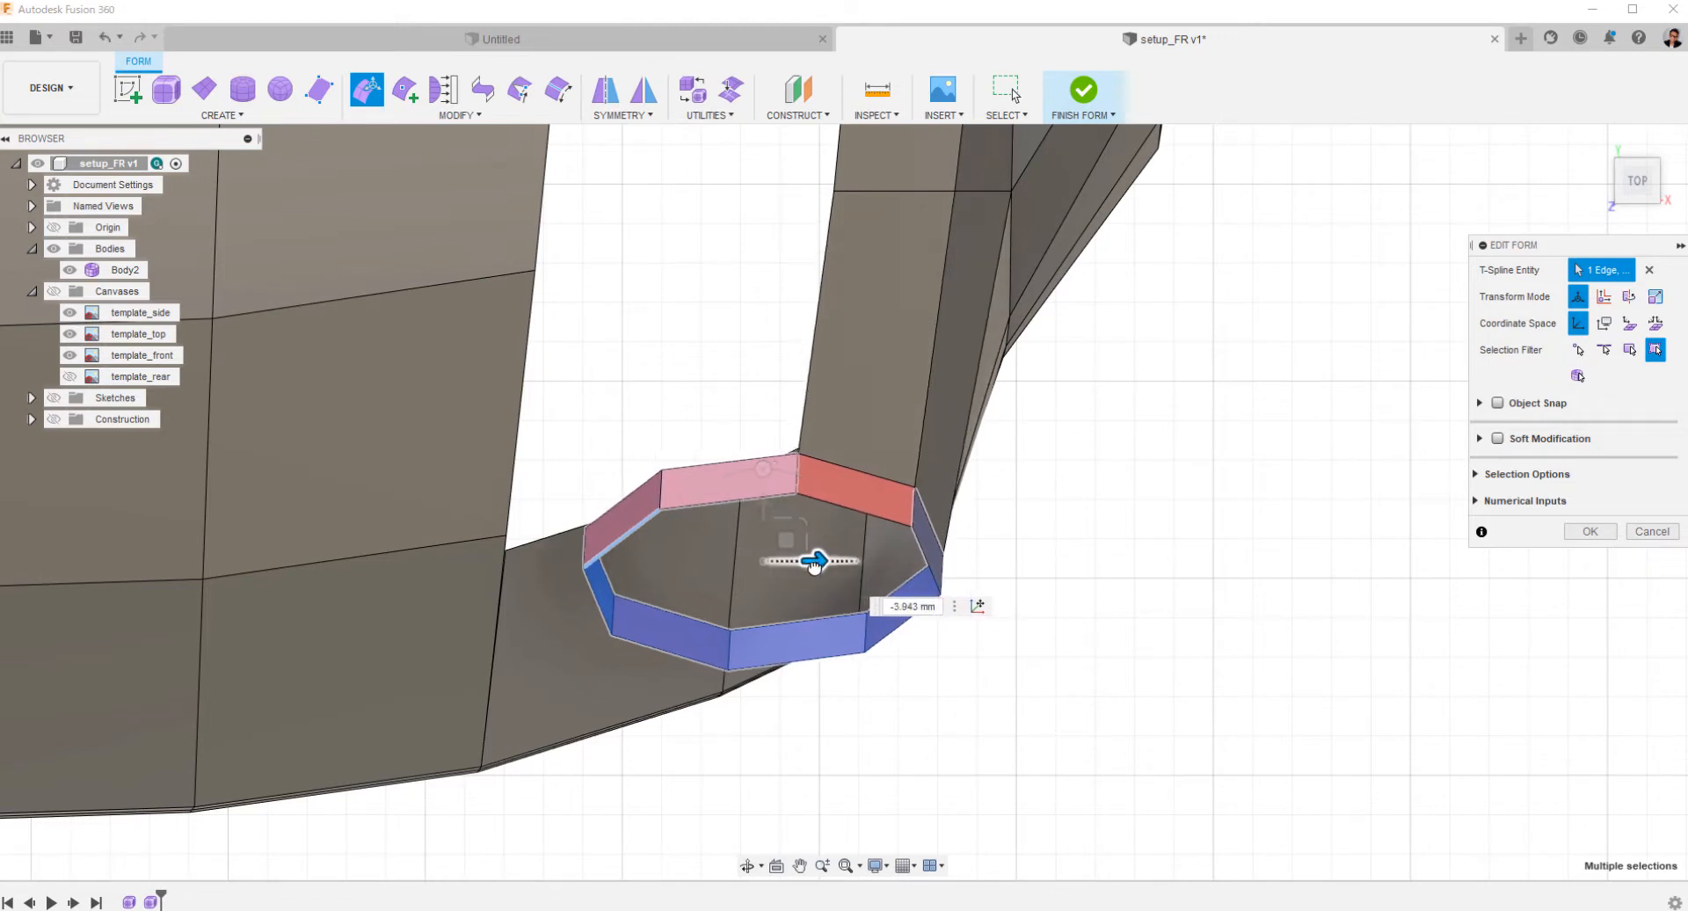
pyautogui.moveTo(758, 508); pyautogui.dragTo(759, 507)
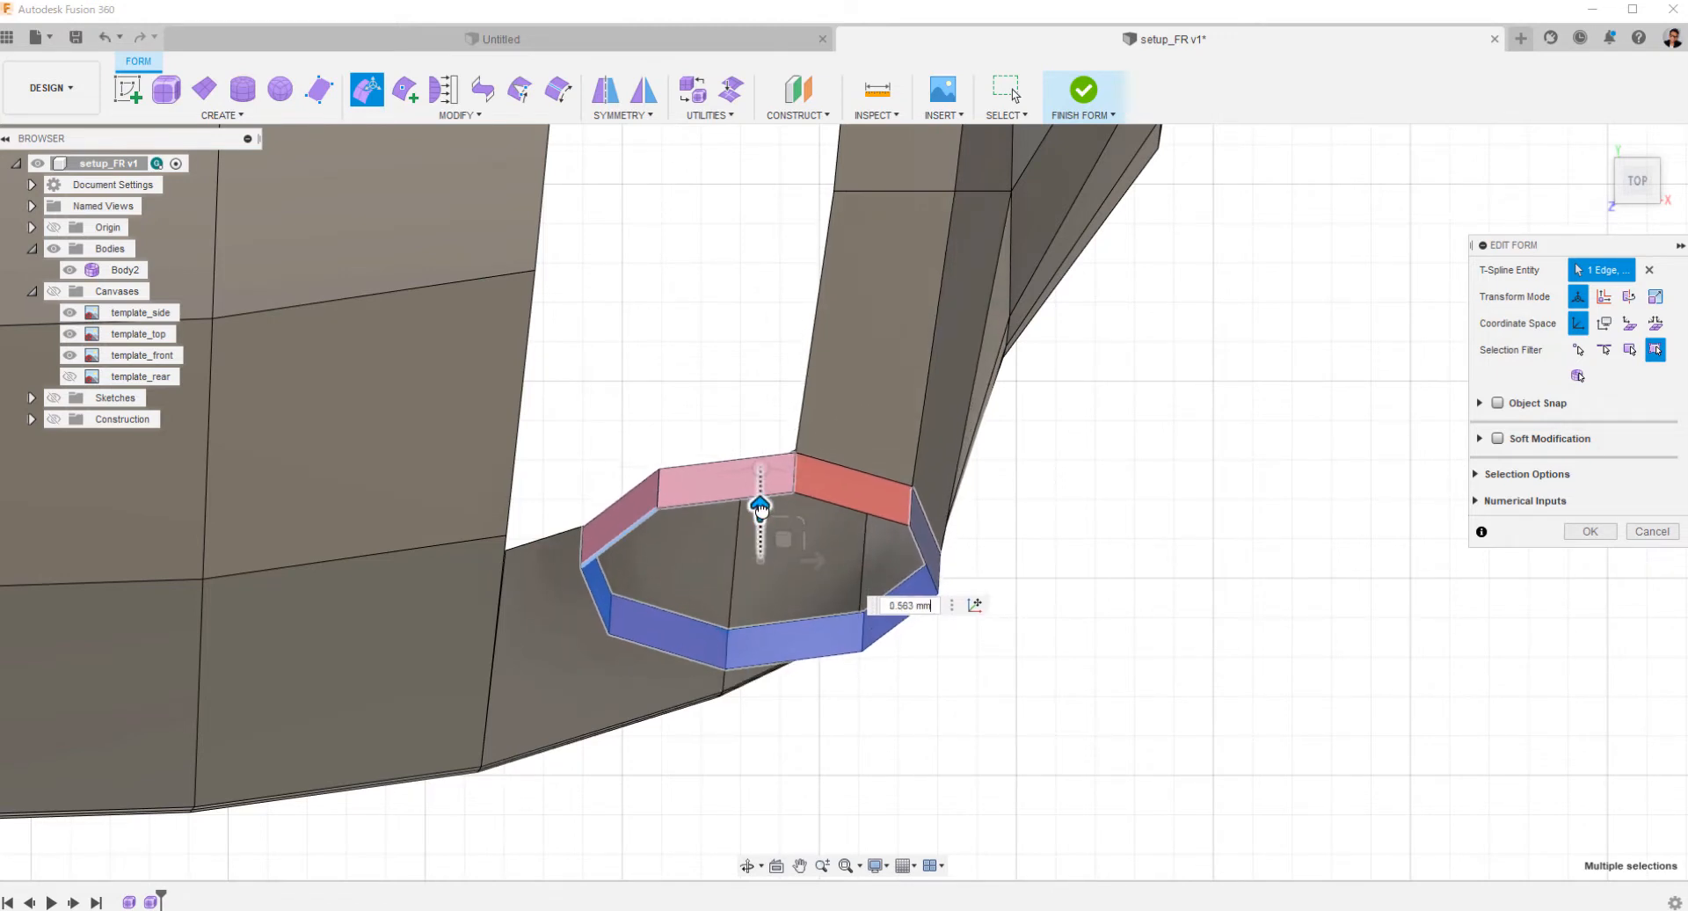
# Move the selected headlight ring about 28 mm back toward the fender in the top view.
pyautogui.keyDown('shift'); pyautogui.moveTo(1007, 588); pyautogui.dragTo(962, 440, button='middle'); pyautogui.keyUp('shift')
pyautogui.click(1639, 174)
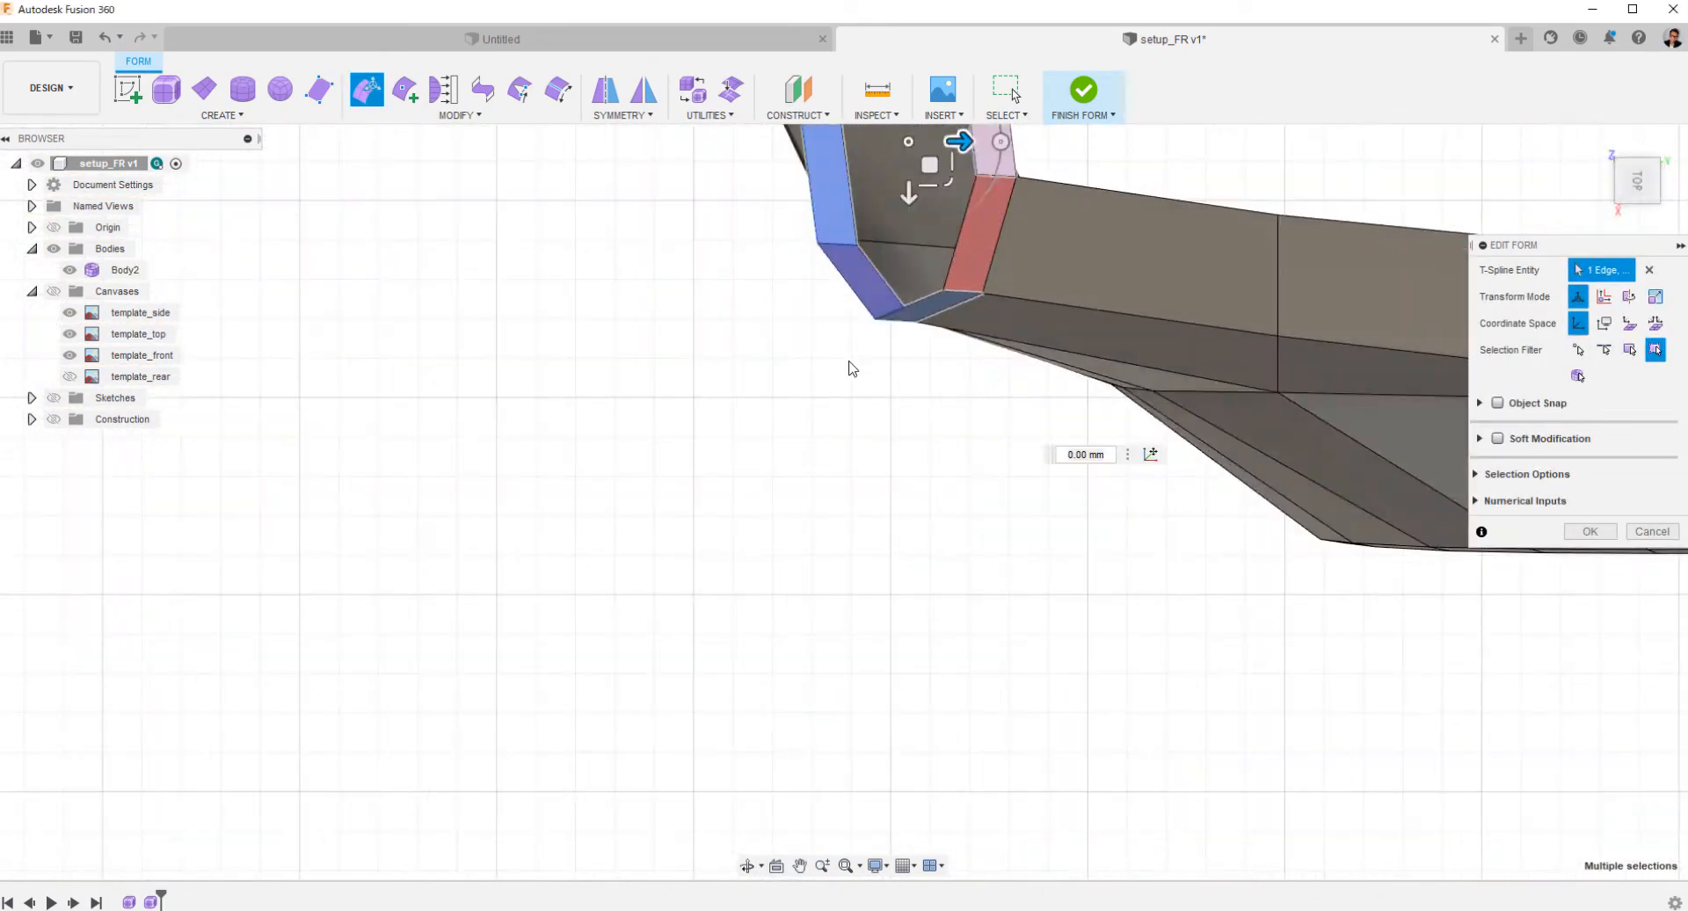
pyautogui.moveTo(943, 335); pyautogui.dragTo(978, 348)
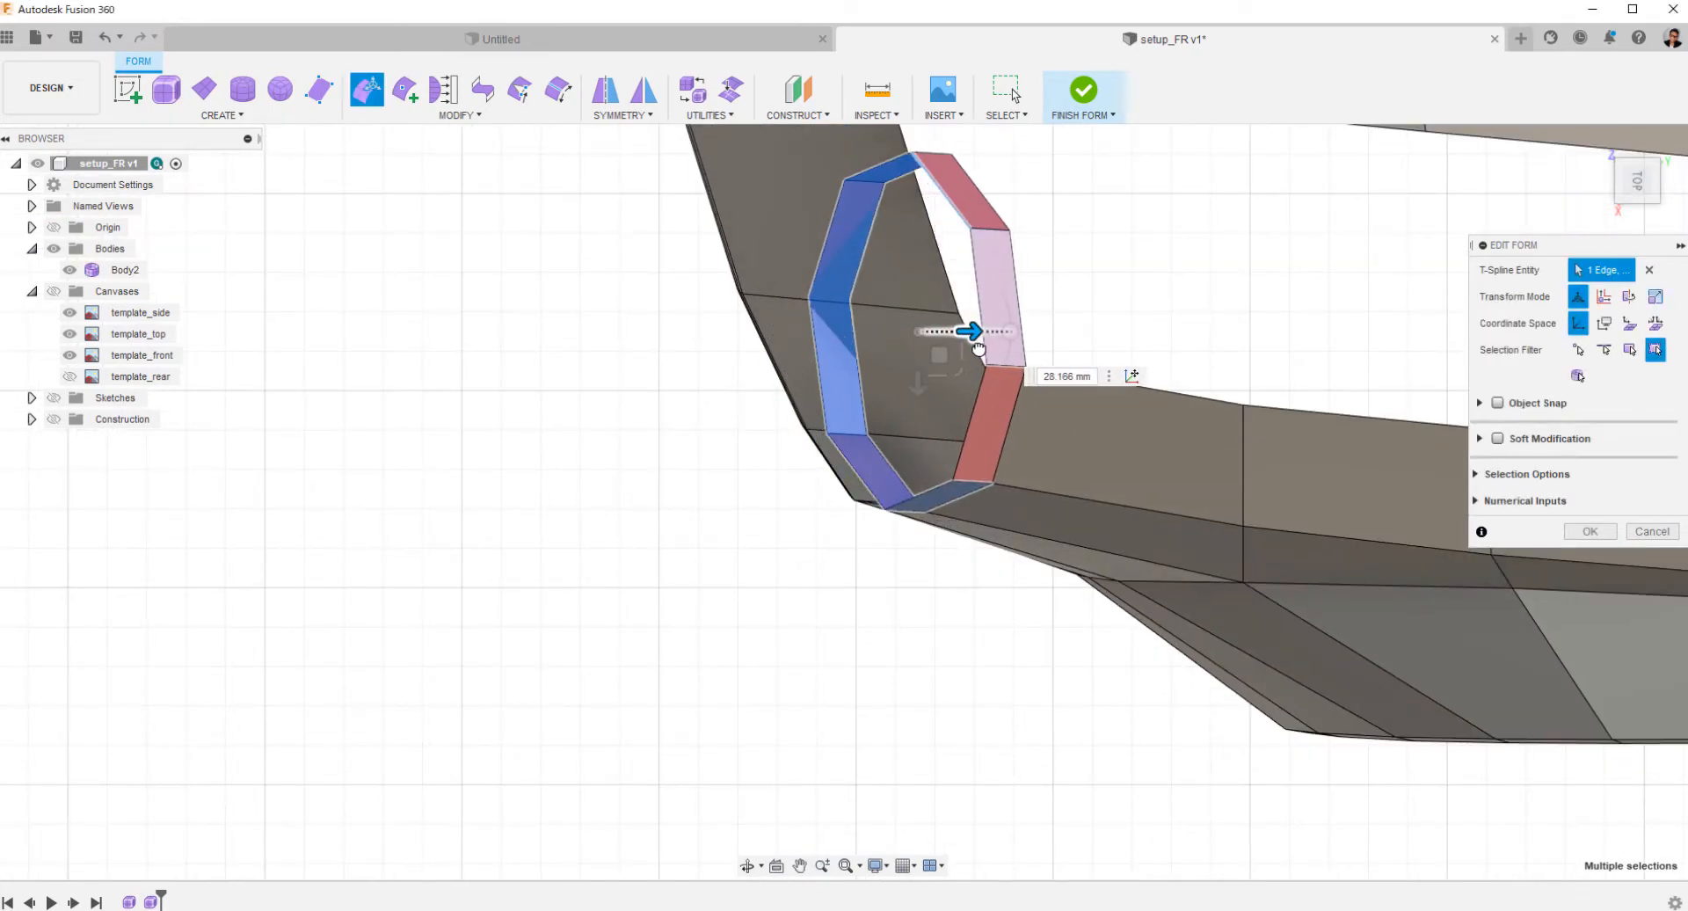
# Scale the headlight ring by 0.956 in the front plane and raise it about 4.5 mm.
pyautogui.keyDown('shift'); pyautogui.moveTo(952, 382); pyautogui.dragTo(1094, 487, button='middle'); pyautogui.keyUp('shift')
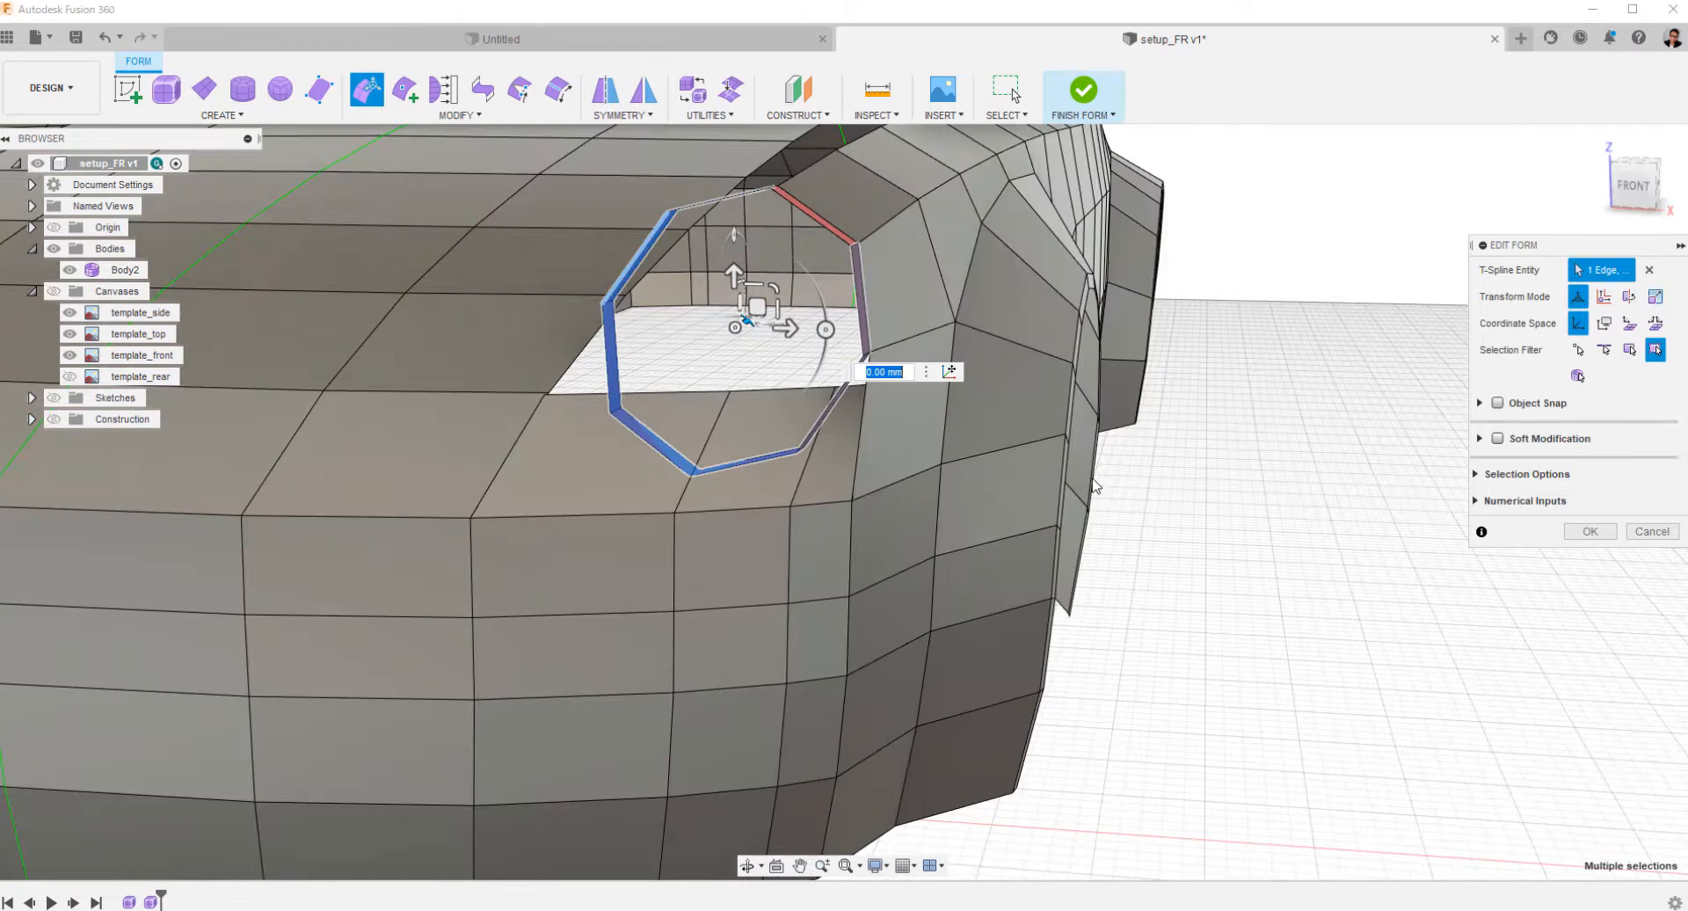
pyautogui.click(1630, 200)
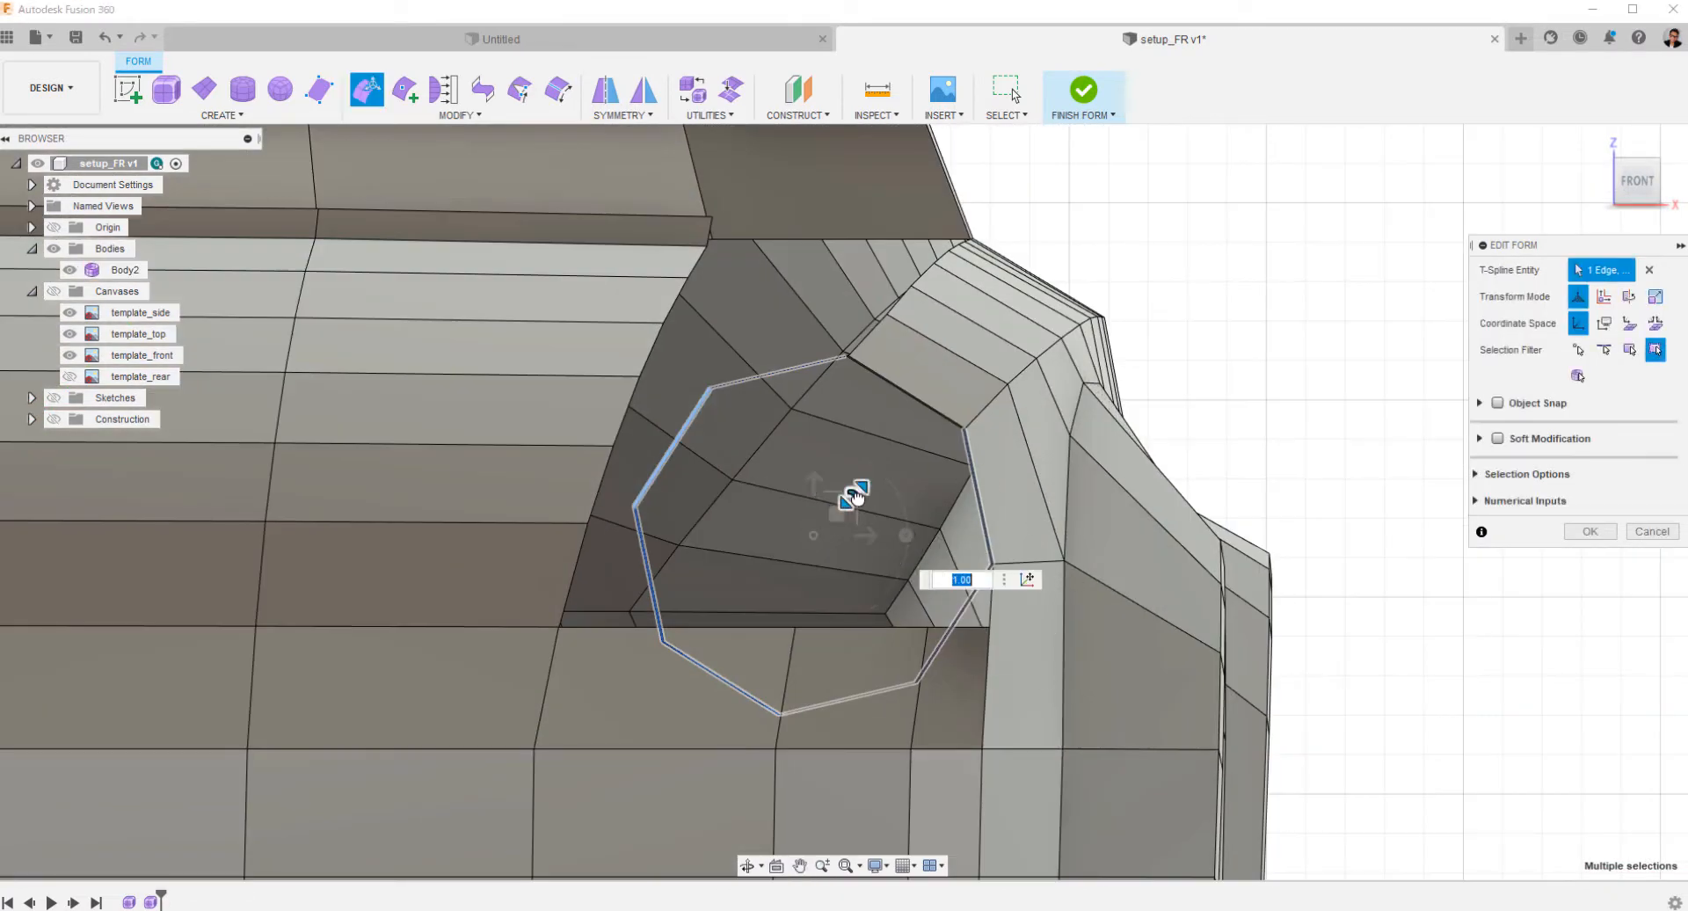
pyautogui.write('0.956')
pyautogui.moveTo(813, 481); pyautogui.dragTo(816, 476)
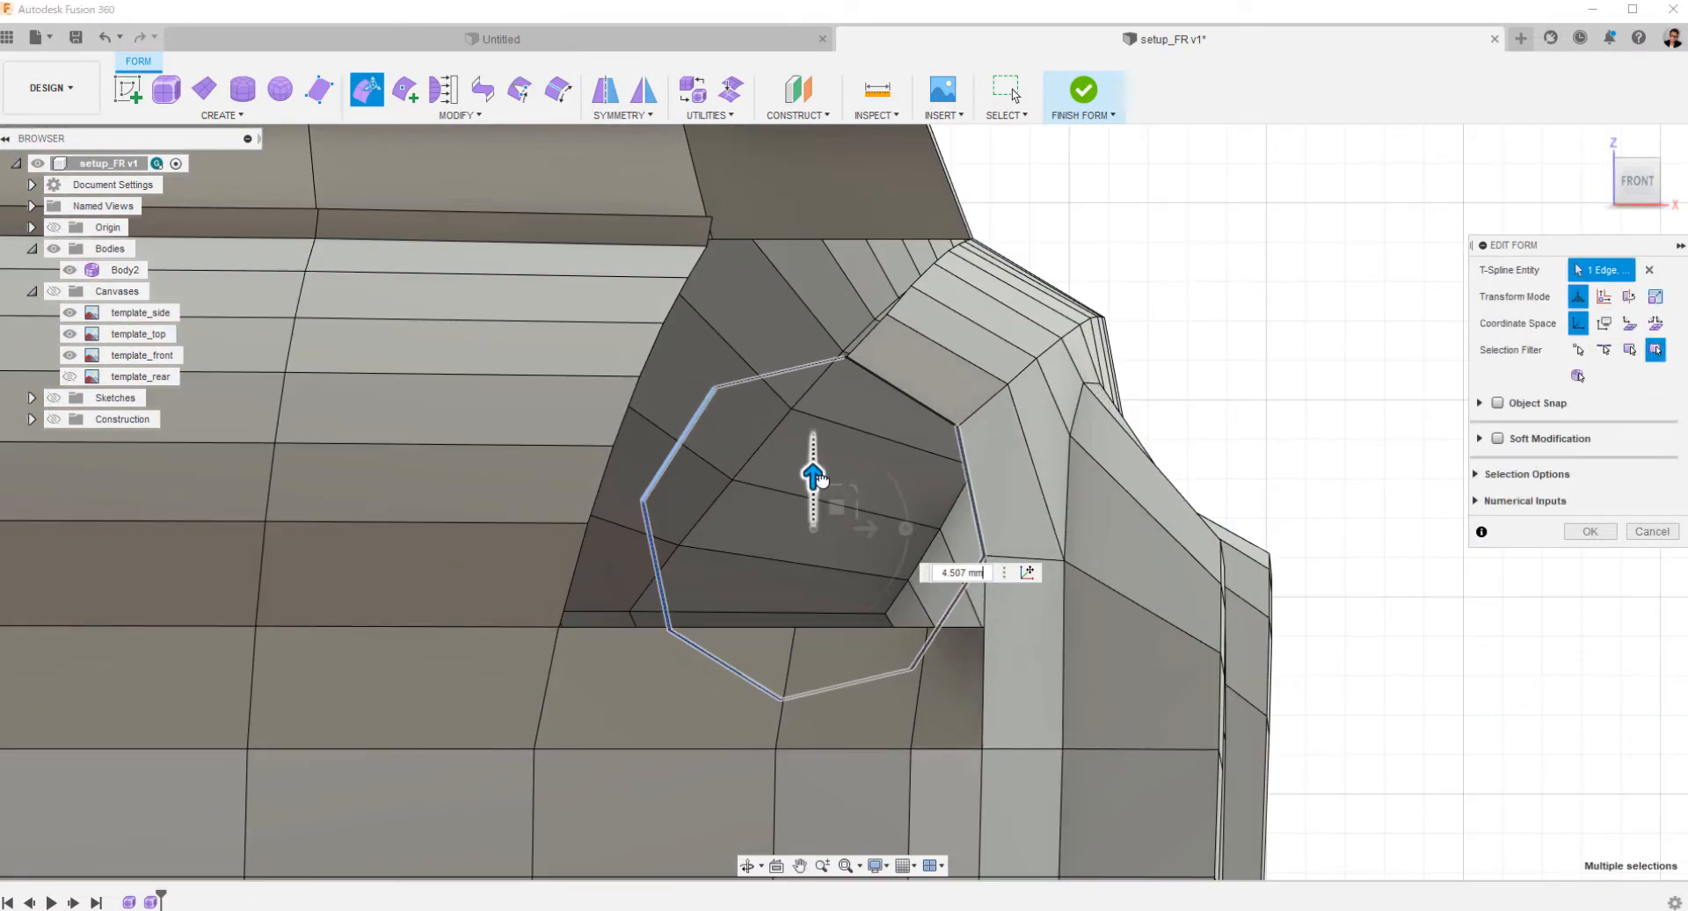
# Shift the headlight ring about 1.1 mm outward in the front view.
pyautogui.keyDown('shift'); pyautogui.moveTo(1189, 399); pyautogui.dragTo(1188, 441, button='middle'); pyautogui.keyUp('shift')
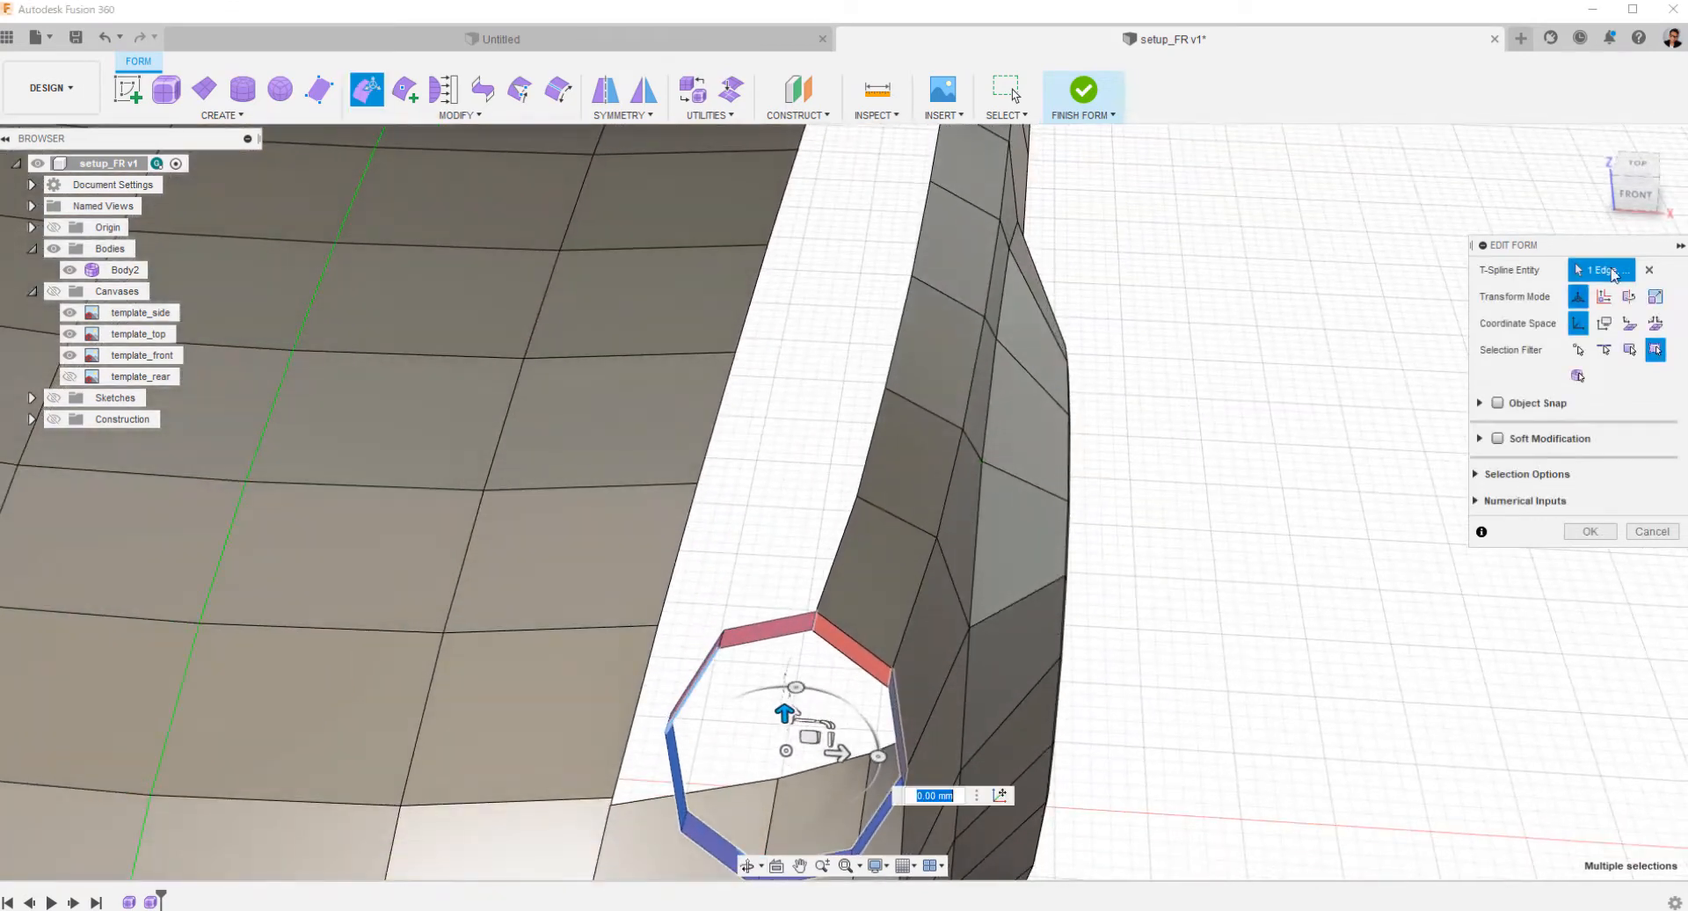
pyautogui.click(1638, 170)
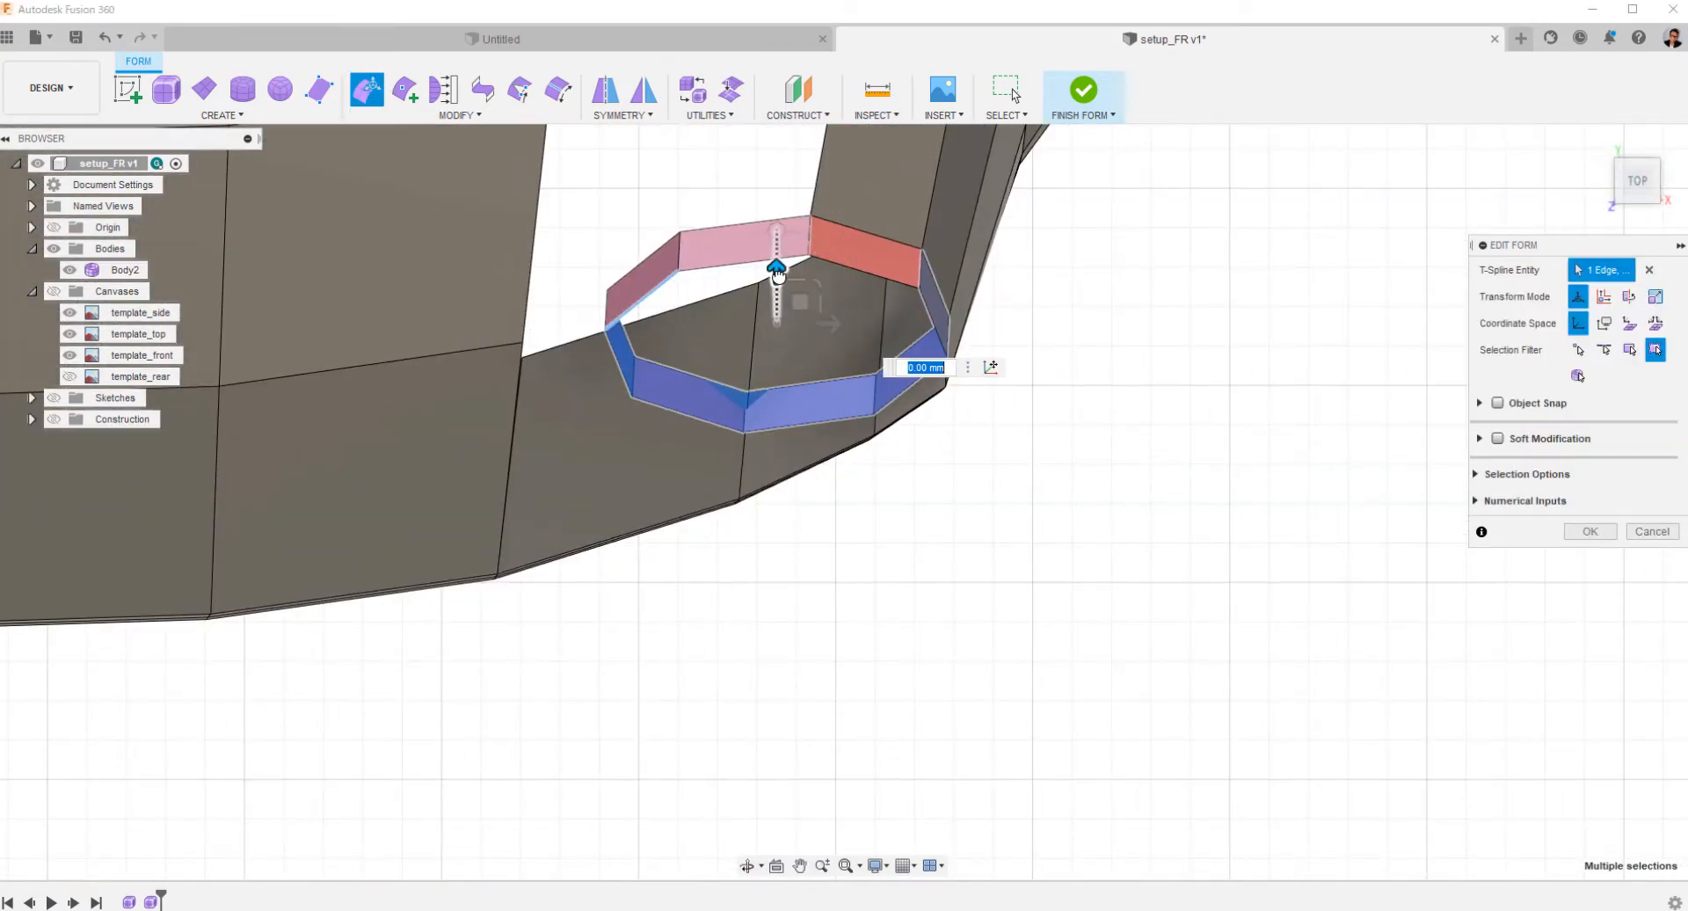
pyautogui.click(1640, 213)
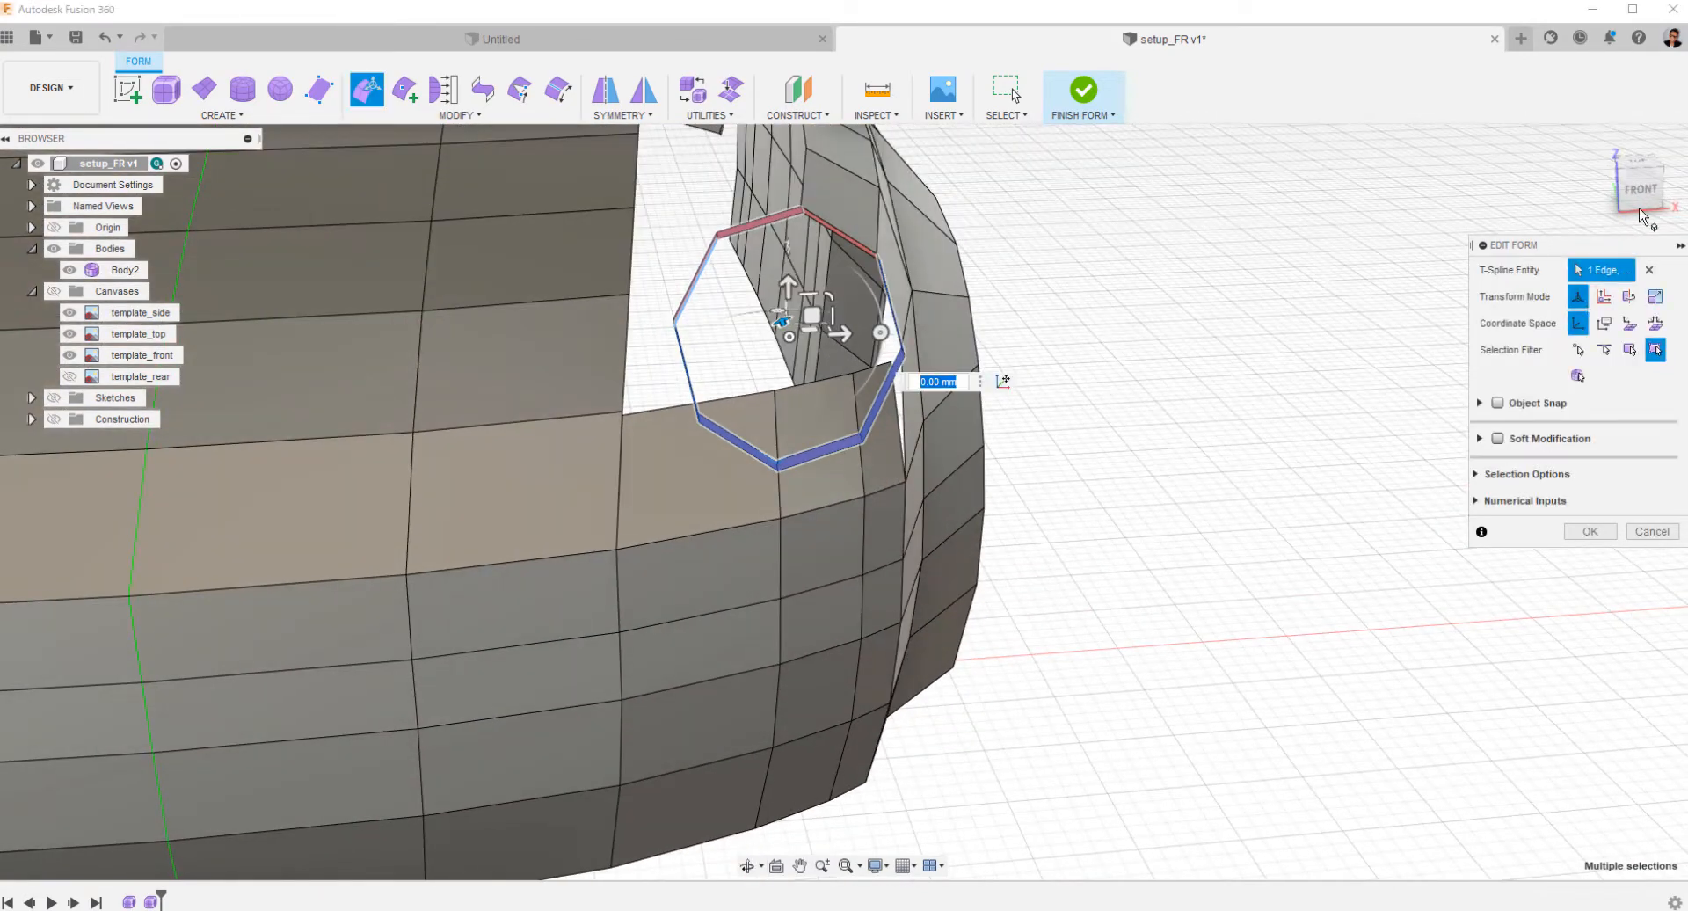
pyautogui.click(1639, 206)
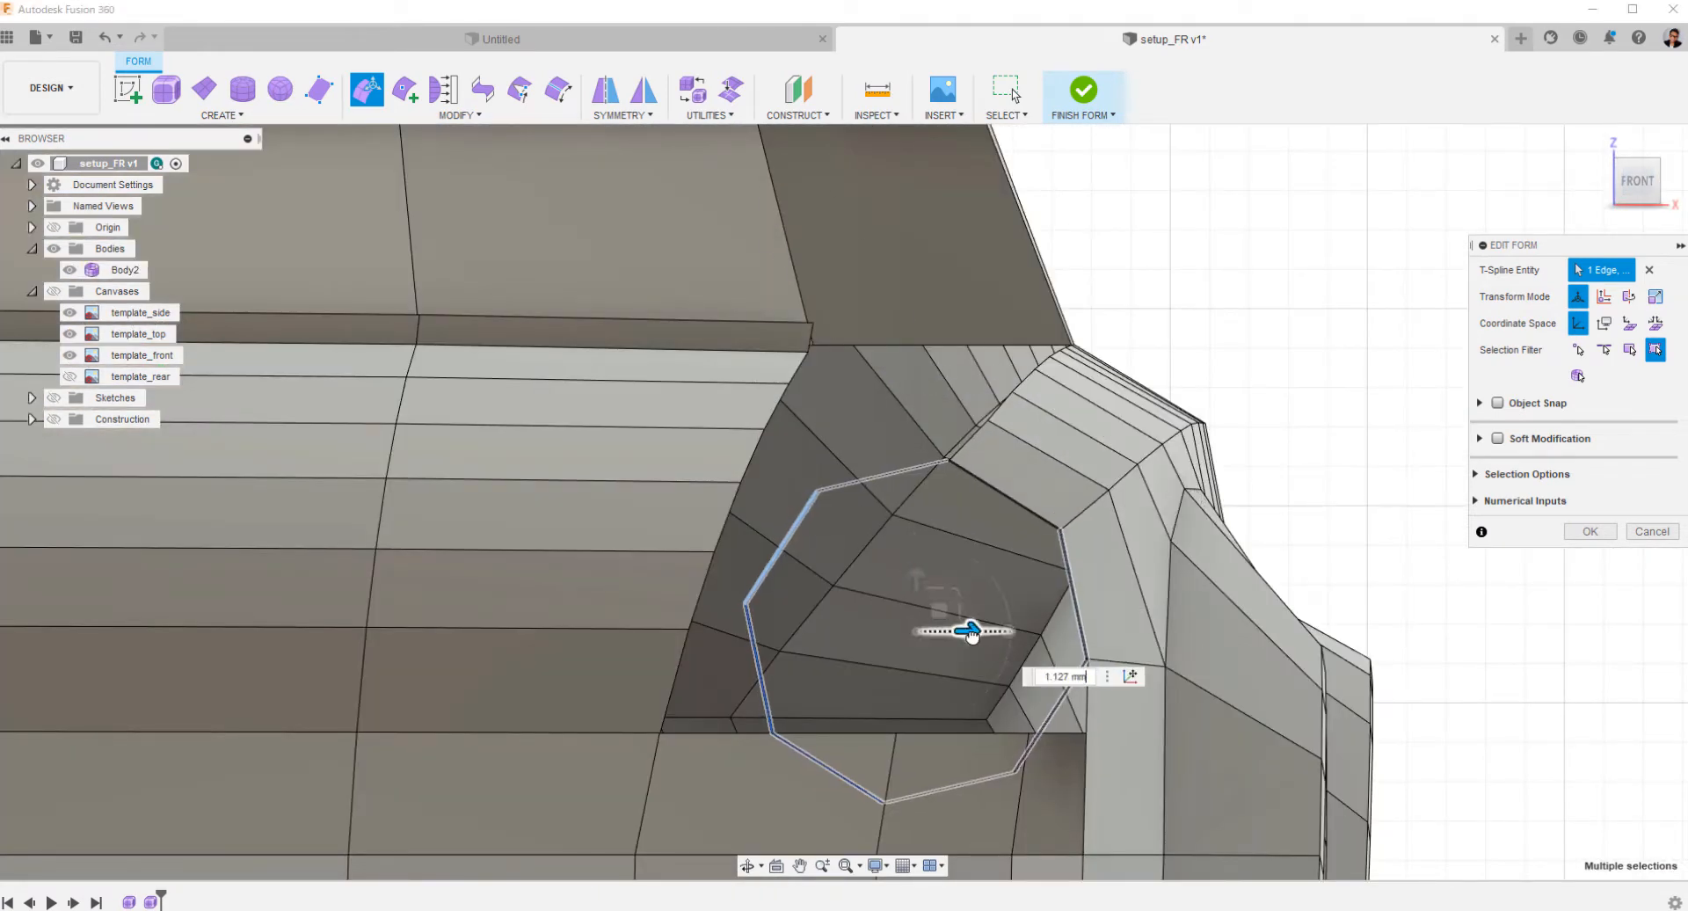
pyautogui.moveTo(971, 635); pyautogui.dragTo(972, 634)
# Move the headlight ring slightly farther back toward the fender in the side view.
pyautogui.scroll(-4, 1178, 558)
pyautogui.keyDown('shift'); pyautogui.moveTo(1179, 558); pyautogui.dragTo(1050, 531, button='middle'); pyautogui.keyUp('shift')
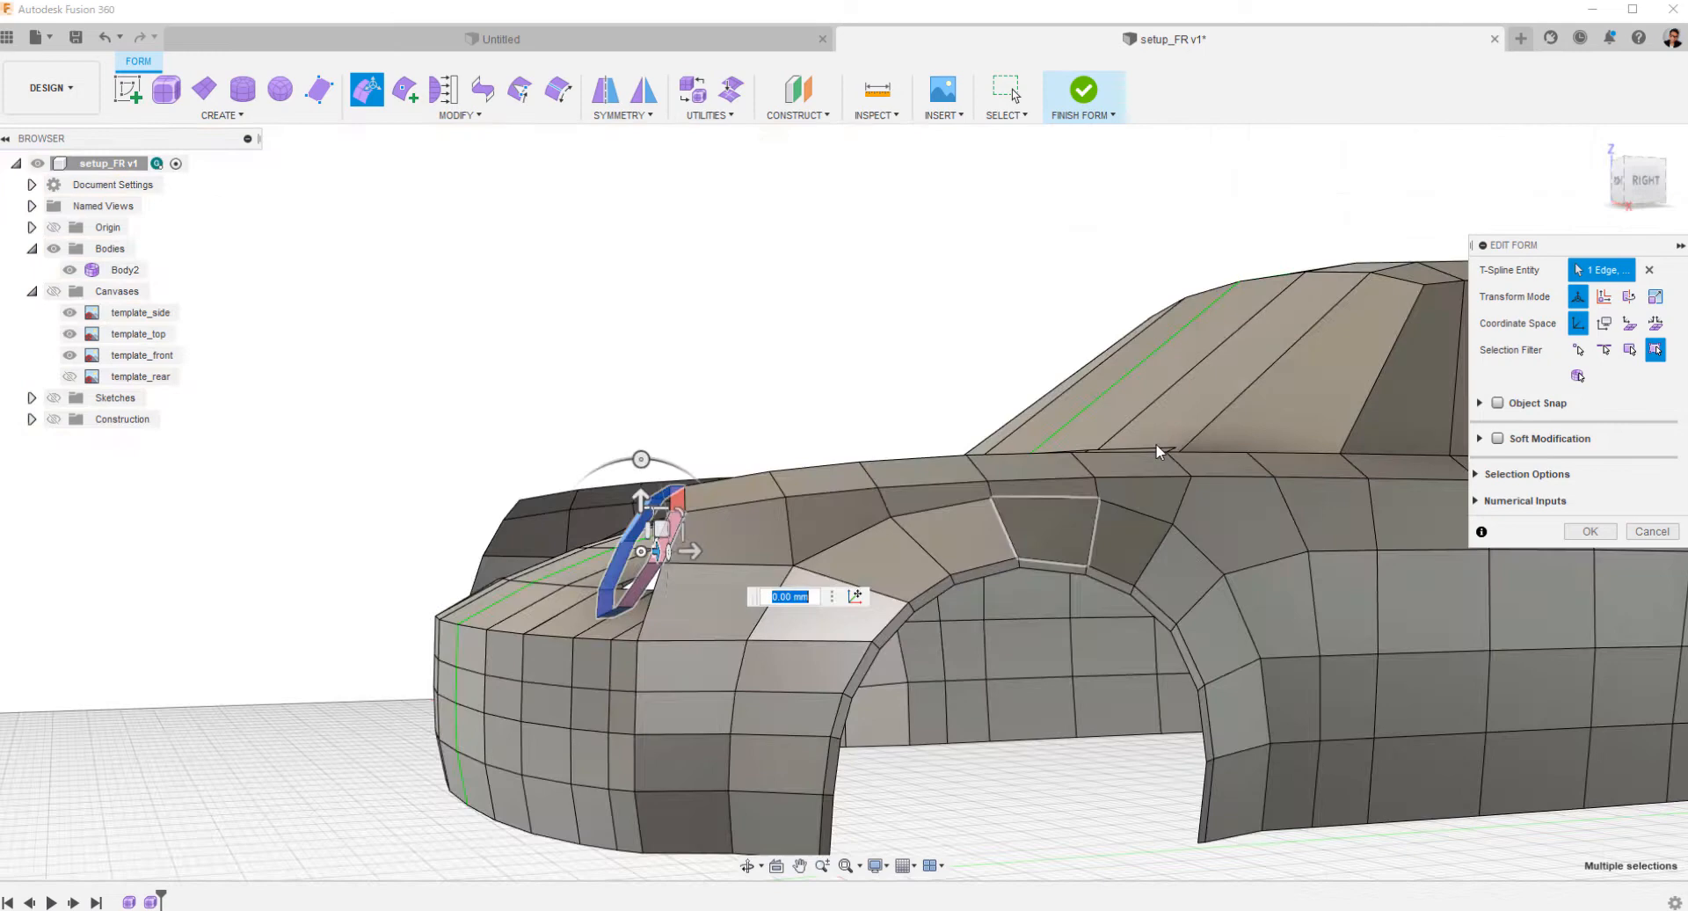
pyautogui.click(1646, 184)
pyautogui.scroll(2, 752, 489)
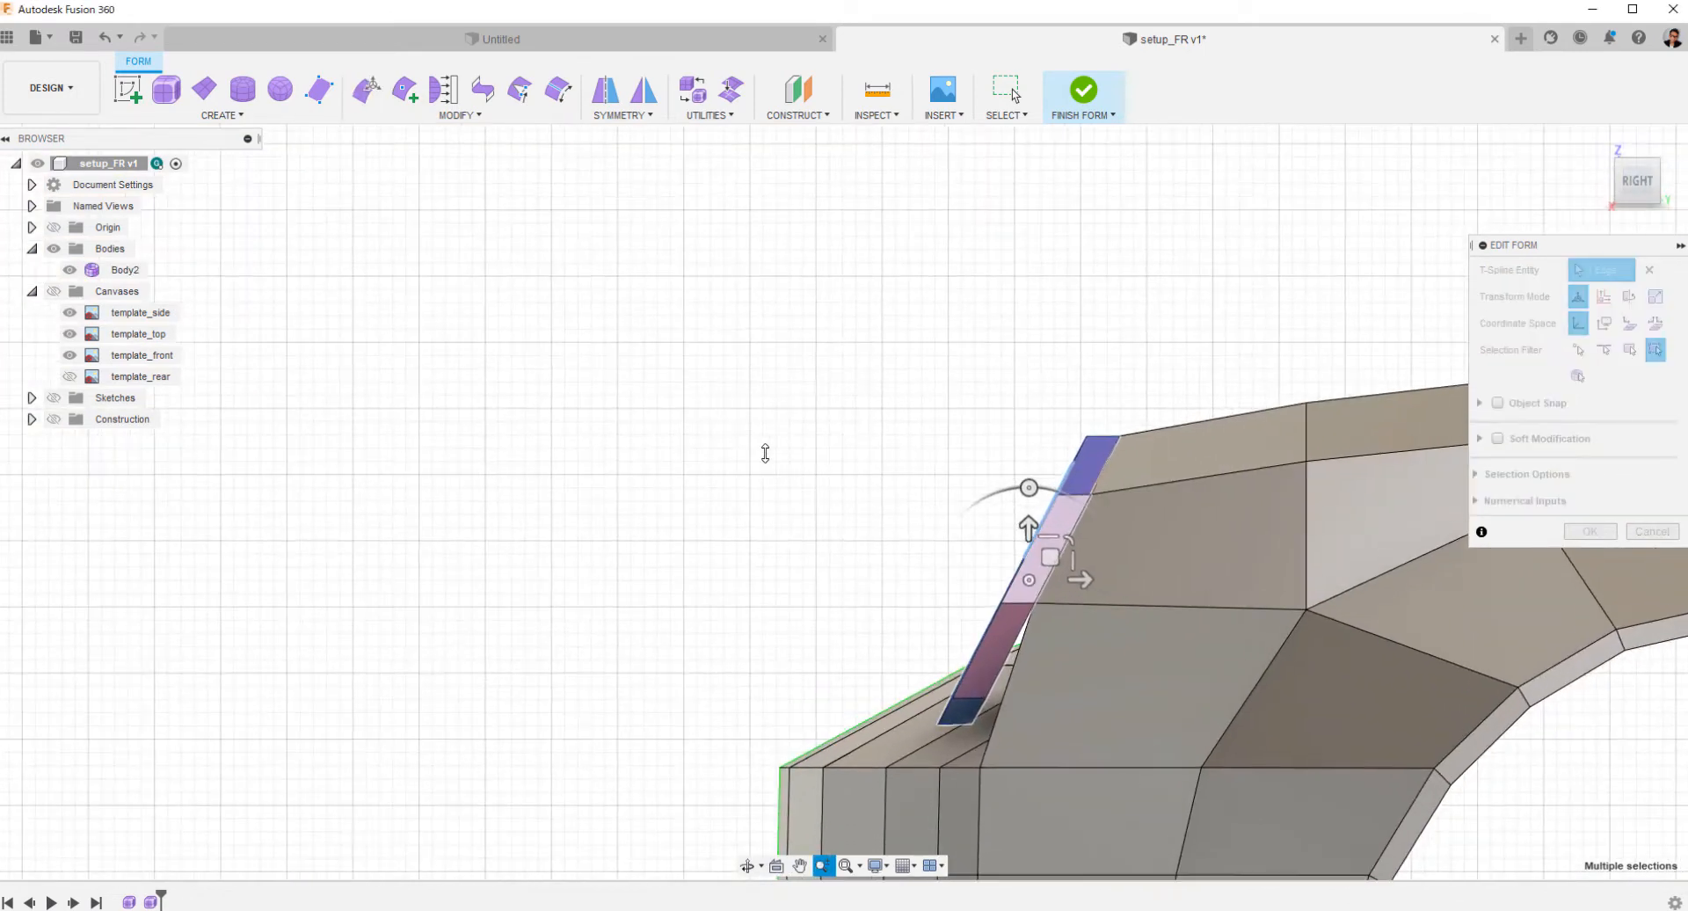
pyautogui.moveTo(1090, 585); pyautogui.dragTo(1099, 584)
pyautogui.keyDown('shift'); pyautogui.moveTo(908, 520); pyautogui.dragTo(1084, 554, button='middle'); pyautogui.keyUp('shift')
pyautogui.click(1213, 656)
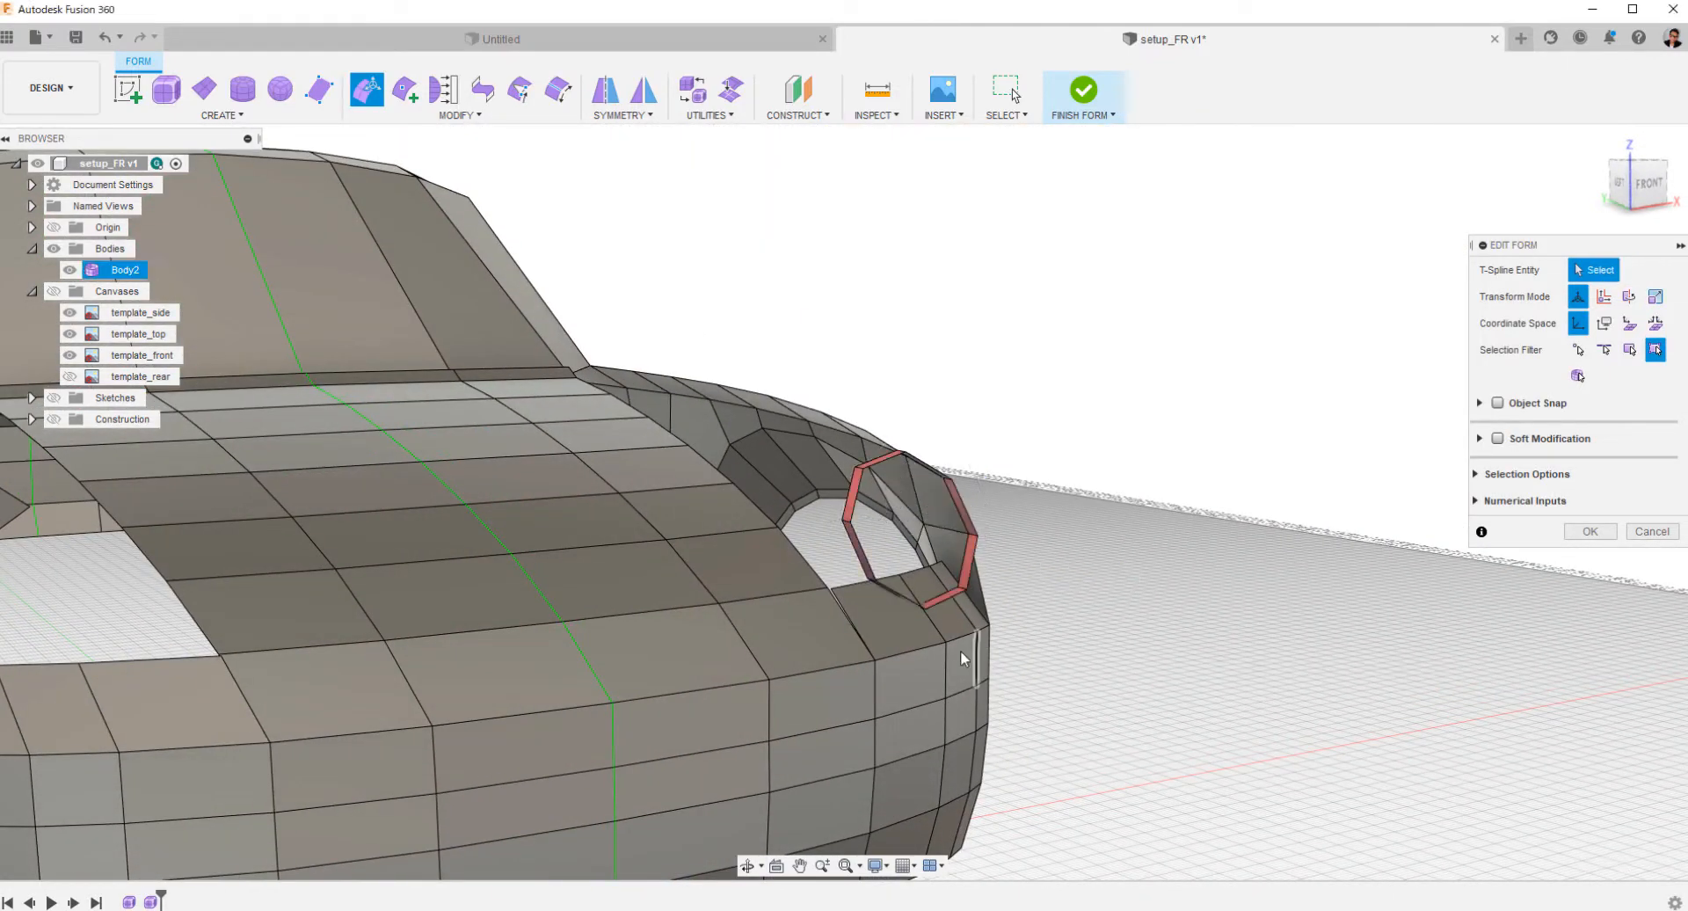
# Select the three opening edges beneath the headlight ring and examine their position against it in the top, front and side views.
pyautogui.doubleClick(856, 583)
pyautogui.keyDown('shift'); pyautogui.moveTo(1254, 564); pyautogui.dragTo(1249, 527, button='middle'); pyautogui.keyUp('shift')
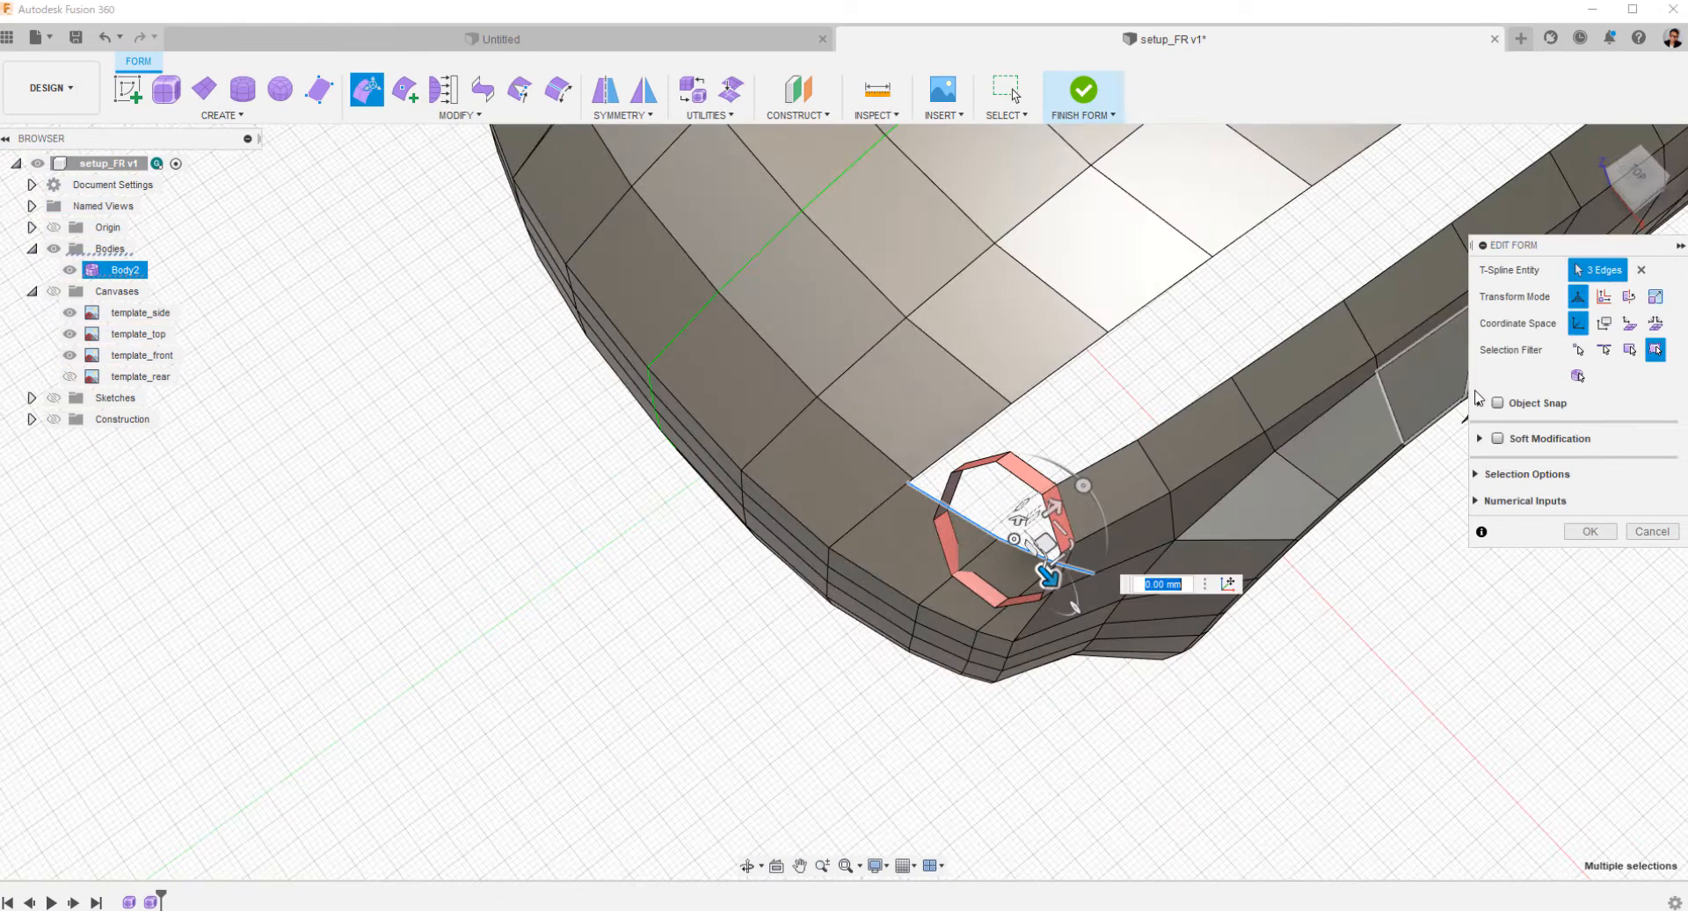
pyautogui.click(1636, 171)
pyautogui.scroll(4, 1092, 445)
pyautogui.moveTo(1086, 325); pyautogui.dragTo(788, 562, button='middle')
pyautogui.scroll(1, 791, 561)
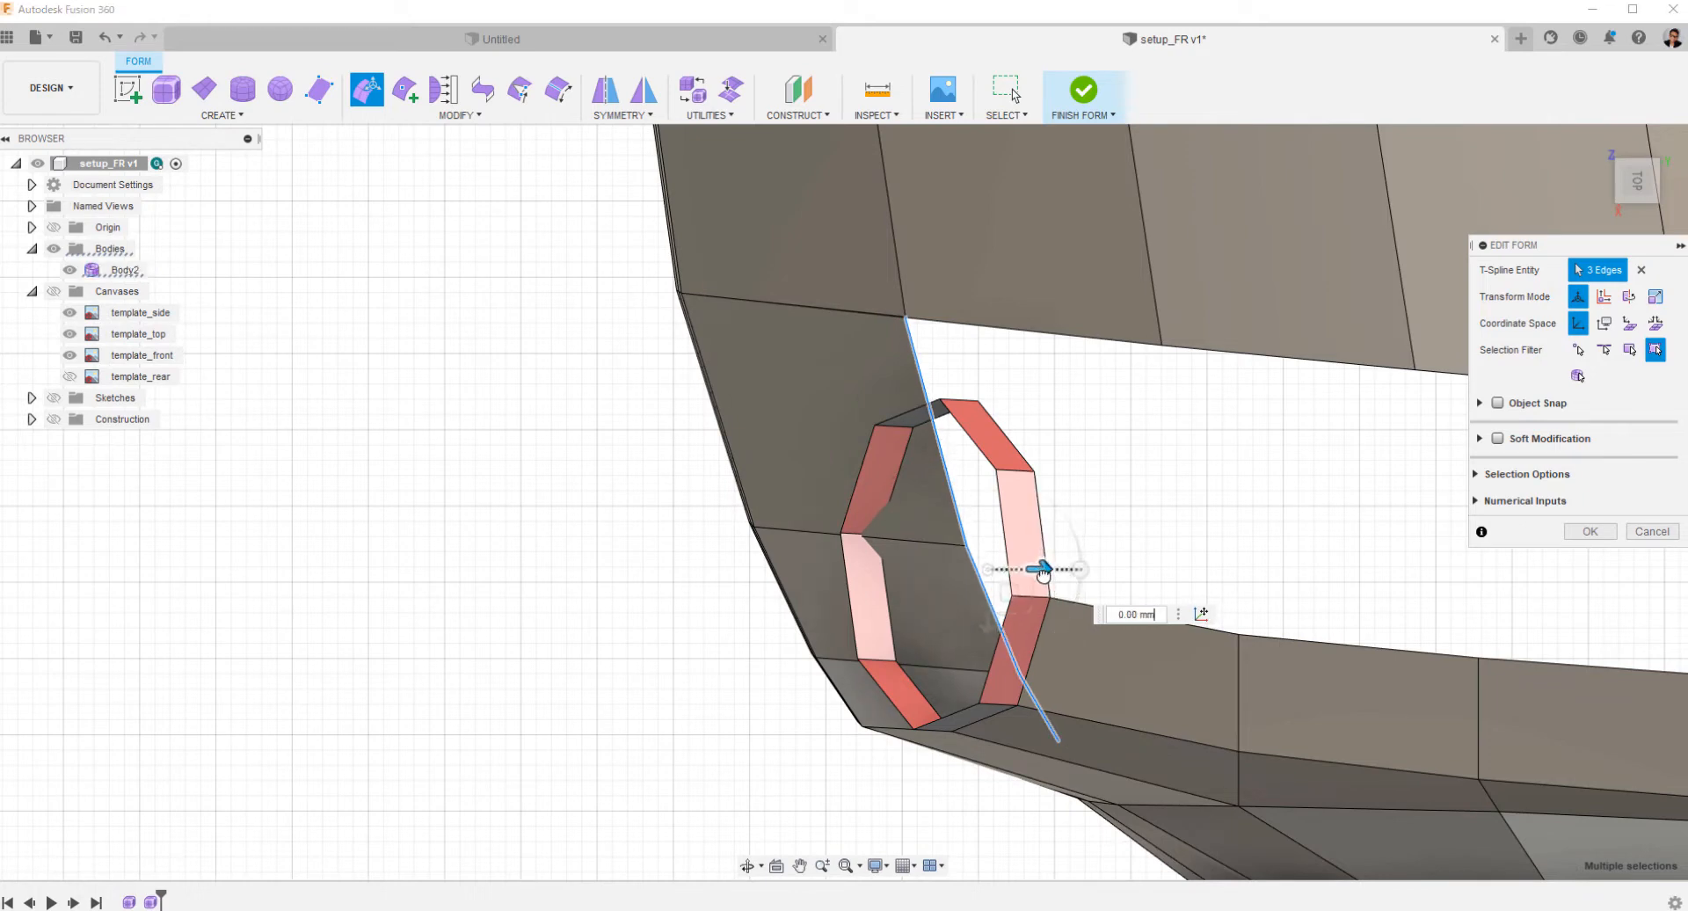
pyautogui.keyDown('shift'); pyautogui.moveTo(560, 563); pyautogui.dragTo(882, 348, button='middle'); pyautogui.keyUp('shift')
pyautogui.click(1635, 184)
pyautogui.moveTo(1055, 606); pyautogui.dragTo(835, 463, button='middle')
pyautogui.scroll(-3, 835, 464)
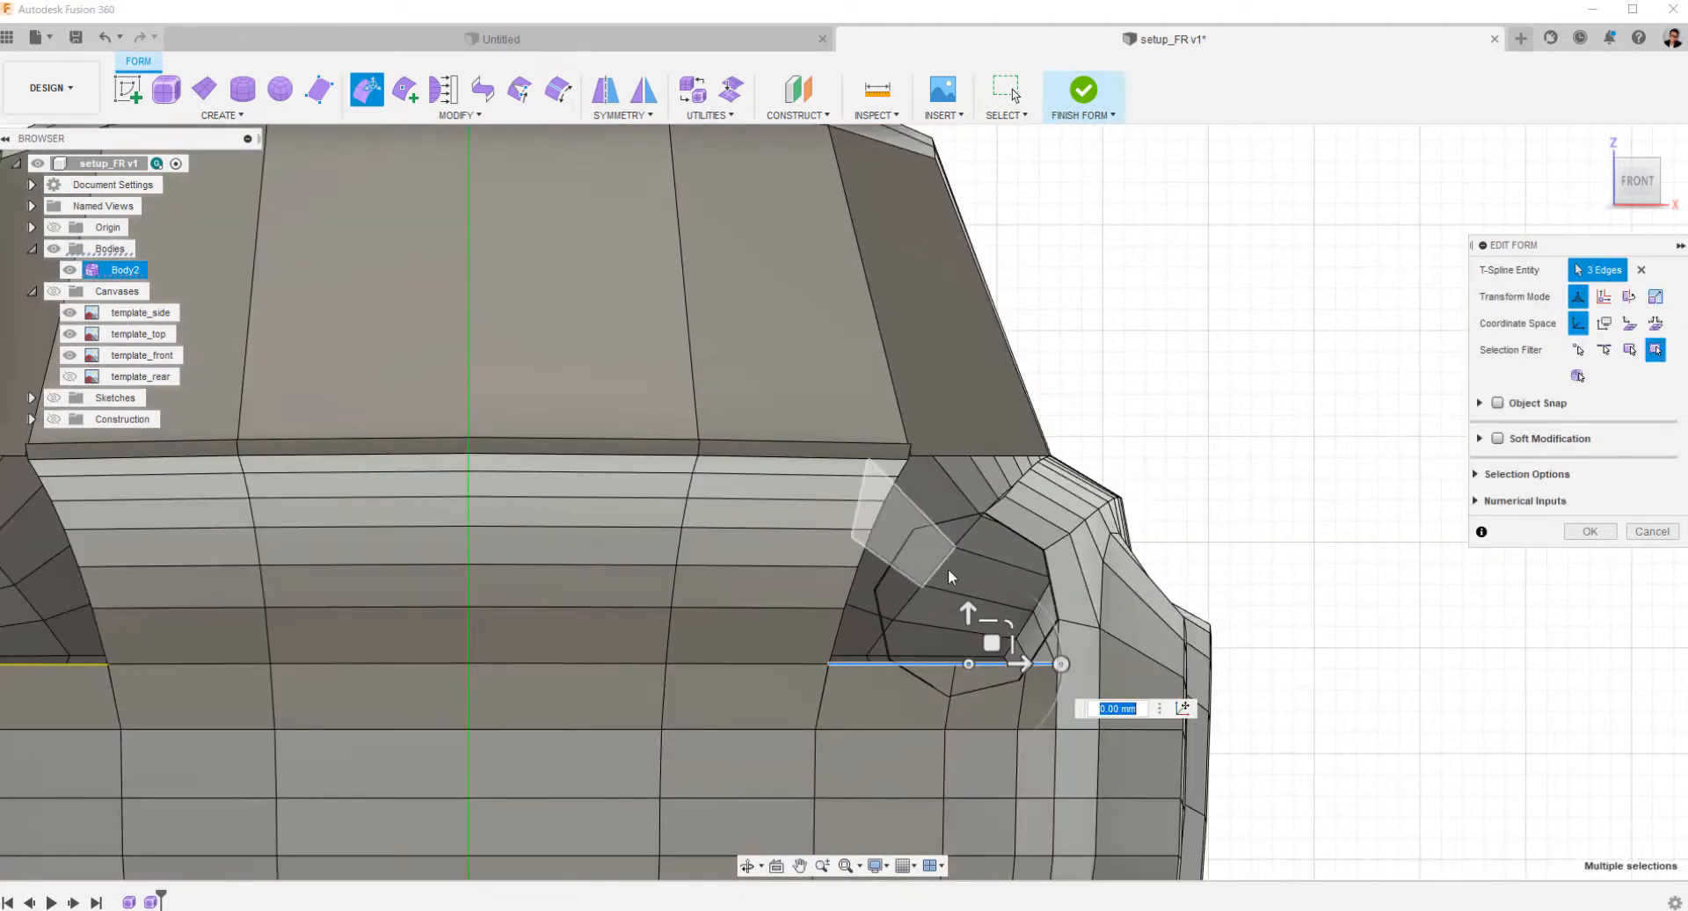
pyautogui.keyDown('shift'); pyautogui.moveTo(1325, 640); pyautogui.dragTo(914, 615, button='middle'); pyautogui.keyUp('shift')
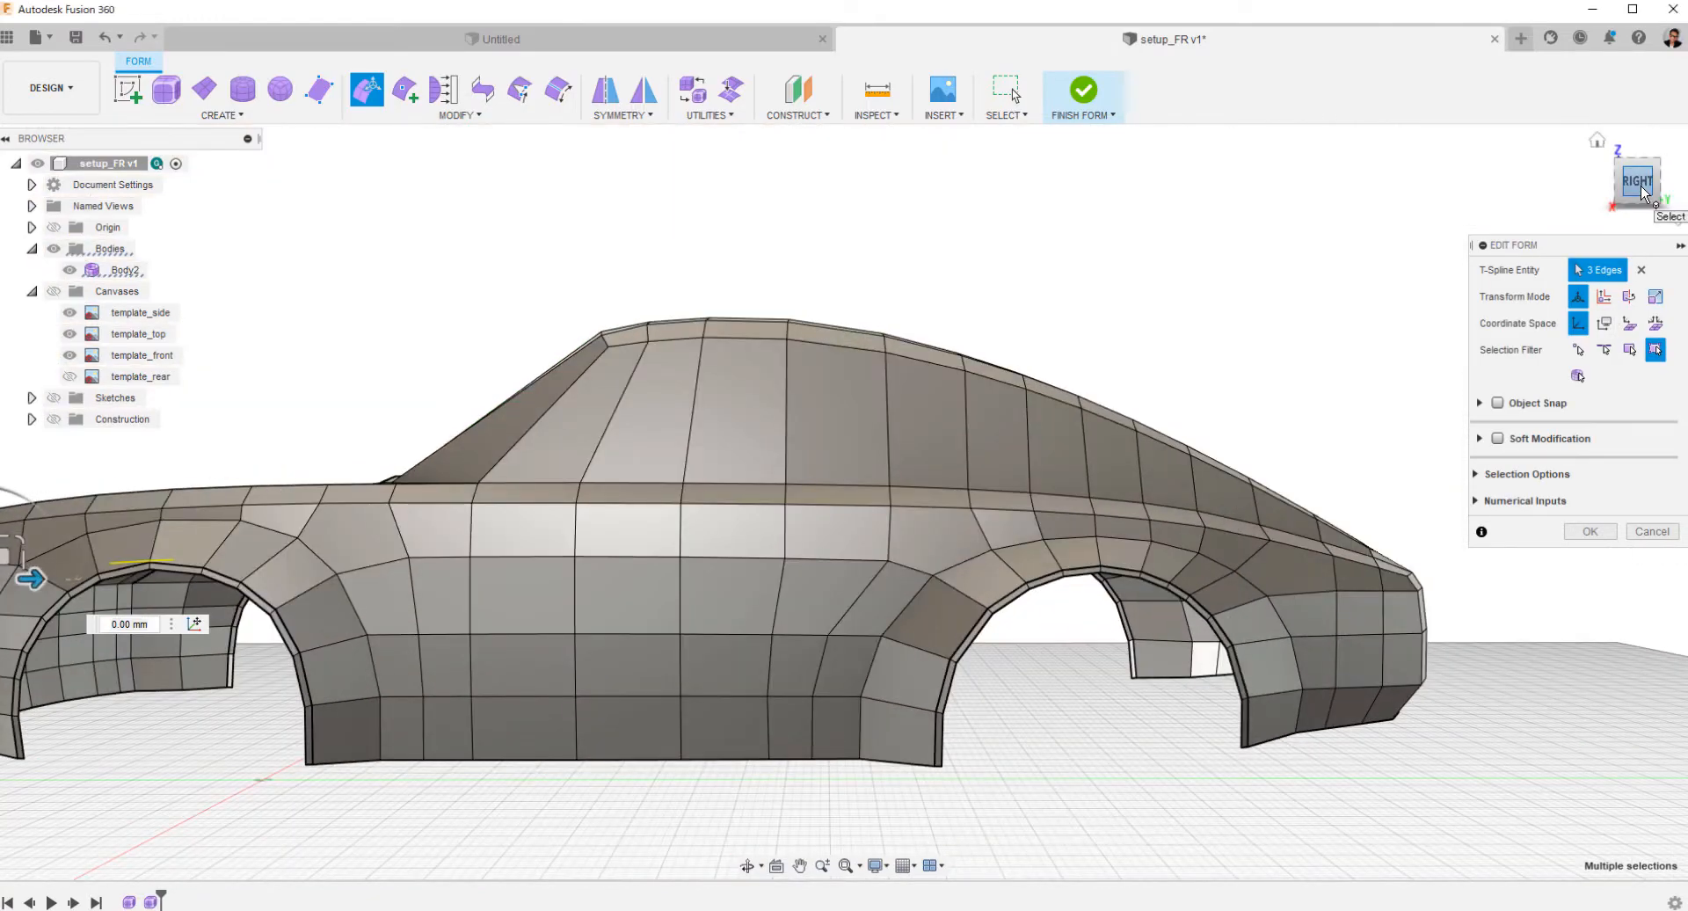
pyautogui.click(1641, 189)
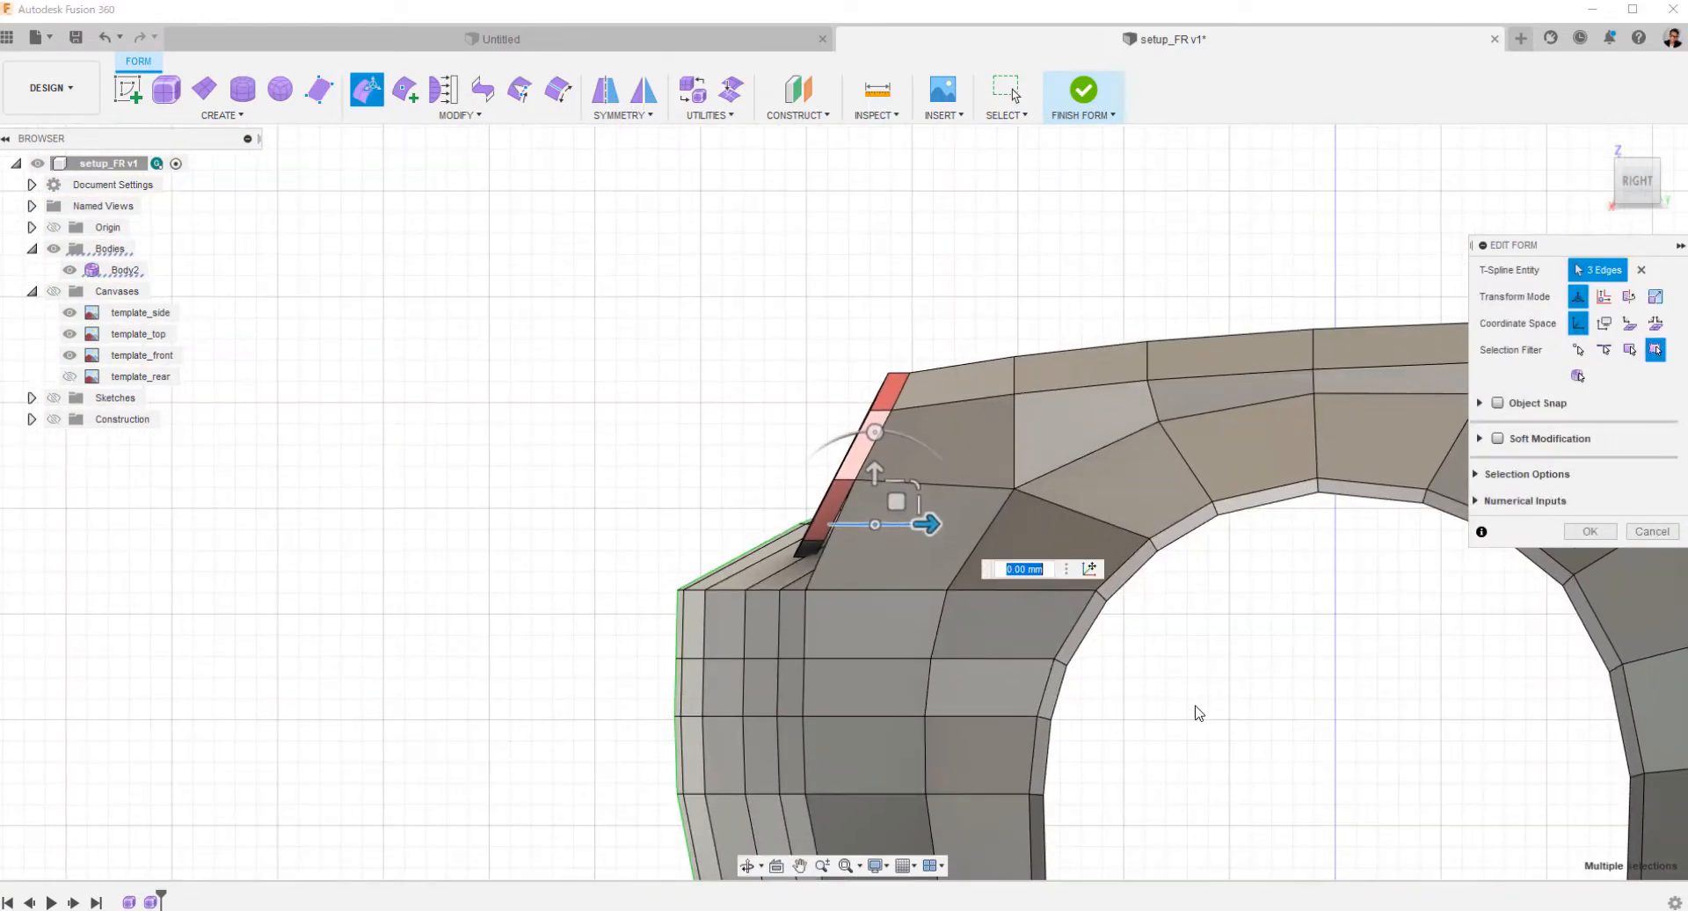
pyautogui.keyDown('shift'); pyautogui.moveTo(767, 628); pyautogui.dragTo(1011, 633, button='middle'); pyautogui.keyUp('shift')
pyautogui.scroll(3, 1093, 463)
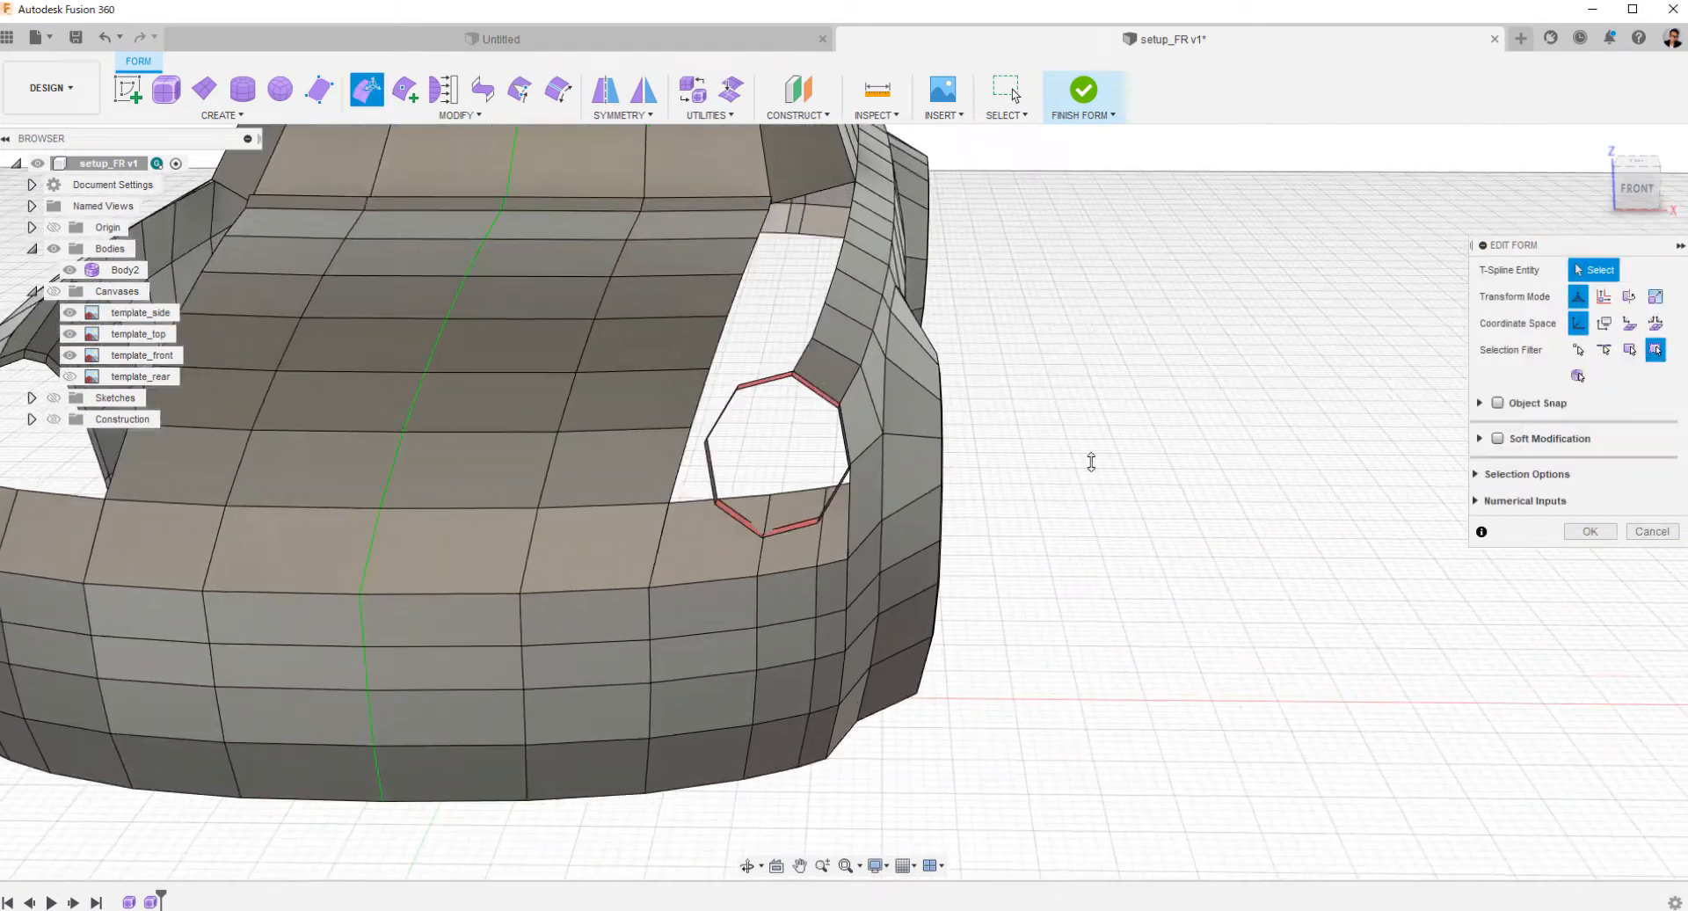
# Examine where the headlight ring's lowest vertex and lower facets cross the bumper surface.
pyautogui.scroll(3, 782, 536)
pyautogui.keyDown('shift'); pyautogui.moveTo(795, 571); pyautogui.dragTo(903, 642, button='middle'); pyautogui.keyUp('shift')
pyautogui.scroll(5, 780, 529)
pyautogui.scroll(-3, 791, 492)
pyautogui.click(765, 288)
pyautogui.scroll(-2, 716, 306)
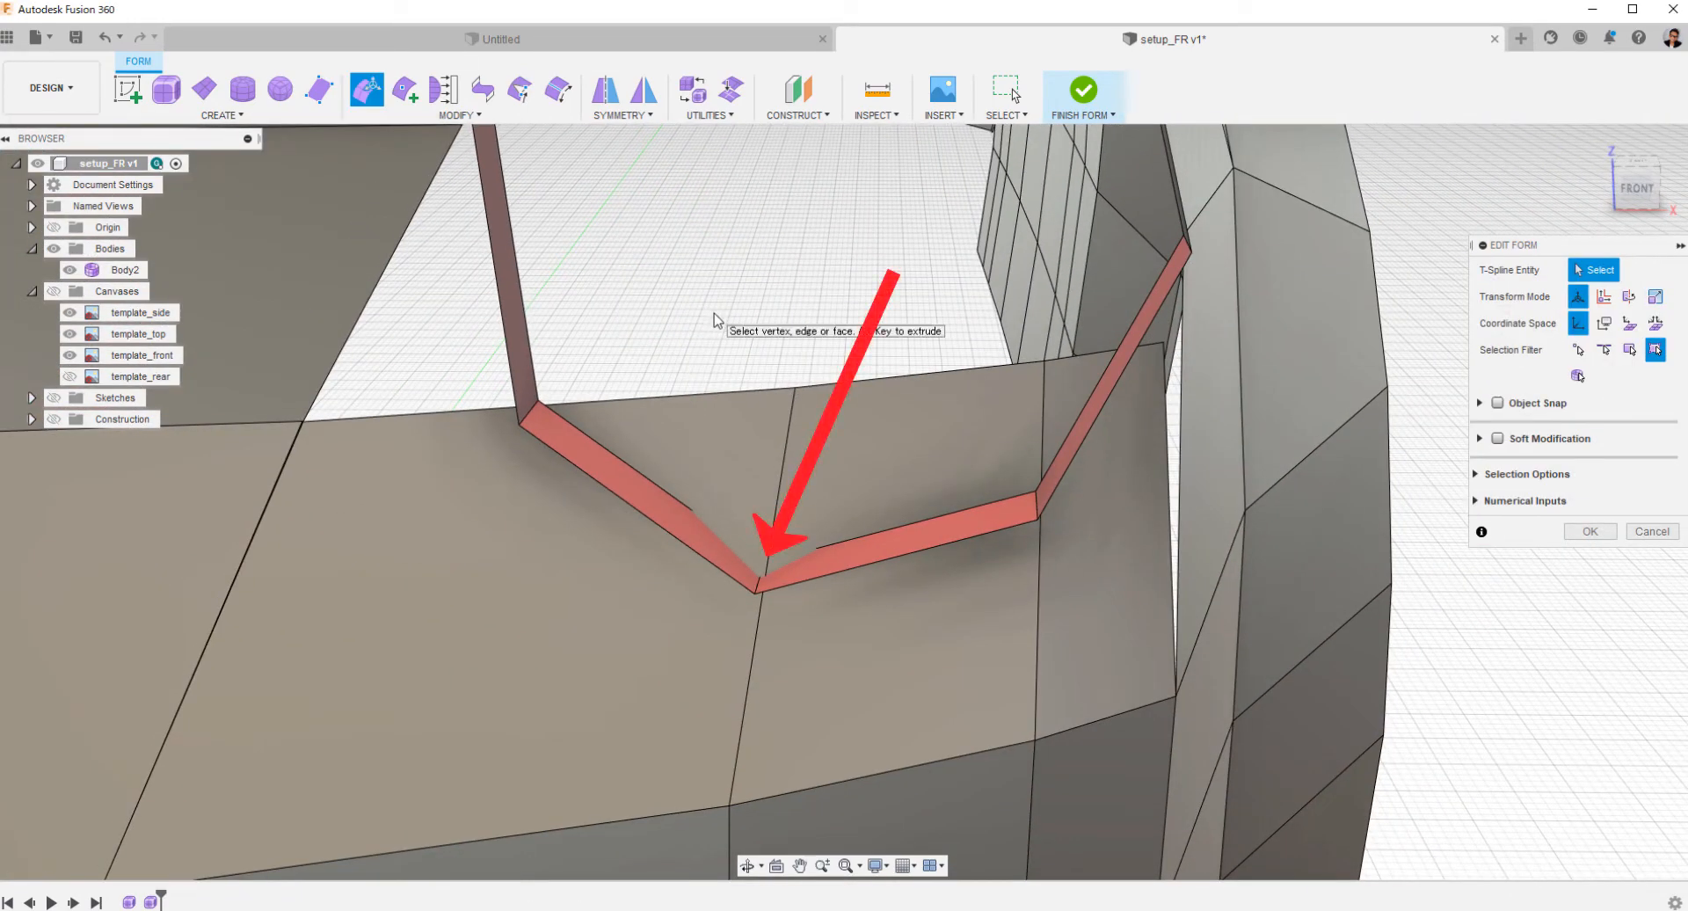
pyautogui.keyDown('shift'); pyautogui.moveTo(714, 319); pyautogui.dragTo(741, 359, button='middle'); pyautogui.keyUp('shift')
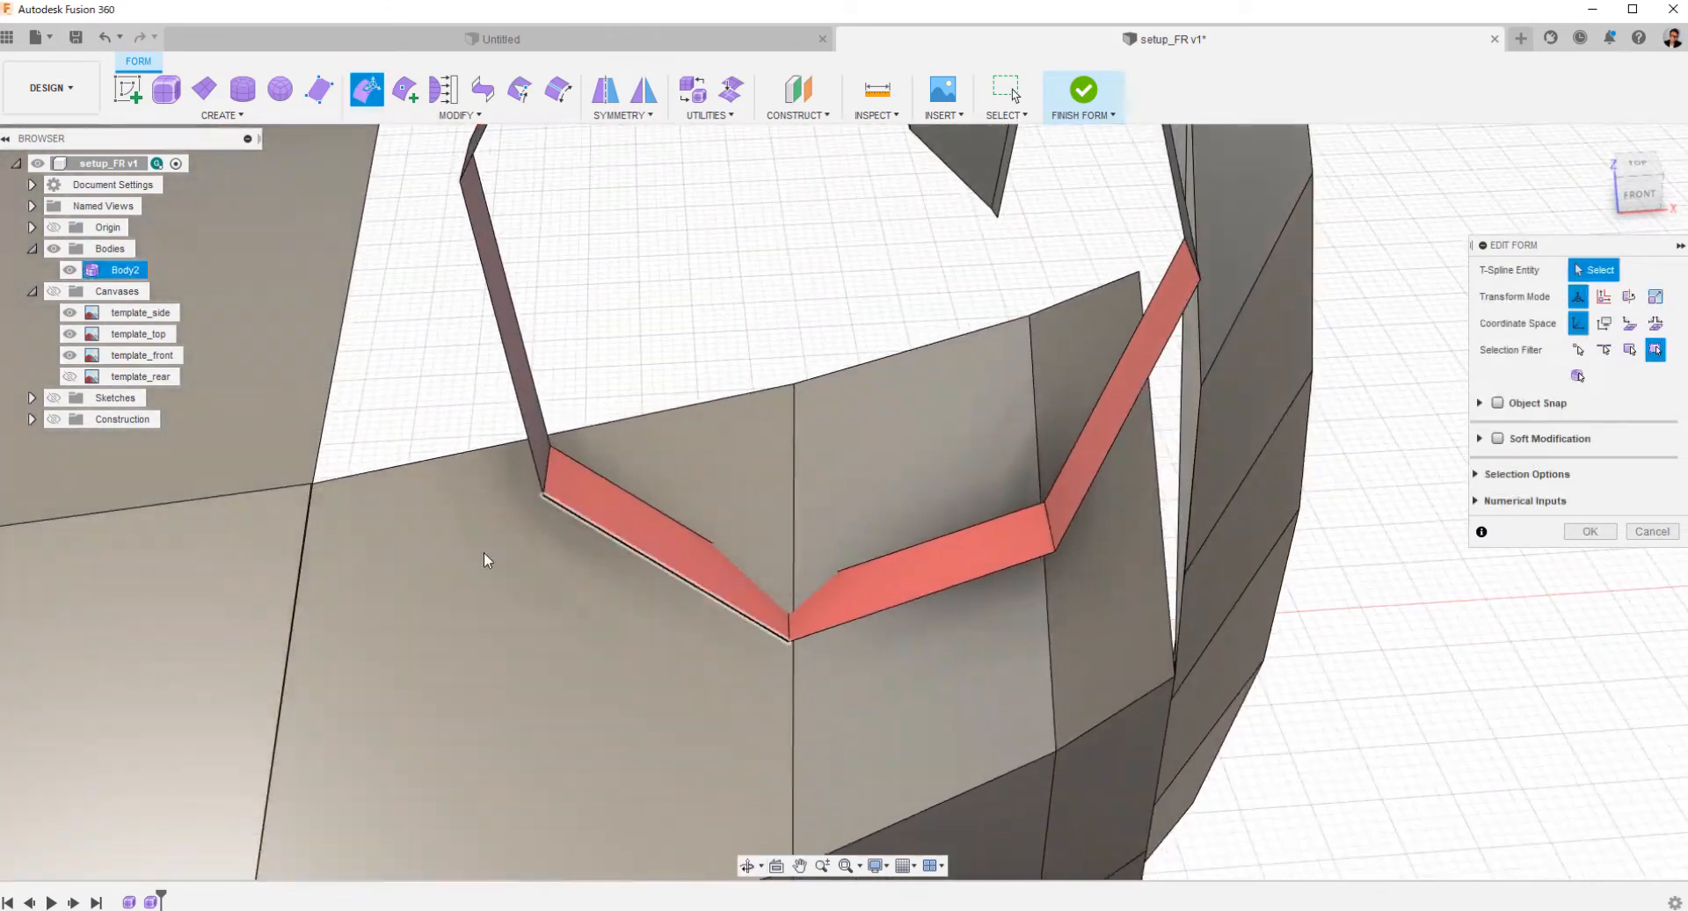
pyautogui.keyDown('shift'); pyautogui.moveTo(486, 557); pyautogui.dragTo(890, 538, button='middle'); pyautogui.keyUp('shift')
pyautogui.scroll(3, 888, 490)
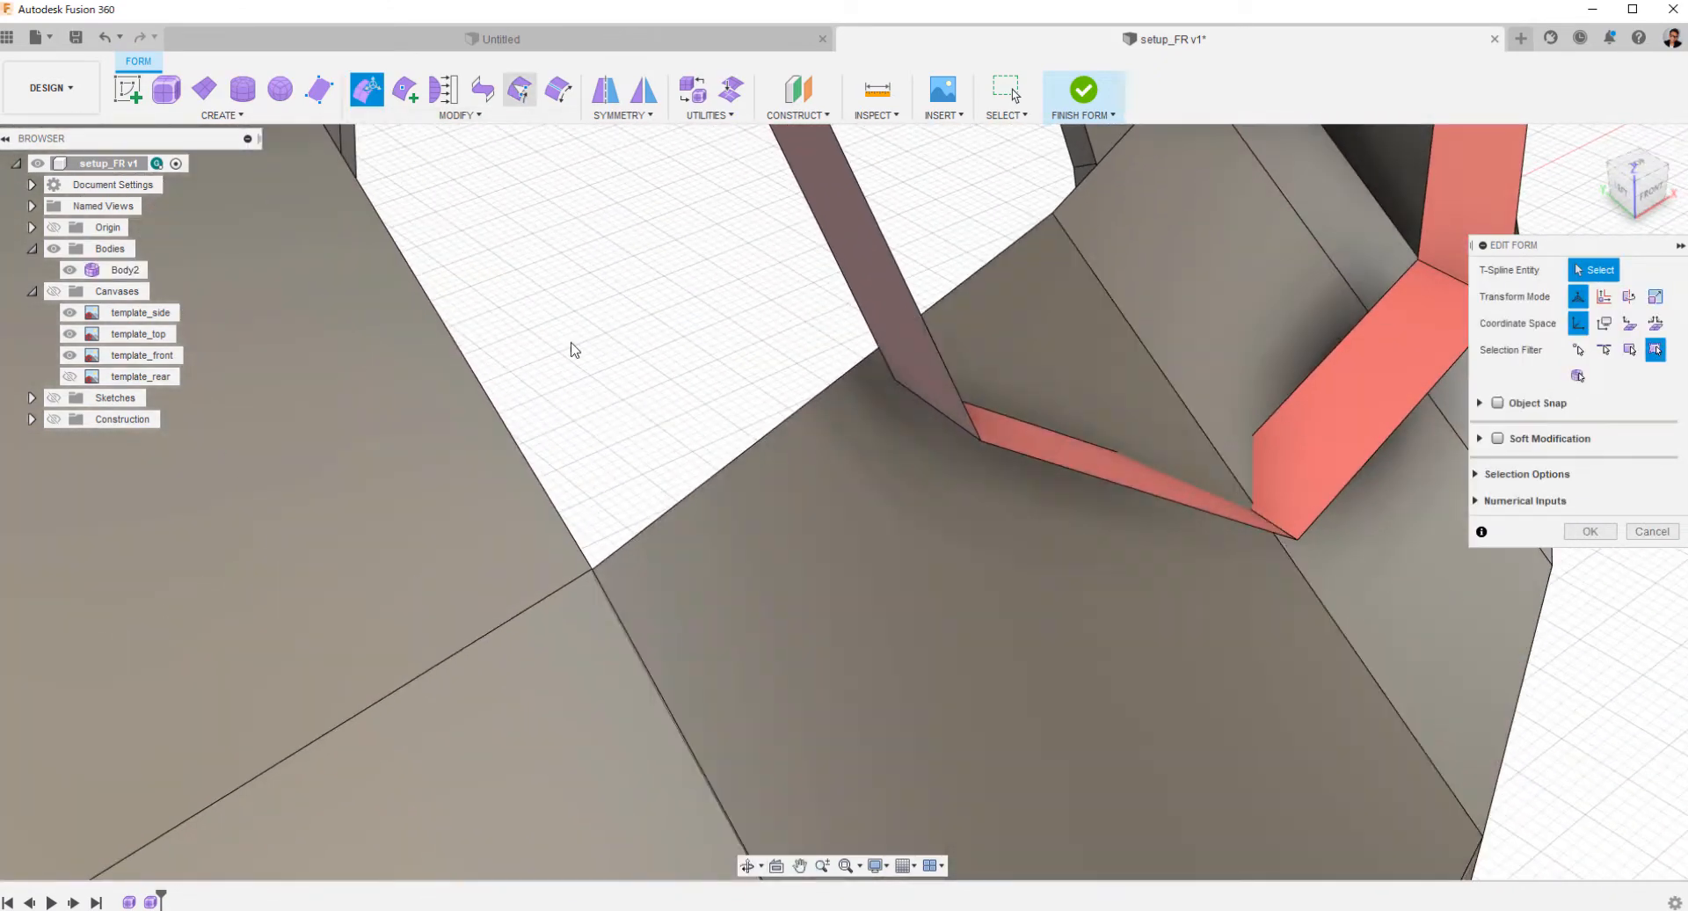
pyautogui.click(592, 568)
pyautogui.keyDown('shift'); pyautogui.moveTo(595, 571); pyautogui.dragTo(727, 667, button='middle'); pyautogui.keyUp('shift')
pyautogui.scroll(4, 784, 503)
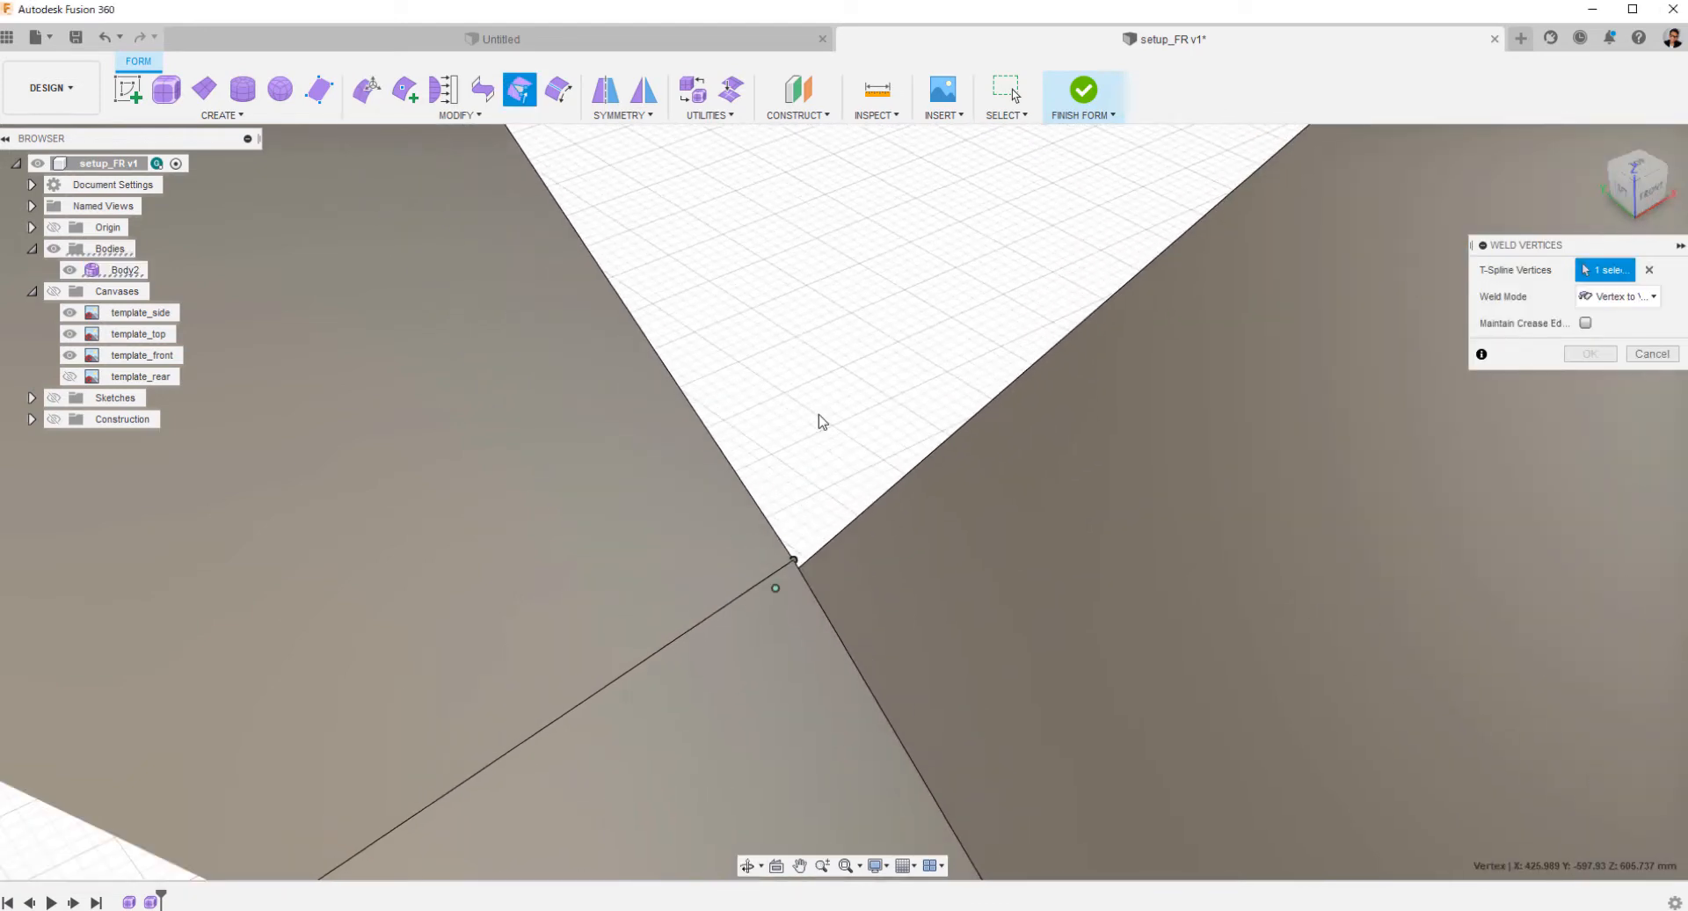
pyautogui.click(1651, 353)
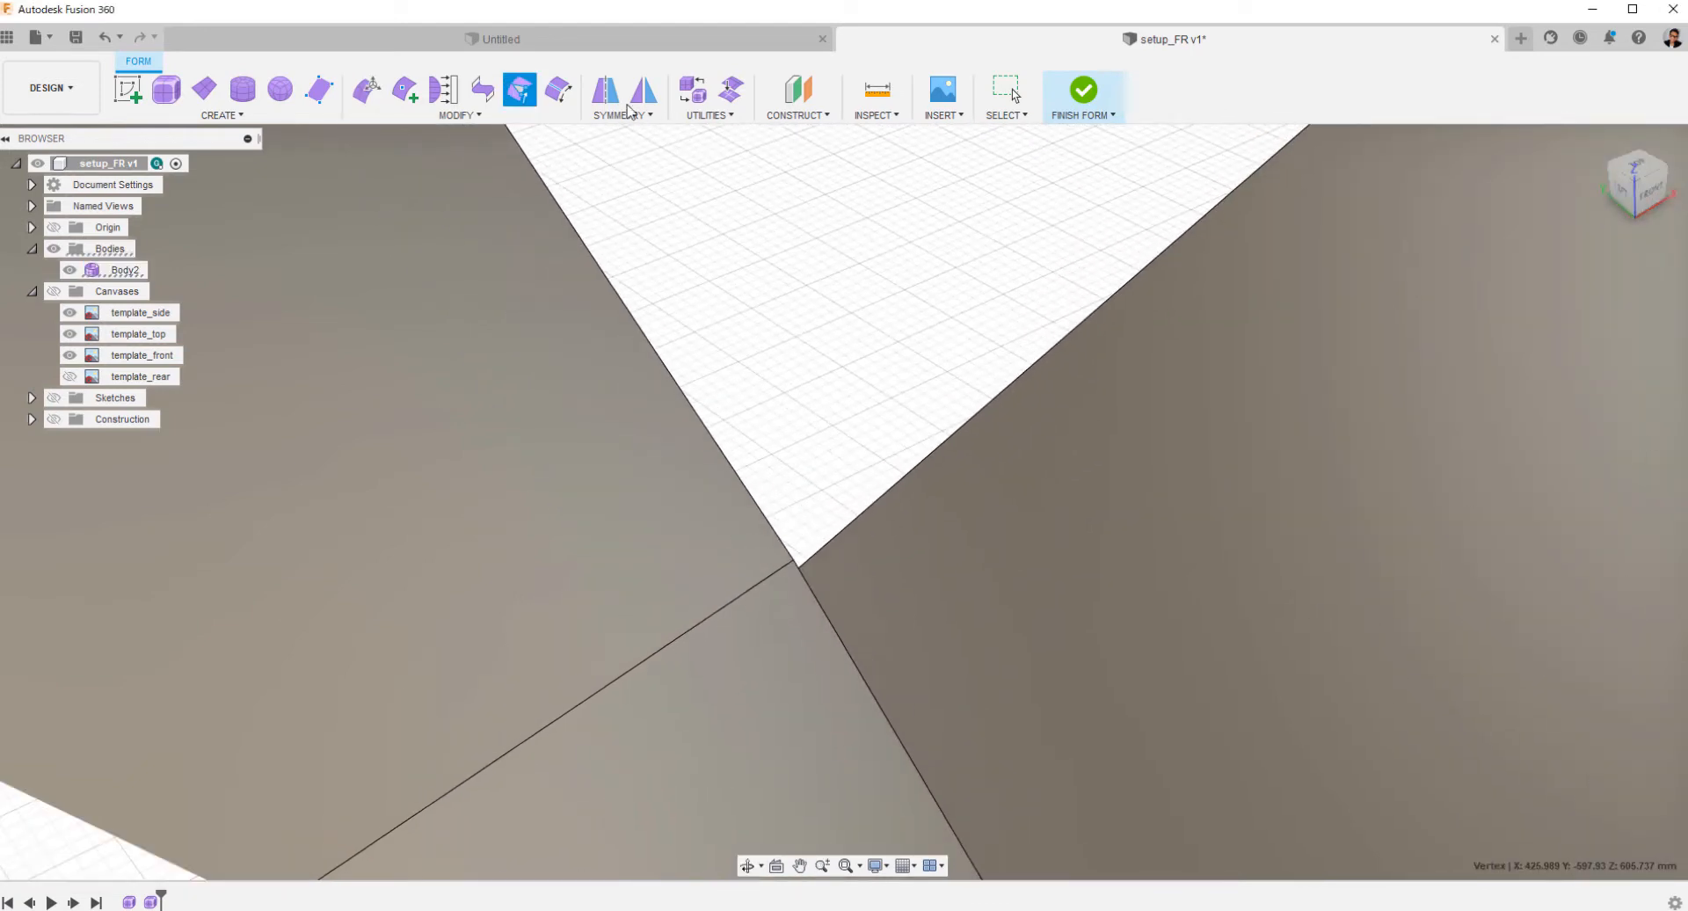
# Weld the two nearly coincident vertices where the hood corner meets the bumper beside the headlight opening.
pyautogui.click(521, 92)
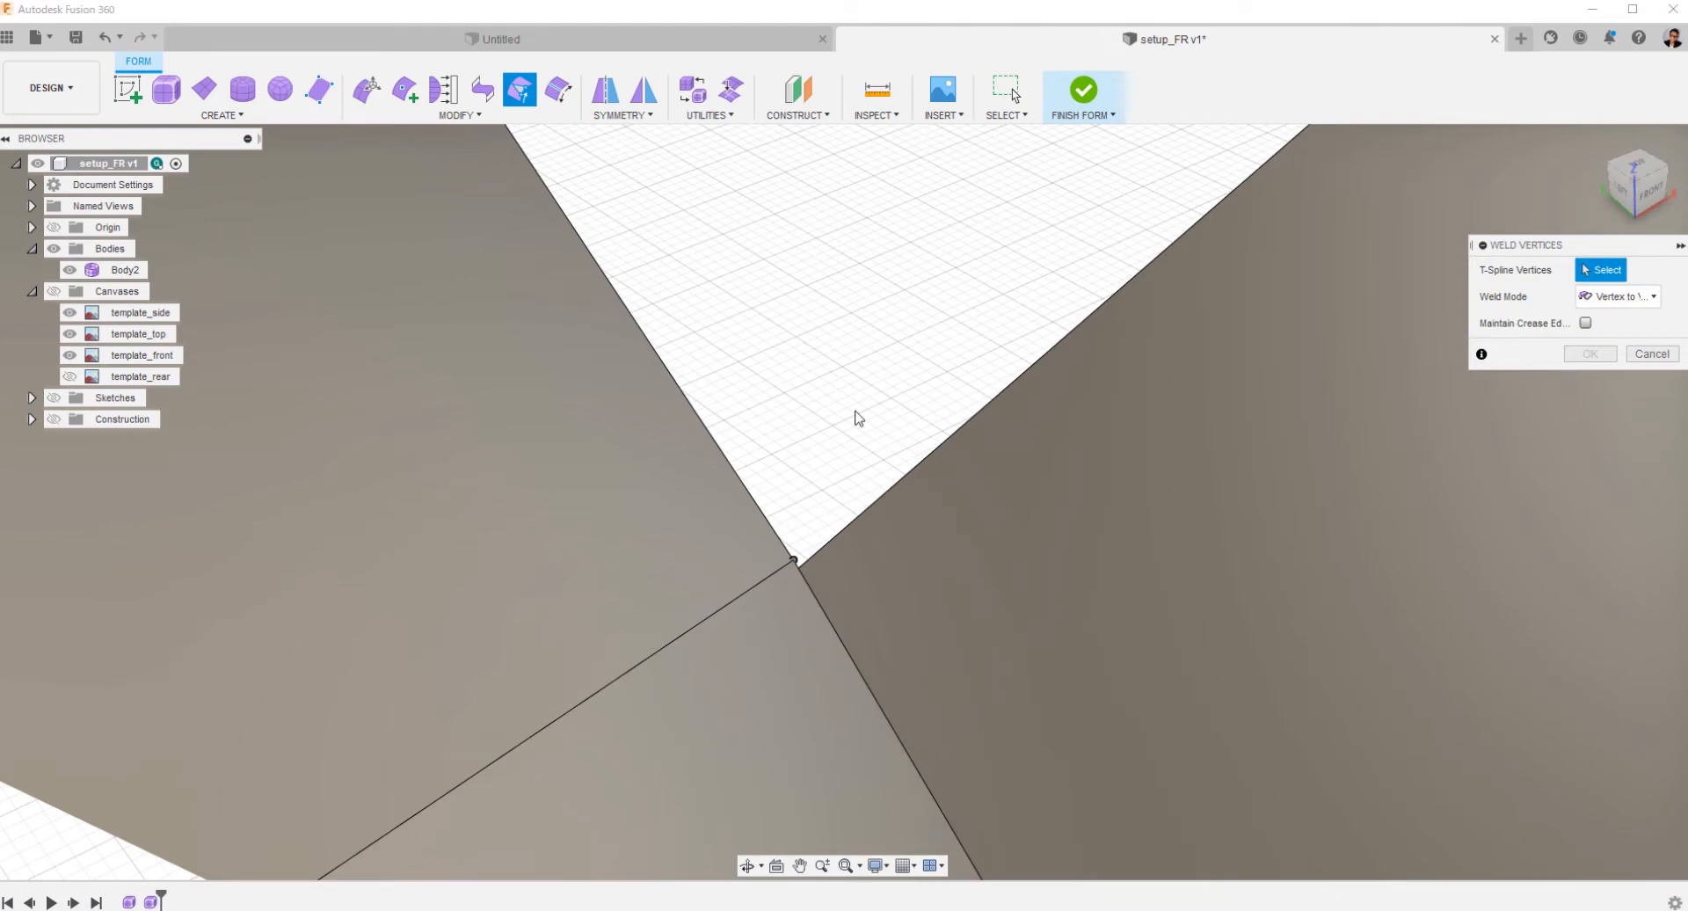
pyautogui.moveTo(859, 418)
pyautogui.keyDown('shift'); pyautogui.mouseDown(button='middle')
pyautogui.moveTo(715, 425)
pyautogui.moveTo(598, 369)
pyautogui.moveTo(870, 432)
pyautogui.mouseUp(button='middle'); pyautogui.keyUp('shift')
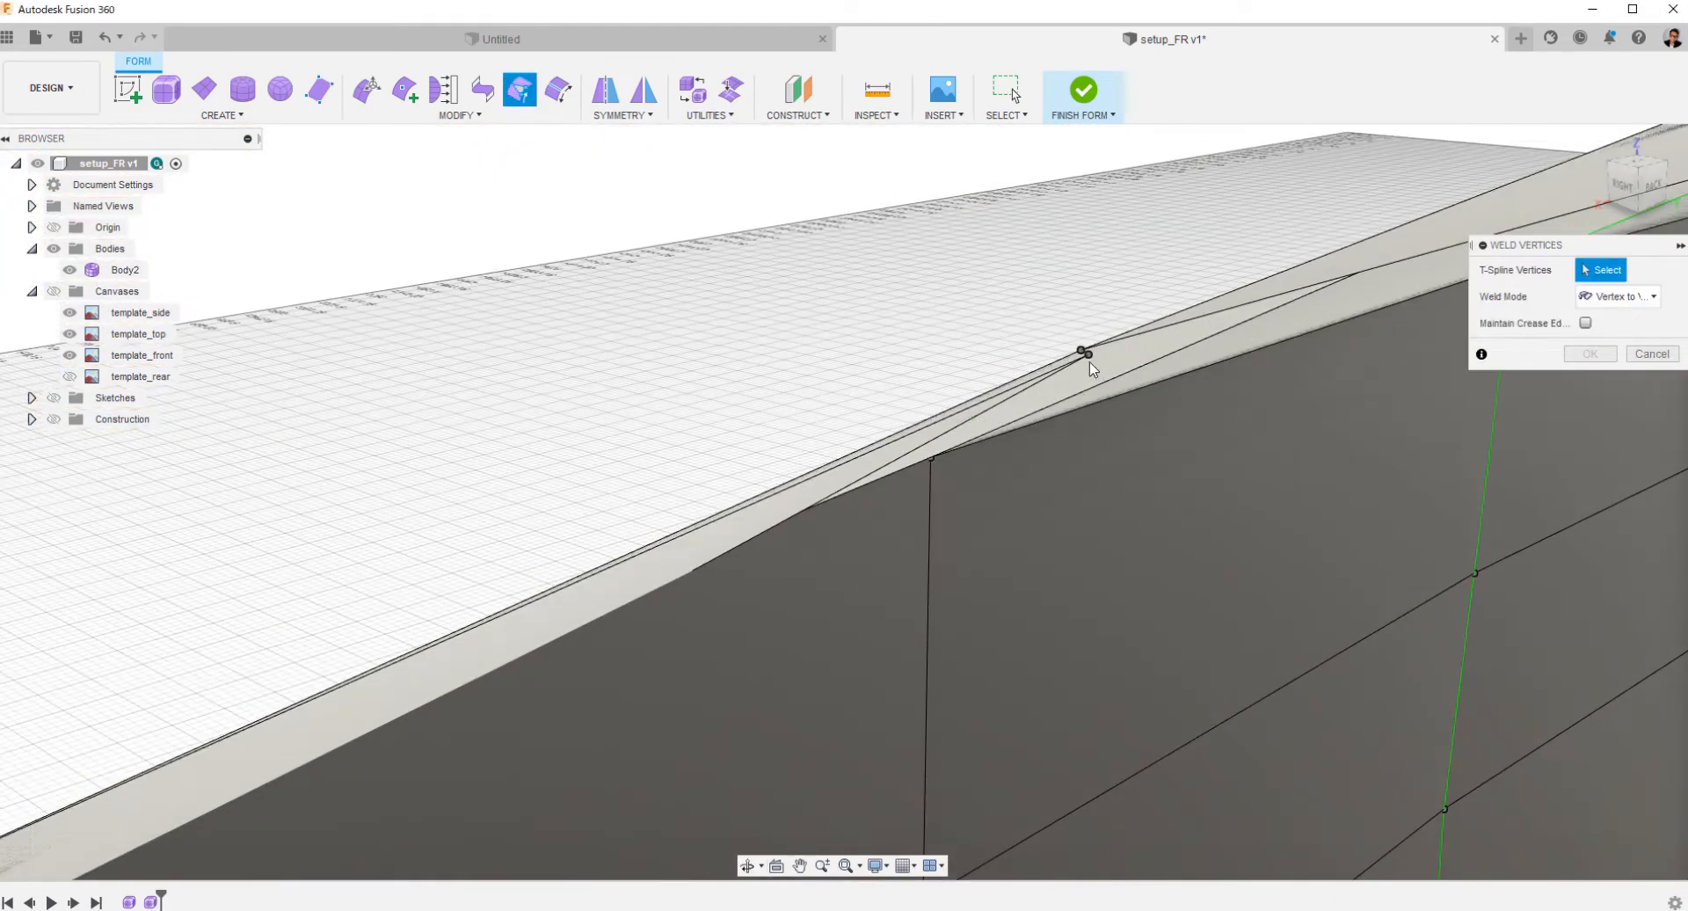
pyautogui.click(1082, 352)
pyautogui.click(1590, 354)
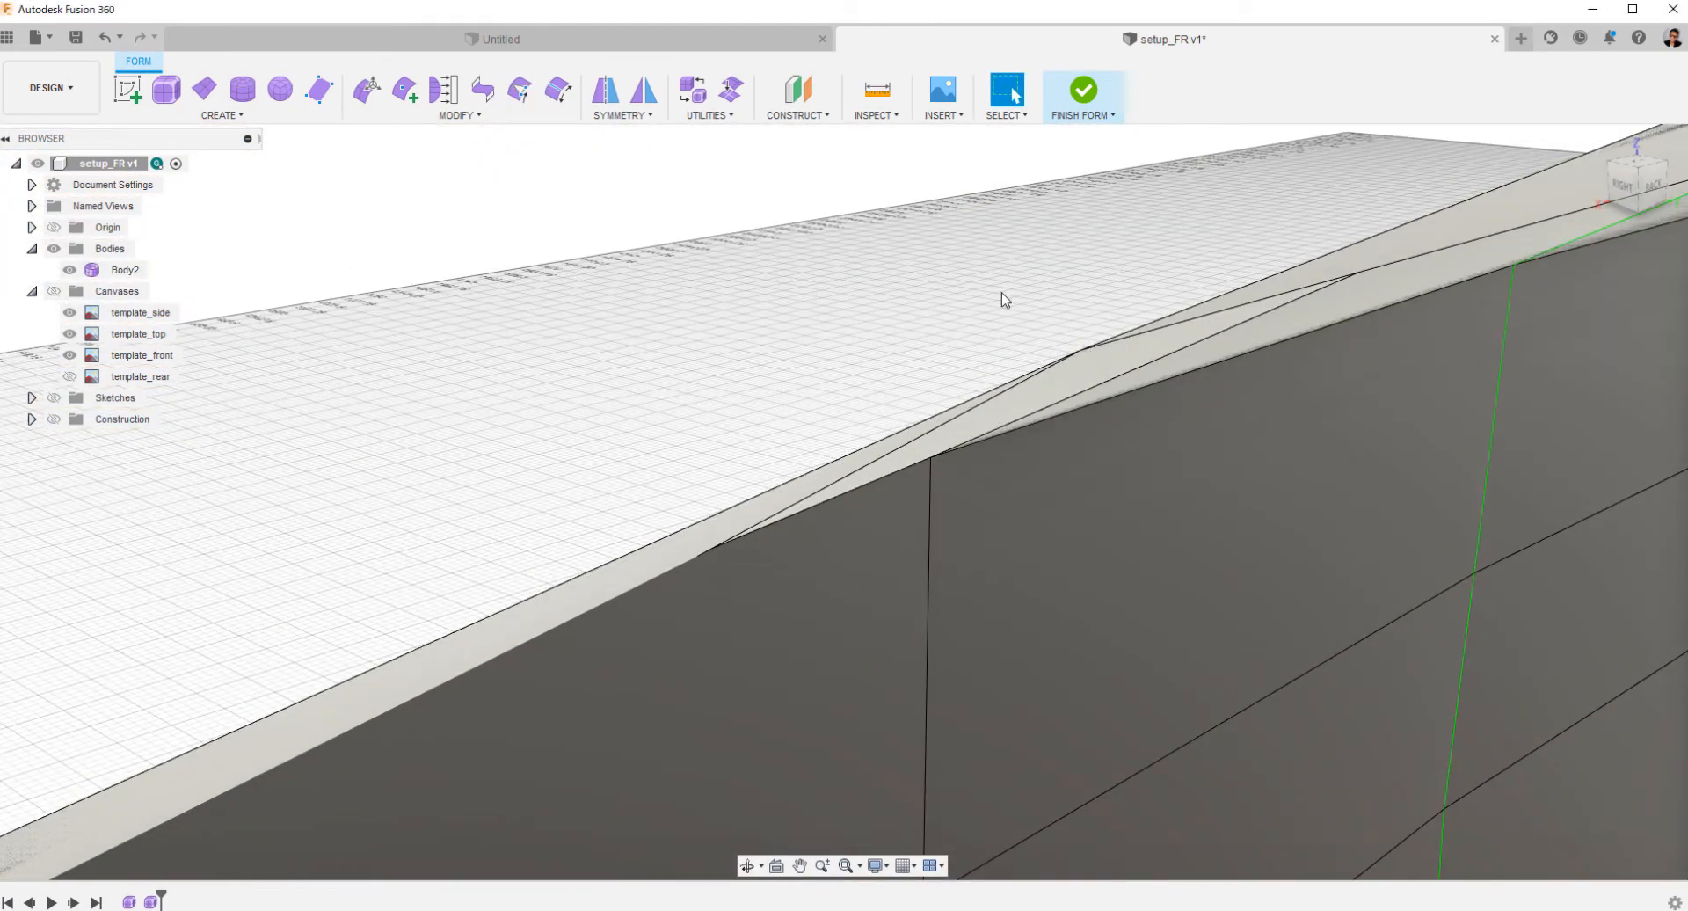
pyautogui.scroll(10, 893, 682)
pyautogui.scroll(-6, 914, 634)
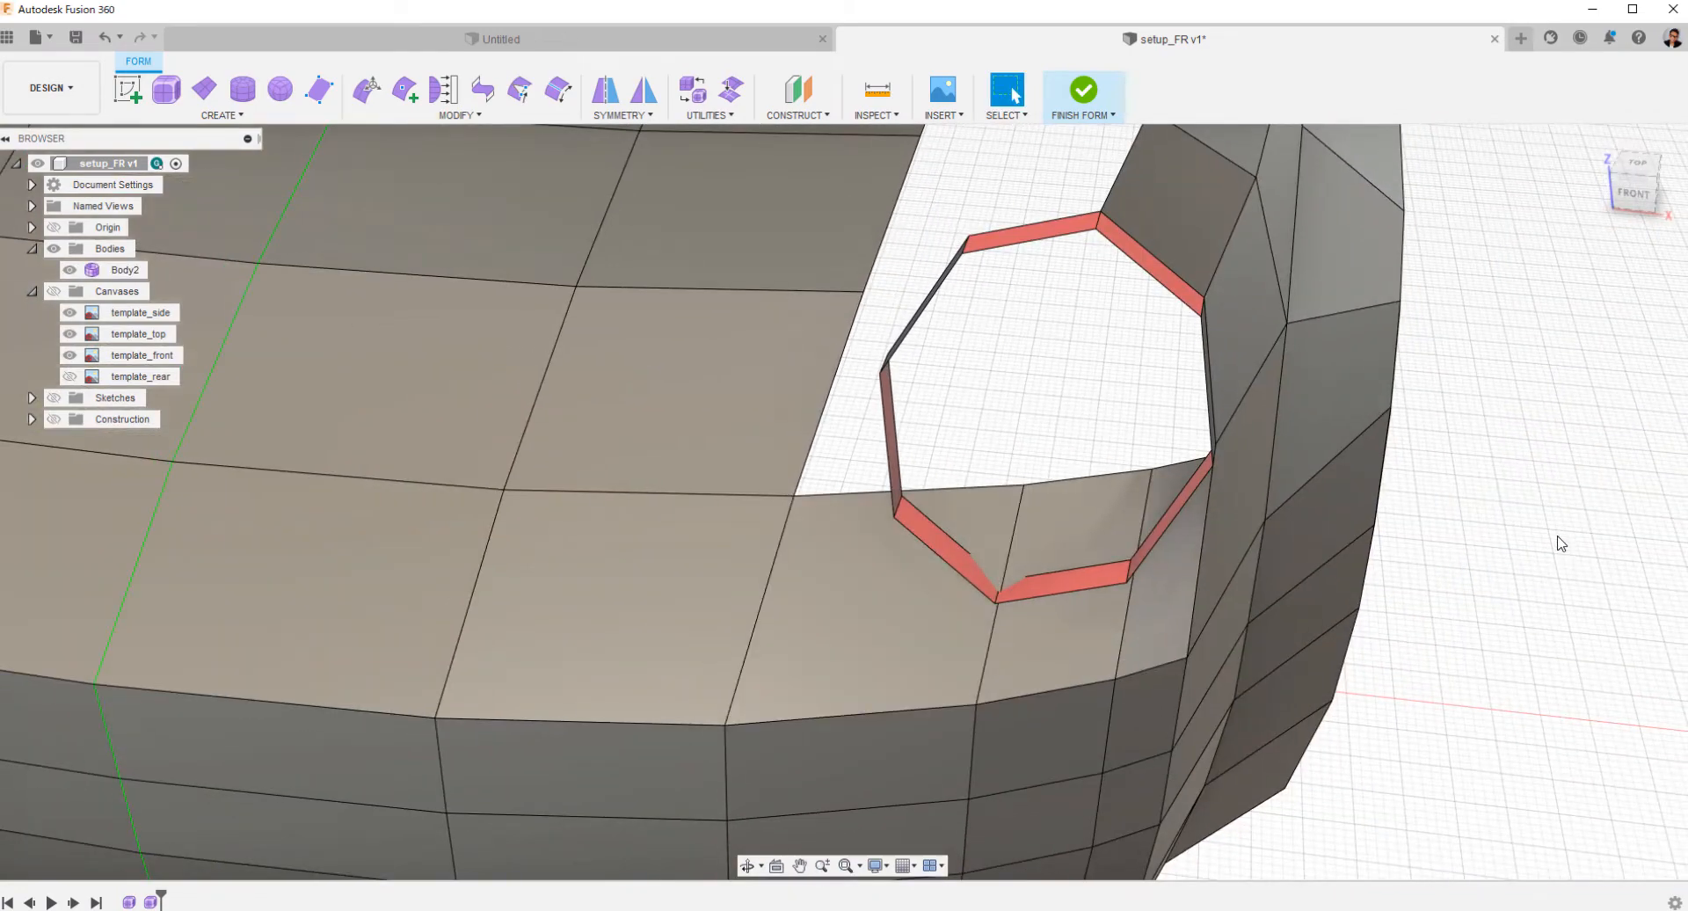
# Insert an edge in Simple mode across the bumper face under the ring, from the opening edge to the neighbouring seam.
pyautogui.keyDown('shift'); pyautogui.moveTo(1556, 539); pyautogui.dragTo(1570, 501, button='middle'); pyautogui.keyUp('shift')
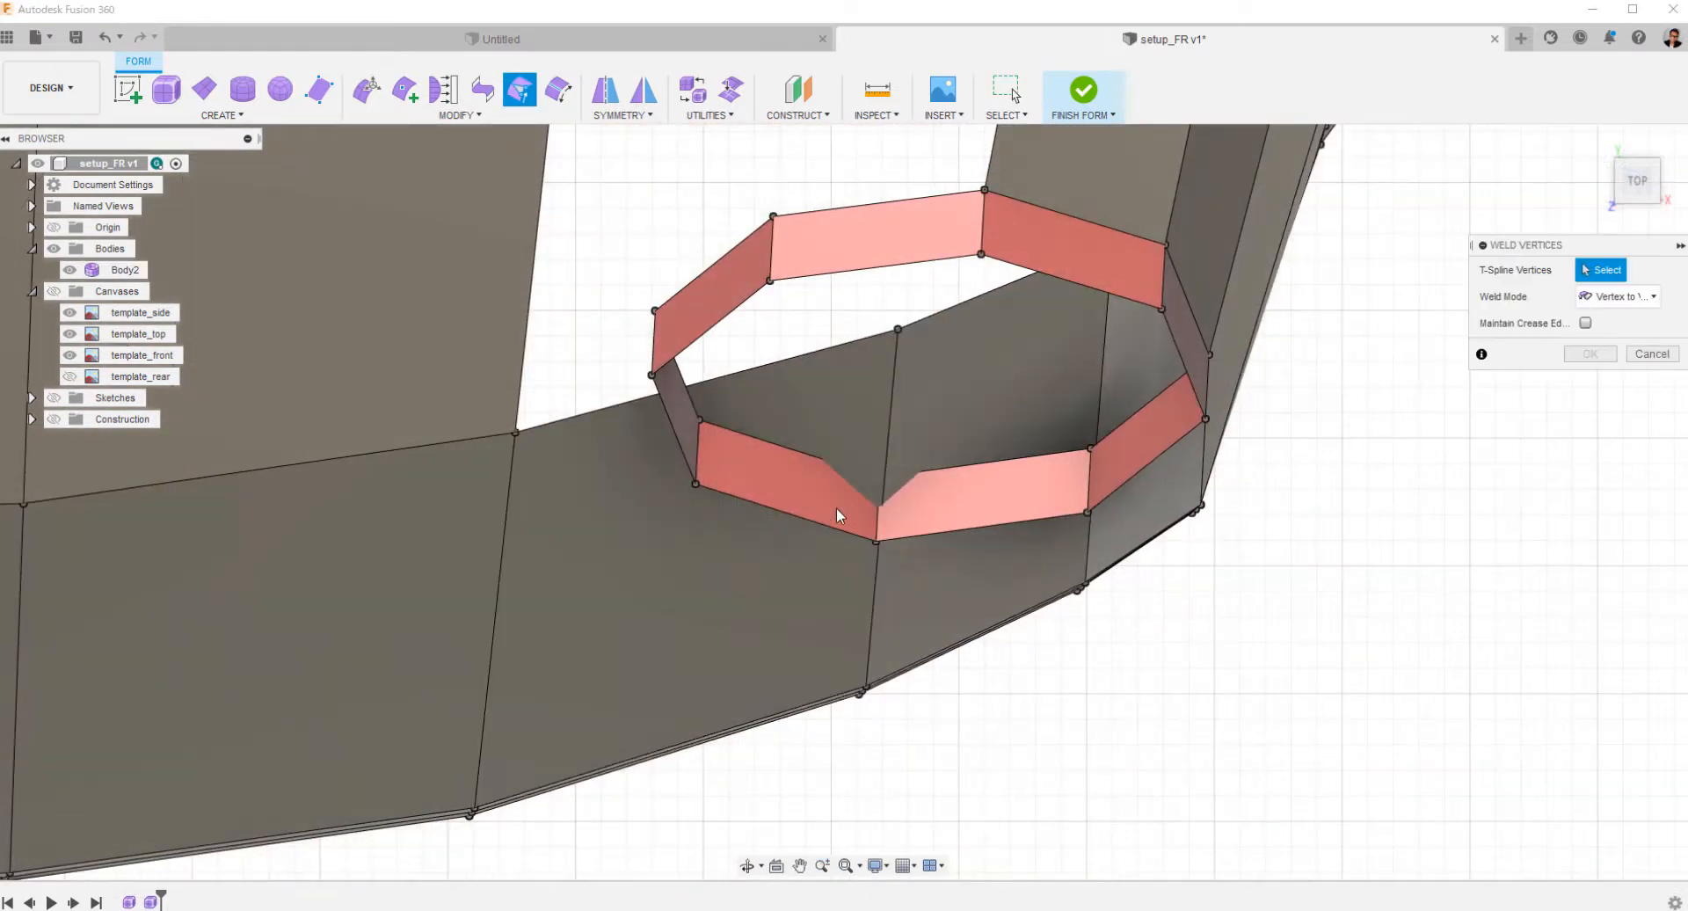
pyautogui.press('Escape')
pyautogui.click(406, 91)
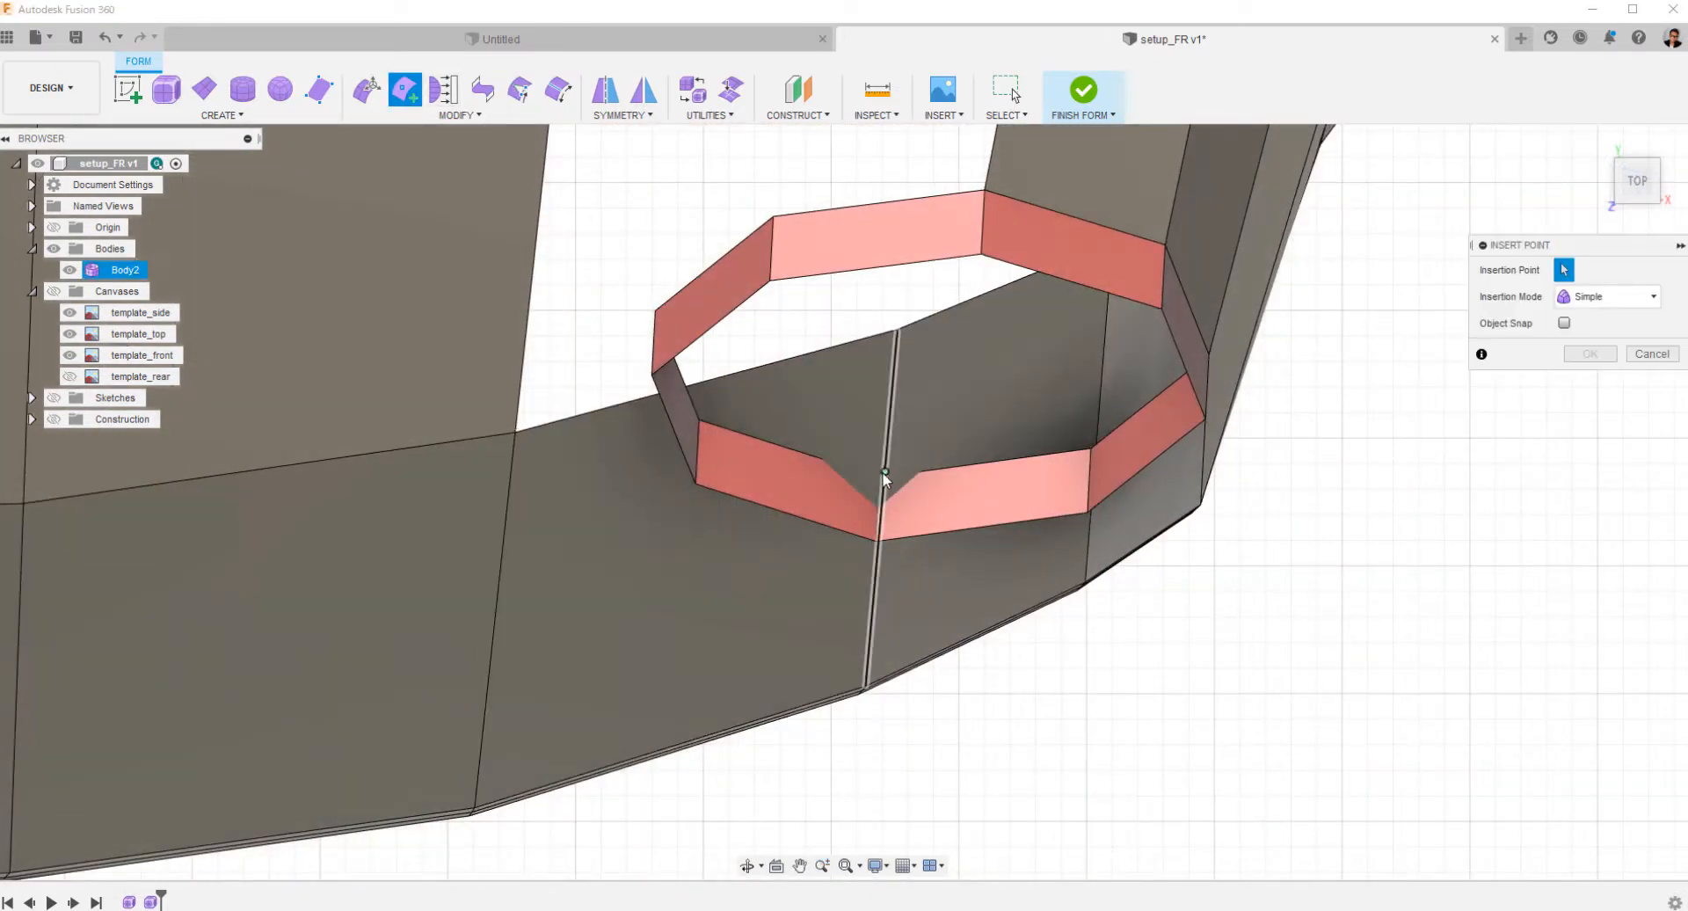
pyautogui.click(639, 400)
pyautogui.press('Return')
# Insert a second edge across the same bumper face, slightly closer to the ring's lower inner facet.
pyautogui.scroll(2, 906, 273)
pyautogui.click(406, 90)
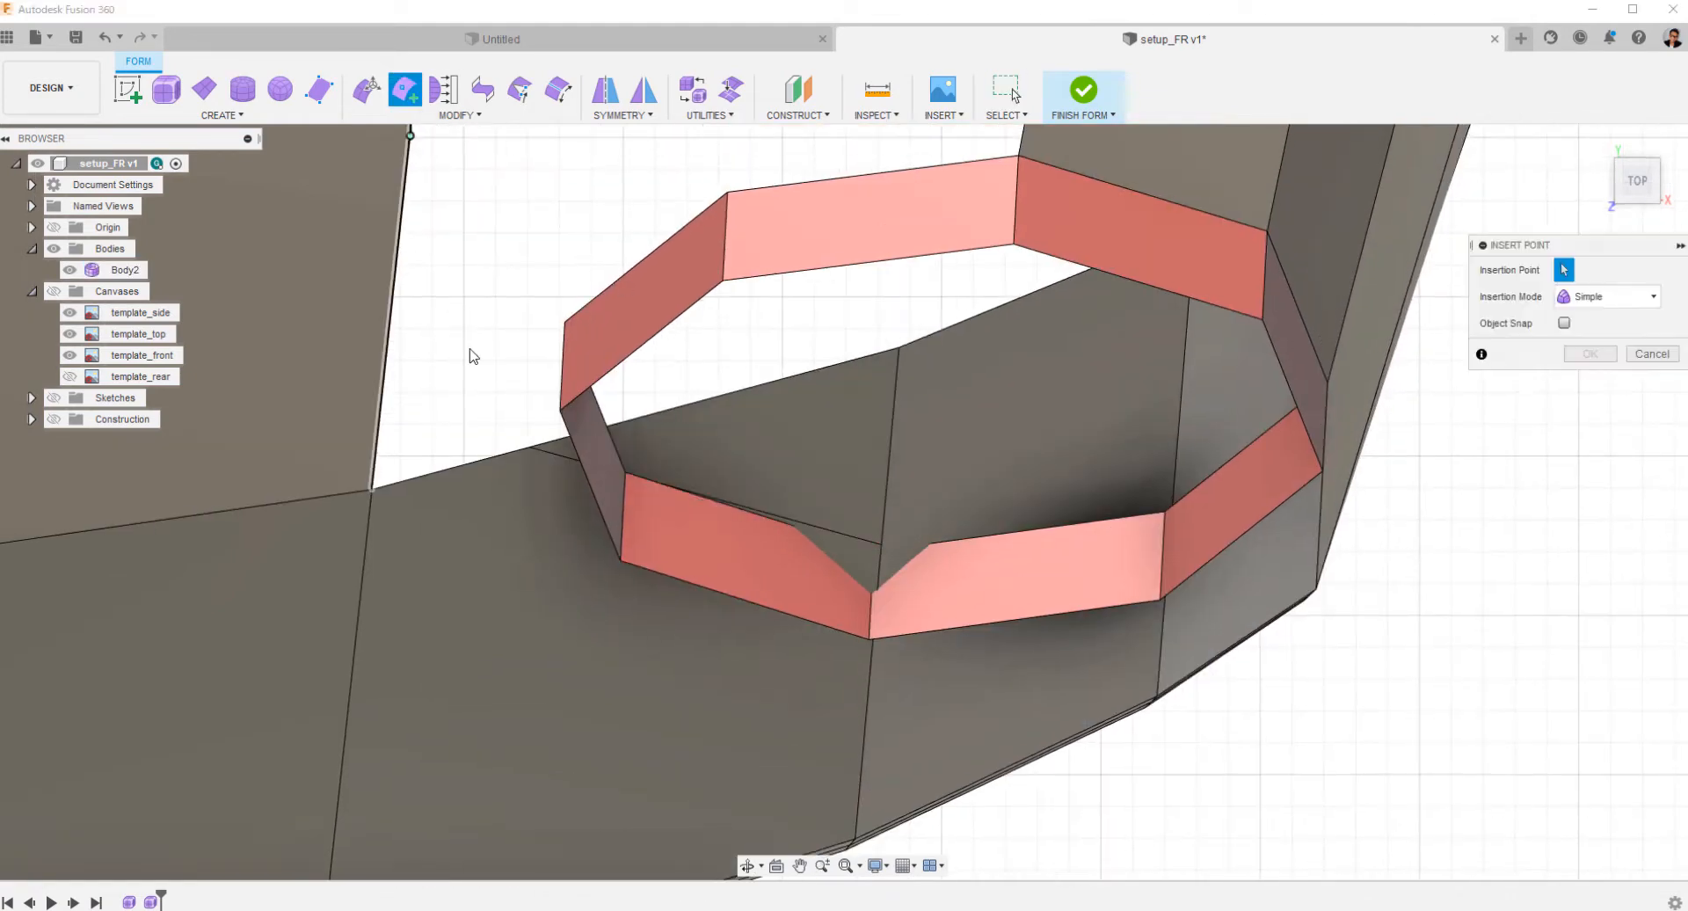
pyautogui.scroll(5, 862, 519)
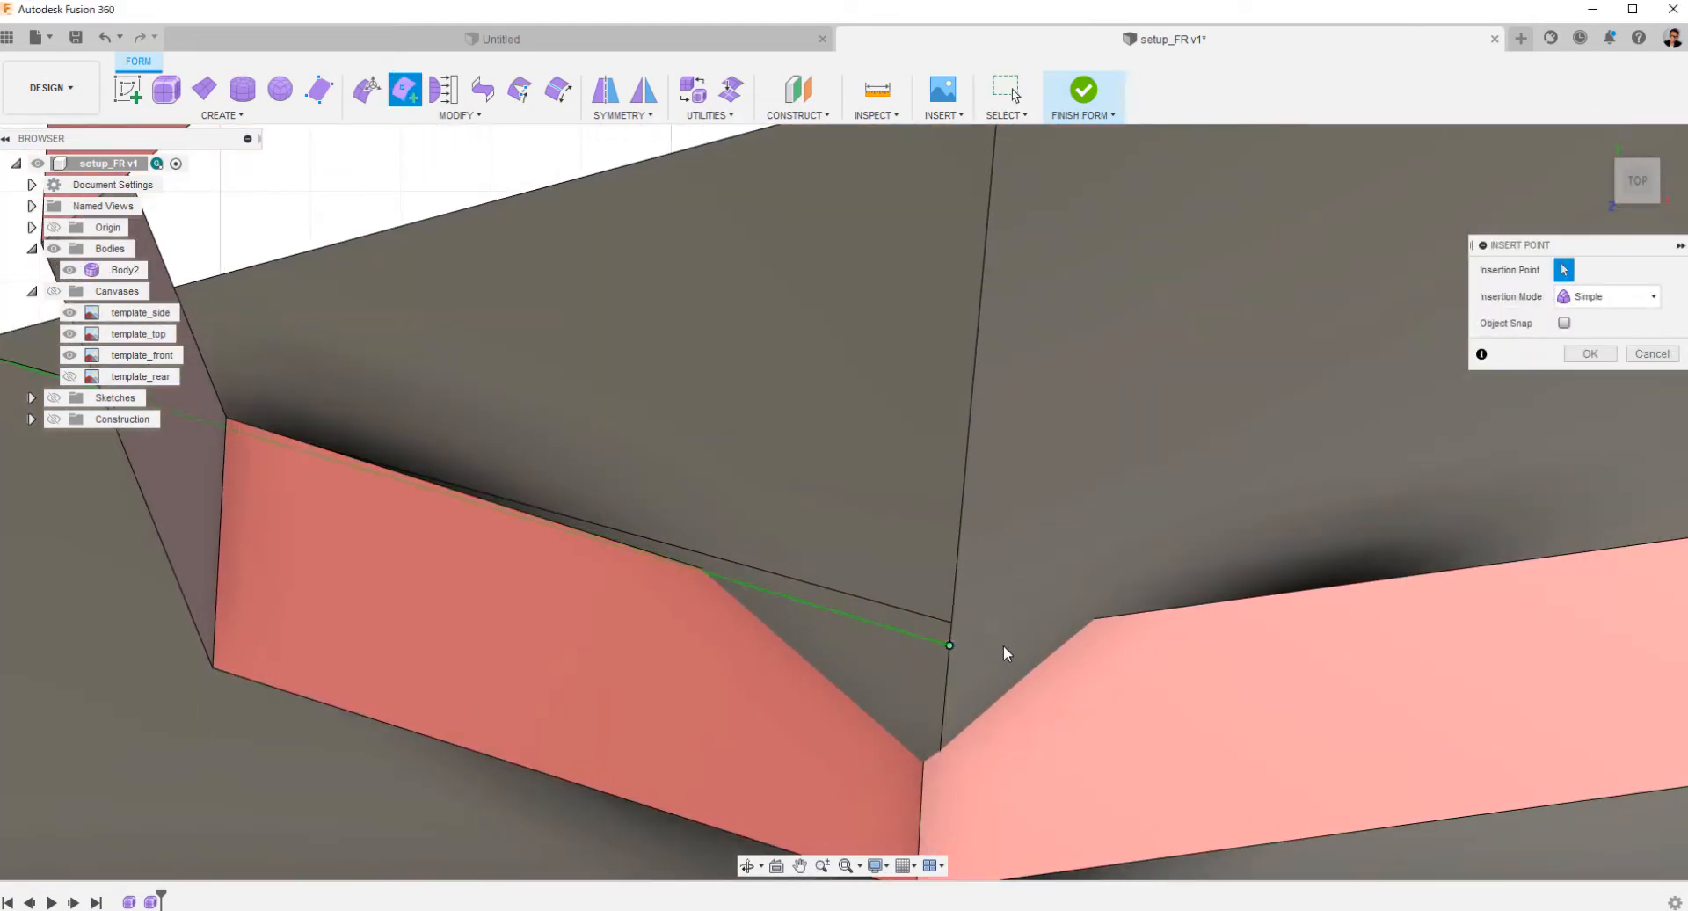
pyautogui.press('Return')
pyautogui.scroll(-3, 1019, 633)
# Delete the redundant first edge running beside the newly inserted edge on the bumper face.
pyautogui.click(406, 90)
pyautogui.scroll(8, 460, 492)
pyautogui.press('Escape')
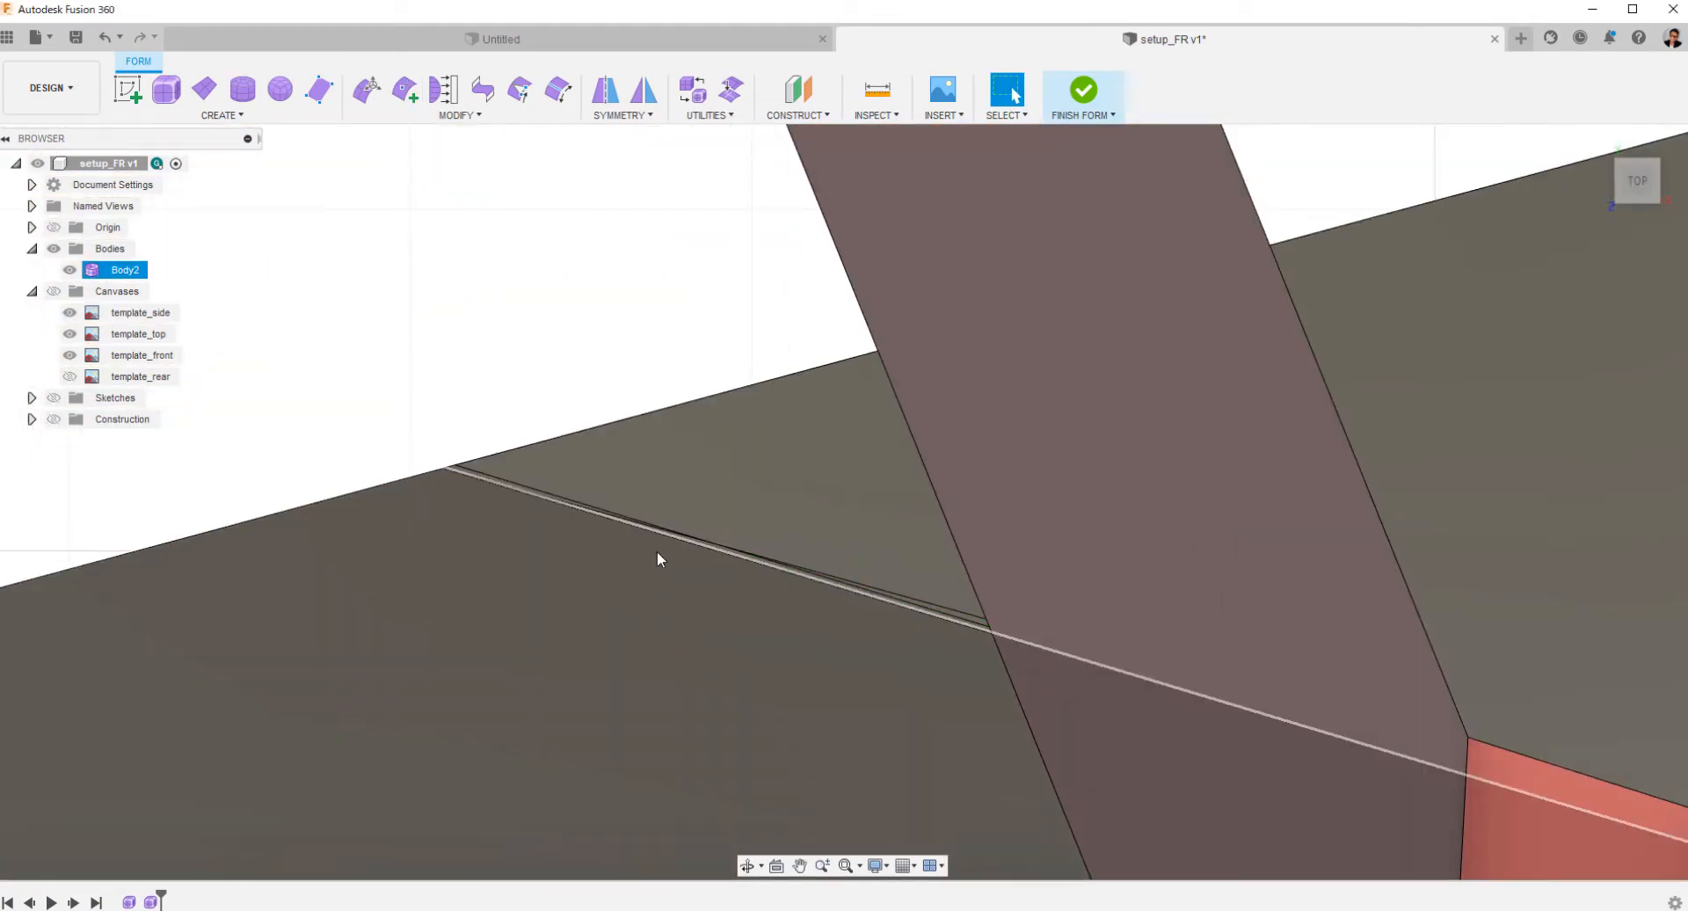
pyautogui.scroll(3, 730, 584)
pyautogui.click(556, 603)
pyautogui.press('Delete')
pyautogui.scroll(-8, 967, 547)
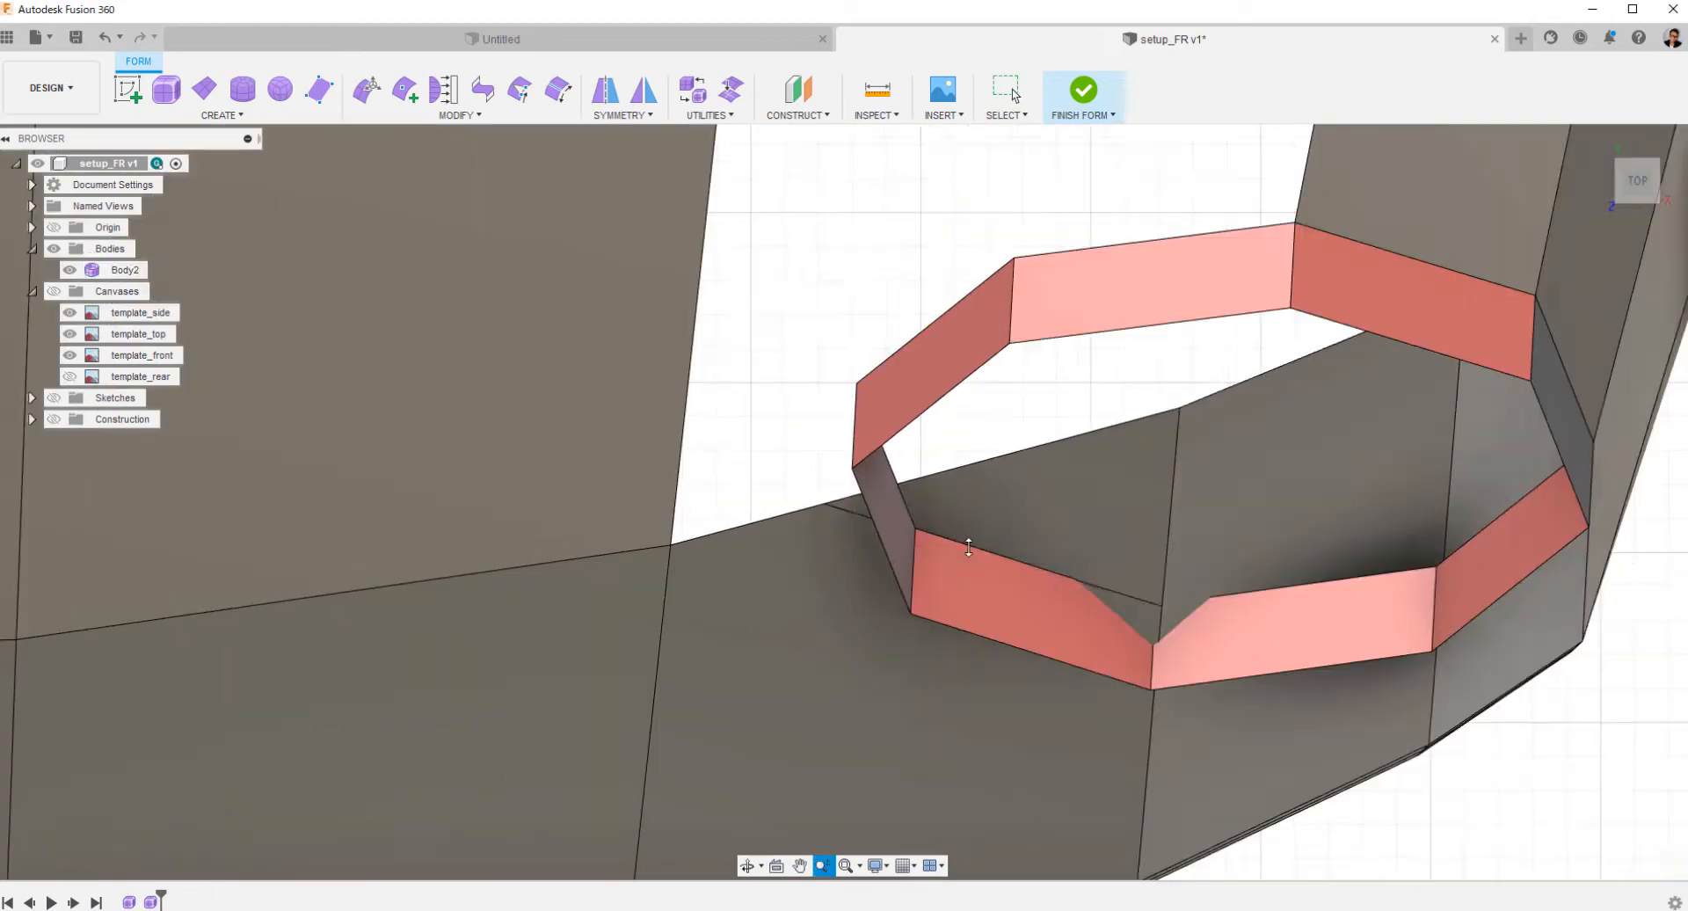
# Delete the bumper face inside the headlight ring, between the opening and the inserted edge.
pyautogui.click(1046, 518)
pyautogui.press('Delete')
pyautogui.moveTo(1311, 708); pyautogui.dragTo(979, 693, button='middle')
# Insert an edge across the adjacent outer bumper face, from the cut's corner vertex to the next seam.
pyautogui.click(405, 90)
pyautogui.scroll(6, 829, 553)
pyautogui.moveTo(829, 569); pyautogui.dragTo(867, 254, button='middle')
pyautogui.click(724, 552)
pyautogui.scroll(-3, 724, 552)
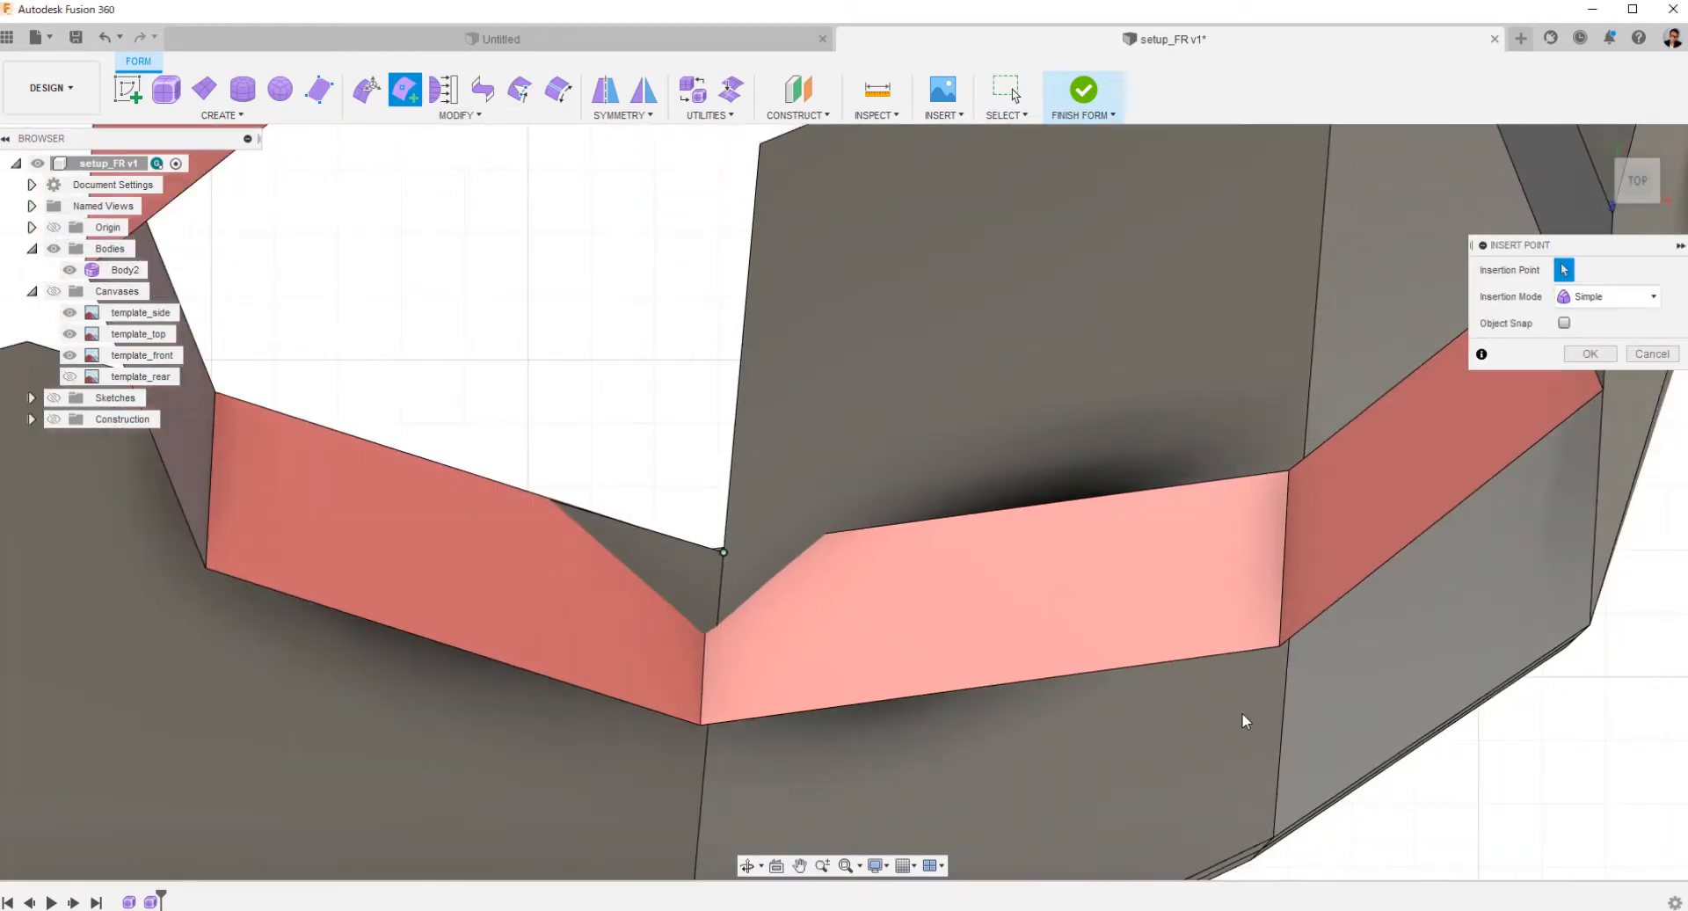
pyautogui.moveTo(1584, 545); pyautogui.dragTo(874, 369, button='middle')
pyautogui.click(968, 534)
pyautogui.press('Return')
pyautogui.scroll(-4, 969, 533)
# In the front view, insert an edge from the opening's corner to the seam near the ring's lowest vertex, and delete the narrow face above it.
pyautogui.click(1636, 184)
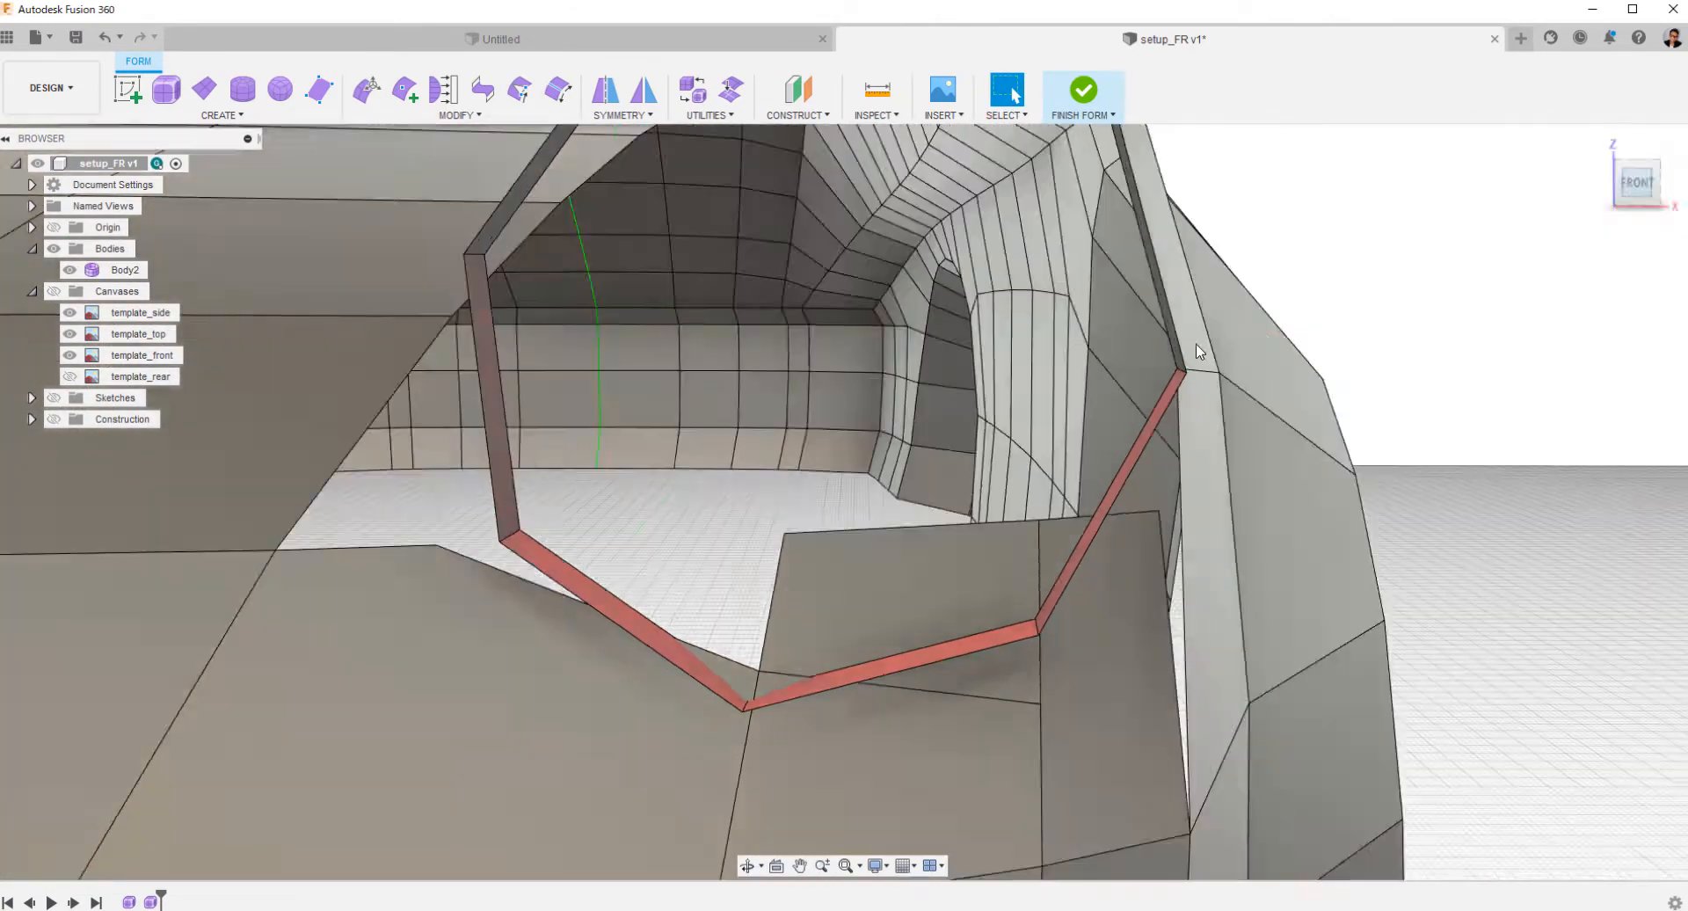
pyautogui.click(405, 89)
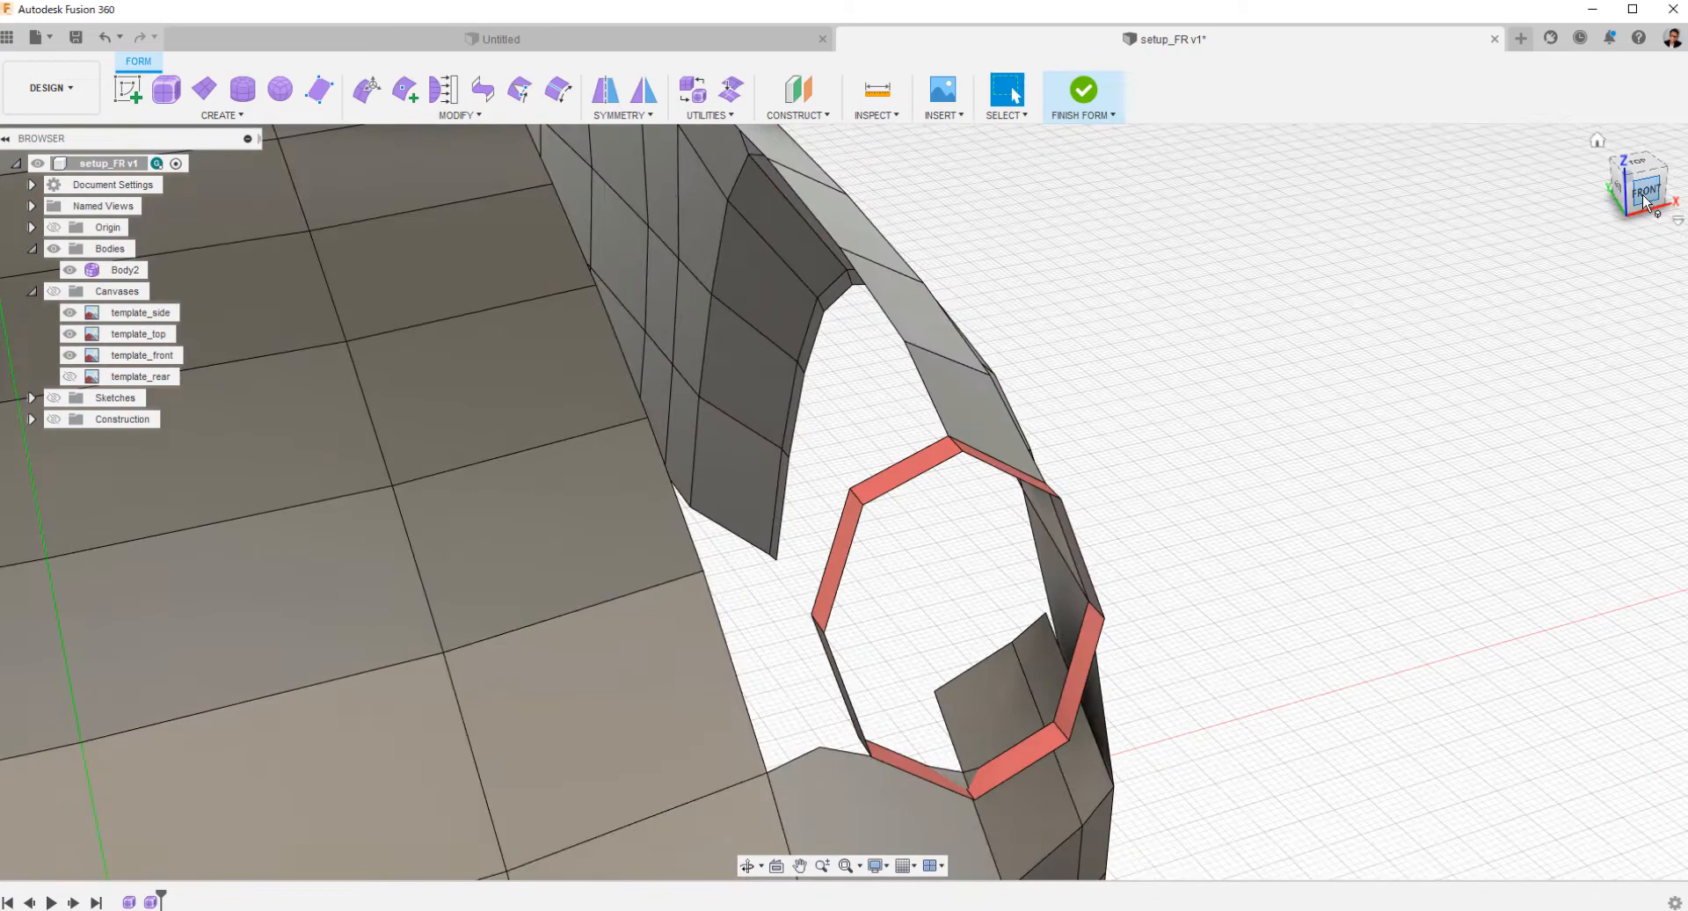
pyautogui.click(1635, 184)
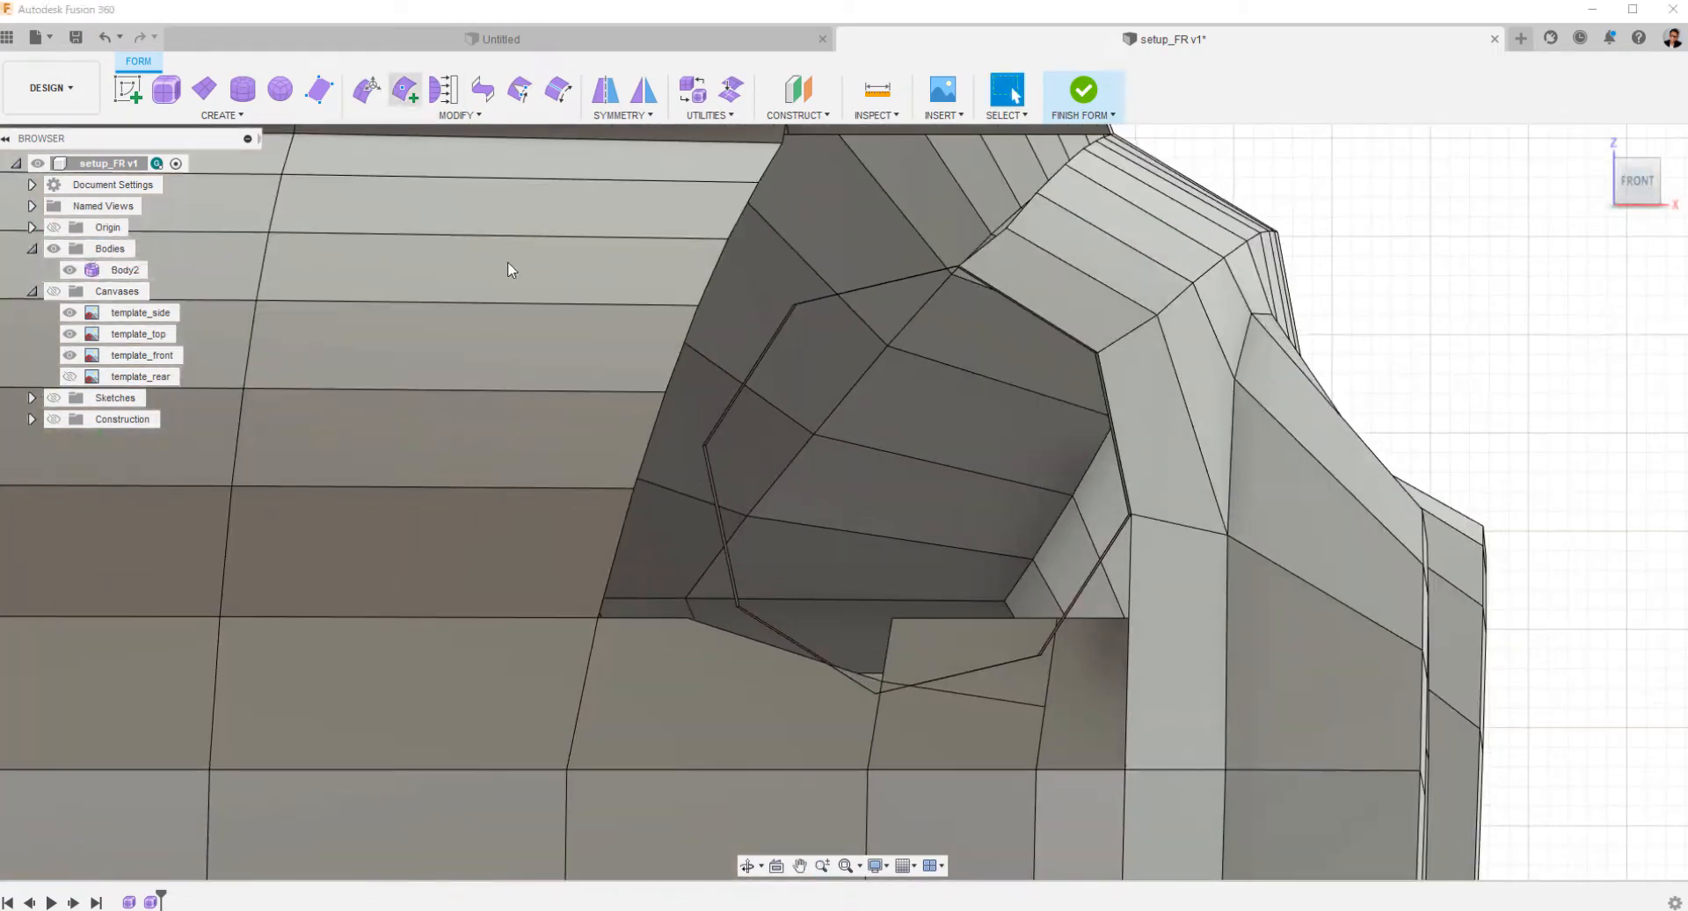
pyautogui.click(405, 89)
pyautogui.rightClick(884, 730)
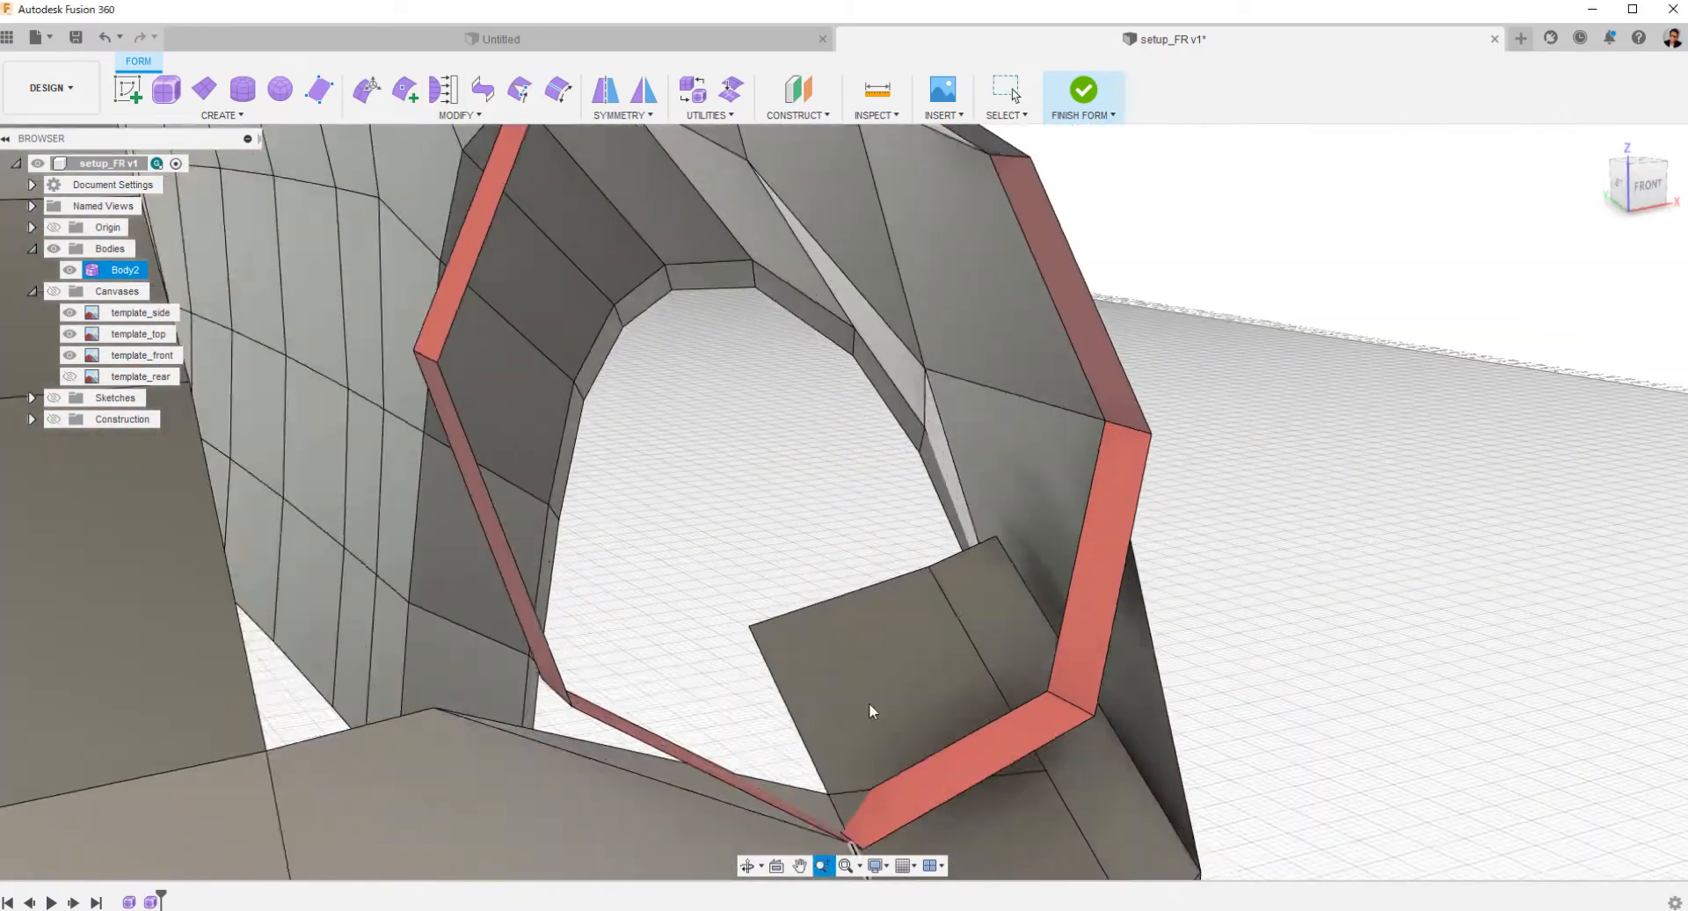
pyautogui.rightClick(918, 580)
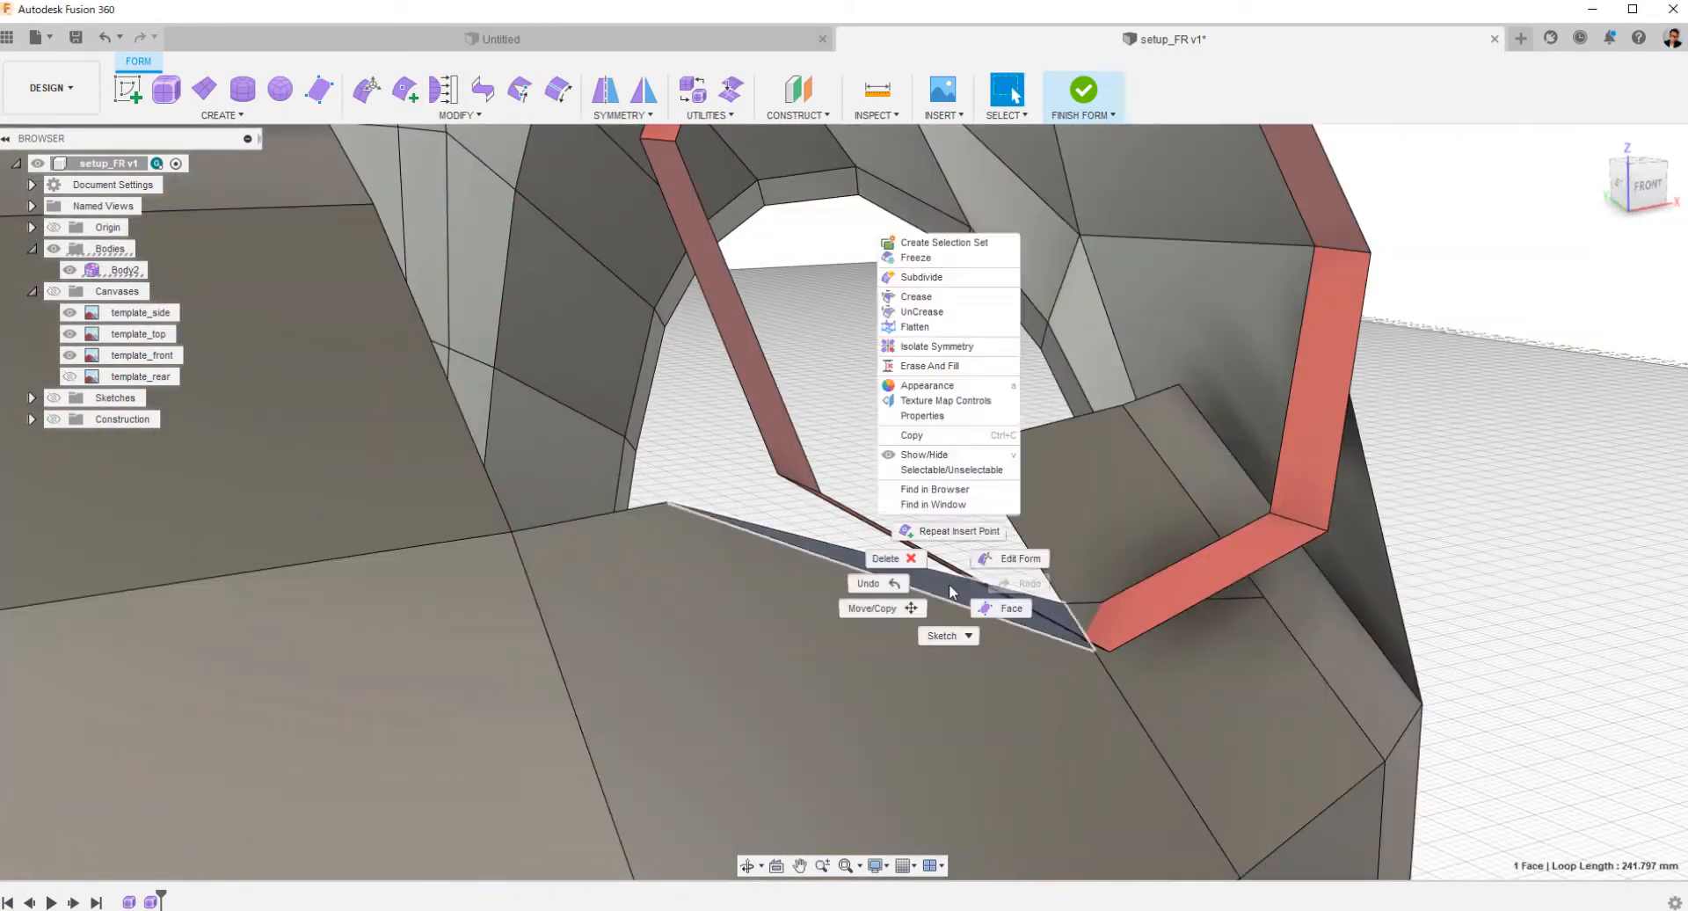
pyautogui.keyDown('shift'); pyautogui.moveTo(919, 580); pyautogui.dragTo(1303, 655, button='middle'); pyautogui.keyUp('shift')
# Insert another edge on the bumper just below the ring's lower inner facet and delete the sliver face above it.
pyautogui.click(1636, 181)
pyautogui.scroll(2, 919, 542)
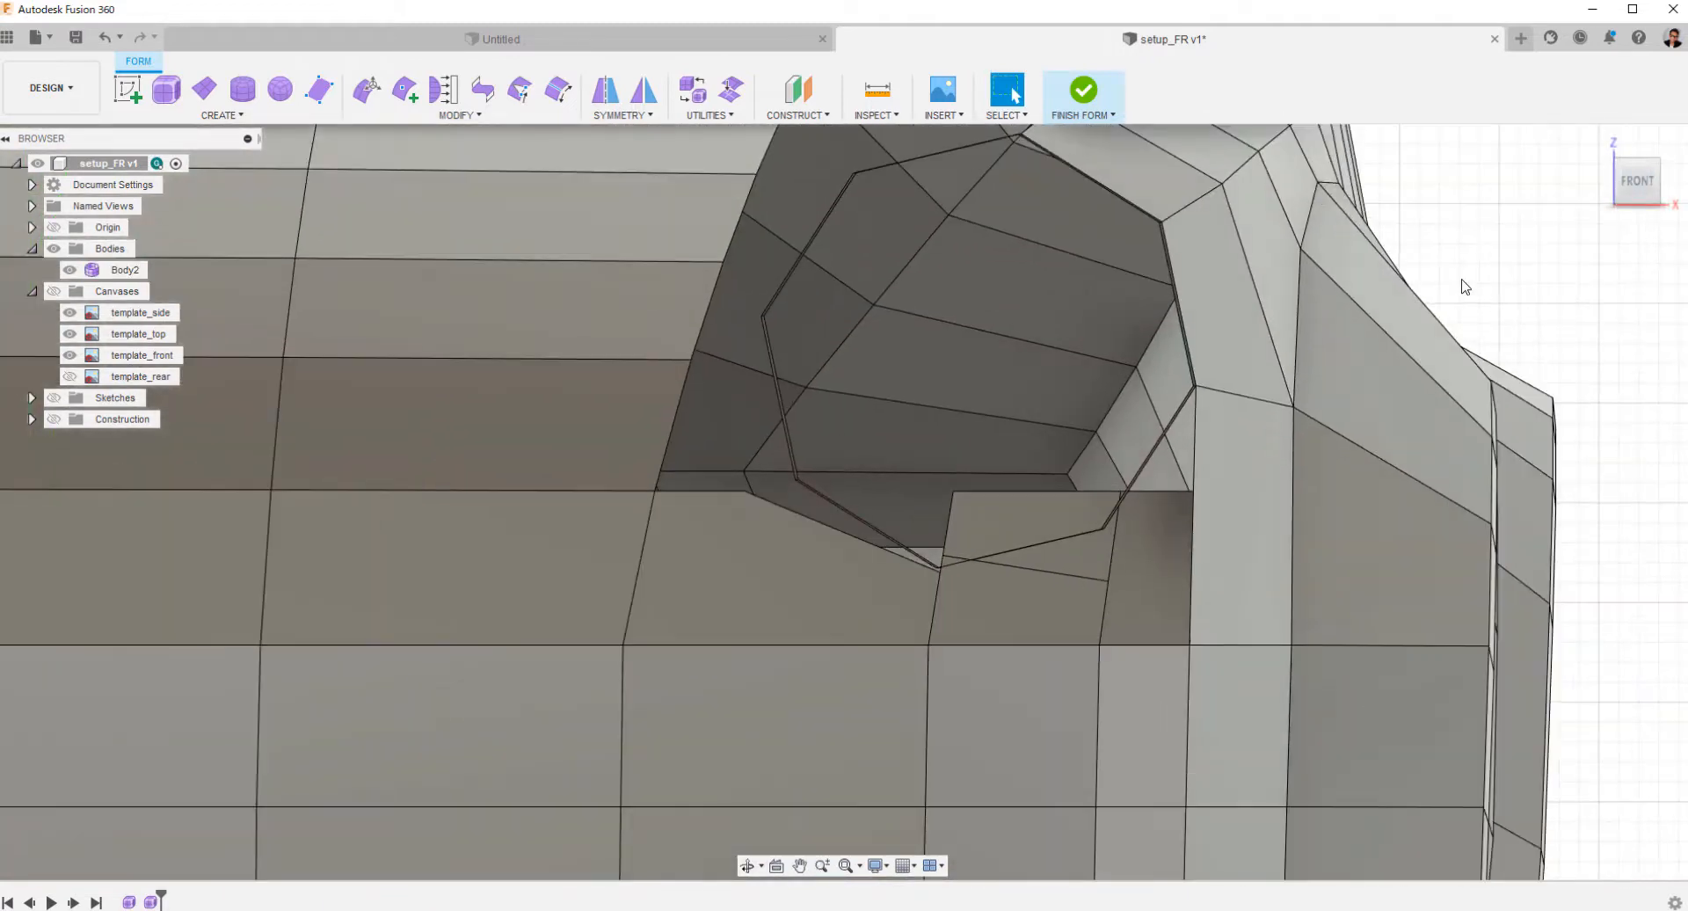
pyautogui.click(407, 91)
pyautogui.rightClick(1009, 598)
pyautogui.click(1077, 600)
pyautogui.rightClick(942, 595)
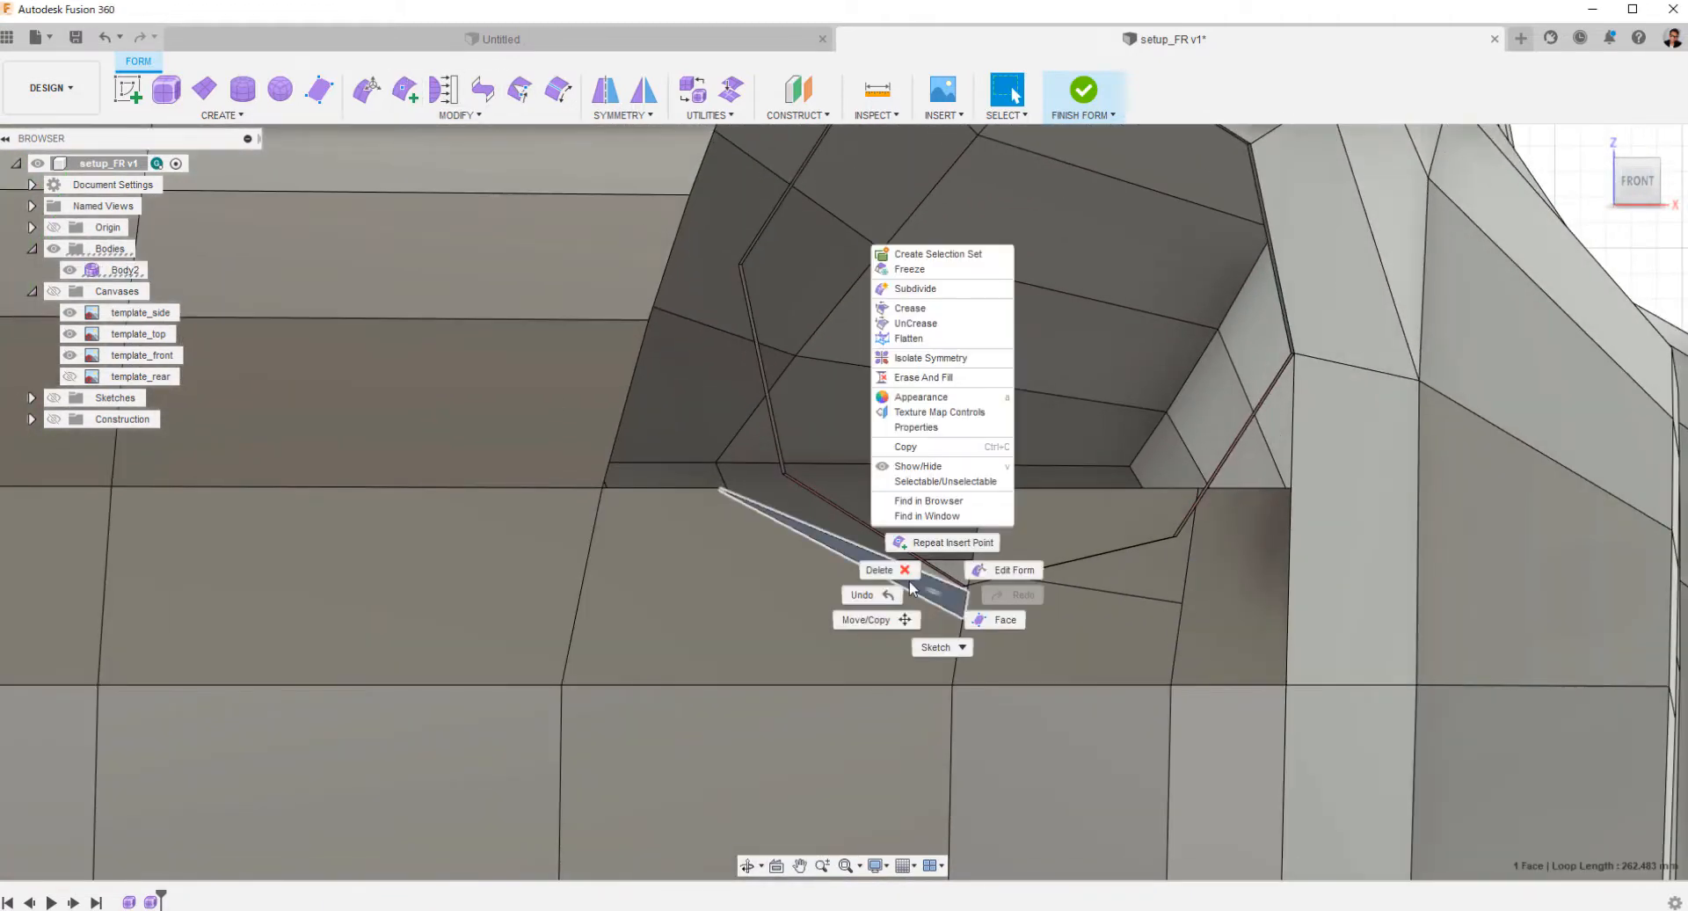
pyautogui.click(887, 573)
pyautogui.keyDown('shift'); pyautogui.moveTo(942, 595); pyautogui.dragTo(1183, 610, button='middle'); pyautogui.keyUp('shift')
# Bridge the ring's lower inner edge to the bumper edge below it with 1 face, and delete the large bumper face beside it.
pyautogui.click(482, 91)
pyautogui.click(682, 562)
pyautogui.click(1597, 293)
pyautogui.click(778, 537)
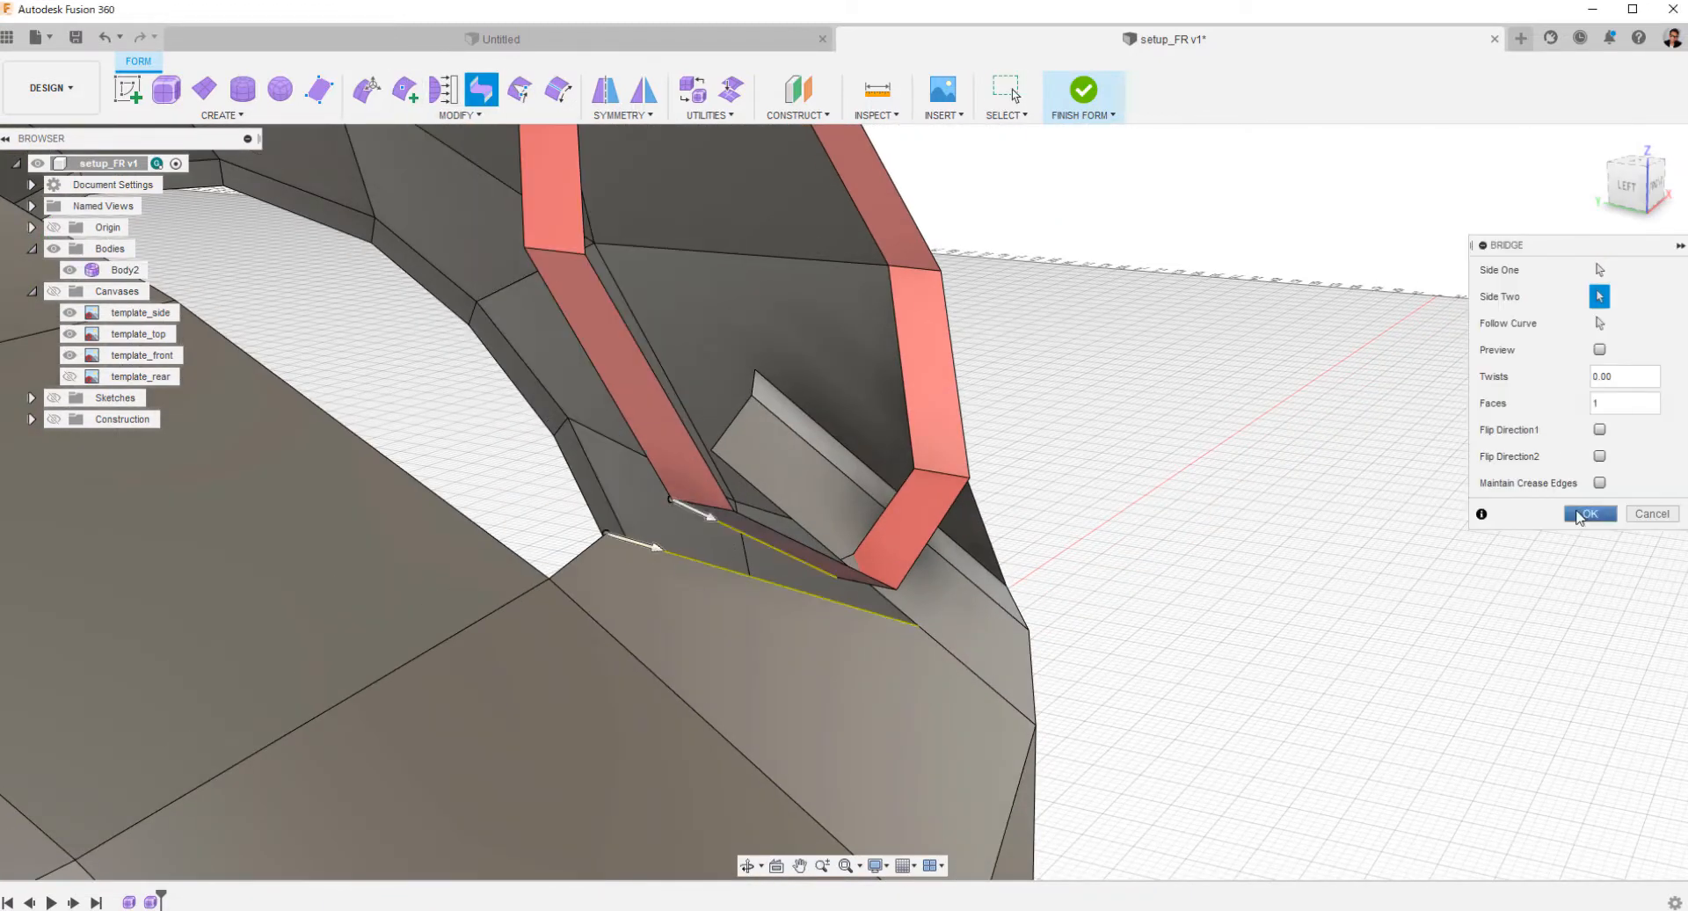
pyautogui.click(1586, 513)
pyautogui.keyDown('shift'); pyautogui.moveTo(1424, 571); pyautogui.dragTo(1281, 621, button='middle'); pyautogui.keyUp('shift')
pyautogui.doubleClick(1036, 413)
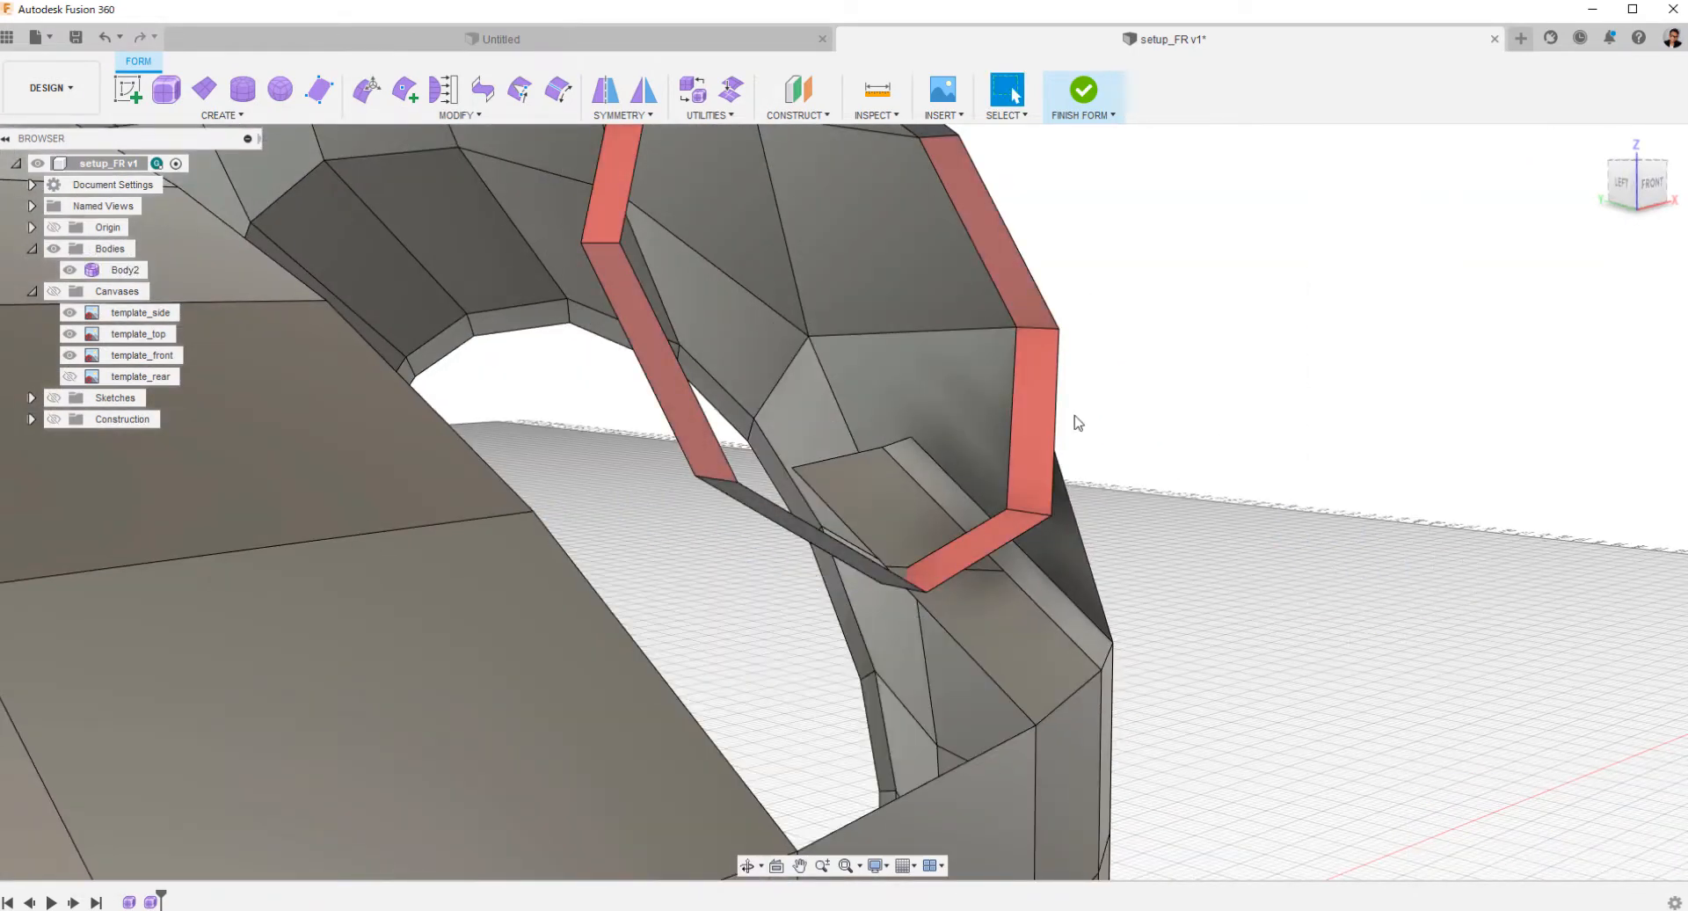
pyautogui.click(219, 115)
pyautogui.click(138, 293)
pyautogui.keyDown('shift'); pyautogui.moveTo(534, 572); pyautogui.dragTo(784, 688, button='middle'); pyautogui.keyUp('shift')
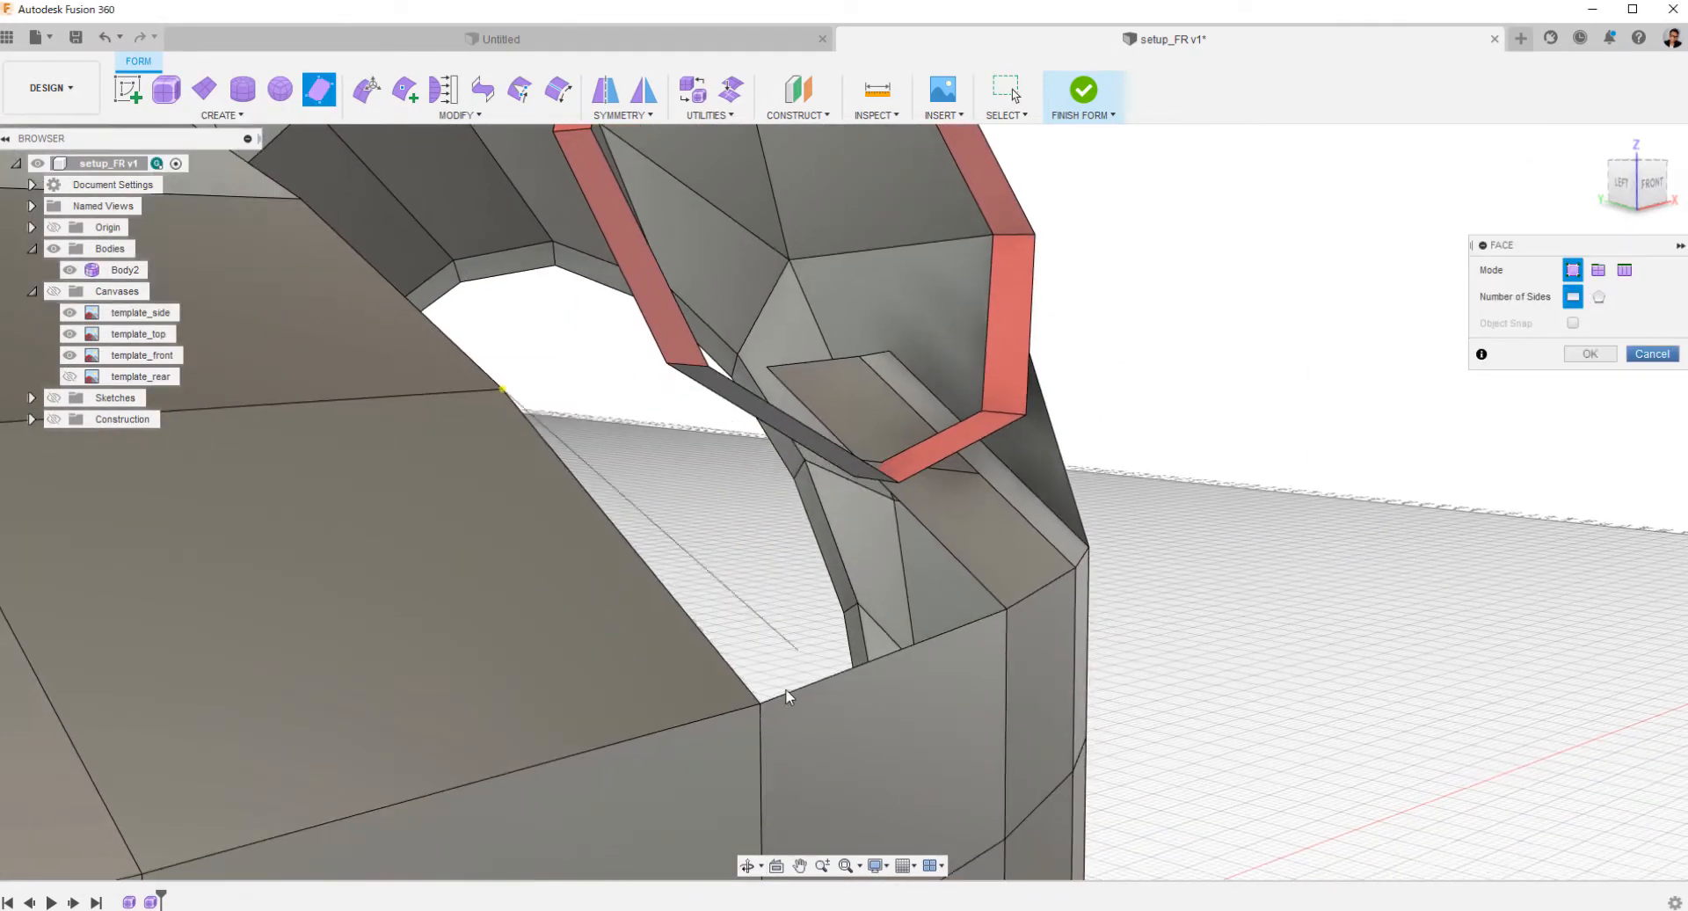
pyautogui.keyDown('shift'); pyautogui.moveTo(904, 561); pyautogui.dragTo(995, 462, button='middle'); pyautogui.keyUp('shift')
pyautogui.click(1652, 353)
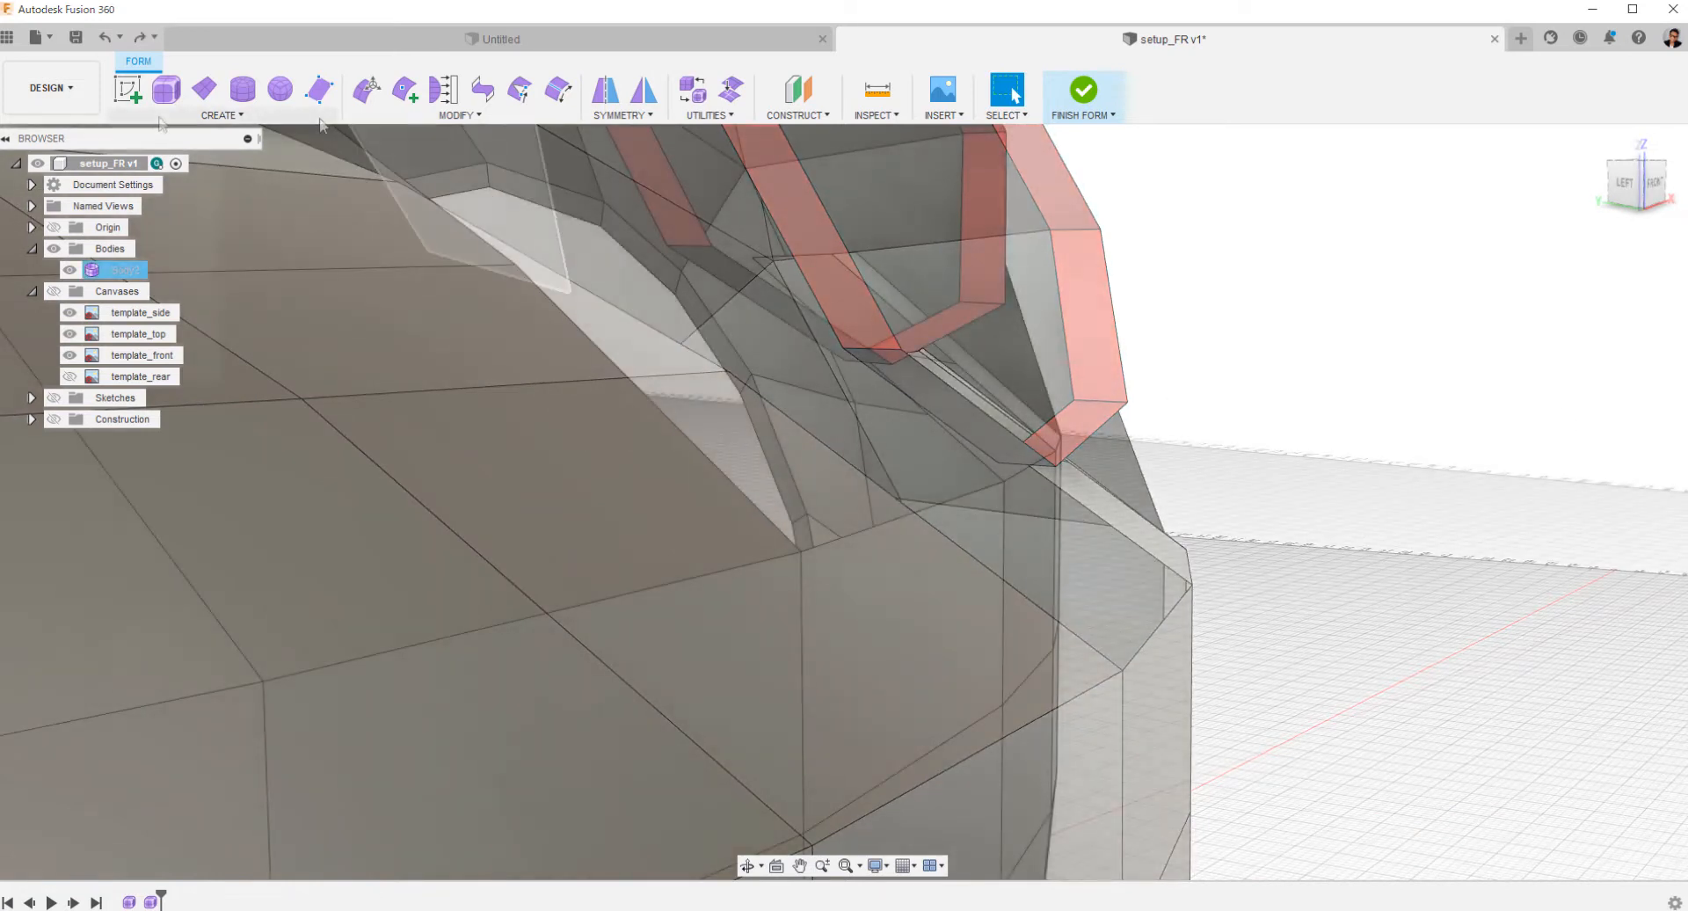
# Create a five-sided face closing the gap between the bumper's upper faces and the headlight ring's lower inner facet.
pyautogui.click(161, 115)
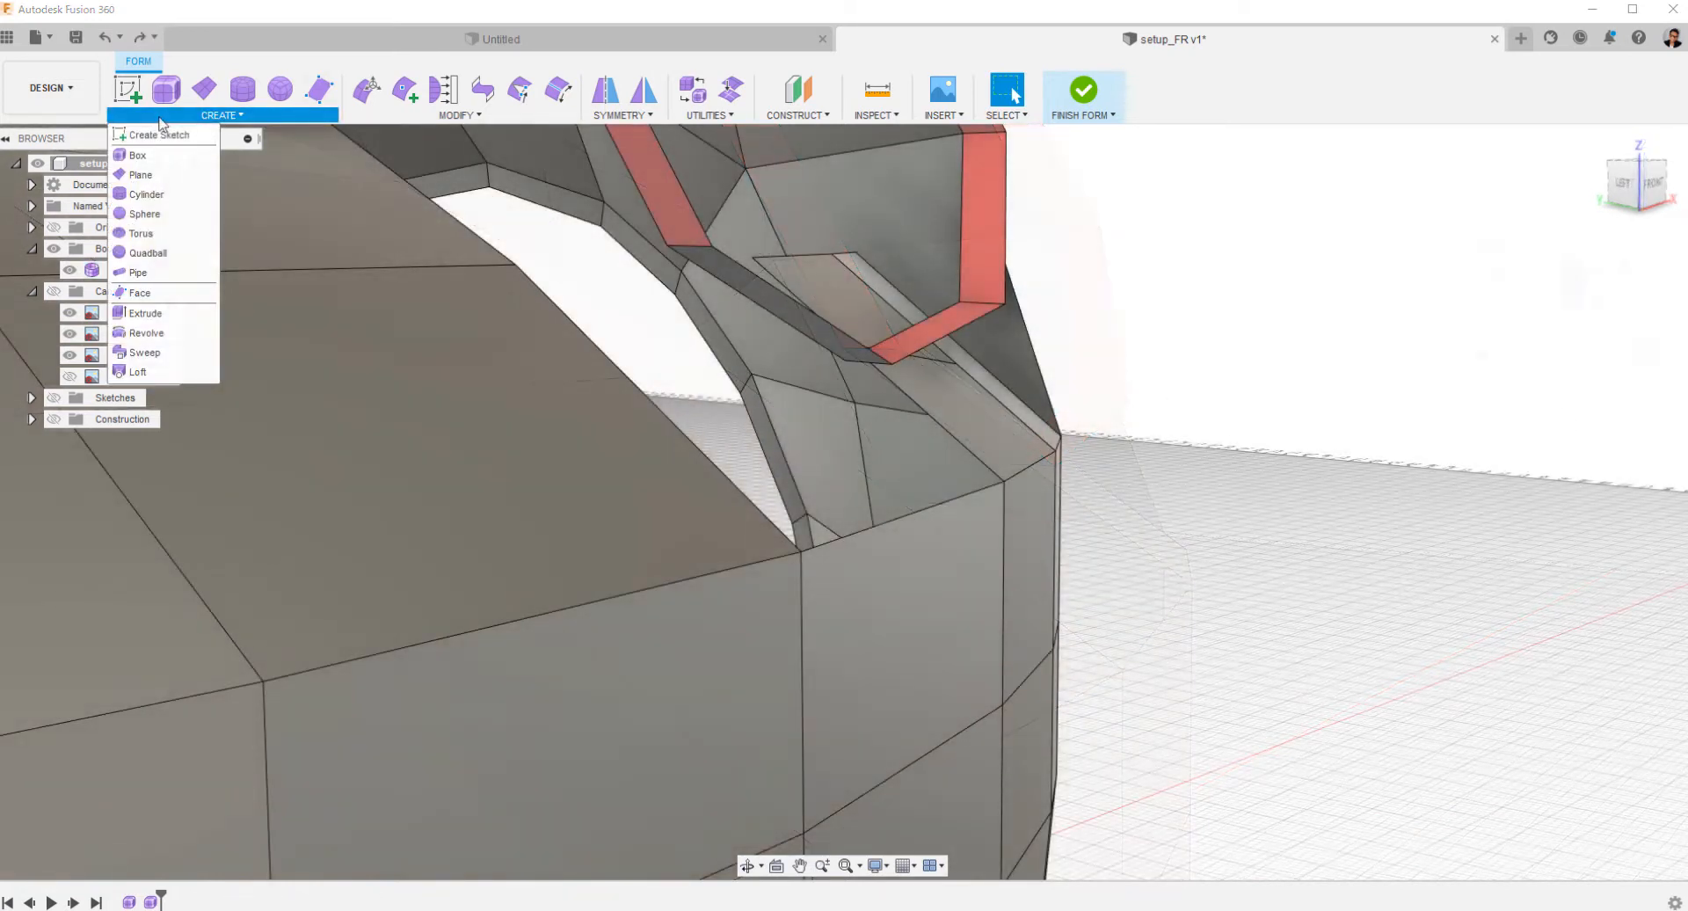
pyautogui.click(163, 292)
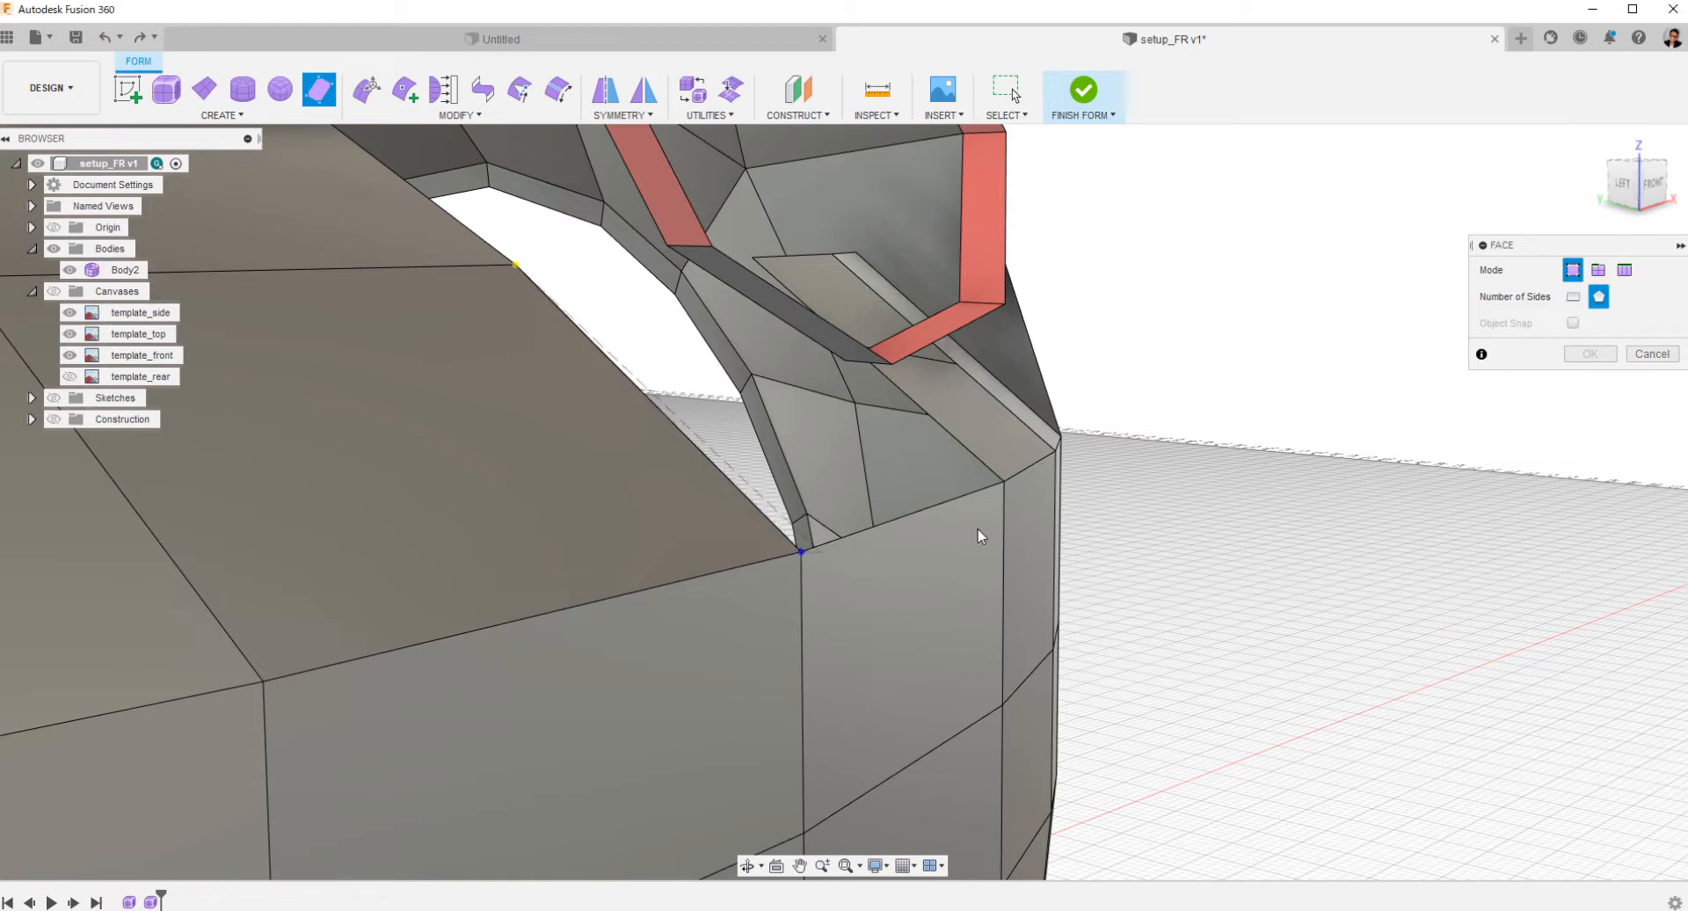
pyautogui.click(1004, 483)
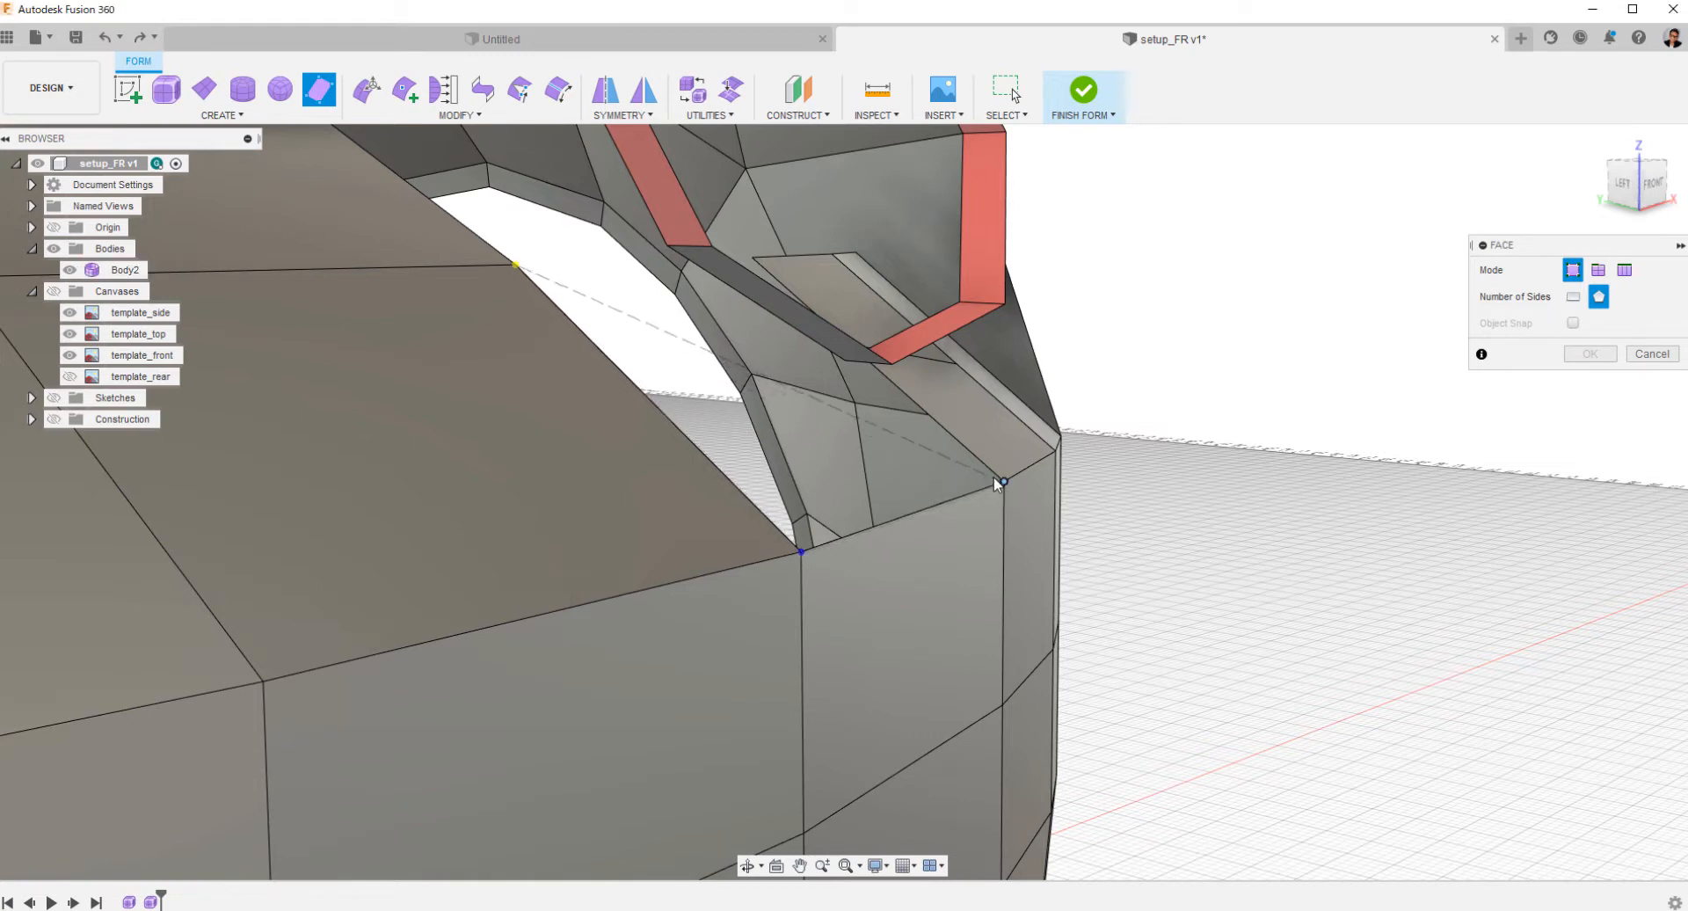
pyautogui.click(845, 360)
pyautogui.click(667, 245)
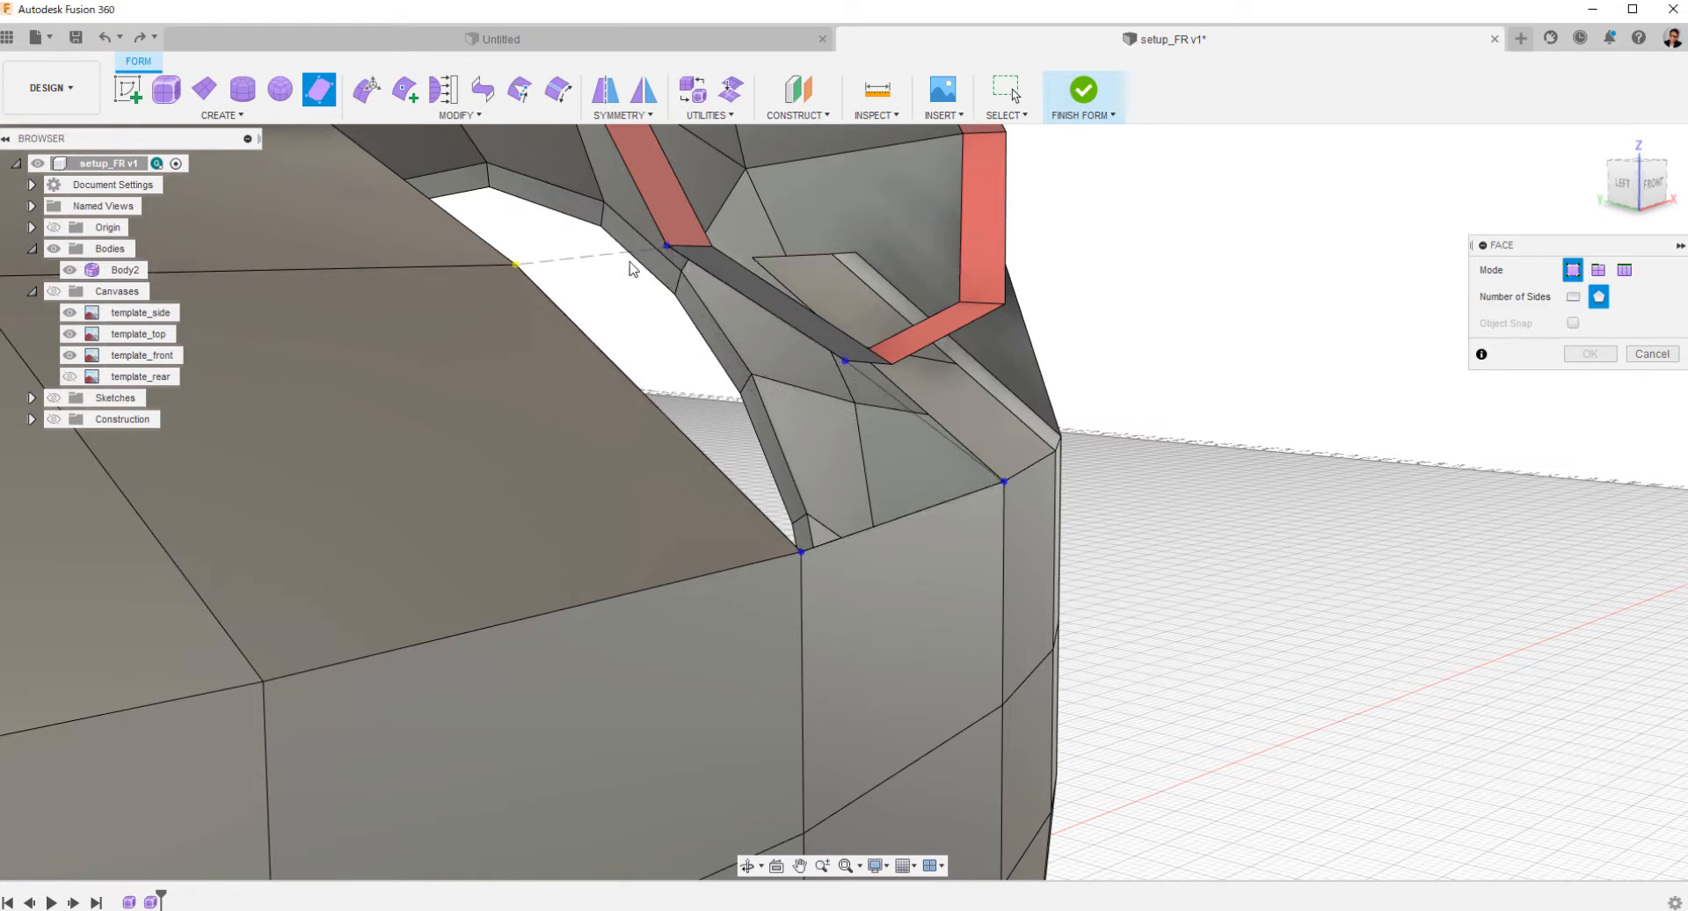
pyautogui.click(515, 265)
pyautogui.click(1590, 355)
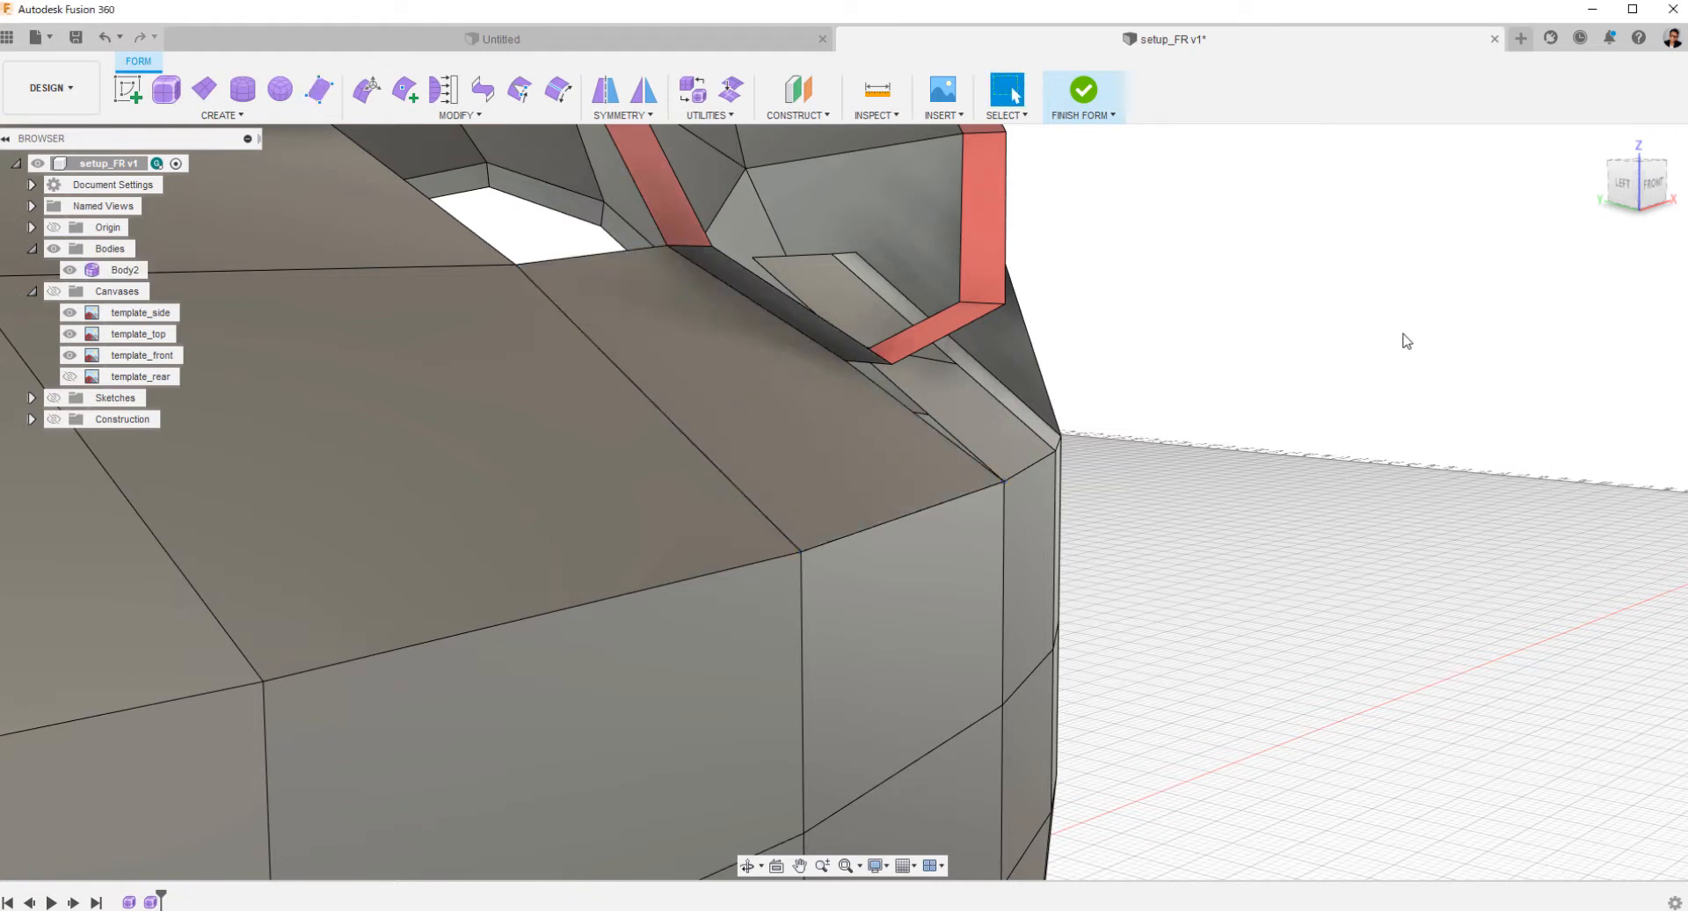
# Delete the three upper bumper faces directly below and outboard of the headlight ring's bottom facet.
pyautogui.keyDown('shift'); pyautogui.moveTo(1415, 356); pyautogui.dragTo(1151, 354, button='middle'); pyautogui.keyUp('shift')
pyautogui.click(1073, 320)
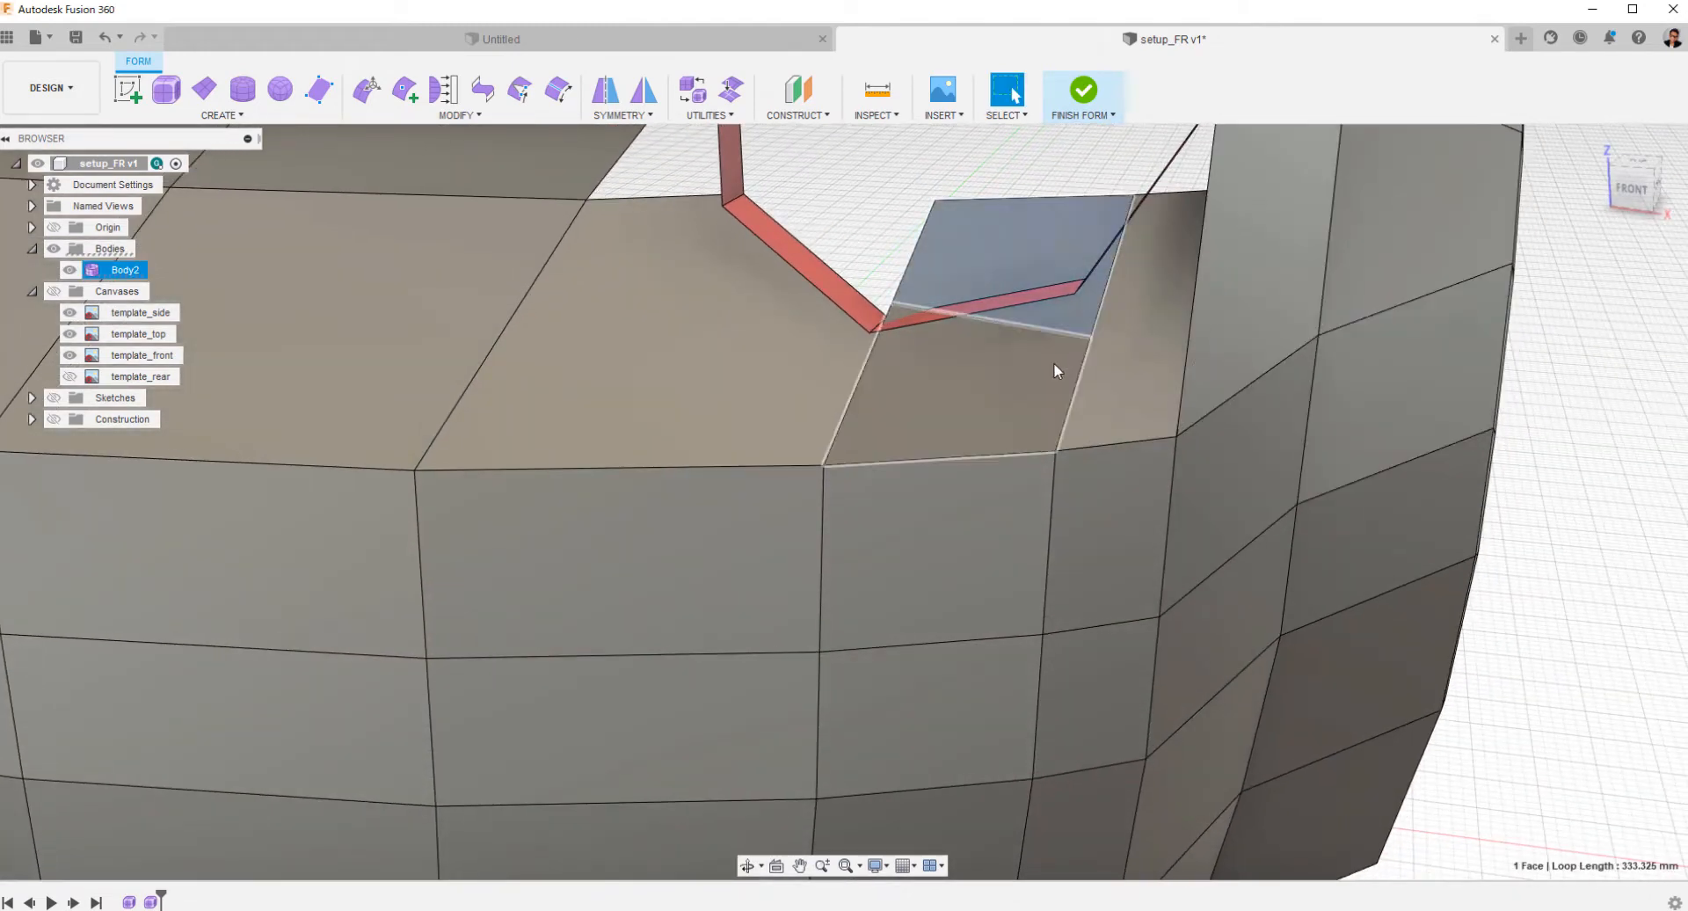
pyautogui.keyDown('shift'); pyautogui.click(1053, 362); pyautogui.keyUp('shift')
pyautogui.keyDown('shift'); pyautogui.click(1122, 372); pyautogui.keyUp('shift')
pyautogui.rightClick(1117, 373)
pyautogui.click(1059, 348)
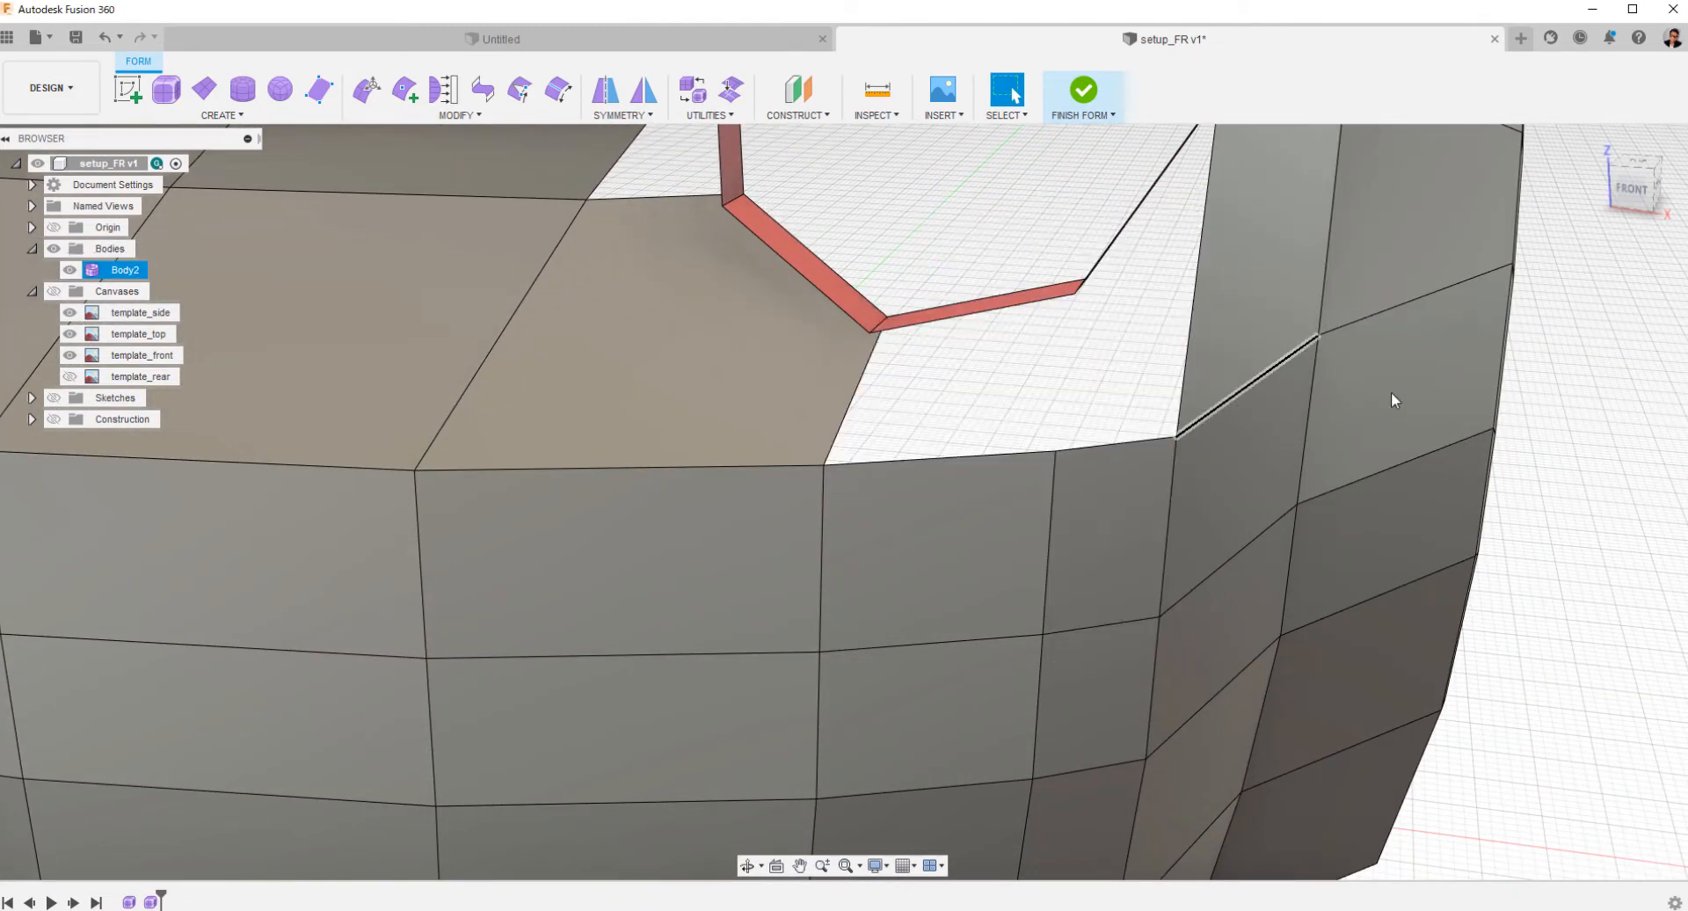
# Bridge the headlight ring's bottom edge to the bumper edge below it with 1 face.
pyautogui.scroll(3, 778, 393)
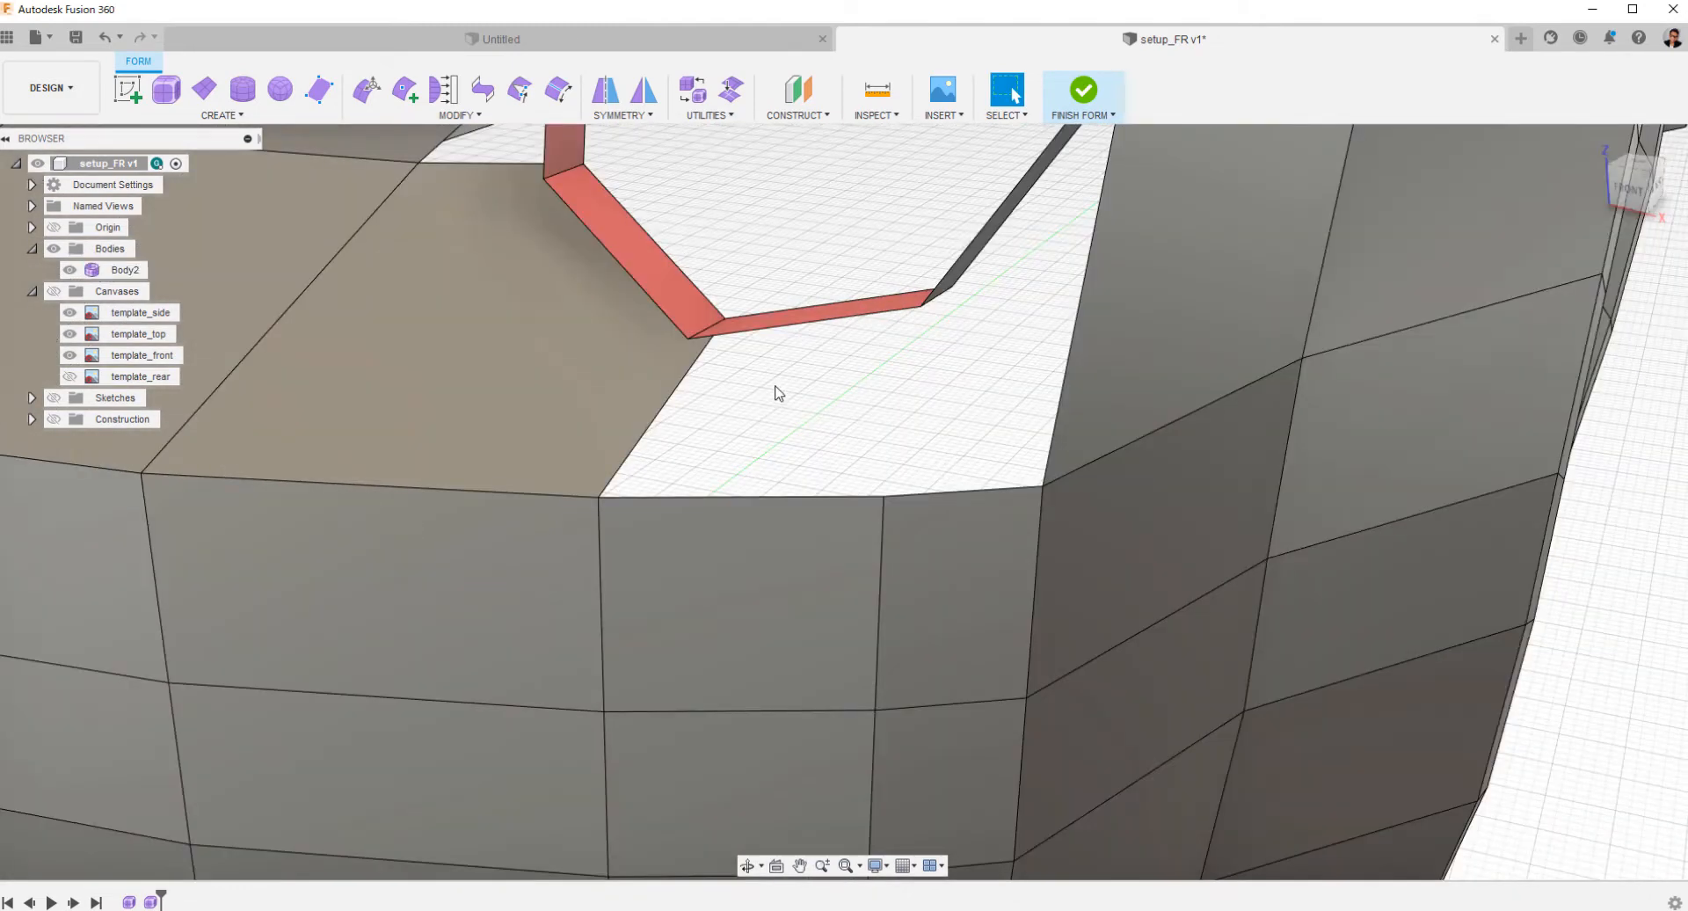
pyautogui.click(484, 91)
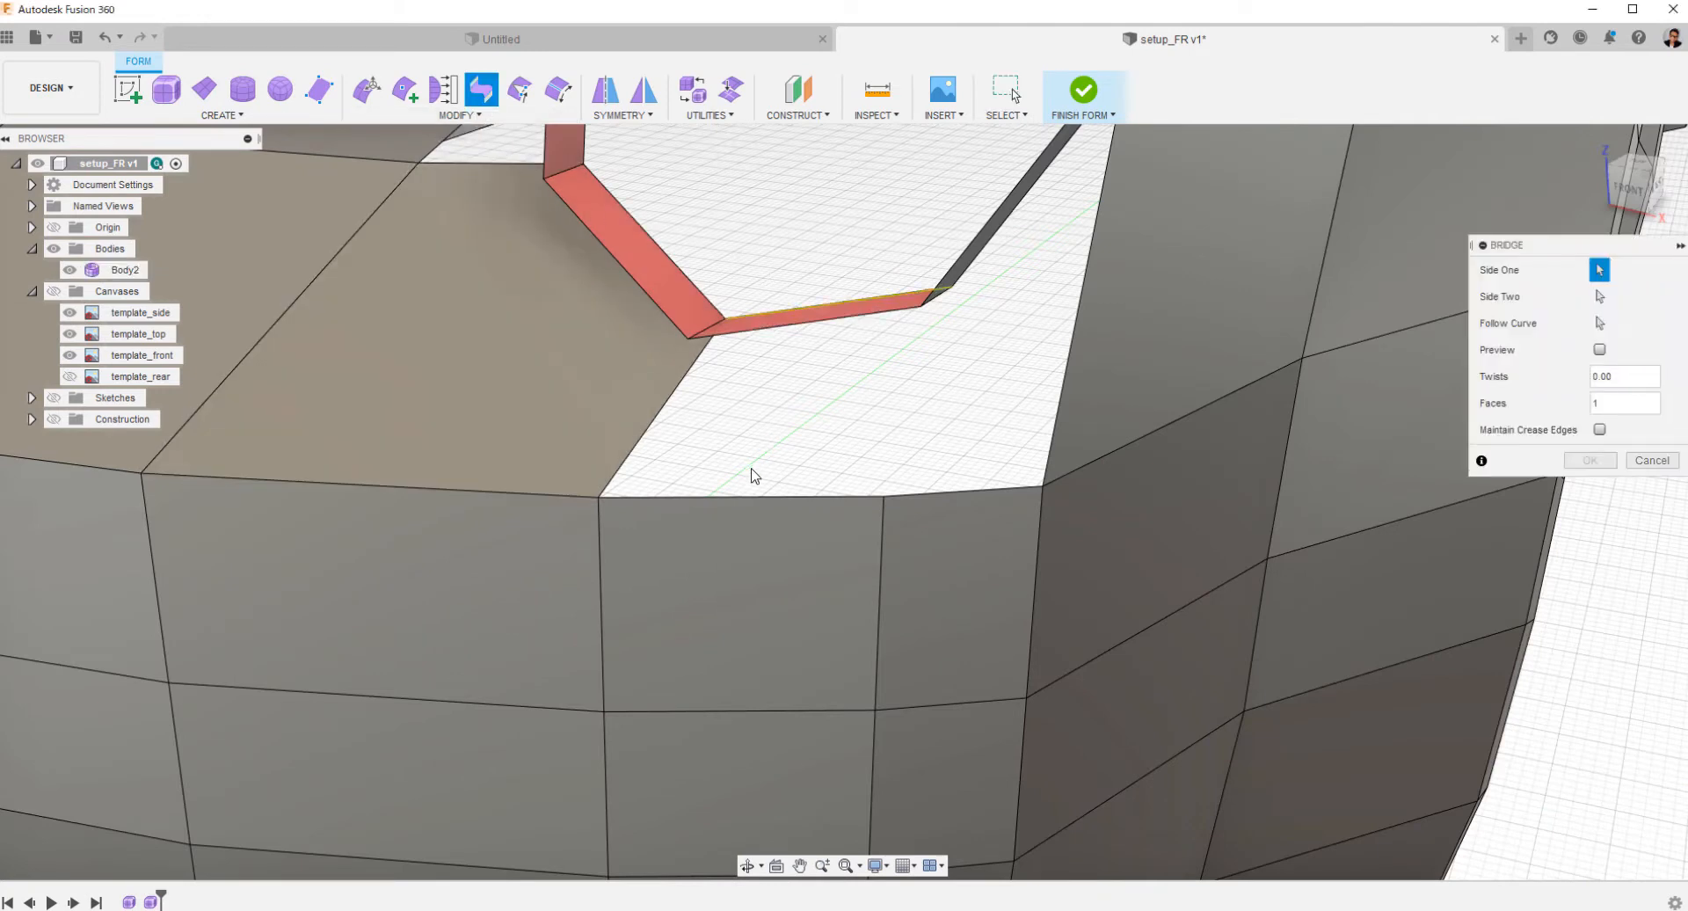
pyautogui.click(742, 498)
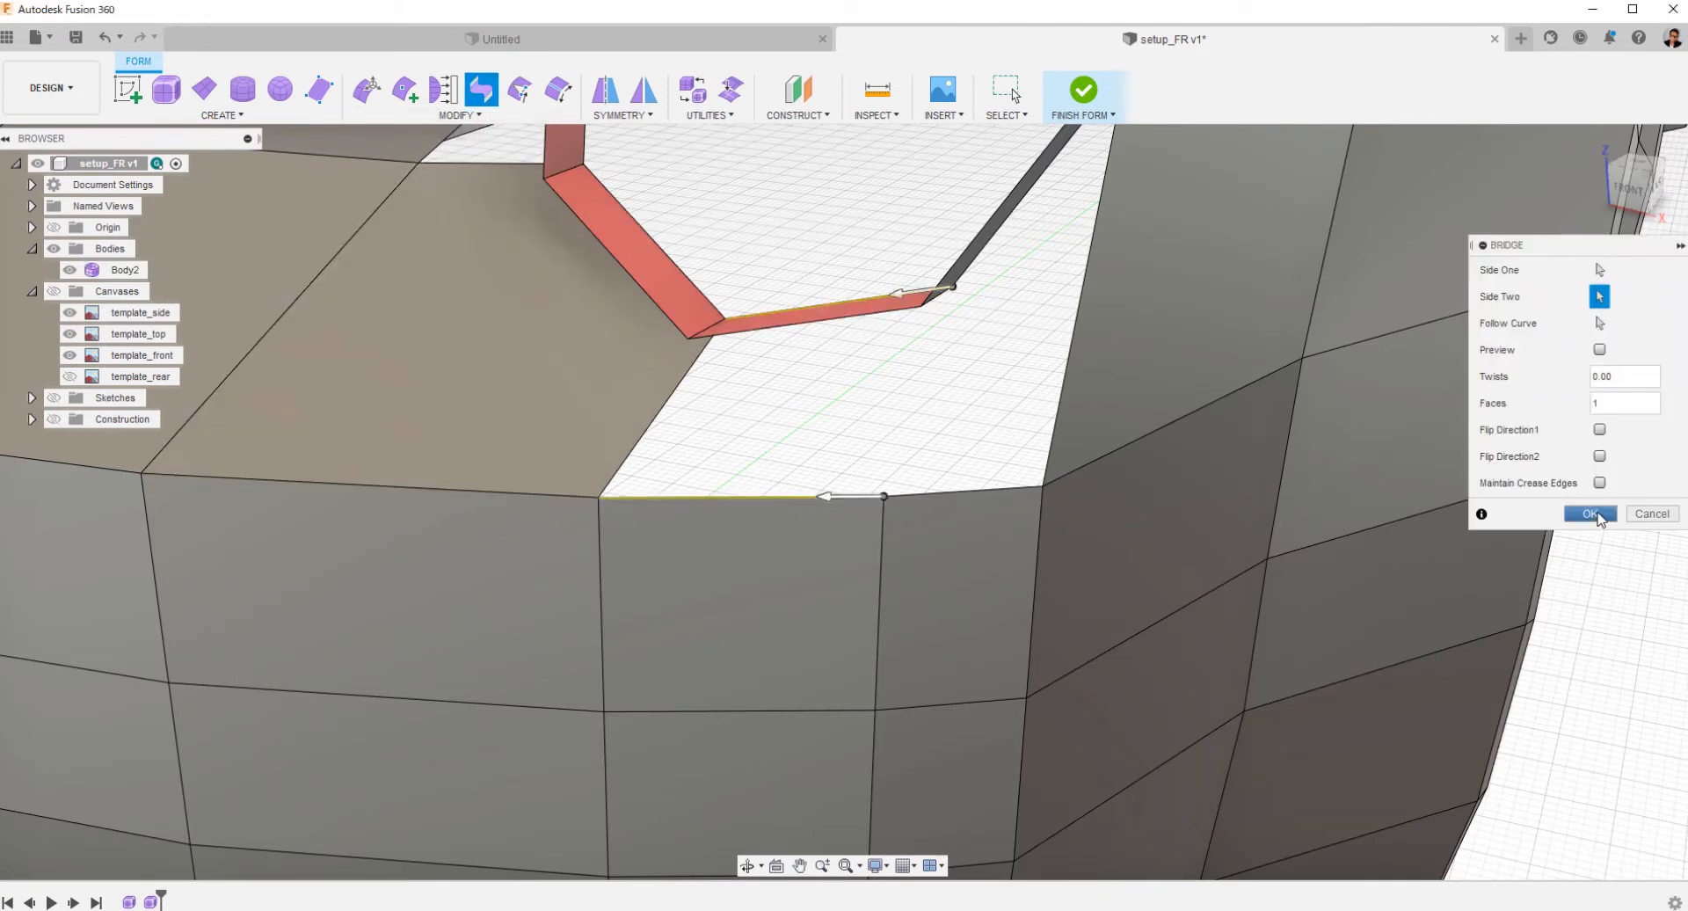
pyautogui.click(1591, 515)
# Fill the remaining hole between the bridged face, ring and fender, and remove the diagonal edge across the fill.
pyautogui.click(448, 116)
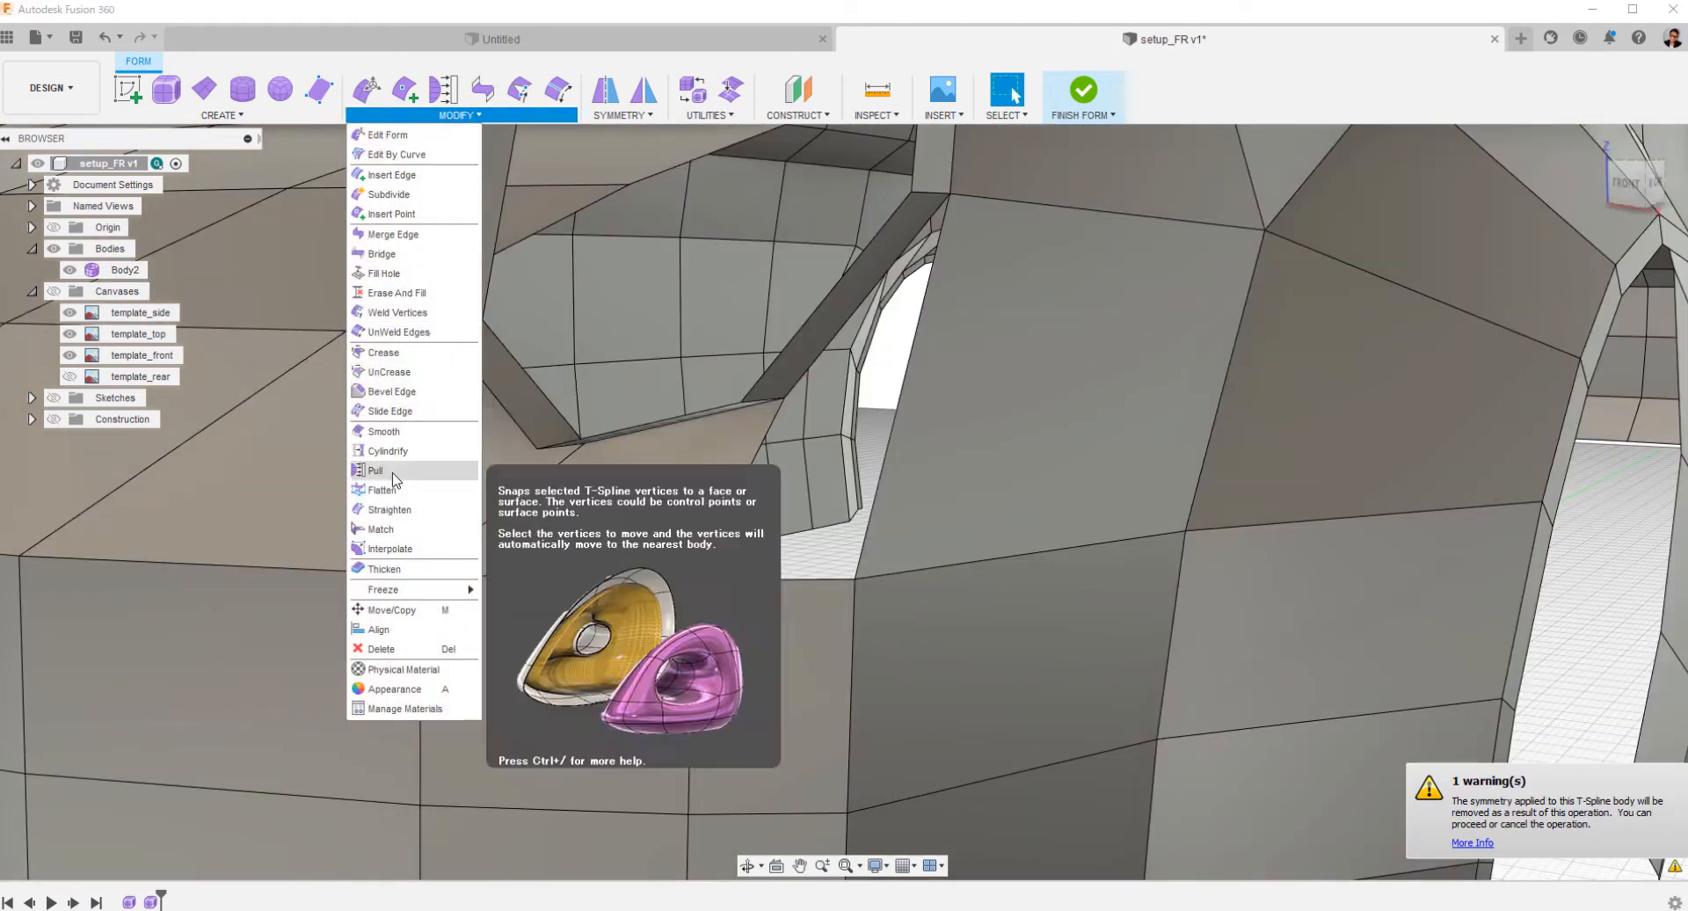
pyautogui.click(384, 273)
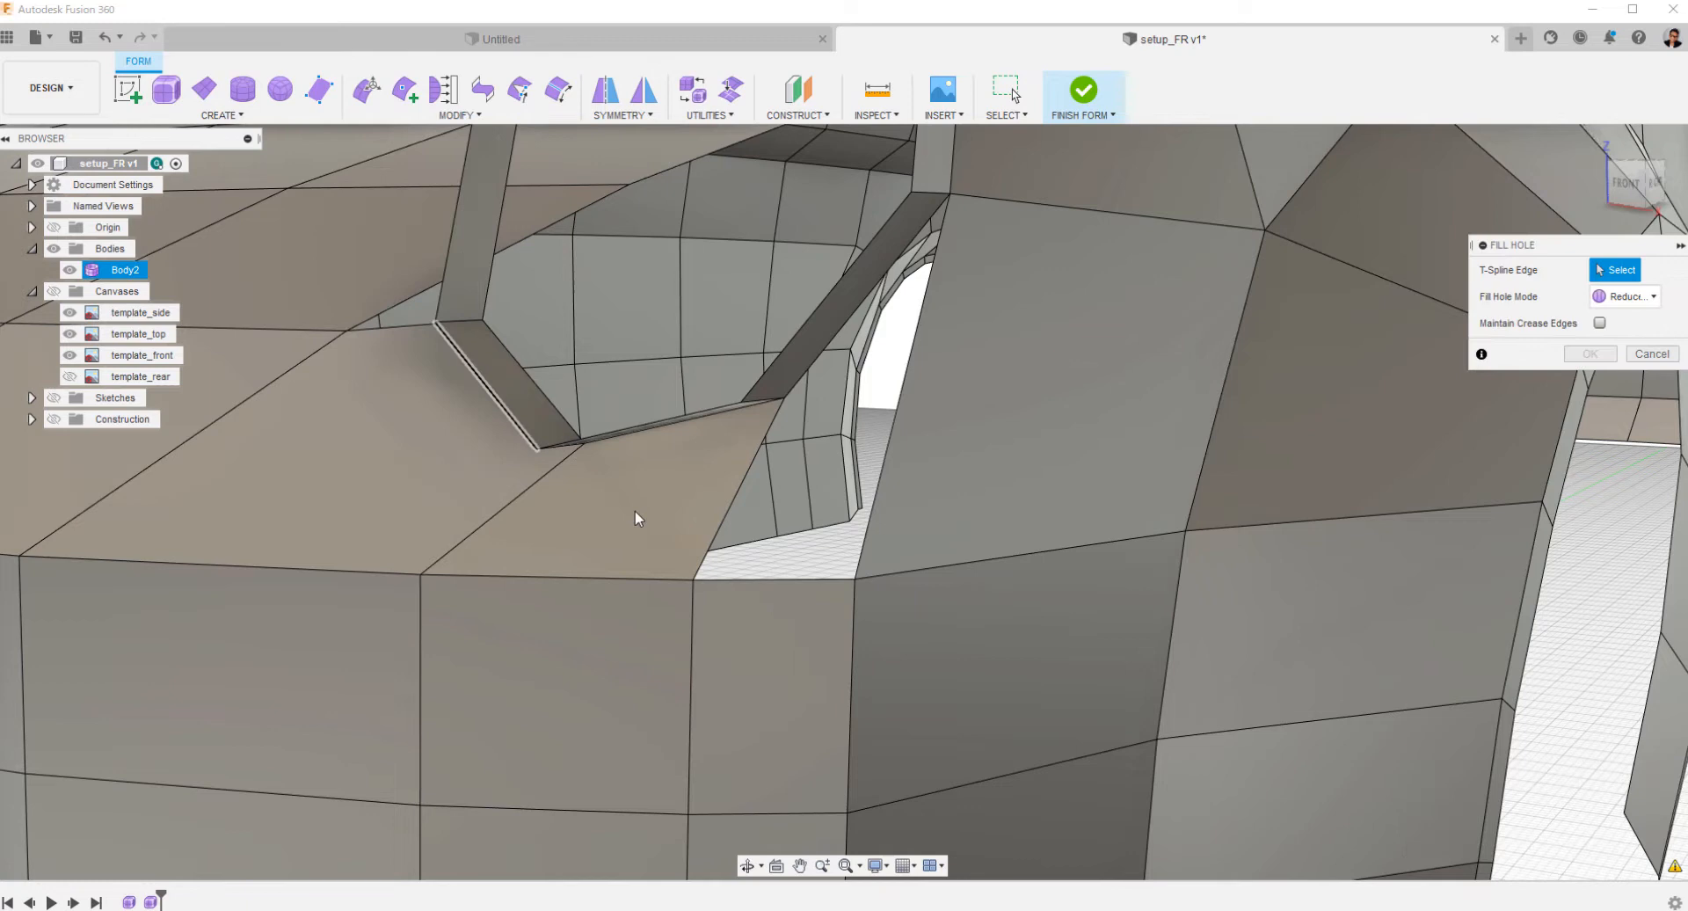
pyautogui.click(766, 578)
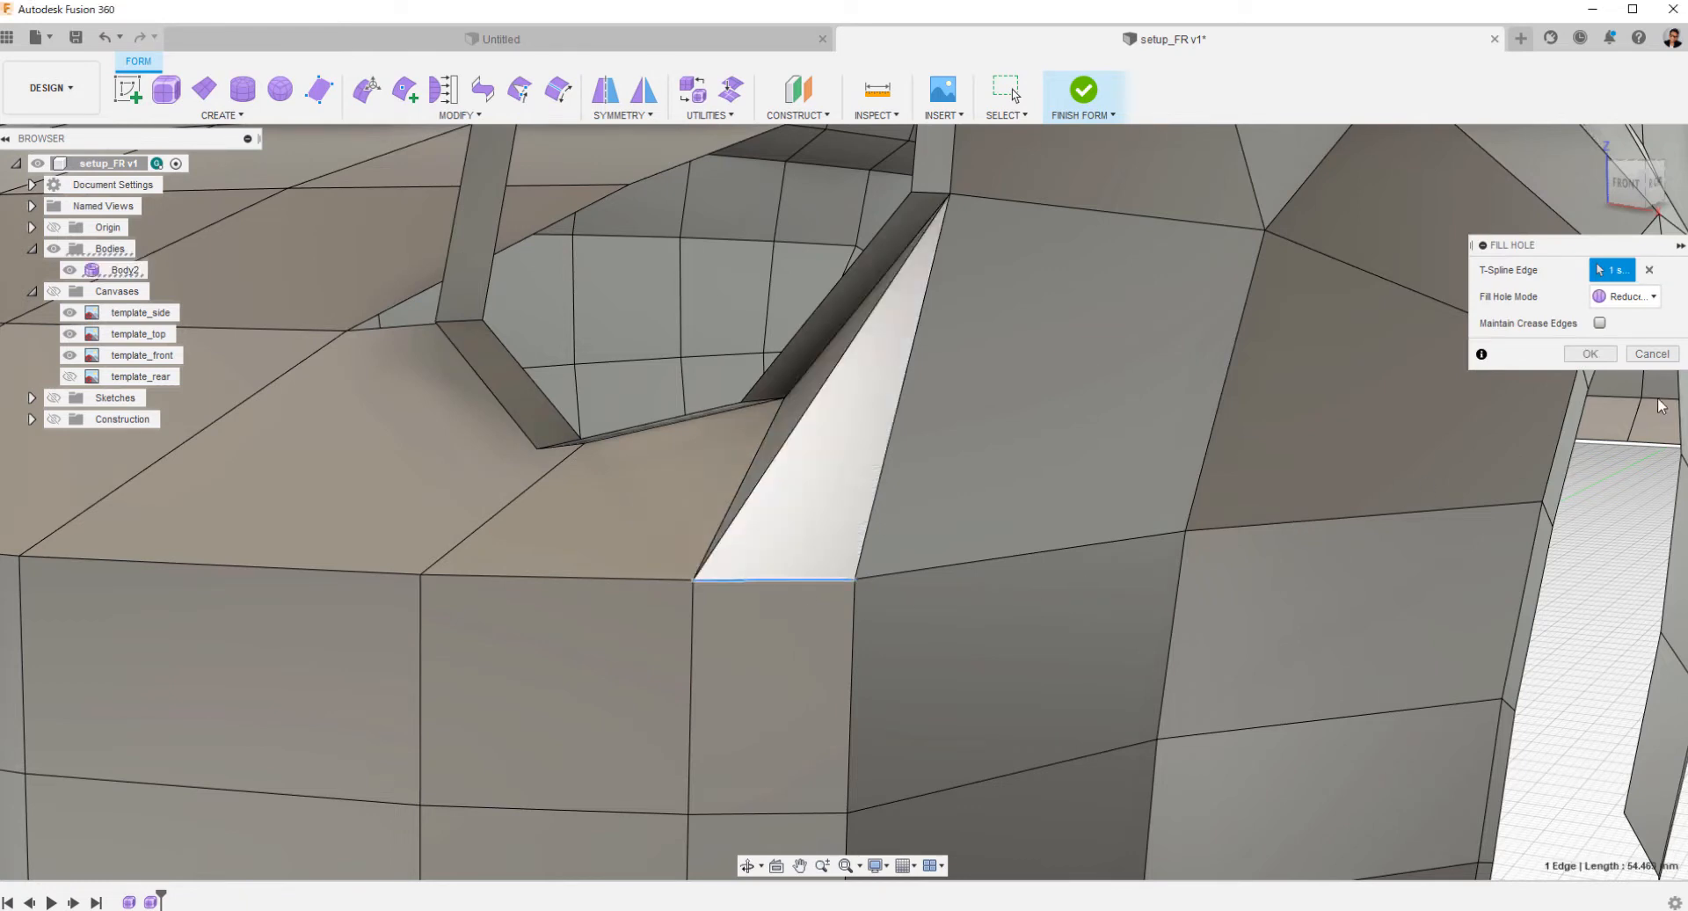
pyautogui.click(1591, 354)
pyautogui.rightClick(876, 370)
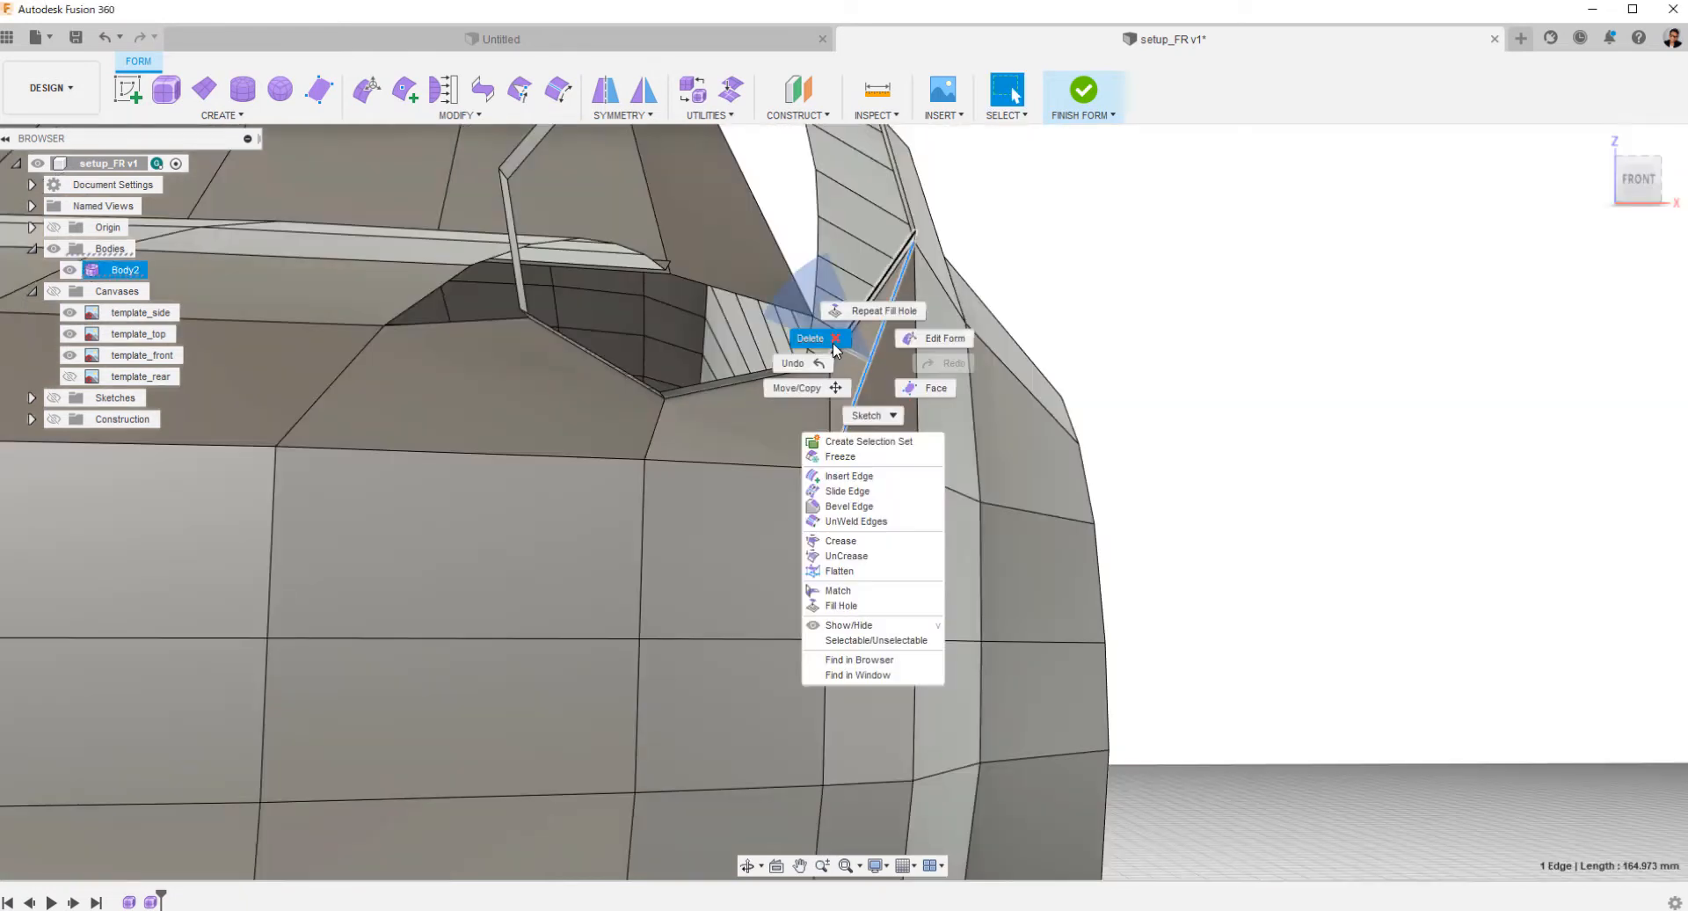
pyautogui.click(834, 348)
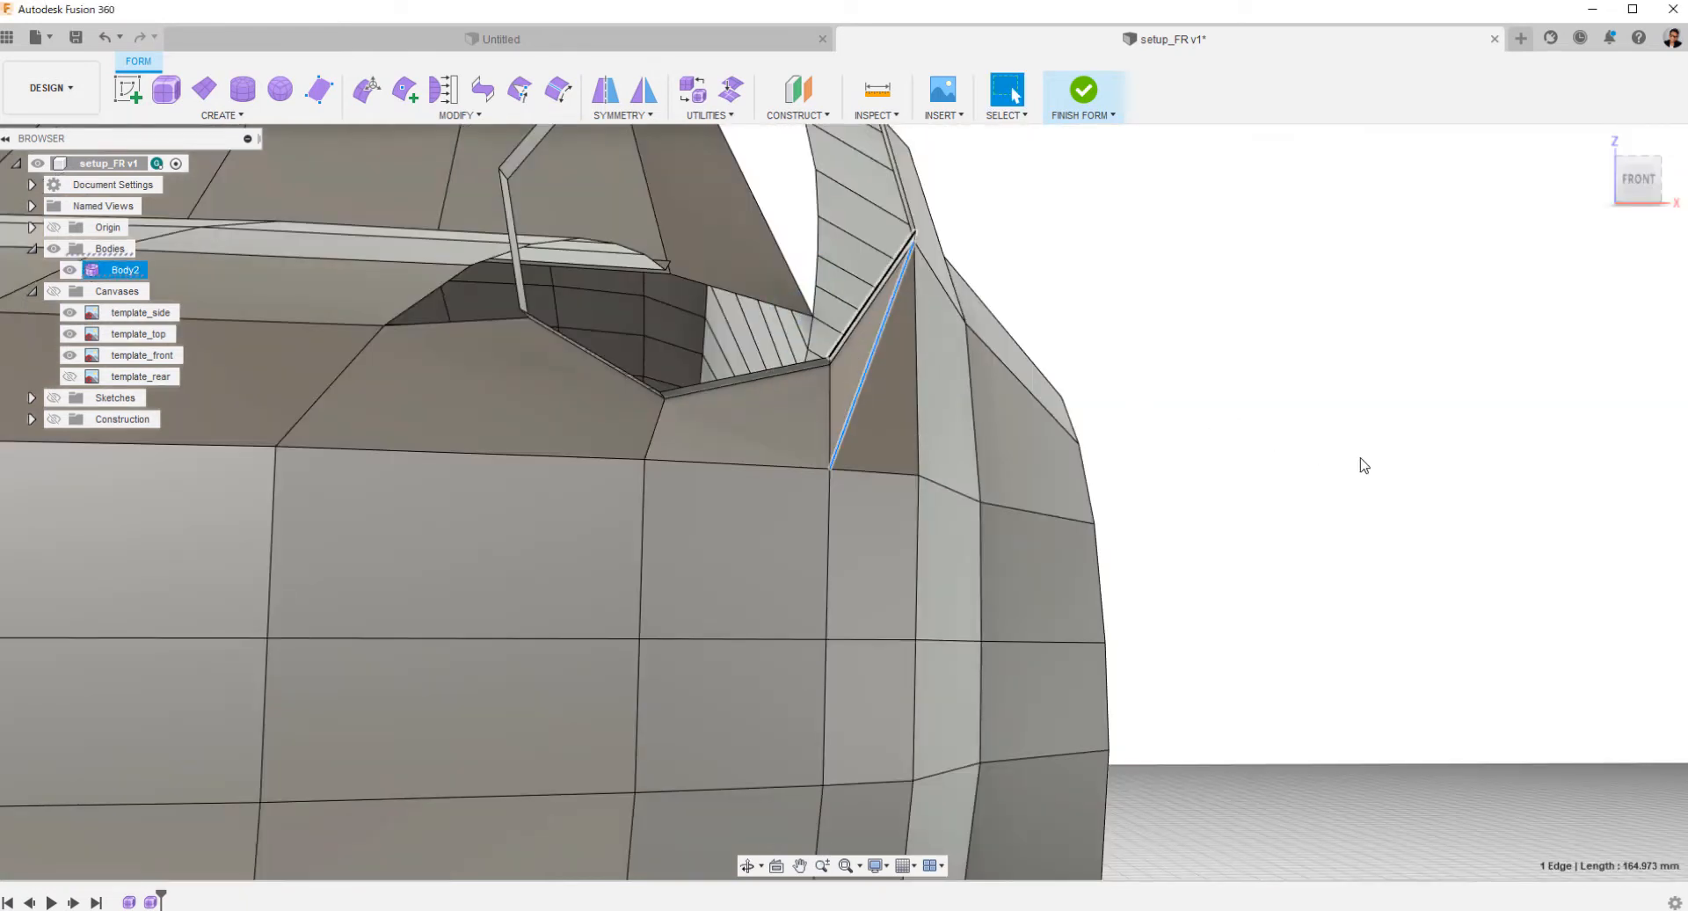
pyautogui.press('Delete')
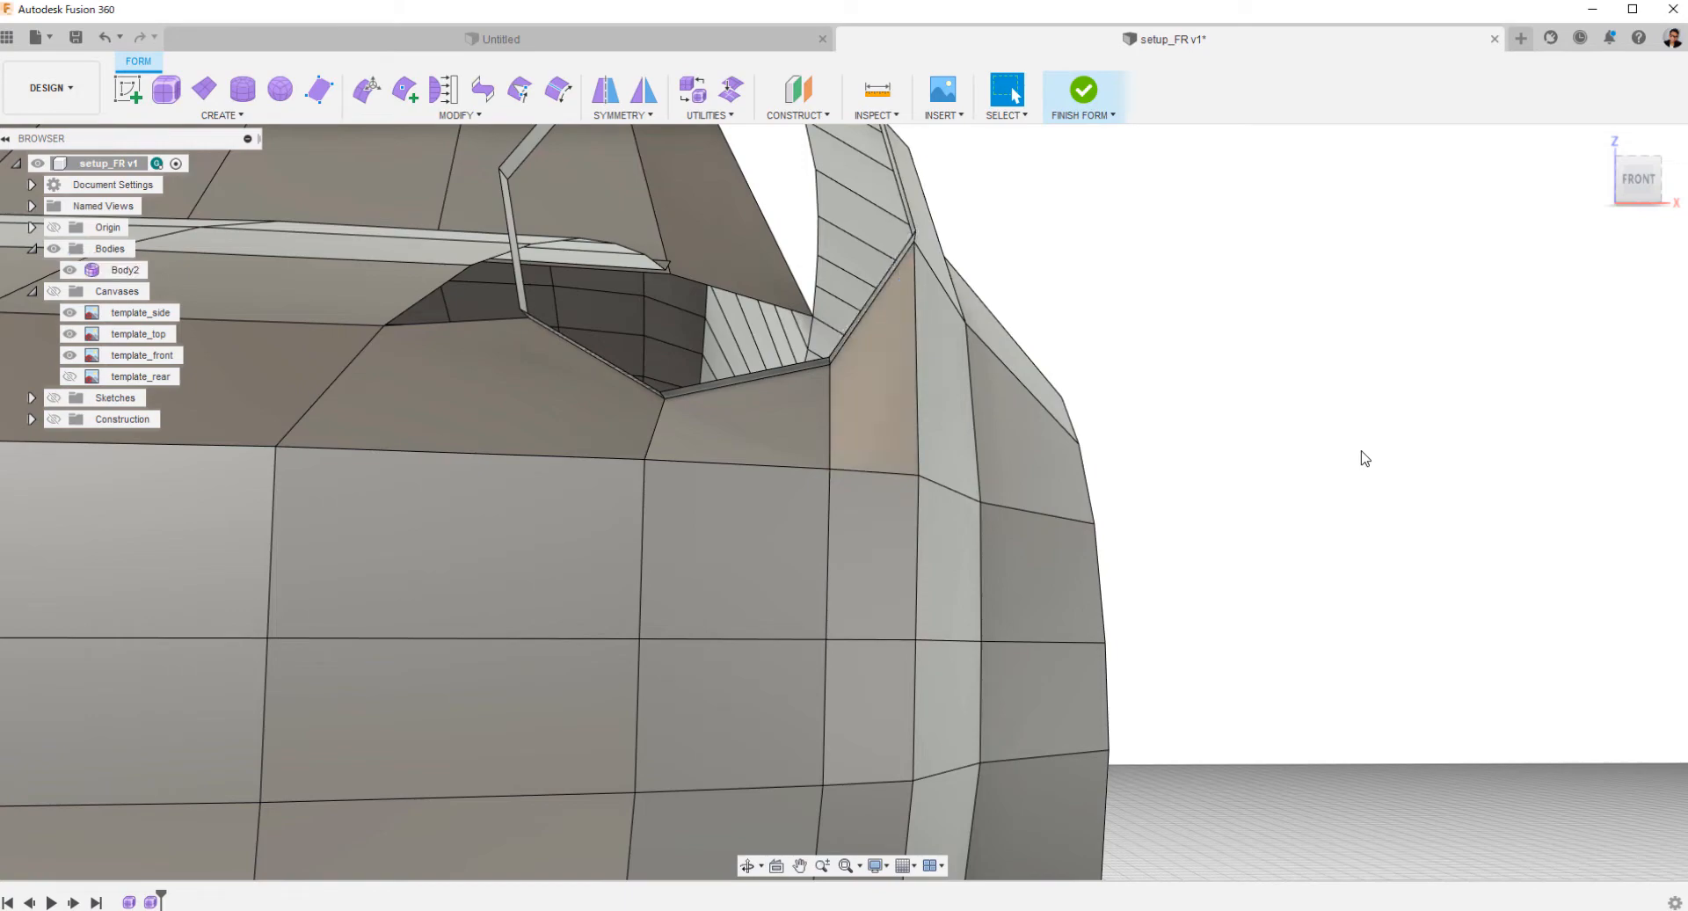
# Shift the four-edge vertical seam below the headlight's outer corner slightly rearward along the fender, and nudge it sideways in the top view.
pyautogui.moveTo(1279, 374); pyautogui.dragTo(1218, 413)
pyautogui.keyDown('shift'); pyautogui.moveTo(1218, 413); pyautogui.dragTo(1196, 417, button='middle'); pyautogui.keyUp('shift')
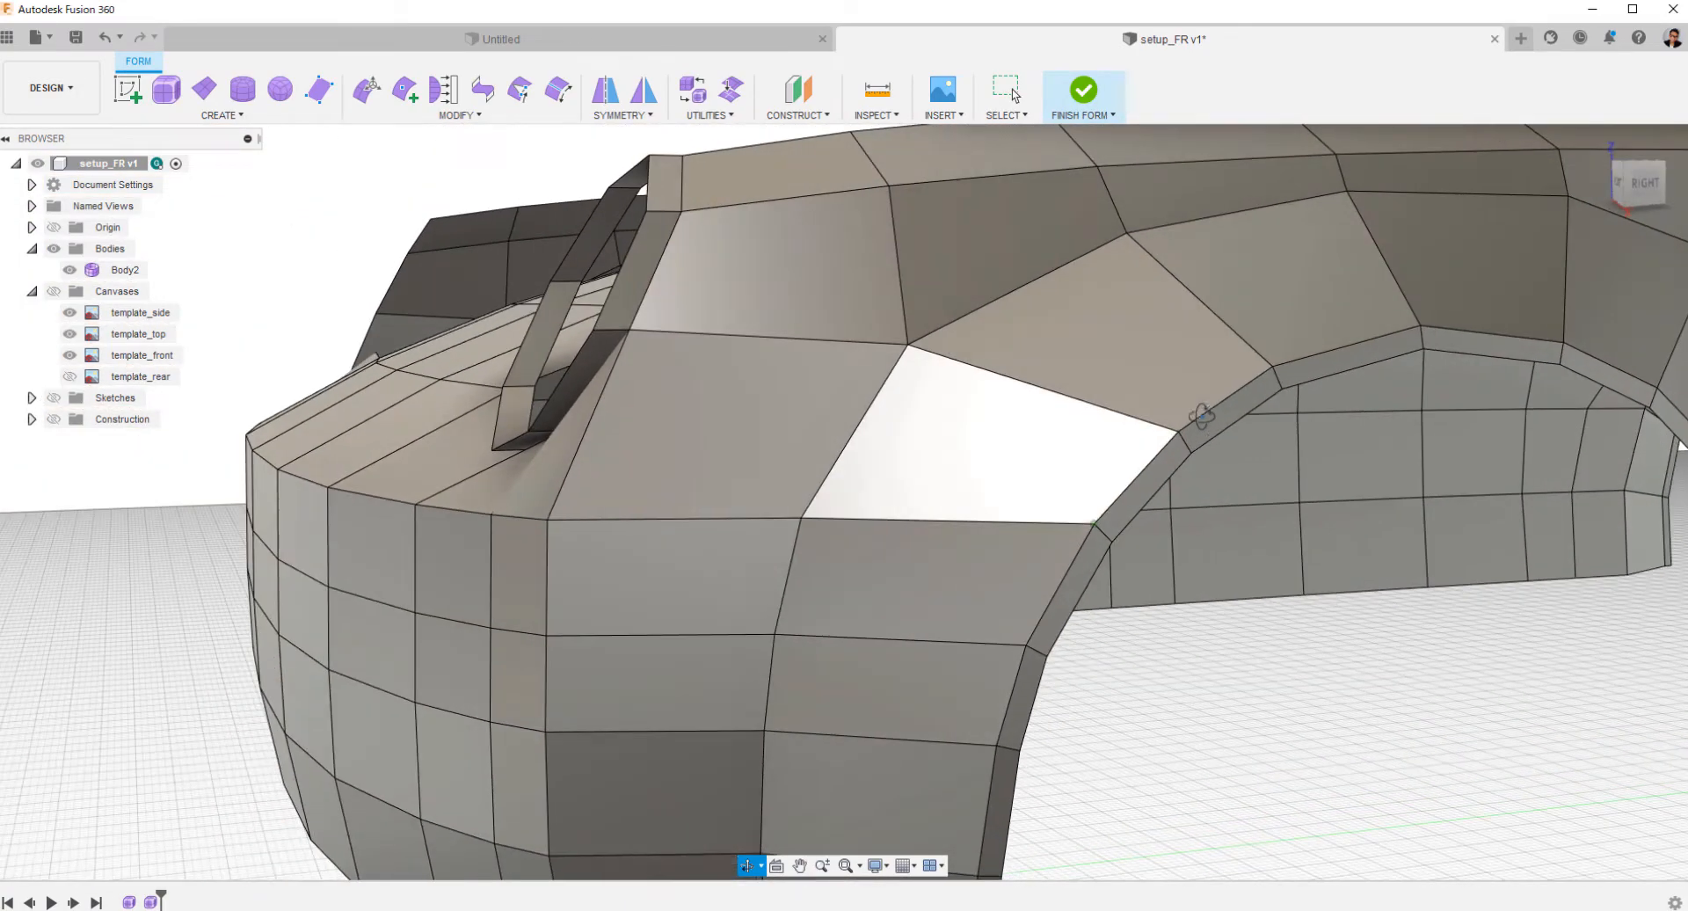
pyautogui.click(1643, 185)
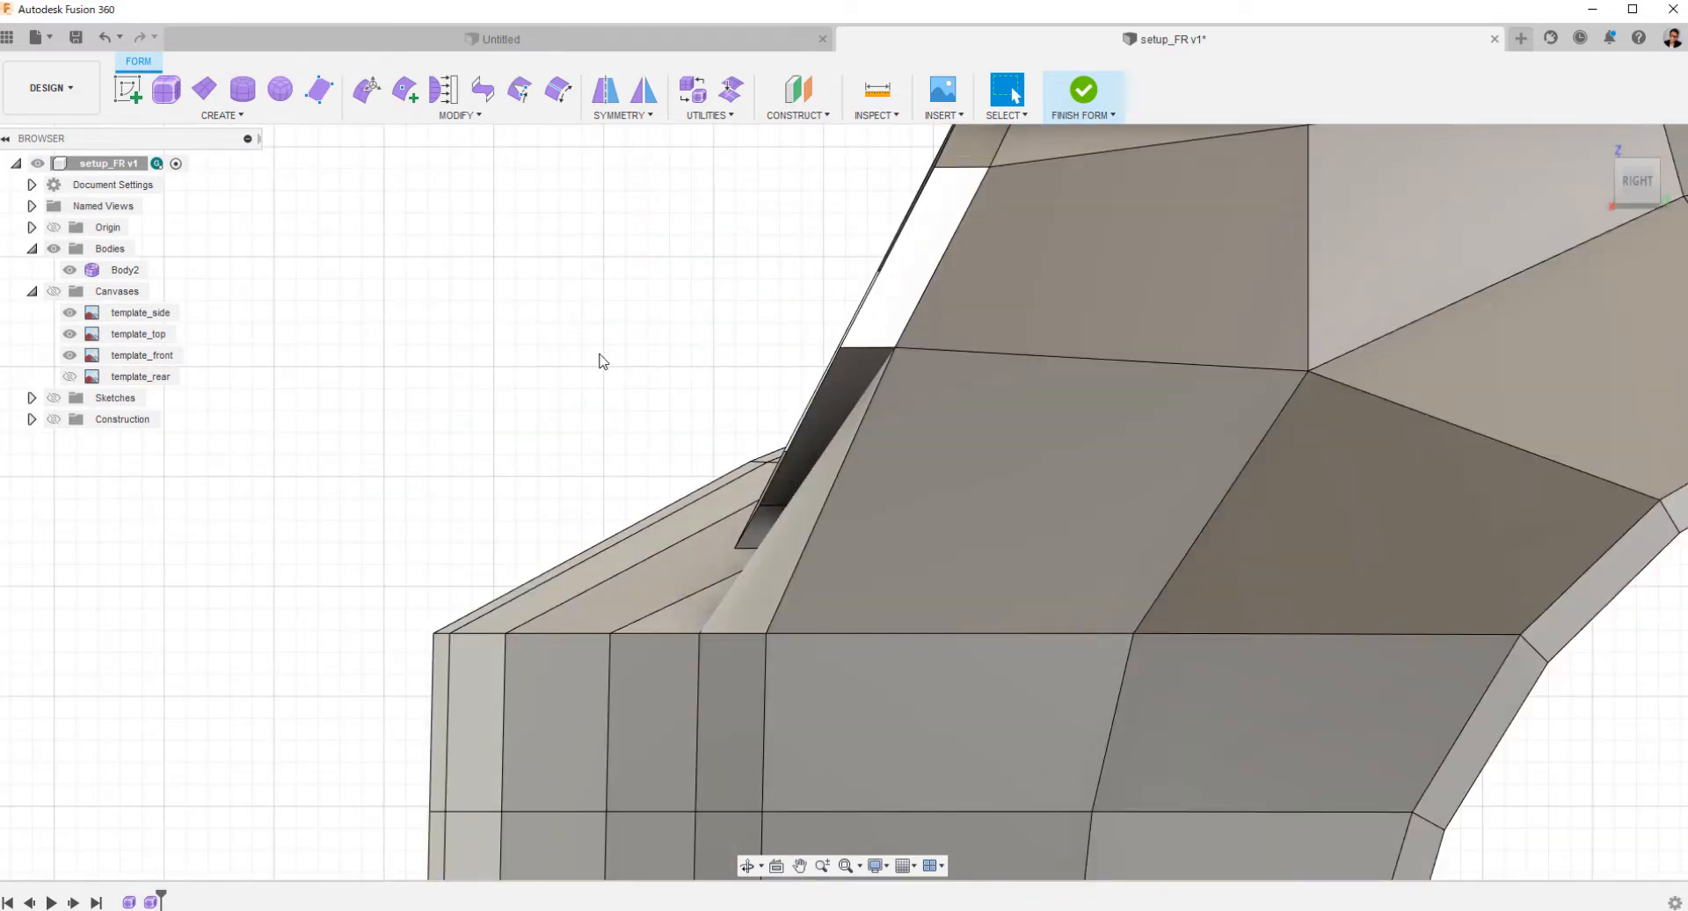
pyautogui.moveTo(601, 361); pyautogui.dragTo(457, 381, button='middle')
pyautogui.moveTo(500, 307)
pyautogui.keyDown('ctrl'); pyautogui.keyDown('shift'); pyautogui.mouseDown(button='middle')
pyautogui.moveTo(483, 337)
pyautogui.moveTo(510, 323)
pyautogui.mouseUp(button='middle'); pyautogui.keyUp('shift'); pyautogui.keyUp('ctrl')
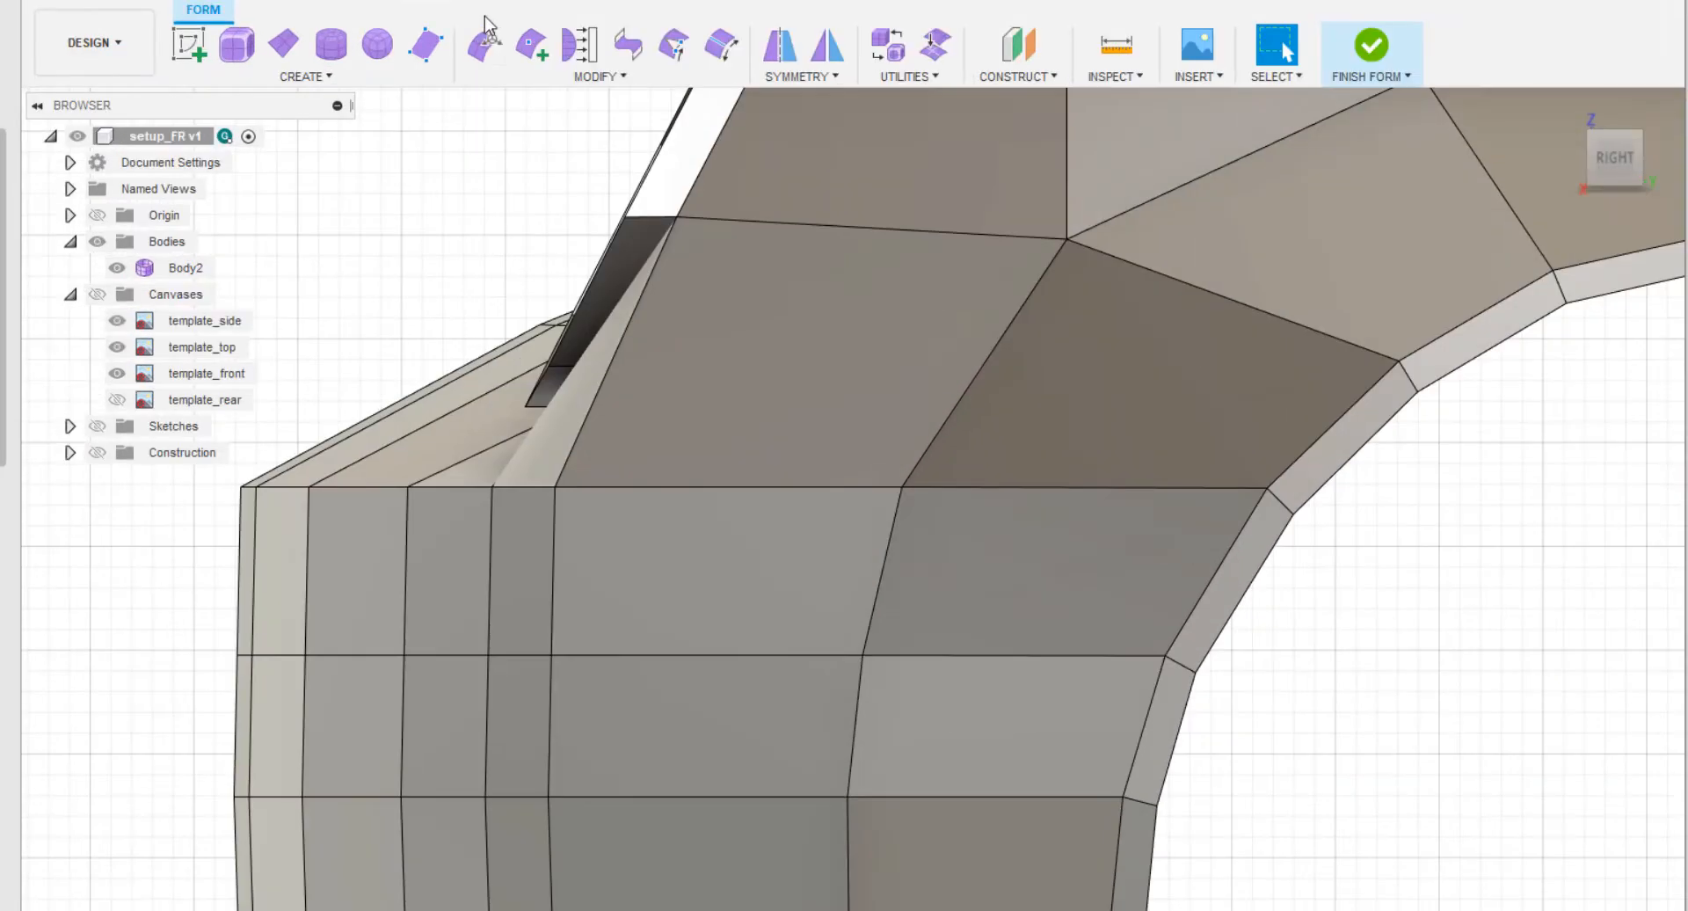
pyautogui.click(678, 571)
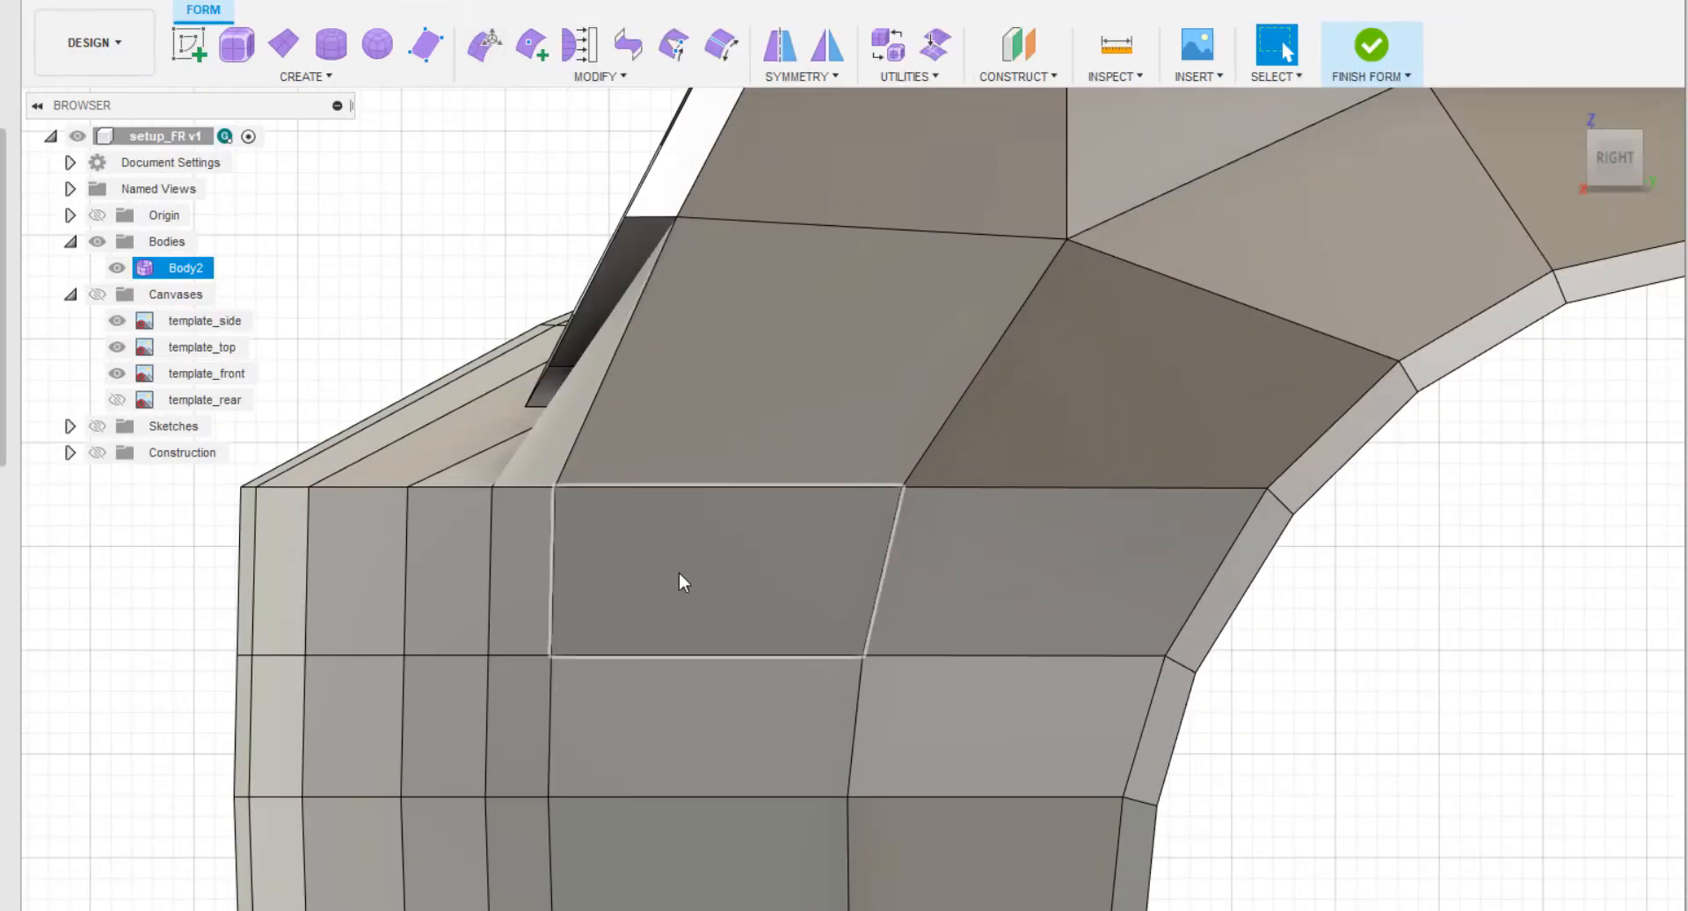
pyautogui.scroll(-2, 675, 570)
pyautogui.moveTo(697, 560); pyautogui.dragTo(578, 409, button='middle')
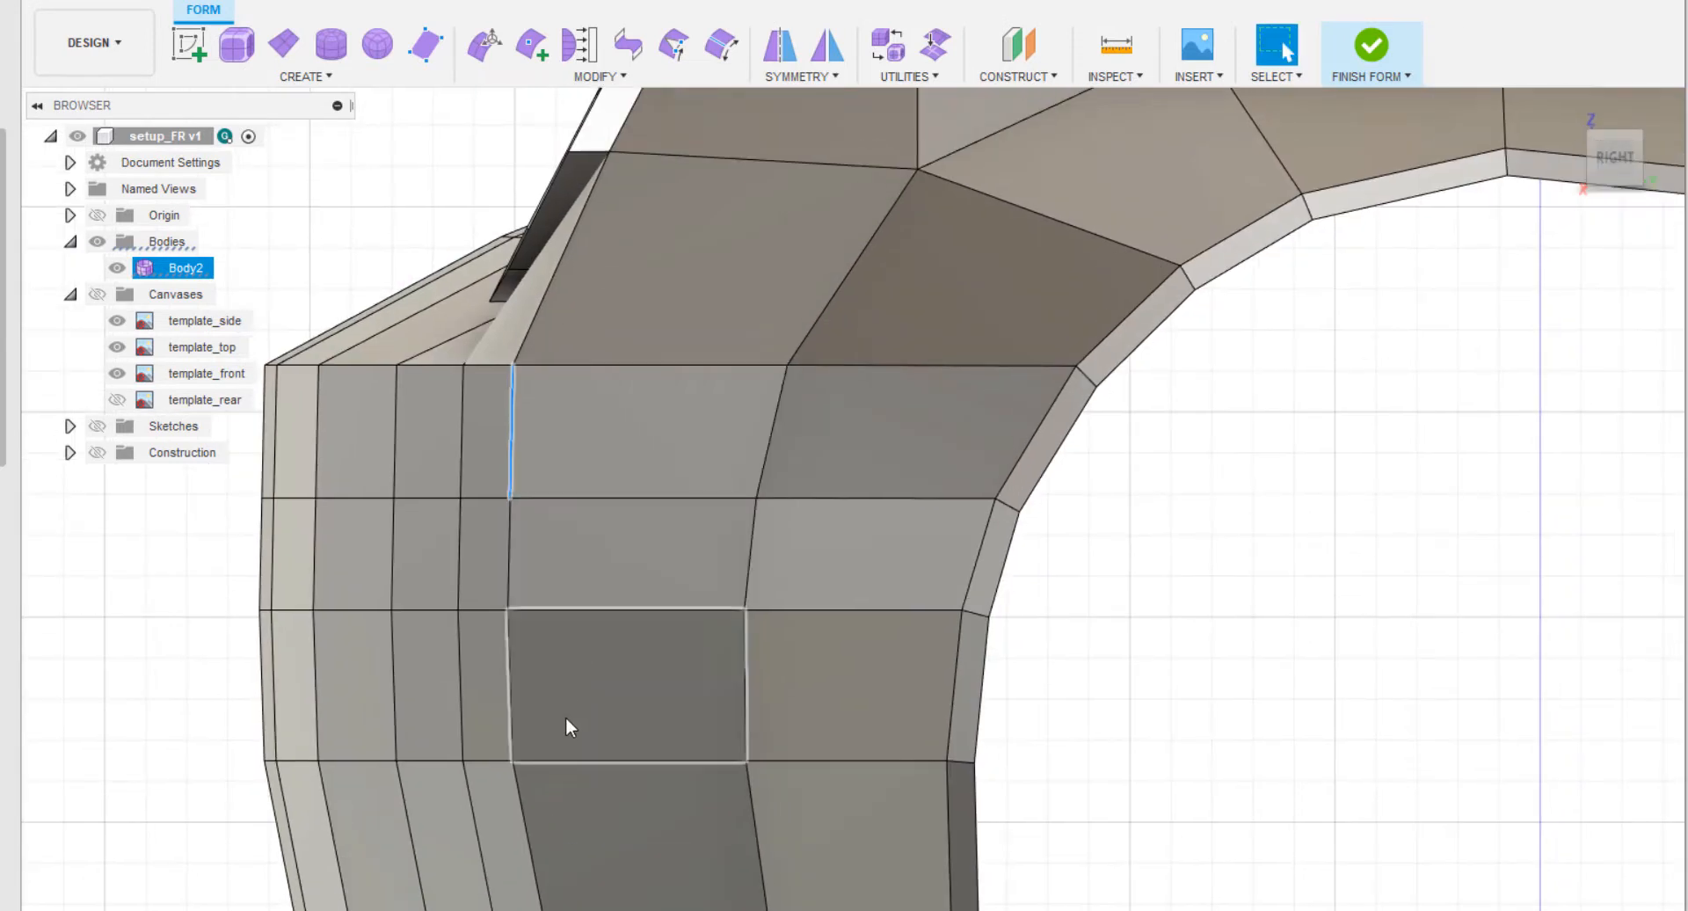
pyautogui.doubleClick(520, 811)
pyautogui.moveTo(601, 499); pyautogui.dragTo(667, 567, button='middle')
pyautogui.rightClick(418, 281)
pyautogui.click(480, 265)
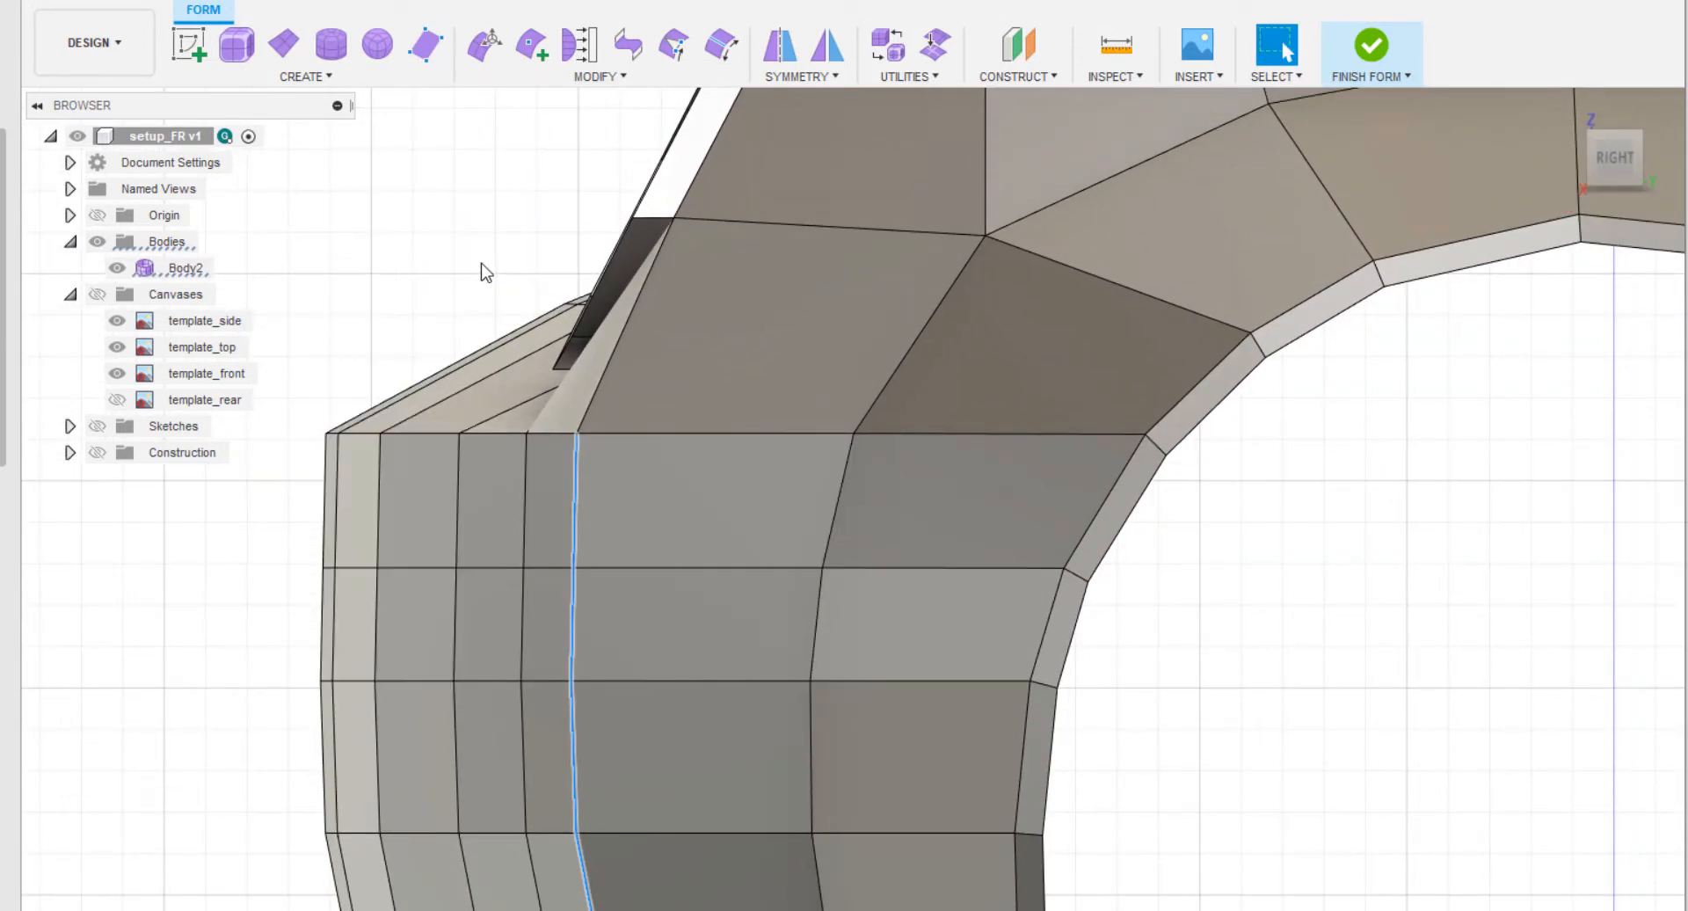
pyautogui.moveTo(658, 708); pyautogui.dragTo(672, 713)
pyautogui.scroll(-3, 521, 533)
pyautogui.keyDown('shift'); pyautogui.moveTo(520, 532); pyautogui.dragTo(554, 659, button='middle'); pyautogui.keyUp('shift')
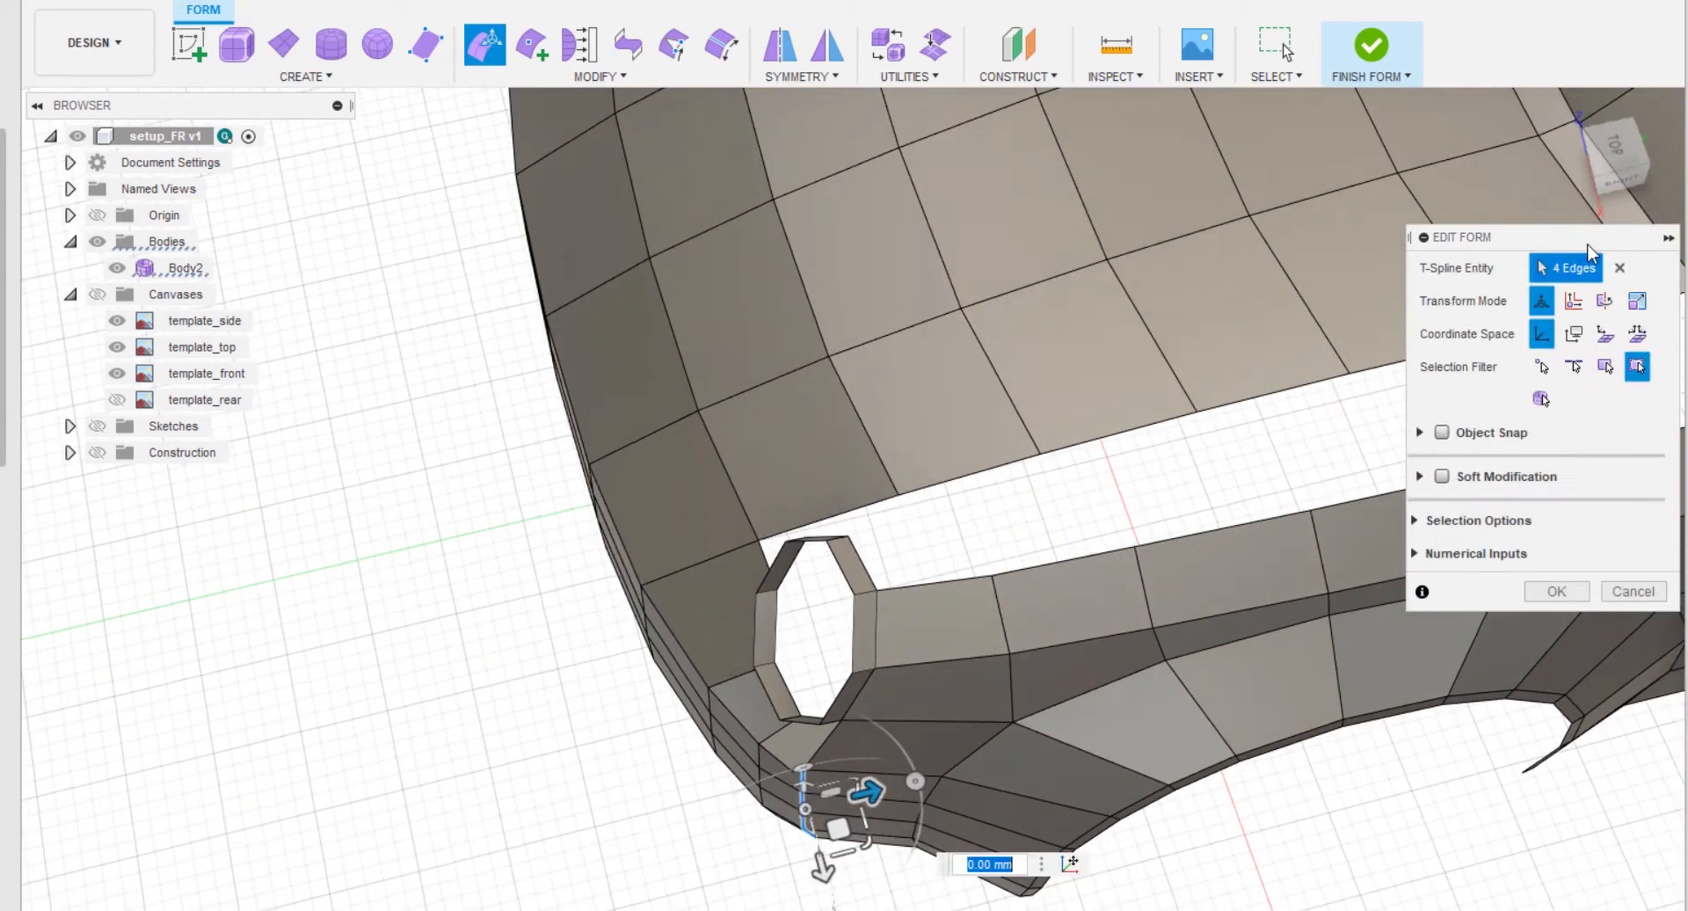
pyautogui.click(1615, 146)
pyautogui.moveTo(810, 602); pyautogui.dragTo(772, 655, button='middle')
pyautogui.scroll(3, 772, 655)
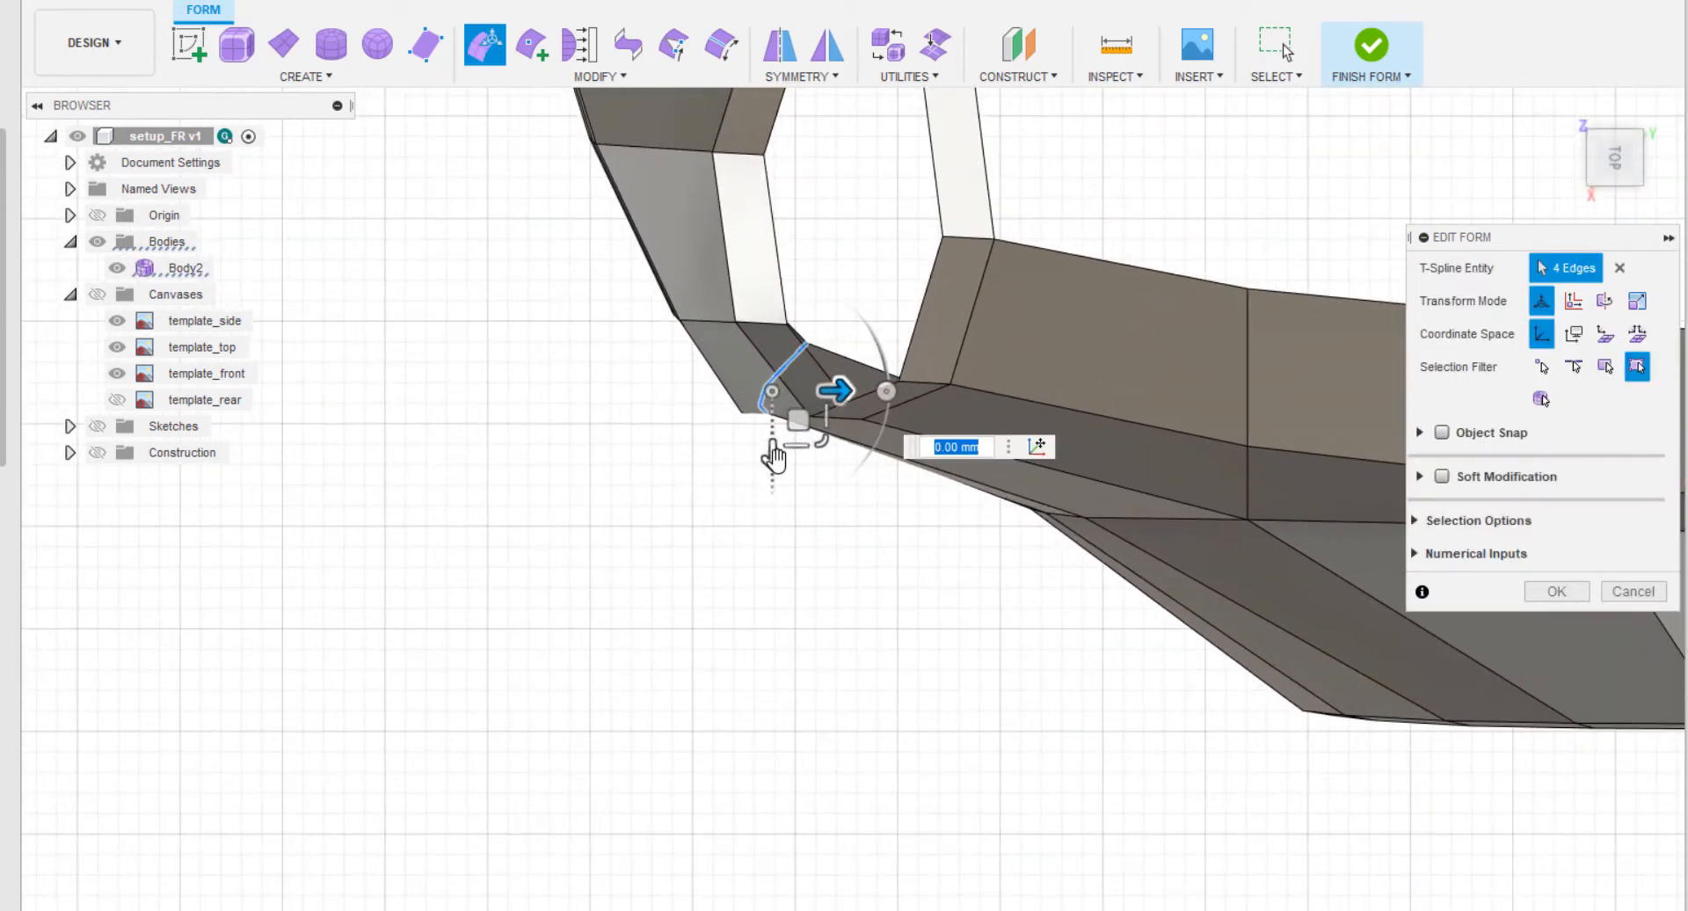
pyautogui.moveTo(774, 455); pyautogui.dragTo(779, 459)
# Delete the fill face between the headlight ring's lower outer corner and the fender.
pyautogui.keyDown('shift'); pyautogui.moveTo(665, 682); pyautogui.dragTo(709, 703, button='middle'); pyautogui.keyUp('shift')
pyautogui.scroll(3, 712, 659)
pyautogui.click(681, 474)
pyautogui.click(679, 264)
pyautogui.rightClick(678, 260)
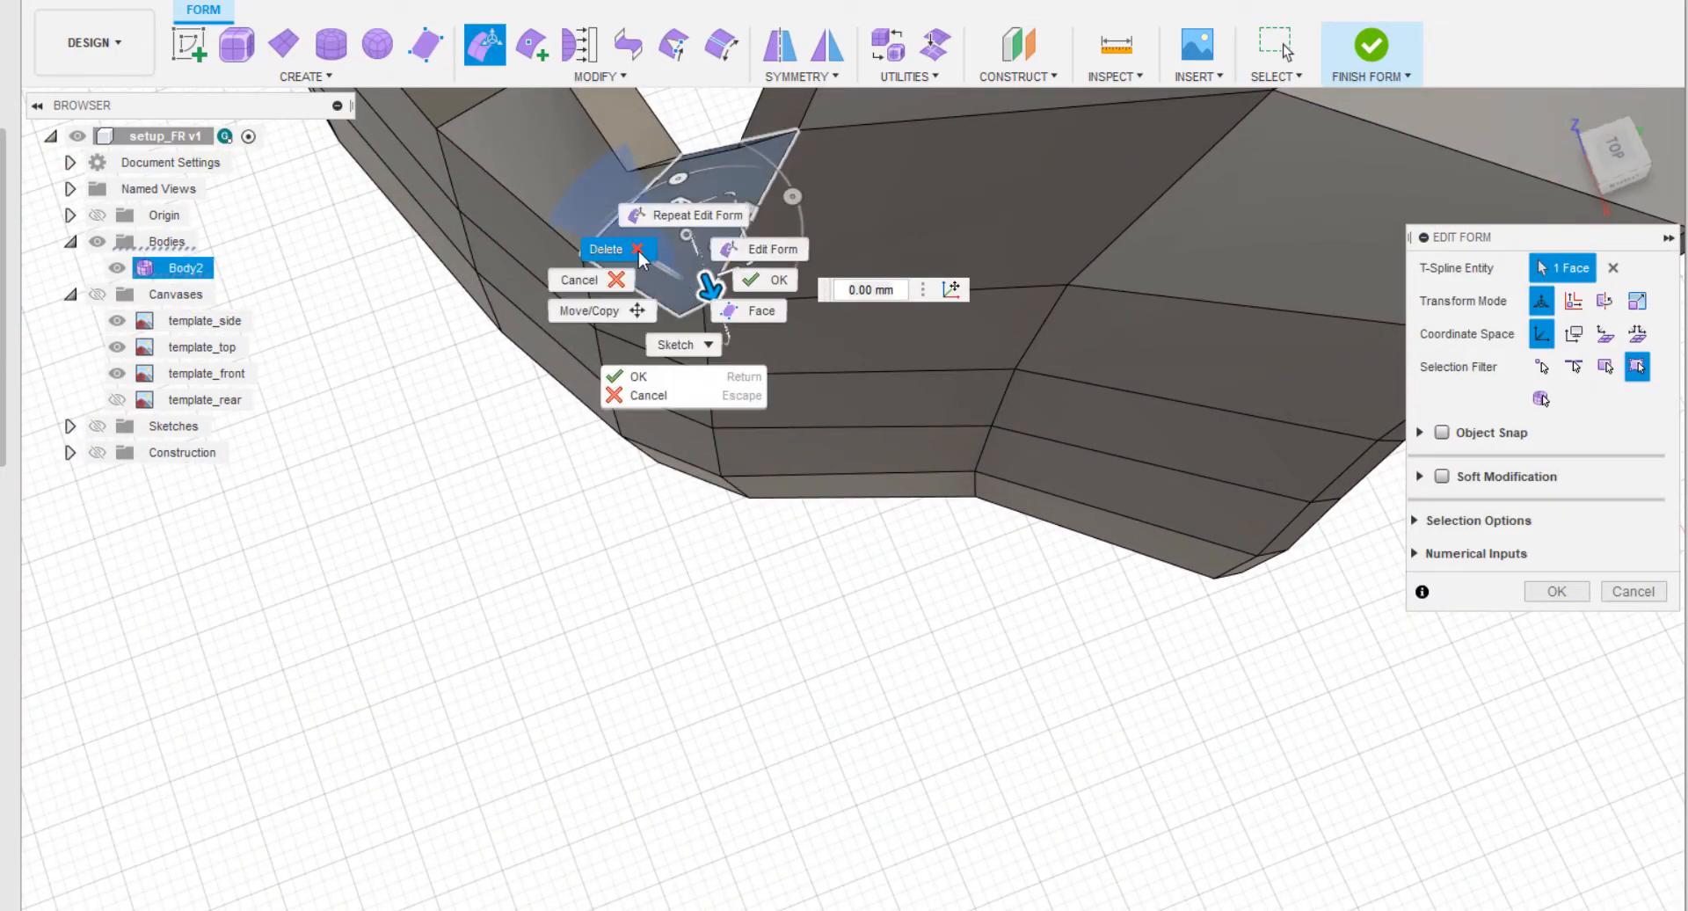
pyautogui.click(573, 276)
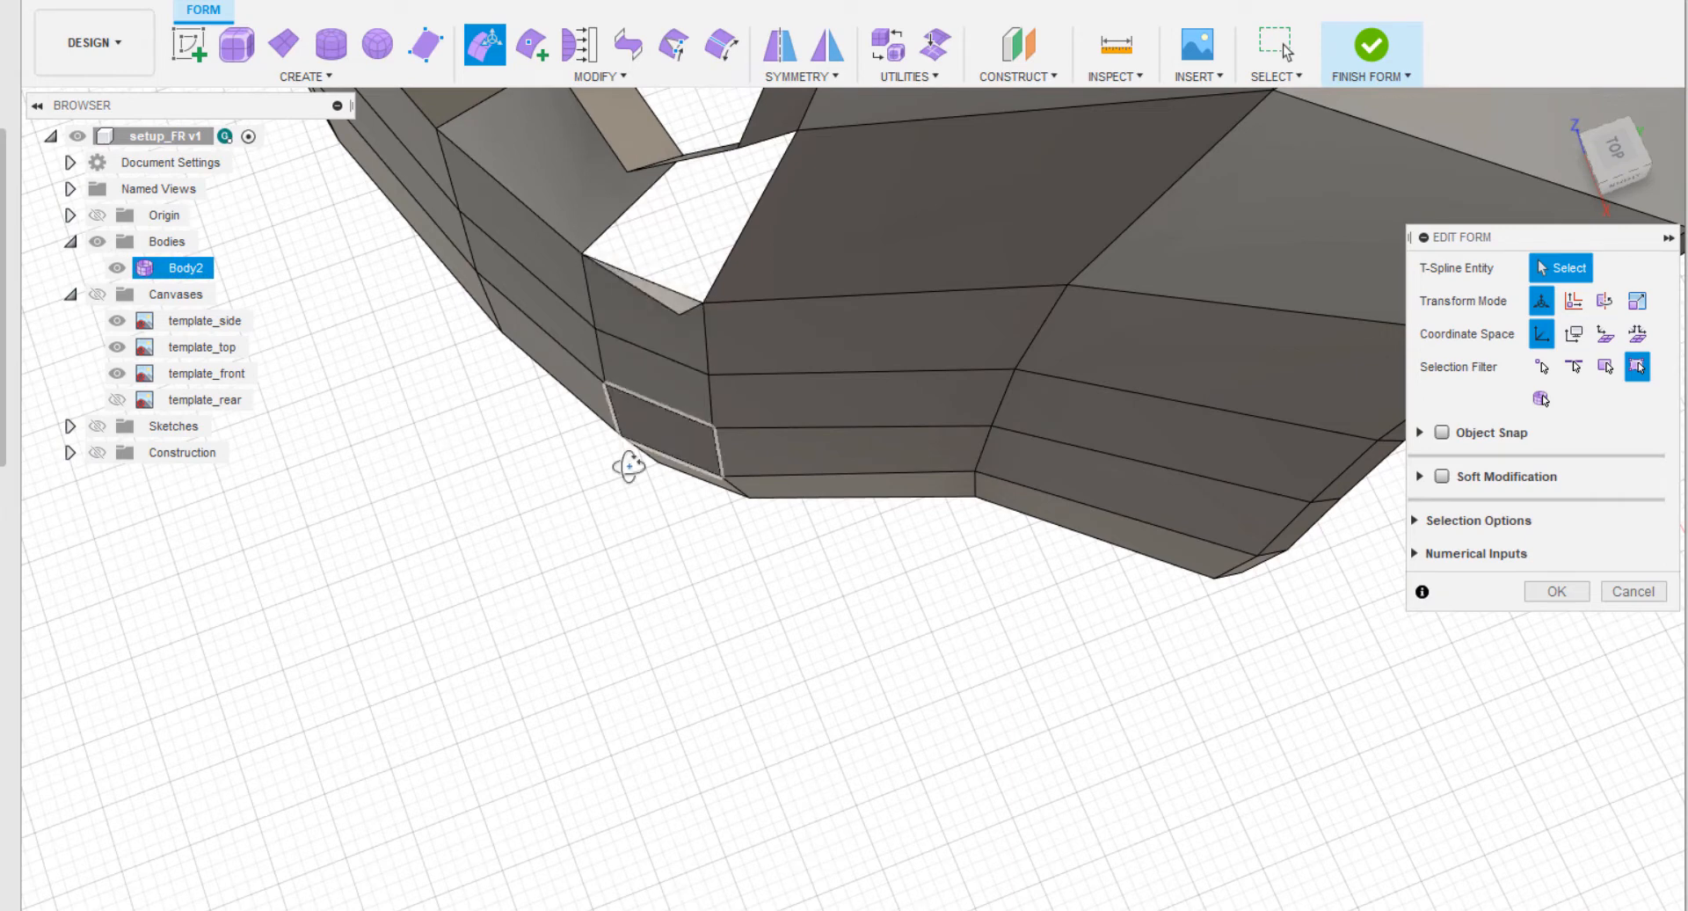
# Delete the leftover thin triangular face along the bumper edge inside the reopened gap.
pyautogui.keyDown('shift'); pyautogui.moveTo(629, 467); pyautogui.dragTo(646, 545, button='middle'); pyautogui.keyUp('shift')
pyautogui.scroll(3, 687, 718)
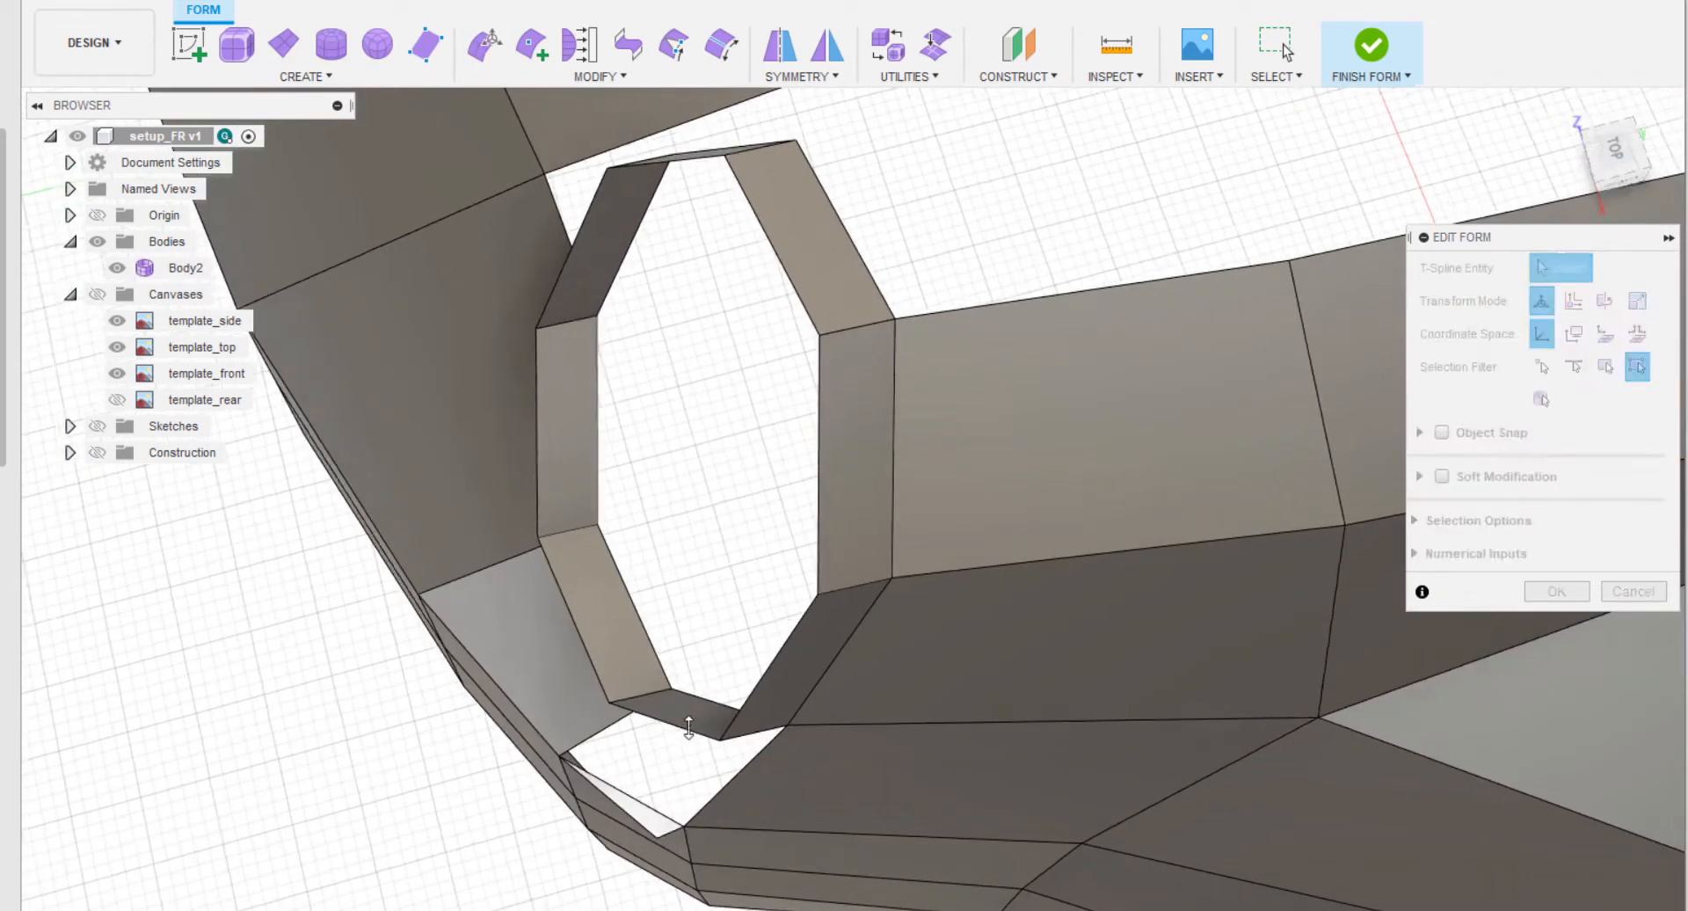
pyautogui.moveTo(703, 598); pyautogui.dragTo(712, 543, button='middle')
pyautogui.click(619, 879)
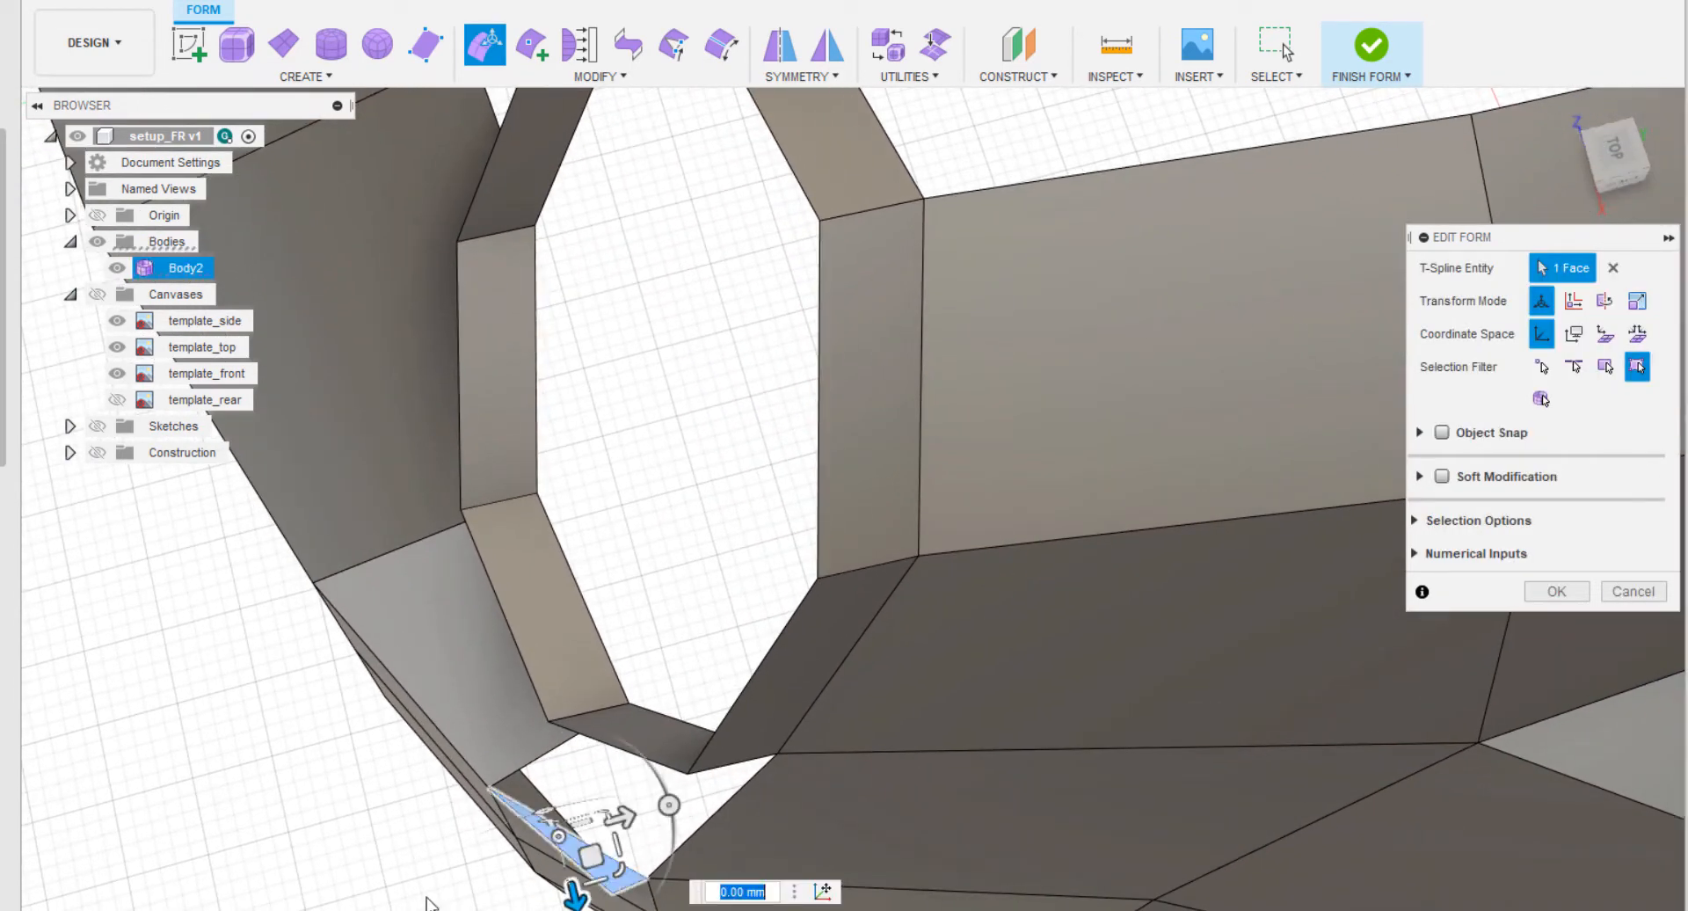
pyautogui.rightClick(414, 902)
pyautogui.click(352, 870)
# In the right view, insert an edge from the fender seam's corner vertex up to the next horizontal edge, and delete the narrow face ahead of it.
pyautogui.keyDown('shift'); pyautogui.moveTo(359, 884); pyautogui.dragTo(414, 799, button='middle'); pyautogui.keyUp('shift')
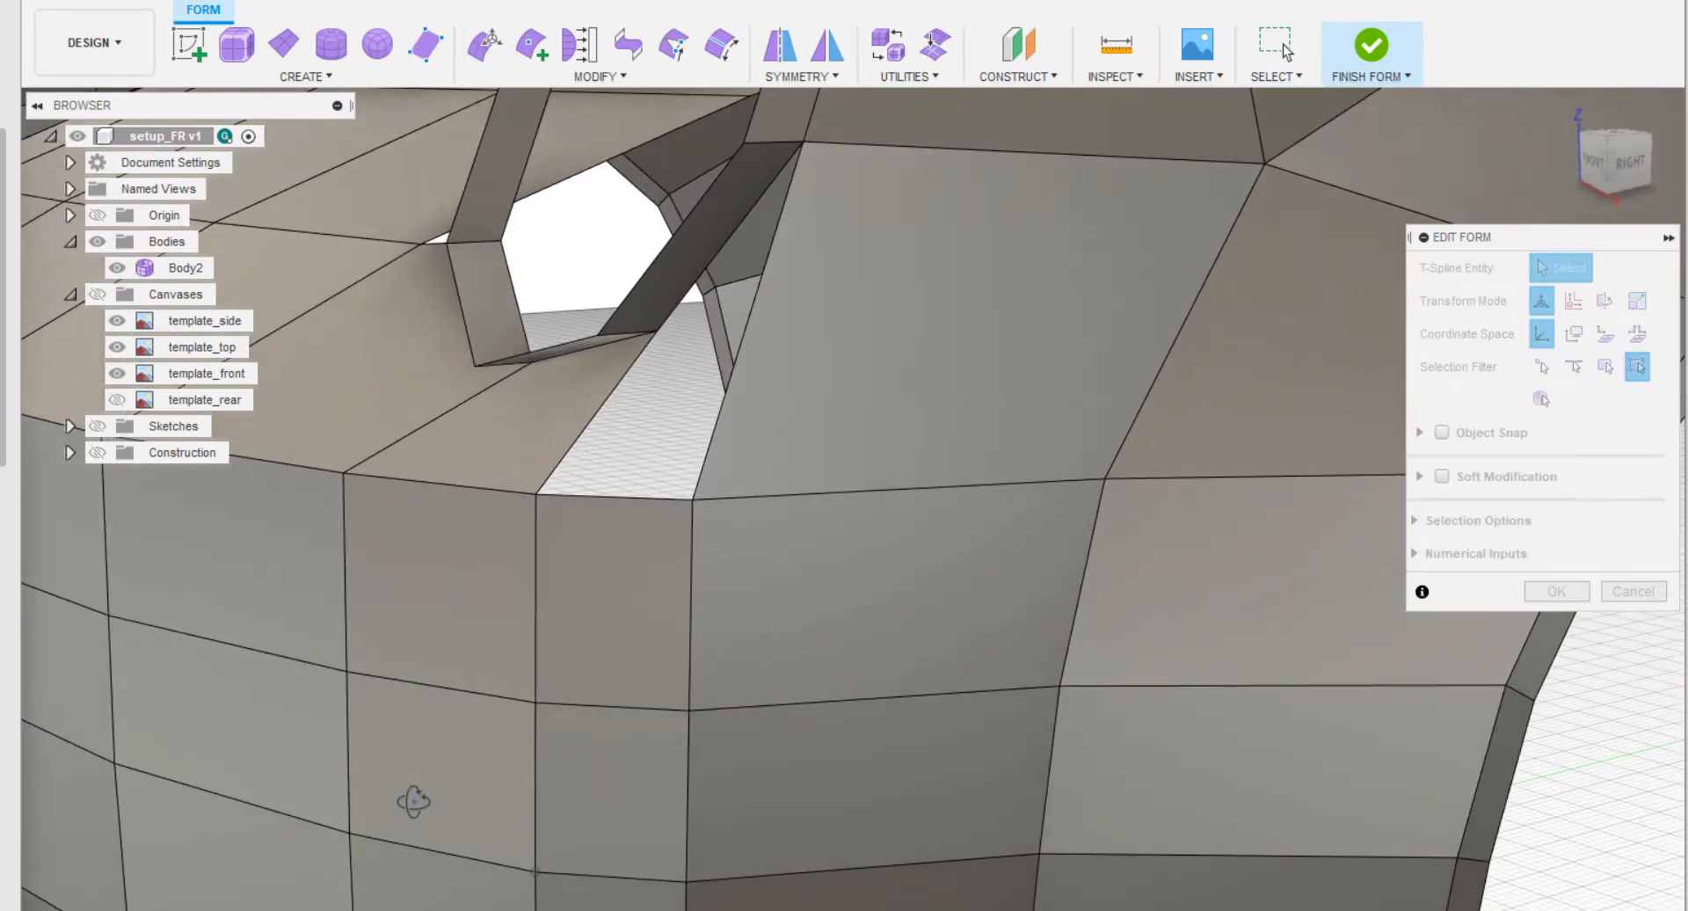
pyautogui.click(1626, 165)
pyautogui.scroll(-5, 1217, 437)
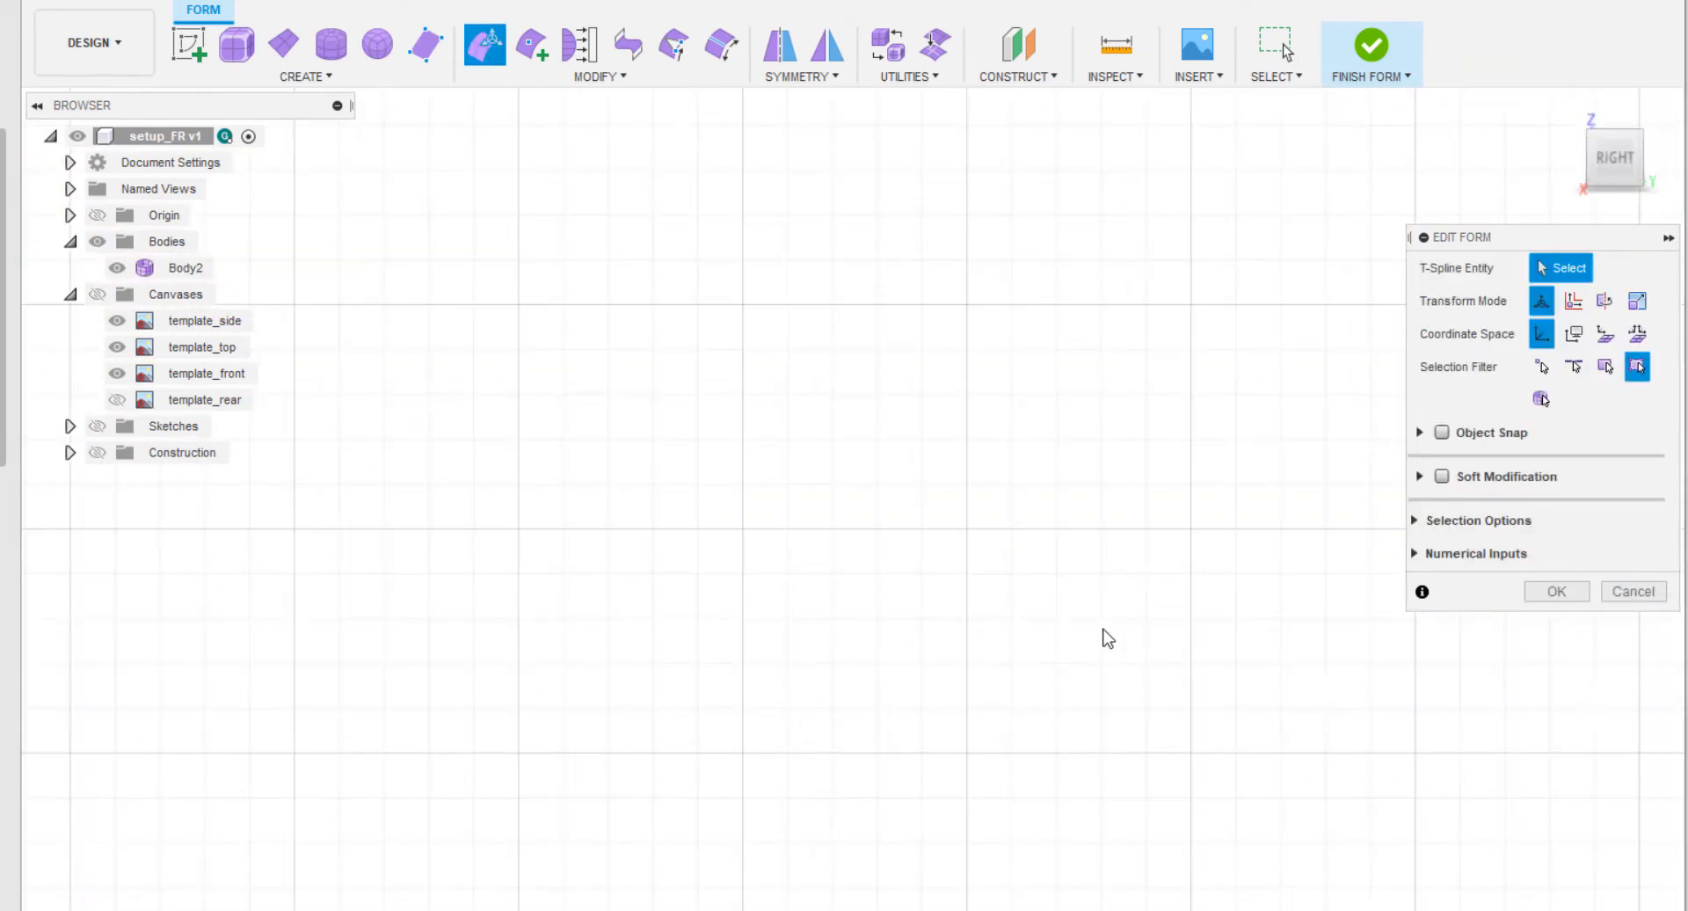
pyautogui.moveTo(1102, 630); pyautogui.dragTo(137, 539, button='middle')
pyautogui.scroll(2, 457, 498)
pyautogui.moveTo(587, 393); pyautogui.dragTo(414, 439, button='middle')
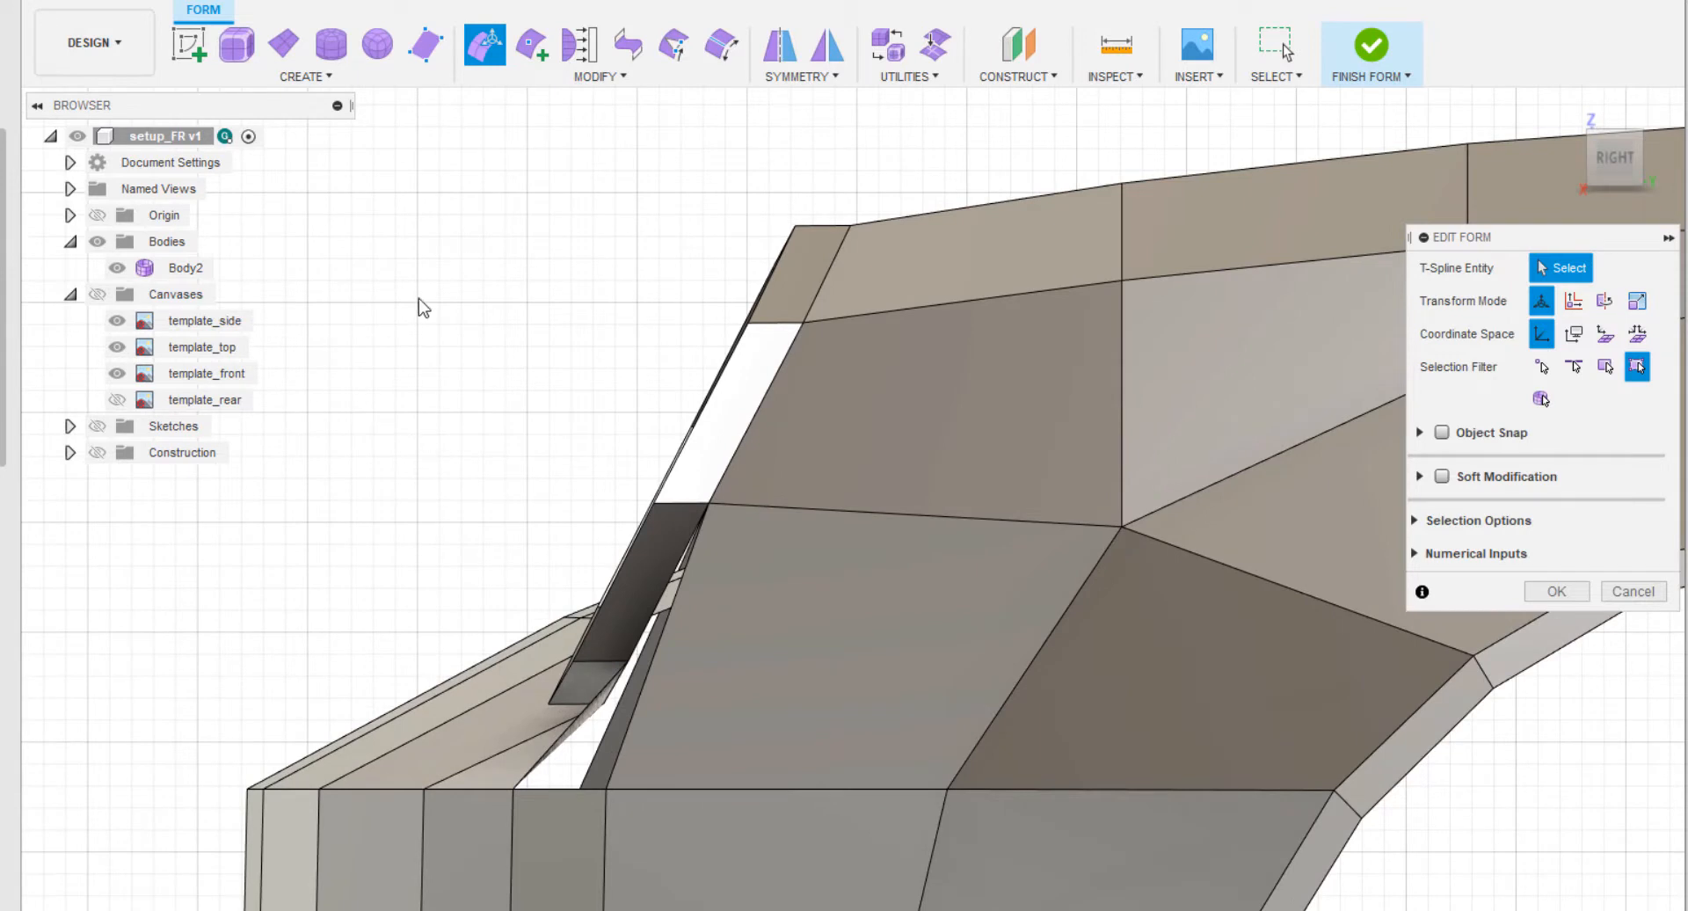
pyautogui.click(532, 44)
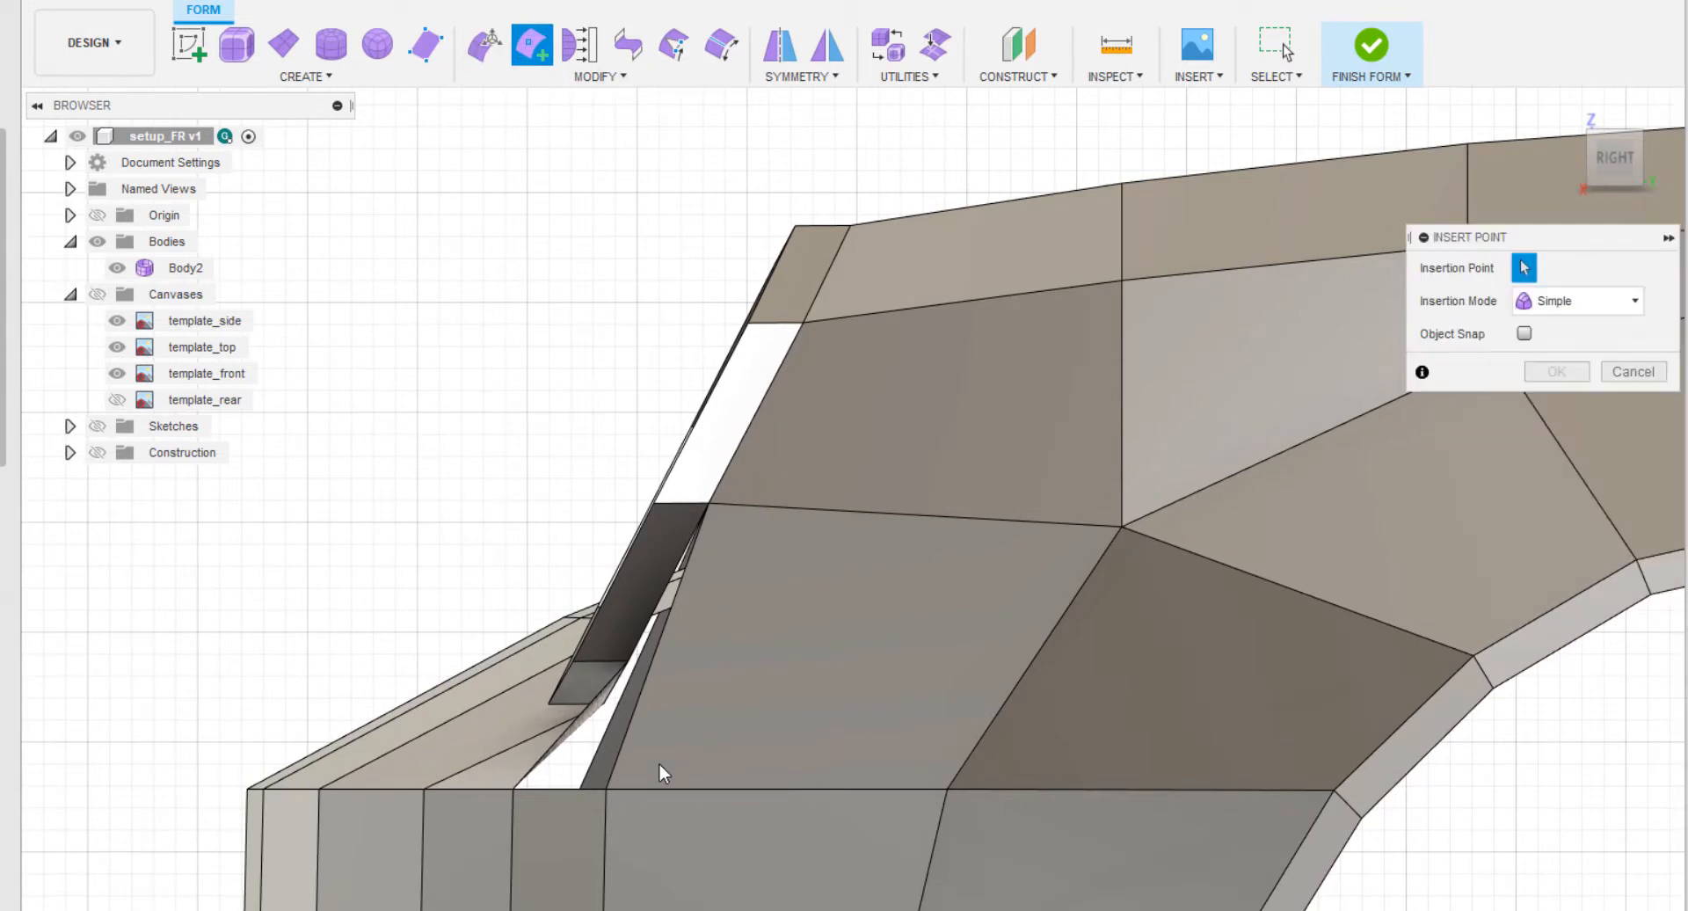
pyautogui.click(751, 506)
pyautogui.click(721, 541)
pyautogui.rightClick(556, 455)
pyautogui.press('Escape')
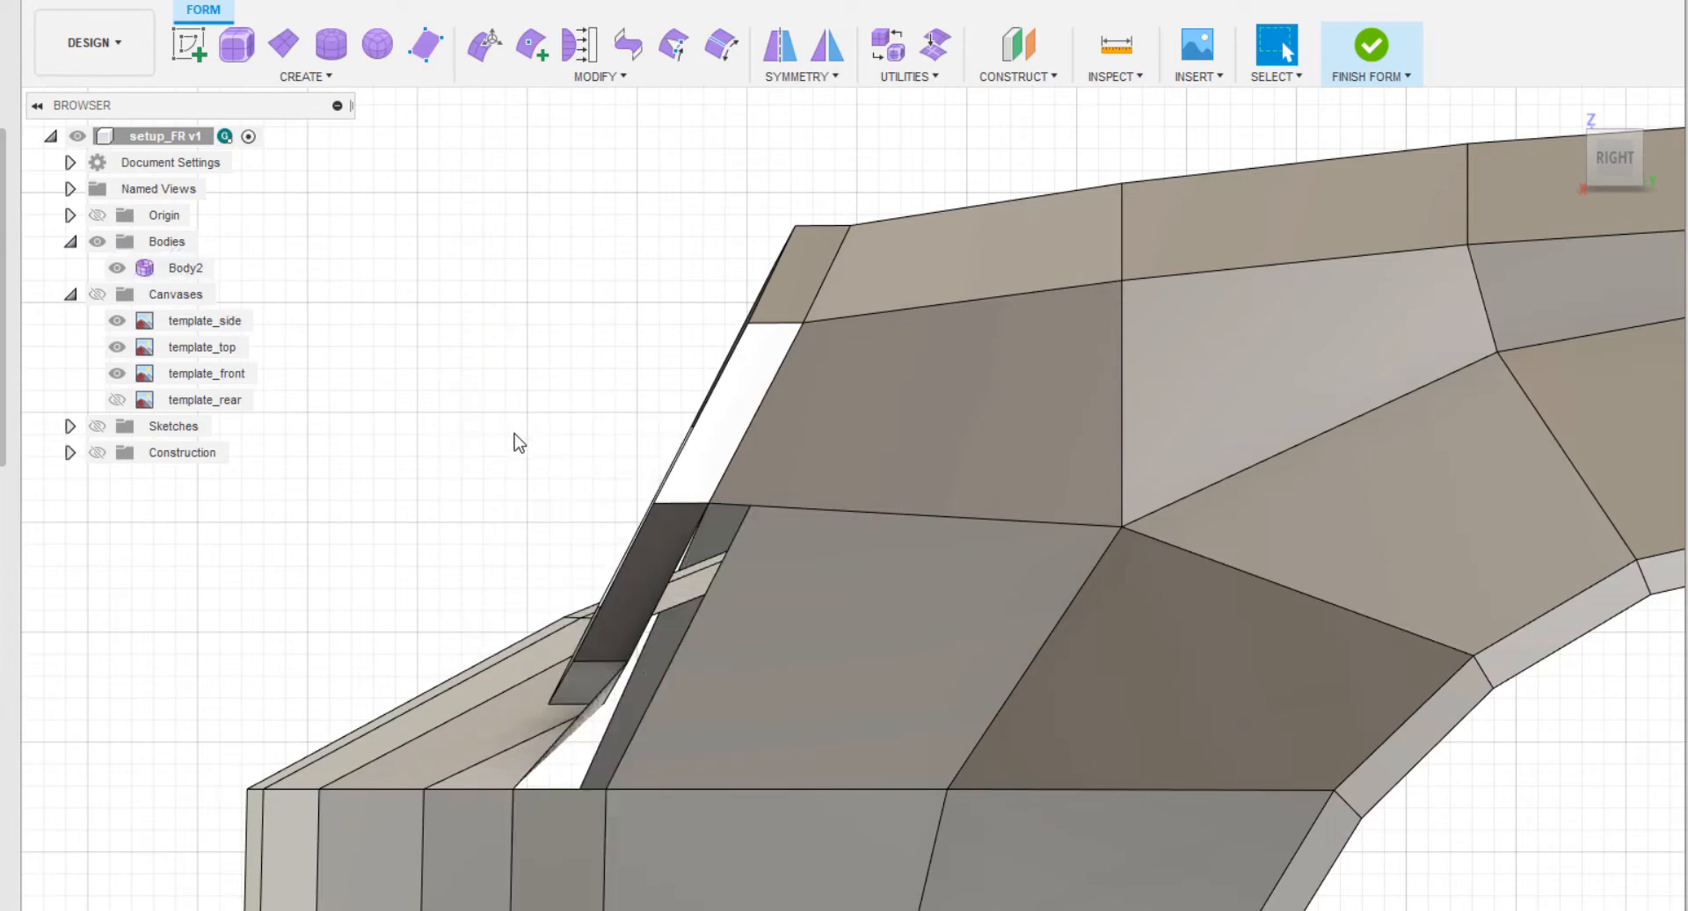
# Insert an edge across the two fender faces above, from the opening's upper corner vertex to the fender's upper edge, parallel to the ring.
pyautogui.keyDown('shift'); pyautogui.moveTo(516, 441); pyautogui.dragTo(572, 510, button='middle'); pyautogui.keyUp('shift')
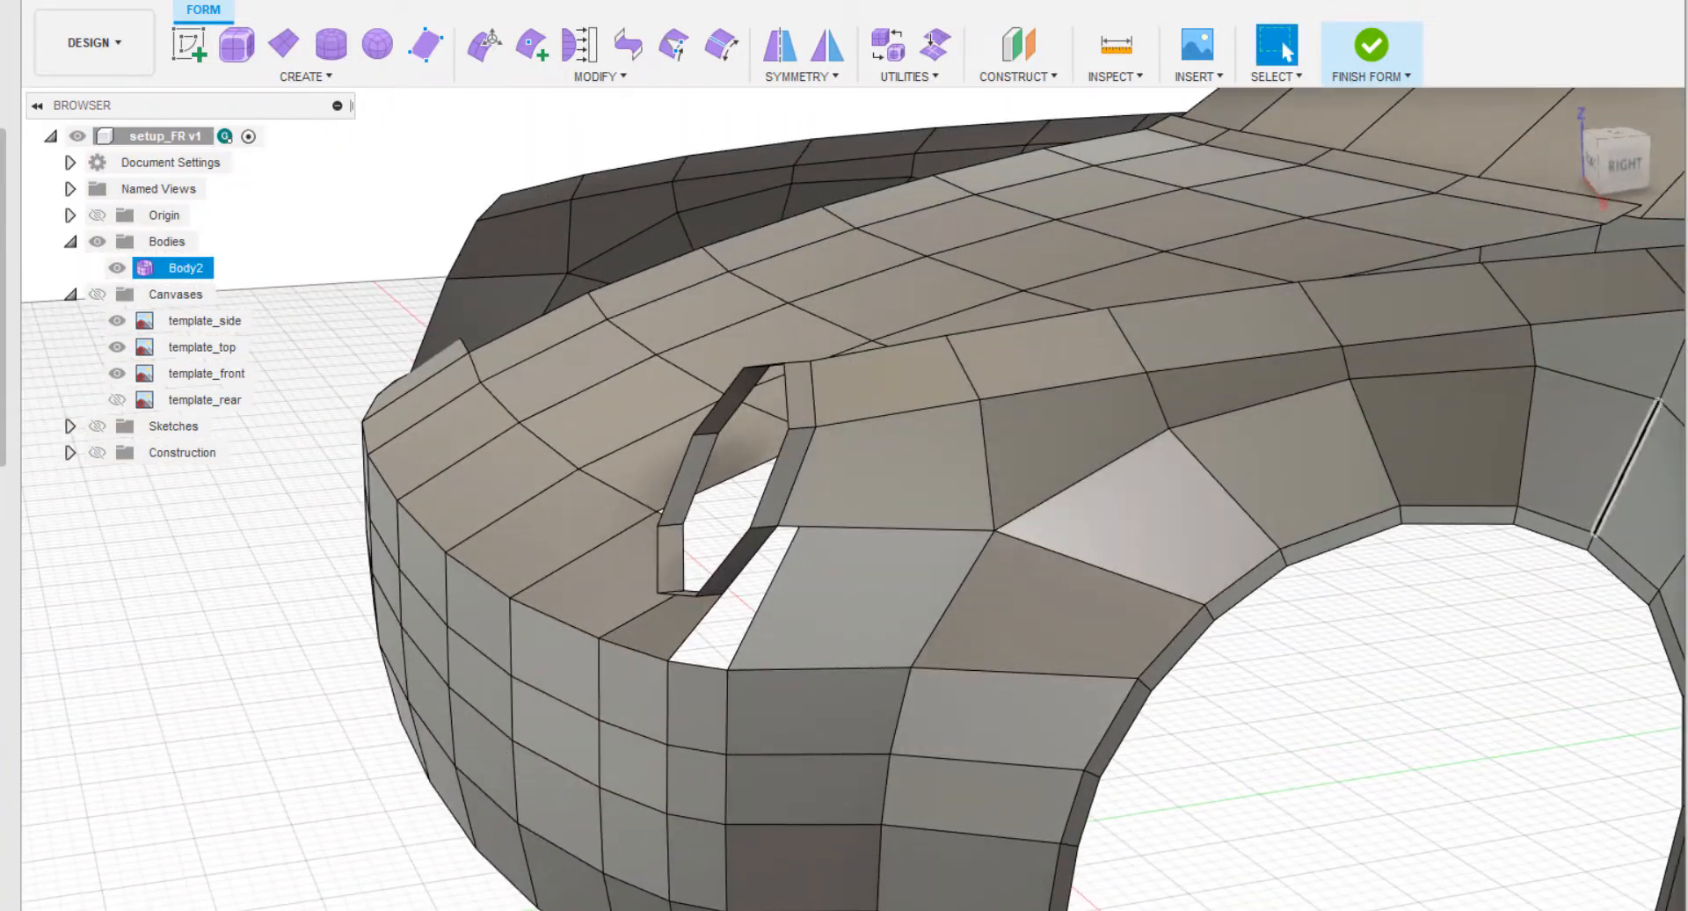
pyautogui.click(1622, 165)
pyautogui.moveTo(1002, 490); pyautogui.dragTo(387, 271, button='middle')
pyautogui.scroll(2, 388, 272)
pyautogui.click(530, 49)
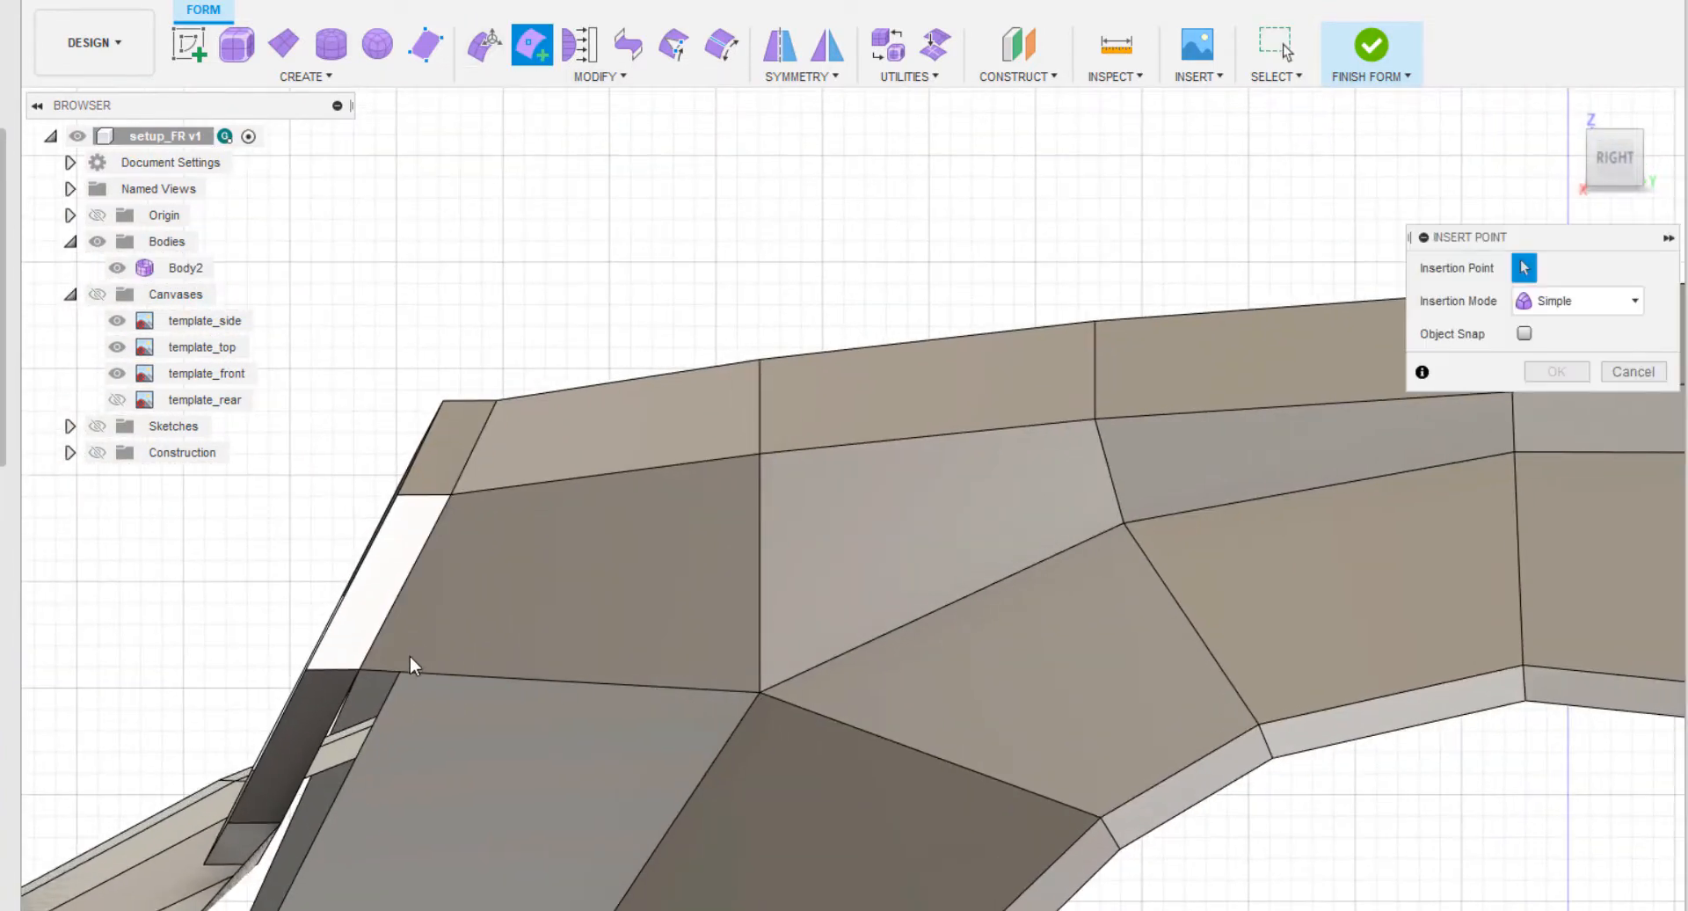
pyautogui.click(545, 396)
pyautogui.scroll(3, 610, 452)
pyautogui.moveTo(721, 484); pyautogui.dragTo(1269, 393, button='middle')
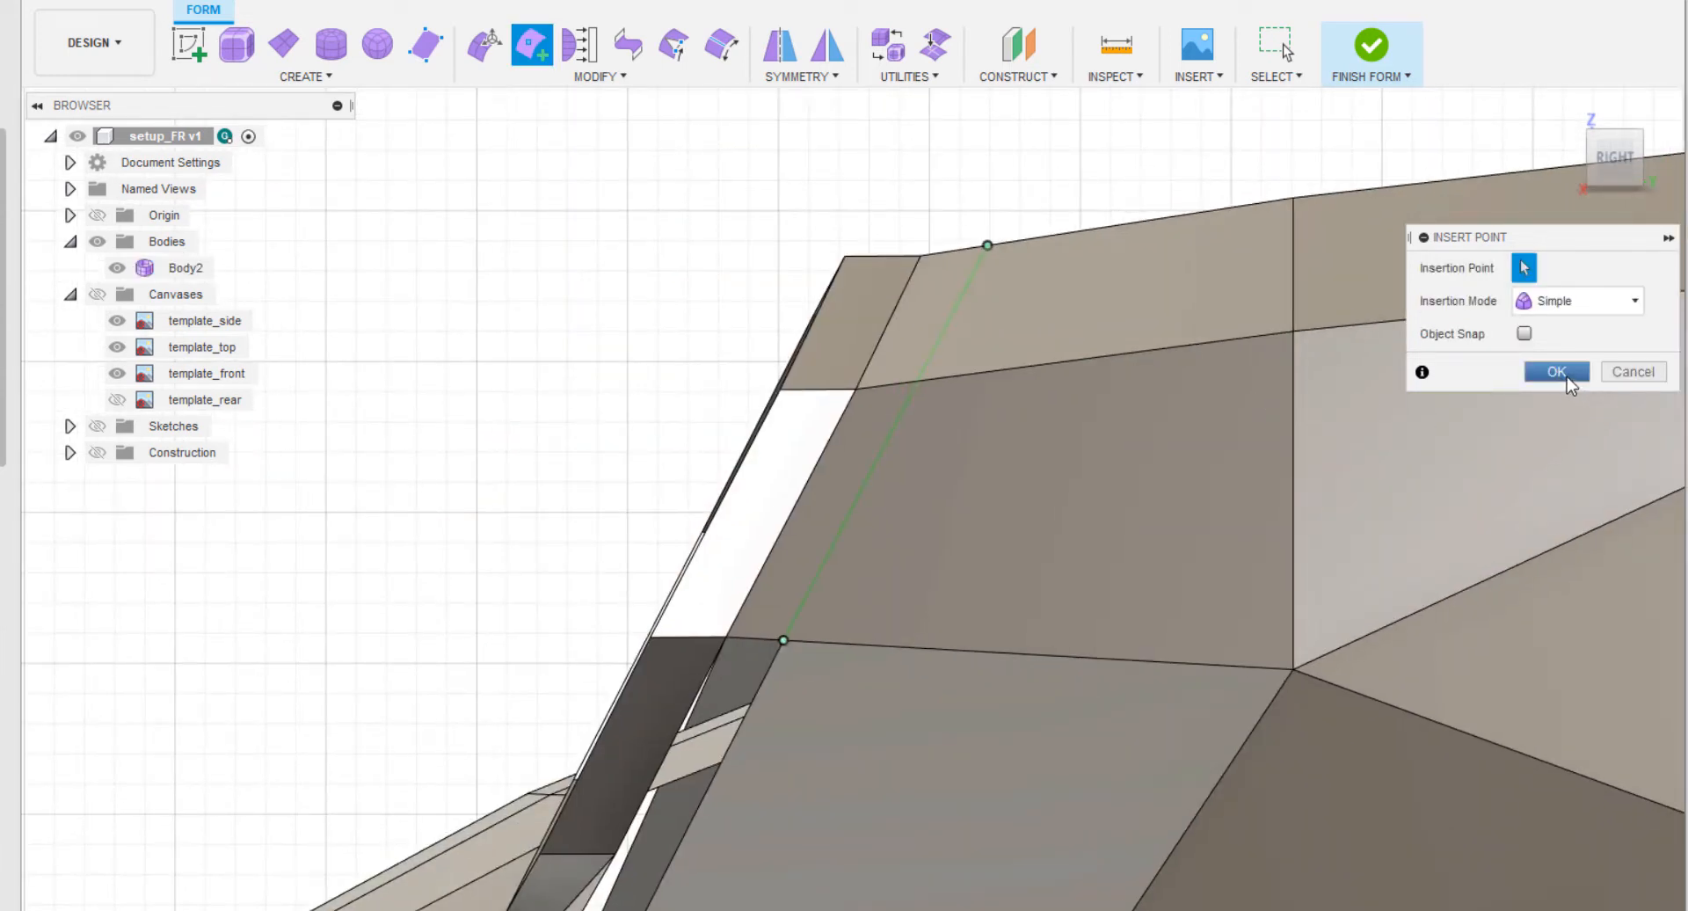
pyautogui.click(1556, 372)
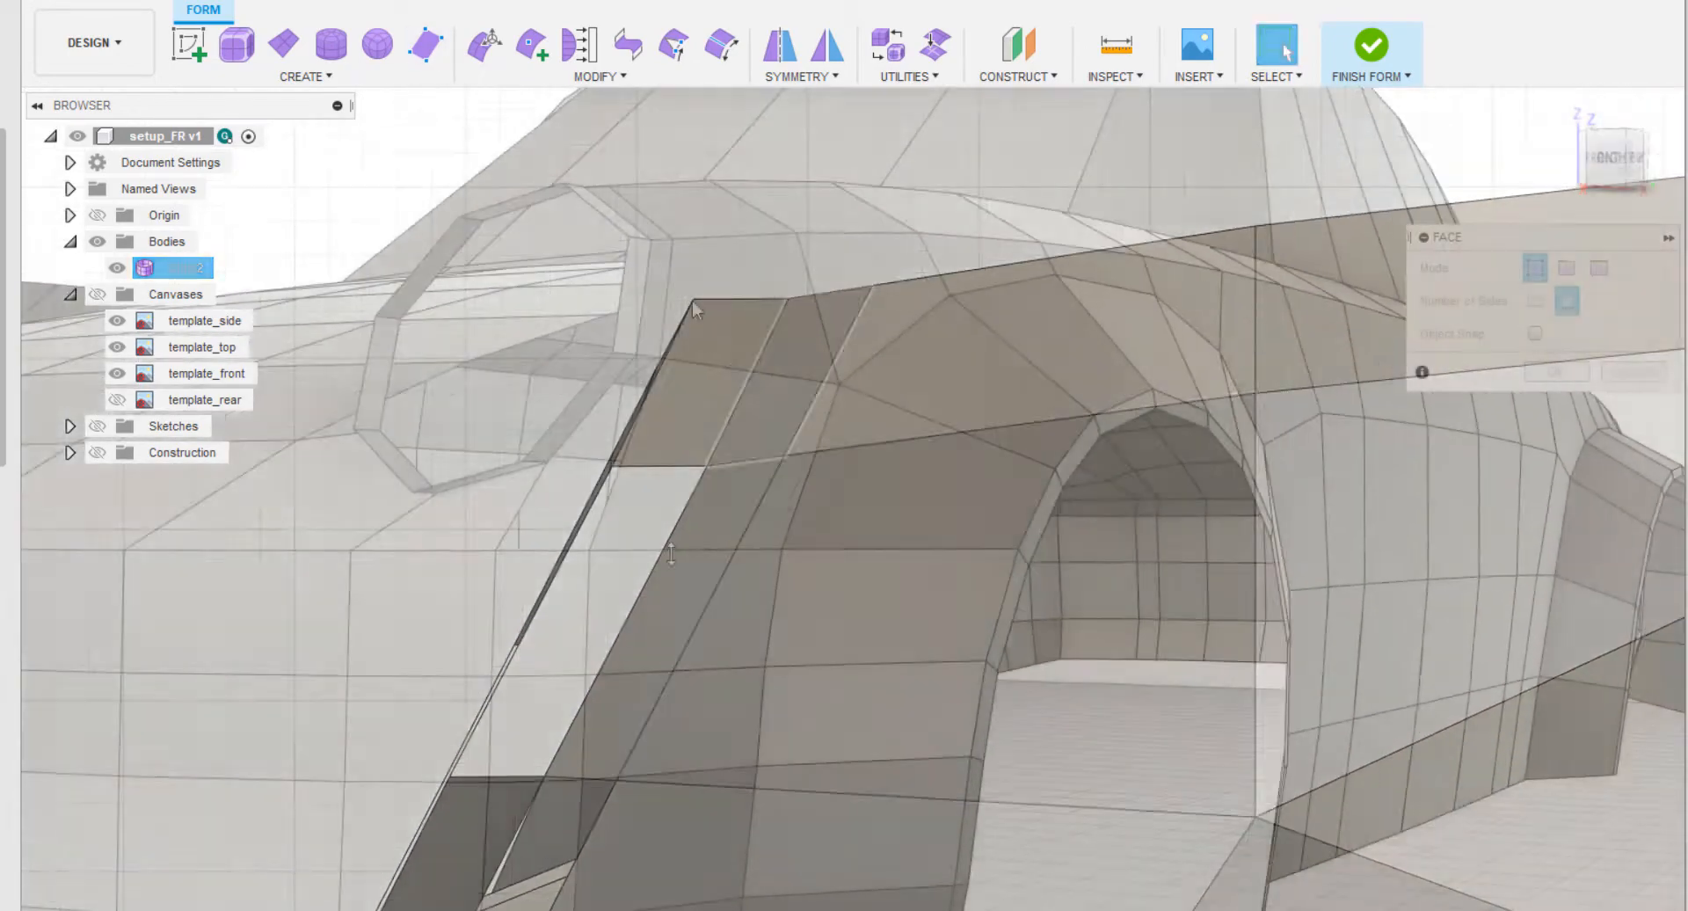
# Fill the reopened gap between the headlight ring, bumper edge and fender with a single multi-sided face.
pyautogui.keyDown('shift'); pyautogui.moveTo(692, 299); pyautogui.dragTo(527, 661, button='middle'); pyautogui.keyUp('shift')
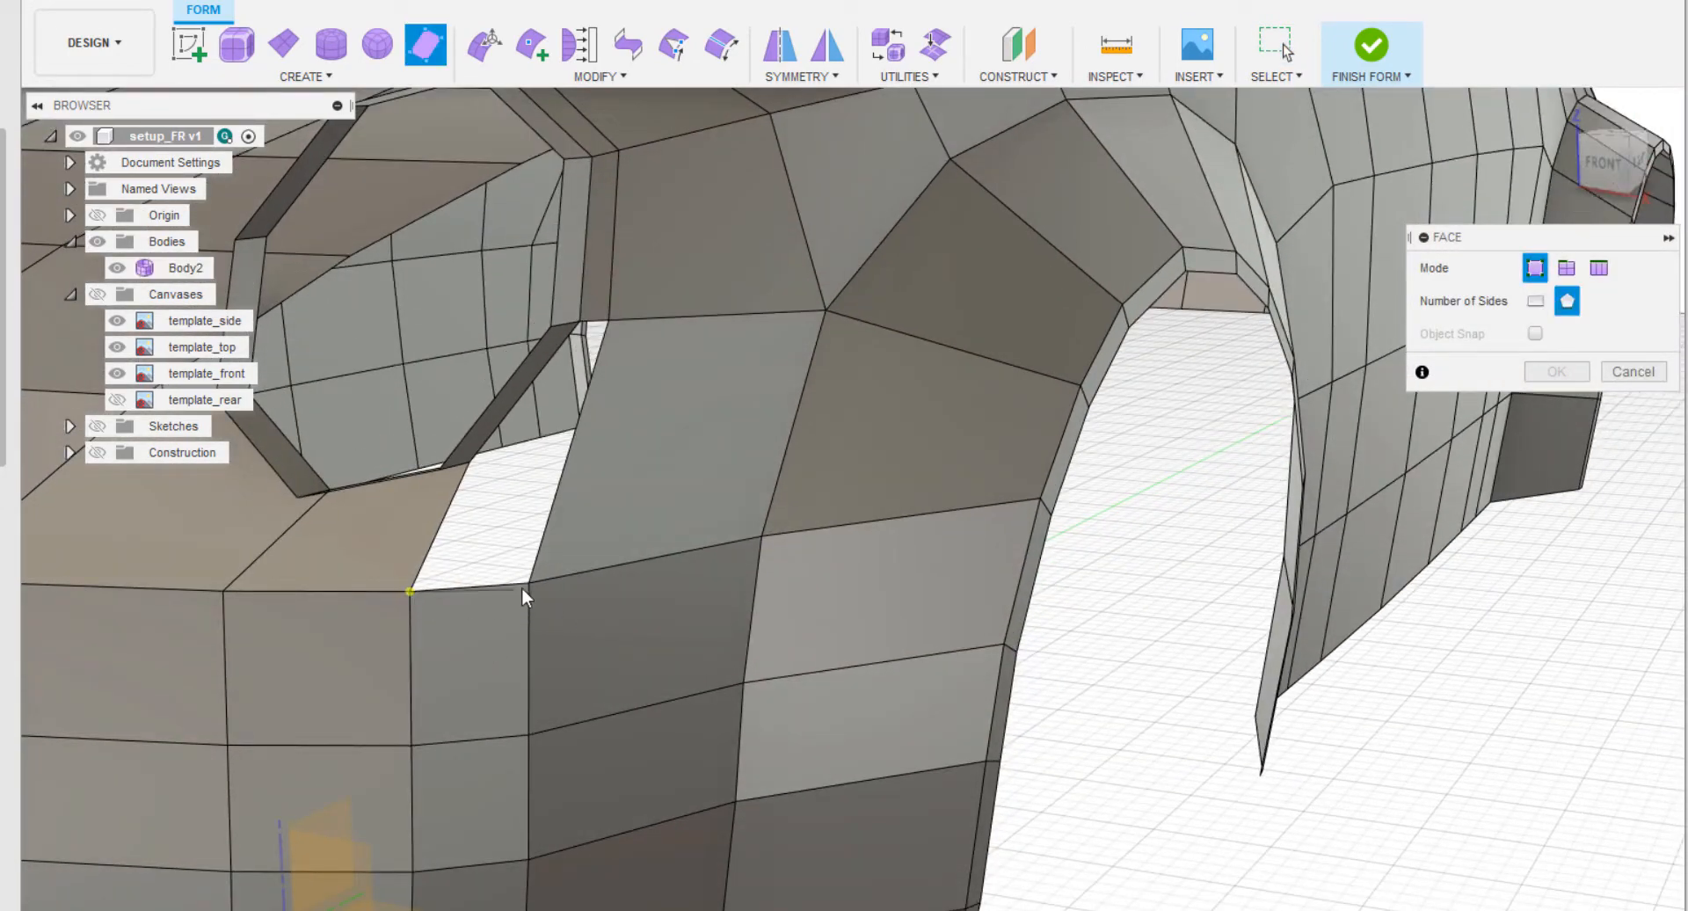
pyautogui.click(609, 319)
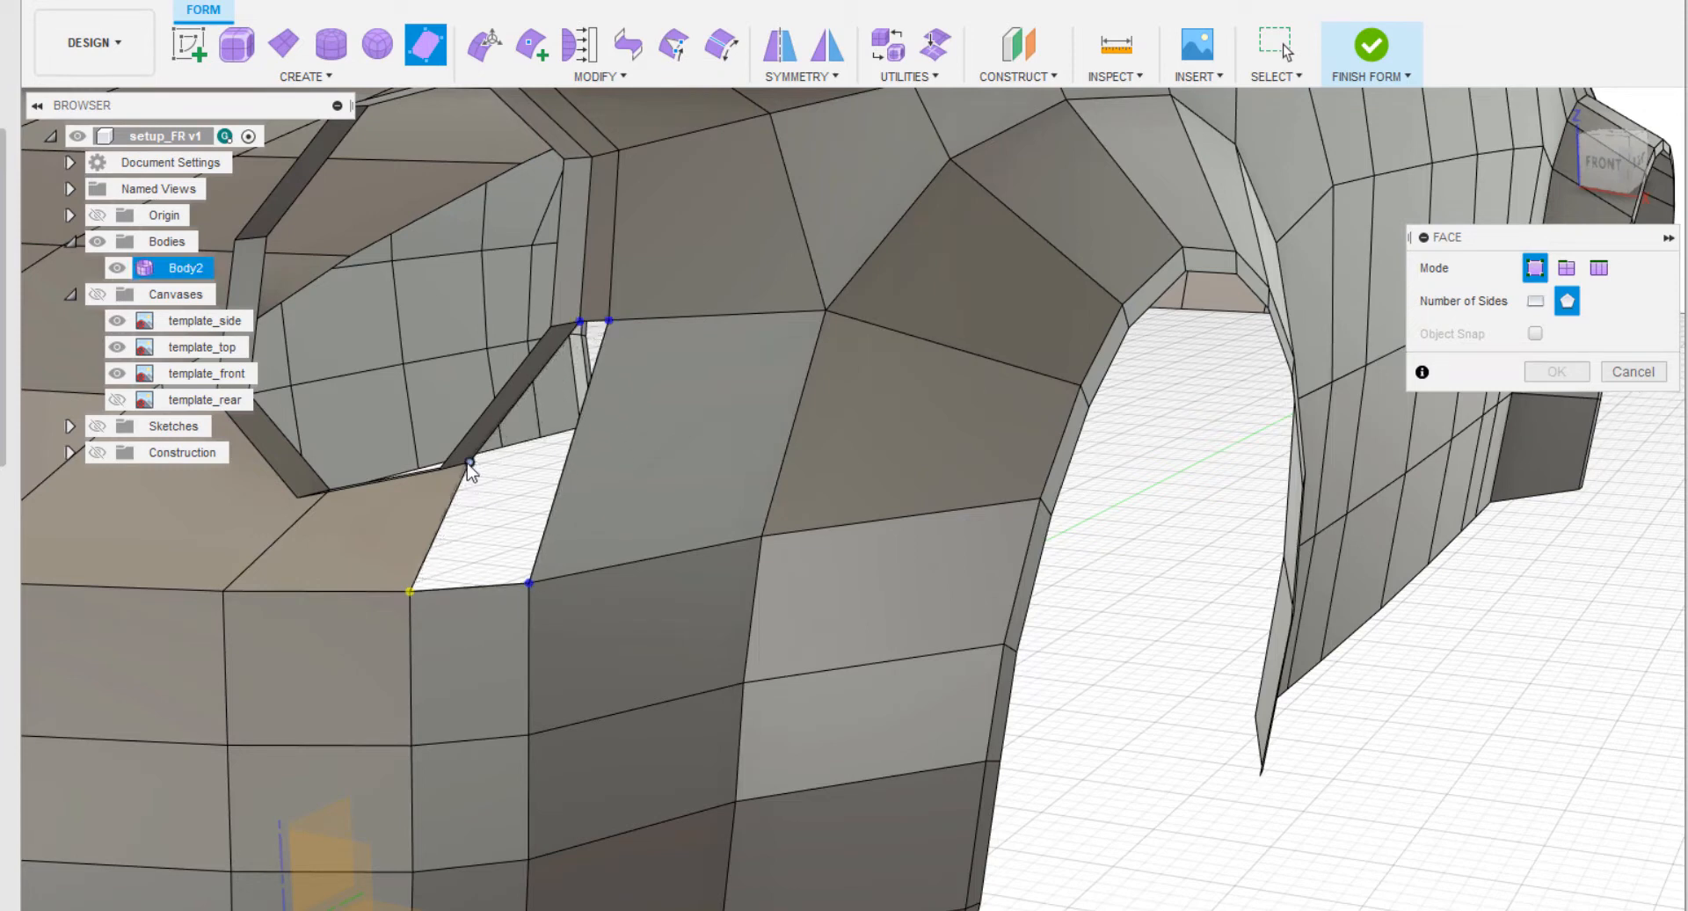
pyautogui.click(410, 591)
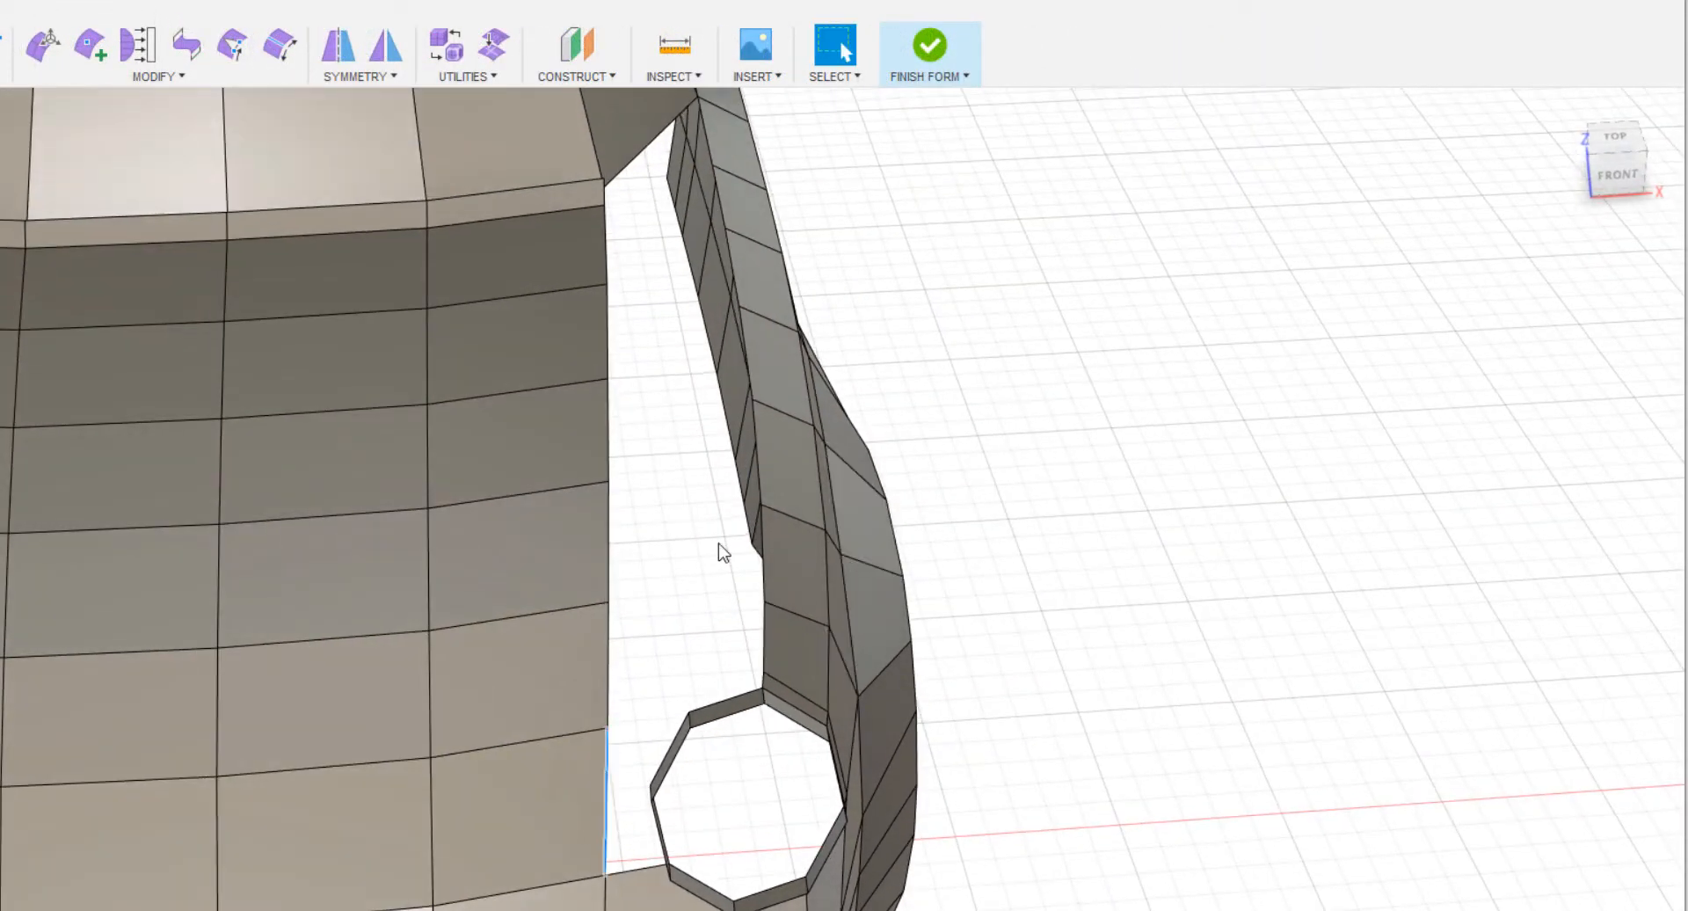
# In the top view, extrude the hood's seven outer side edges outward toward the fender and shift them about 25 mm rearward.
pyautogui.keyDown('shift'); pyautogui.moveTo(718, 552); pyautogui.dragTo(588, 671, button='middle'); pyautogui.keyUp('shift')
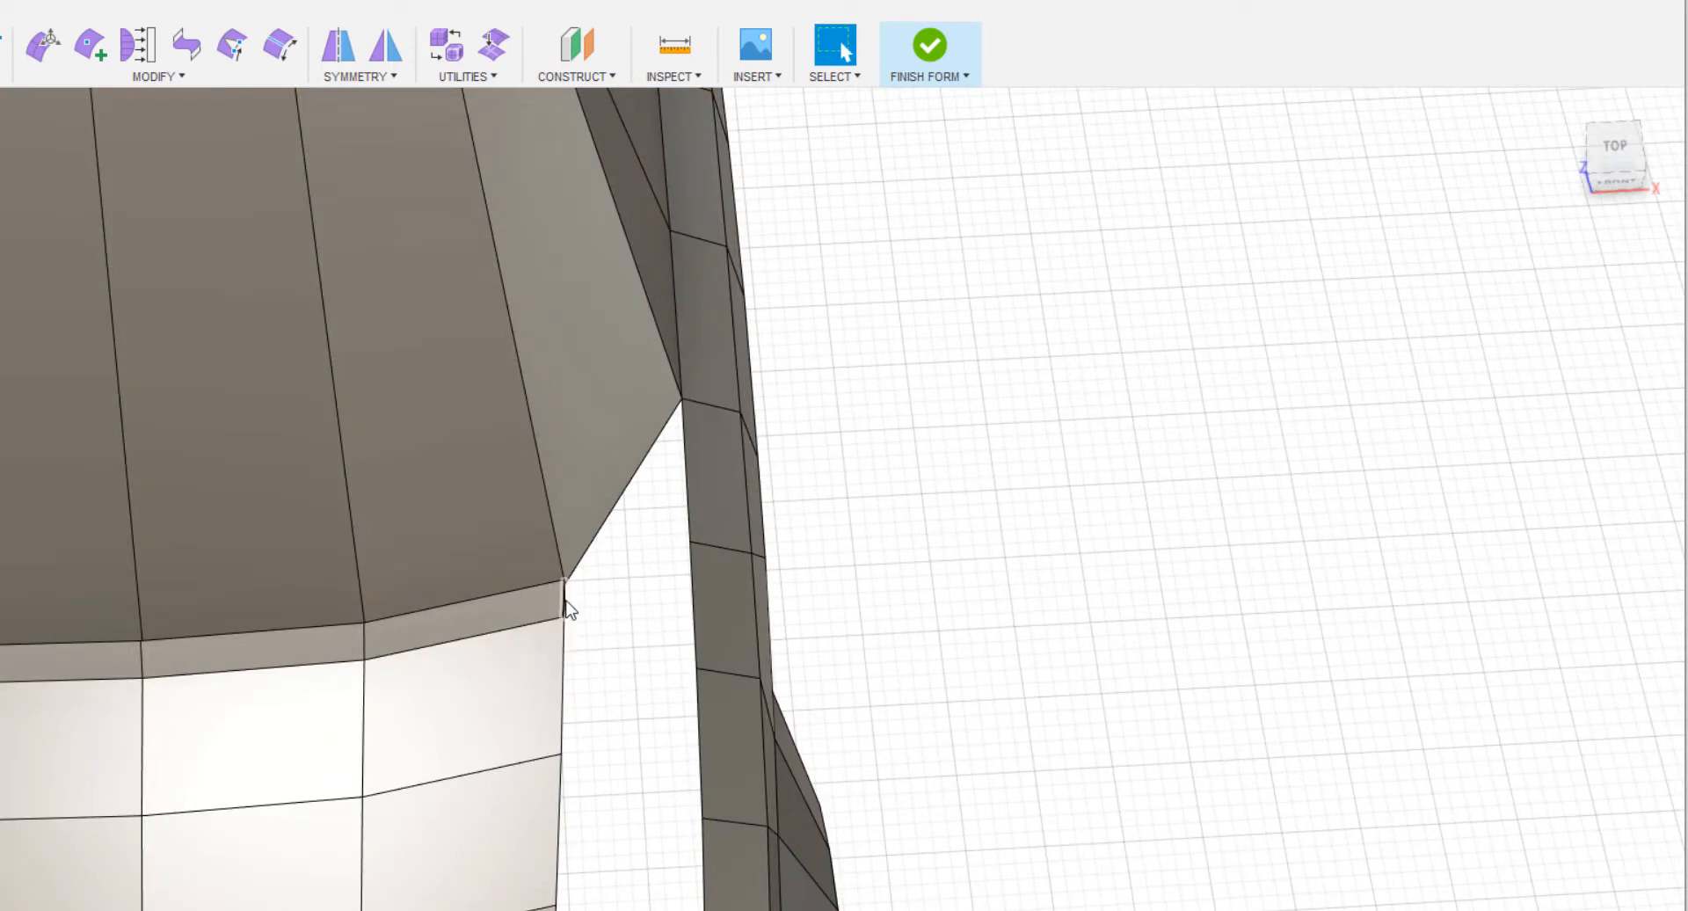
pyautogui.scroll(-3, 1187, 421)
pyautogui.click(1619, 150)
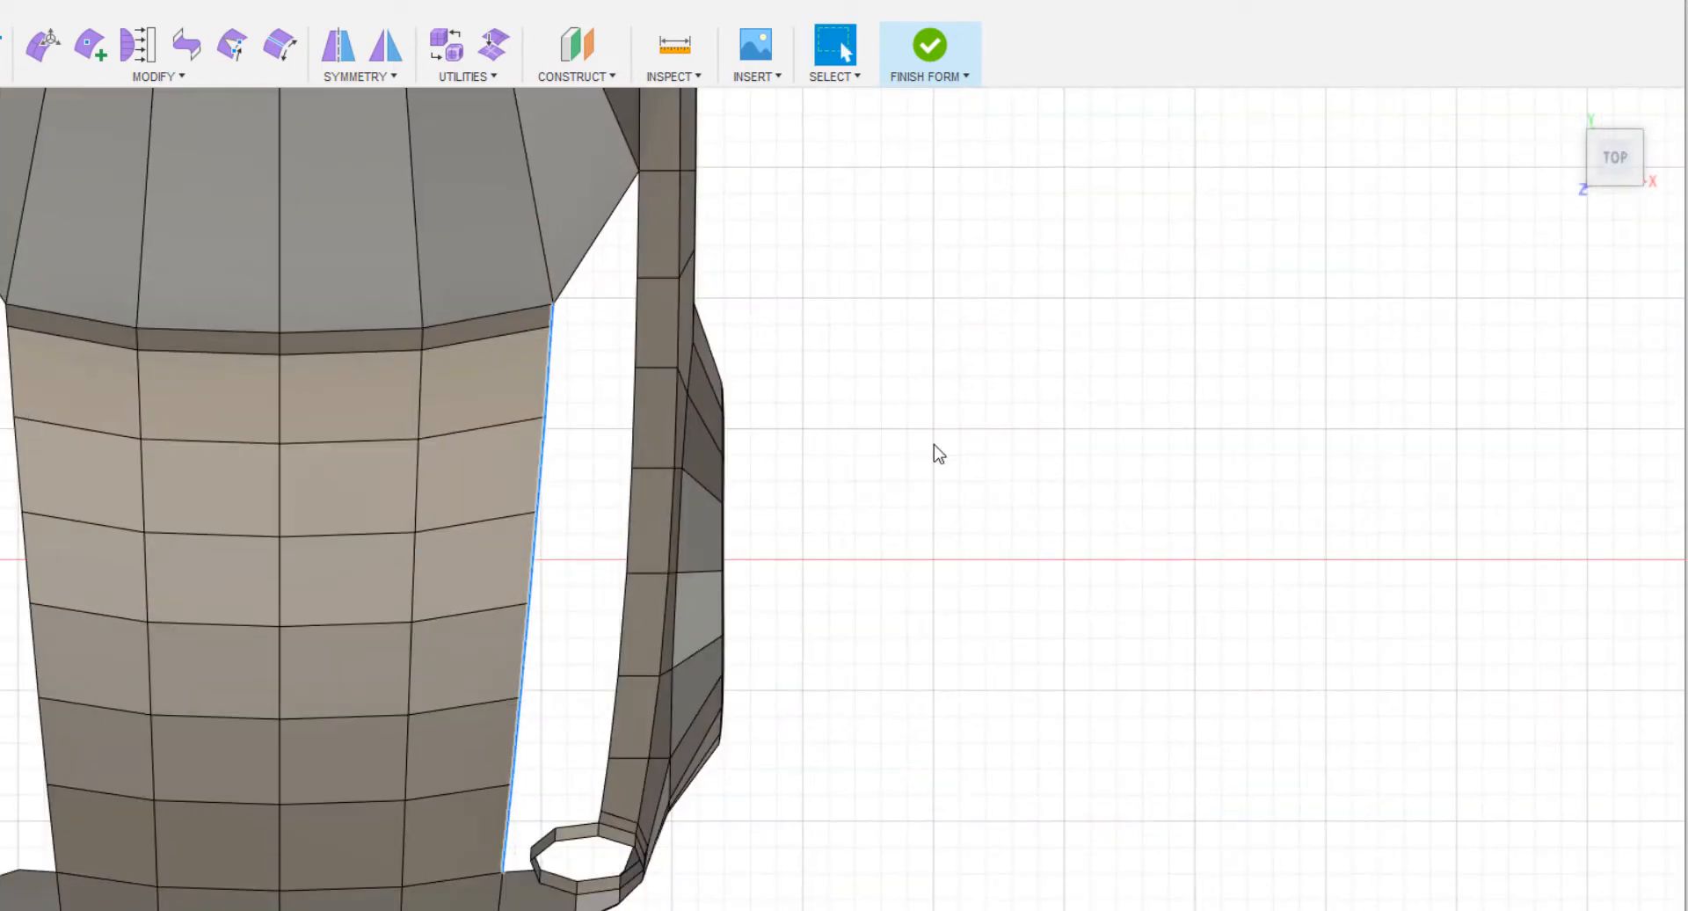
pyautogui.rightClick(948, 559)
pyautogui.click(1011, 529)
pyautogui.moveTo(598, 563); pyautogui.dragTo(650, 570)
pyautogui.moveTo(597, 507); pyautogui.dragTo(601, 494)
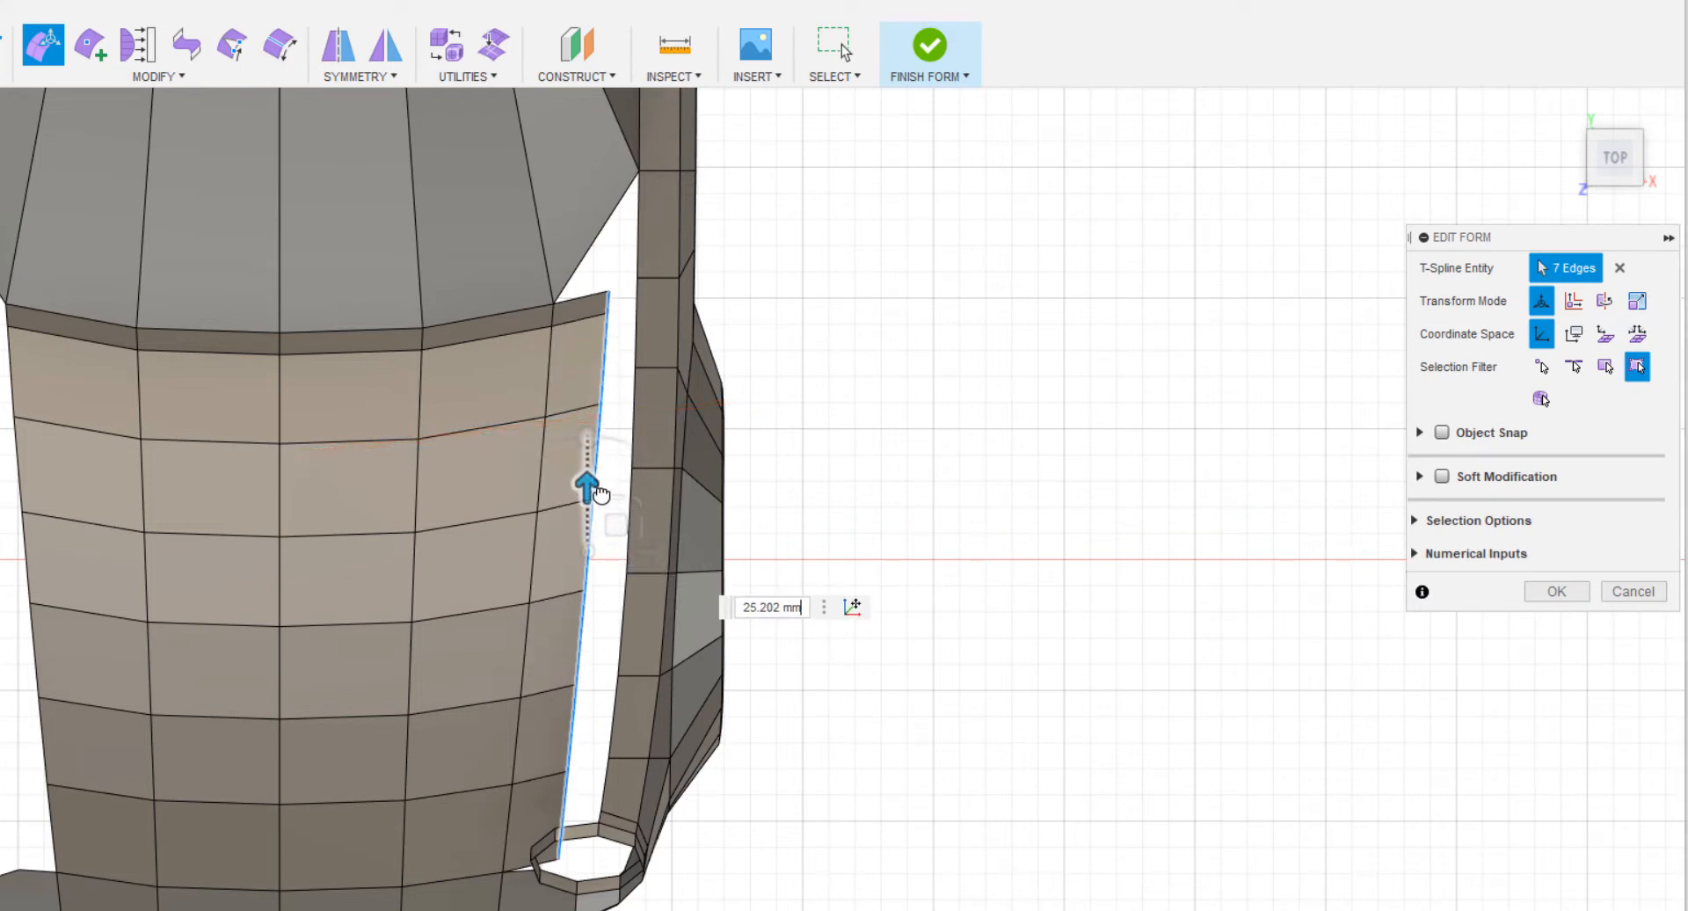
# In the front view, lower the hood's newly extruded side edges slightly.
pyautogui.keyDown('shift'); pyautogui.moveTo(832, 635); pyautogui.dragTo(963, 360, button='middle'); pyautogui.keyUp('shift')
pyautogui.click(1611, 167)
pyautogui.scroll(3, 1110, 396)
pyautogui.scroll(4, 1110, 396)
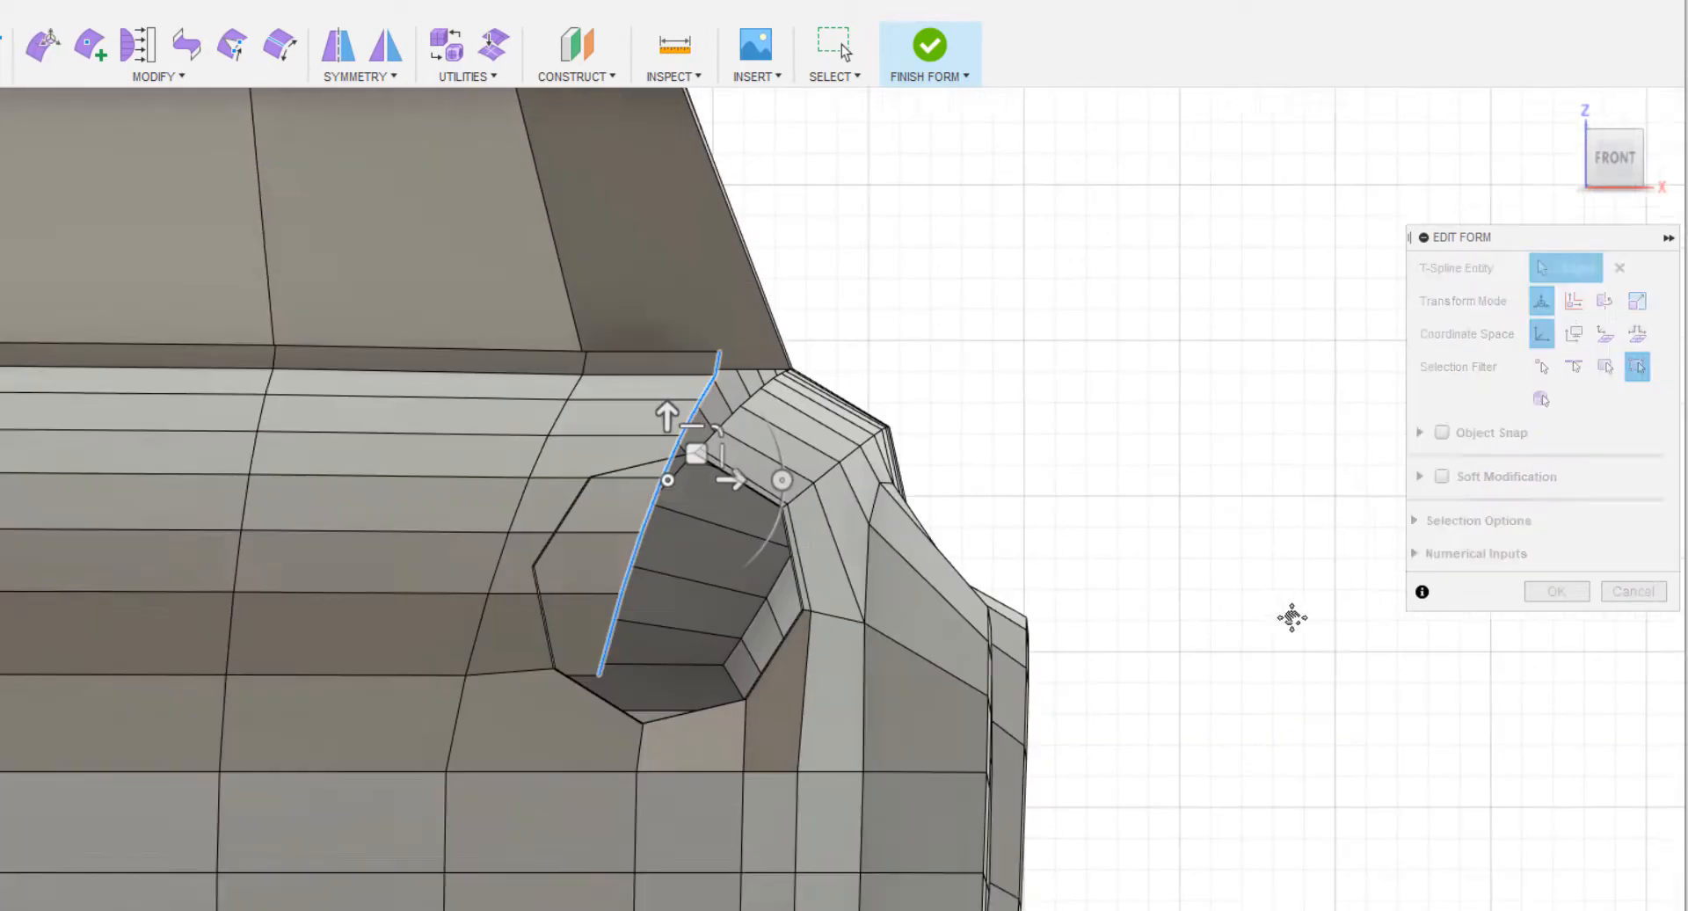
pyautogui.moveTo(750, 433); pyautogui.dragTo(750, 441)
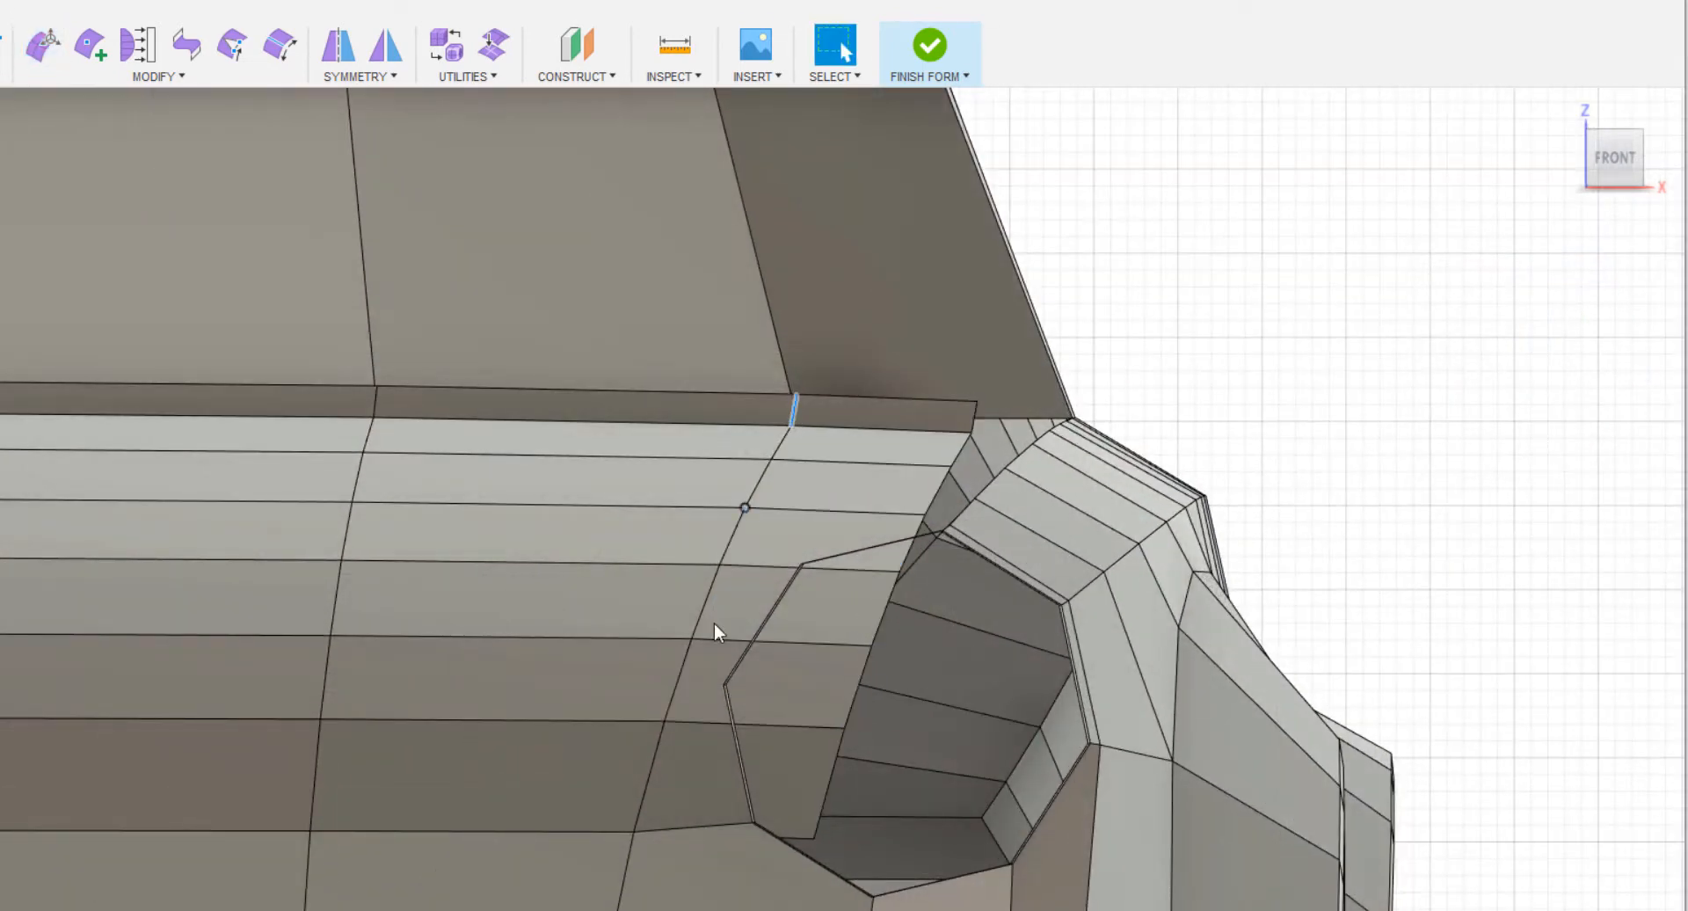
# Scale the seven-edge line just inside the hood's new strip to about 0.98 in Z from its lower end.
pyautogui.doubleClick(656, 764)
pyautogui.rightClick(656, 765)
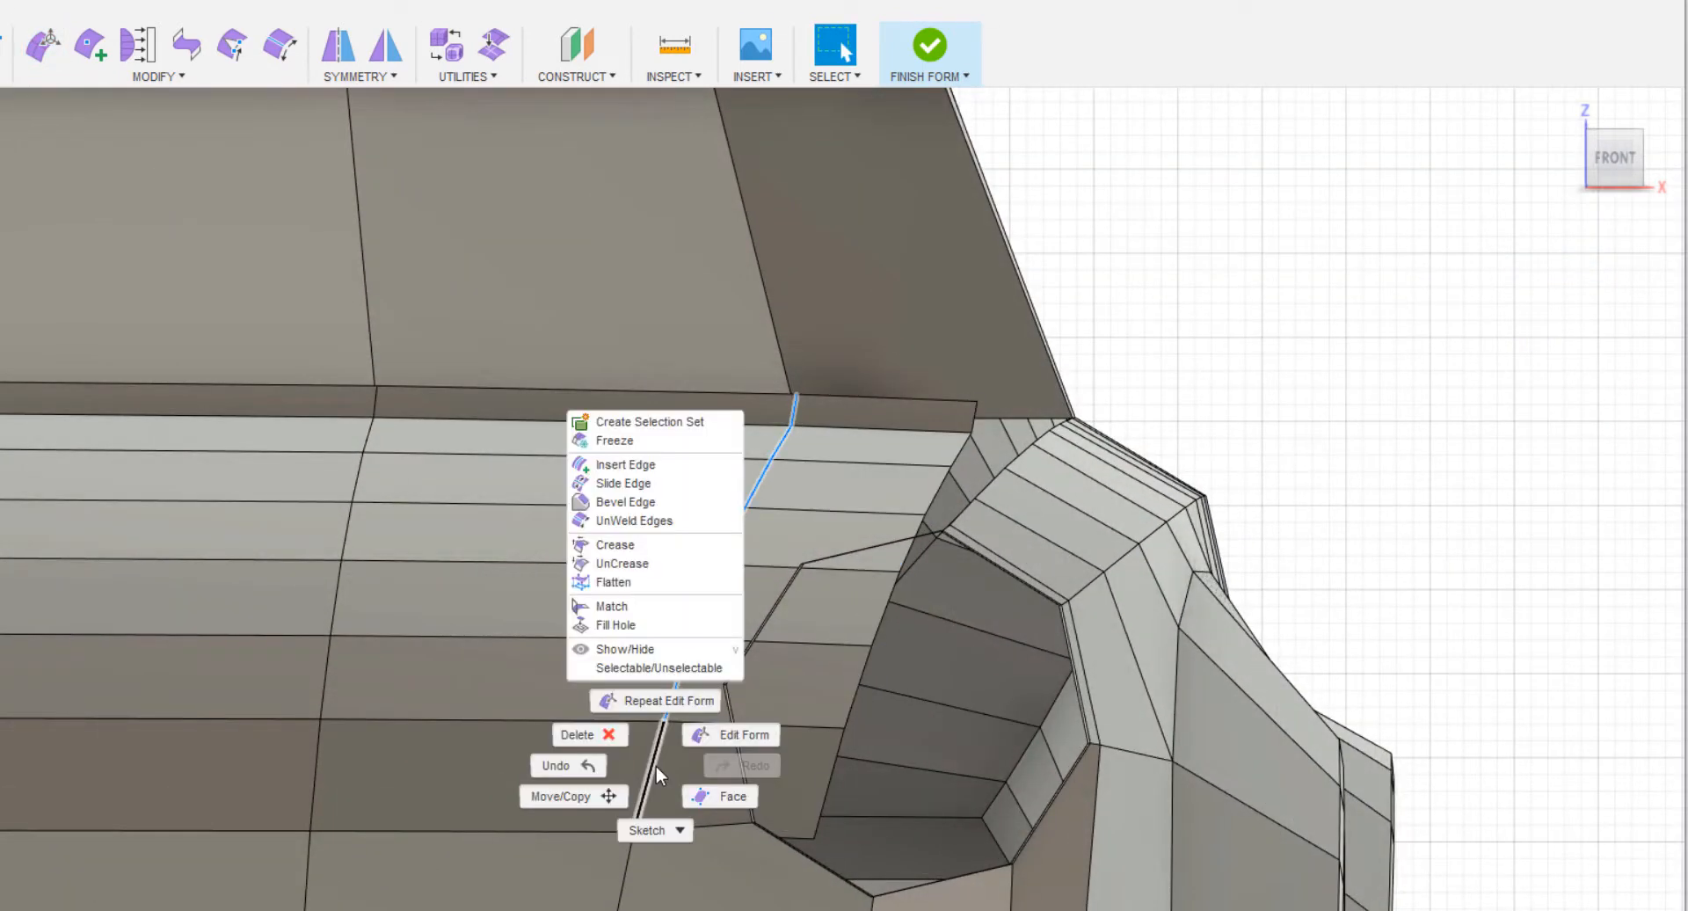
pyautogui.click(706, 744)
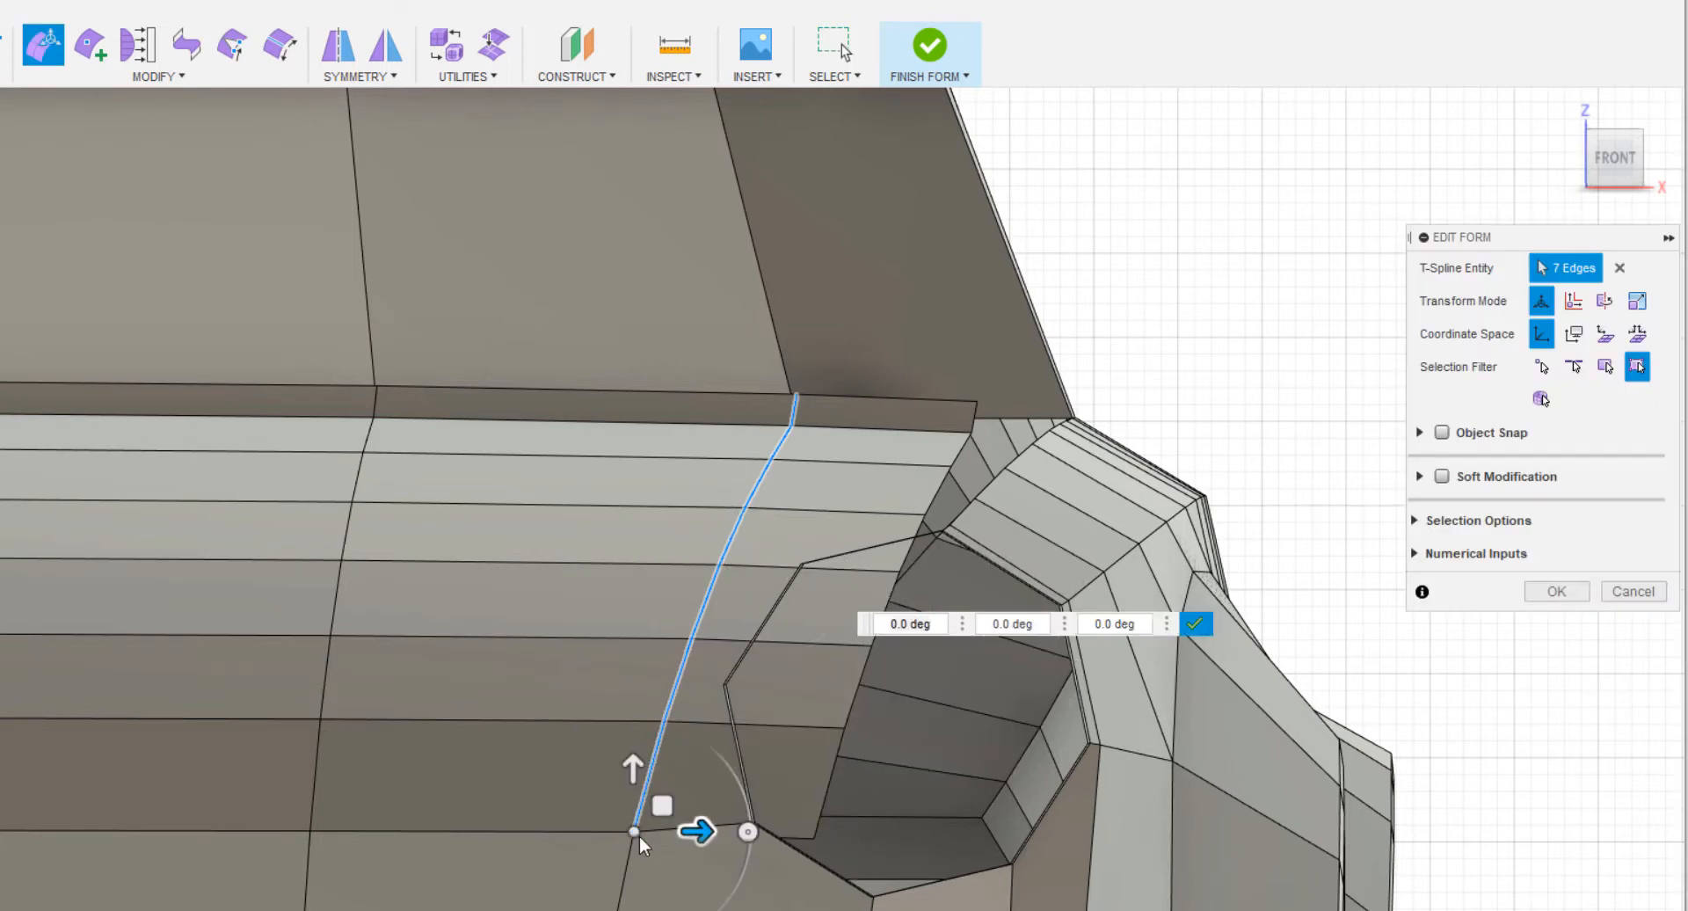
pyautogui.moveTo(661, 800); pyautogui.dragTo(666, 779)
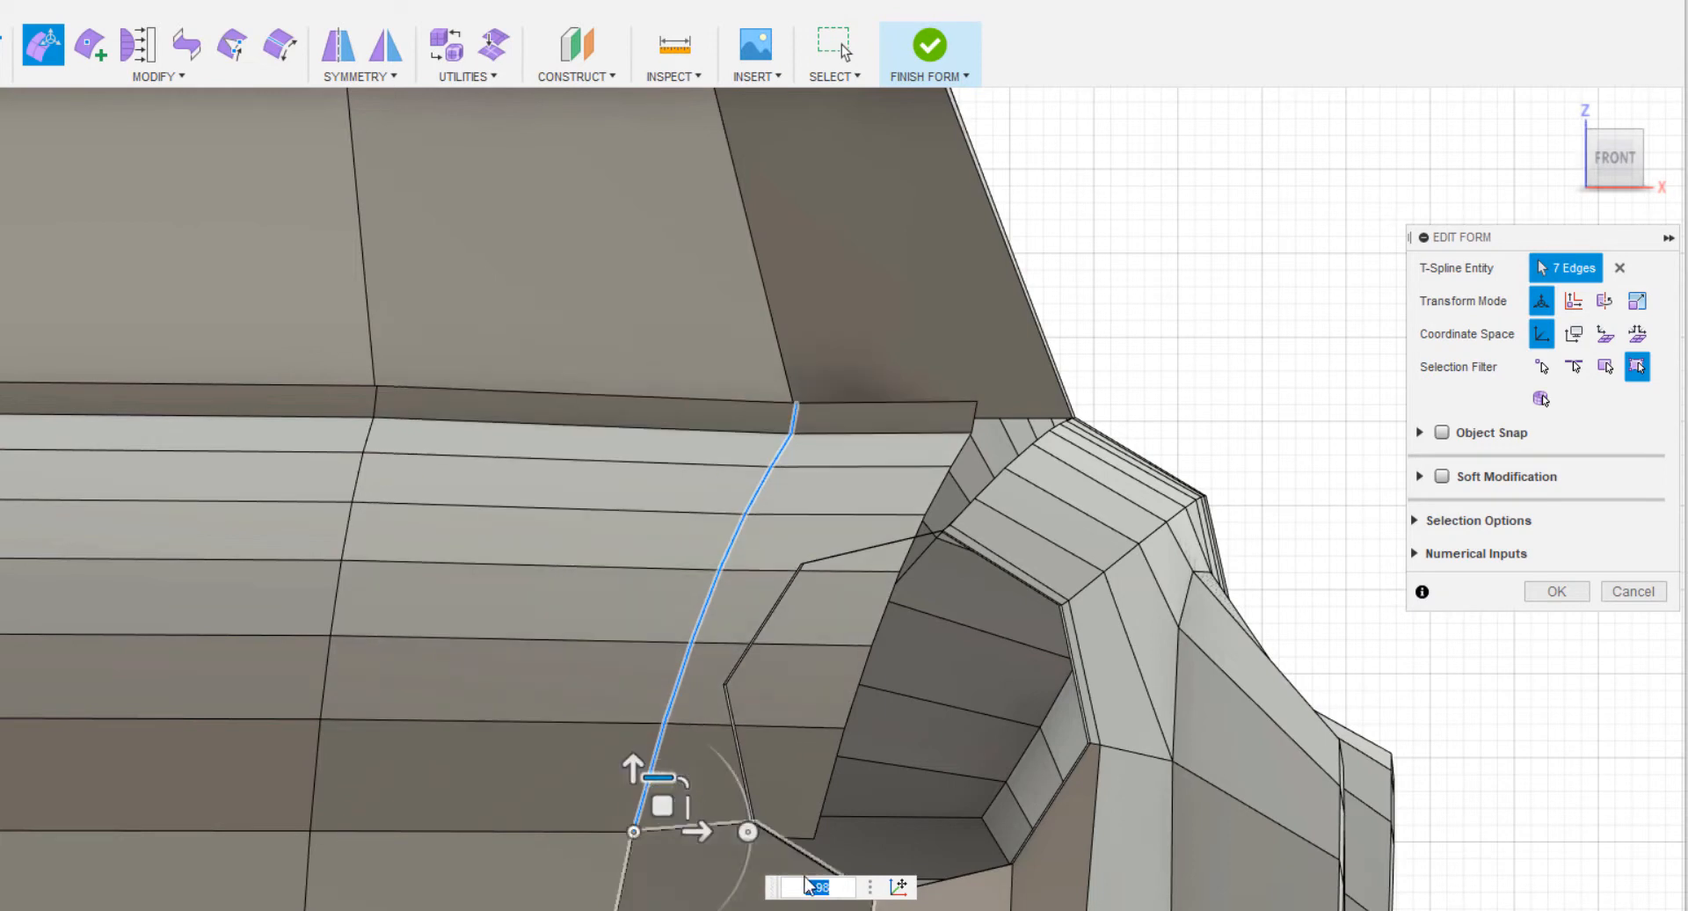
pyautogui.scroll(-5, 1168, 583)
pyautogui.scroll(3, 1312, 640)
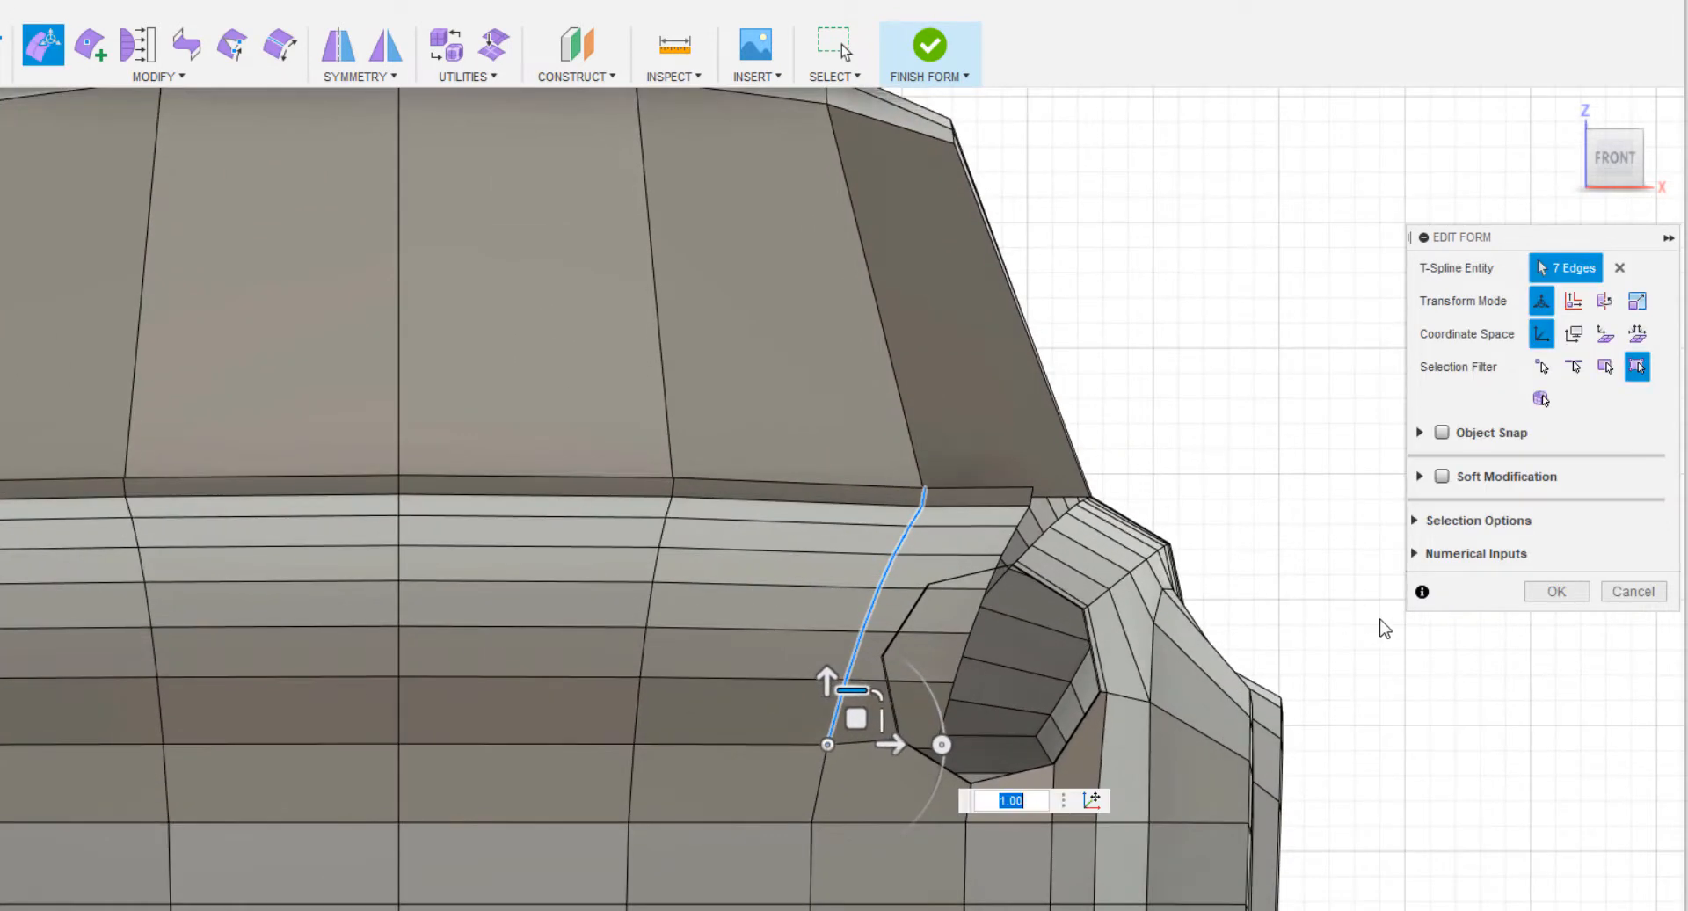
pyautogui.click(1556, 592)
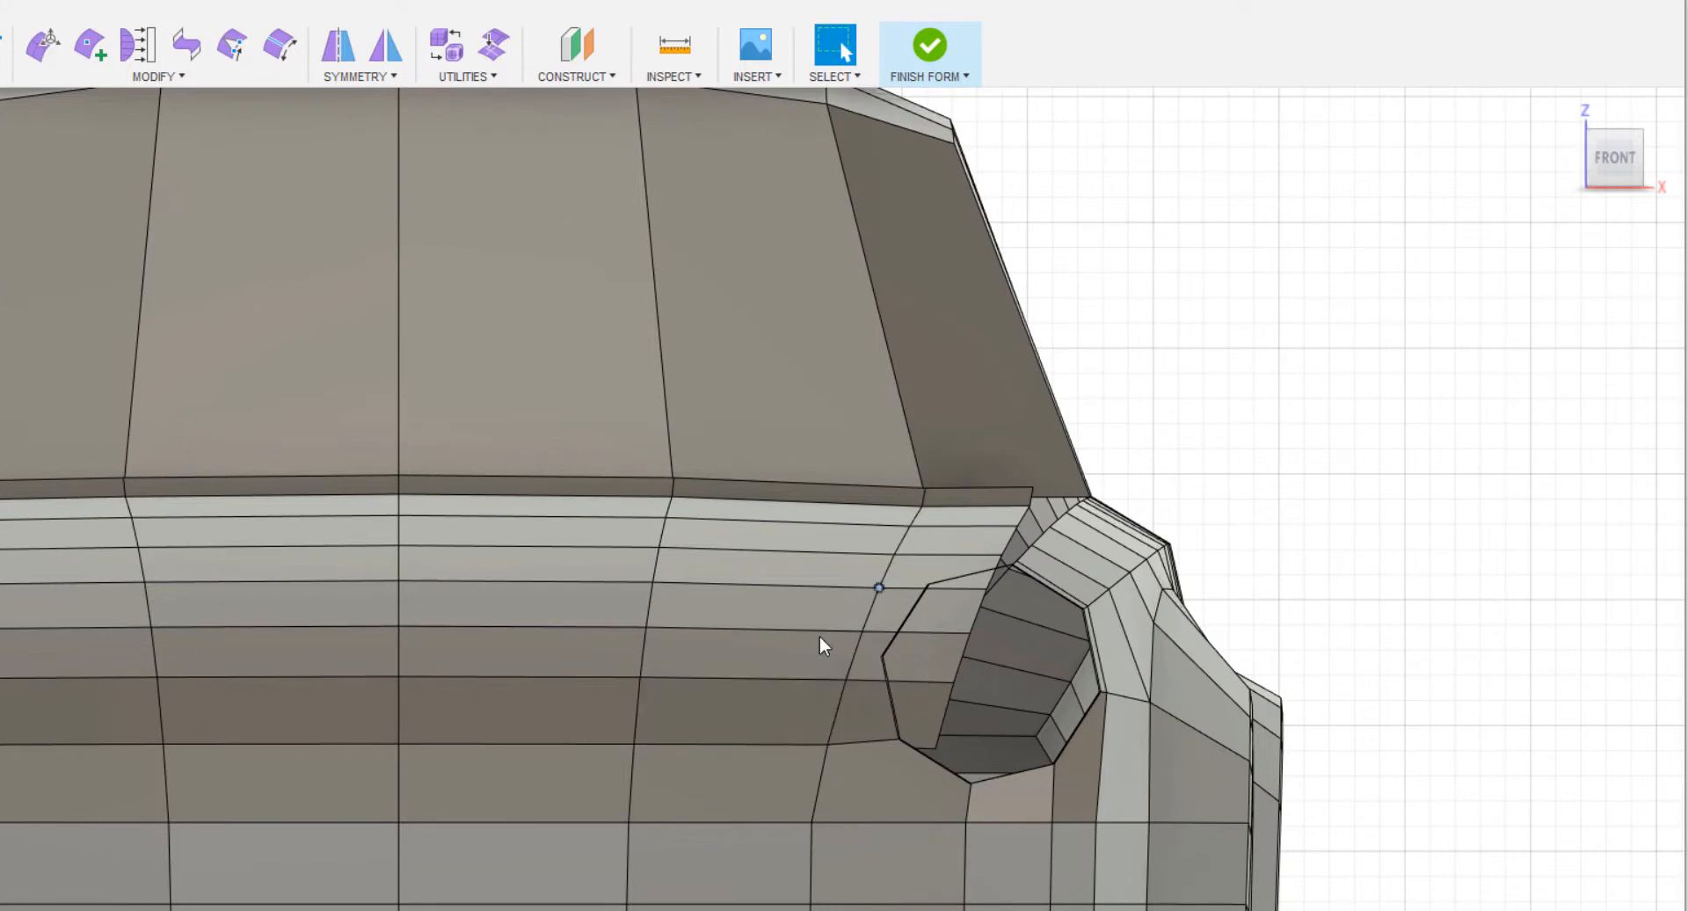
# Select the hood's next inner seven-edge line, set the pivot on its lower vertex, and scale it to 0.99 in Z.
pyautogui.doubleClick(642, 716)
pyautogui.scroll(3, 642, 715)
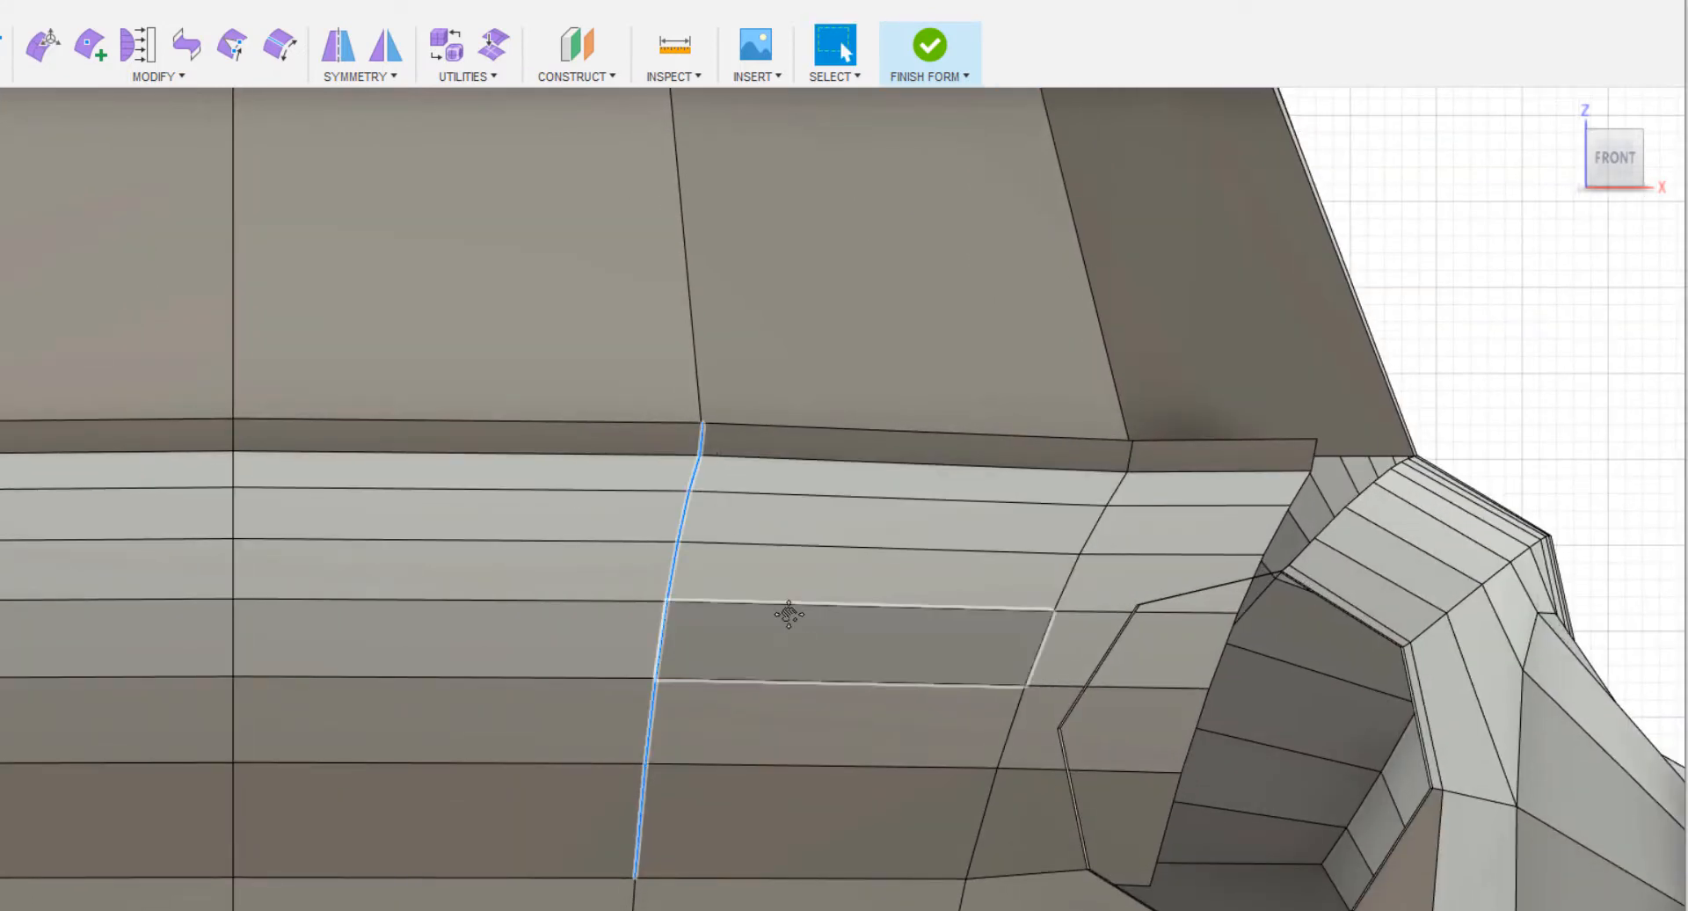
pyautogui.scroll(-3, 789, 613)
pyautogui.rightClick(1304, 482)
pyautogui.click(1337, 384)
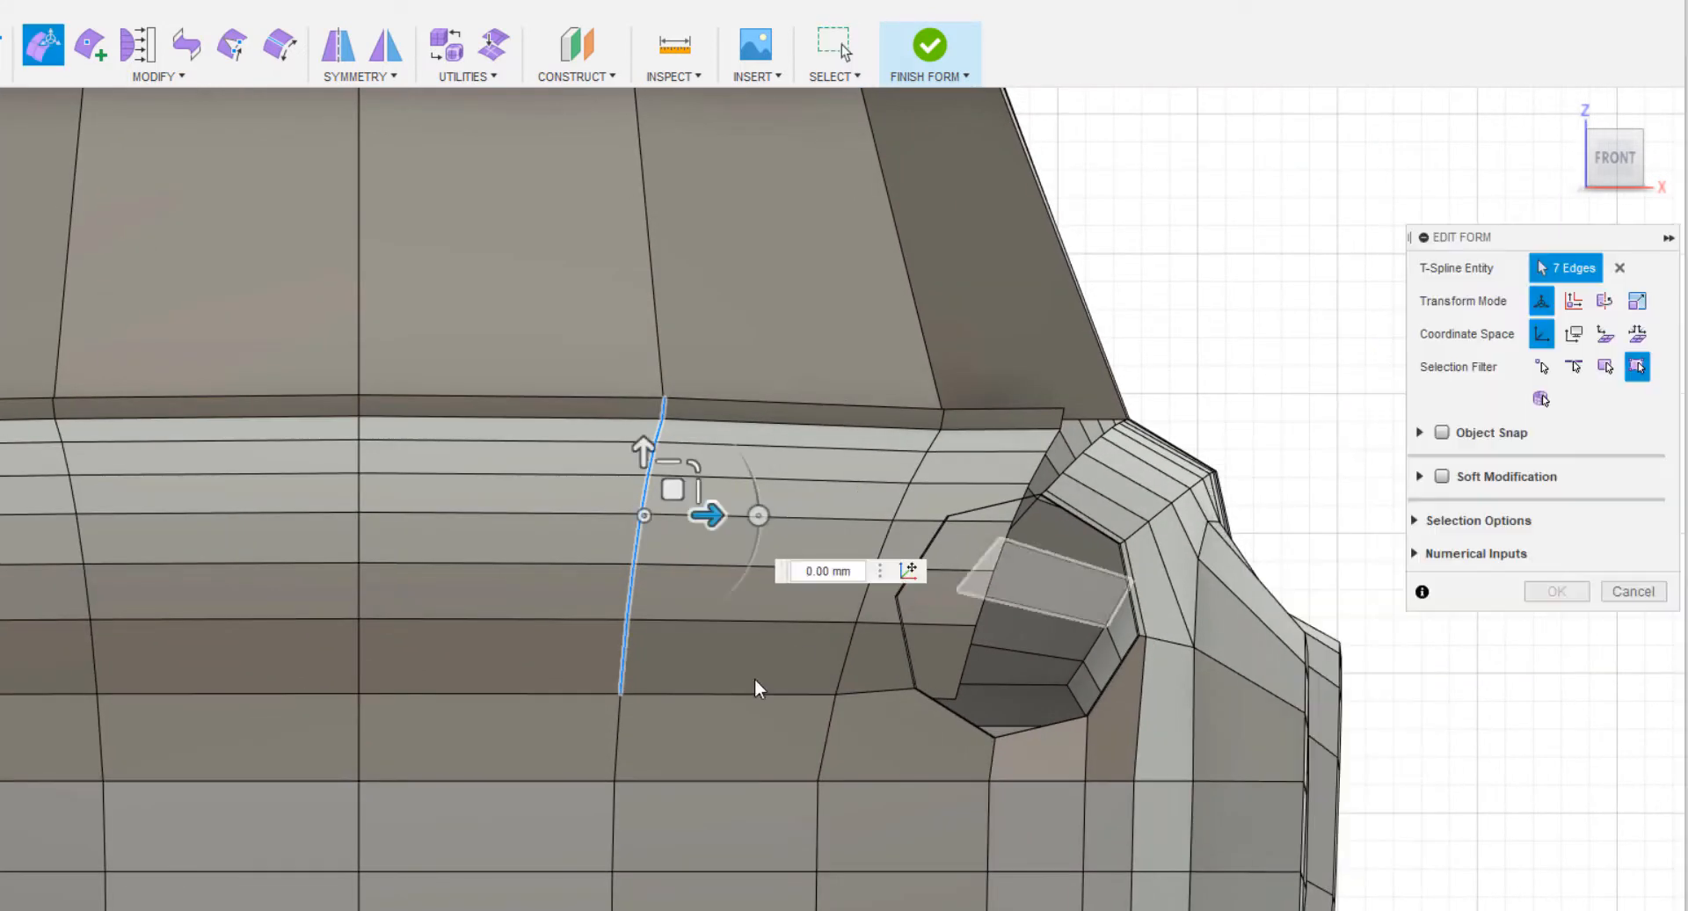
pyautogui.click(908, 571)
pyautogui.click(621, 694)
pyautogui.click(1189, 749)
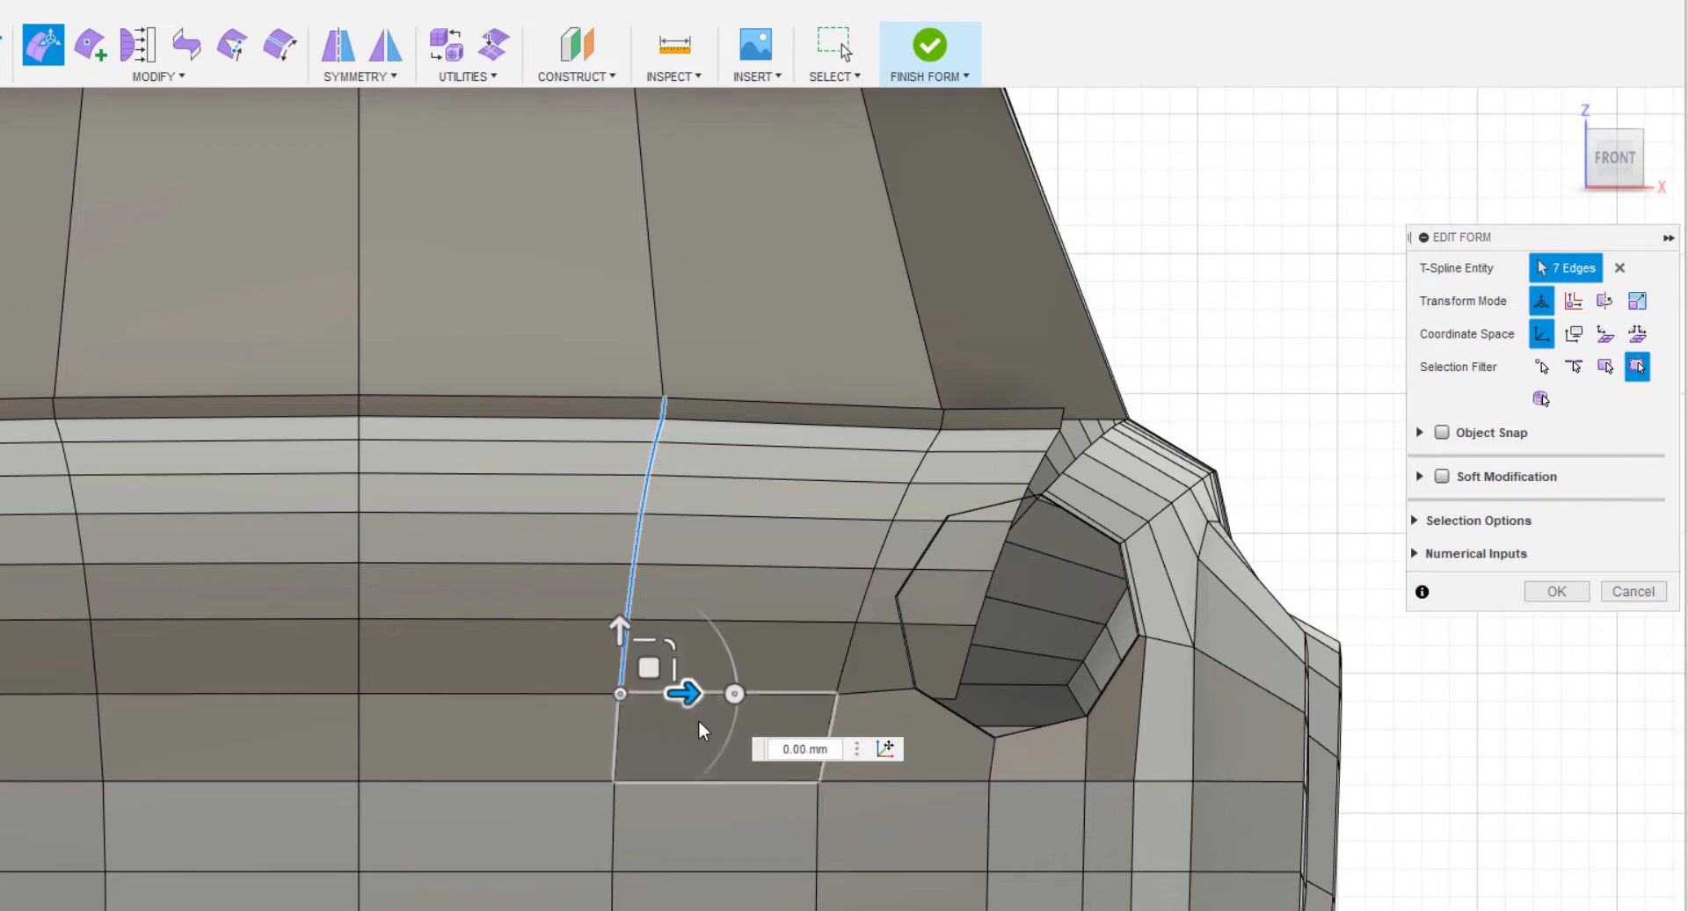
pyautogui.moveTo(645, 639); pyautogui.dragTo(642, 651)
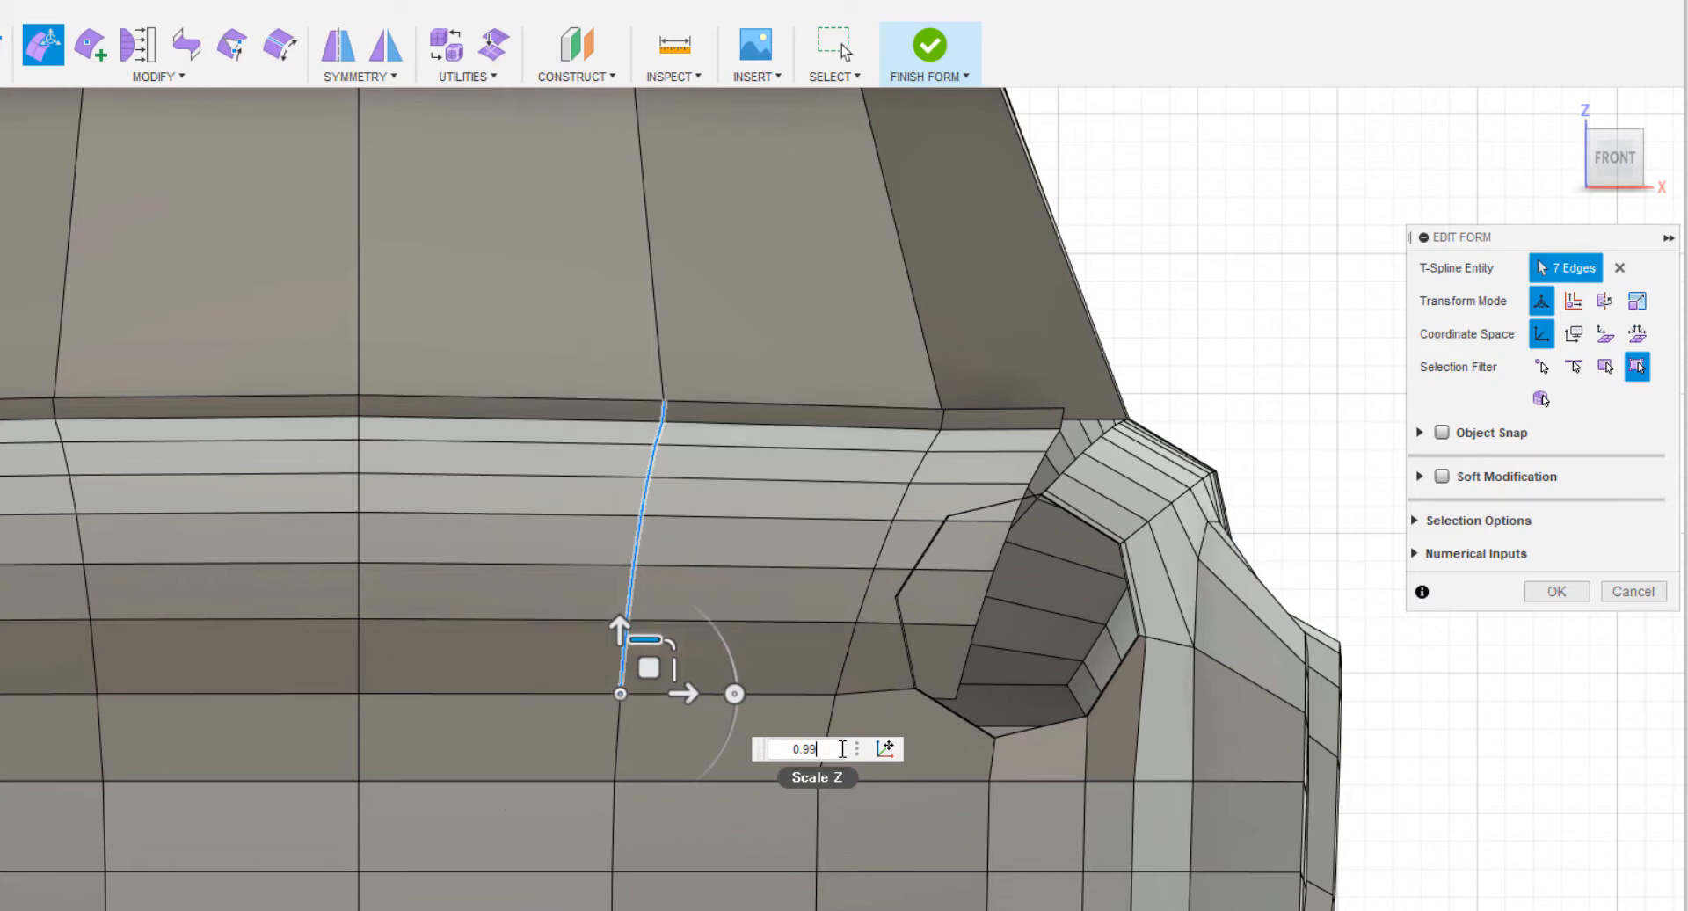
pyautogui.click(1555, 596)
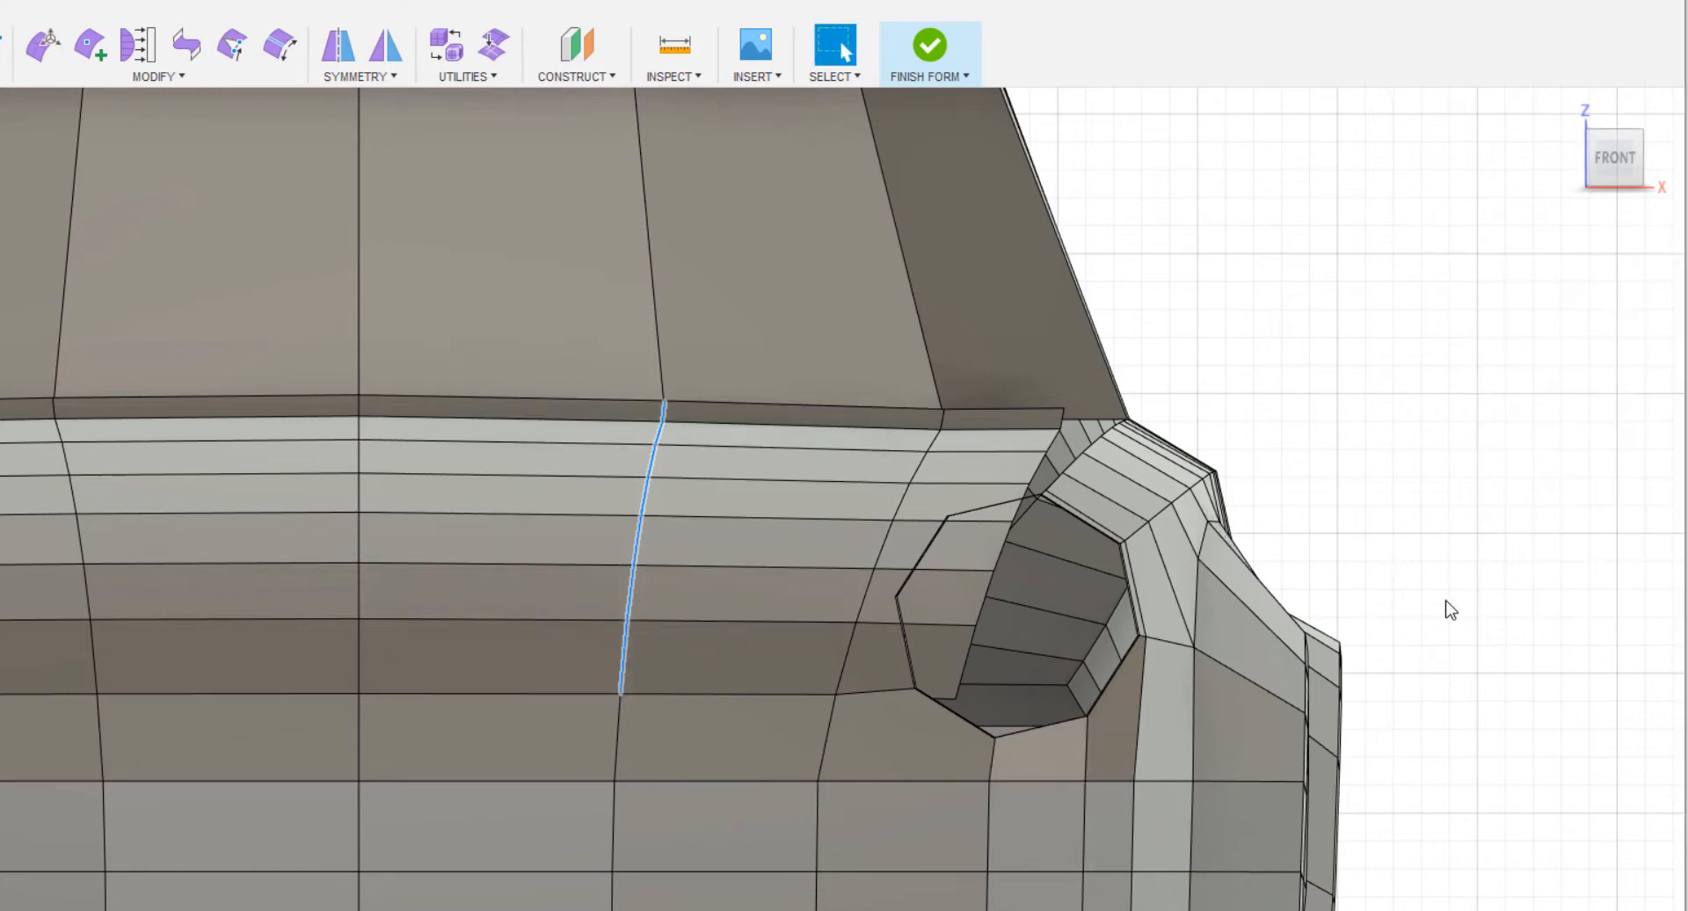
# Select the hood's outermost seven side edges, set the pivot on their lower end vertex, and scale them to about 0.98 in Z.
pyautogui.scroll(3, 1507, 528)
pyautogui.moveTo(1506, 527); pyautogui.dragTo(1327, 487, button='middle')
pyautogui.click(1326, 487)
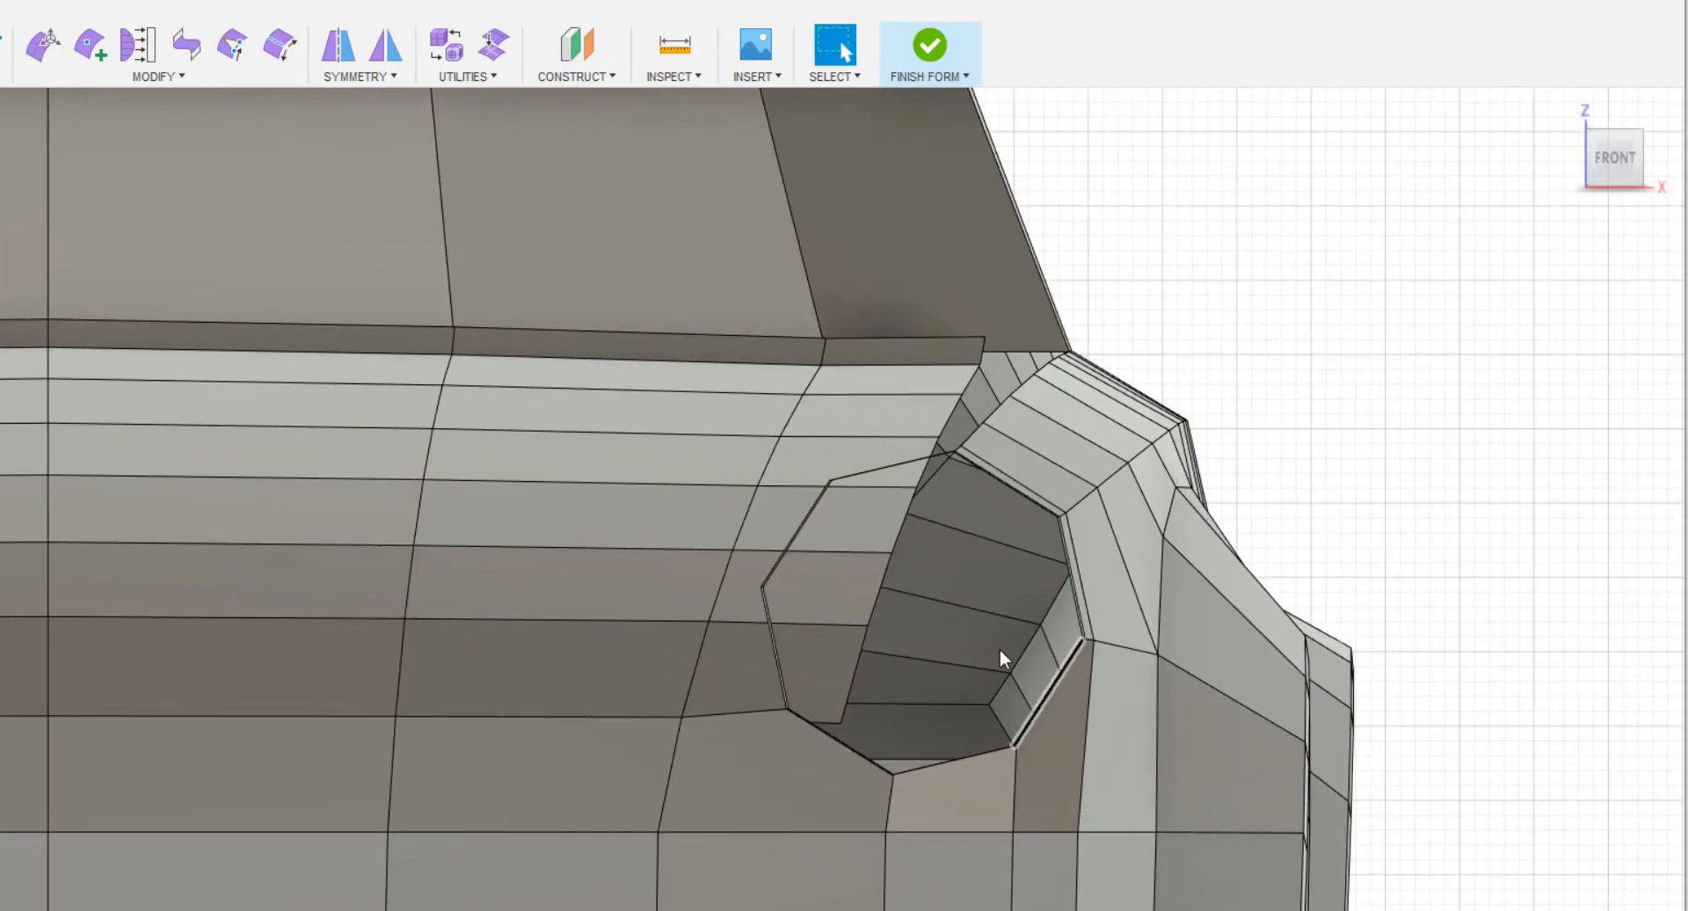
pyautogui.doubleClick(878, 598)
pyautogui.rightClick(1300, 325)
pyautogui.click(1401, 290)
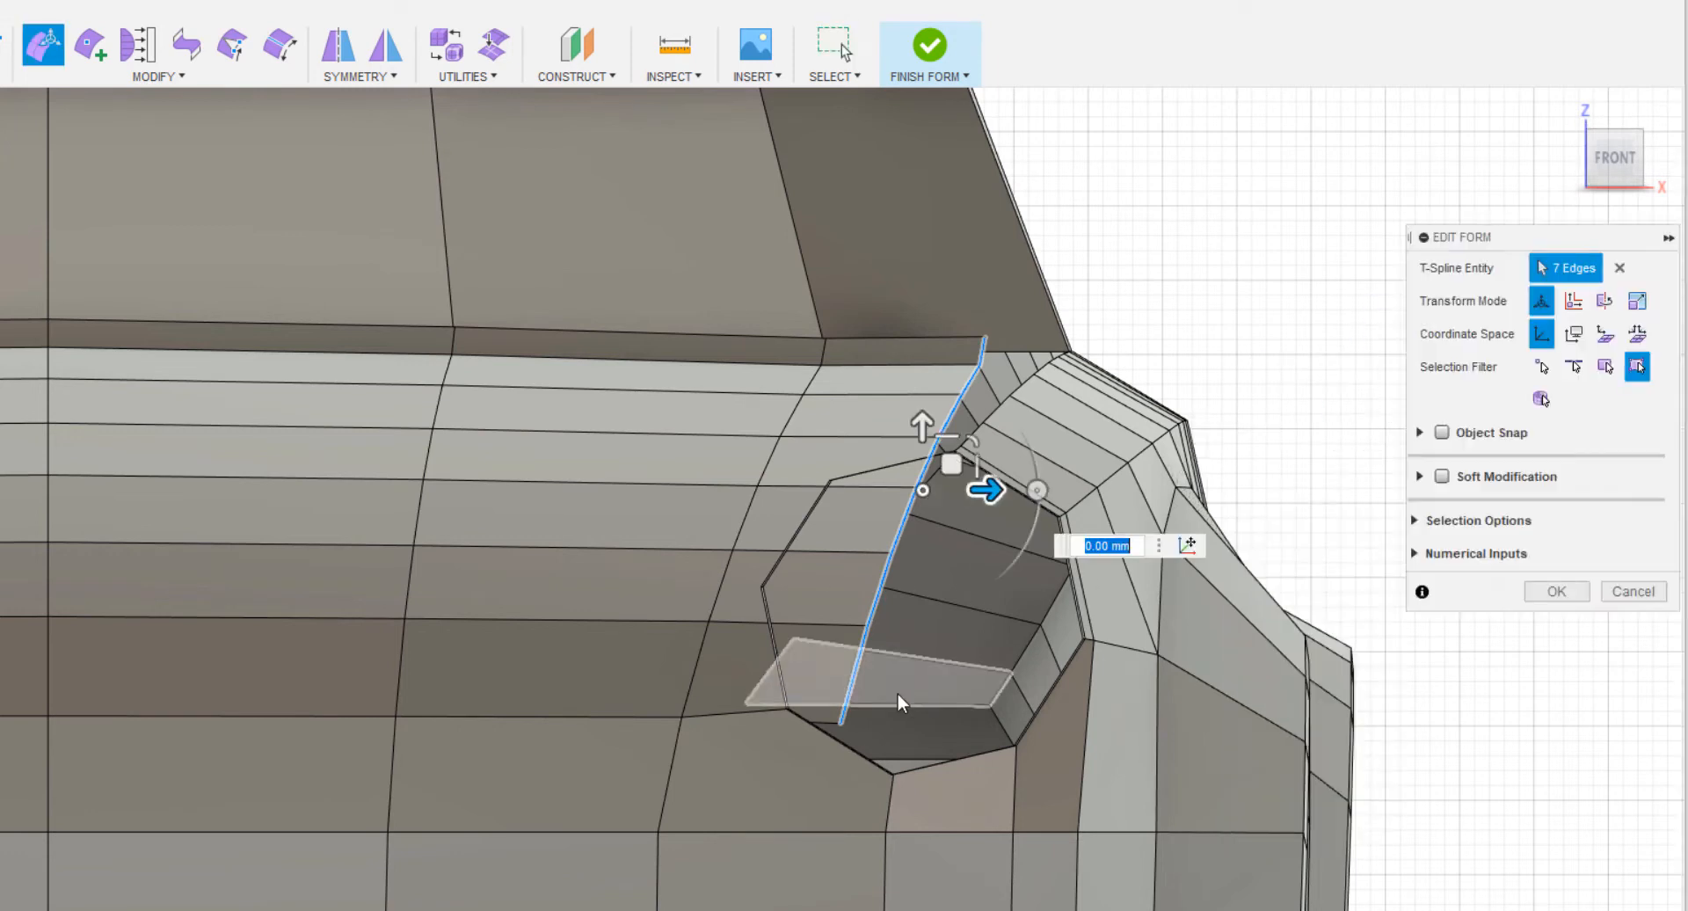
pyautogui.click(1187, 545)
pyautogui.click(841, 723)
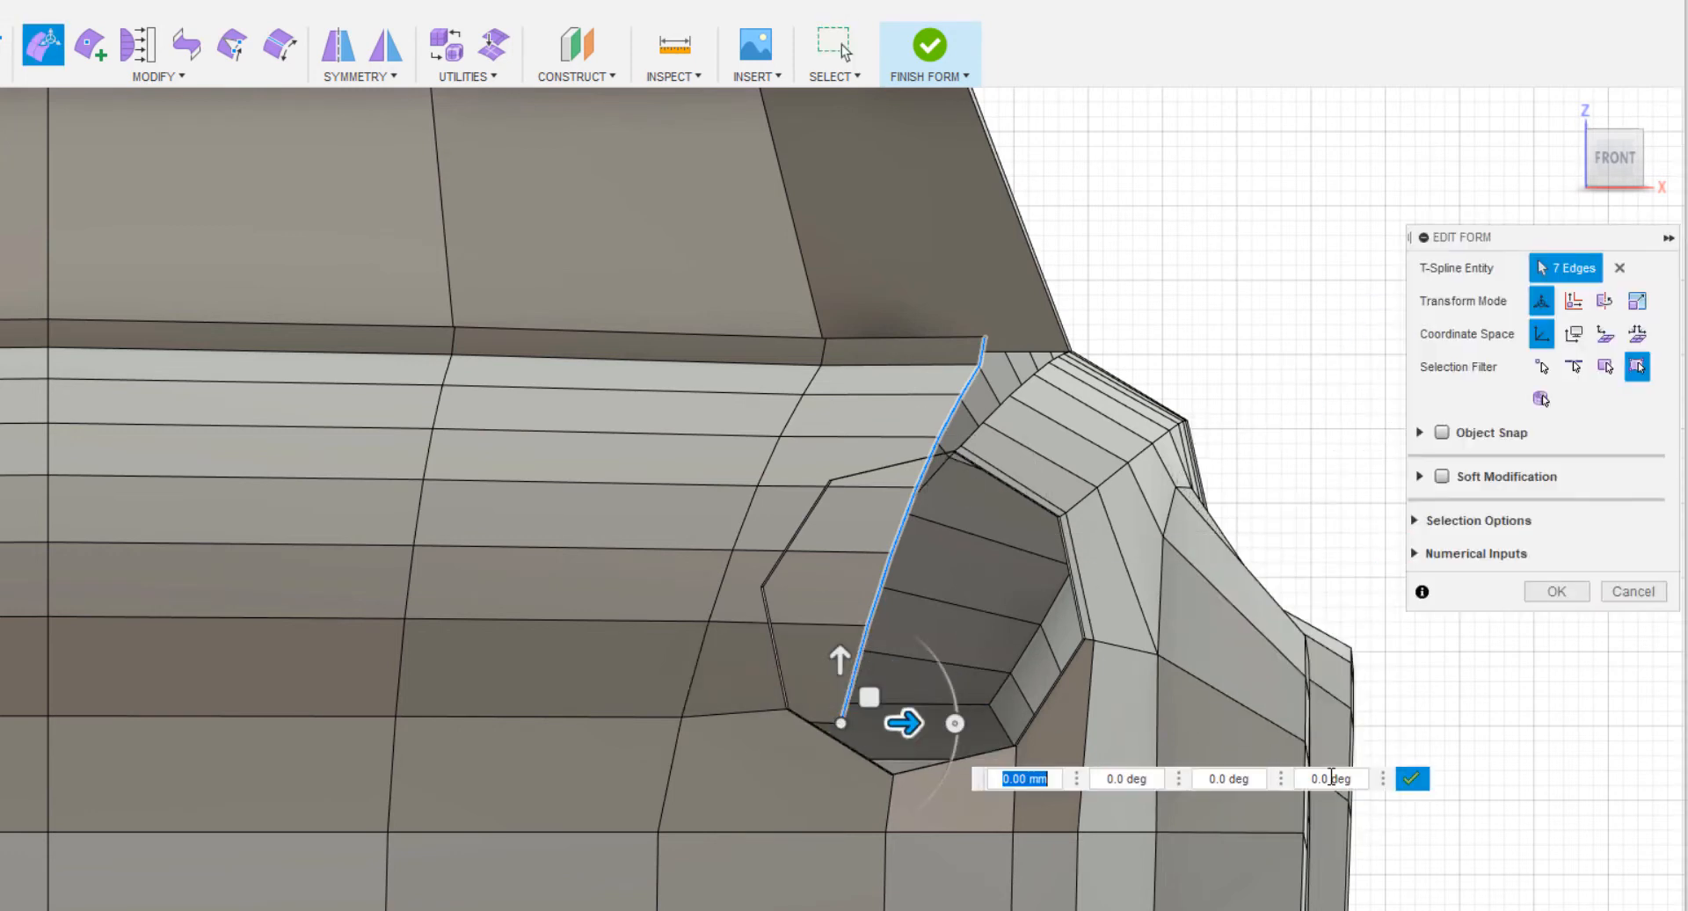
pyautogui.click(1413, 782)
pyautogui.moveTo(859, 679); pyautogui.dragTo(865, 672)
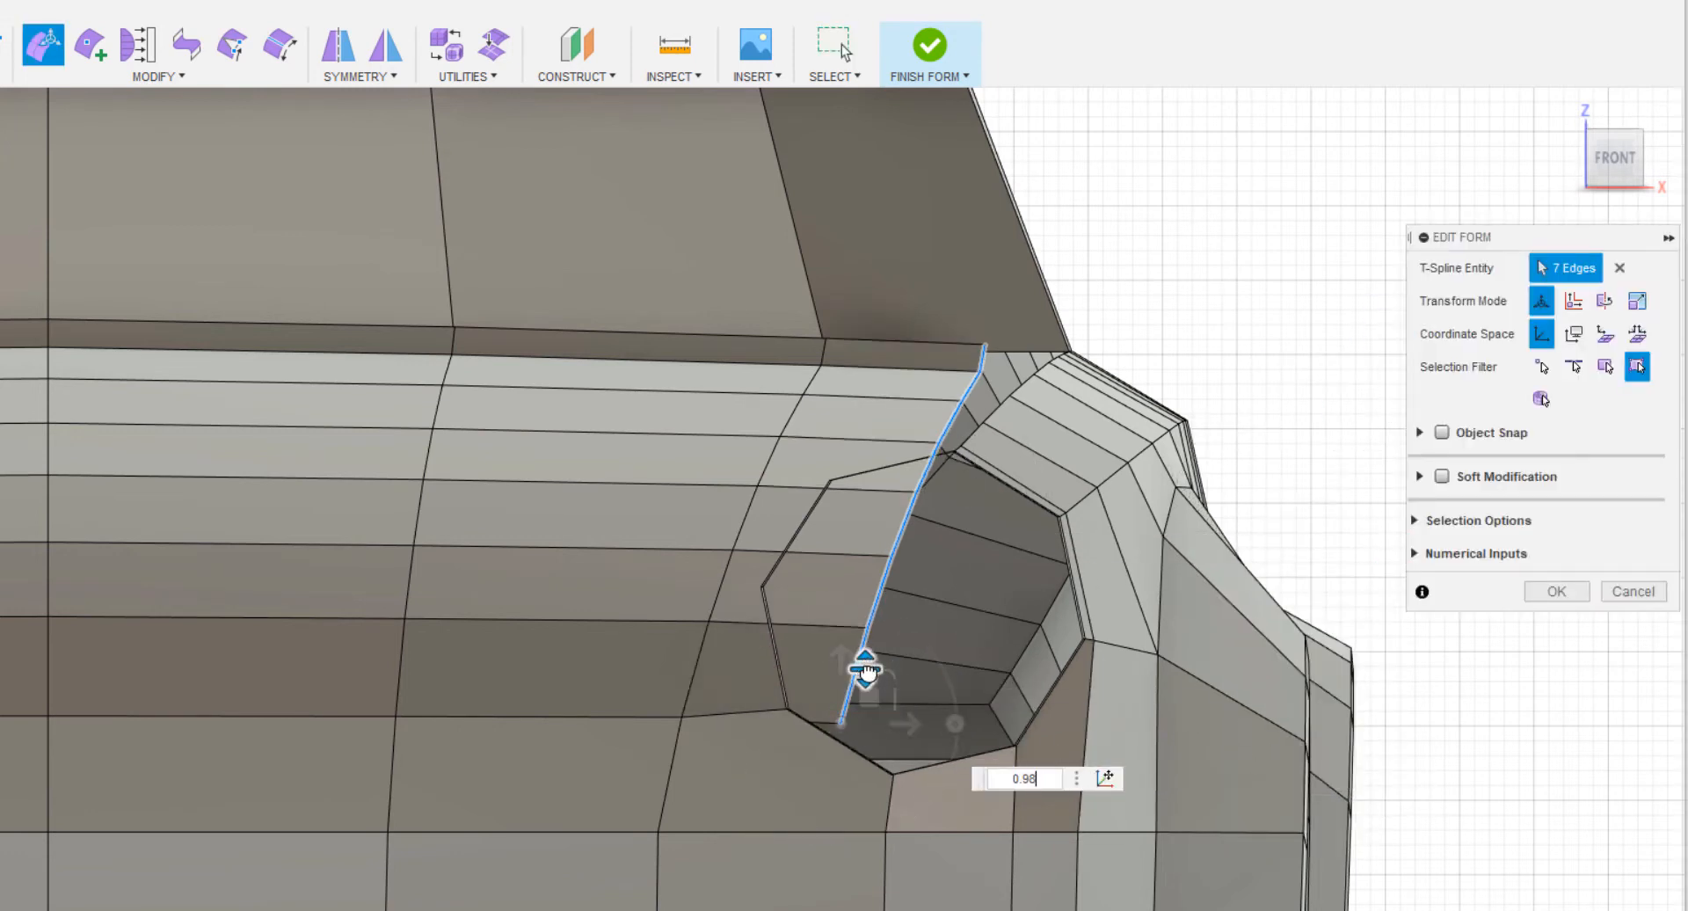
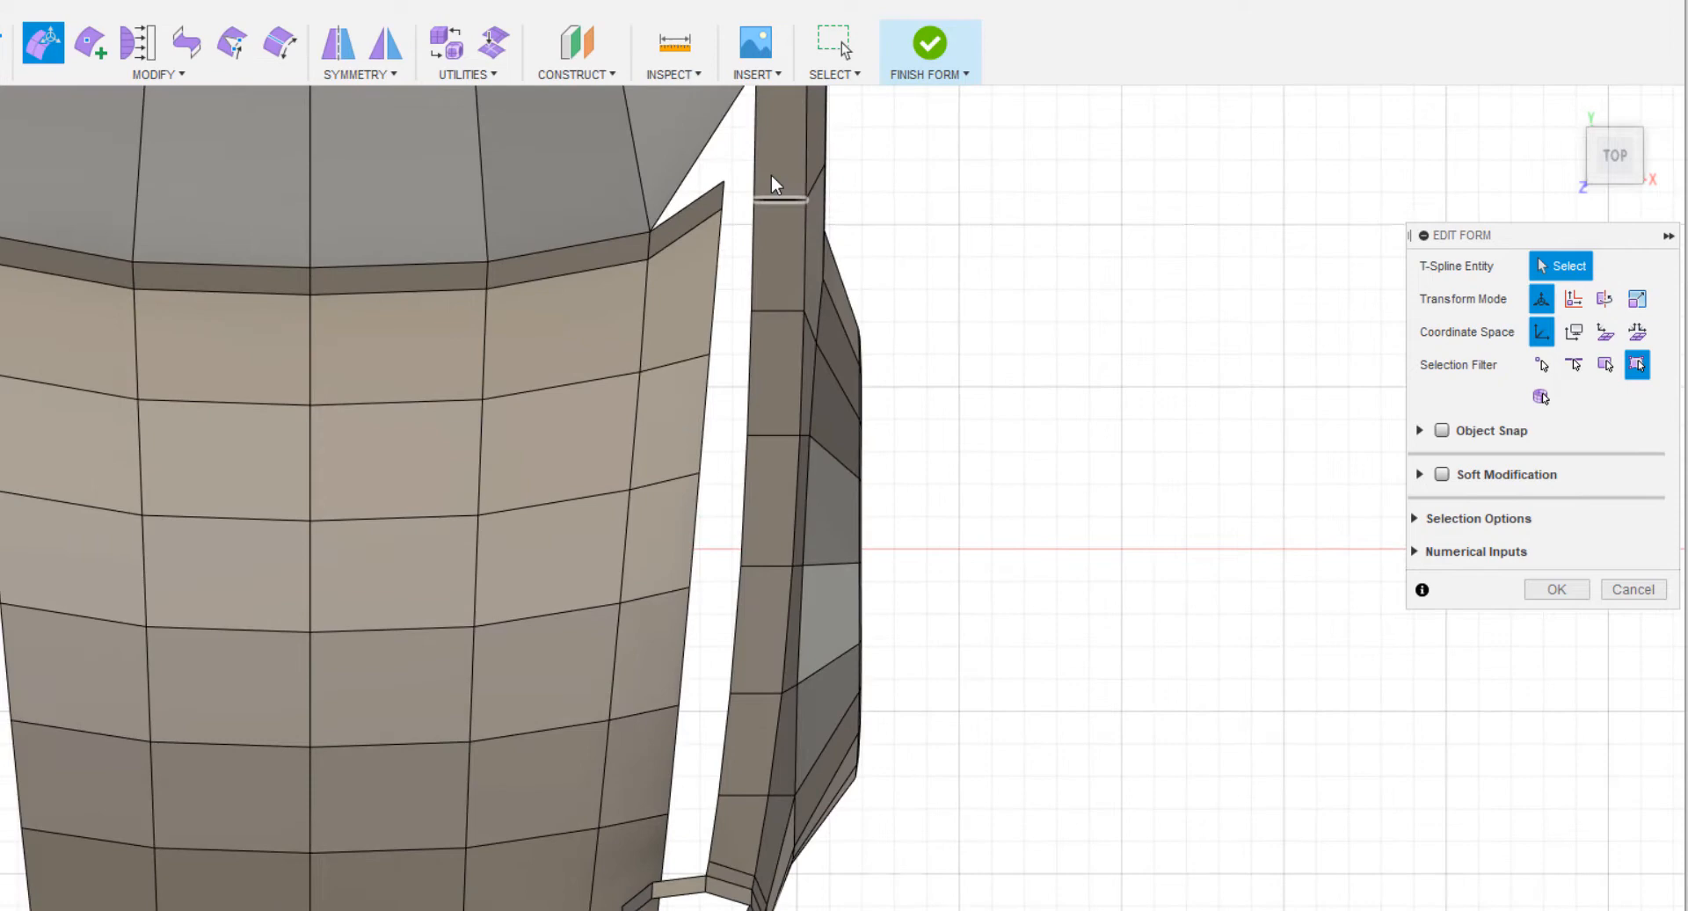
# In the top view, extrude the fender's eight inner edges sideways over the hood to form a new strip.
pyautogui.click(753, 163)
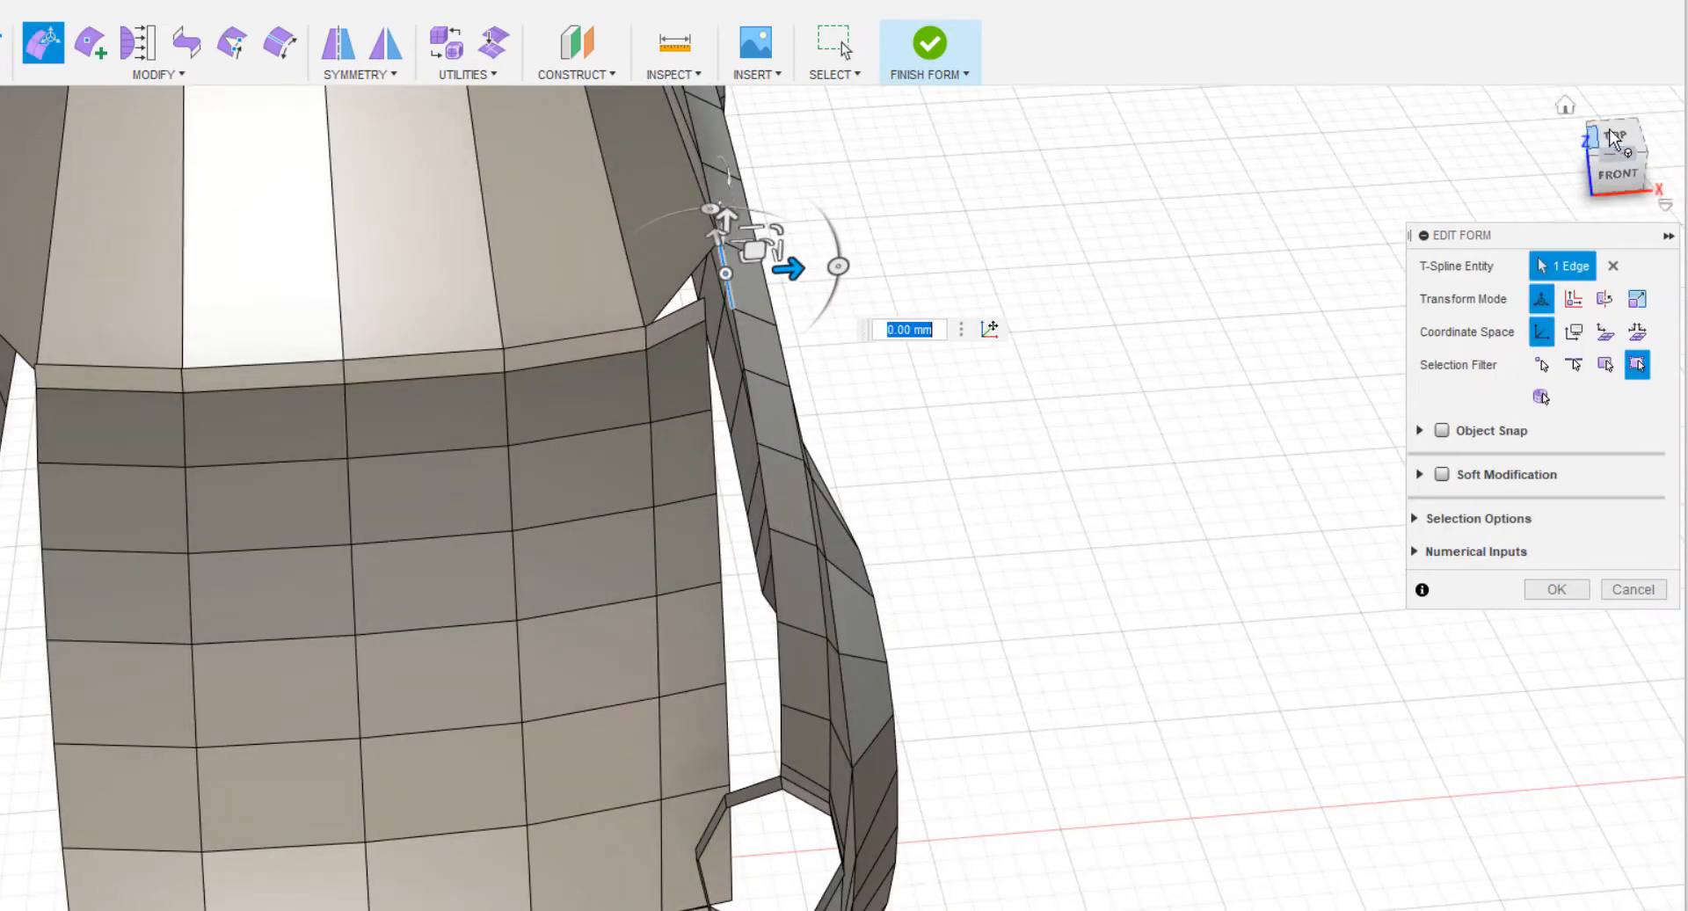
pyautogui.click(1615, 145)
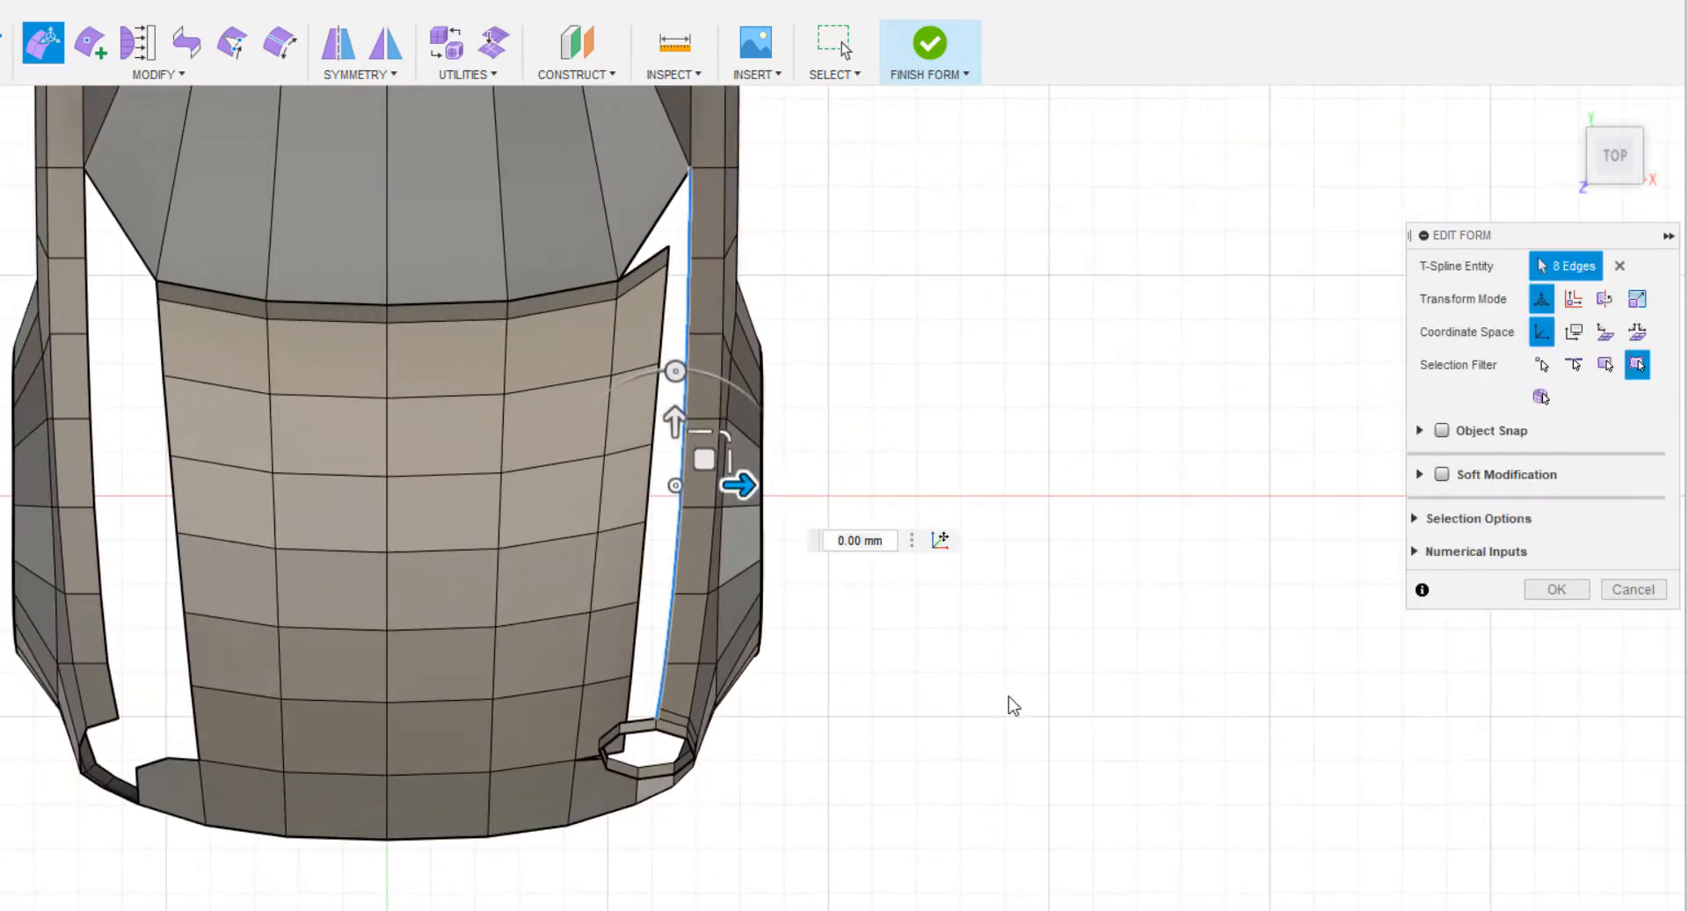
pyautogui.moveTo(740, 484); pyautogui.dragTo(641, 486)
# Shift the new strip's free edges about 25 mm toward the car's front and lower them.
pyautogui.moveTo(576, 415); pyautogui.dragTo(572, 431)
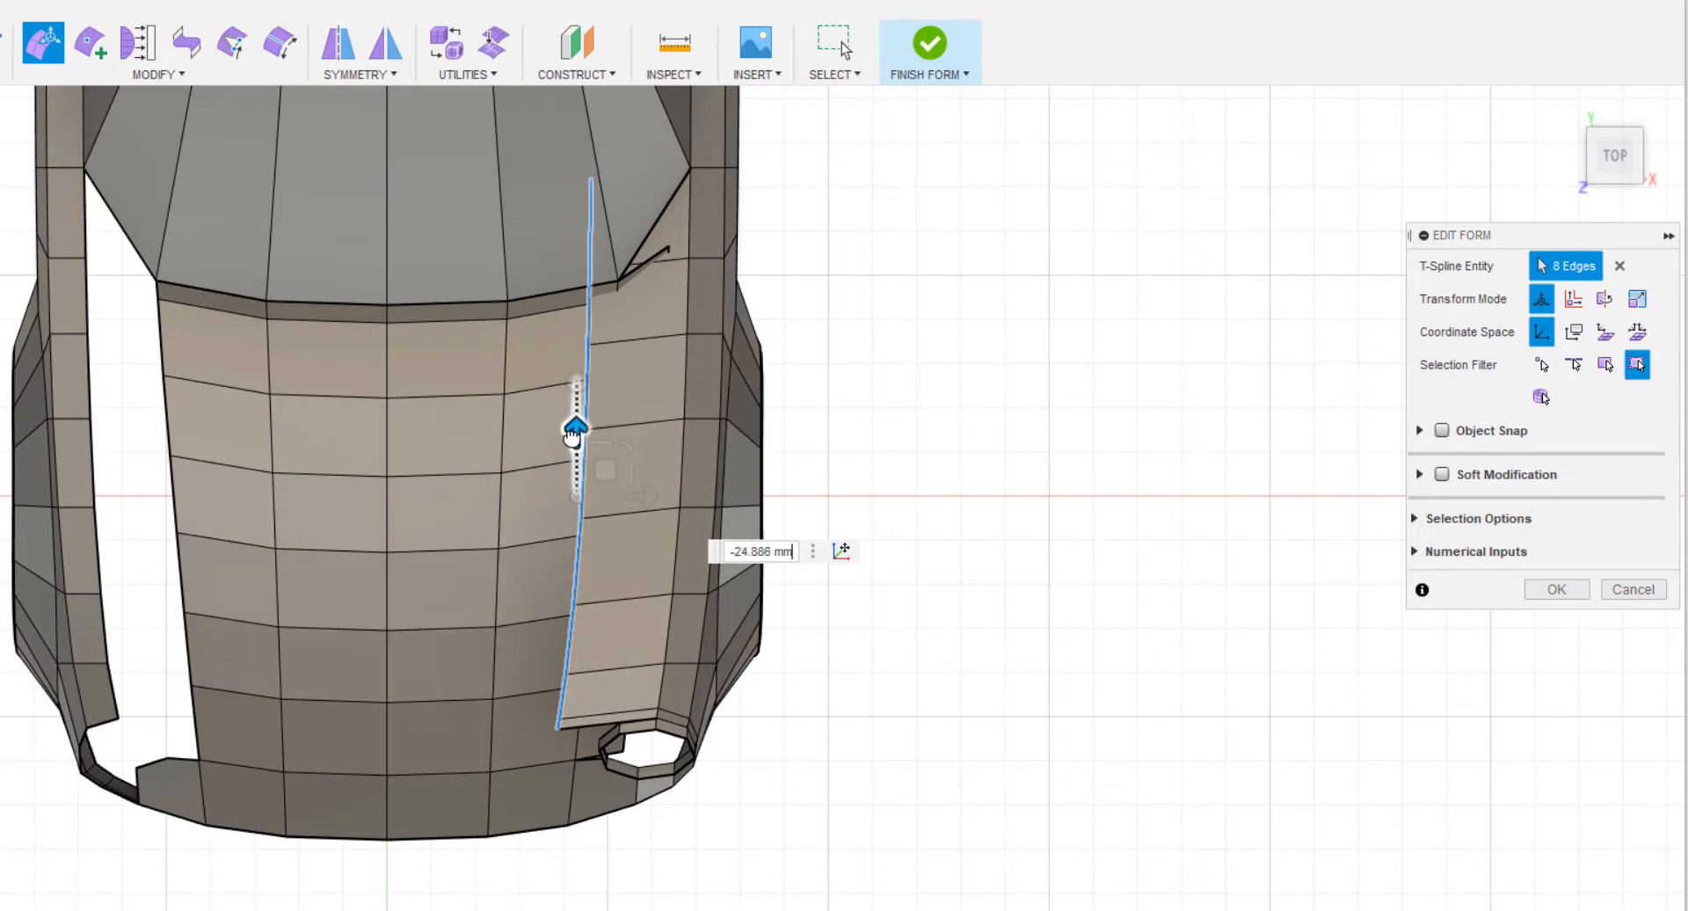
pyautogui.moveTo(572, 437); pyautogui.dragTo(572, 438)
pyautogui.keyDown('shift'); pyautogui.moveTo(1051, 674); pyautogui.dragTo(1070, 644, button='middle'); pyautogui.keyUp('shift')
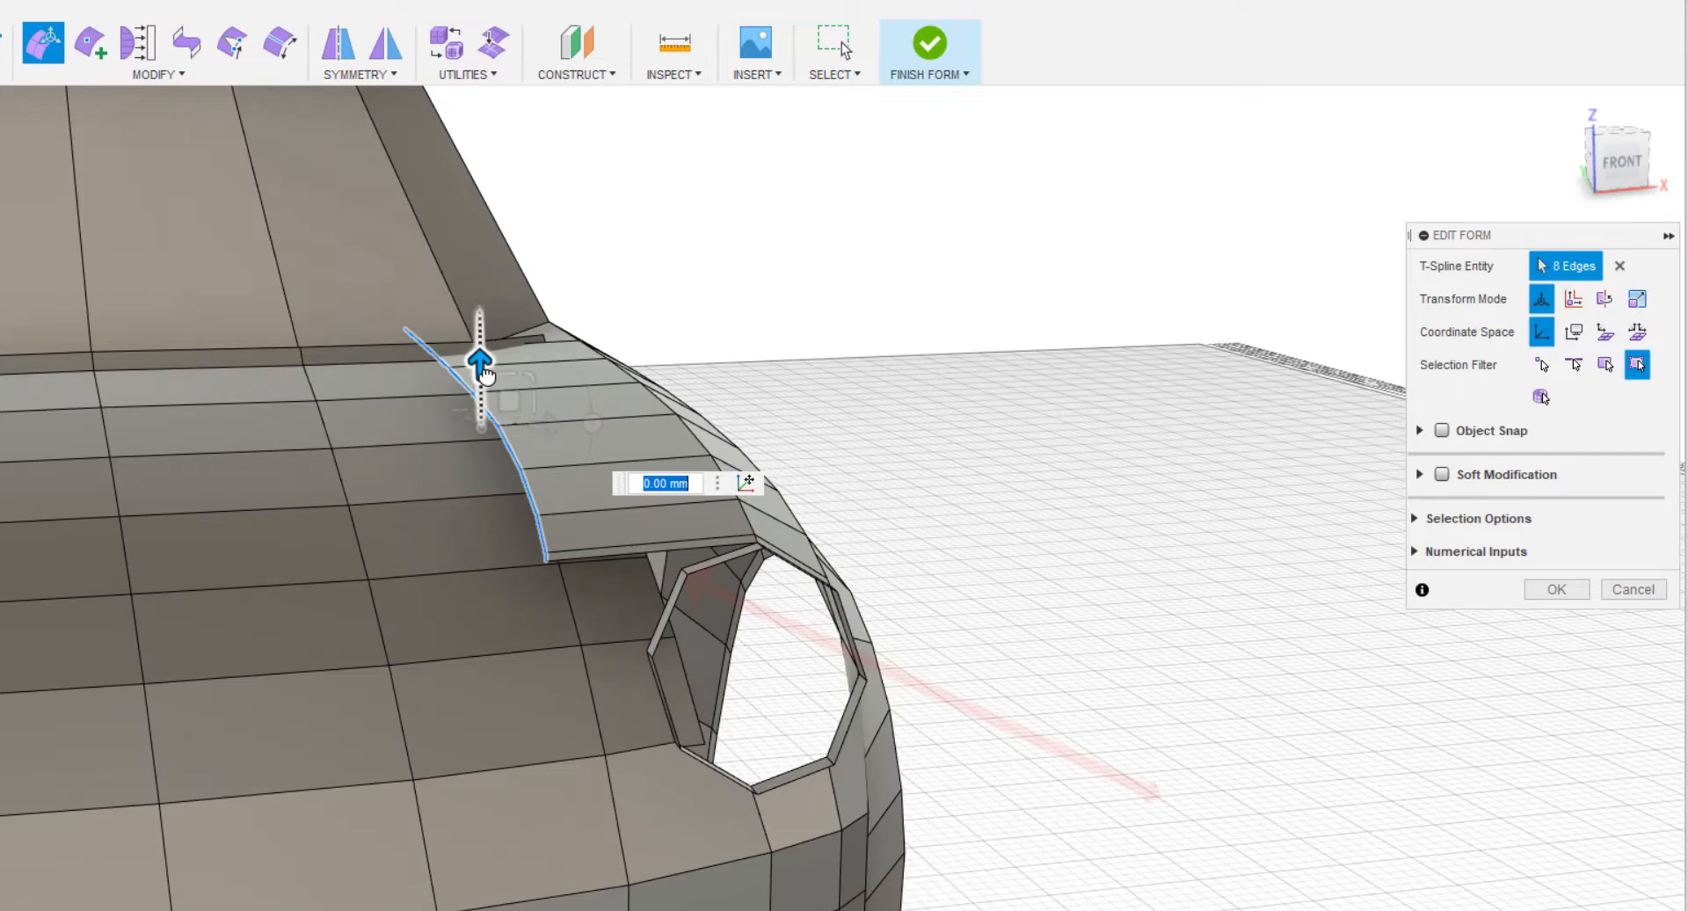
pyautogui.moveTo(478, 366); pyautogui.dragTo(497, 420)
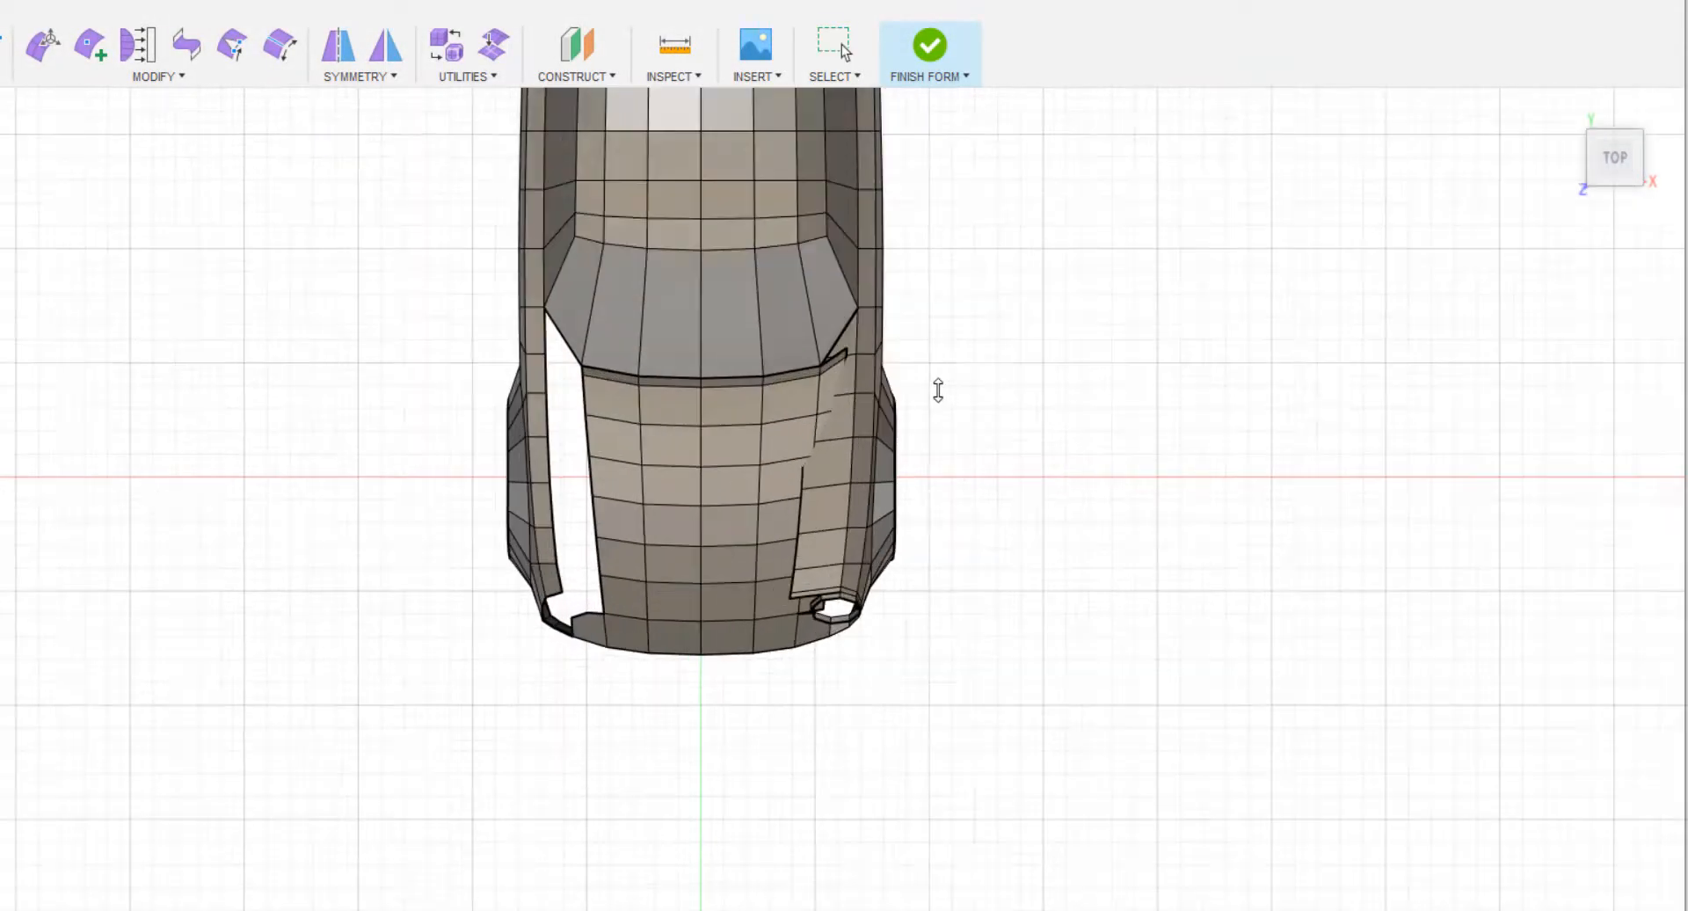
# Insert a single-sided, Simple edge along the new strip at location 0.359 from the fender's eight-edge line.
pyautogui.scroll(3, 938, 390)
pyautogui.moveTo(896, 519); pyautogui.dragTo(836, 630, button='middle')
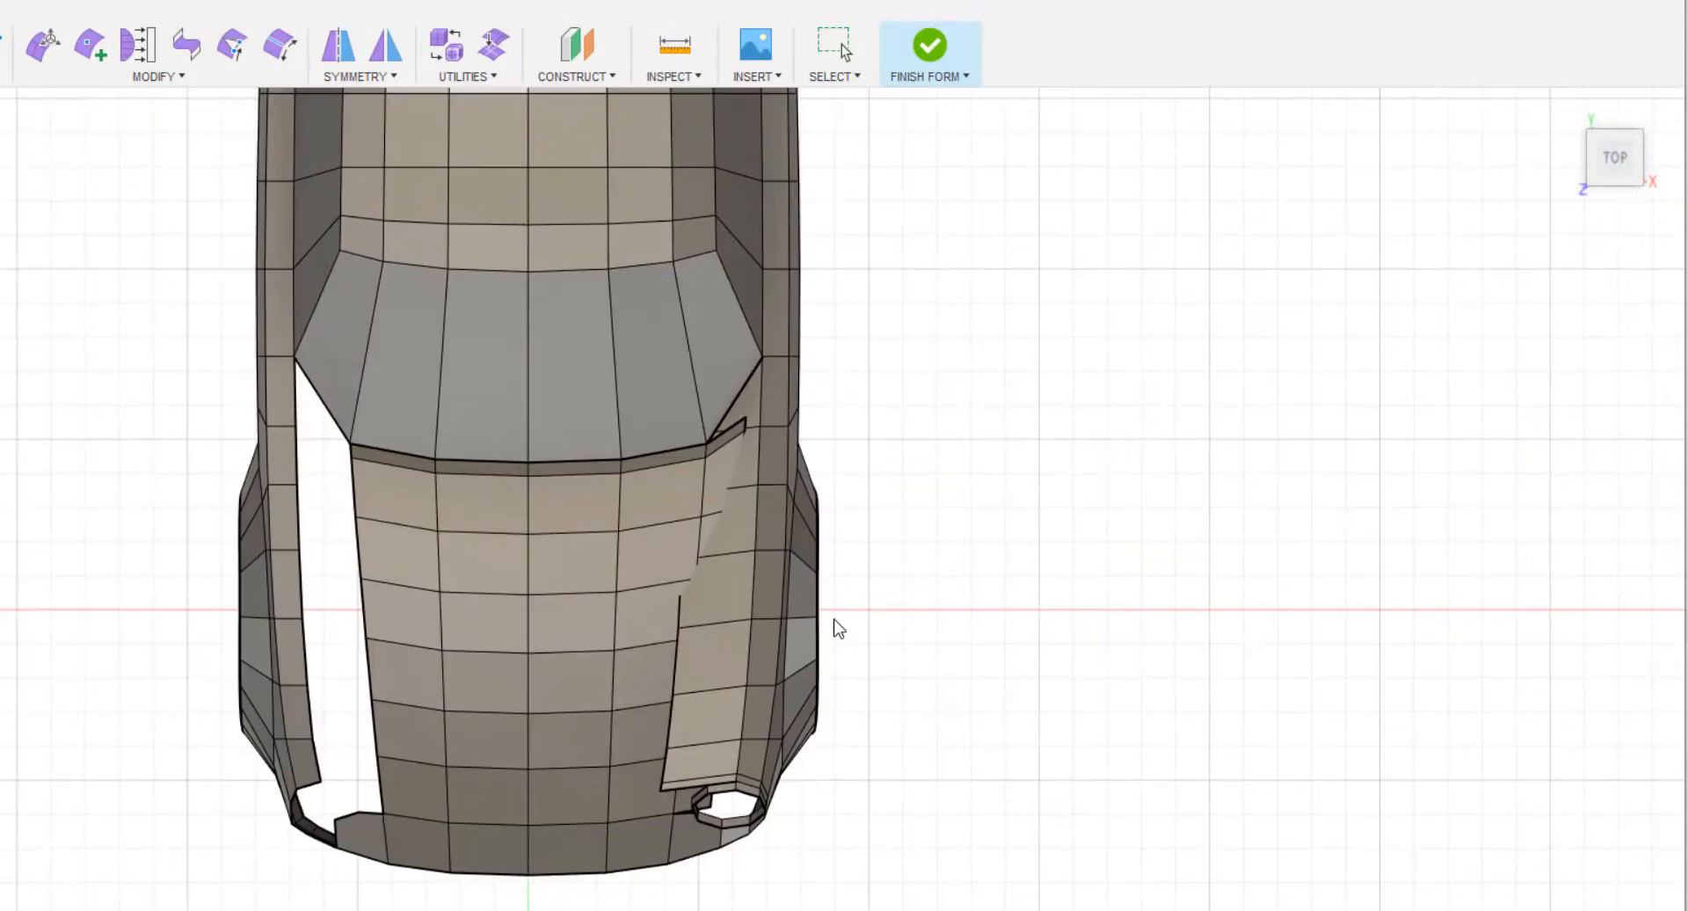
pyautogui.scroll(4, 791, 562)
pyautogui.moveTo(788, 557); pyautogui.dragTo(793, 447, button='middle')
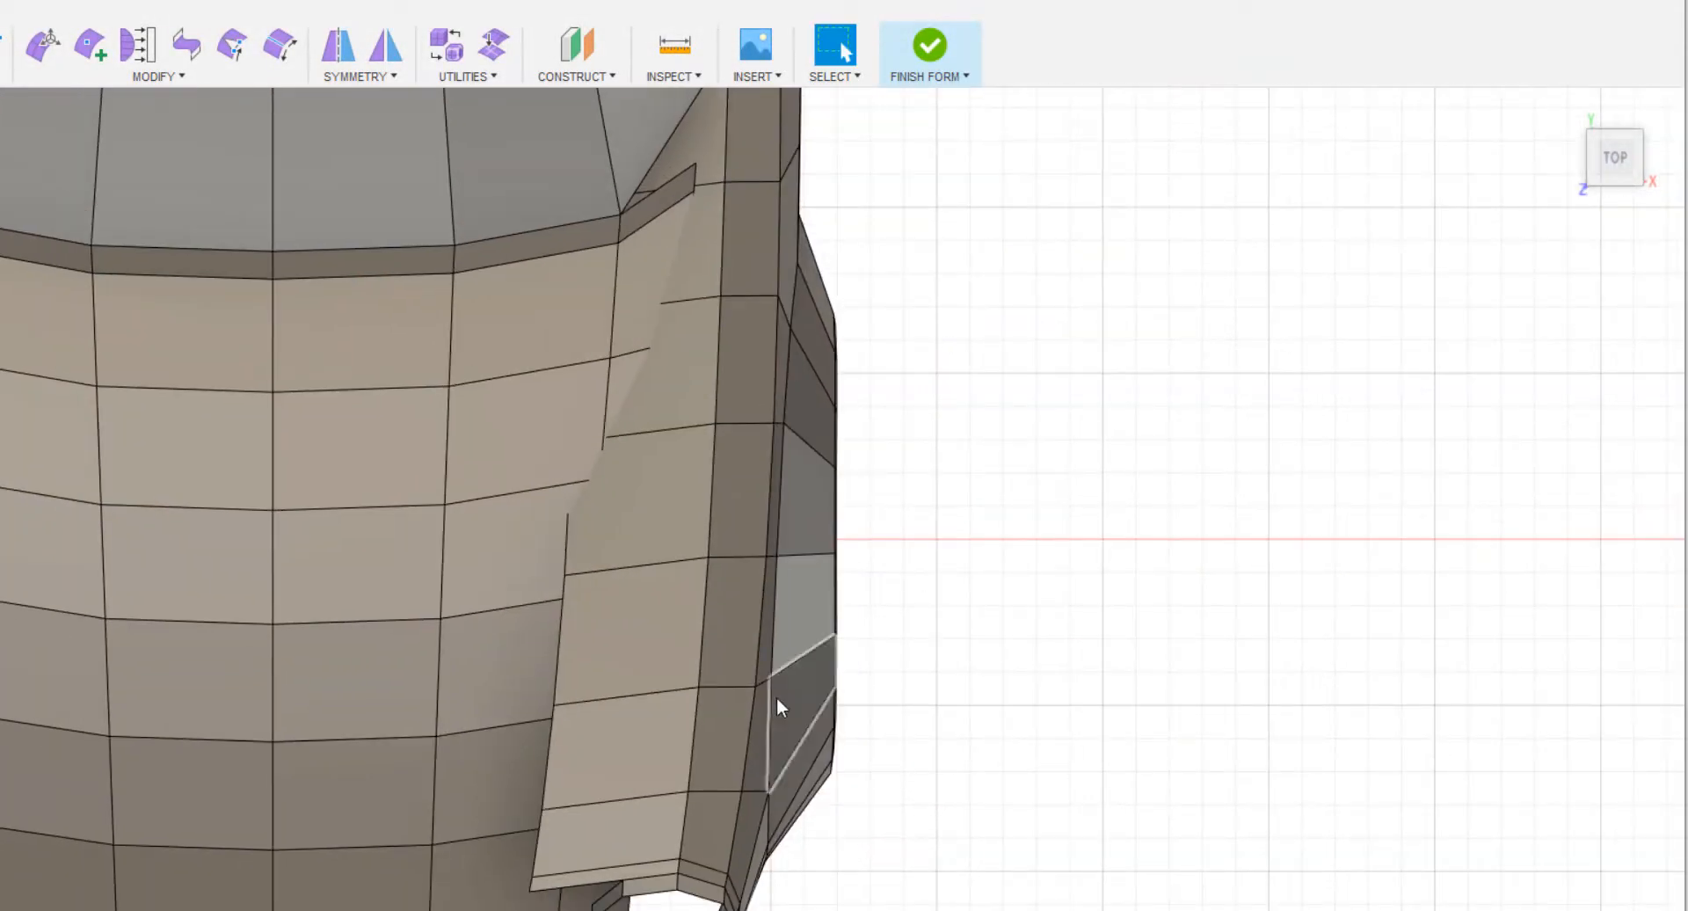
pyautogui.doubleClick(697, 713)
pyautogui.rightClick(964, 715)
pyautogui.click(929, 405)
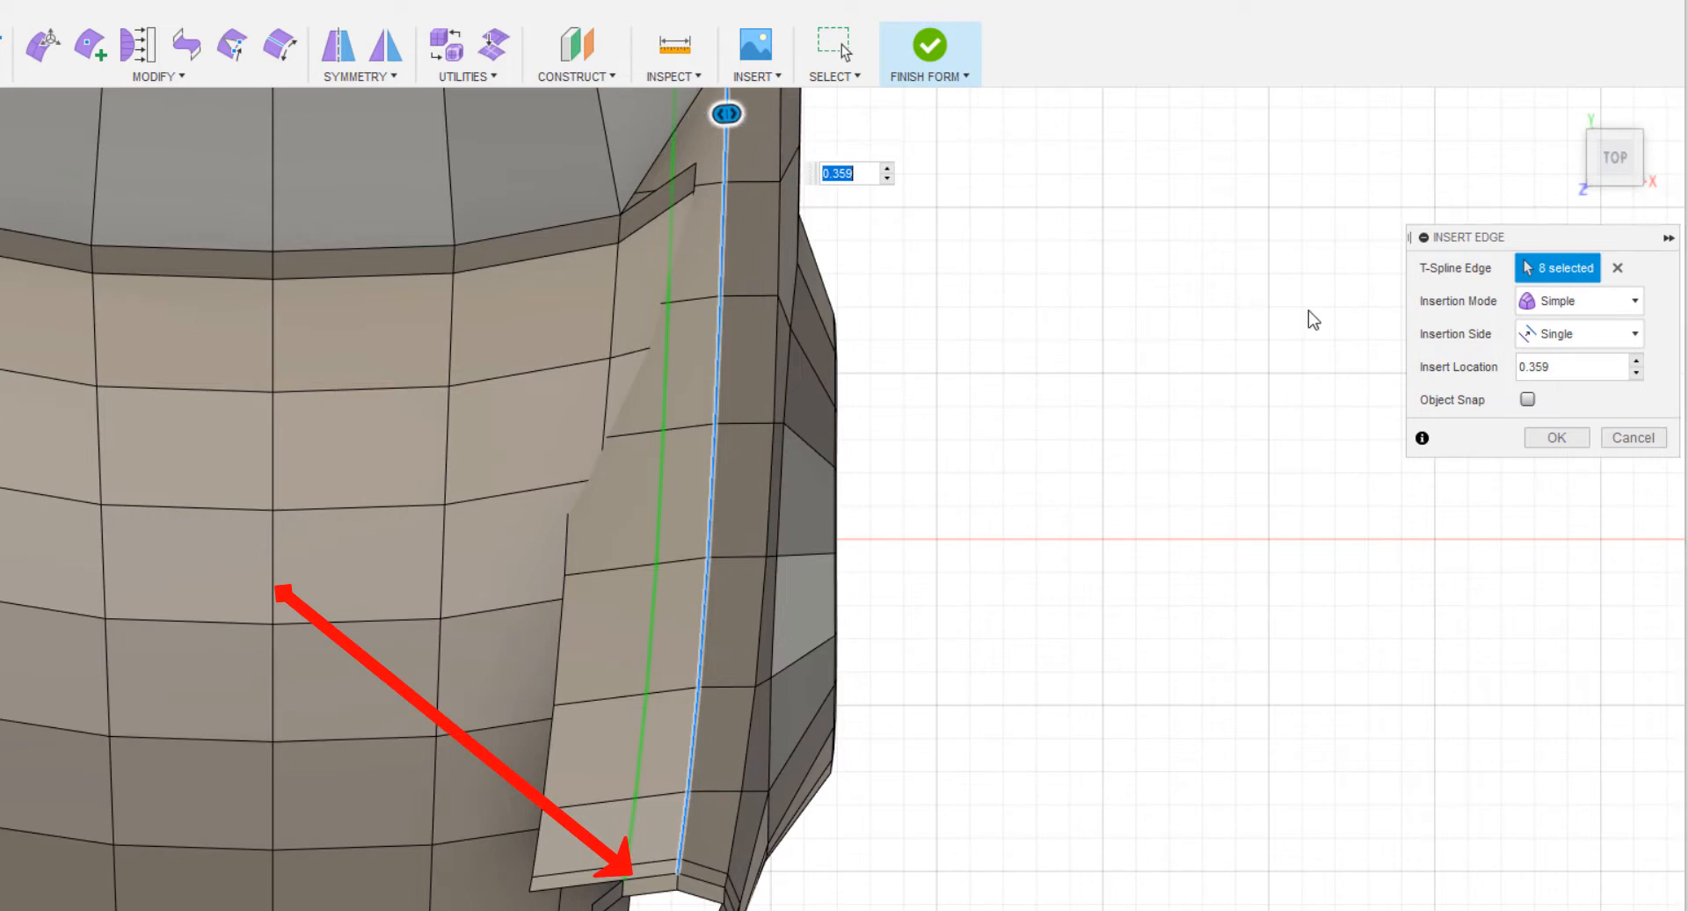
pyautogui.click(1556, 437)
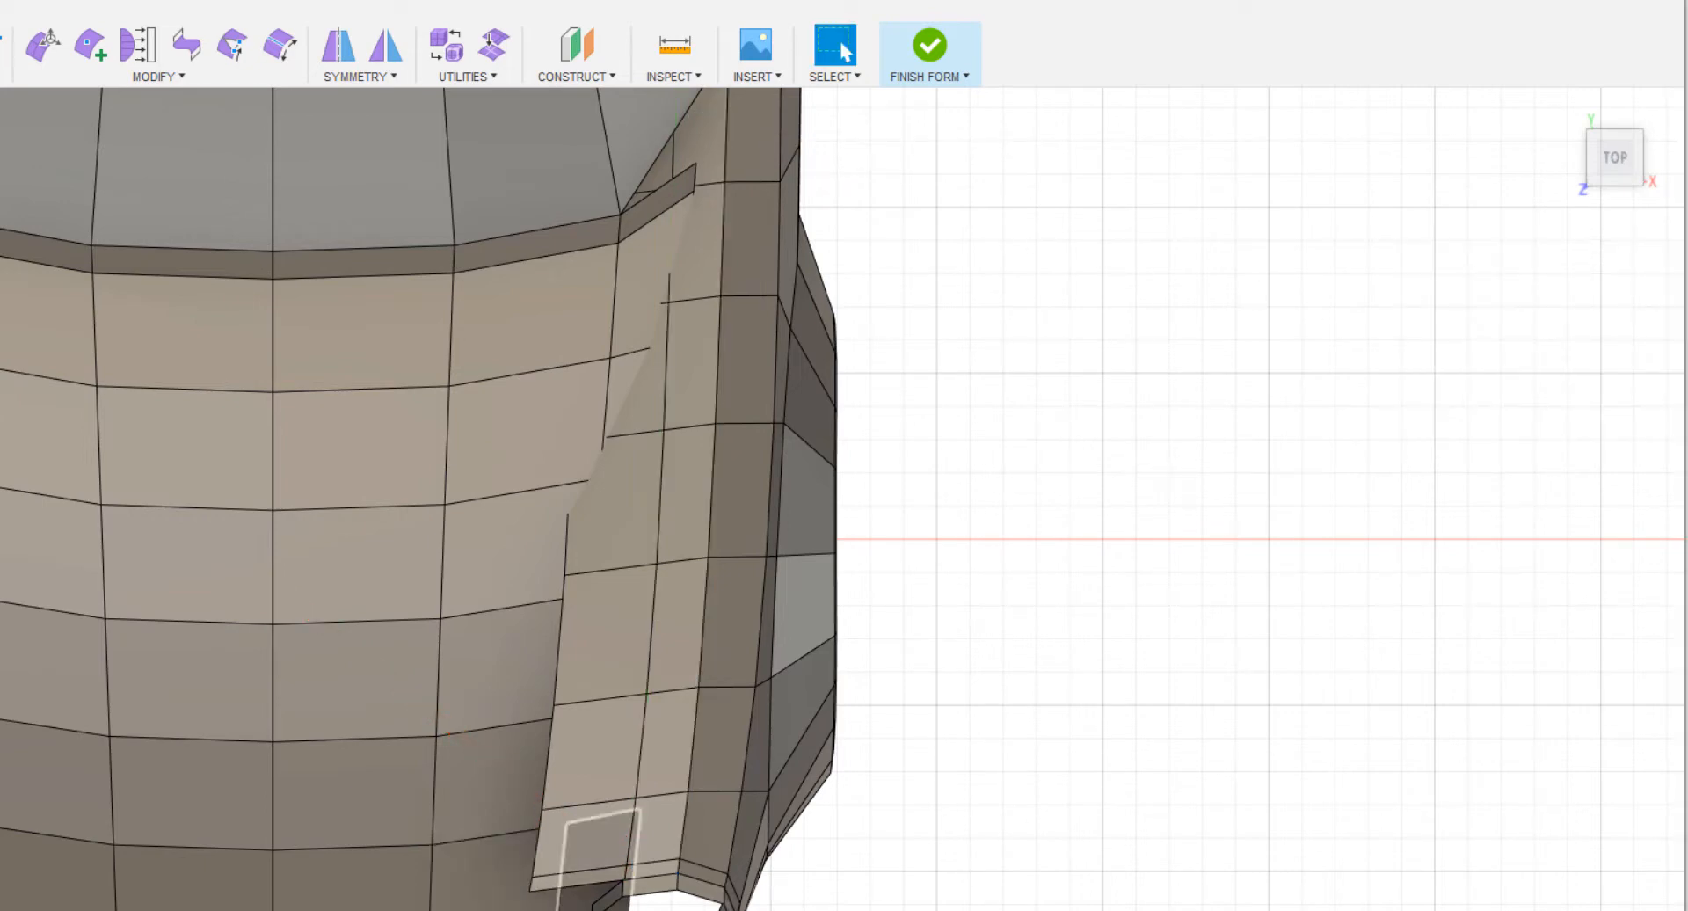
# Delete the outermost edge line of the new strip so only its part next to the fender remains.
pyautogui.moveTo(642, 901)
pyautogui.keyDown('shift'); pyautogui.mouseDown(button='middle')
pyautogui.moveTo(1014, 655)
pyautogui.moveTo(1040, 614)
pyautogui.moveTo(1010, 589)
pyautogui.mouseUp(button='middle'); pyautogui.keyUp('shift')
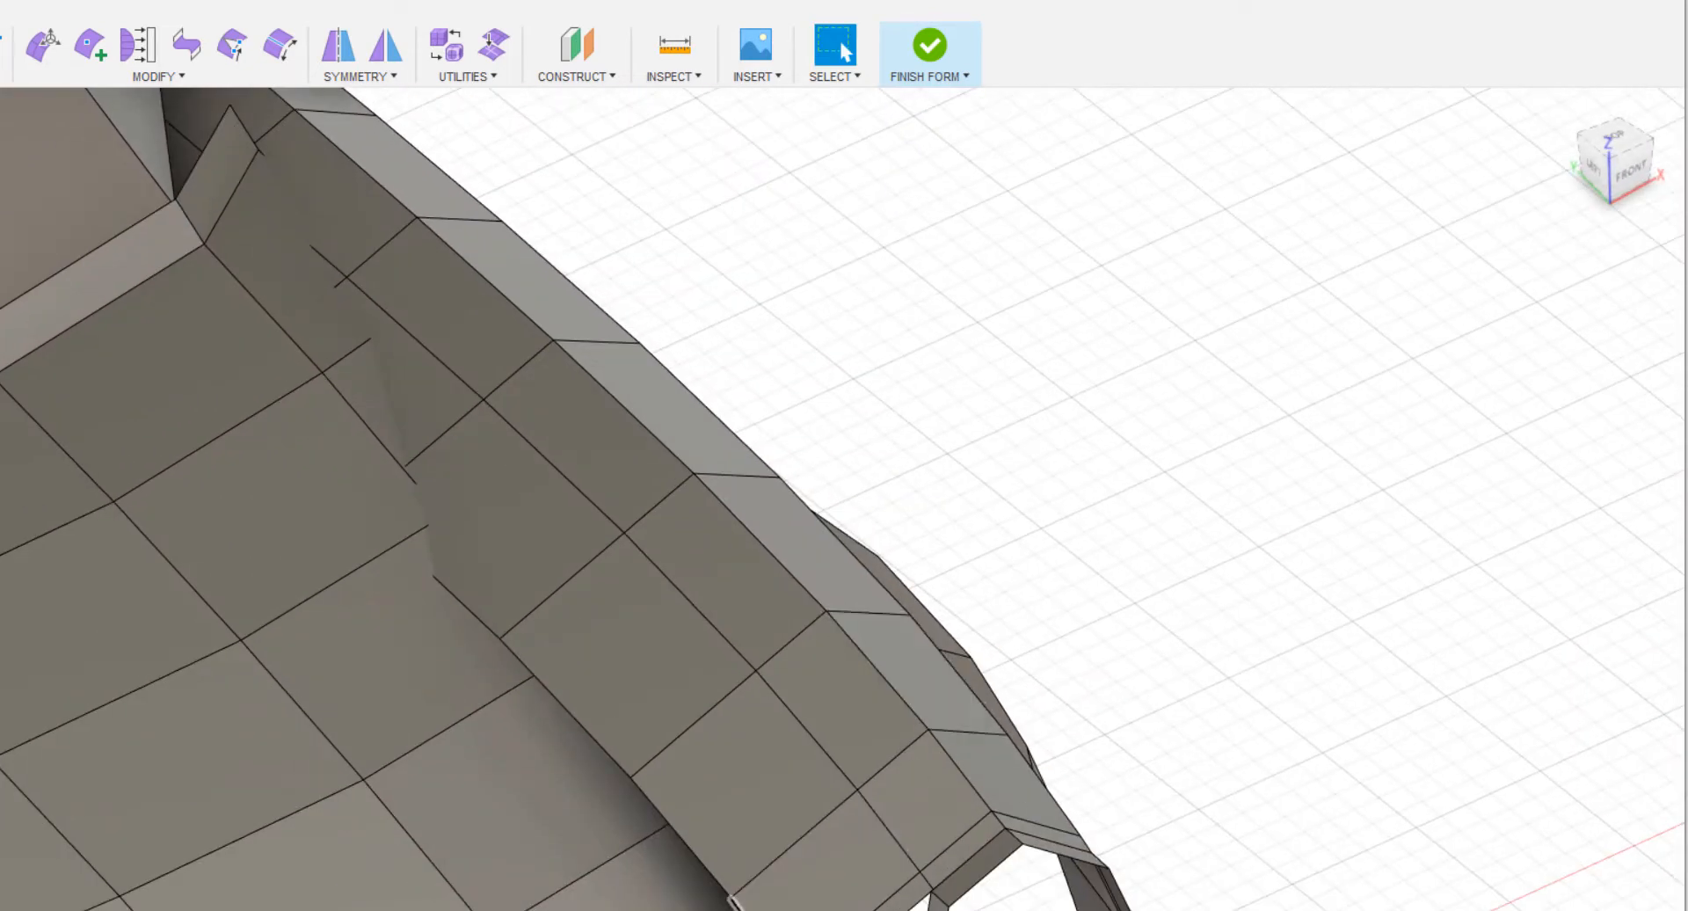
pyautogui.doubleClick(730, 899)
pyautogui.rightClick(1128, 624)
pyautogui.click(1075, 598)
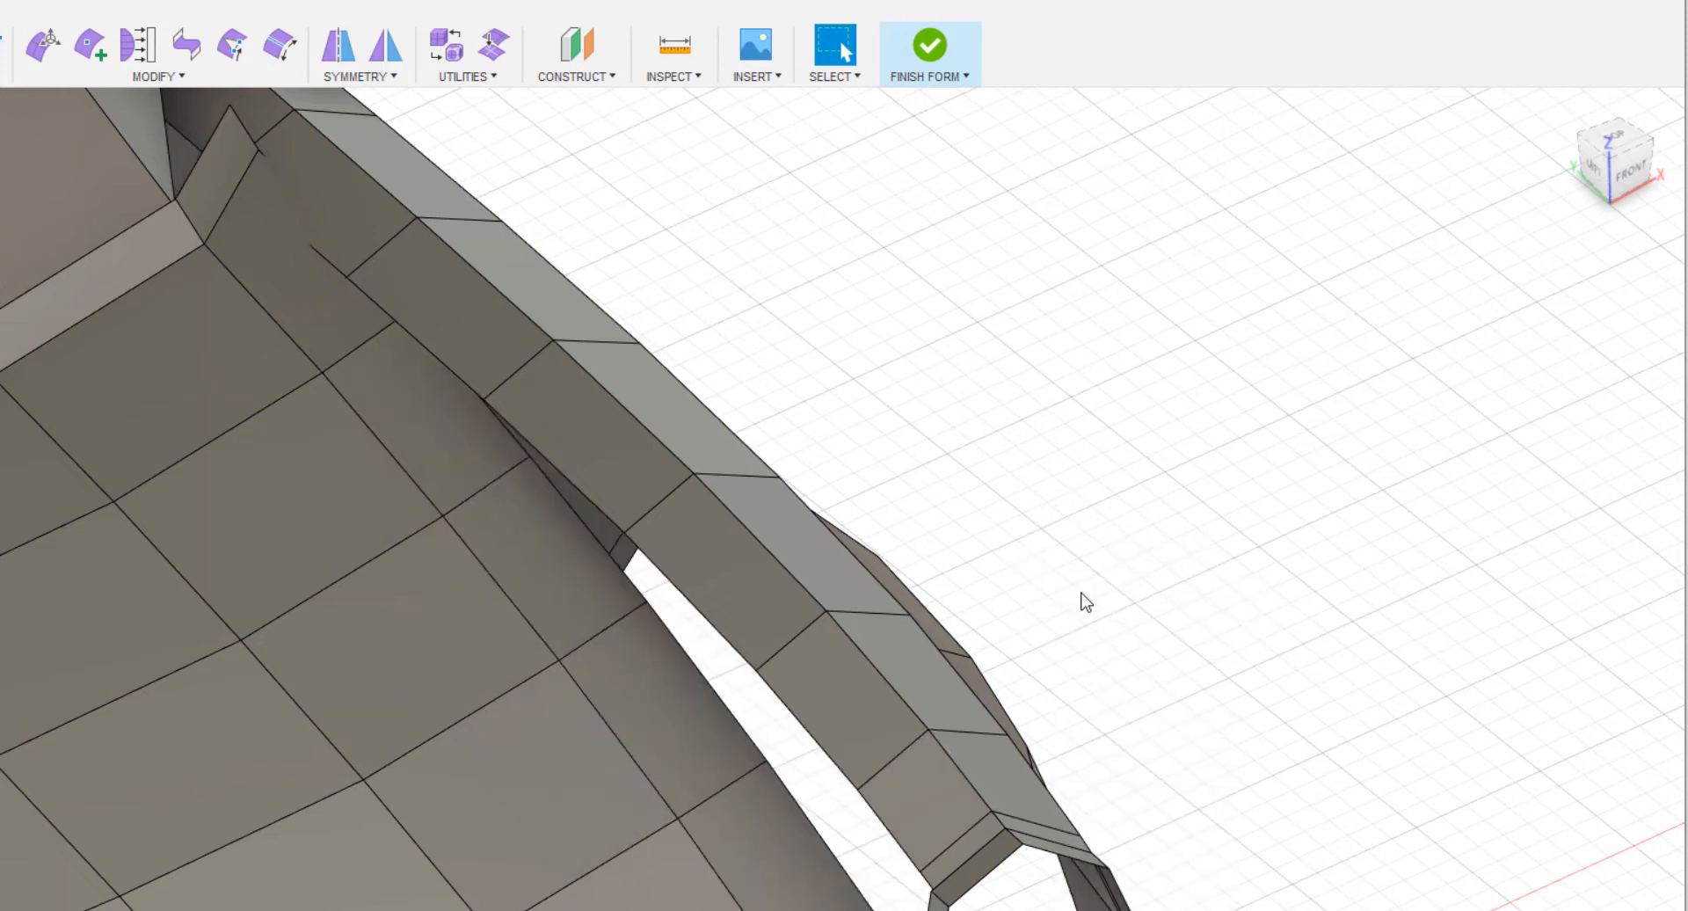
# Lower the eight free edges of the remaining fender strip slightly in Z.
pyautogui.keyDown('shift'); pyautogui.moveTo(796, 905); pyautogui.dragTo(1266, 565, button='middle'); pyautogui.keyUp('shift')
pyautogui.keyDown('shift'); pyautogui.moveTo(682, 580); pyautogui.dragTo(706, 503, button='middle'); pyautogui.keyUp('shift')
pyautogui.keyDown('ctrl'); pyautogui.keyDown('shift'); pyautogui.moveTo(844, 607); pyautogui.dragTo(937, 501, button='middle'); pyautogui.keyUp('shift'); pyautogui.keyUp('ctrl')
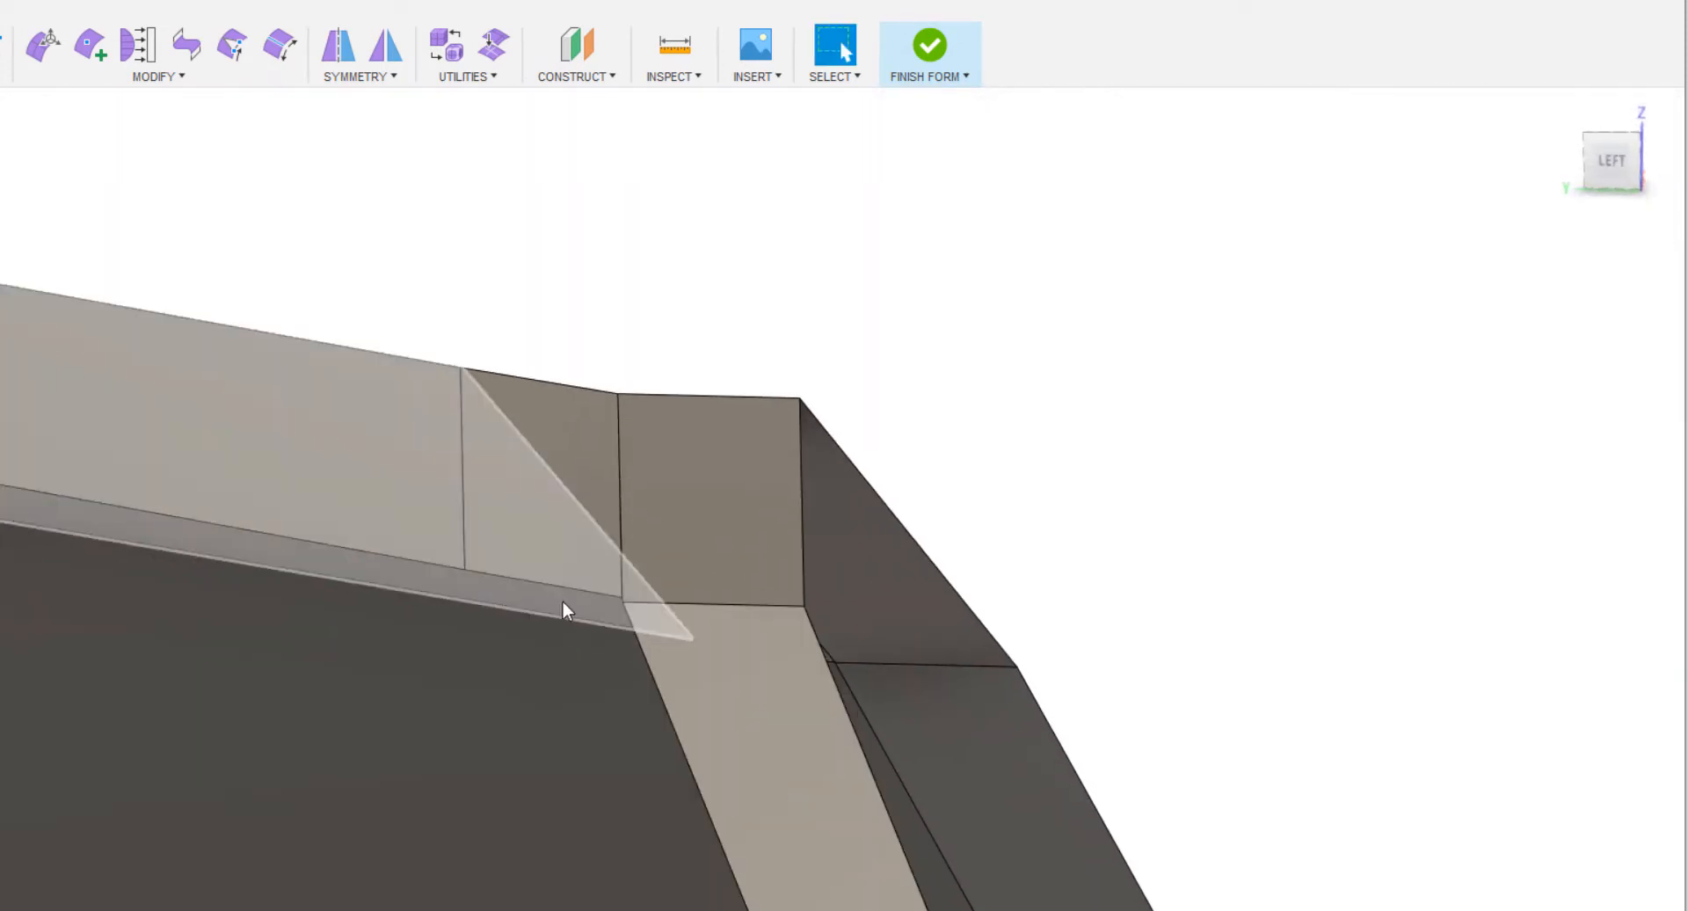
pyautogui.doubleClick(556, 588)
pyautogui.rightClick(677, 289)
pyautogui.click(732, 258)
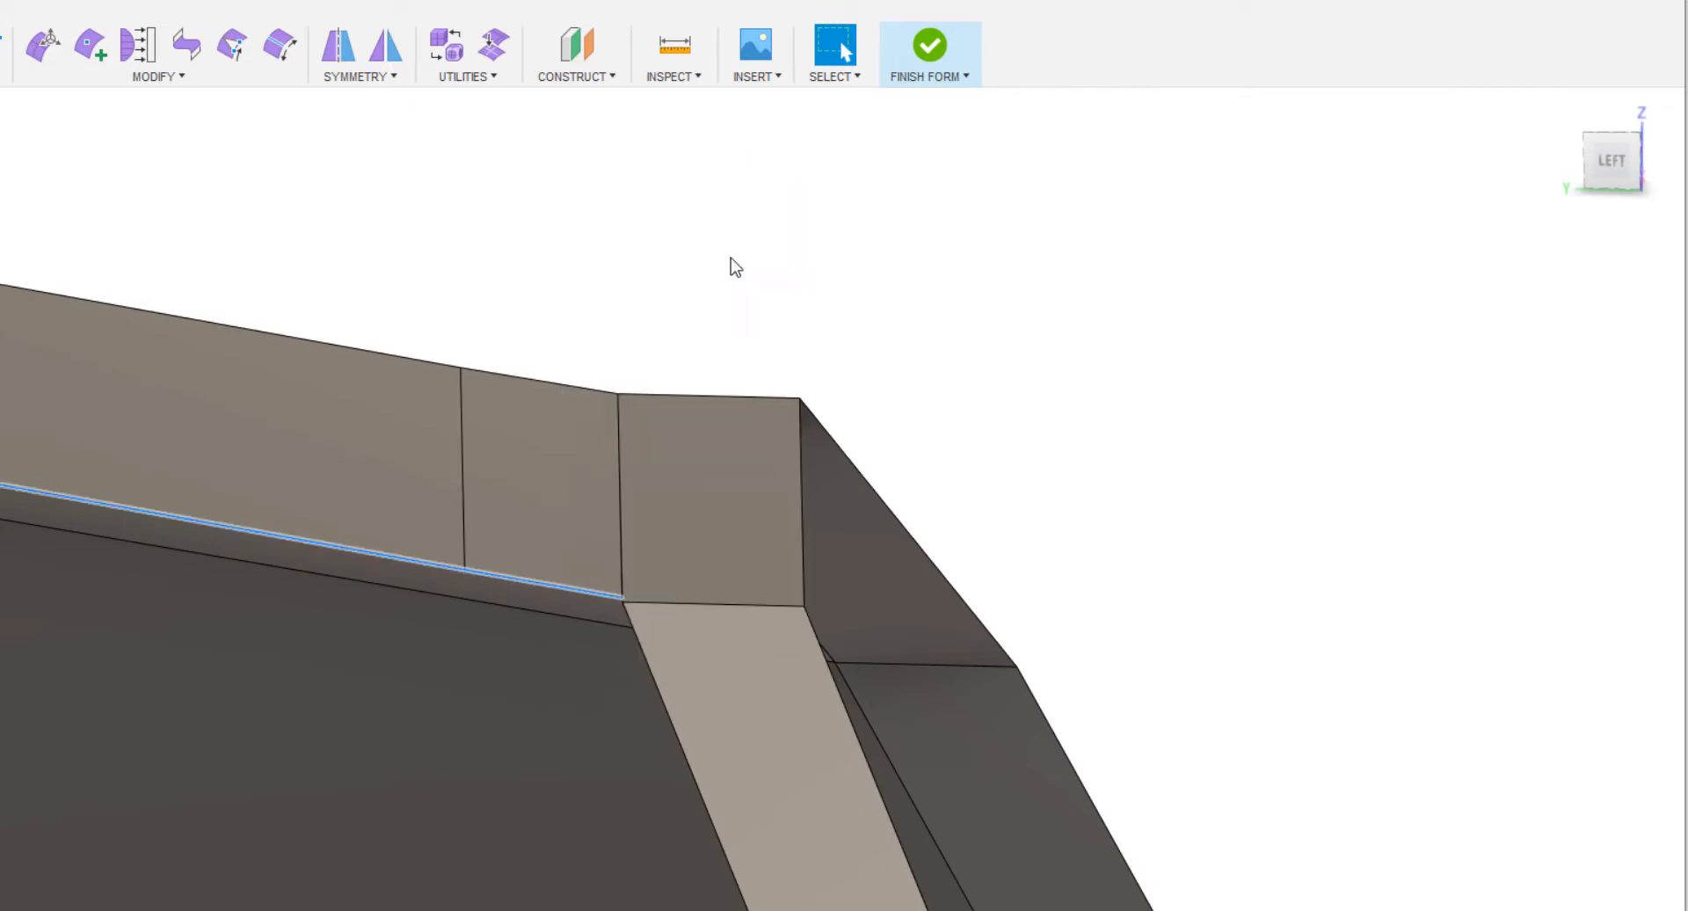
pyautogui.keyDown('ctrl'); pyautogui.keyDown('shift'); pyautogui.moveTo(504, 626); pyautogui.dragTo(380, 708, button='middle'); pyautogui.keyUp('shift'); pyautogui.keyUp('ctrl')
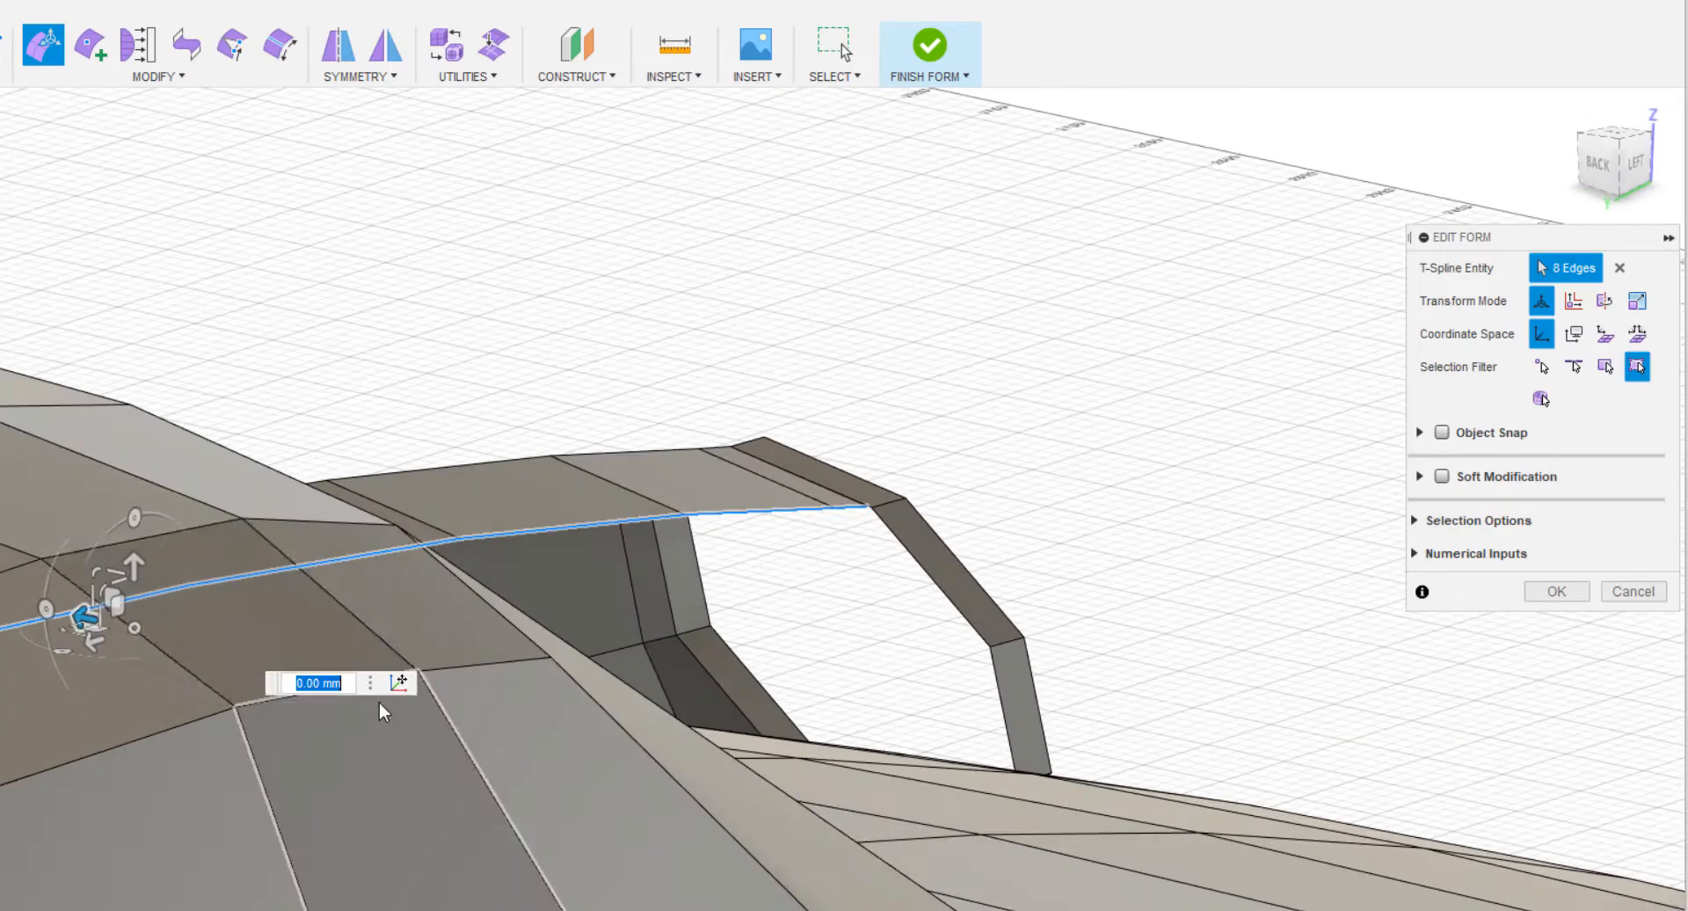
pyautogui.moveTo(141, 572); pyautogui.dragTo(136, 567)
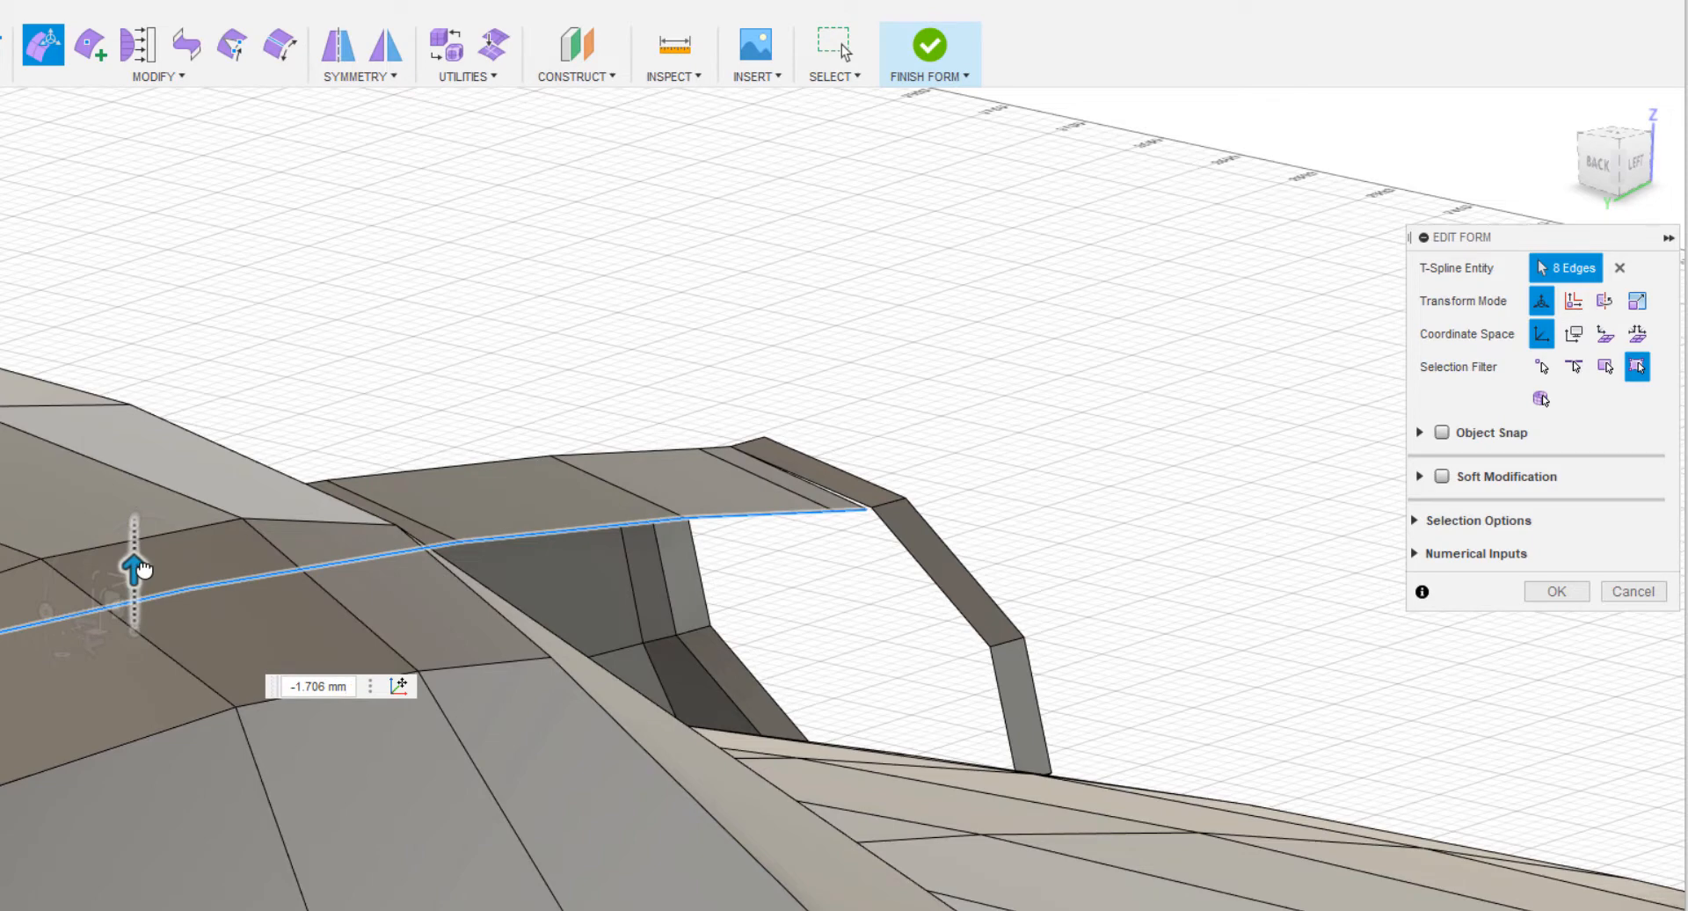
pyautogui.moveTo(152, 568); pyautogui.dragTo(136, 565)
pyautogui.keyDown('shift'); pyautogui.moveTo(788, 580); pyautogui.dragTo(960, 562, button='middle'); pyautogui.keyUp('shift')
pyautogui.click(1603, 582)
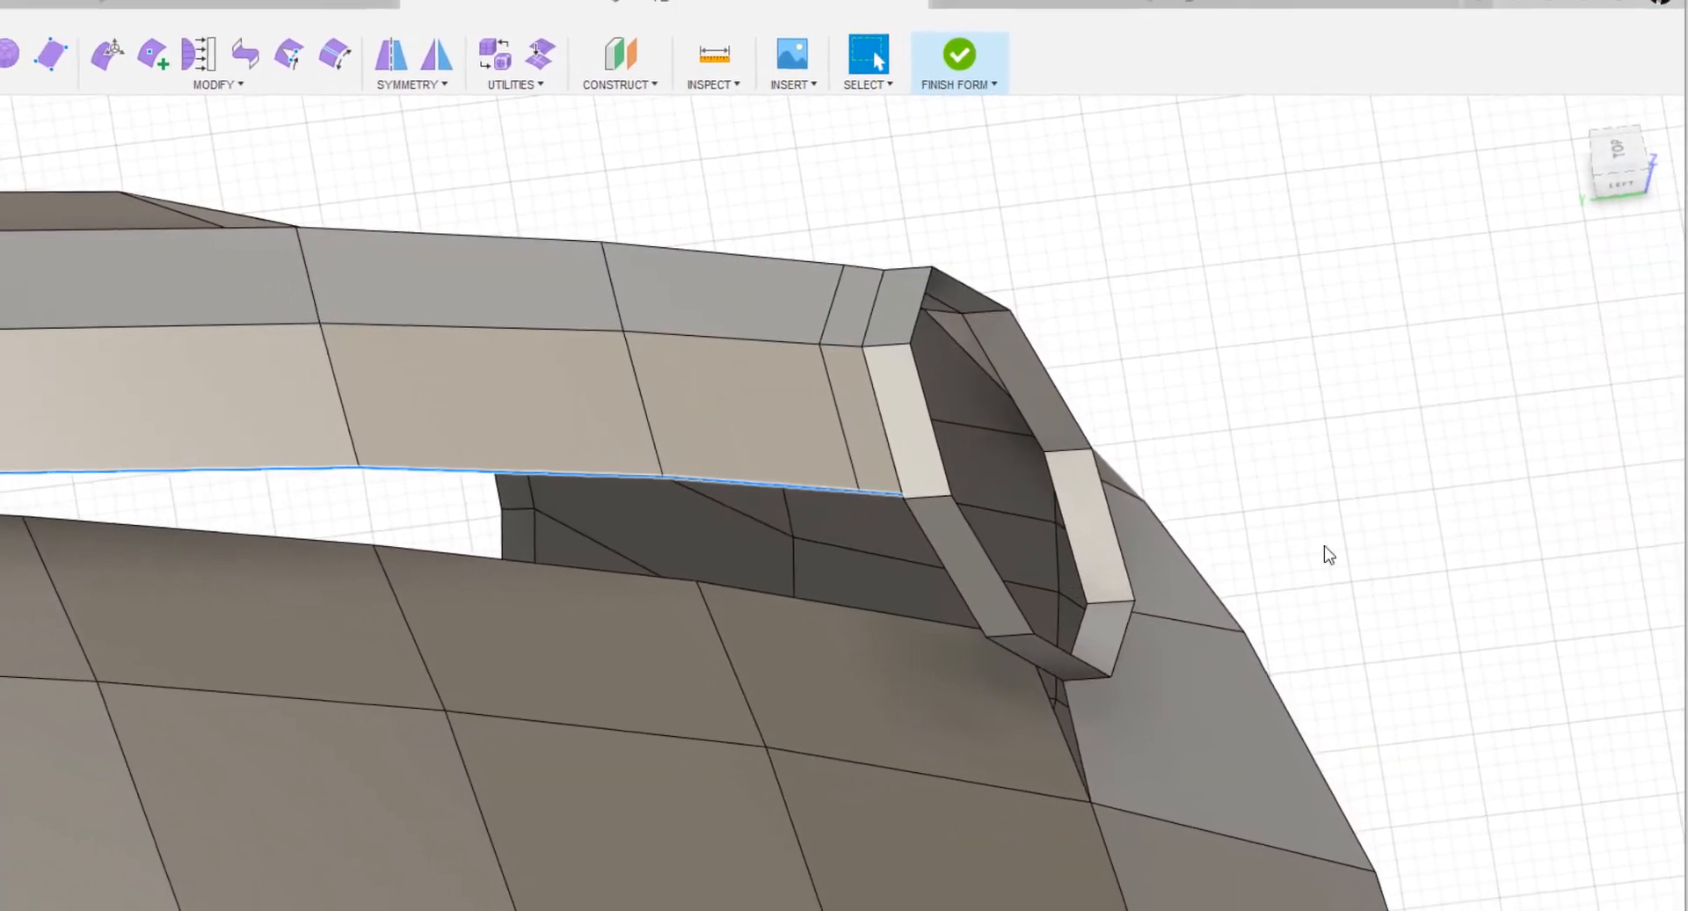
# Delete the narrow strip face behind the headlight ring and bridge the gap's two opposite edges with one face.
pyautogui.click(835, 420)
pyautogui.rightClick(1289, 358)
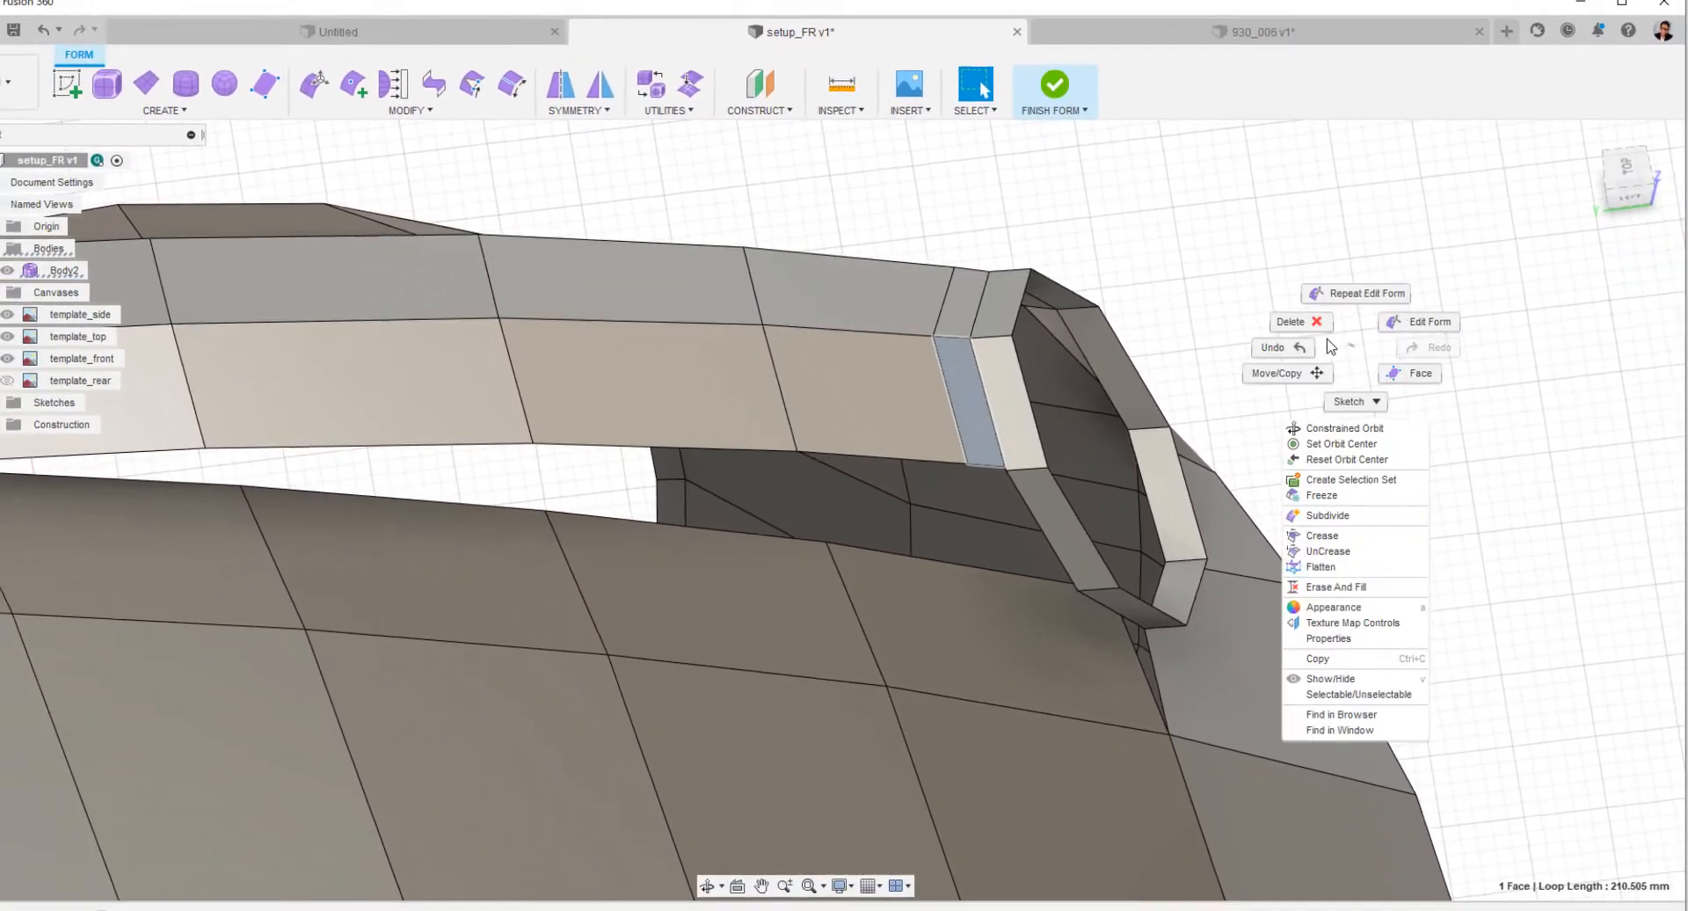
pyautogui.click(1330, 345)
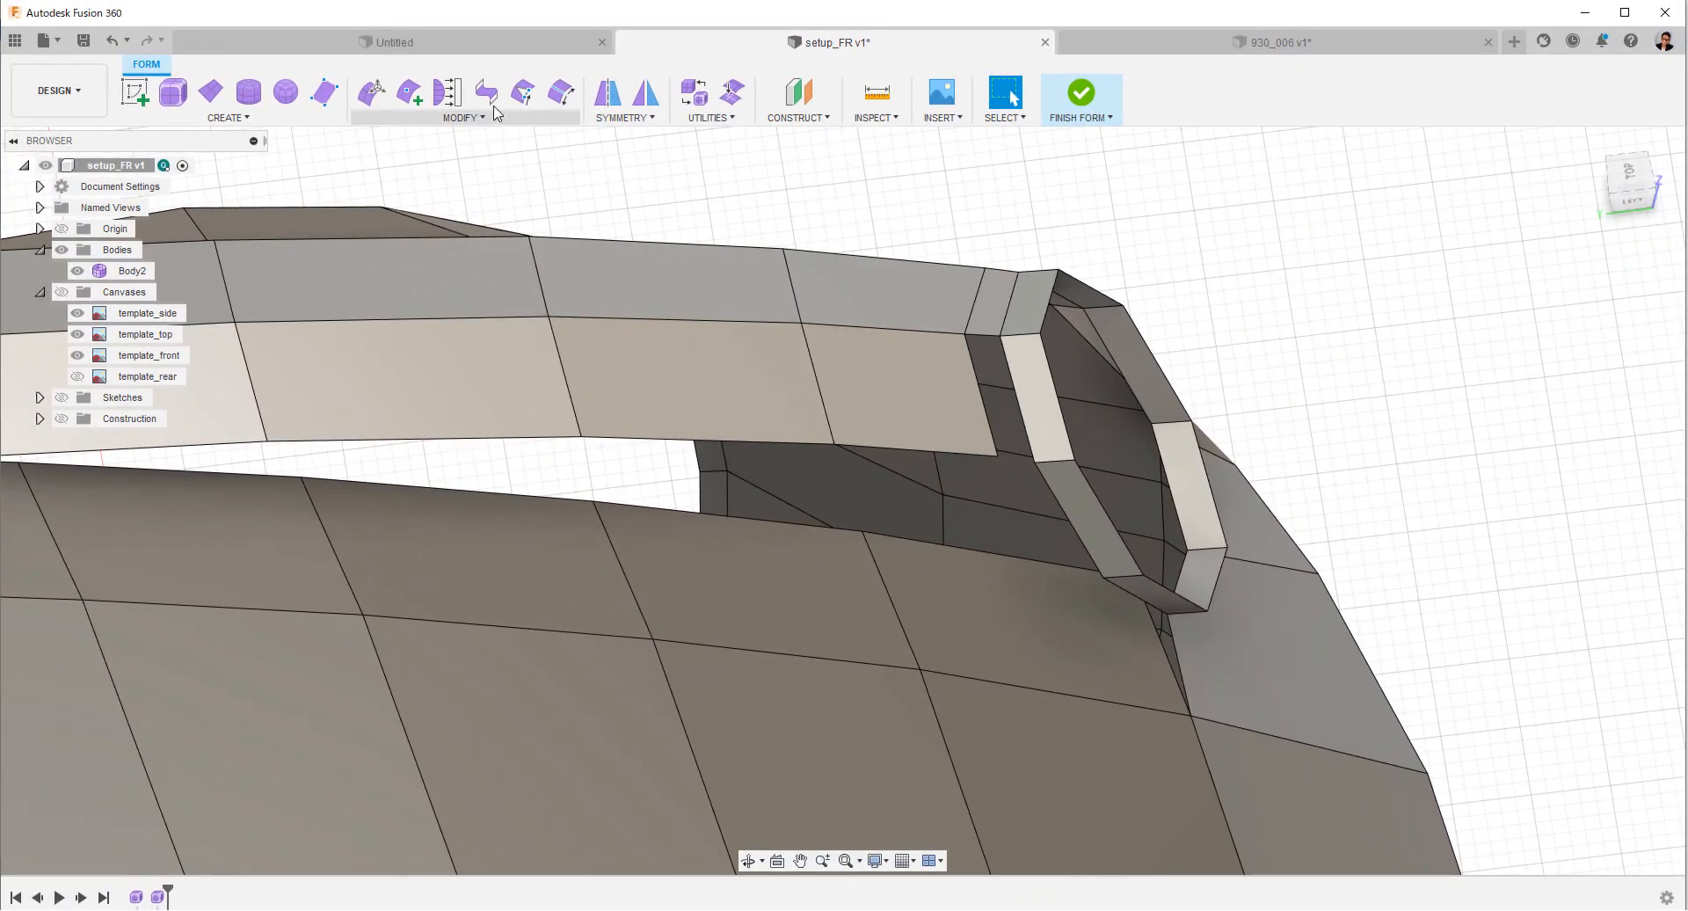
pyautogui.click(484, 91)
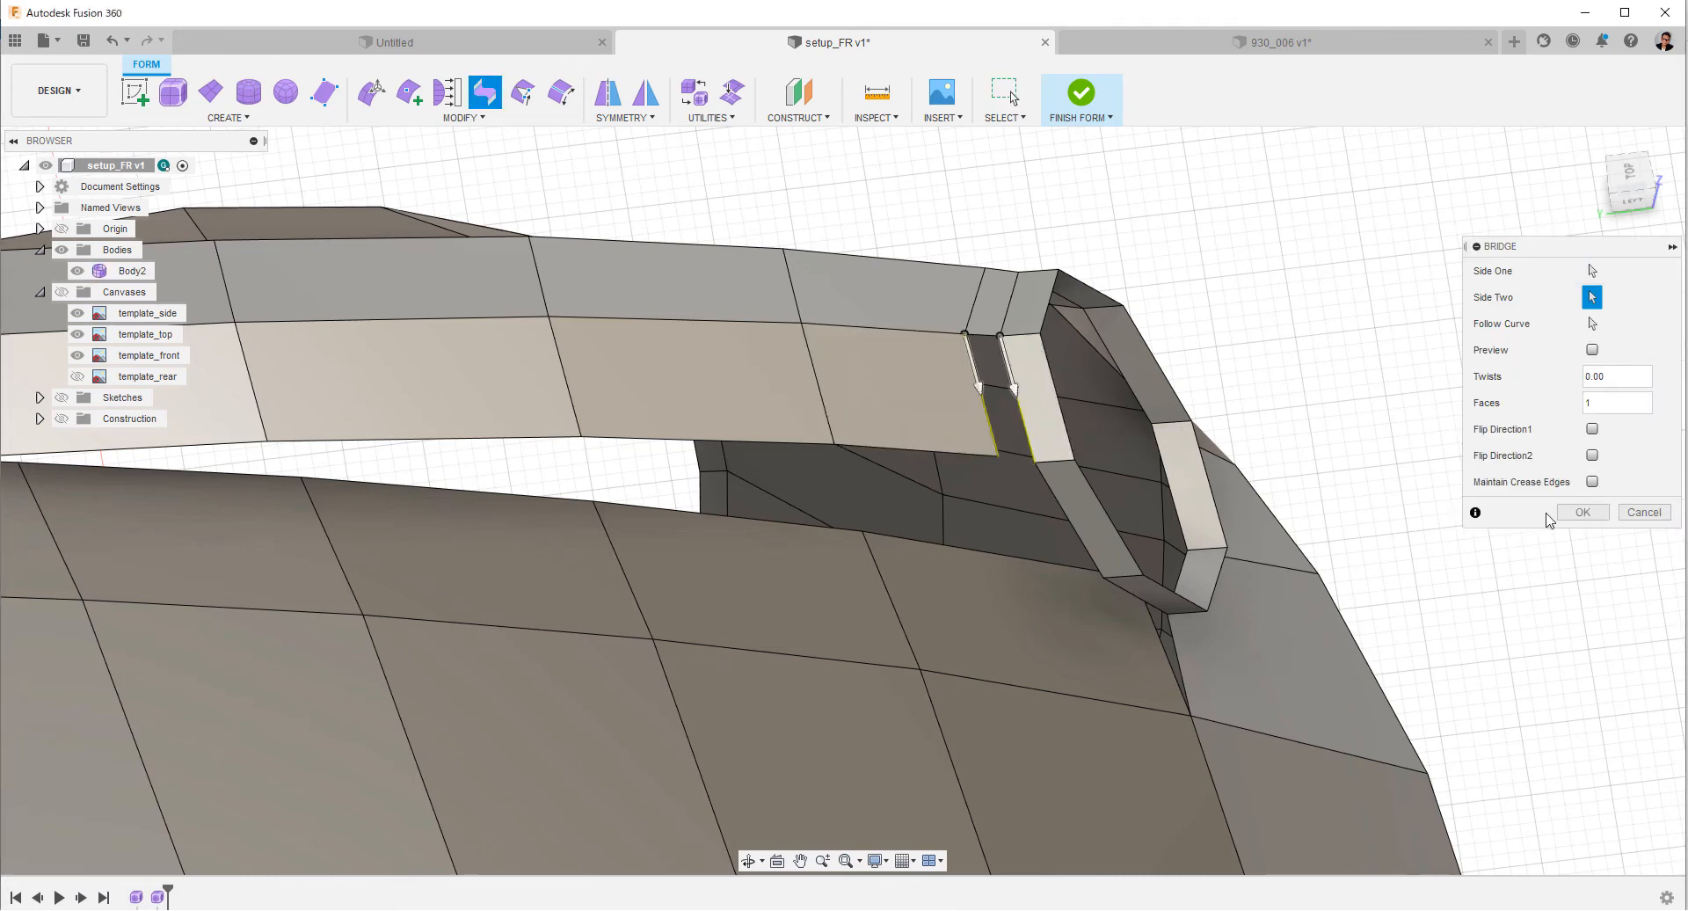
pyautogui.press('Escape')
# Undo the recent edits back to the full-width fender strip with its inserted edge line.
pyautogui.keyDown('shift'); pyautogui.moveTo(1468, 456); pyautogui.dragTo(1548, 348, button='middle'); pyautogui.keyUp('shift')
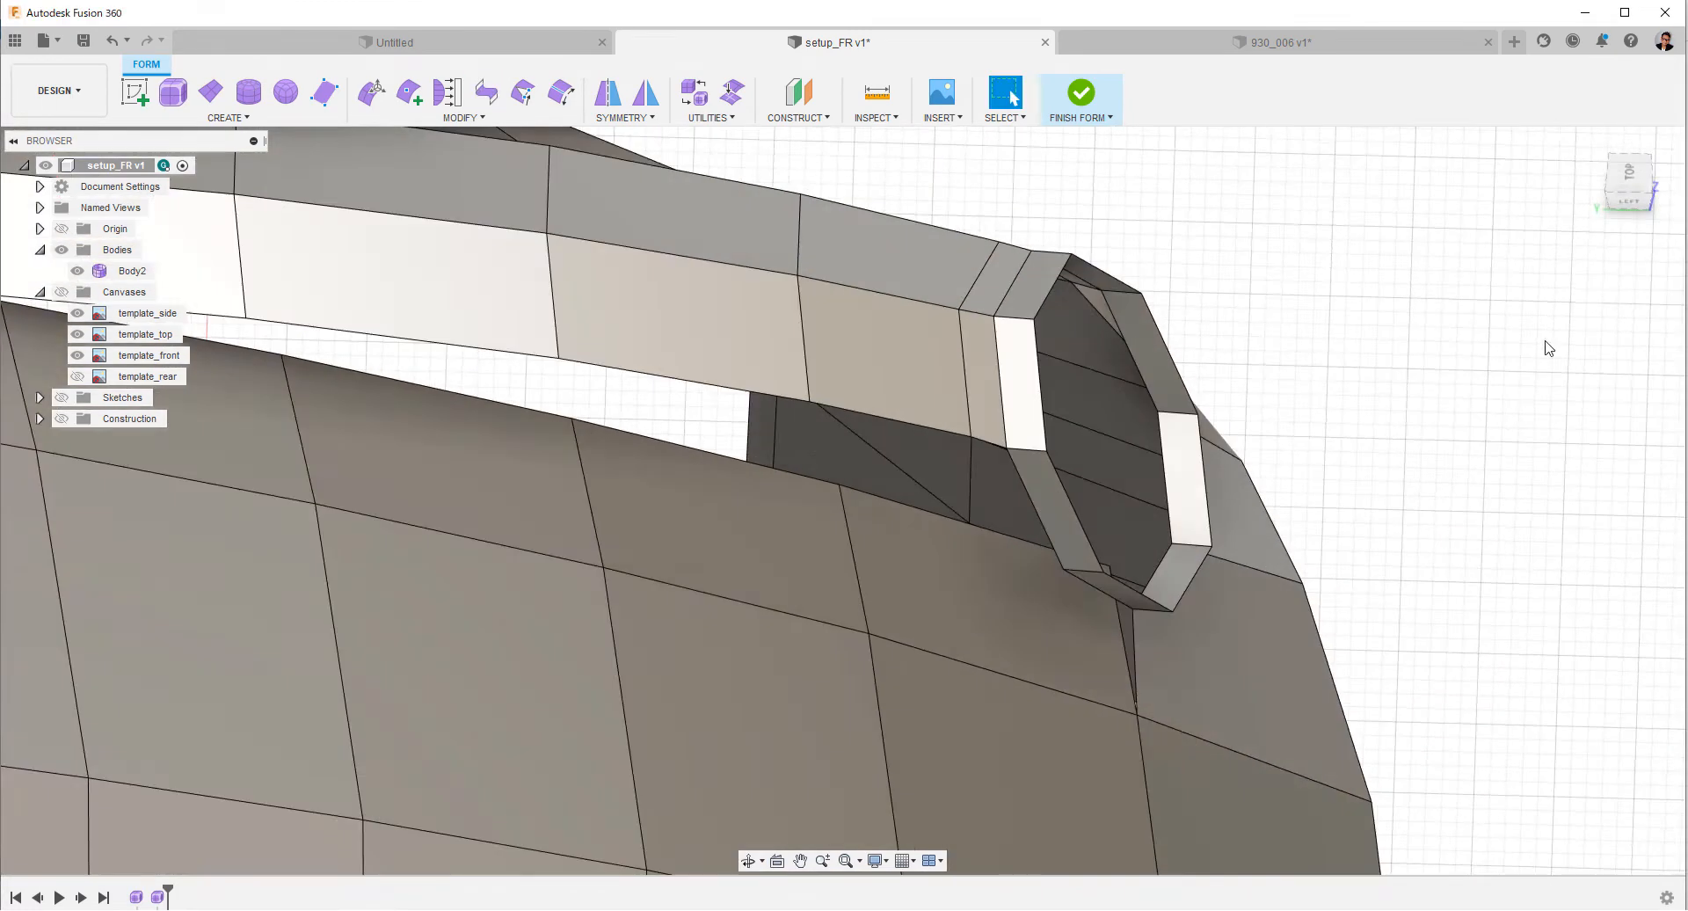
pyautogui.click(1631, 173)
pyautogui.scroll(-3, 1471, 584)
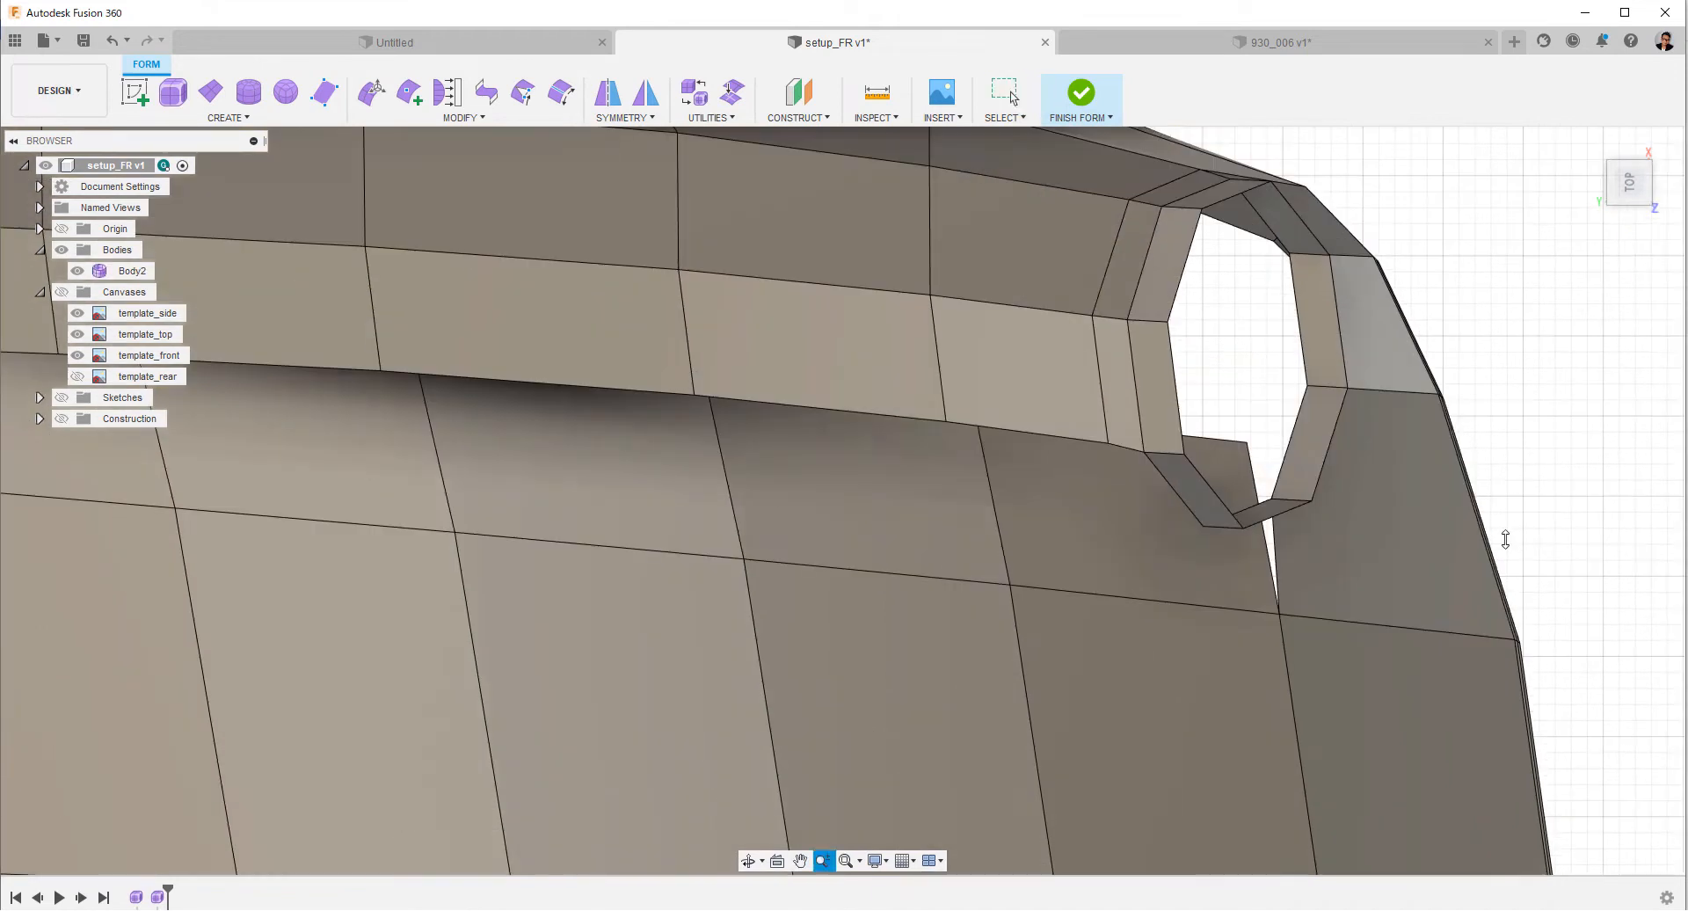
pyautogui.press('Escape')
pyautogui.scroll(3, 1416, 530)
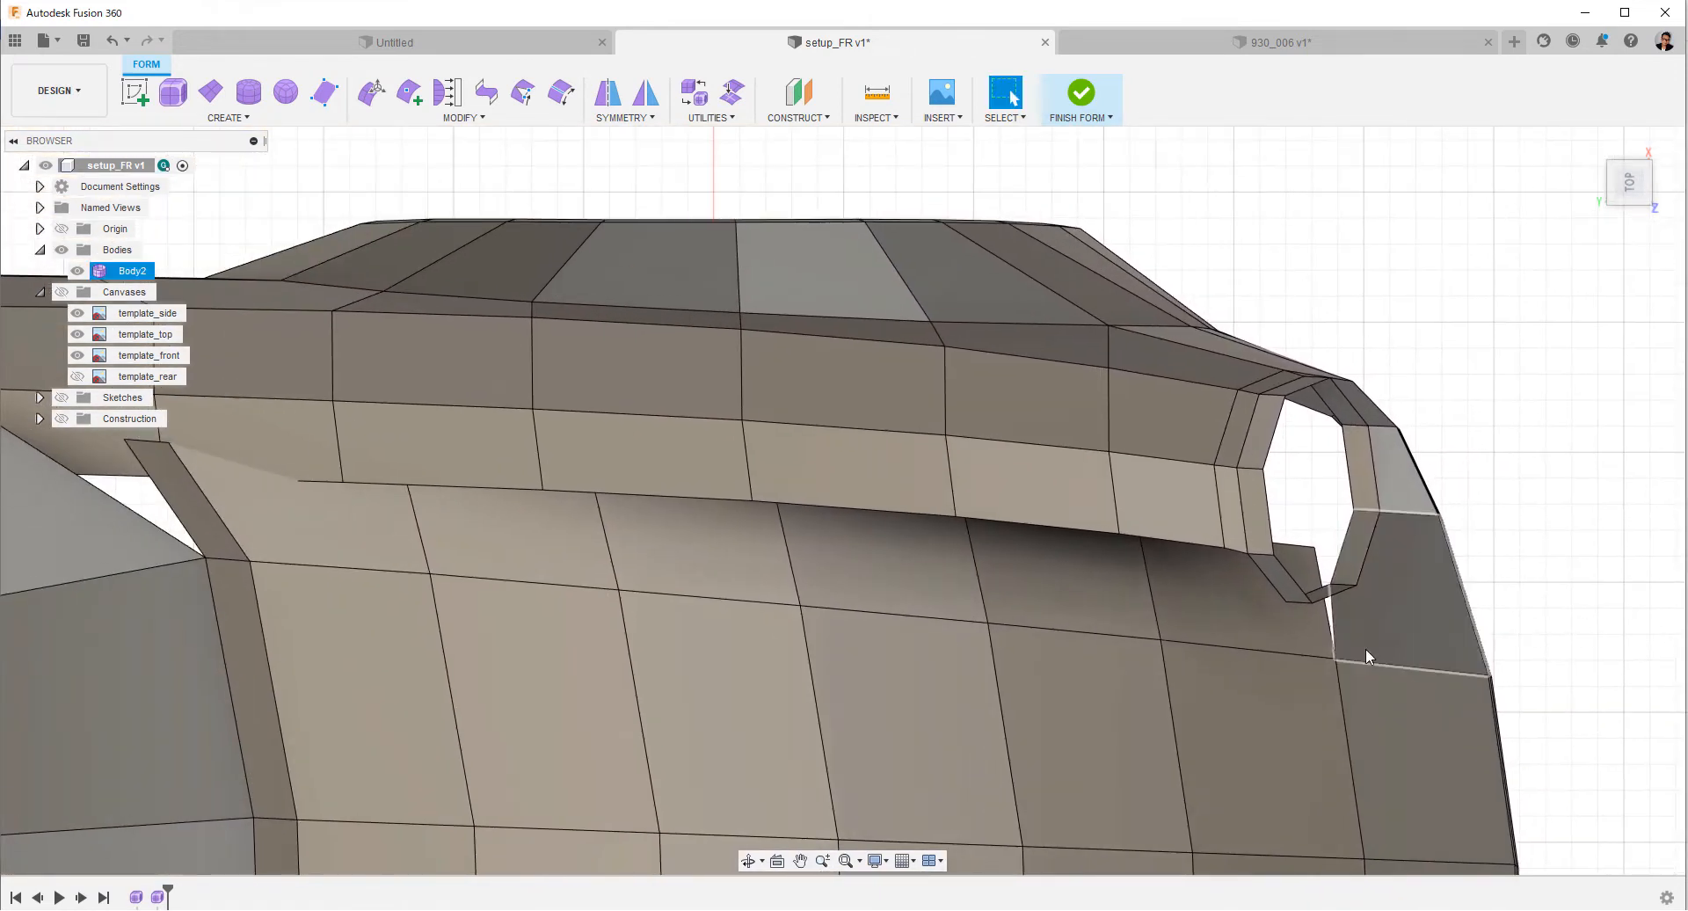
pyautogui.doubleClick(1165, 540)
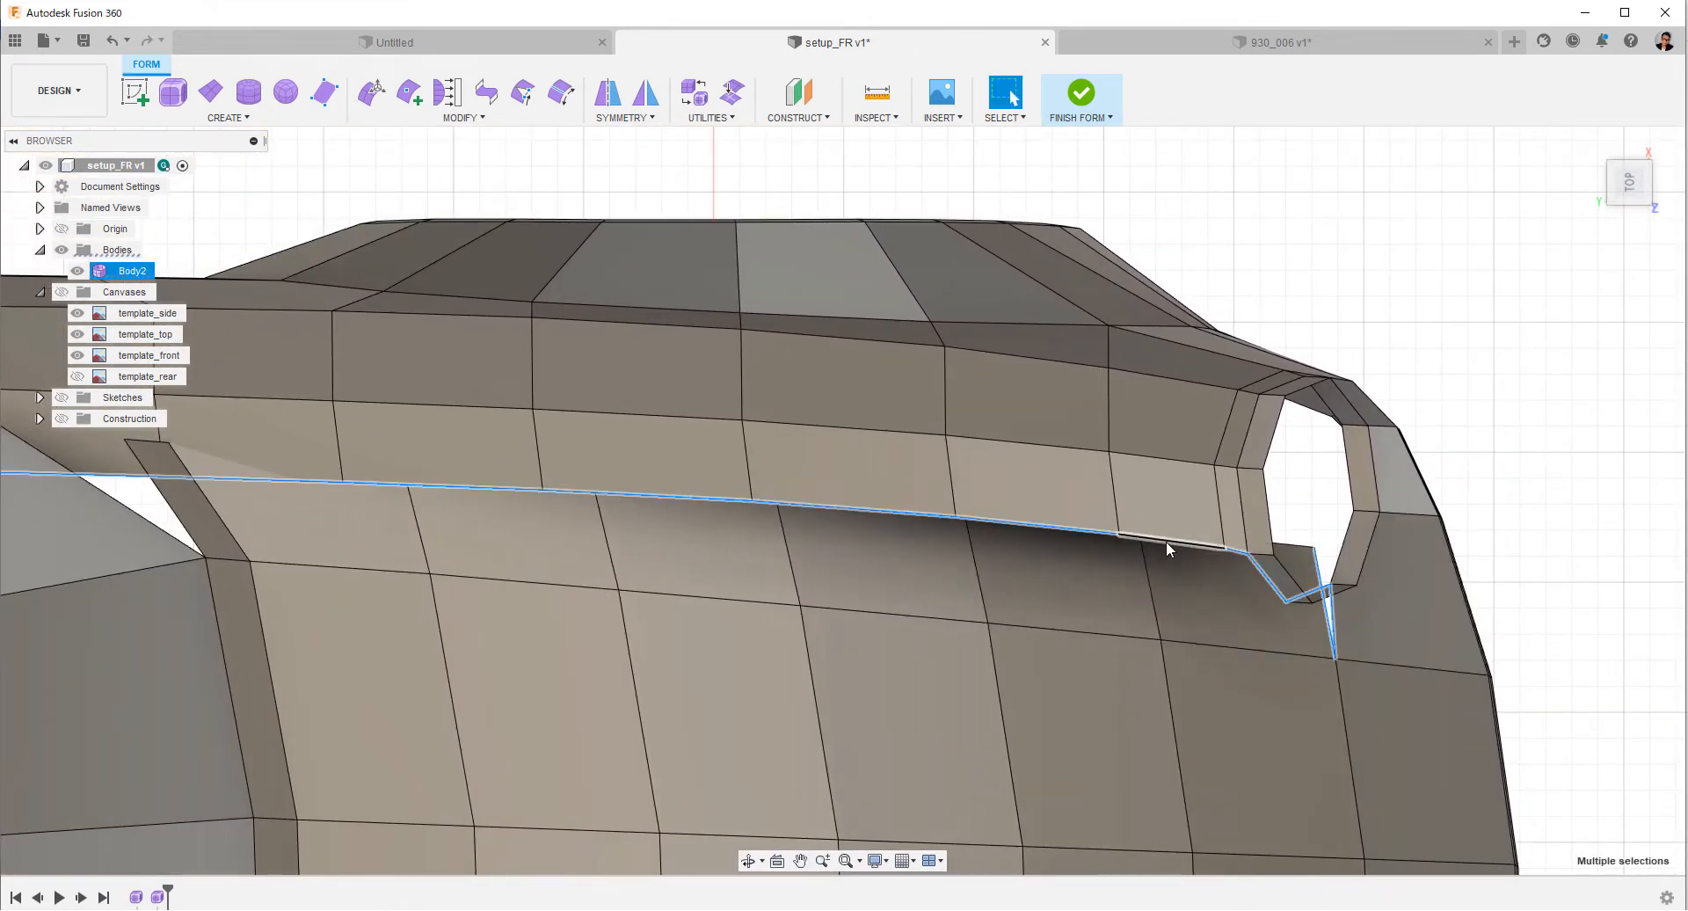
pyautogui.click(1492, 539)
pyautogui.moveTo(1450, 496); pyautogui.dragTo(969, 518)
pyautogui.press('Escape')
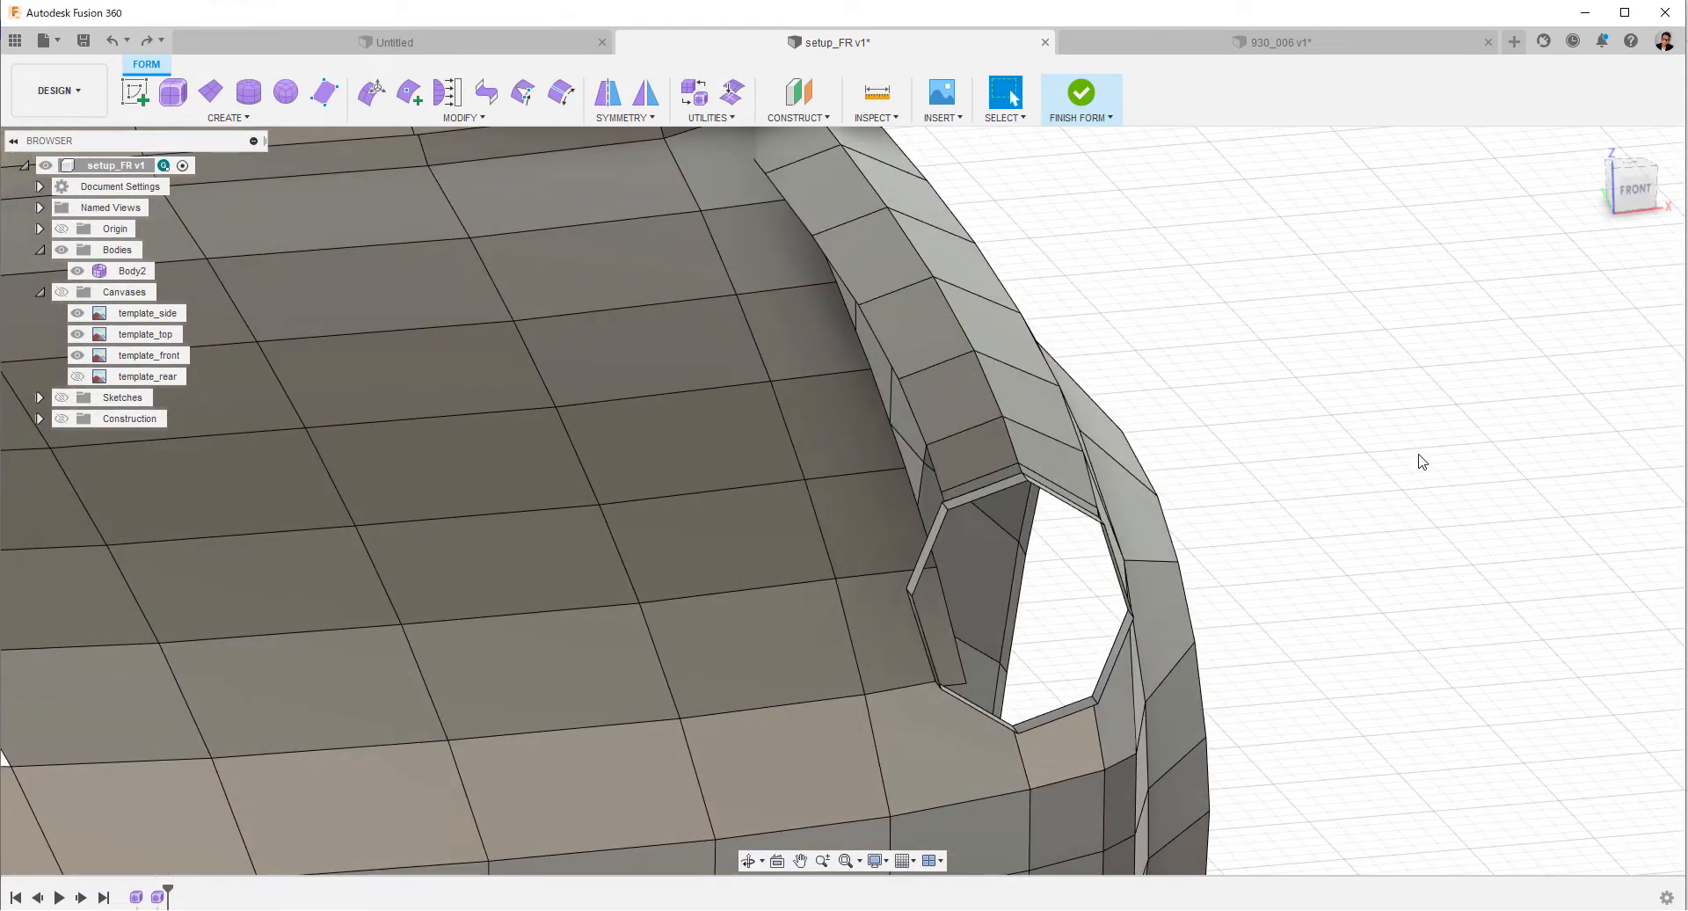
pyautogui.hotkey('ctrl', 'z')
# Examine the fender strip's overlap with the hood and its rear end by the windshield corner from front and top.
pyautogui.keyDown('shift'); pyautogui.moveTo(1414, 470); pyautogui.dragTo(1311, 463, button='middle'); pyautogui.keyUp('shift')
pyautogui.click(1628, 190)
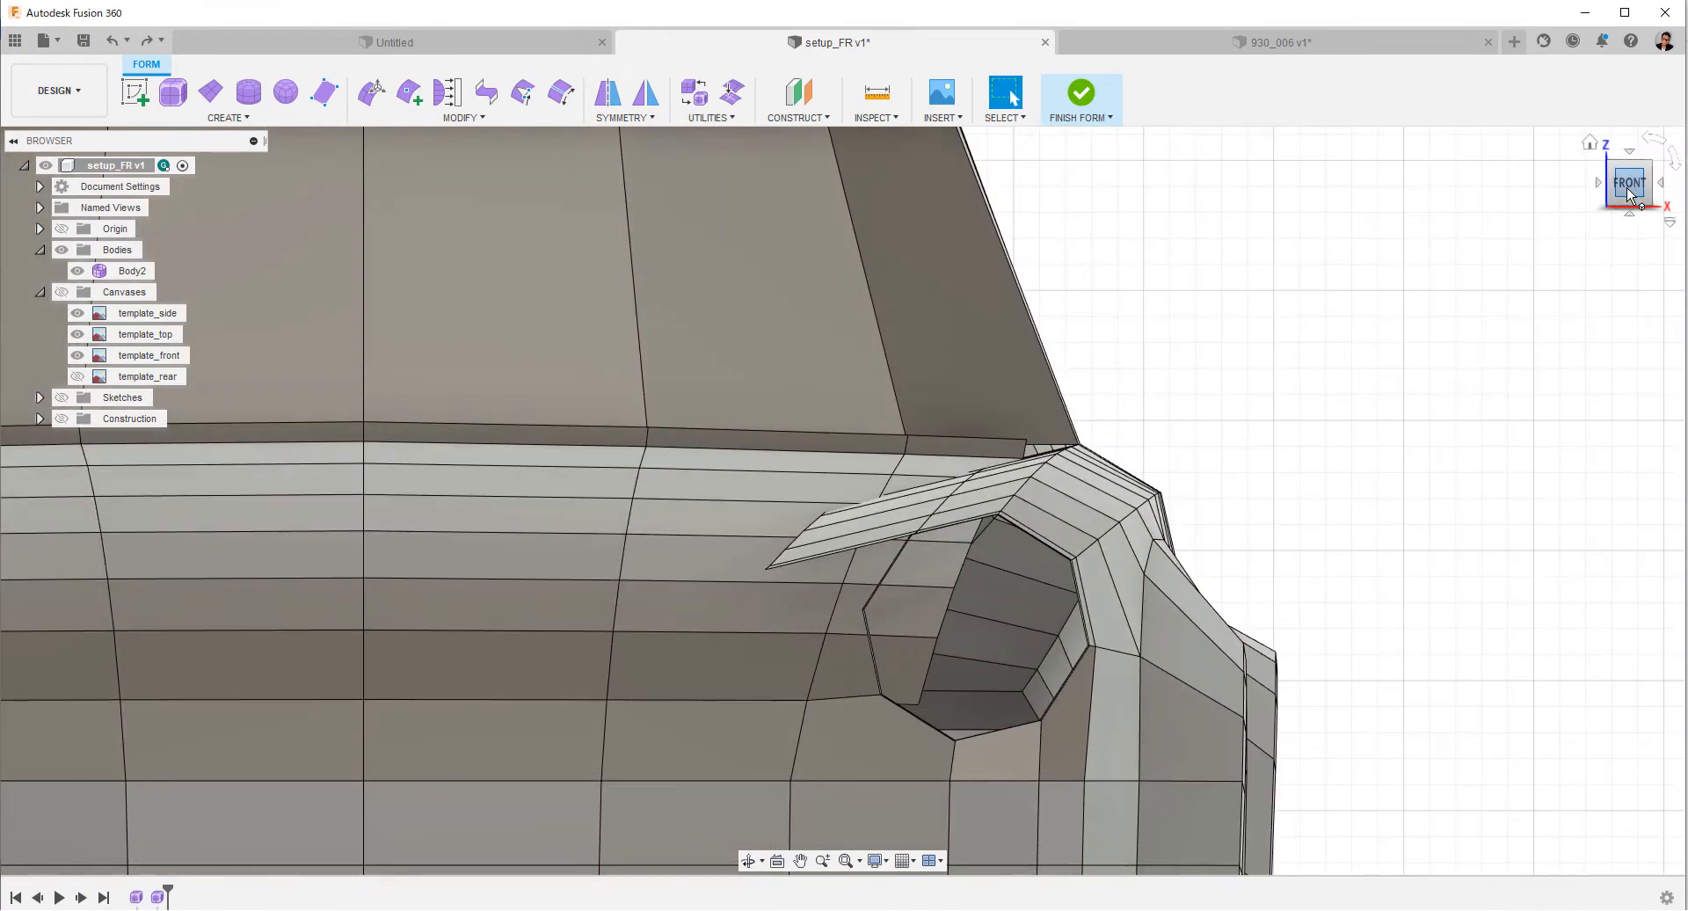
pyautogui.keyDown('shift'); pyautogui.moveTo(1553, 335); pyautogui.dragTo(1354, 459, button='middle'); pyautogui.keyUp('shift')
pyautogui.click(1629, 182)
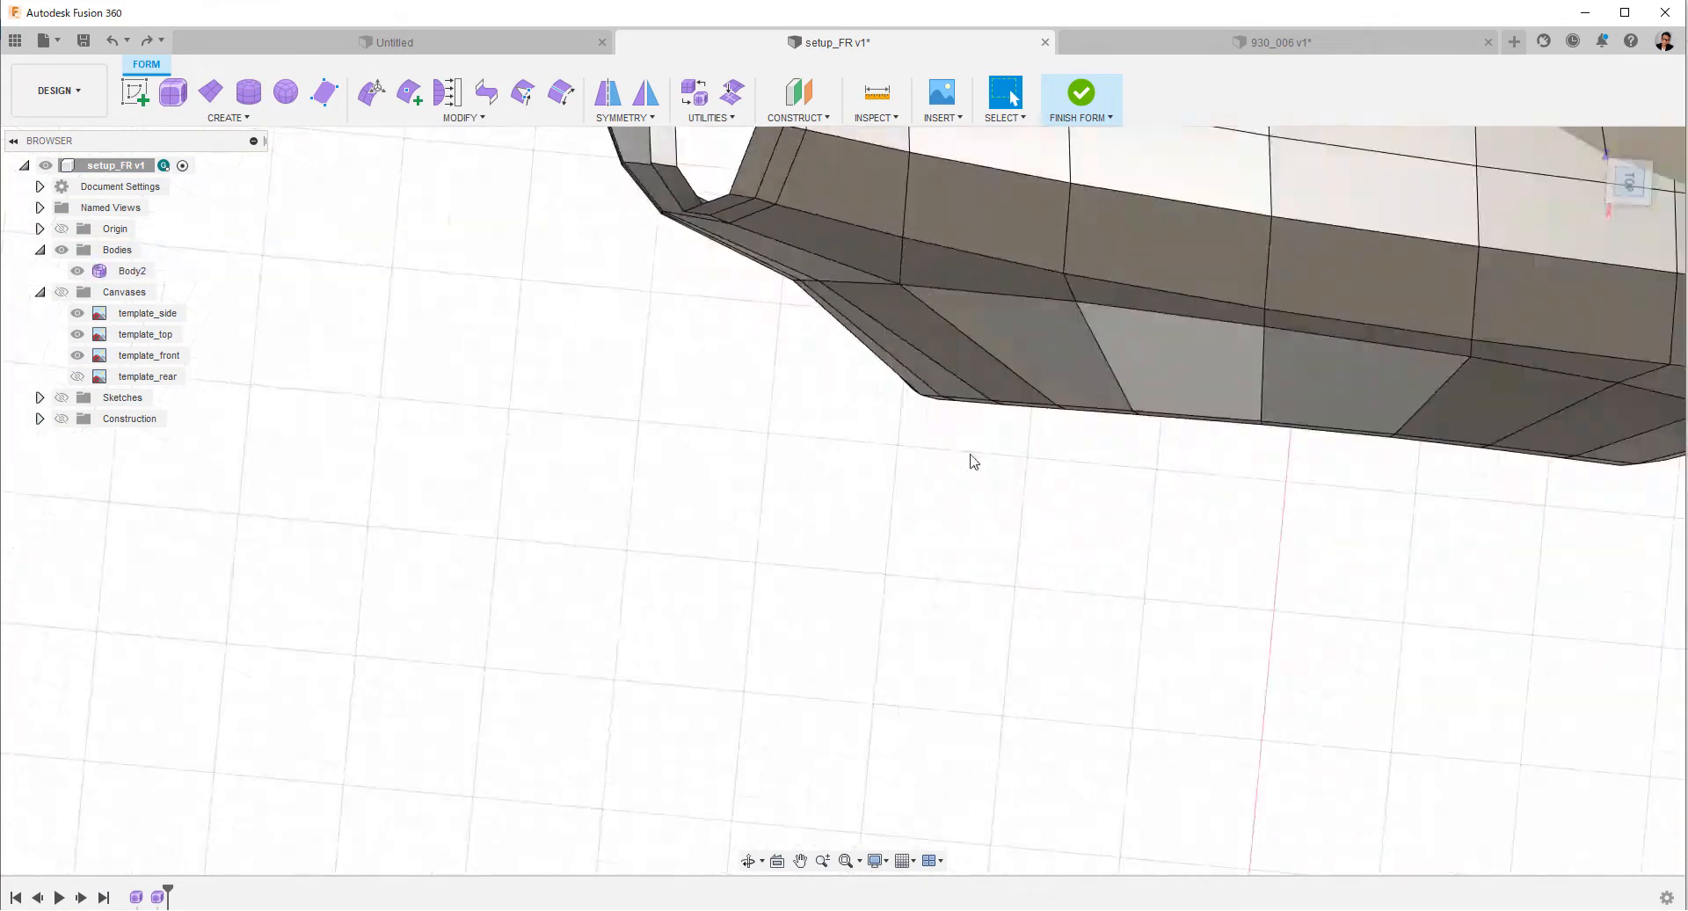
pyautogui.moveTo(973, 459); pyautogui.dragTo(930, 598, button='middle')
pyautogui.scroll(5, 930, 598)
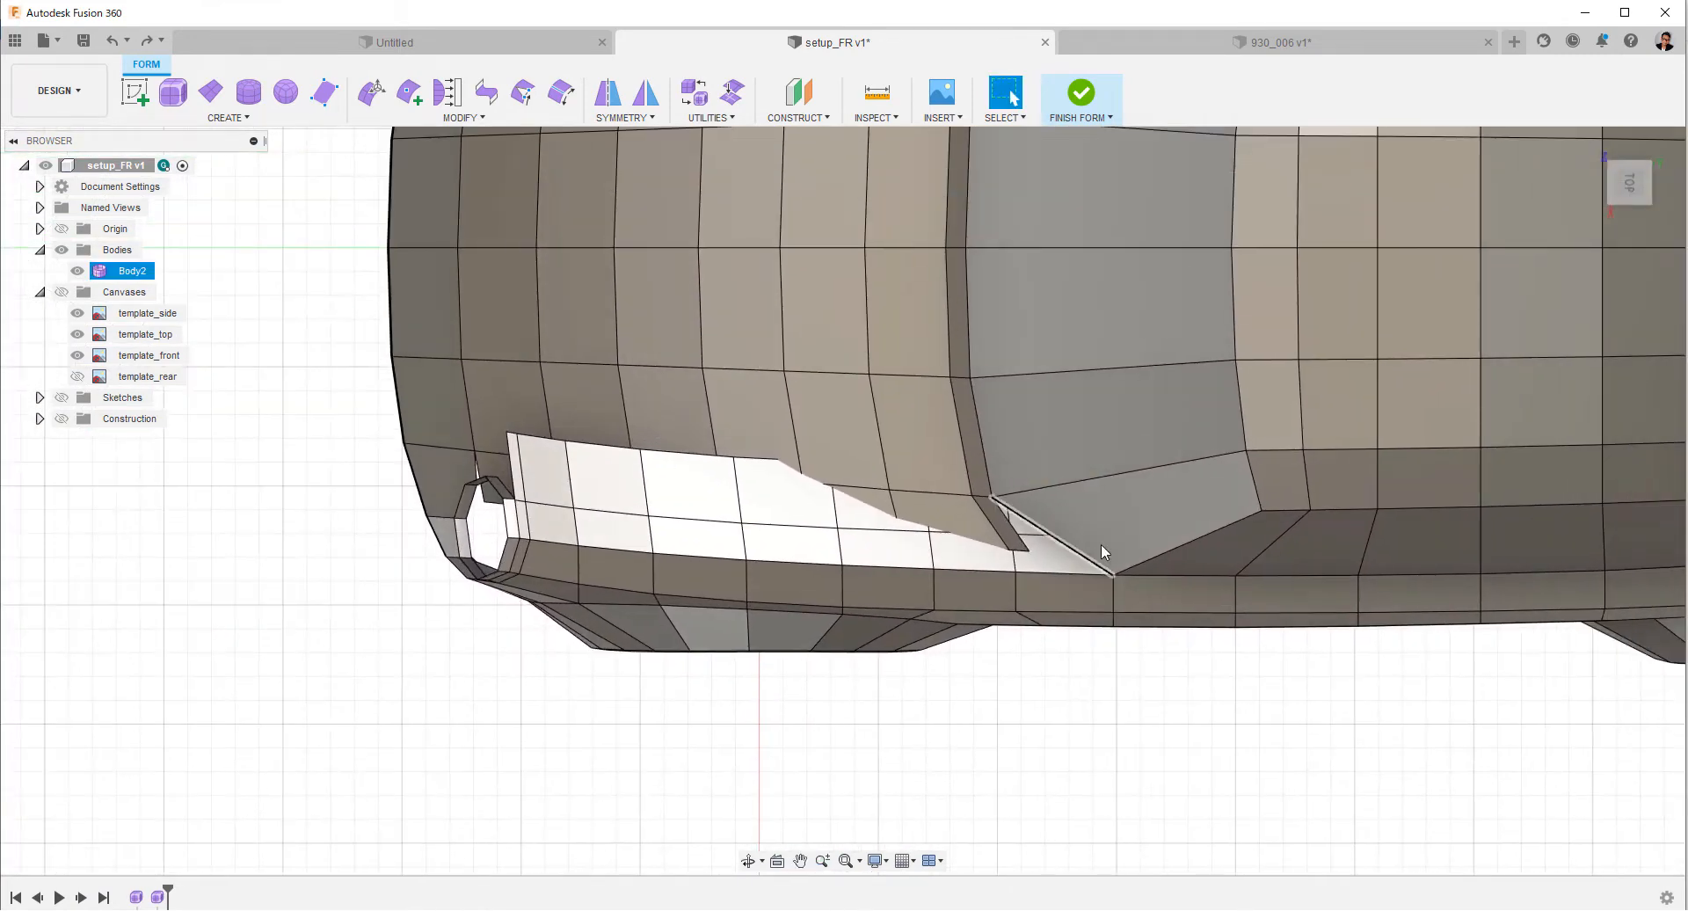
pyautogui.click(1106, 549)
pyautogui.click(262, 511)
pyautogui.scroll(4, 327, 663)
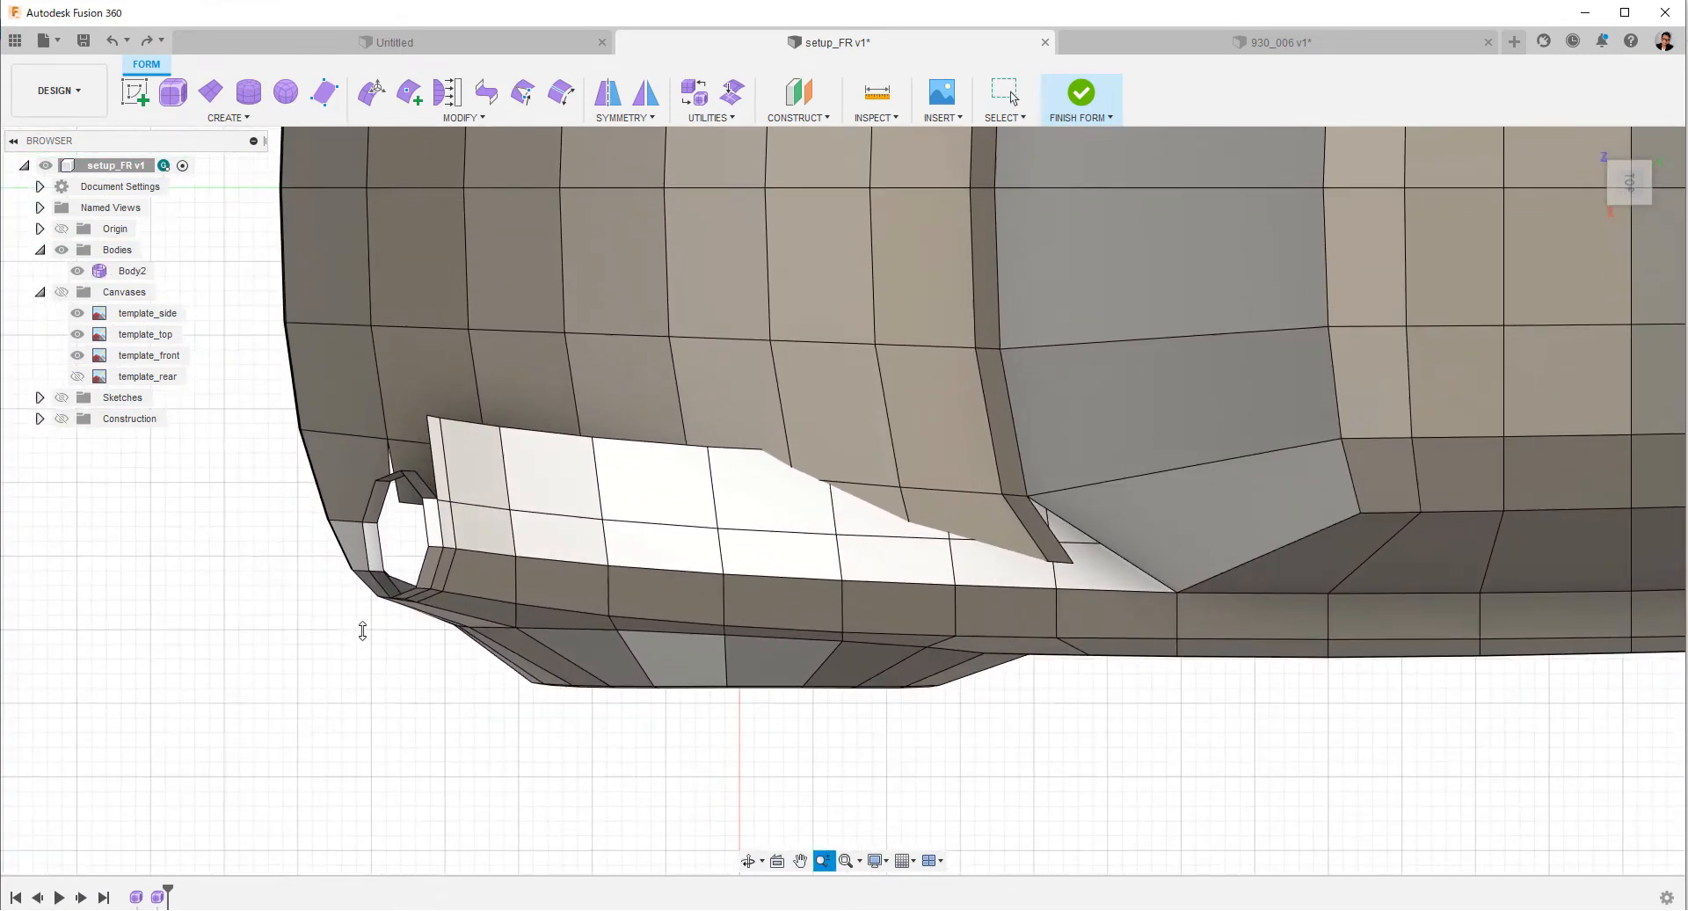
pyautogui.click(408, 90)
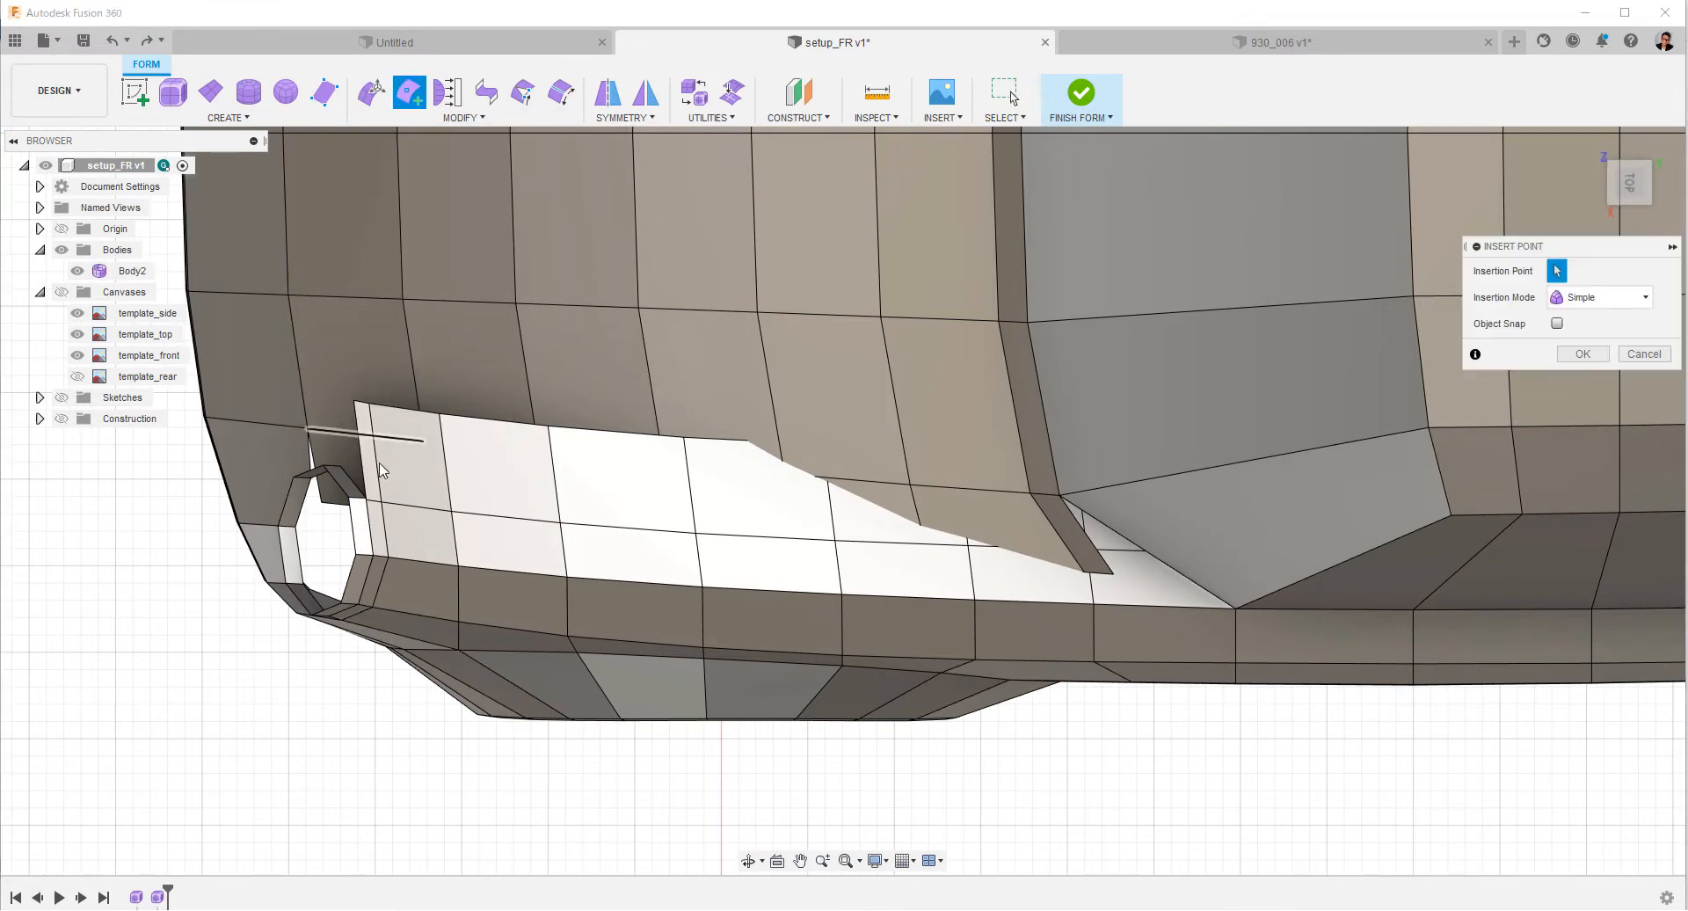
pyautogui.click(369, 501)
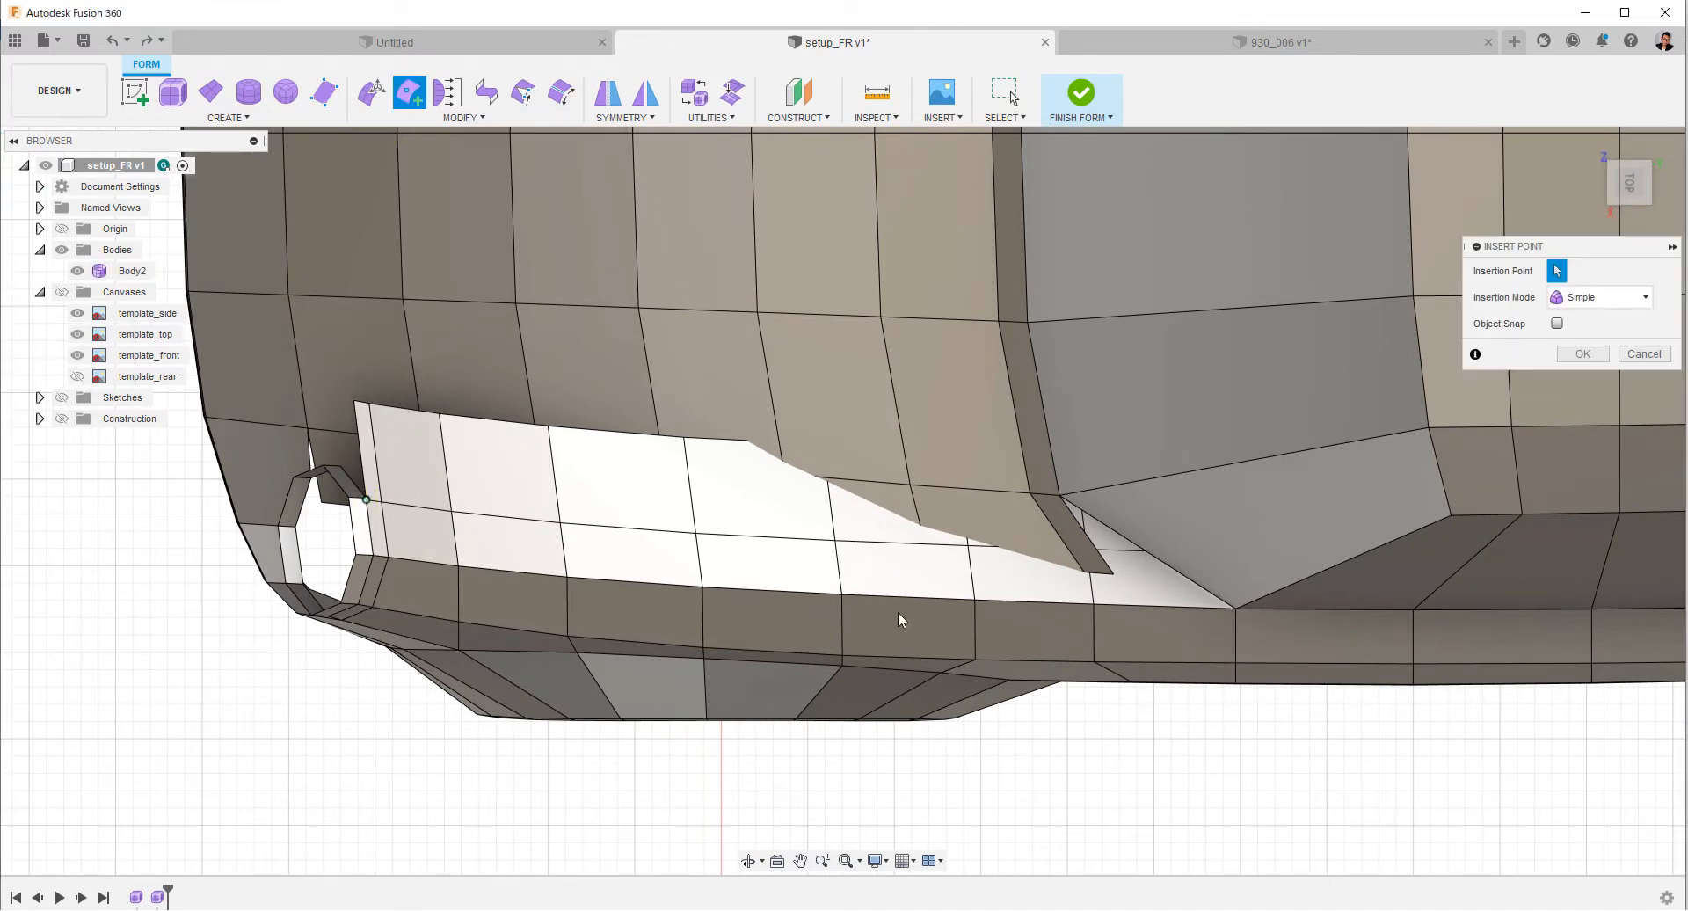
pyautogui.click(1201, 591)
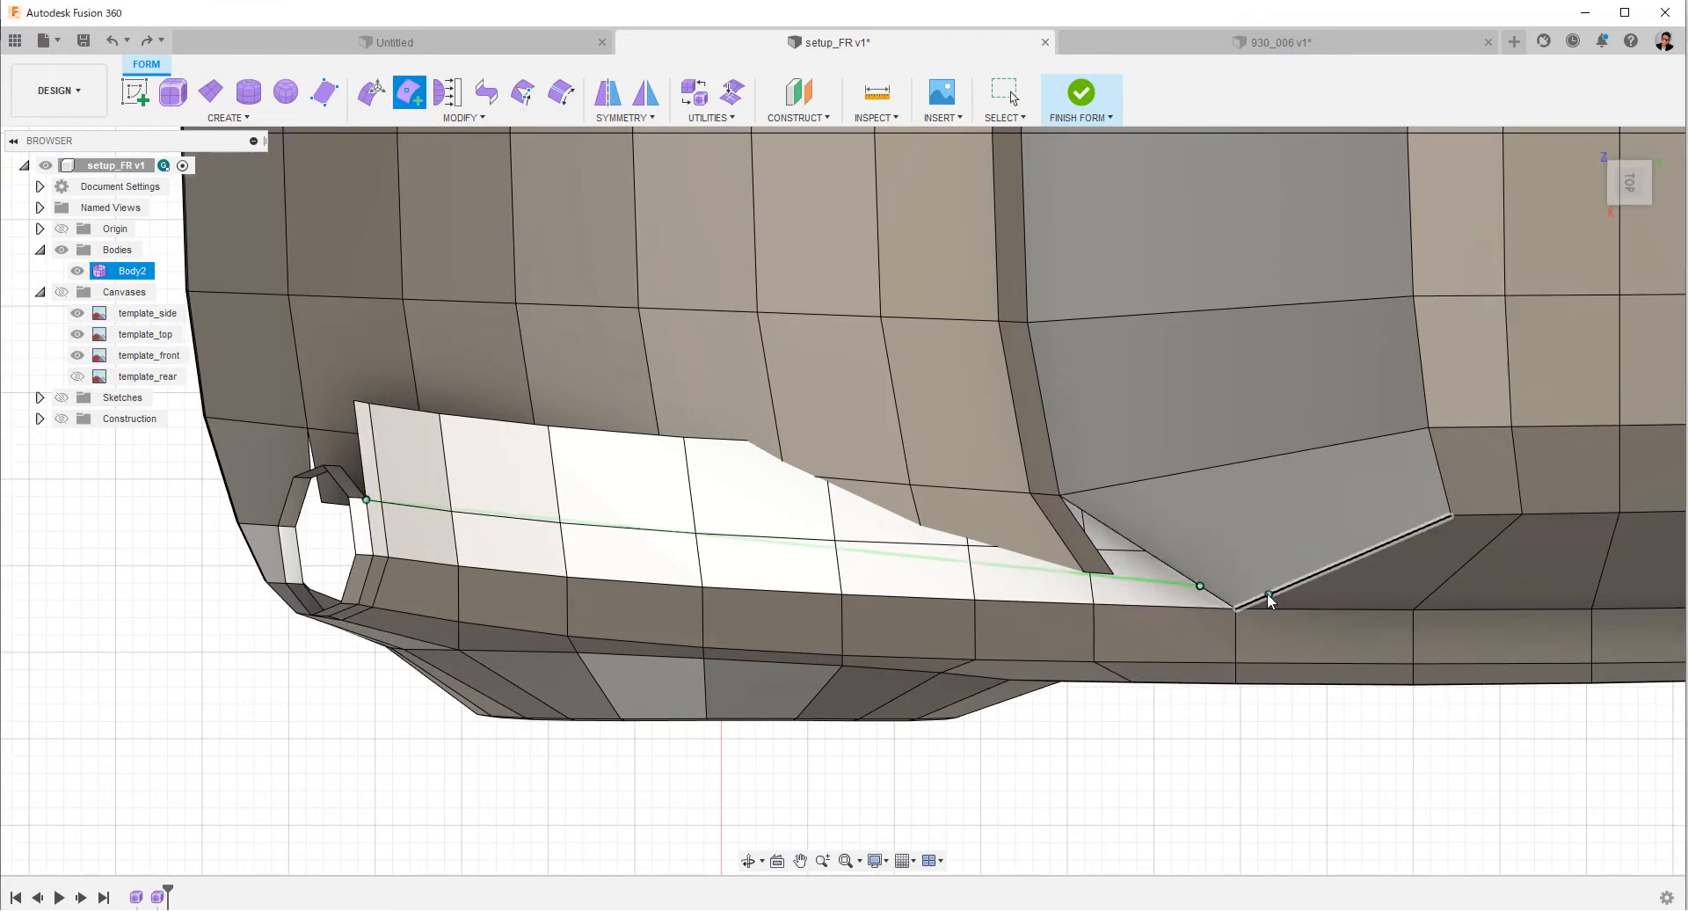
# Insert points from the strip's middle vertex at the headlight ring to the cross edge near the windshield corner, cutting a new edge line.
pyautogui.click(409, 90)
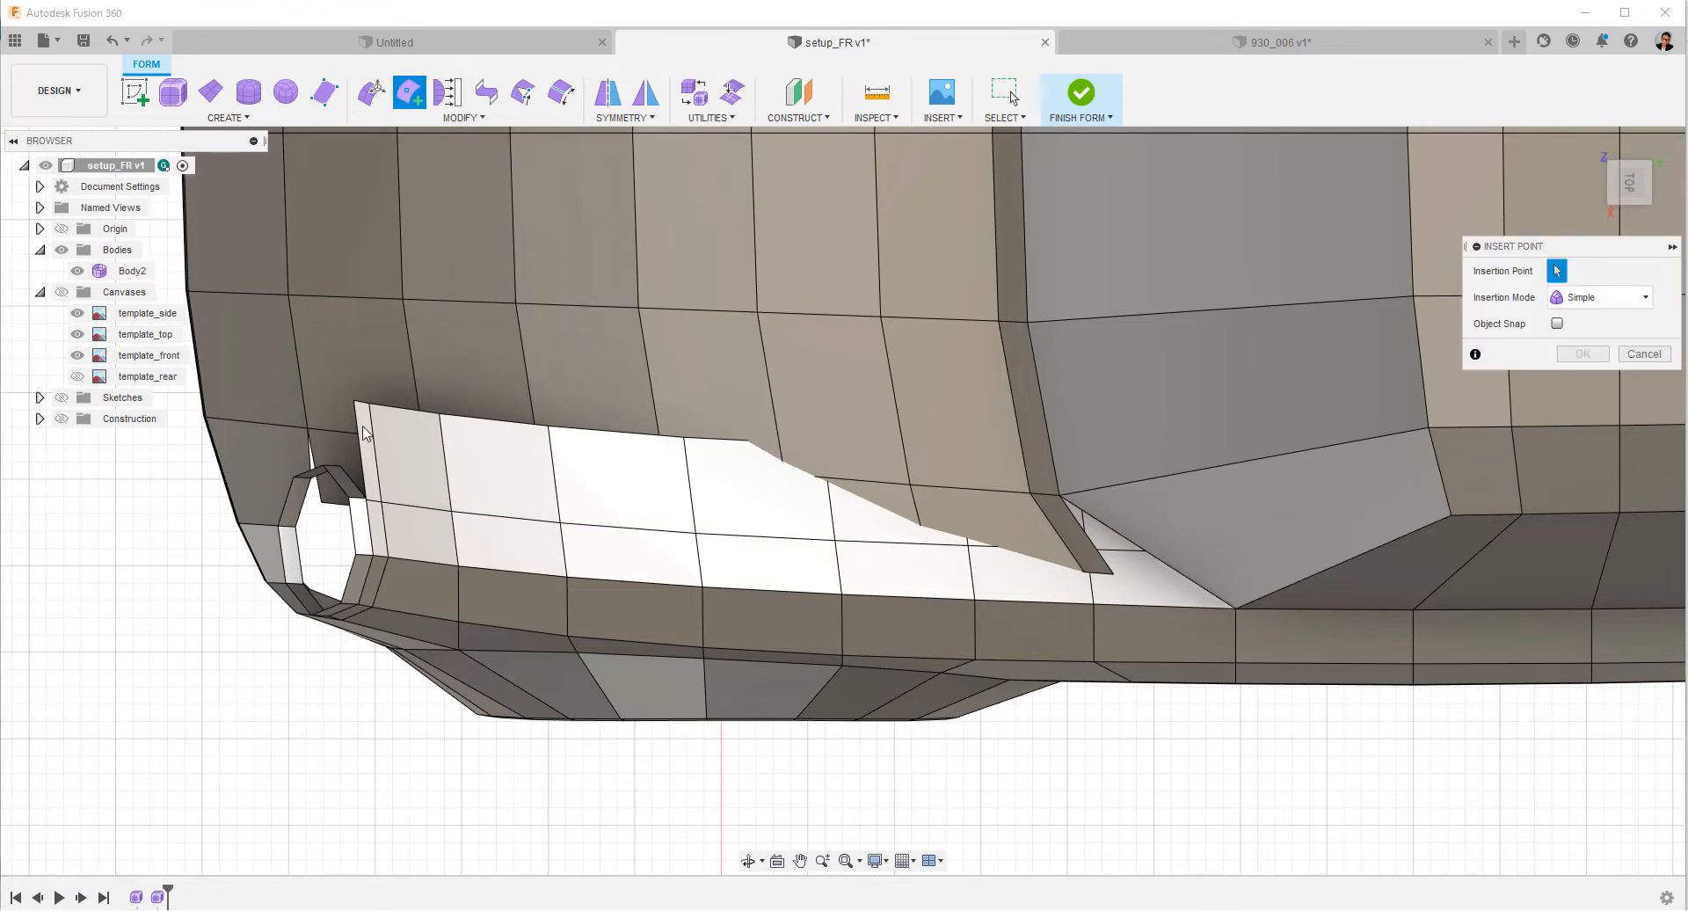
pyautogui.click(366, 501)
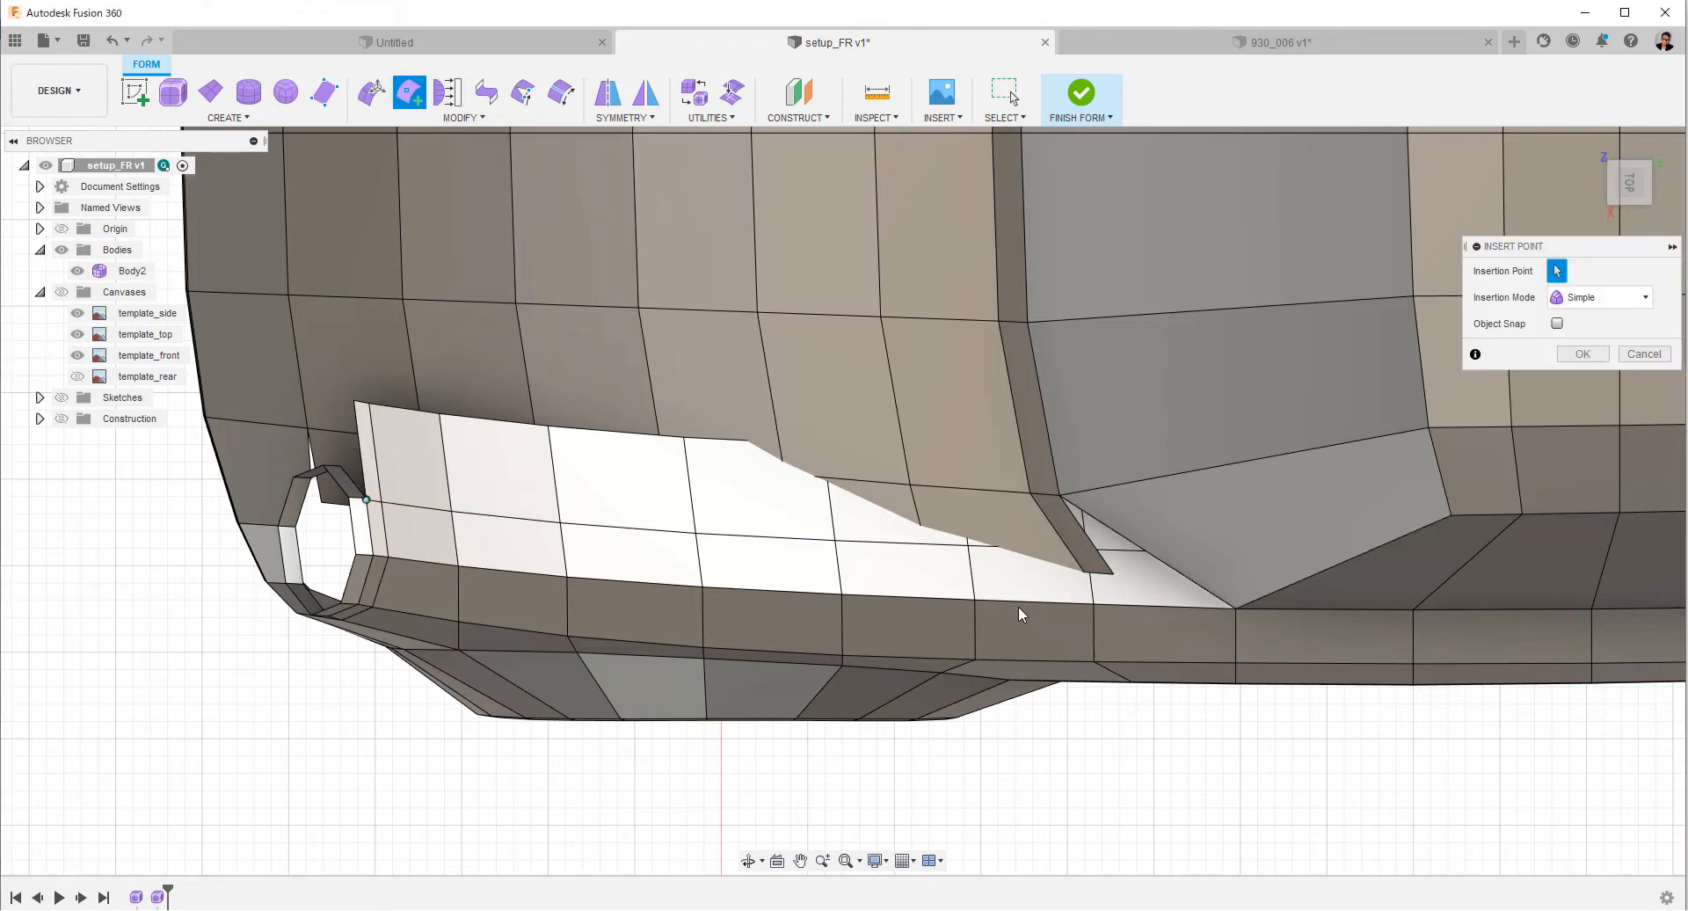
pyautogui.click(1091, 578)
pyautogui.rightClick(1092, 580)
pyautogui.click(1159, 581)
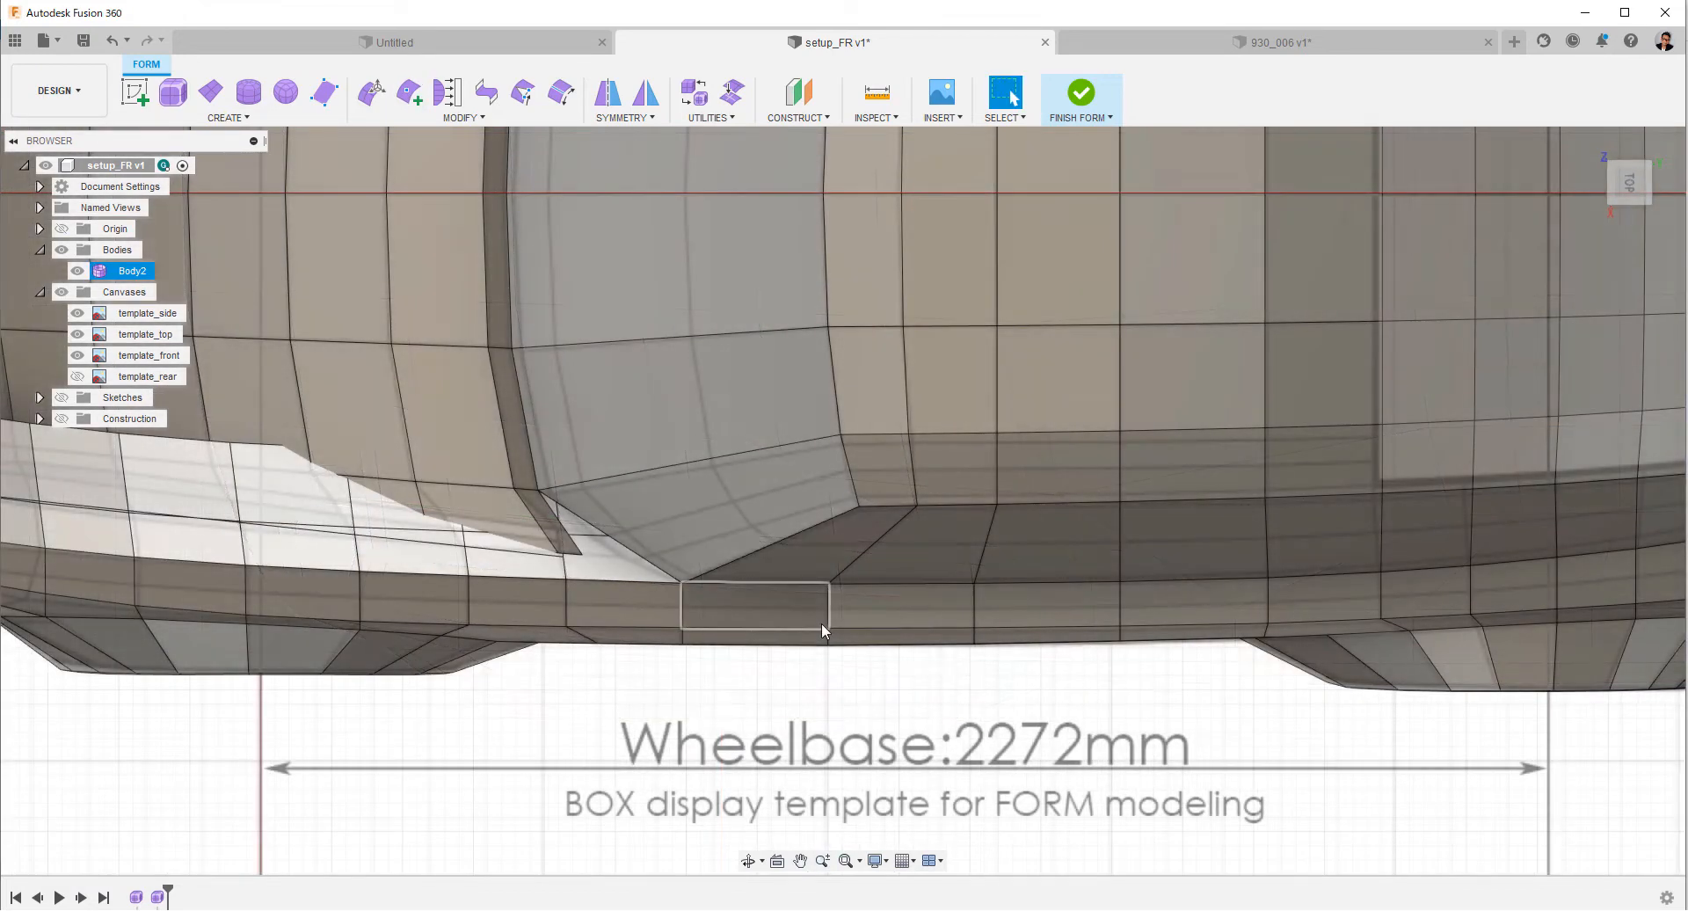
# Insert a single-sided, Simple edge at location 0.524 outside the 18-edge line running from the windshield's base corner along the roof side.
pyautogui.doubleClick(774, 446)
pyautogui.rightClick(774, 448)
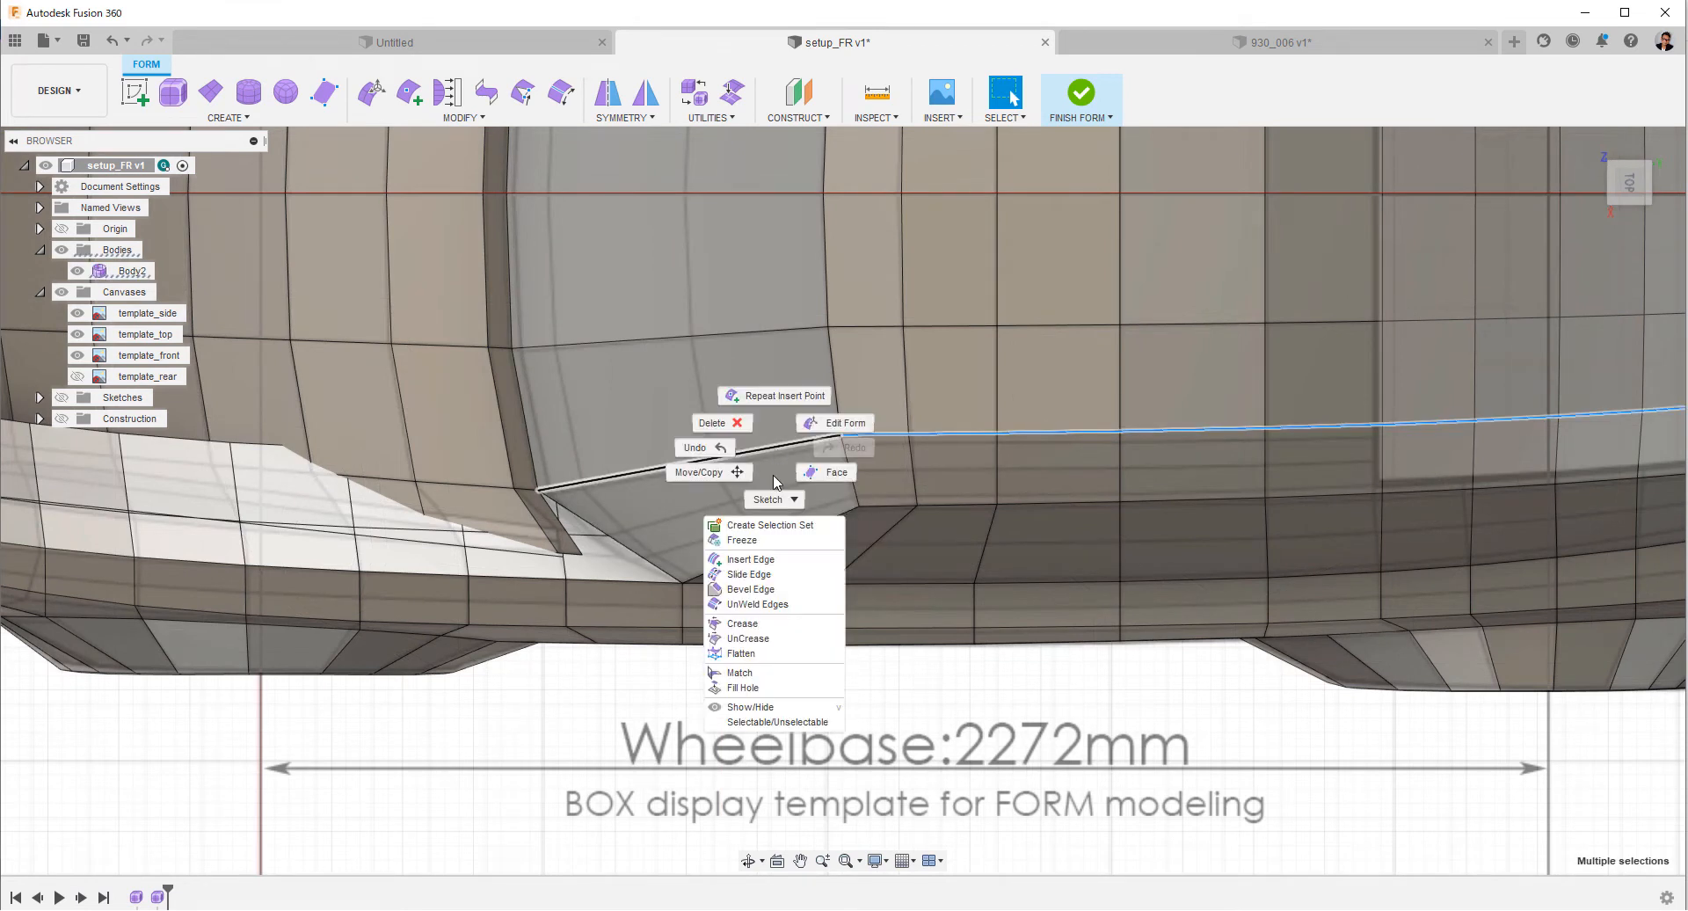
pyautogui.click(761, 557)
pyautogui.moveTo(691, 460); pyautogui.dragTo(696, 465)
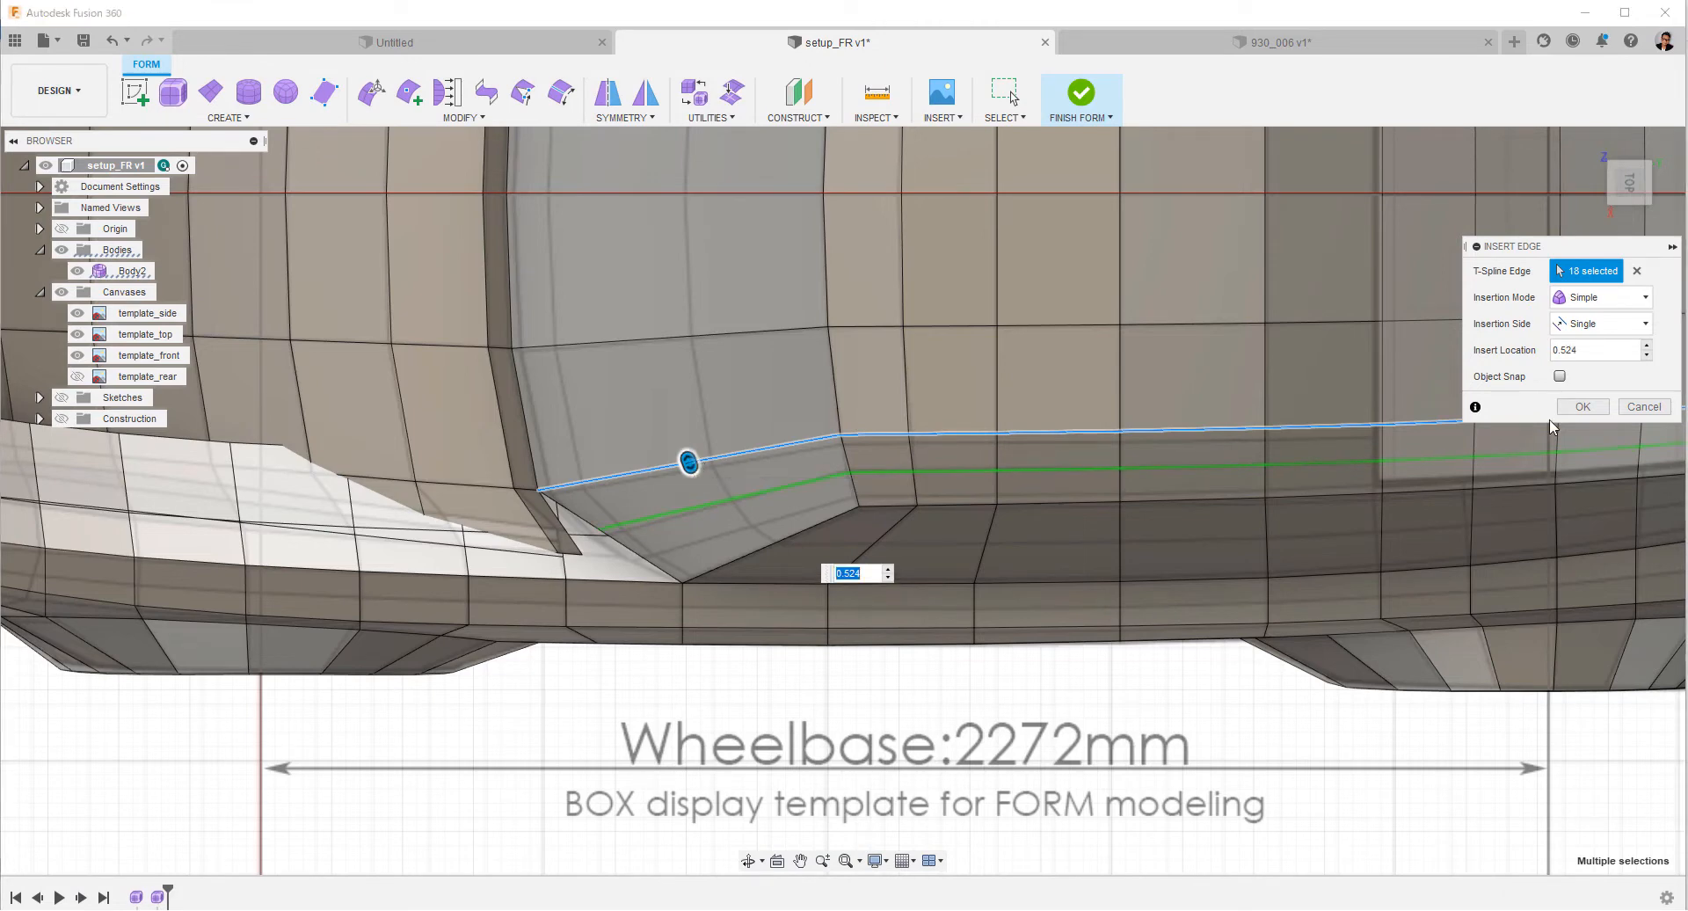
pyautogui.click(1582, 407)
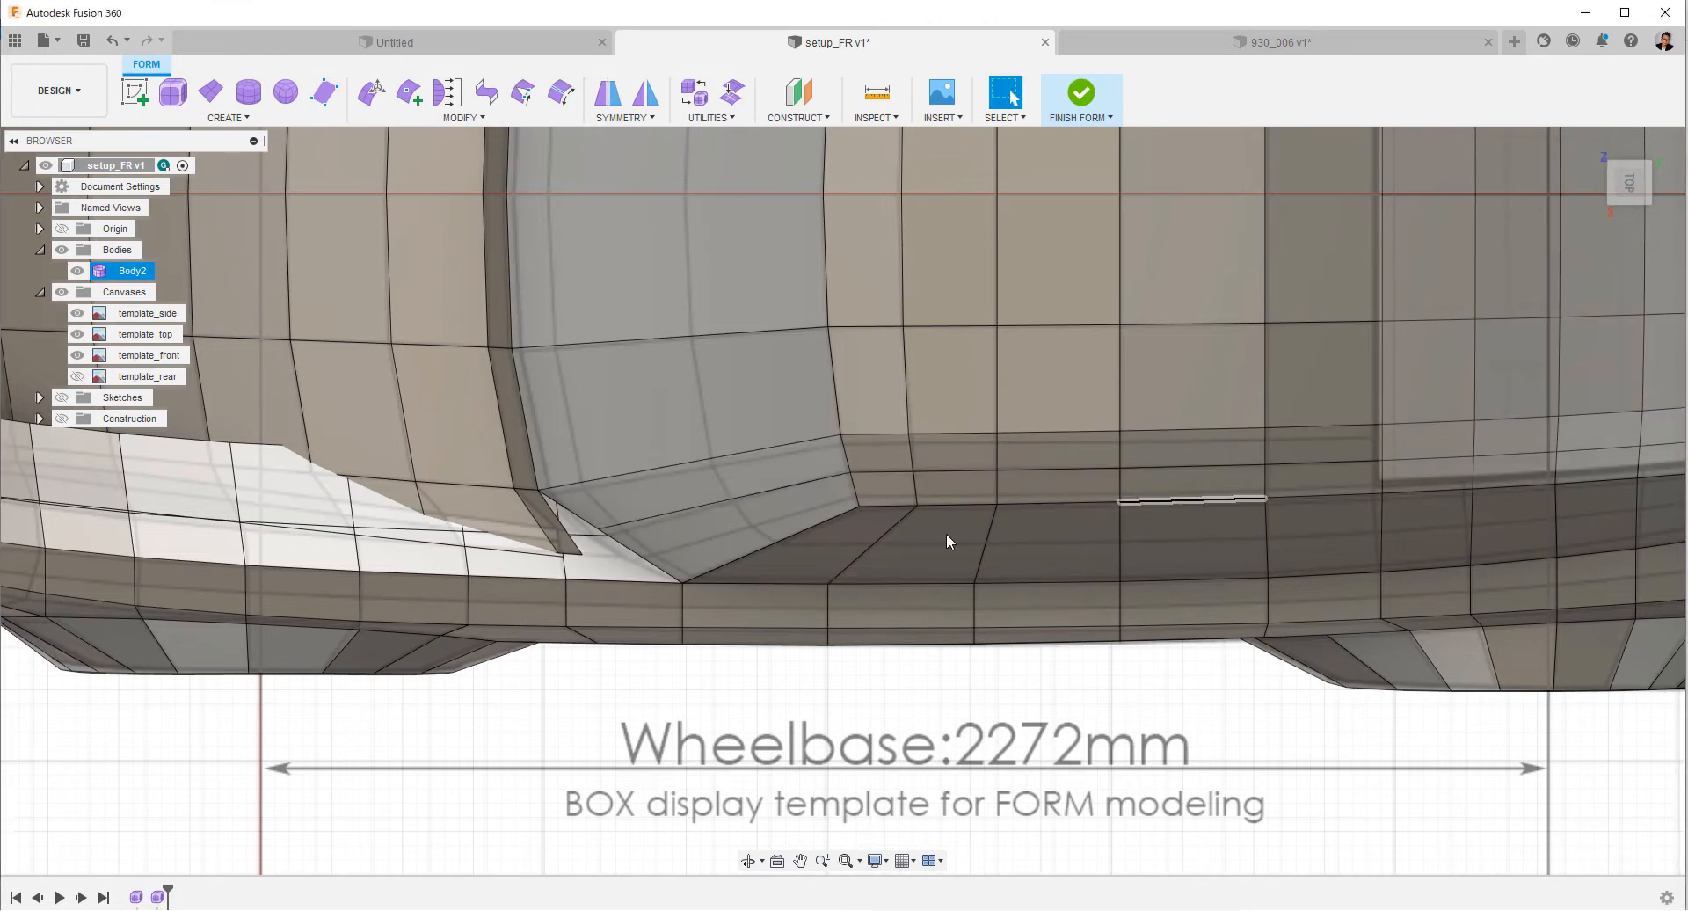
# Move the middle vertex on the windshield base corner's front edge about 29 mm outward and 20 mm toward the car's front.
pyautogui.click(599, 528)
pyautogui.scroll(2, 728, 697)
pyautogui.rightClick(728, 697)
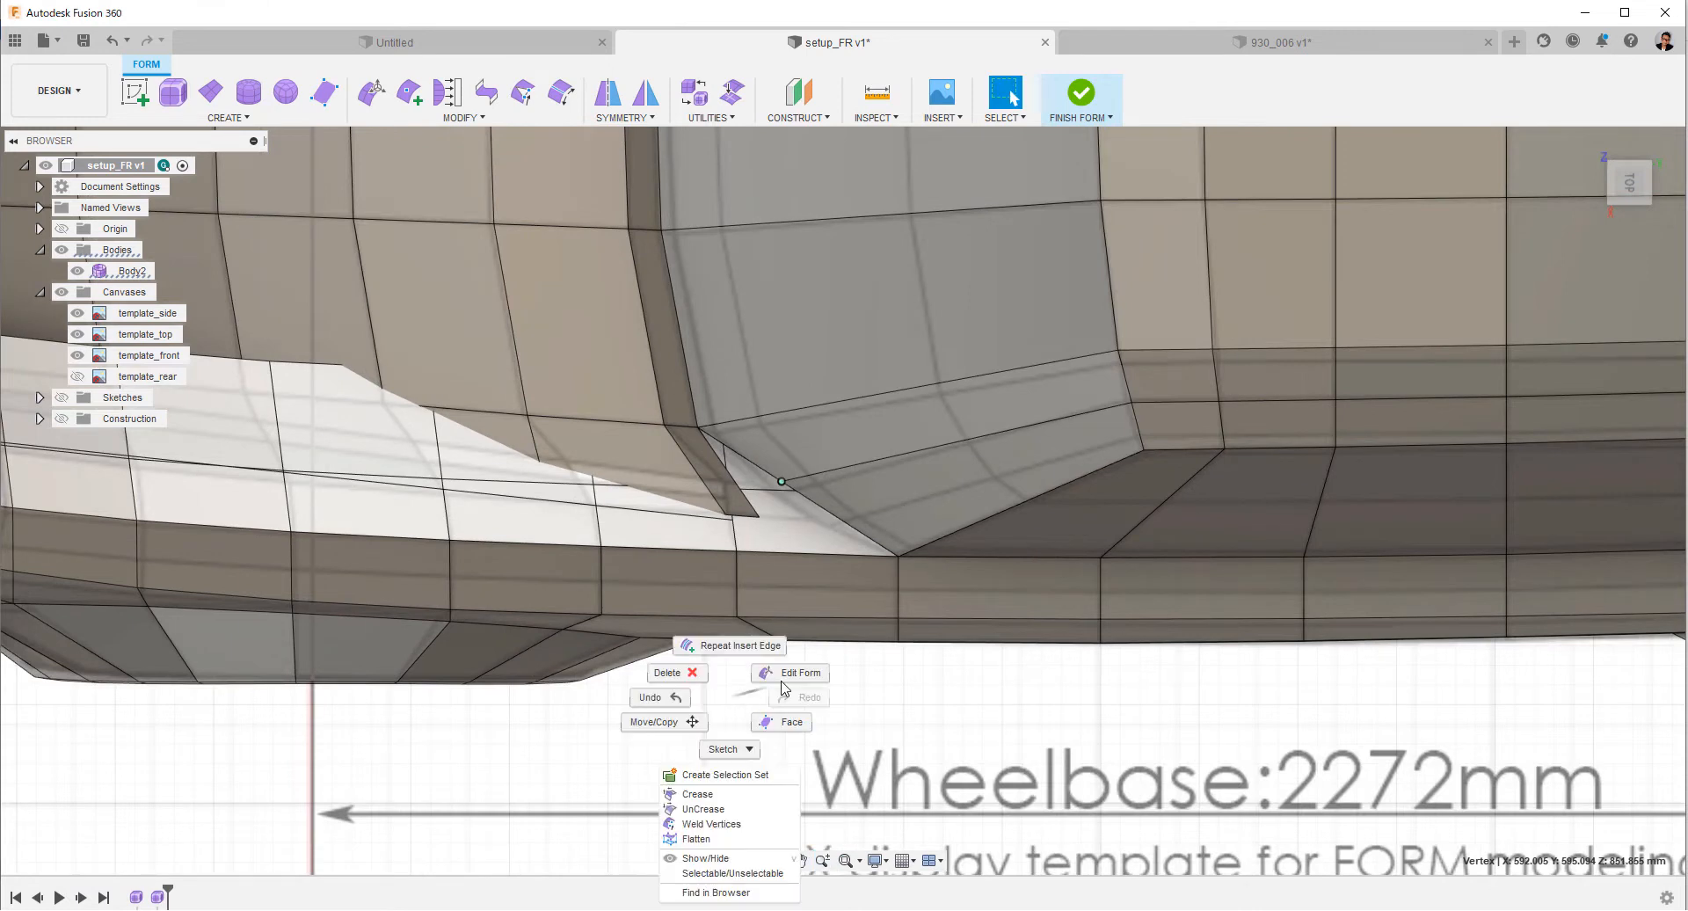
pyautogui.click(788, 675)
pyautogui.moveTo(781, 538); pyautogui.dragTo(779, 563)
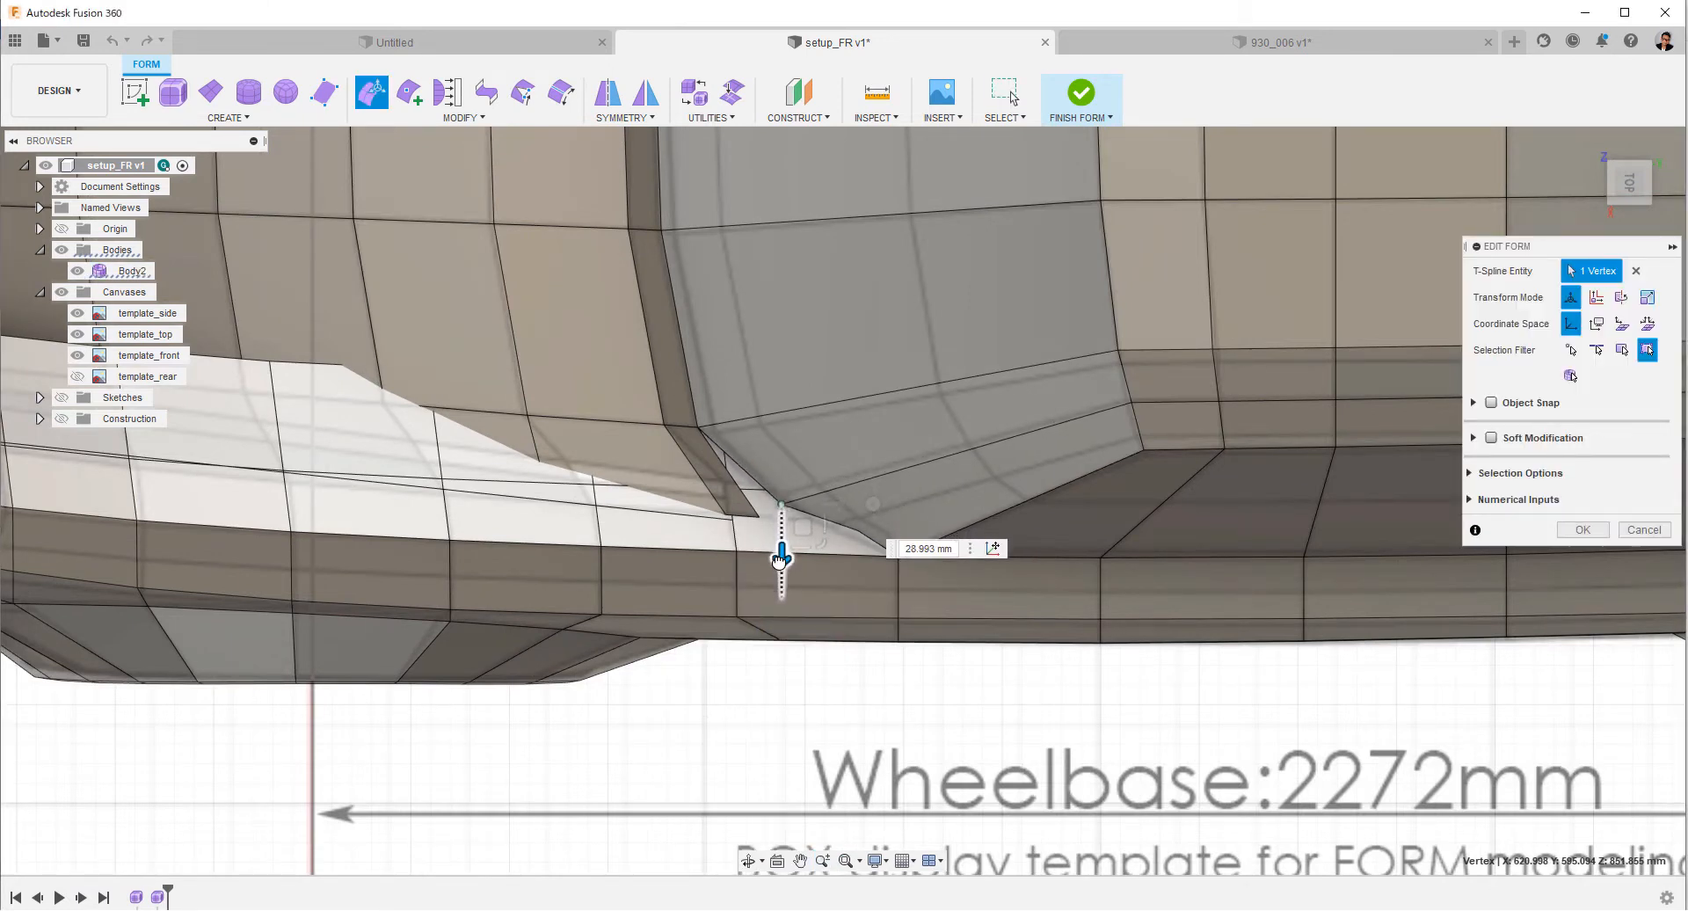
pyautogui.moveTo(847, 506); pyautogui.dragTo(817, 503)
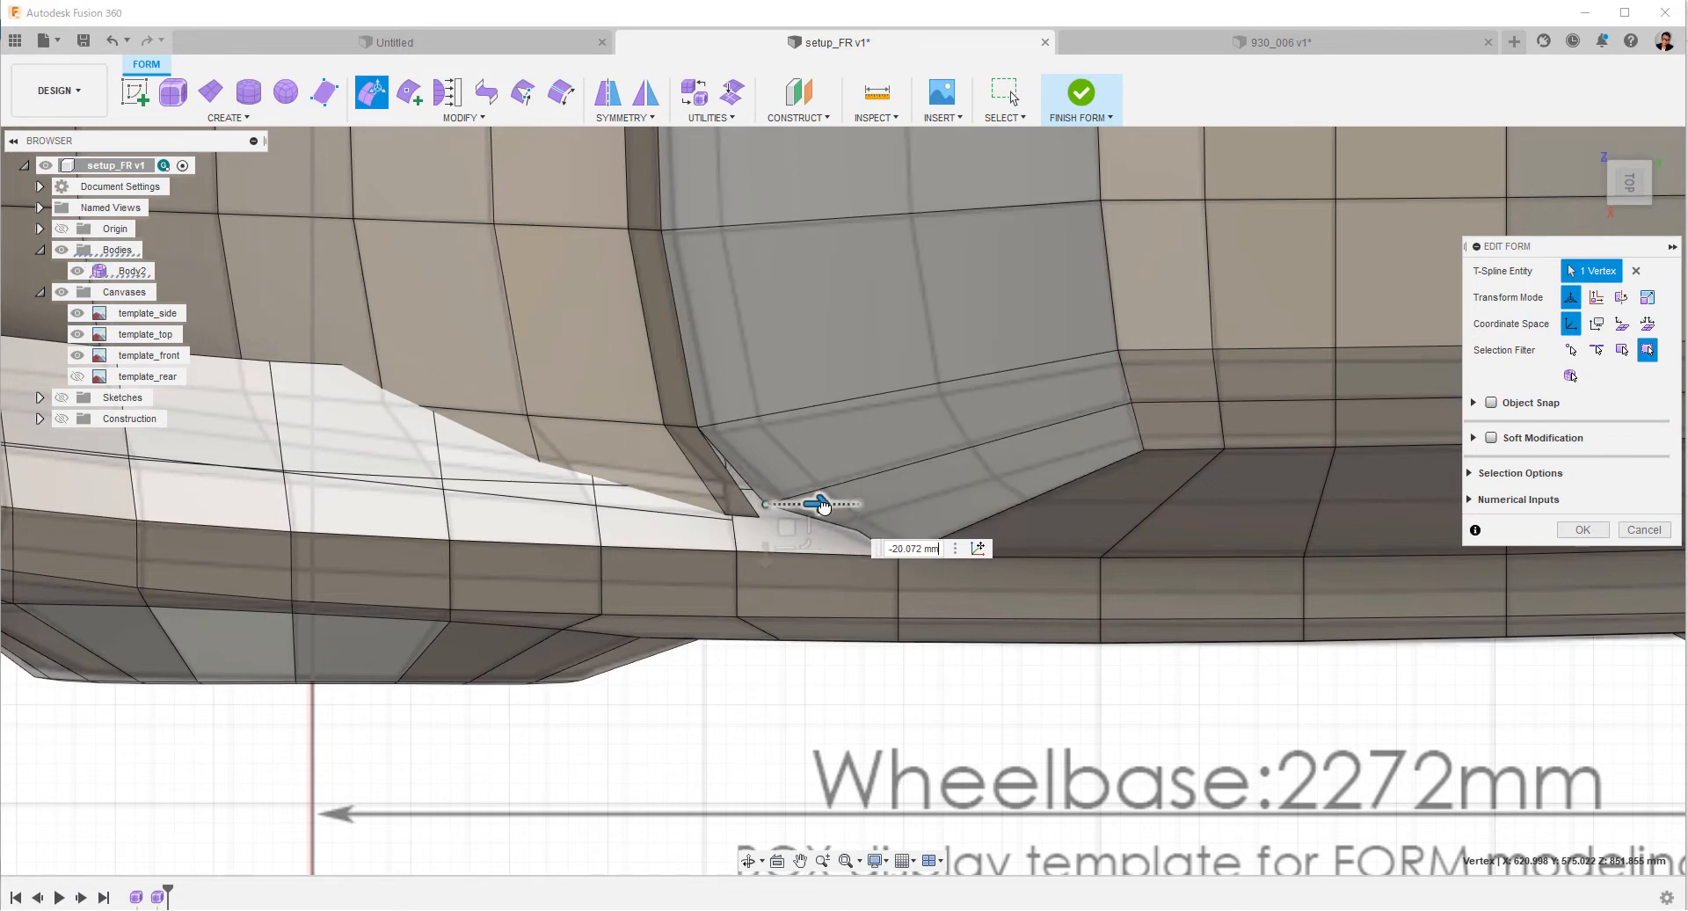
pyautogui.click(817, 703)
# Insert points across the fender strip's rear end, cutting a new edge that runs along the windshield corner's front edge.
pyautogui.keyDown('shift'); pyautogui.moveTo(788, 695); pyautogui.dragTo(965, 532, button='middle'); pyautogui.keyUp('shift')
pyautogui.moveTo(883, 255); pyautogui.dragTo(830, 473, button='middle')
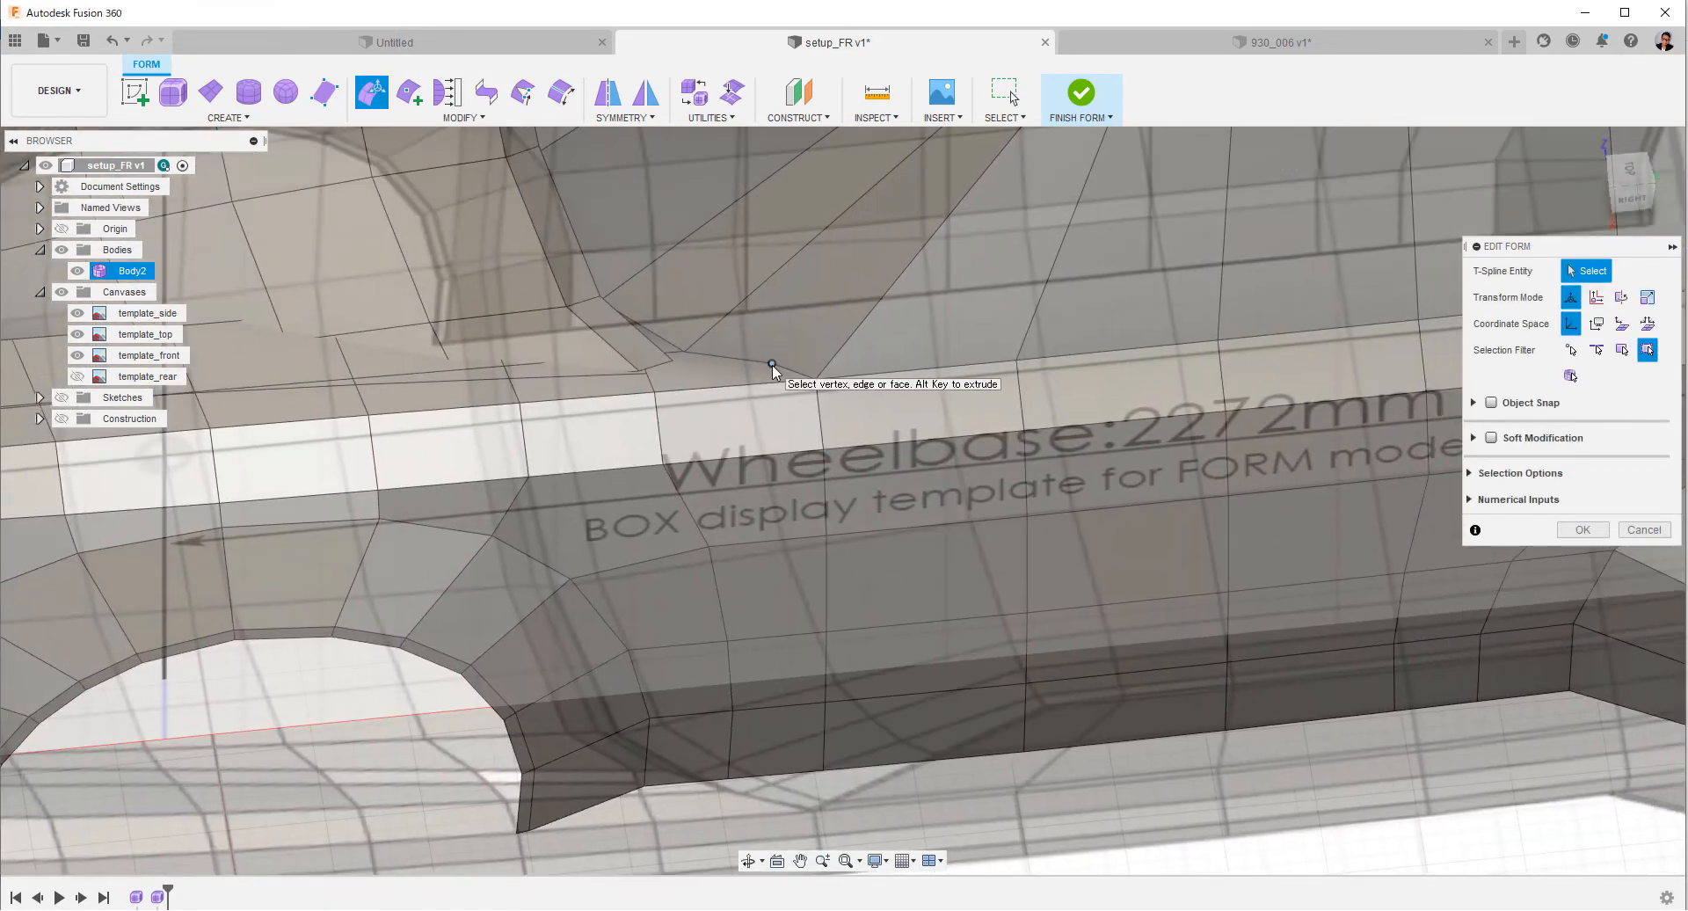
pyautogui.keyDown('shift'); pyautogui.moveTo(772, 370); pyautogui.dragTo(683, 448, button='middle'); pyautogui.keyUp('shift')
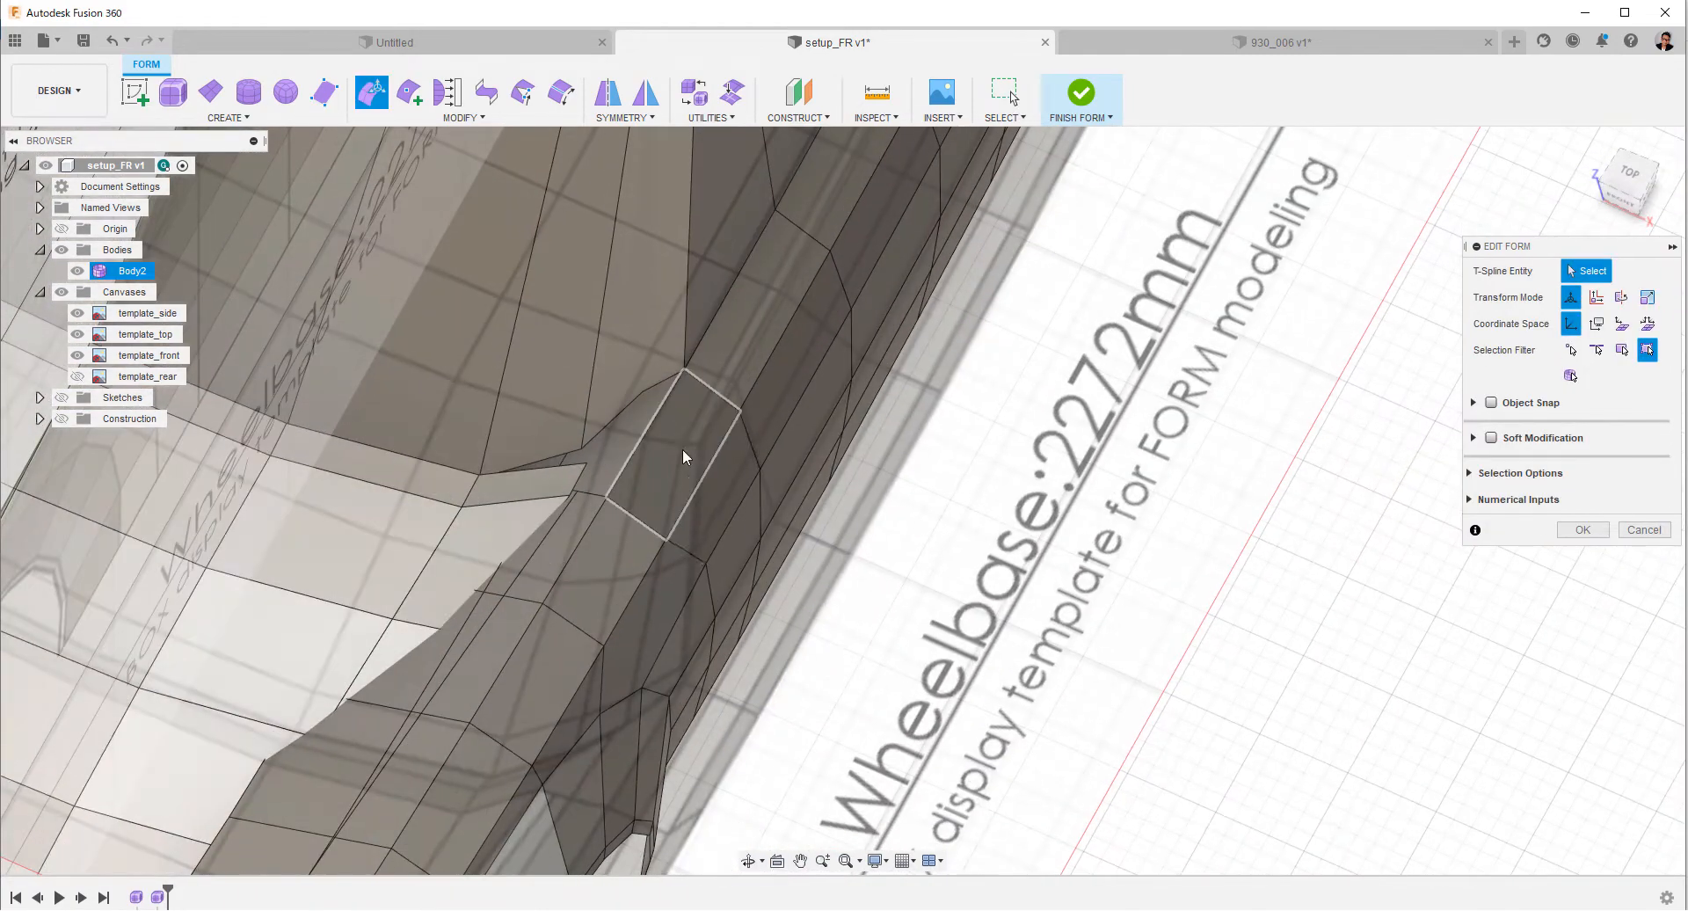
pyautogui.click(642, 392)
pyautogui.click(656, 365)
pyautogui.click(879, 489)
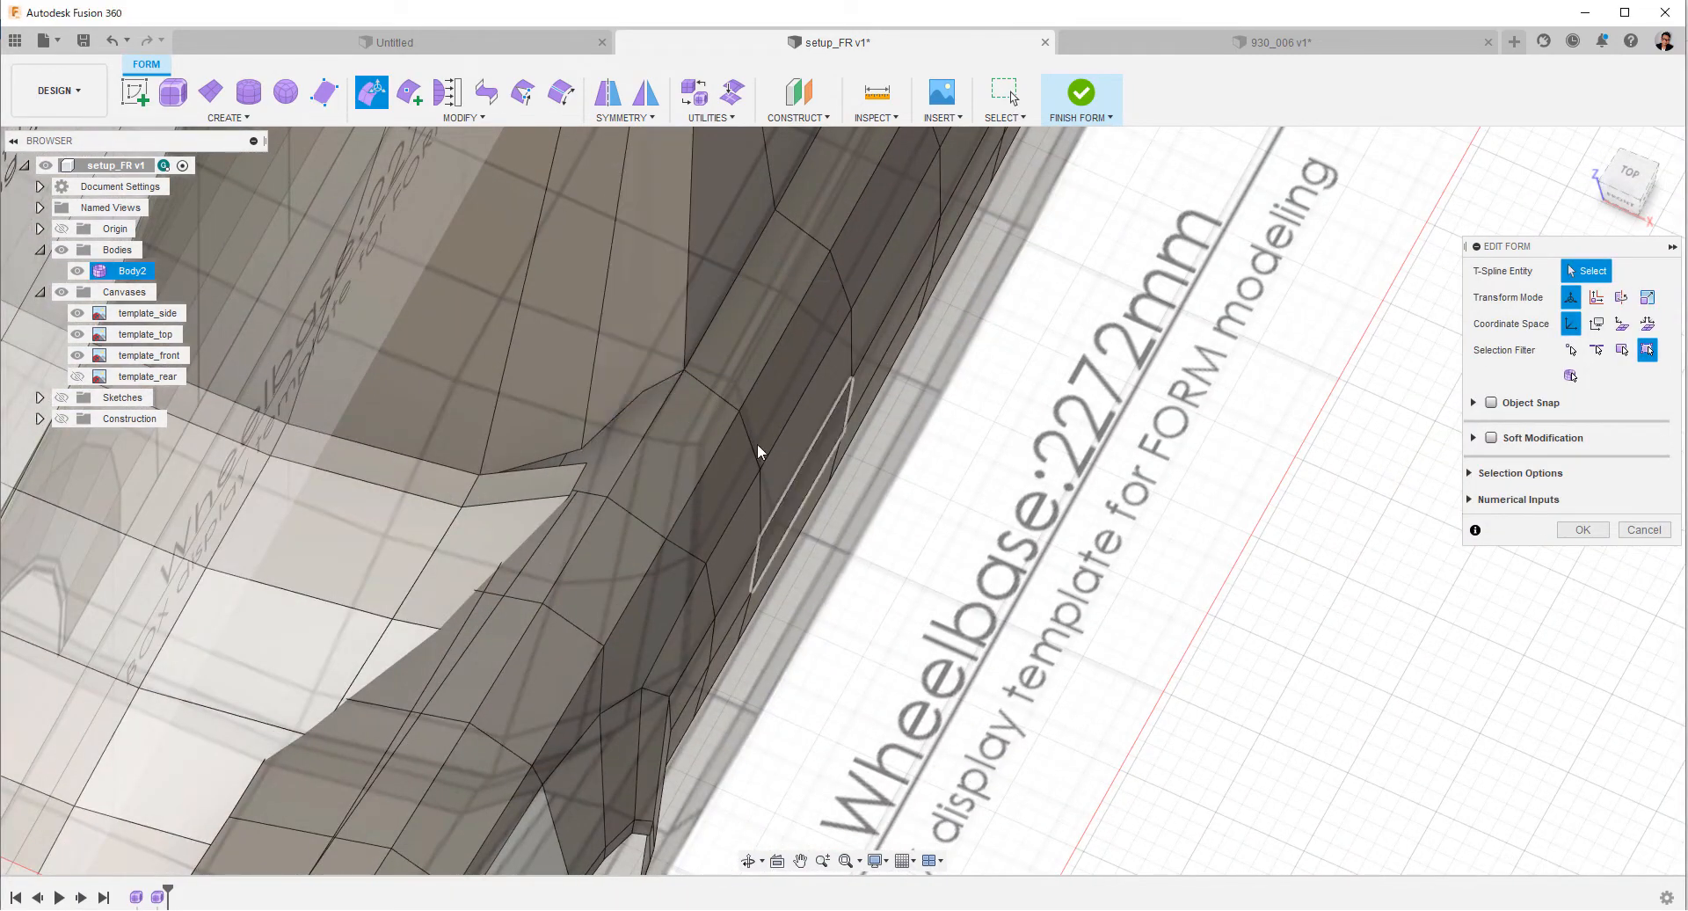
pyautogui.rightClick(643, 392)
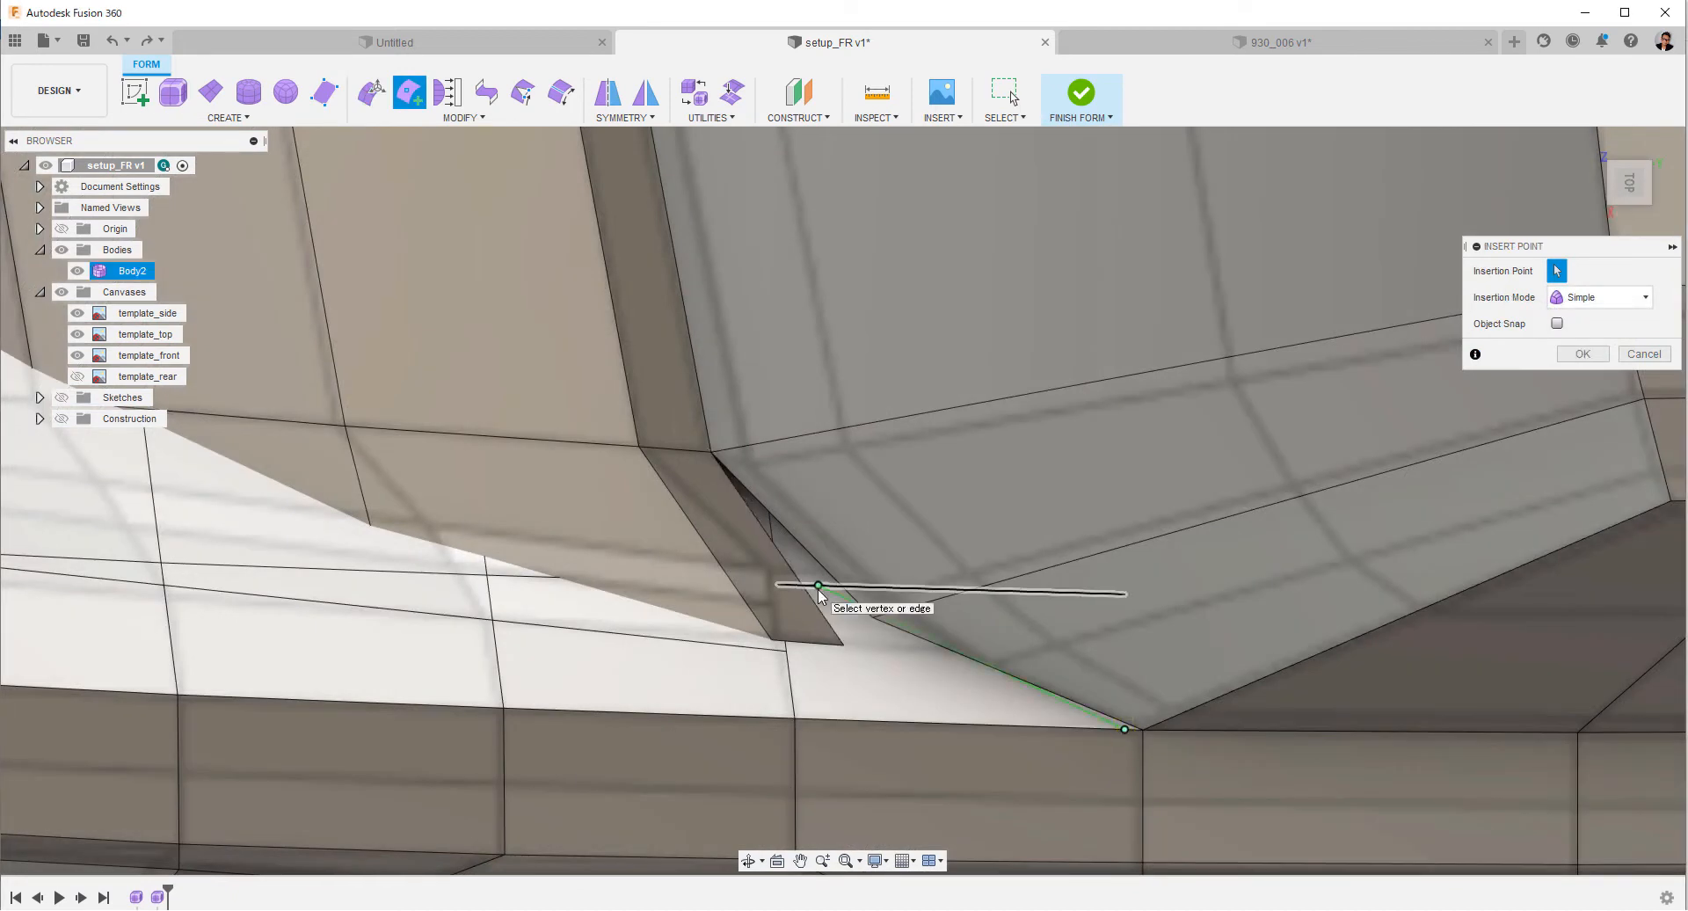
pyautogui.rightClick(817, 589)
pyautogui.click(893, 595)
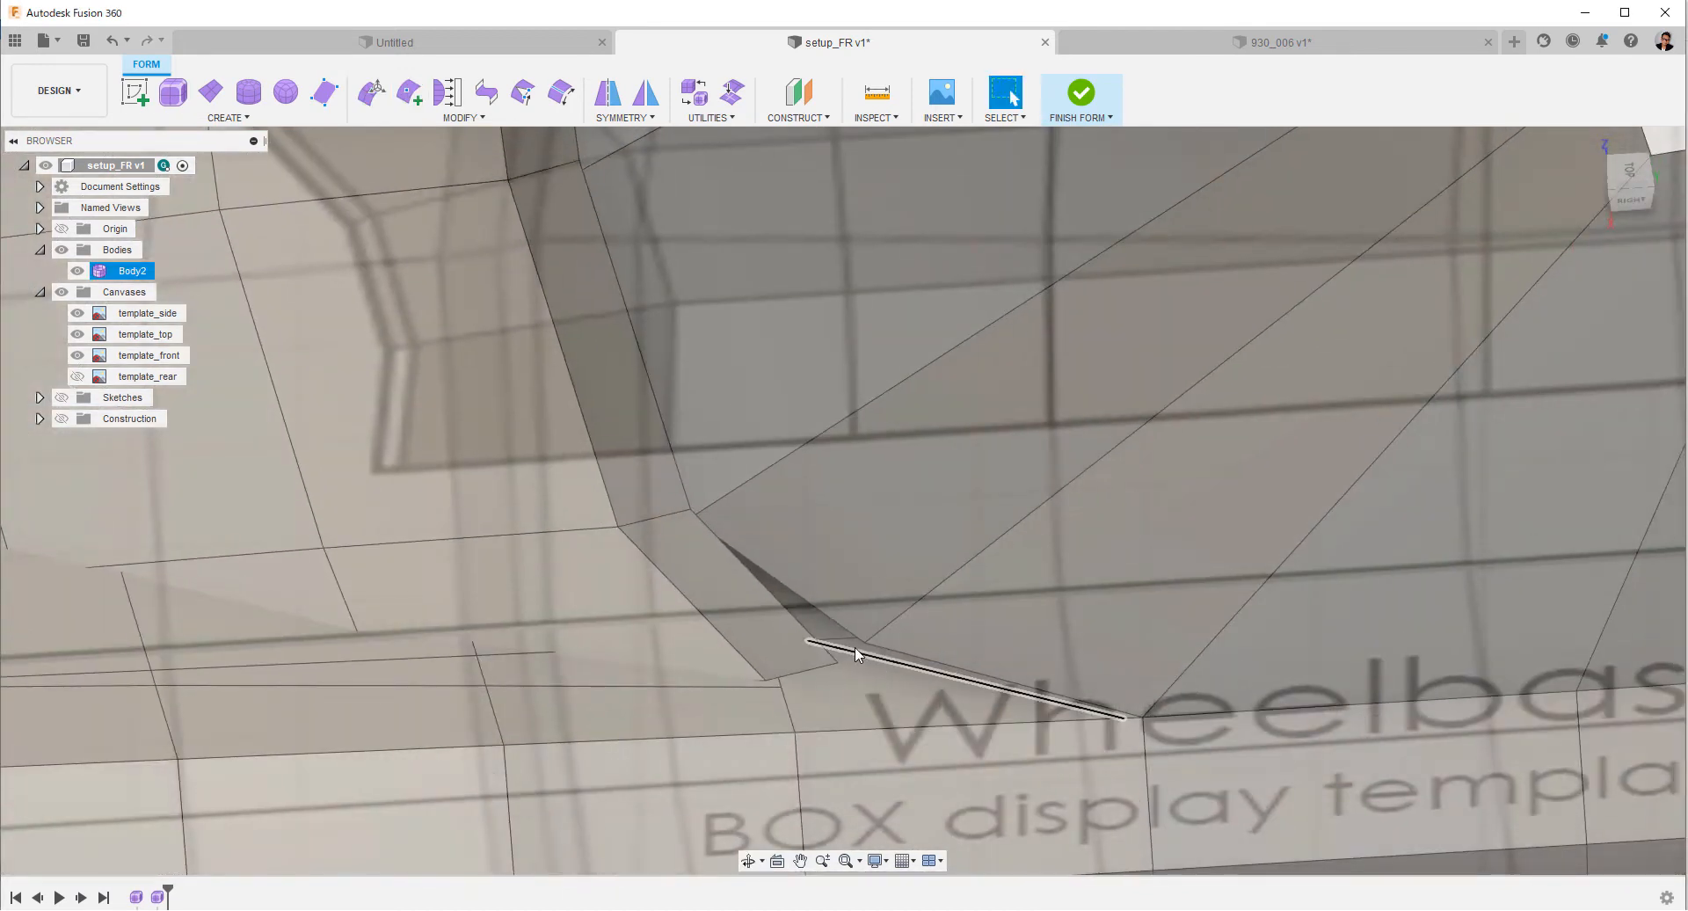
# Delete the leftover fender faces behind the new cut, under the windshield corner.
pyautogui.click(854, 643)
pyautogui.rightClick(854, 643)
pyautogui.click(807, 619)
pyautogui.click(807, 618)
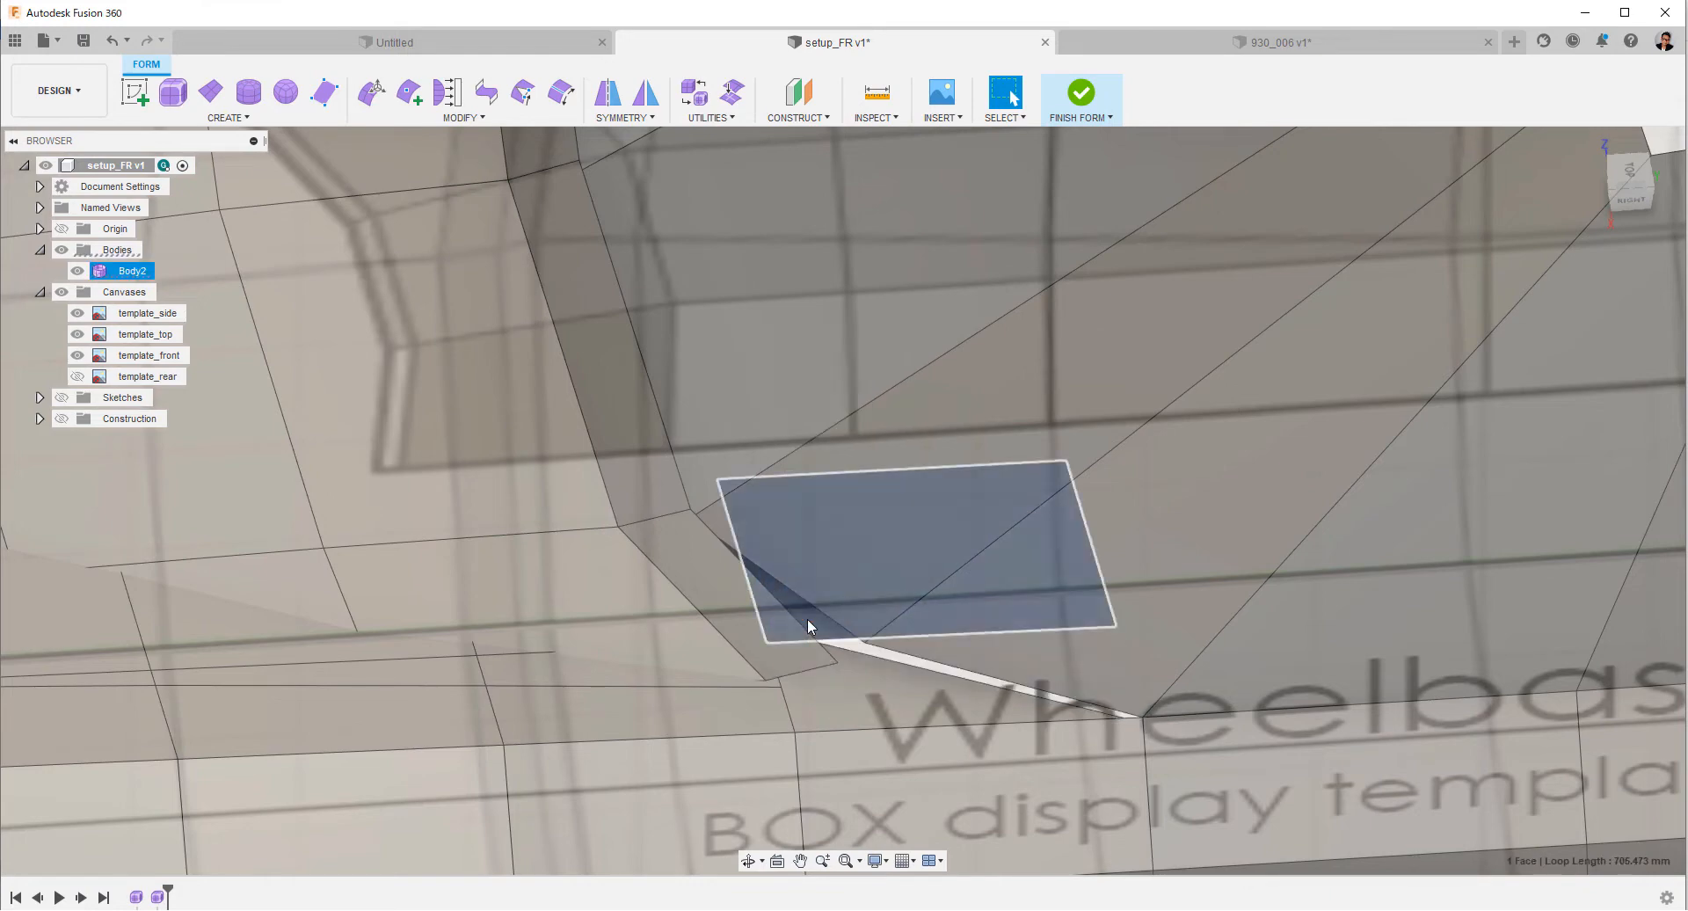
pyautogui.rightClick(807, 619)
pyautogui.click(749, 597)
# Move the short lower end edge of the windshield frame strip outward and rearward to meet the corner vertex, using Edit Form.
pyautogui.keyDown('shift'); pyautogui.moveTo(915, 620); pyautogui.dragTo(928, 739, button='middle'); pyautogui.keyUp('shift')
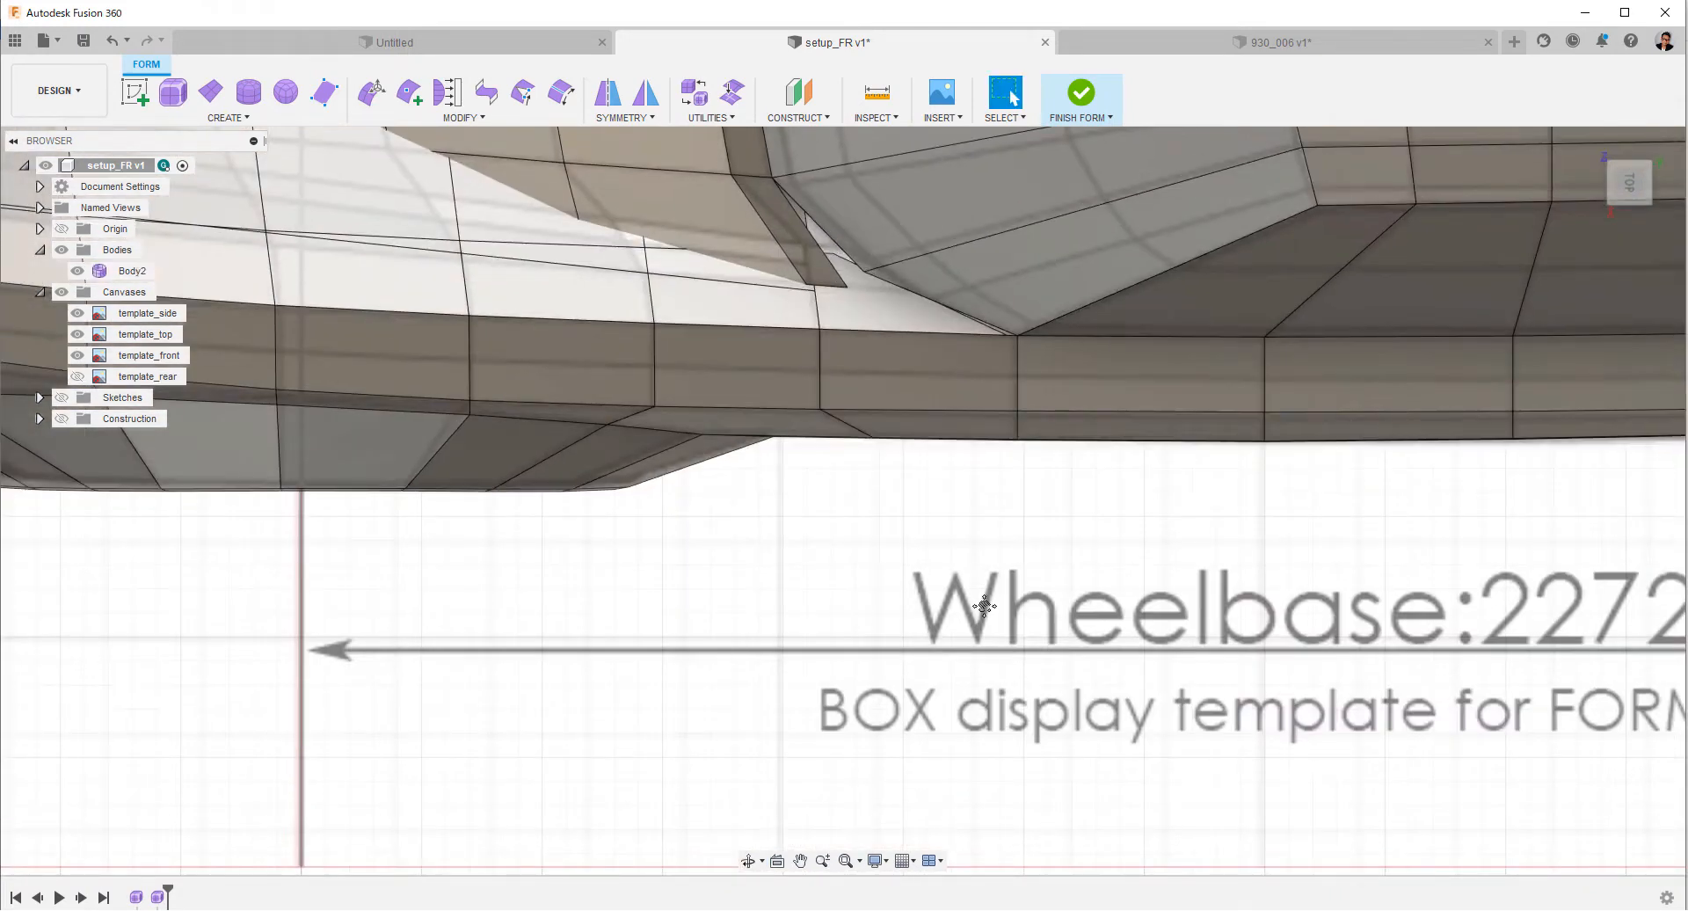
pyautogui.moveTo(983, 606); pyautogui.dragTo(1002, 764, button='middle')
pyautogui.scroll(4, 990, 524)
pyautogui.moveTo(893, 526); pyautogui.dragTo(910, 643, button='middle')
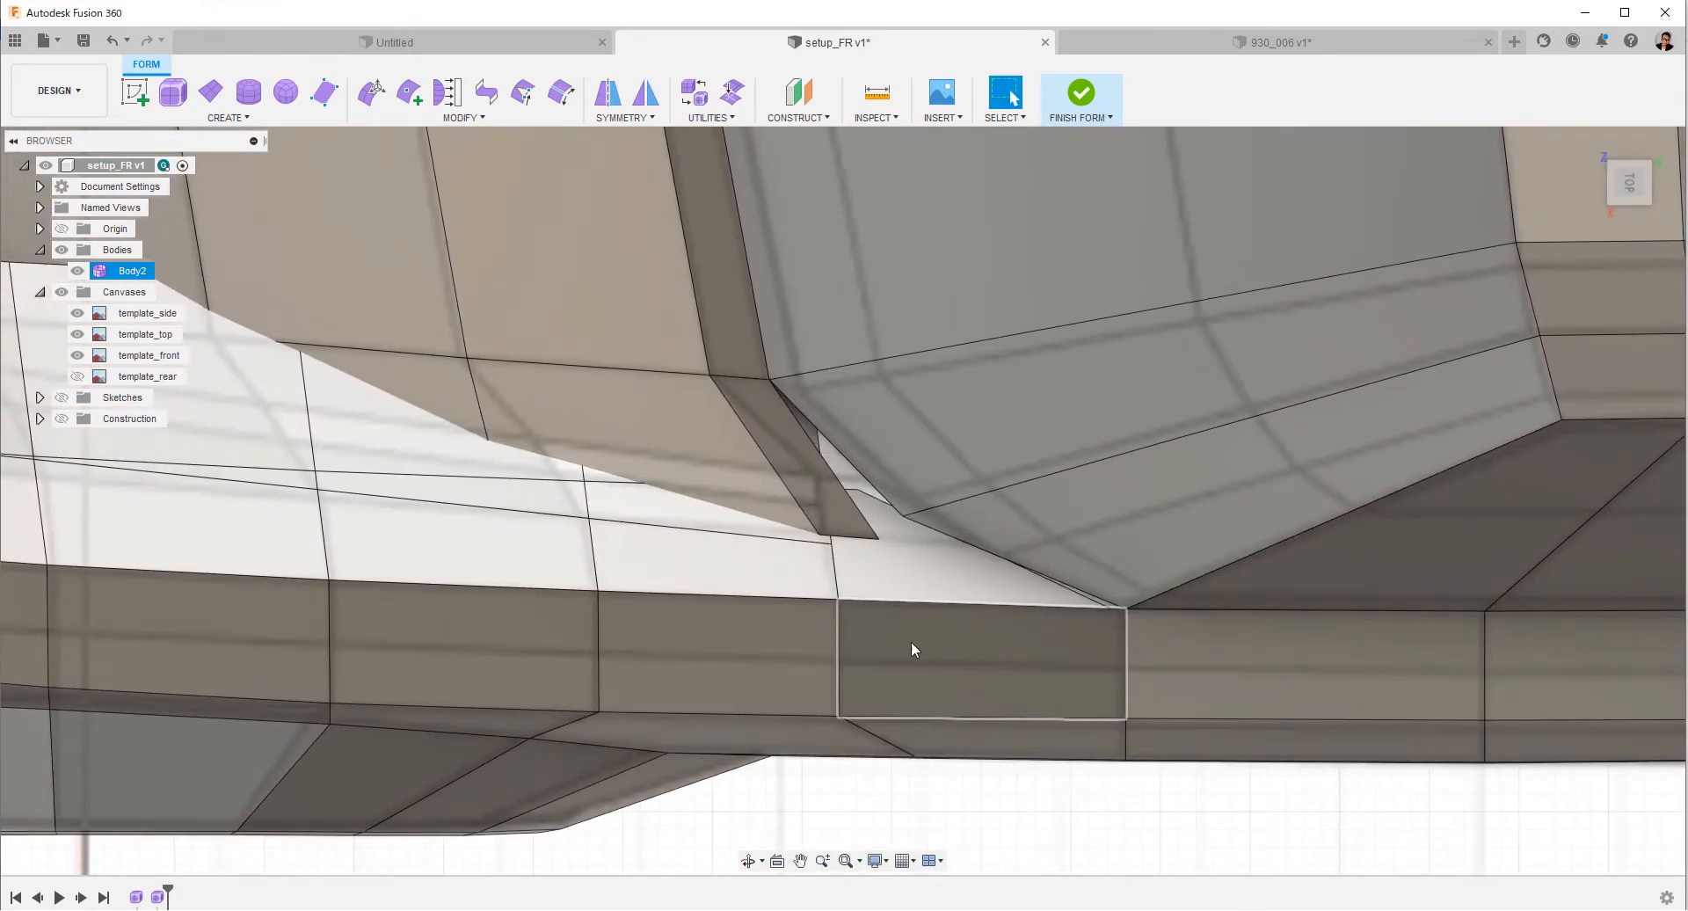
pyautogui.moveTo(843, 576); pyautogui.dragTo(867, 647, button='middle')
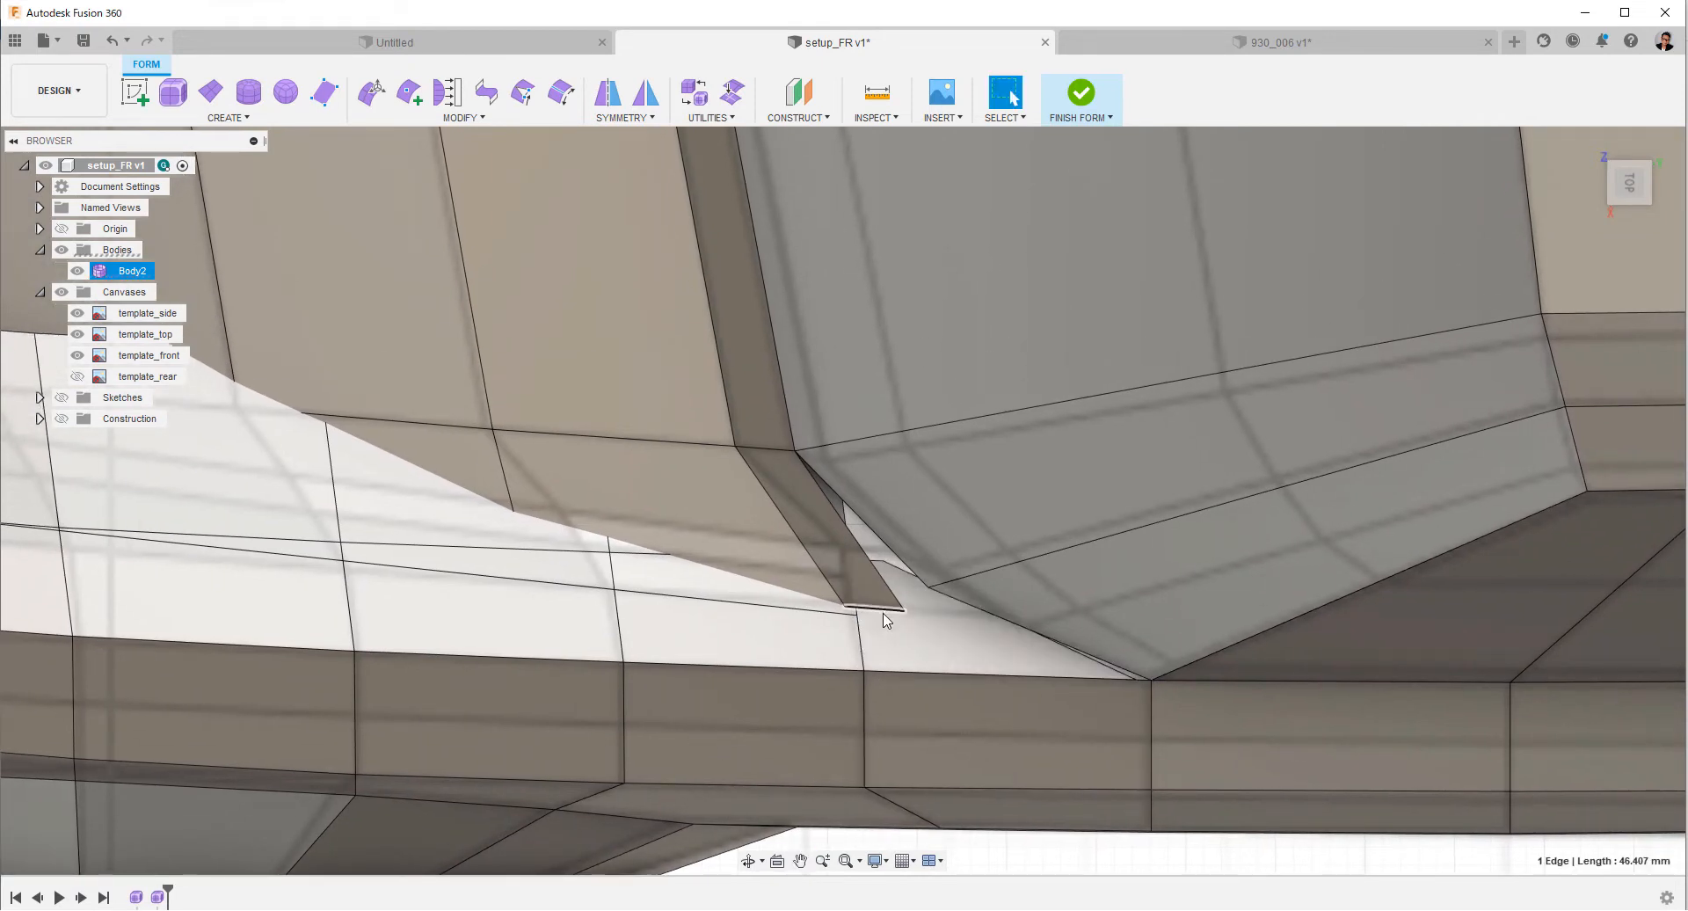
pyautogui.scroll(-3, 879, 620)
pyautogui.rightClick(862, 663)
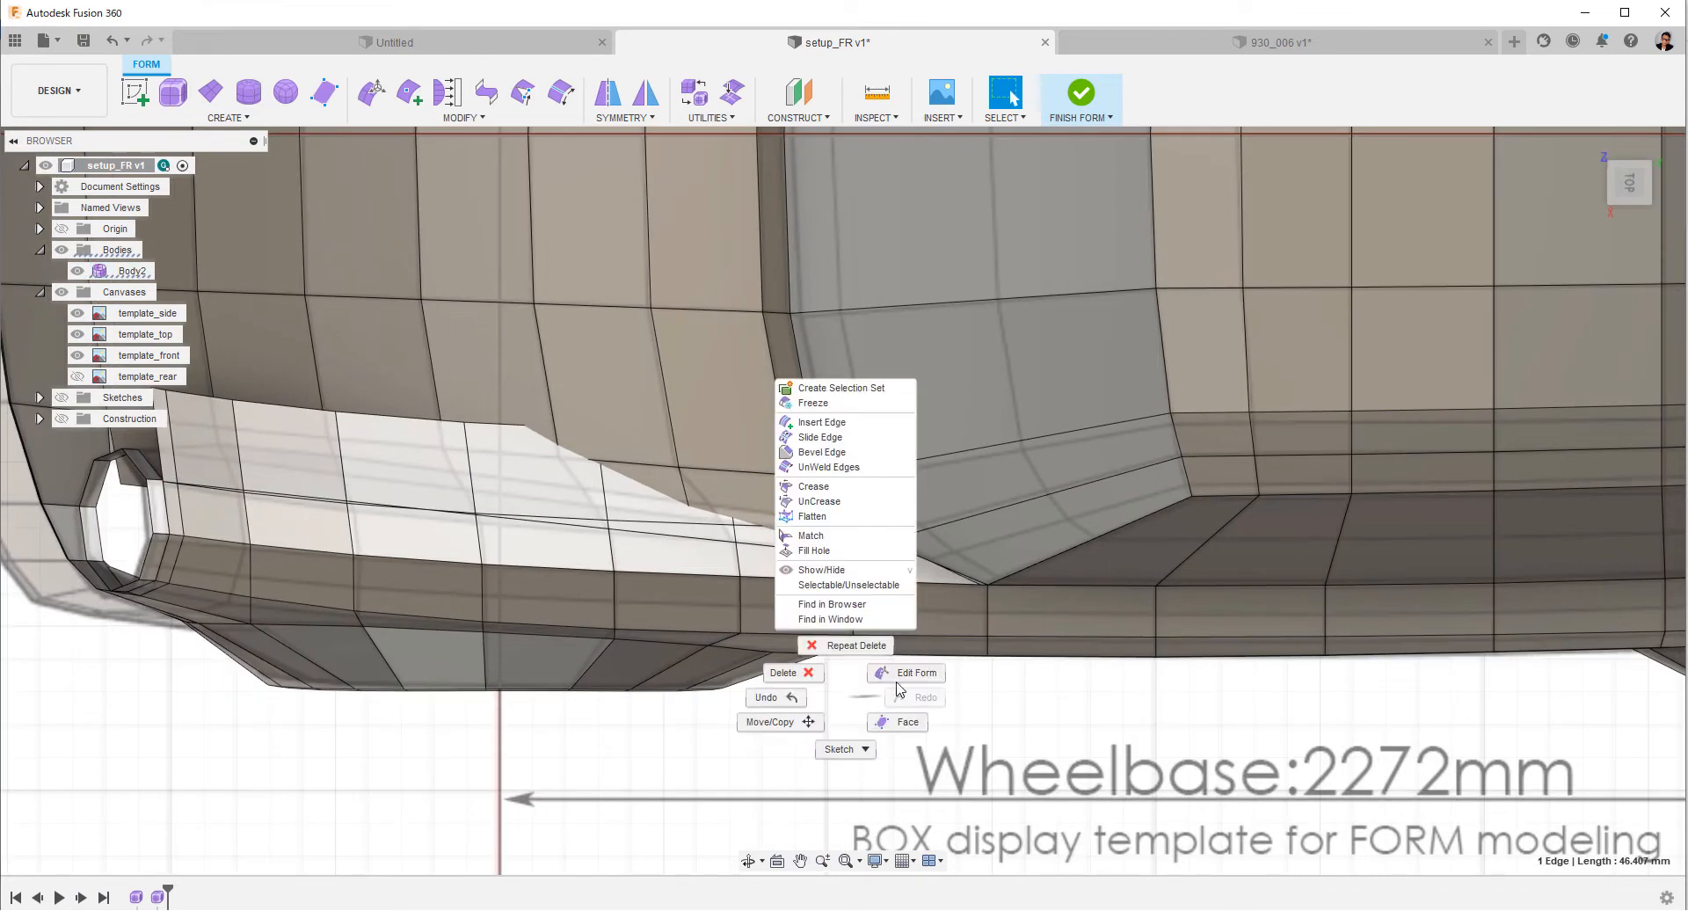
pyautogui.click(870, 580)
pyautogui.moveTo(859, 602); pyautogui.dragTo(860, 601)
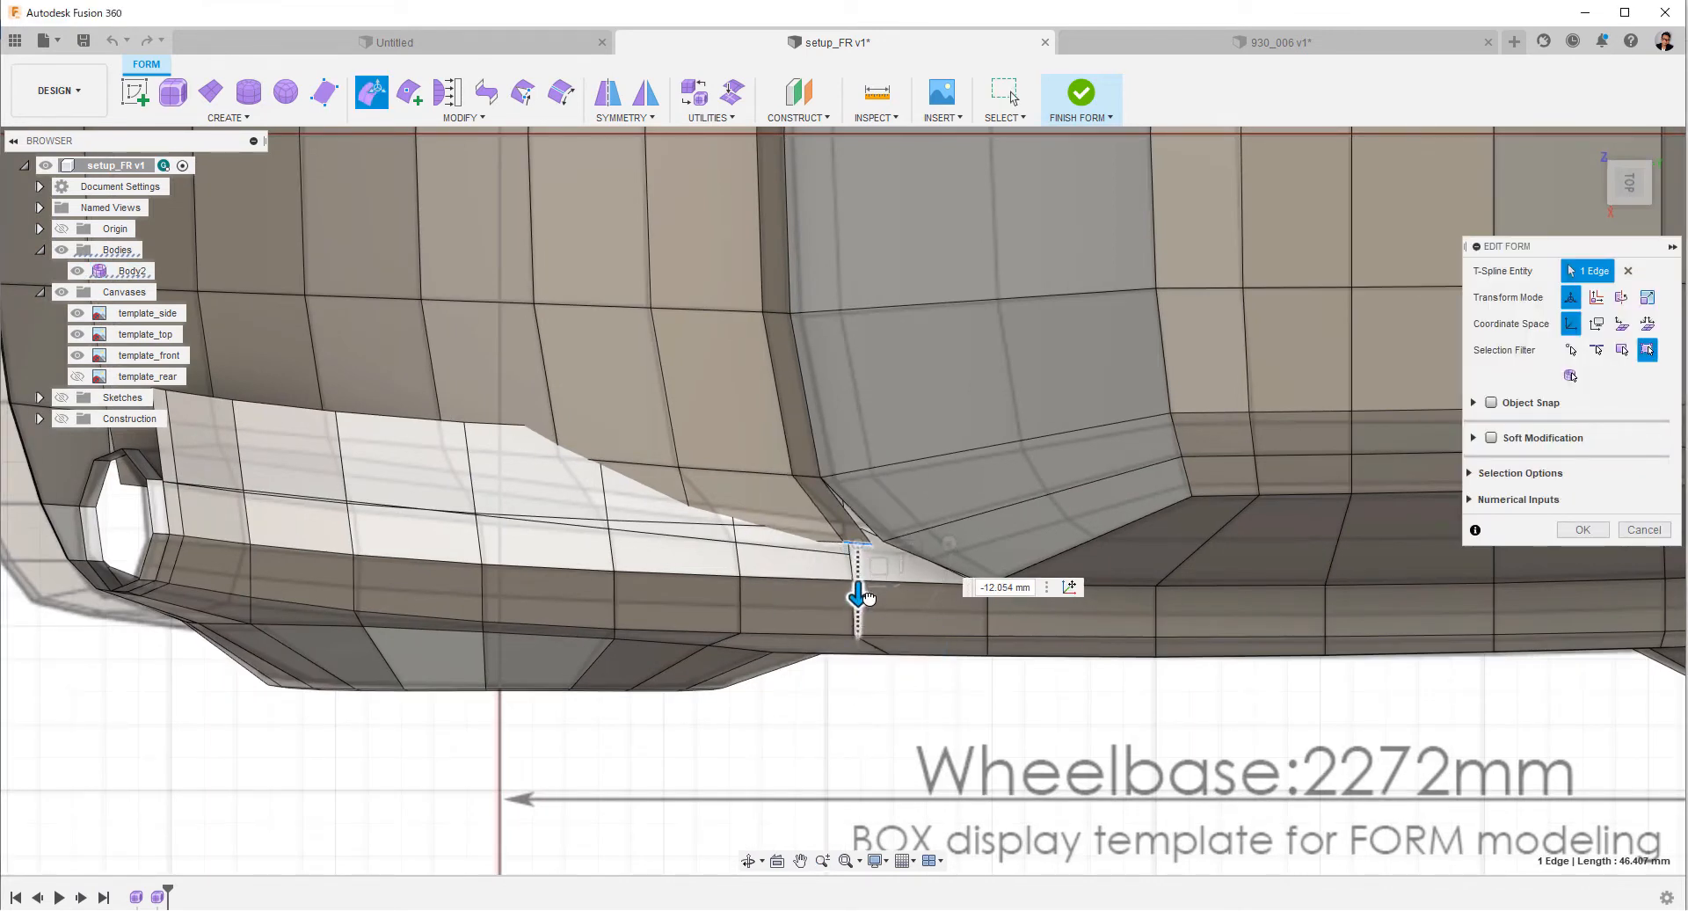
pyautogui.moveTo(868, 597); pyautogui.dragTo(869, 597)
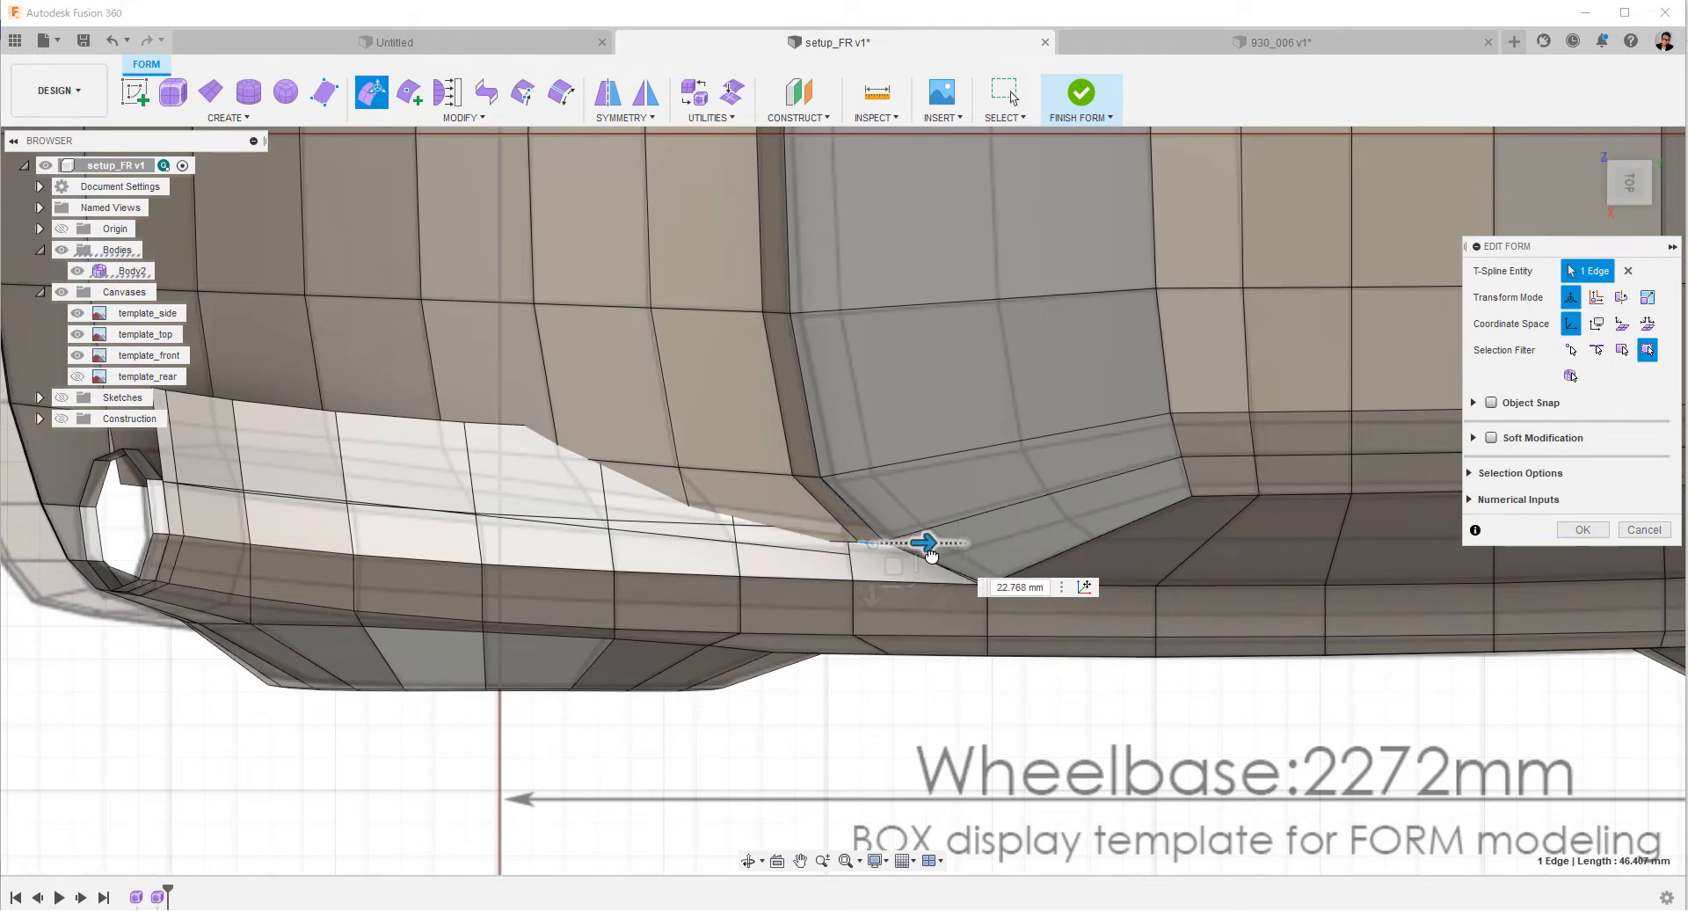
pyautogui.moveTo(931, 554); pyautogui.dragTo(915, 557)
pyautogui.scroll(3, 915, 558)
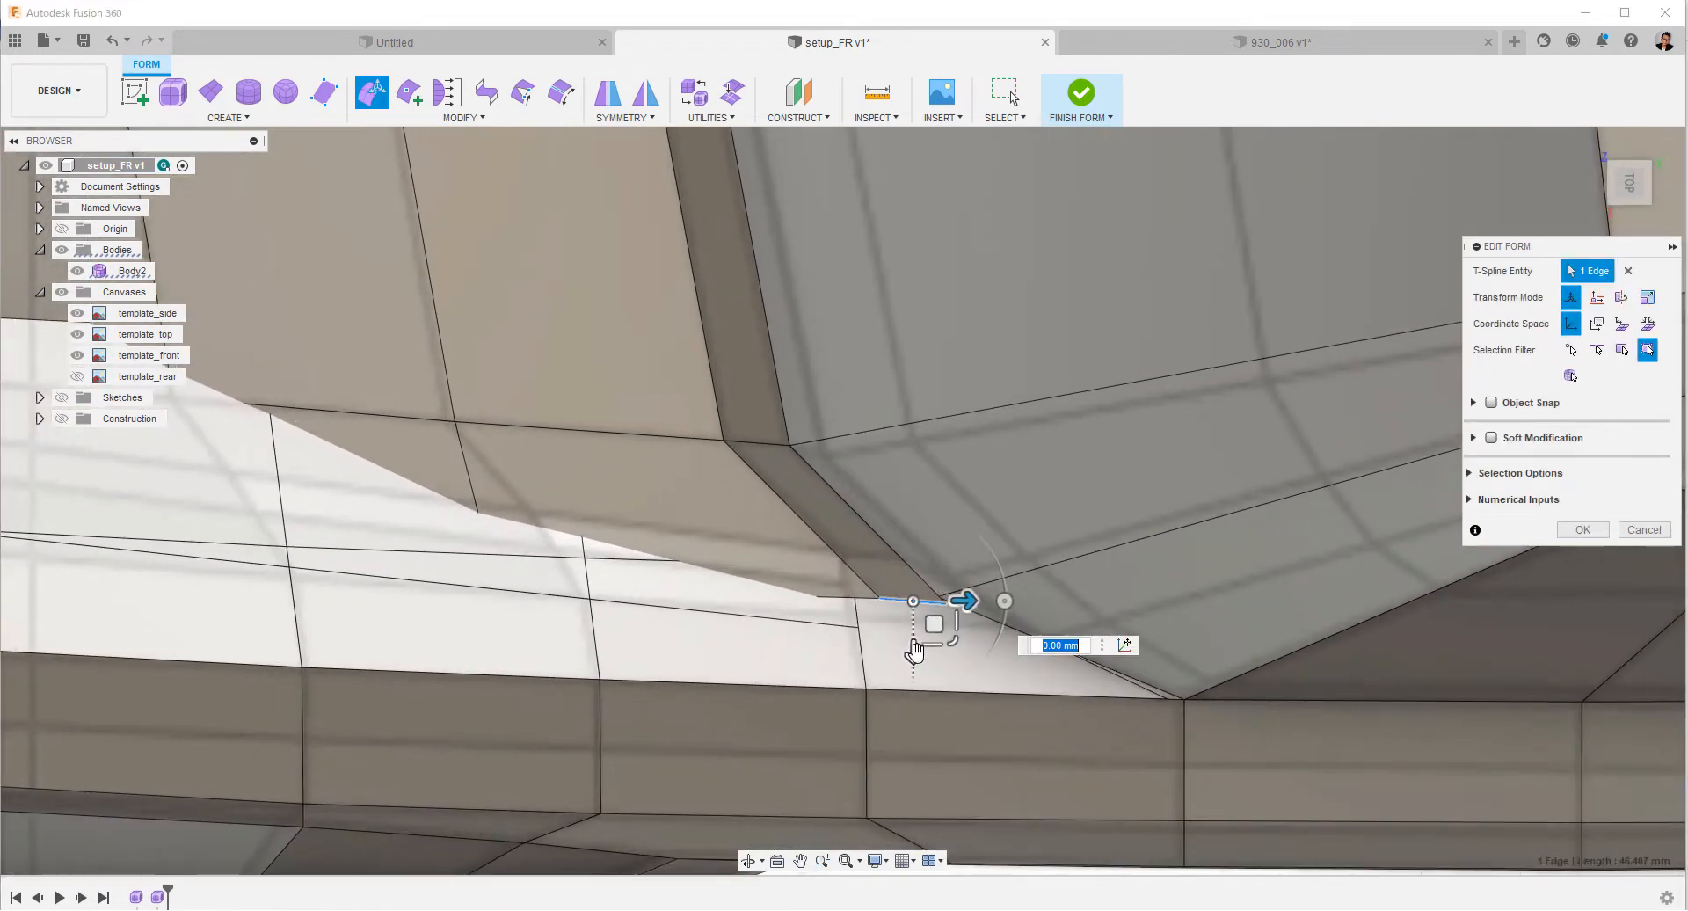
pyautogui.moveTo(913, 646); pyautogui.dragTo(969, 607)
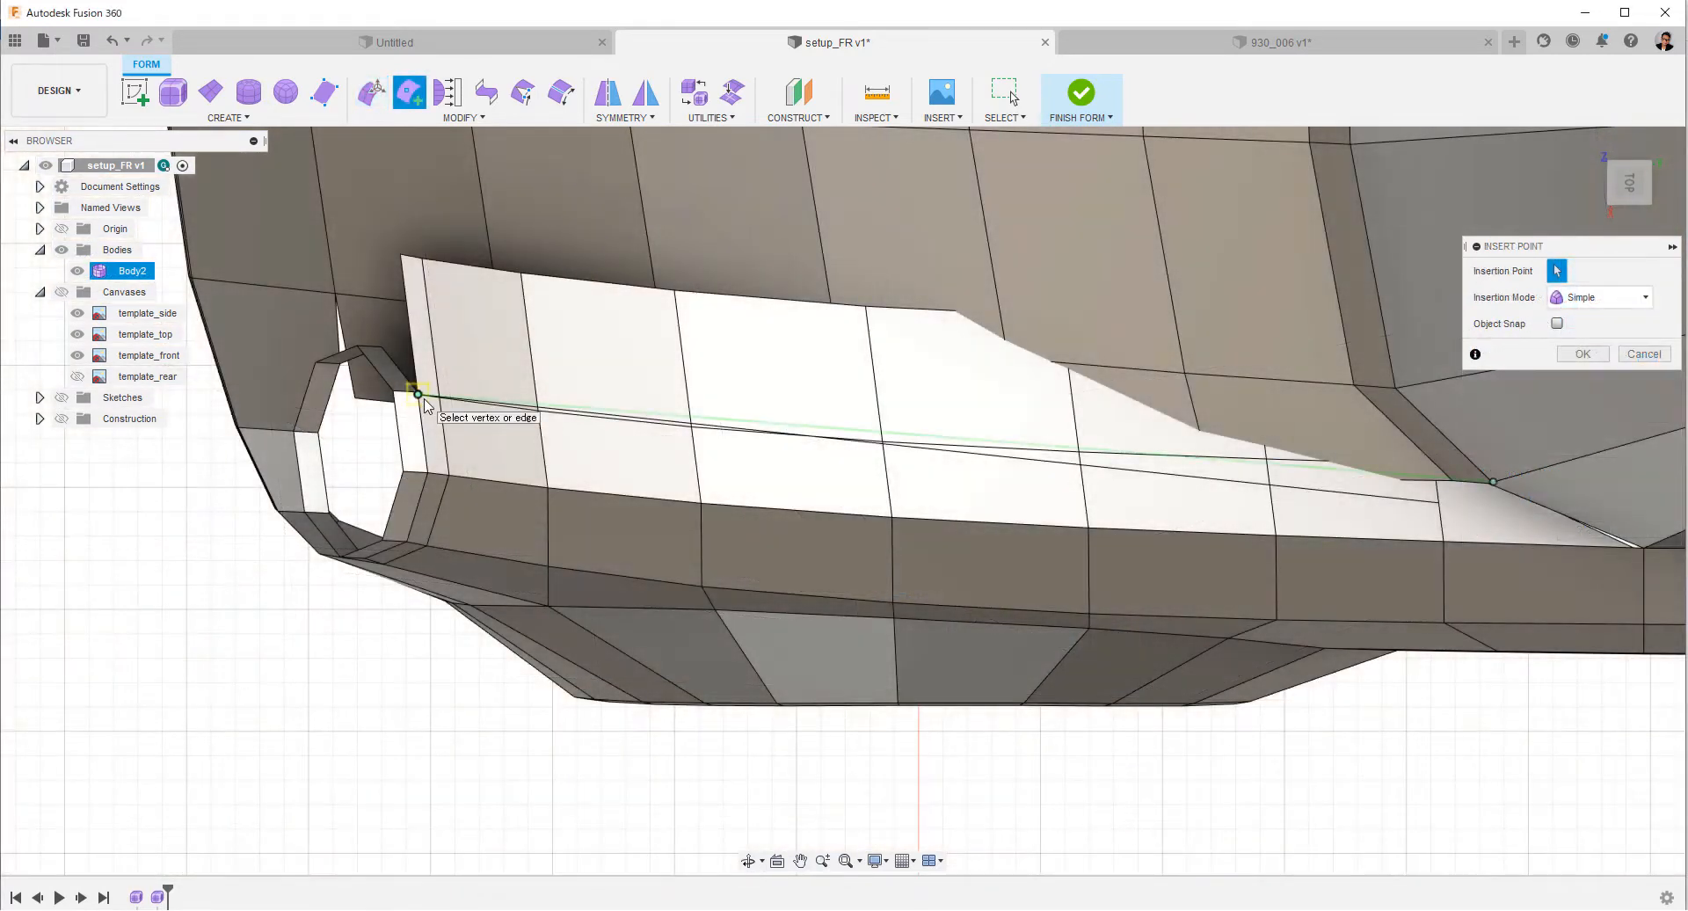
# Insert an edge line along the fender strip from the headlight ring to the windshield corner vertex, and delete the older line beside it.
pyautogui.rightClick(425, 404)
pyautogui.click(483, 405)
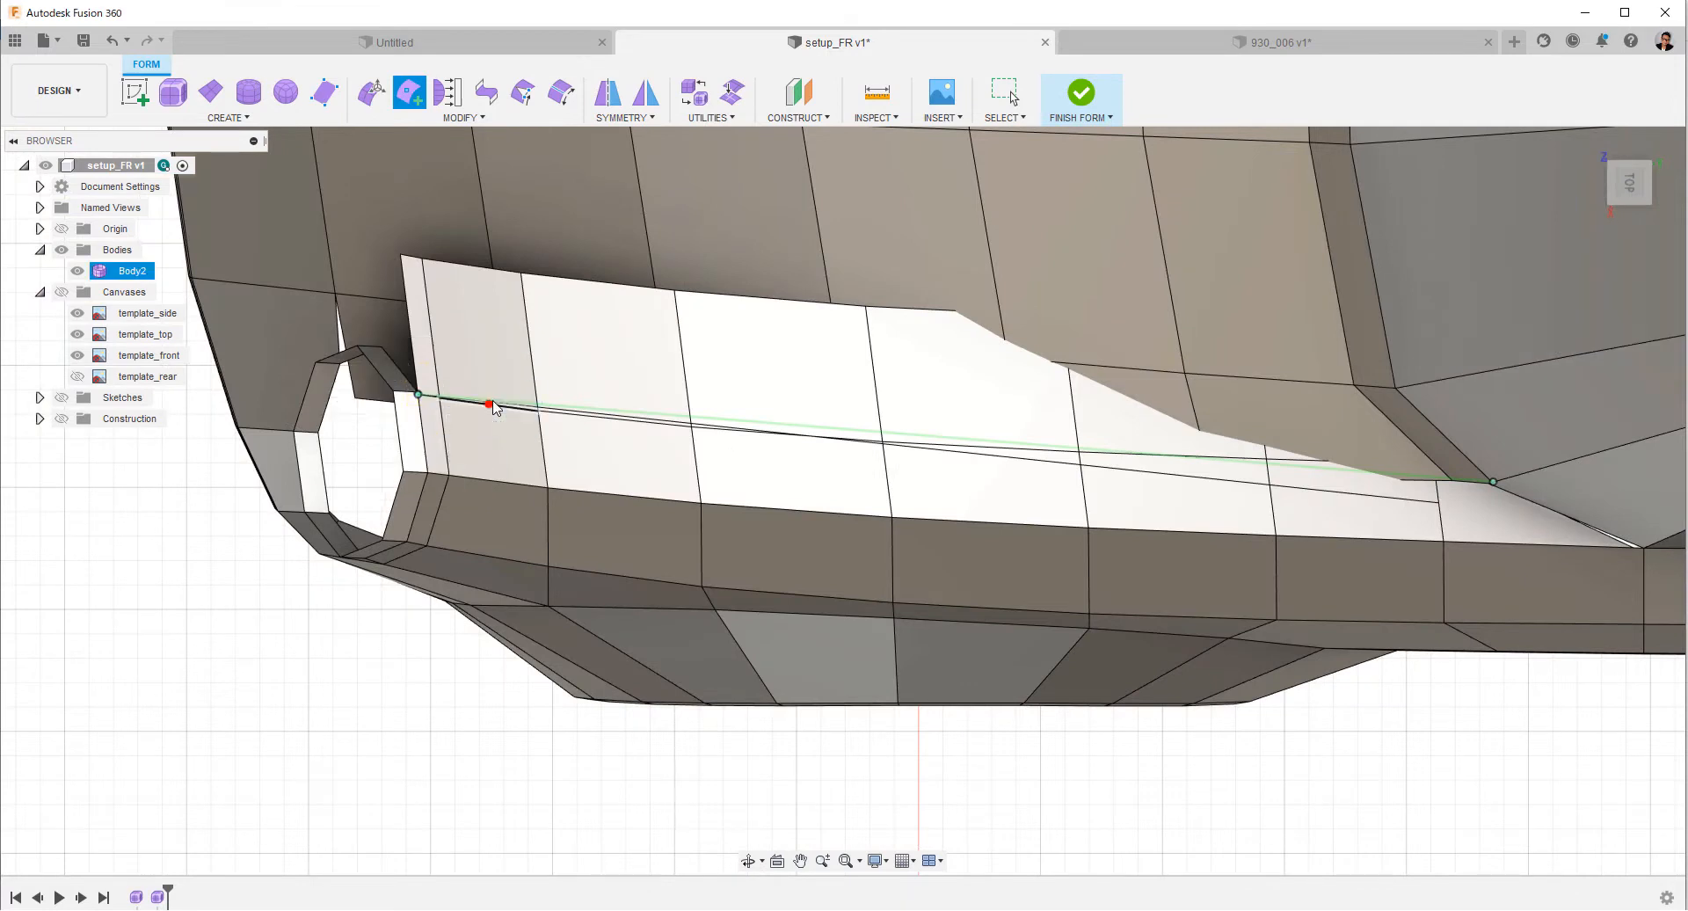
pyautogui.rightClick(1337, 492)
pyautogui.click(1309, 473)
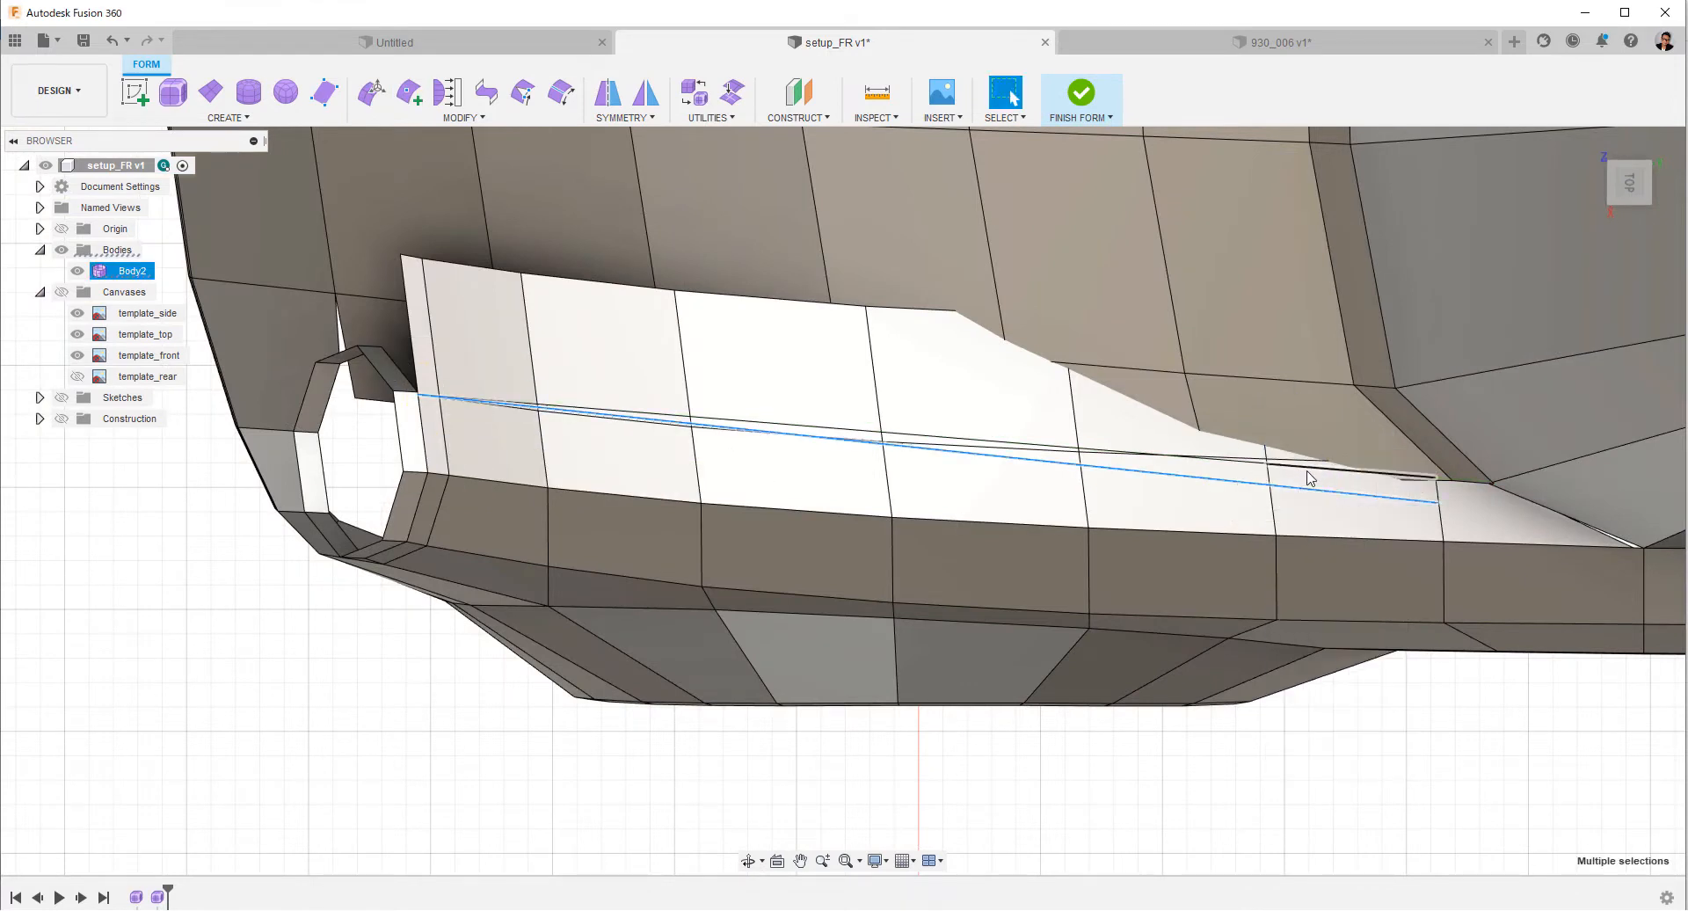
pyautogui.rightClick(789, 436)
pyautogui.click(743, 414)
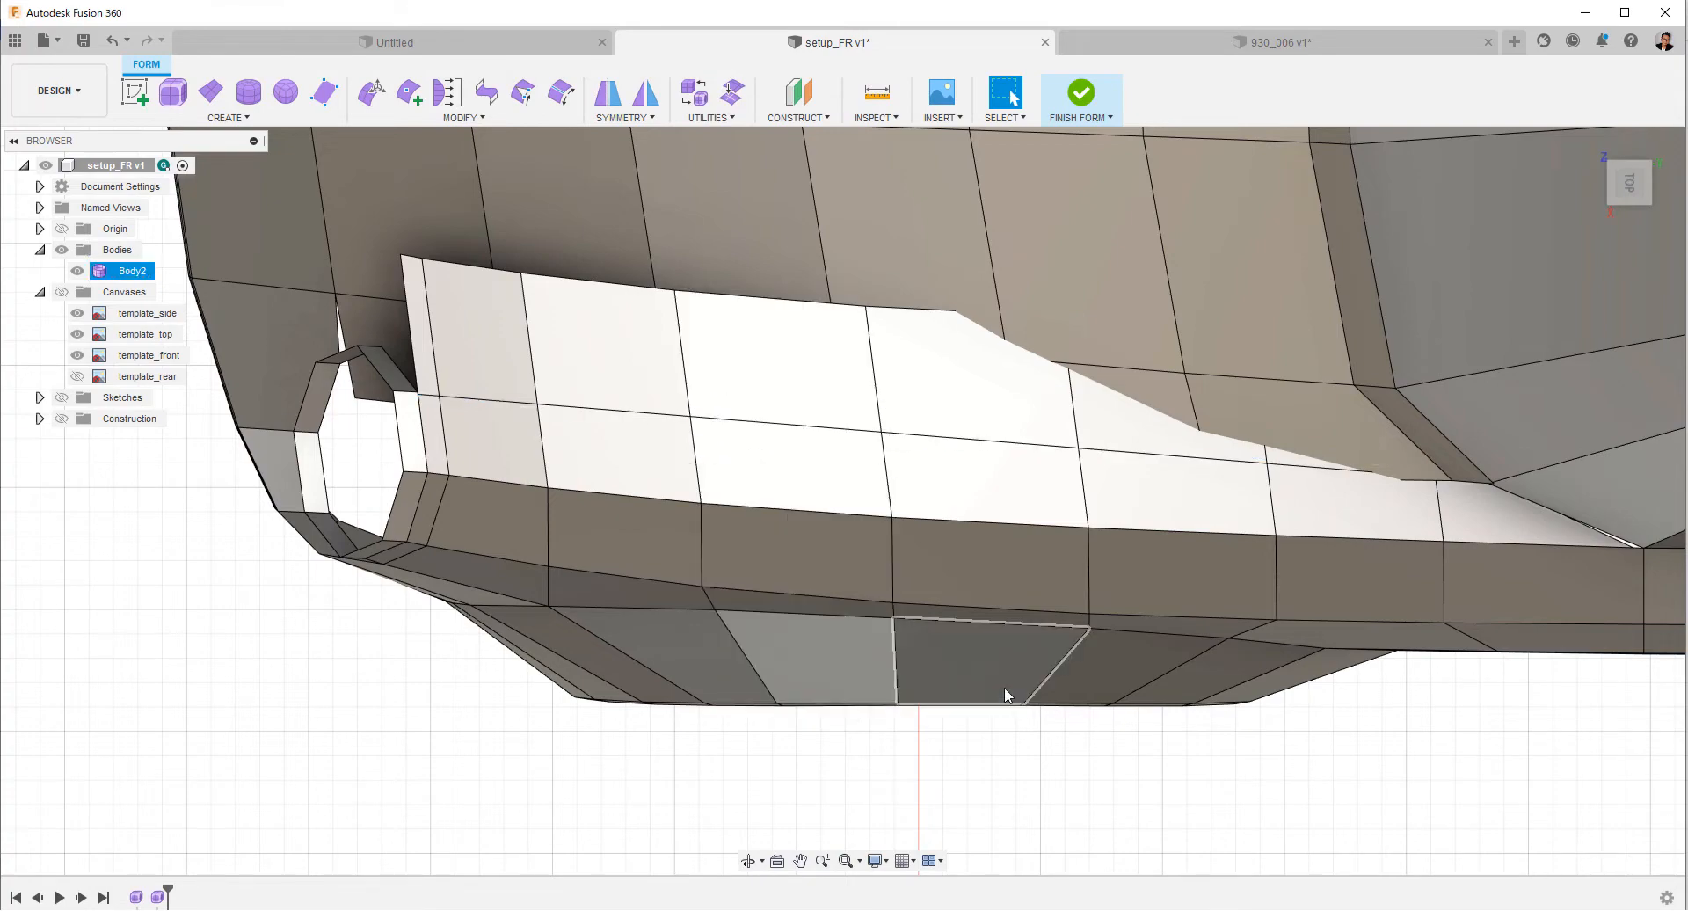
# Delete the inner row of fender strip faces that overlaps the hood.
pyautogui.scroll(-2, 1105, 712)
pyautogui.keyDown('shift'); pyautogui.moveTo(1105, 721); pyautogui.dragTo(1269, 566, button='middle'); pyautogui.keyUp('shift')
pyautogui.scroll(3, 1269, 565)
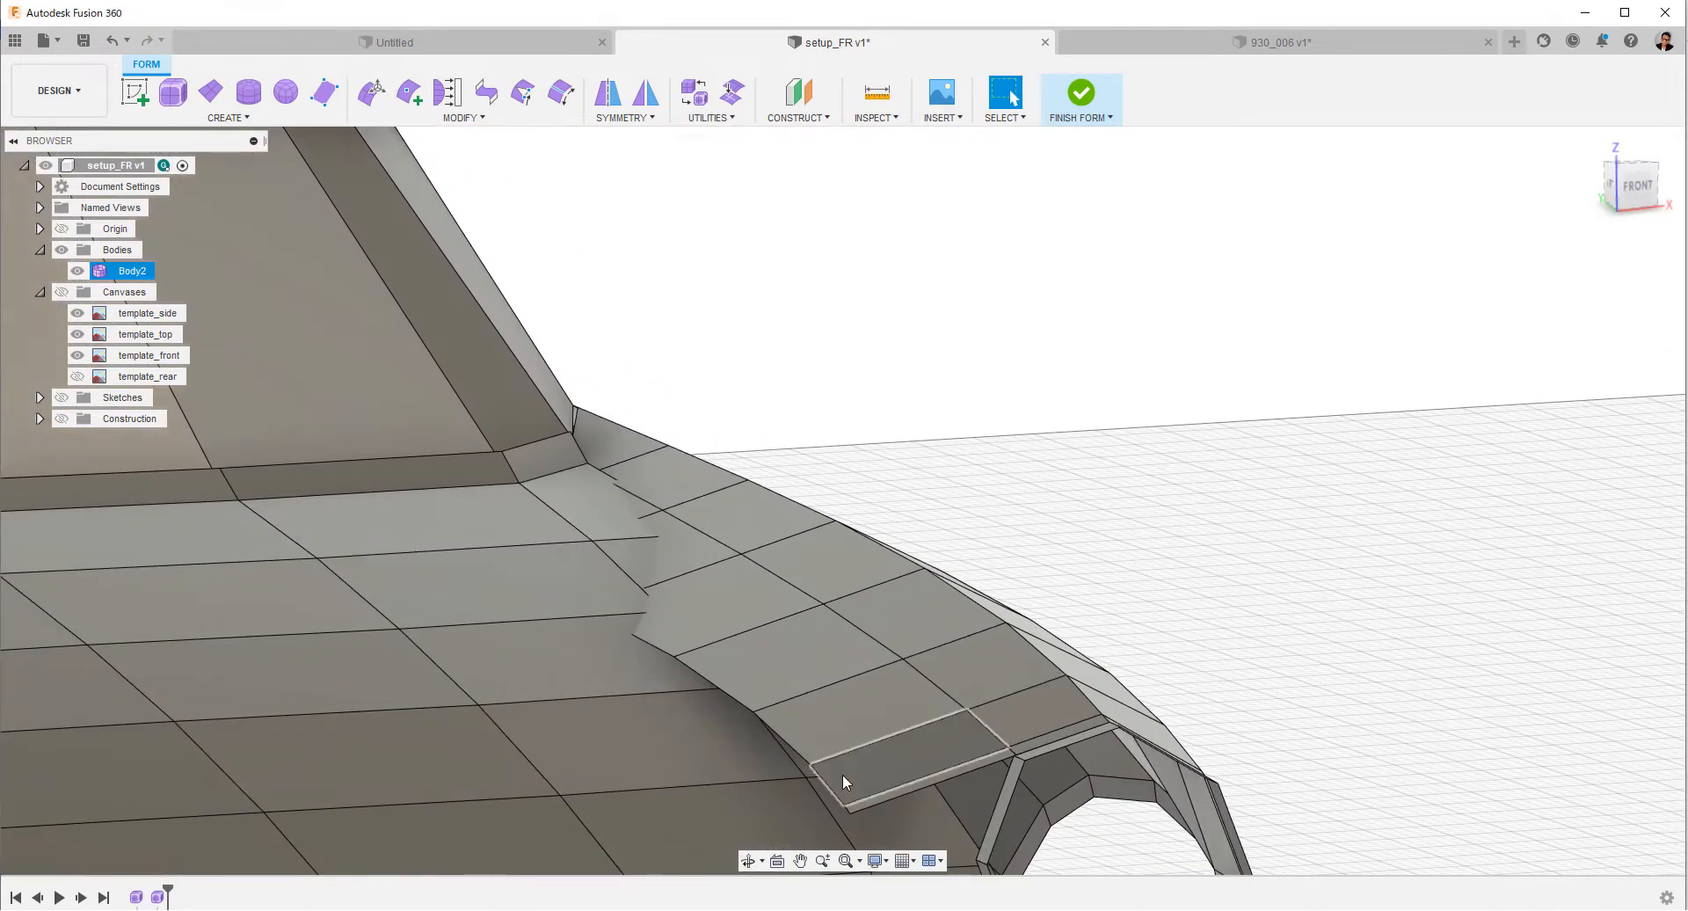
pyautogui.doubleClick(832, 784)
pyautogui.rightClick(1331, 538)
pyautogui.press('Delete')
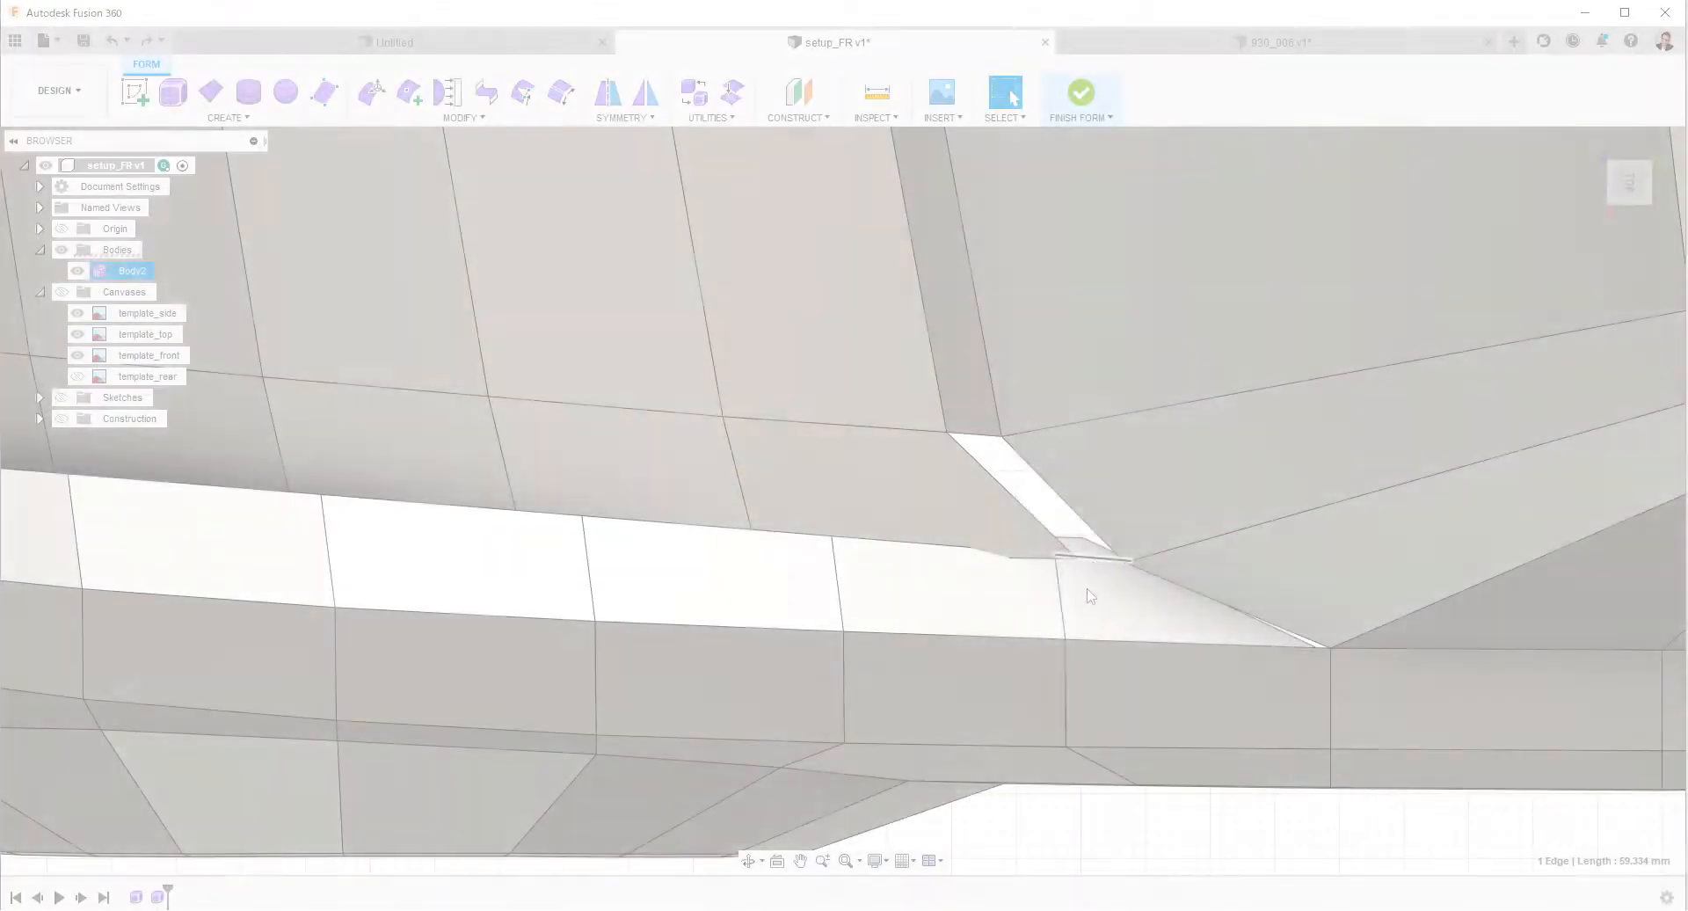
# Delete the end face of the windshield frame strip and the hood's rear corner face beside the fender.
pyautogui.rightClick(1063, 585)
pyautogui.press('Escape')
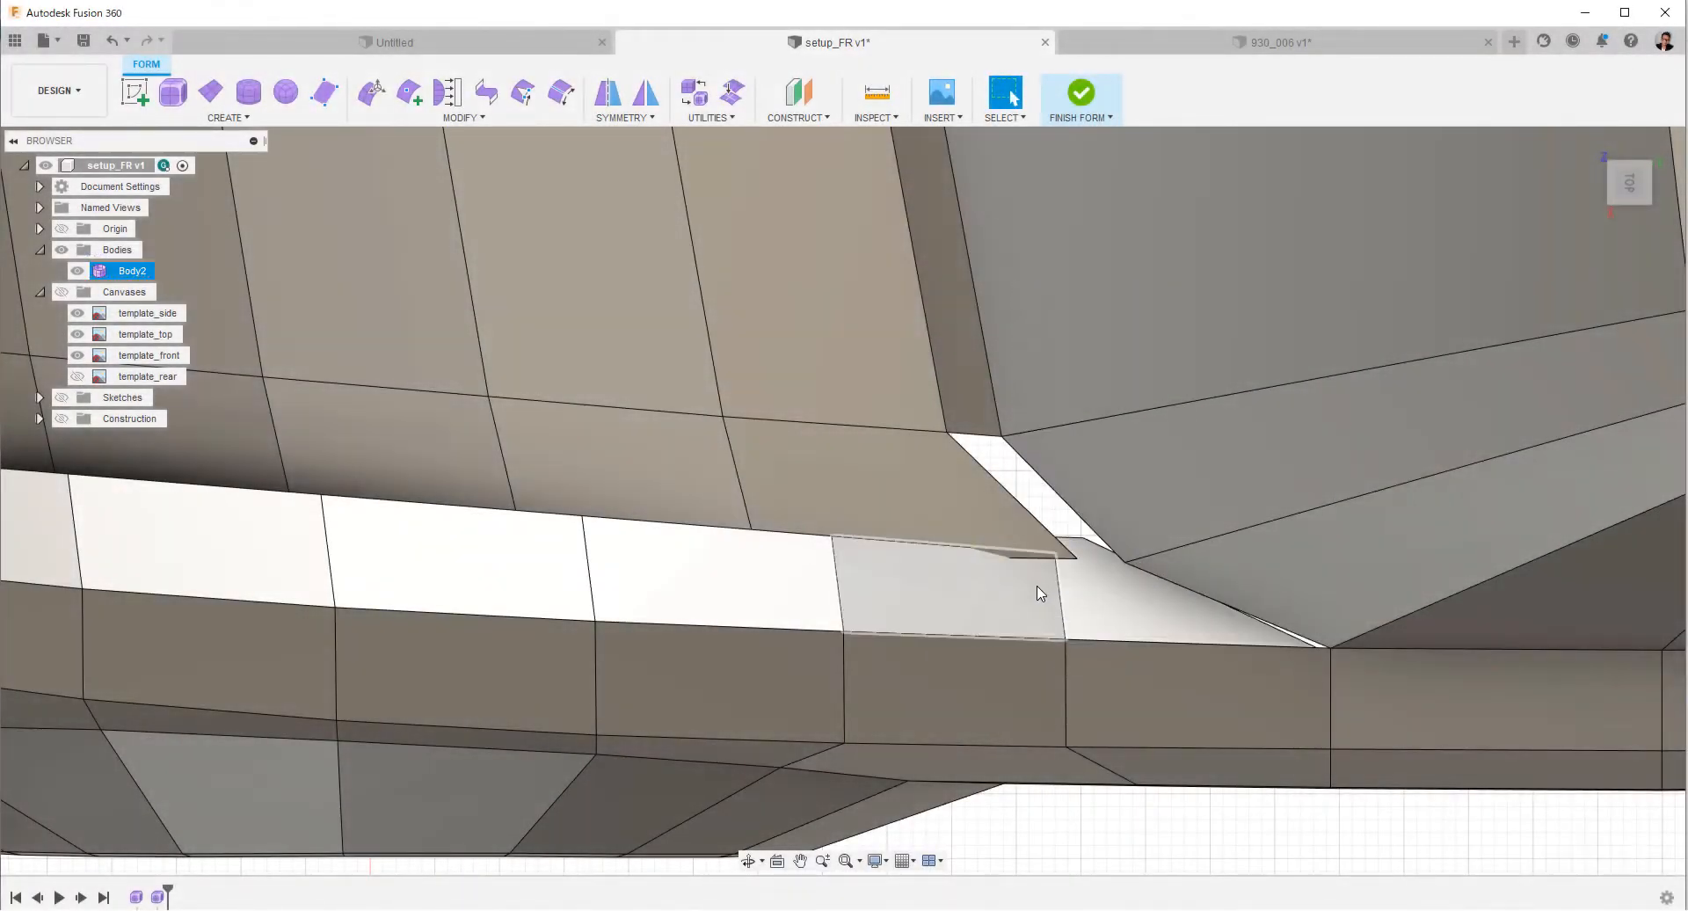
pyautogui.click(982, 517)
pyautogui.press('Delete')
pyautogui.scroll(-5, 967, 527)
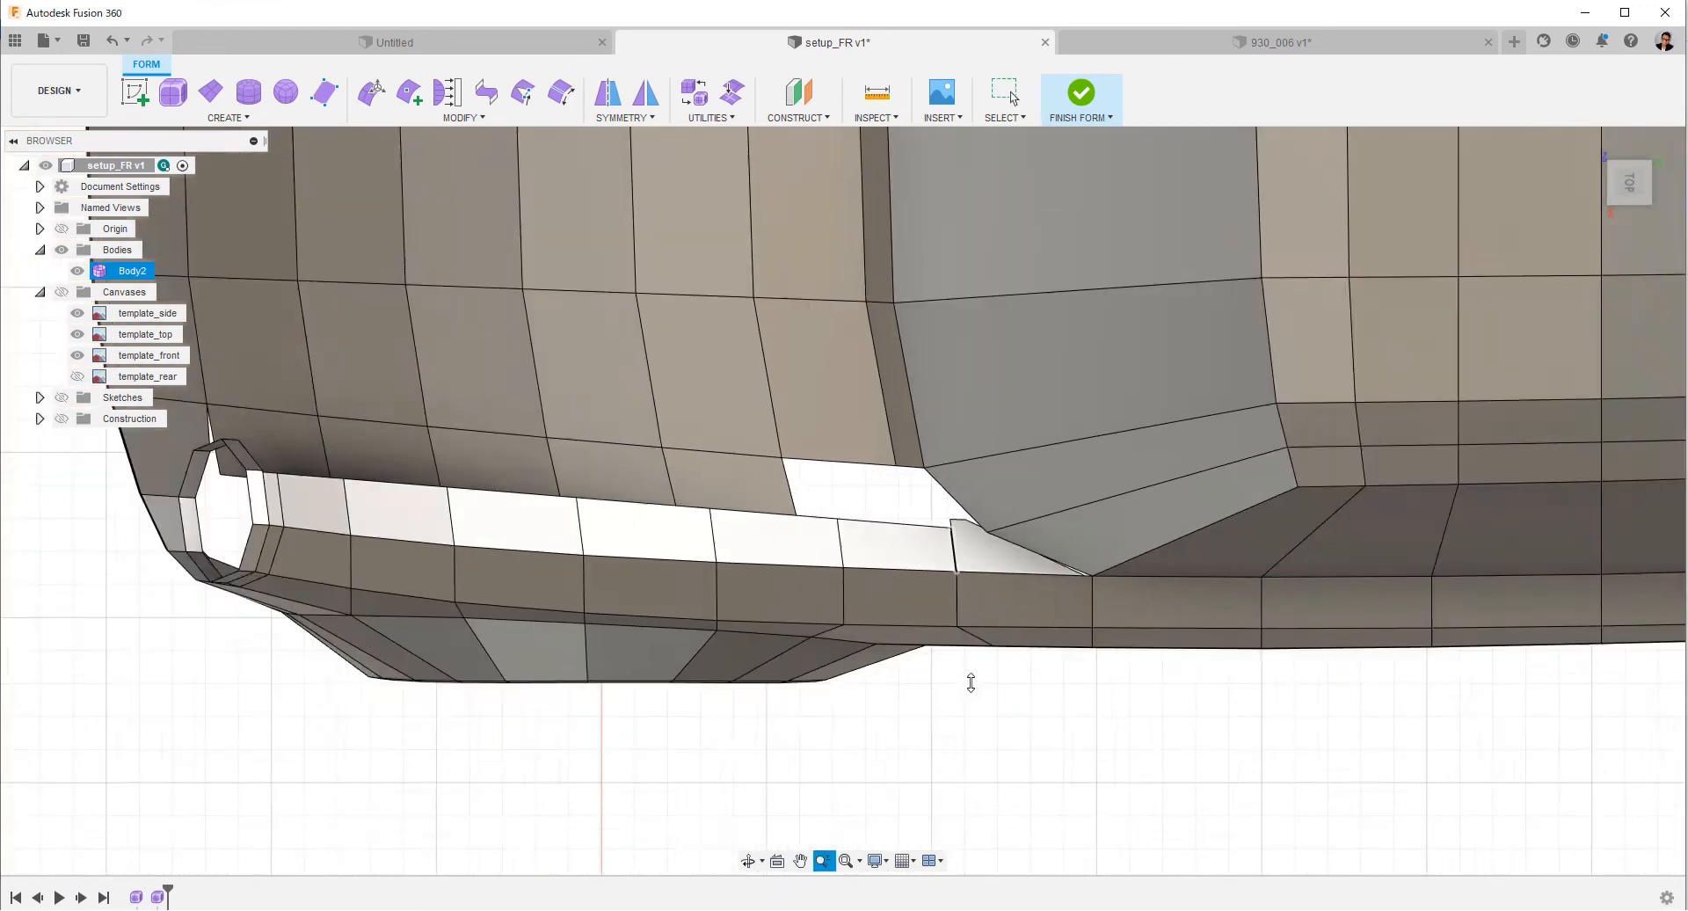
pyautogui.scroll(5, 1006, 665)
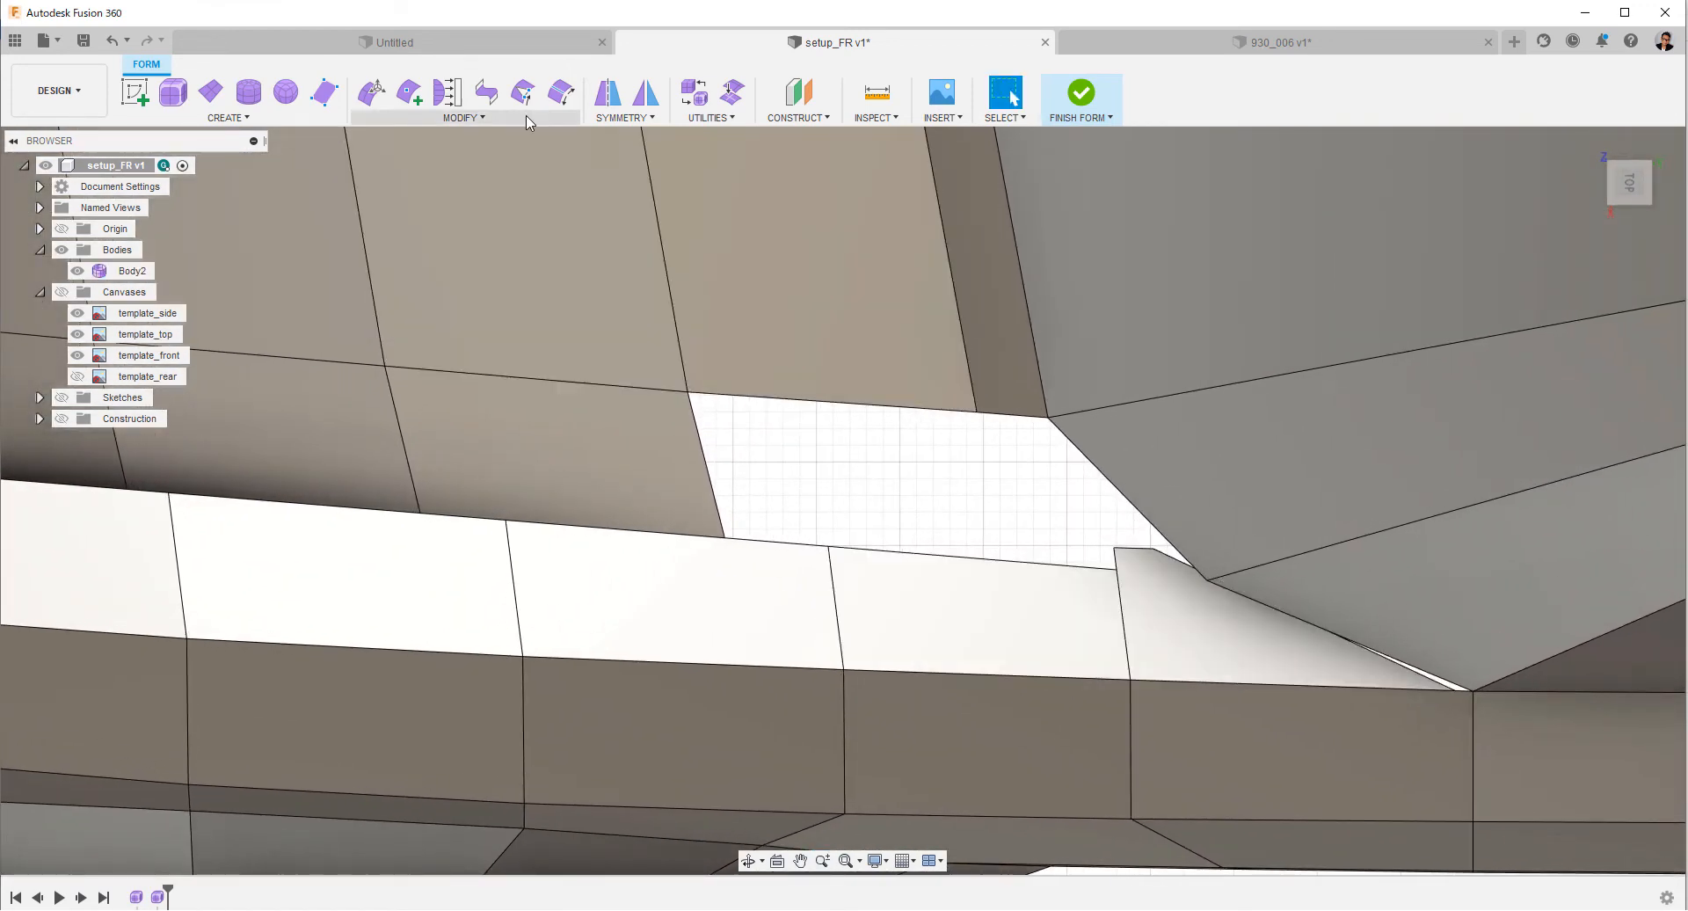
# Try to cut the fender's rear face from its rear tip to the strip's inner edge vertex and delete the sliver.
pyautogui.click(410, 94)
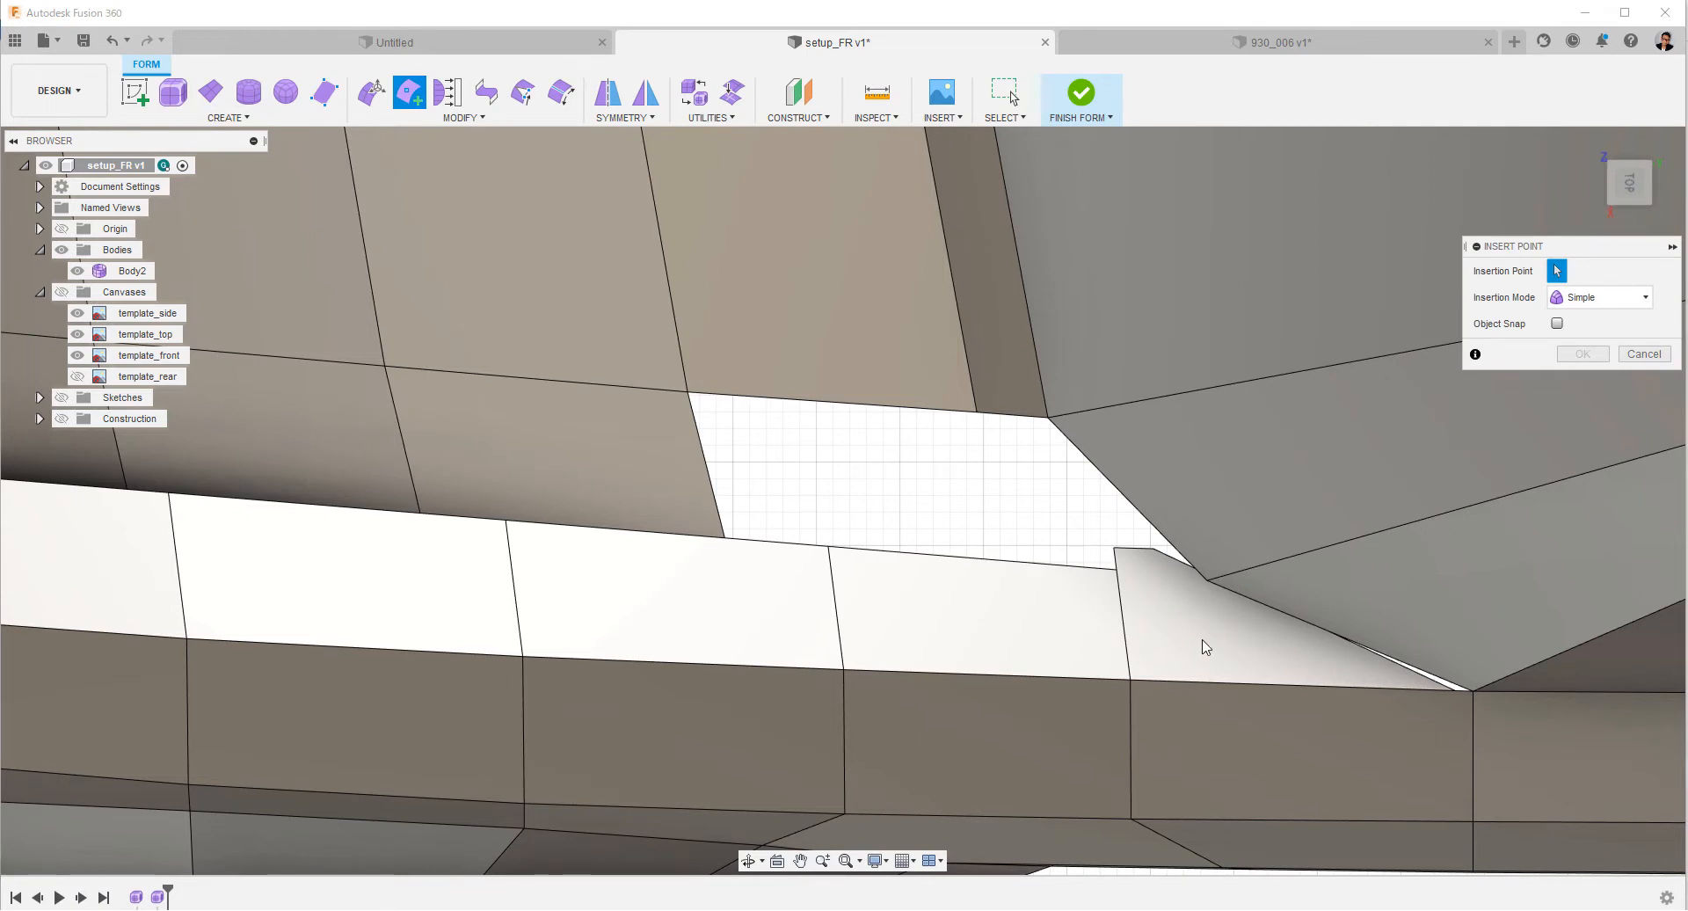
pyautogui.click(1455, 693)
pyautogui.click(1116, 572)
pyautogui.rightClick(1116, 572)
pyautogui.click(1171, 576)
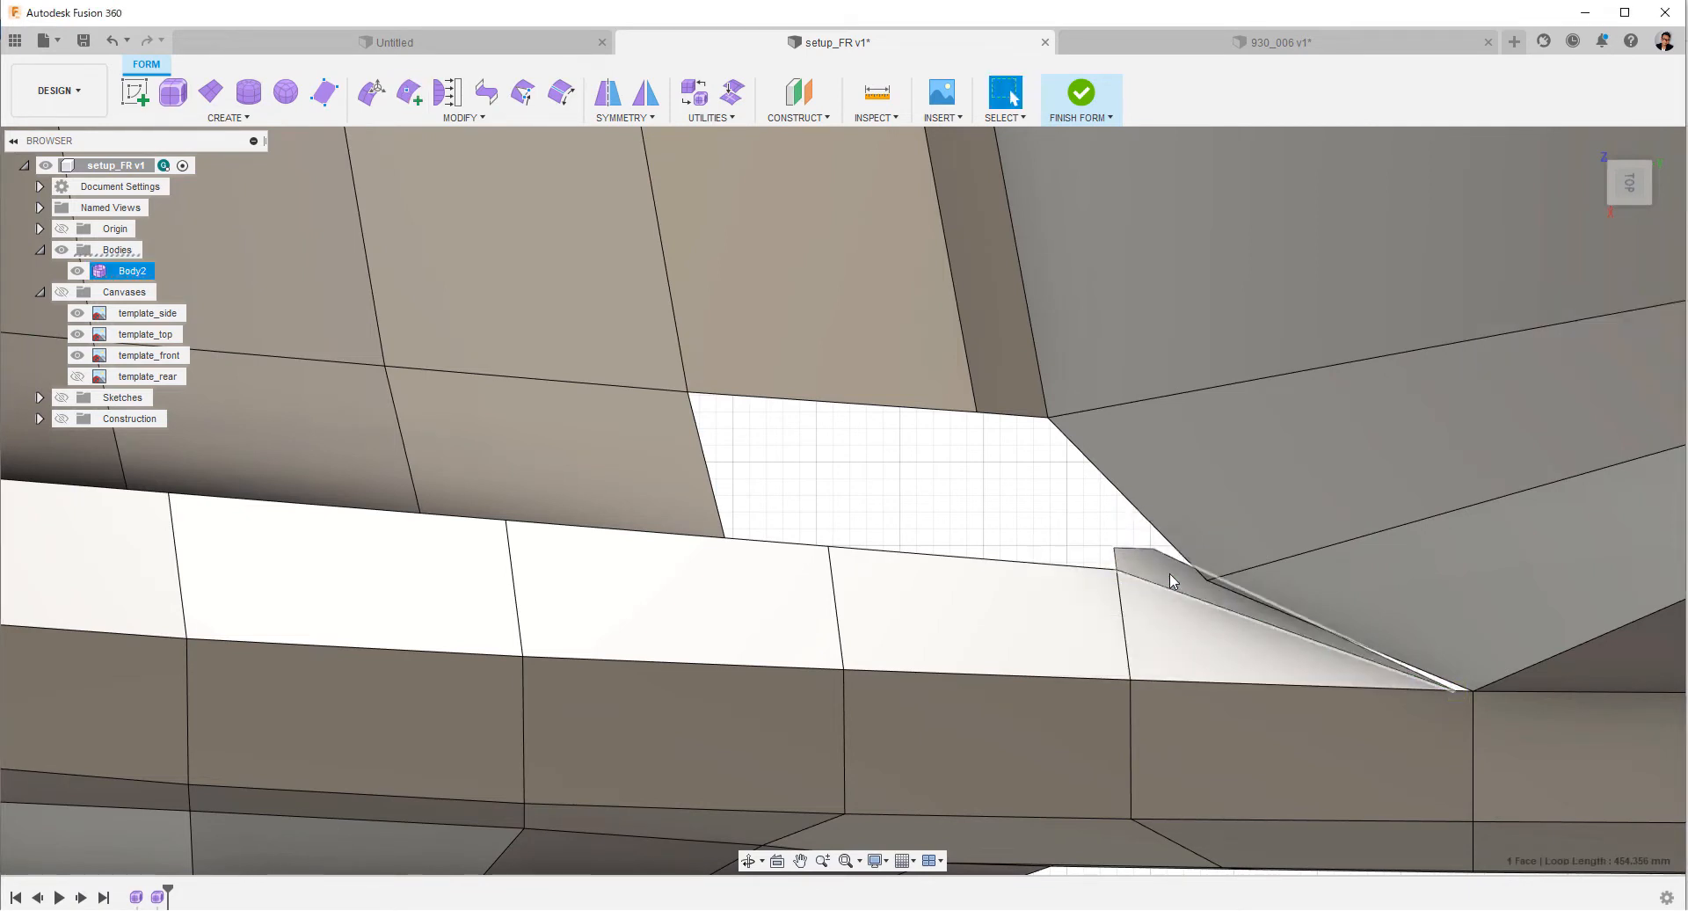
pyautogui.click(1170, 576)
pyautogui.rightClick(1169, 576)
pyautogui.click(1124, 557)
pyautogui.moveTo(1124, 562); pyautogui.dragTo(808, 530, button='middle')
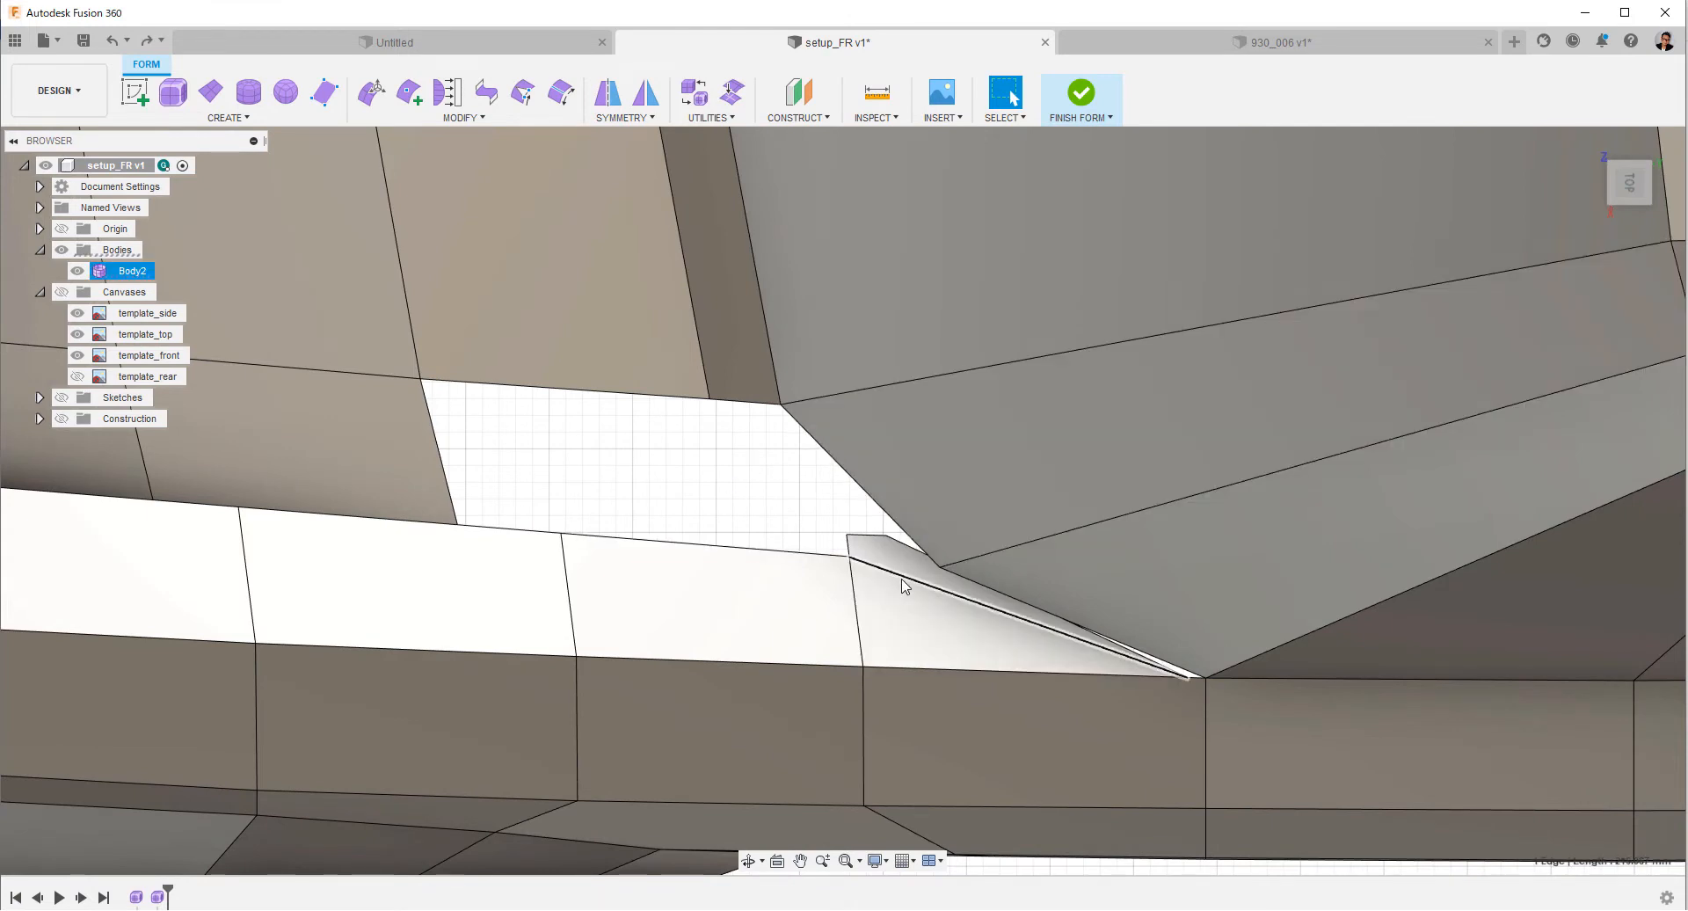
# Insert points from the fender's rear tip to the upper corner of its last face, and delete the sliver behind the cut.
pyautogui.click(408, 92)
pyautogui.click(1184, 676)
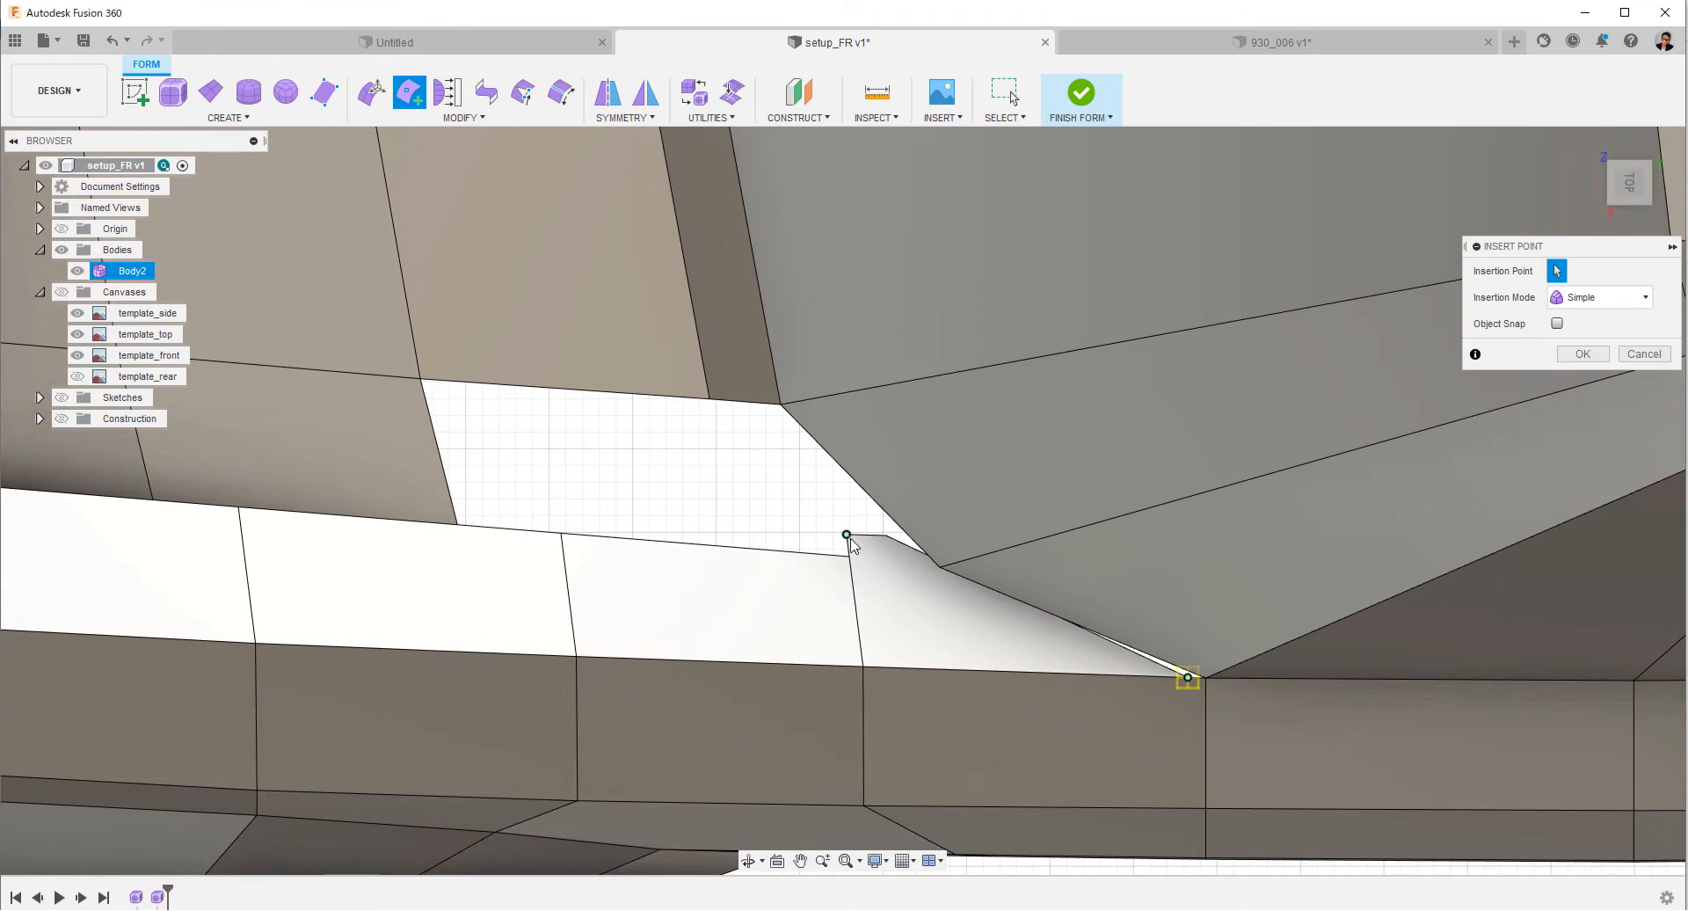
pyautogui.click(849, 538)
pyautogui.rightClick(849, 538)
pyautogui.click(914, 542)
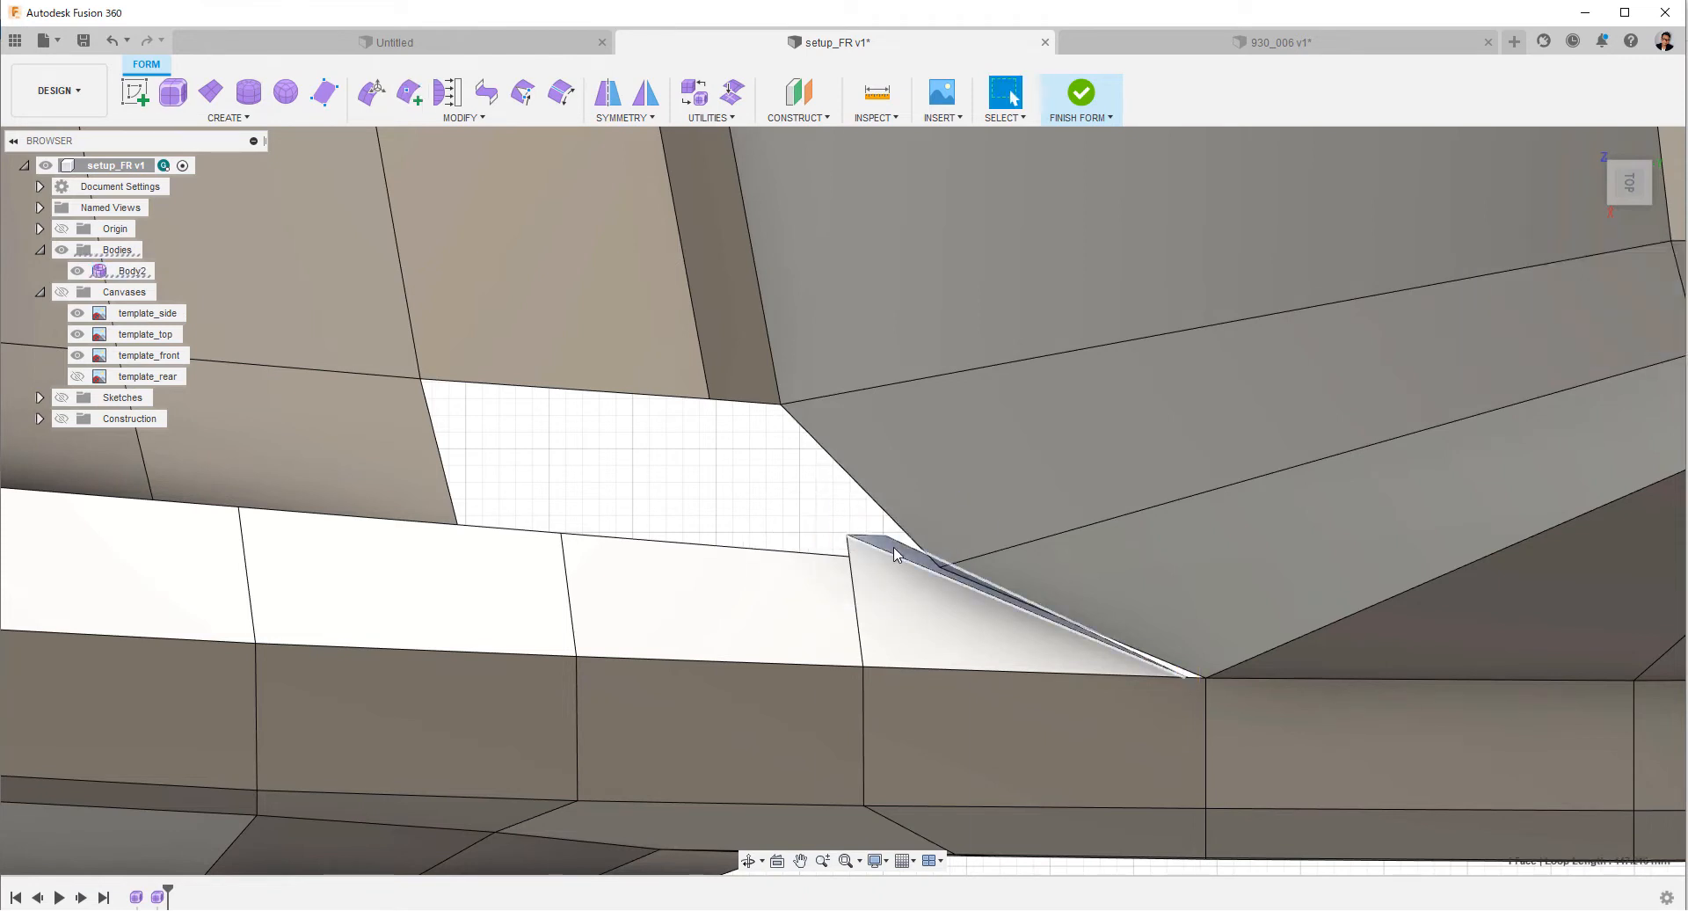
pyautogui.scroll(2, 857, 515)
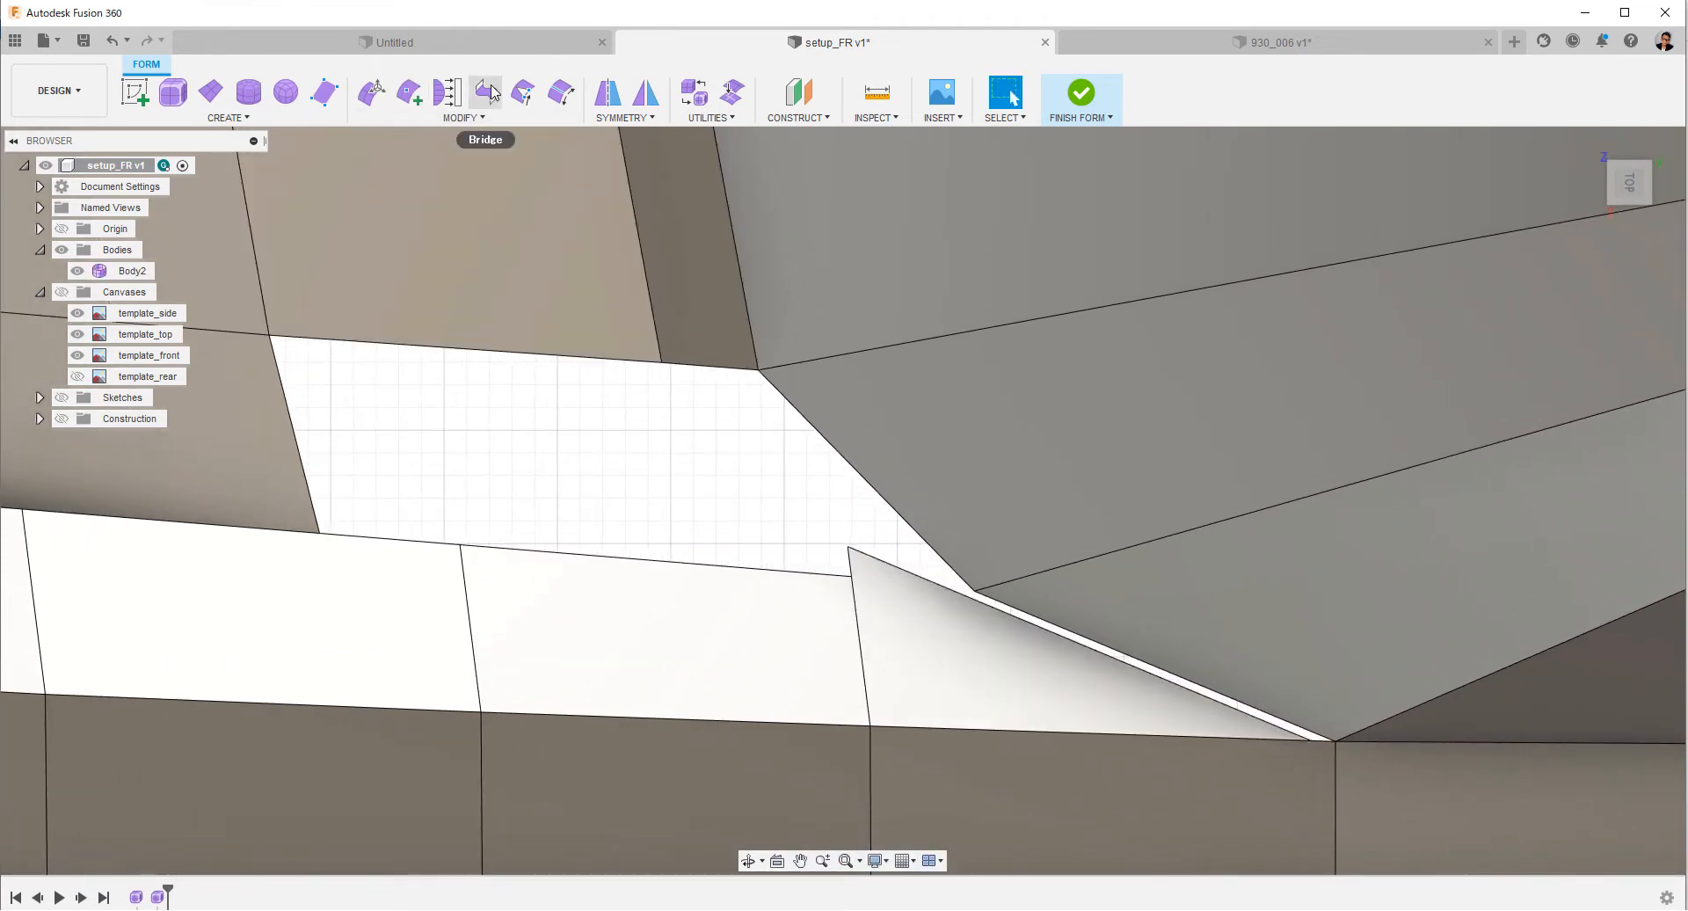
# Insert points from the fender strip's inner edge vertex to the rear edge beside the windshield corner, and delete the triangular tip.
pyautogui.click(421, 102)
pyautogui.click(851, 579)
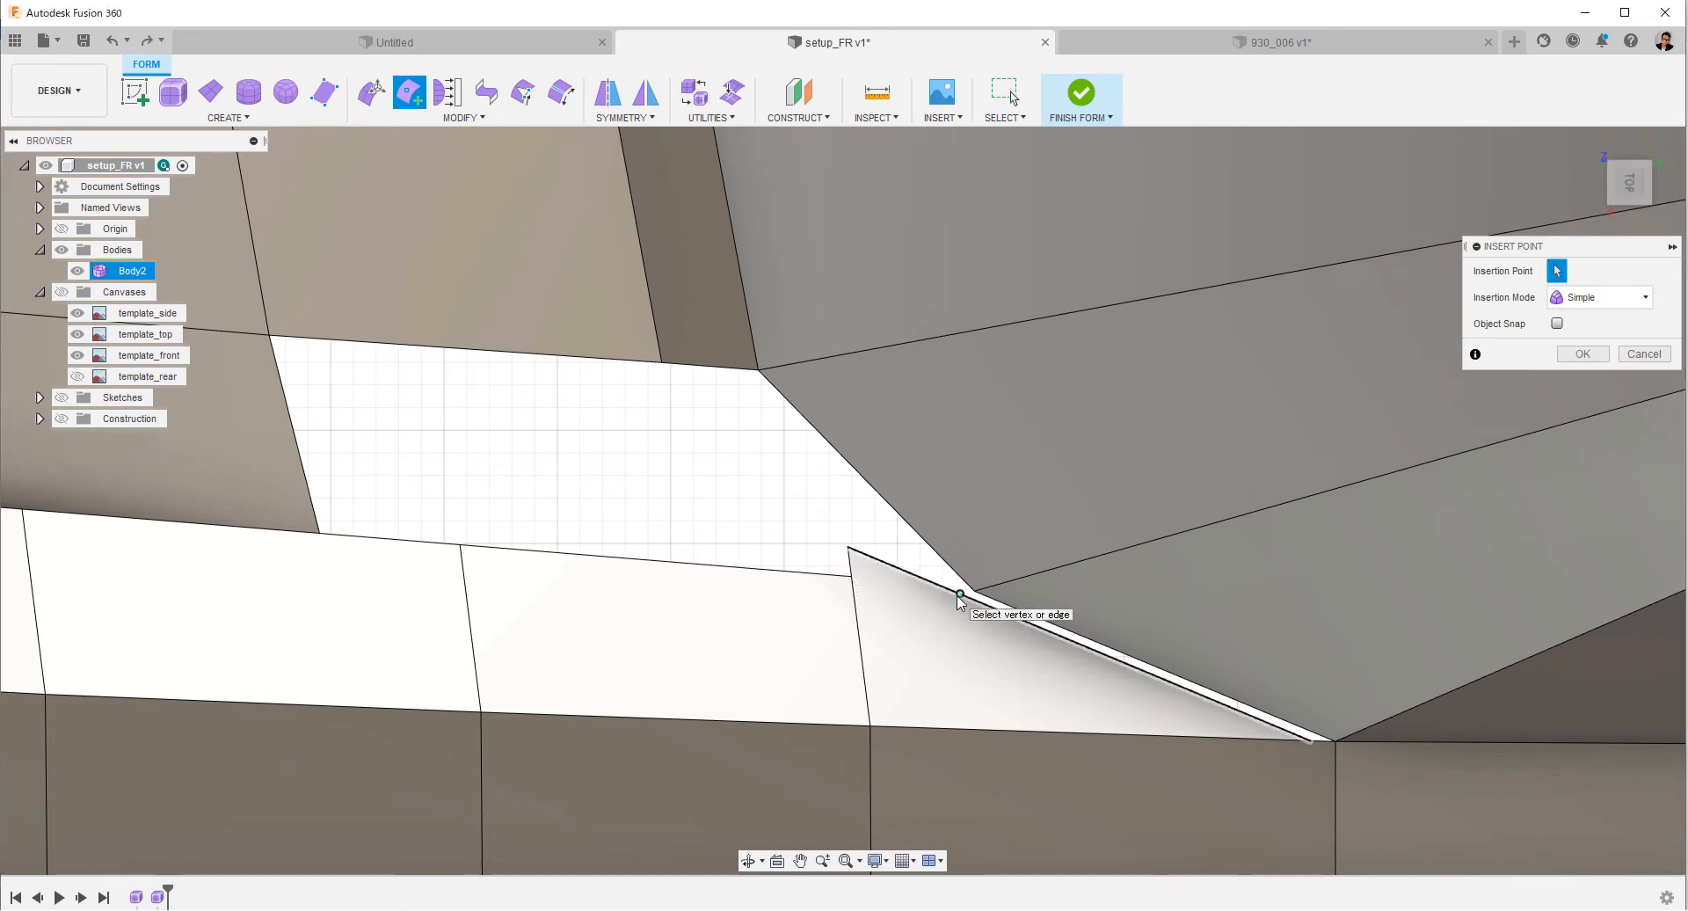
pyautogui.scroll(2, 528, 645)
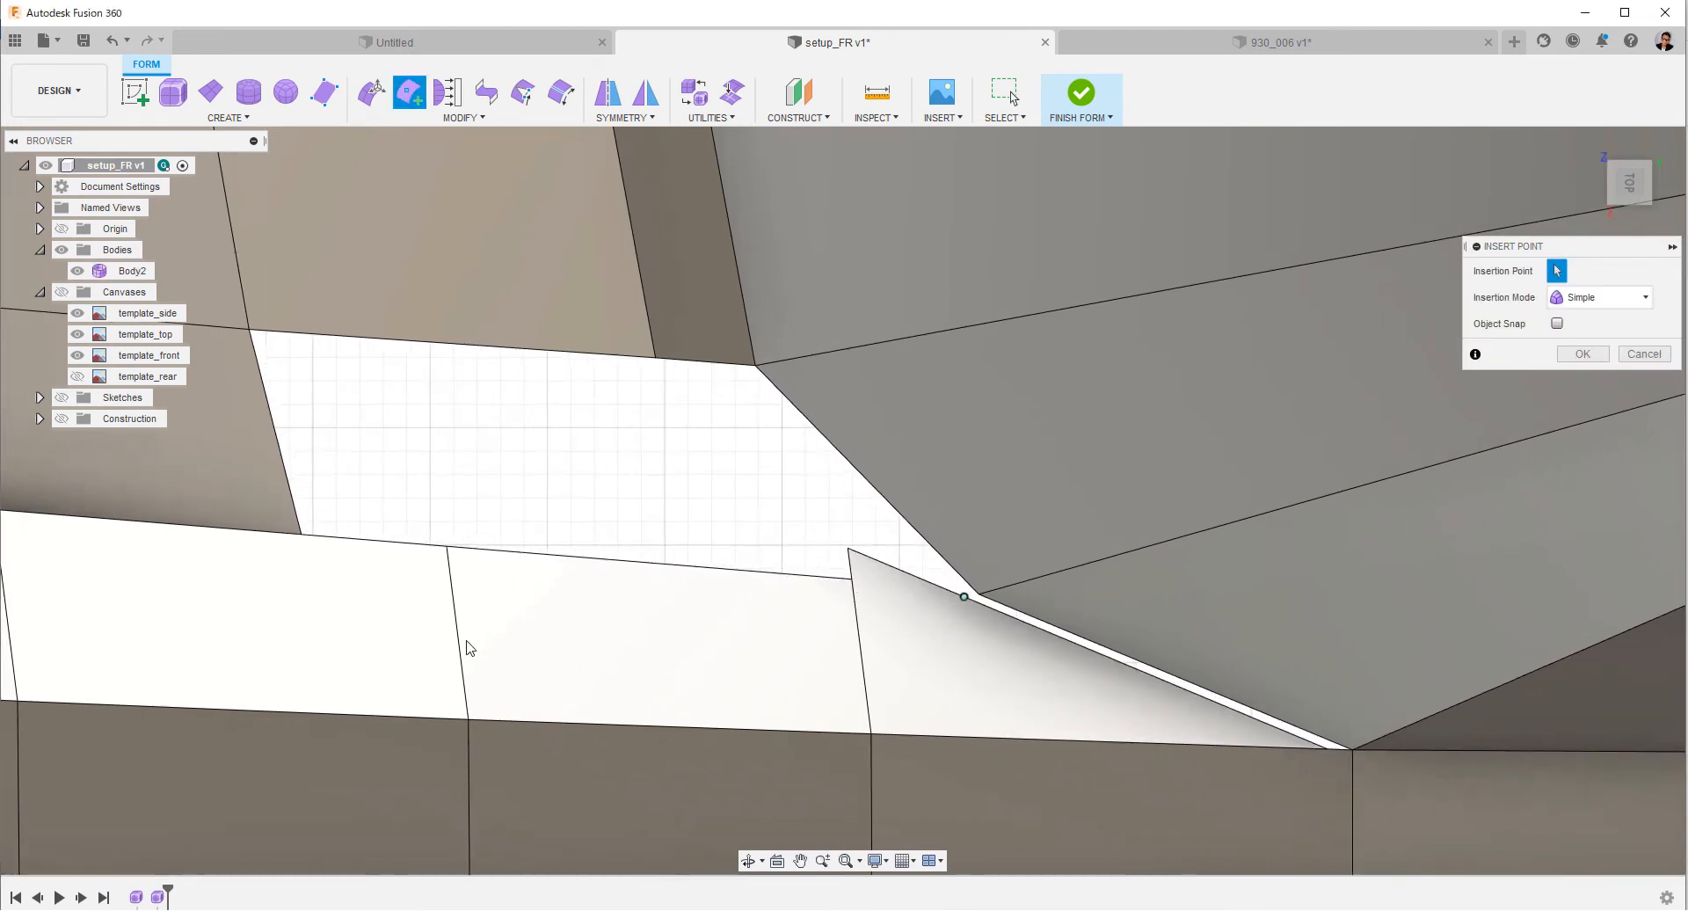
pyautogui.scroll(-1, 561, 645)
pyautogui.rightClick(851, 587)
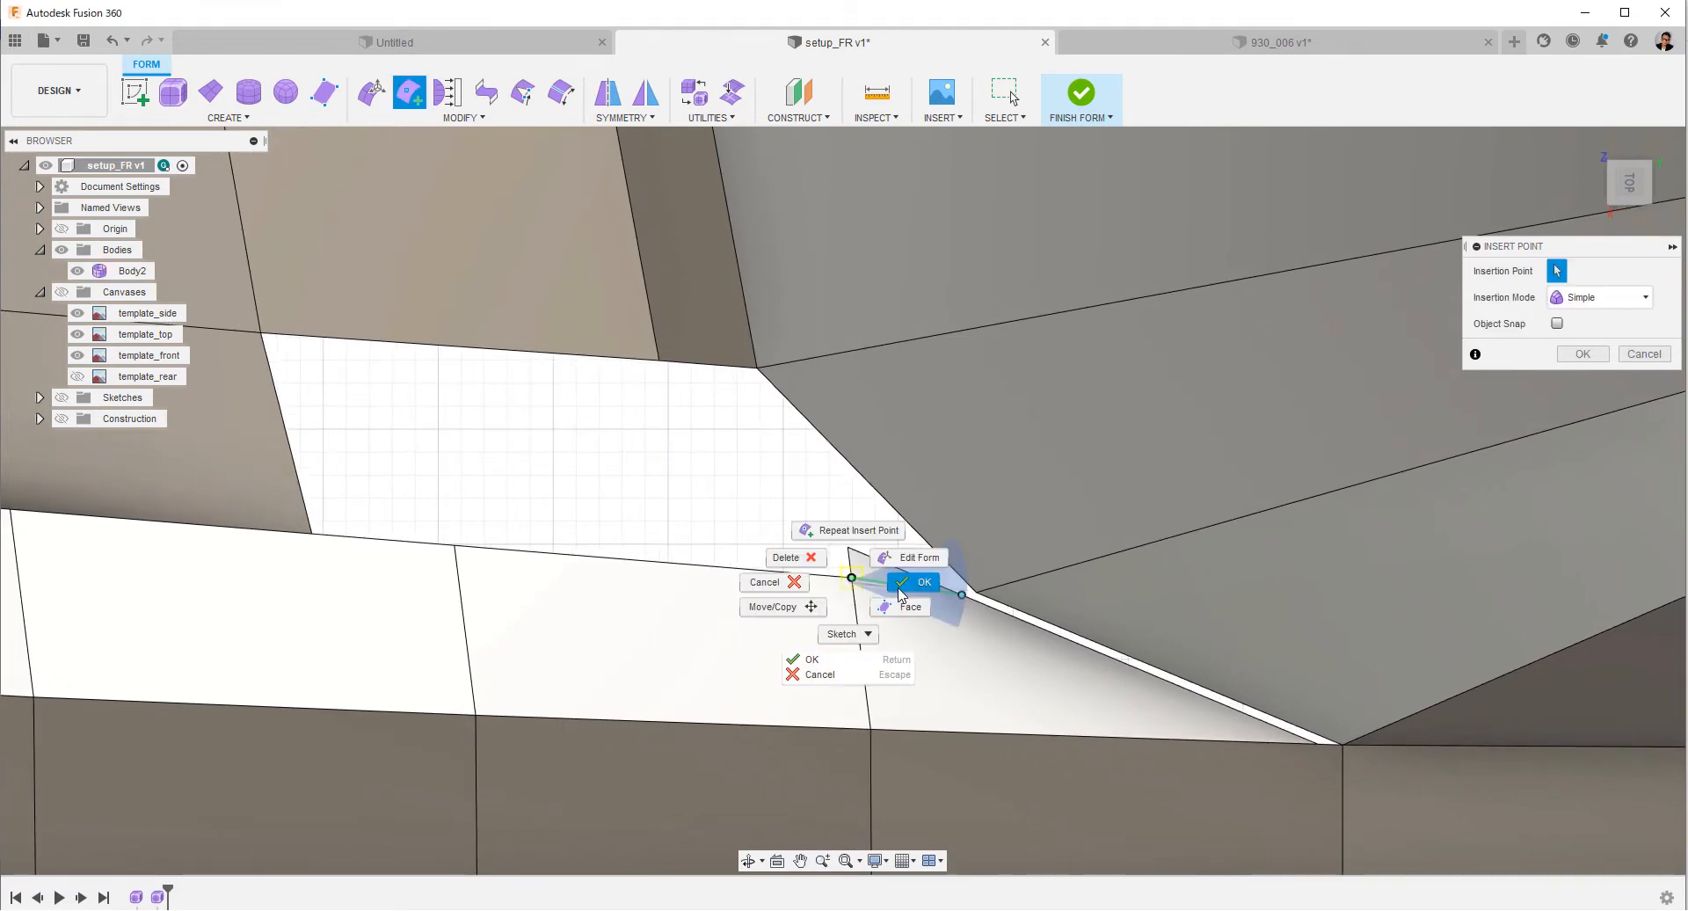
pyautogui.click(886, 584)
pyautogui.rightClick(773, 522)
pyautogui.click(720, 500)
pyautogui.keyDown('ctrl'); pyautogui.keyDown('shift'); pyautogui.moveTo(720, 499); pyautogui.dragTo(693, 610, button='middle'); pyautogui.keyUp('shift'); pyautogui.keyUp('ctrl')
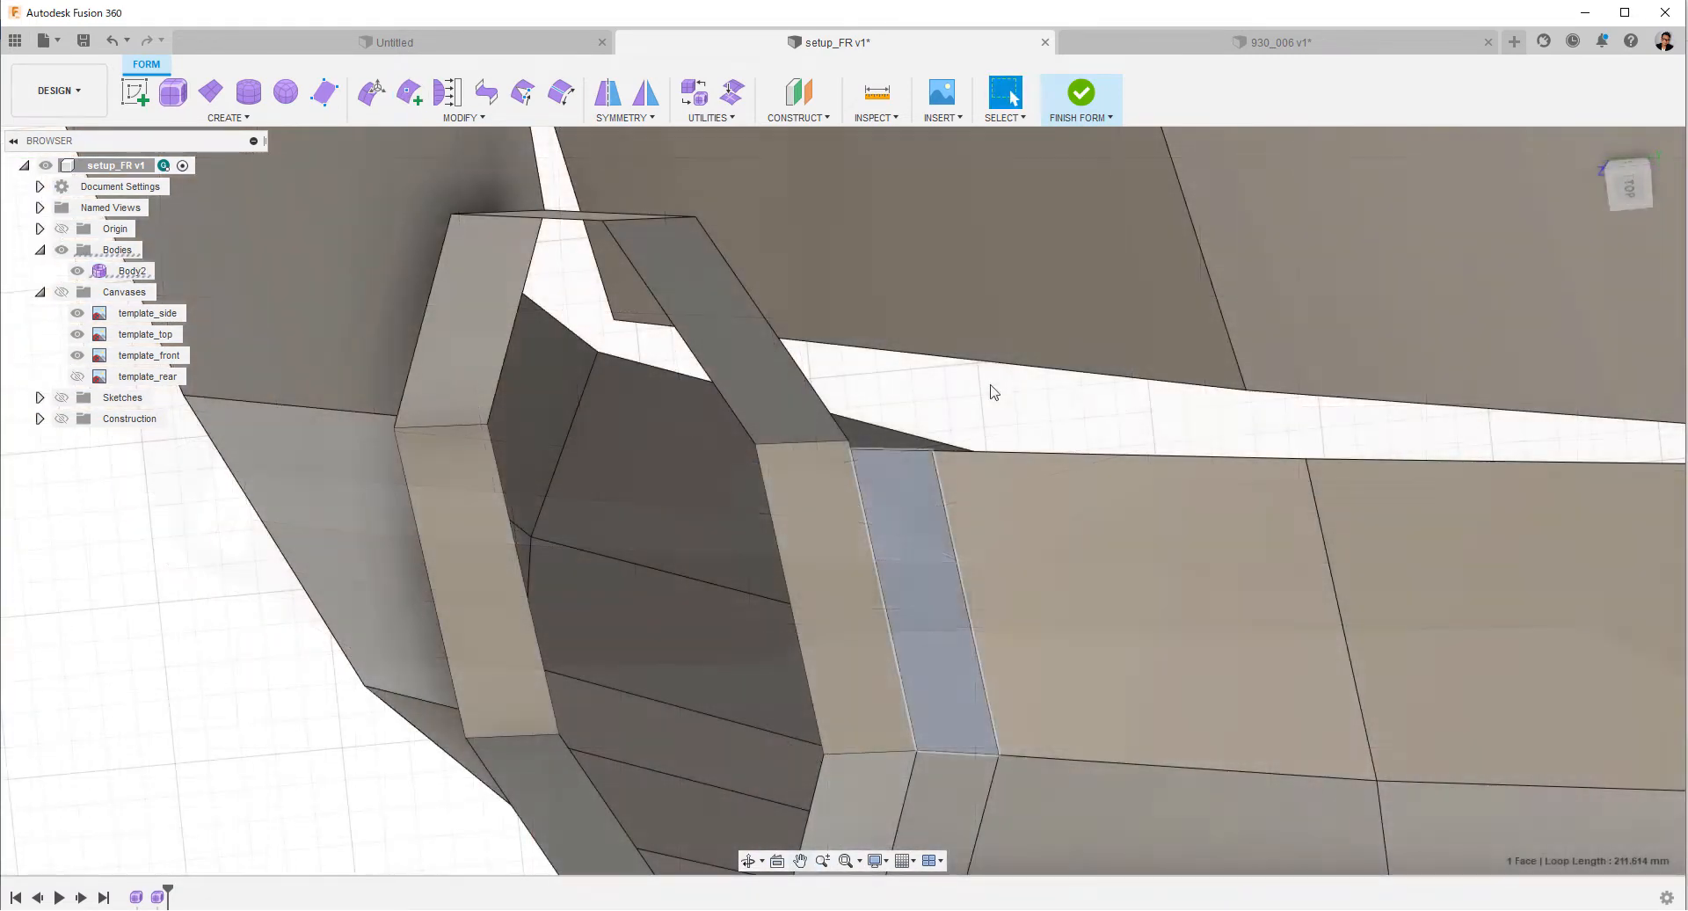
# Delete the narrow face beside the headlight ring and bridge the ring's edge to the fender strip with one face.
pyautogui.rightClick(1003, 422)
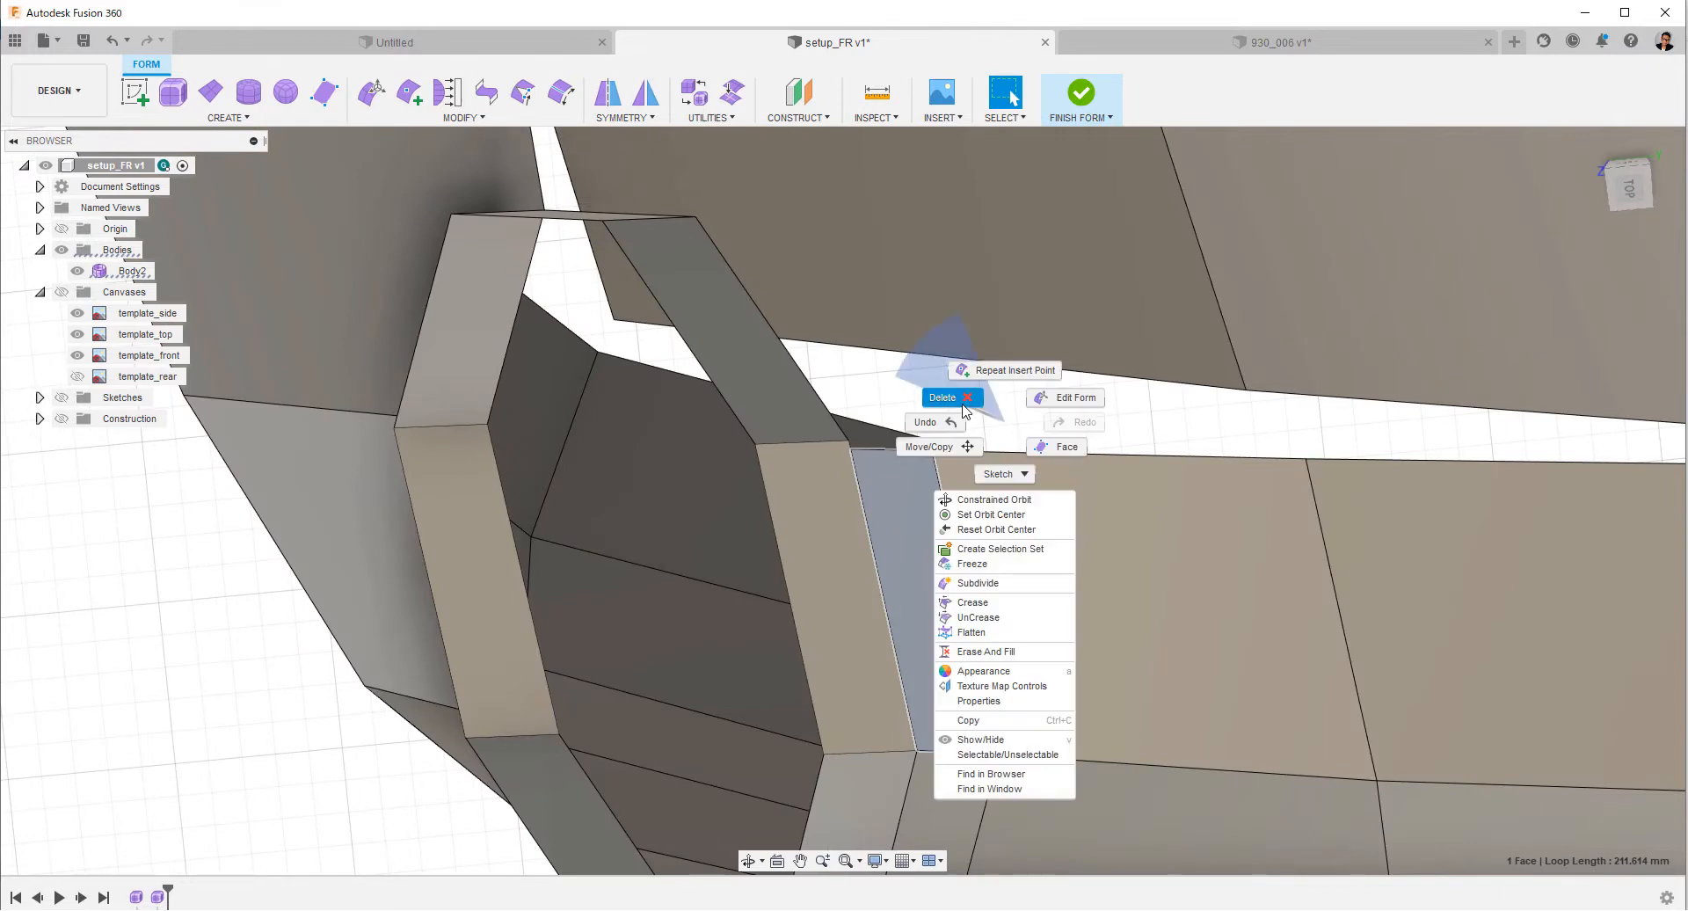
pyautogui.click(955, 394)
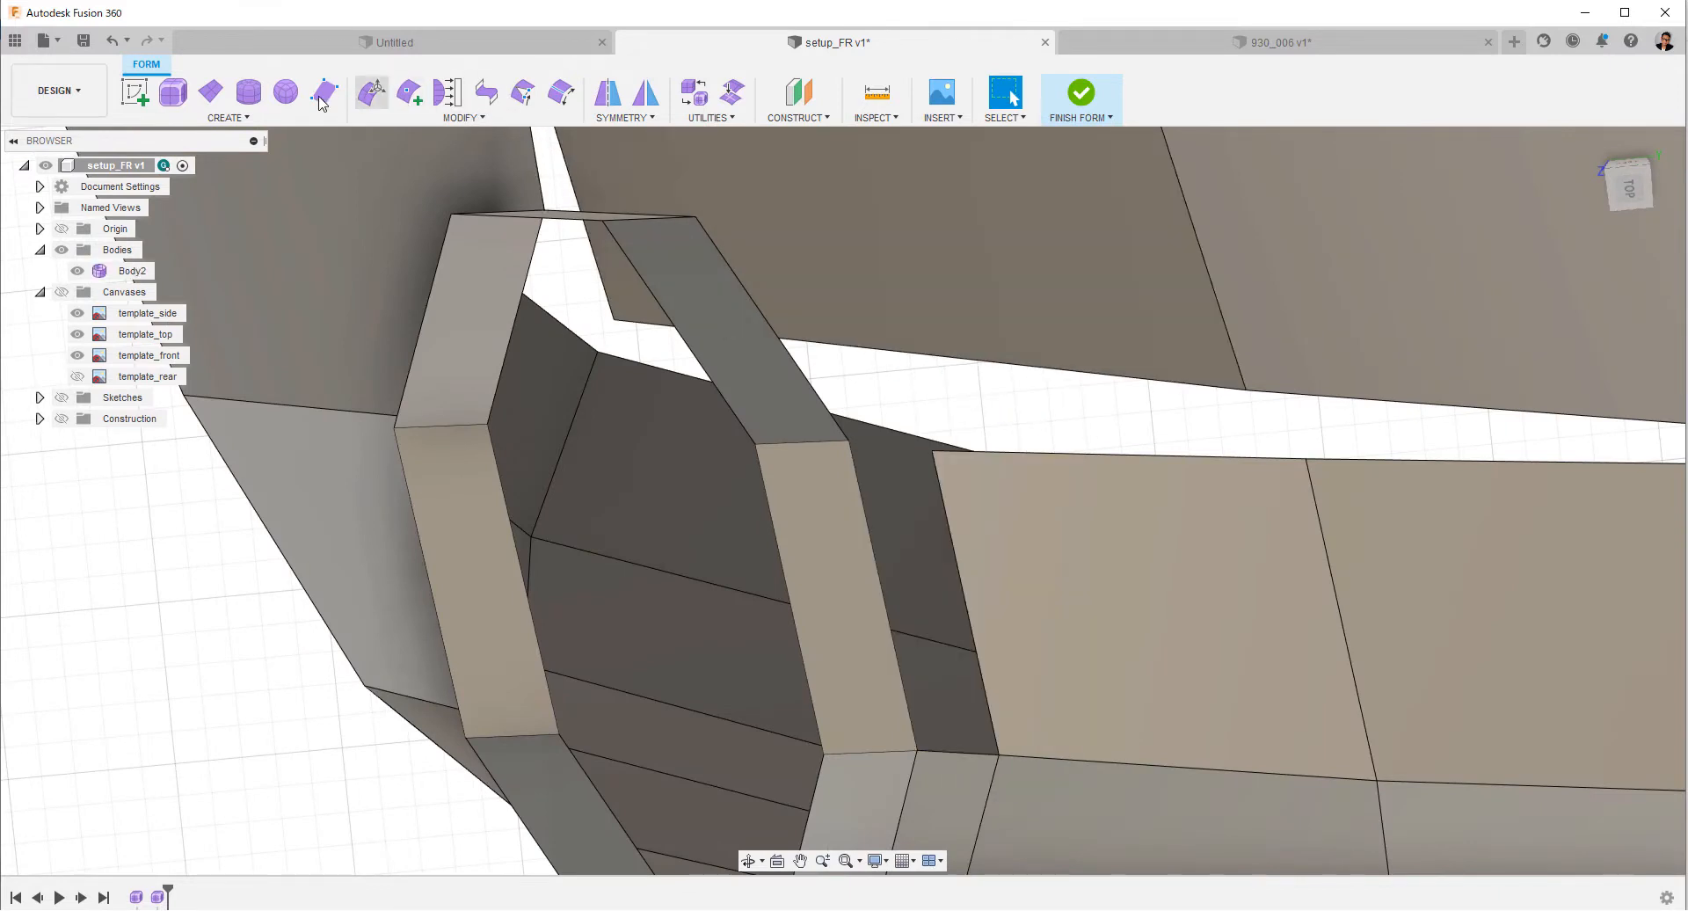
pyautogui.click(484, 92)
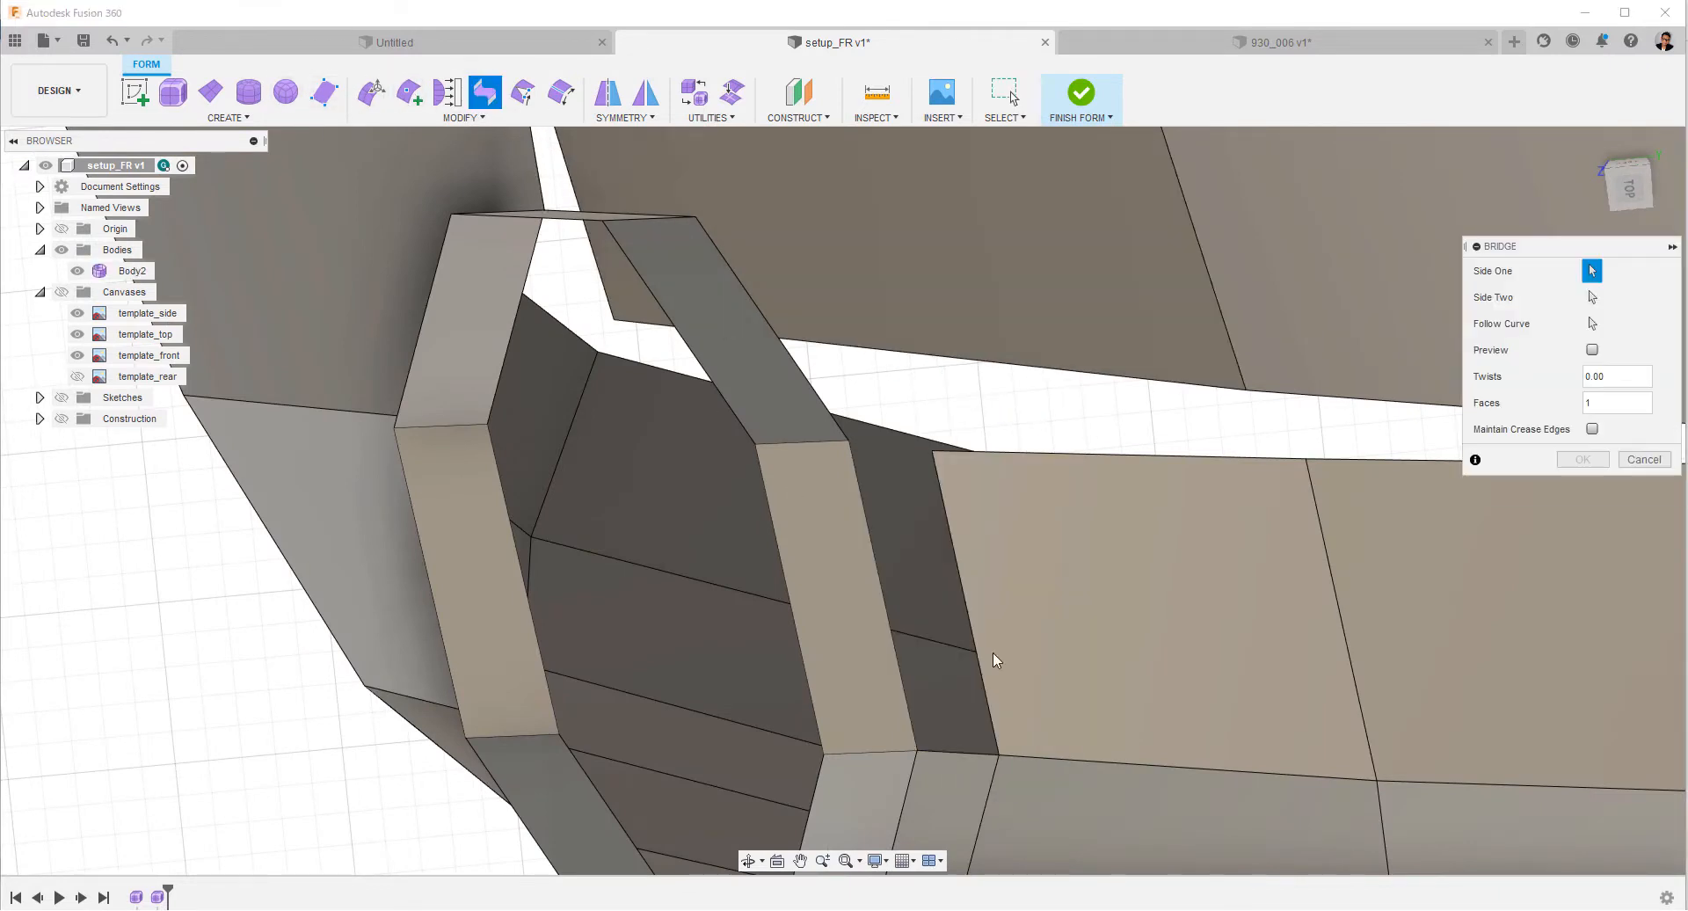
pyautogui.click(961, 569)
pyautogui.press('Return')
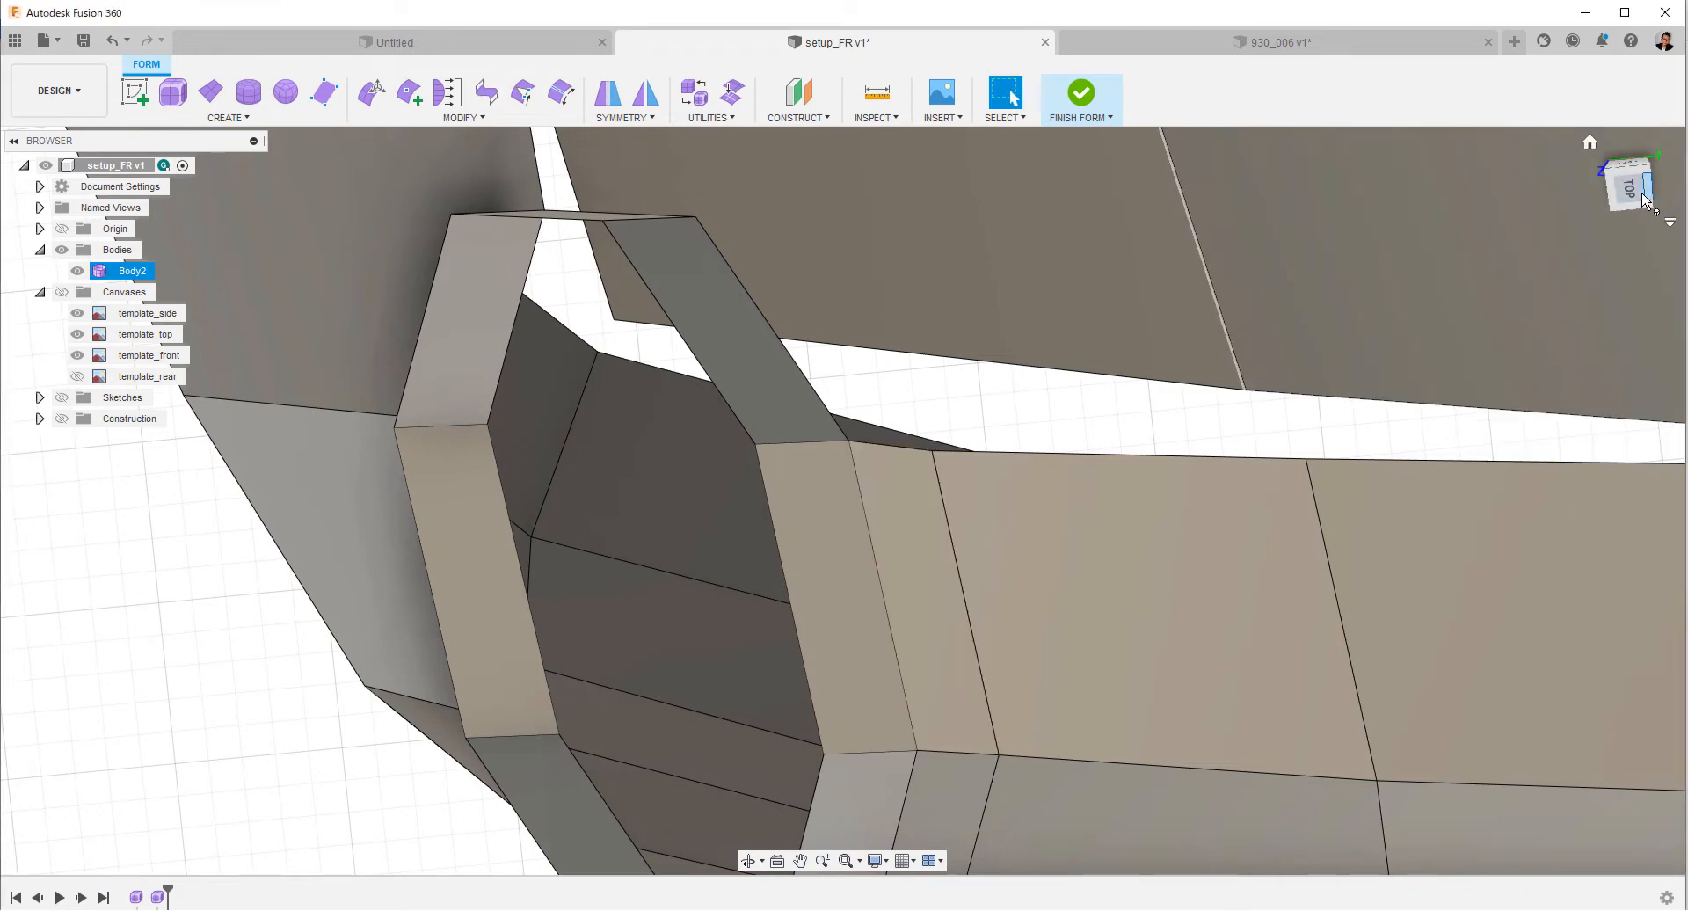
# Try to shift the chain of six edges along the fender strip's inner side in the top view.
pyautogui.keyDown('shift'); pyautogui.moveTo(1560, 237); pyautogui.dragTo(715, 501, button='middle'); pyautogui.keyUp('shift')
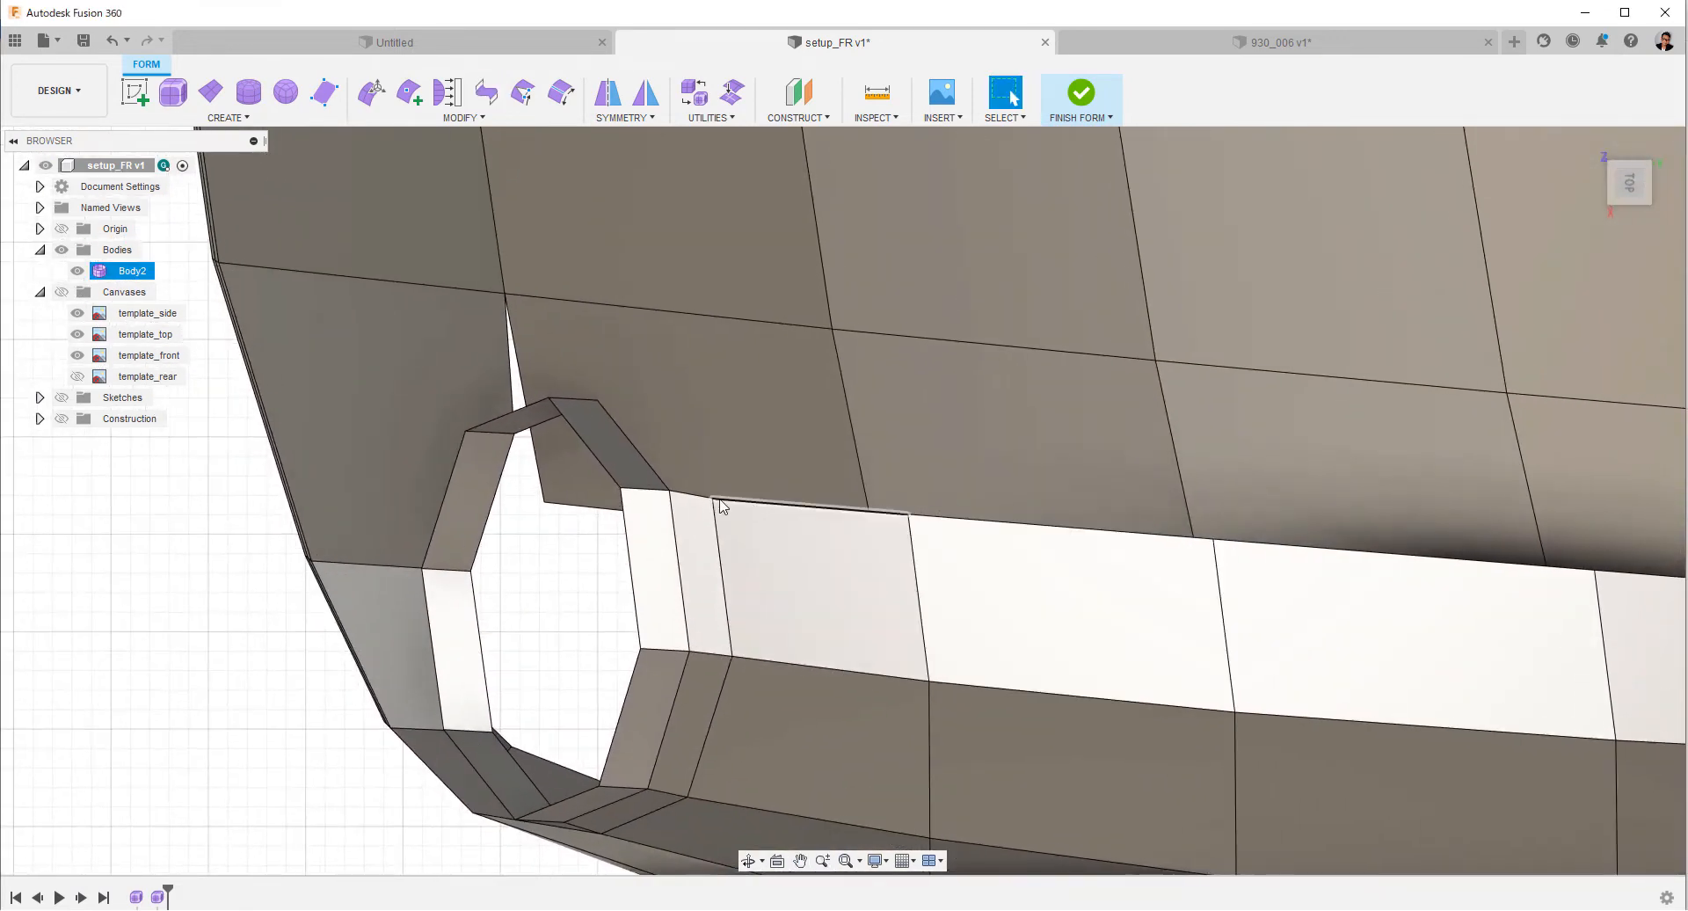
pyautogui.rightClick(721, 460)
pyautogui.click(774, 428)
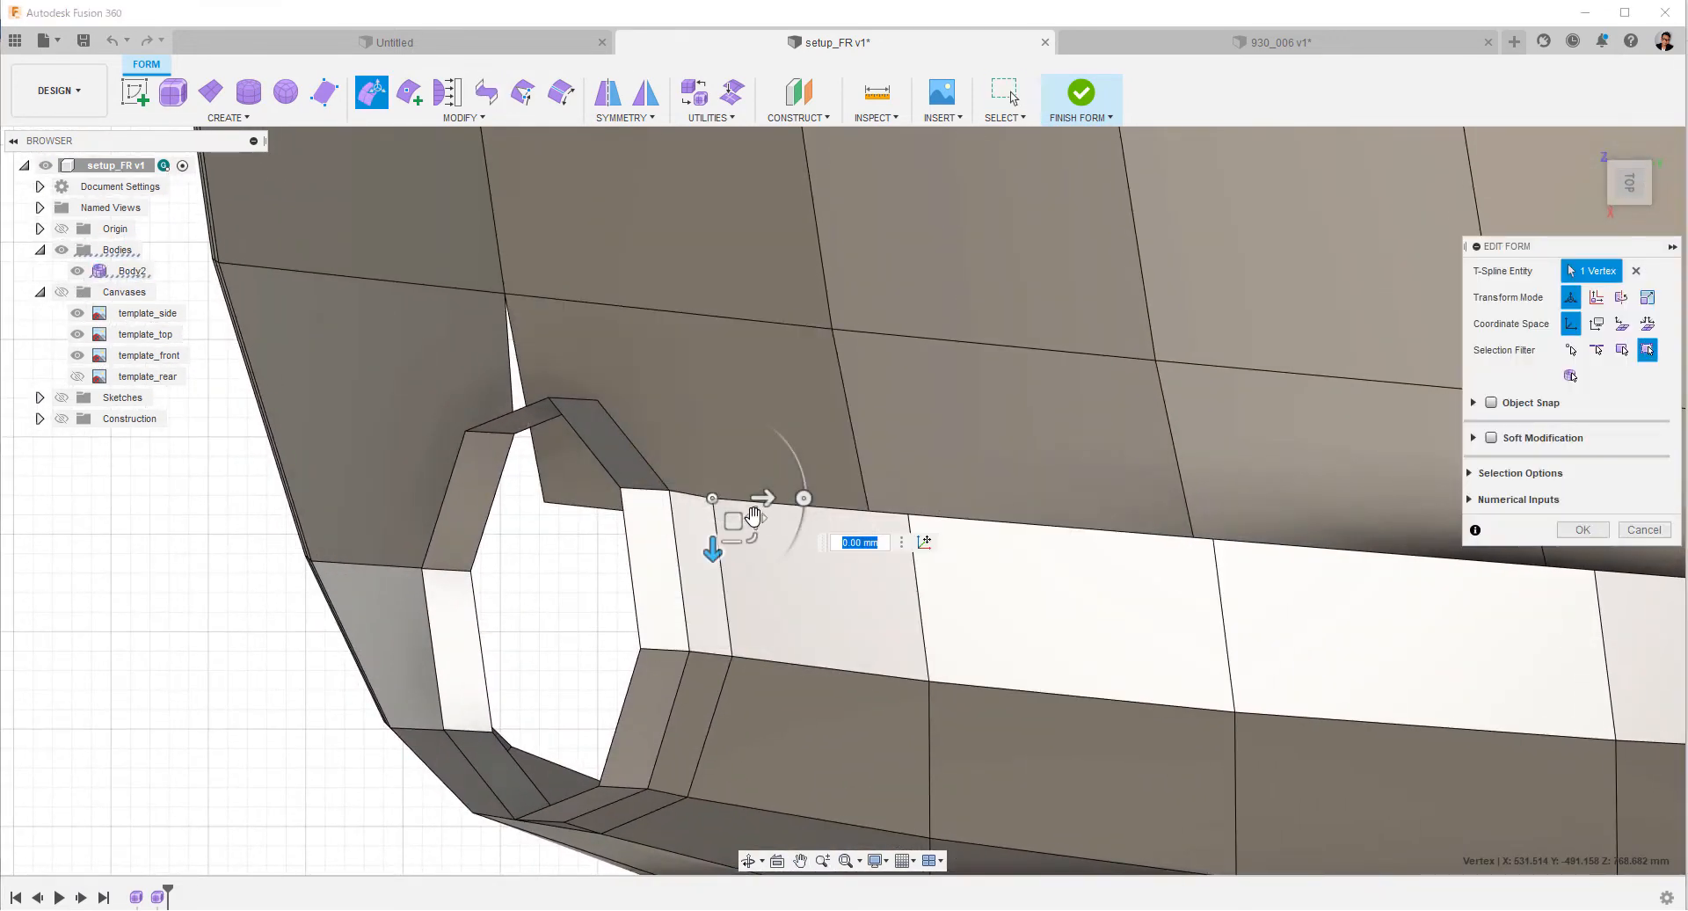
pyautogui.click(867, 511)
pyautogui.scroll(-3, 1178, 625)
pyautogui.moveTo(1000, 678); pyautogui.dragTo(268, 565, button='middle')
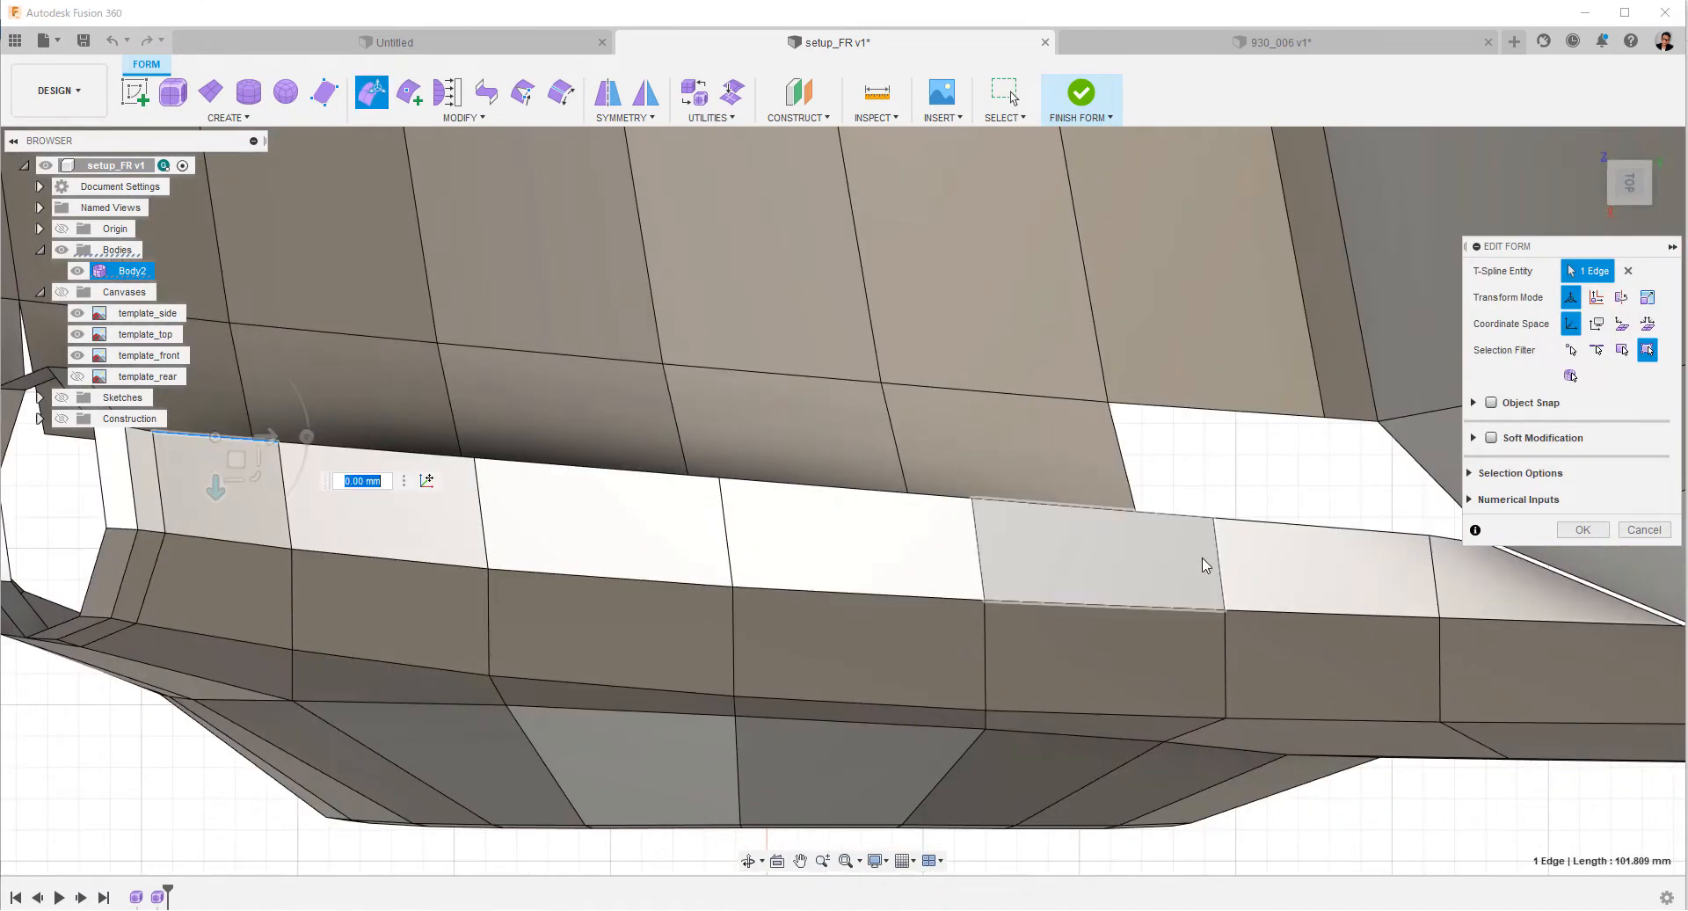
pyautogui.doubleClick(1232, 526)
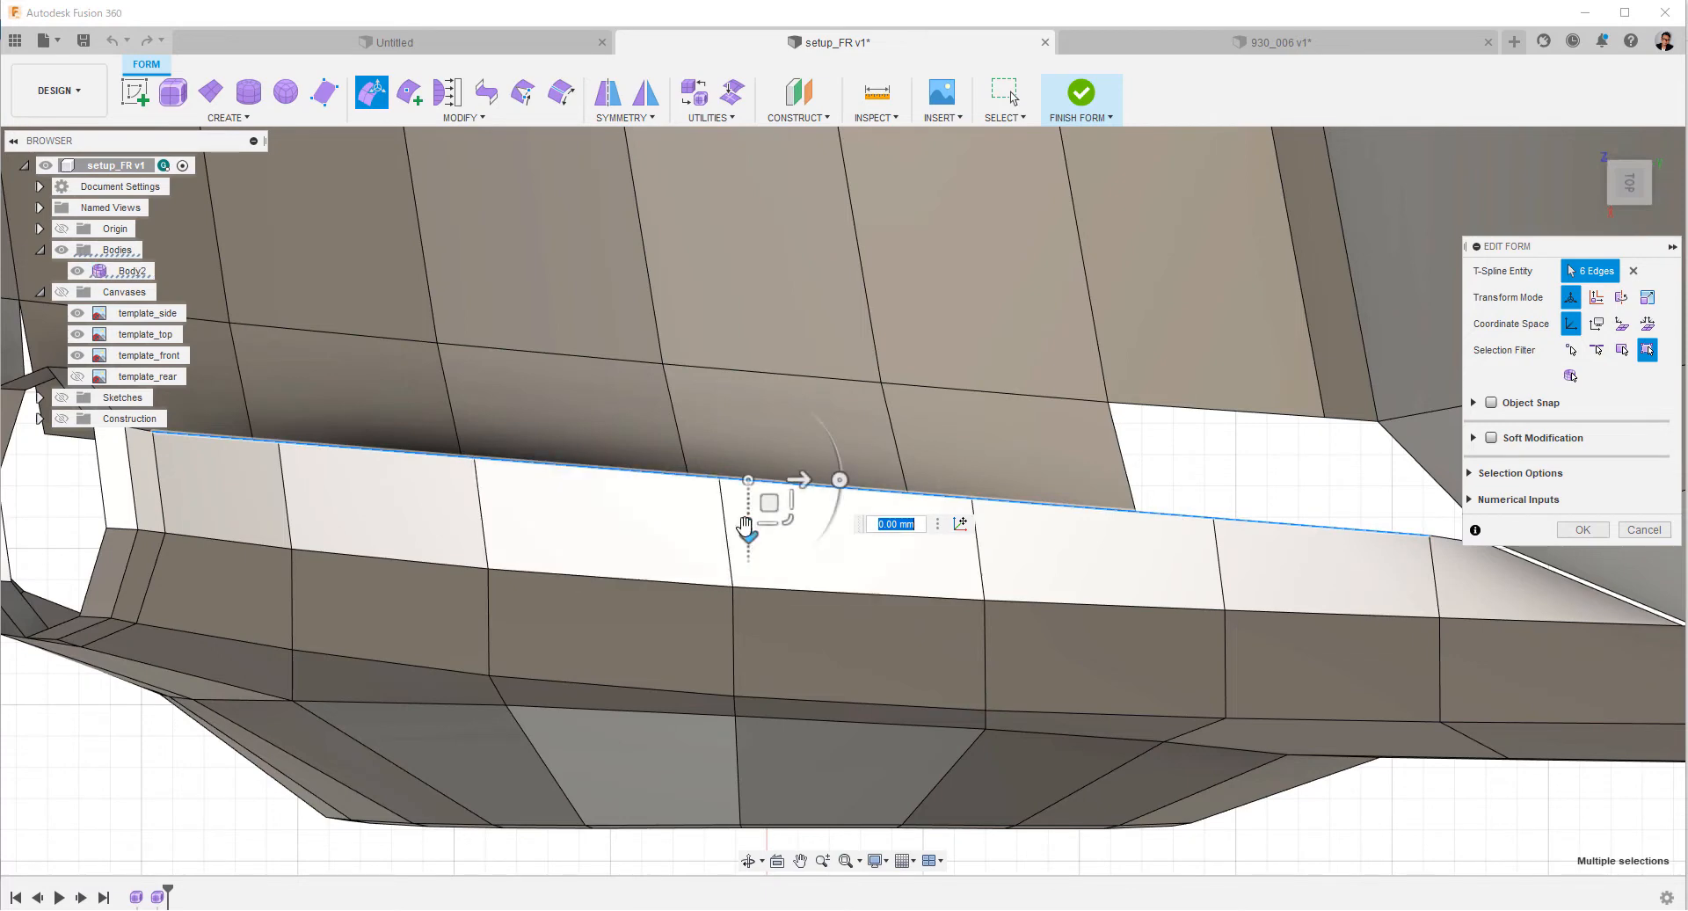
pyautogui.moveTo(748, 532); pyautogui.dragTo(754, 528)
pyautogui.click(1264, 506)
pyautogui.scroll(-5, 1327, 674)
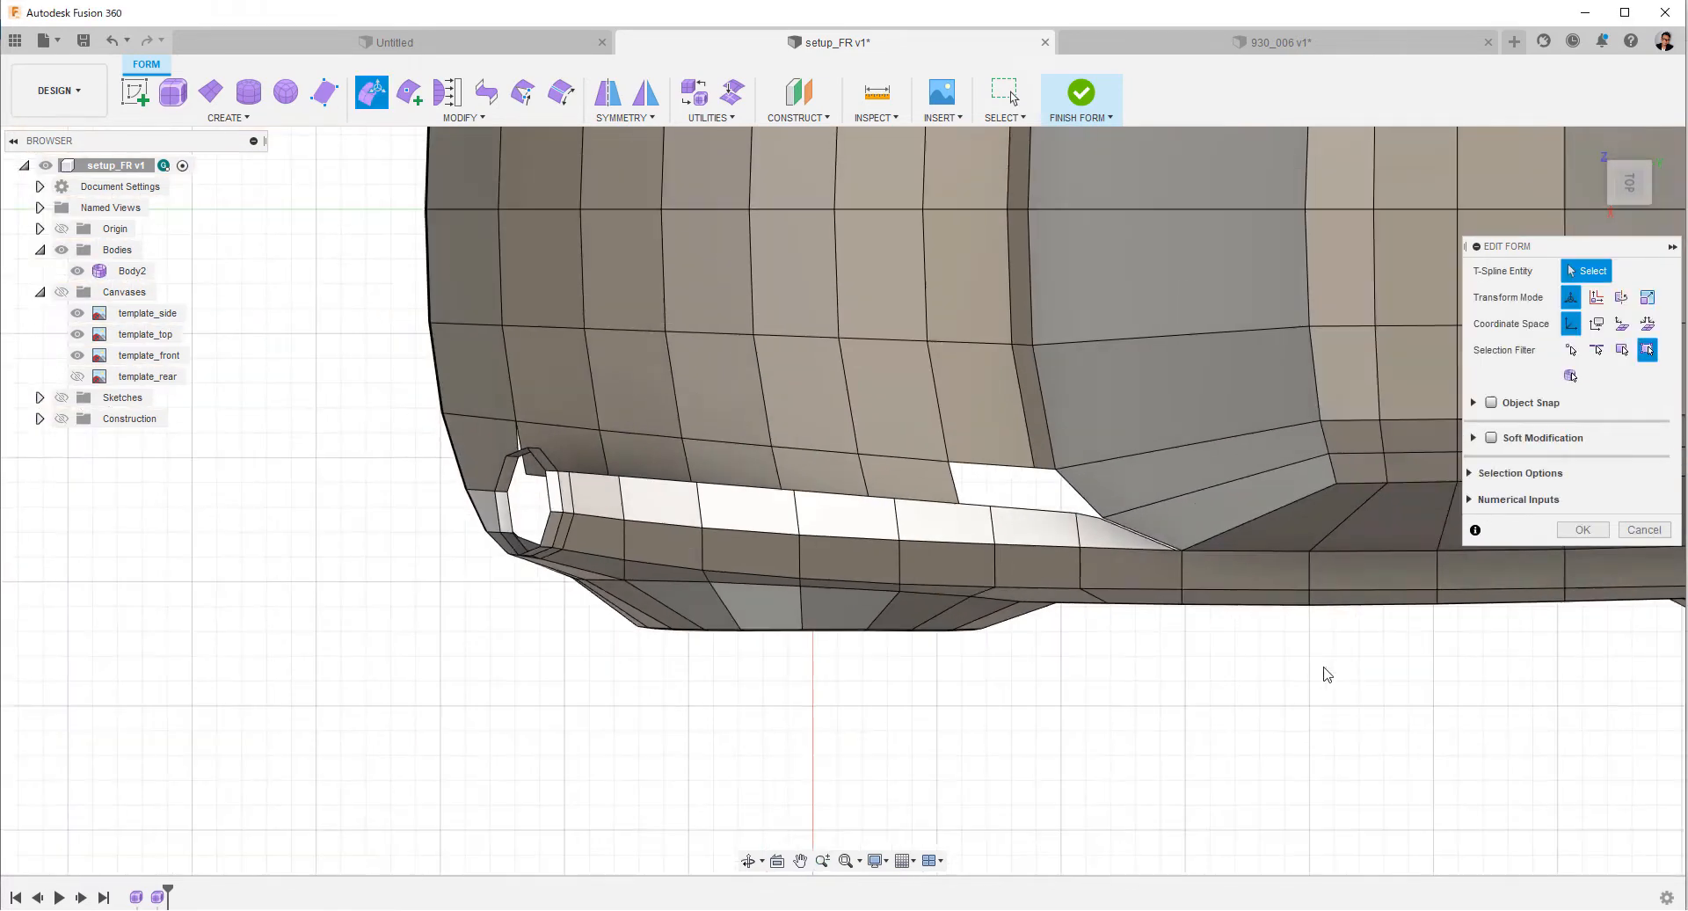
pyautogui.press('Escape')
# Insert points in Simple mode across the fender strip, from its inner edge near the headlight ring to its rear end near the windshield corner.
pyautogui.scroll(5, 1156, 488)
pyautogui.moveTo(993, 486); pyautogui.dragTo(1083, 415, button='middle')
pyautogui.click(1671, 225)
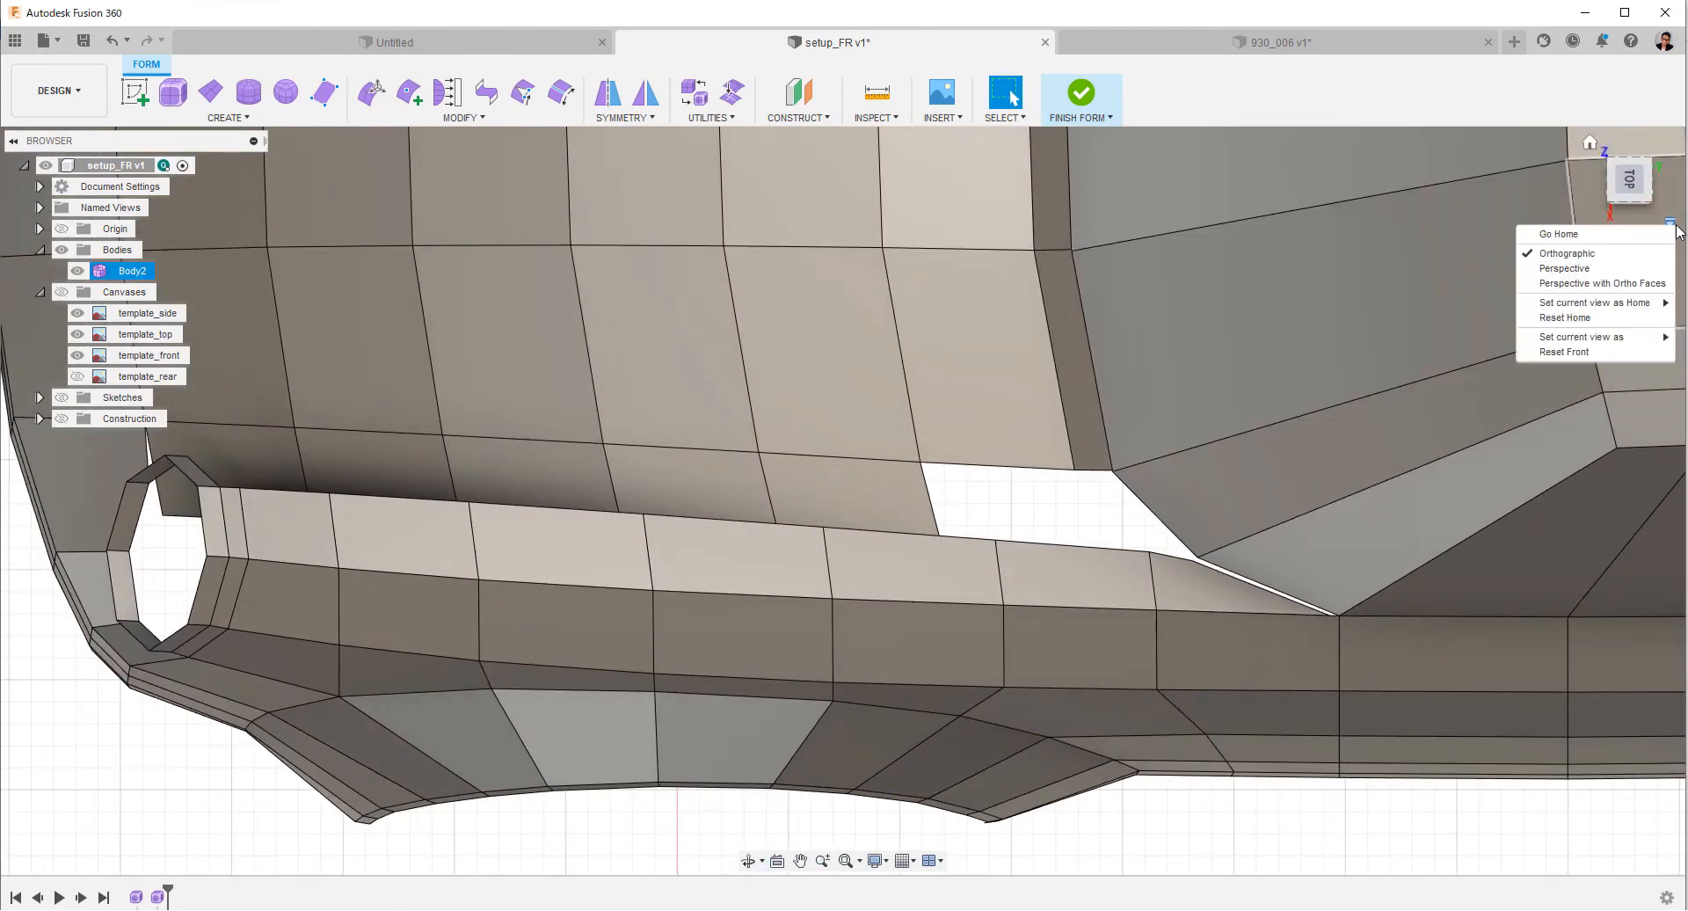
pyautogui.click(1254, 821)
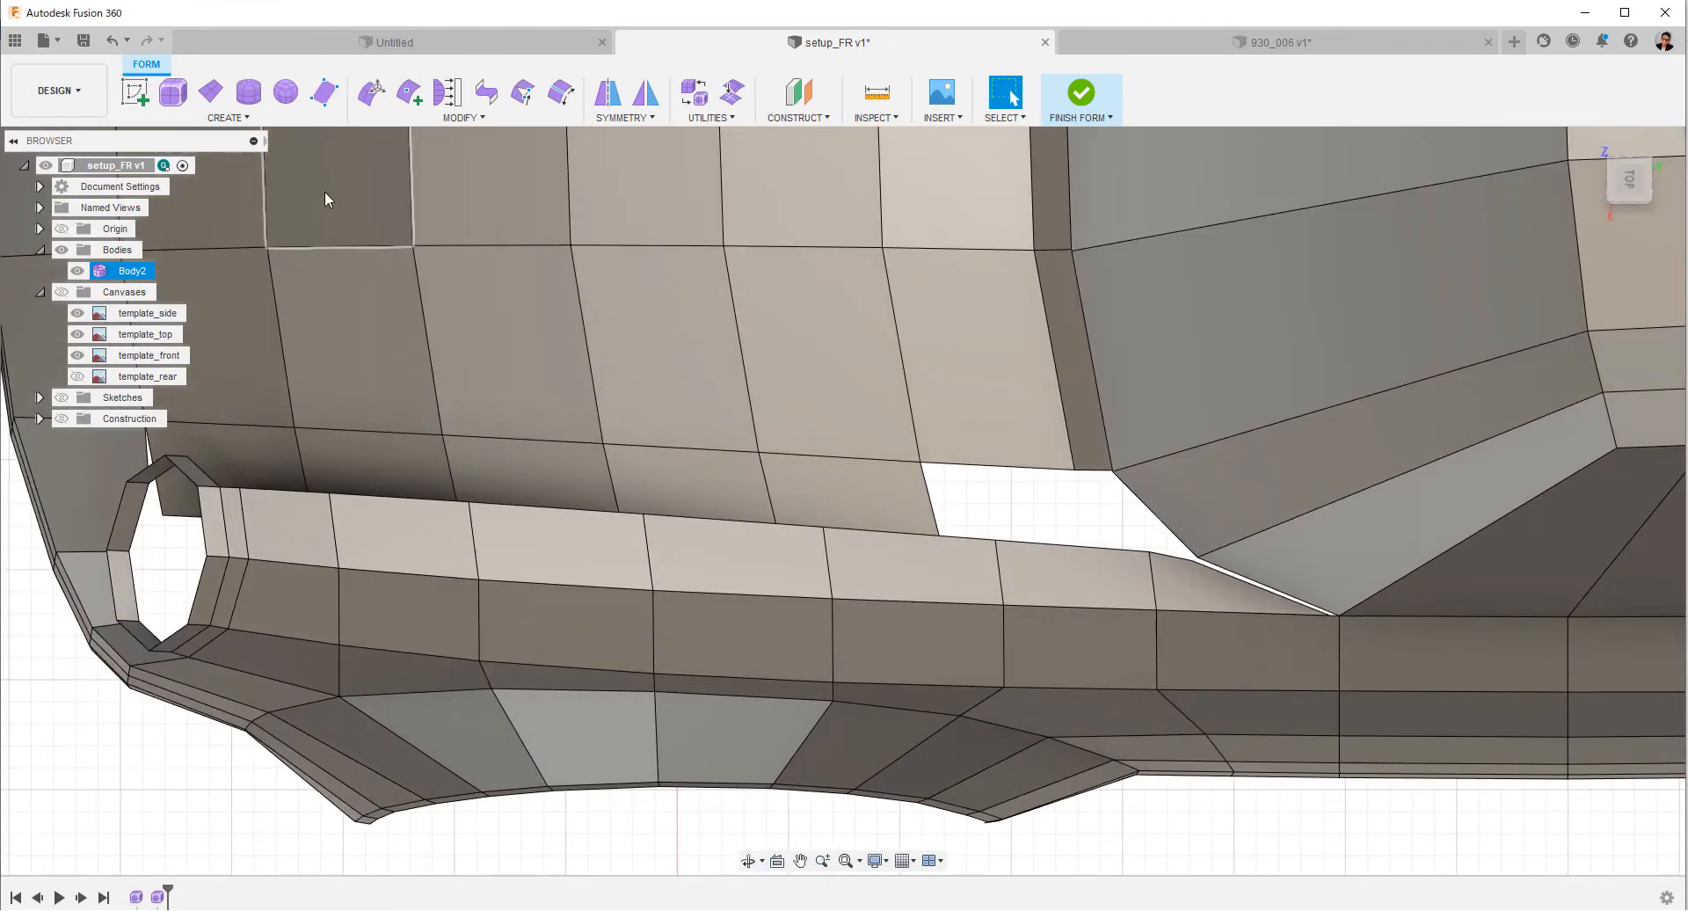
pyautogui.click(407, 97)
pyautogui.click(222, 493)
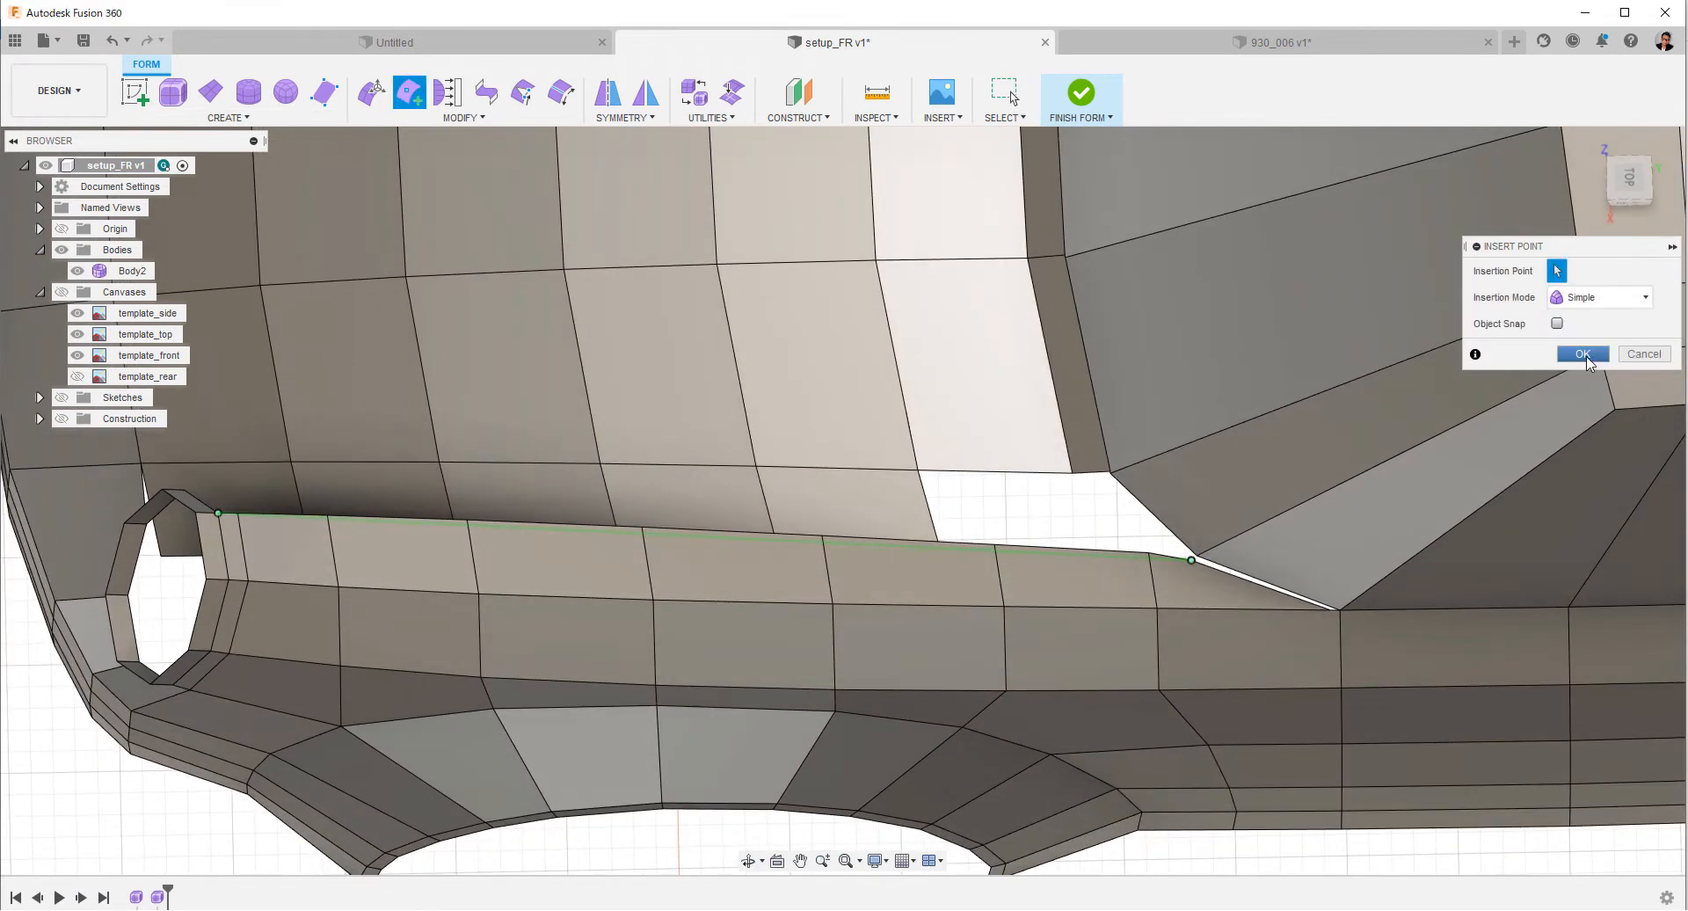
pyautogui.click(1584, 354)
# Delete the short leftover edge outside the new cut at the rear of the fender strip's inner side.
pyautogui.doubleClick(786, 538)
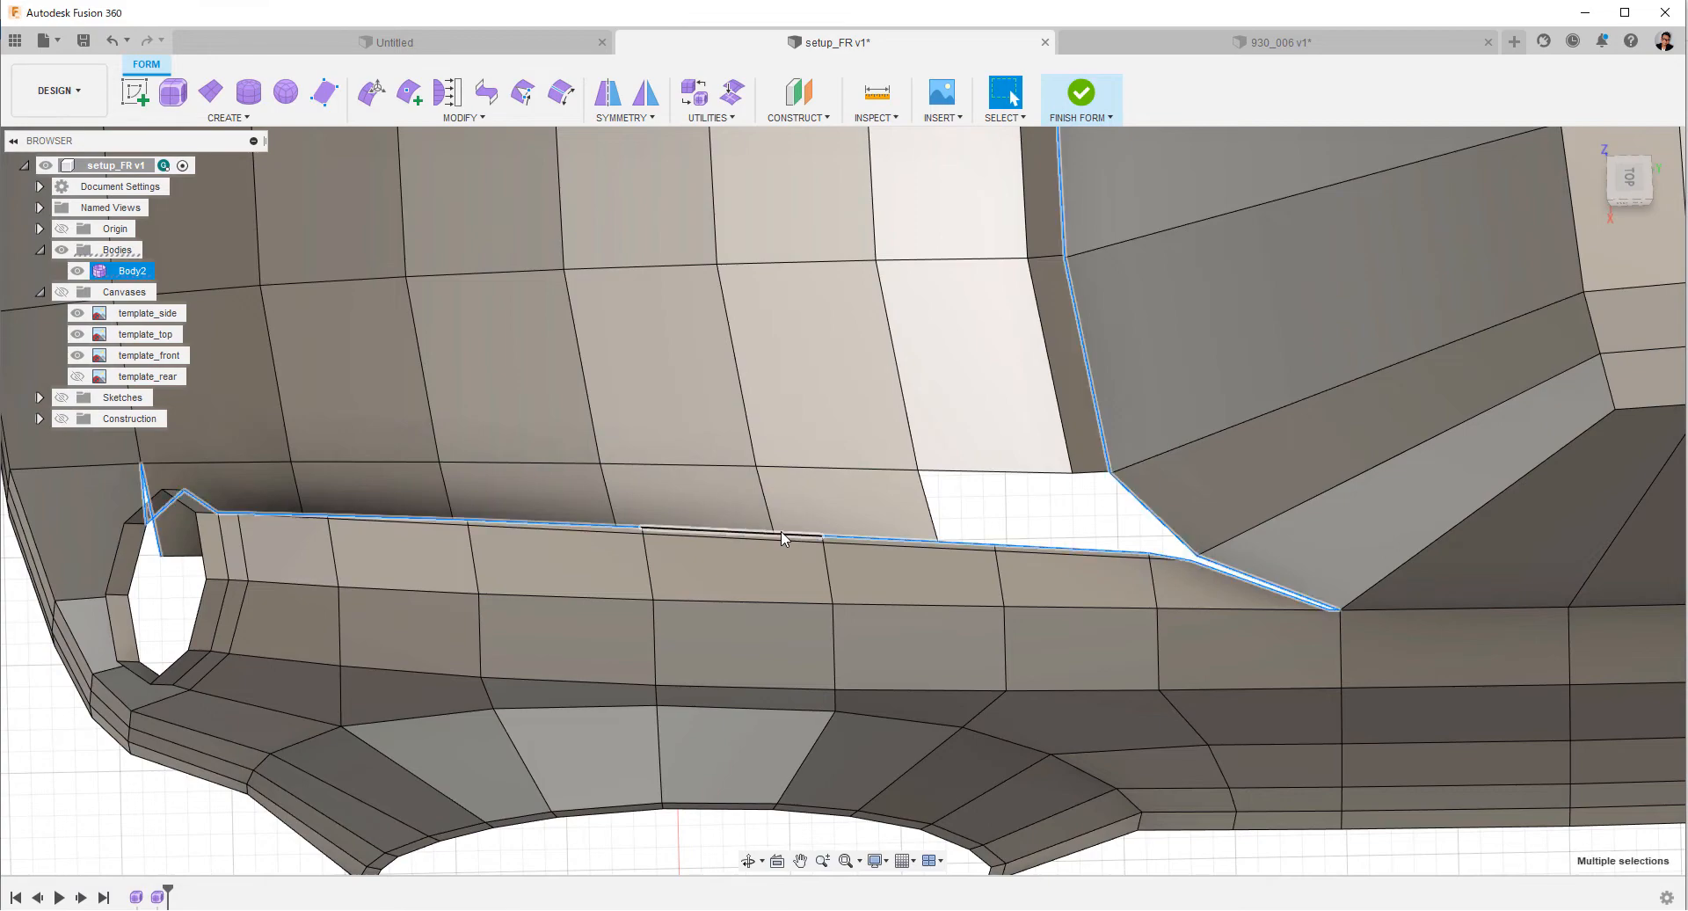
pyautogui.keyDown('shift'); pyautogui.moveTo(879, 615); pyautogui.dragTo(1006, 576, button='middle'); pyautogui.keyUp('shift')
pyautogui.click(1030, 574)
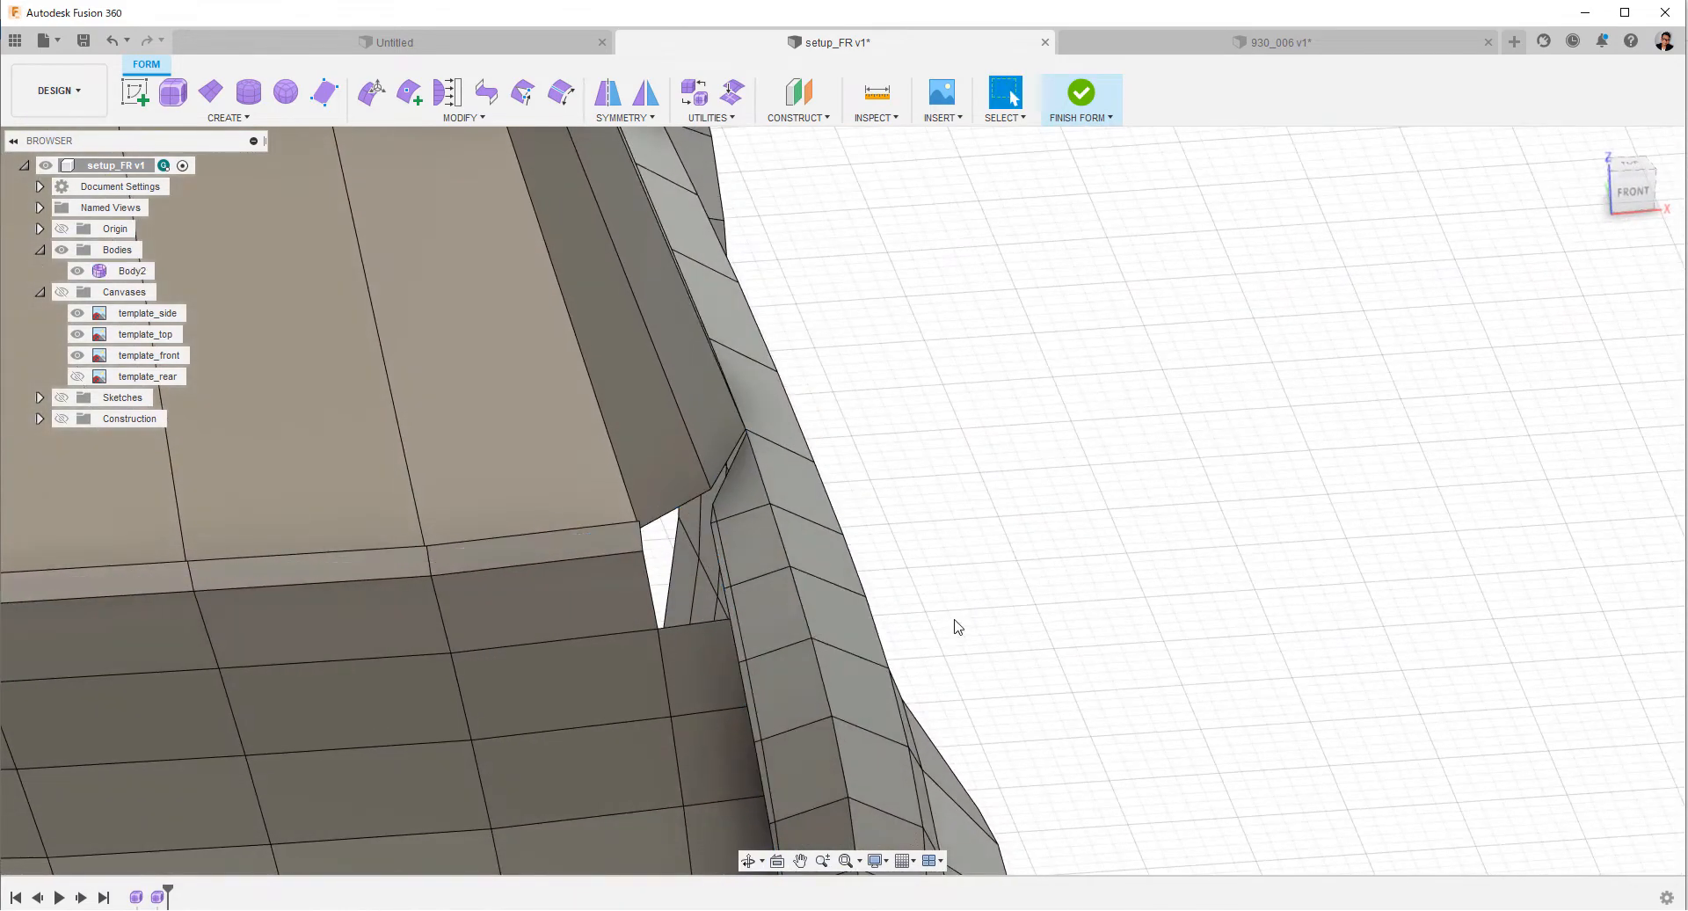
pyautogui.moveTo(957, 627); pyautogui.dragTo(987, 443, button='middle')
pyautogui.scroll(3, 1022, 449)
pyautogui.scroll(1, 1023, 449)
pyautogui.moveTo(995, 606); pyautogui.dragTo(1118, 831, button='middle')
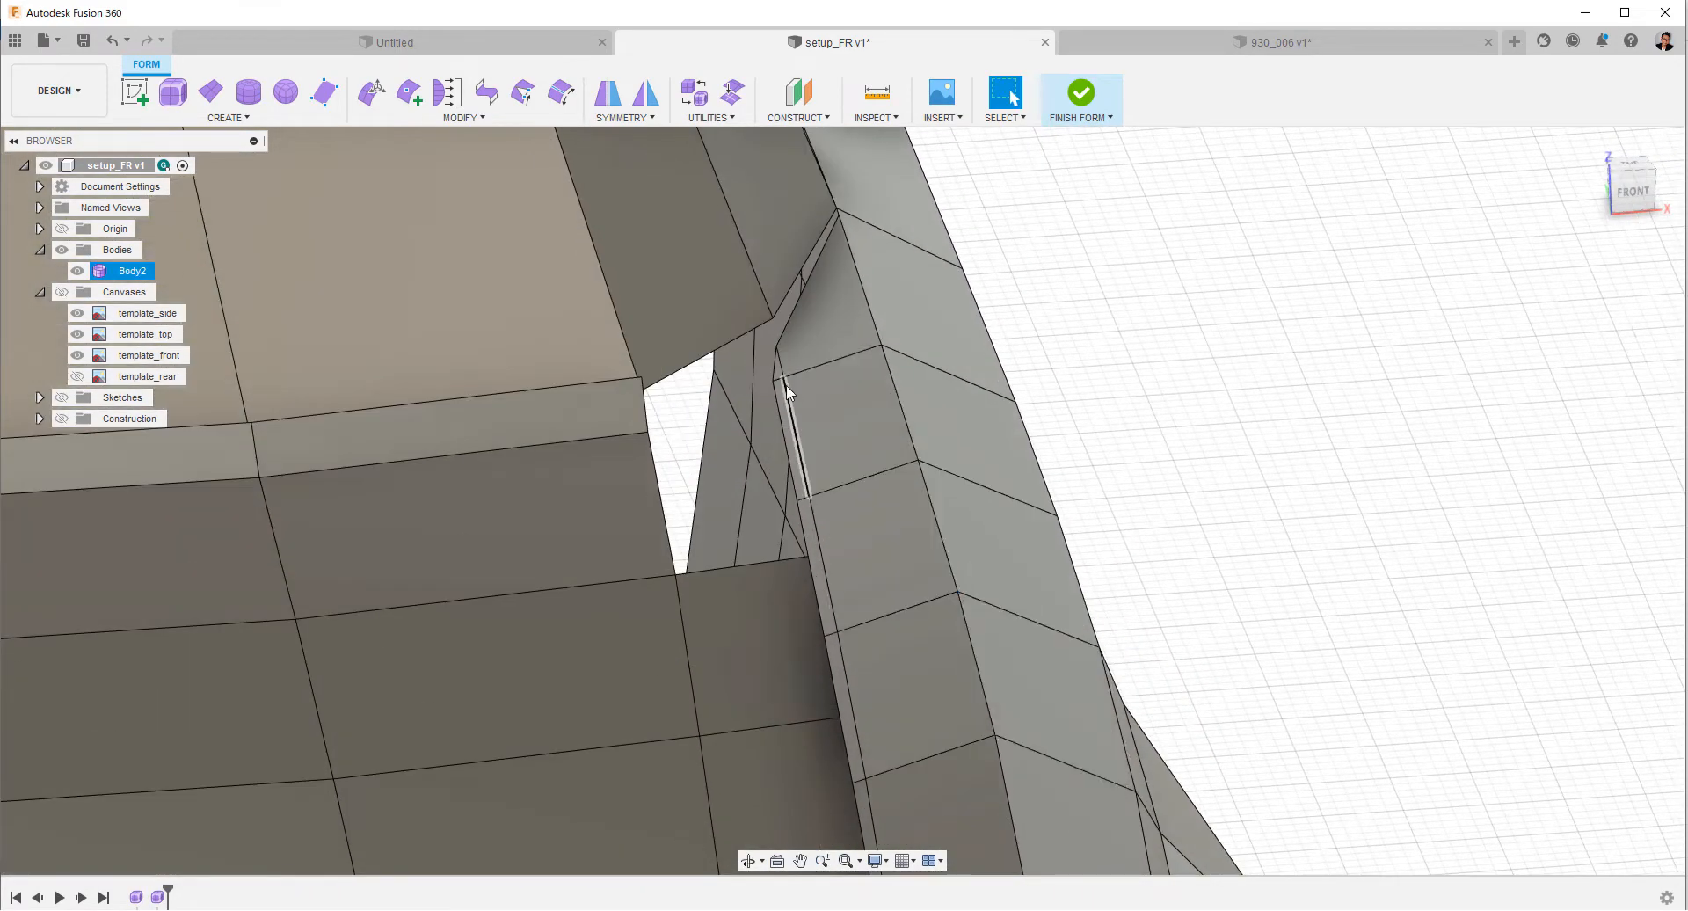
pyautogui.moveTo(825, 432); pyautogui.dragTo(902, 532, button='middle')
pyautogui.scroll(2, 926, 441)
pyautogui.keyDown('ctrl'); pyautogui.keyDown('shift'); pyautogui.moveTo(926, 441); pyautogui.dragTo(906, 520, button='middle'); pyautogui.keyUp('shift'); pyautogui.keyUp('ctrl')
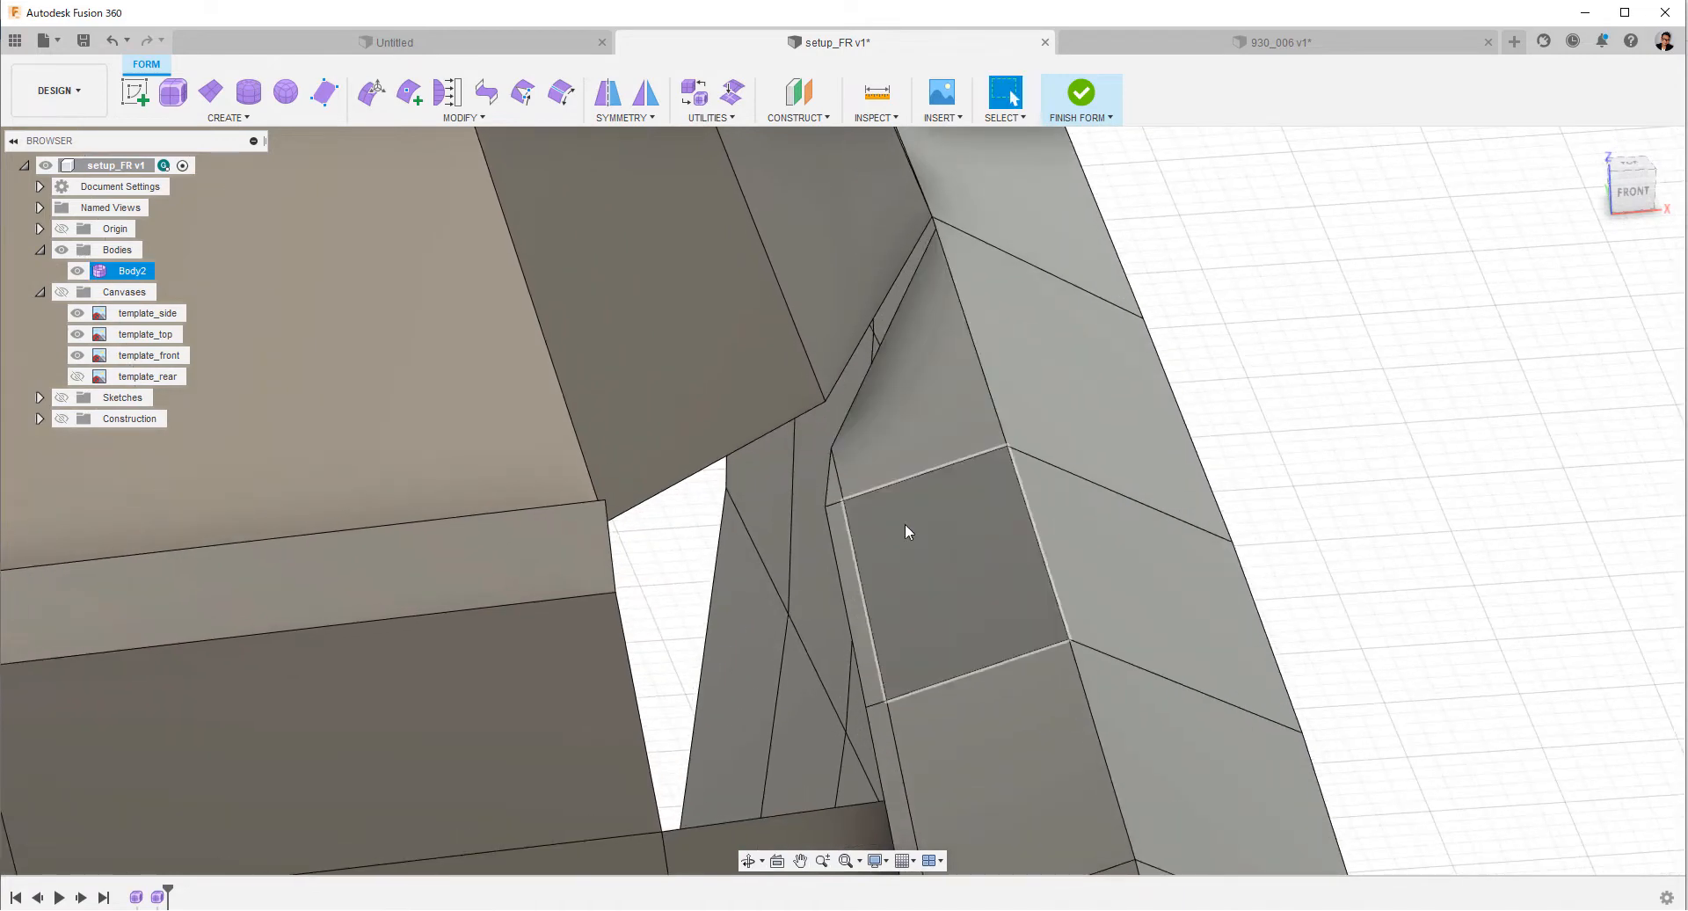
pyautogui.click(821, 487)
pyautogui.click(1406, 414)
pyautogui.rightClick(1516, 448)
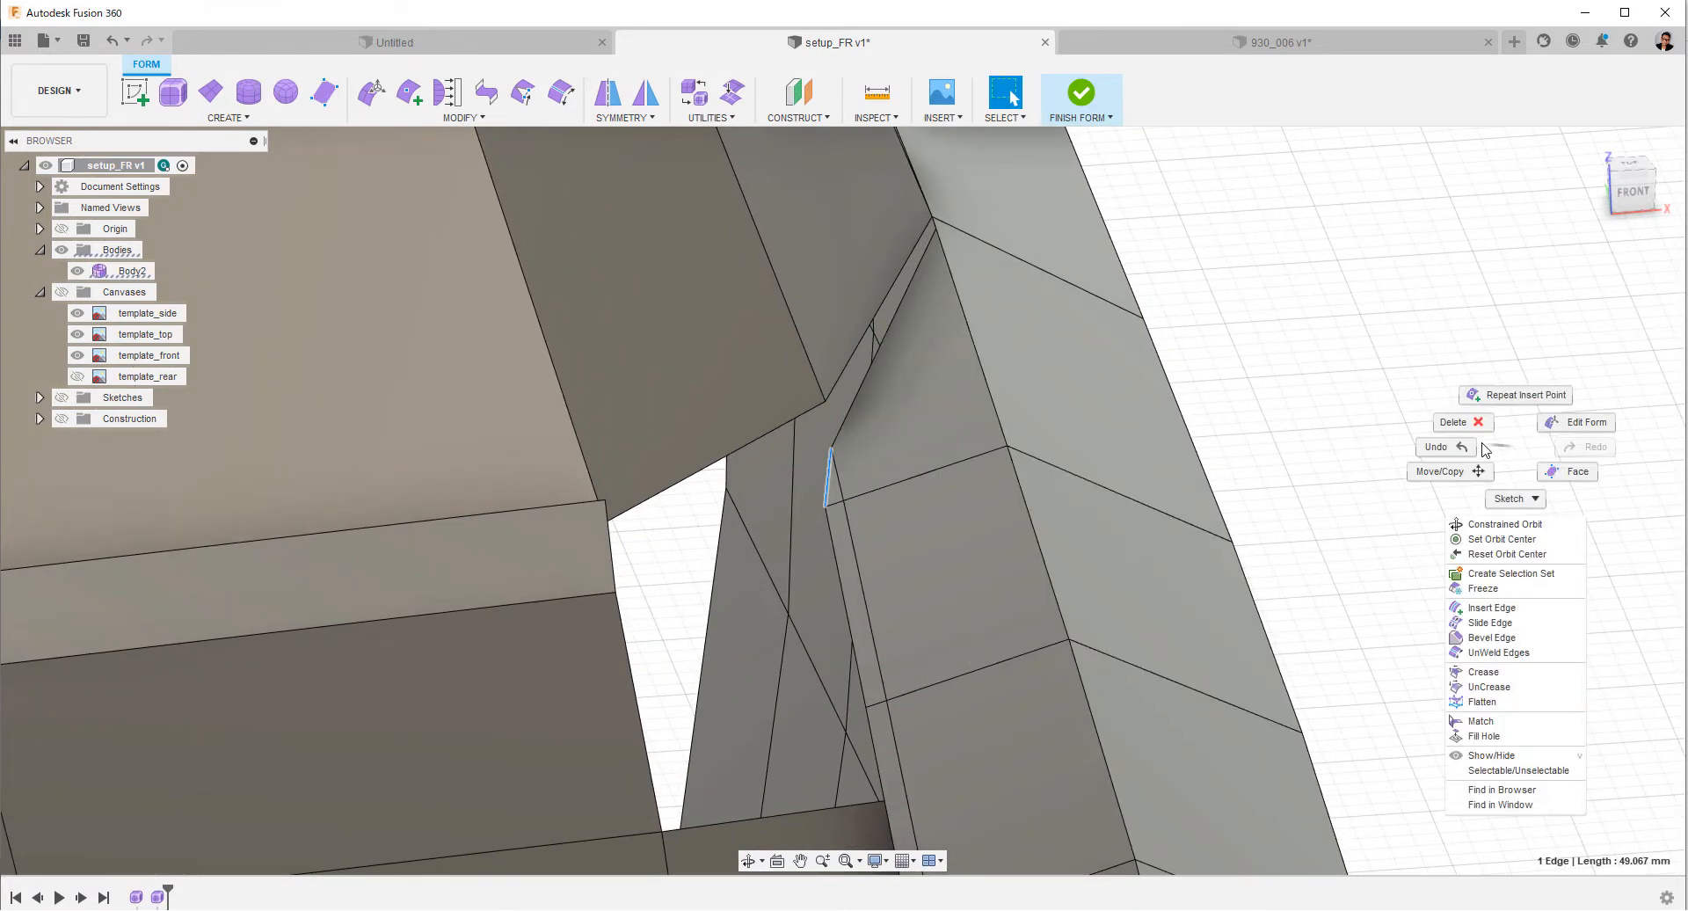
pyautogui.click(1455, 423)
# Delete the sliver edges left outside the cut along the fender strip's inner side.
pyautogui.keyDown('ctrl'); pyautogui.keyDown('shift'); pyautogui.moveTo(1407, 437); pyautogui.dragTo(1274, 650, button='middle'); pyautogui.keyUp('shift'); pyautogui.keyUp('ctrl')
pyautogui.moveTo(1275, 651); pyautogui.dragTo(1266, 476, button='middle')
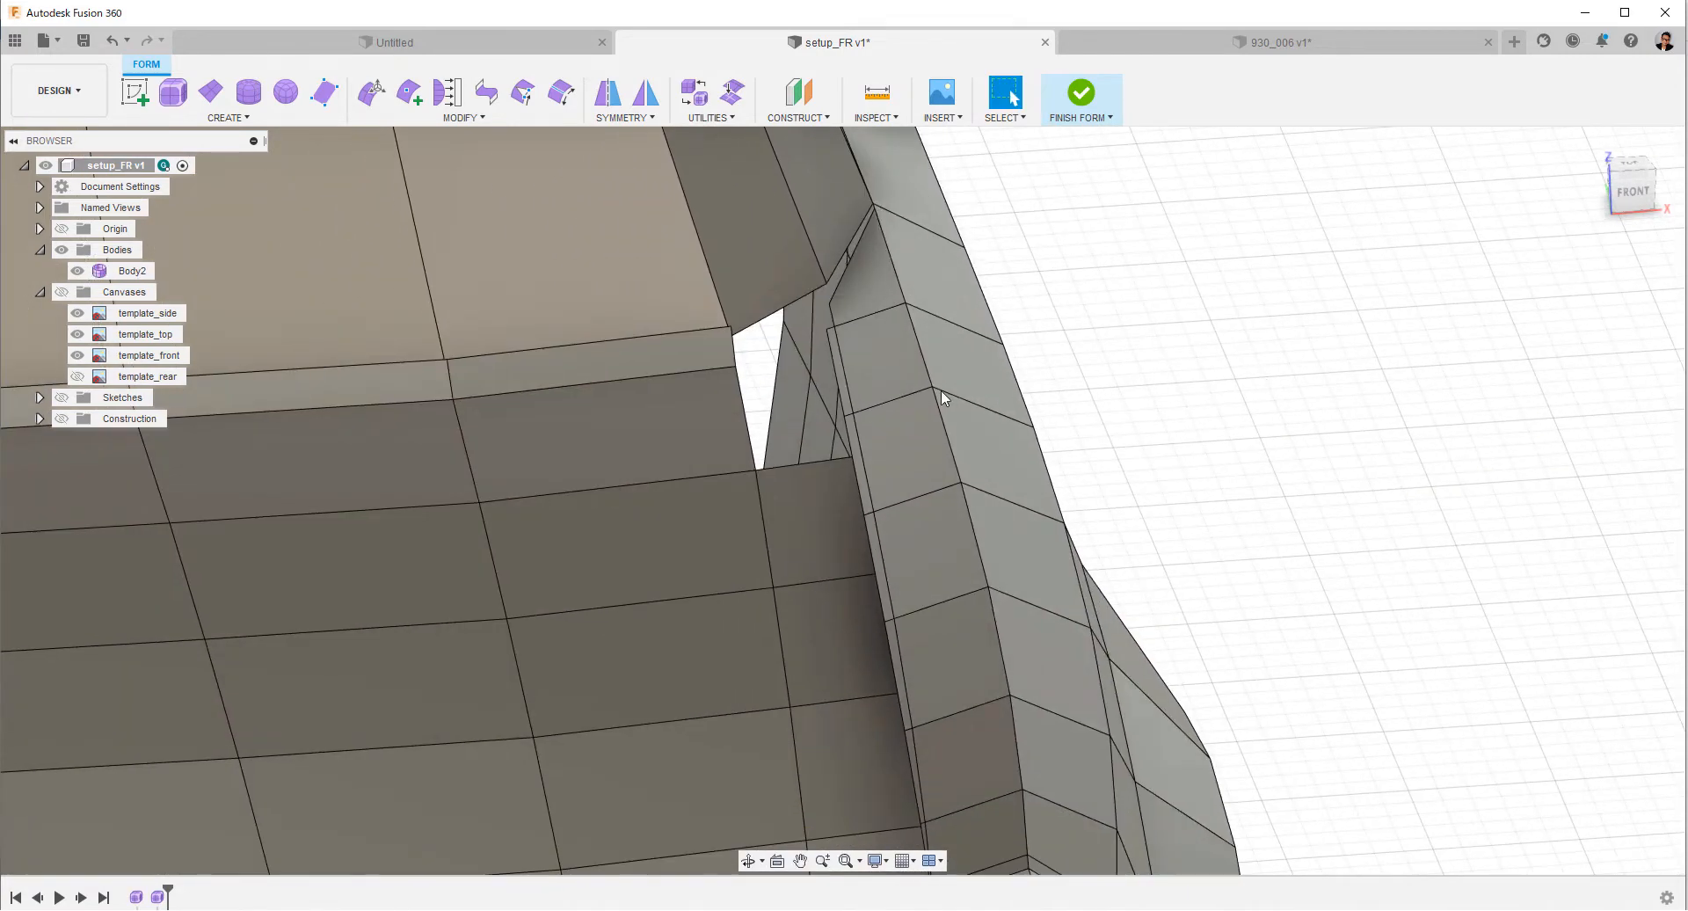
pyautogui.click(836, 399)
pyautogui.moveTo(1059, 646); pyautogui.dragTo(1128, 642, button='middle')
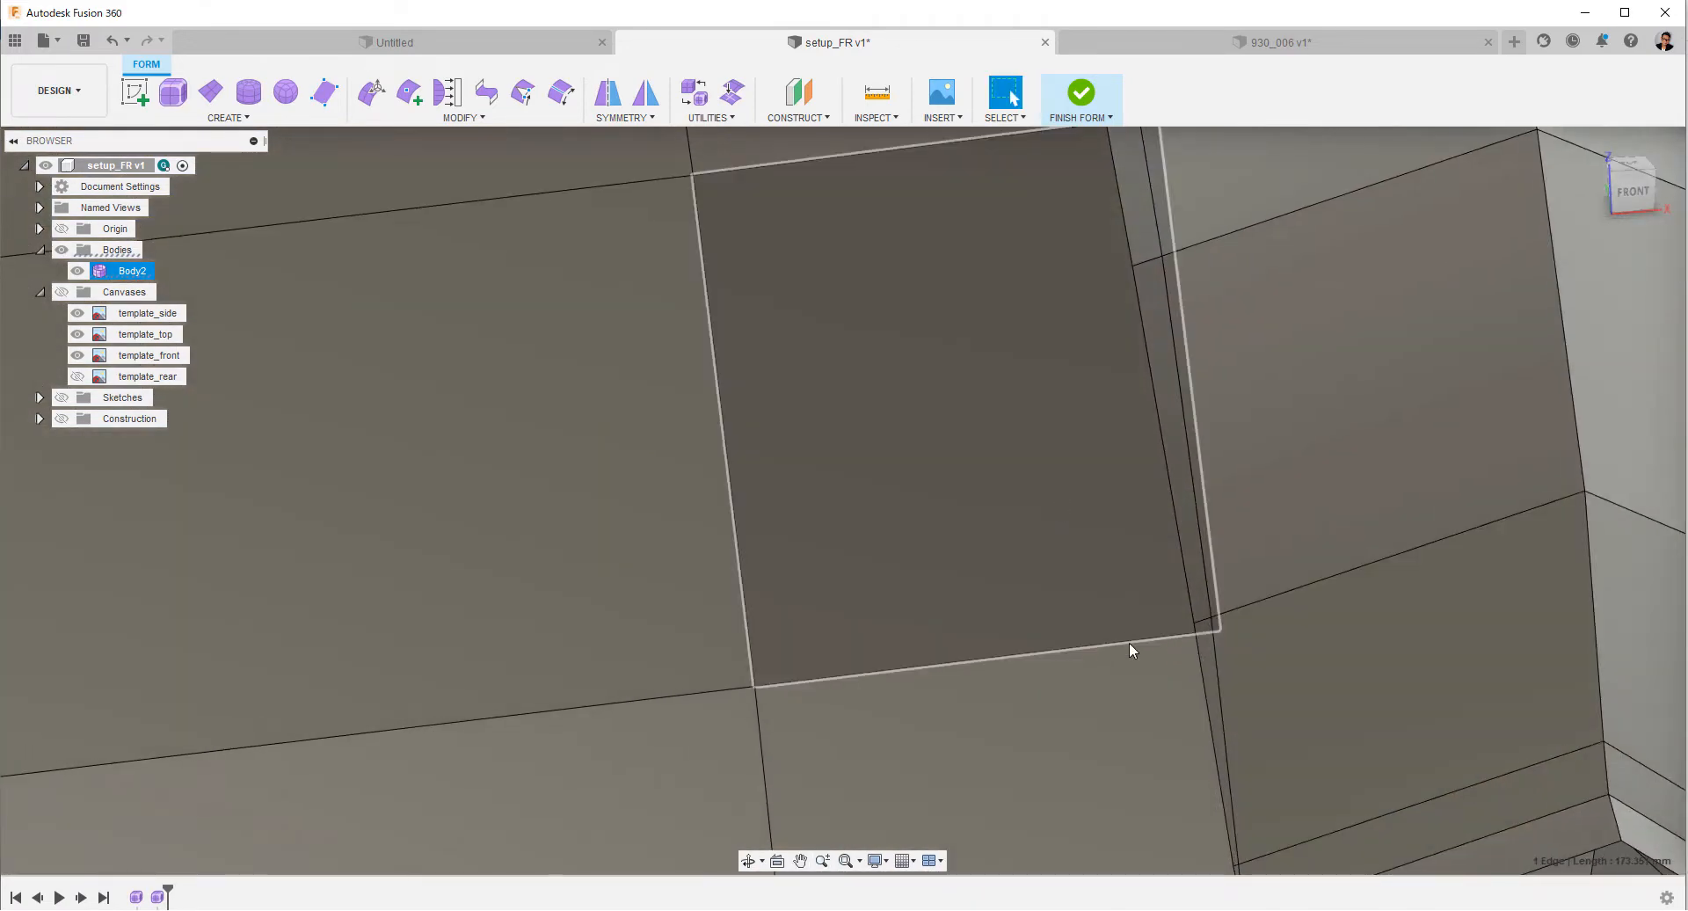
pyautogui.doubleClick(1195, 655)
pyautogui.rightClick(1196, 656)
pyautogui.click(1136, 637)
# Delete the remaining sliver edges at the front of the fender strip, next to the headlight ring.
pyautogui.moveTo(1308, 584)
pyautogui.keyDown('ctrl'); pyautogui.keyDown('shift'); pyautogui.mouseDown(button='middle')
pyautogui.moveTo(1320, 597)
pyautogui.moveTo(1307, 576)
pyautogui.mouseUp(button='middle'); pyautogui.keyUp('shift'); pyautogui.keyUp('ctrl')
pyautogui.moveTo(1307, 576); pyautogui.dragTo(1180, 385, button='middle')
pyautogui.keyDown('shift'); pyautogui.moveTo(1130, 593); pyautogui.dragTo(1068, 655, button='middle'); pyautogui.keyUp('shift')
pyautogui.click(932, 486)
pyautogui.keyDown('ctrl'); pyautogui.keyDown('shift'); pyautogui.moveTo(888, 528); pyautogui.dragTo(958, 672, button='middle'); pyautogui.keyUp('shift'); pyautogui.keyUp('ctrl')
pyautogui.rightClick(807, 609)
pyautogui.click(746, 587)
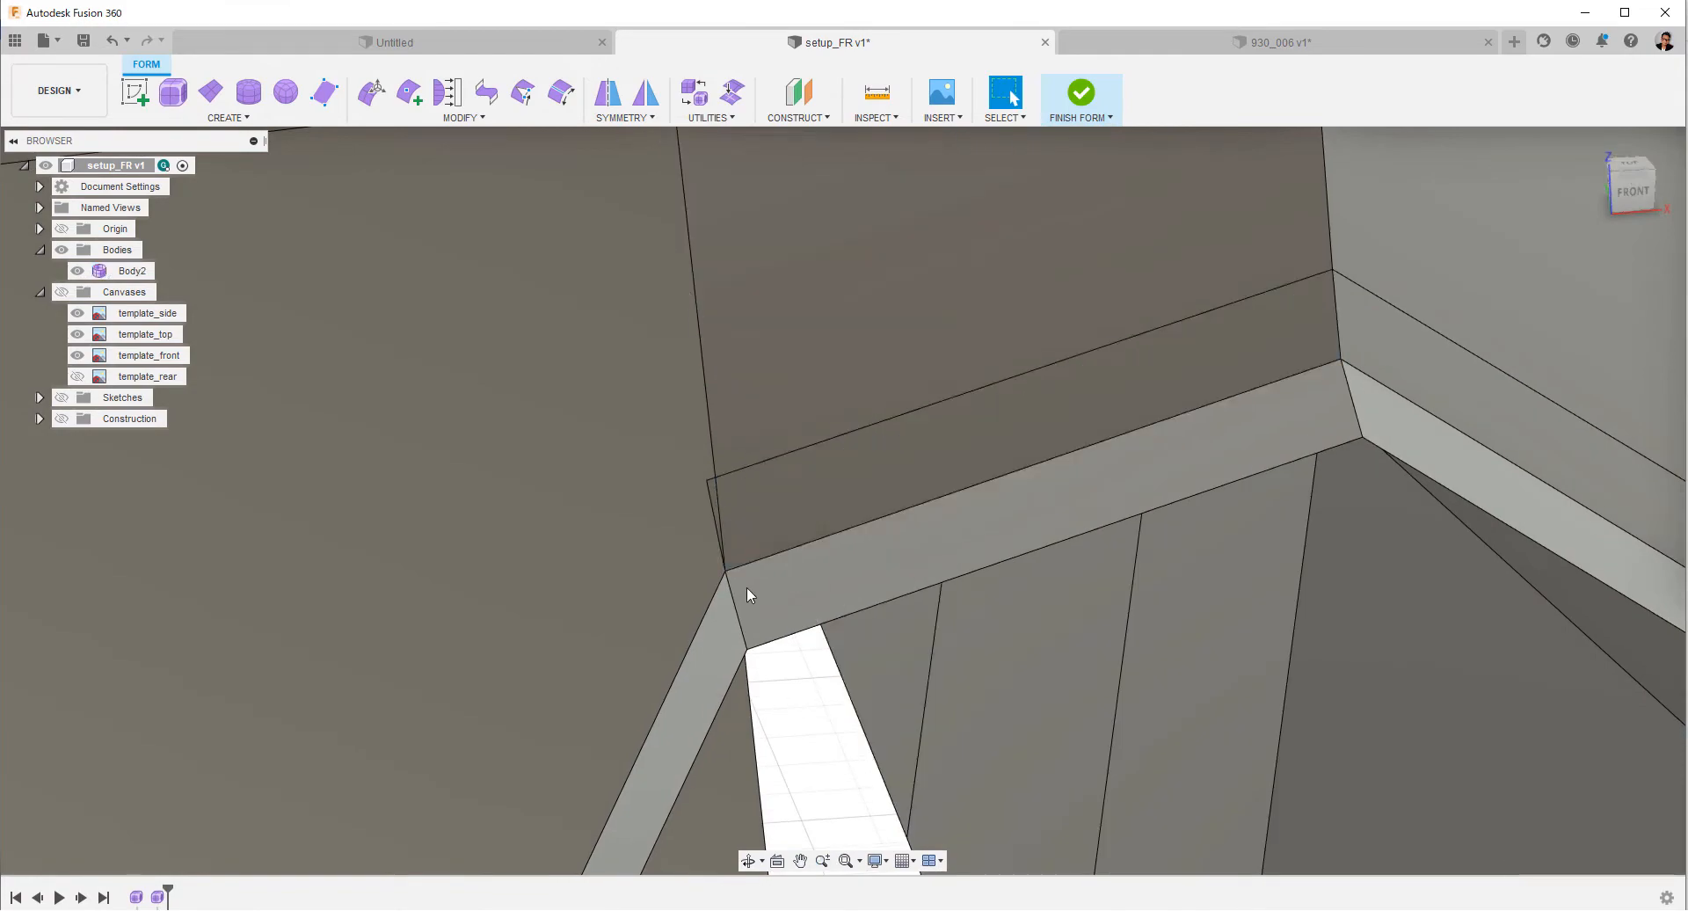
pyautogui.click(709, 503)
pyautogui.rightClick(708, 503)
pyautogui.click(648, 481)
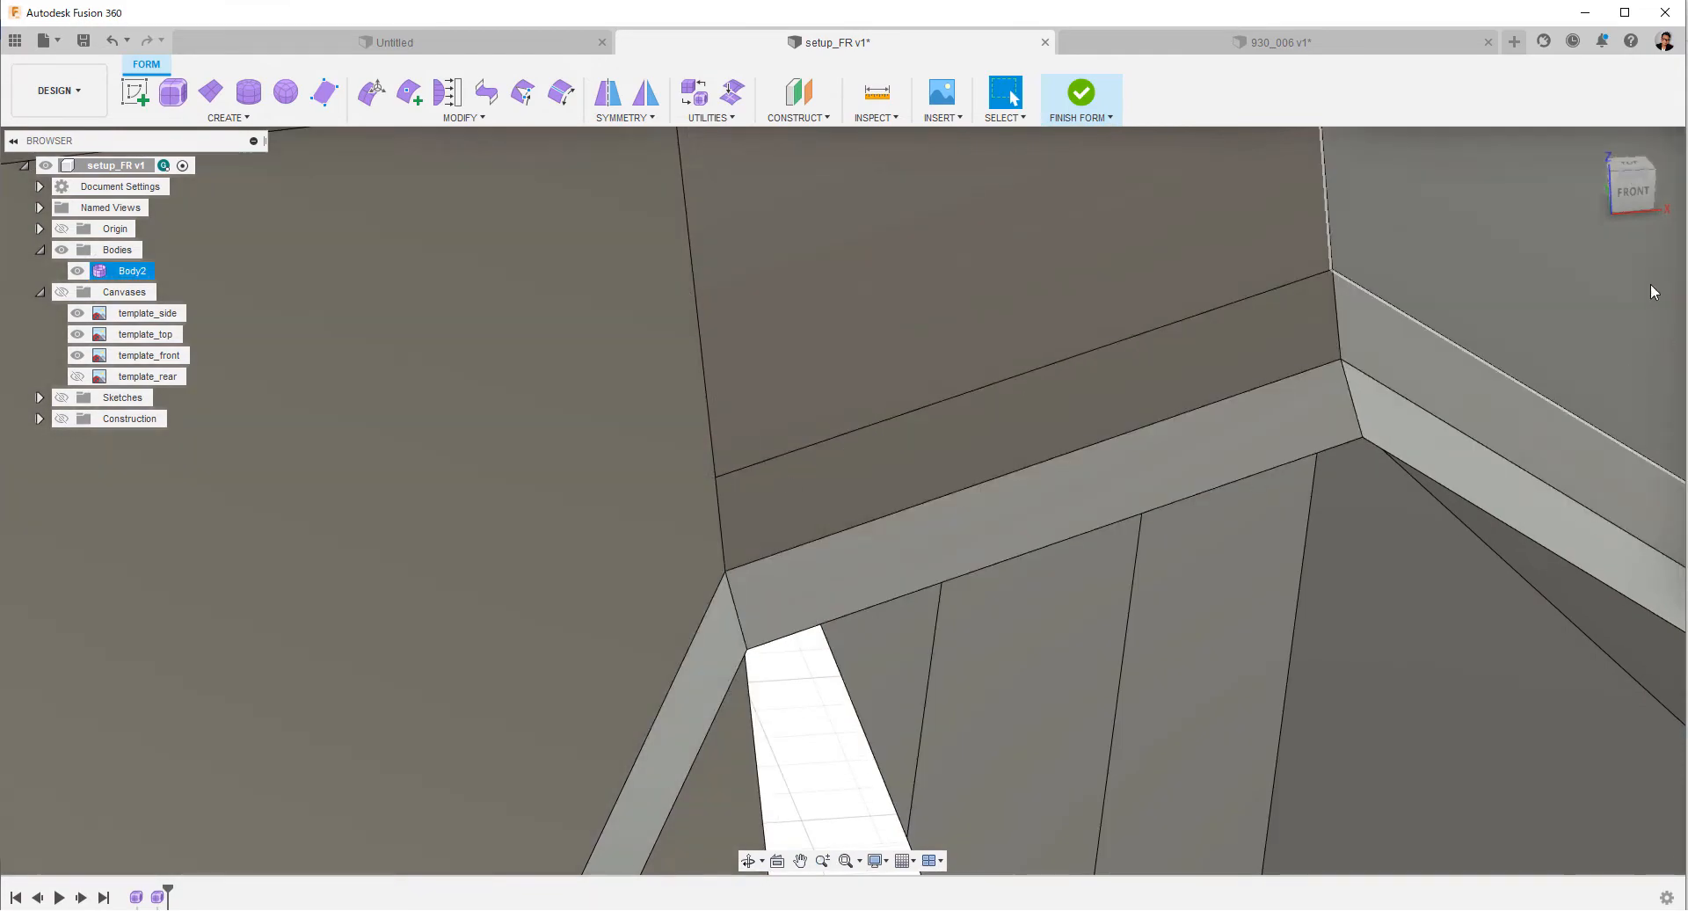
# Raise the fender strip's rear inner vertex by about 15 mm, aligning it with the base of the windshield corner in the front view.
pyautogui.keyDown('ctrl'); pyautogui.keyDown('shift'); pyautogui.moveTo(1143, 528); pyautogui.dragTo(967, 413, button='middle'); pyautogui.keyUp('shift'); pyautogui.keyUp('ctrl')
pyautogui.click(837, 463)
pyautogui.rightClick(1104, 343)
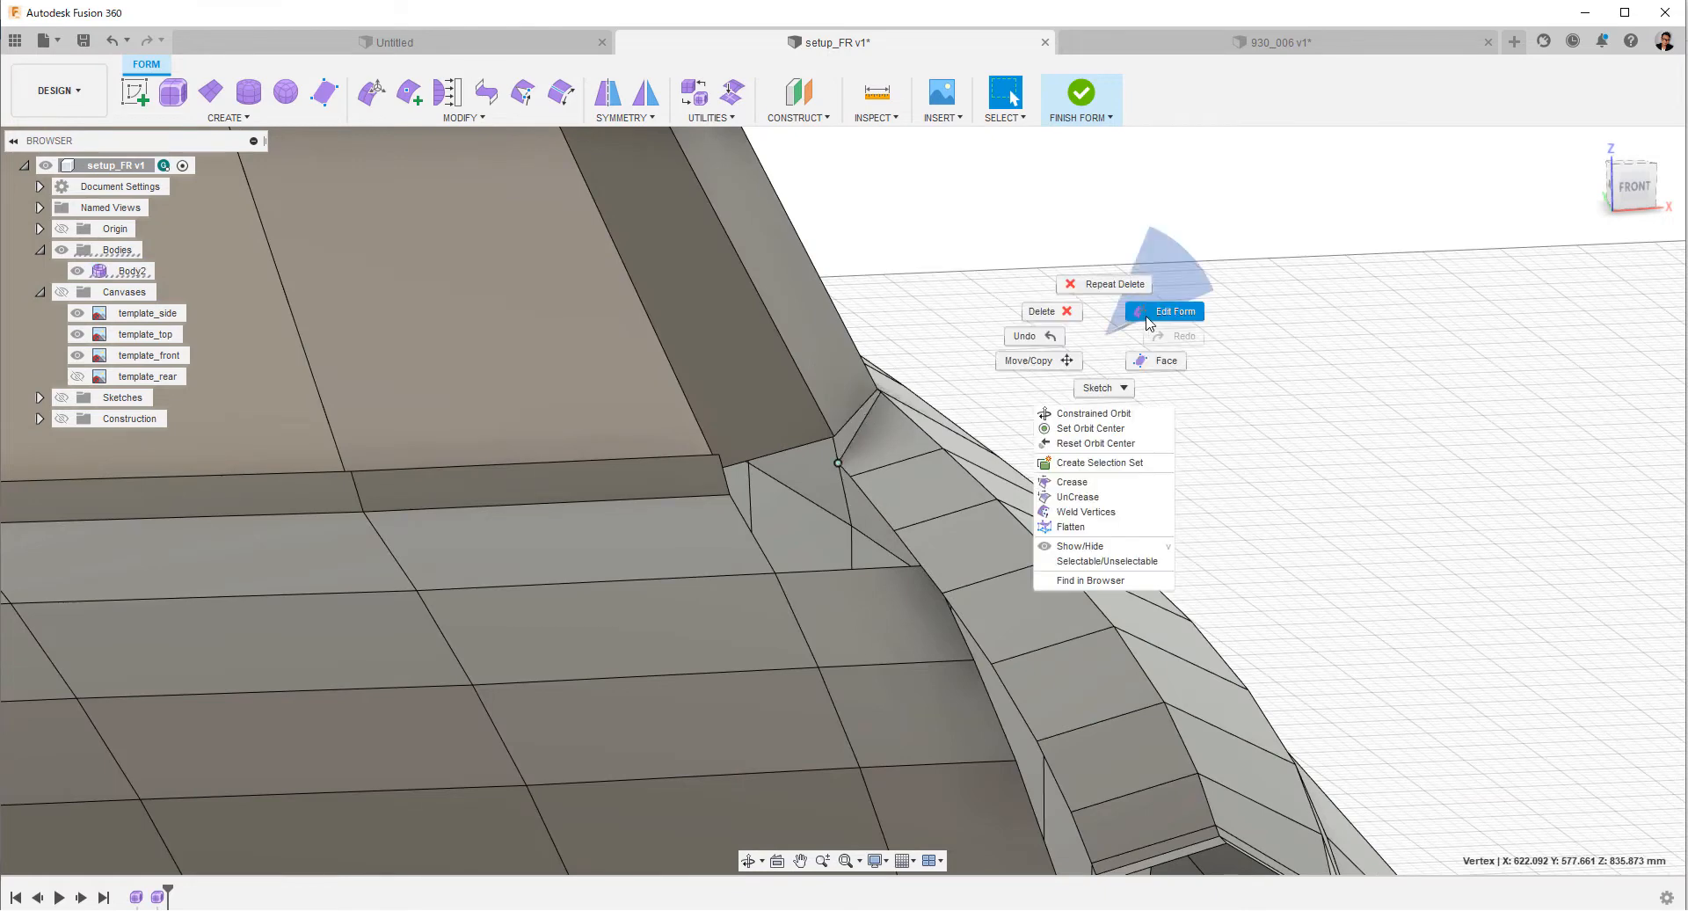
pyautogui.click(1162, 311)
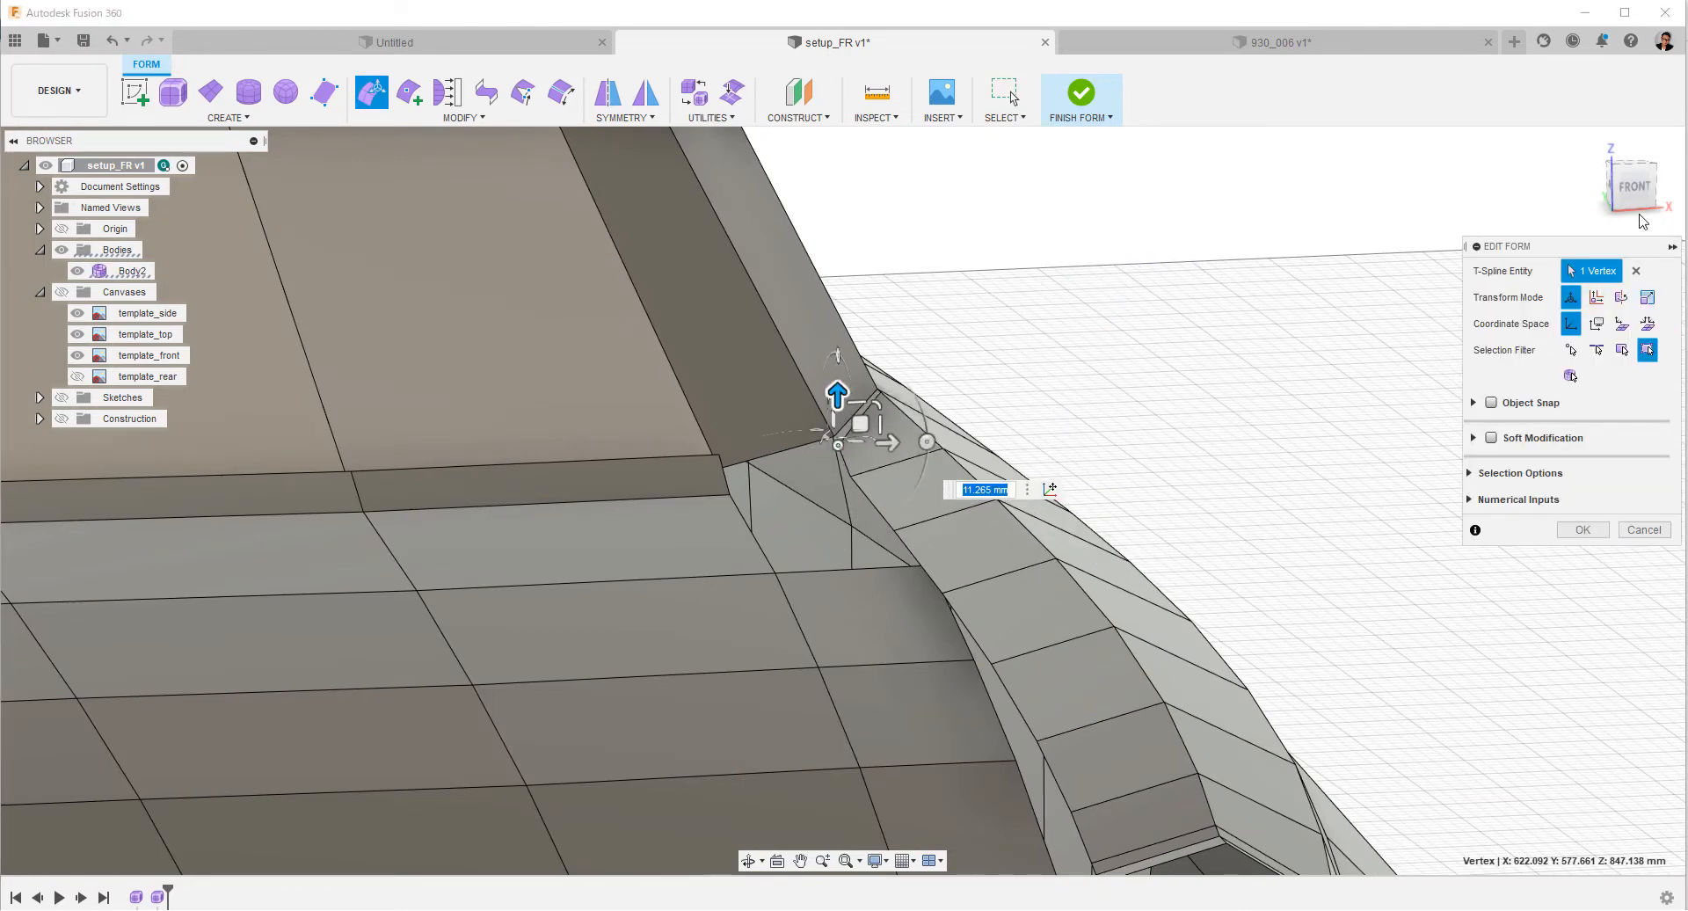
pyautogui.click(1633, 188)
pyautogui.moveTo(1282, 514); pyautogui.dragTo(953, 537, button='middle')
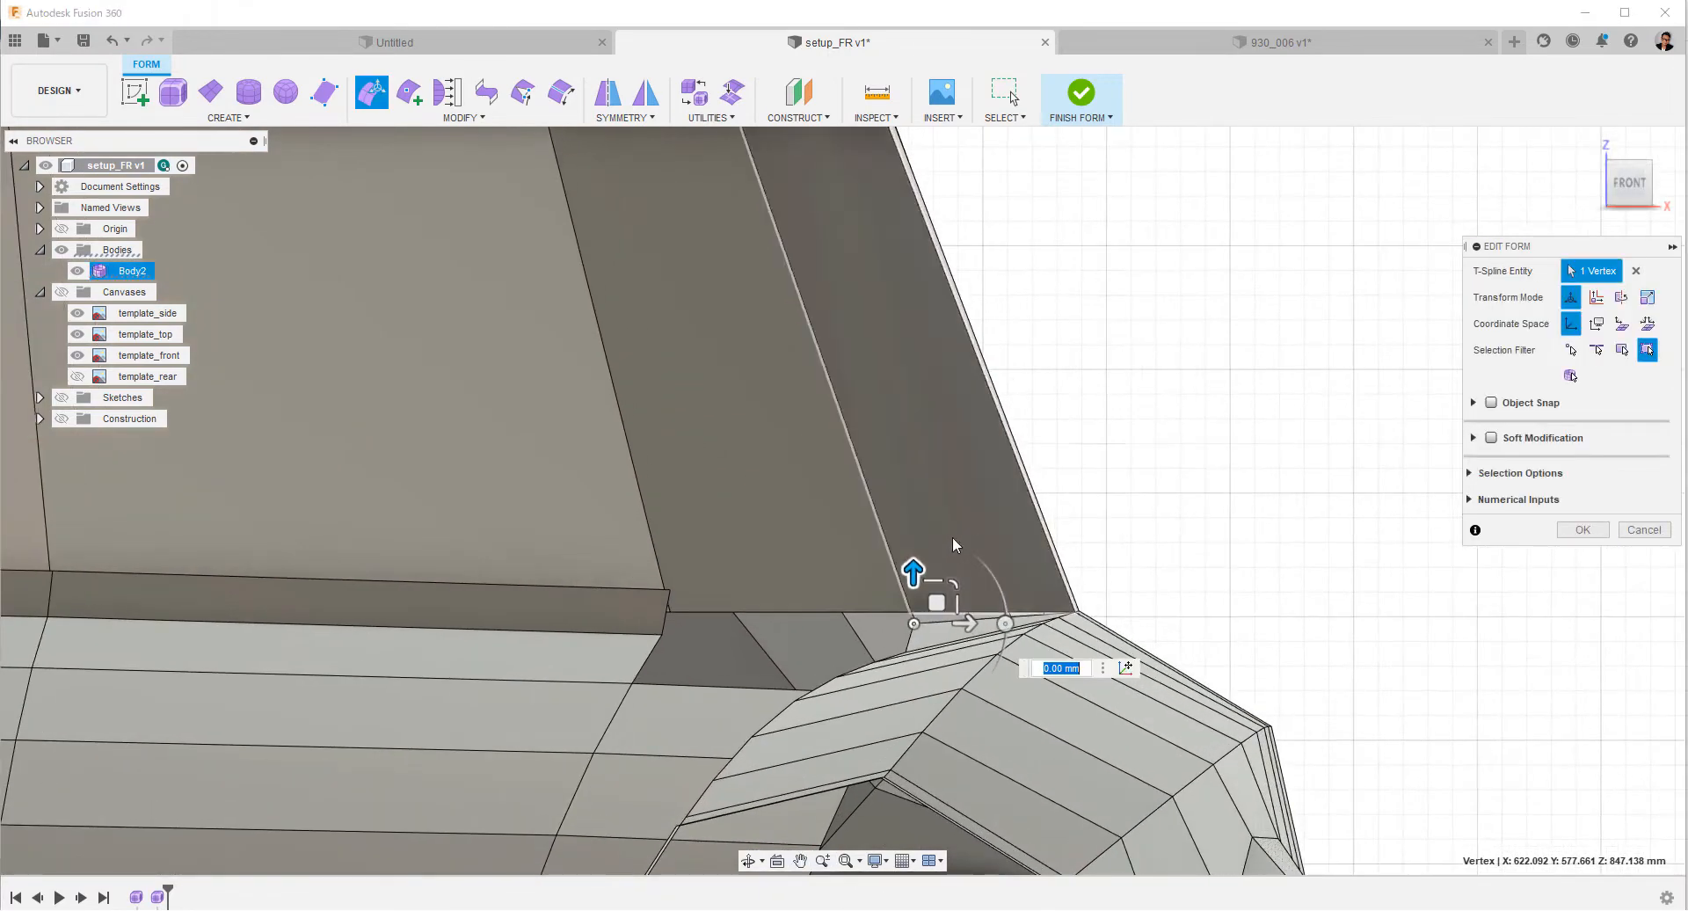
pyautogui.moveTo(913, 571); pyautogui.dragTo(914, 569)
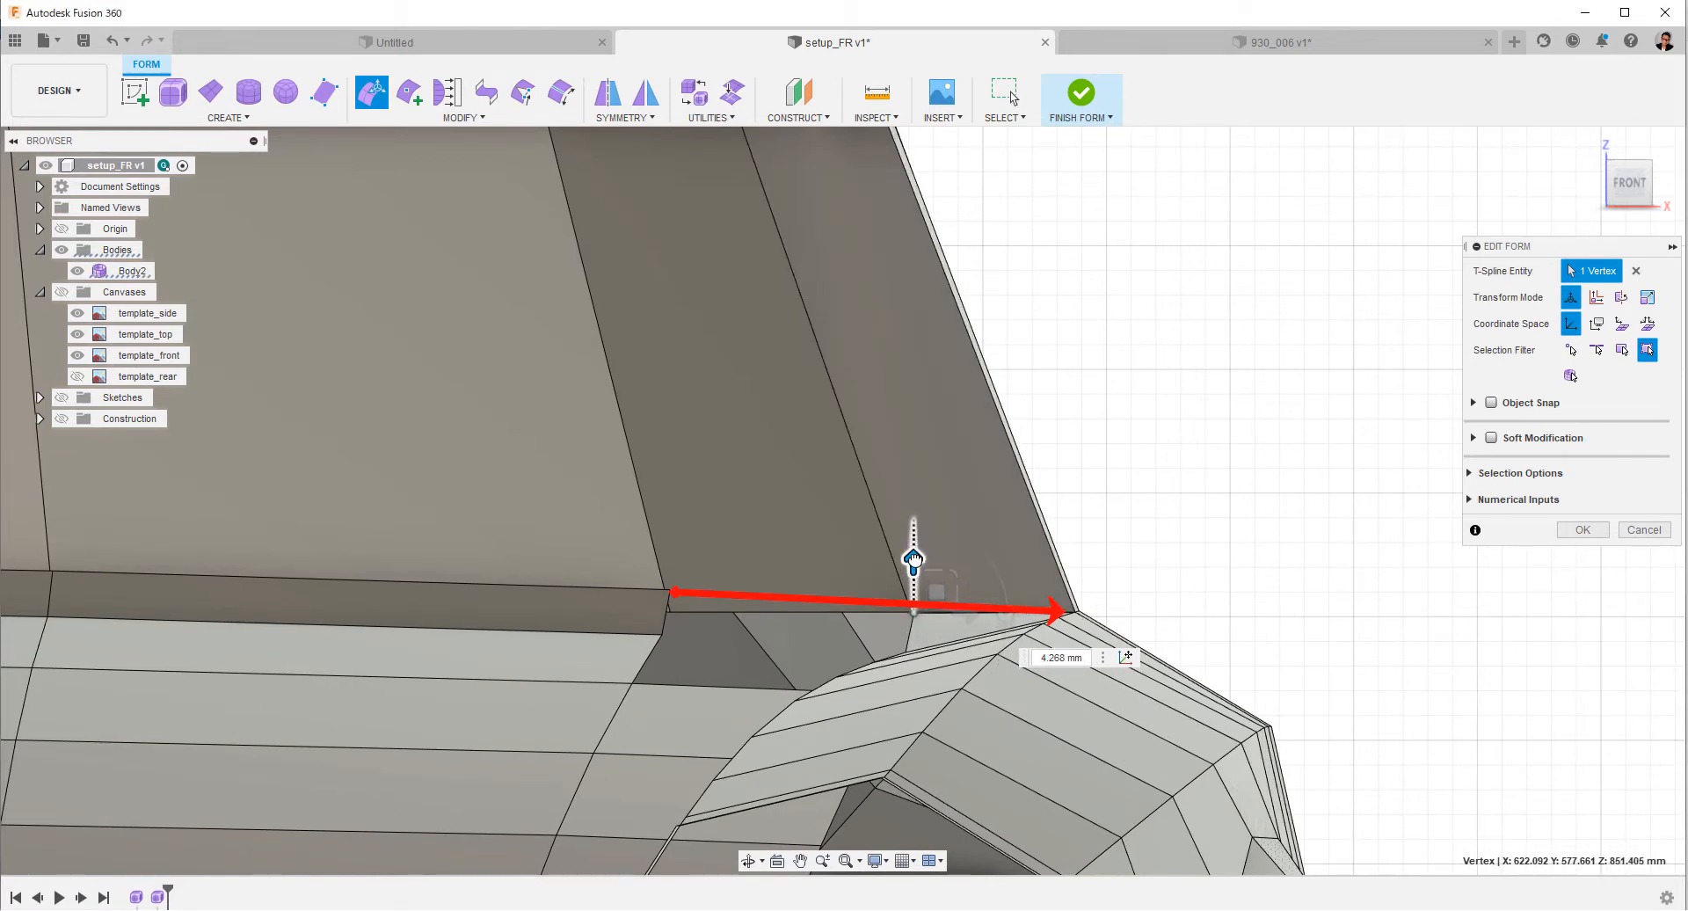
pyautogui.moveTo(915, 552); pyautogui.dragTo(915, 554)
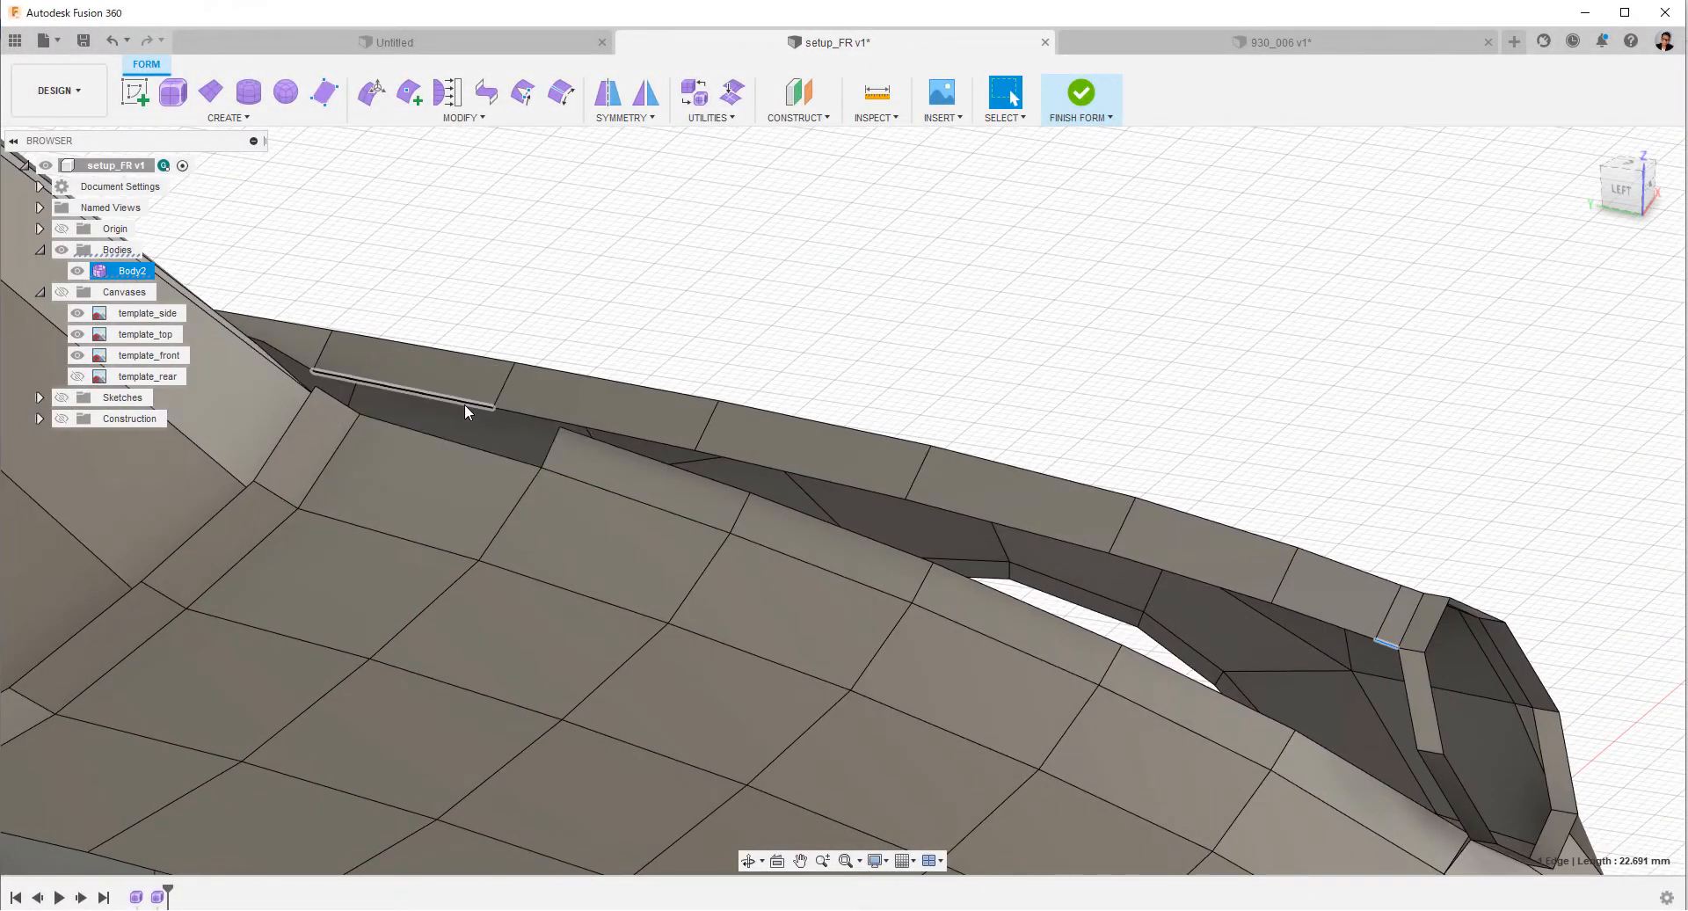
# Scale the chain of seven inner fender strip edges vertically by about 1.18.
pyautogui.doubleClick(464, 403)
pyautogui.rightClick(995, 369)
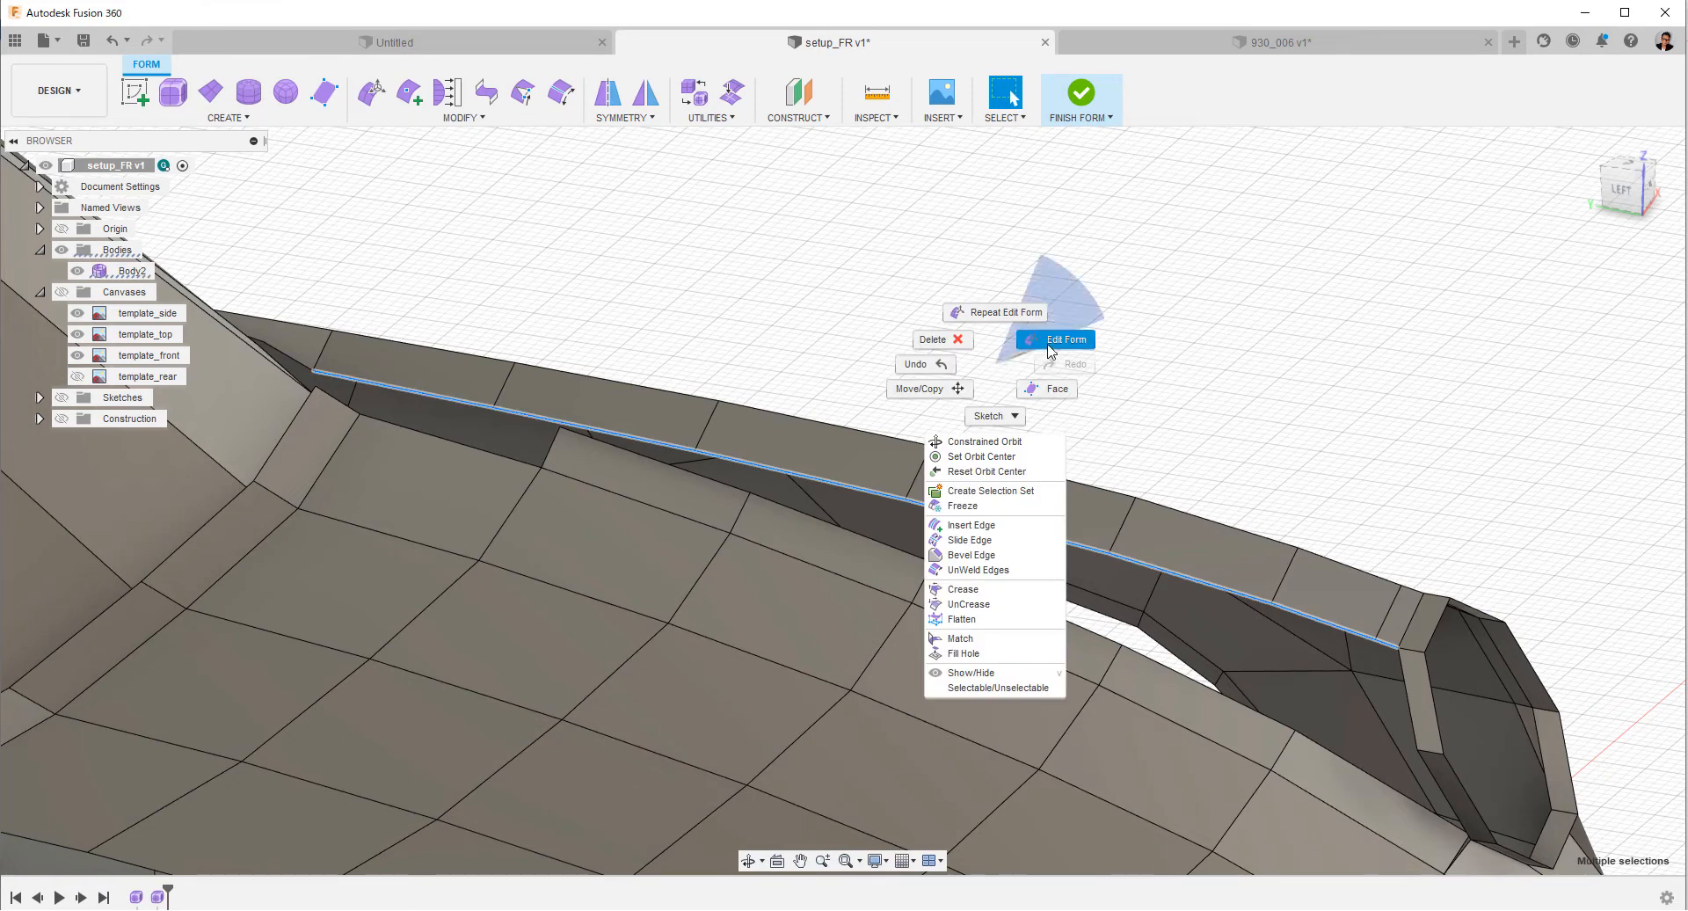
pyautogui.click(1059, 339)
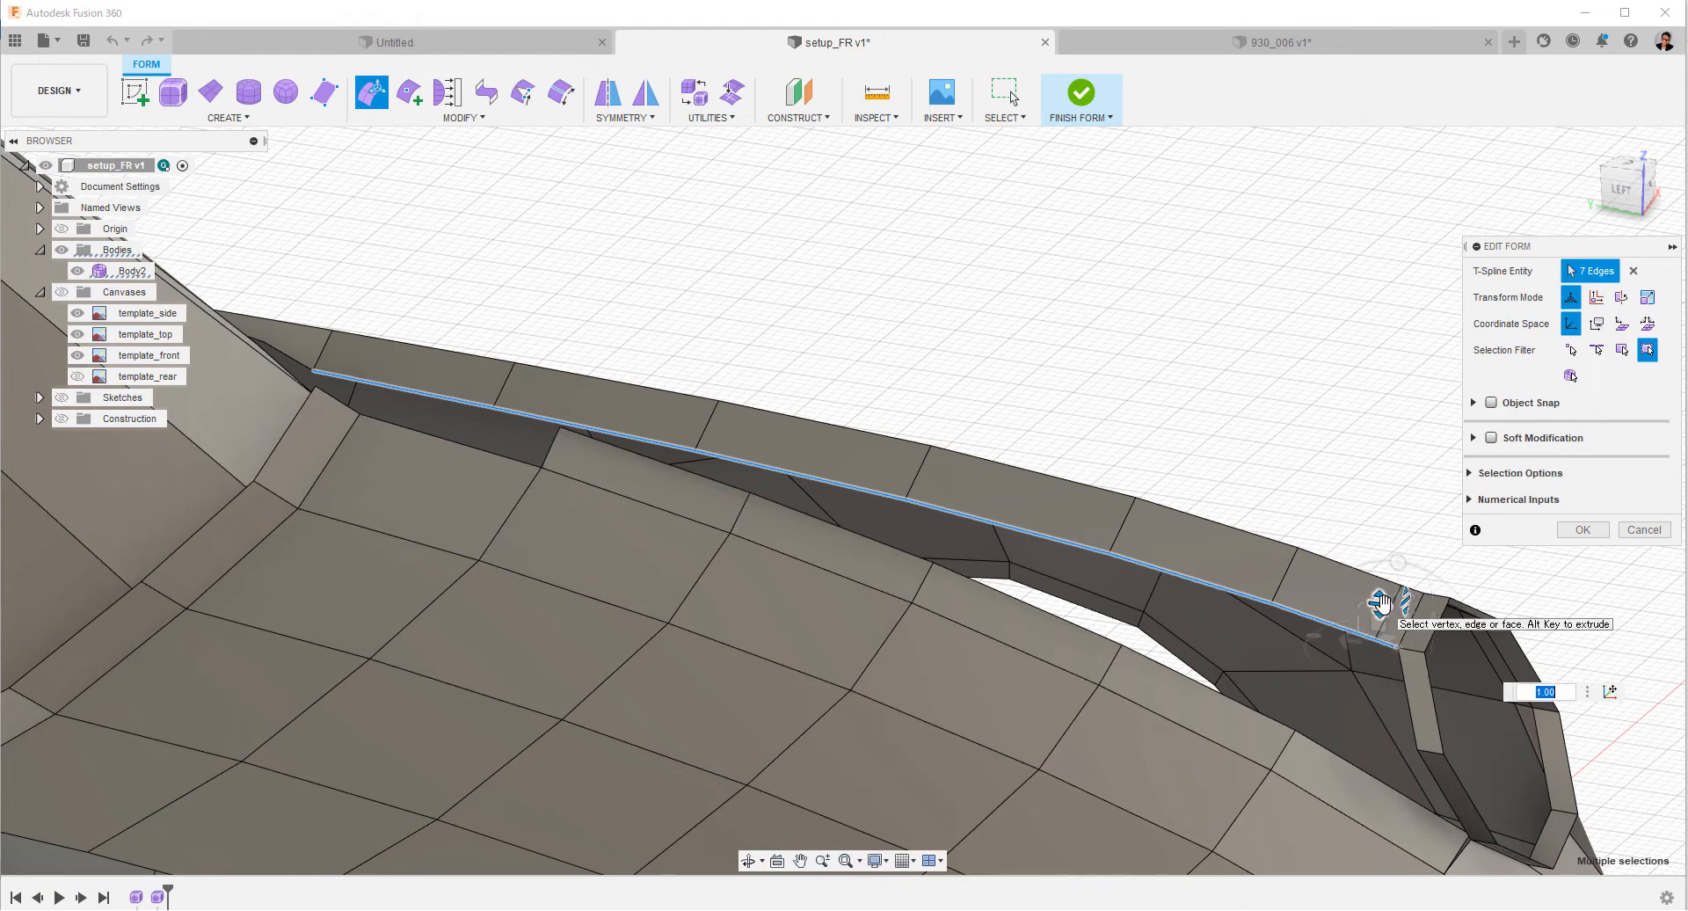
pyautogui.moveTo(1382, 605); pyautogui.dragTo(1382, 599)
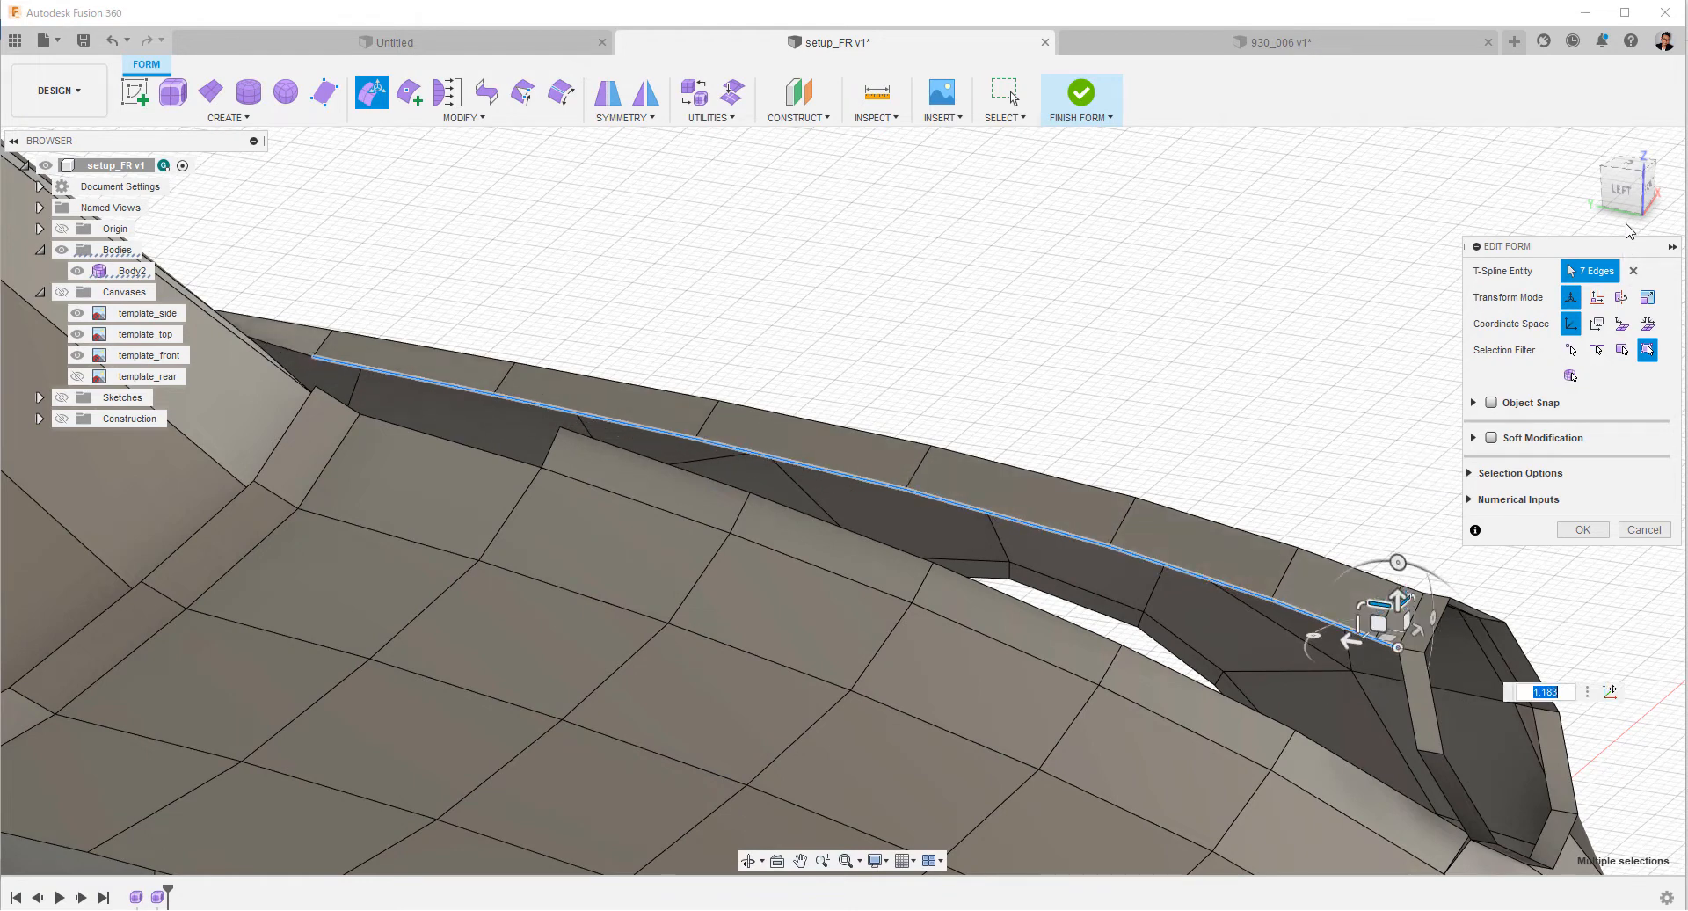
# Extrude the fender strip's seven inner edges inward over the hood in the top view, shifted about 18 mm forward.
pyautogui.click(1624, 194)
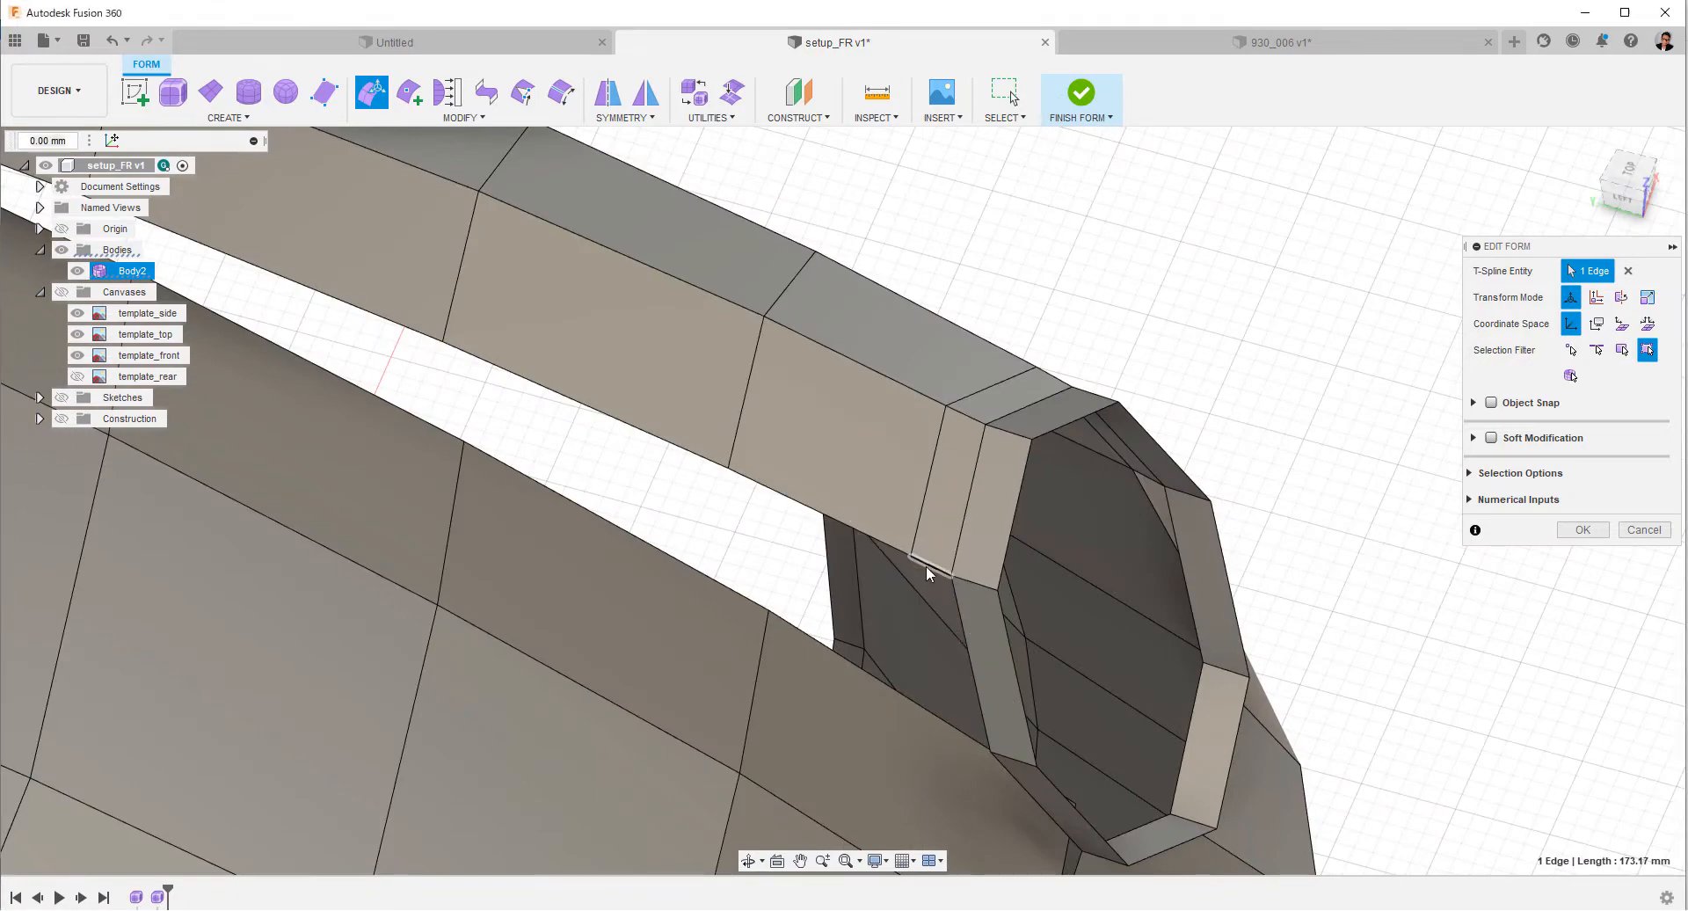
pyautogui.doubleClick(926, 566)
pyautogui.keyDown('shift'); pyautogui.moveTo(926, 567); pyautogui.dragTo(1127, 446, button='middle'); pyautogui.keyUp('shift')
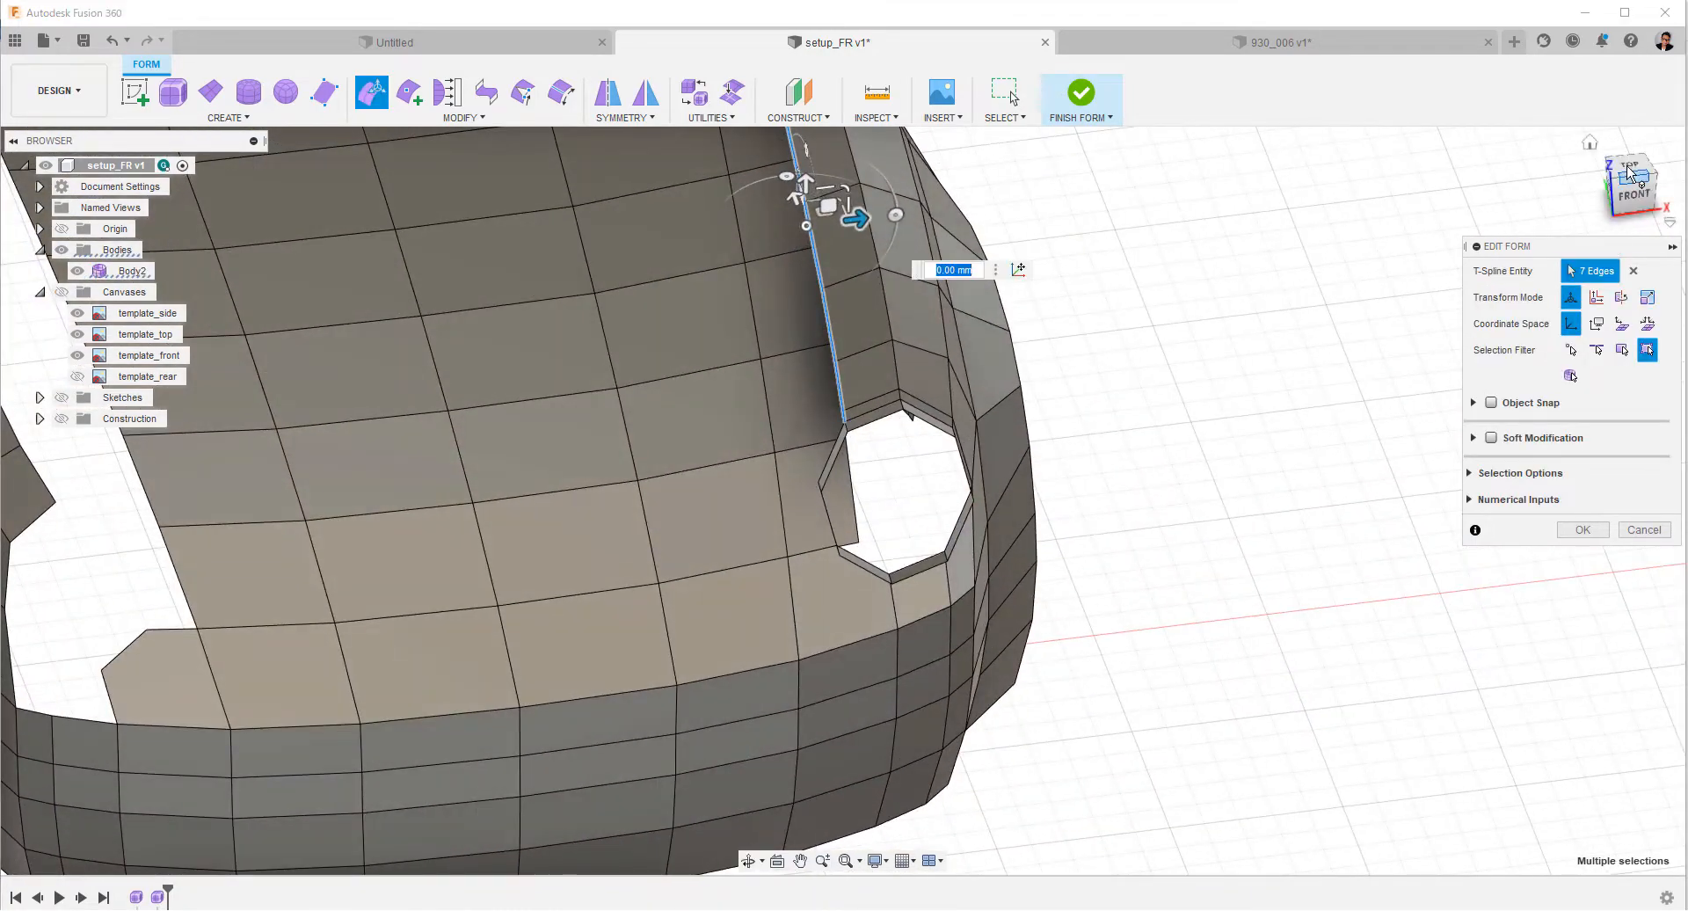
pyautogui.click(1628, 170)
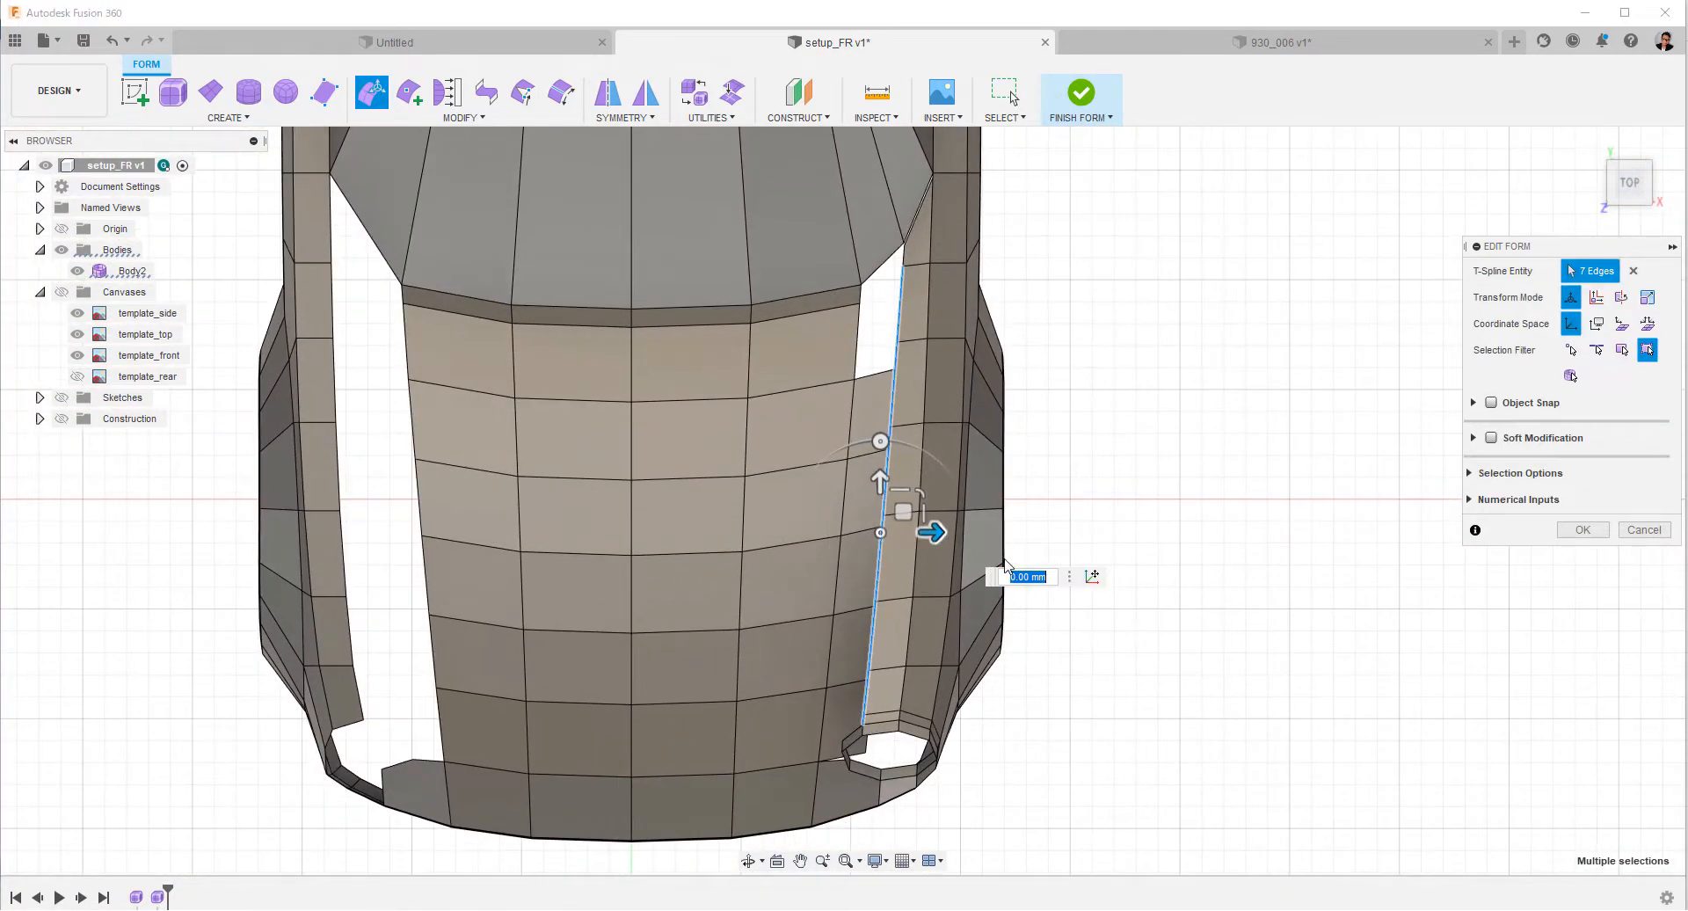
pyautogui.moveTo(937, 532); pyautogui.dragTo(816, 497)
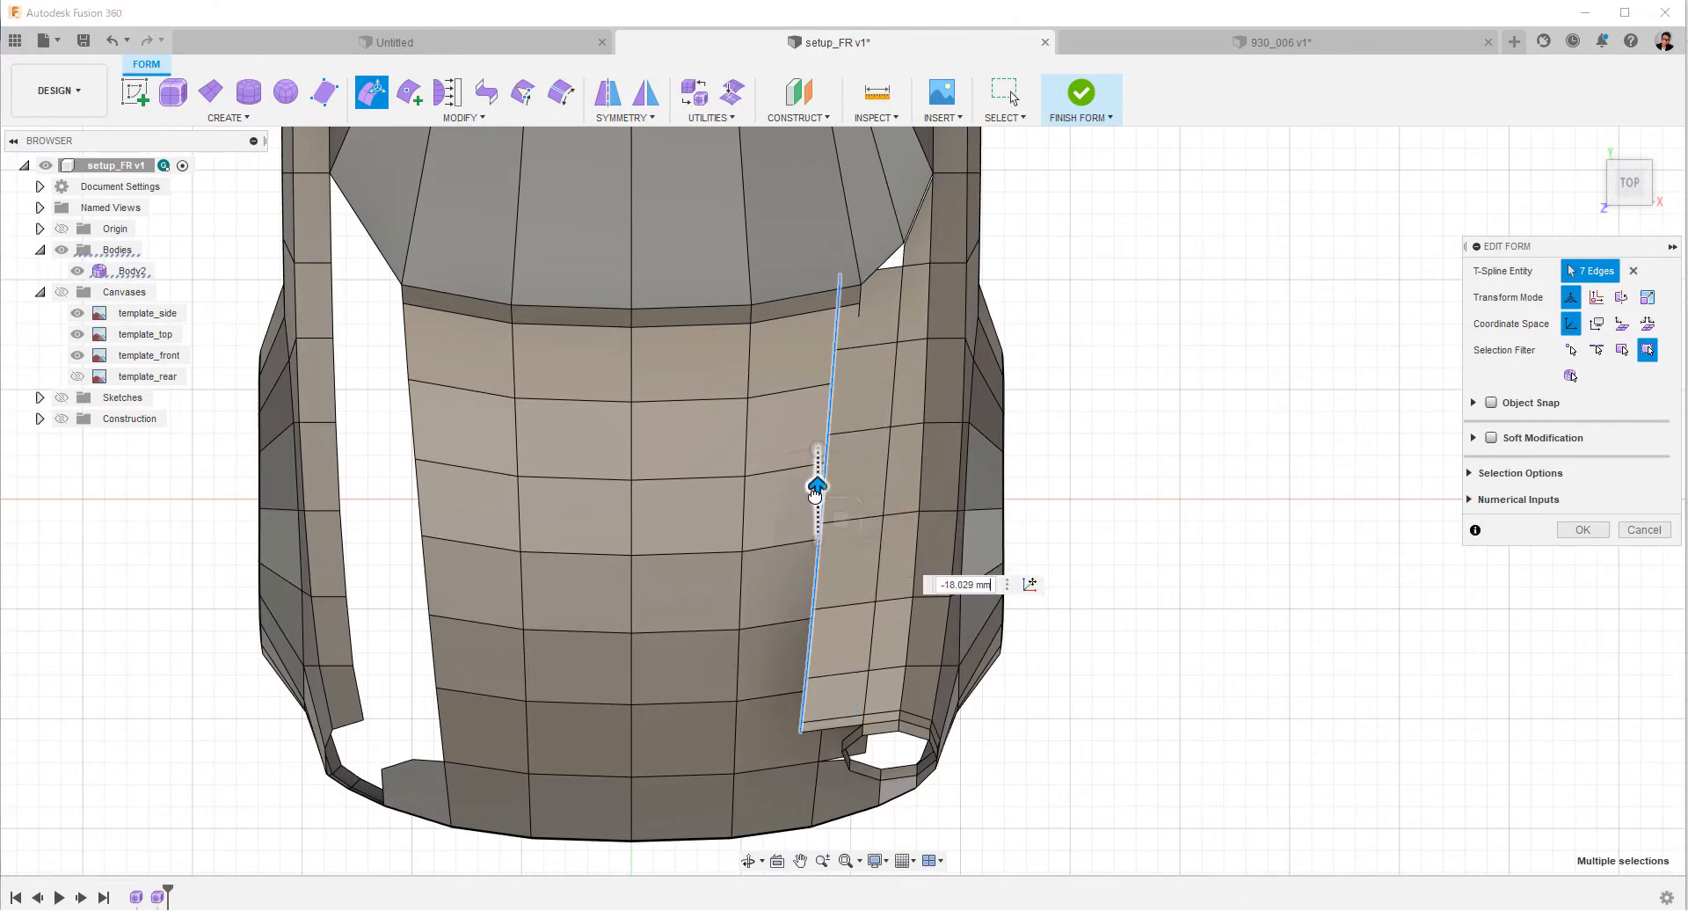
# Lower the seven extruded inner fender edges by about 226 mm so they pass beneath the hood surface.
pyautogui.keyDown('shift'); pyautogui.moveTo(1143, 671); pyautogui.dragTo(1149, 530, button='middle'); pyautogui.keyUp('shift')
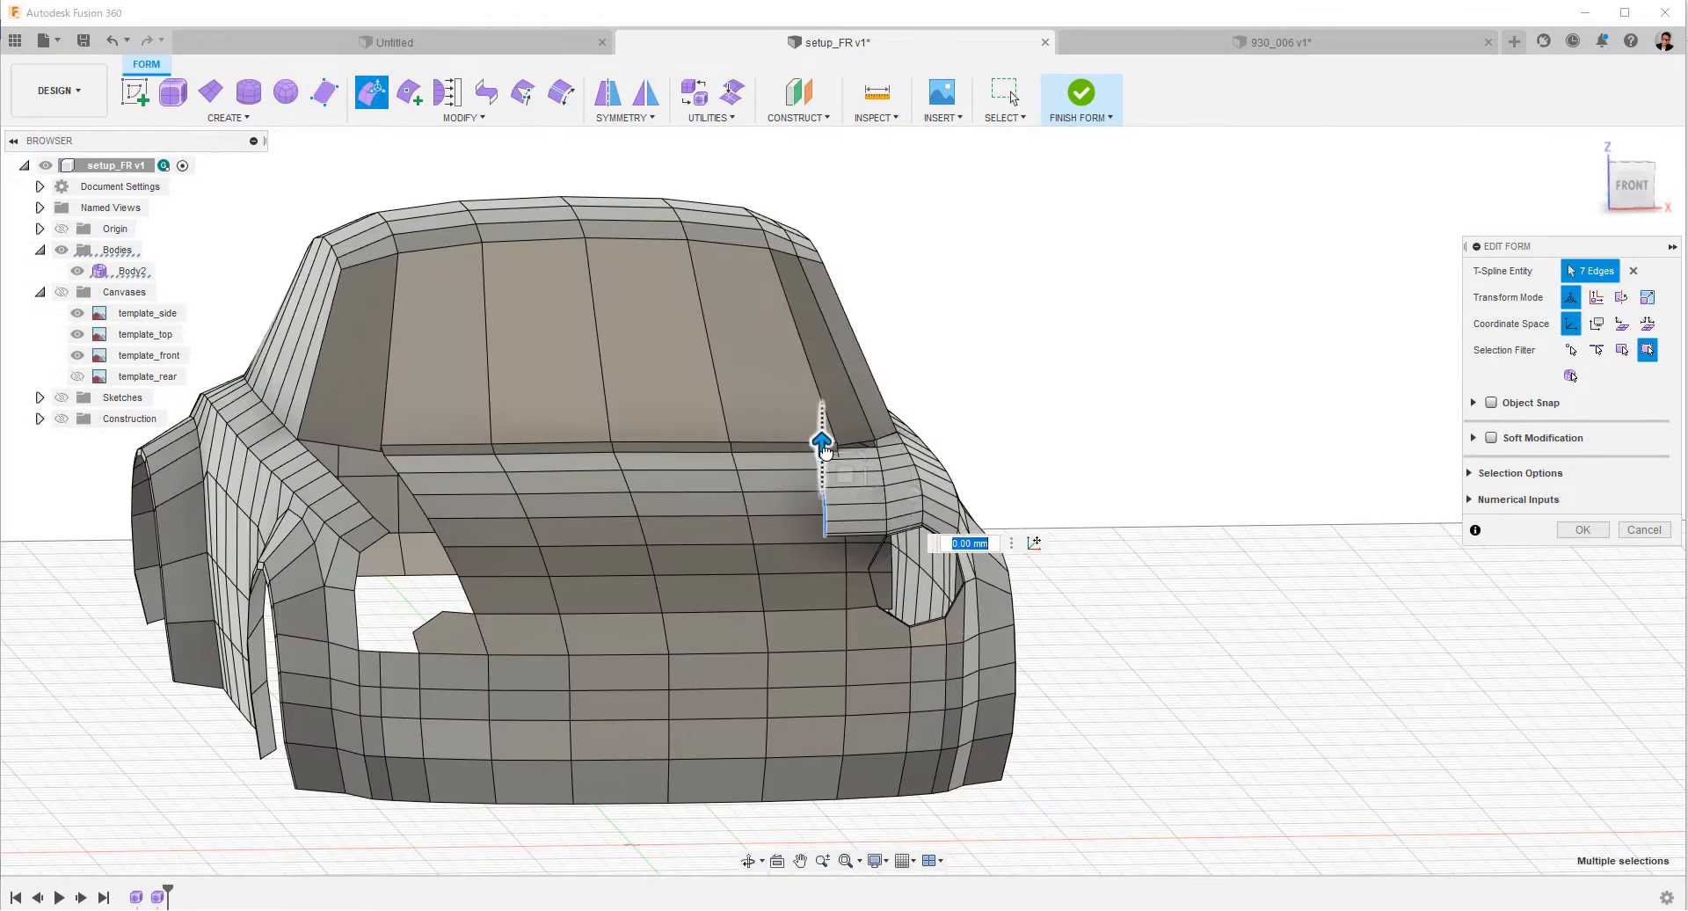
pyautogui.moveTo(825, 450); pyautogui.dragTo(851, 525)
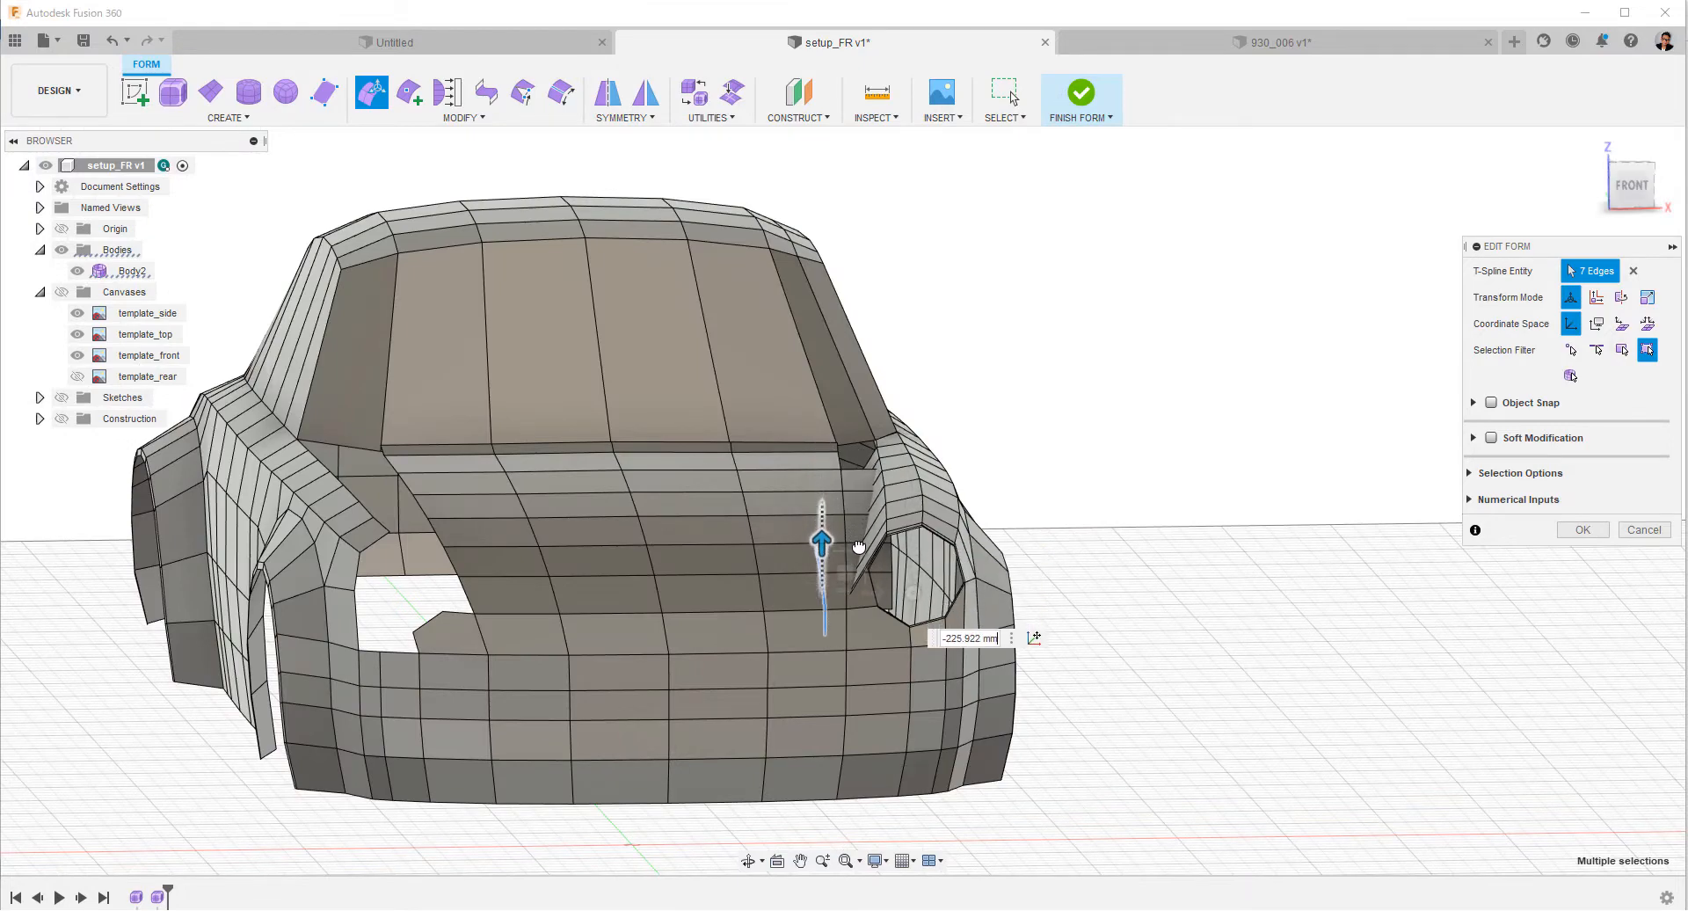
pyautogui.keyDown('shift'); pyautogui.moveTo(860, 544); pyautogui.dragTo(1348, 677, button='middle'); pyautogui.keyUp('shift')
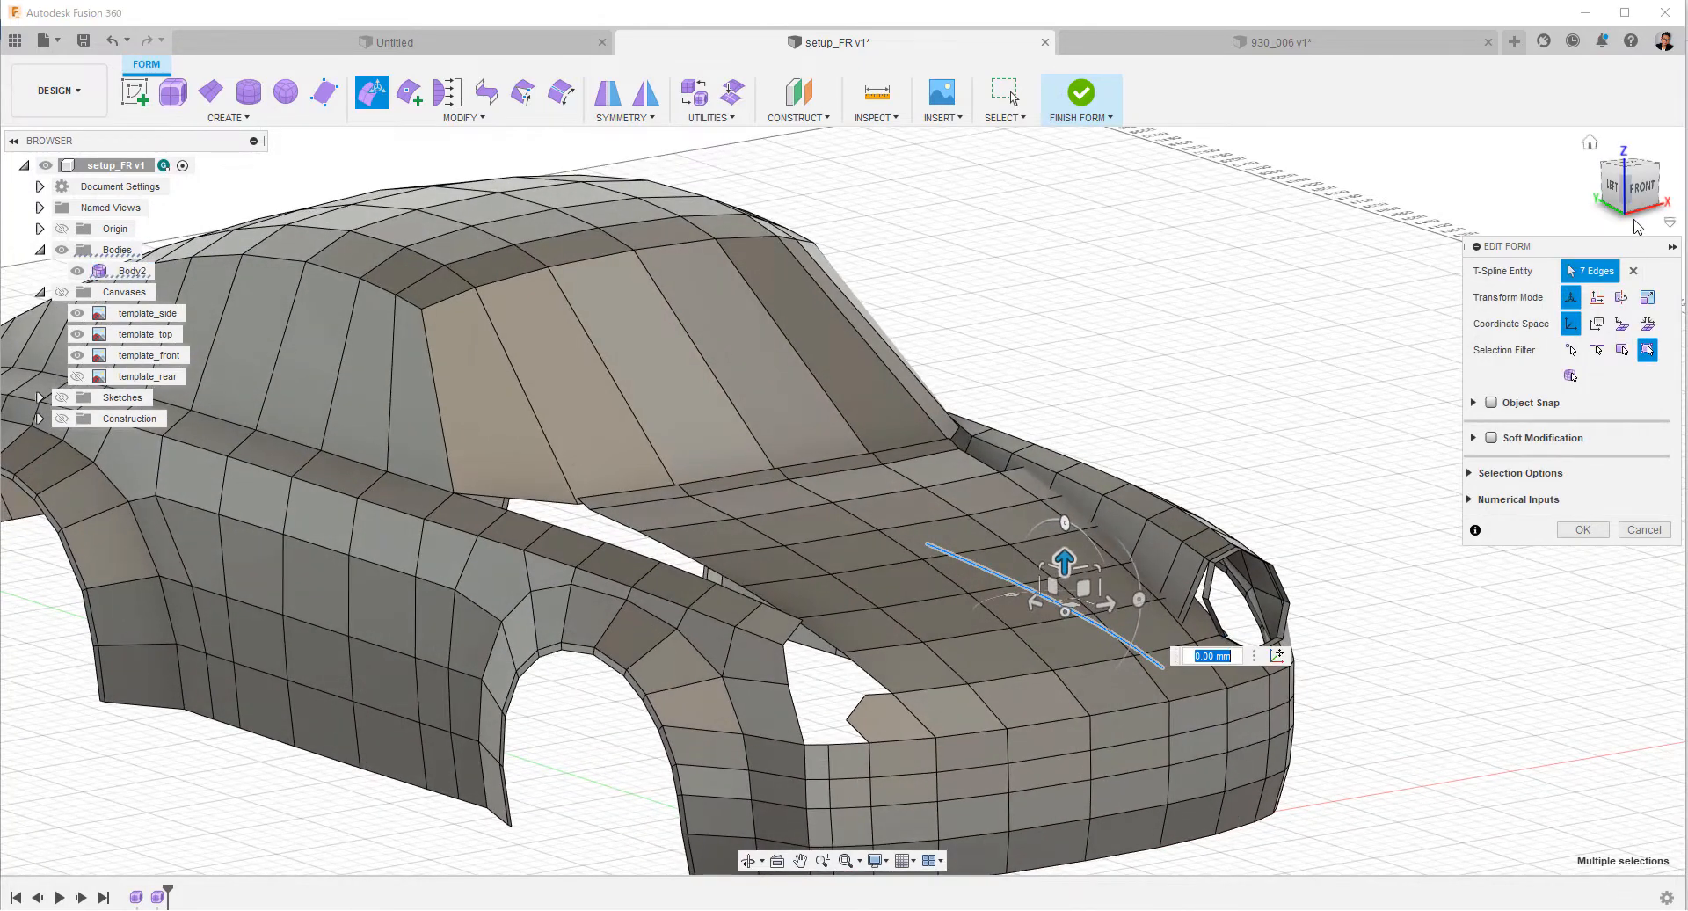
pyautogui.click(1642, 188)
pyautogui.scroll(6, 1265, 540)
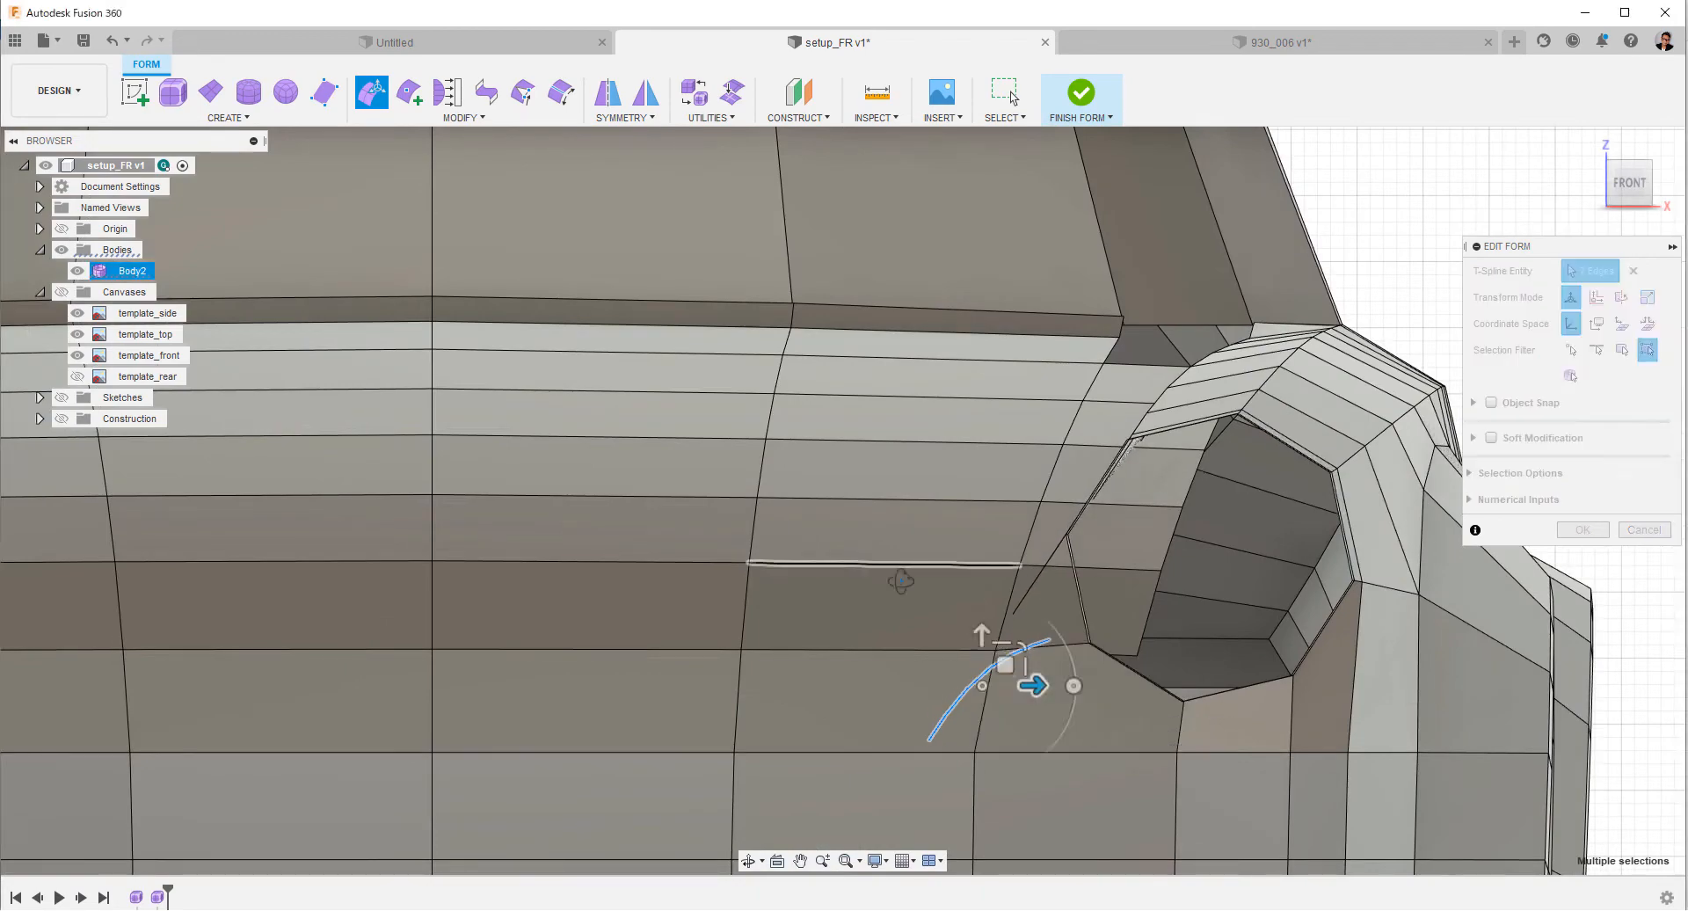
# Move the seven lowered fender edges about 91 mm forward in the left view.
pyautogui.keyDown('shift'); pyautogui.moveTo(897, 583); pyautogui.dragTo(1020, 605, button='middle'); pyautogui.keyUp('shift')
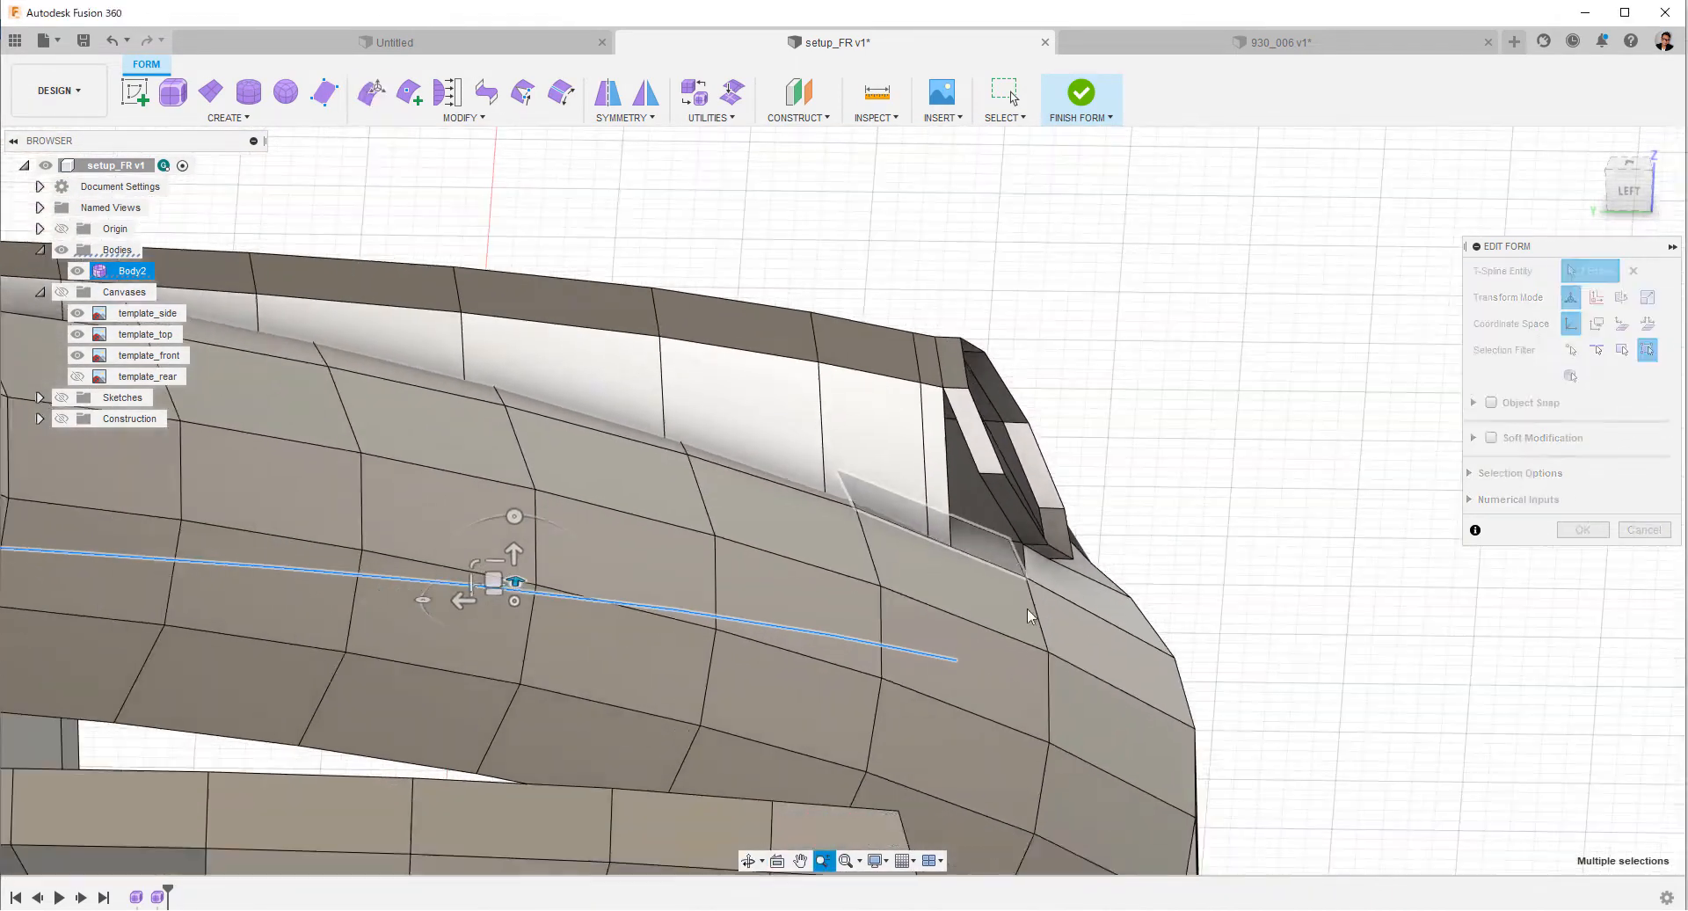
pyautogui.click(1629, 186)
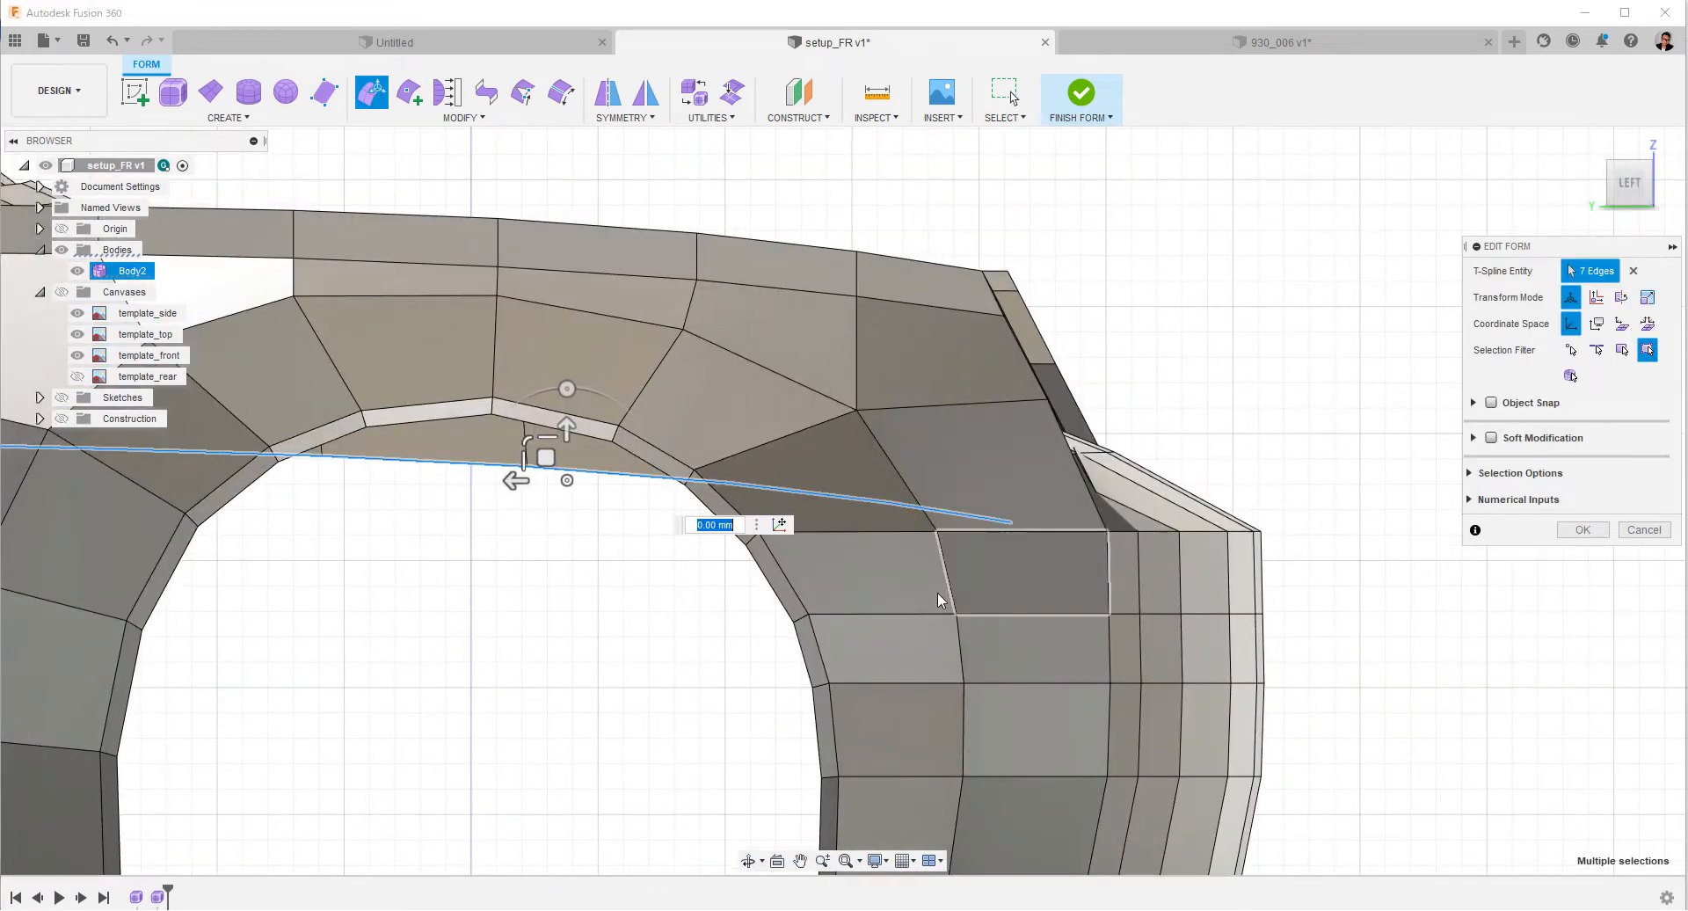
pyautogui.moveTo(517, 481); pyautogui.dragTo(629, 521)
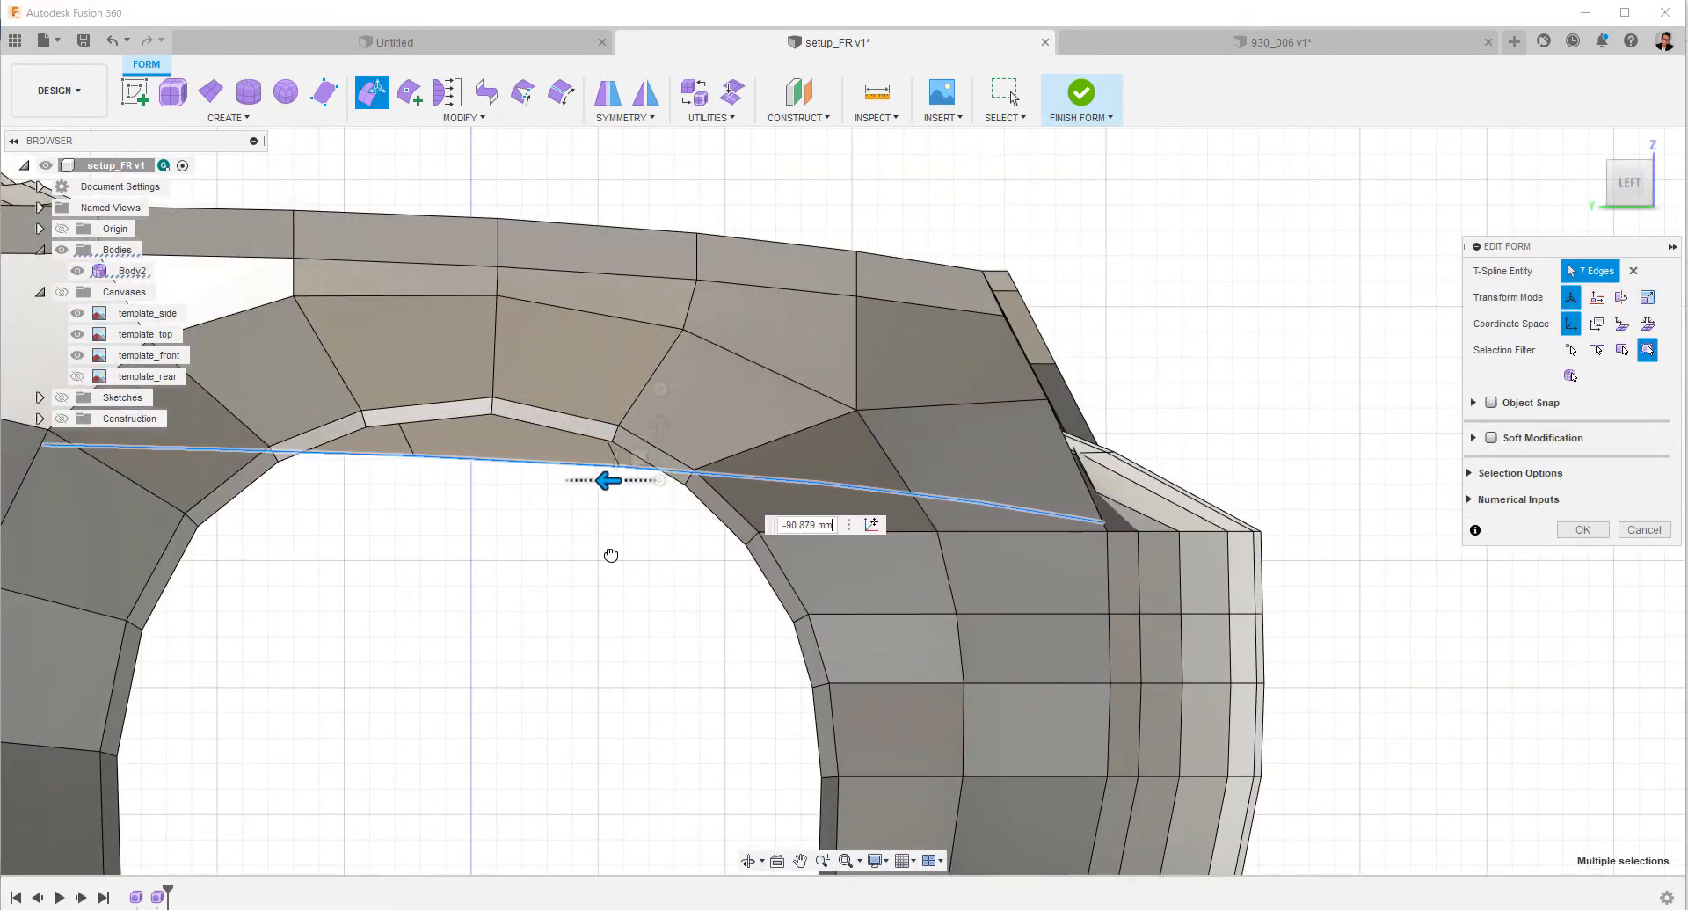
# Insert a new edge with simple Insert Point across the extruded faces, from the headlight ring's inner vertex to the strip's rear inner vertex.
pyautogui.keyDown('shift'); pyautogui.moveTo(958, 407); pyautogui.dragTo(844, 448, button='middle'); pyautogui.keyUp('shift')
pyautogui.scroll(-5, 1123, 503)
pyautogui.keyDown('shift'); pyautogui.moveTo(1124, 503); pyautogui.dragTo(818, 545, button='middle'); pyautogui.keyUp('shift')
pyautogui.scroll(5, 849, 475)
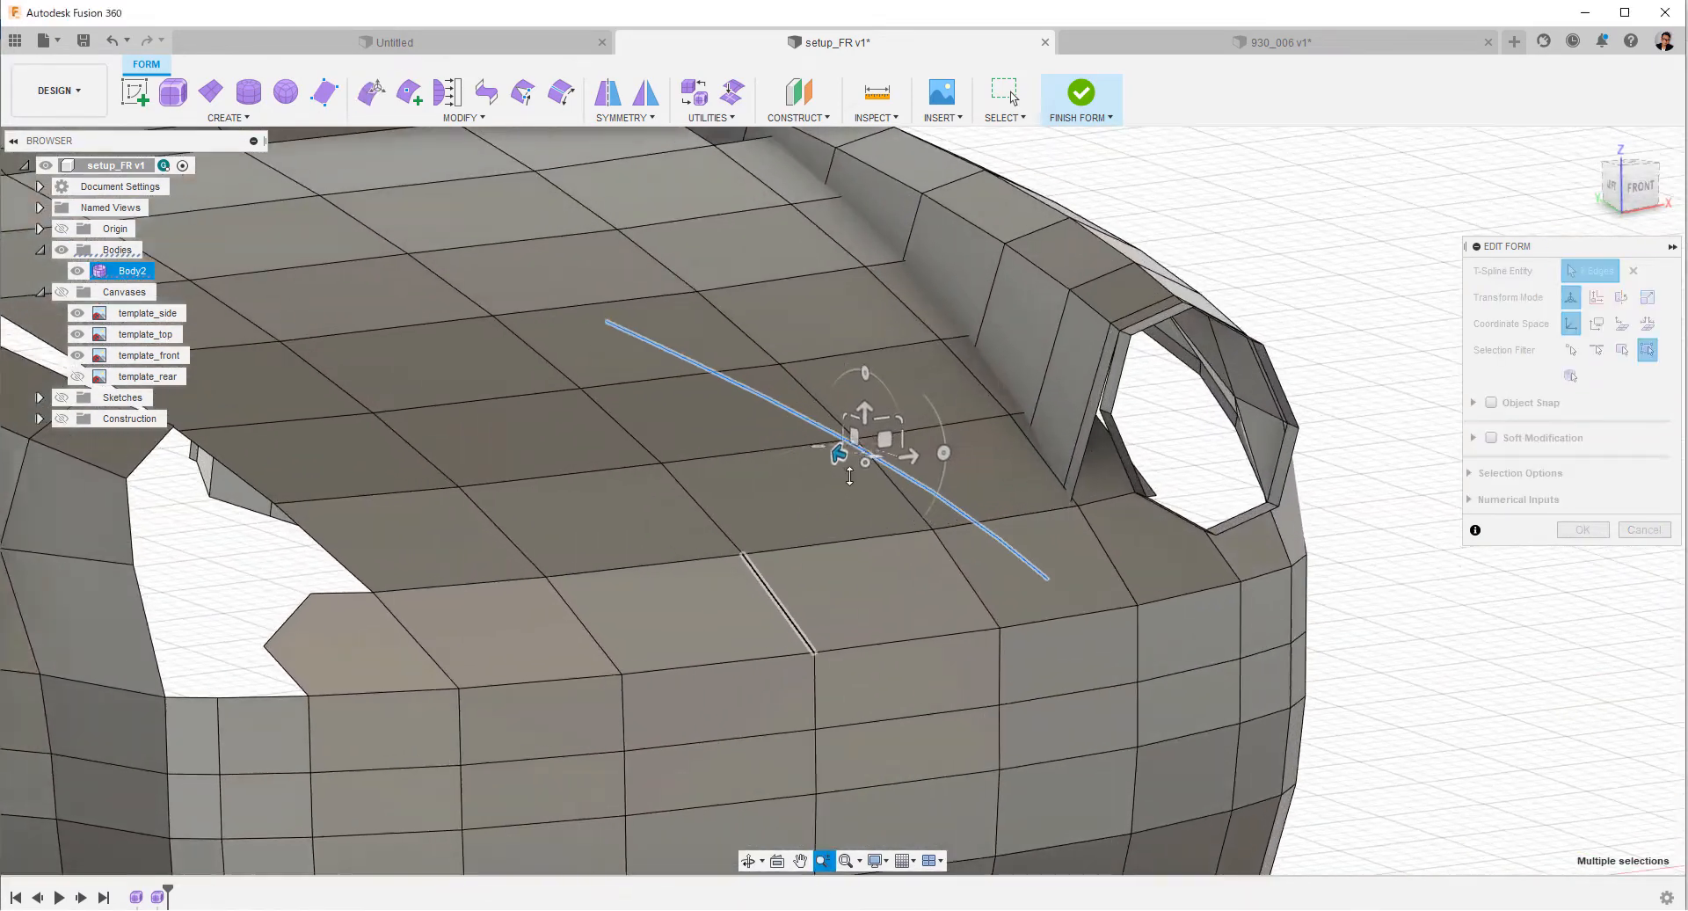
pyautogui.keyDown('shift'); pyautogui.moveTo(849, 476); pyautogui.dragTo(883, 489, button='middle'); pyautogui.keyUp('shift')
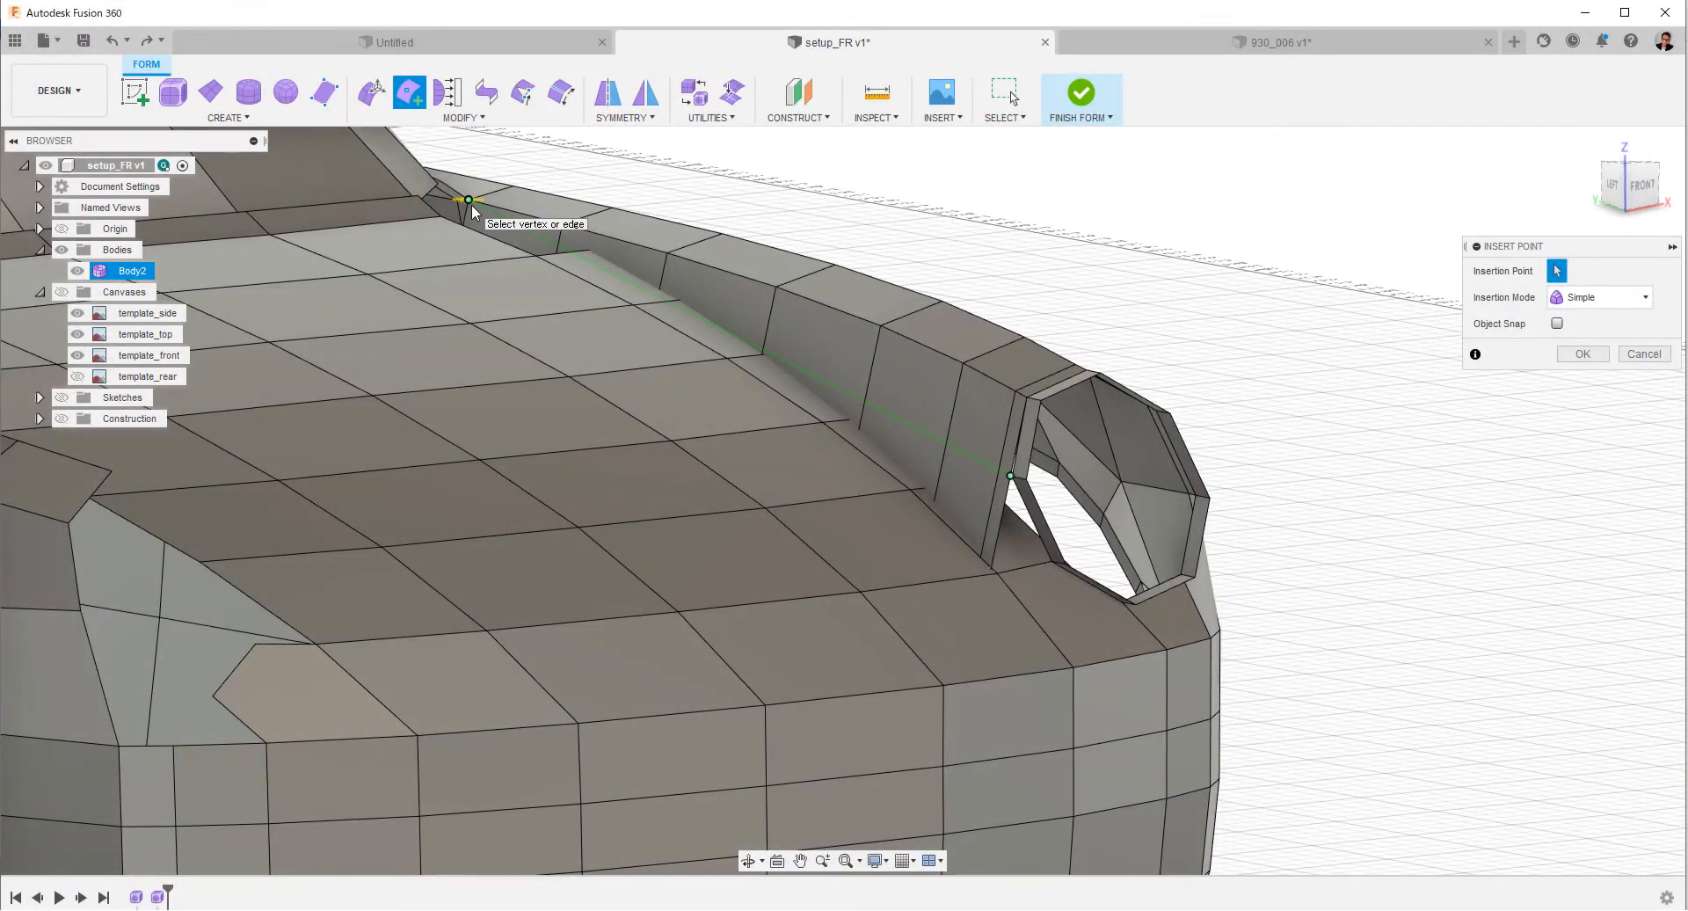
pyautogui.keyDown('shift'); pyautogui.moveTo(584, 296); pyautogui.dragTo(553, 302, button='middle'); pyautogui.keyUp('shift')
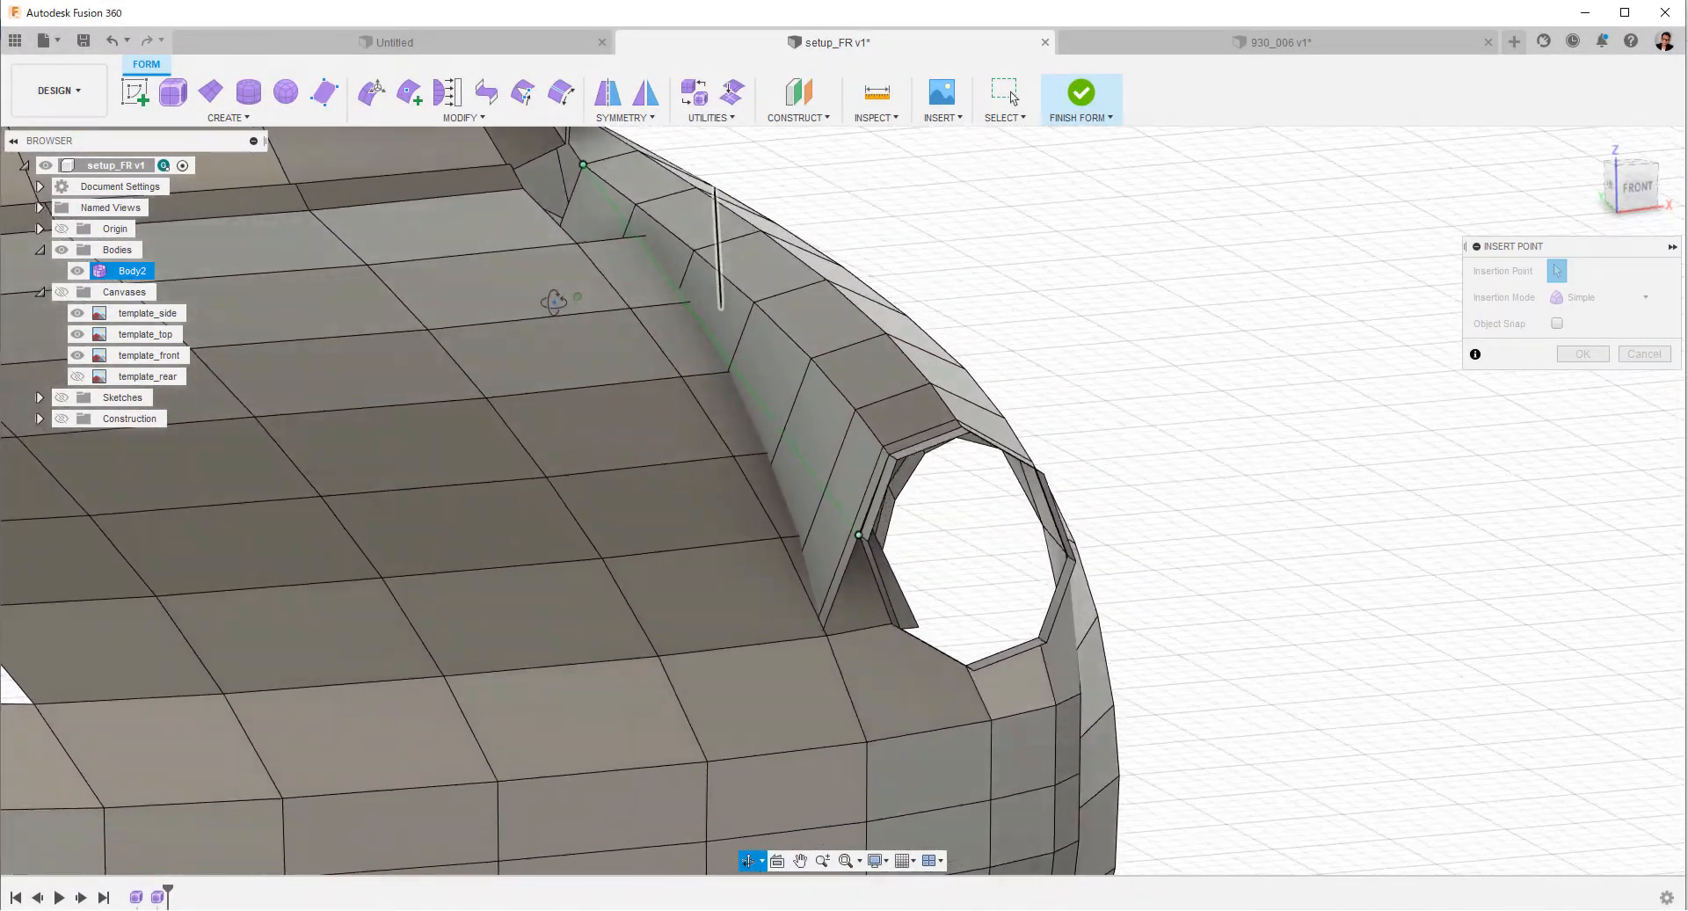
pyautogui.click(1583, 353)
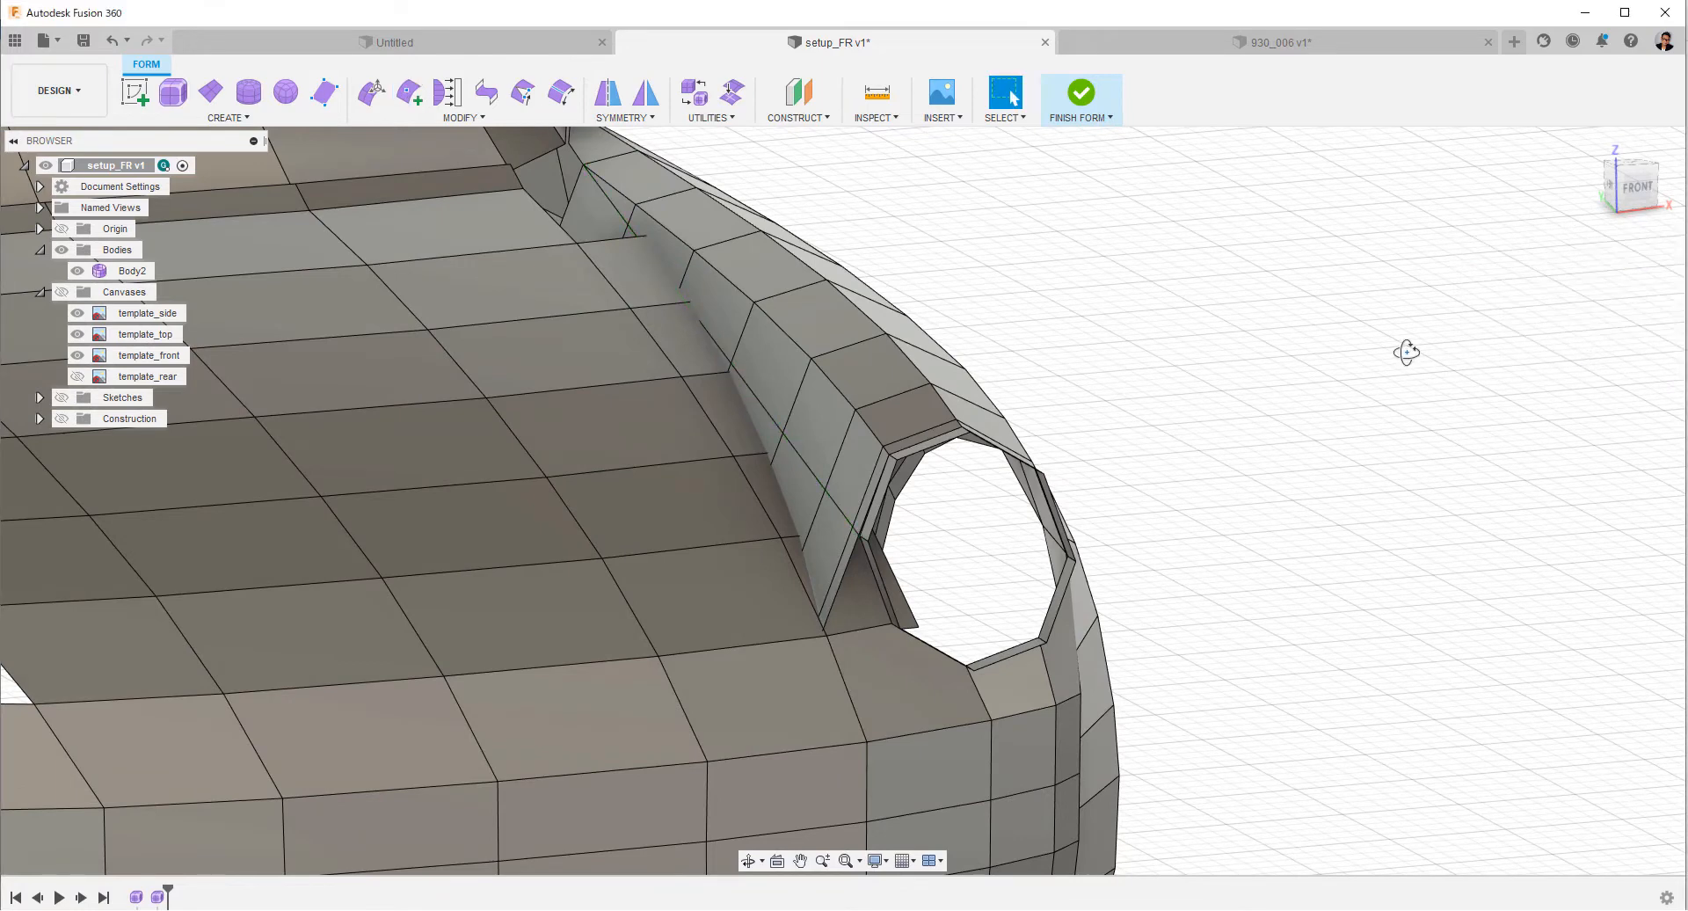
# Delete the extruded faces lying below the inserted edge along the fender strip's inner side.
pyautogui.keyDown('shift'); pyautogui.moveTo(1407, 353); pyautogui.dragTo(1438, 370, button='middle'); pyautogui.keyUp('shift')
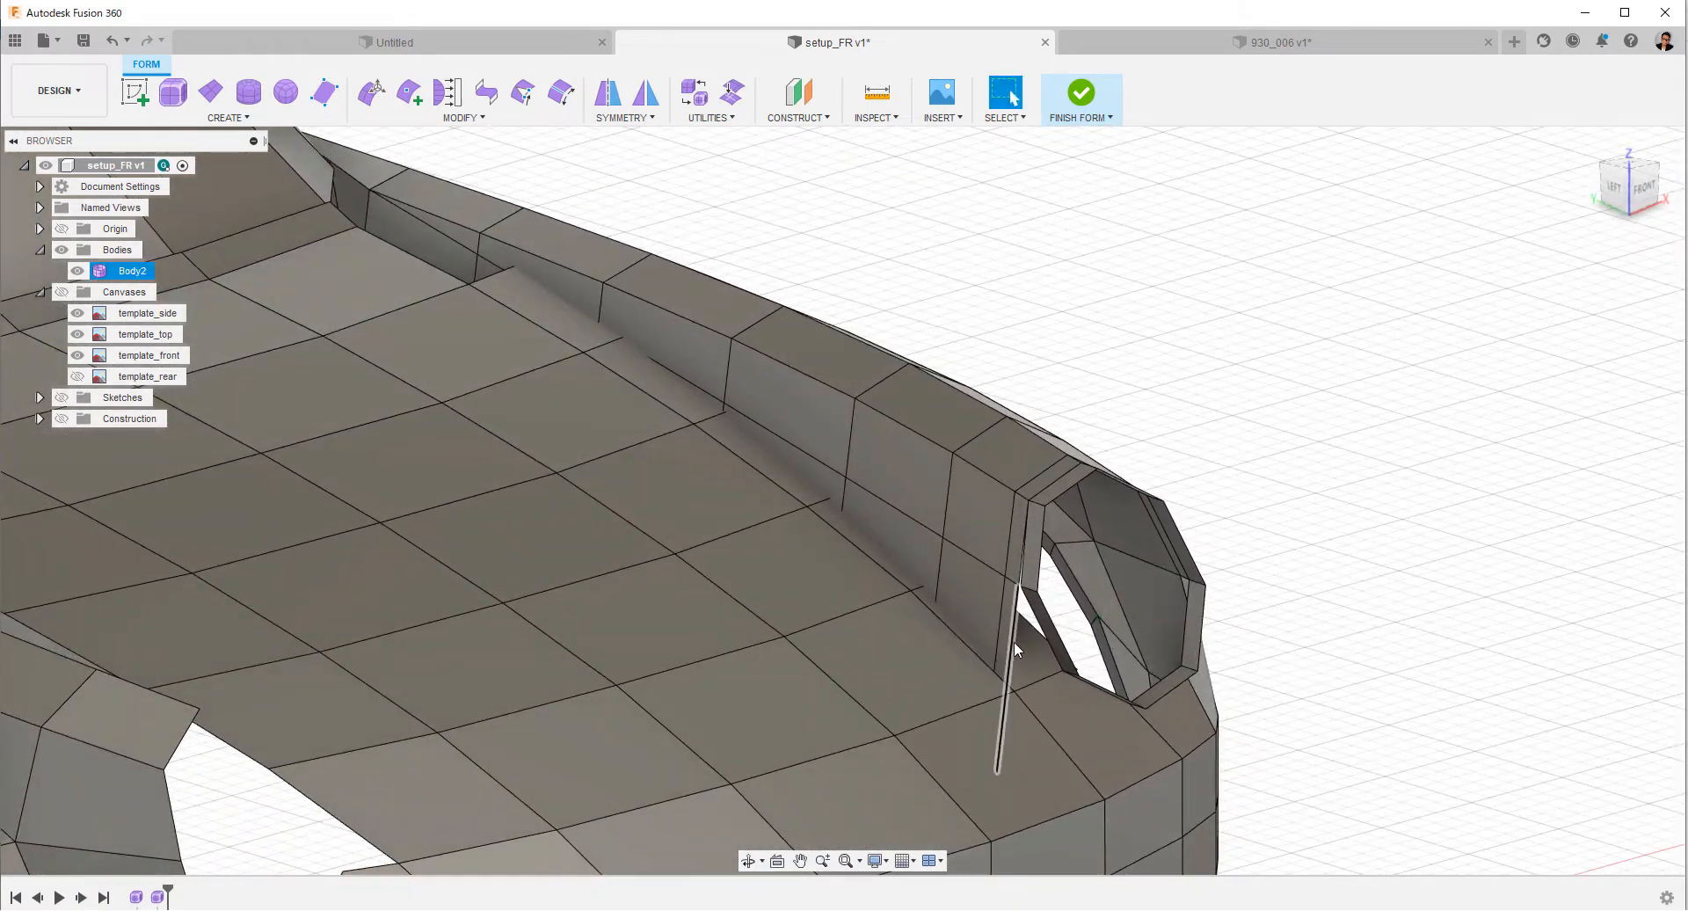
pyautogui.click(452, 260)
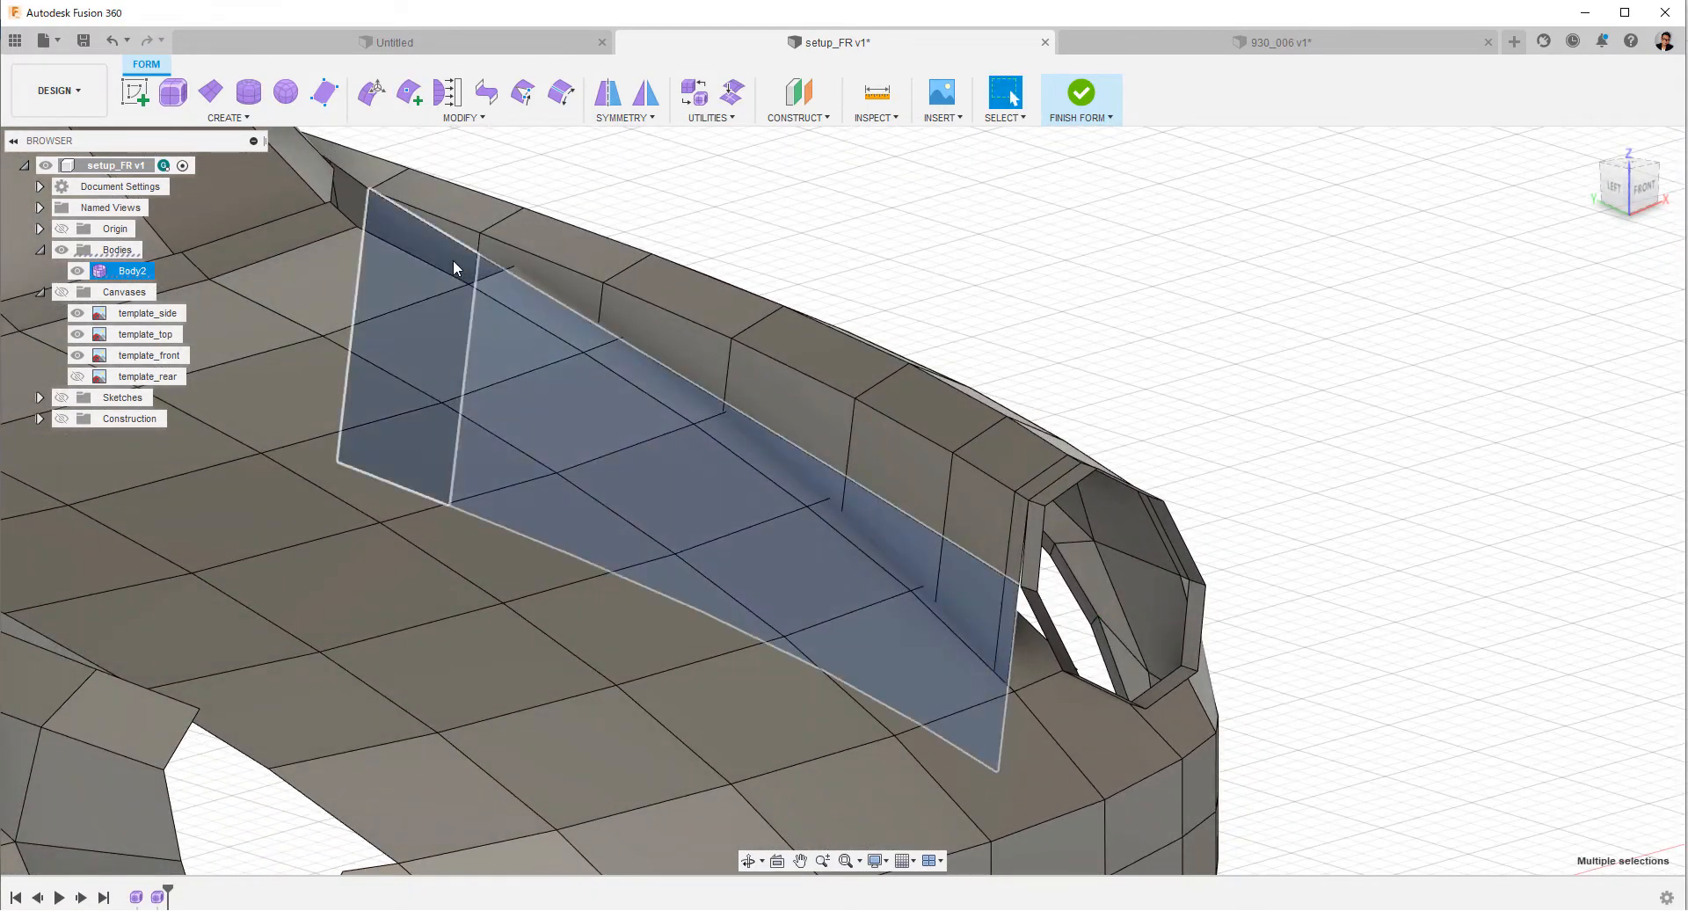
pyautogui.rightClick(925, 232)
pyautogui.click(870, 215)
# Nudge the strip's six new lower edges in the top view to line them up with the headlight ring's inner corner.
pyautogui.keyDown('shift'); pyautogui.moveTo(873, 219); pyautogui.dragTo(926, 290, button='middle'); pyautogui.keyUp('shift')
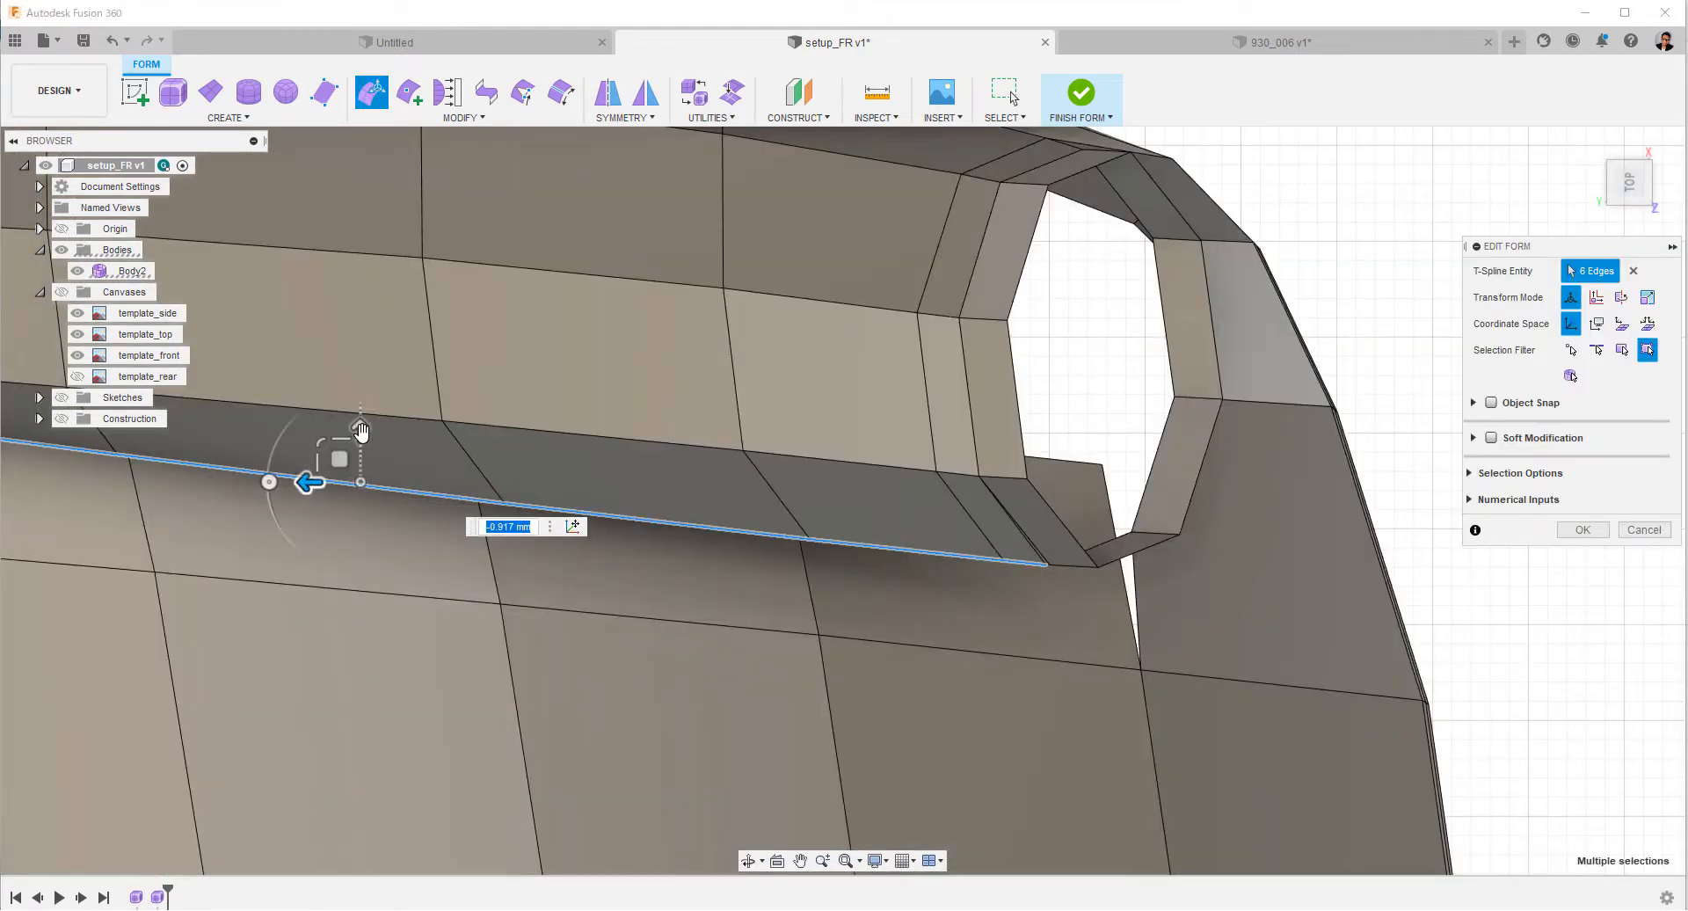
pyautogui.moveTo(361, 428); pyautogui.dragTo(359, 421)
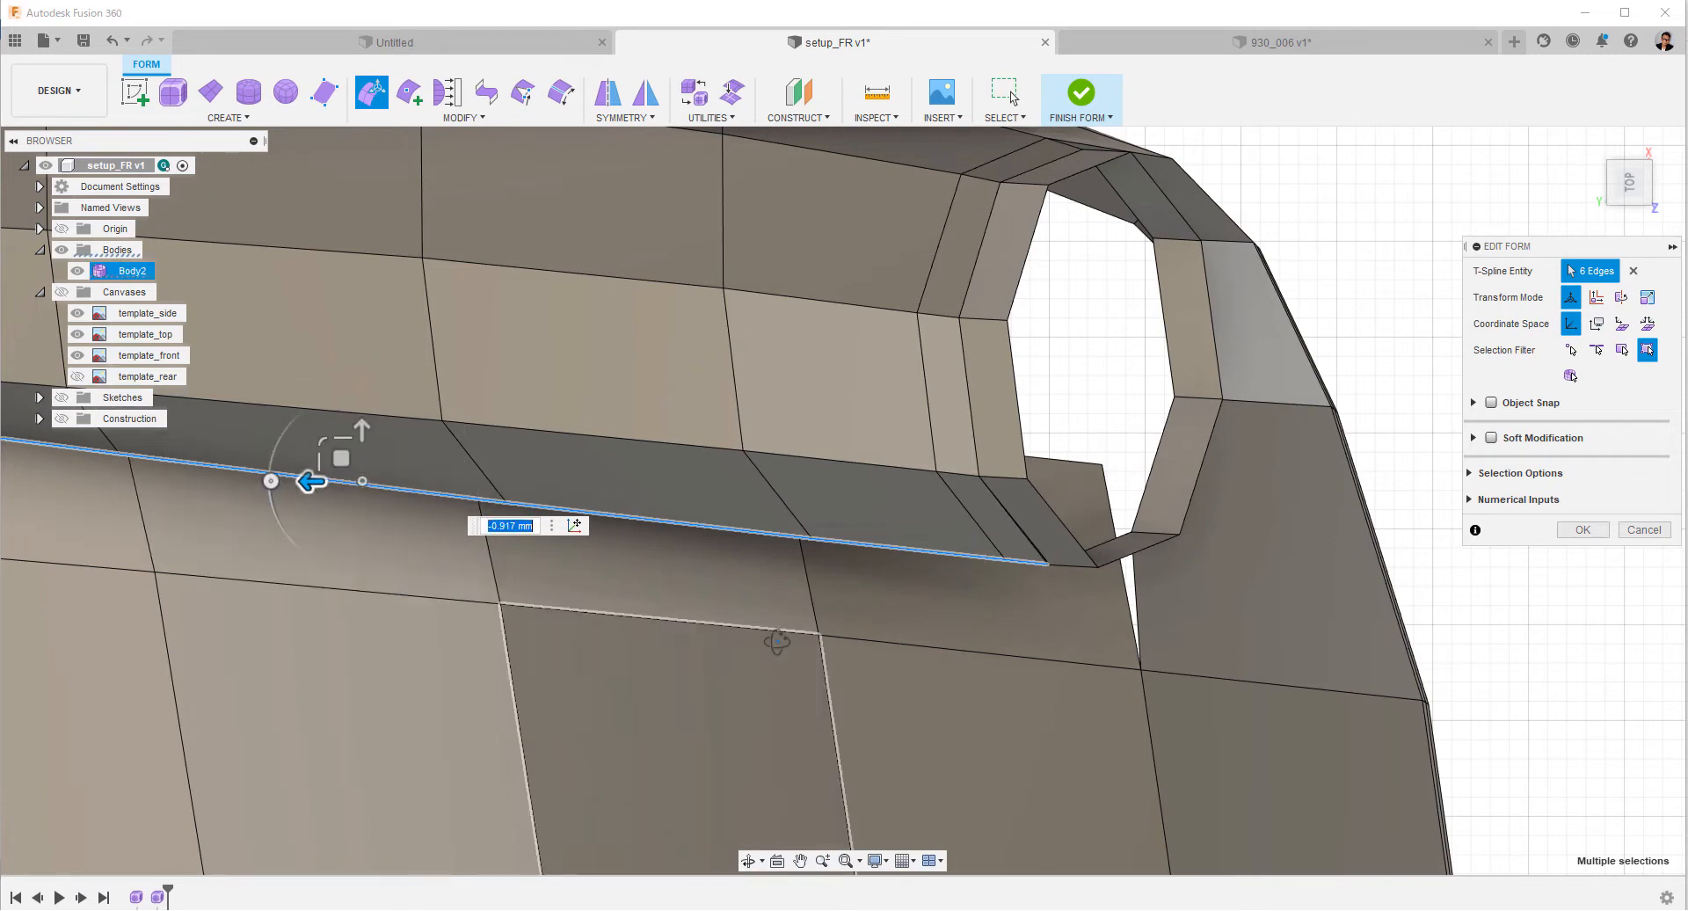
pyautogui.keyDown('shift'); pyautogui.moveTo(776, 640); pyautogui.dragTo(775, 450, button='middle'); pyautogui.keyUp('shift')
pyautogui.click(1371, 518)
pyautogui.click(1581, 531)
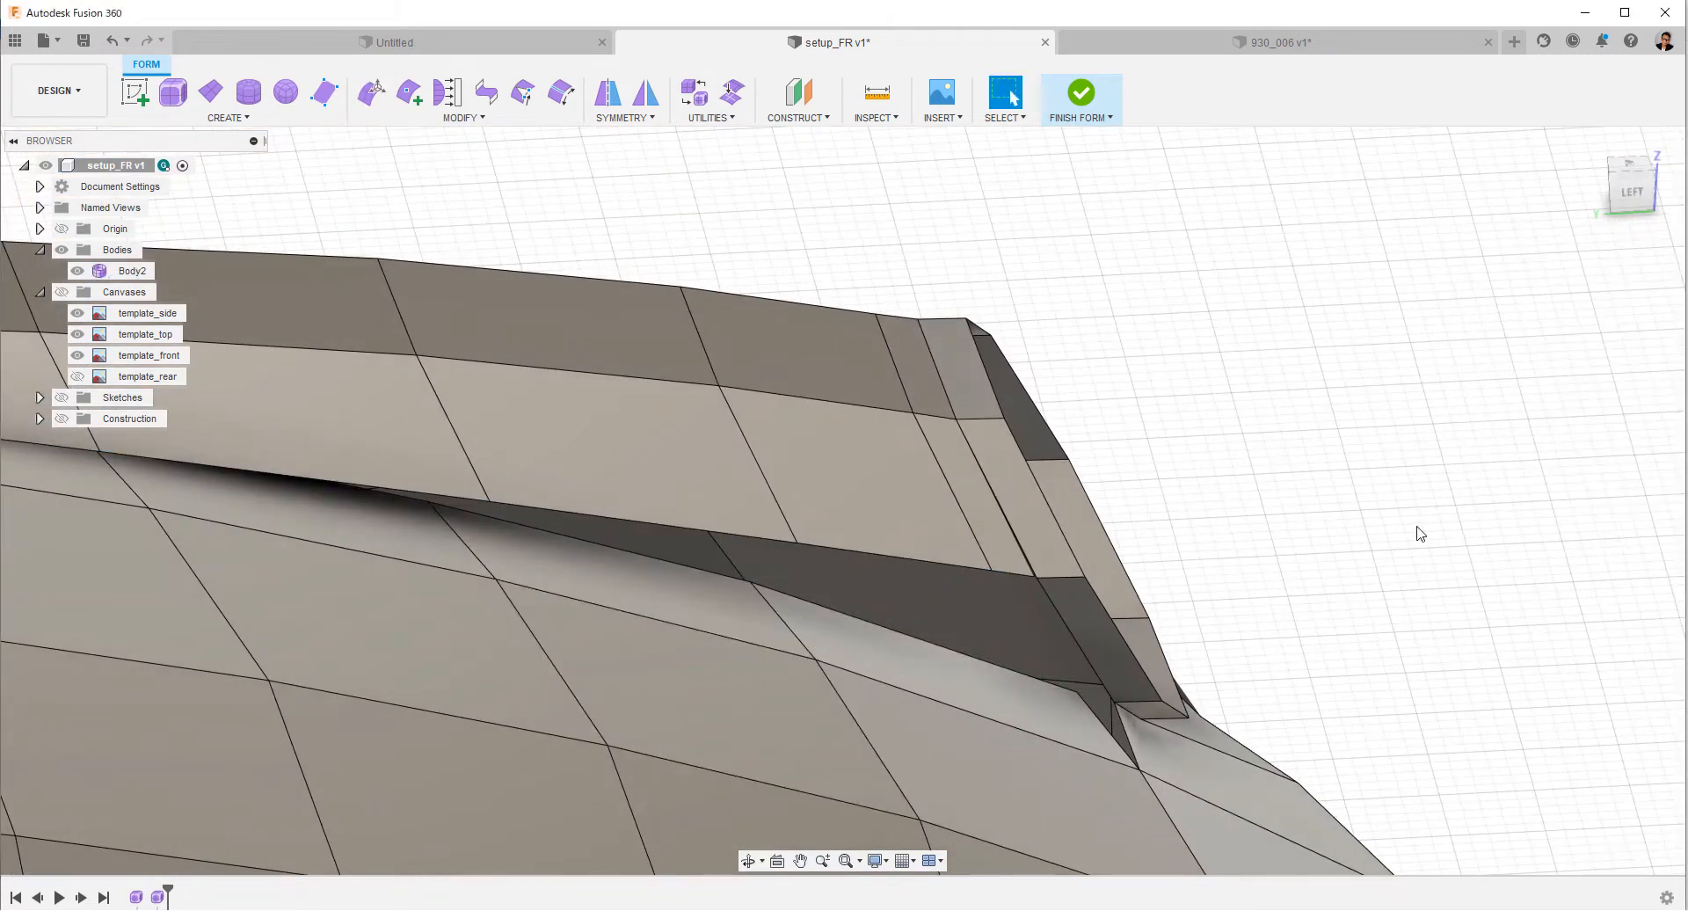
# Delete the narrow face beside the headlight ring and bridge its two open sides with one face.
pyautogui.click(1009, 543)
pyautogui.rightClick(1284, 459)
pyautogui.click(1245, 444)
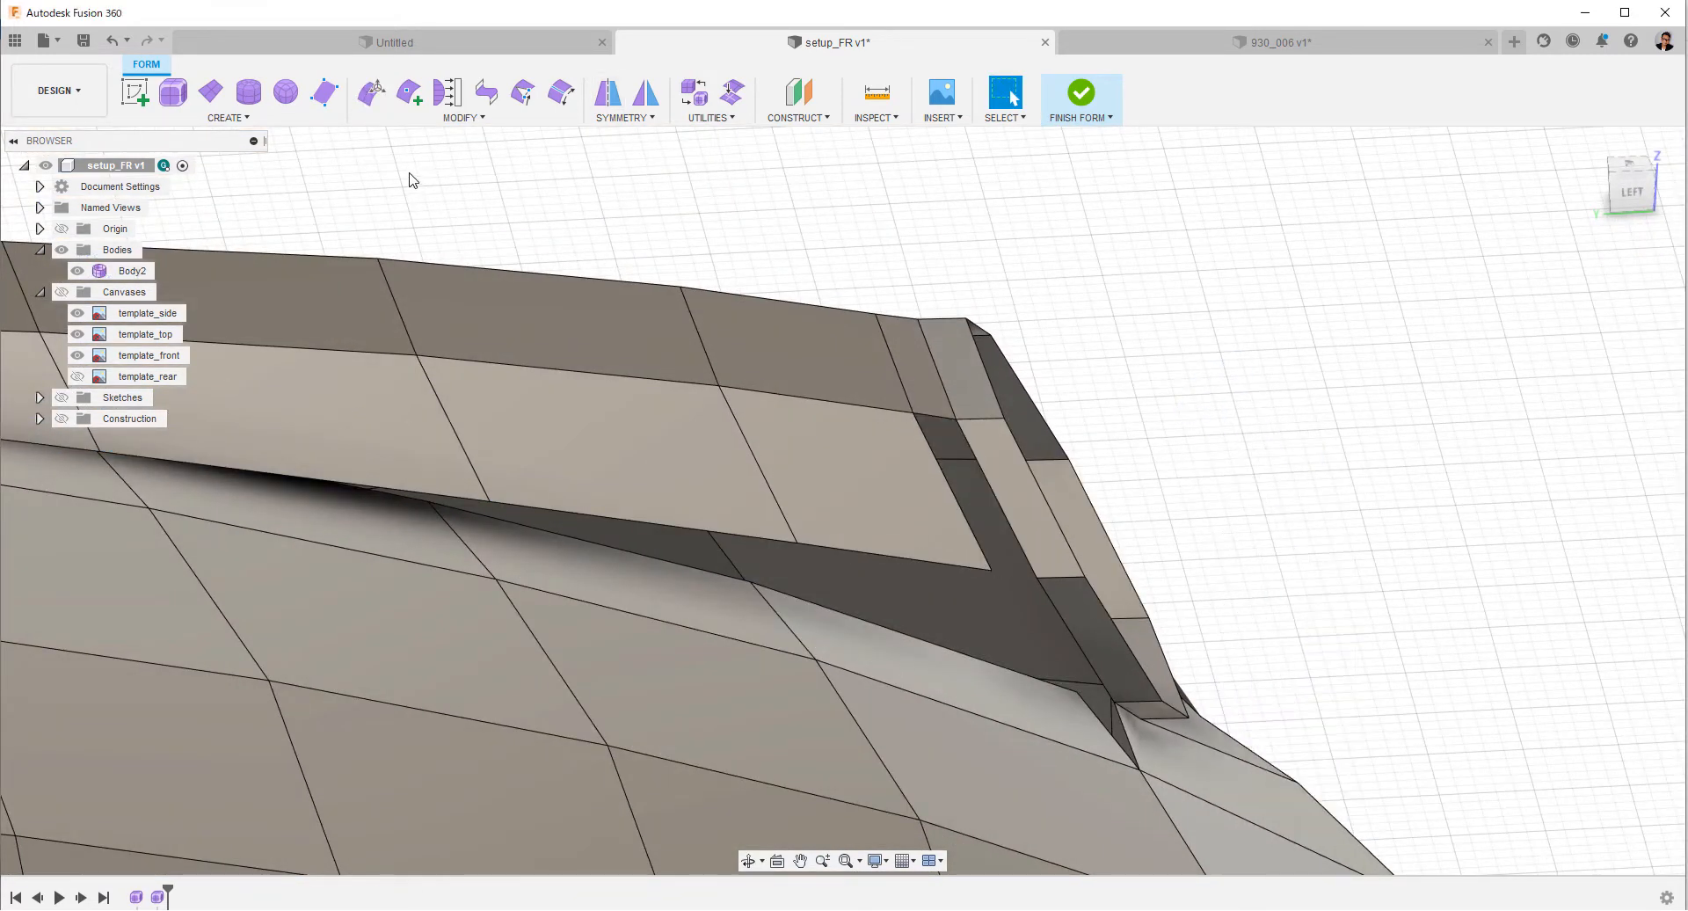
pyautogui.click(489, 102)
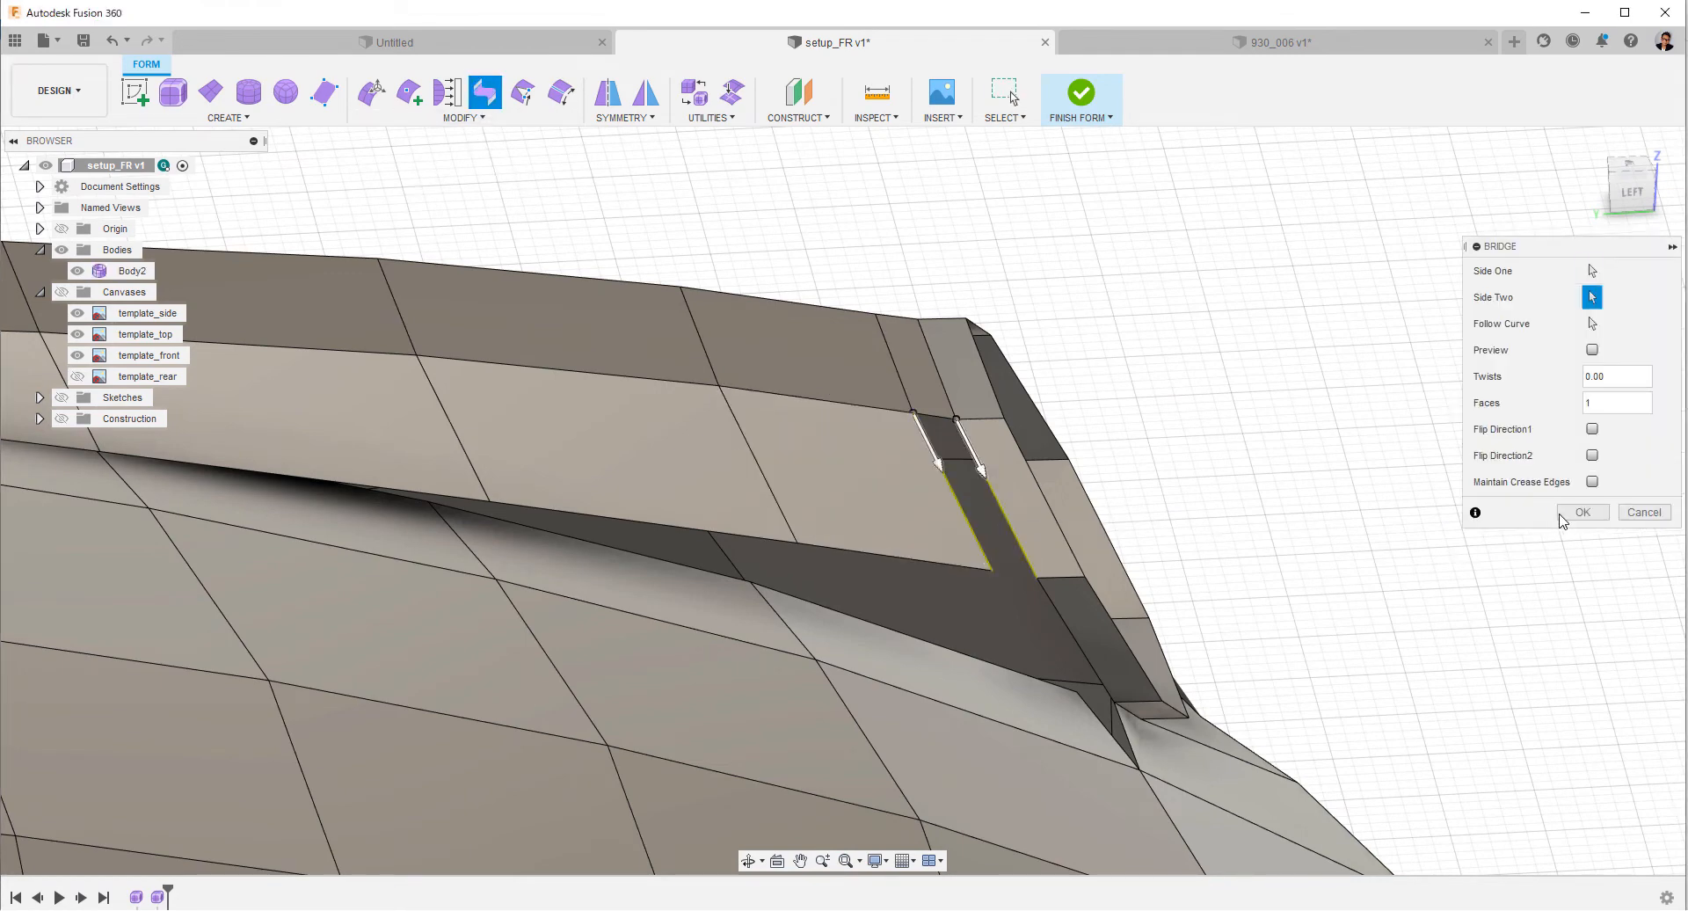
pyautogui.click(1580, 514)
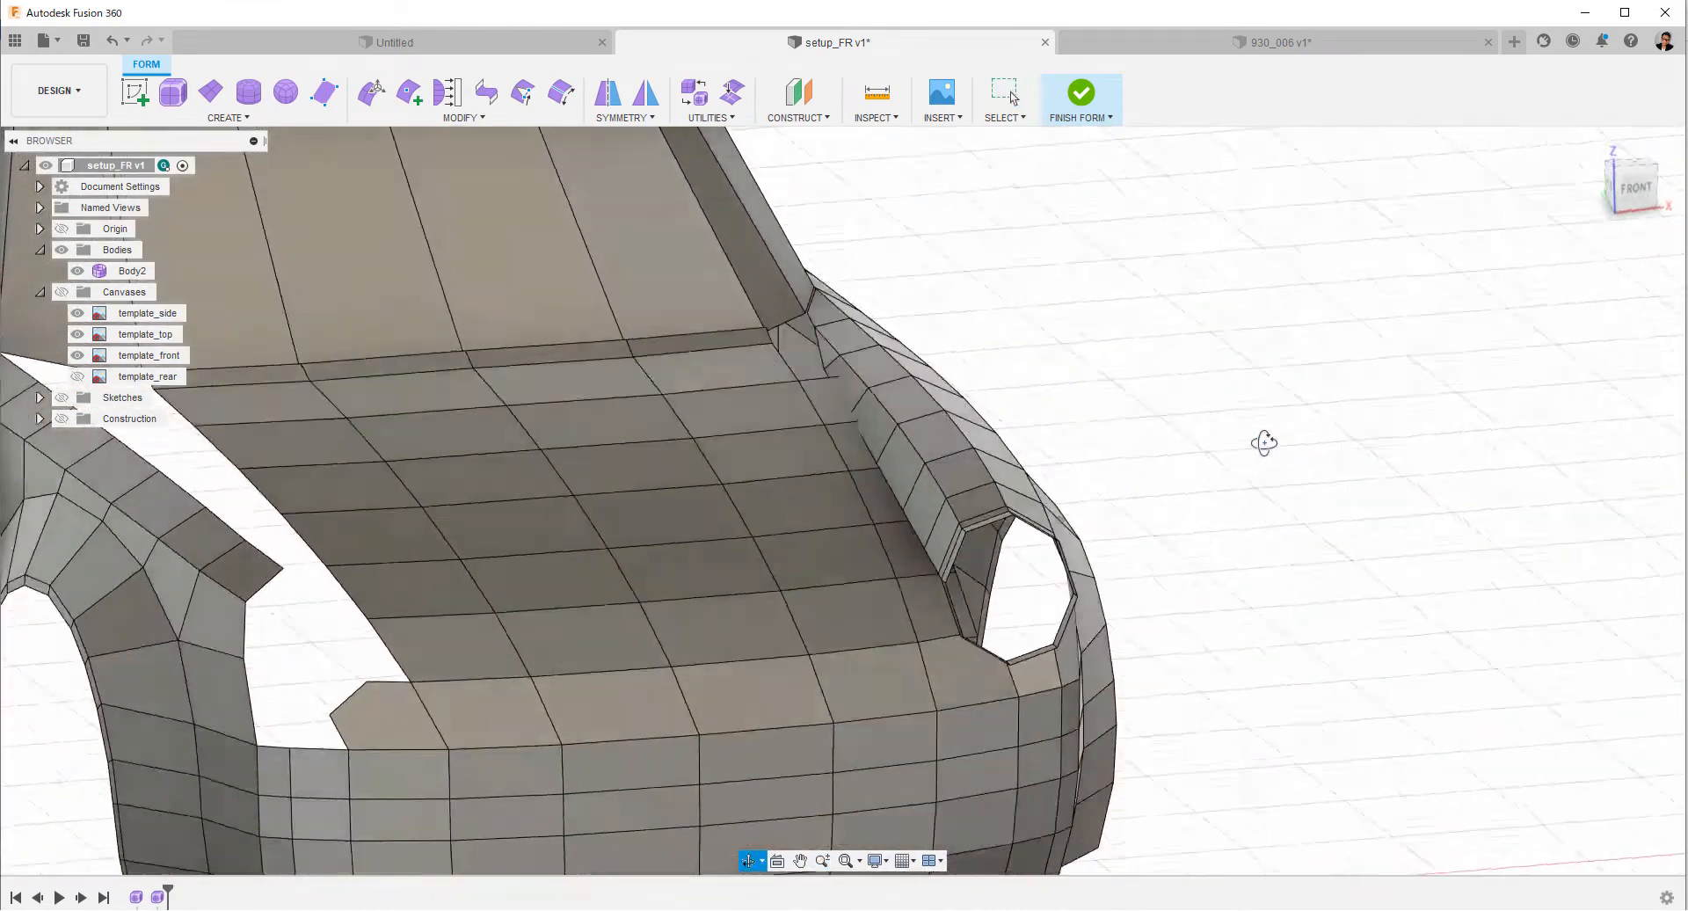
# Delete the triangular face on the fender strip's inner side near the windshield base.
pyautogui.moveTo(1266, 441); pyautogui.dragTo(1276, 527)
pyautogui.keyDown('shift'); pyautogui.moveTo(1275, 527); pyautogui.dragTo(1282, 547, button='middle'); pyautogui.keyUp('shift')
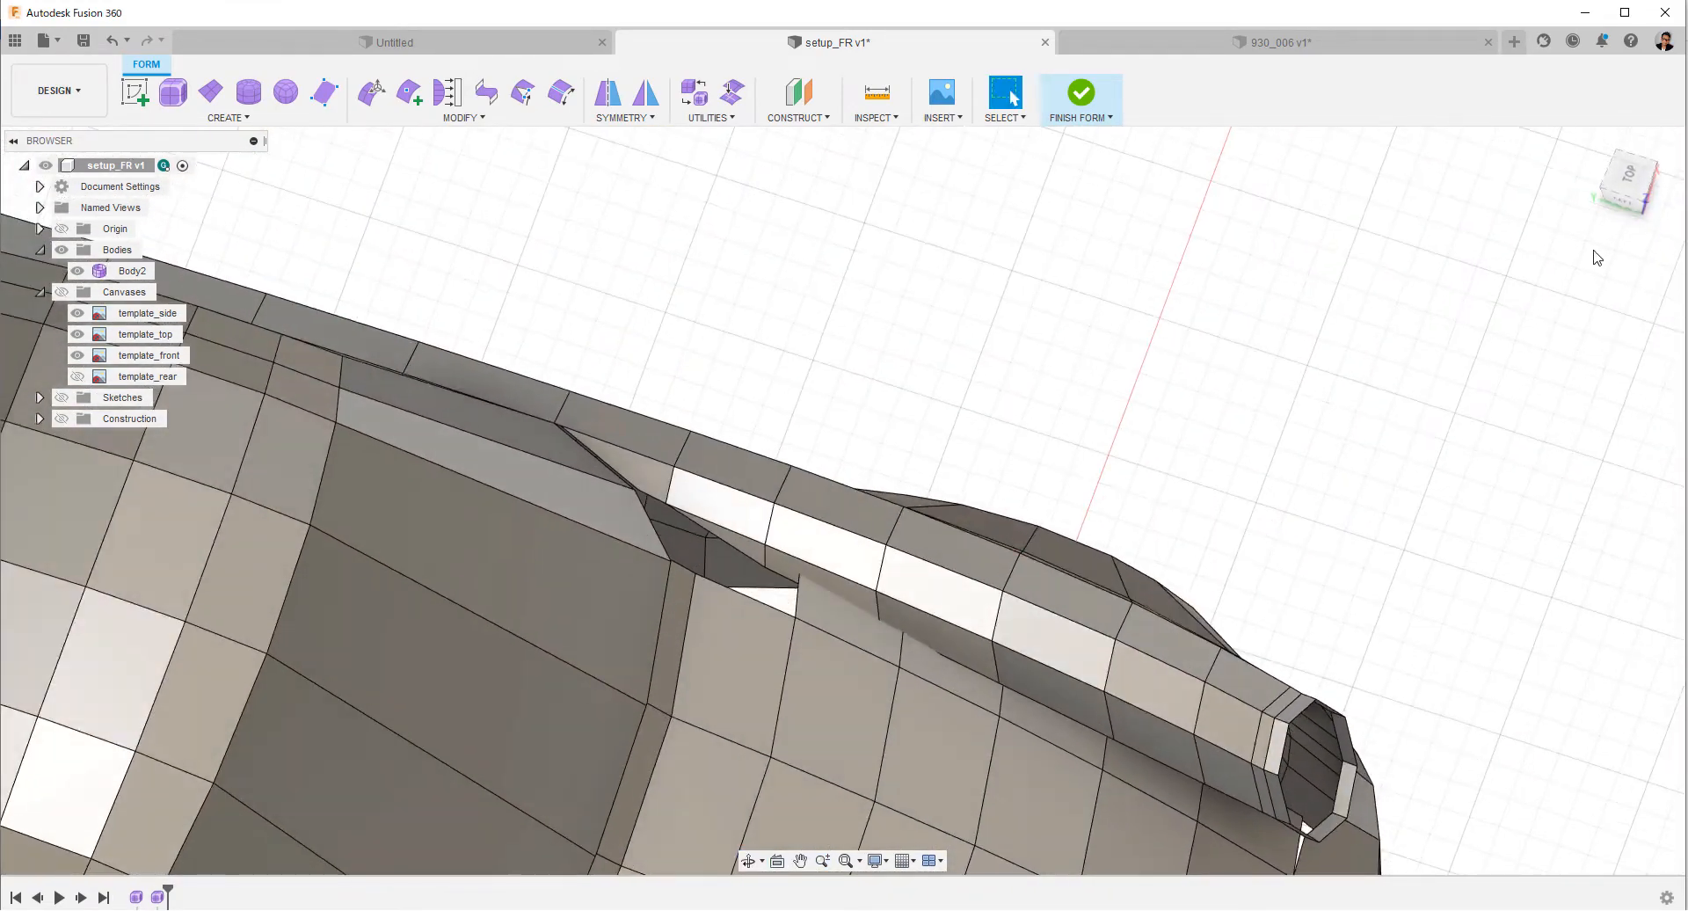
pyautogui.click(1628, 178)
pyautogui.scroll(6, 851, 509)
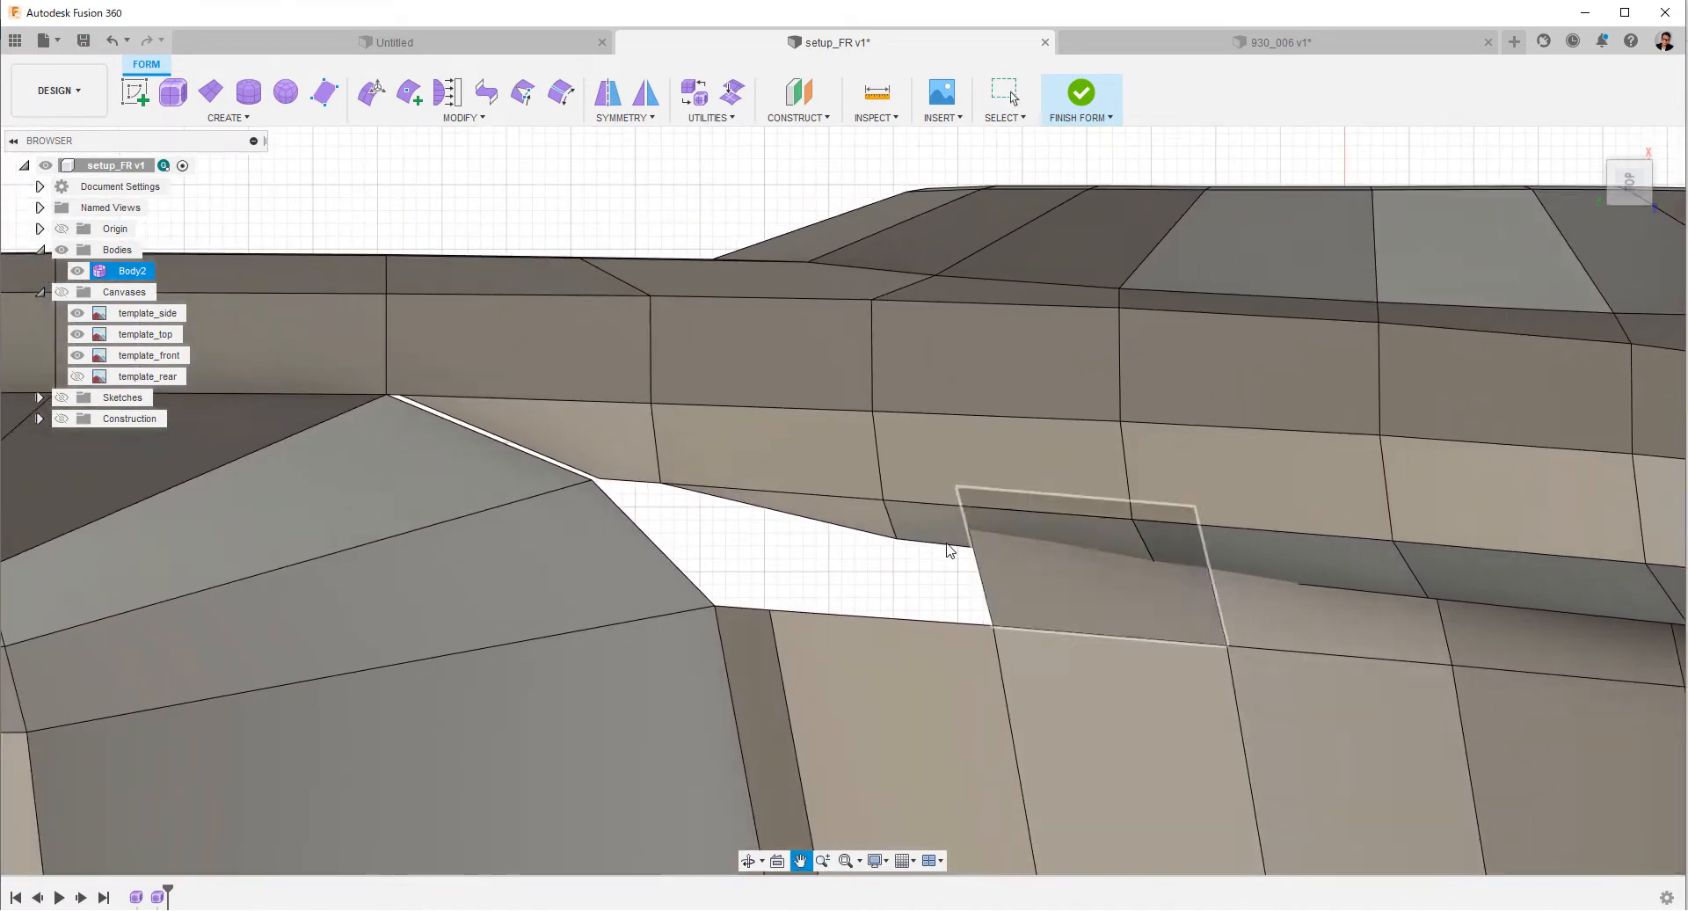
pyautogui.click(738, 489)
pyautogui.rightClick(734, 485)
# Extrude the fender strip's two open rear inner edges toward the hood, shifted about 2.8 mm forward.
pyautogui.click(784, 499)
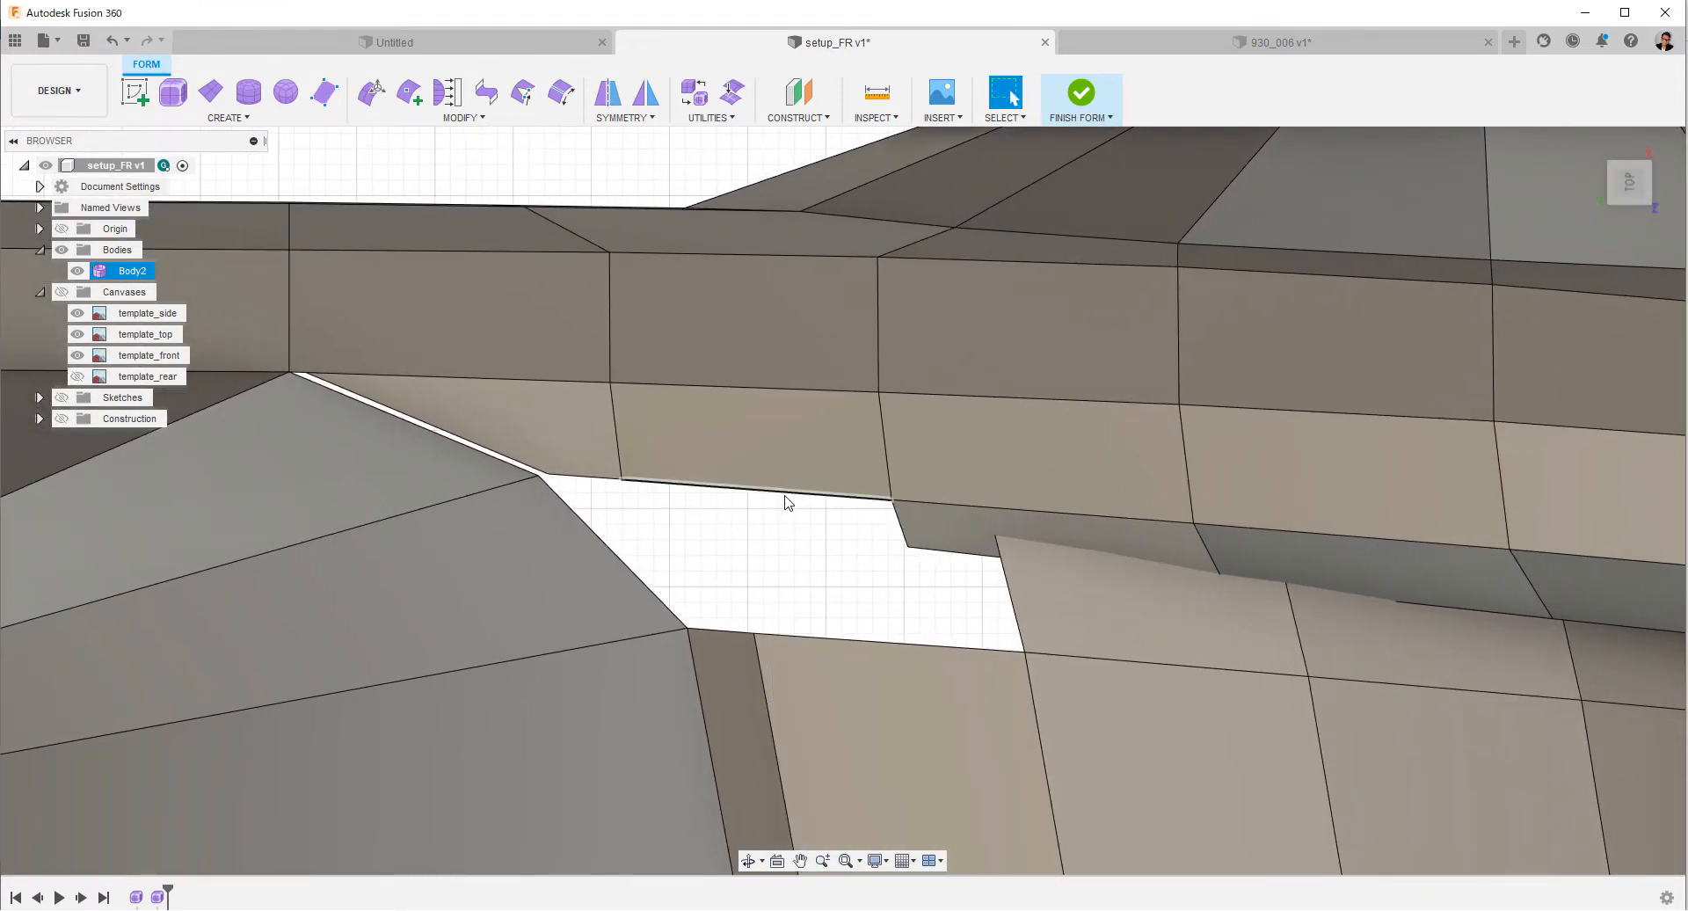
pyautogui.rightClick(668, 525)
pyautogui.click(815, 527)
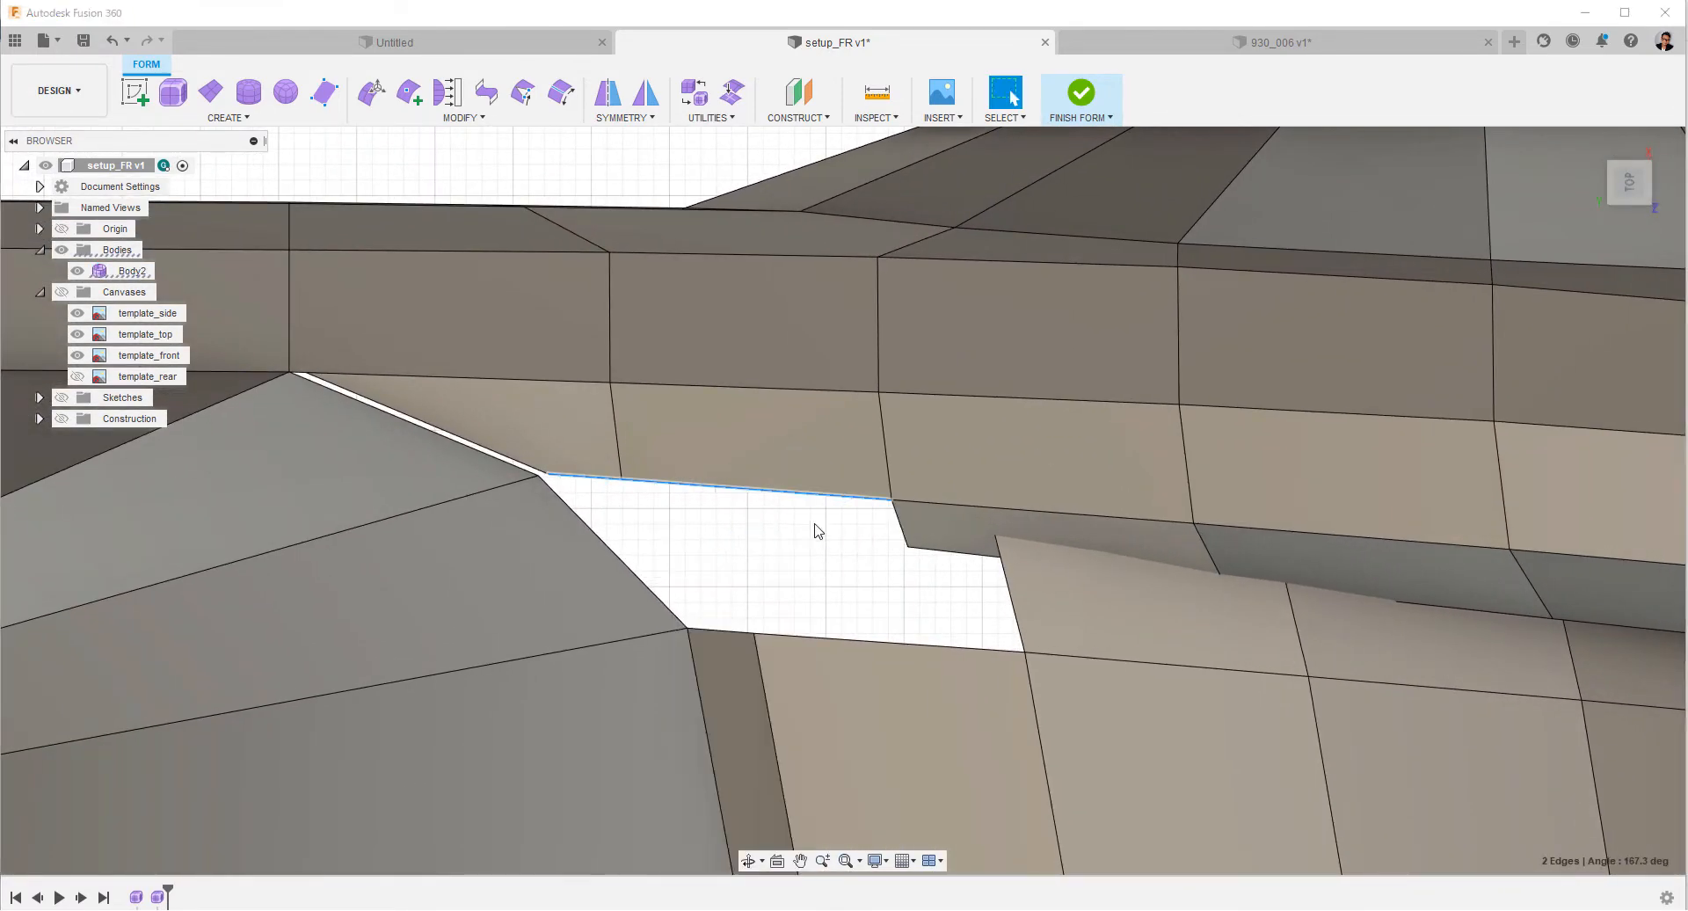
pyautogui.moveTo(694, 450); pyautogui.dragTo(694, 494)
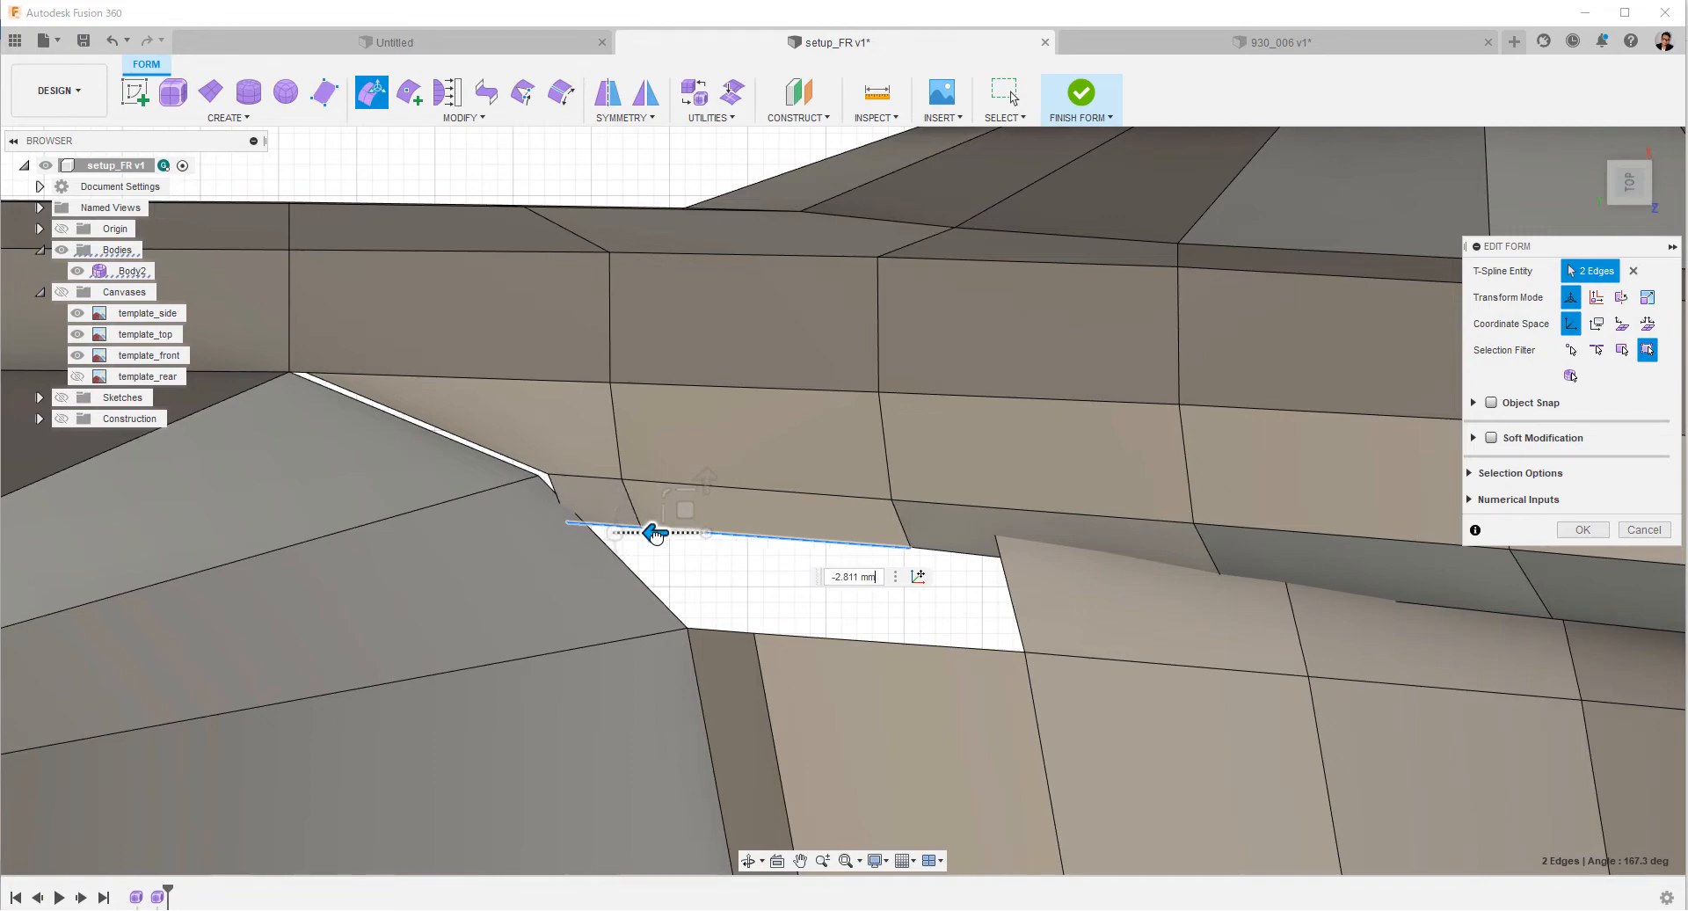
# Lower the two extruded rear edges so they line up with the adjoining inner face of the fender strip.
pyautogui.keyDown('shift'); pyautogui.moveTo(726, 591); pyautogui.dragTo(562, 440, button='middle'); pyautogui.keyUp('shift')
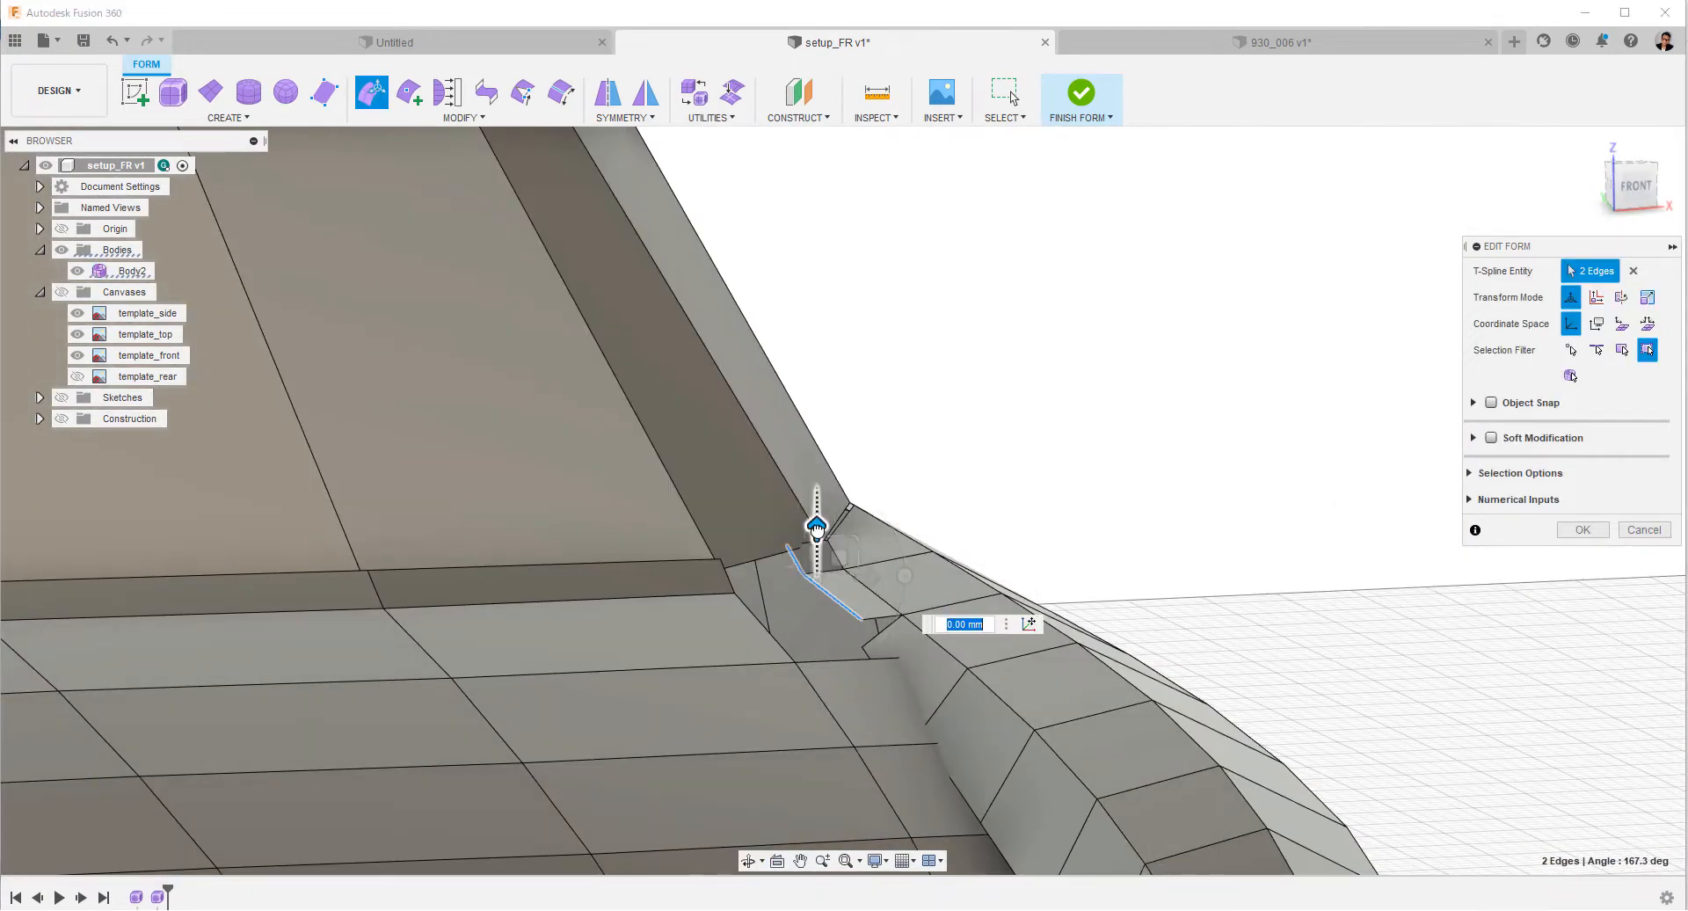
pyautogui.moveTo(823, 555); pyautogui.dragTo(823, 561)
pyautogui.click(952, 508)
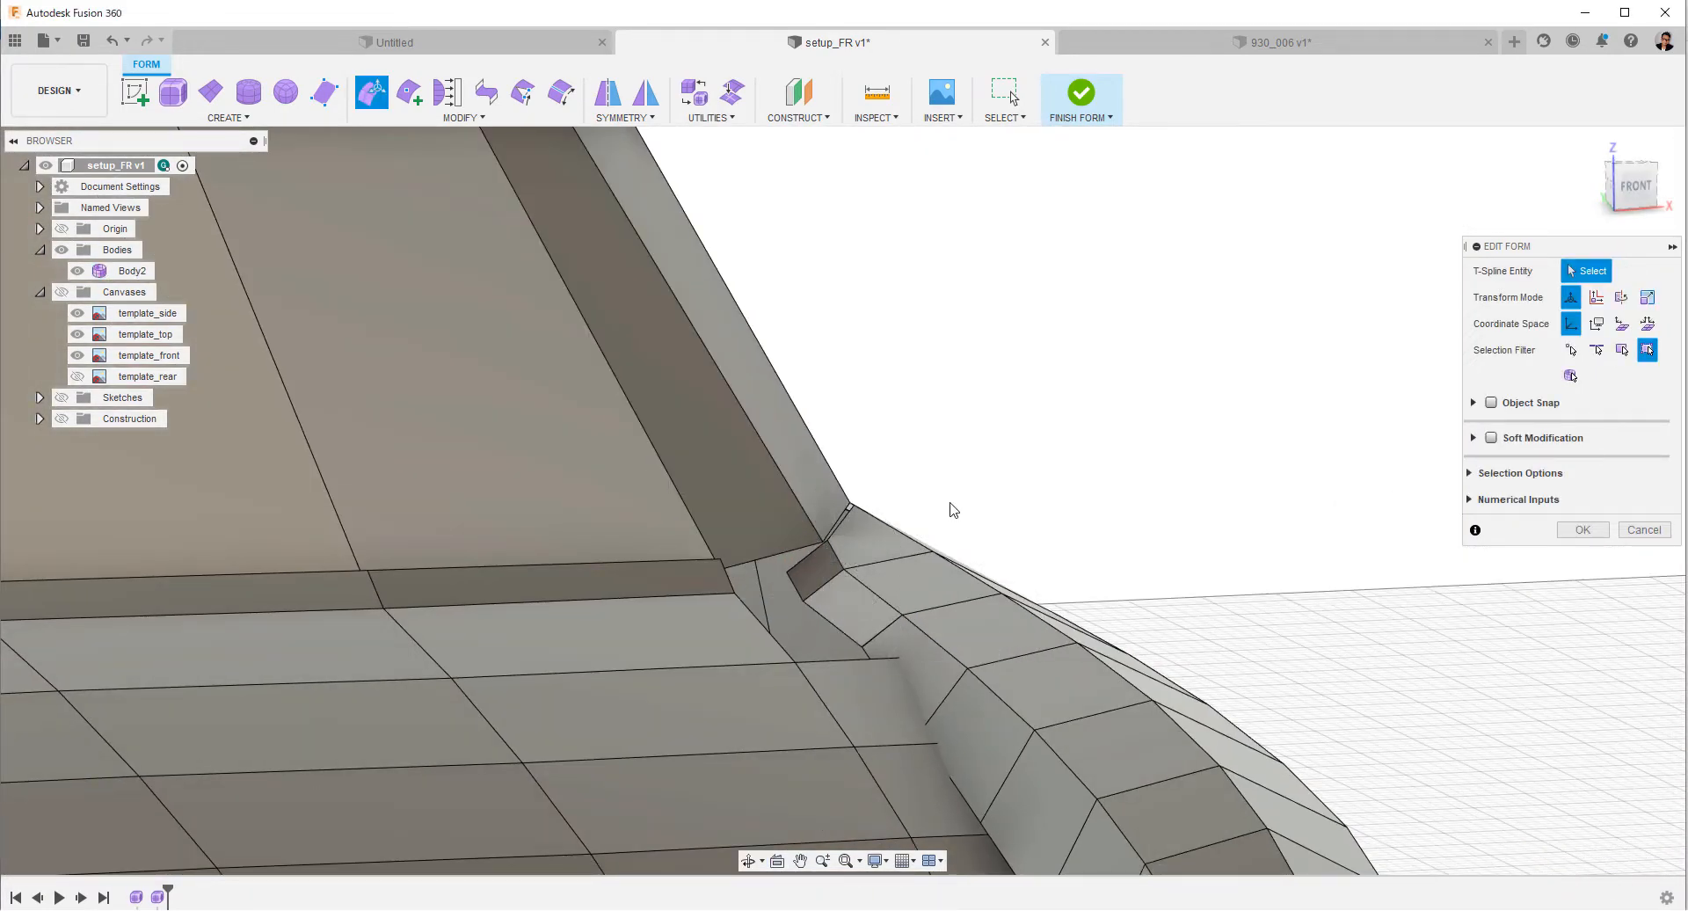
pyautogui.keyDown('shift'); pyautogui.moveTo(953, 508); pyautogui.dragTo(844, 505, button='middle'); pyautogui.keyUp('shift')
pyautogui.keyDown('shift'); pyautogui.moveTo(844, 506); pyautogui.dragTo(888, 519, button='middle'); pyautogui.keyUp('shift')
pyautogui.click(1582, 529)
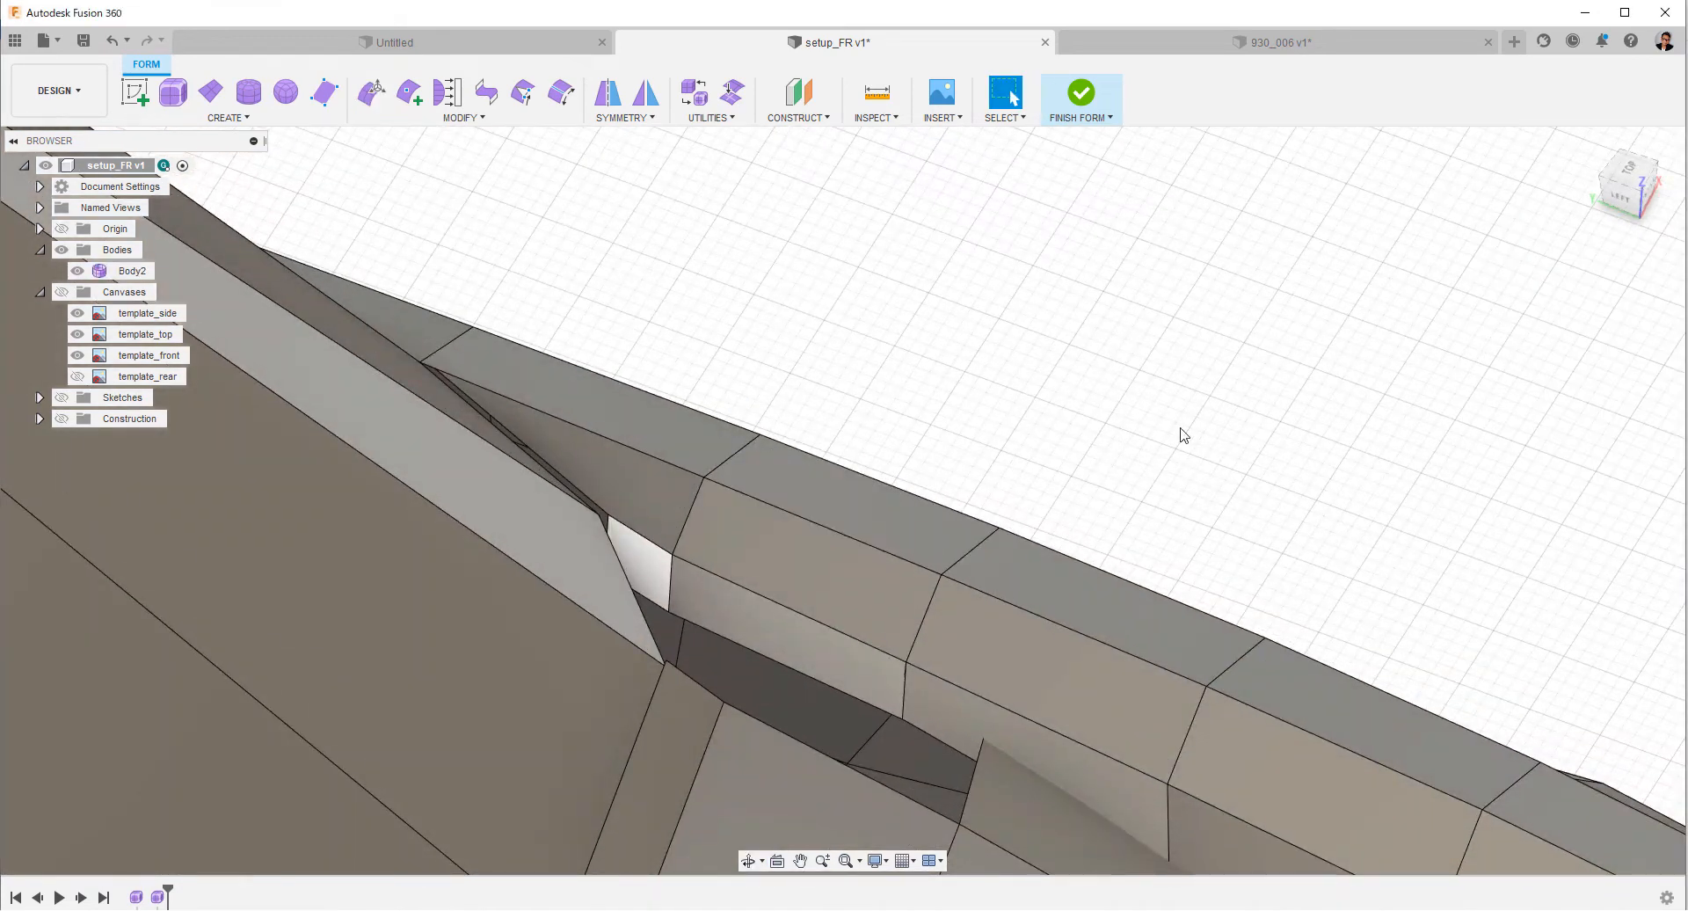
# Delete the front face of the new rear extension and bridge the gap to the neighbouring inner fender face with one face.
pyautogui.click(835, 631)
pyautogui.press('Delete')
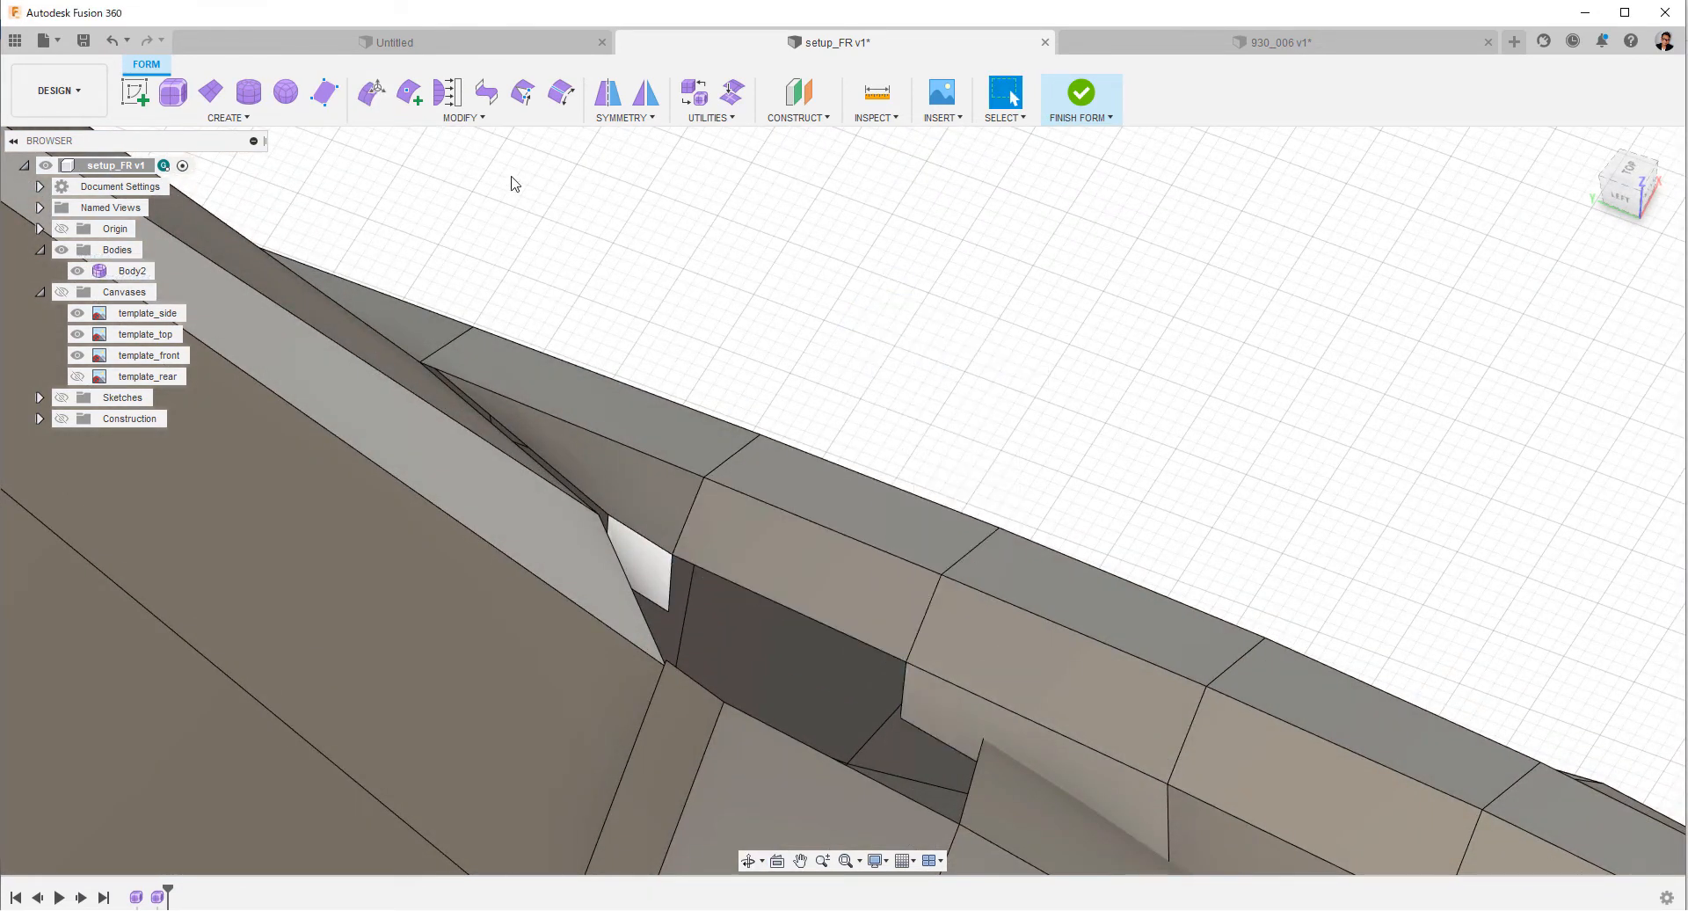
pyautogui.click(484, 92)
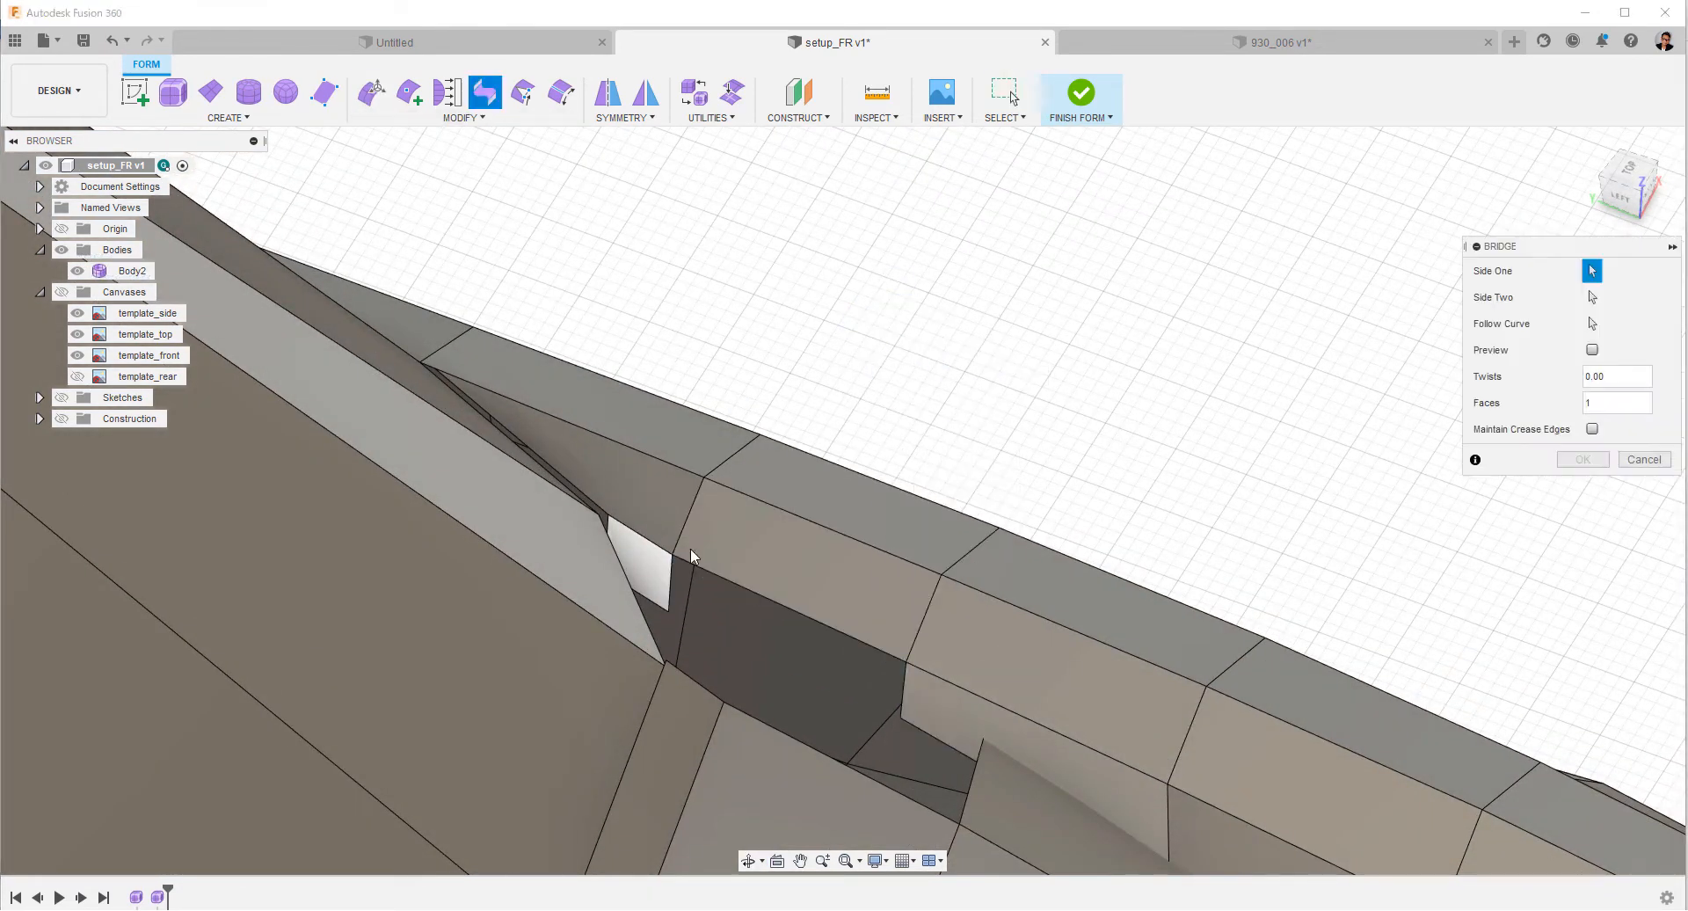
pyautogui.click(902, 679)
pyautogui.click(1577, 514)
# Raise the selected inner edge of the fender strip near the windshield base by about 16.6 mm.
pyautogui.keyDown('shift'); pyautogui.moveTo(1088, 432); pyautogui.dragTo(1038, 388, button='middle'); pyautogui.keyUp('shift')
pyautogui.click(652, 471)
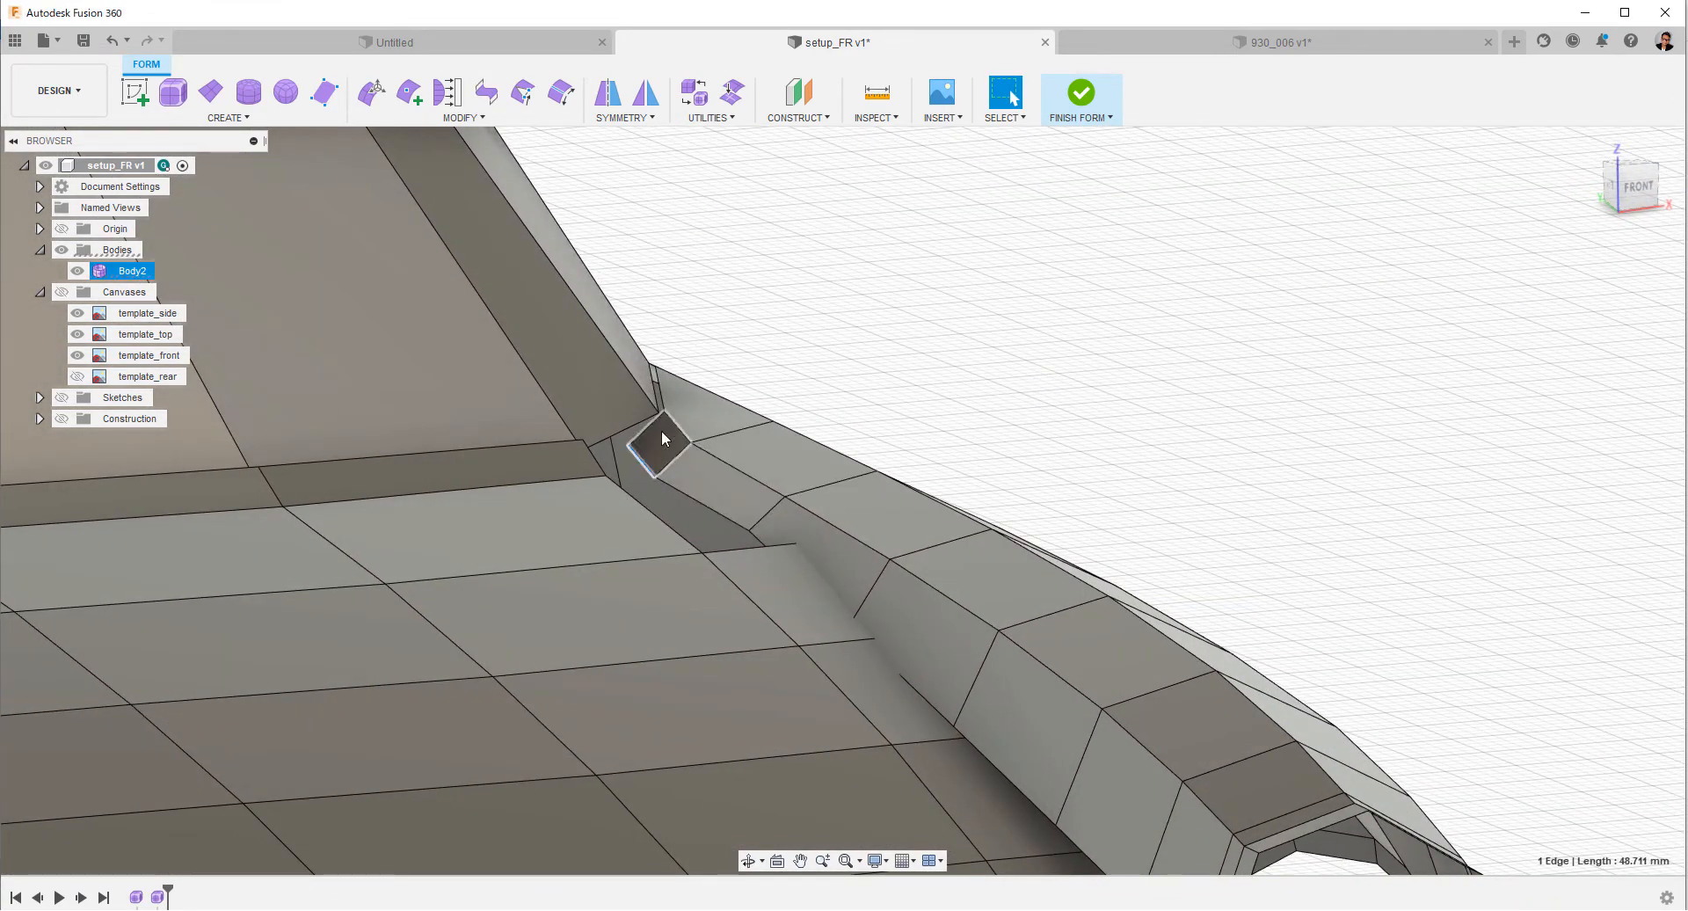
pyautogui.rightClick(804, 341)
pyautogui.click(865, 316)
pyautogui.moveTo(642, 410); pyautogui.dragTo(657, 402)
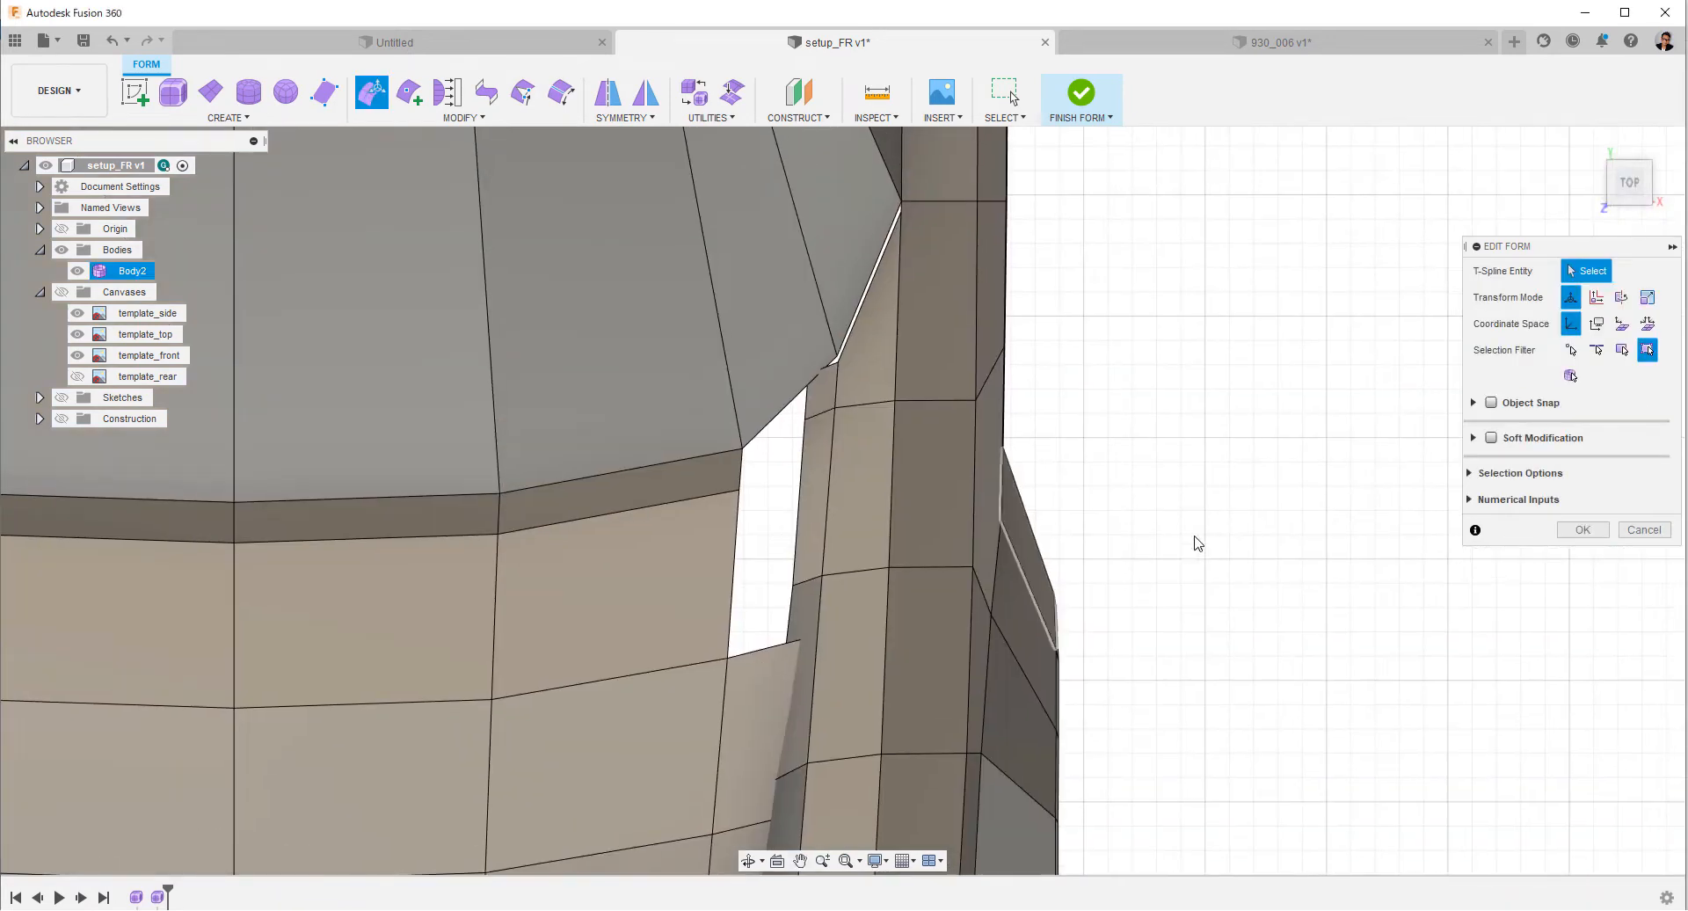
pyautogui.keyDown('ctrl'); pyautogui.keyDown('shift'); pyautogui.moveTo(1198, 542); pyautogui.dragTo(1257, 463, button='middle'); pyautogui.keyUp('shift'); pyautogui.keyUp('ctrl')
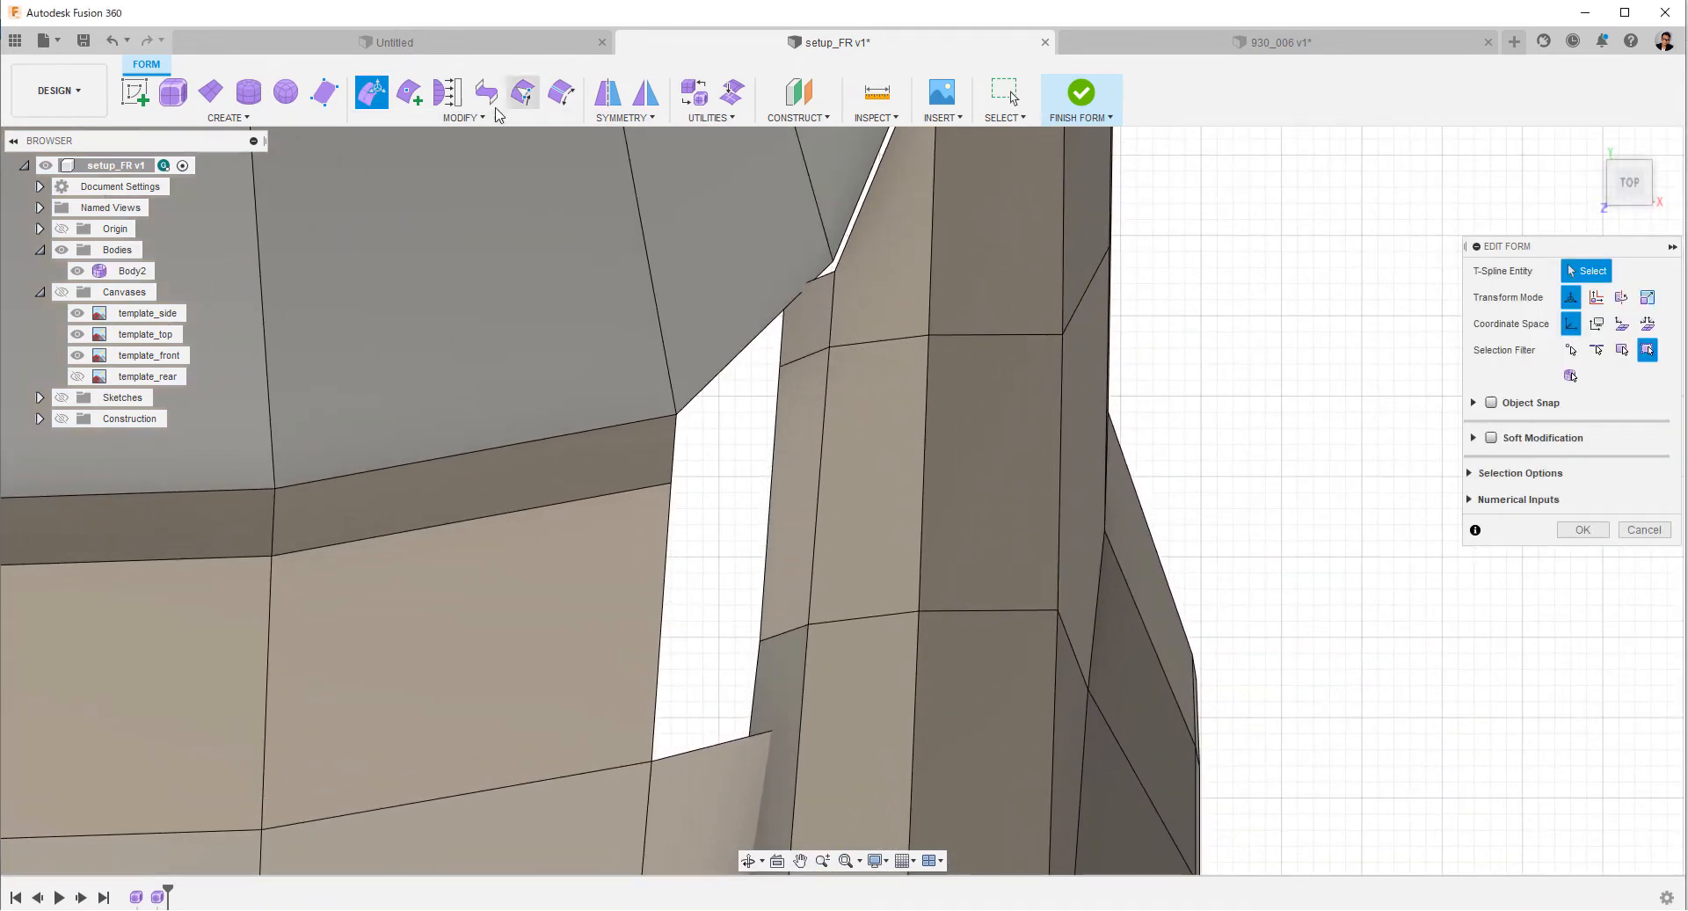
# Insert an edge across the fender strip's rear inner face, from its front inner corner to the midpoint area of its rear edge.
pyautogui.click(409, 91)
pyautogui.scroll(1, 743, 668)
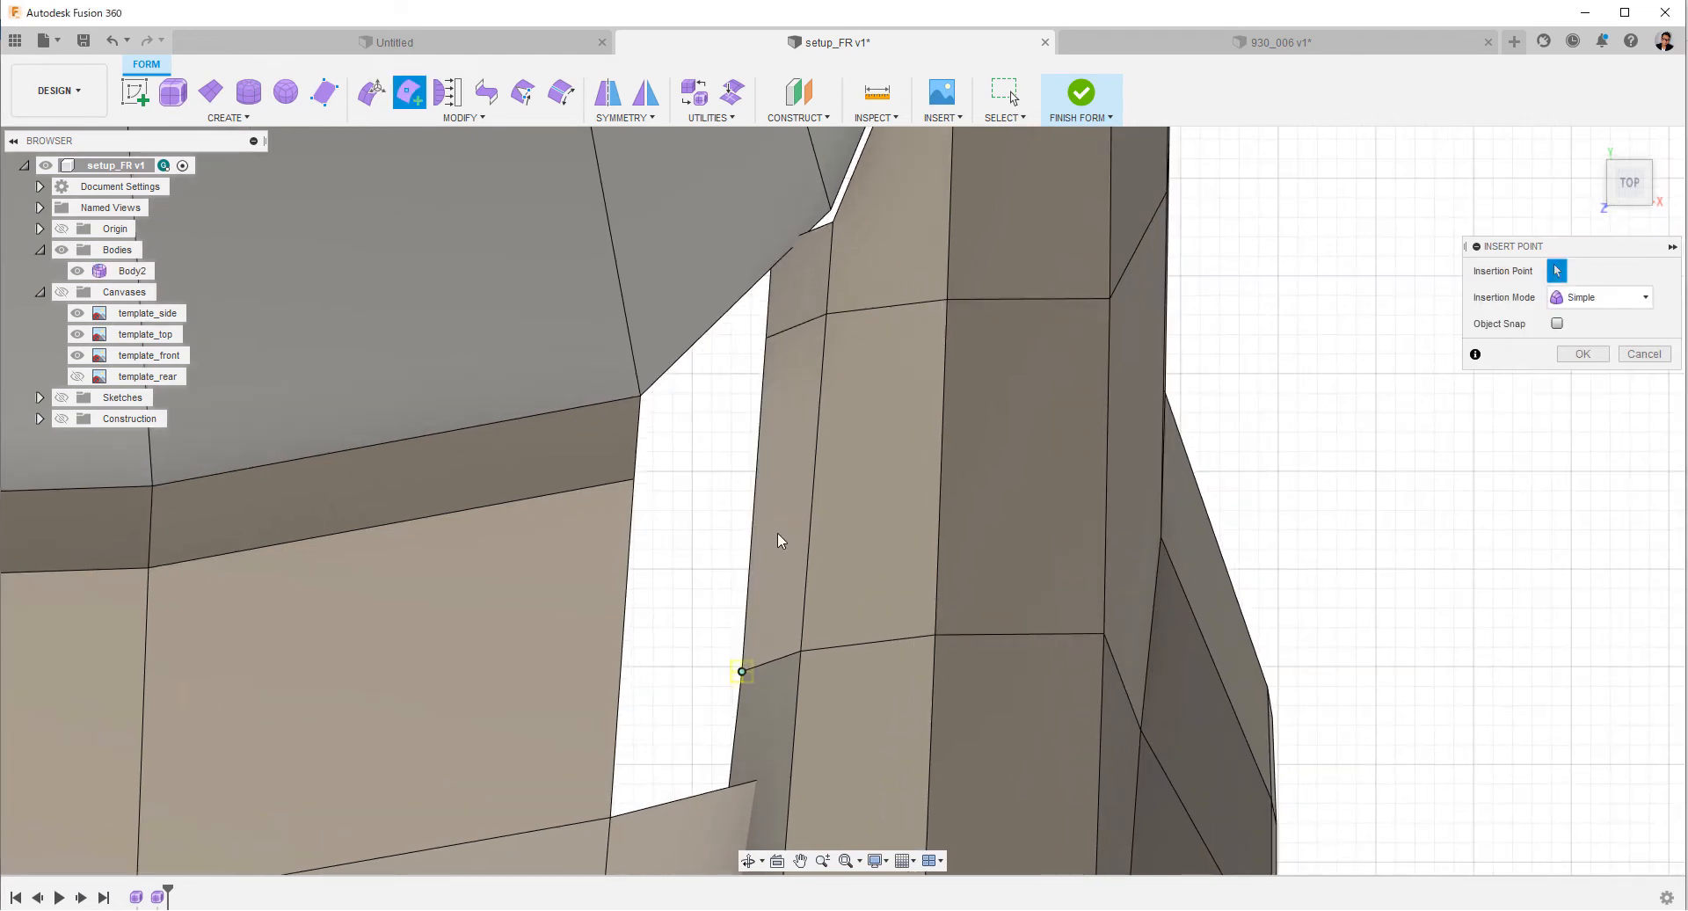
pyautogui.moveTo(785, 368); pyautogui.dragTo(799, 455, button='middle')
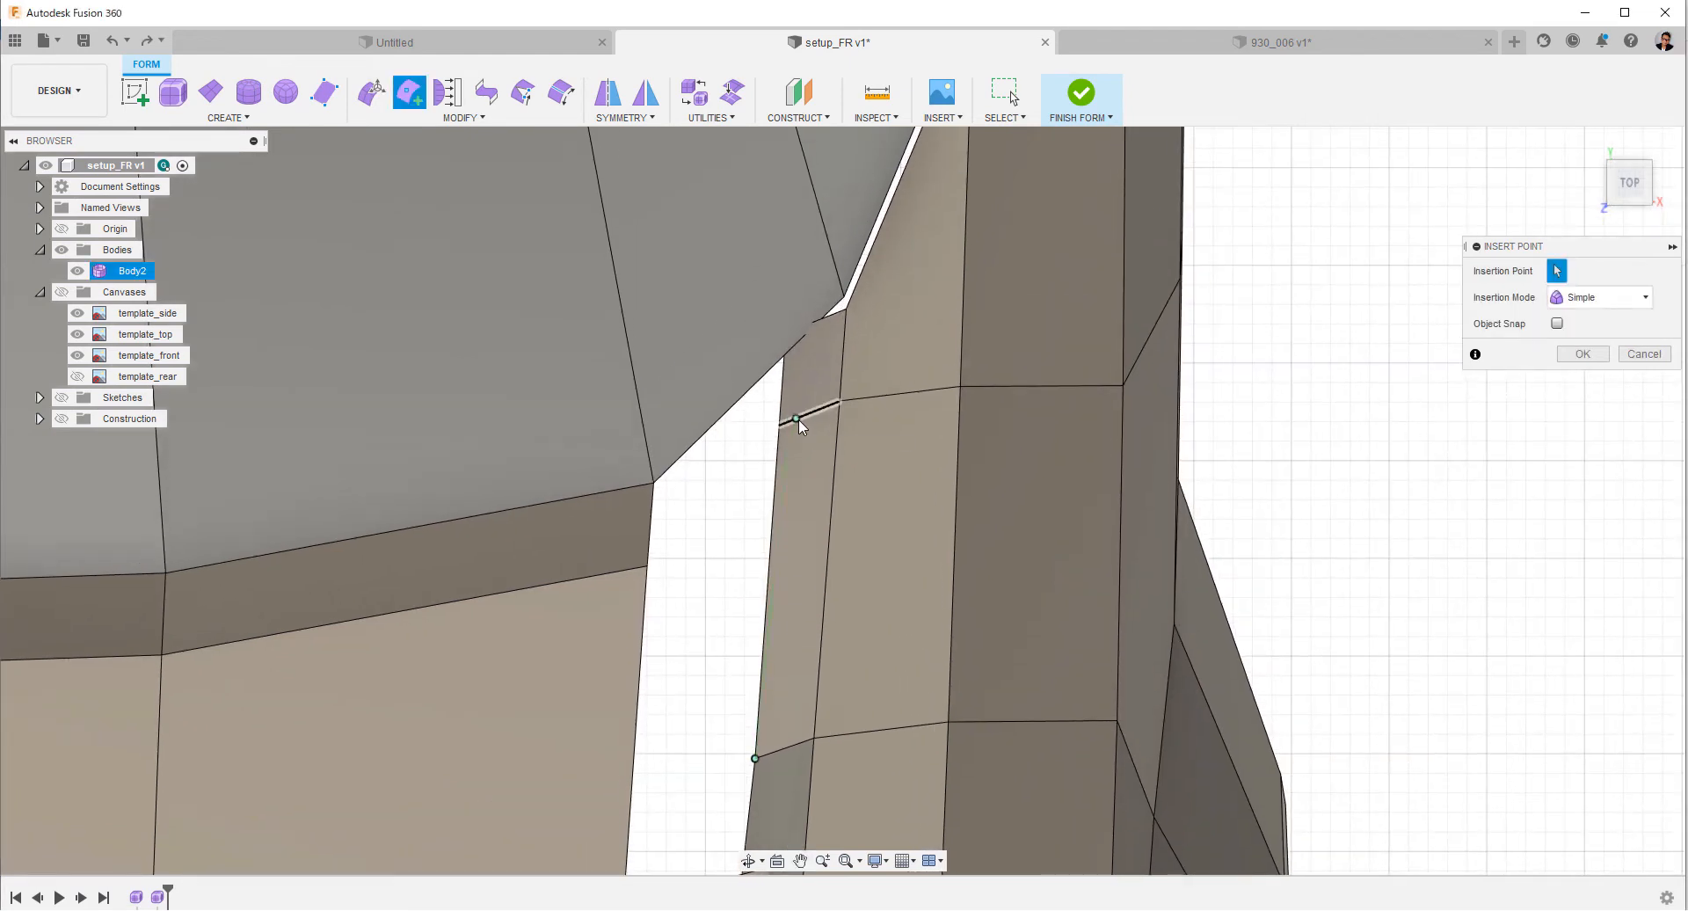
pyautogui.click(796, 418)
pyautogui.rightClick(846, 319)
pyautogui.click(920, 319)
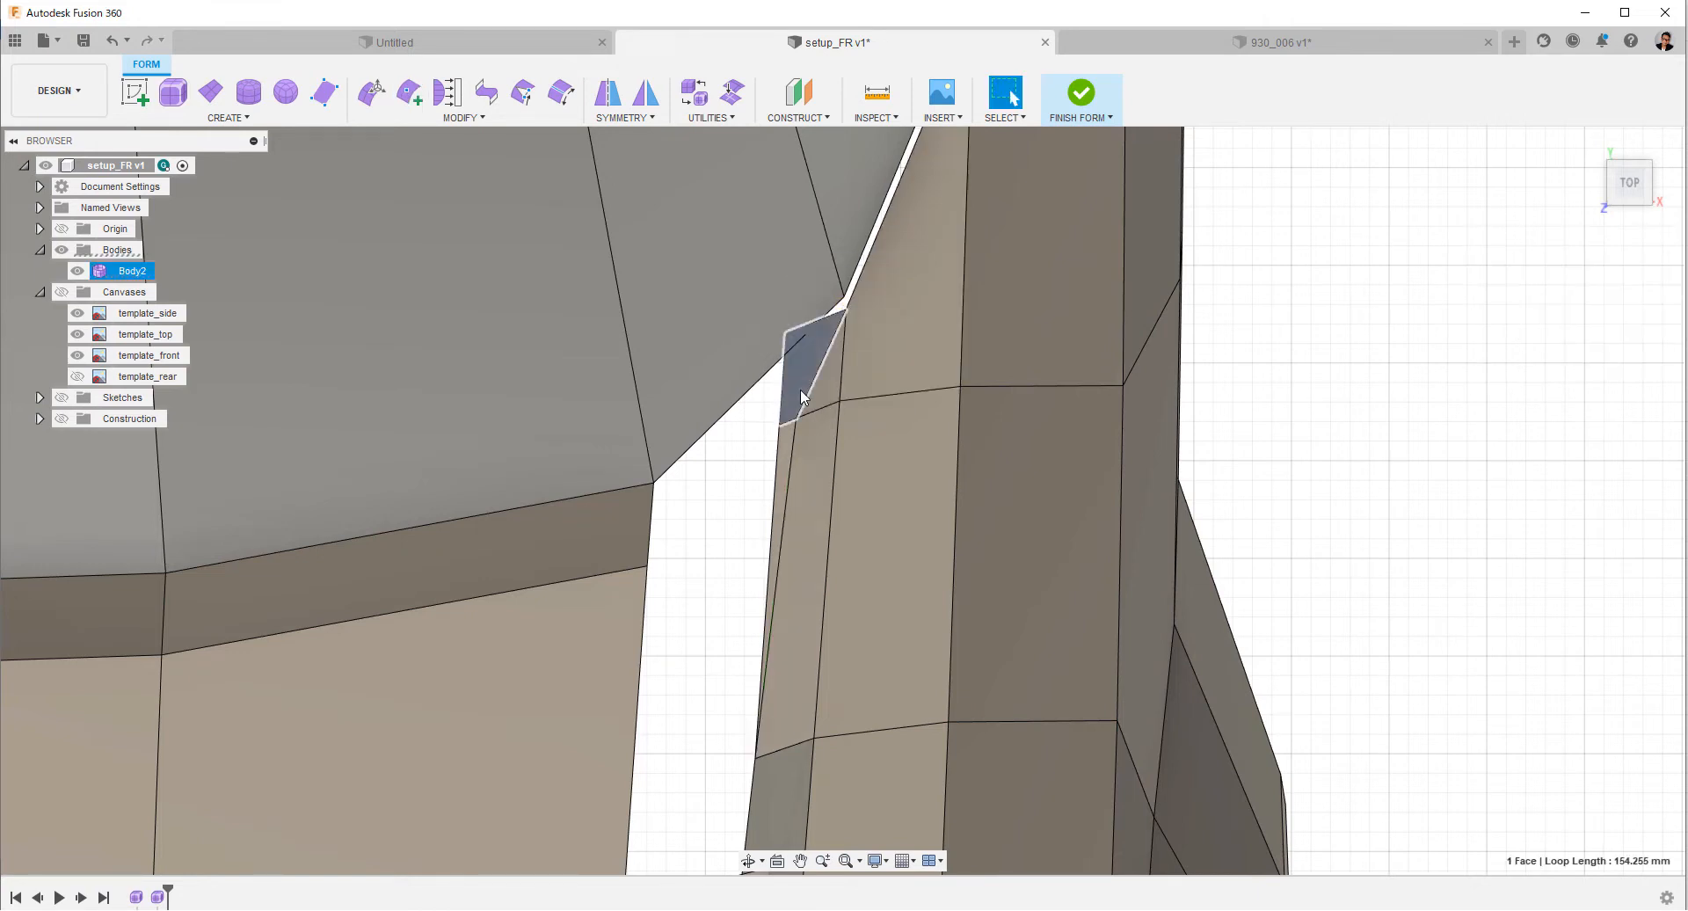
# Delete the triangular sliver on the fender strip's inner side and the overlapping corner face behind it.
pyautogui.click(788, 442)
pyautogui.rightClick(754, 468)
pyautogui.click(716, 444)
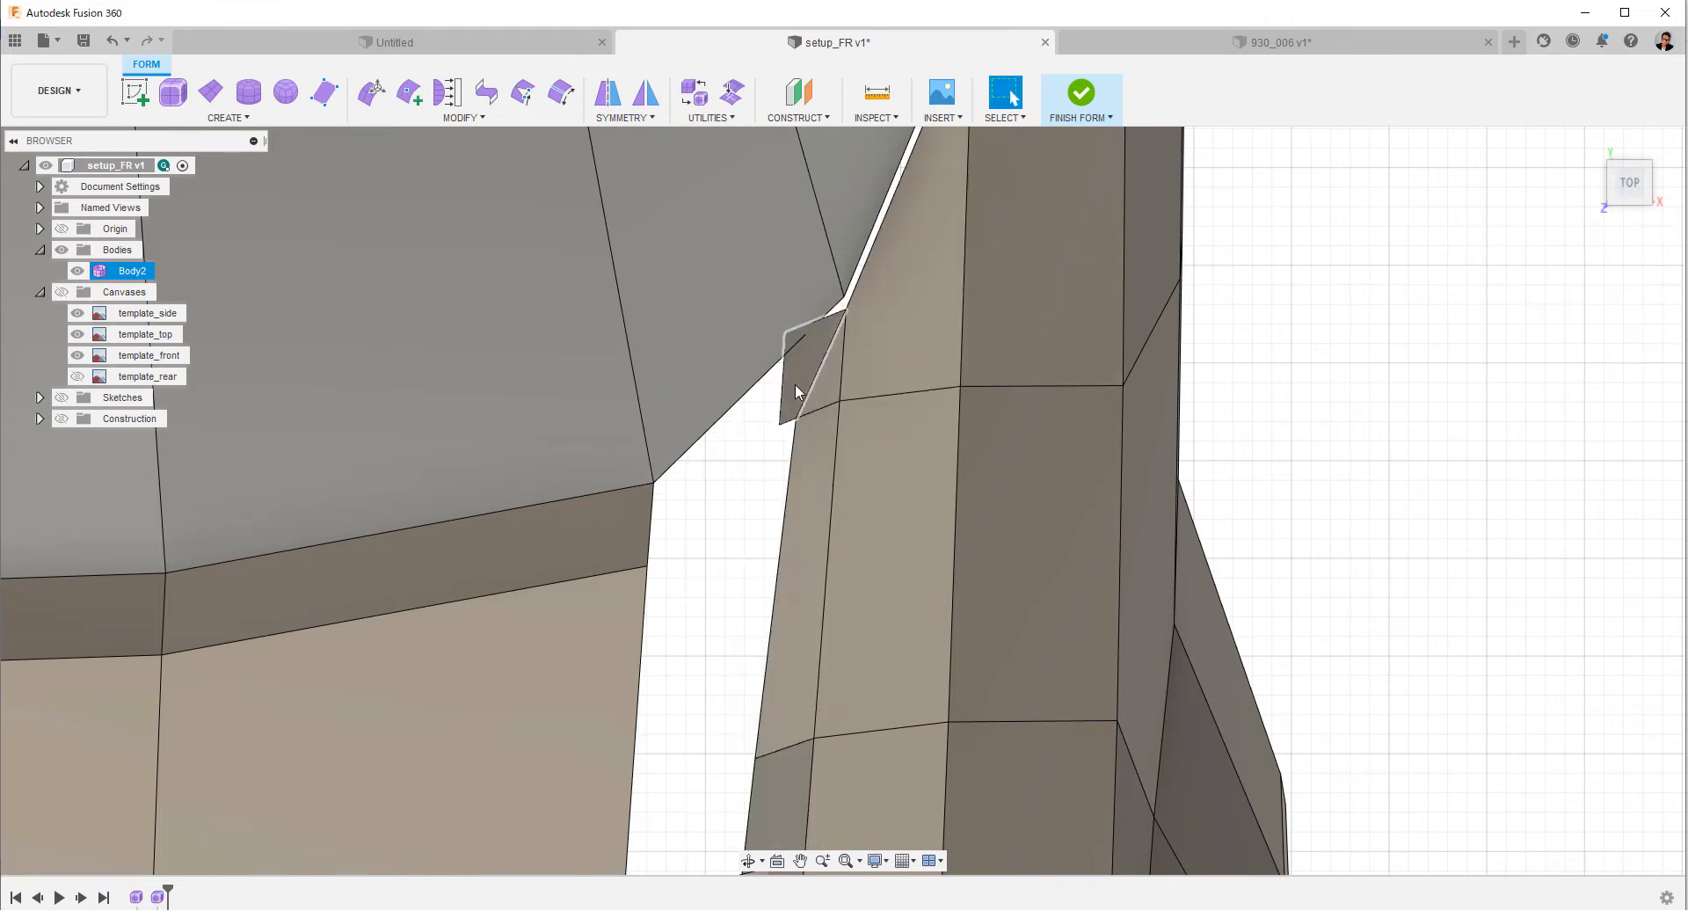
pyautogui.click(795, 384)
pyautogui.rightClick(794, 384)
pyautogui.click(735, 359)
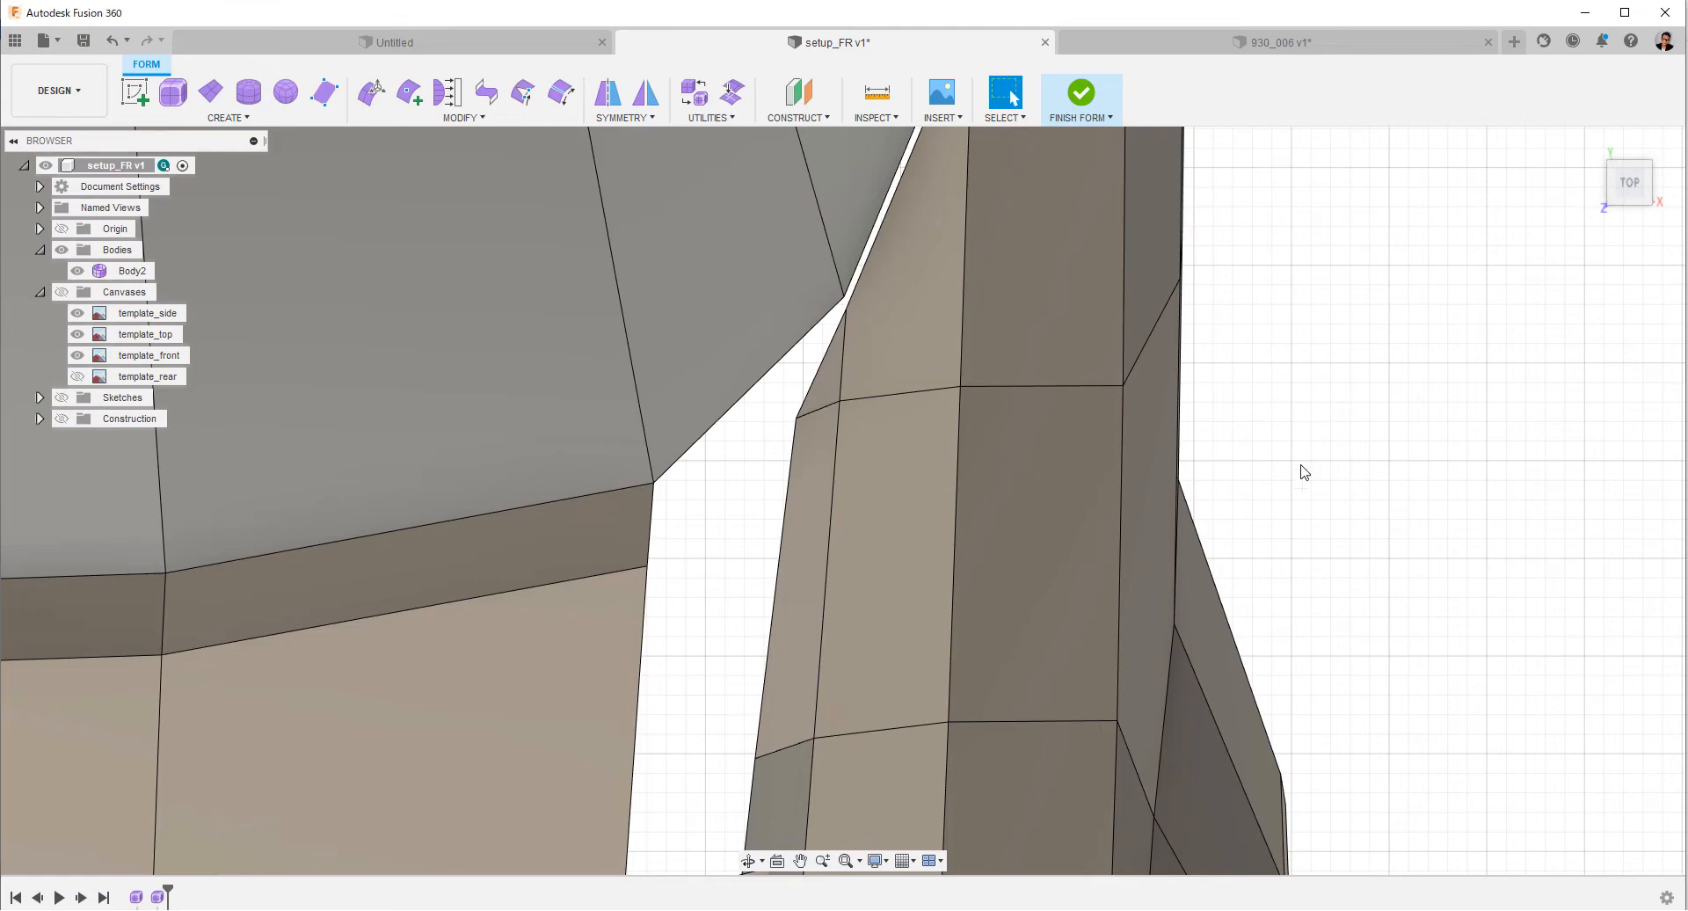
# Insert an edge line along the hood's side extension, from the headlight end to its rear edge.
pyautogui.keyDown('ctrl'); pyautogui.keyDown('shift'); pyautogui.moveTo(1304, 472); pyautogui.dragTo(1266, 536, button='middle'); pyautogui.keyUp('shift'); pyautogui.keyUp('ctrl')
pyautogui.moveTo(1055, 756); pyautogui.dragTo(1231, 176, button='middle')
pyautogui.click(409, 91)
pyautogui.scroll(-4, 972, 570)
pyautogui.moveTo(972, 570); pyautogui.dragTo(898, 622, button='middle')
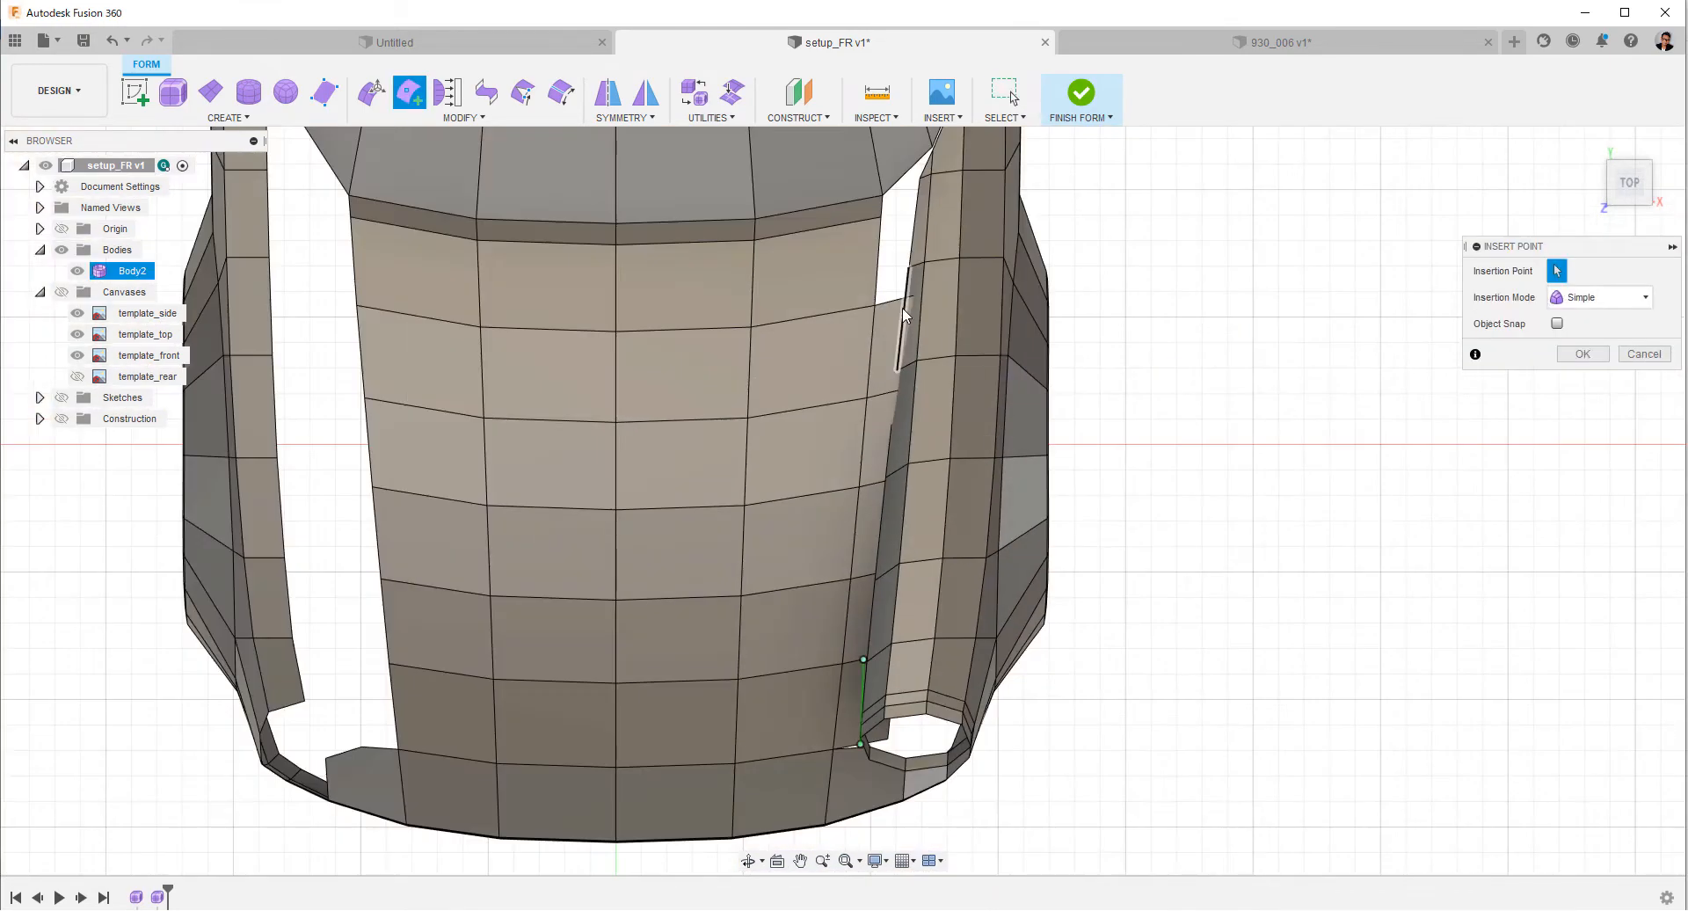
pyautogui.click(903, 299)
pyautogui.press('Return')
# Insert a lengthwise row of points through the hood extension beside the fender's inner faces.
pyautogui.keyDown('shift'); pyautogui.moveTo(1171, 661); pyautogui.dragTo(1129, 369, button='middle'); pyautogui.keyUp('shift')
pyautogui.scroll(3, 1150, 419)
pyautogui.click(409, 91)
pyautogui.click(461, 490)
pyautogui.keyDown('shift'); pyautogui.moveTo(1136, 698); pyautogui.dragTo(1178, 628, button='middle'); pyautogui.keyUp('shift')
pyautogui.click(1141, 666)
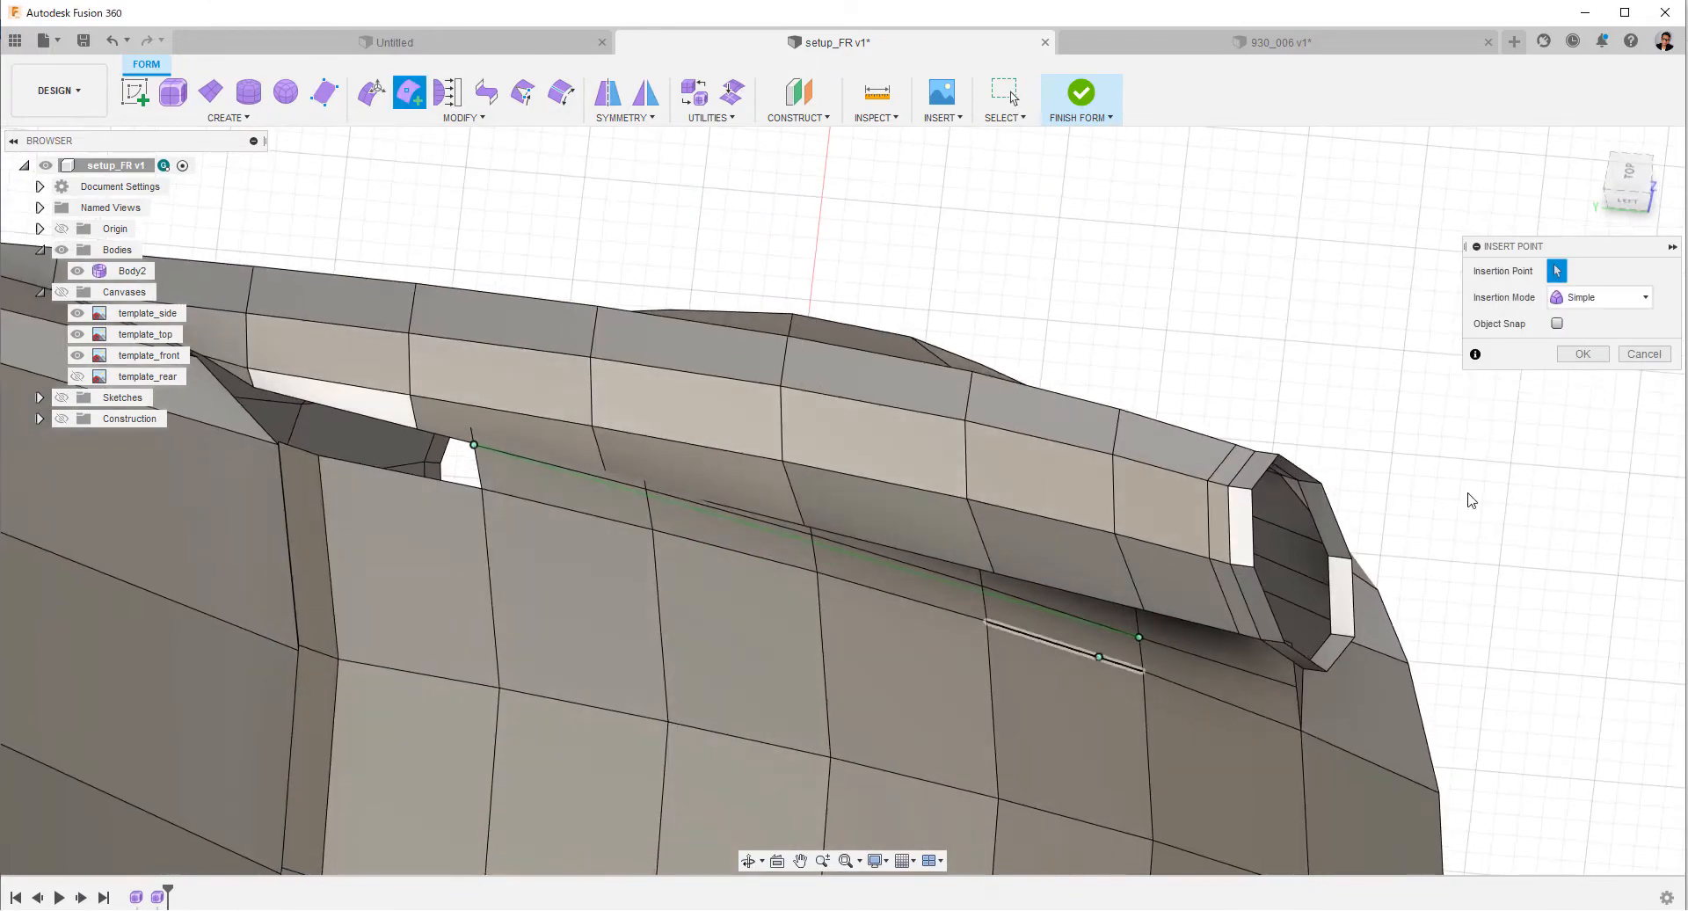
pyautogui.press('Return')
# Try to scale the six-edge row along the hood extension in the side view.
pyautogui.keyDown('shift'); pyautogui.moveTo(1469, 501); pyautogui.dragTo(1327, 581, button='middle'); pyautogui.keyUp('shift')
pyautogui.click(371, 91)
pyautogui.doubleClick(565, 287)
pyautogui.click(1621, 186)
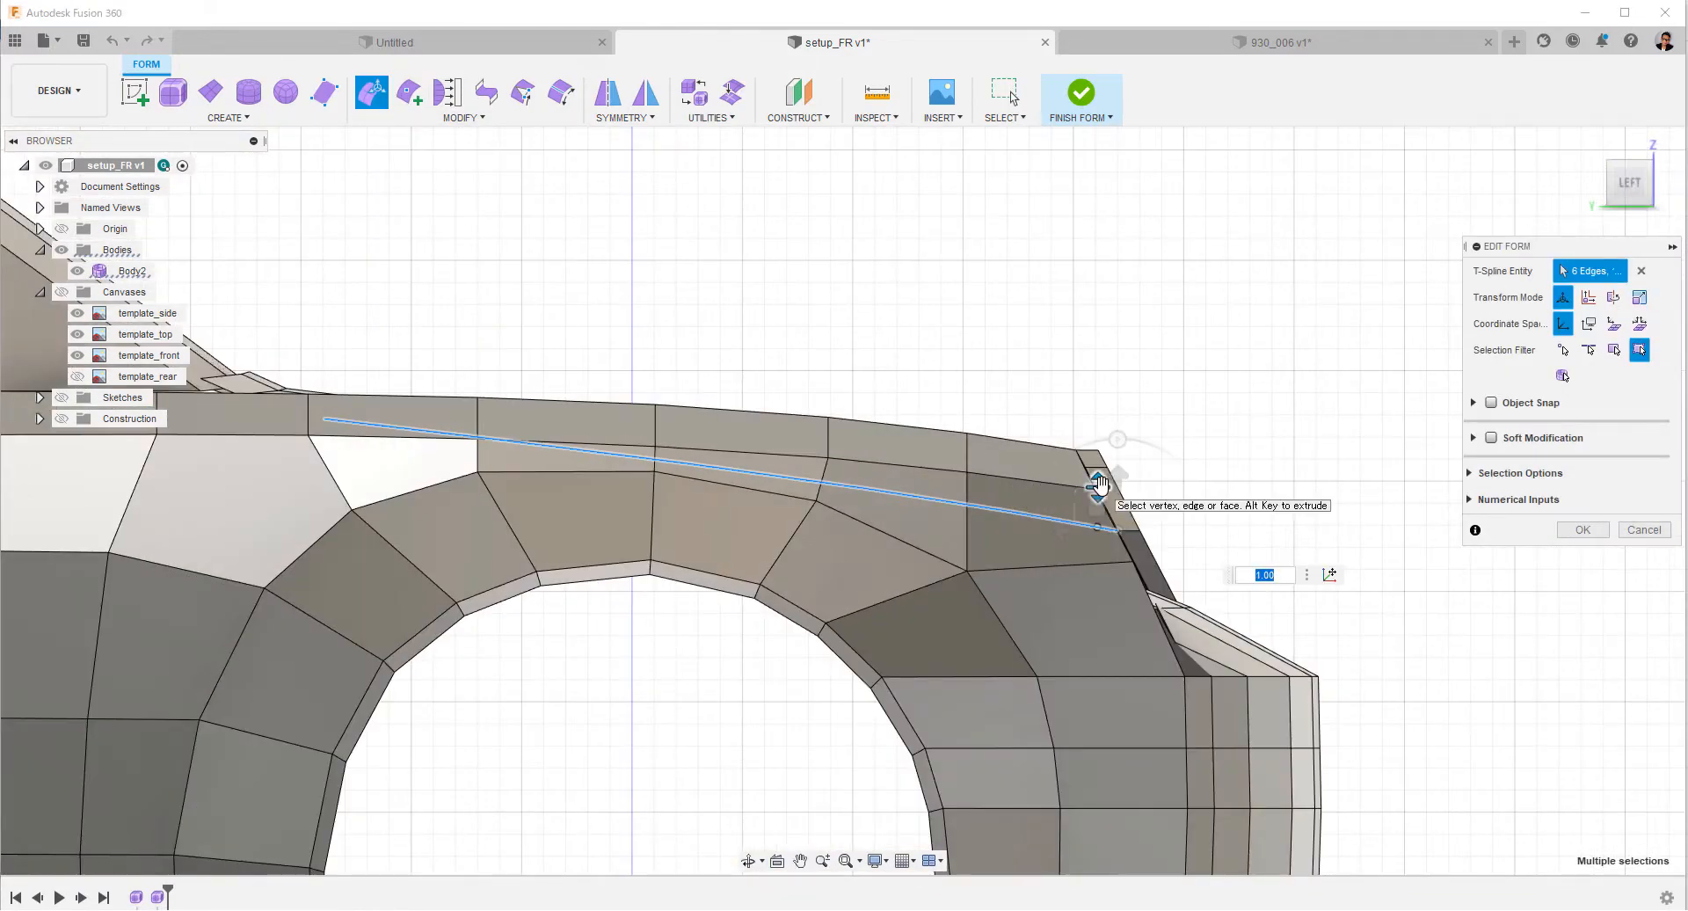
pyautogui.keyDown('shift'); pyautogui.moveTo(1098, 483); pyautogui.dragTo(1345, 395, button='middle'); pyautogui.keyUp('shift')
pyautogui.press('Escape')
# Lower the seven outer edges of the hood's side extension by about 97 mm.
pyautogui.moveTo(1345, 396); pyautogui.dragTo(1337, 539, button='middle')
pyautogui.scroll(4, 1398, 633)
pyautogui.keyDown('shift'); pyautogui.moveTo(1398, 633); pyautogui.dragTo(1451, 583, button='middle'); pyautogui.keyUp('shift')
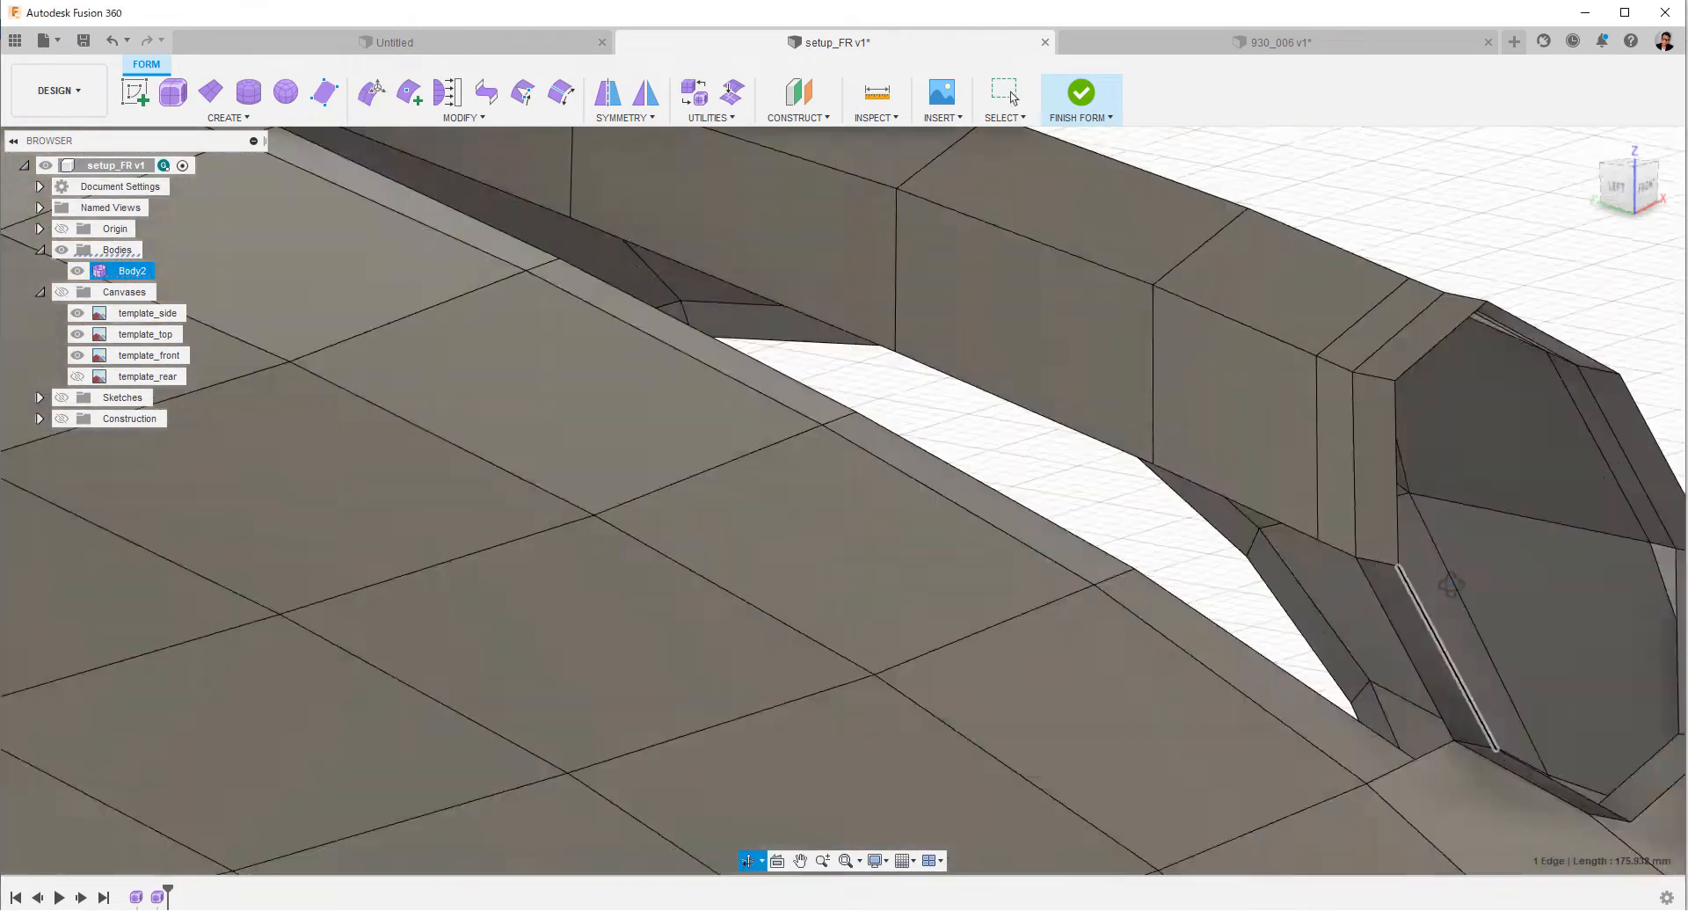
pyautogui.doubleClick(1257, 511)
pyautogui.scroll(-4, 1257, 511)
pyautogui.keyDown('shift'); pyautogui.moveTo(1301, 457); pyautogui.dragTo(1316, 348, button='middle'); pyautogui.keyUp('shift')
pyautogui.rightClick(1316, 349)
pyautogui.click(1323, 294)
pyautogui.moveTo(1007, 372); pyautogui.dragTo(1007, 462)
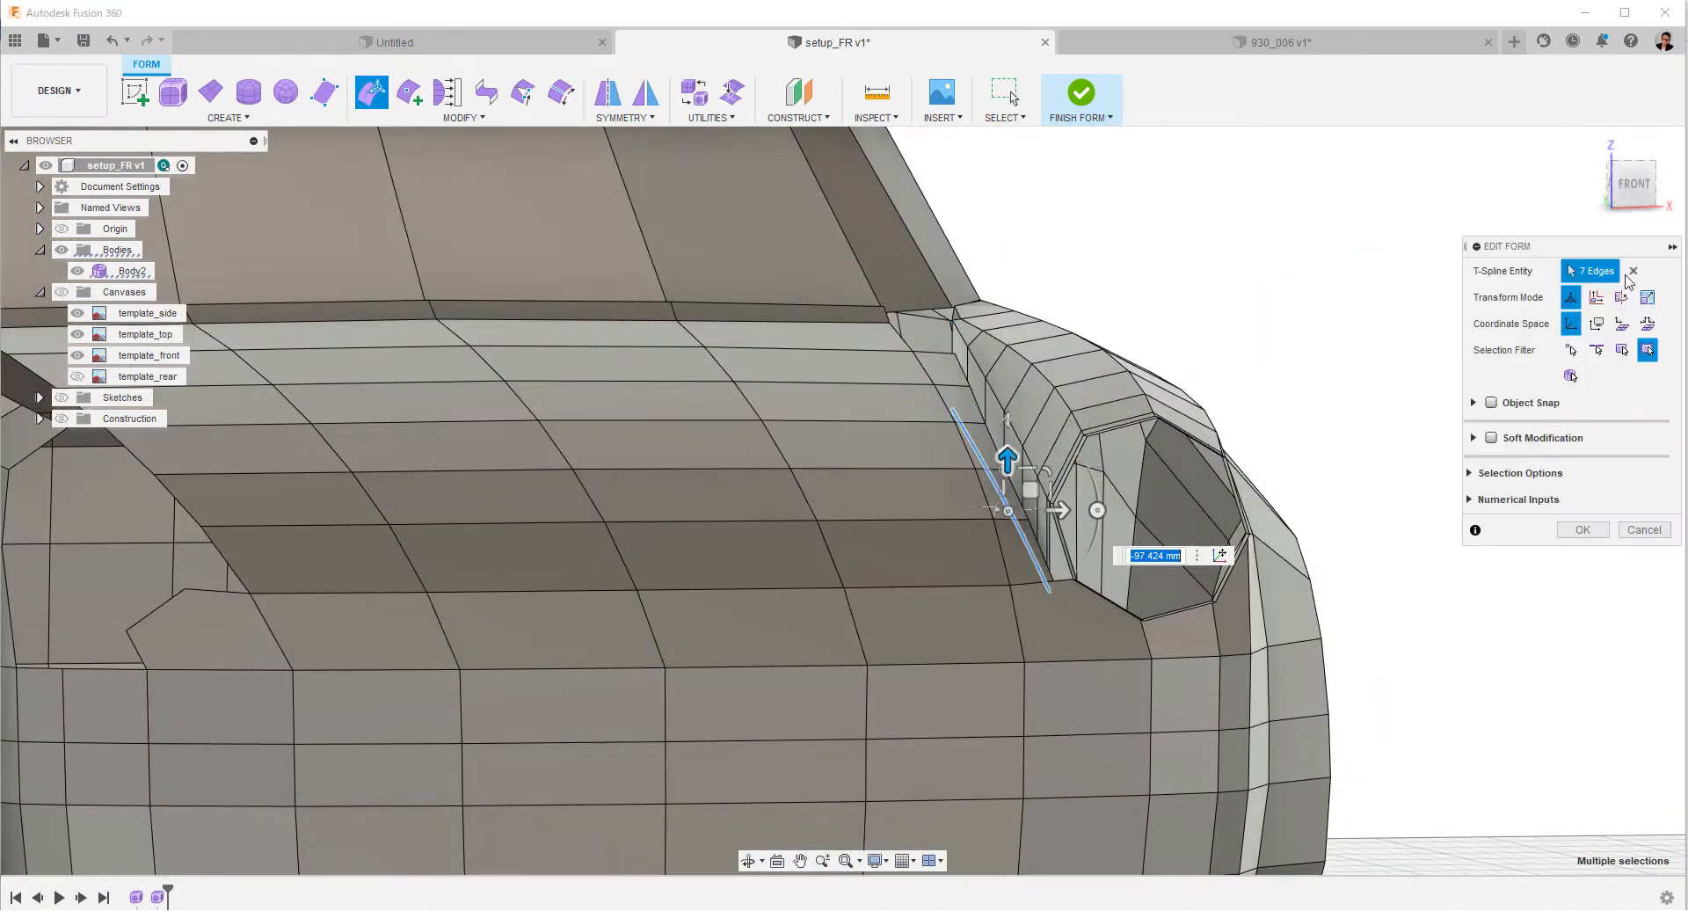
# Shift the lowered edge row of the hood extension sideways in the front view.
pyautogui.click(1632, 184)
pyautogui.keyDown('shift'); pyautogui.moveTo(1169, 494); pyautogui.dragTo(1322, 411, button='middle'); pyautogui.keyUp('shift')
pyautogui.click(1632, 176)
pyautogui.scroll(4, 1322, 412)
pyautogui.click(1631, 178)
pyautogui.moveTo(1371, 264); pyautogui.dragTo(773, 607, button='middle')
pyautogui.keyDown('shift'); pyautogui.moveTo(773, 606); pyautogui.dragTo(826, 580, button='middle'); pyautogui.keyUp('shift')
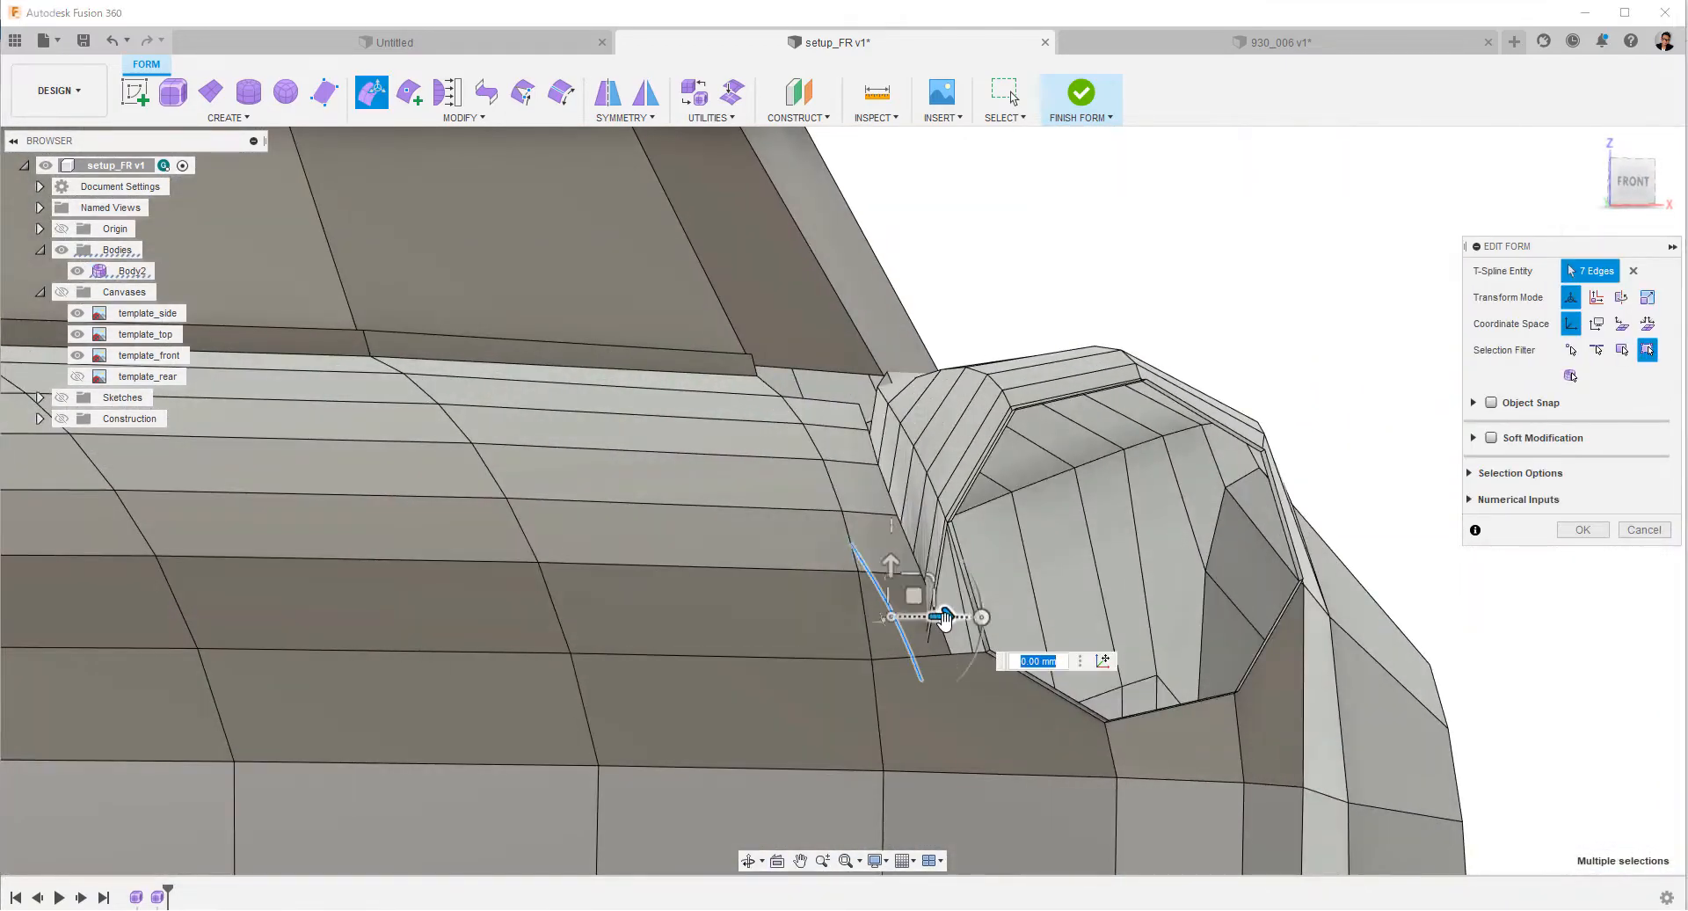
pyautogui.keyDown('shift'); pyautogui.moveTo(944, 618); pyautogui.dragTo(868, 461, button='middle'); pyautogui.keyUp('shift')
pyautogui.press('Escape')
pyautogui.press('Escape')
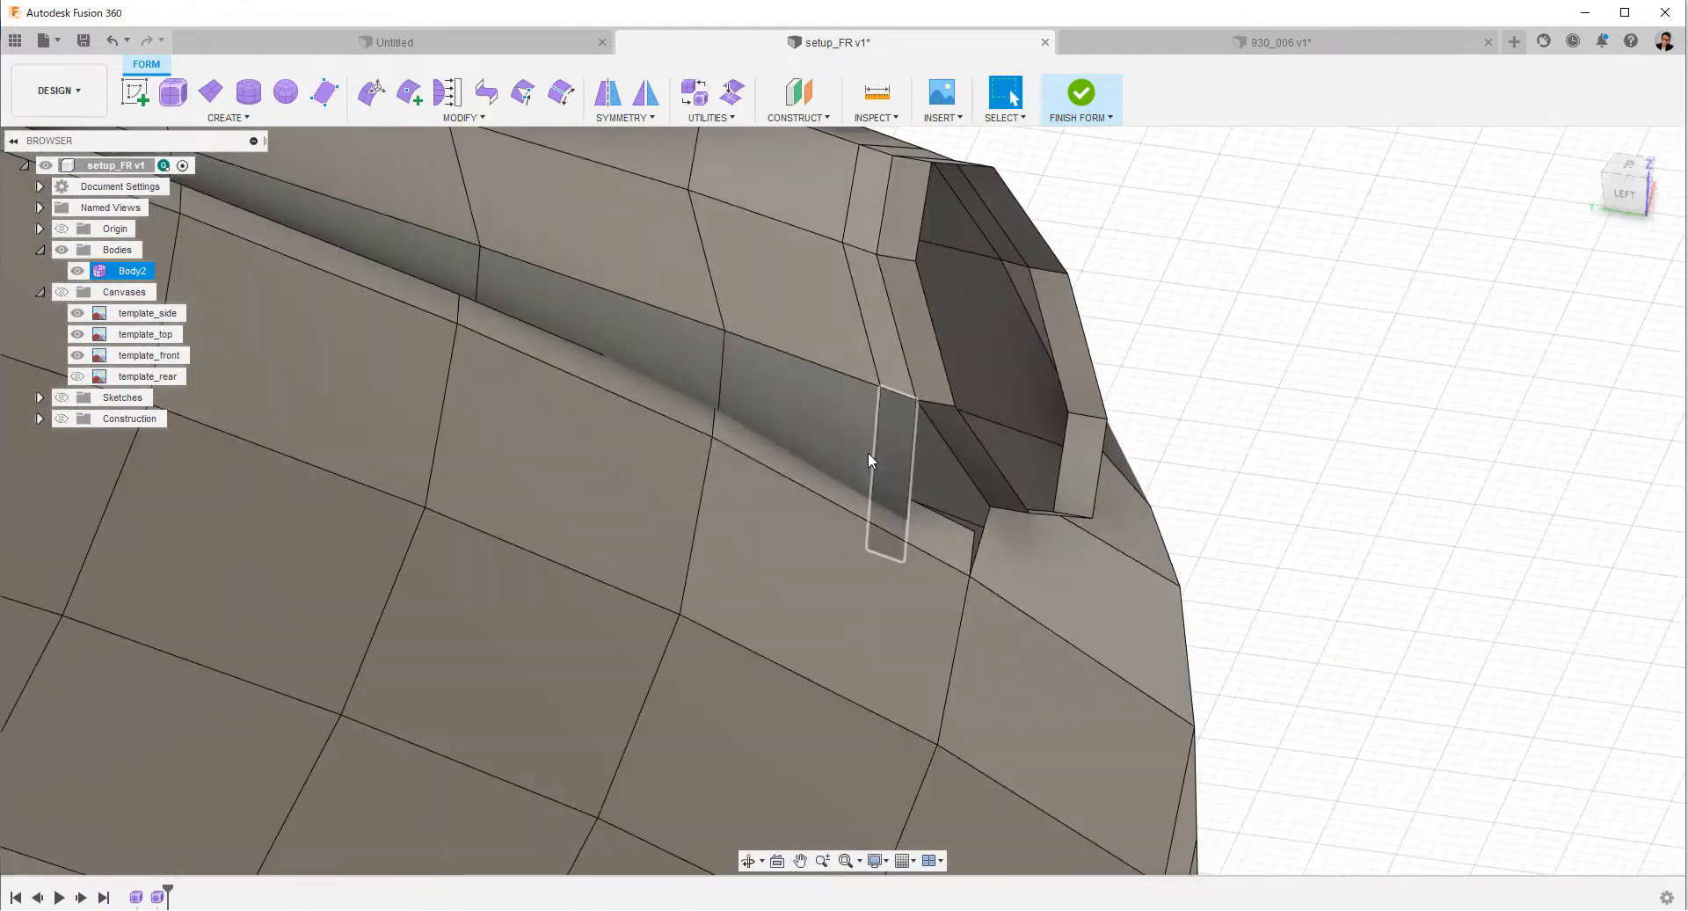
# Fill the opening in the fender's lower inner strip beside the headlight ring with a multi-sided face.
pyautogui.click(228, 117)
pyautogui.click(158, 253)
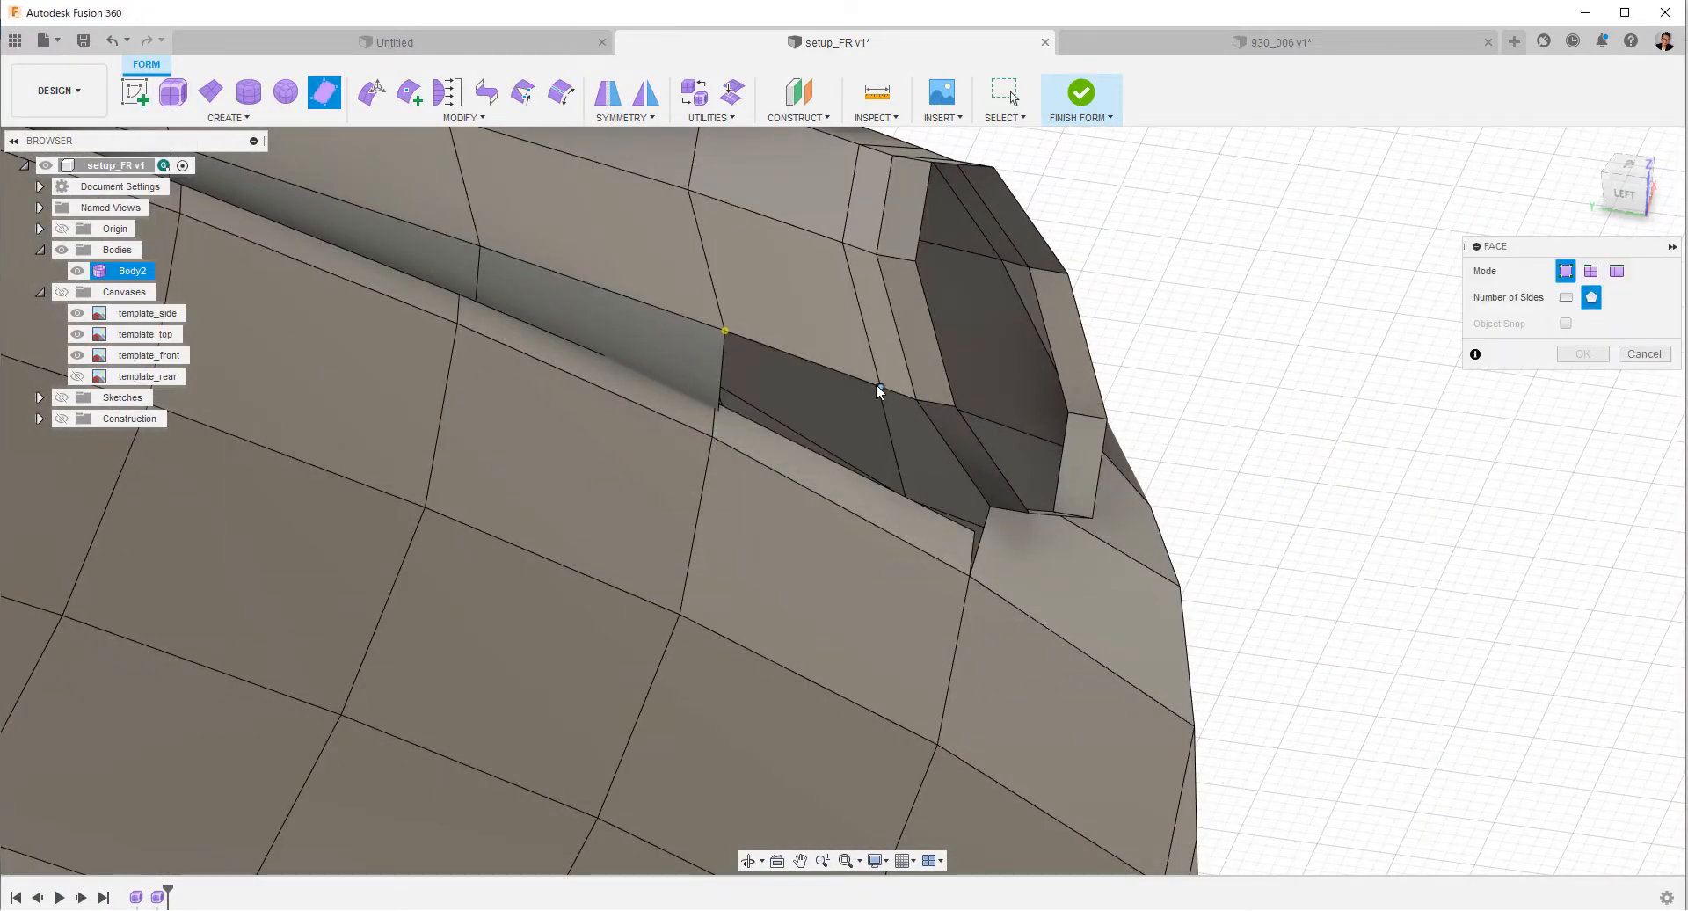
pyautogui.keyDown('shift'); pyautogui.moveTo(1099, 593); pyautogui.dragTo(923, 404, button='middle'); pyautogui.keyUp('shift')
pyautogui.click(744, 444)
pyautogui.click(732, 316)
pyautogui.keyDown('shift'); pyautogui.moveTo(736, 320); pyautogui.dragTo(1081, 492, button='middle'); pyautogui.keyUp('shift')
pyautogui.click(1582, 354)
# Delete the hood's side extension strip and extrude the hood's six open side edges outward toward the fender.
pyautogui.keyDown('shift'); pyautogui.moveTo(1483, 532); pyautogui.dragTo(902, 341, button='middle'); pyautogui.keyUp('shift')
pyautogui.press('Delete')
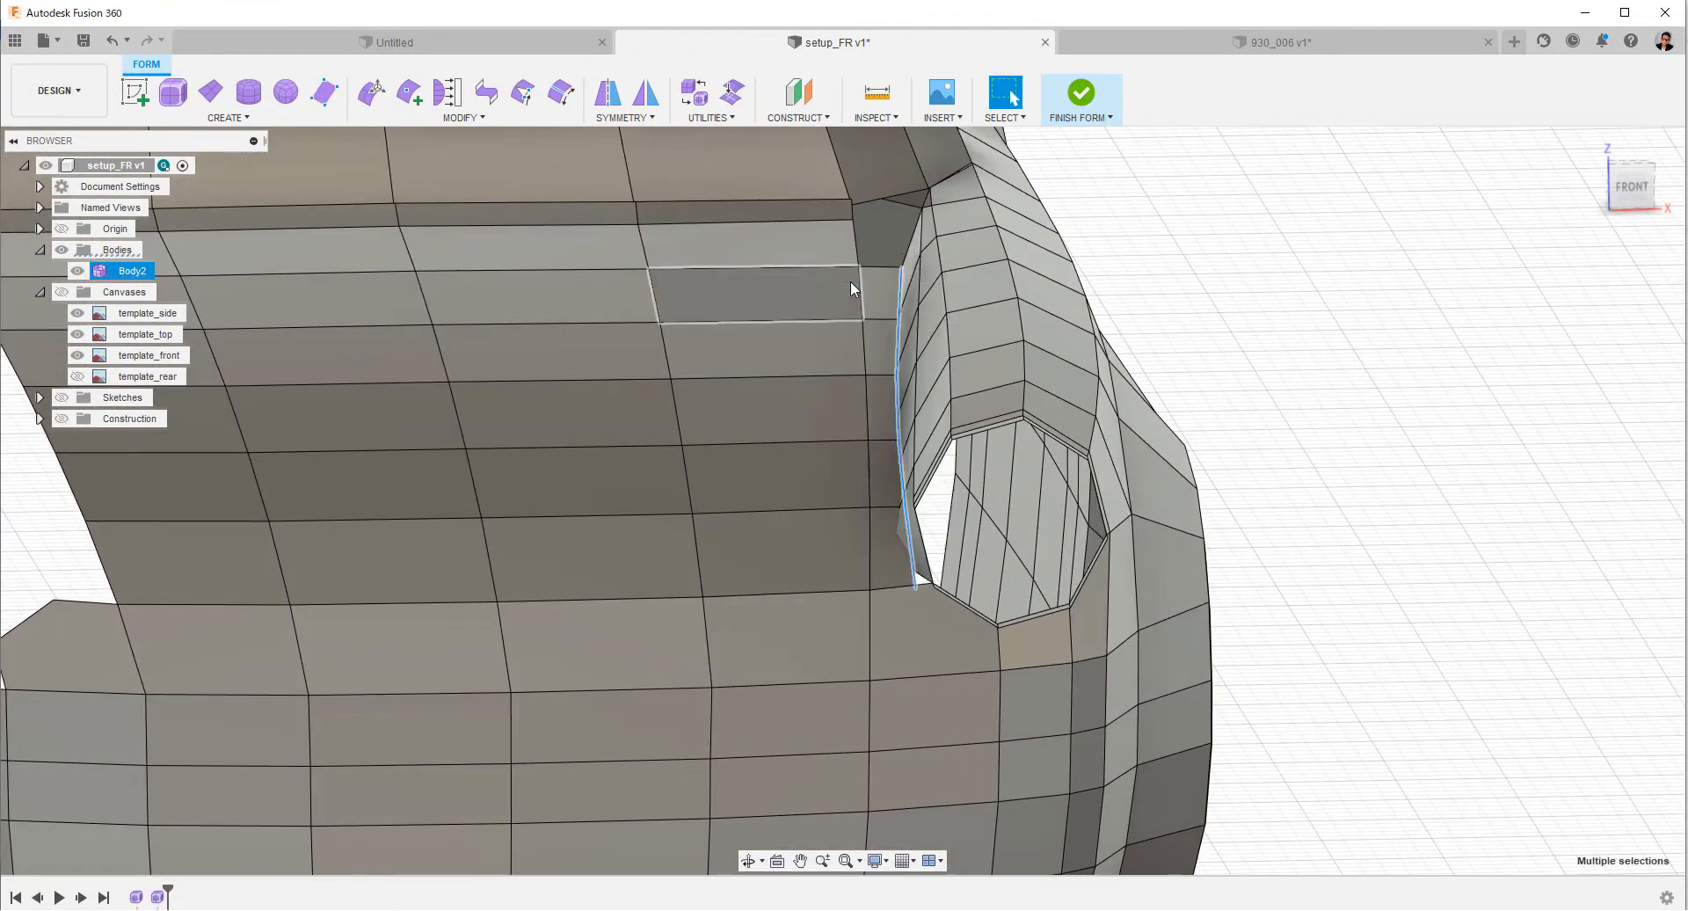
pyautogui.keyDown('shift'); pyautogui.doubleClick(872, 567); pyautogui.keyUp('shift')
pyautogui.scroll(-3, 1275, 475)
pyautogui.keyDown('shift'); pyautogui.moveTo(1309, 440); pyautogui.dragTo(1336, 554, button='middle'); pyautogui.keyUp('shift')
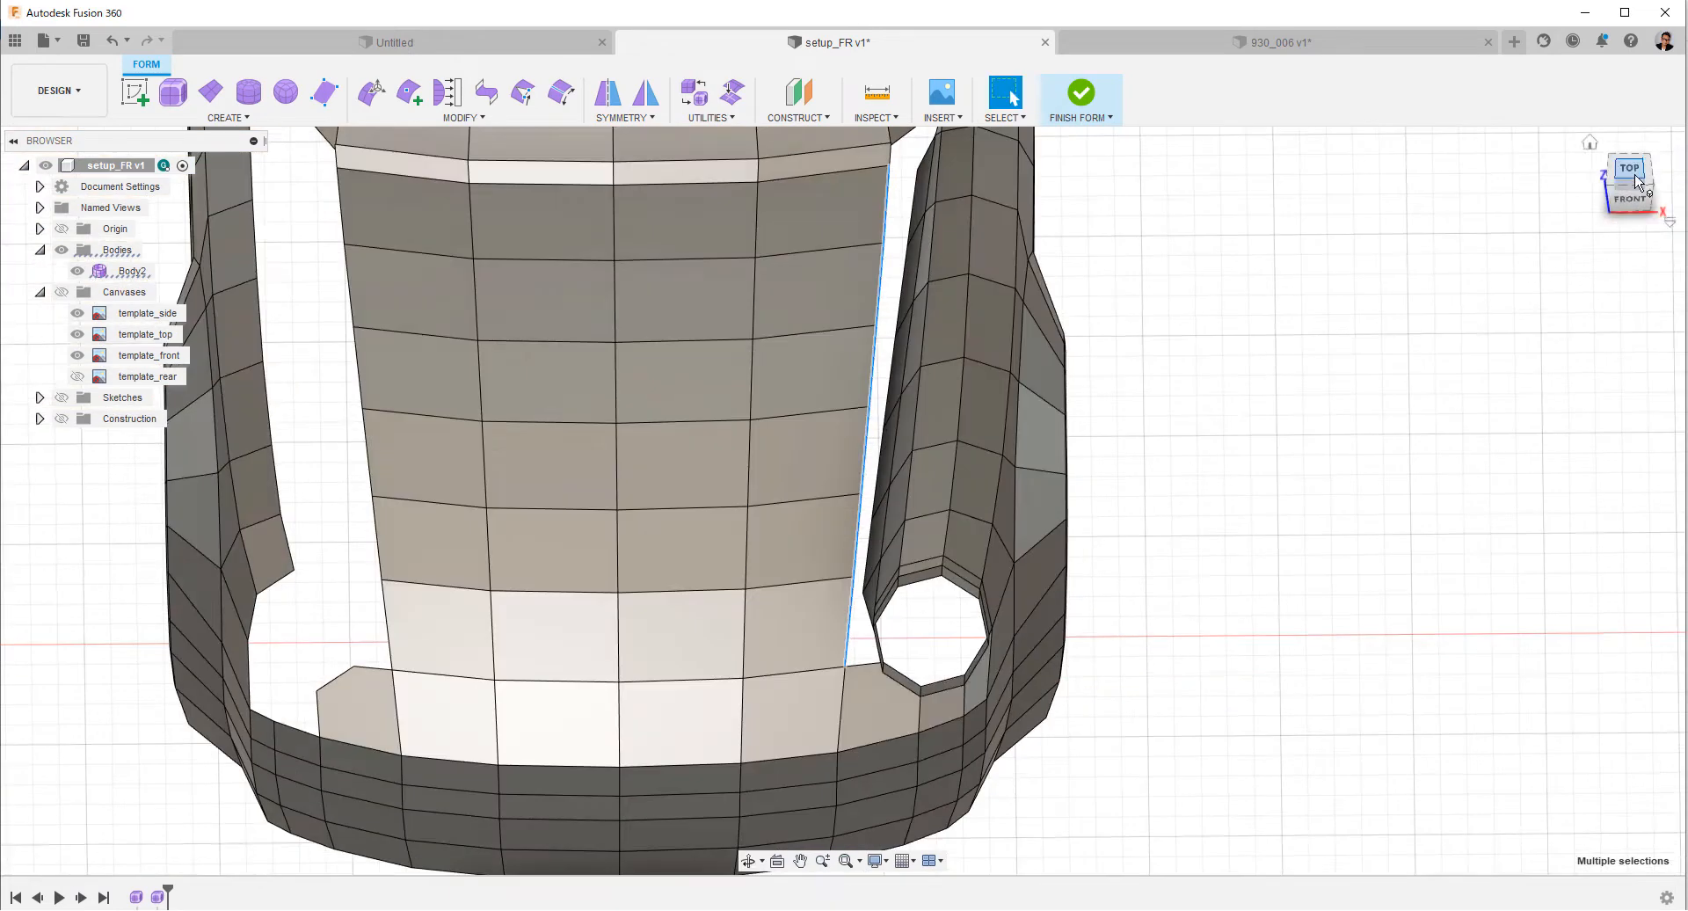
pyautogui.click(1629, 177)
pyautogui.moveTo(1266, 747); pyautogui.dragTo(1209, 561, button='middle')
pyautogui.scroll(5, 1216, 536)
pyautogui.rightClick(1223, 516)
pyautogui.click(1282, 493)
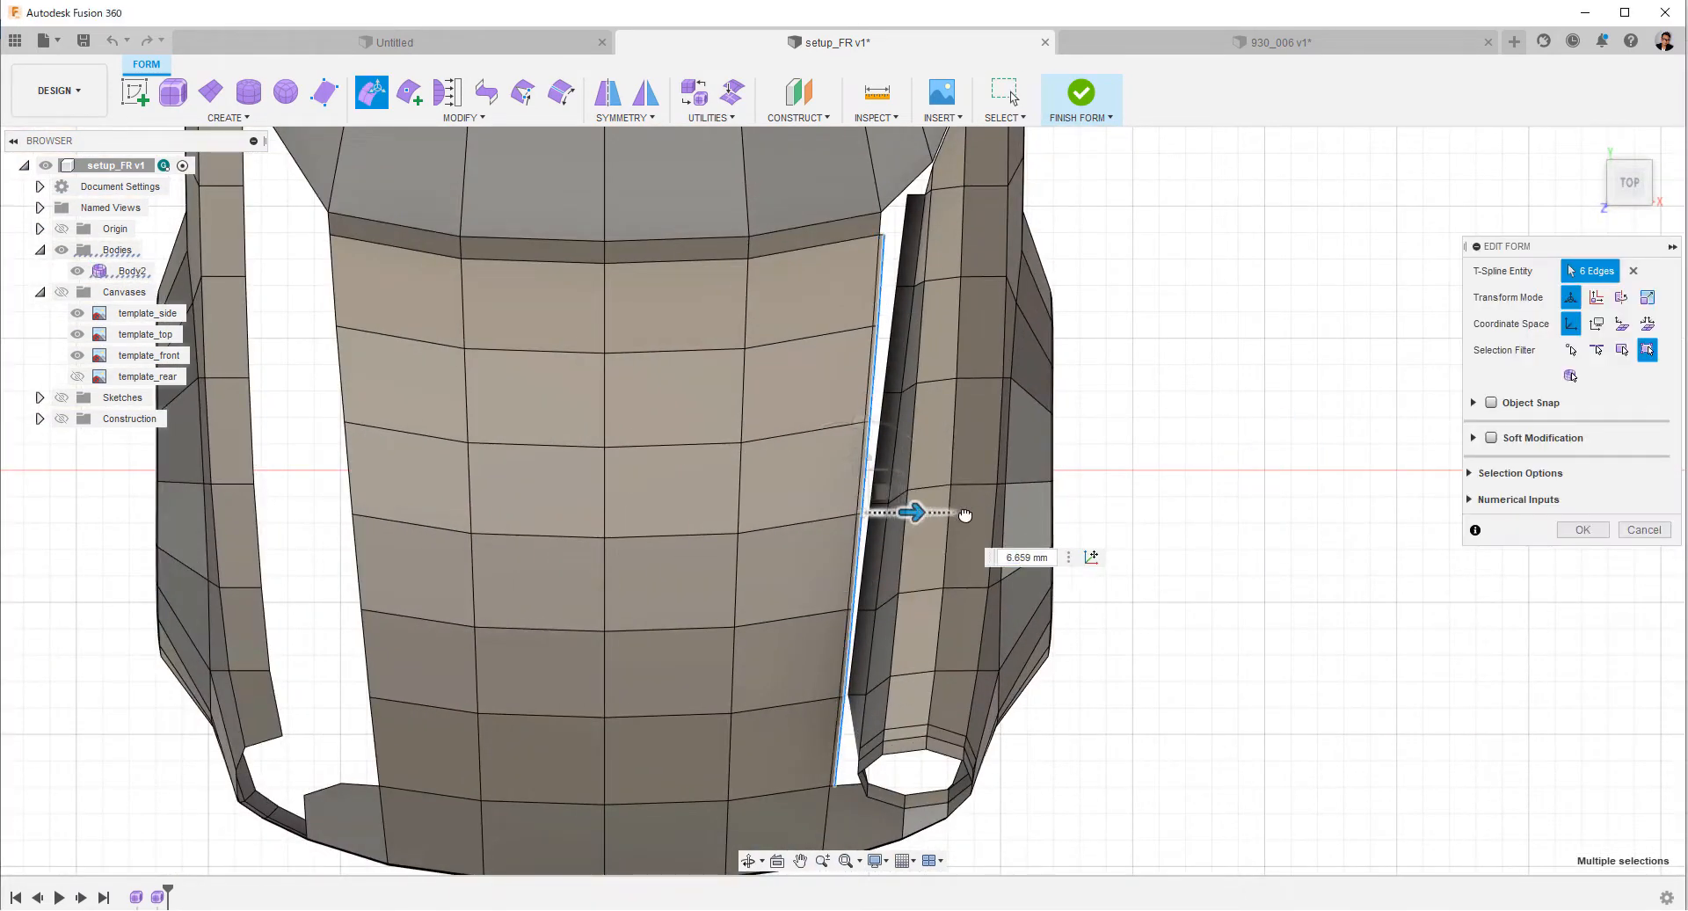
pyautogui.moveTo(965, 515); pyautogui.dragTo(992, 515)
# Shift the six extruded hood side edges about 45 mm rearward and lower them by about 6 mm.
pyautogui.moveTo(932, 467); pyautogui.dragTo(942, 454)
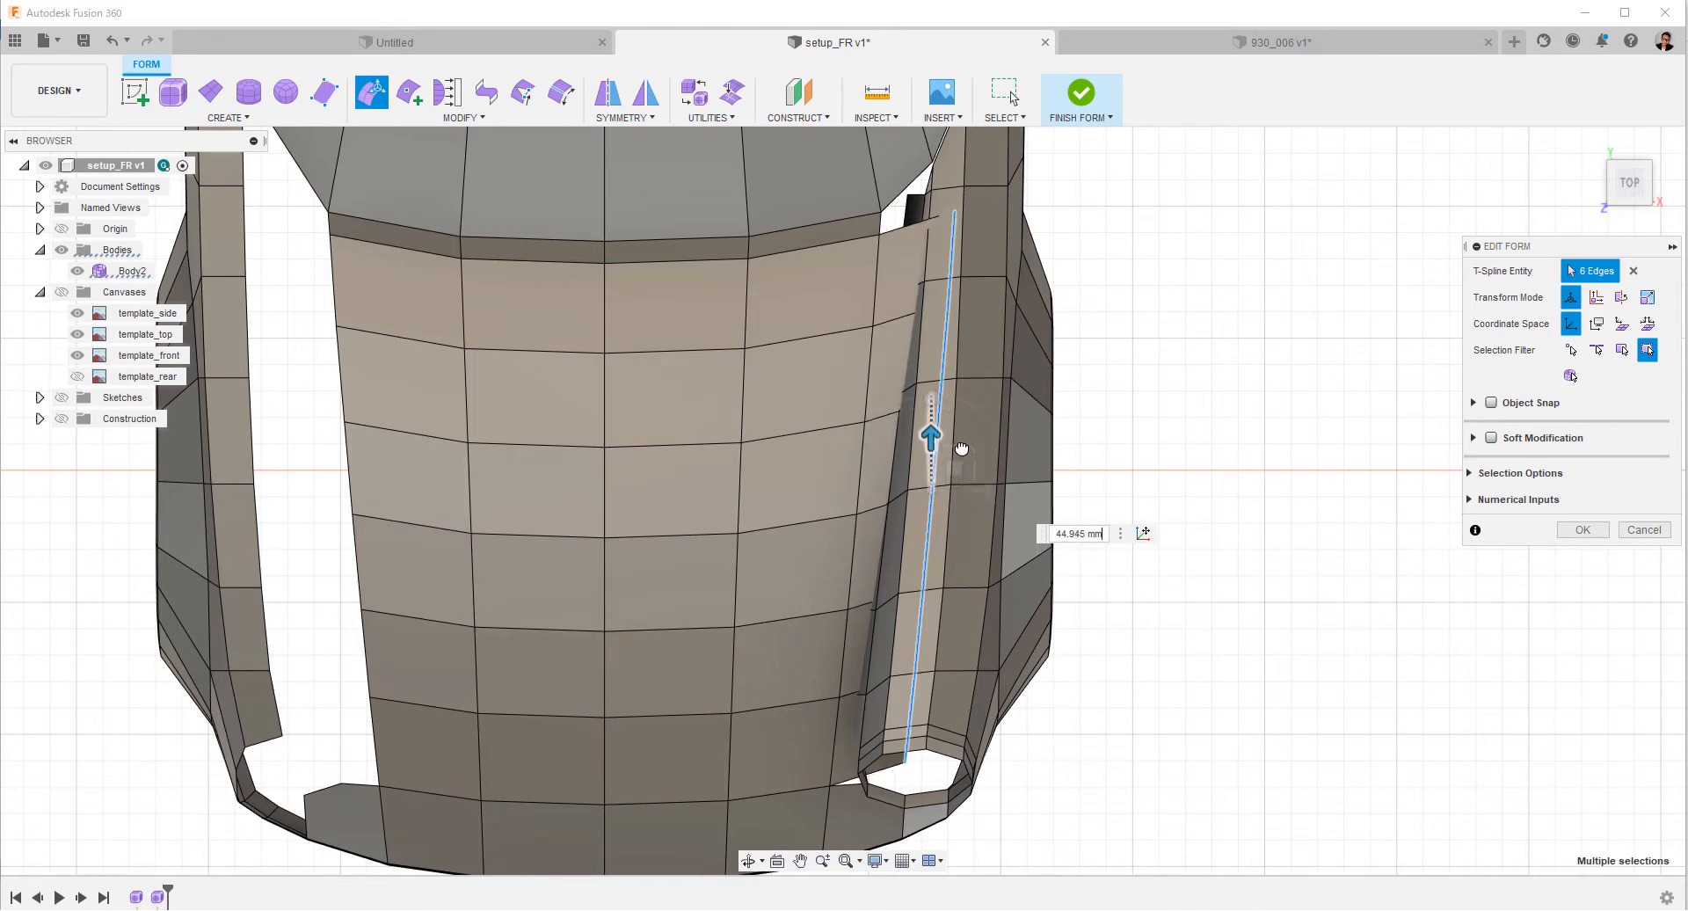
pyautogui.keyDown('shift'); pyautogui.moveTo(1075, 652); pyautogui.dragTo(1174, 576, button='middle'); pyautogui.keyUp('shift')
pyautogui.click(1637, 193)
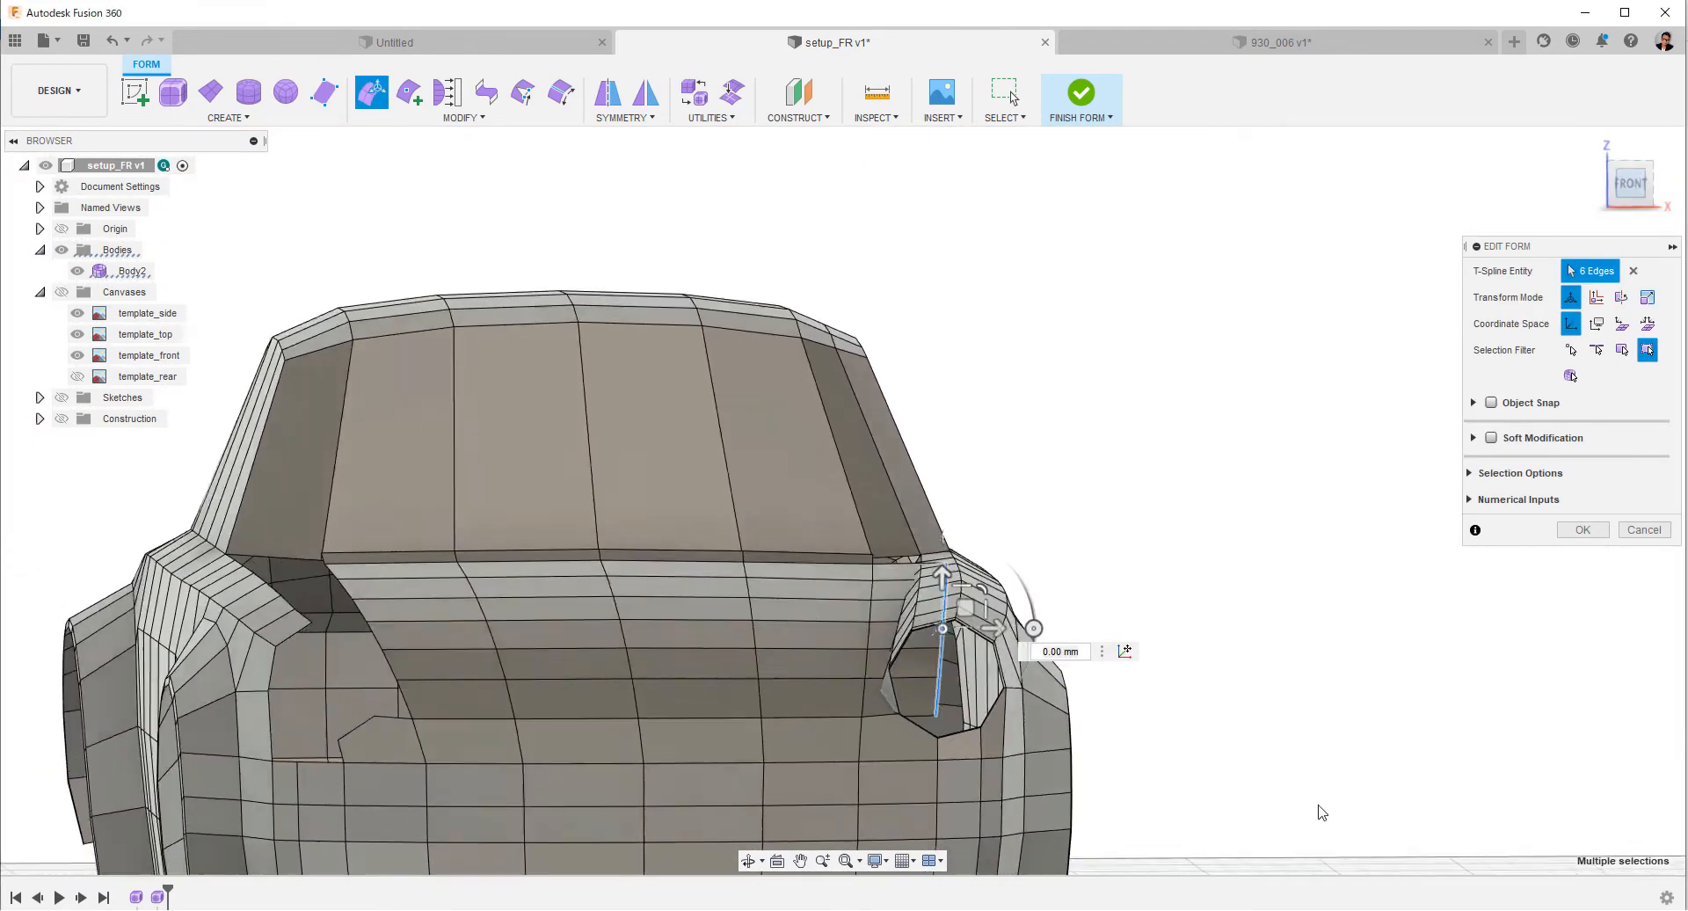
pyautogui.scroll(5, 1032, 302)
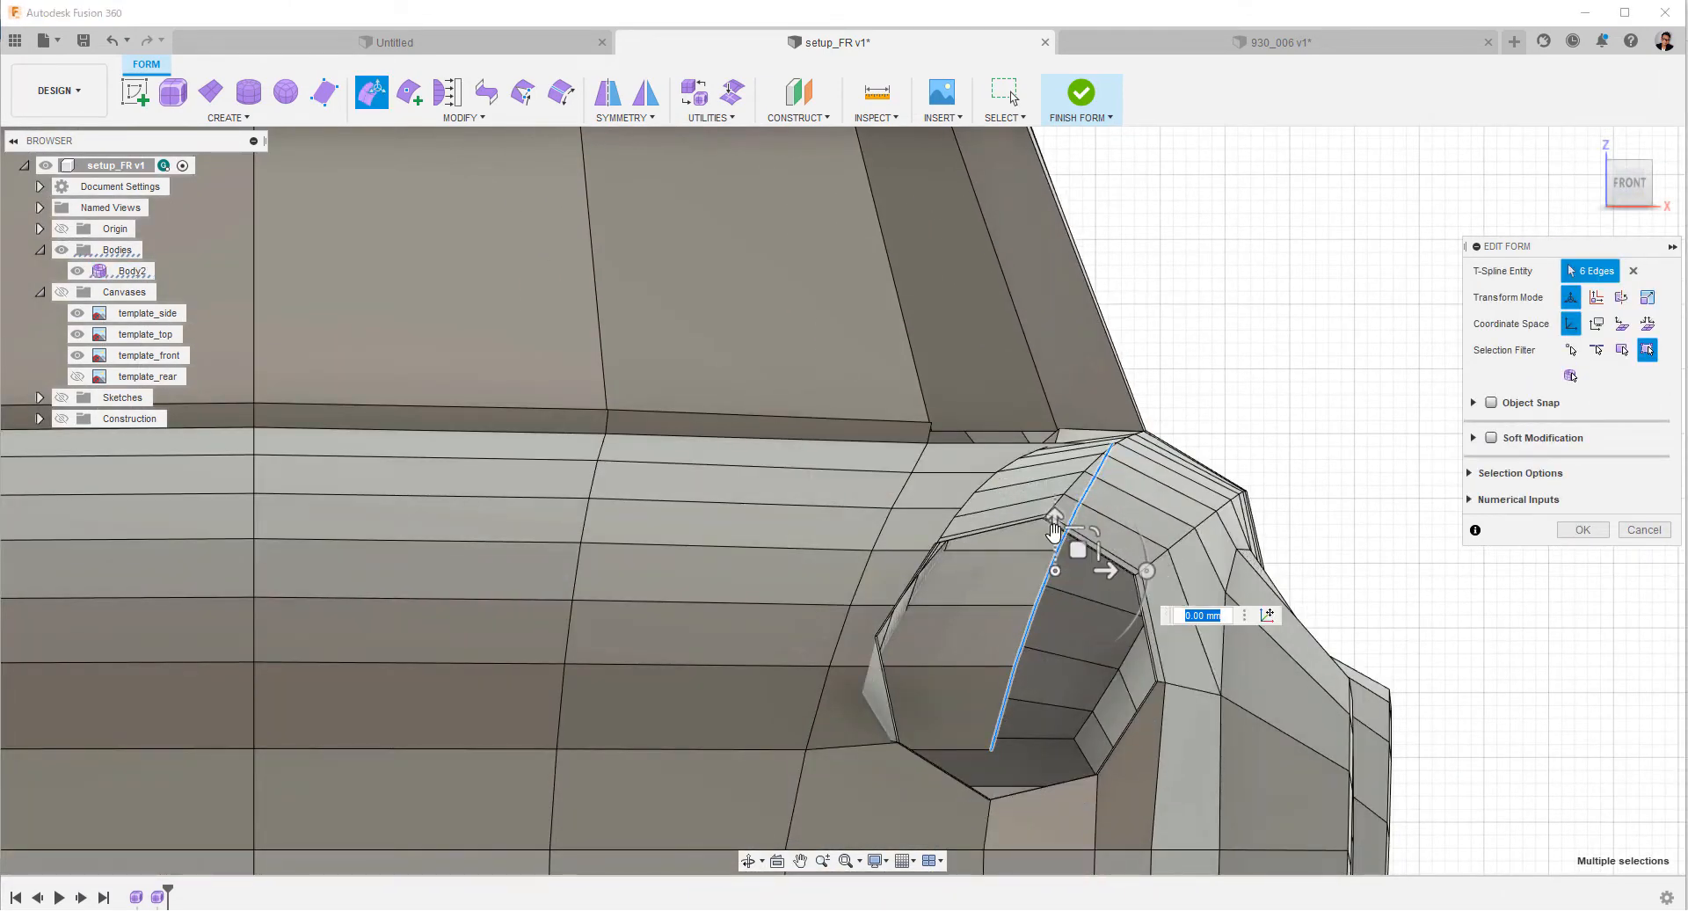
pyautogui.moveTo(1055, 525); pyautogui.dragTo(1055, 533)
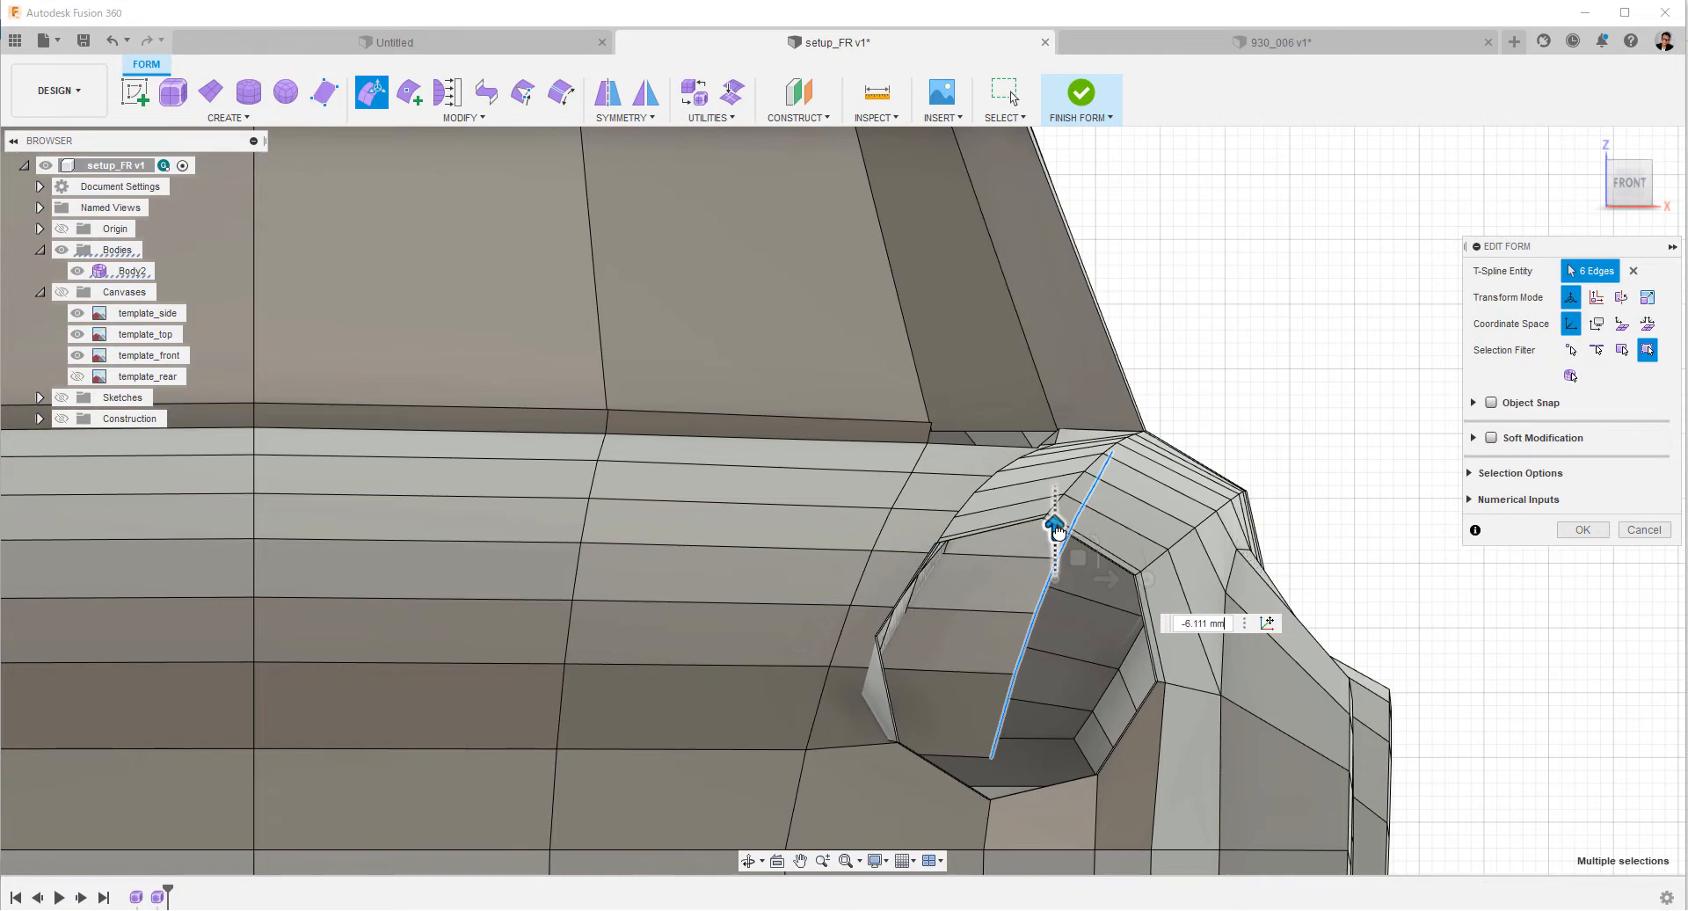
pyautogui.scroll(-2, 905, 606)
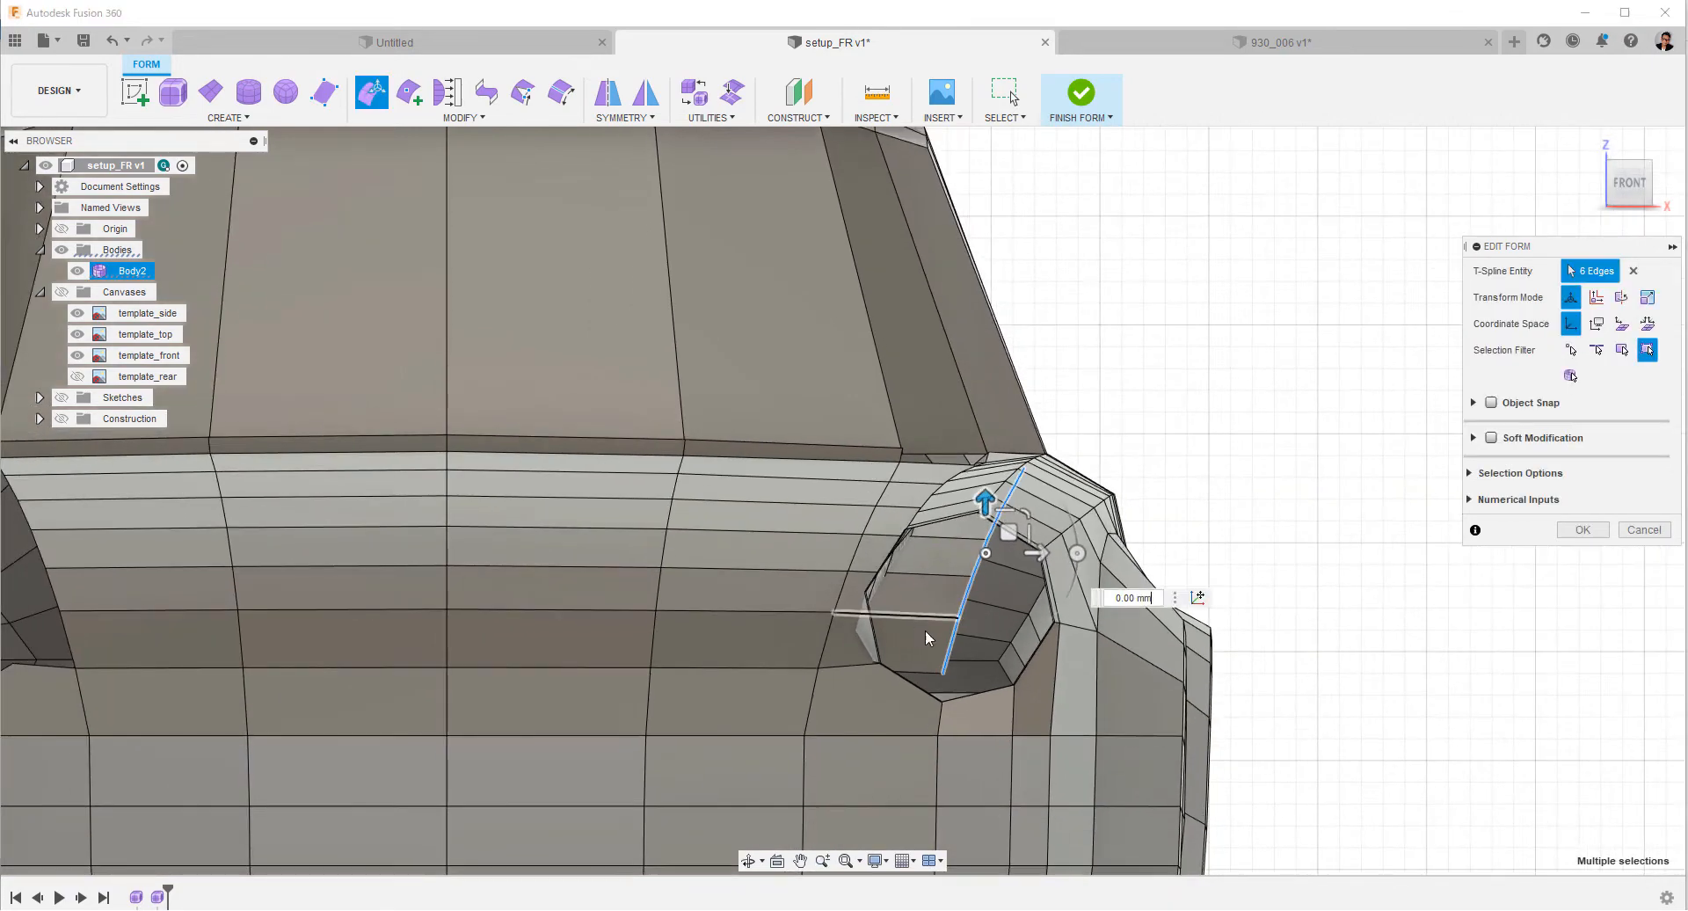
pyautogui.keyDown('shift'); pyautogui.moveTo(1353, 594); pyautogui.dragTo(377, 292, button='middle'); pyautogui.keyUp('shift')
pyautogui.click(1582, 530)
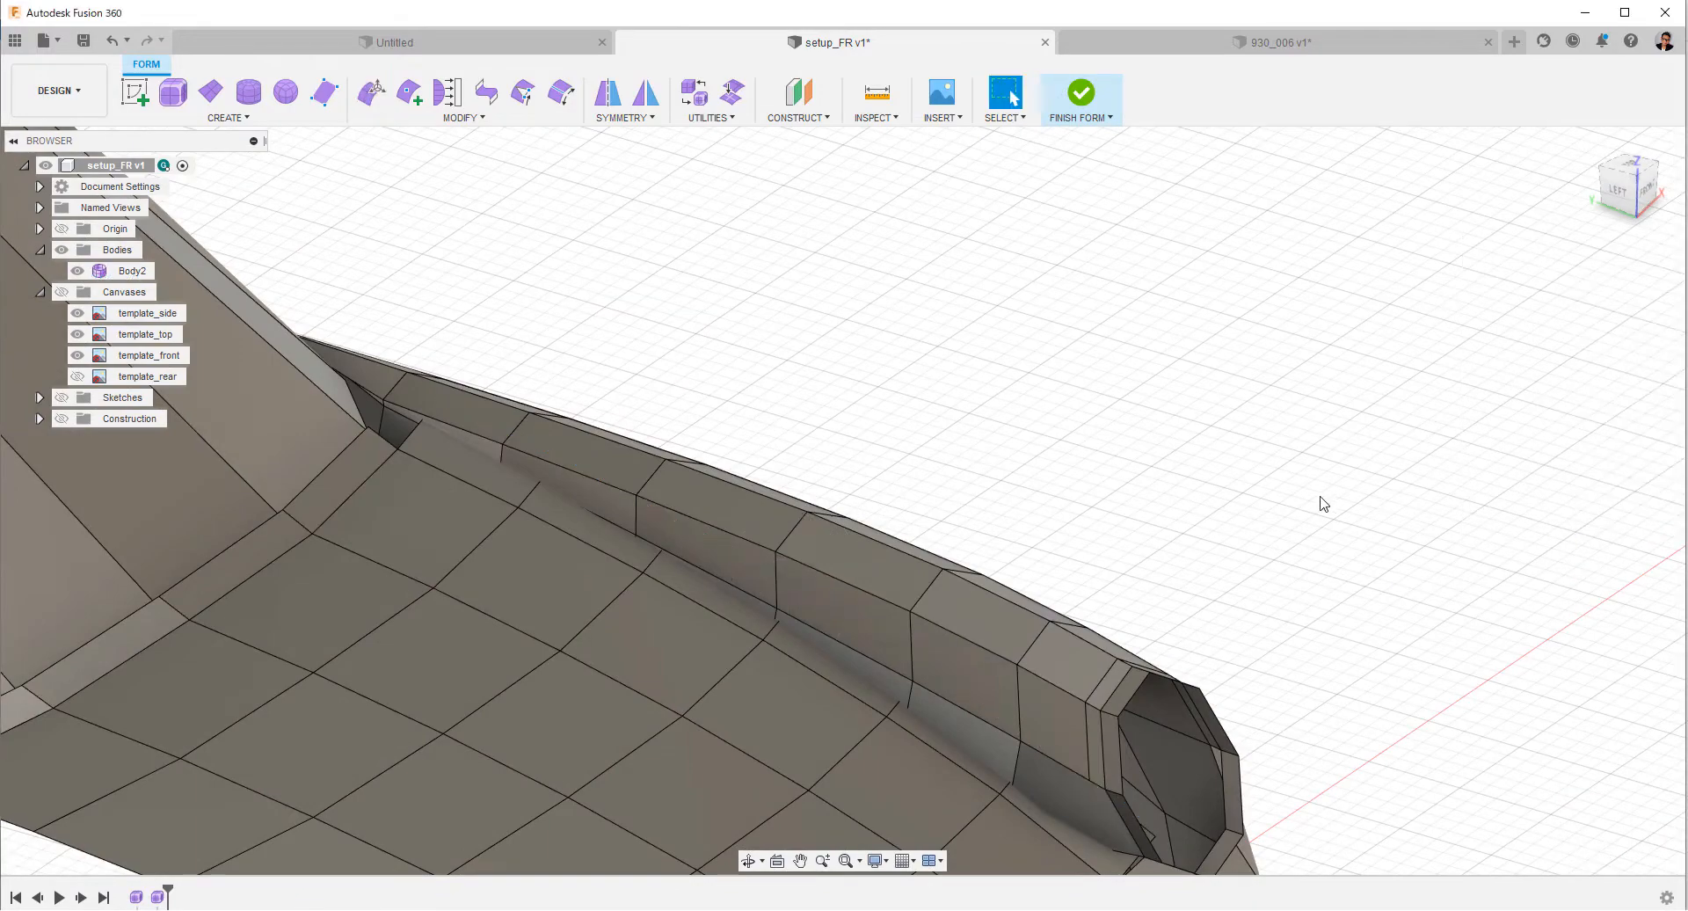
# Insert a lengthwise edge line through the hood's extruded side strip, from its front edge to its rear edge.
pyautogui.keyDown('shift'); pyautogui.moveTo(1318, 501); pyautogui.dragTo(1191, 467, button='middle'); pyautogui.keyUp('shift')
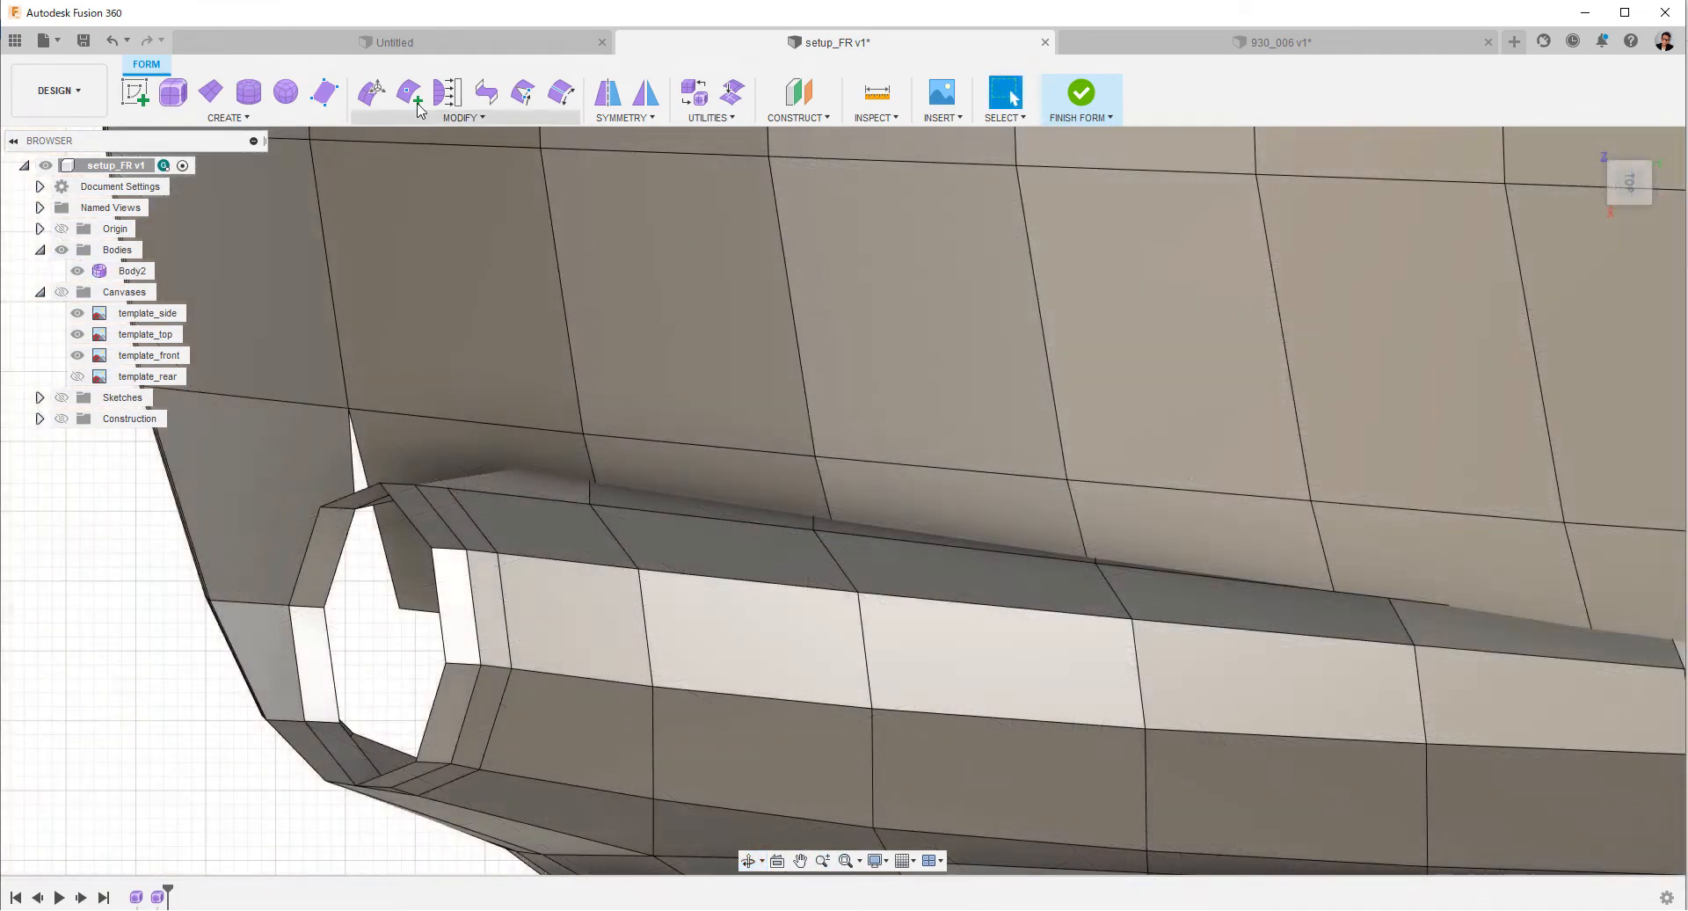
pyautogui.click(410, 95)
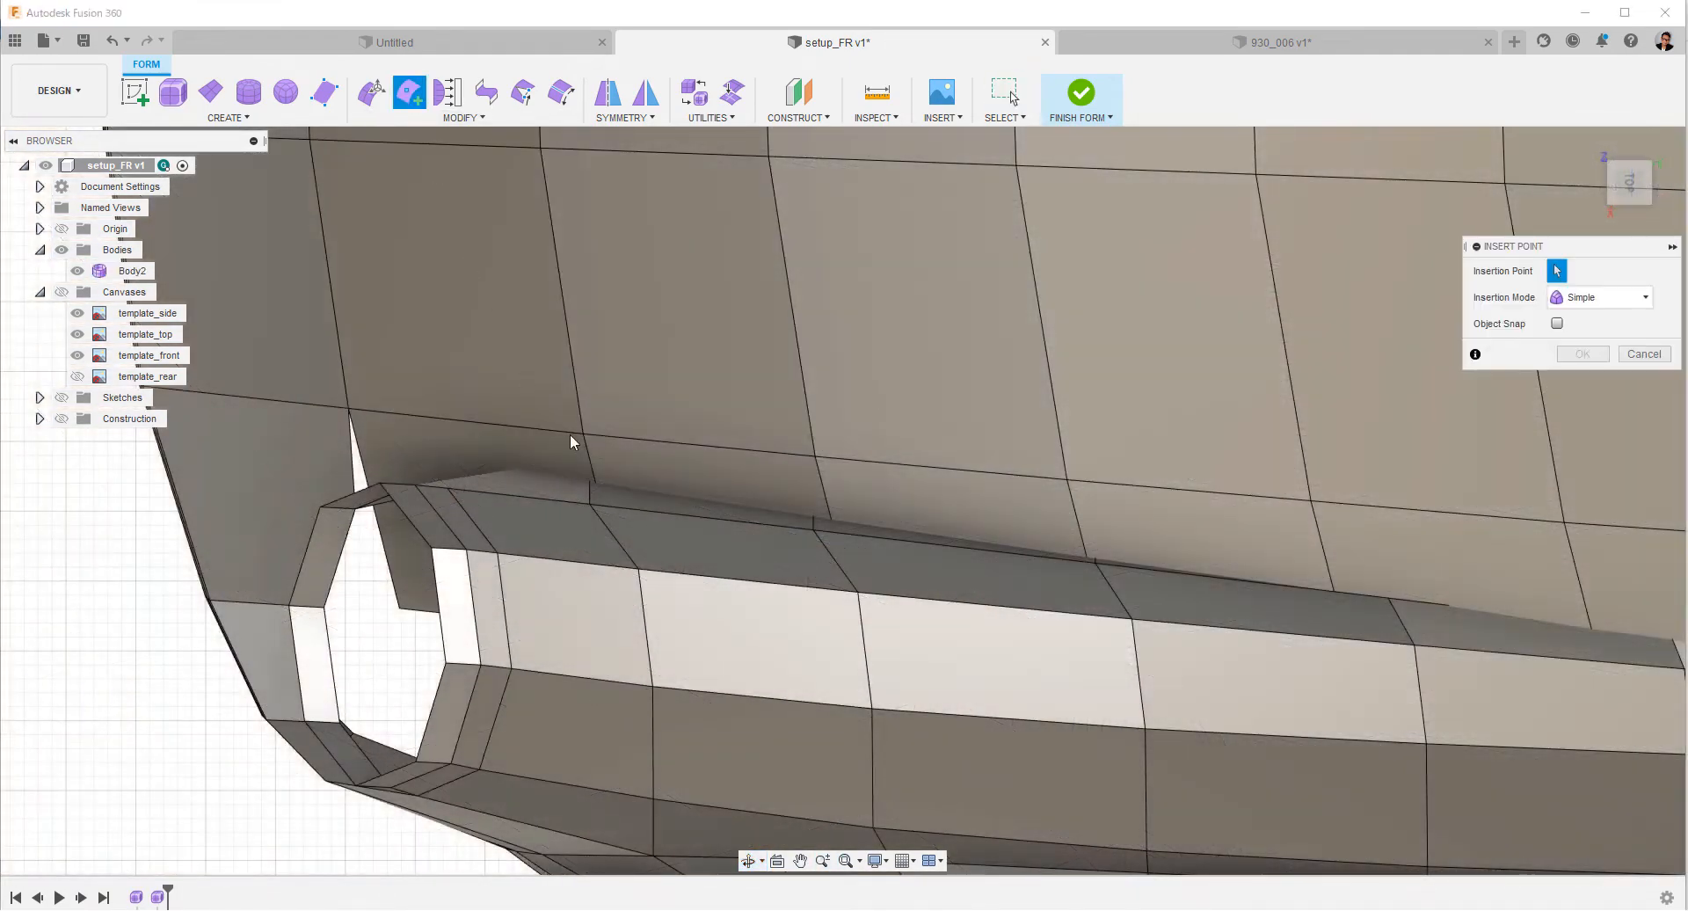
pyautogui.click(598, 475)
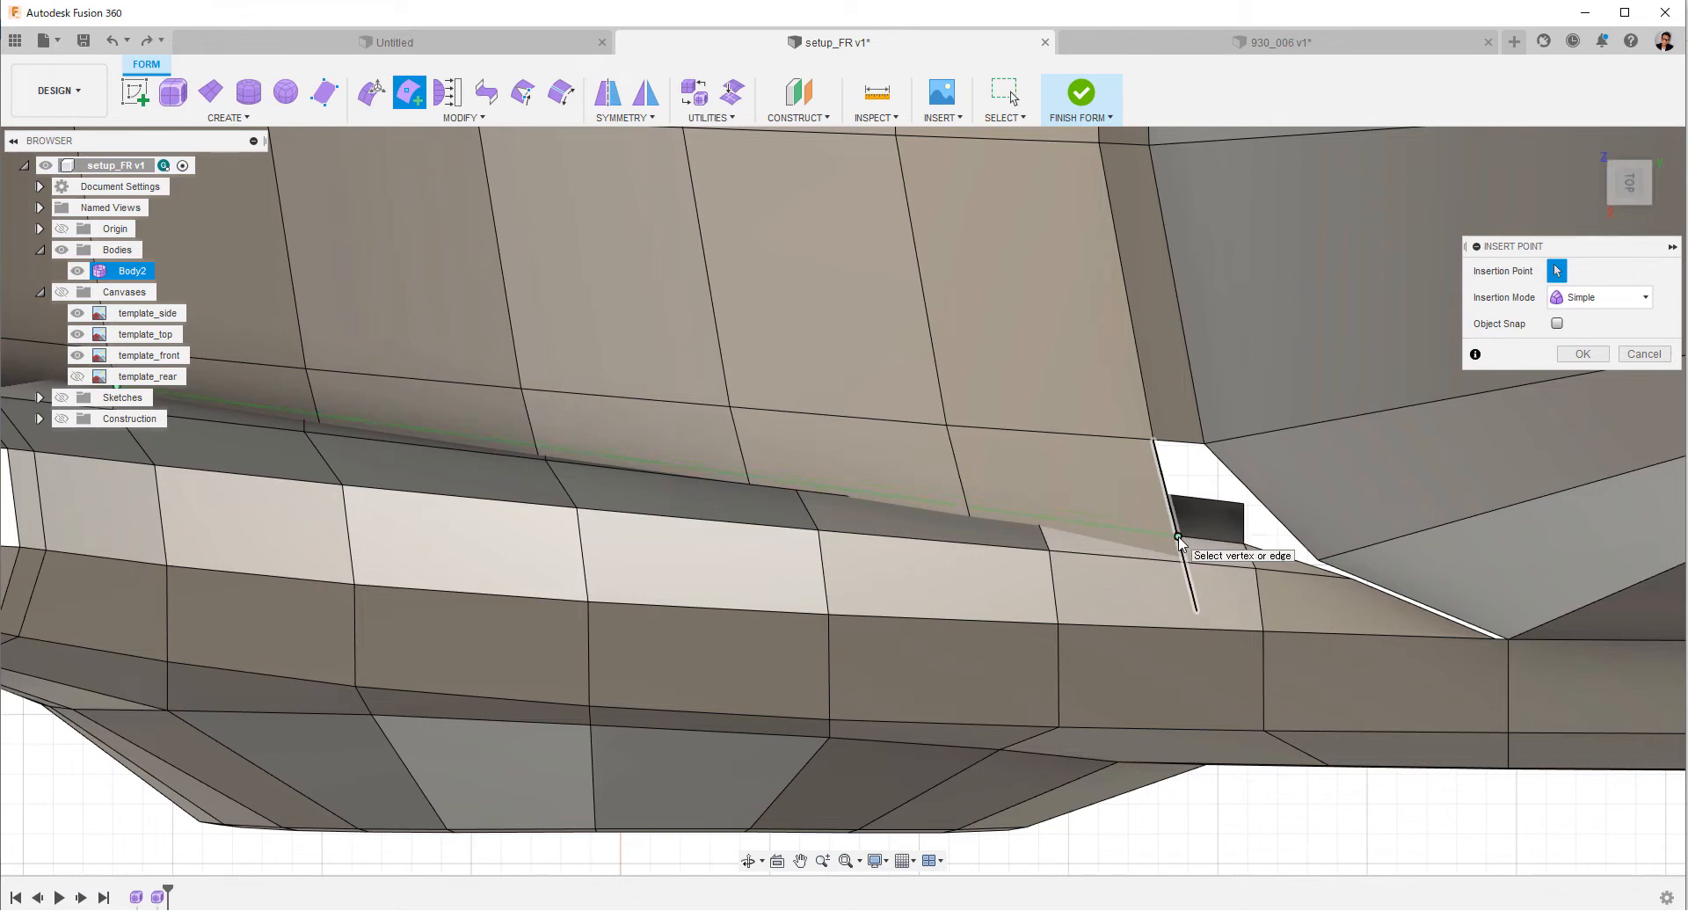
pyautogui.click(1178, 536)
pyautogui.rightClick(1179, 537)
pyautogui.click(1243, 537)
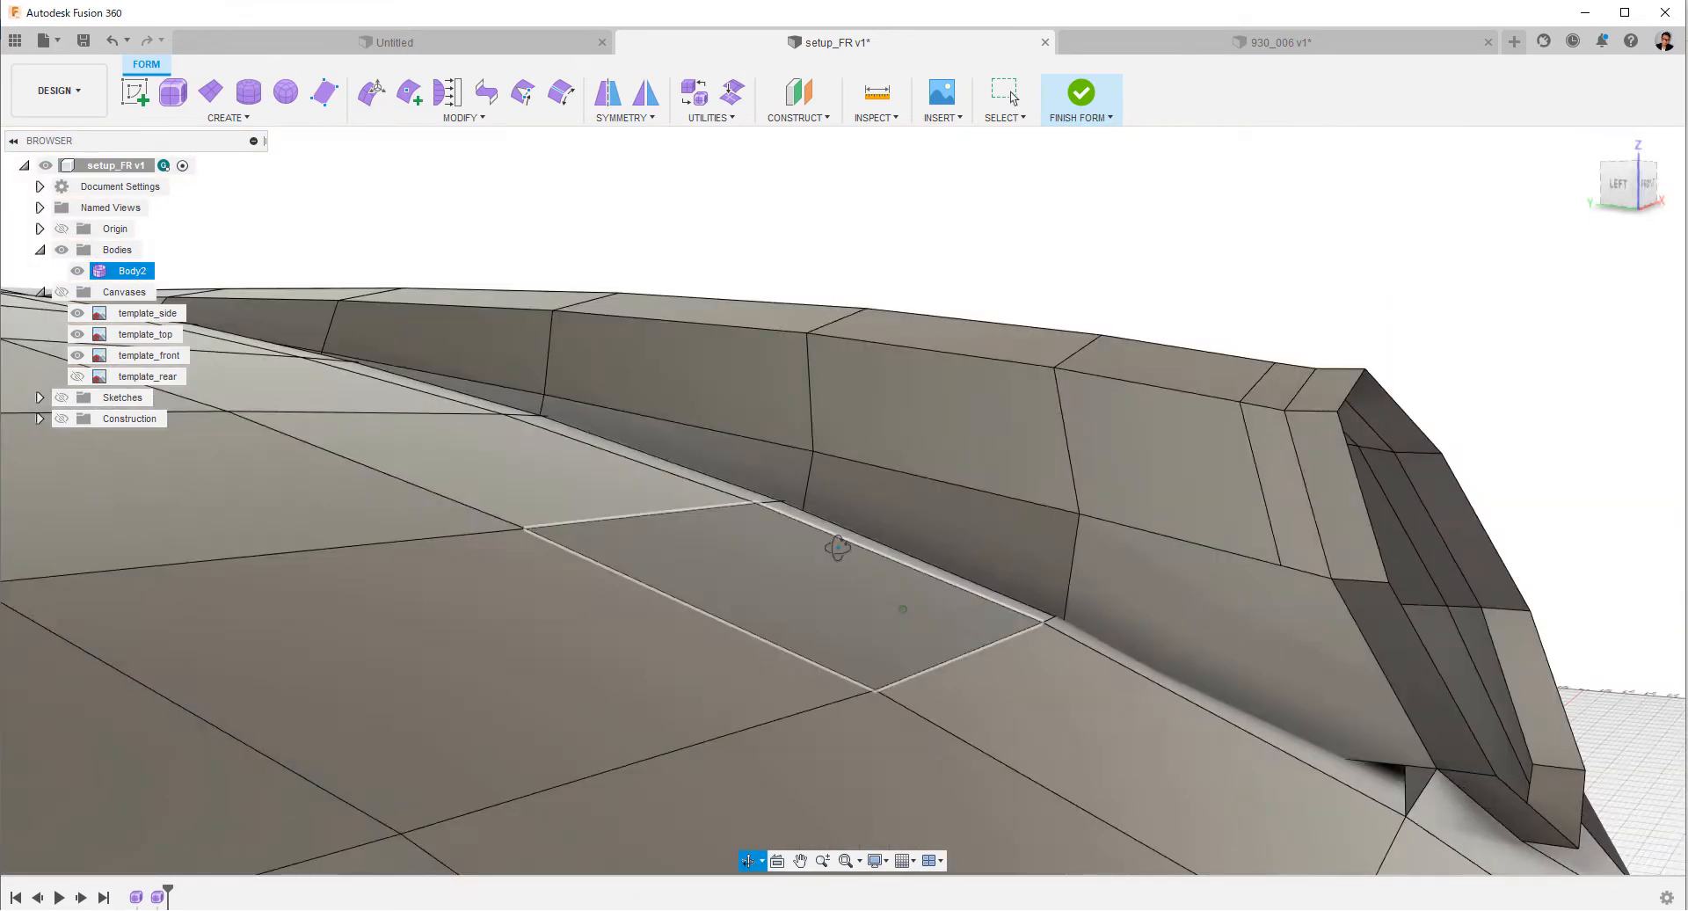
# Delete the frontmost face of the hood's side strip beside the headlight ring.
pyautogui.keyDown('shift'); pyautogui.moveTo(836, 549); pyautogui.dragTo(1068, 583, button='middle'); pyautogui.keyUp('shift')
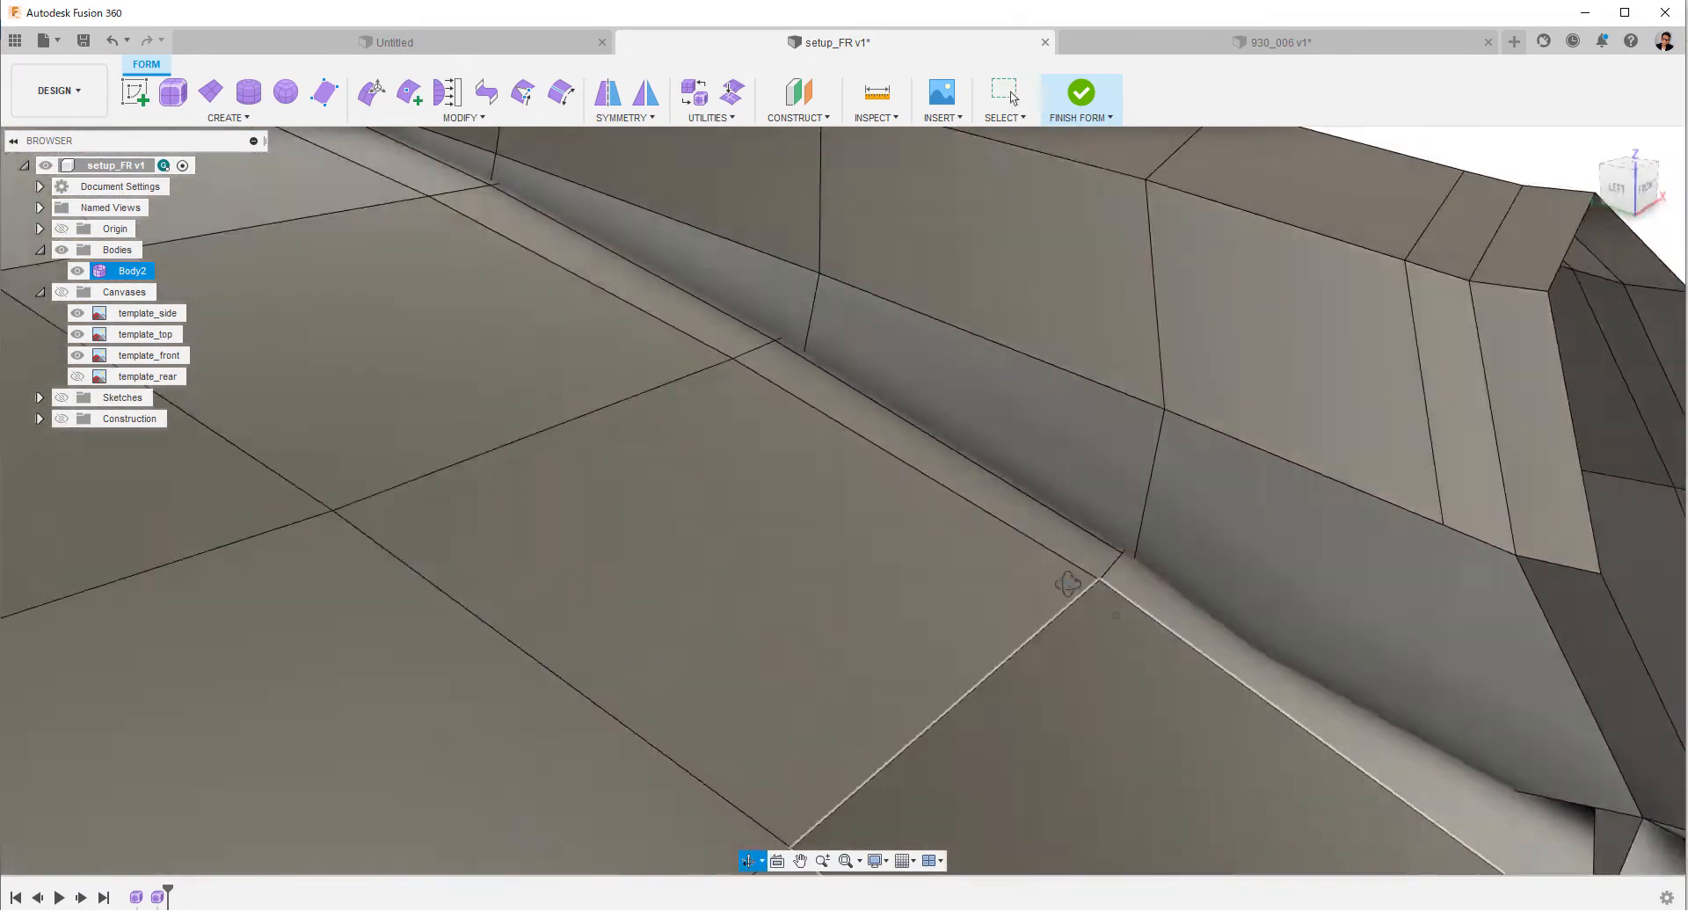
pyautogui.rightClick(1166, 615)
pyautogui.click(1015, 587)
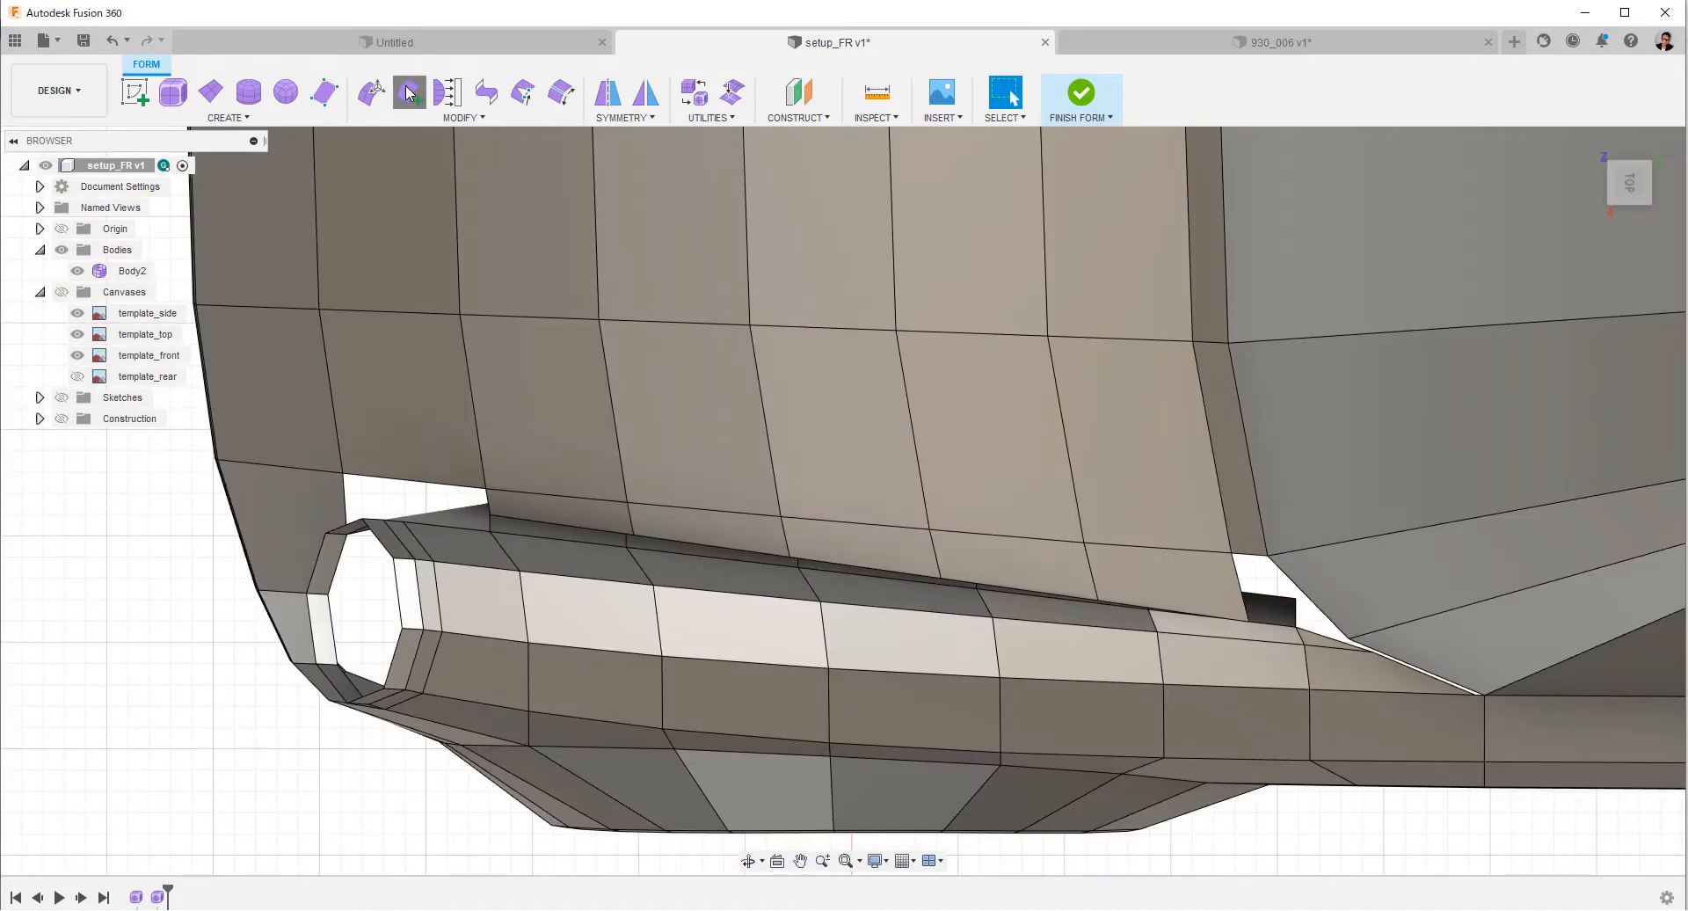
# Insert another edge line along the shortened hood strip, from its new front corner to the rear edge near the windshield base.
pyautogui.click(408, 92)
pyautogui.click(489, 514)
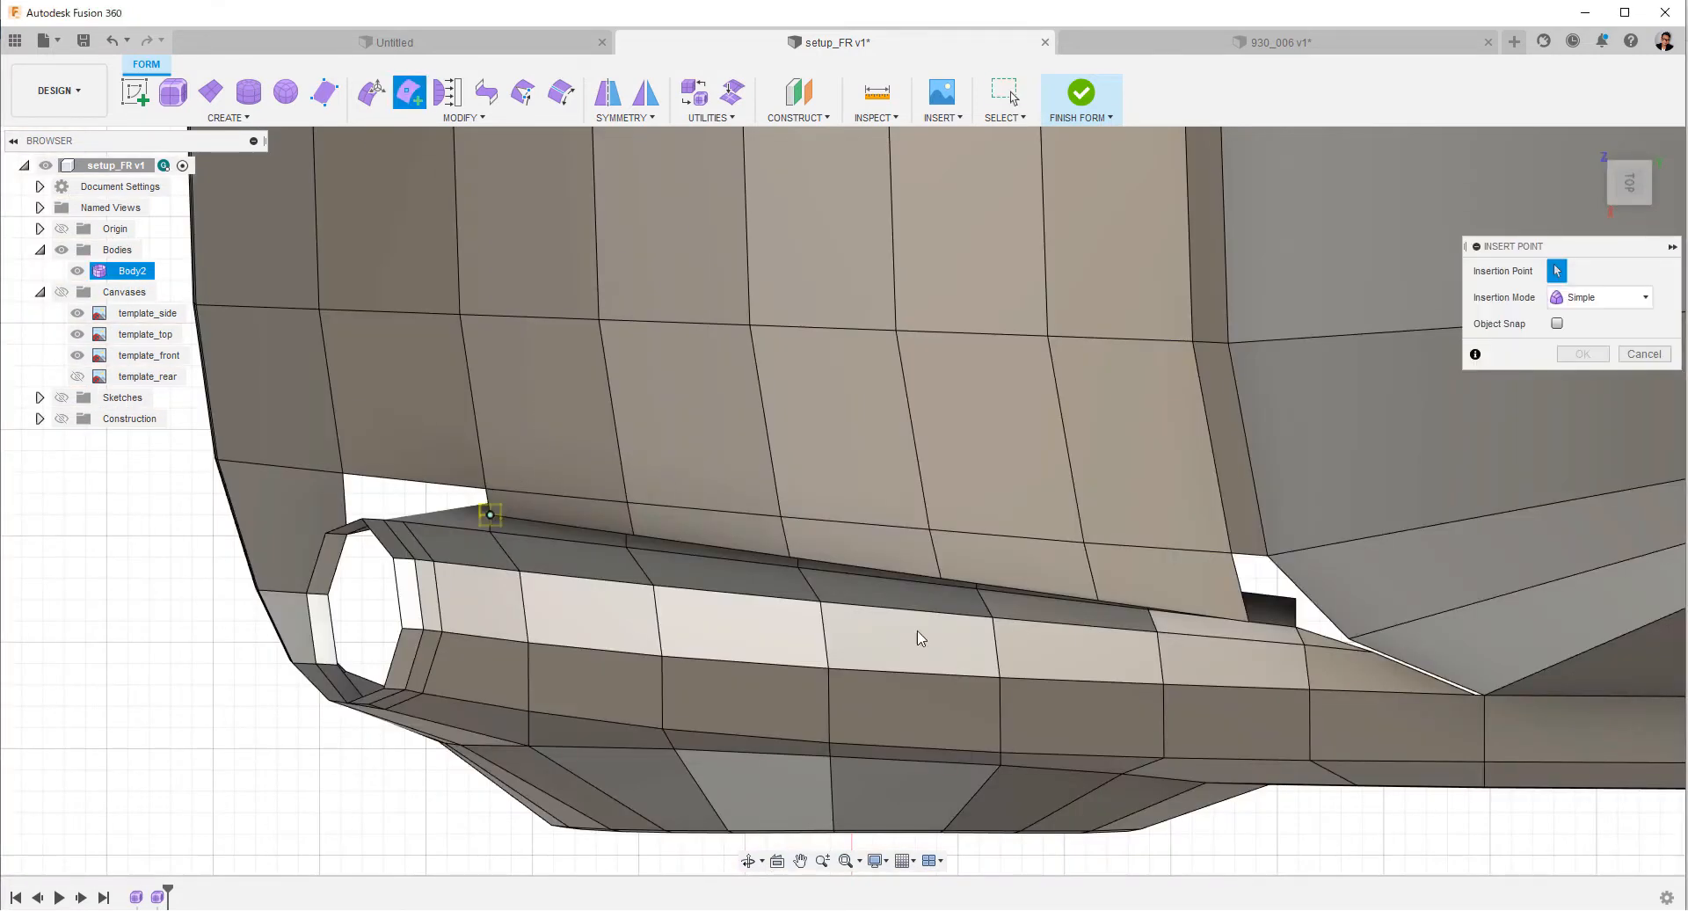
pyautogui.rightClick(1246, 614)
pyautogui.click(1332, 591)
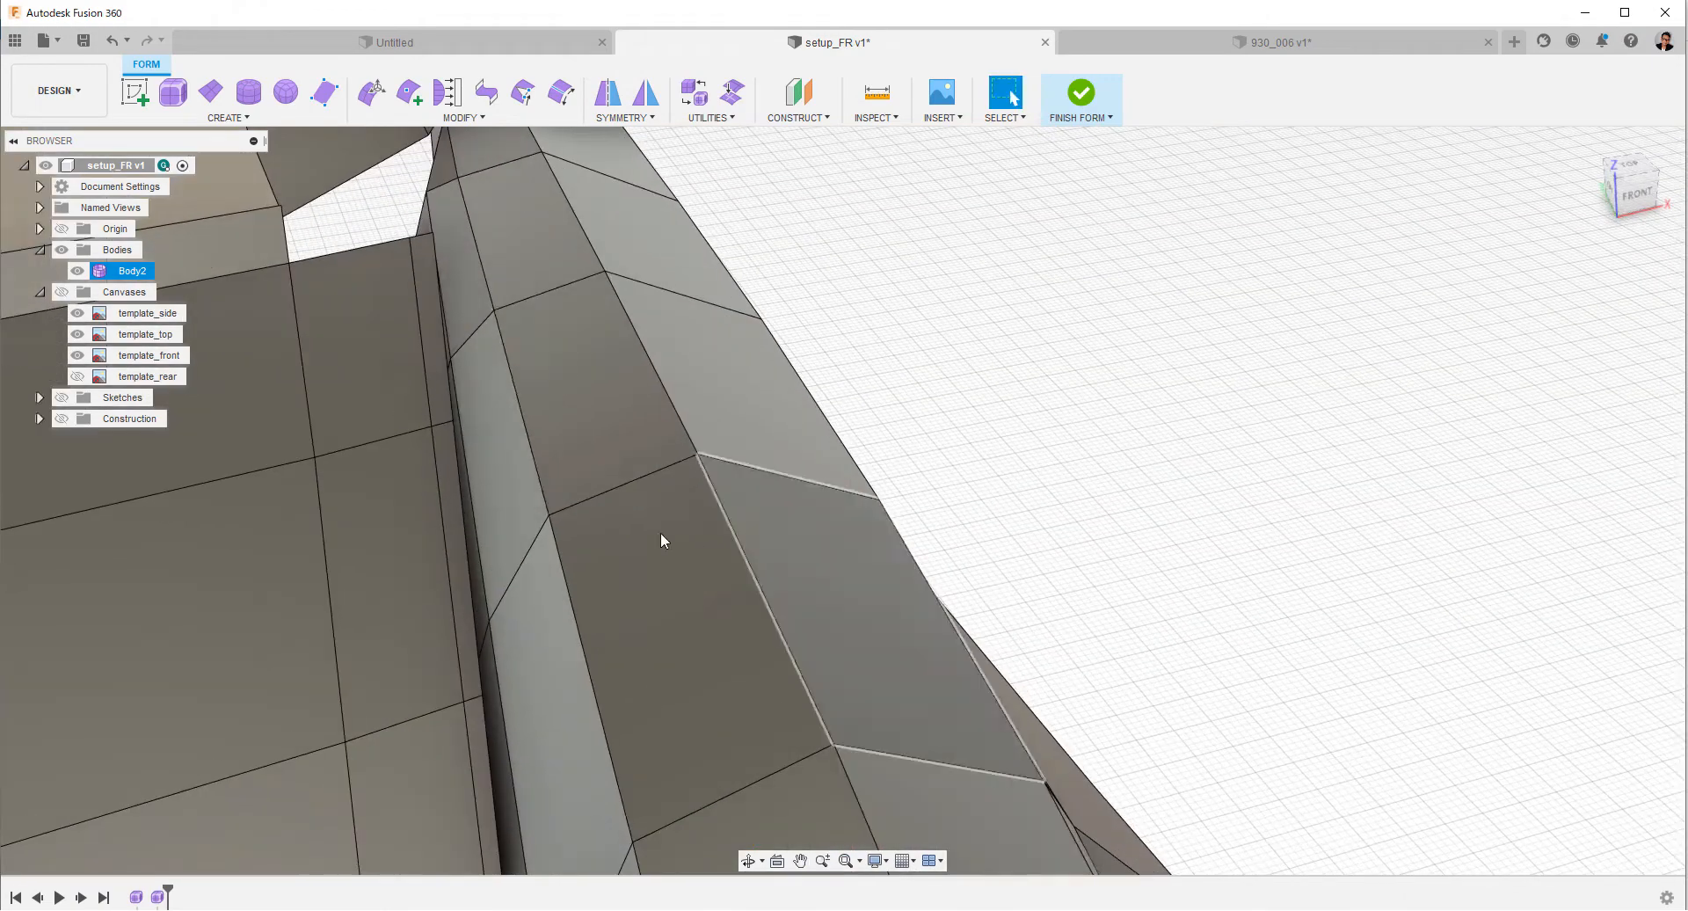
# Delete the narrow outermost row of faces along the hood's side strip.
pyautogui.rightClick(436, 392)
pyautogui.click(441, 431)
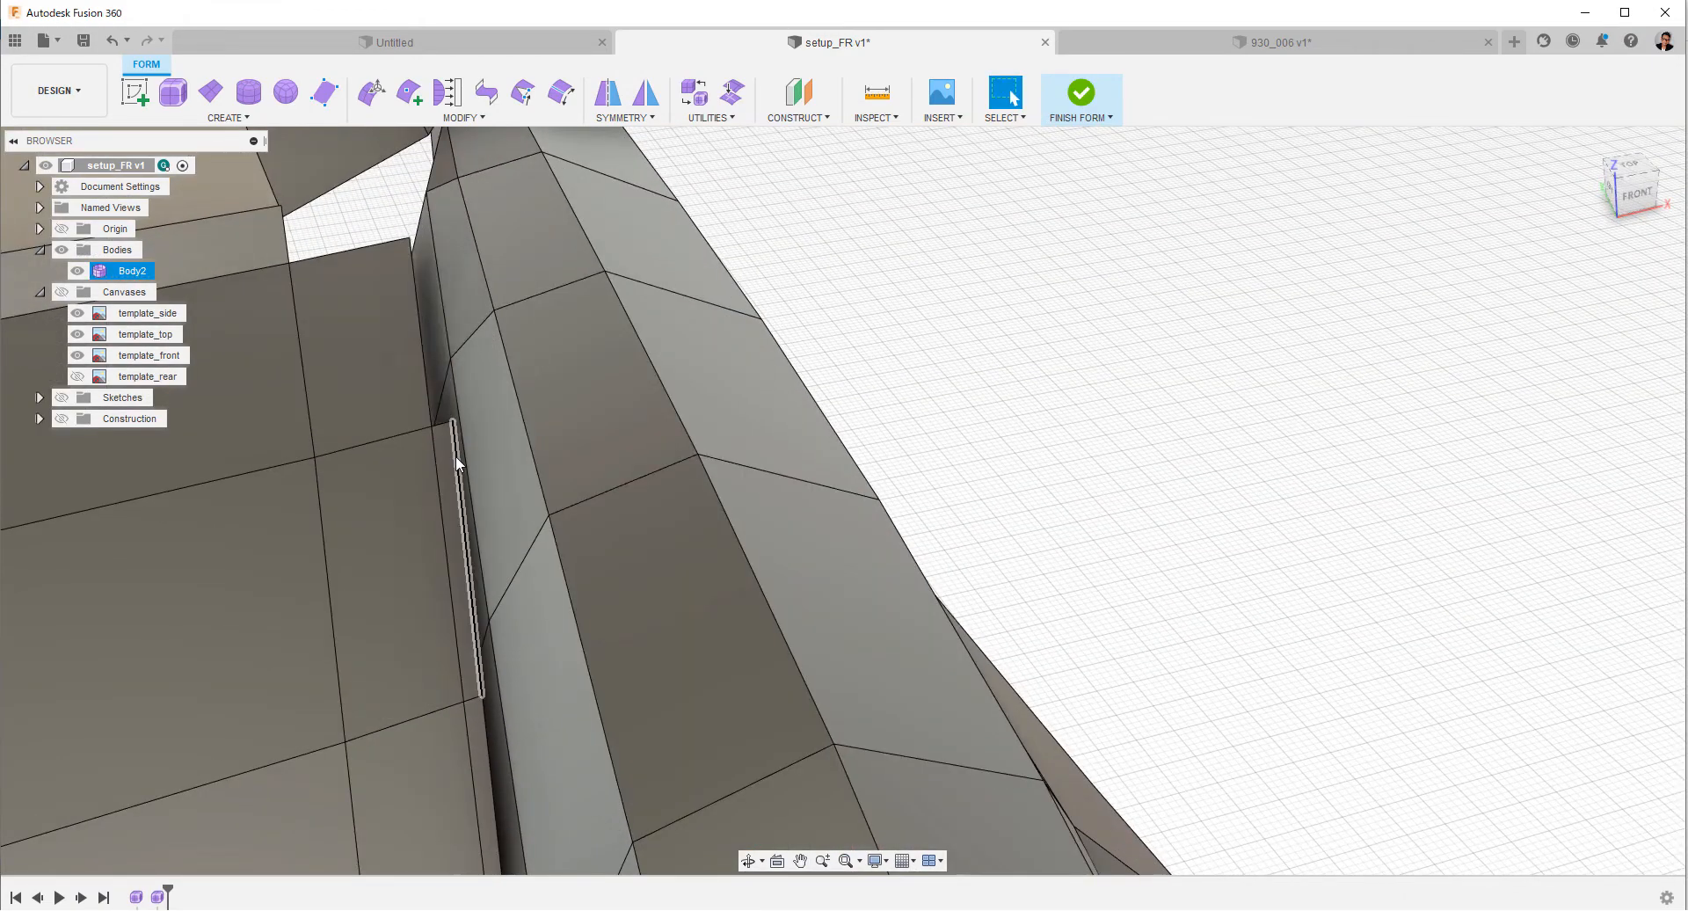
pyautogui.click(455, 458)
pyautogui.scroll(-3, 827, 549)
pyautogui.moveTo(791, 729); pyautogui.dragTo(822, 299, button='middle')
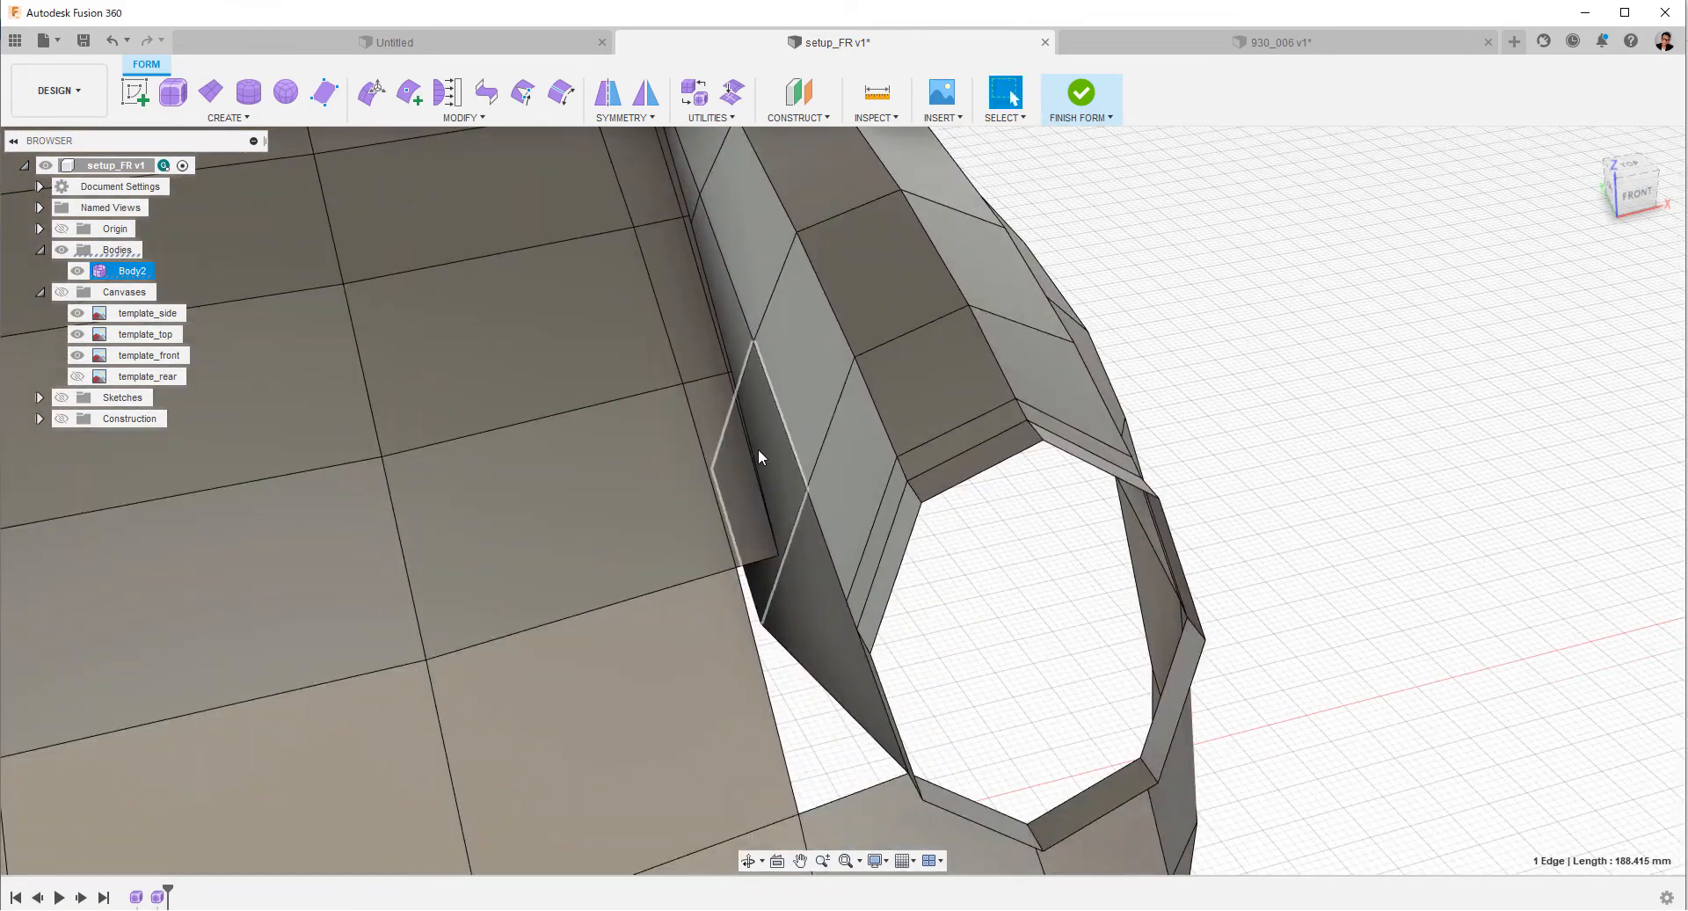
pyautogui.moveTo(740, 506)
pyautogui.keyDown('shift'); pyautogui.mouseDown(button='middle')
pyautogui.moveTo(708, 482)
pyautogui.moveTo(710, 500)
pyautogui.mouseUp(button='middle'); pyautogui.keyUp('shift')
pyautogui.scroll(5, 710, 497)
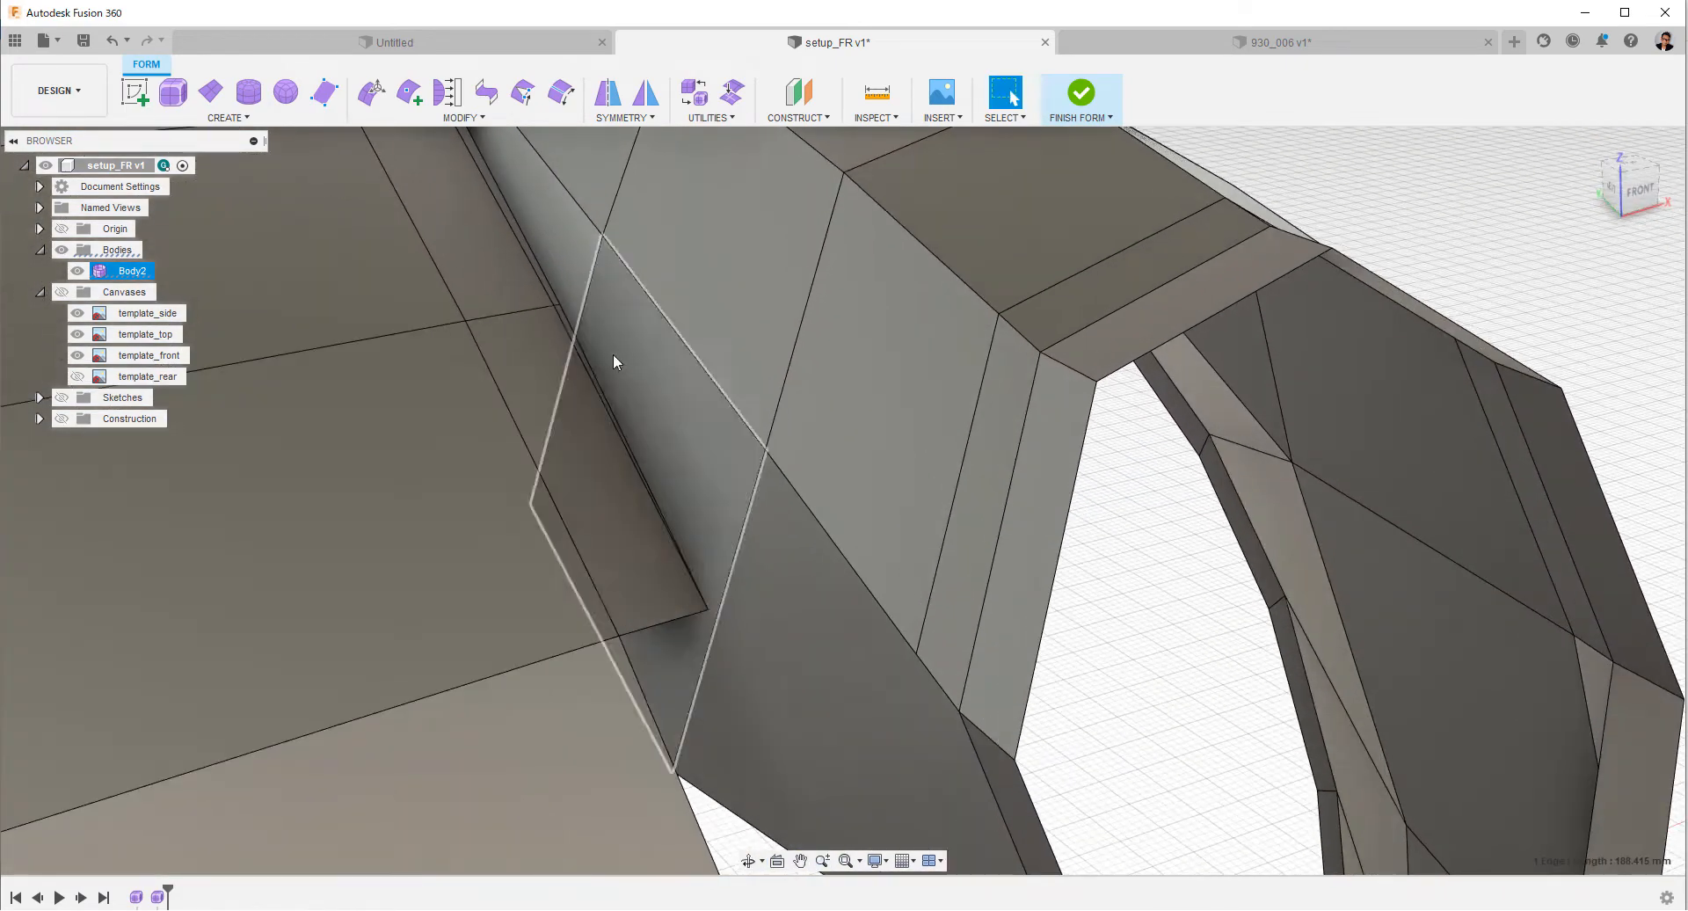
pyautogui.rightClick(588, 356)
pyautogui.click(559, 531)
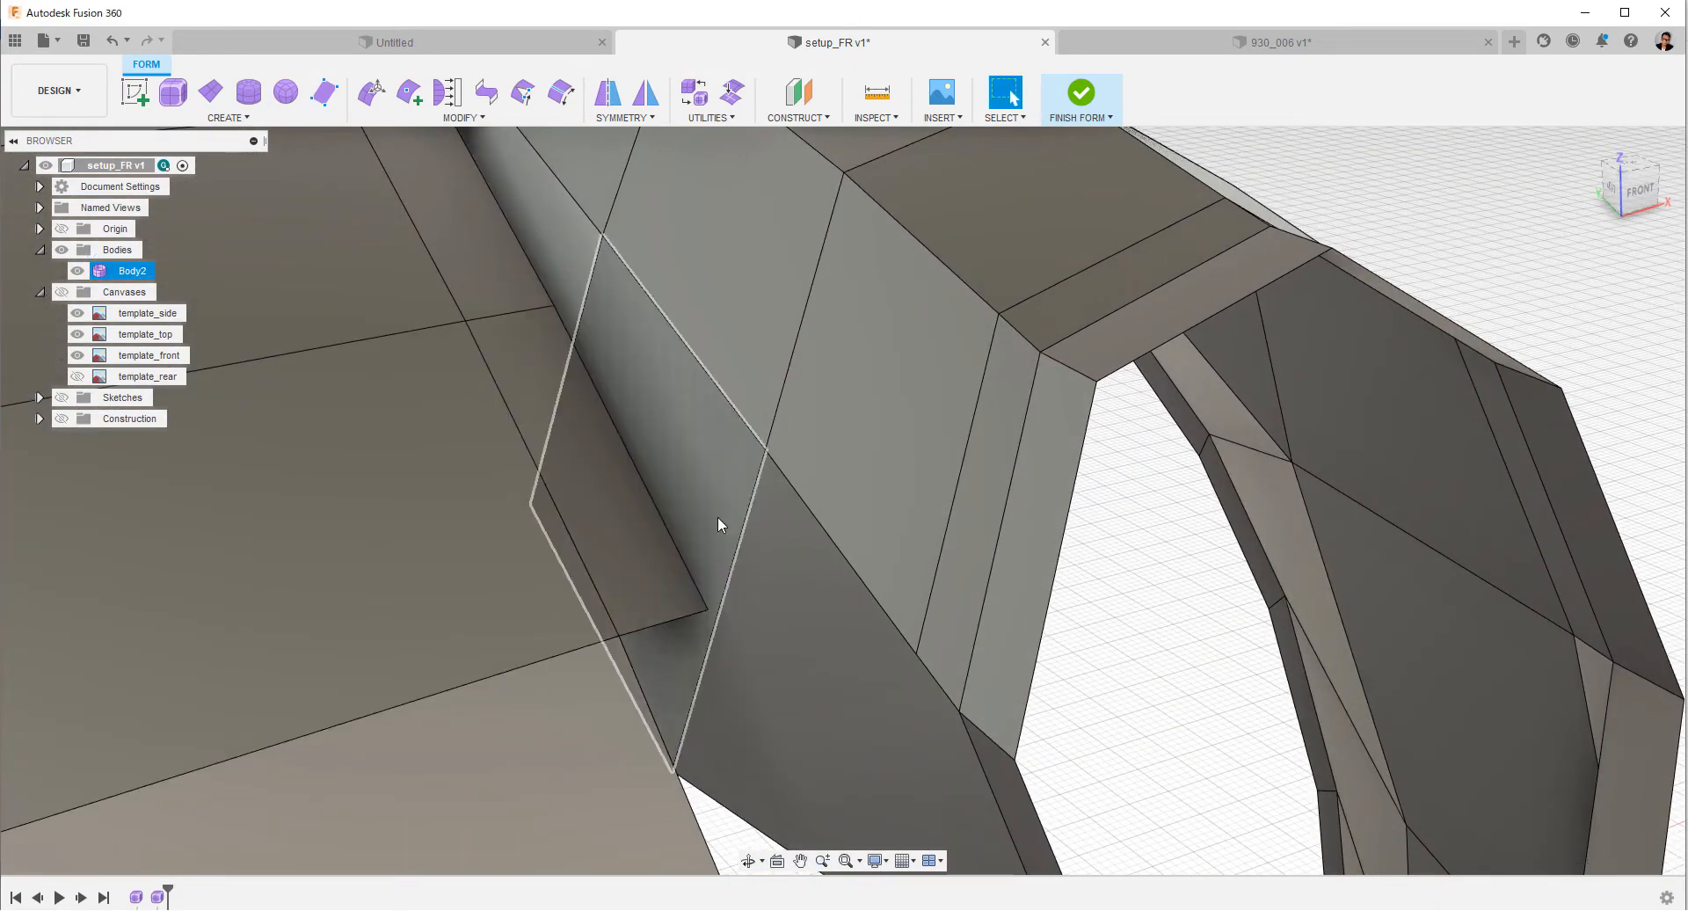
# Delete the fender's lower inner row of faces running alongside the hood strip.
pyautogui.scroll(-5, 844, 502)
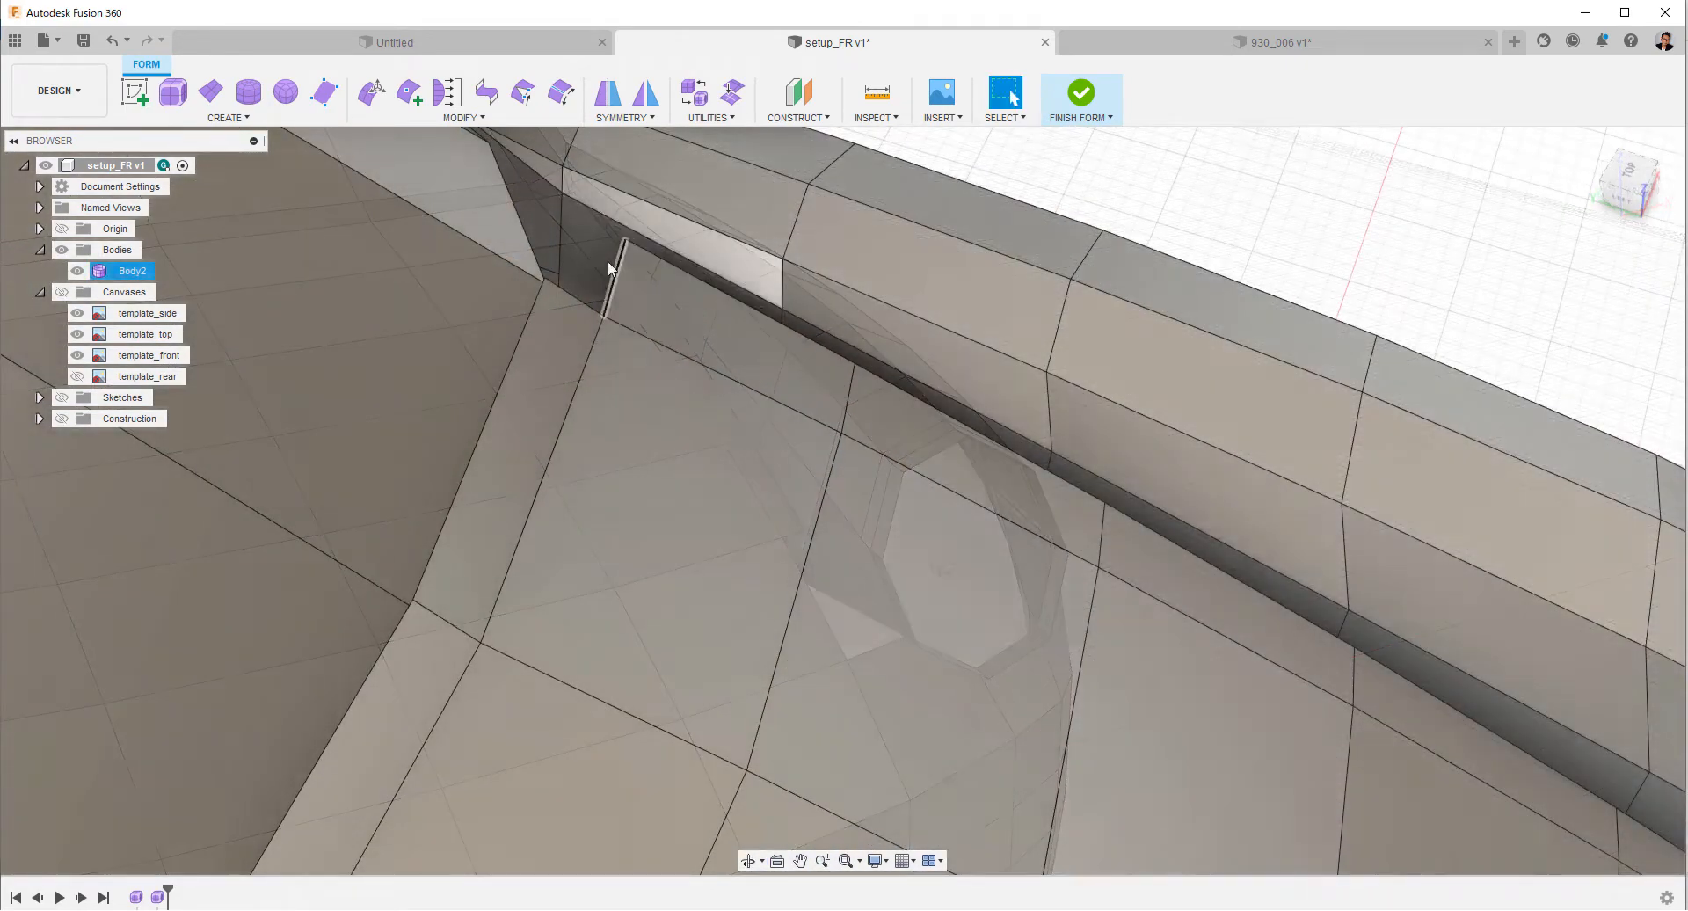
pyautogui.click(608, 260)
pyautogui.keyDown('shift'); pyautogui.moveTo(1107, 626); pyautogui.dragTo(1311, 721, button='middle'); pyautogui.keyUp('shift')
pyautogui.keyDown('shift'); pyautogui.click(1311, 719); pyautogui.keyUp('shift')
pyautogui.keyDown('shift'); pyautogui.doubleClick(1312, 720); pyautogui.keyUp('shift')
pyautogui.rightClick(1311, 719)
pyautogui.click(1262, 694)
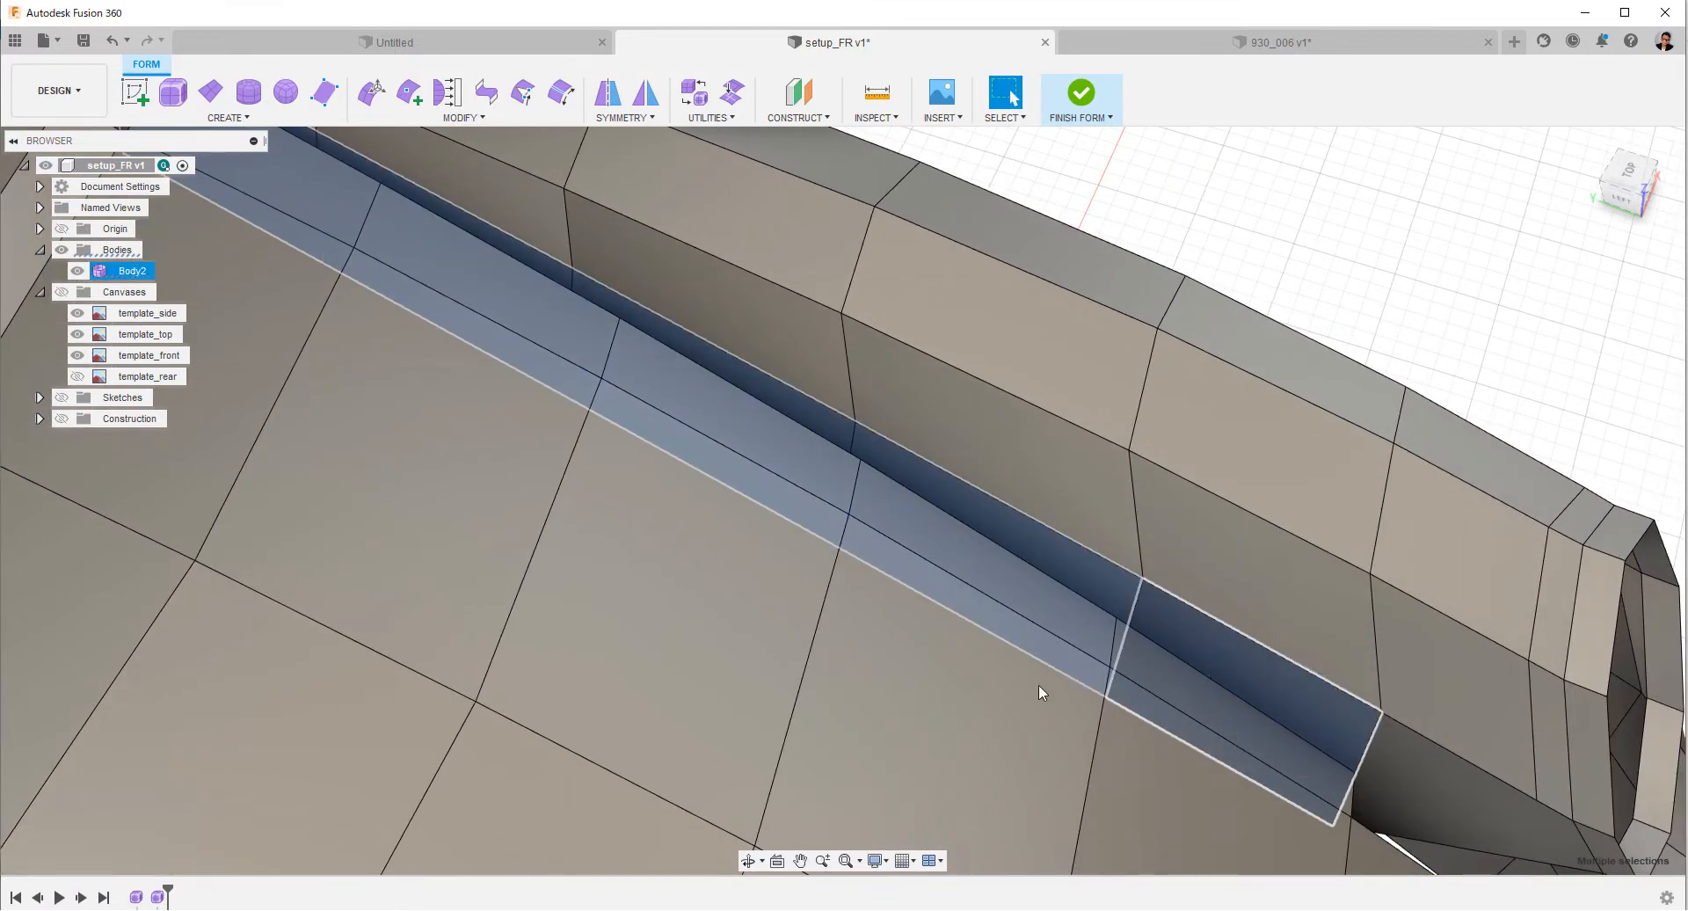
pyautogui.press('Delete')
pyautogui.keyDown('shift'); pyautogui.moveTo(1009, 677); pyautogui.dragTo(1134, 319, button='middle'); pyautogui.keyUp('shift')
pyautogui.click(1134, 320)
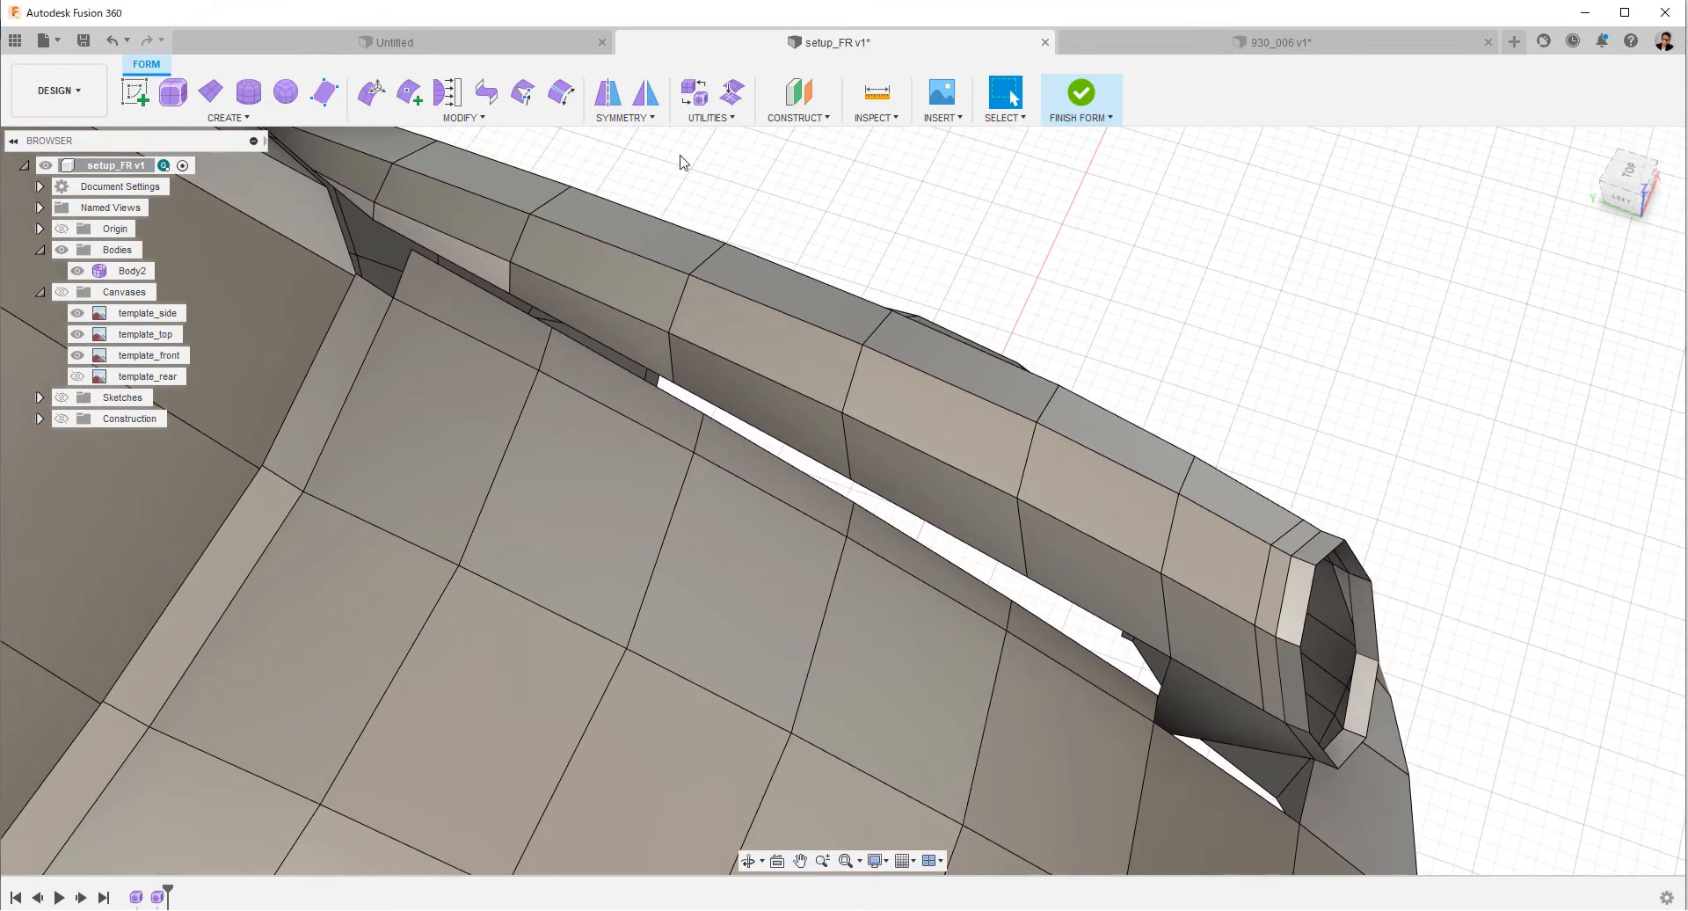
pyautogui.click(487, 92)
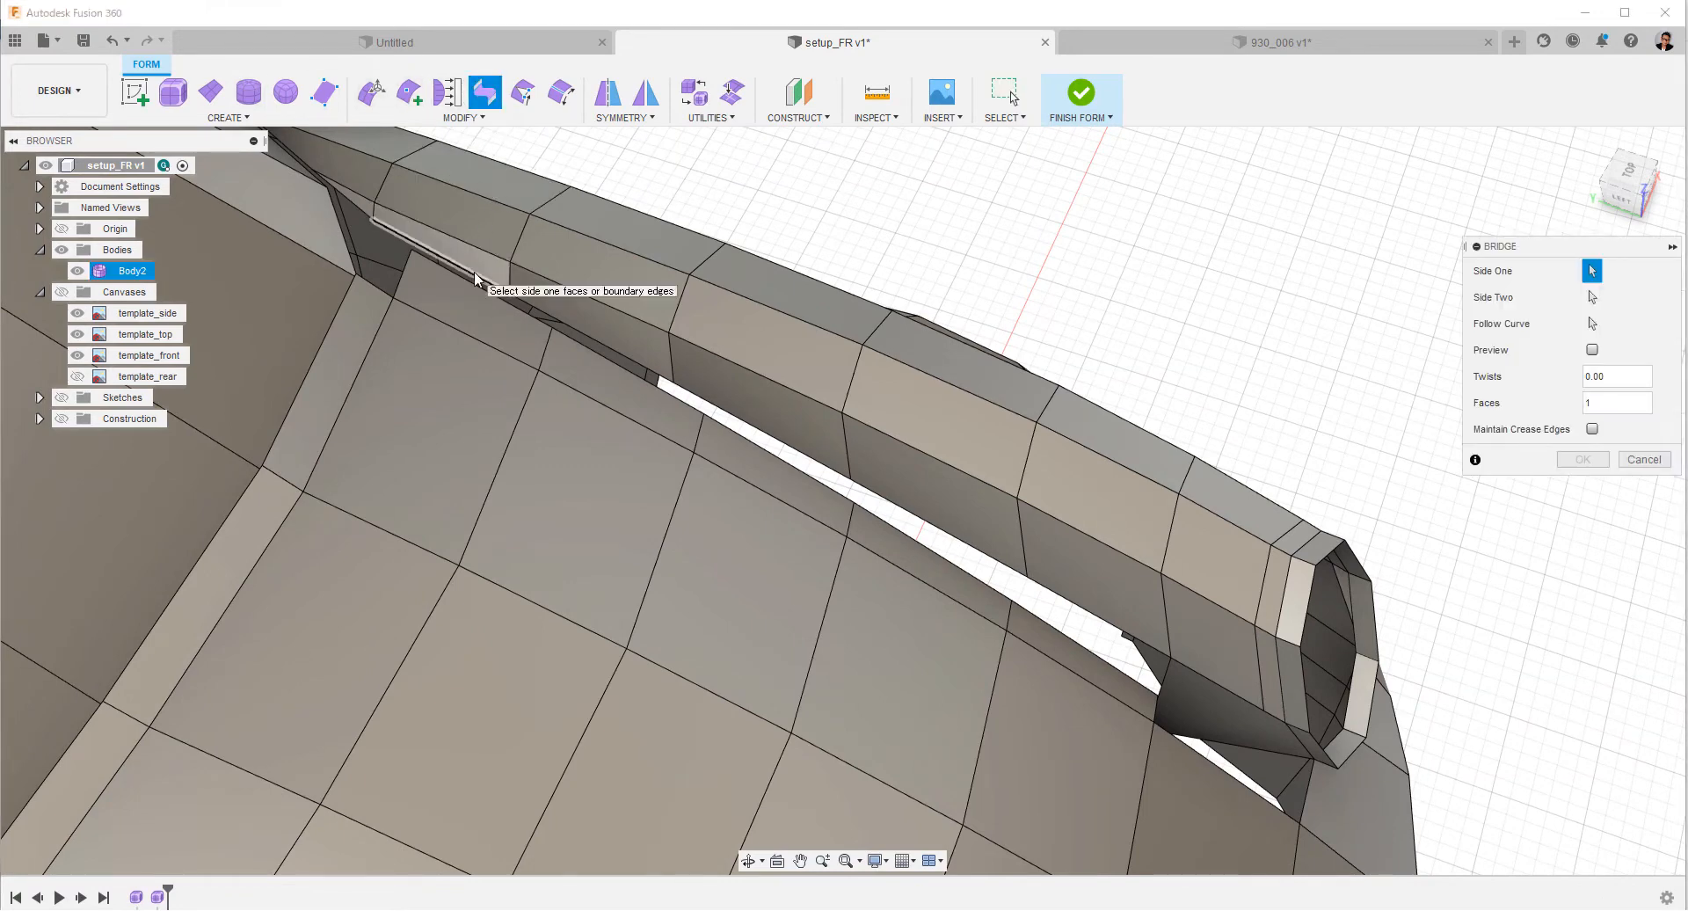
pyautogui.doubleClick(1108, 625)
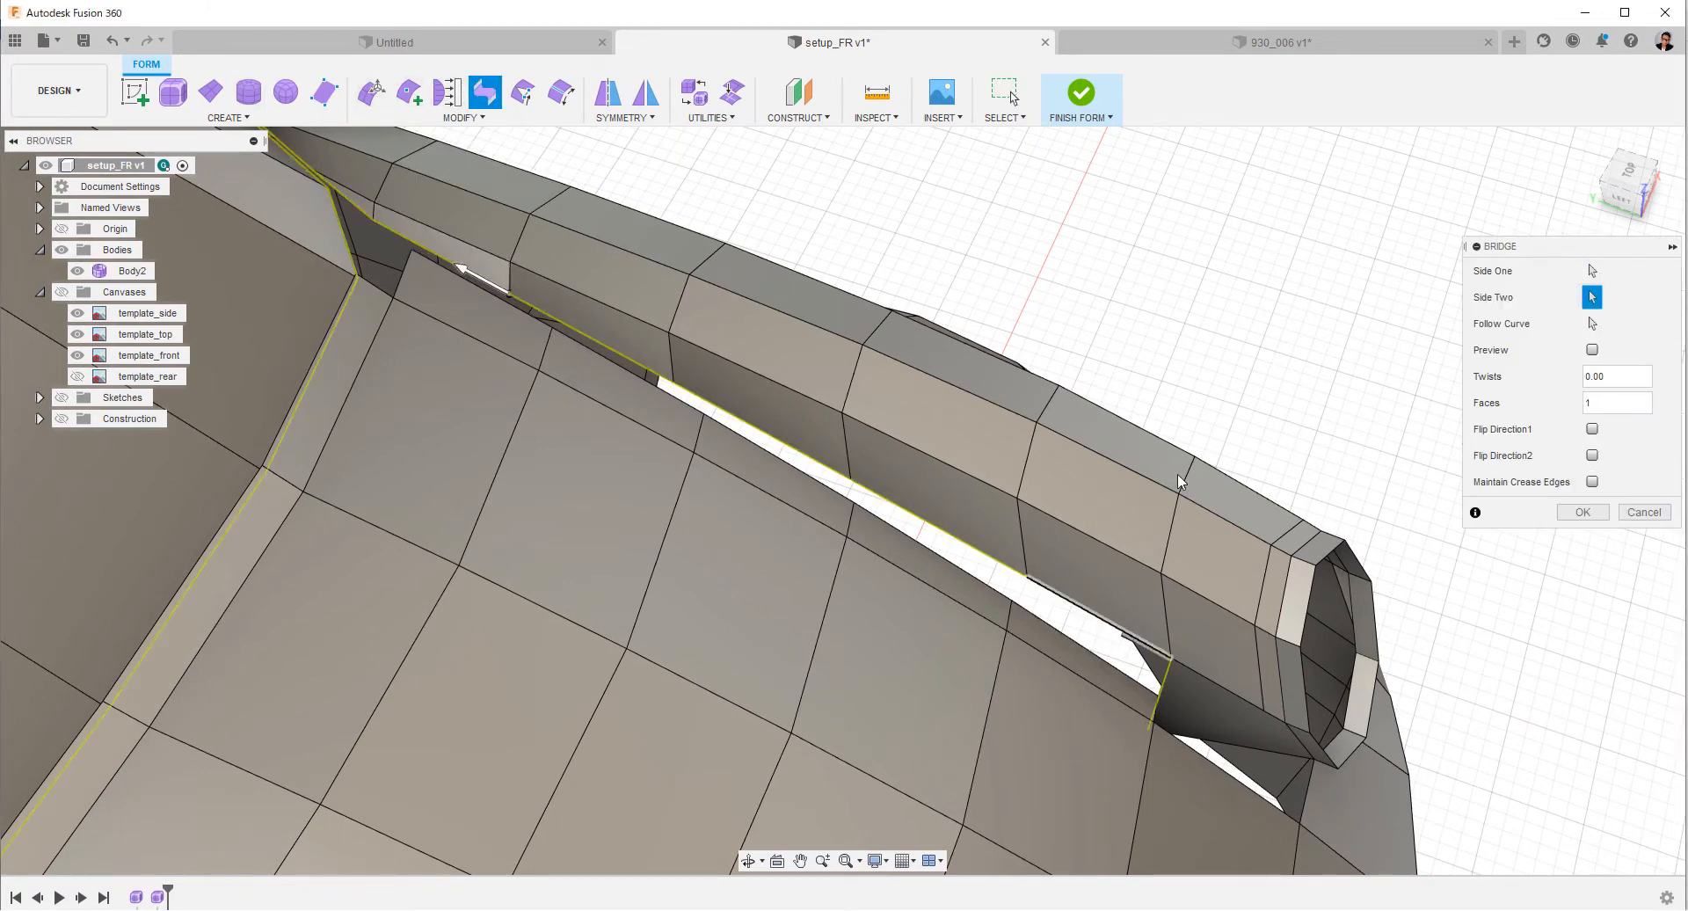
pyautogui.click(1641, 513)
# Bridge the rear segments of the gap between the hood strip and the fender's inner edge, one pair of edges at a time.
pyautogui.click(488, 92)
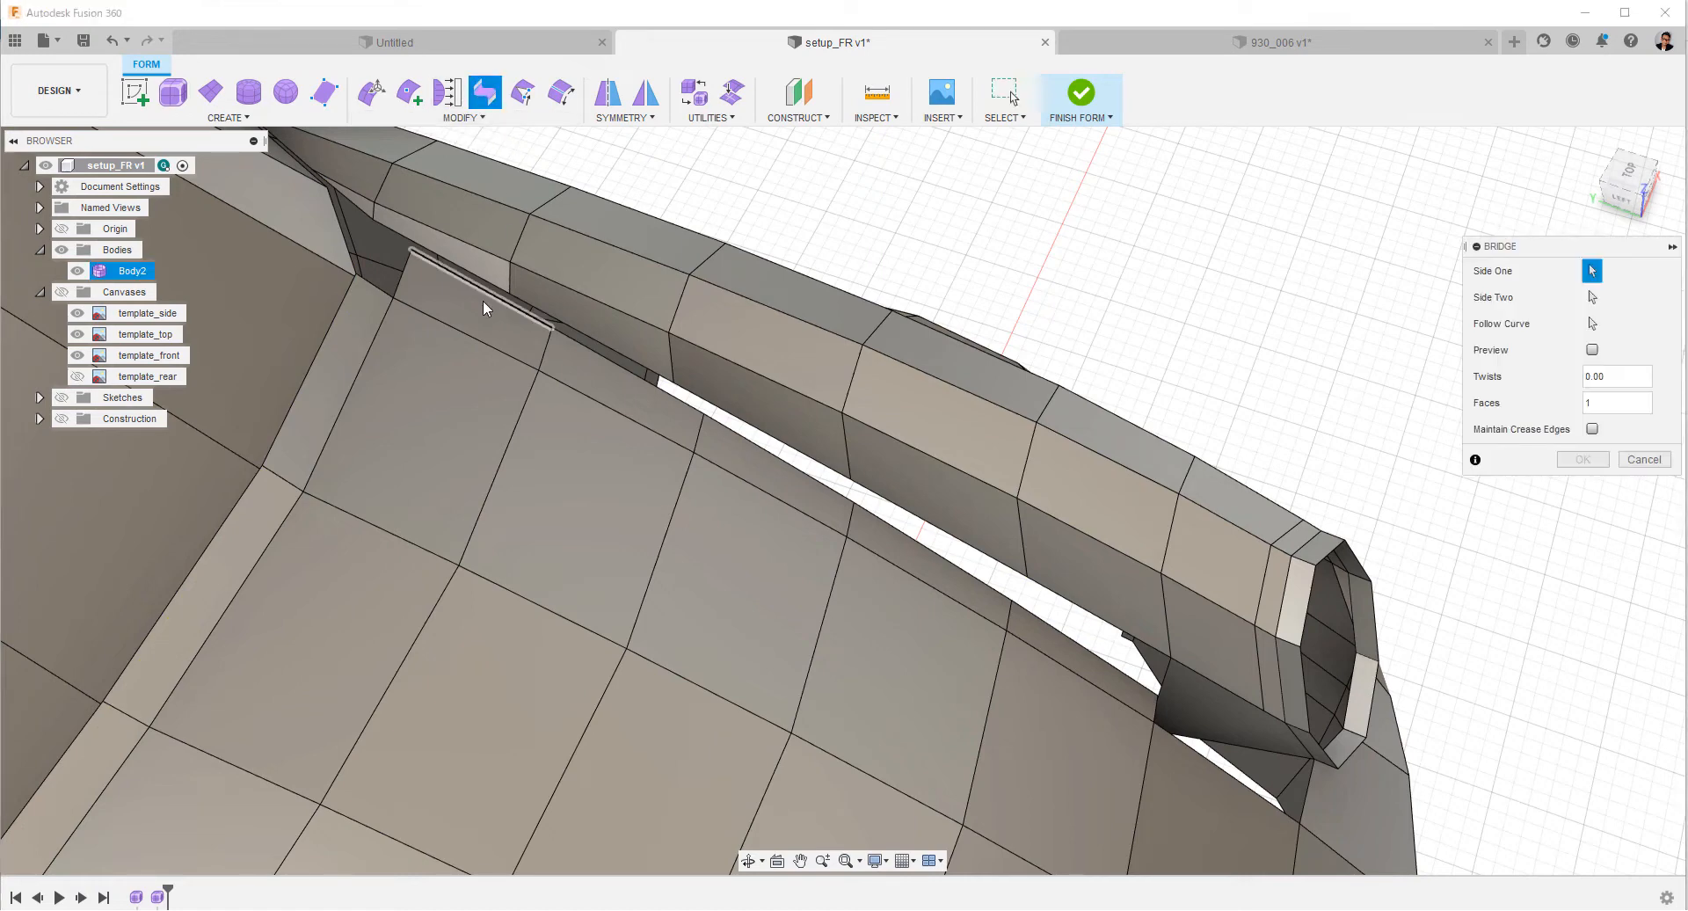
pyautogui.doubleClick(493, 299)
pyautogui.rightClick(508, 357)
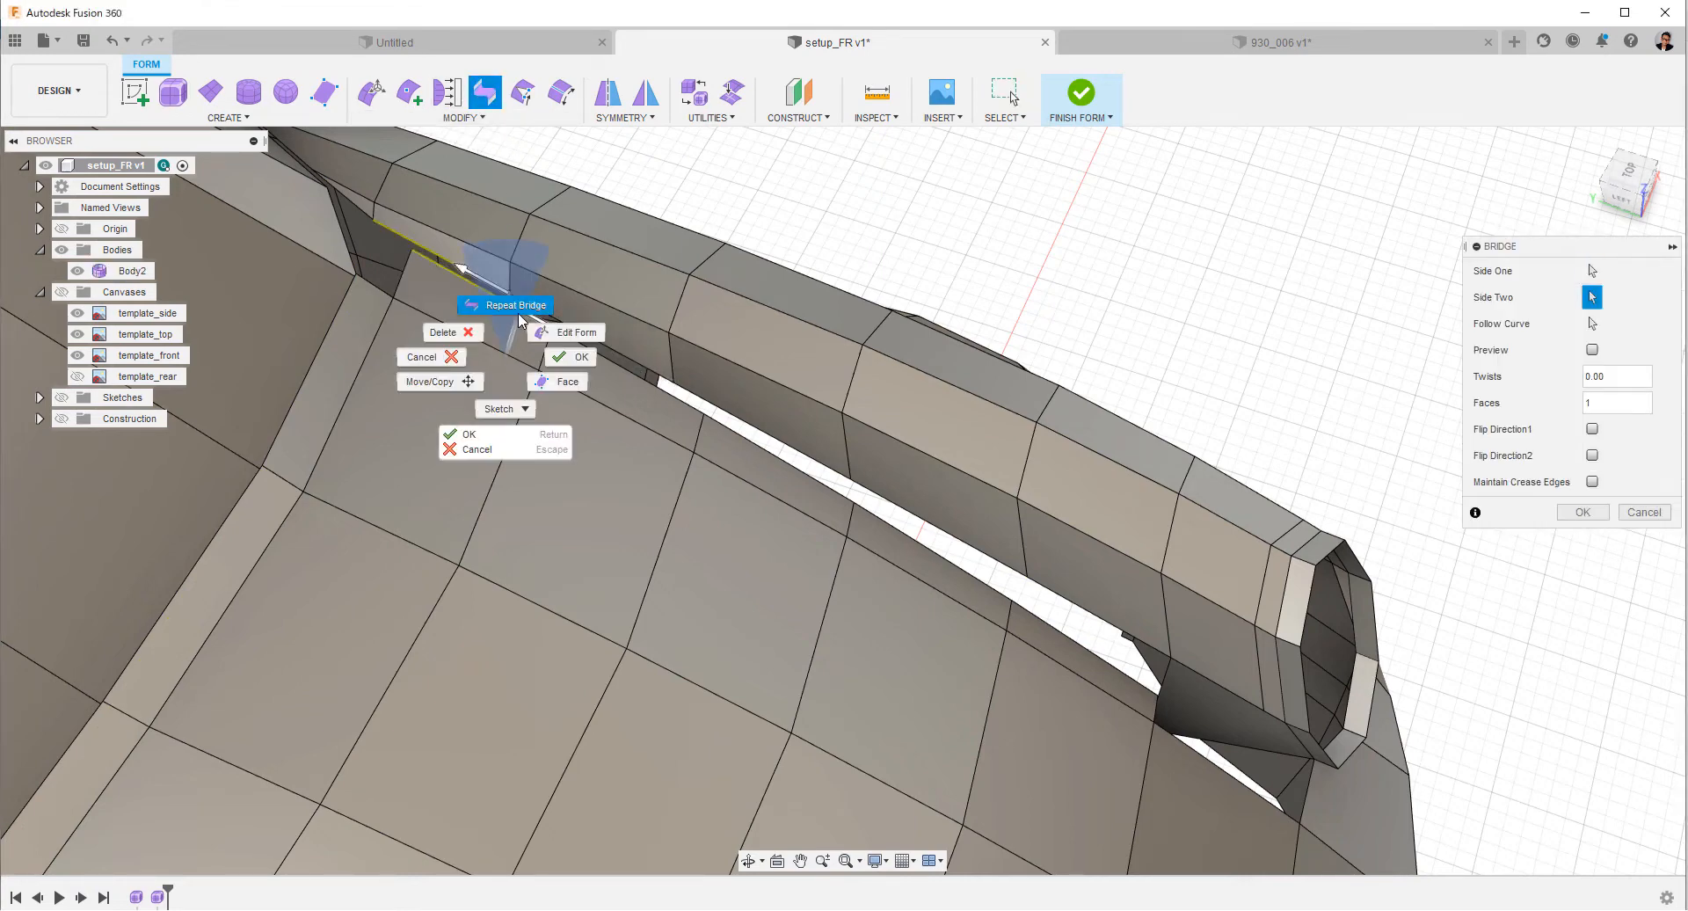
pyautogui.click(513, 309)
pyautogui.click(577, 330)
pyautogui.click(593, 351)
pyautogui.rightClick(595, 357)
pyautogui.click(600, 314)
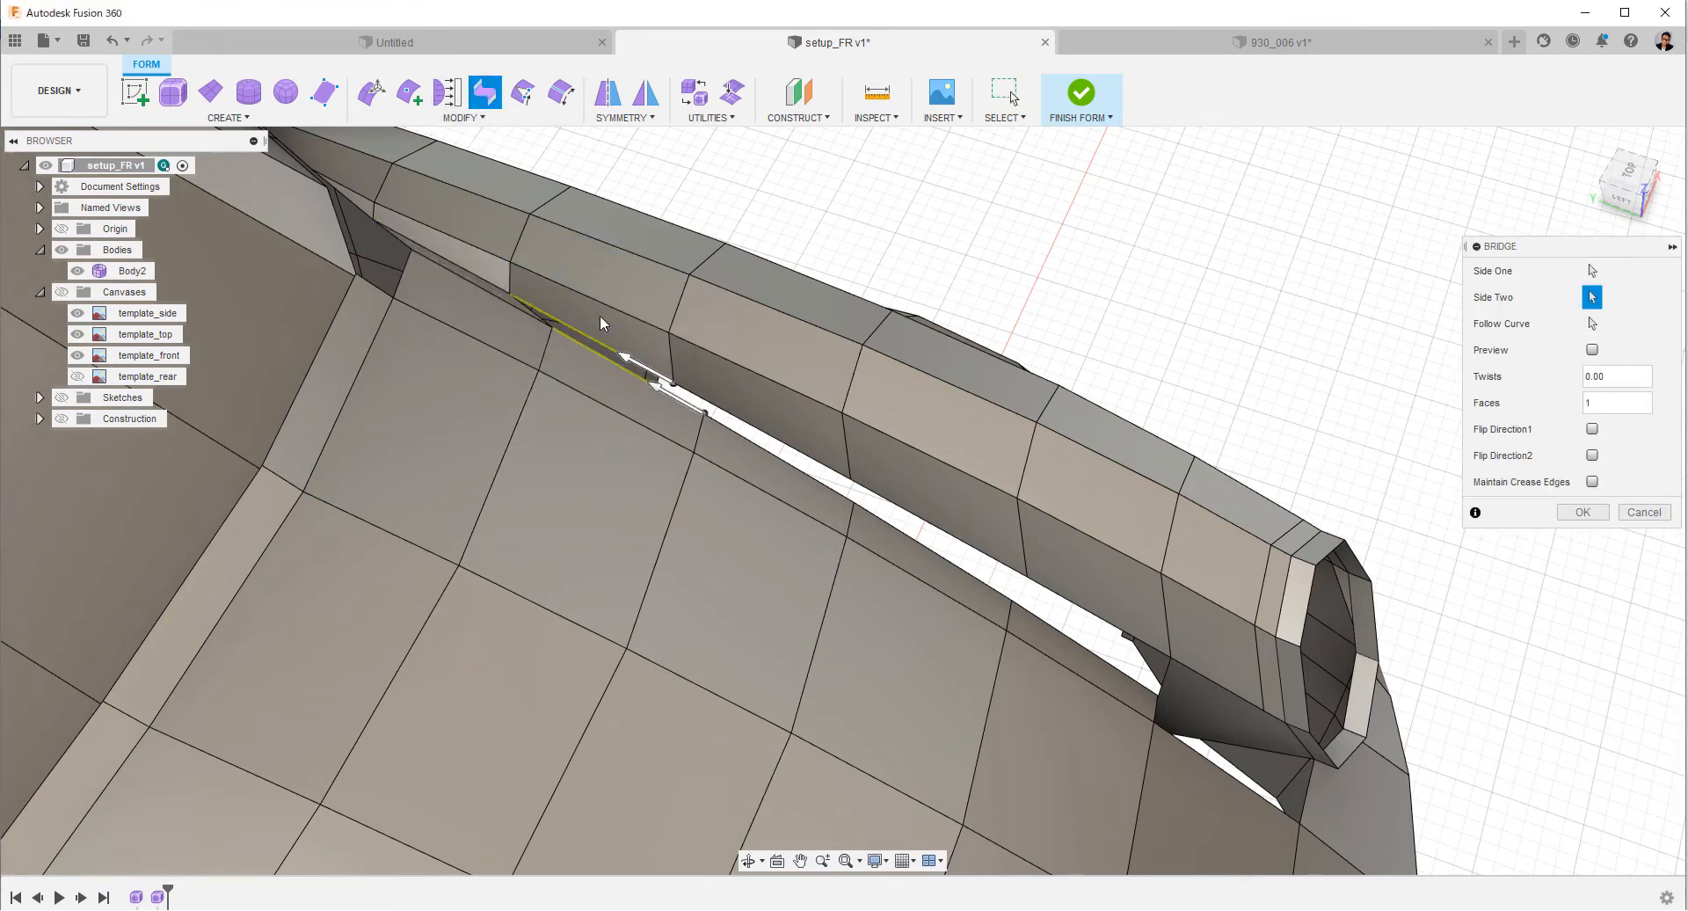
pyautogui.click(739, 428)
pyautogui.click(740, 436)
pyautogui.rightClick(741, 436)
pyautogui.click(744, 384)
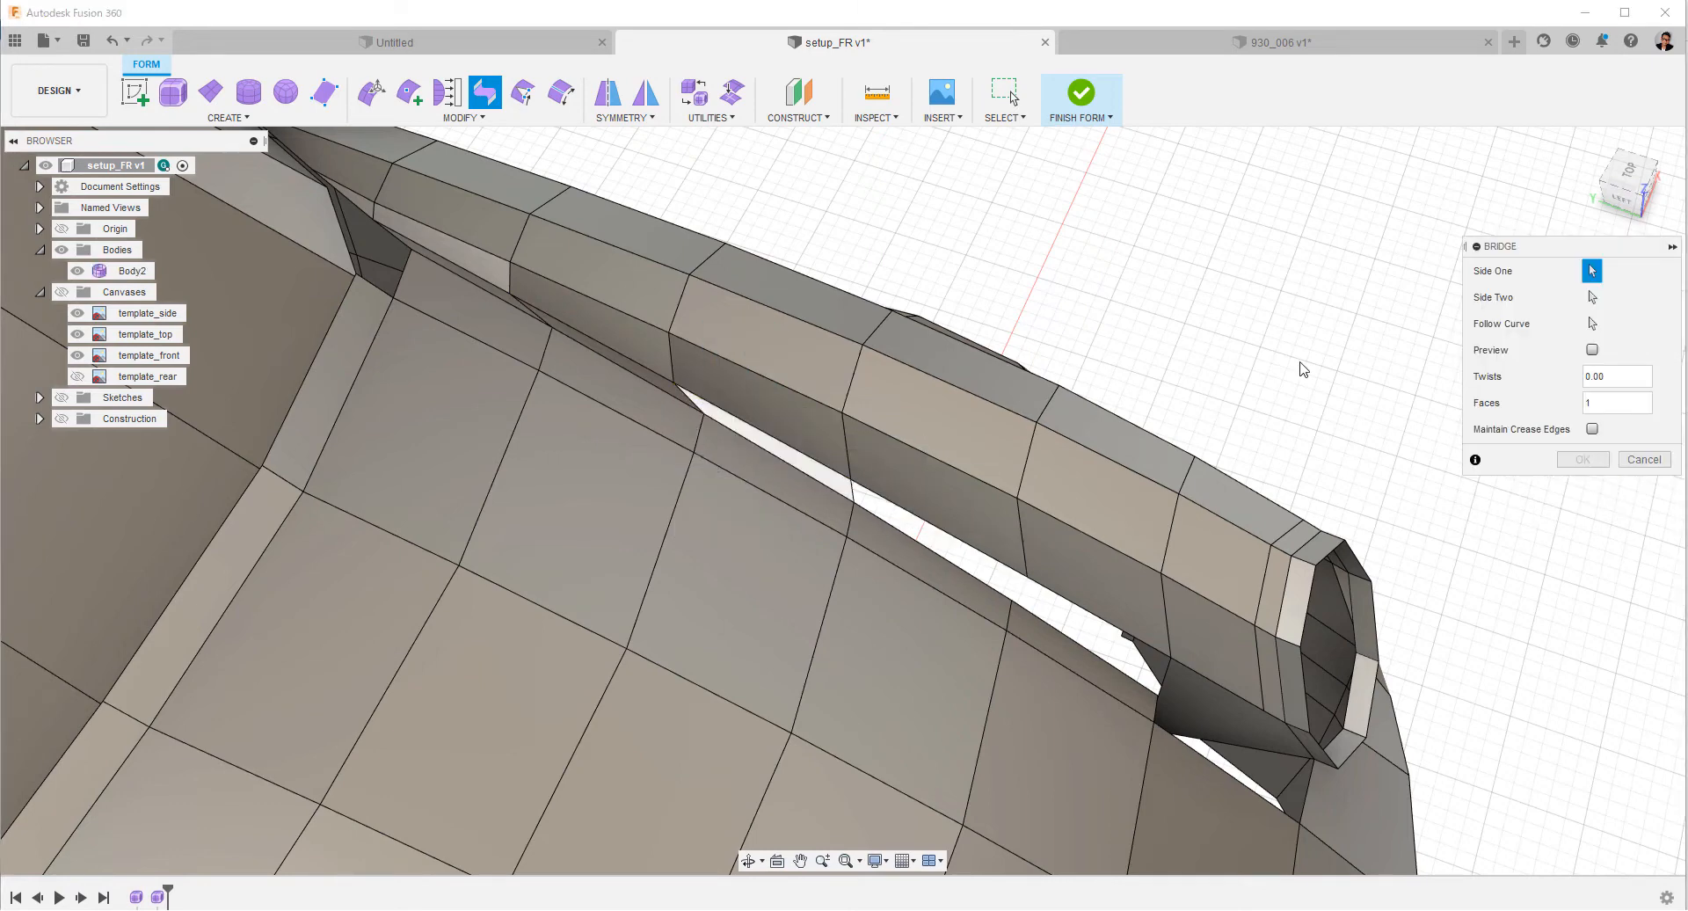
pyautogui.press('Escape')
# Bridge the remaining forward edge pairs between hood strip and fender, up to the face beside the headlight ring.
pyautogui.click(490, 99)
pyautogui.keyDown('shift'); pyautogui.moveTo(930, 583); pyautogui.dragTo(844, 527, button='middle'); pyautogui.keyUp('shift')
pyautogui.press('Escape')
pyautogui.rightClick(1008, 214)
pyautogui.click(1004, 163)
pyautogui.click(905, 477)
pyautogui.click(886, 507)
pyautogui.rightClick(889, 508)
pyautogui.click(890, 456)
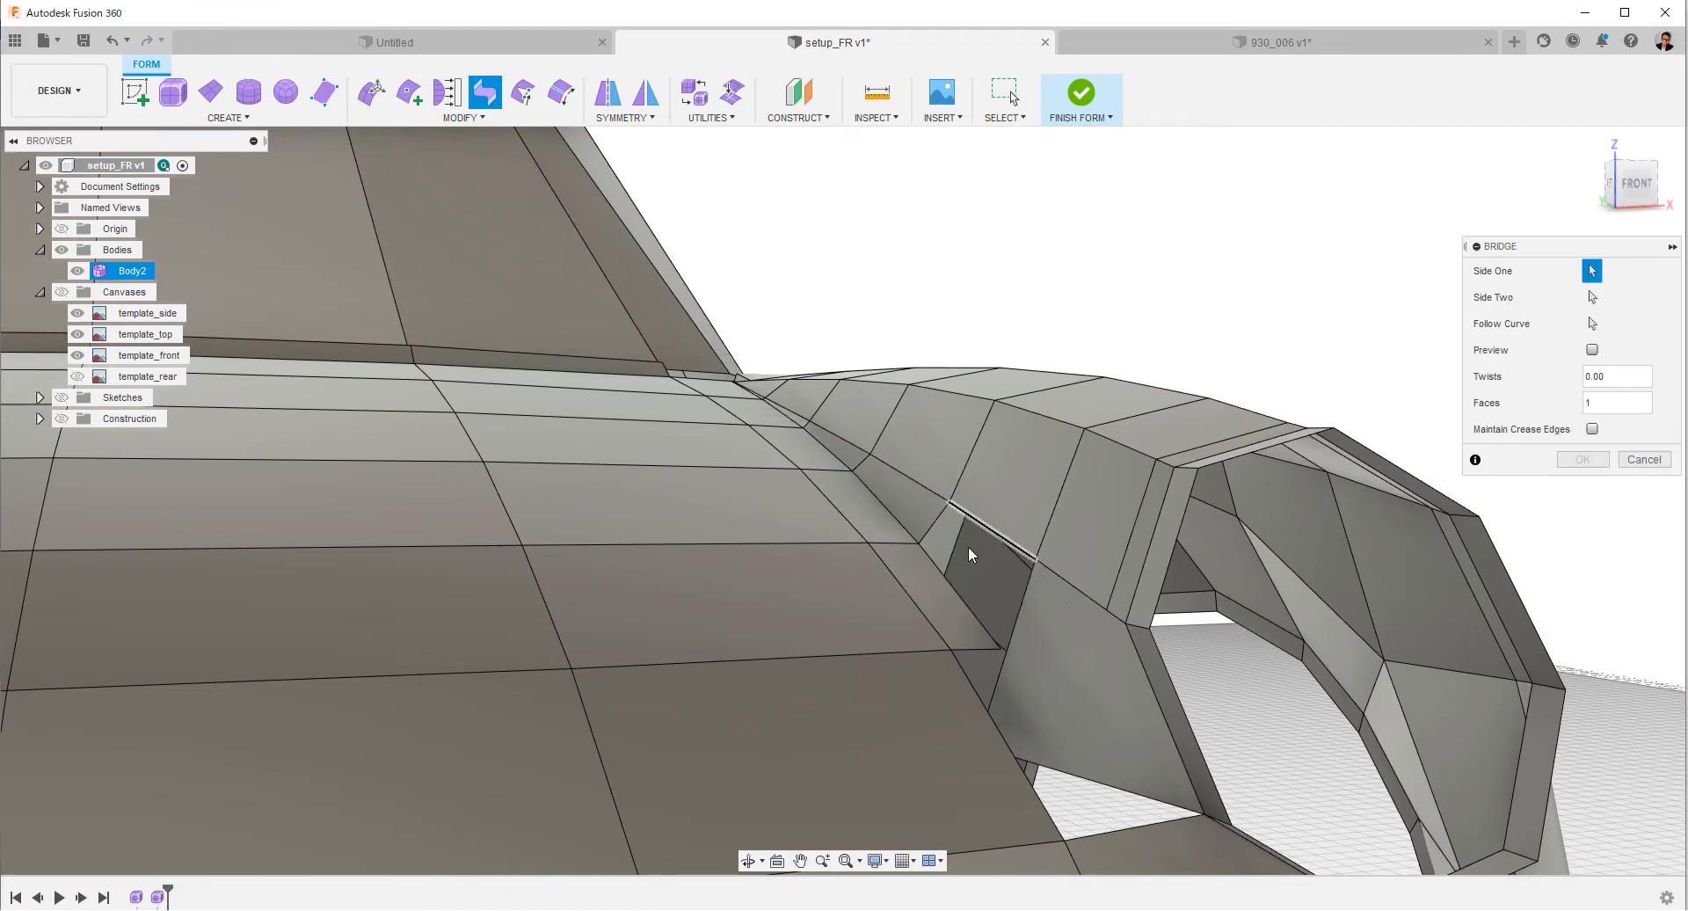
pyautogui.click(952, 587)
pyautogui.rightClick(952, 587)
pyautogui.click(954, 536)
# Delete the fender's inner face between the last bridged segment and the headlight ring.
pyautogui.keyDown('shift'); pyautogui.moveTo(967, 518); pyautogui.dragTo(1350, 529, button='middle'); pyautogui.keyUp('shift')
pyautogui.click(1020, 563)
pyautogui.rightClick(1325, 387)
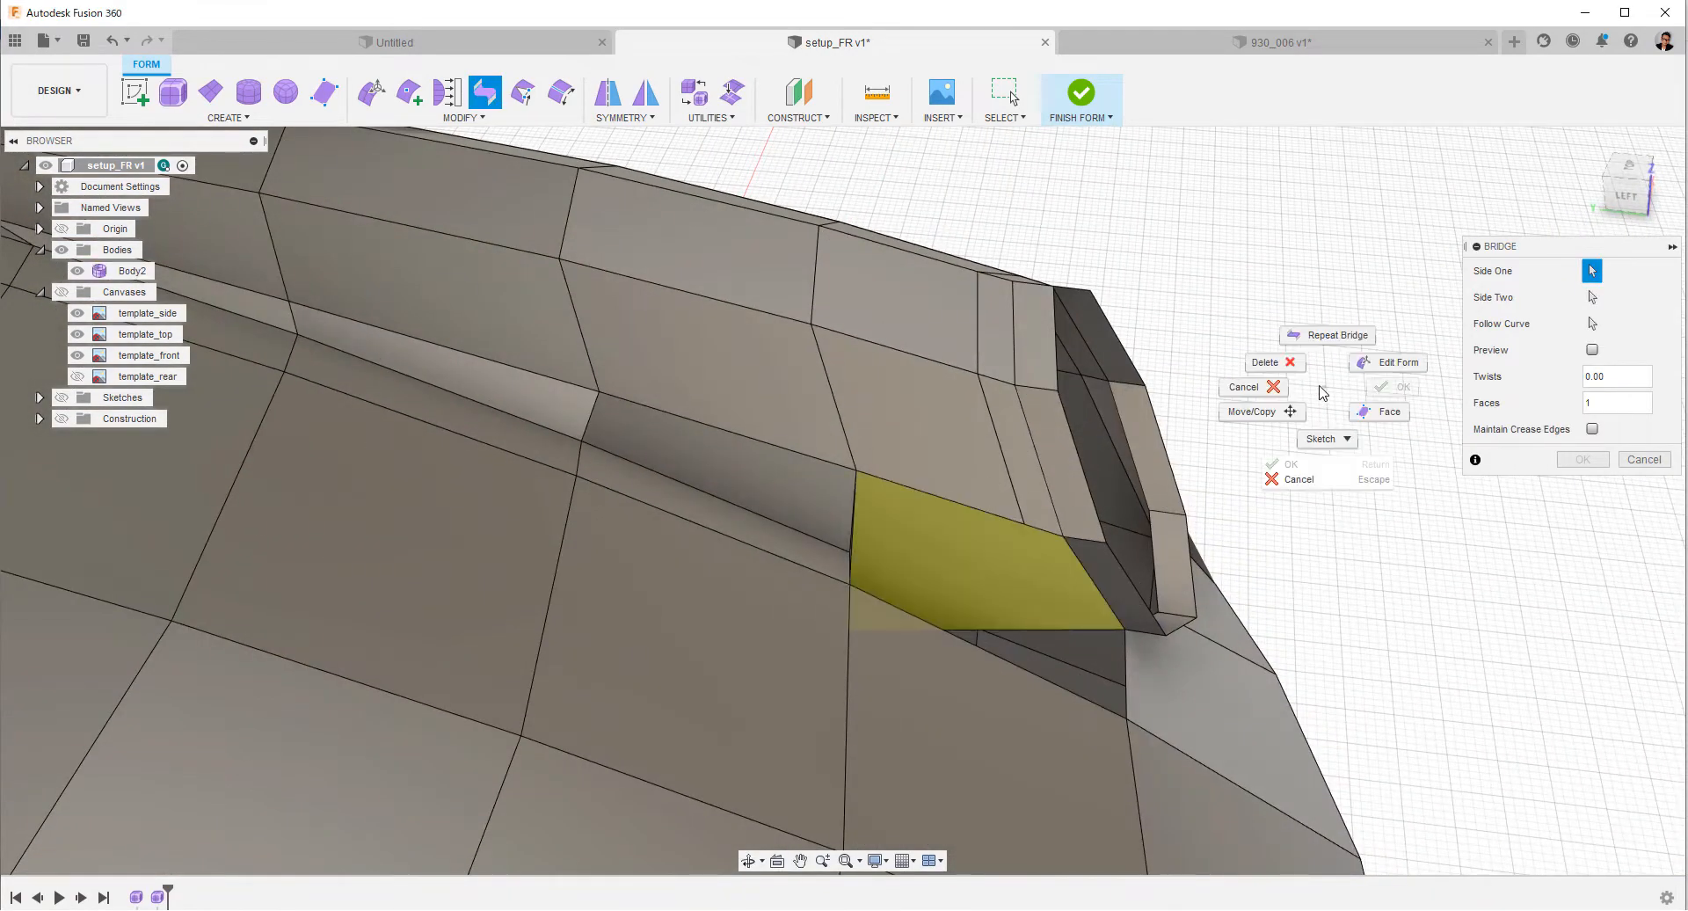
pyautogui.click(1274, 362)
pyautogui.keyDown('shift'); pyautogui.moveTo(1357, 460); pyautogui.dragTo(1344, 378, button='middle'); pyautogui.keyUp('shift')
pyautogui.click(957, 475)
pyautogui.rightClick(1410, 461)
pyautogui.click(1410, 410)
pyautogui.keyDown('shift'); pyautogui.moveTo(1401, 487); pyautogui.dragTo(1380, 538, button='middle'); pyautogui.keyUp('shift')
pyautogui.keyDown('shift'); pyautogui.moveTo(997, 416); pyautogui.dragTo(889, 199, button='middle'); pyautogui.keyUp('shift')
# Create a multi-sided face from the existing vertices across the opening between the last bridge and the headlight ring.
pyautogui.click(227, 117)
pyautogui.click(193, 279)
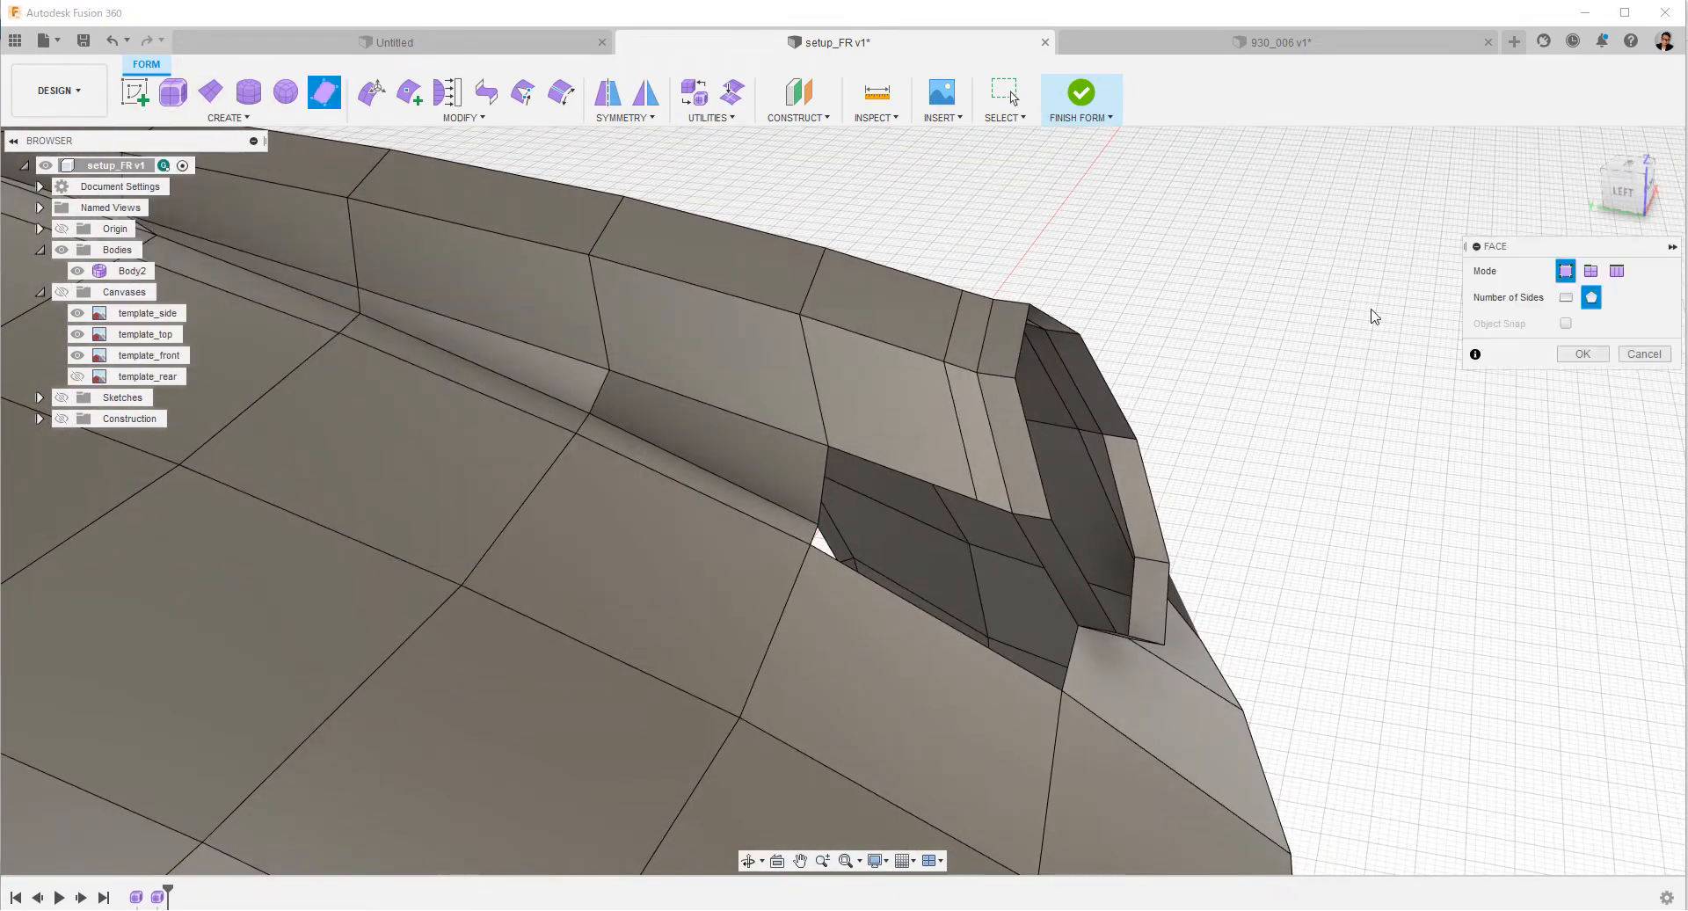
pyautogui.click(828, 446)
pyautogui.press('Return')
# Fill the remaining hole between the new face's lower edge and the hood strip.
pyautogui.click(464, 117)
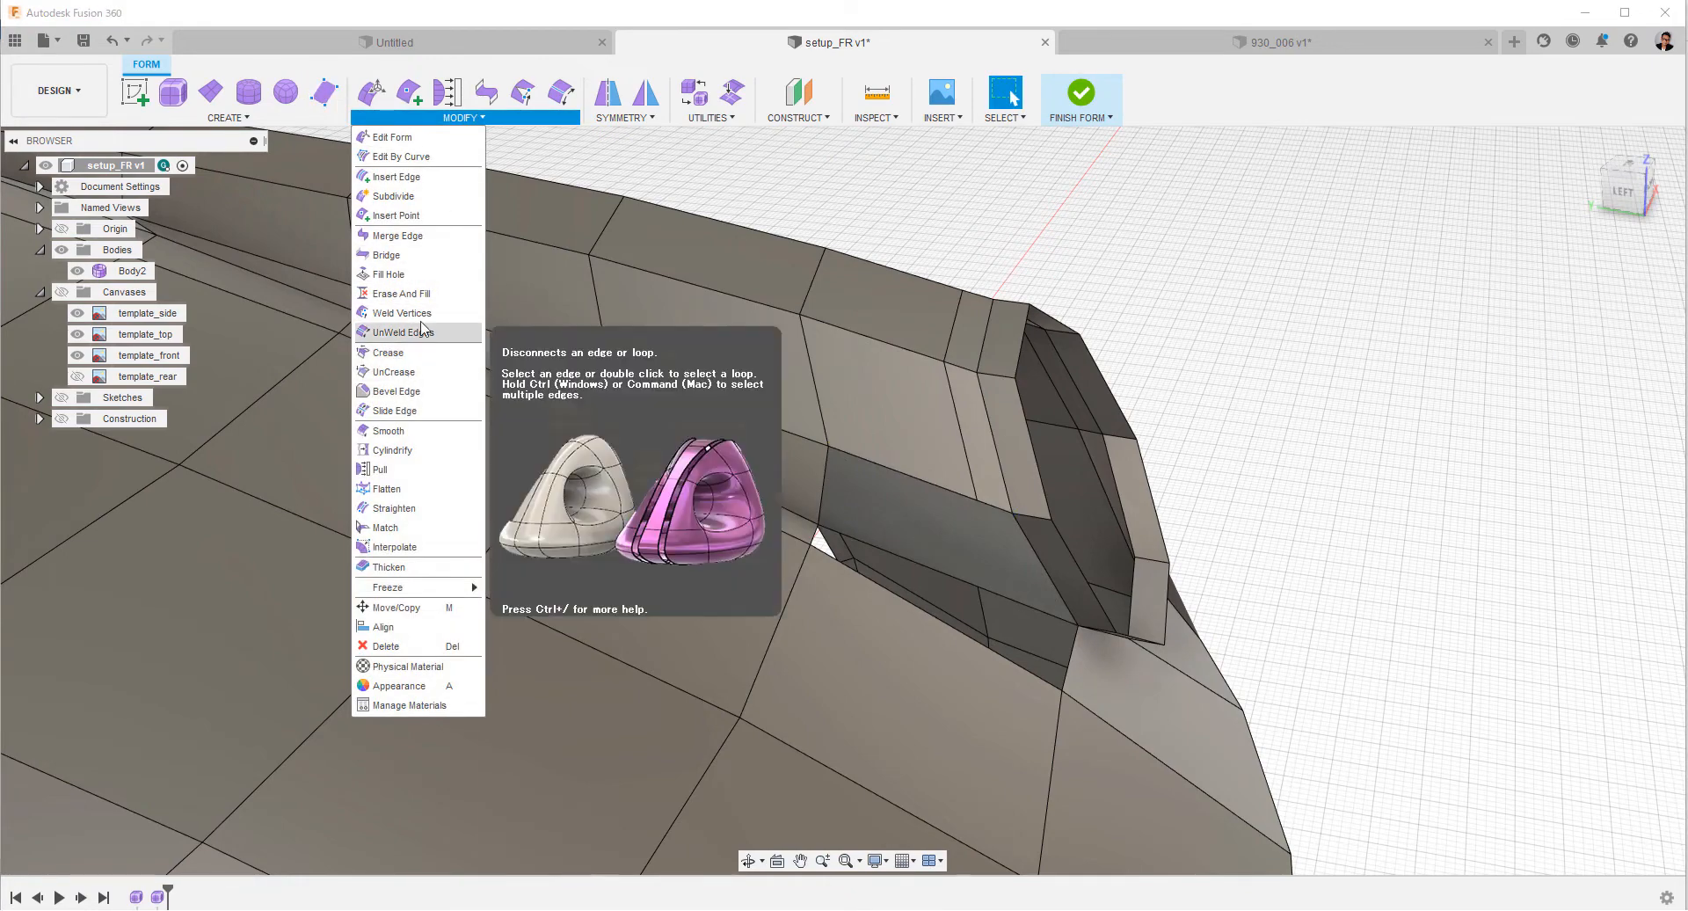
pyautogui.click(388, 273)
pyautogui.click(946, 573)
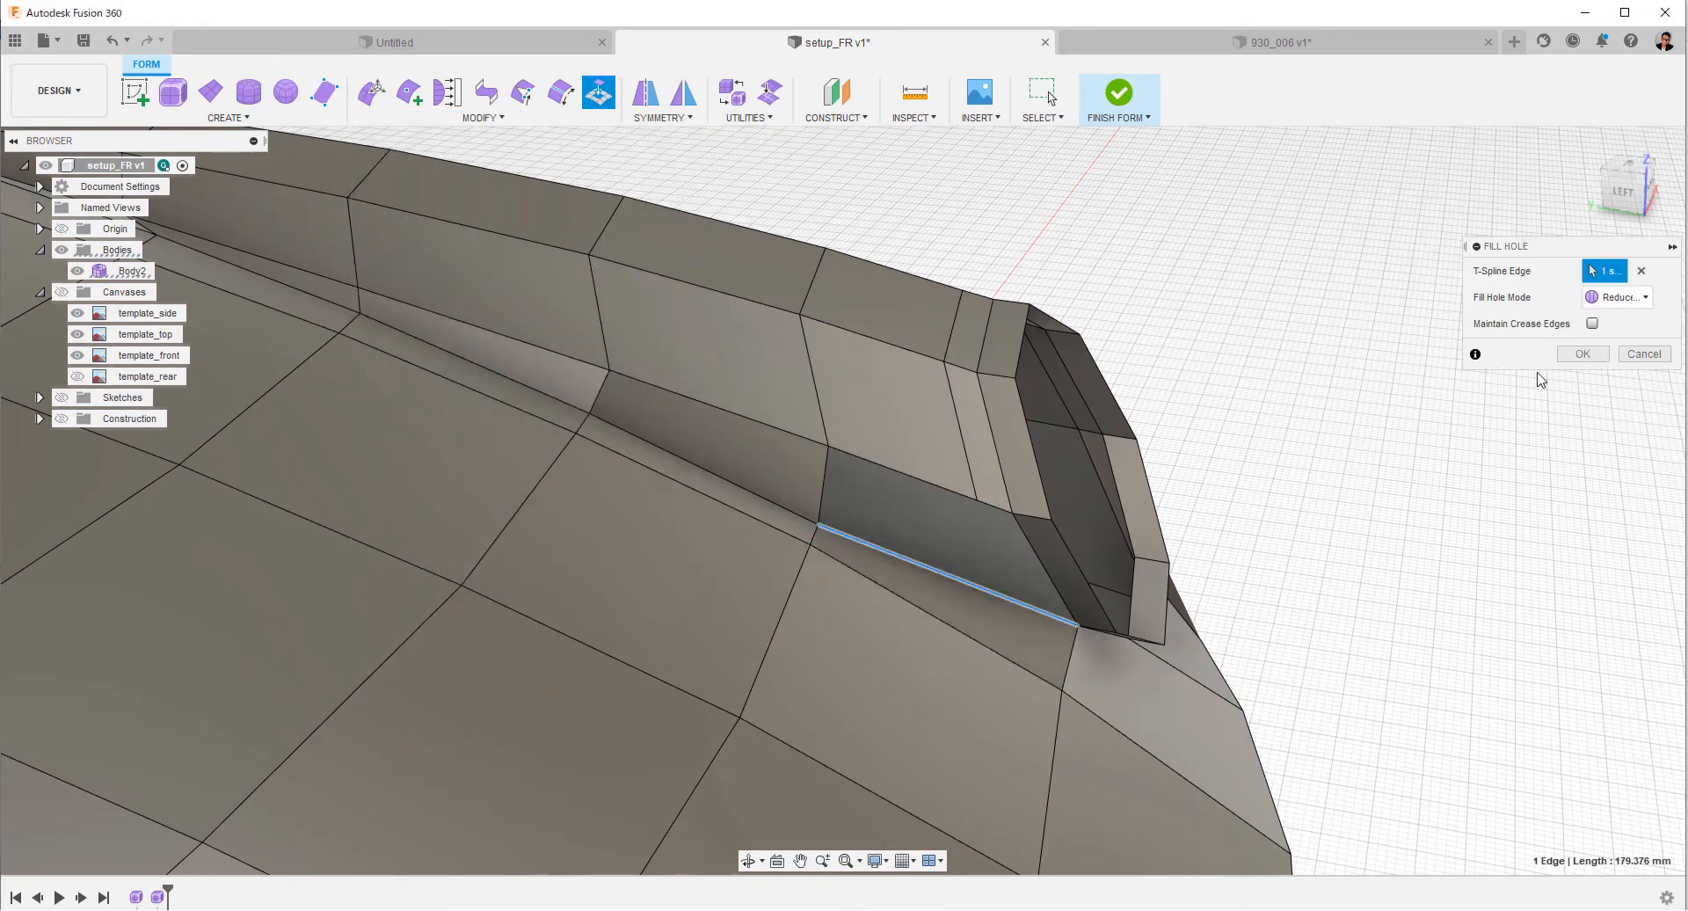
pyautogui.press('Return')
# Insert a lengthwise edge line along the hood's side strip, from the windshield end to the headlight ring.
pyautogui.keyDown('shift'); pyautogui.moveTo(1348, 346); pyautogui.dragTo(1220, 338, button='middle'); pyautogui.keyUp('shift')
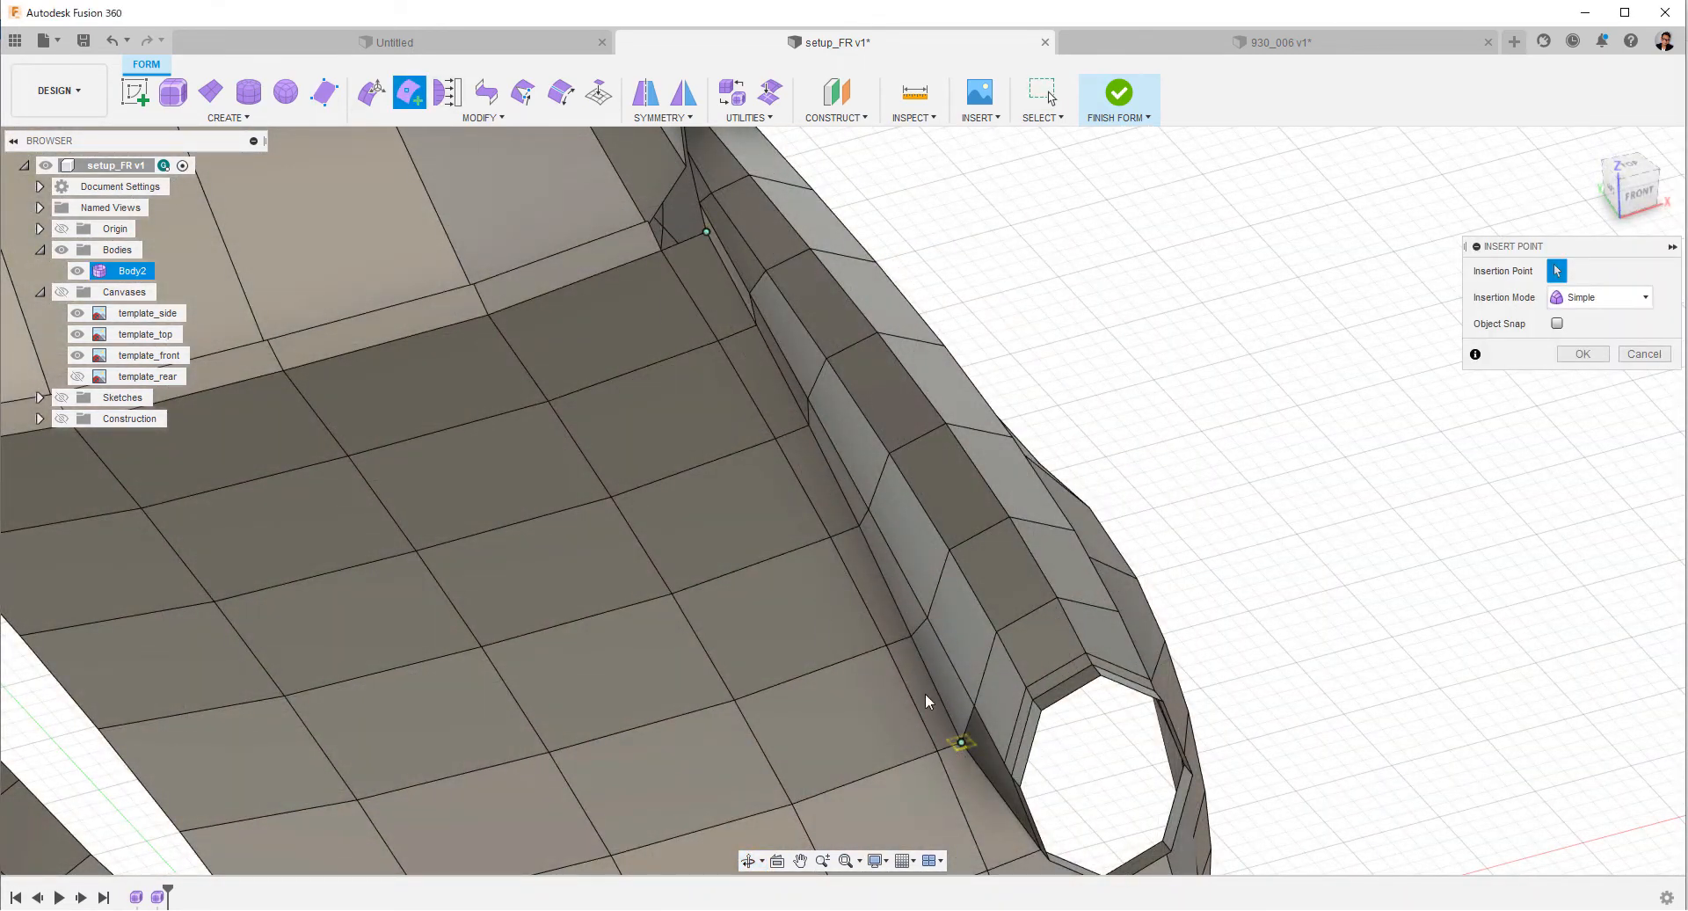
pyautogui.keyDown('ctrl'); pyautogui.keyDown('shift'); pyautogui.moveTo(910, 666); pyautogui.dragTo(919, 682, button='middle'); pyautogui.keyUp('shift'); pyautogui.keyUp('ctrl')
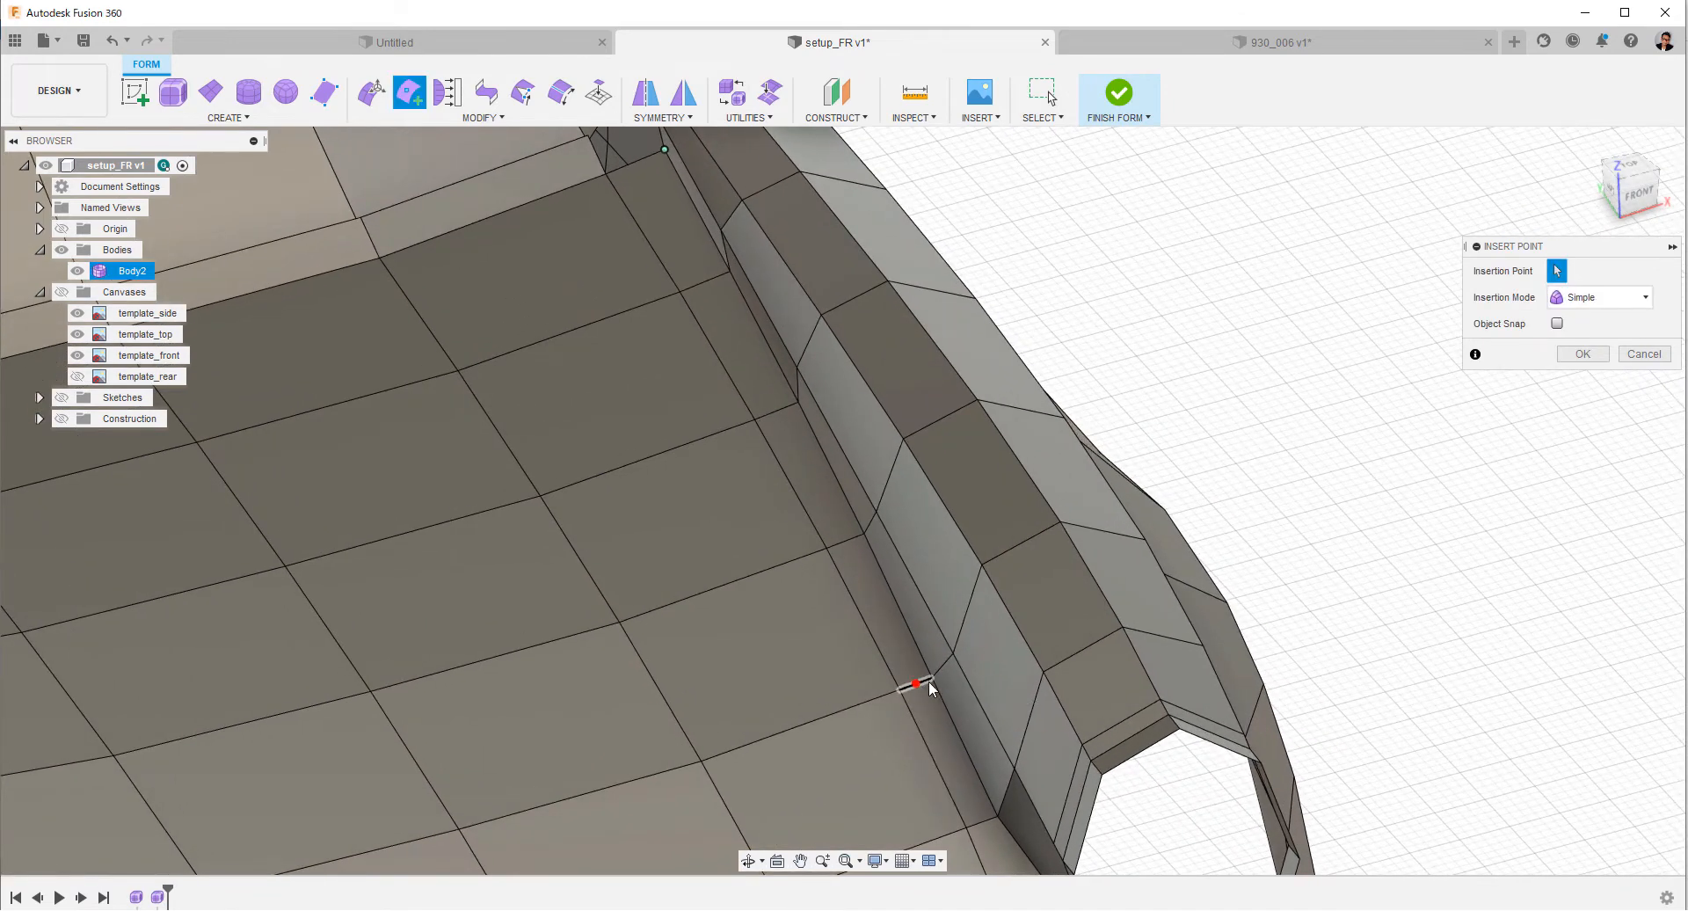
pyautogui.scroll(2, 925, 680)
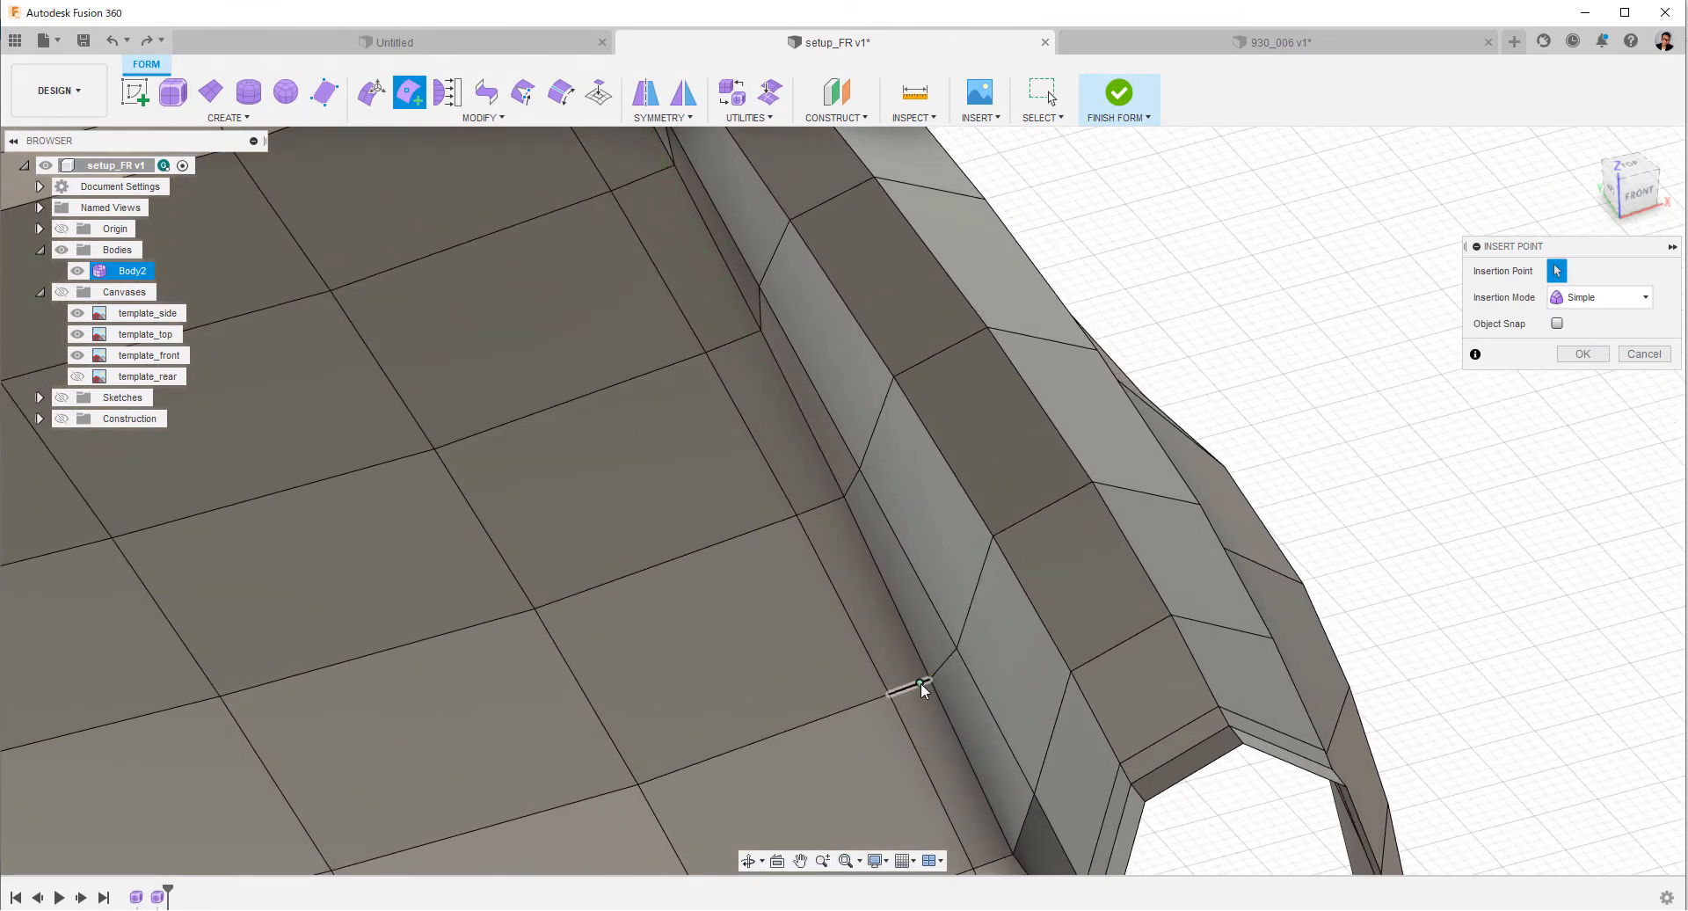
pyautogui.click(921, 682)
pyautogui.click(1011, 851)
pyautogui.rightClick(1011, 852)
pyautogui.click(1086, 847)
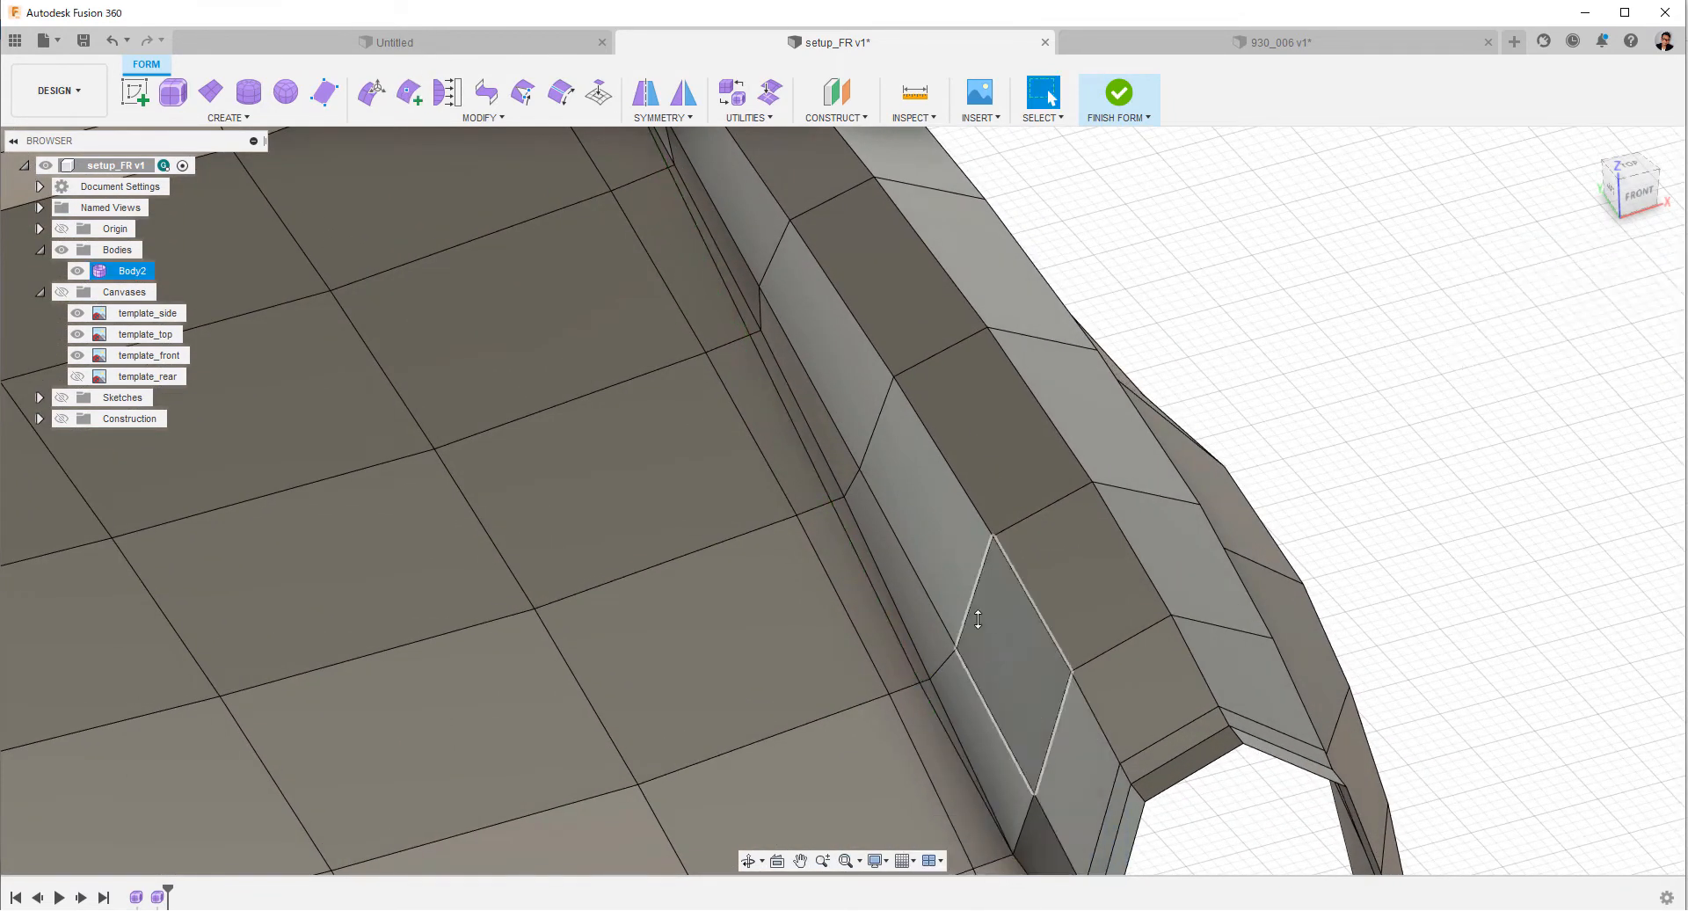
# Delete the old edge line in the valley beside the newly inserted one.
pyautogui.scroll(-4, 977, 619)
pyautogui.rightClick(893, 592)
pyautogui.click(1192, 431)
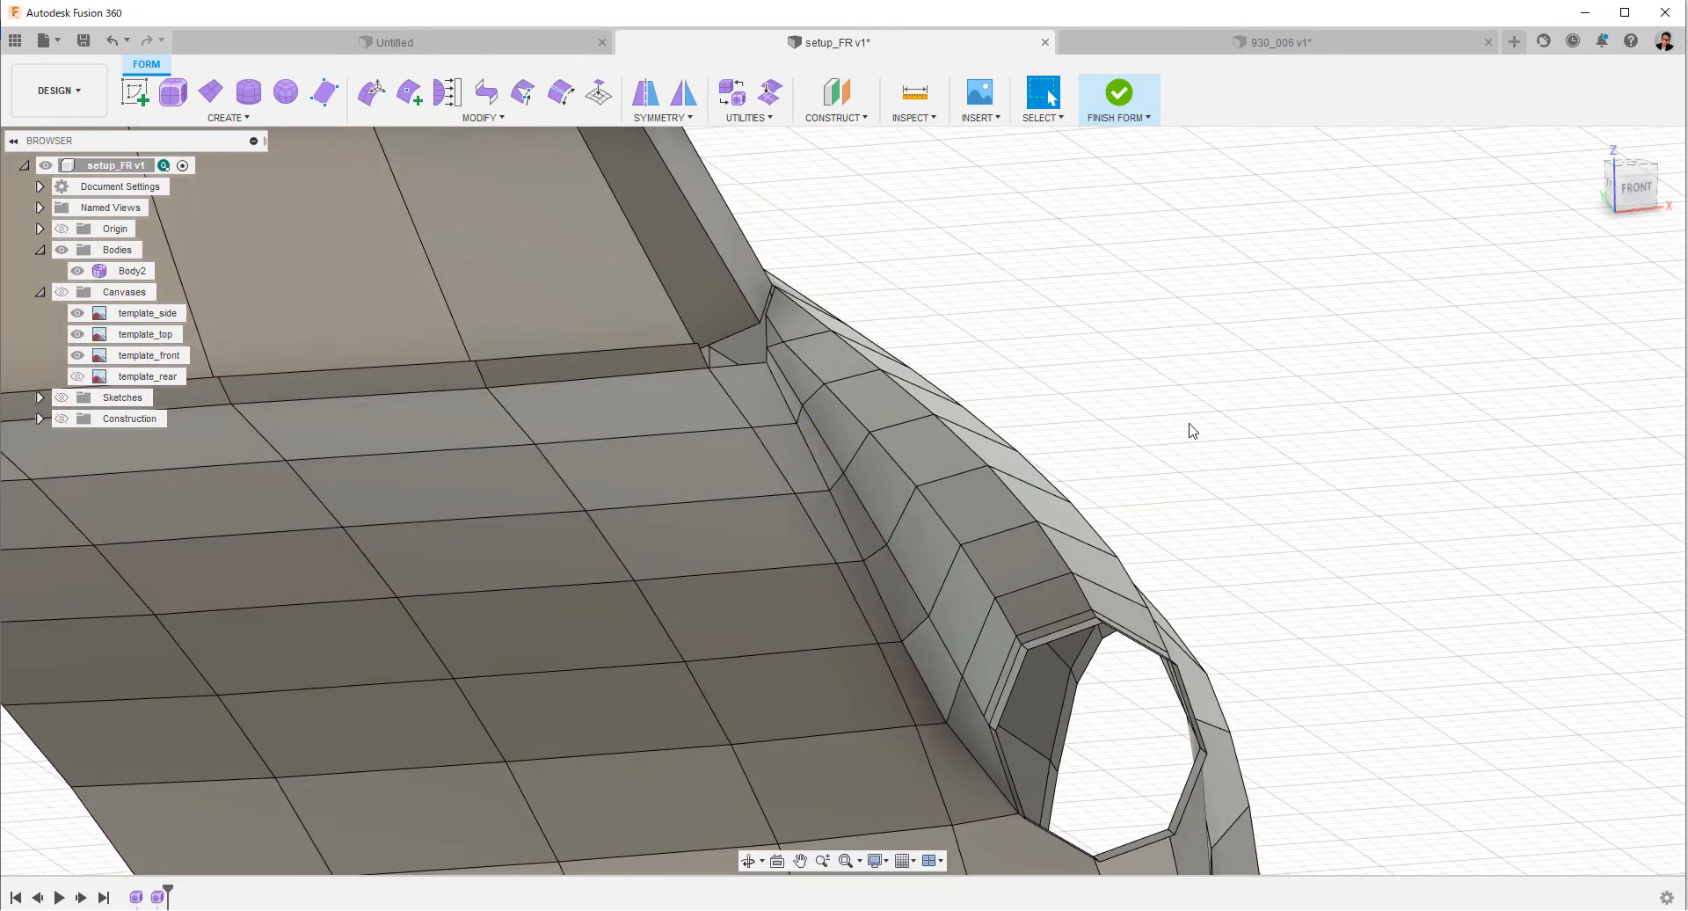
pyautogui.keyDown('shift'); pyautogui.moveTo(1192, 431); pyautogui.dragTo(580, 158, button='middle'); pyautogui.keyUp('shift')
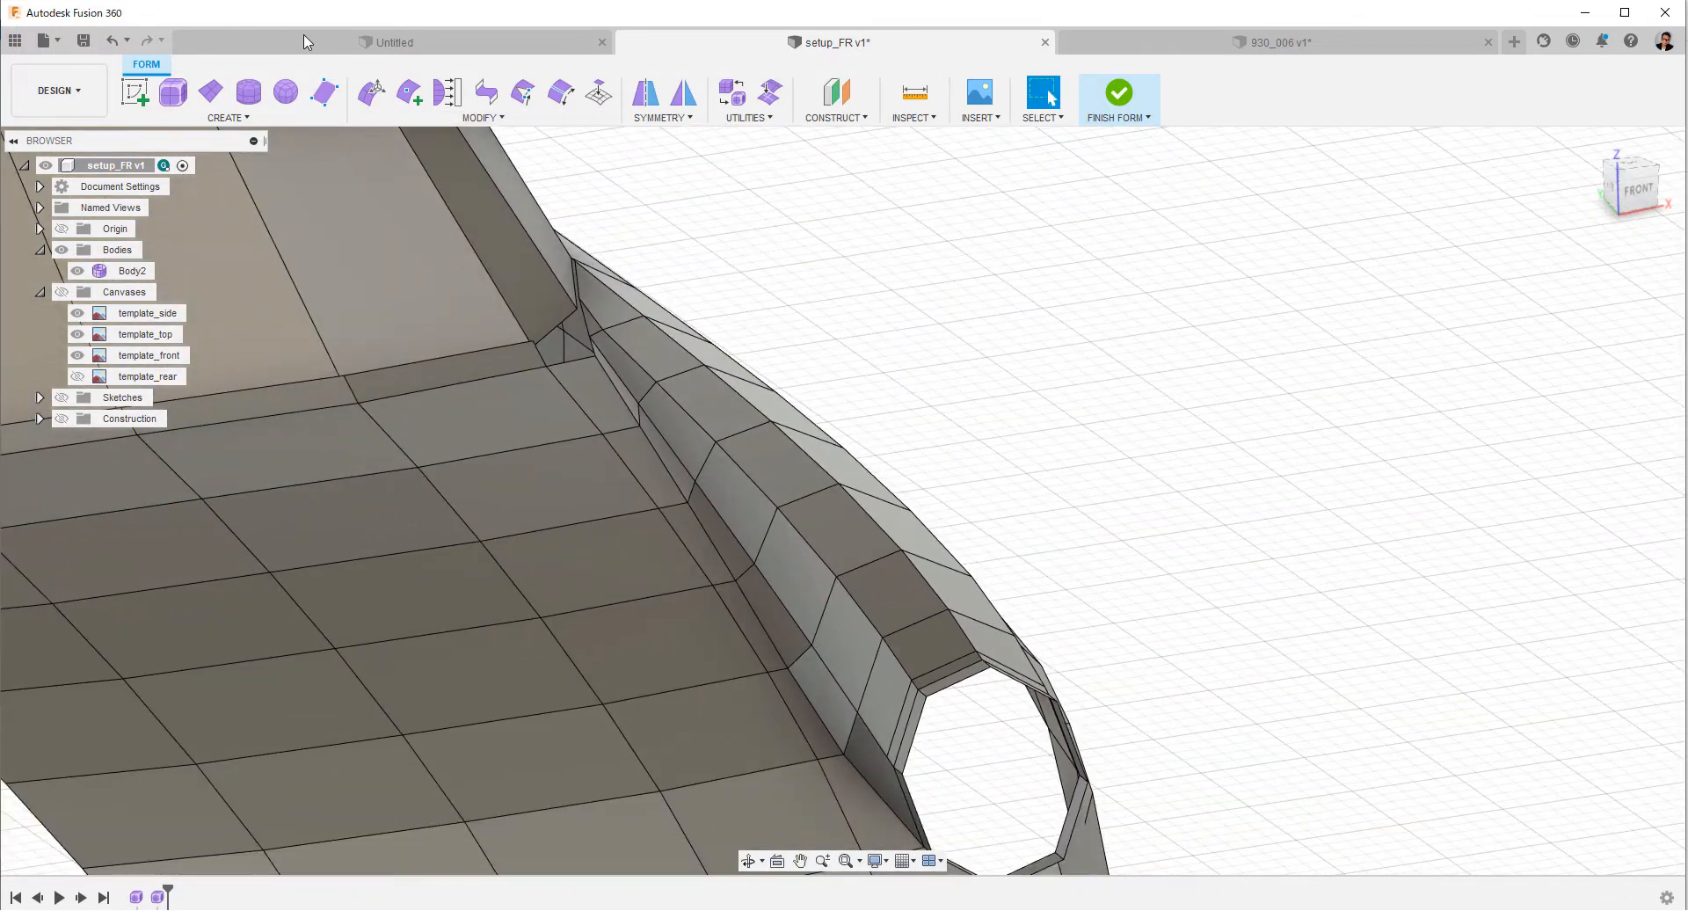
pyautogui.click(410, 93)
pyautogui.keyDown('shift'); pyautogui.moveTo(657, 459); pyautogui.dragTo(737, 387, button='middle'); pyautogui.keyUp('shift')
pyautogui.scroll(3, 763, 446)
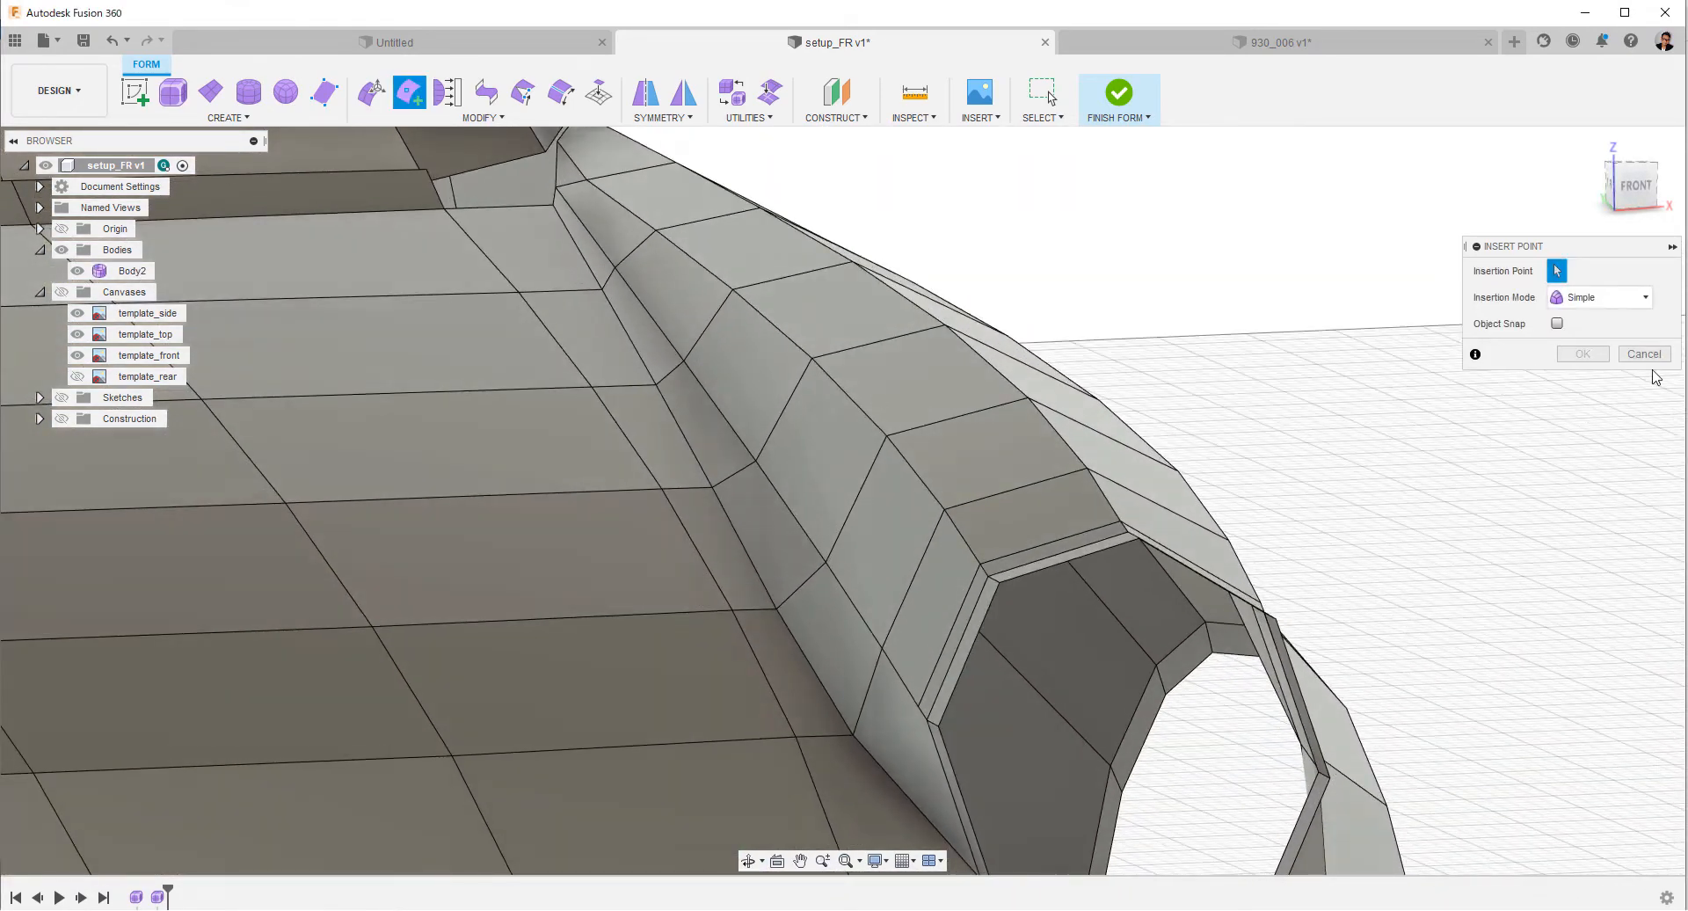
pyautogui.click(1643, 354)
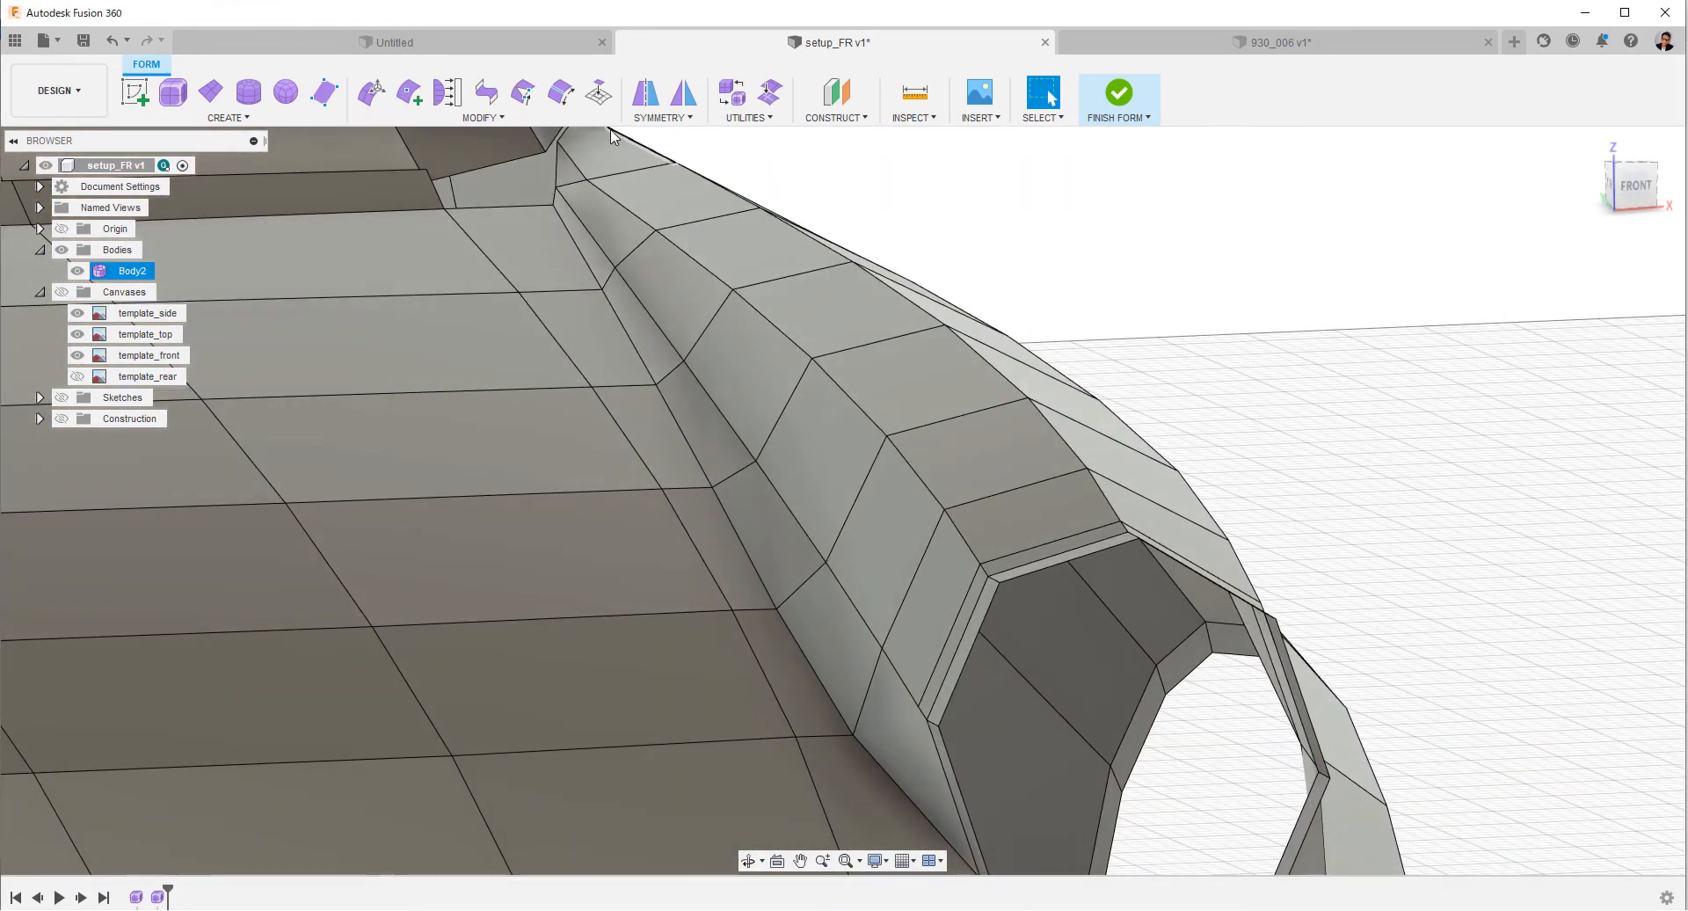
# Insert an edge line just below the fender's lower inner edge line, from the windshield base to the headlight ring.
pyautogui.click(416, 97)
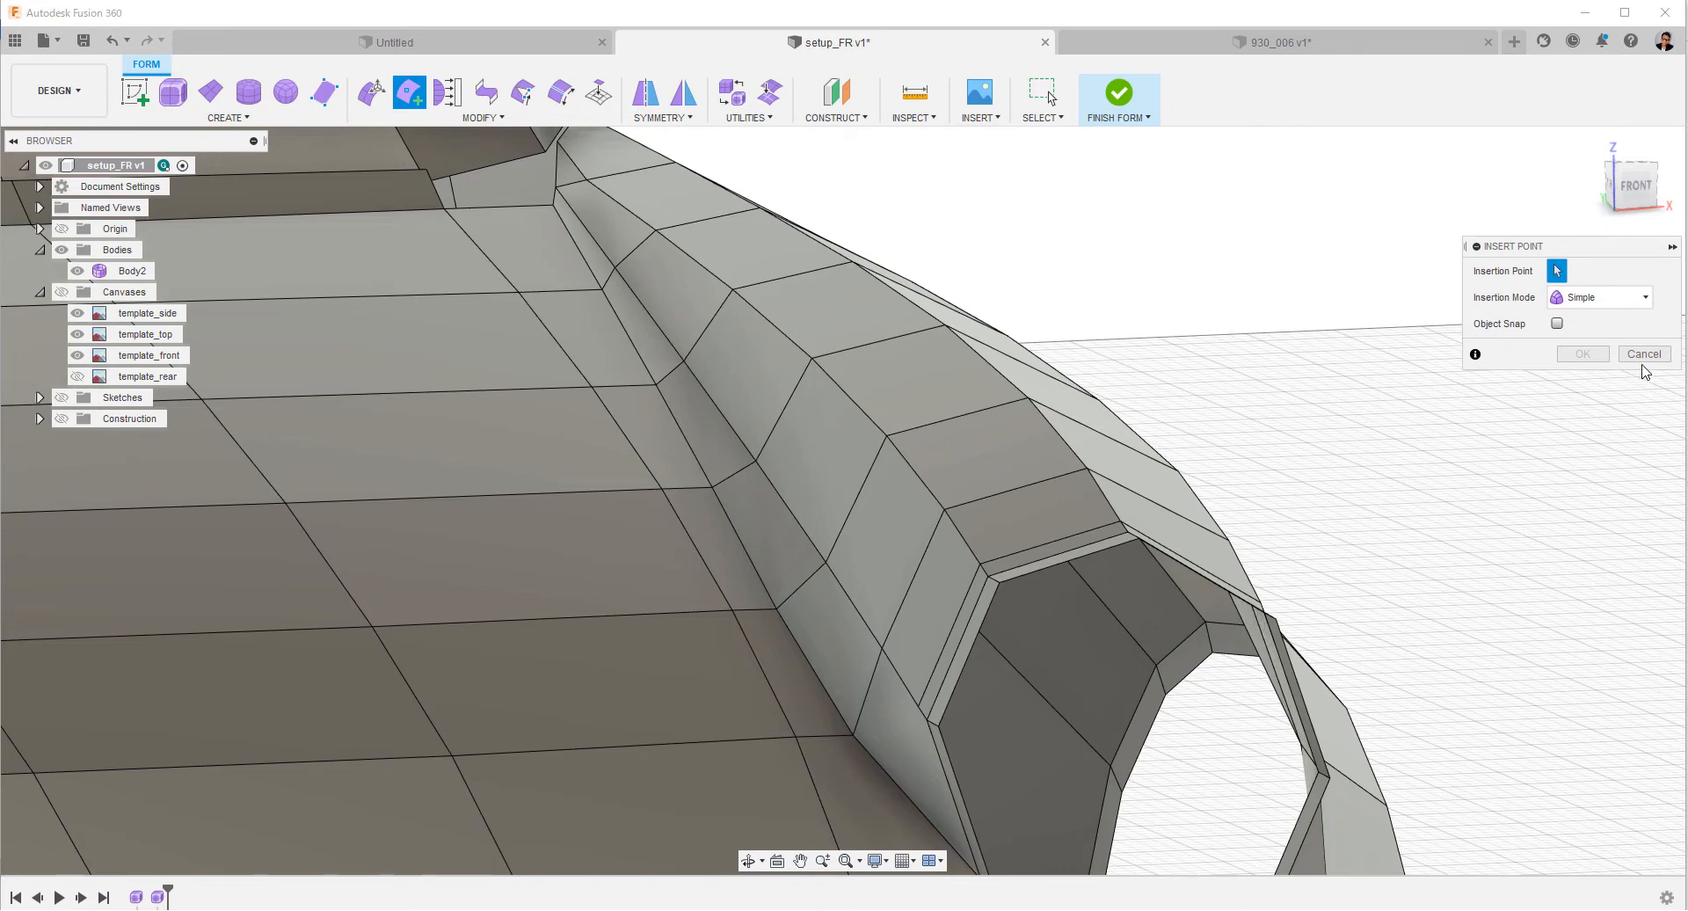
pyautogui.click(560, 196)
pyautogui.click(747, 466)
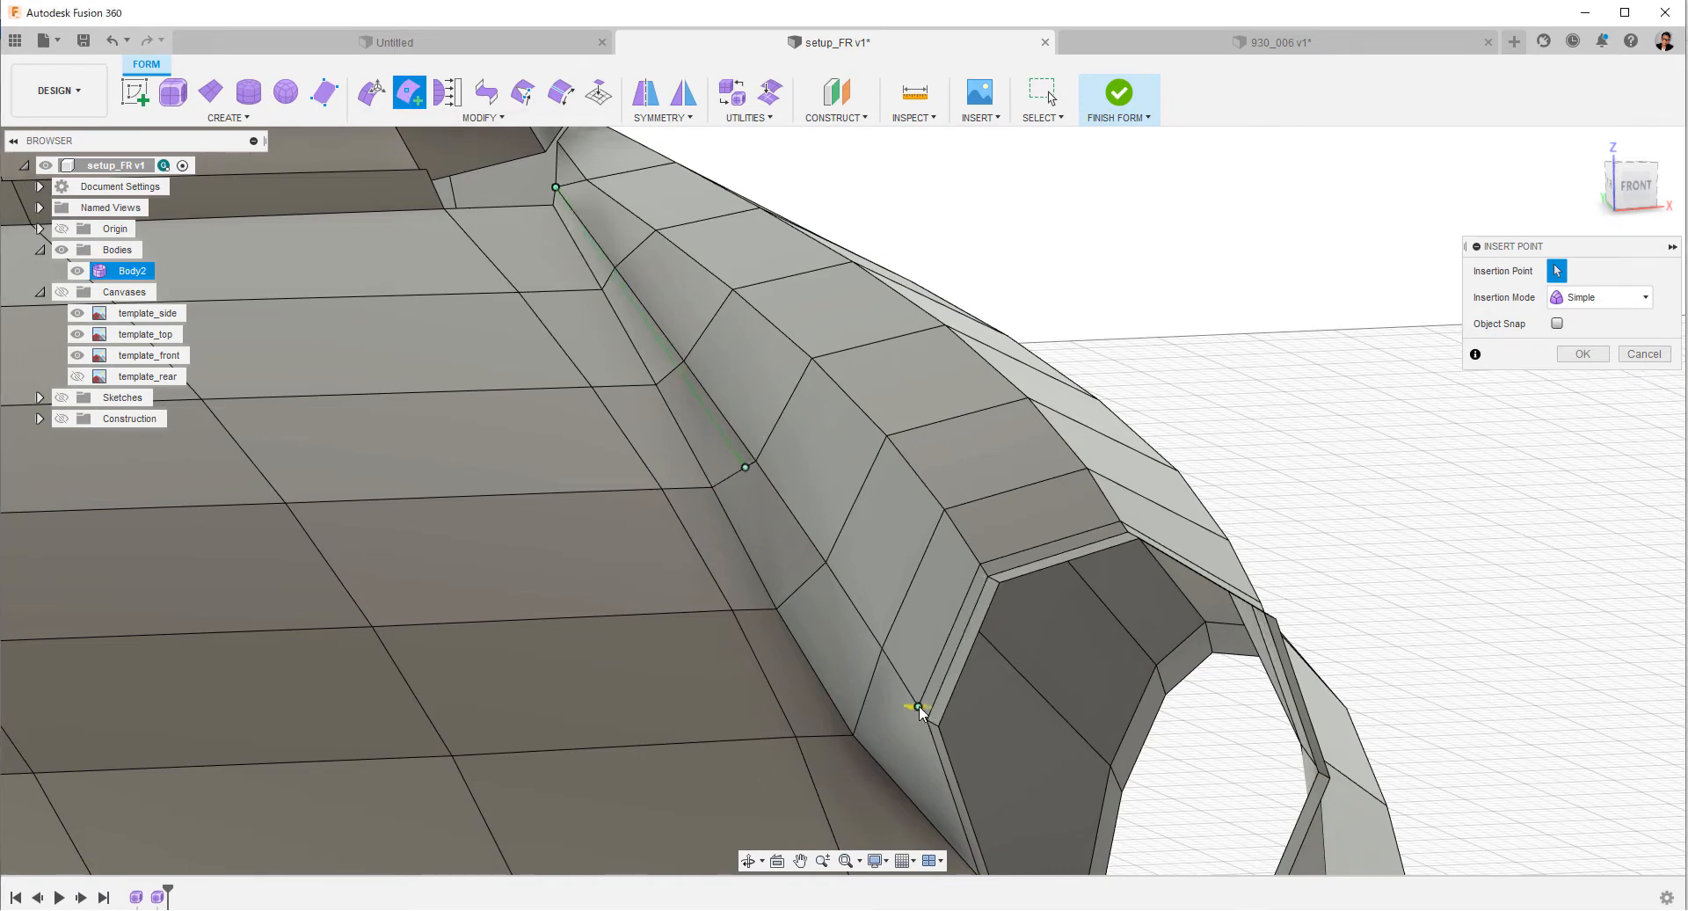
pyautogui.click(927, 721)
pyautogui.rightClick(929, 722)
pyautogui.click(998, 724)
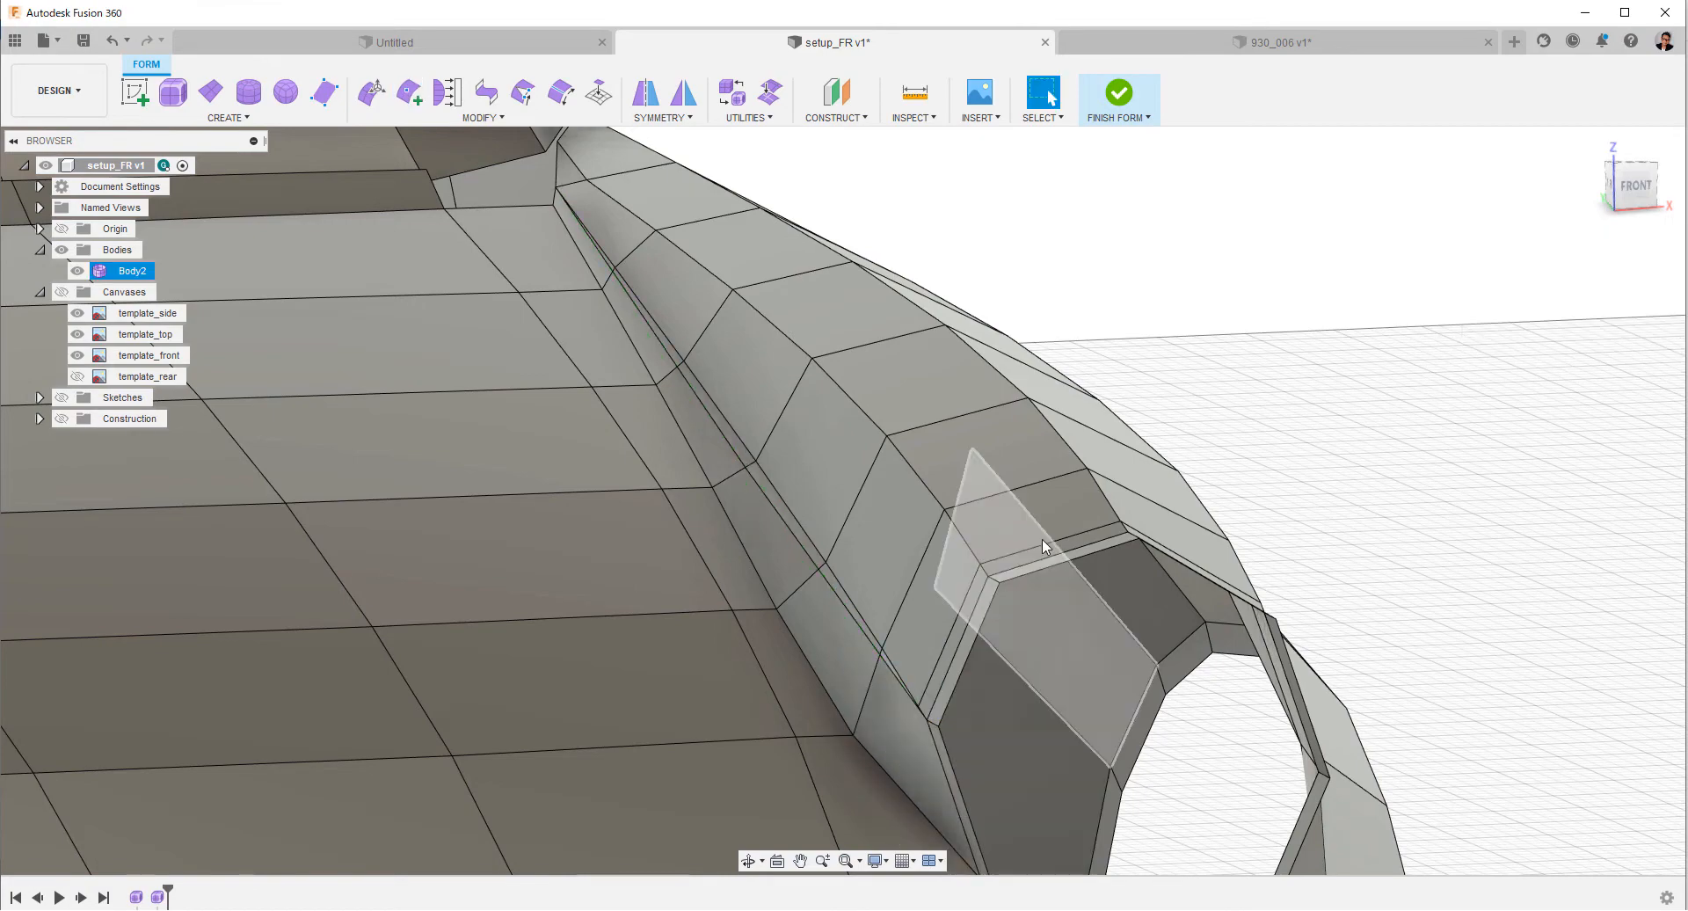
# Delete the old fender edge line adjacent to the newly inserted one.
pyautogui.keyDown('shift'); pyautogui.moveTo(1044, 542); pyautogui.dragTo(933, 543, button='middle'); pyautogui.keyUp('shift')
pyautogui.doubleClick(881, 538)
pyautogui.rightClick(1269, 431)
pyautogui.click(1218, 411)
# Move the hood strip's rear outer corner vertex rearward, outward and upward toward the fender near the windshield base.
pyautogui.click(1633, 167)
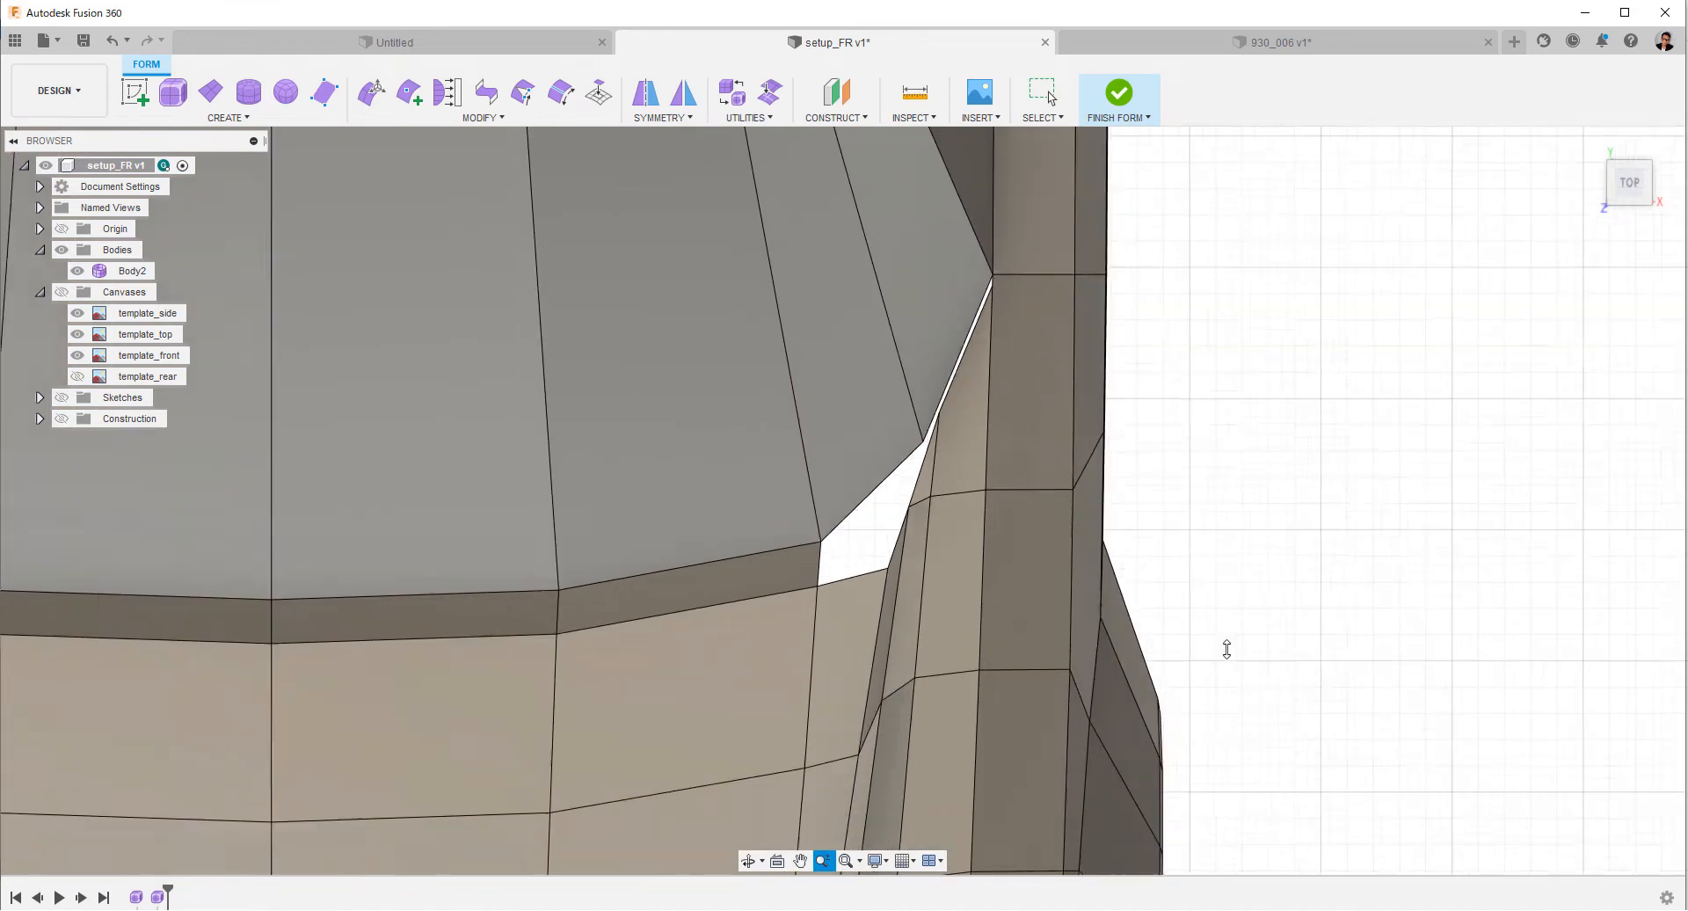
pyautogui.click(1066, 628)
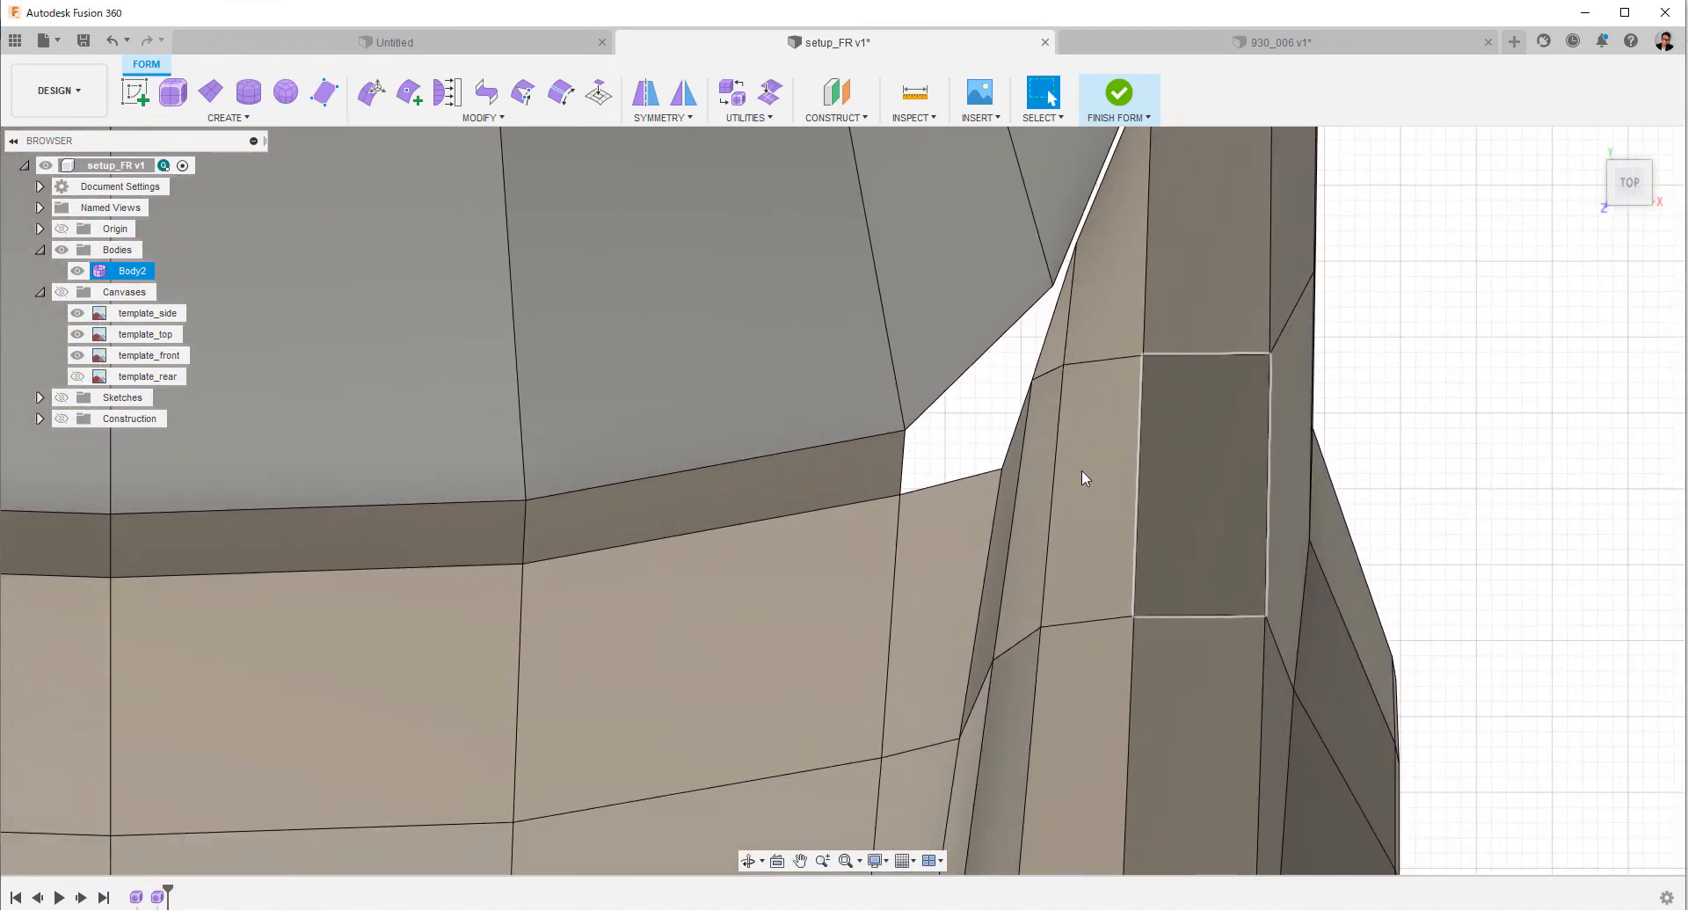
pyautogui.click(1000, 467)
pyautogui.rightClick(997, 418)
pyautogui.click(1044, 403)
pyautogui.moveTo(1002, 415); pyautogui.dragTo(1009, 361)
pyautogui.keyDown('shift'); pyautogui.moveTo(1009, 361); pyautogui.dragTo(1041, 540, button='middle'); pyautogui.keyUp('shift')
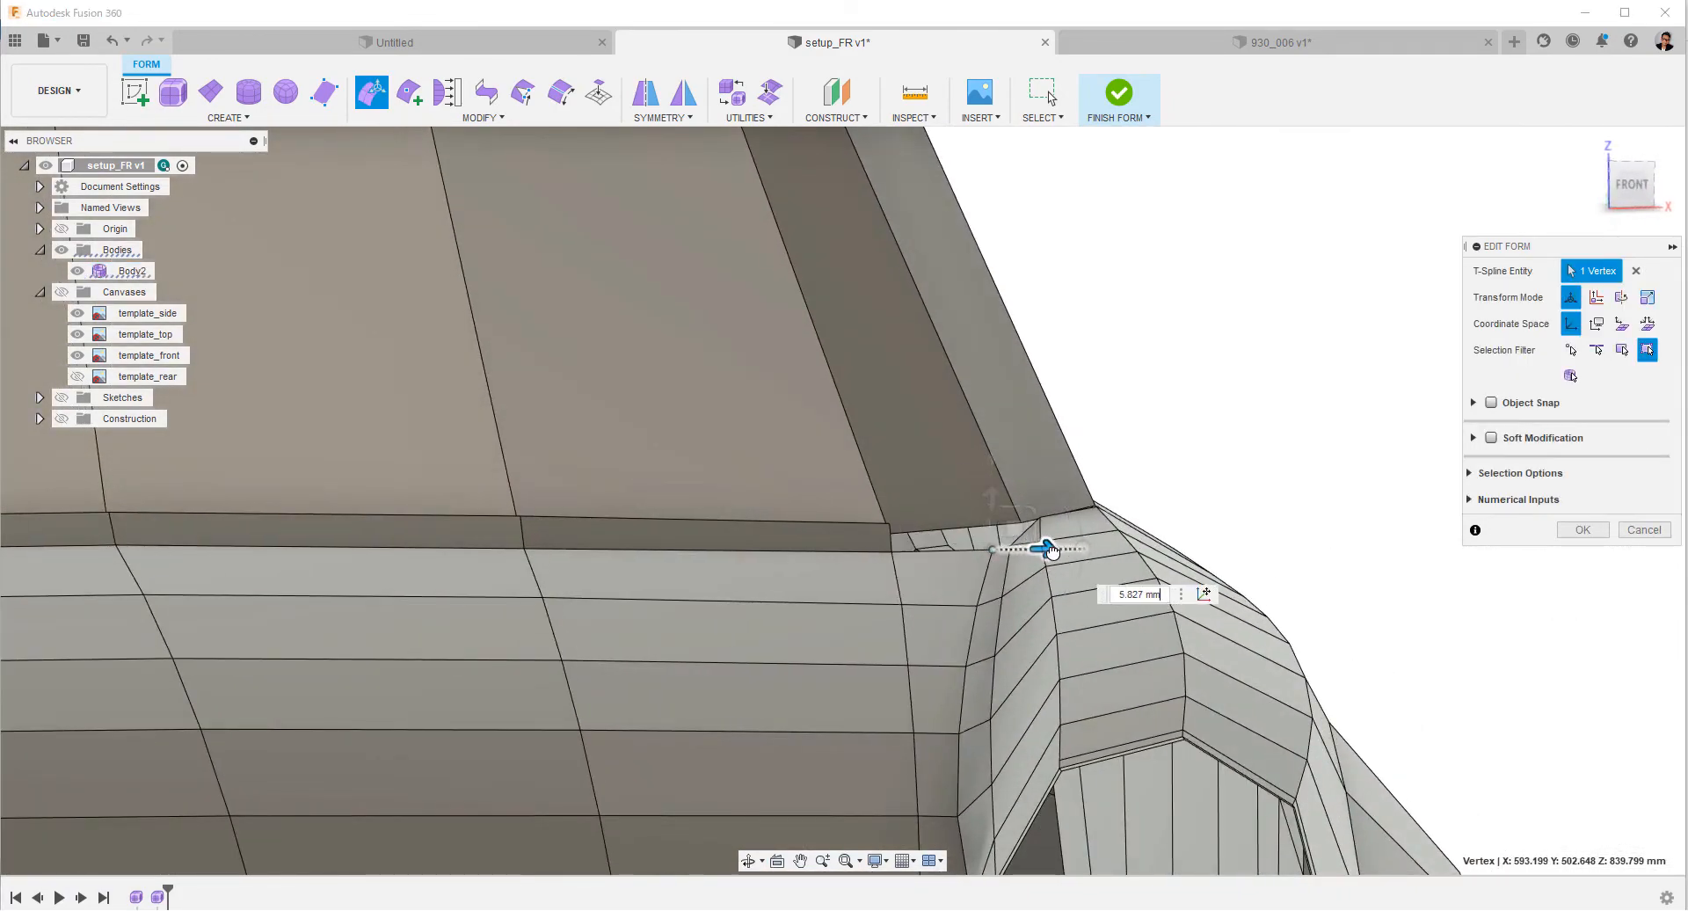
pyautogui.moveTo(1052, 551); pyautogui.dragTo(1054, 551)
pyautogui.keyDown('shift'); pyautogui.moveTo(1054, 551); pyautogui.dragTo(1059, 519, button='middle'); pyautogui.keyUp('shift')
pyautogui.click(1586, 530)
# Insert a straight edge line along the hood's outer side, from its rear corner vertex at the windshield gap to the nose.
pyautogui.keyDown('shift'); pyautogui.moveTo(1473, 448); pyautogui.dragTo(1494, 487, button='middle'); pyautogui.keyUp('shift')
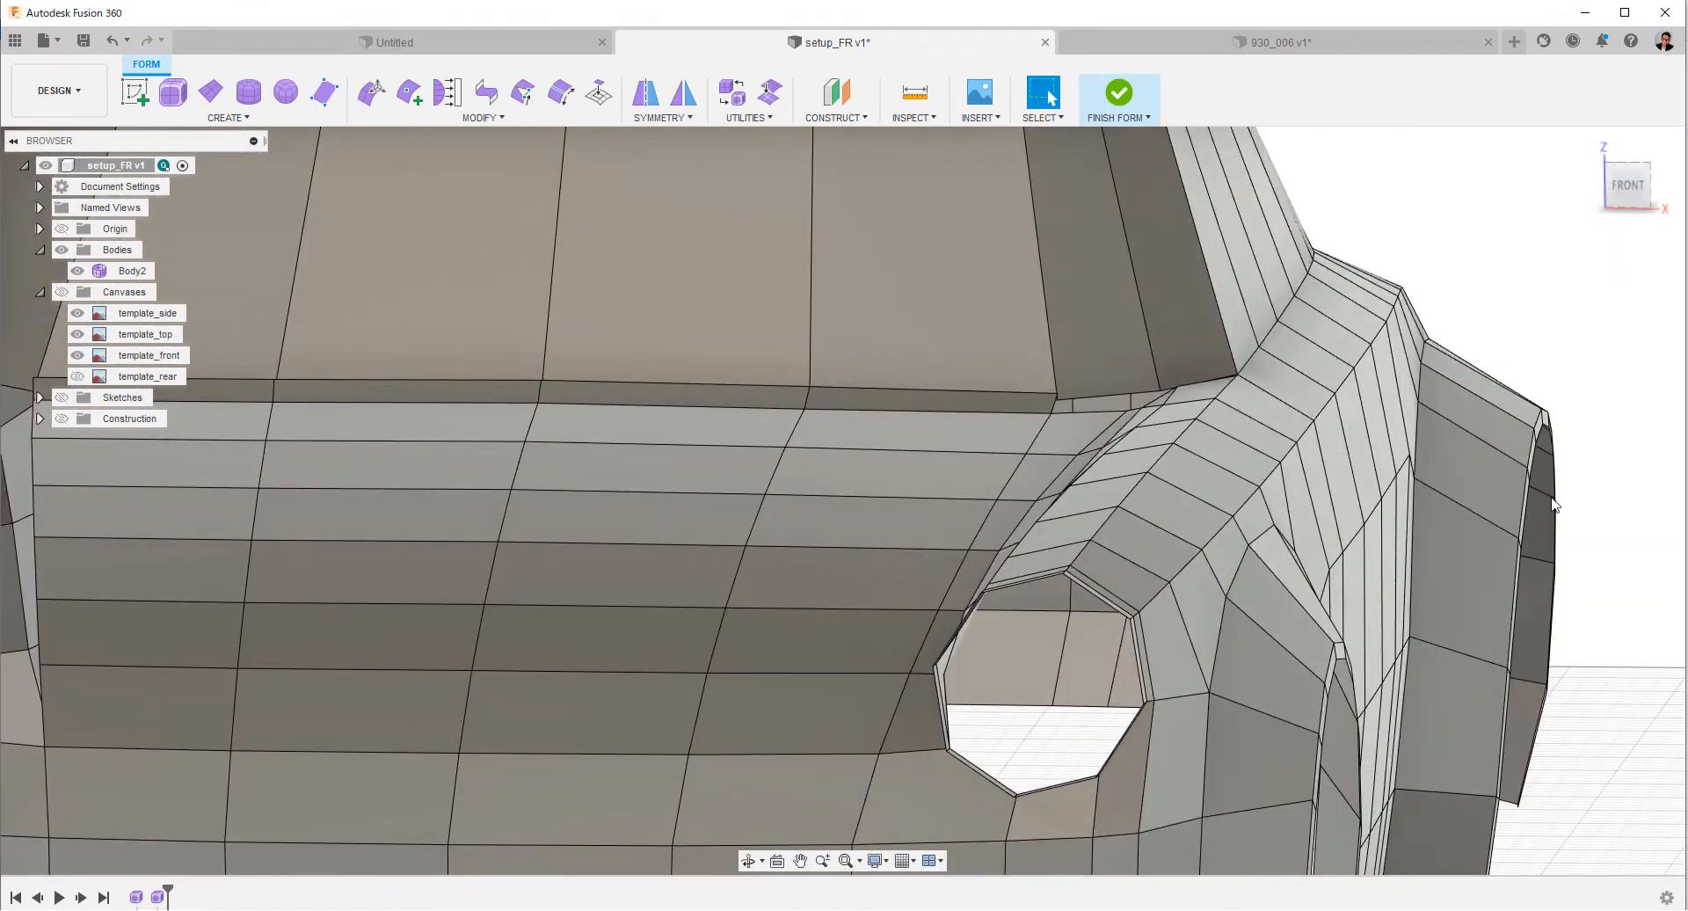
pyautogui.click(1627, 195)
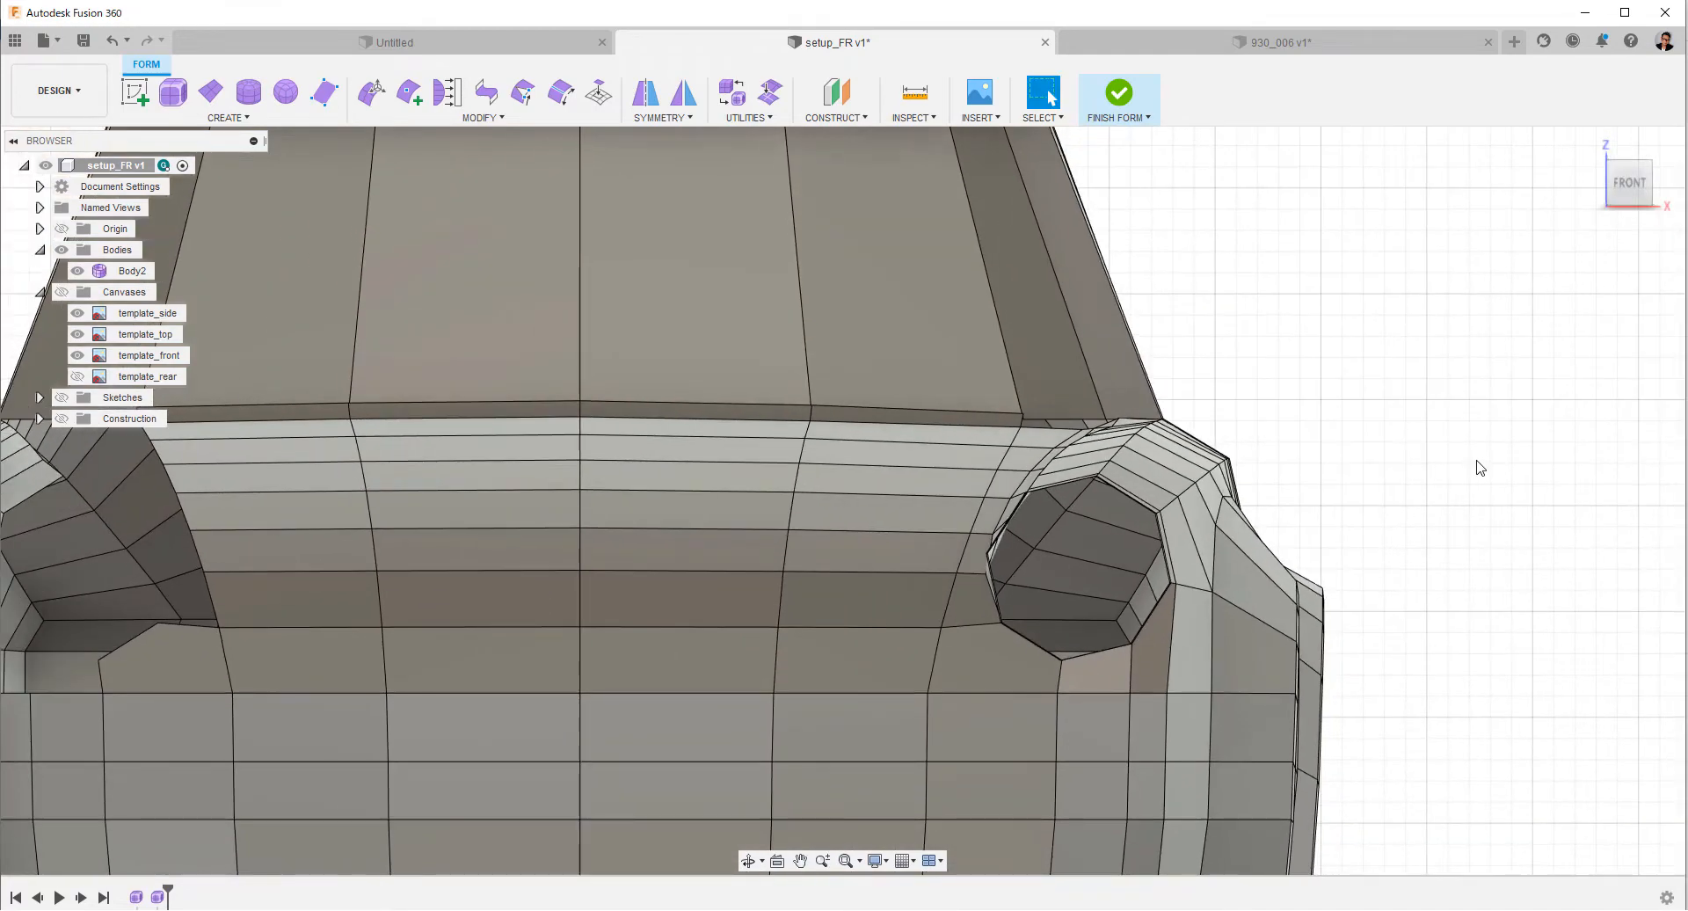
pyautogui.keyDown('shift'); pyautogui.moveTo(1480, 468); pyautogui.dragTo(1400, 415, button='middle'); pyautogui.keyUp('shift')
pyautogui.keyDown('shift'); pyautogui.moveTo(421, 187); pyautogui.dragTo(418, 180, button='middle'); pyautogui.keyUp('shift')
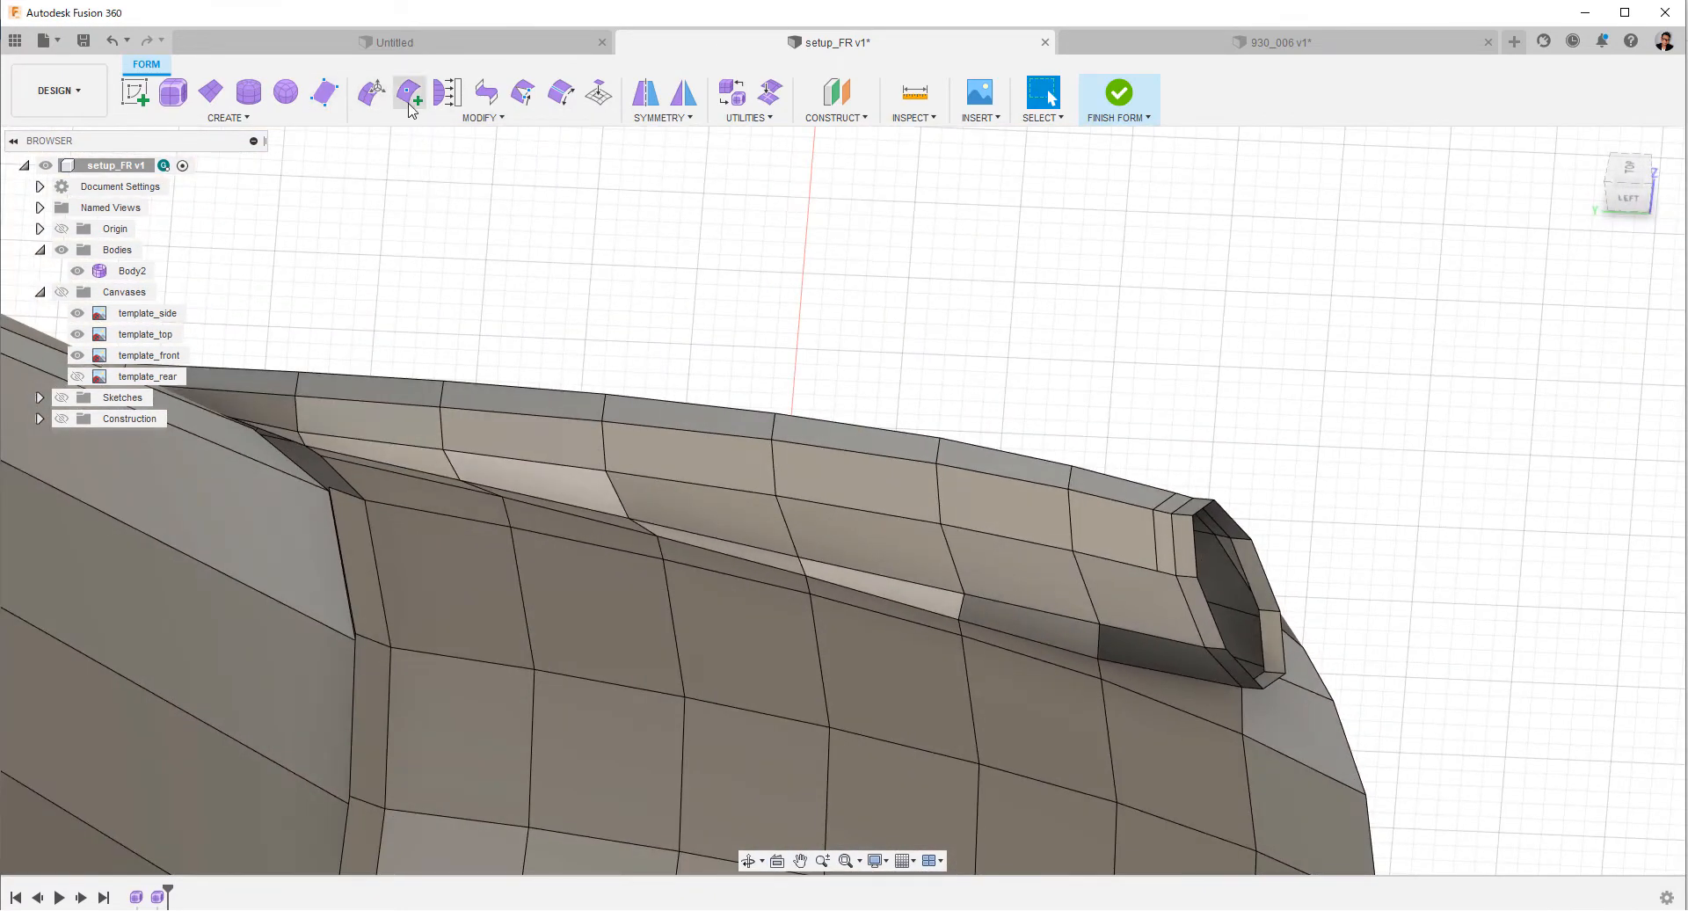
pyautogui.click(1667, 221)
pyautogui.click(1462, 251)
pyautogui.click(409, 92)
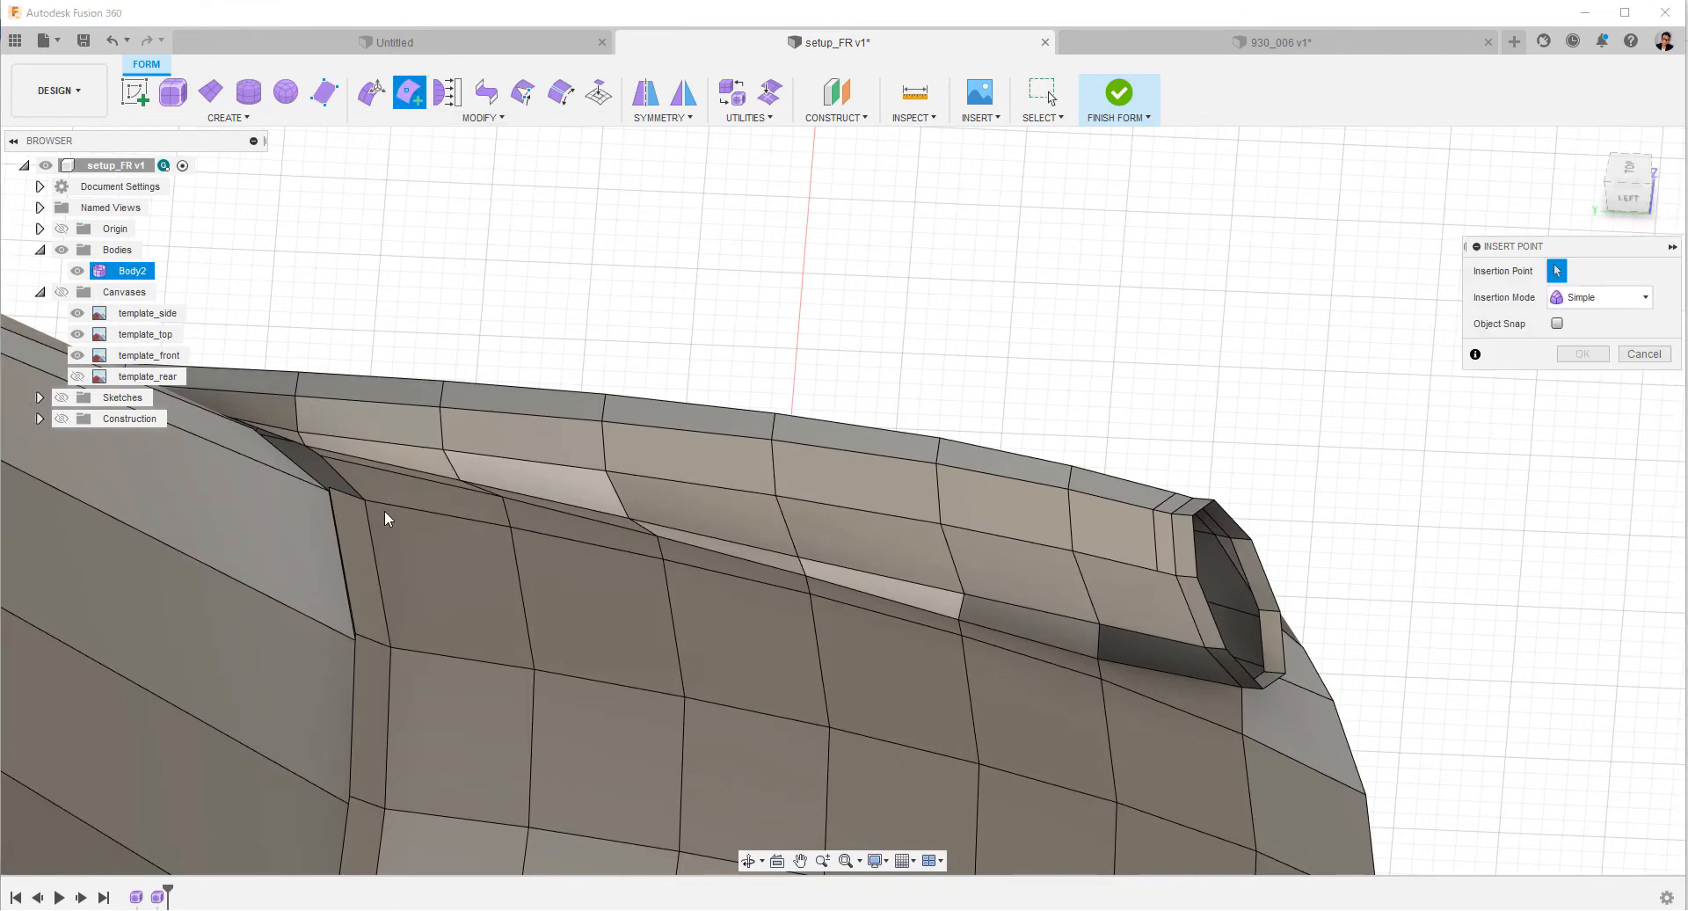
pyautogui.click(365, 499)
pyautogui.click(1365, 795)
pyautogui.keyDown('shift'); pyautogui.moveTo(1462, 671); pyautogui.dragTo(1460, 710, button='middle'); pyautogui.keyUp('shift')
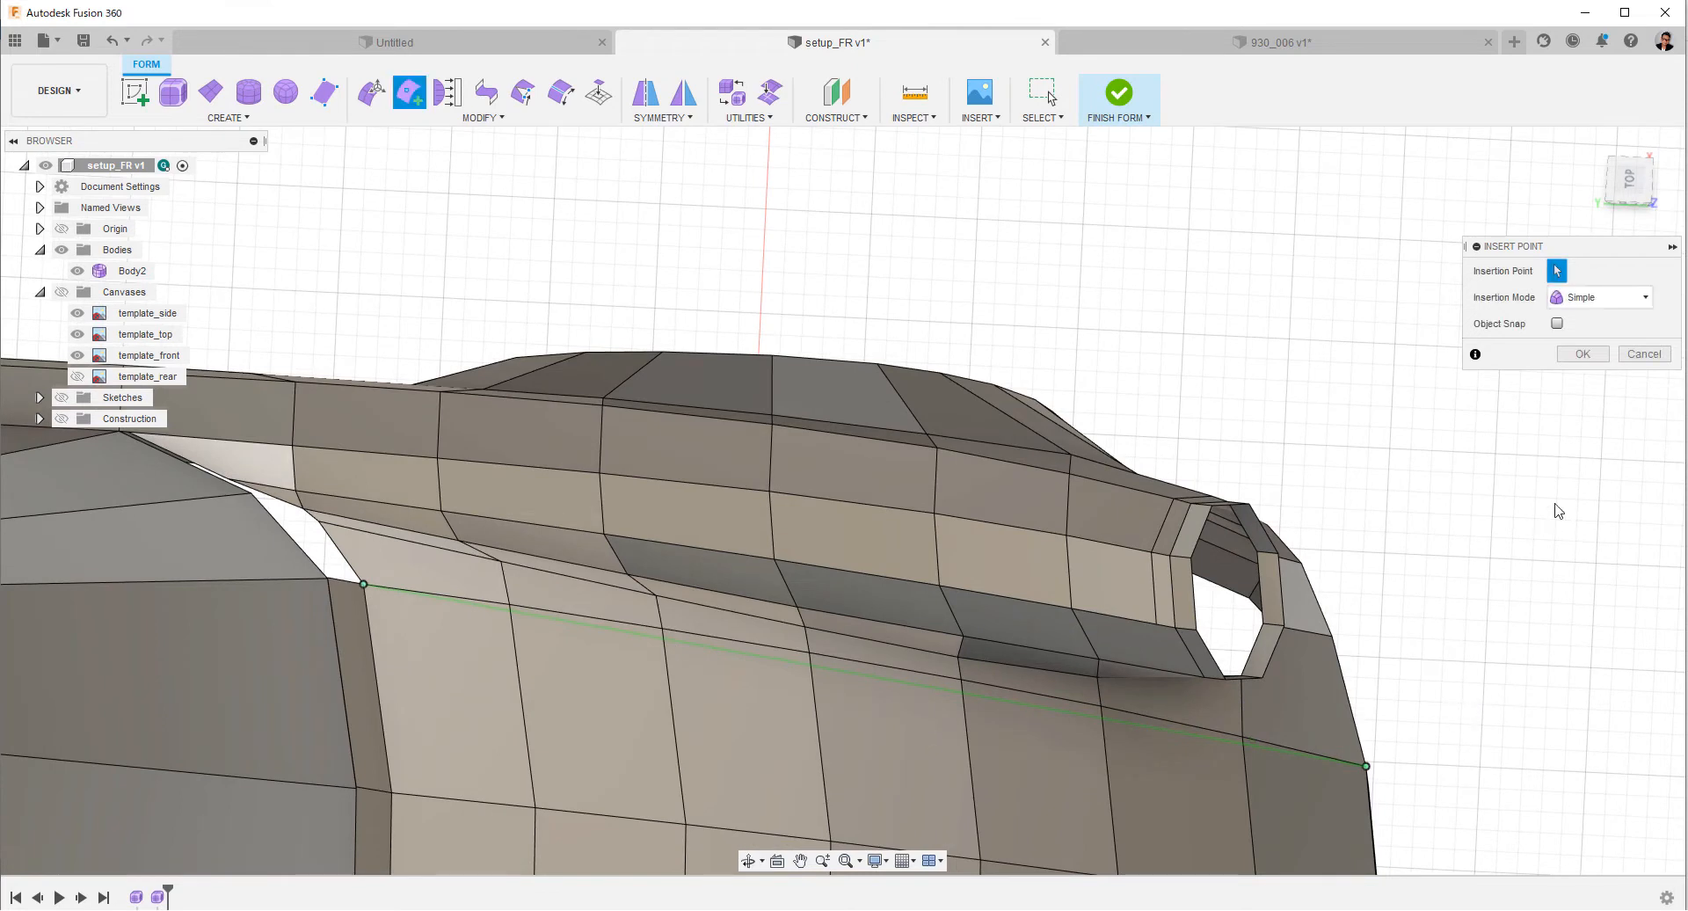
pyautogui.click(1589, 356)
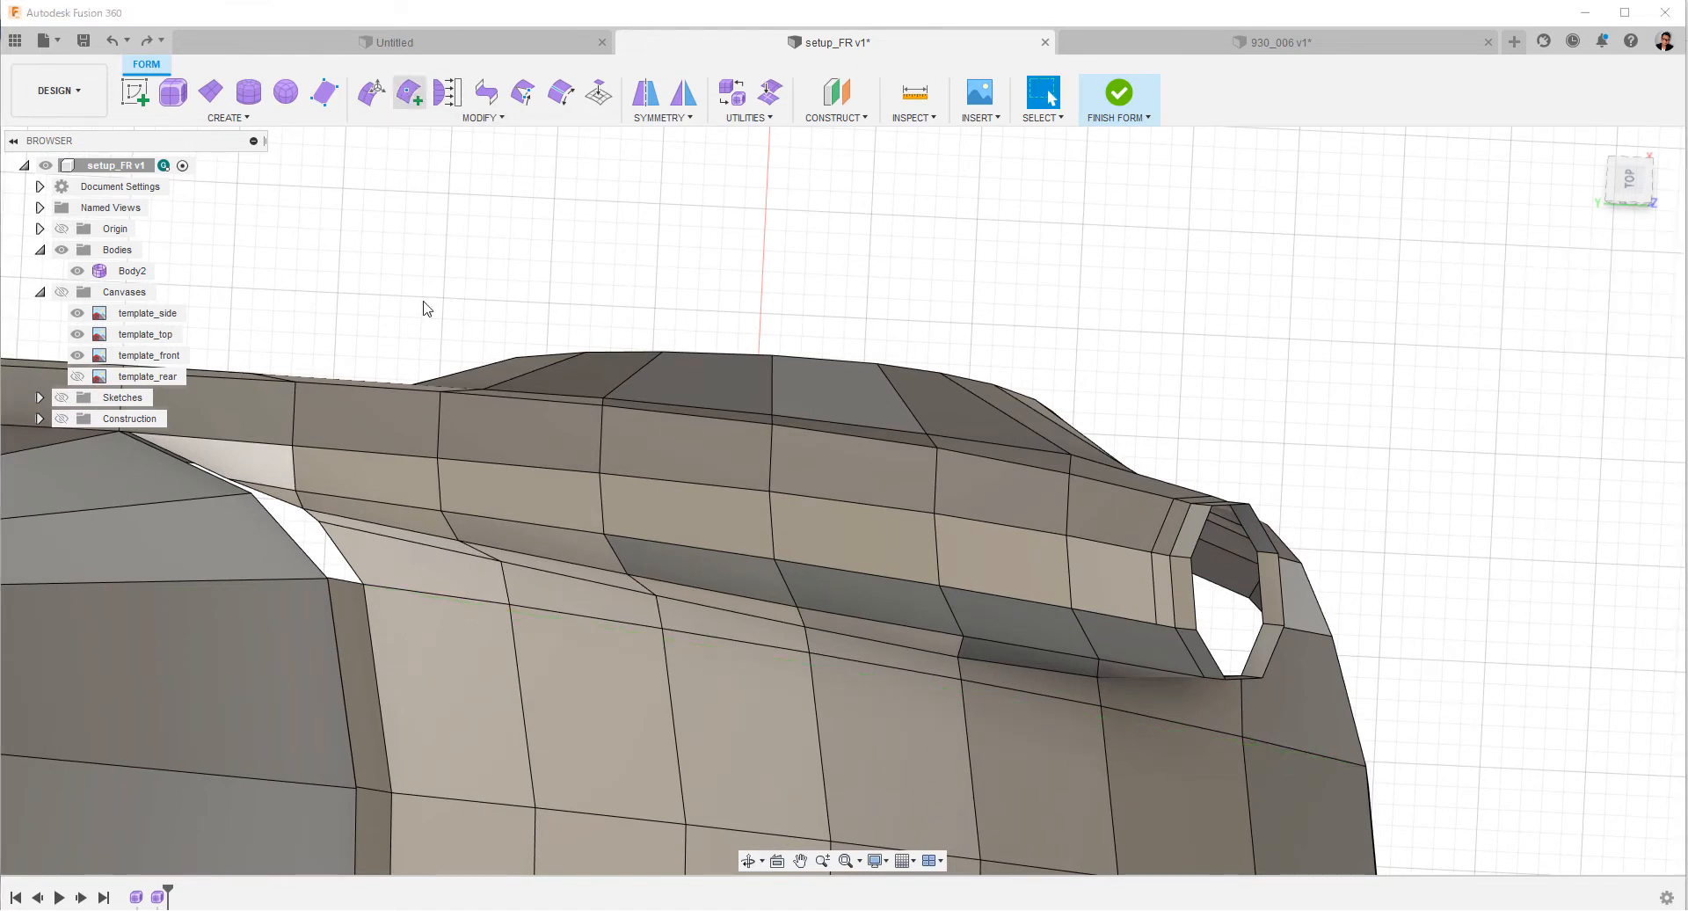
pyautogui.click(409, 91)
pyautogui.click(363, 583)
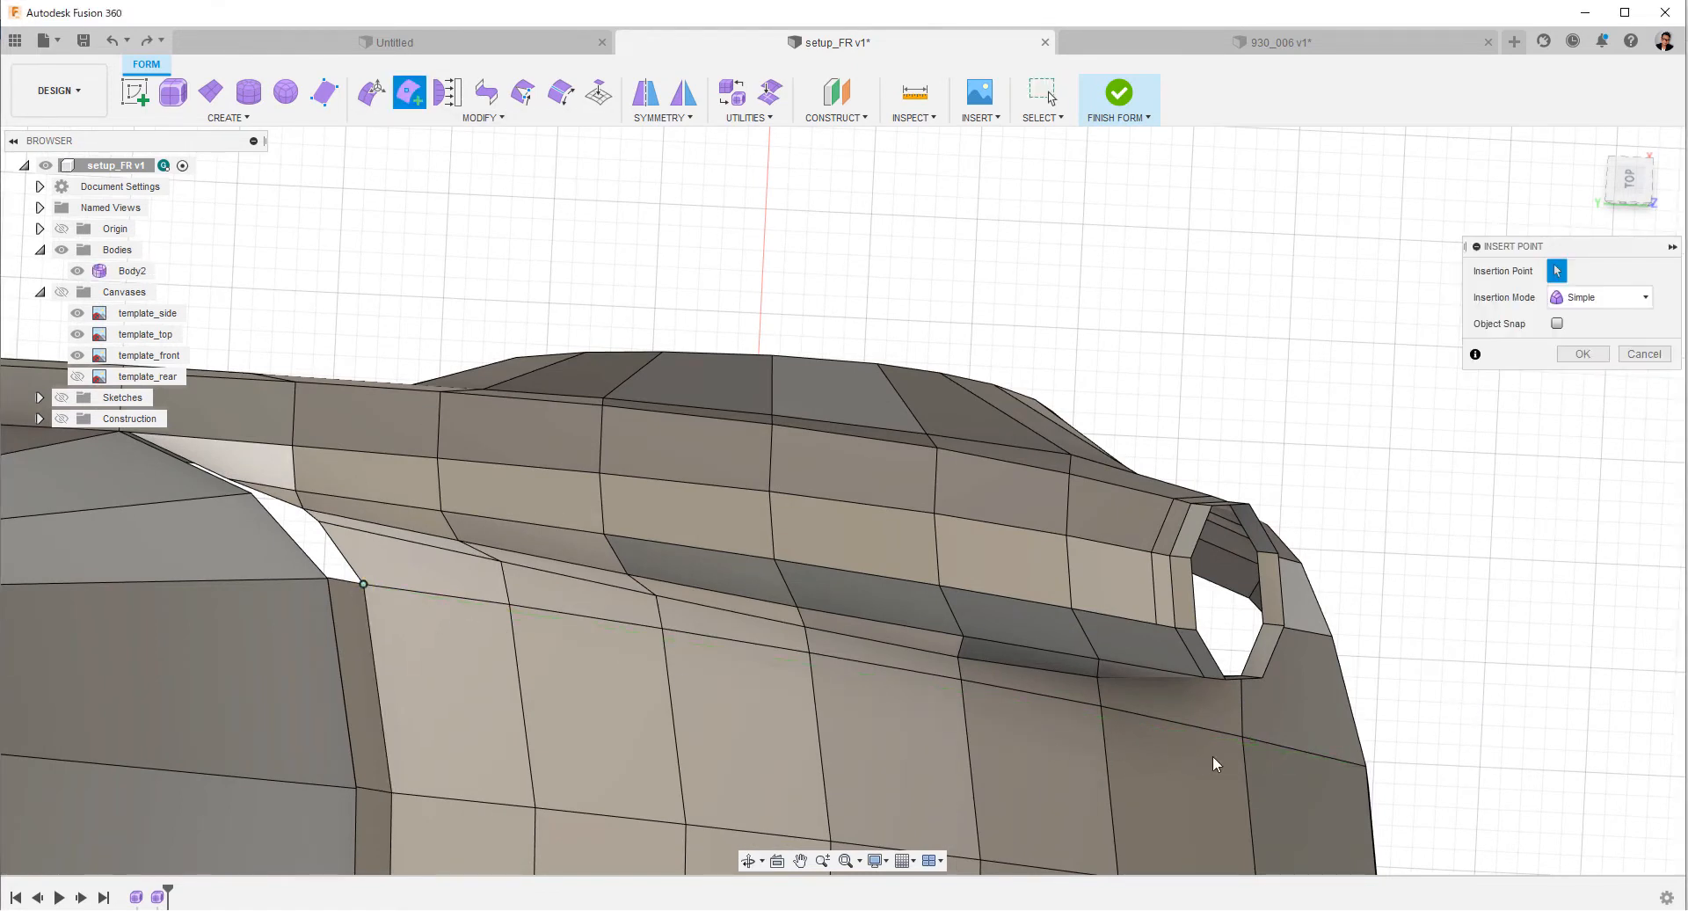
pyautogui.click(1585, 354)
# Delete the old edge line beside the newly inserted one along the hood's outer side.
pyautogui.doubleClick(1052, 697)
pyautogui.rightClick(1498, 426)
pyautogui.click(1443, 399)
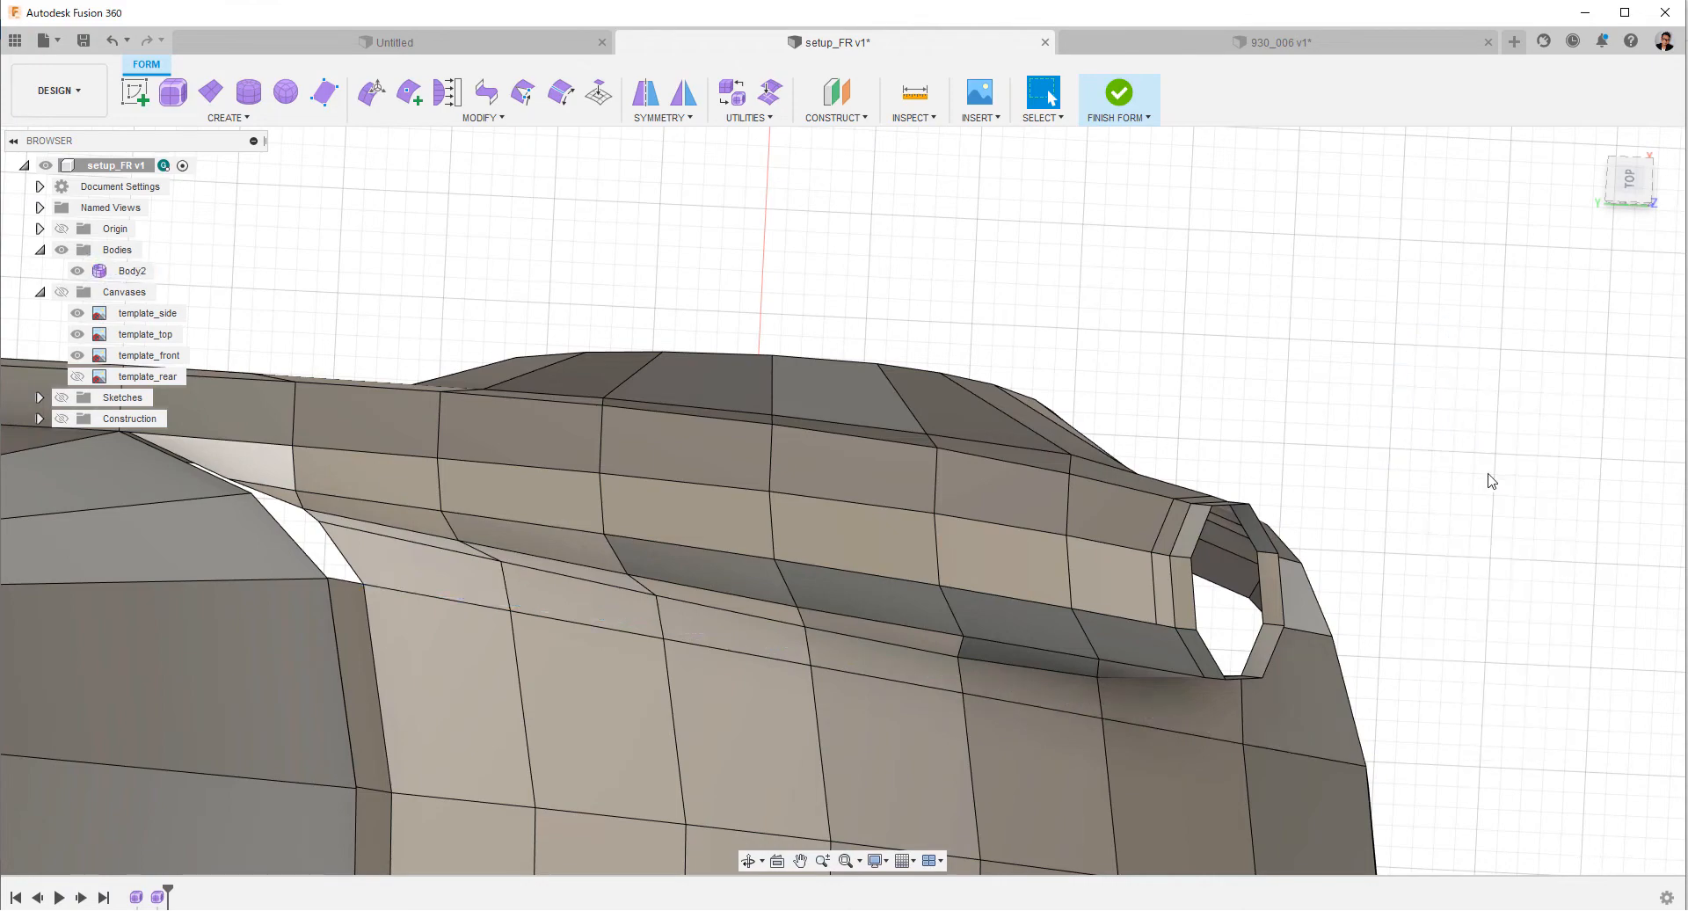
# Try to delete the unfinished negative-X half of the car body with a window selection from above, and undo it.
pyautogui.keyDown('shift'); pyautogui.moveTo(1386, 387); pyautogui.dragTo(1543, 257, button='middle'); pyautogui.keyUp('shift')
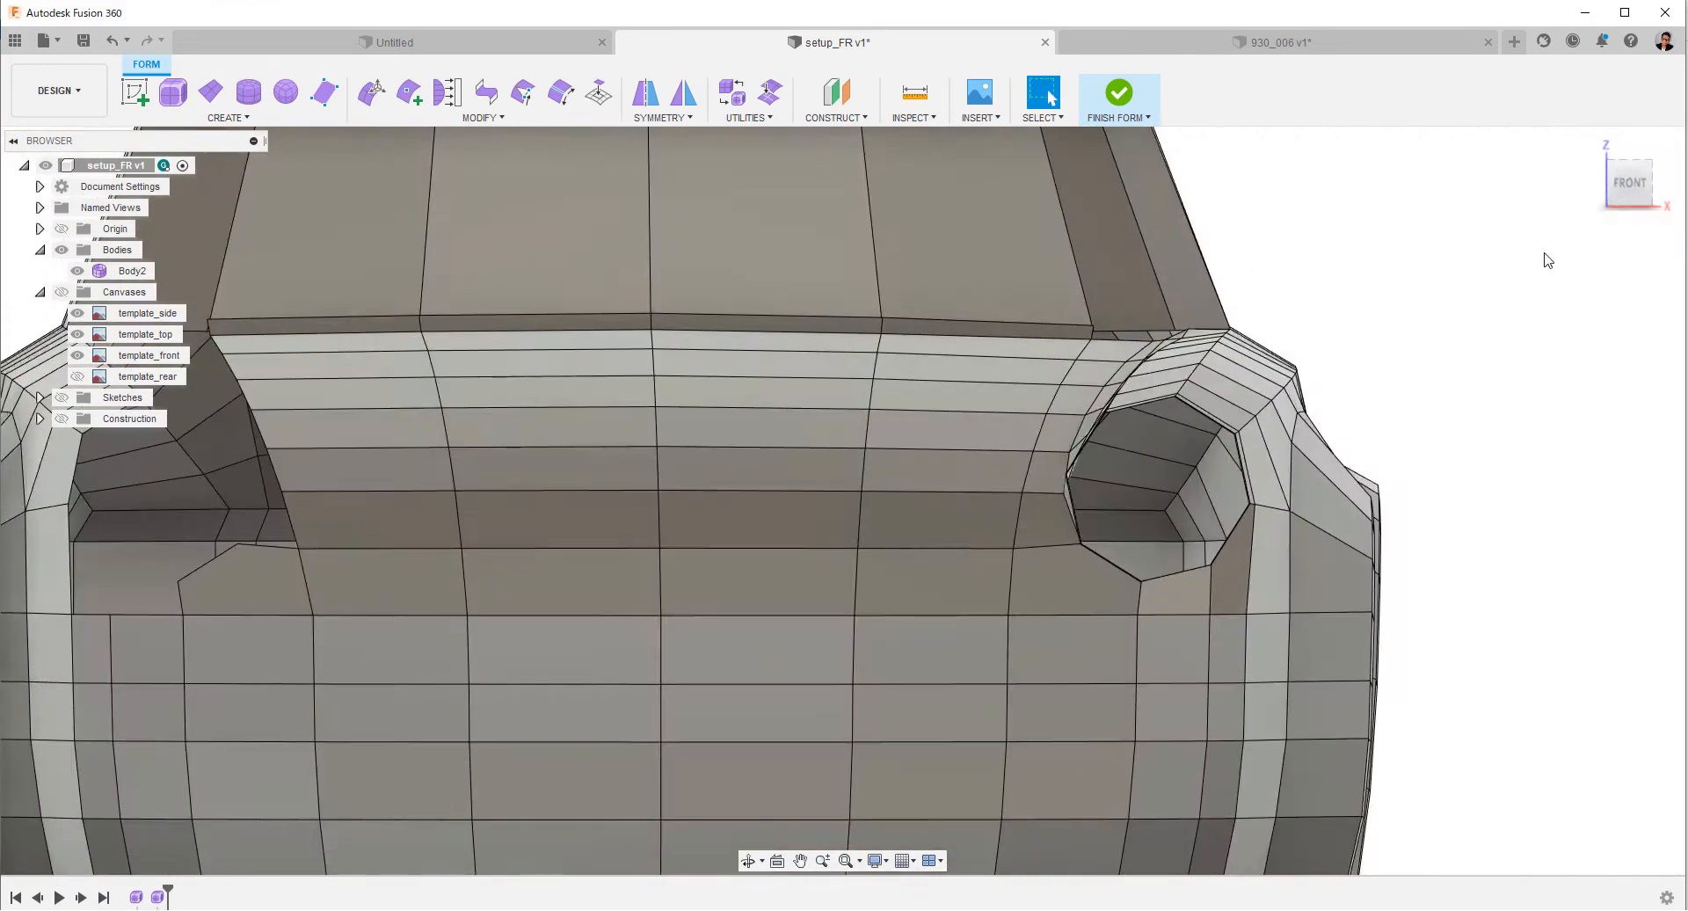
pyautogui.click(1630, 183)
pyautogui.keyDown('shift'); pyautogui.moveTo(1537, 433); pyautogui.dragTo(1684, 329, button='middle'); pyautogui.keyUp('shift')
pyautogui.click(1628, 182)
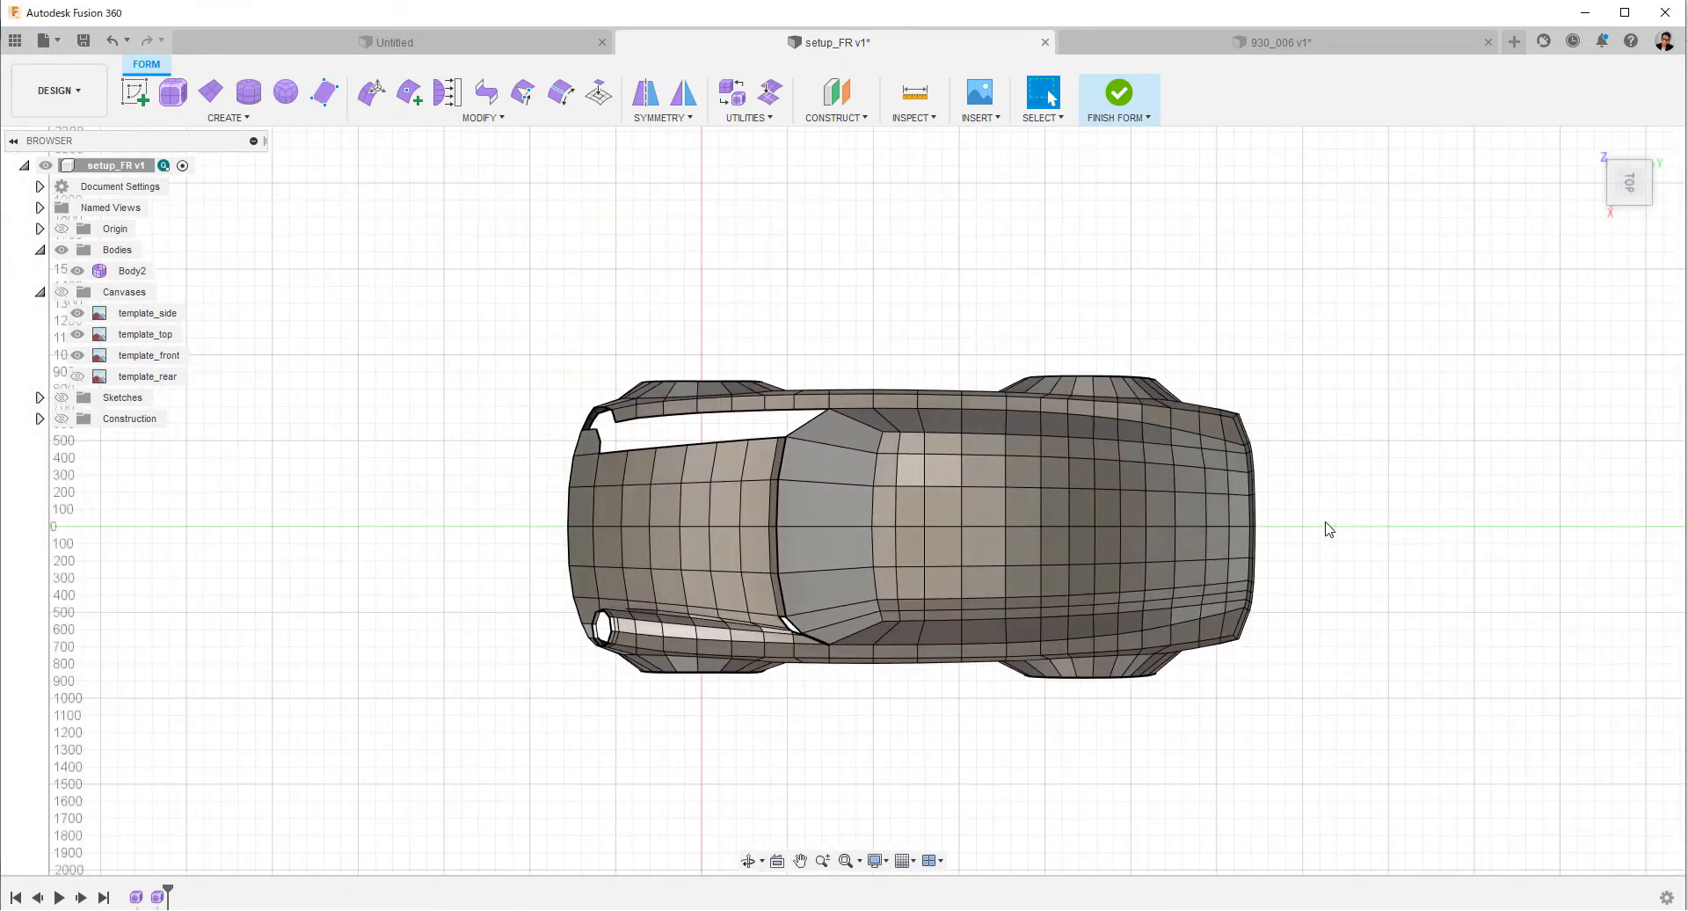
pyautogui.moveTo(1326, 527); pyautogui.dragTo(500, 298)
pyautogui.rightClick(643, 240)
pyautogui.click(591, 214)
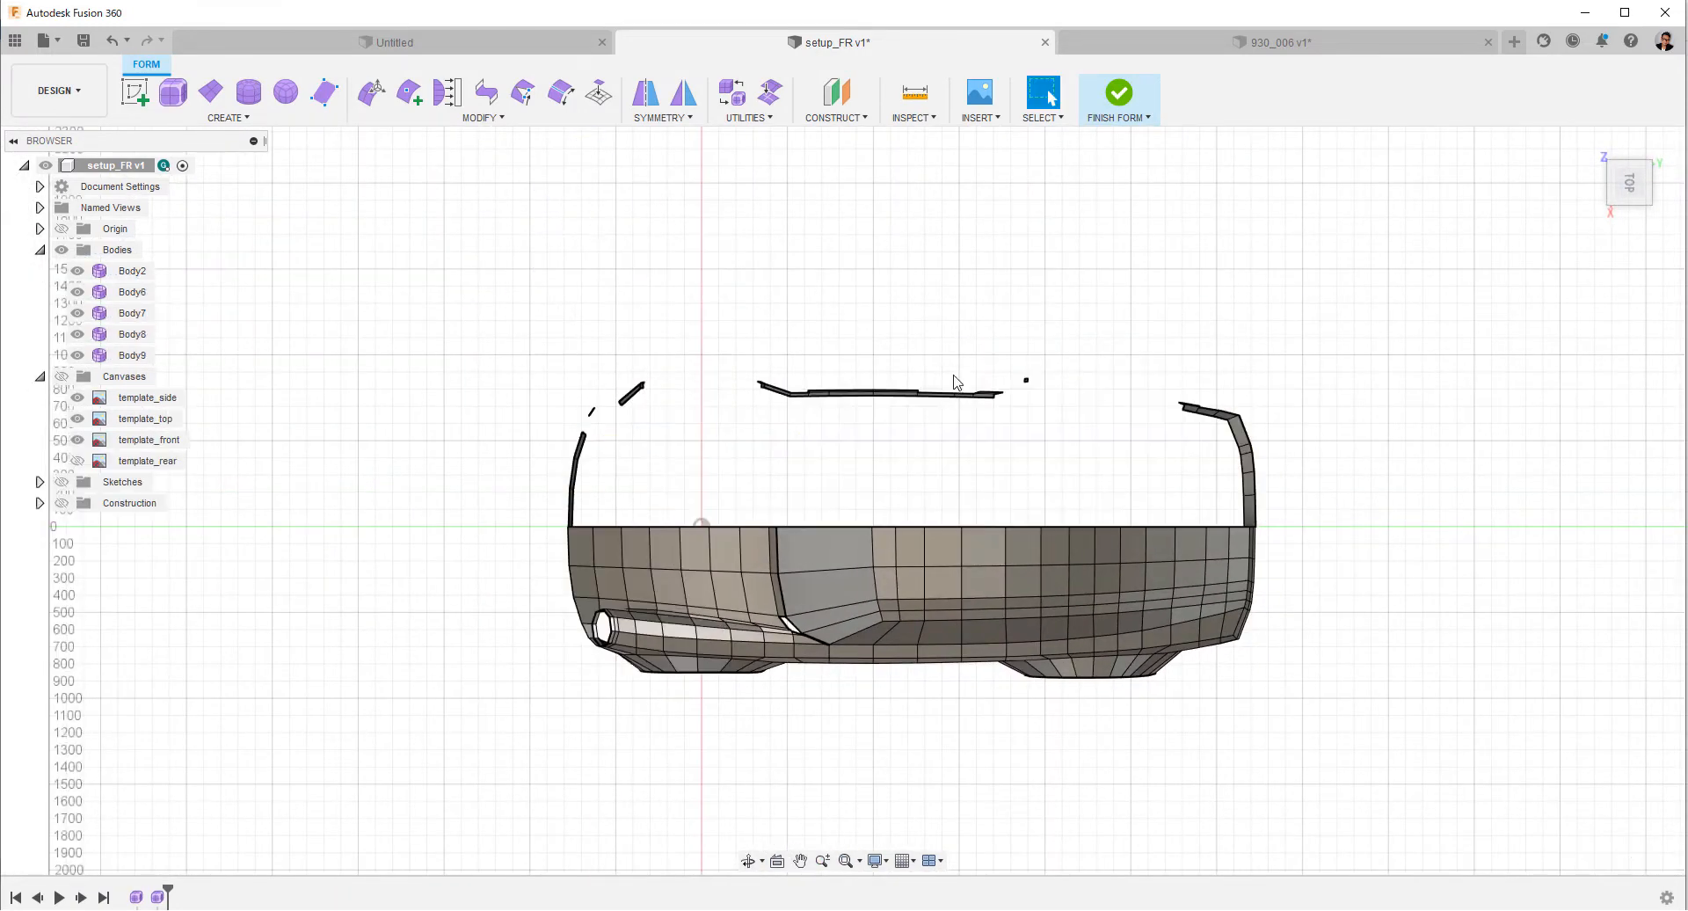
pyautogui.click(1143, 119)
pyautogui.click(1059, 122)
pyautogui.moveTo(1087, 257)
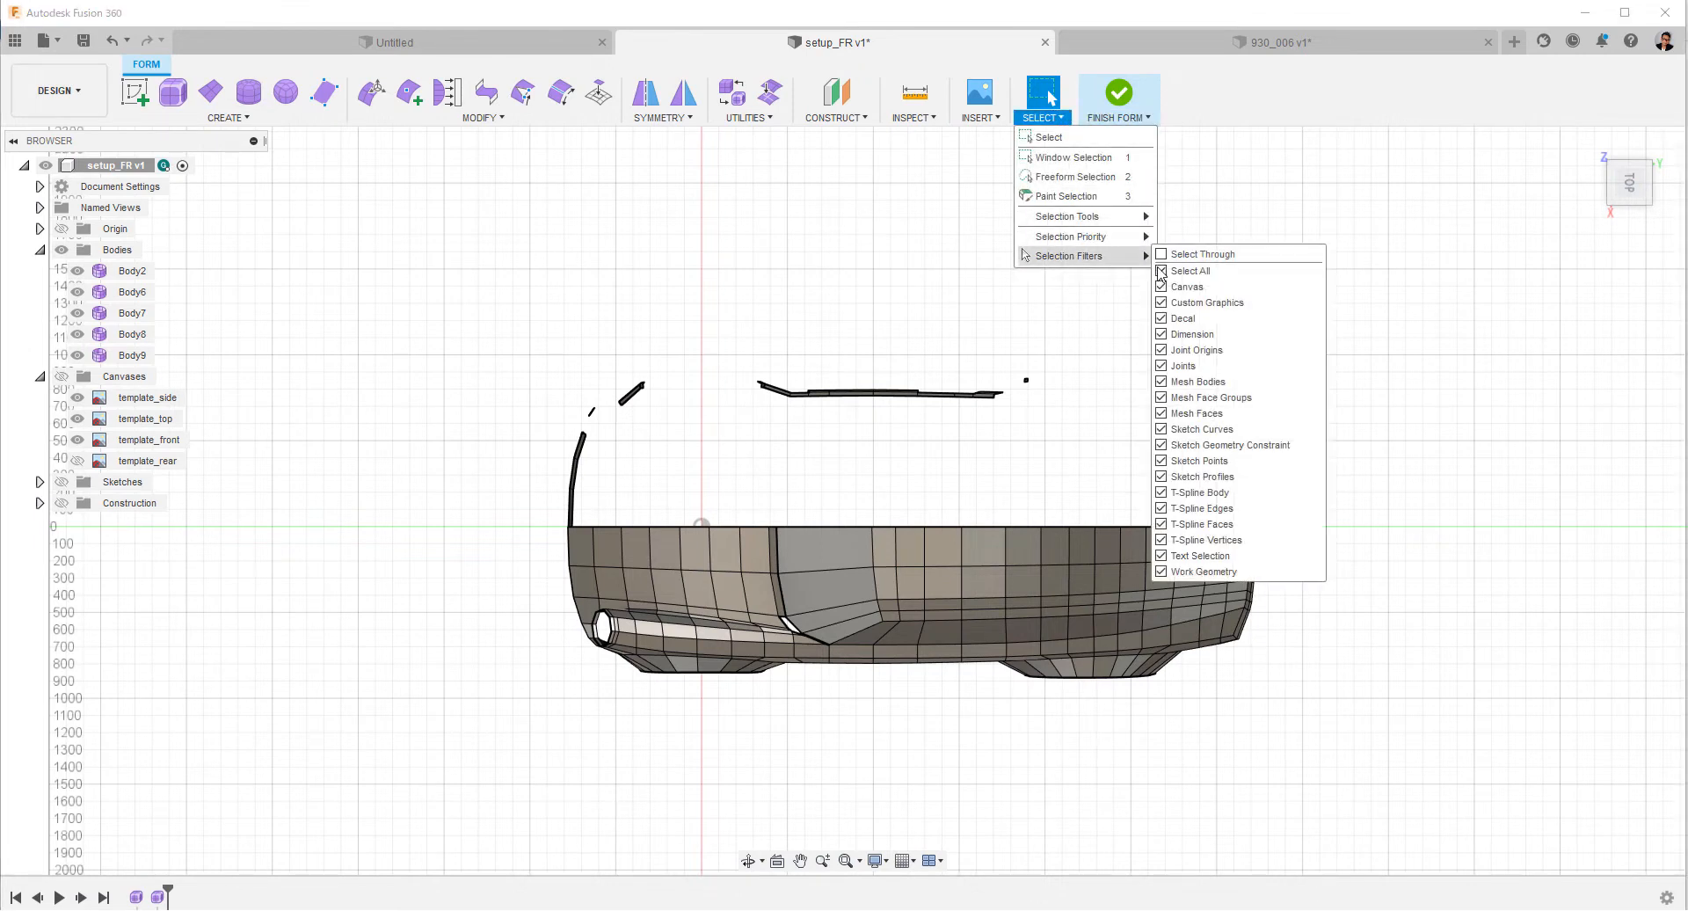
pyautogui.click(1524, 334)
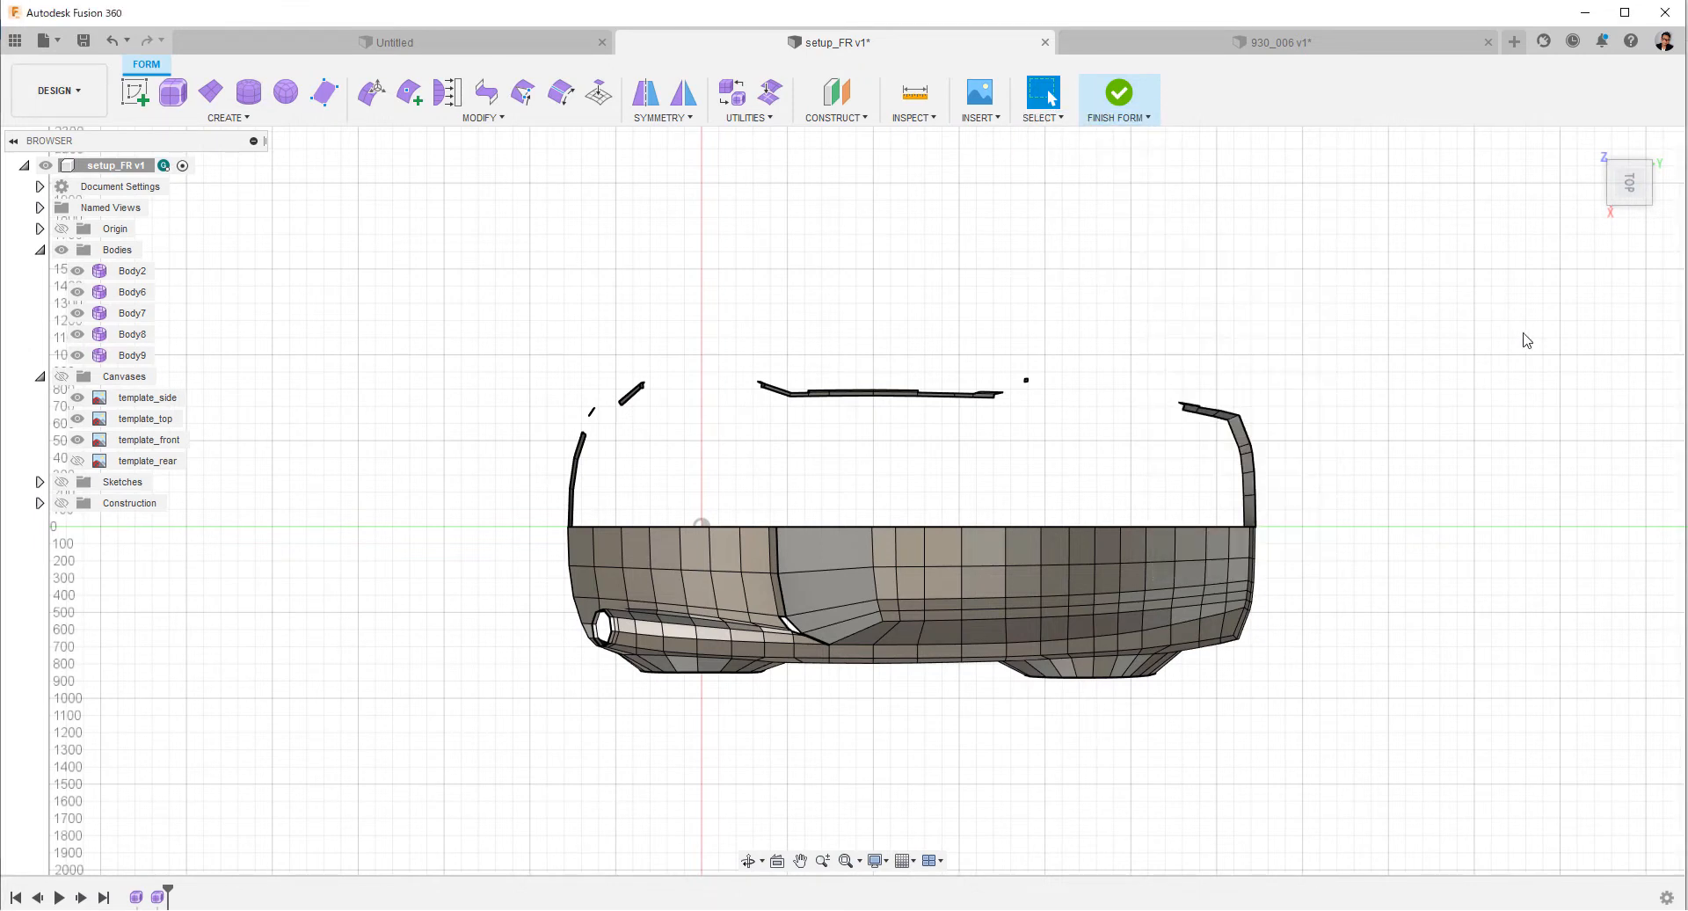
pyautogui.hotkey('ctrl', 'z')
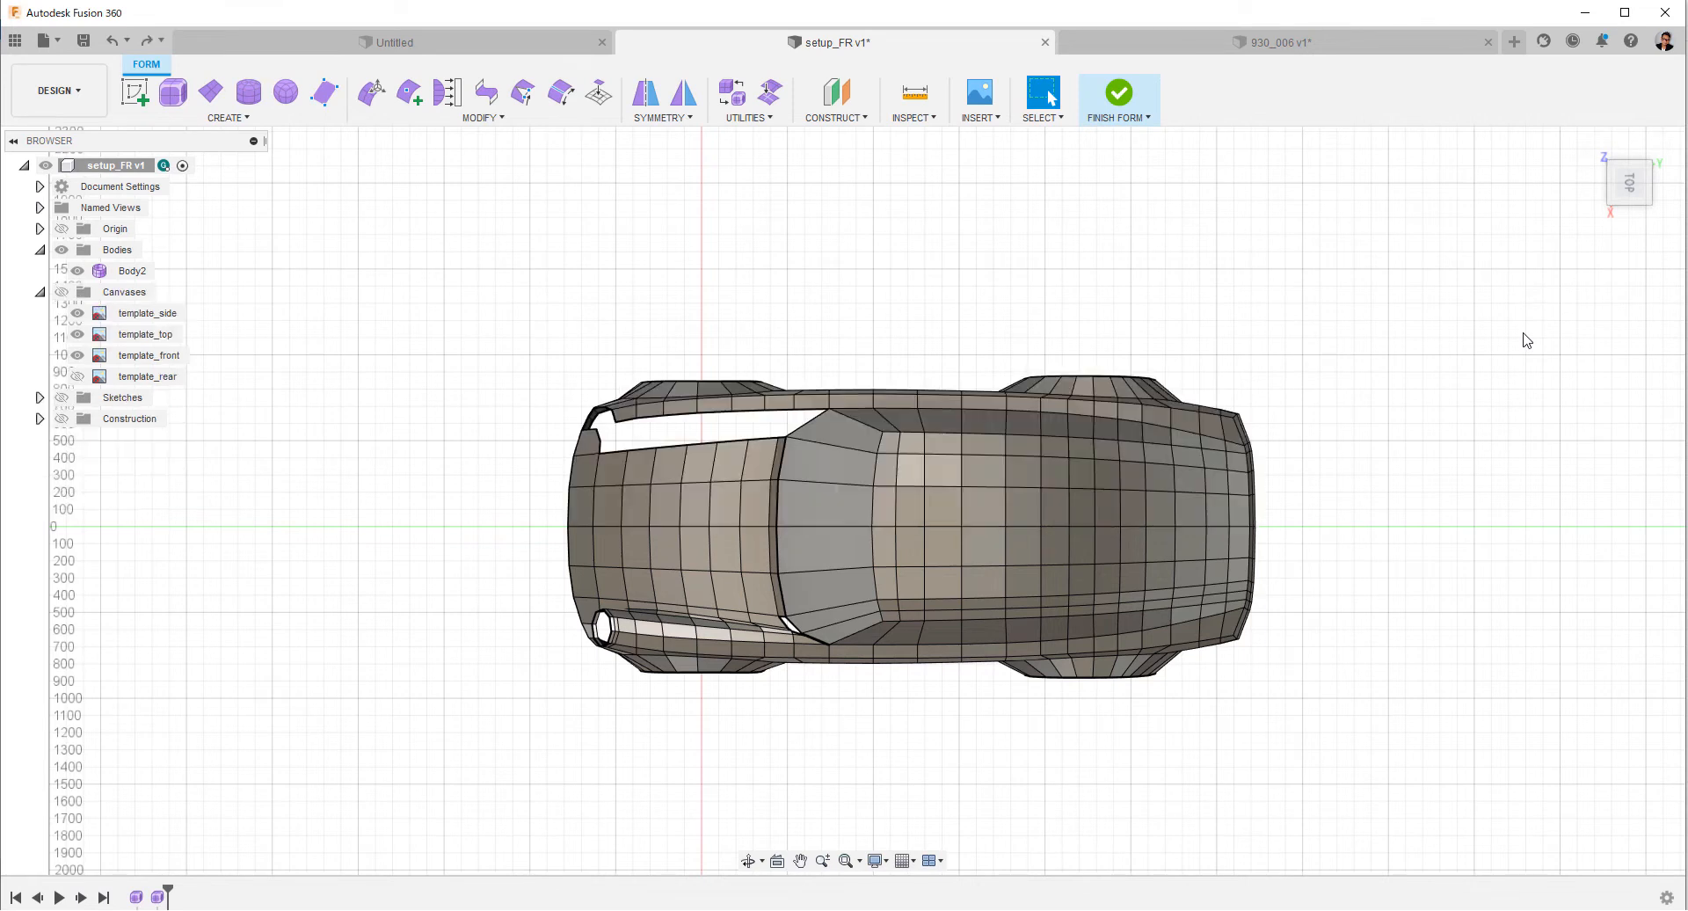
# Delete the whole unfinished negative-X half of the car body, selecting through so its hidden faces are included.
pyautogui.click(1049, 121)
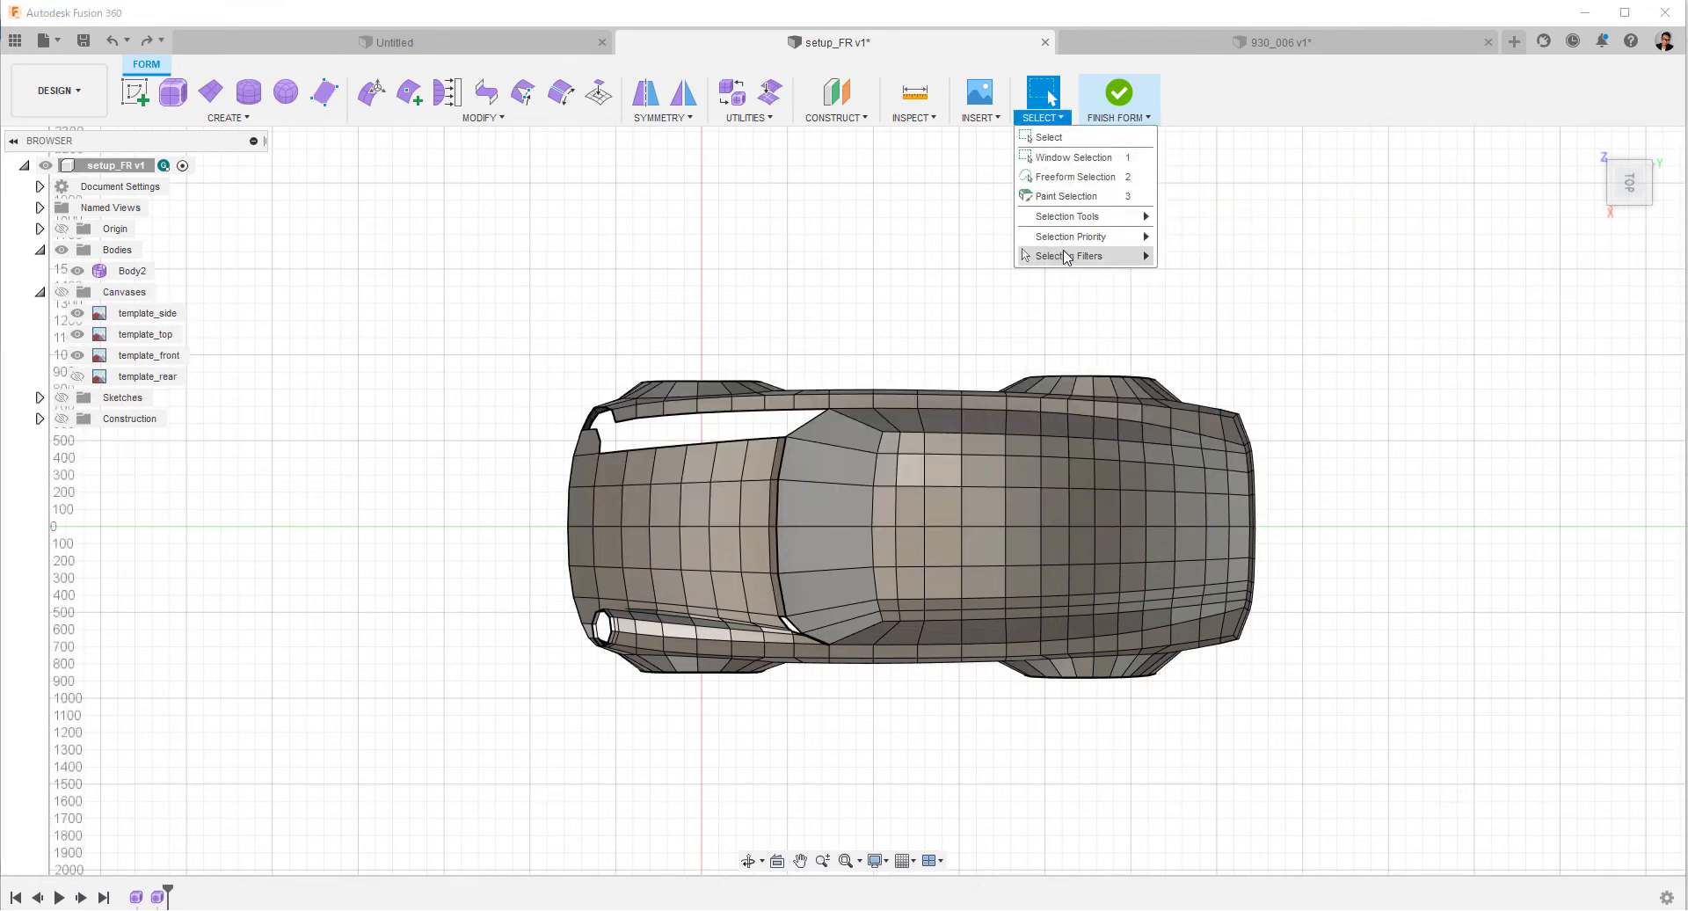
pyautogui.click(1413, 255)
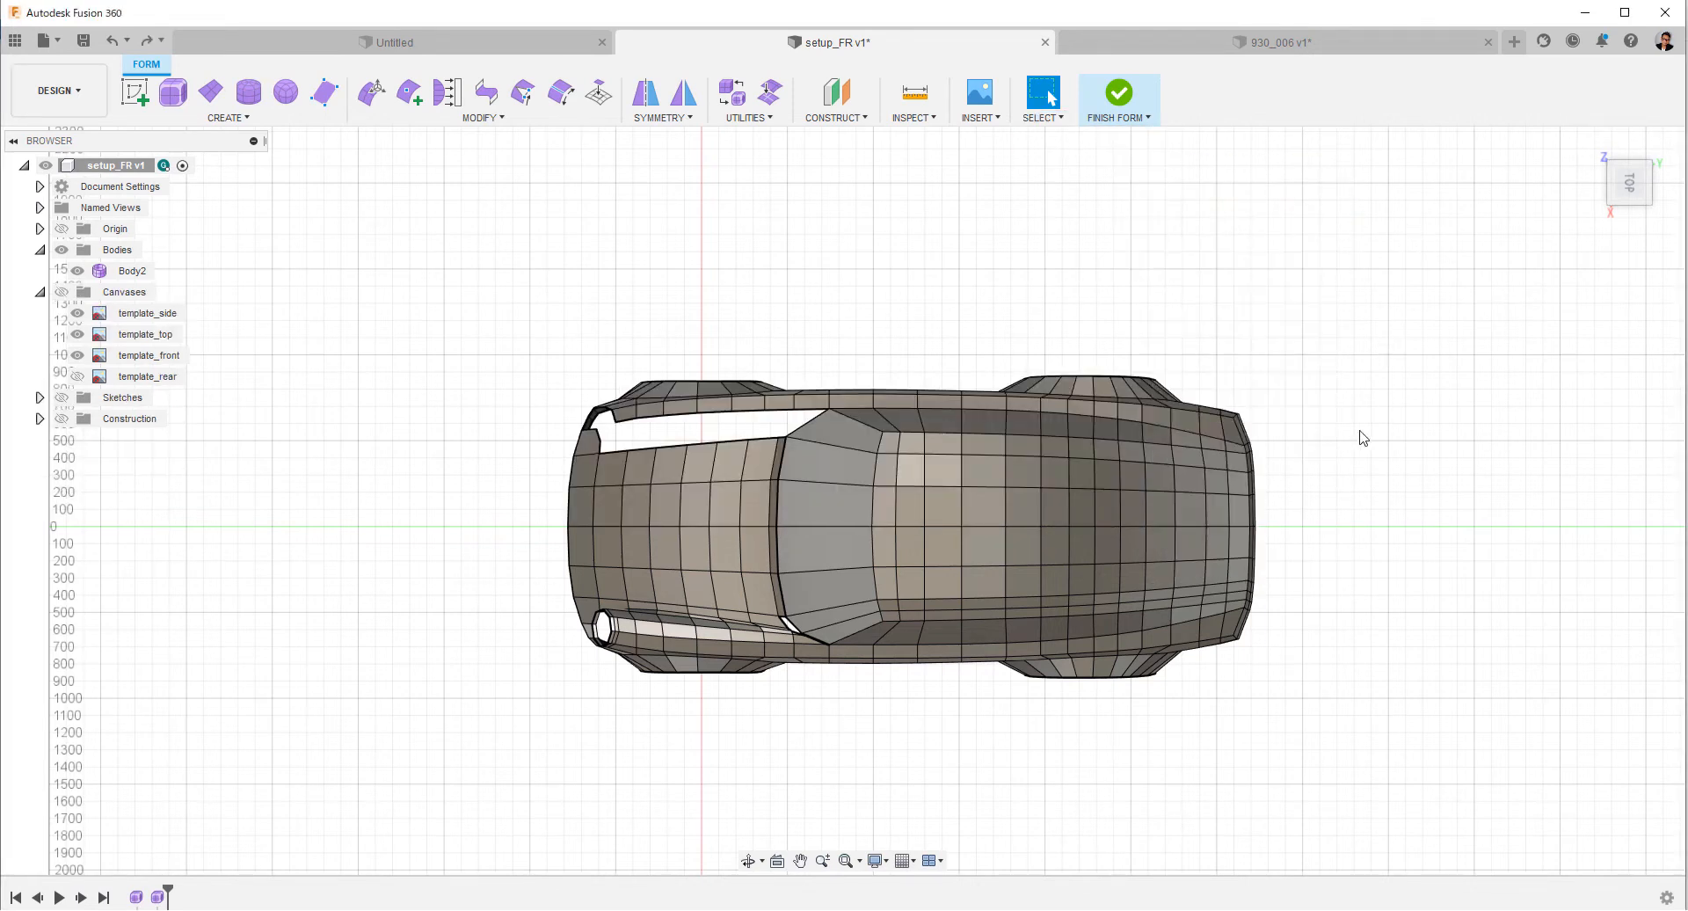
pyautogui.moveTo(1300, 523); pyautogui.dragTo(523, 330)
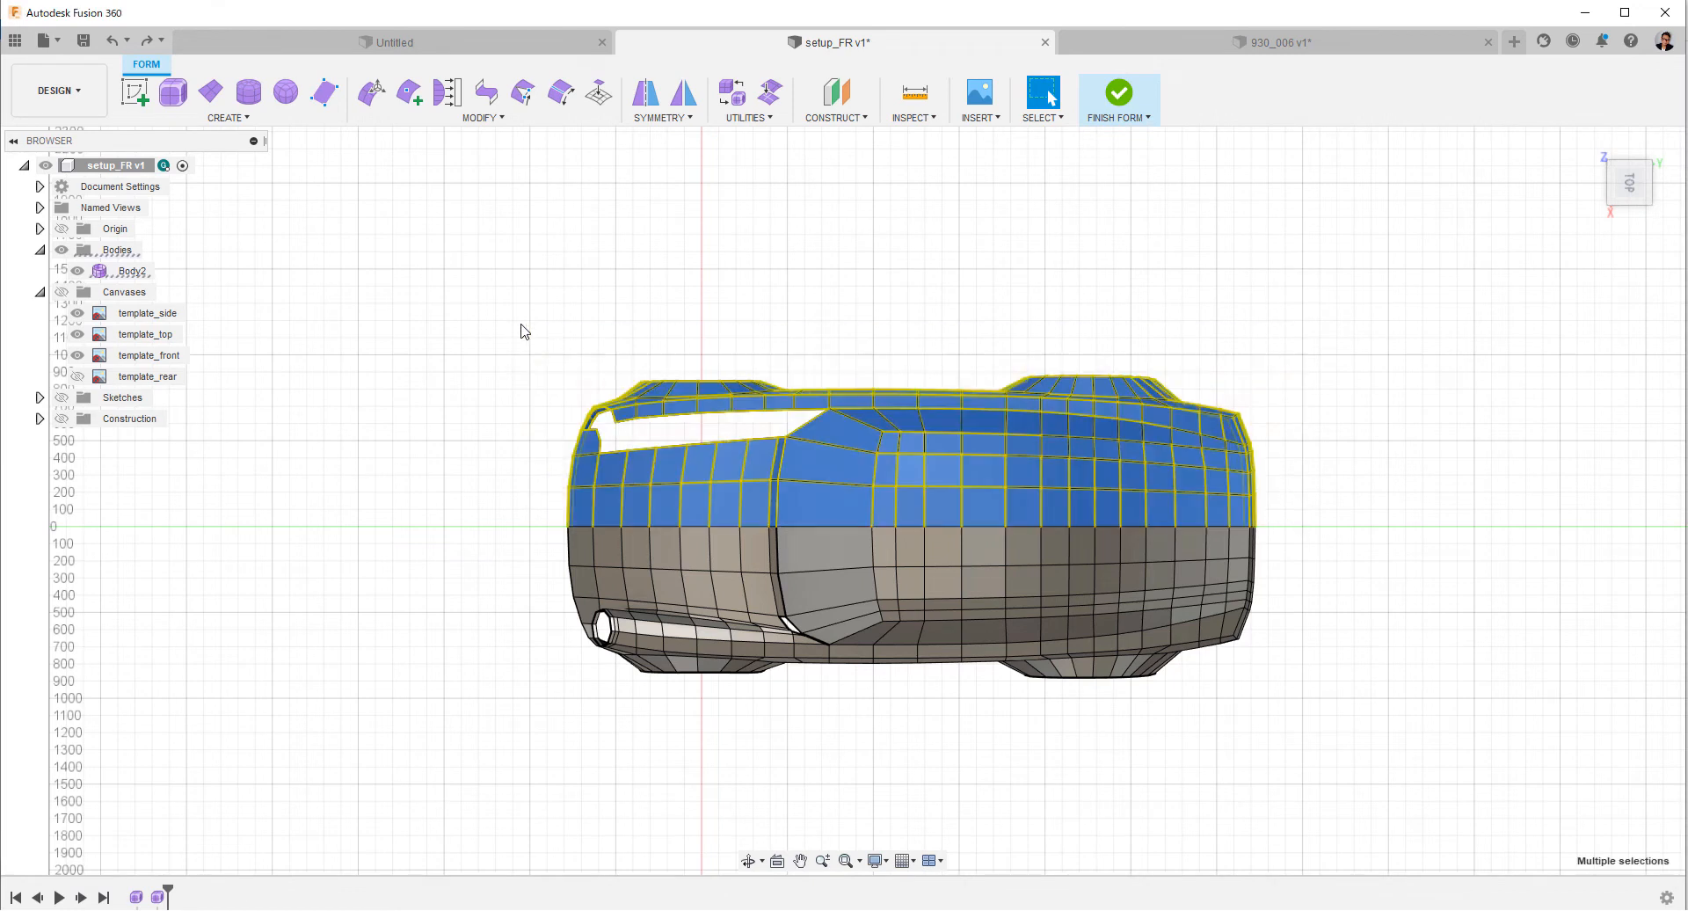
pyautogui.rightClick(611, 296)
pyautogui.click(567, 271)
pyautogui.press('Delete')
# Mirror-duplicate the remaining half body across the car's centre plane with Weld on and a weld tolerance of 0.01 mm.
pyautogui.keyDown('shift'); pyautogui.moveTo(529, 441); pyautogui.dragTo(702, 285, button='middle'); pyautogui.keyUp('shift')
pyautogui.click(691, 118)
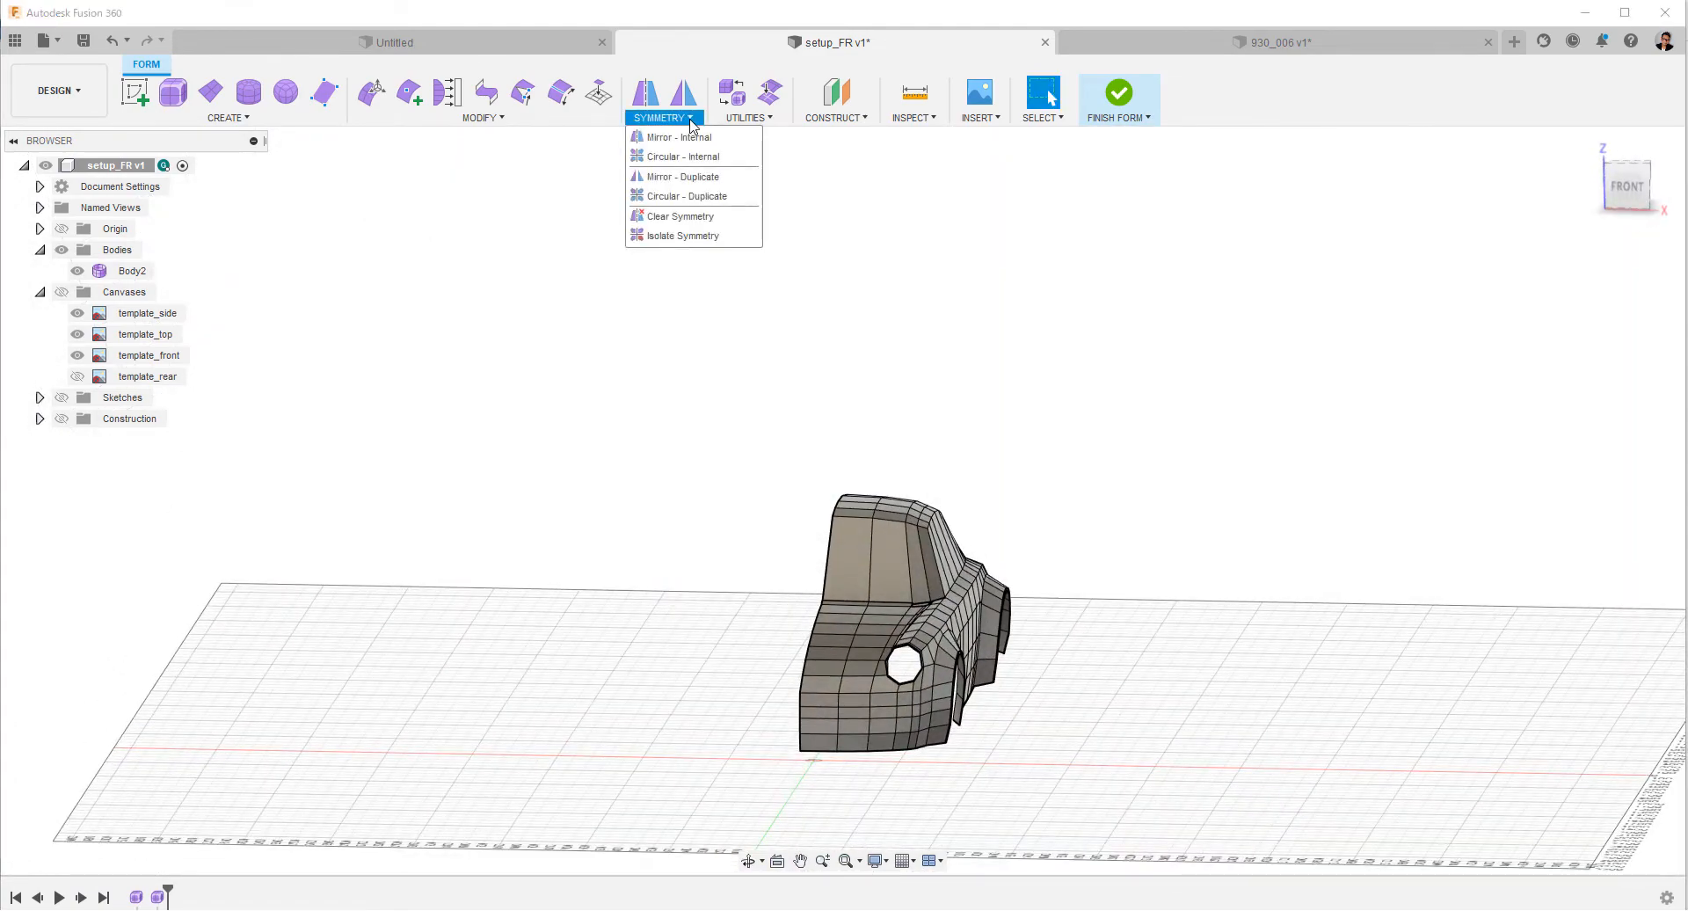
pyautogui.click(690, 104)
pyautogui.click(877, 527)
pyautogui.keyDown('shift'); pyautogui.moveTo(877, 527); pyautogui.dragTo(827, 708, button='middle'); pyautogui.keyUp('shift')
pyautogui.click(957, 740)
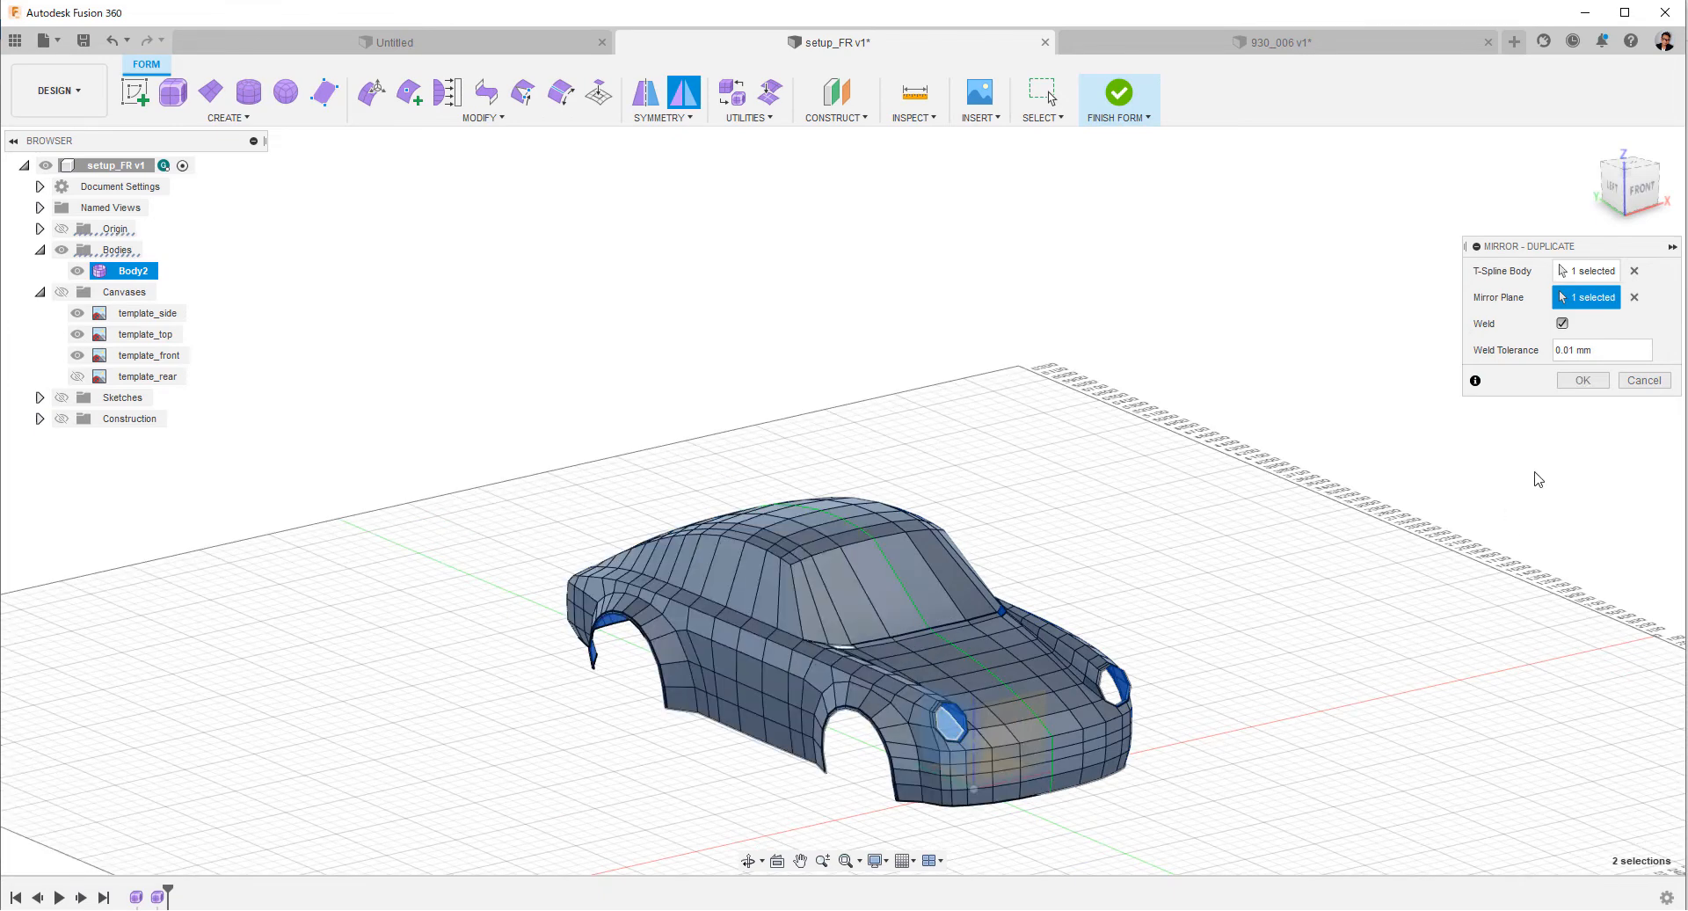
pyautogui.click(1582, 379)
# Switch the car body to smooth display and view it from the front corner.
pyautogui.keyDown('shift'); pyautogui.moveTo(1450, 407); pyautogui.dragTo(1383, 474, button='middle'); pyautogui.keyUp('shift')
pyautogui.hotkey('alt', '3')
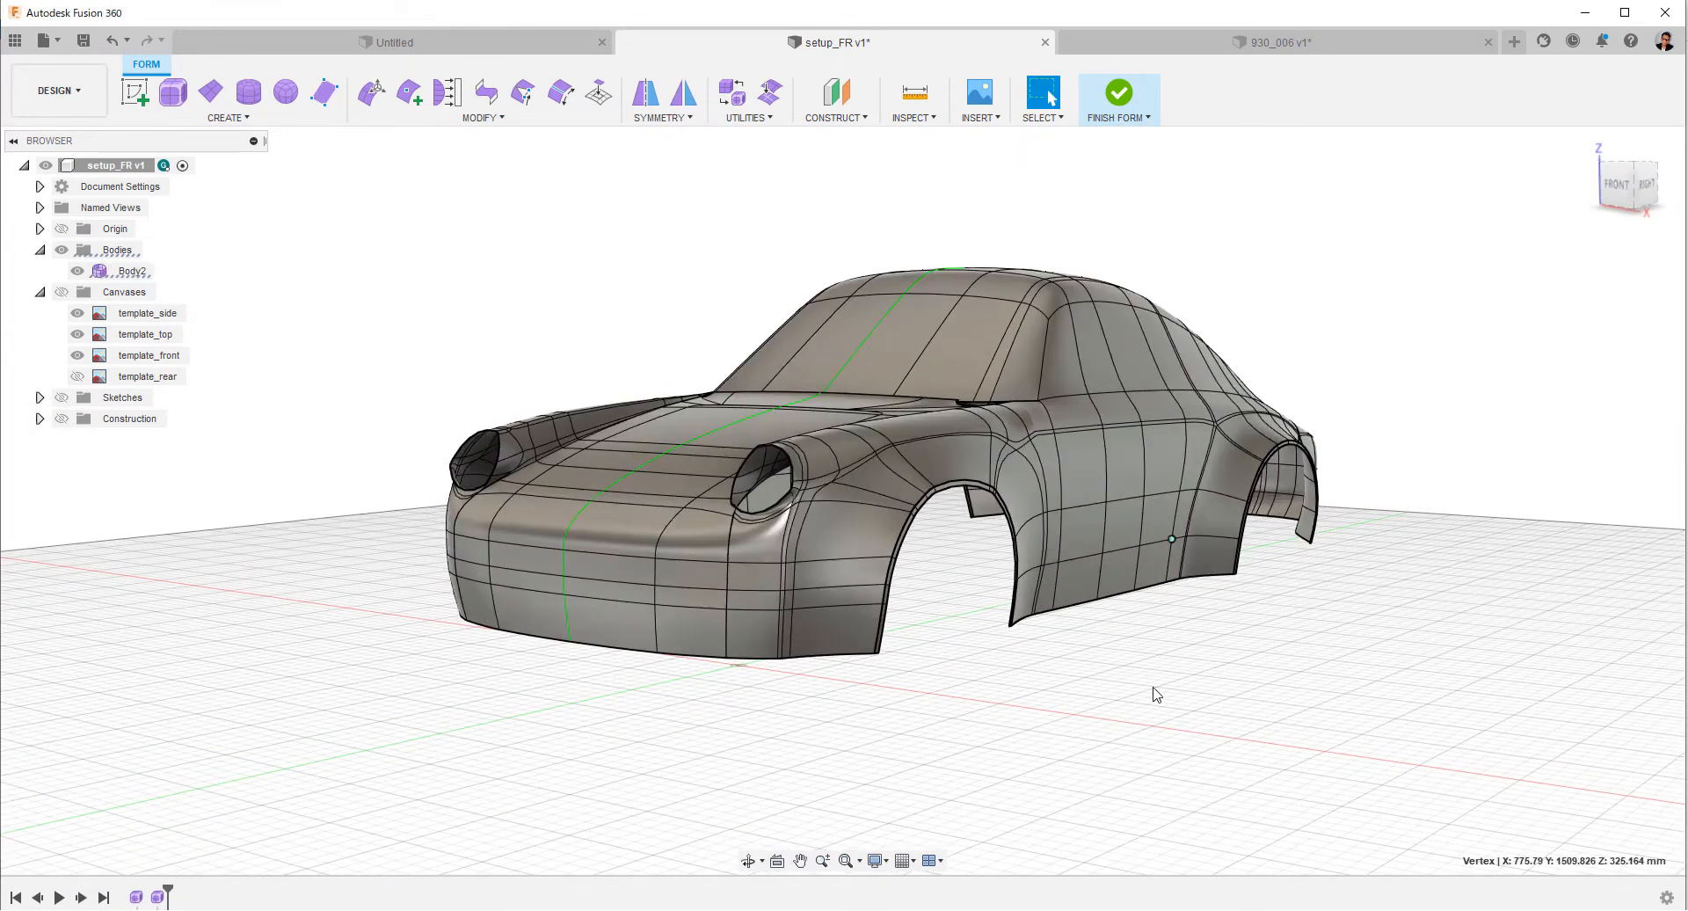
pyautogui.keyDown('shift'); pyautogui.moveTo(934, 226); pyautogui.dragTo(815, 163, button='middle'); pyautogui.keyUp('shift')
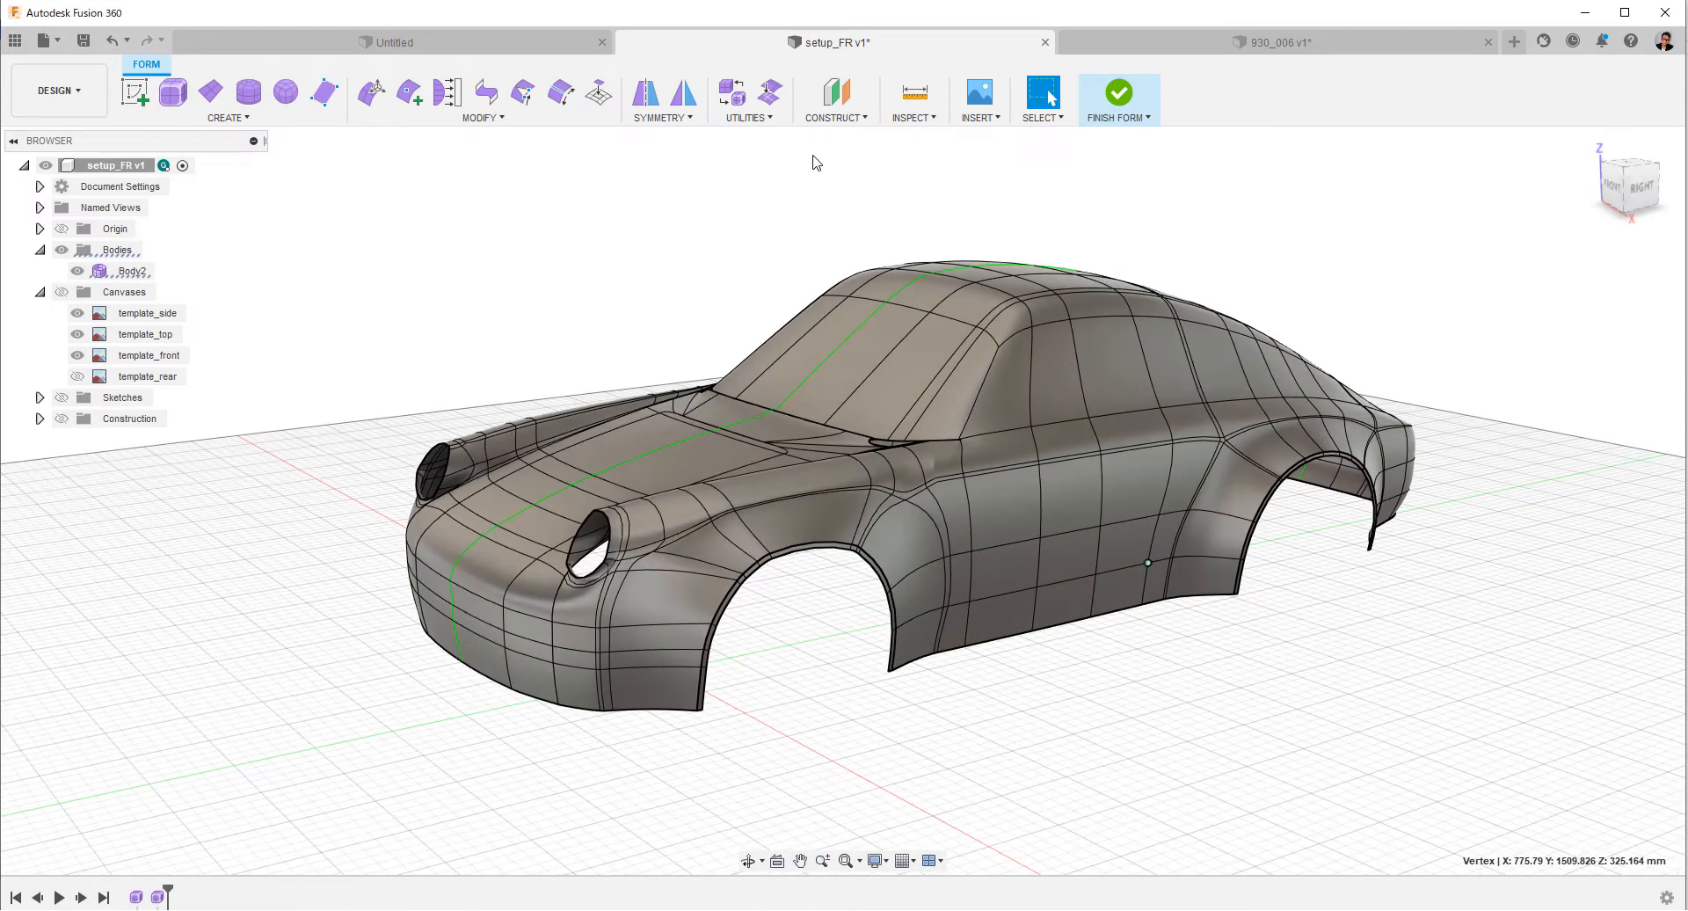
# Apply Make Uniform to the whole car body in smooth display.
pyautogui.click(747, 117)
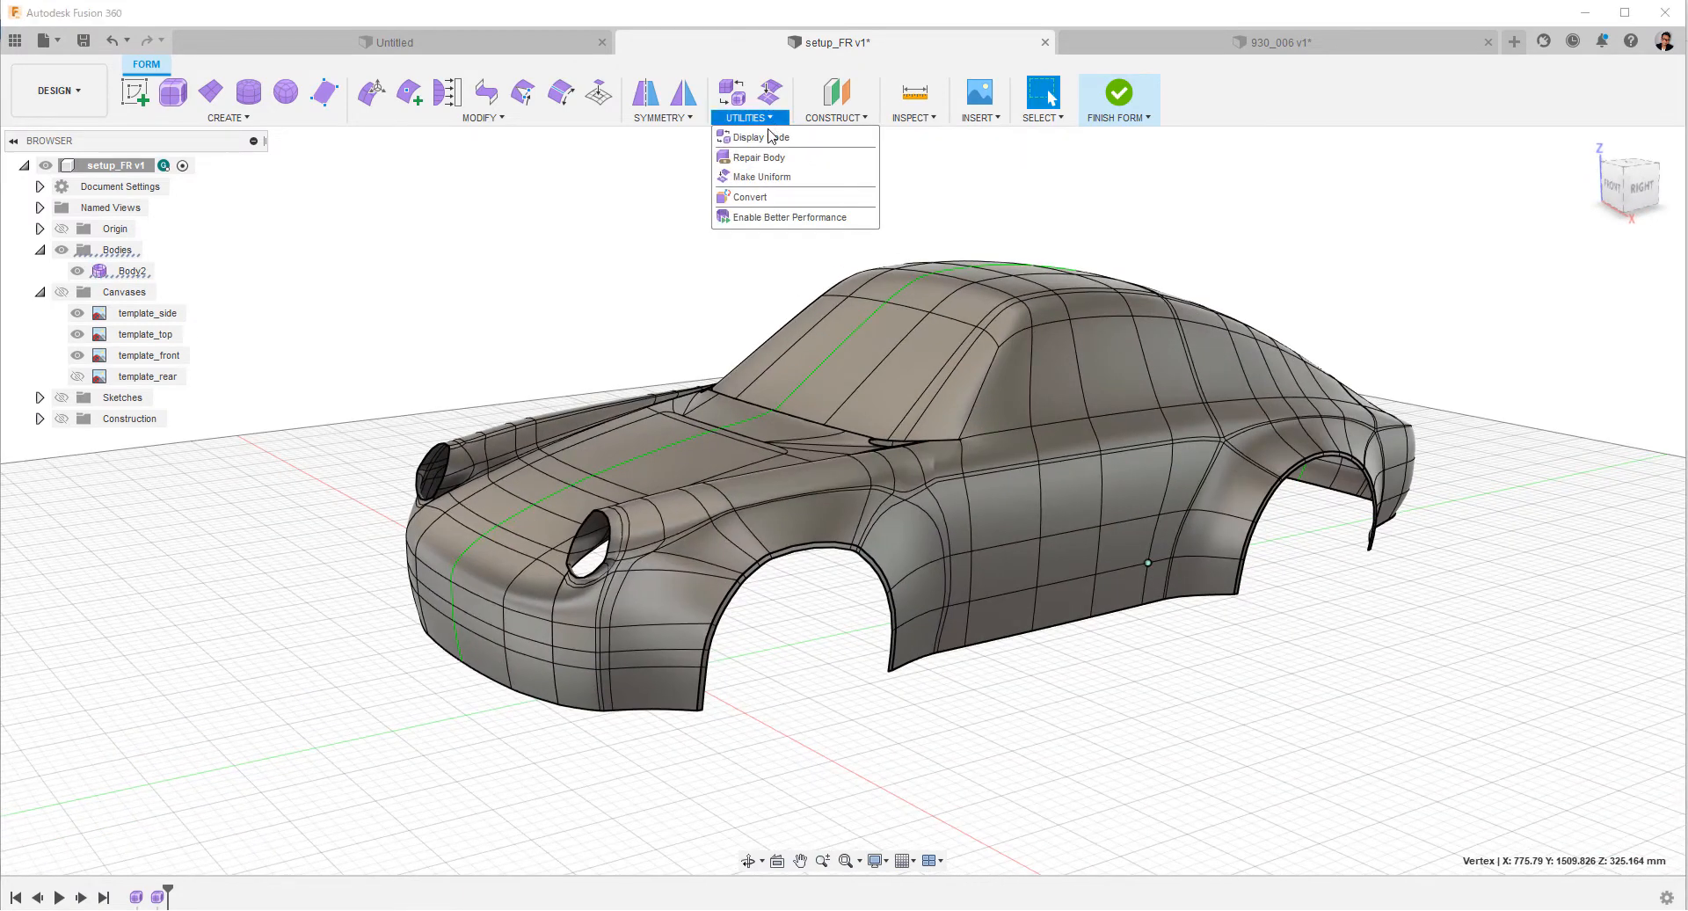
pyautogui.click(761, 177)
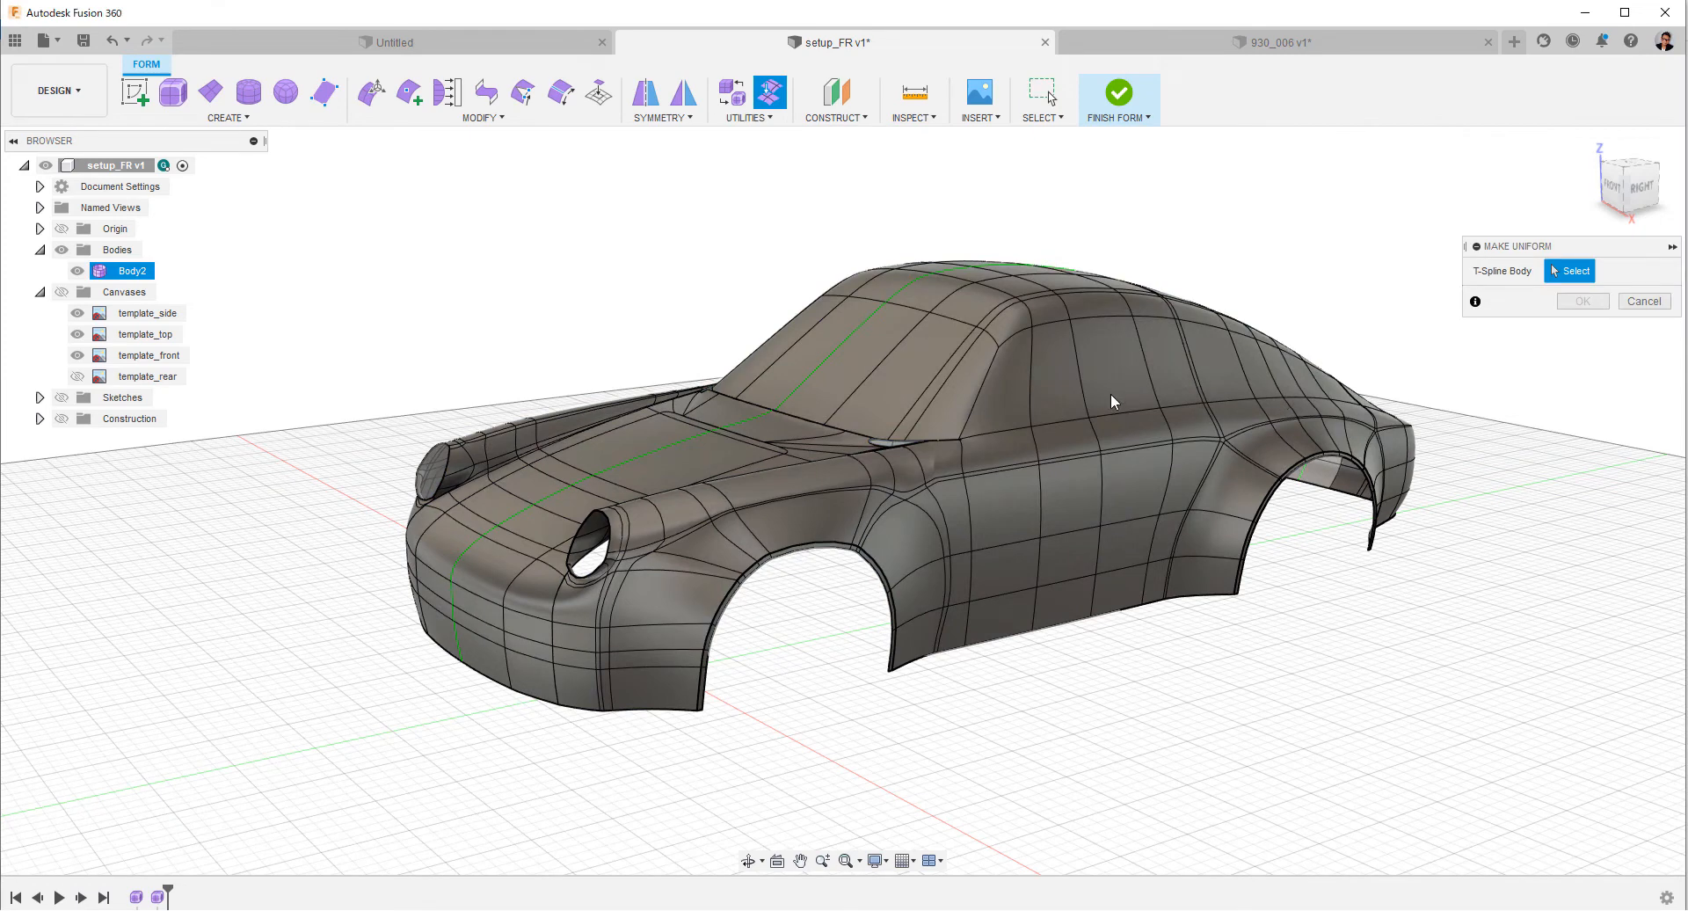
pyautogui.click(1103, 395)
pyautogui.click(1582, 301)
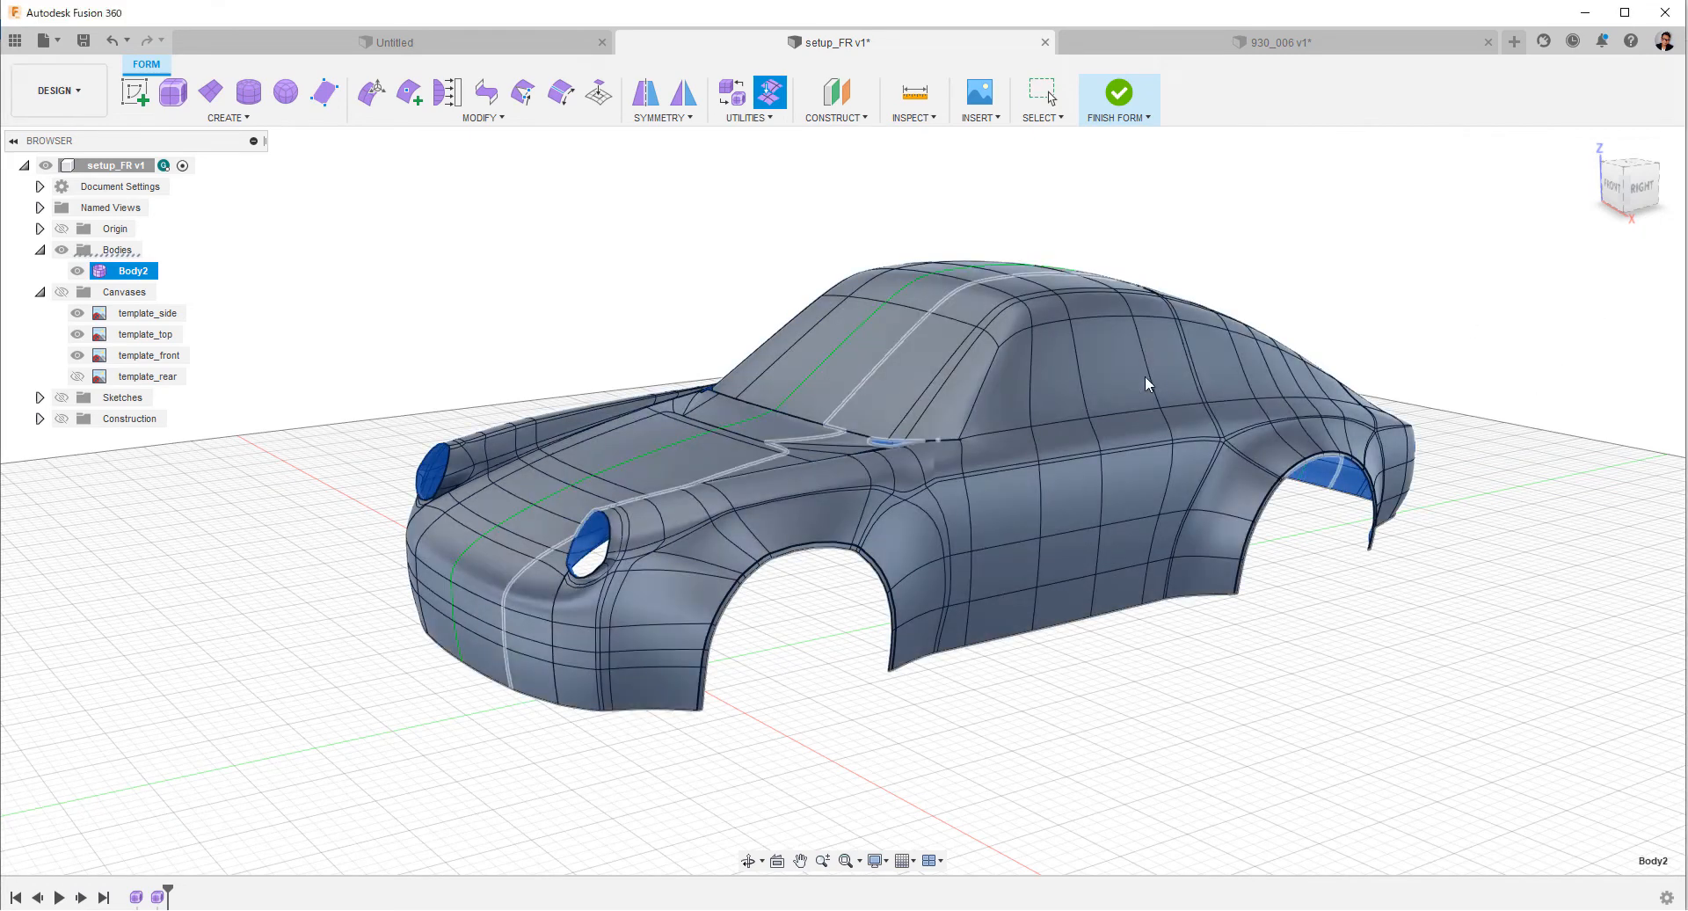
pyautogui.click(1109, 376)
pyautogui.hotkey('alt', '3')
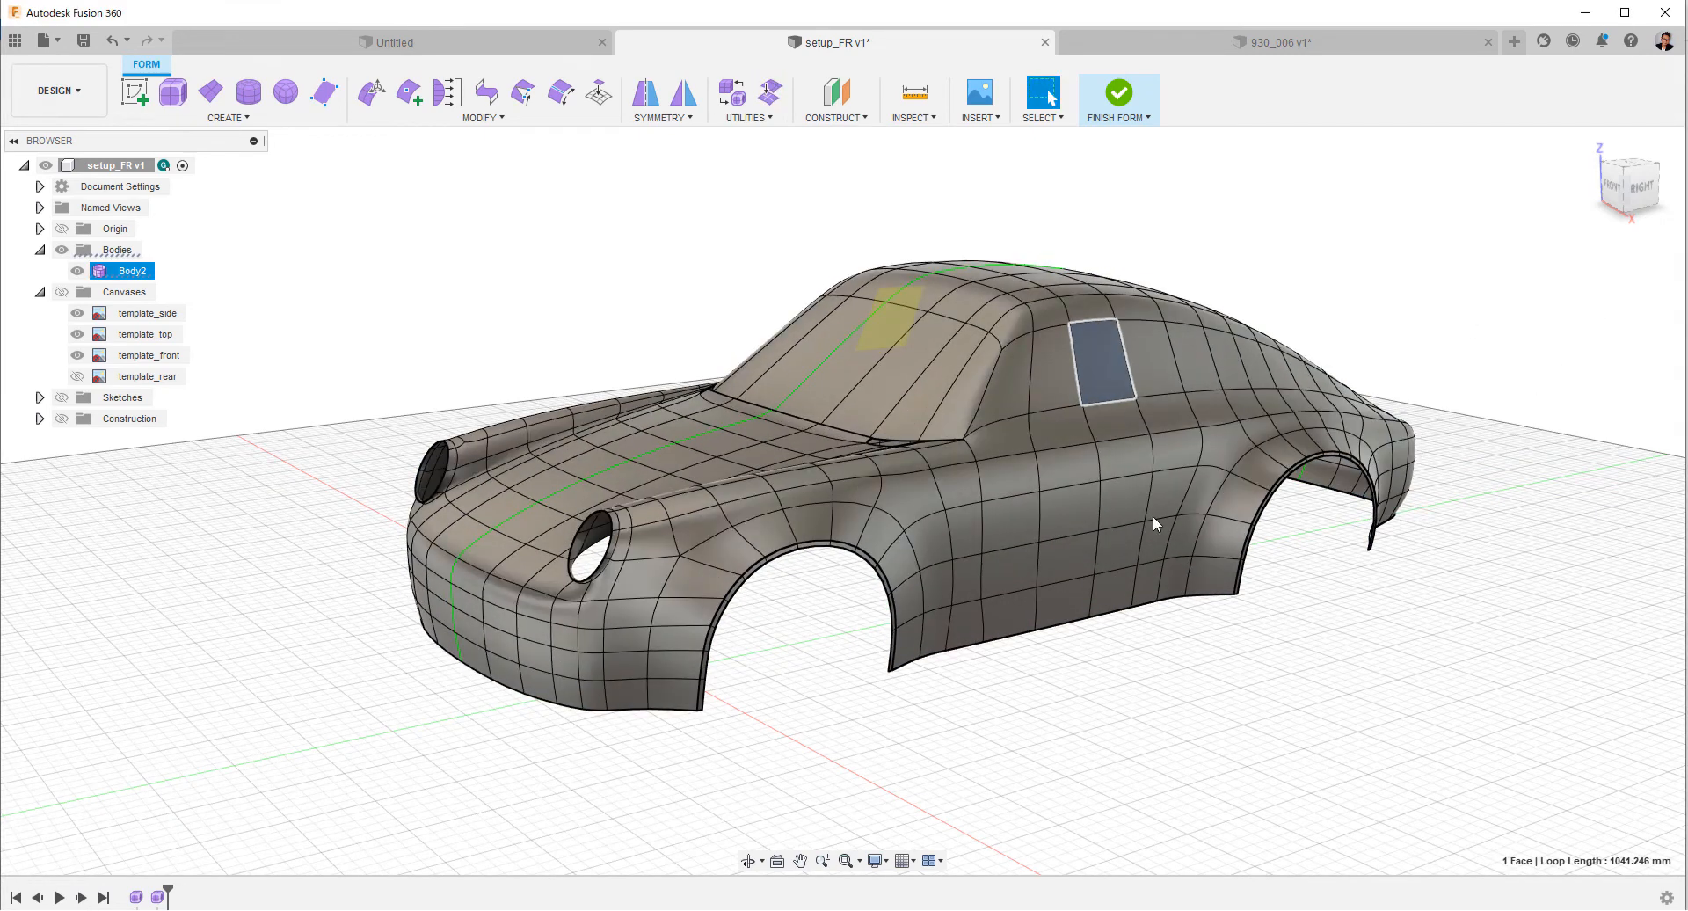
# Insert an edge at the windshield base gap from the fender's inner vertex to the hood's rear edge vertex.
pyautogui.click(1312, 710)
pyautogui.keyDown('shift'); pyautogui.moveTo(1311, 710); pyautogui.dragTo(1288, 685, button='middle'); pyautogui.keyUp('shift')
pyautogui.moveTo(1321, 691); pyautogui.dragTo(1311, 735)
pyautogui.keyDown('shift'); pyautogui.moveTo(1313, 736); pyautogui.dragTo(1272, 765, button='middle'); pyautogui.keyUp('shift')
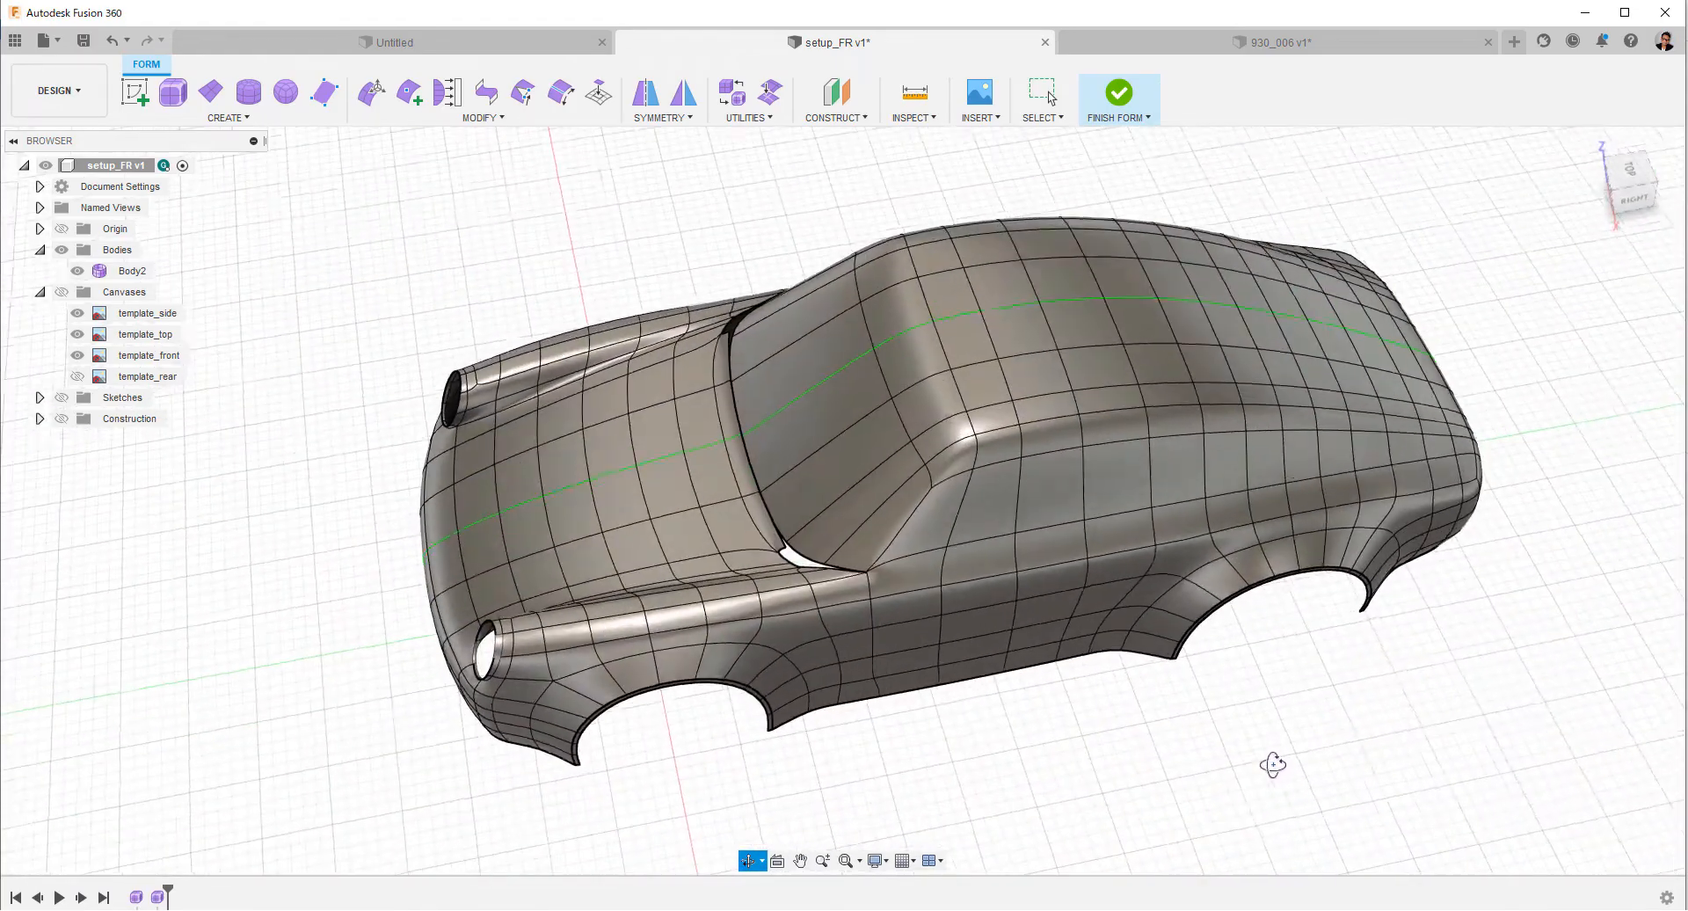
pyautogui.scroll(-3, 813, 542)
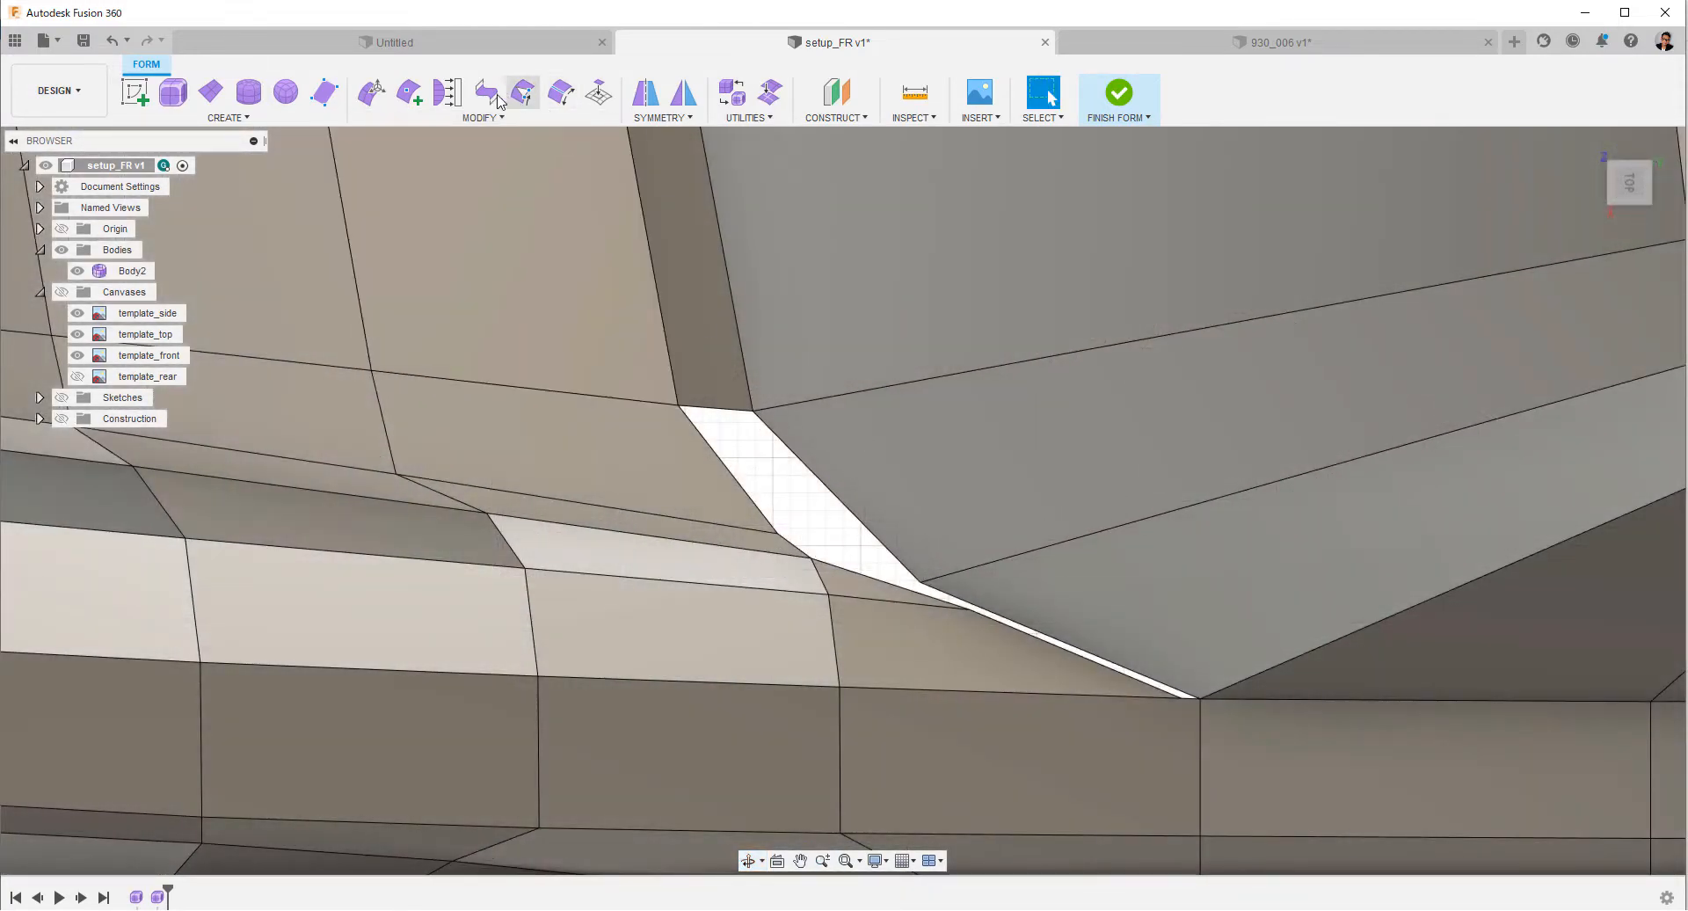
pyautogui.click(410, 91)
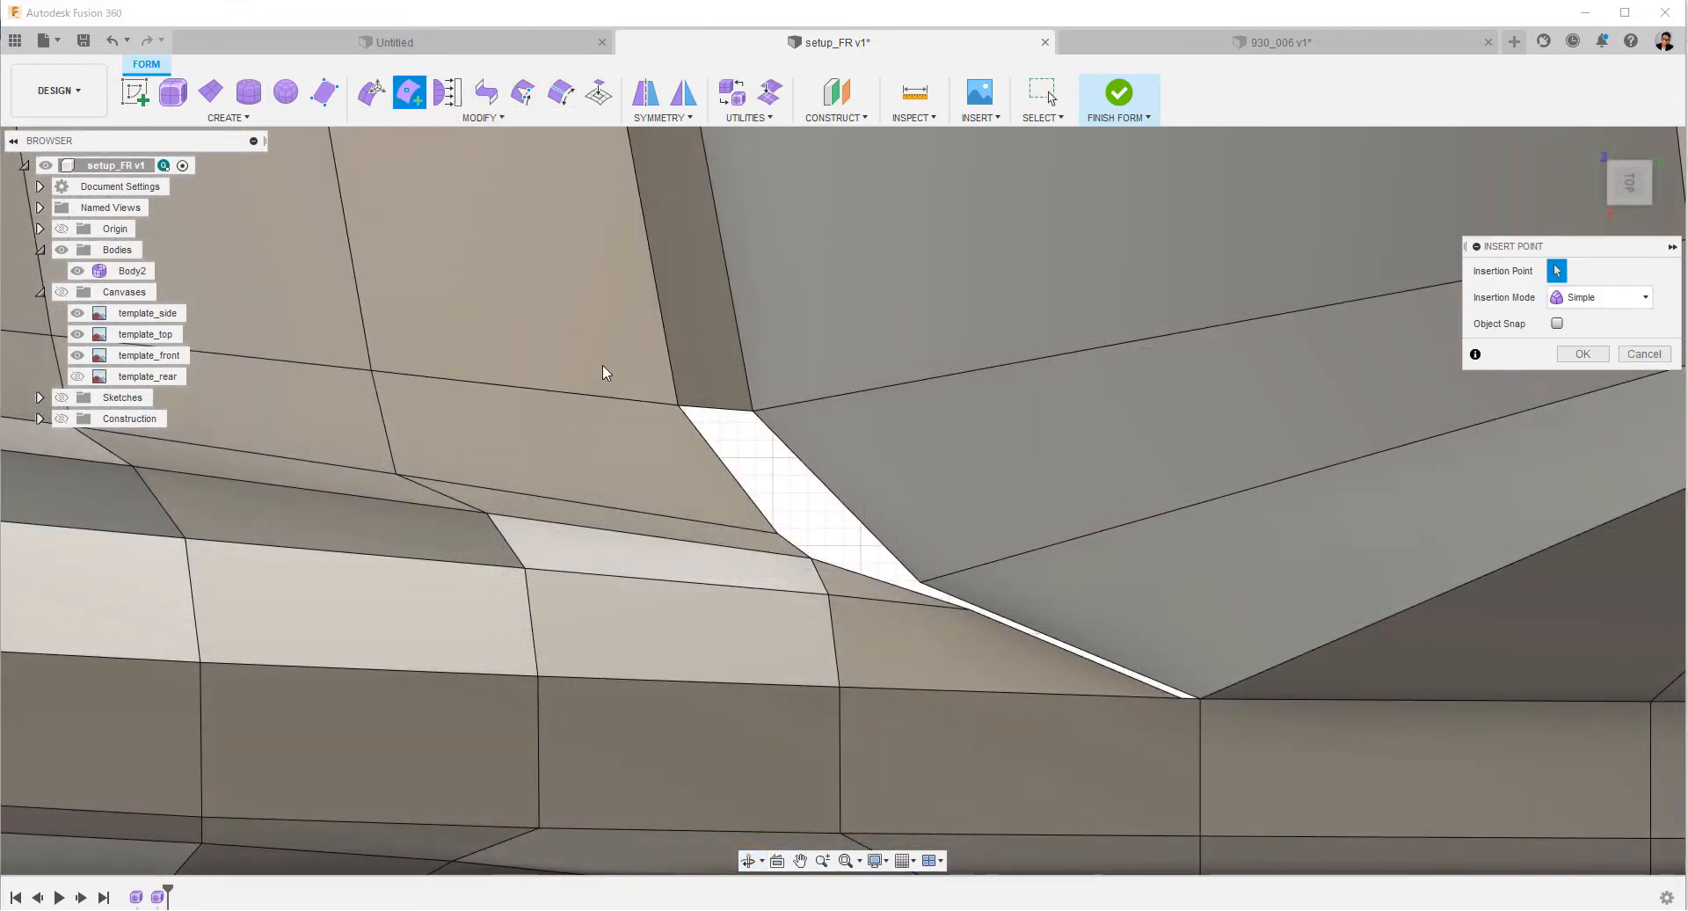
pyautogui.click(829, 593)
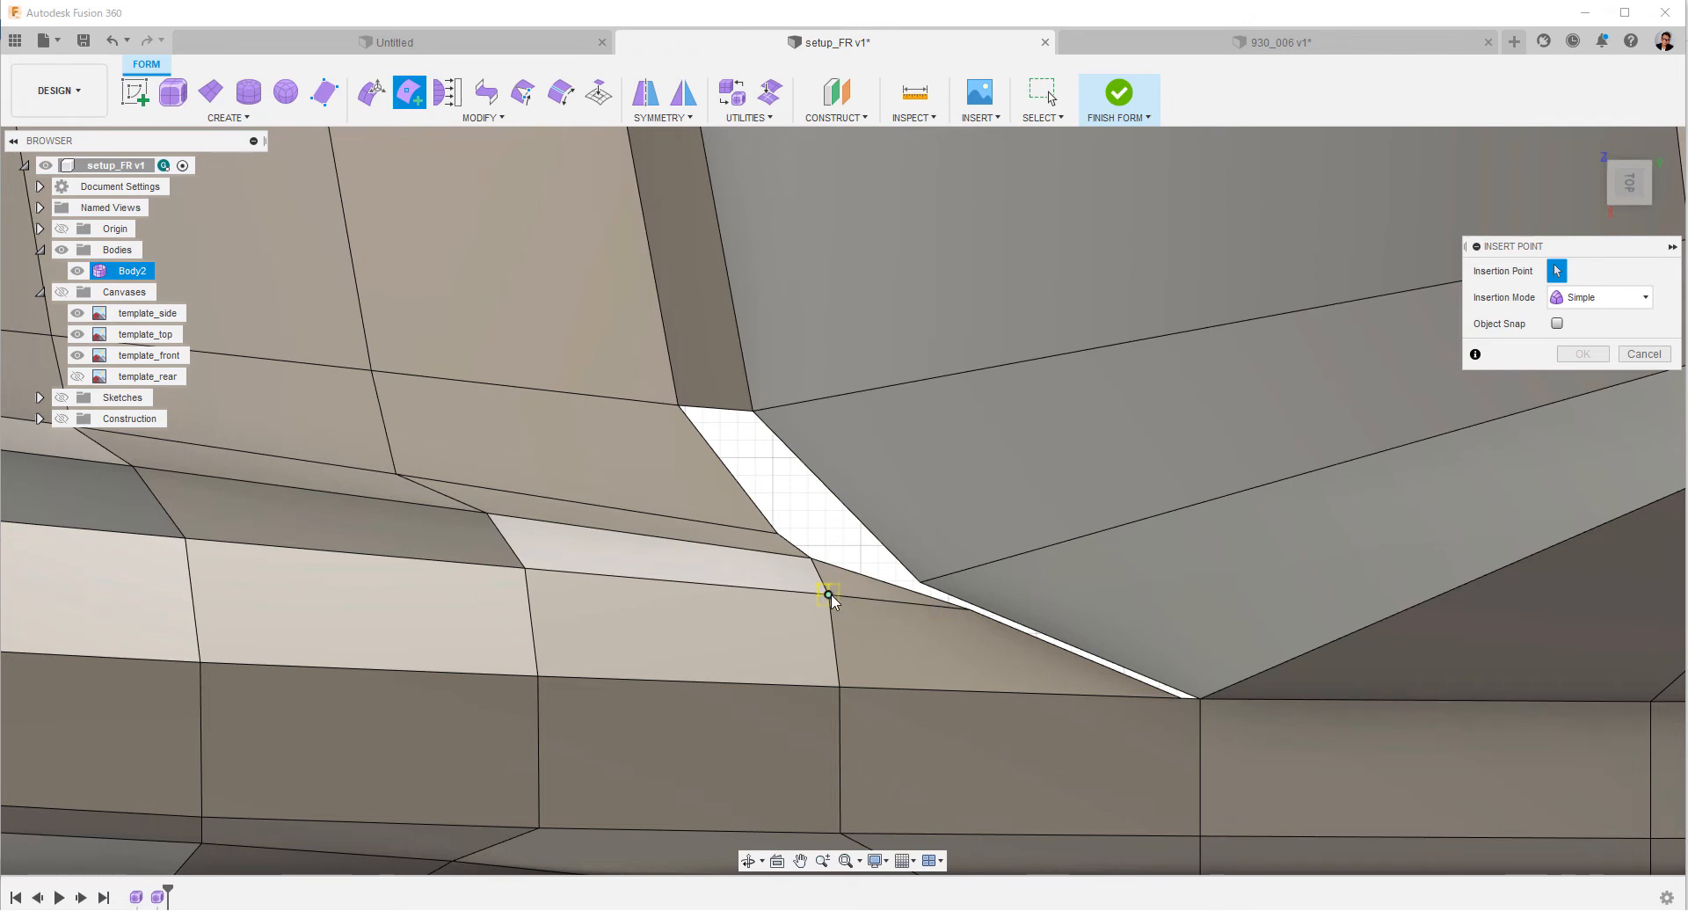
pyautogui.click(777, 534)
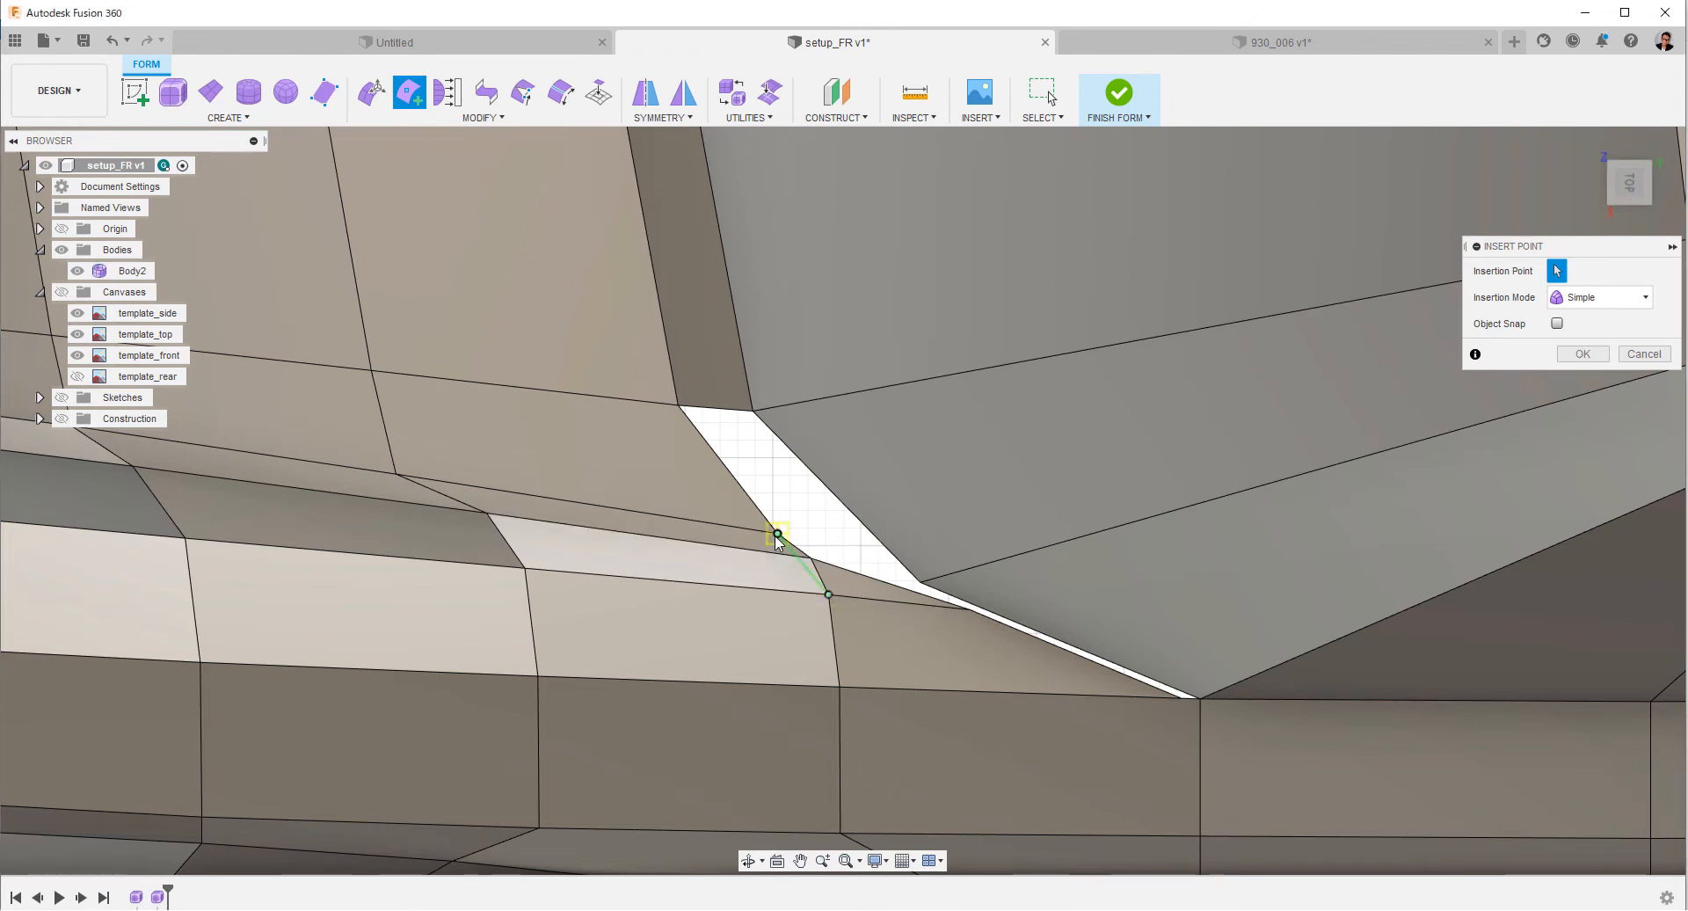
pyautogui.rightClick(778, 537)
pyautogui.click(835, 531)
# Delete the two small triangular faces between the new edge and the windshield gap.
pyautogui.scroll(2, 887, 616)
pyautogui.scroll(3, 901, 590)
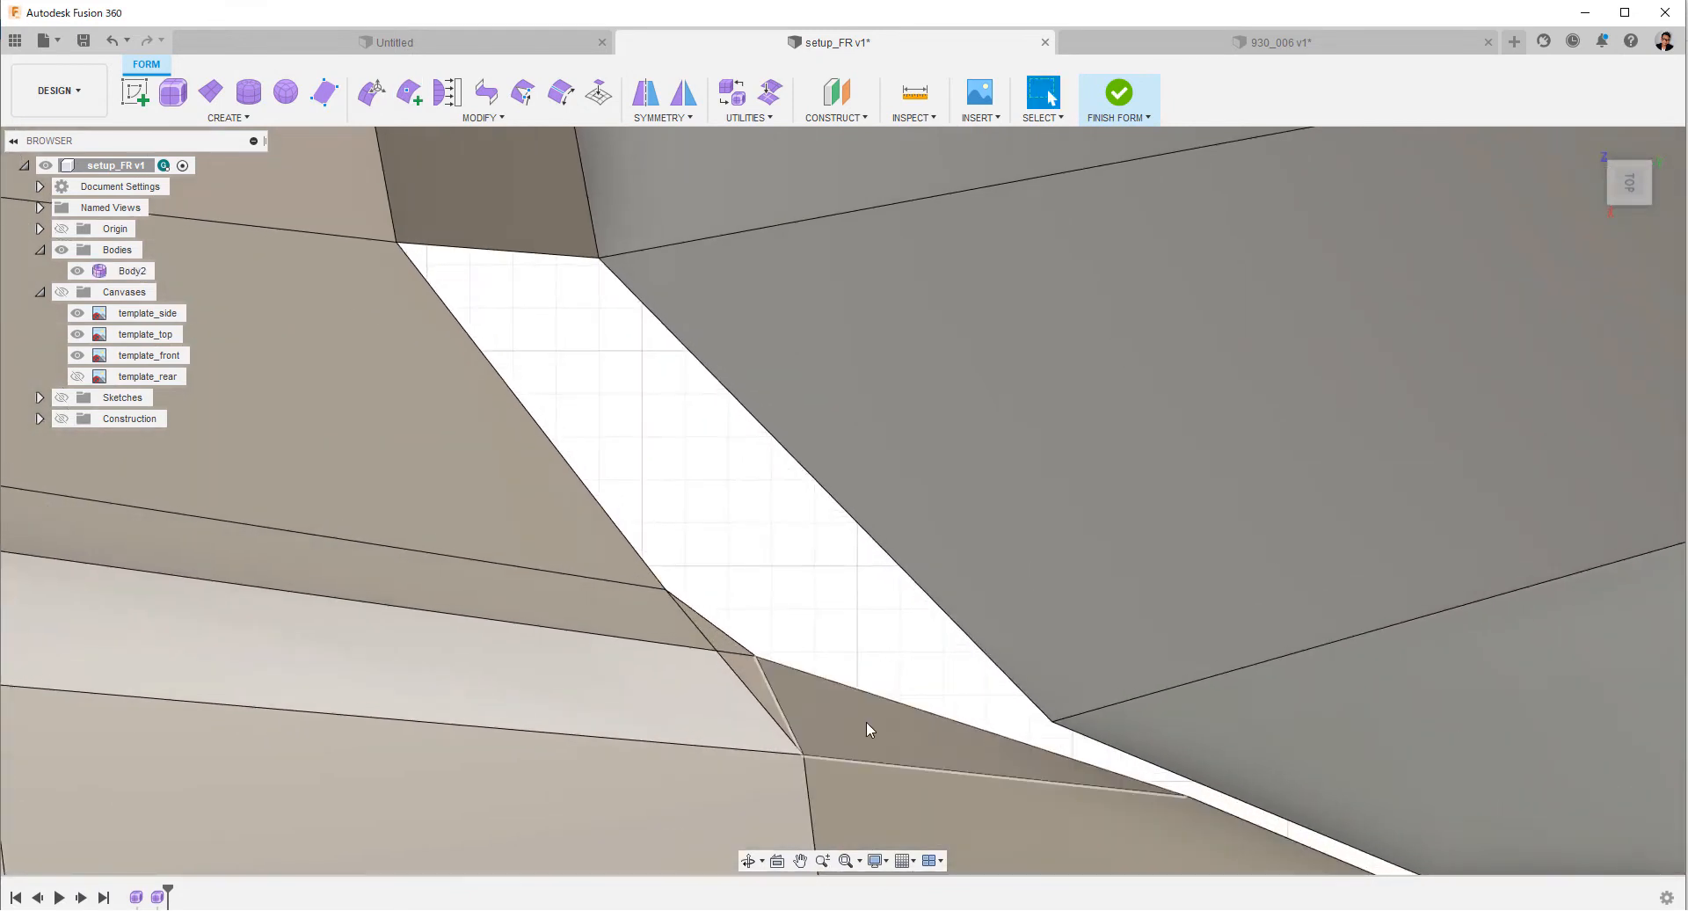
pyautogui.click(817, 693)
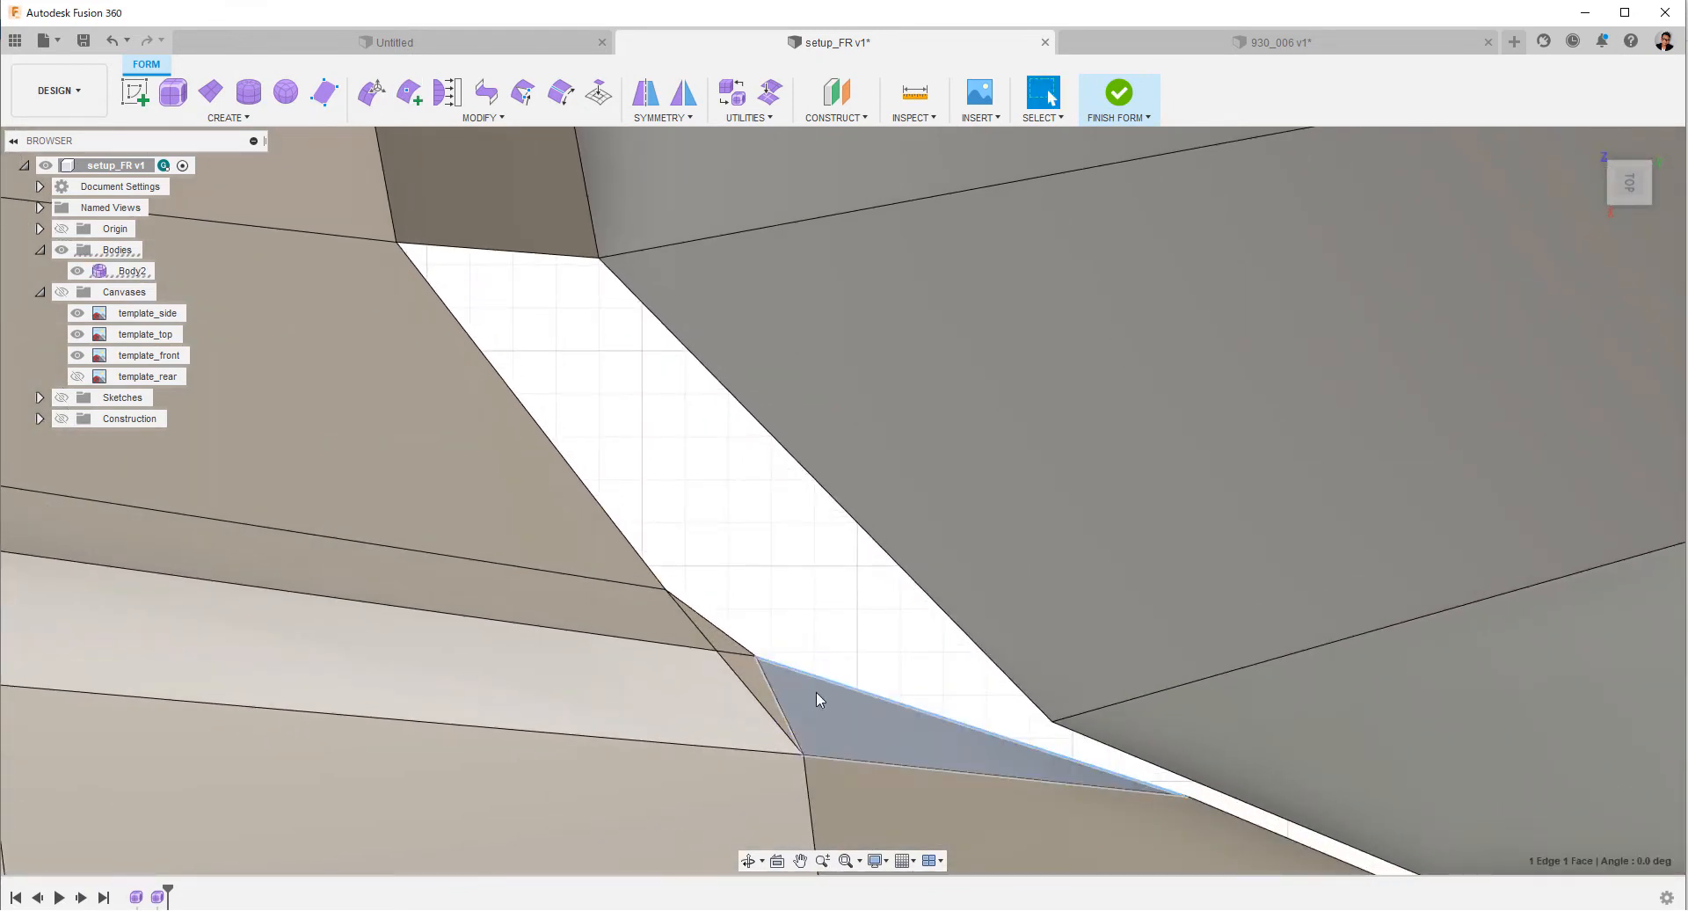
pyautogui.keyDown('ctrl'); pyautogui.click(726, 642); pyautogui.keyUp('ctrl')
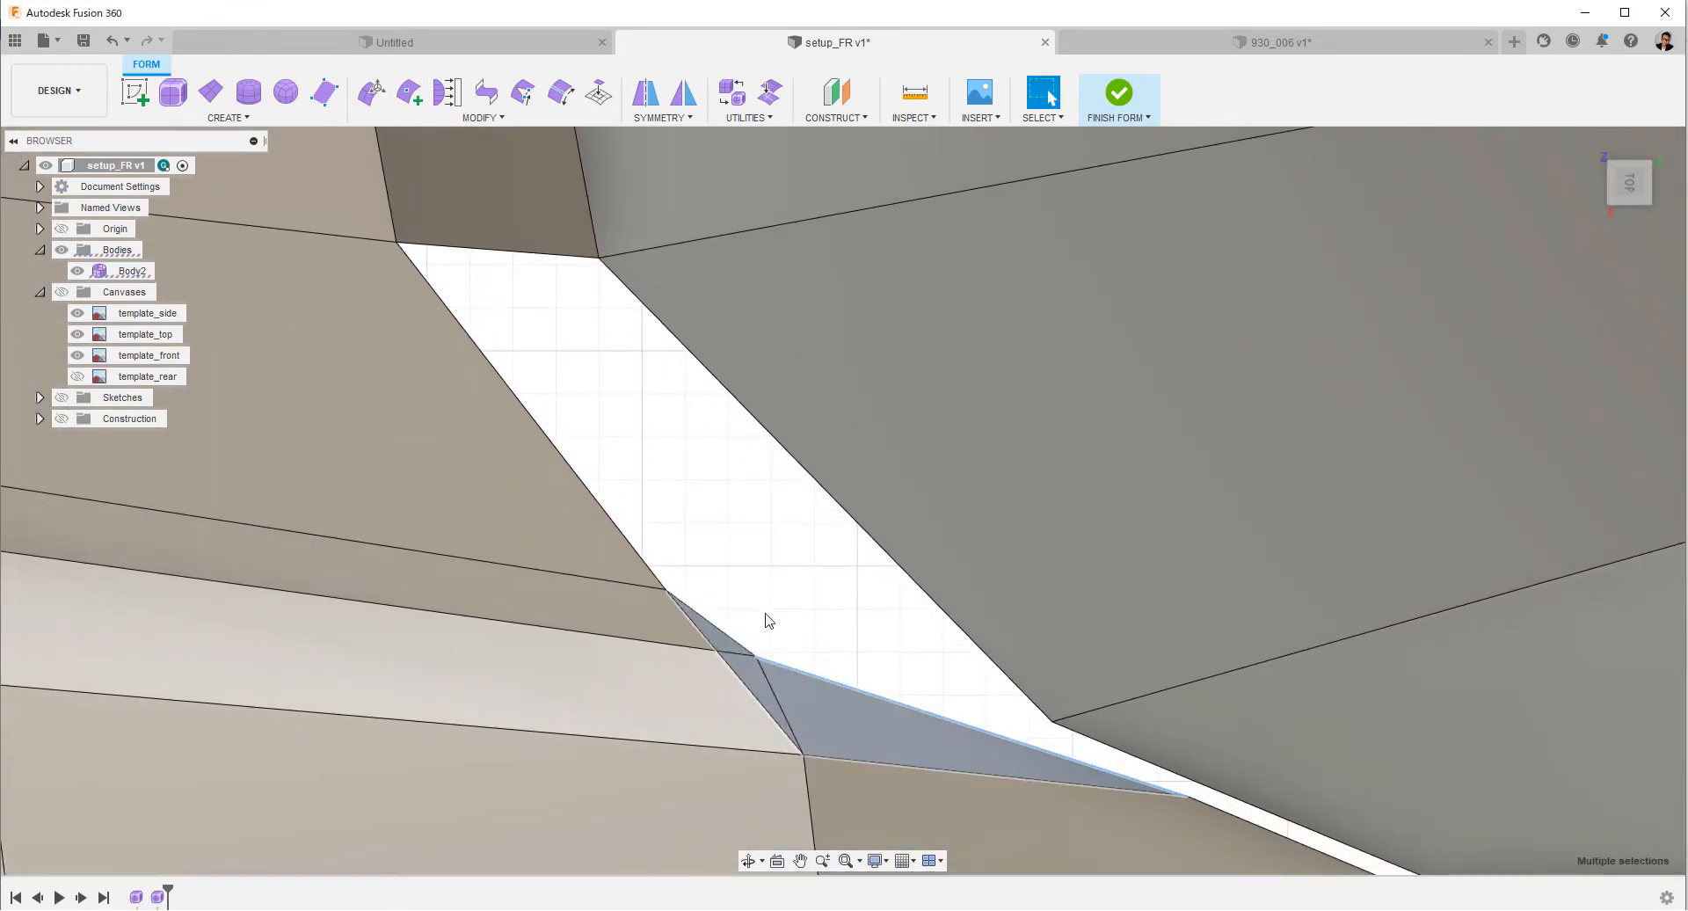
pyautogui.rightClick(765, 615)
pyautogui.click(727, 589)
# Move the fender's corner vertex at the windshield base gap forward and inward, away from the windshield pillar.
pyautogui.scroll(-3, 840, 582)
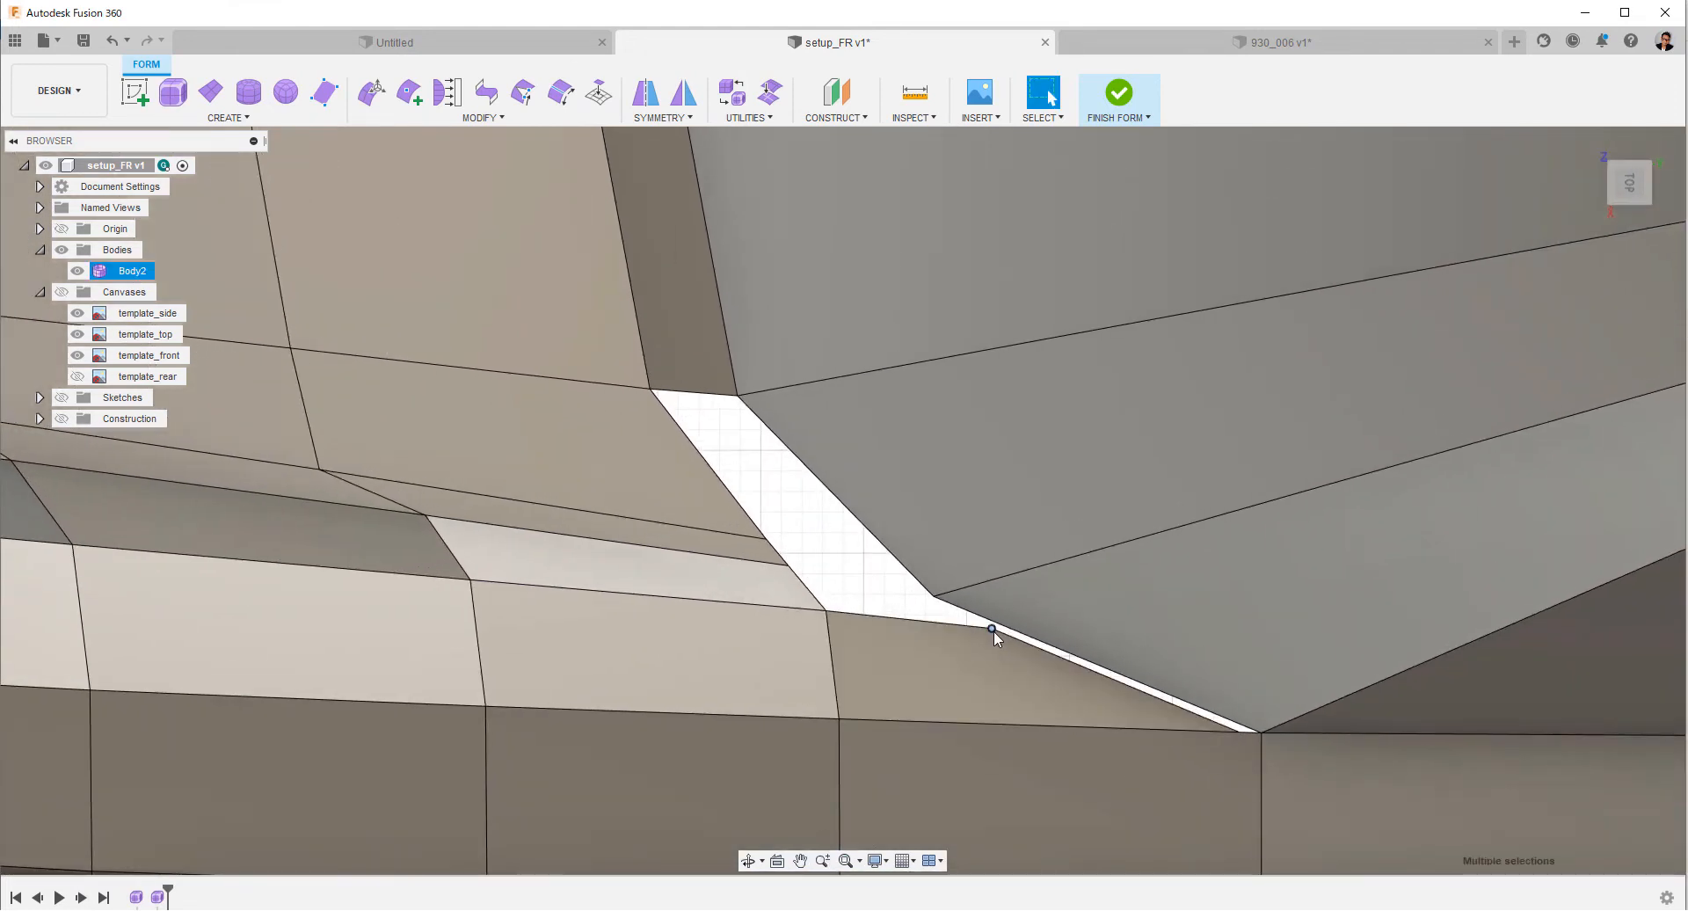
pyautogui.rightClick(885, 576)
pyautogui.click(927, 552)
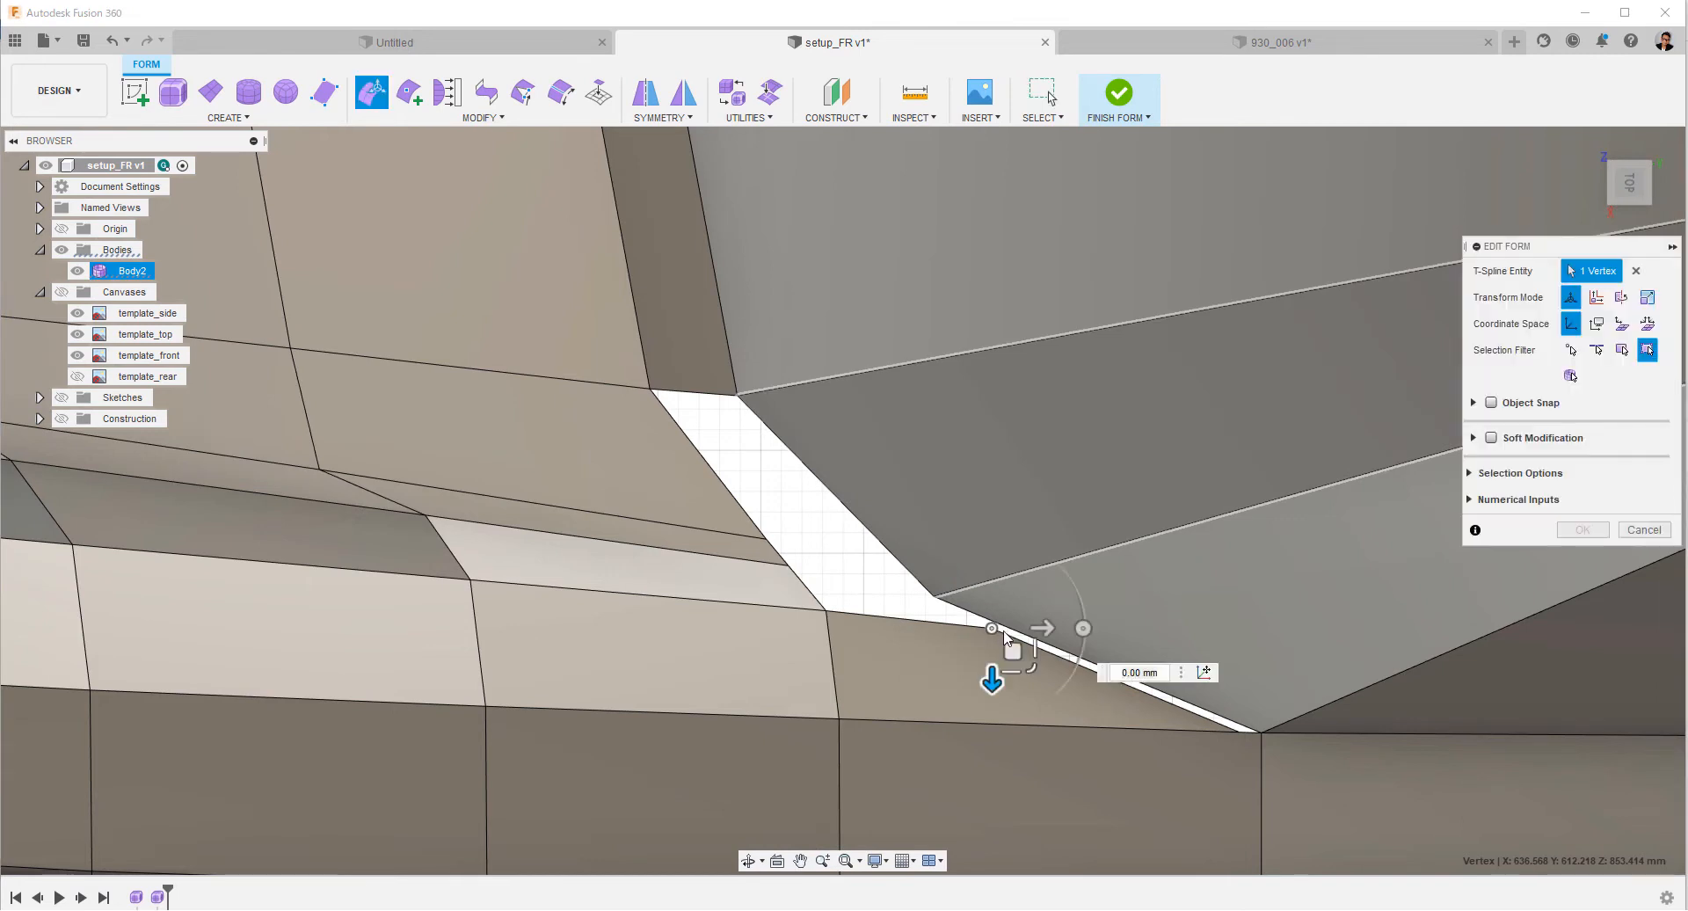
pyautogui.moveTo(1031, 630); pyautogui.dragTo(974, 677)
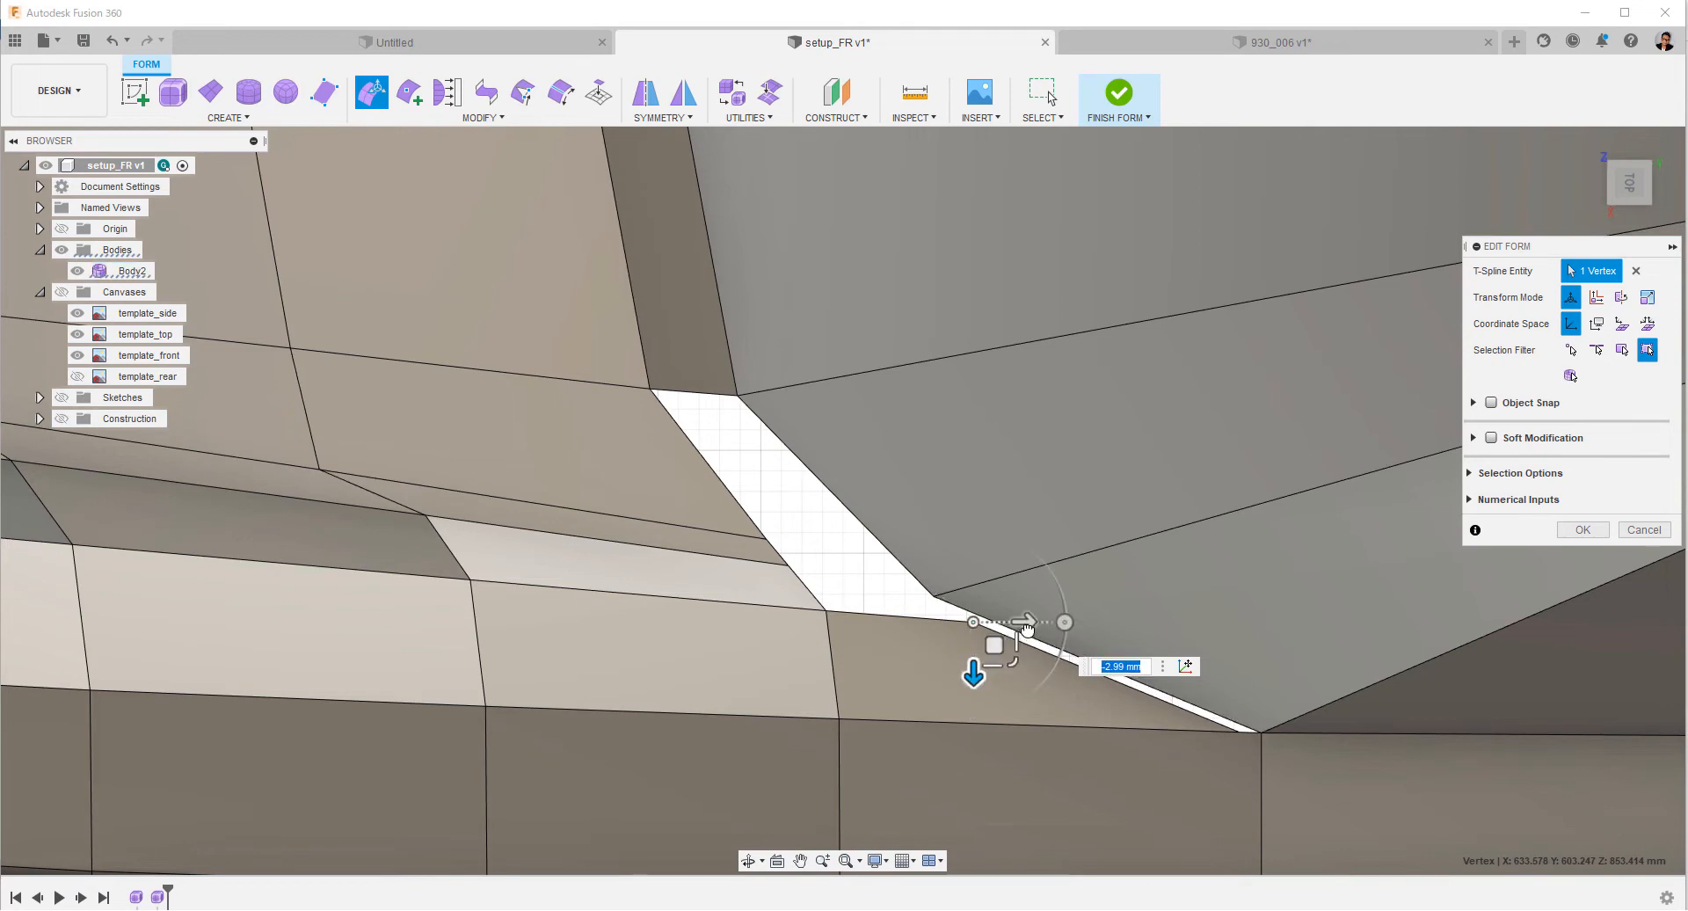
pyautogui.moveTo(1026, 629); pyautogui.dragTo(948, 673)
pyautogui.scroll(-4, 995, 726)
pyautogui.keyDown('shift'); pyautogui.moveTo(996, 726); pyautogui.dragTo(1096, 599, button='middle'); pyautogui.keyUp('shift')
pyautogui.click(1614, 227)
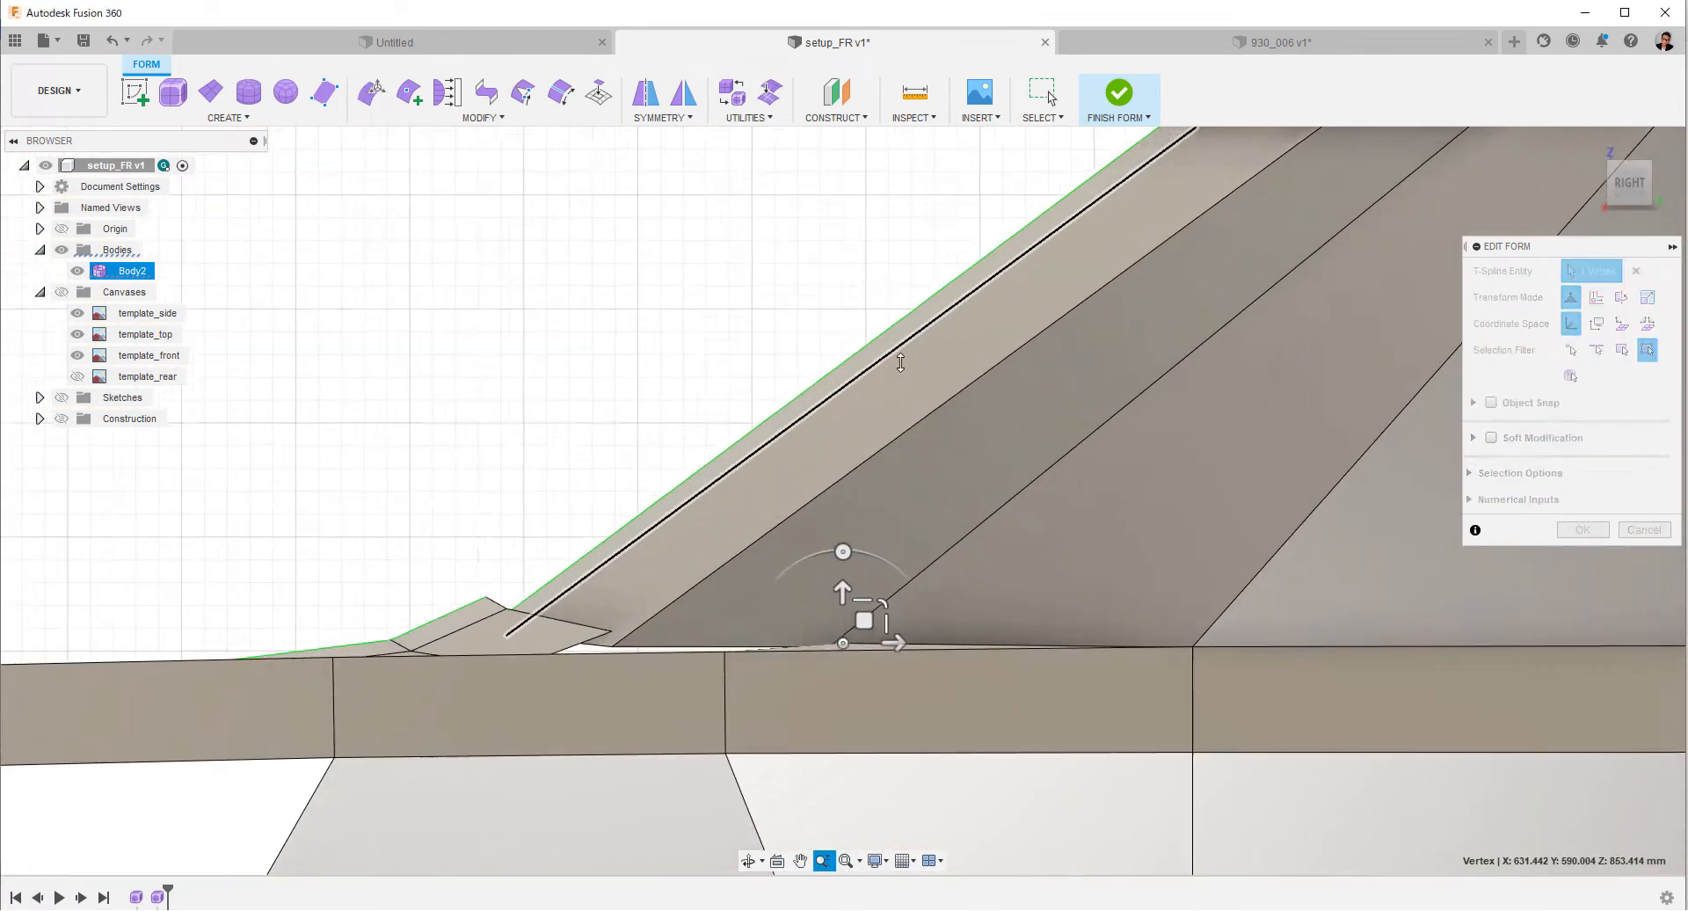
pyautogui.moveTo(842, 591)
pyautogui.mouseDown()
pyautogui.moveTo(844, 573)
pyautogui.moveTo(842, 600)
pyautogui.mouseUp()
pyautogui.keyDown('shift'); pyautogui.moveTo(842, 600); pyautogui.dragTo(798, 361, button='middle'); pyautogui.keyUp('shift')
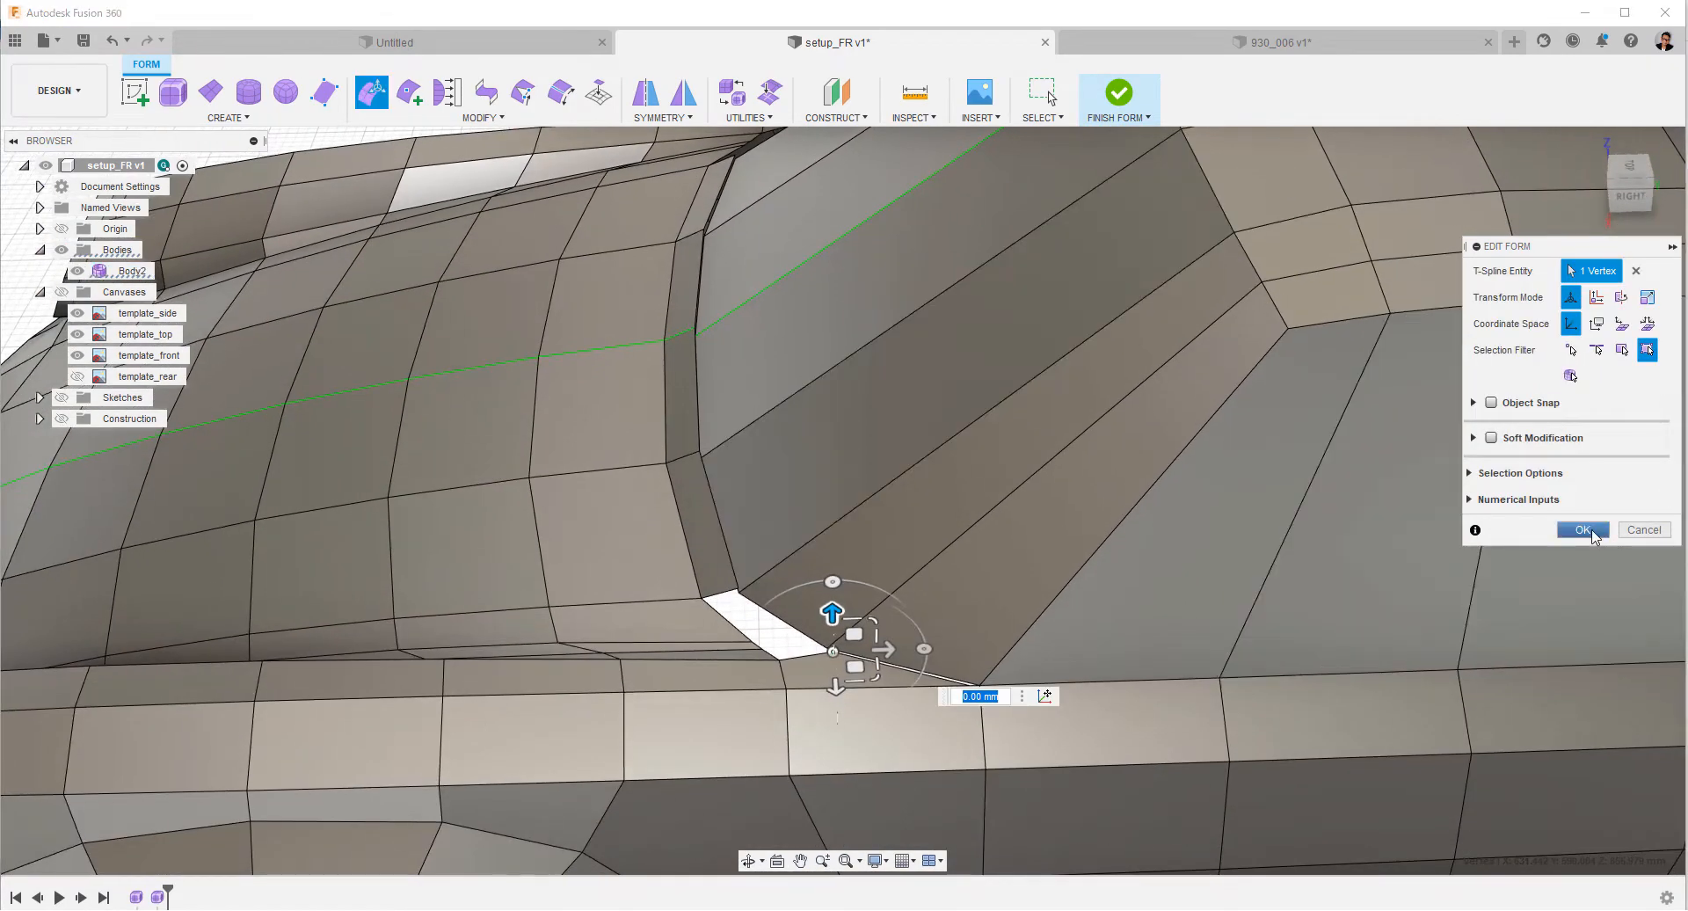
pyautogui.click(1587, 530)
# Weld the fender vertex at the rear tip of the gap to the adjacent vertex at the windshield pillar's foot.
pyautogui.click(1298, 506)
pyautogui.moveTo(1151, 481); pyautogui.dragTo(822, 461, button='middle')
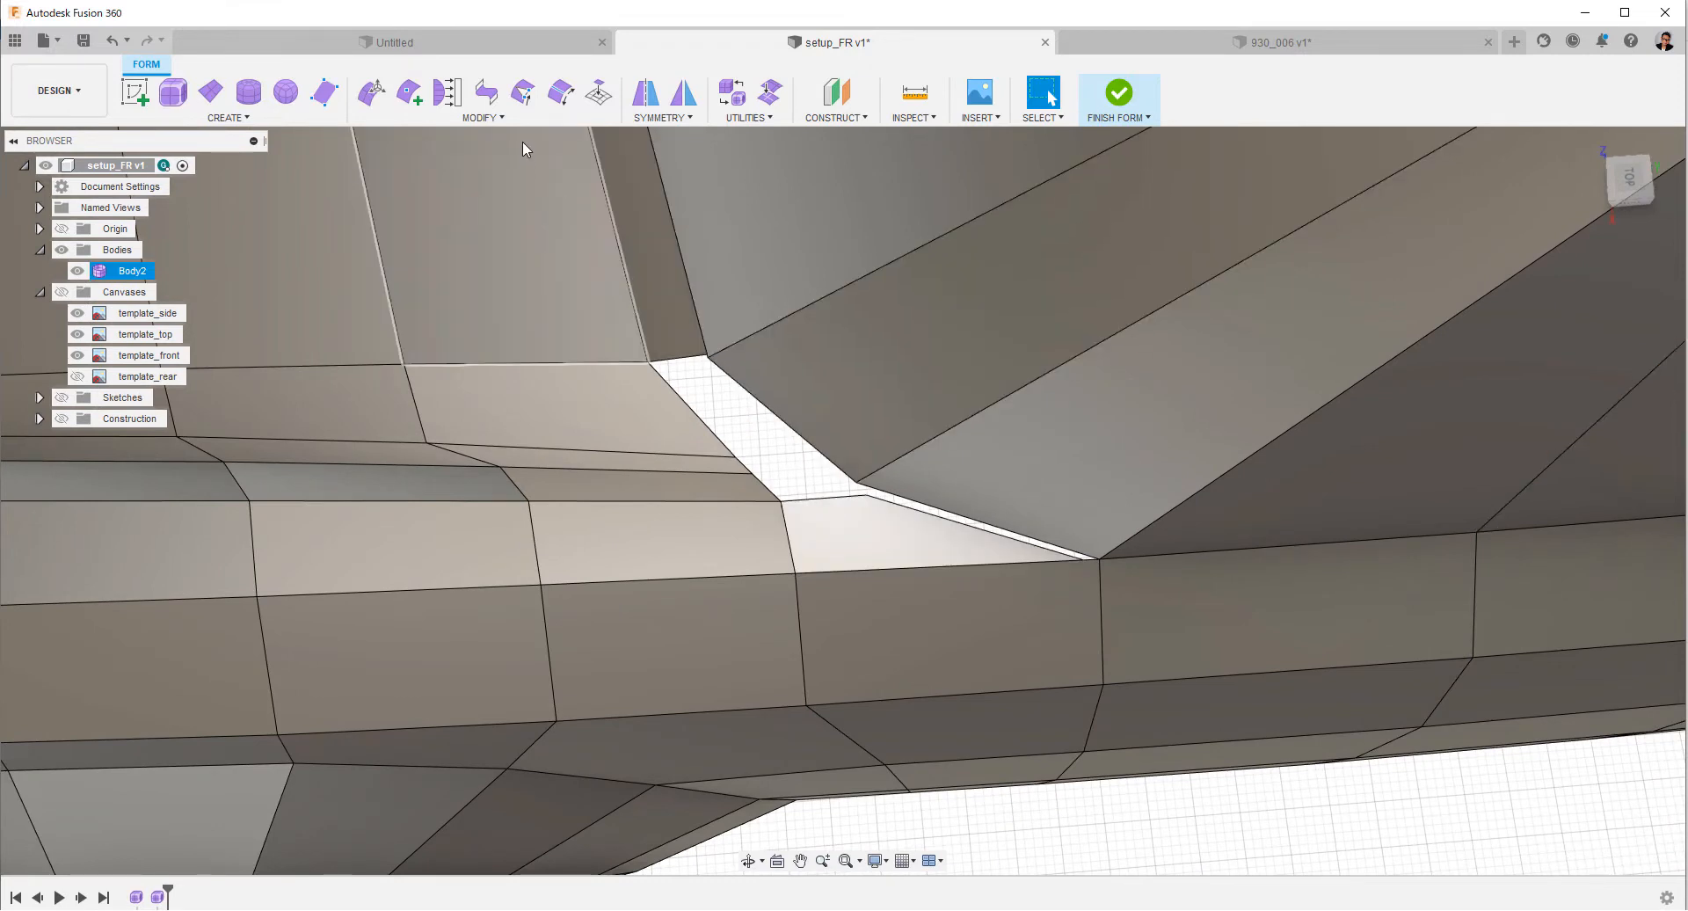
pyautogui.click(523, 91)
pyautogui.click(1083, 558)
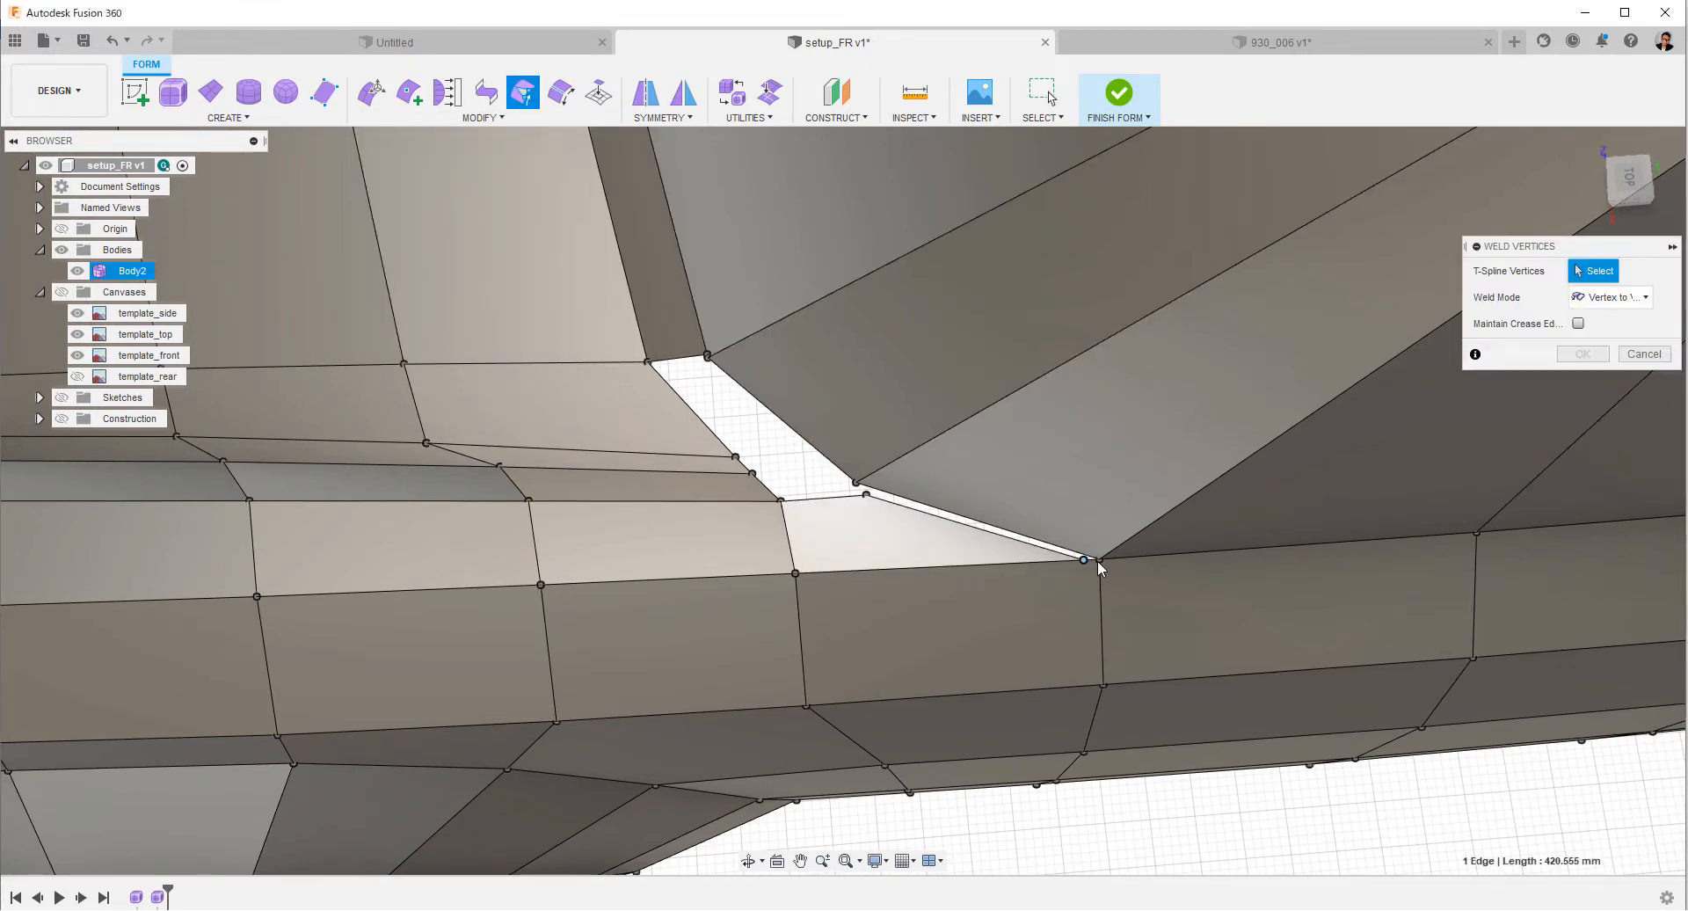
pyautogui.click(1099, 560)
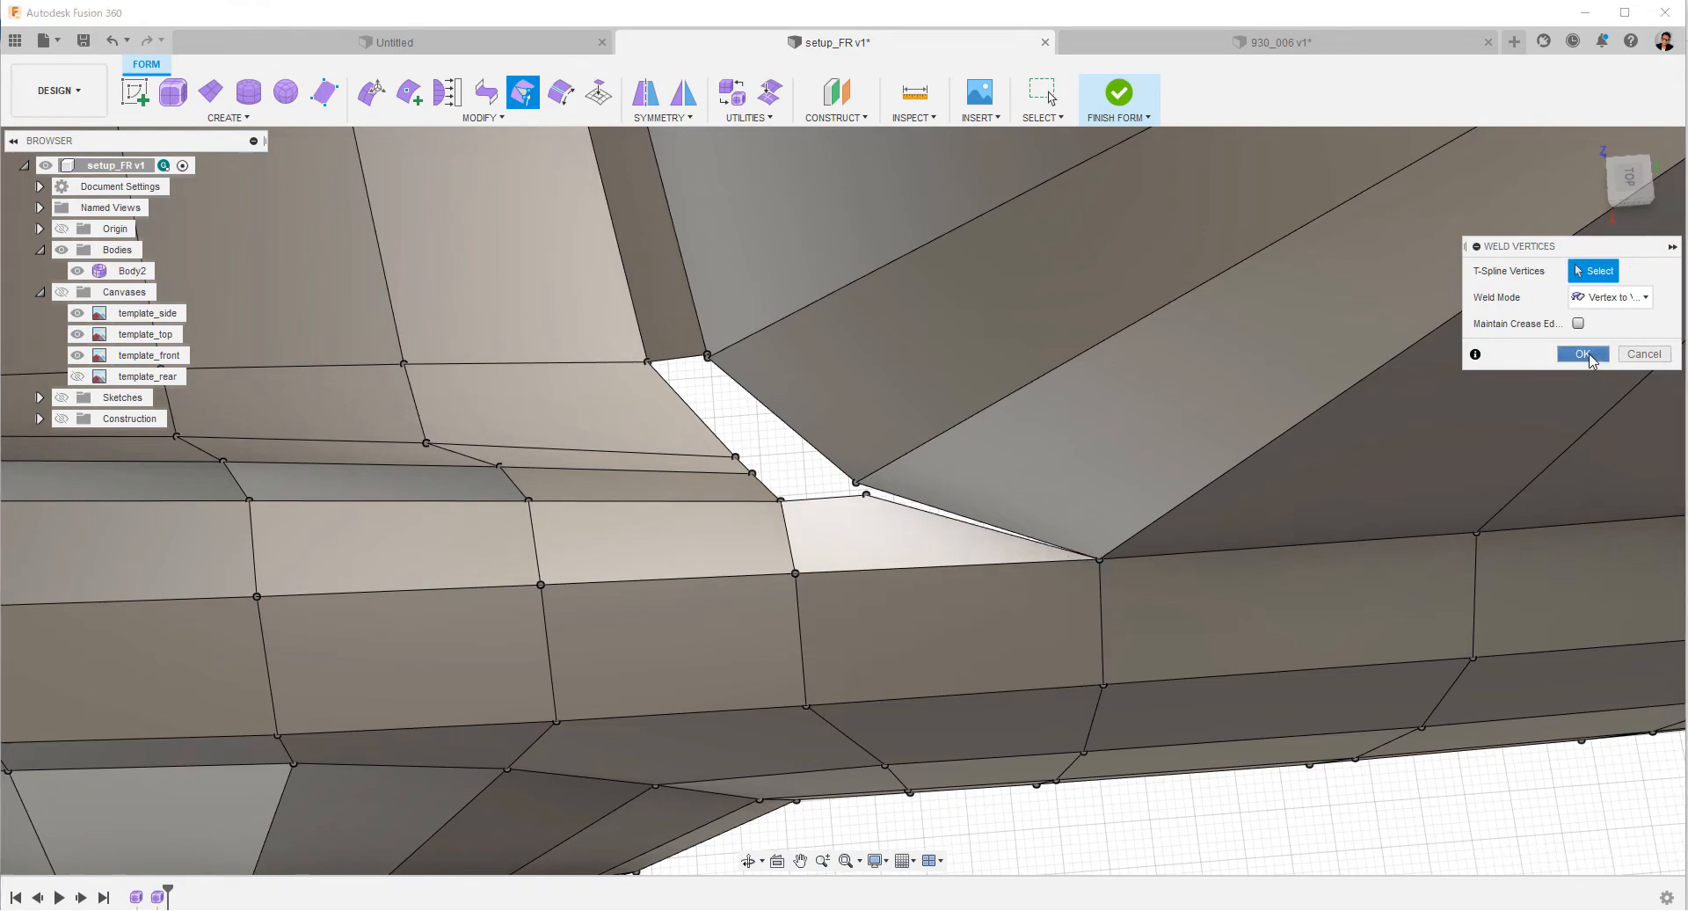
pyautogui.click(1582, 353)
# Bridge the open end edge of the strip below the windshield to the facing fender edge across the gap.
pyautogui.moveTo(874, 557)
pyautogui.keyDown('shift'); pyautogui.mouseDown(button='middle')
pyautogui.moveTo(952, 550)
pyautogui.moveTo(998, 471)
pyautogui.moveTo(964, 557)
pyautogui.moveTo(883, 538)
pyautogui.mouseUp(button='middle'); pyautogui.keyUp('shift')
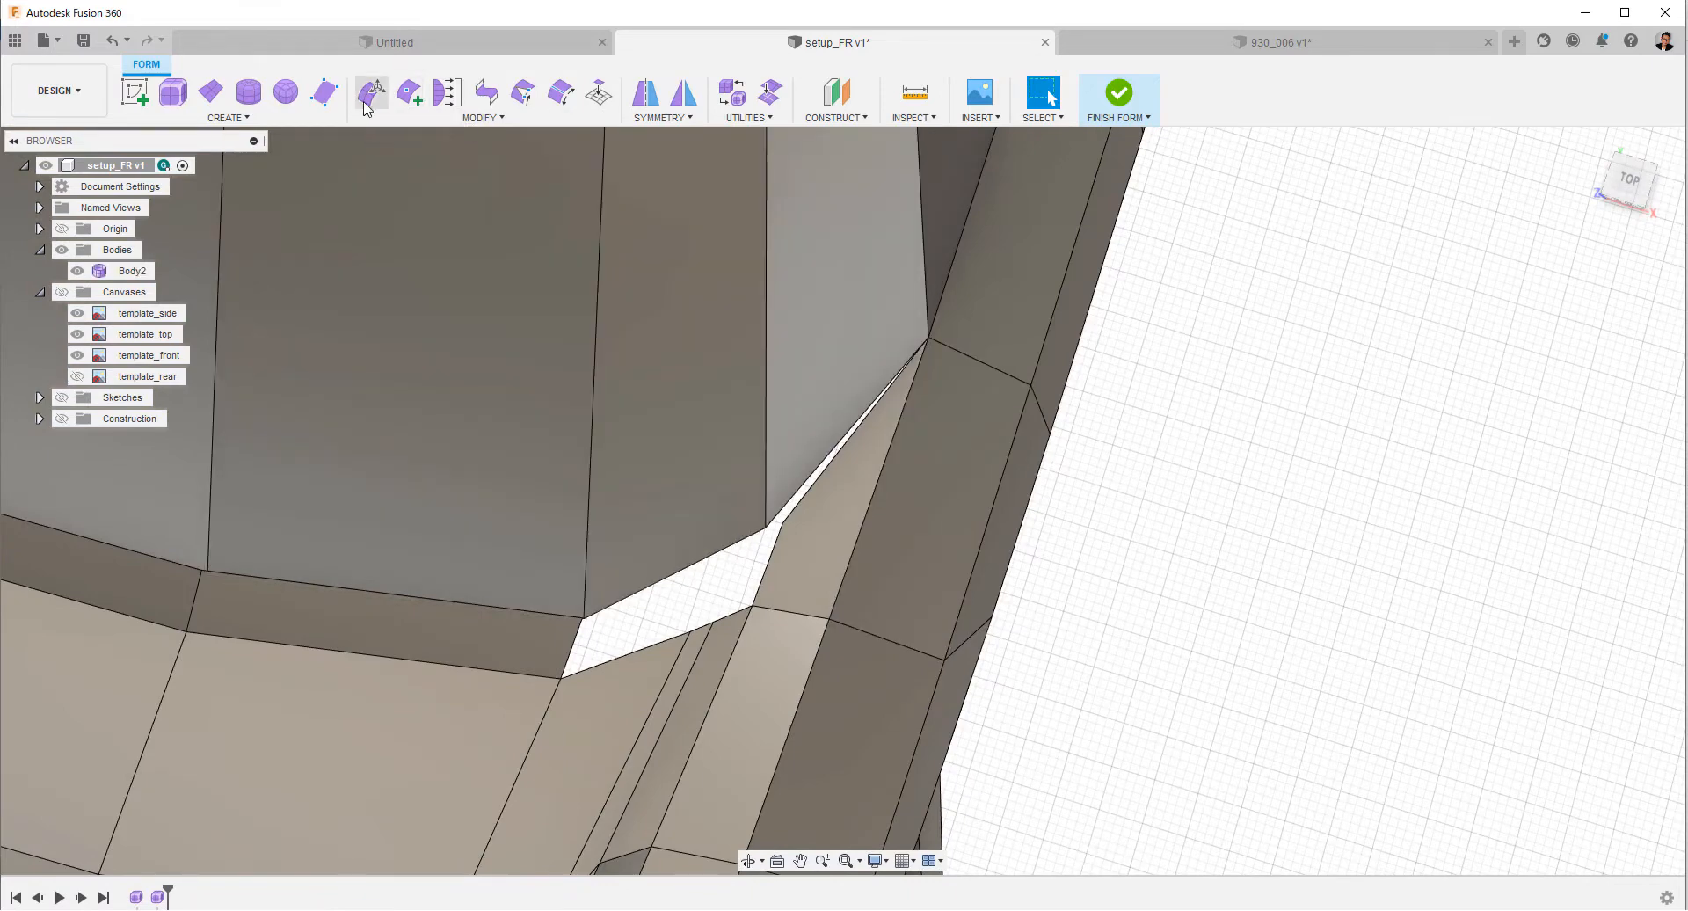
pyautogui.click(486, 92)
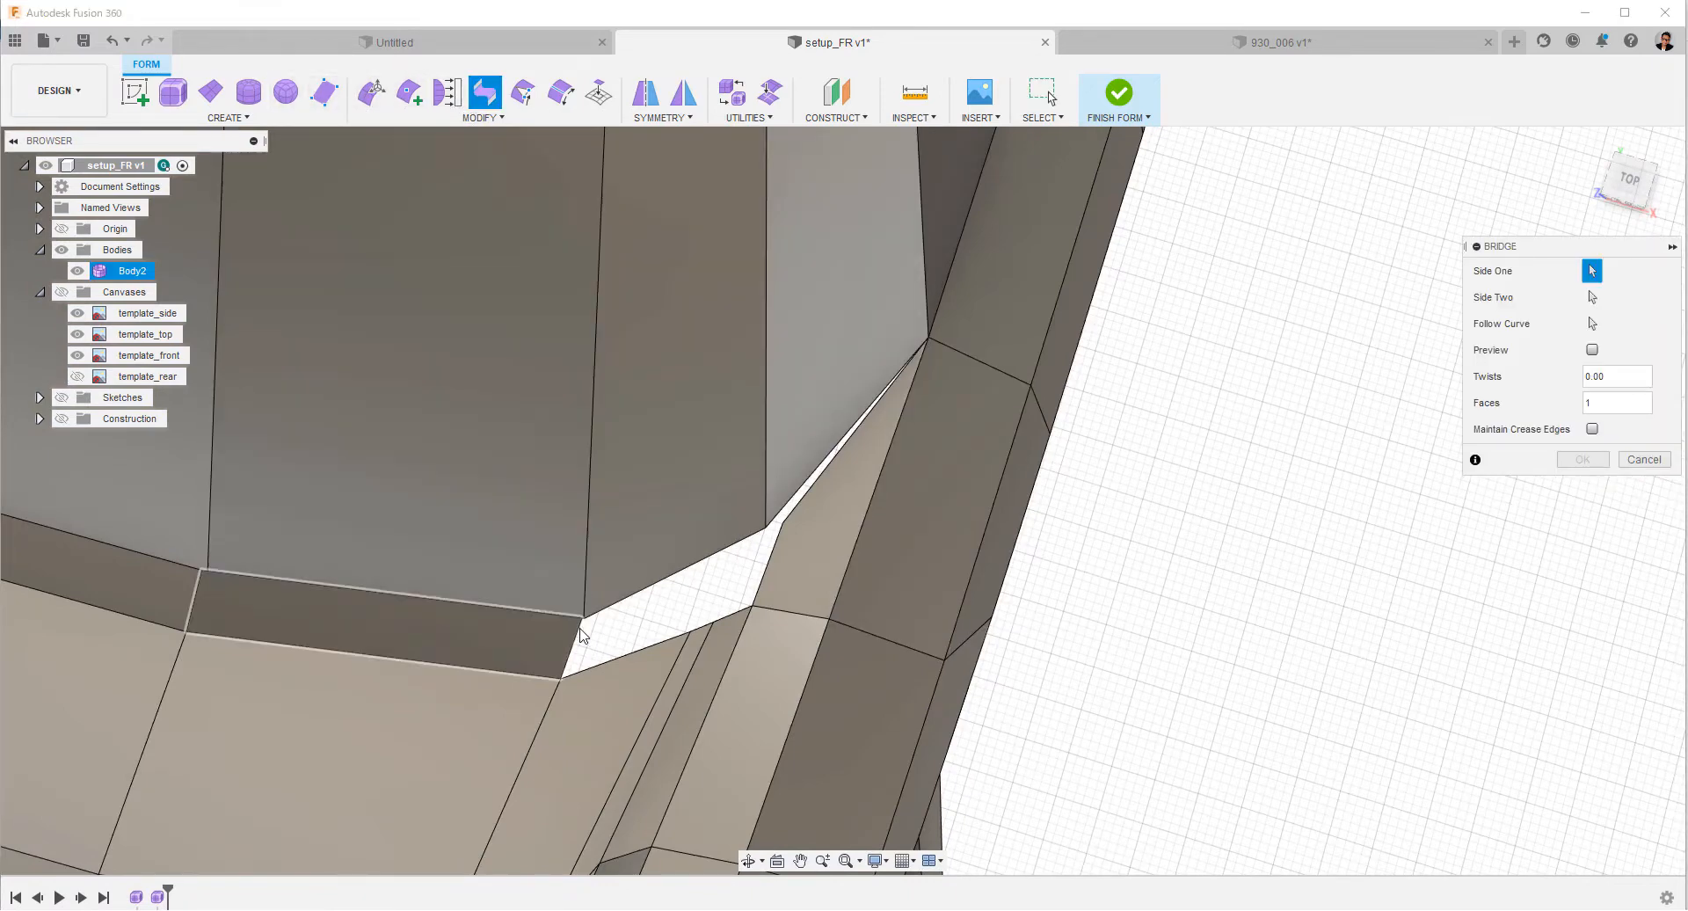
pyautogui.click(767, 578)
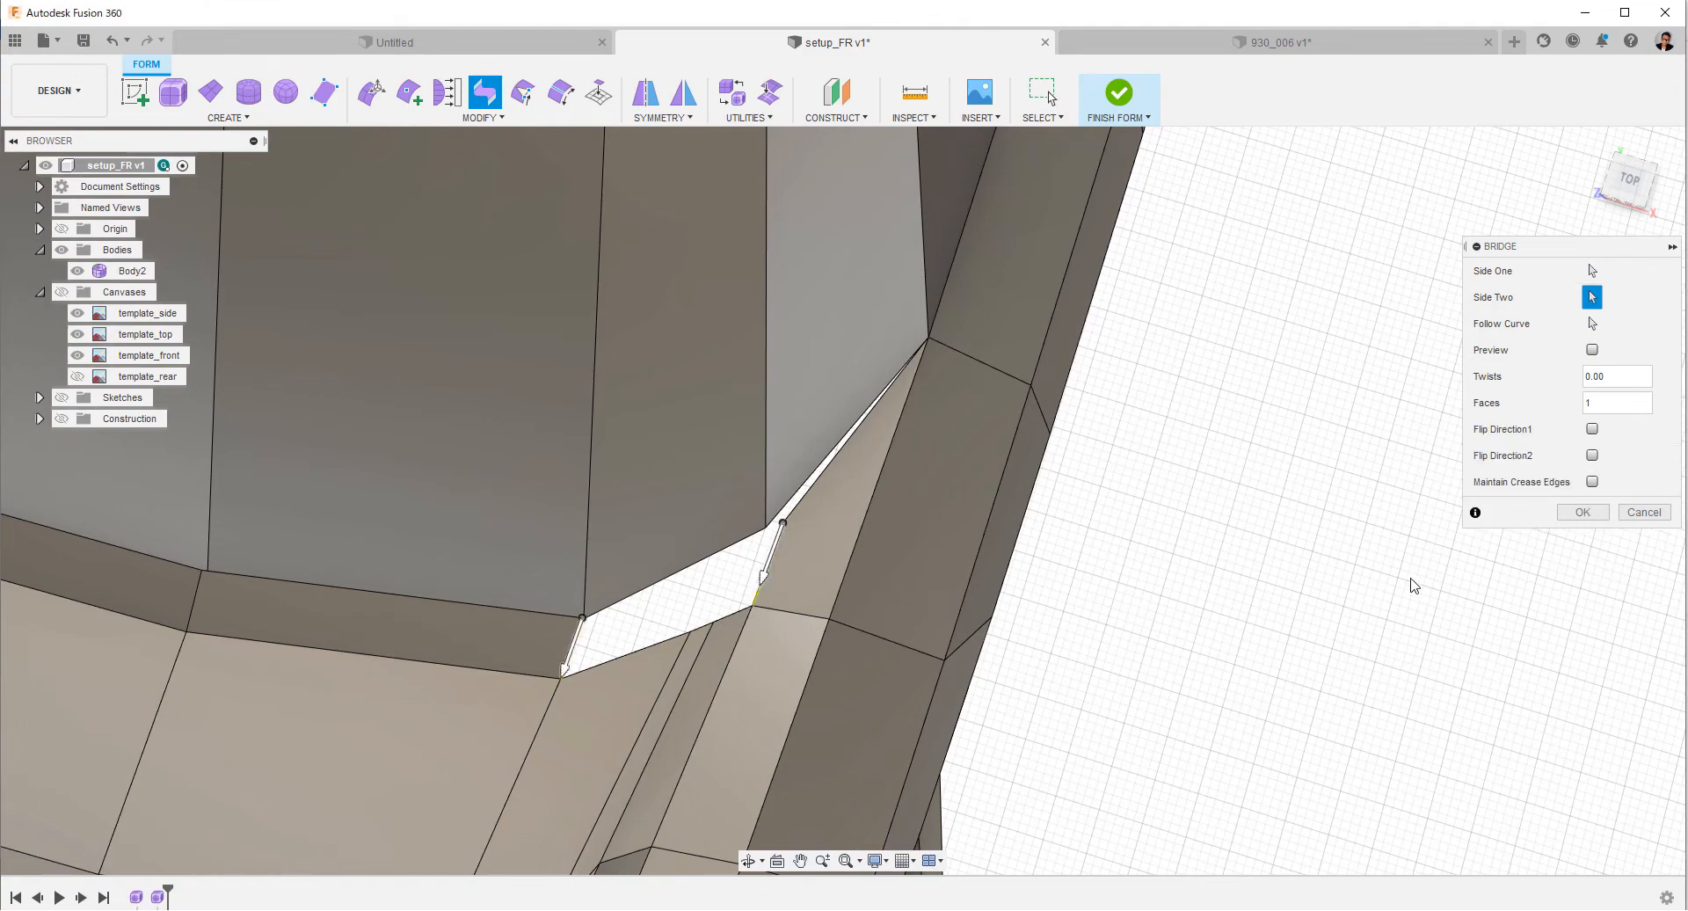
pyautogui.click(1573, 514)
# Delete the hood's rear corner face and the narrow face beside it, below the new bridge.
pyautogui.keyDown('shift'); pyautogui.moveTo(1379, 546); pyautogui.dragTo(1010, 572, button='middle'); pyautogui.keyUp('shift')
pyautogui.scroll(5, 1137, 465)
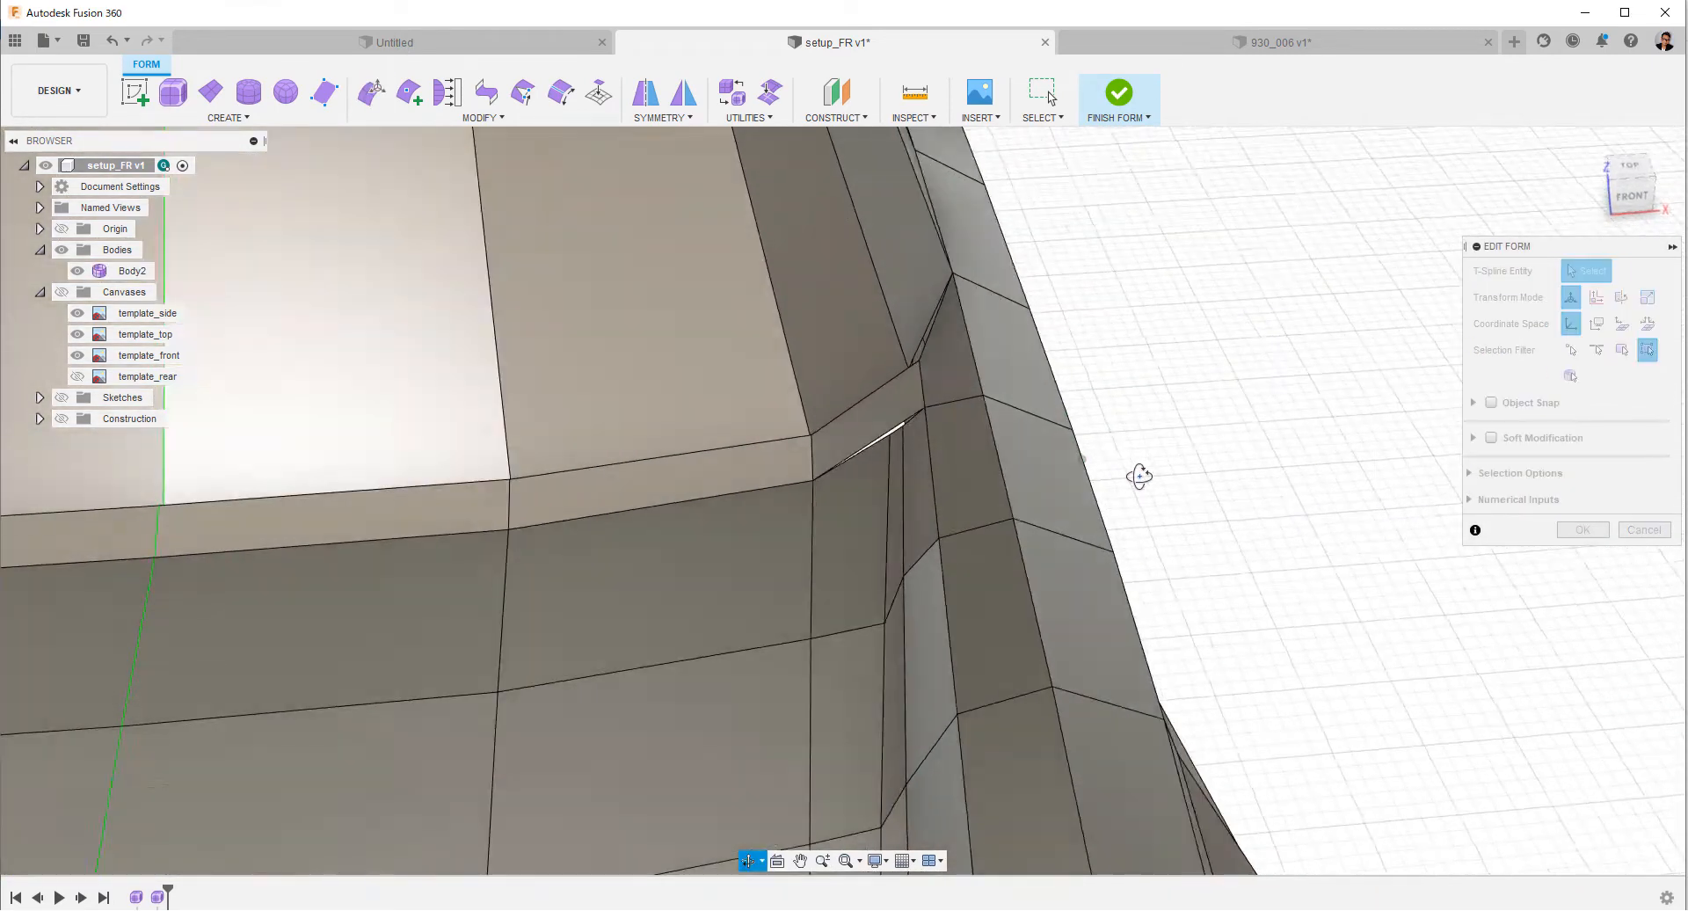
pyautogui.click(910, 571)
pyautogui.keyDown('shift'); pyautogui.click(878, 604); pyautogui.keyUp('shift')
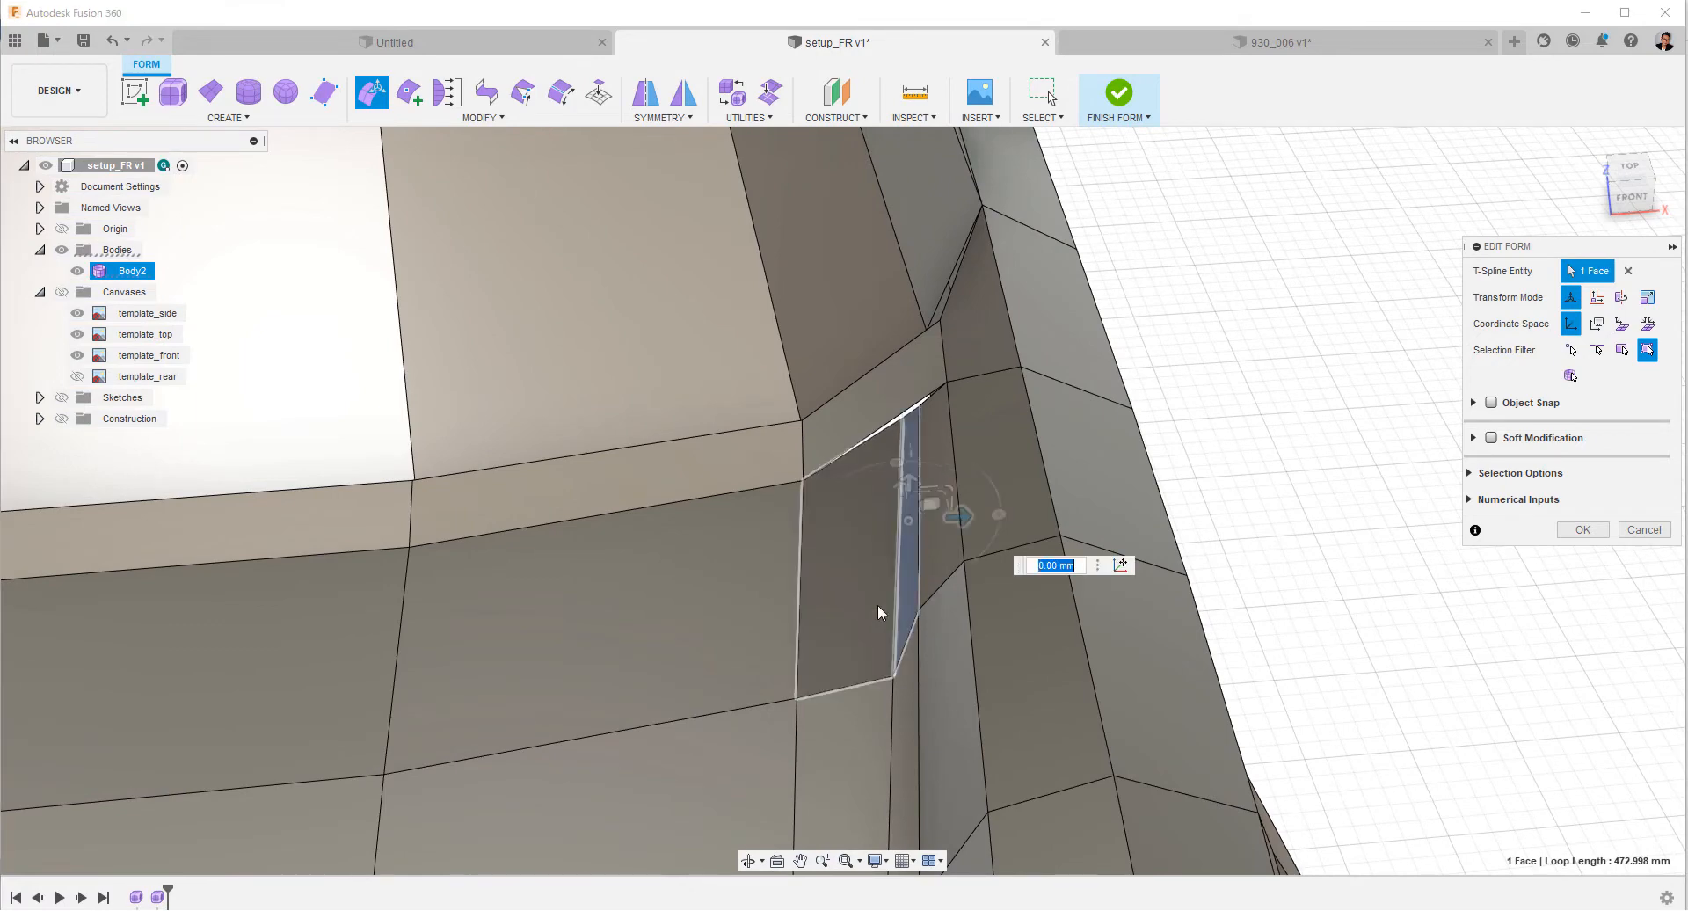
pyautogui.press('Delete')
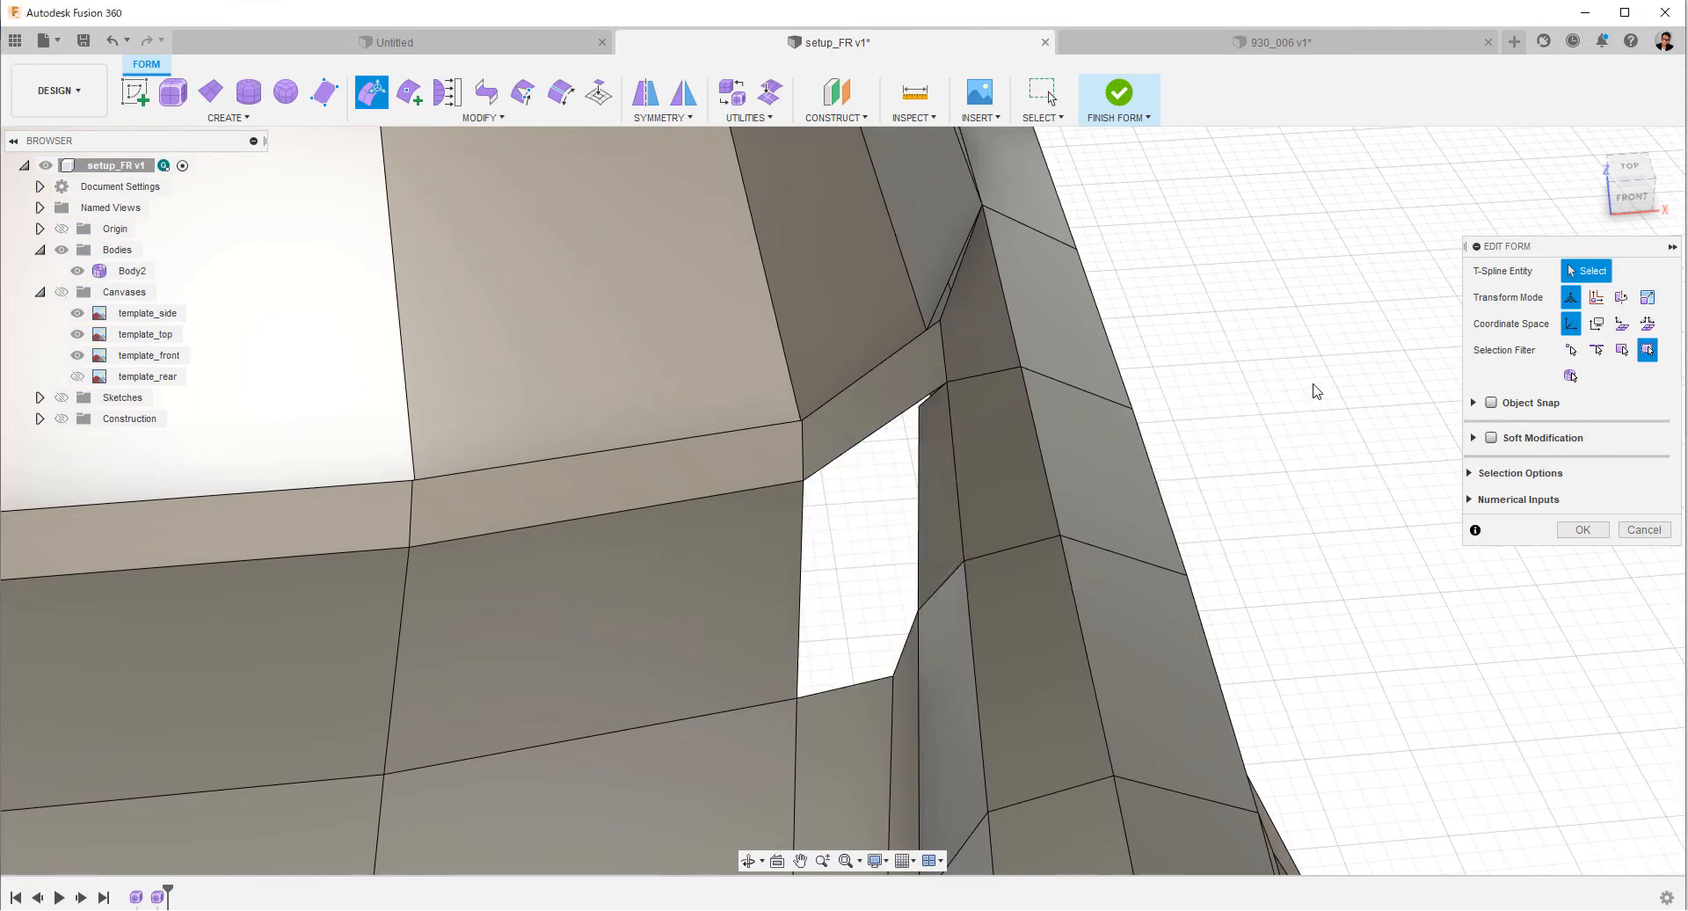
# Bridge the lower edge of the windshield base strip to the hood's open rear corner edge.
pyautogui.click(484, 91)
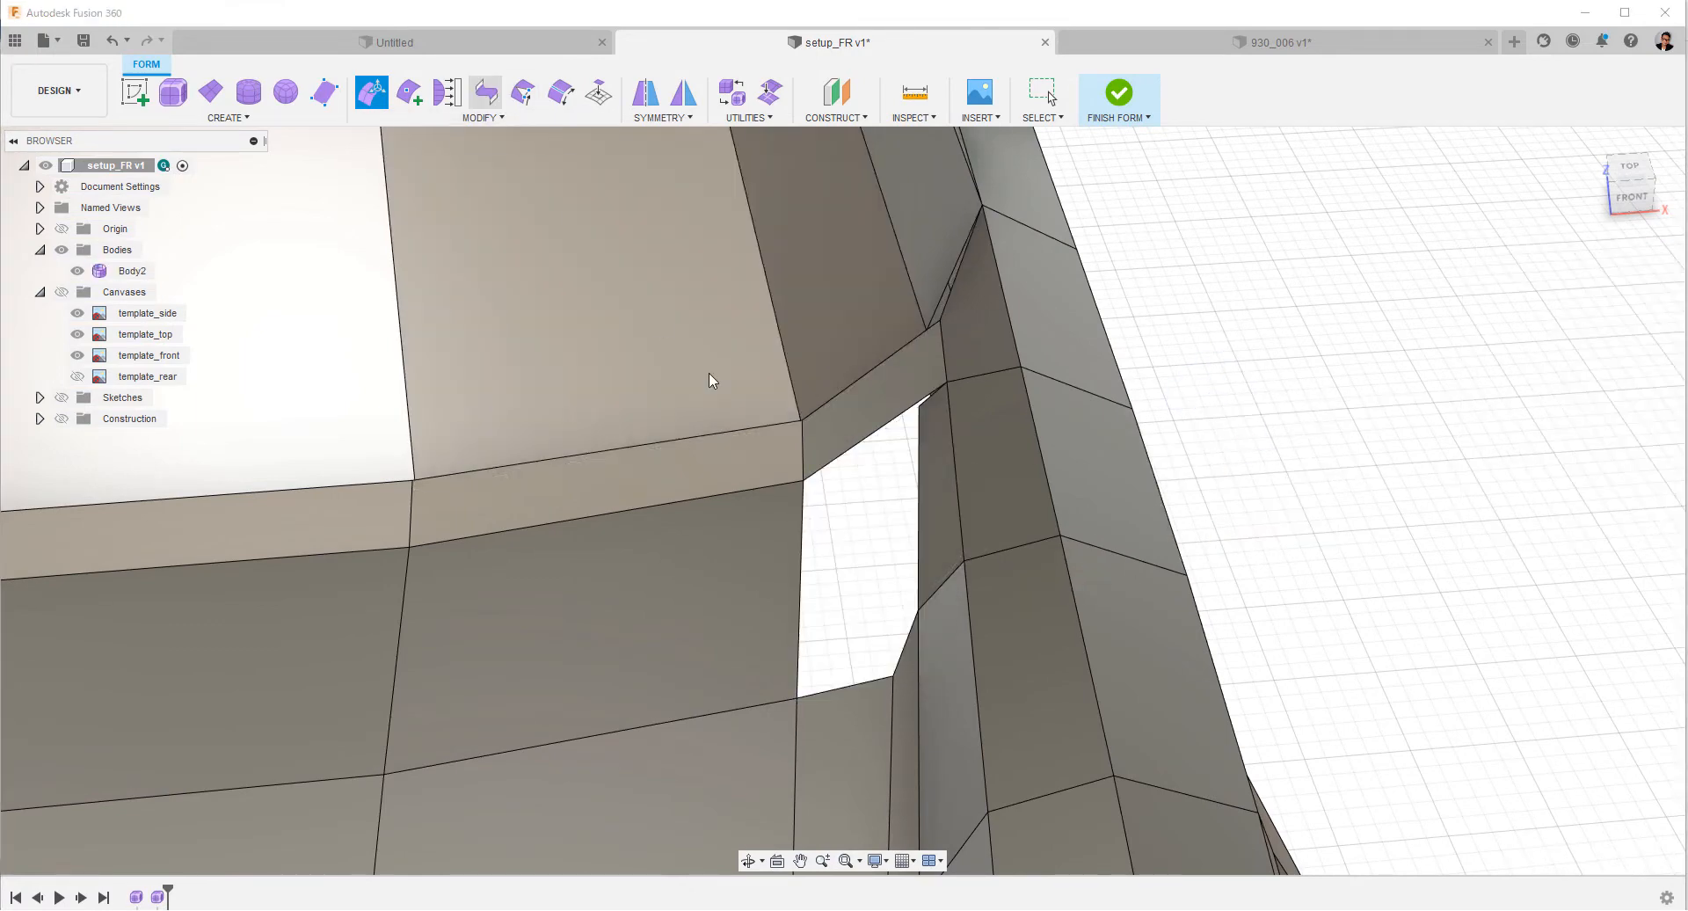
pyautogui.click(851, 452)
pyautogui.click(860, 693)
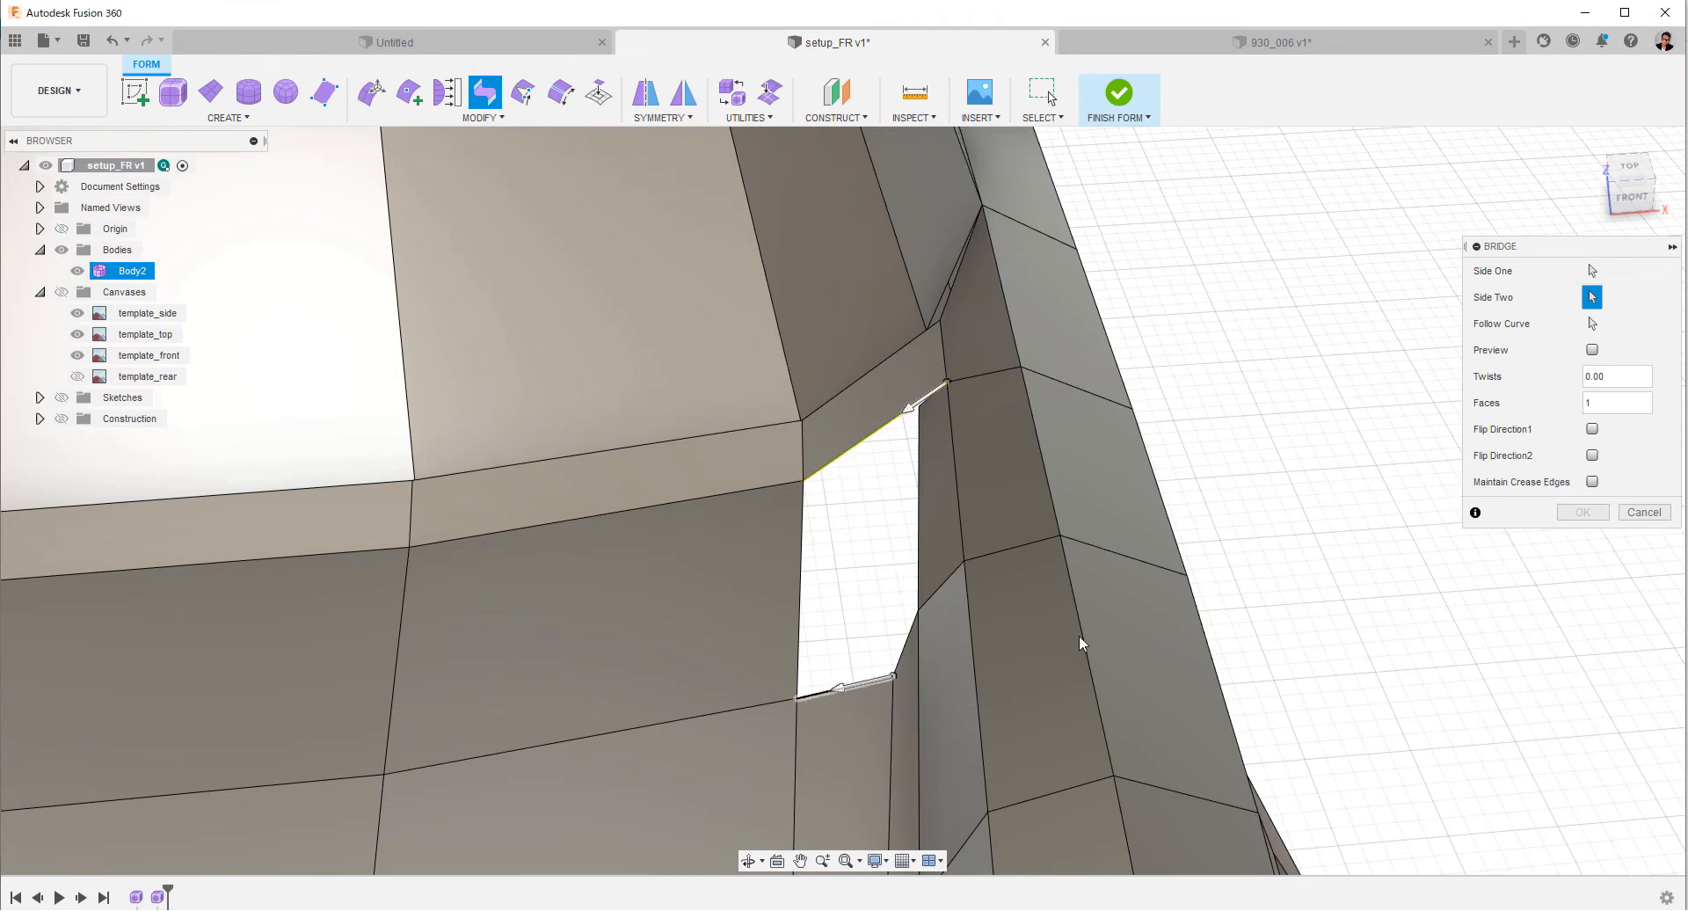
pyautogui.click(1582, 512)
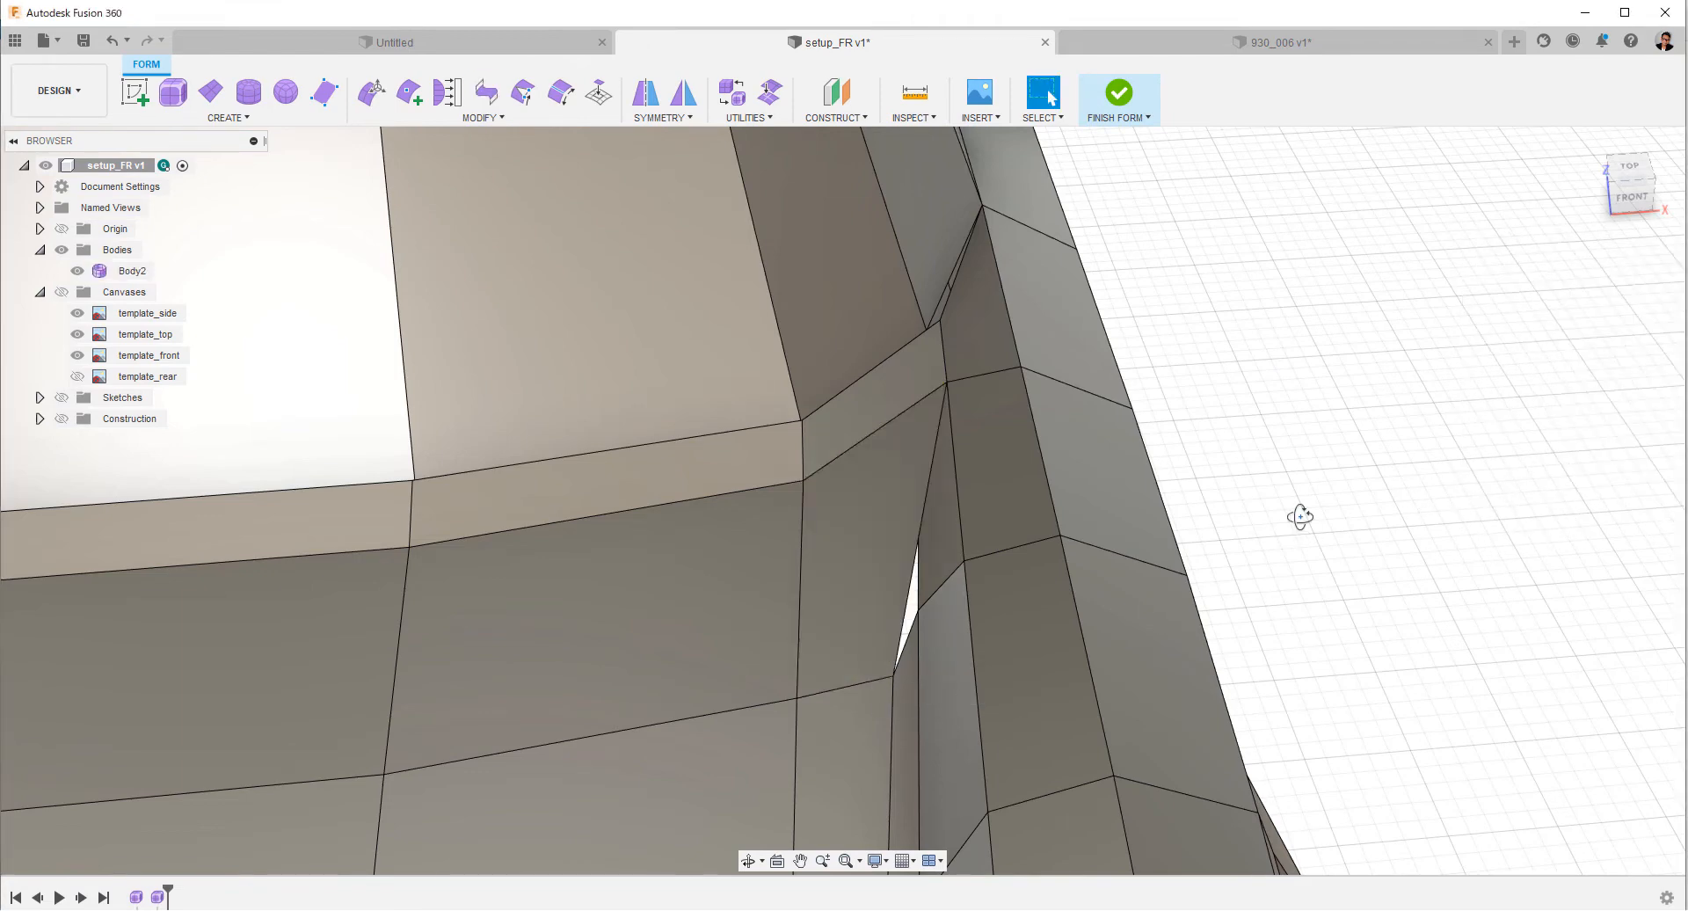
# Delete the overlapping inner fender face beside the bridged hood corner.
pyautogui.moveTo(1299, 516)
pyautogui.keyDown('shift'); pyautogui.mouseDown(button='middle')
pyautogui.moveTo(1303, 452)
pyautogui.moveTo(1310, 506)
pyautogui.mouseUp(button='middle'); pyautogui.keyUp('shift')
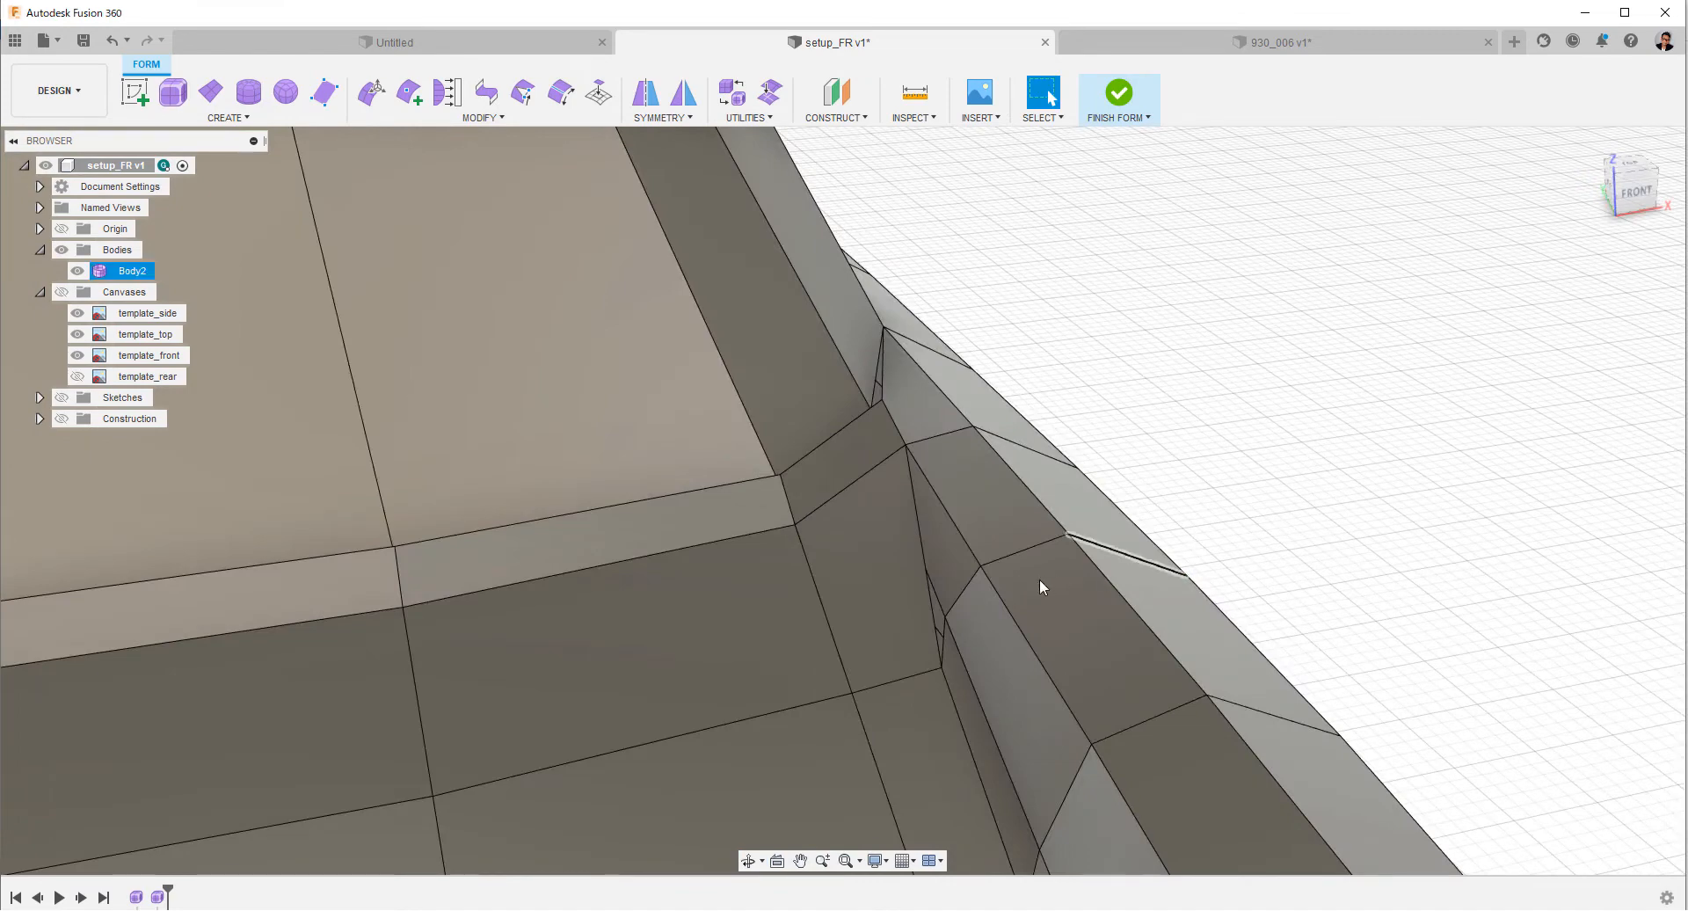
pyautogui.click(967, 572)
pyautogui.keyDown('shift'); pyautogui.moveTo(967, 572); pyautogui.dragTo(1003, 387, button='middle'); pyautogui.keyUp('shift')
pyautogui.rightClick(1004, 385)
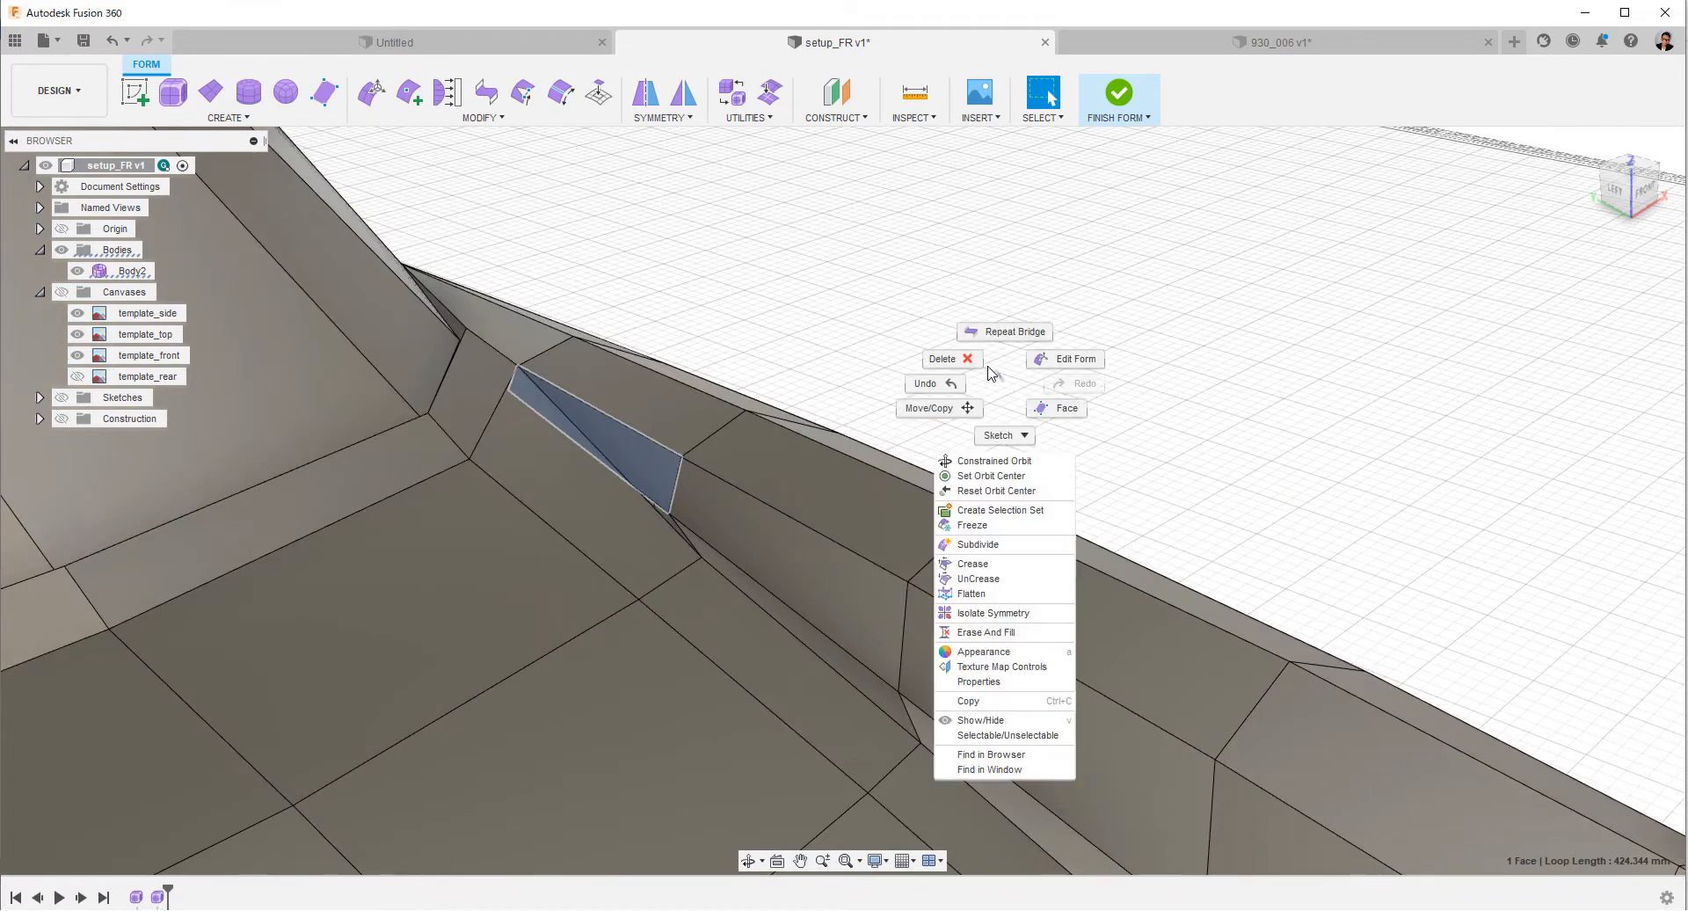
pyautogui.click(987, 366)
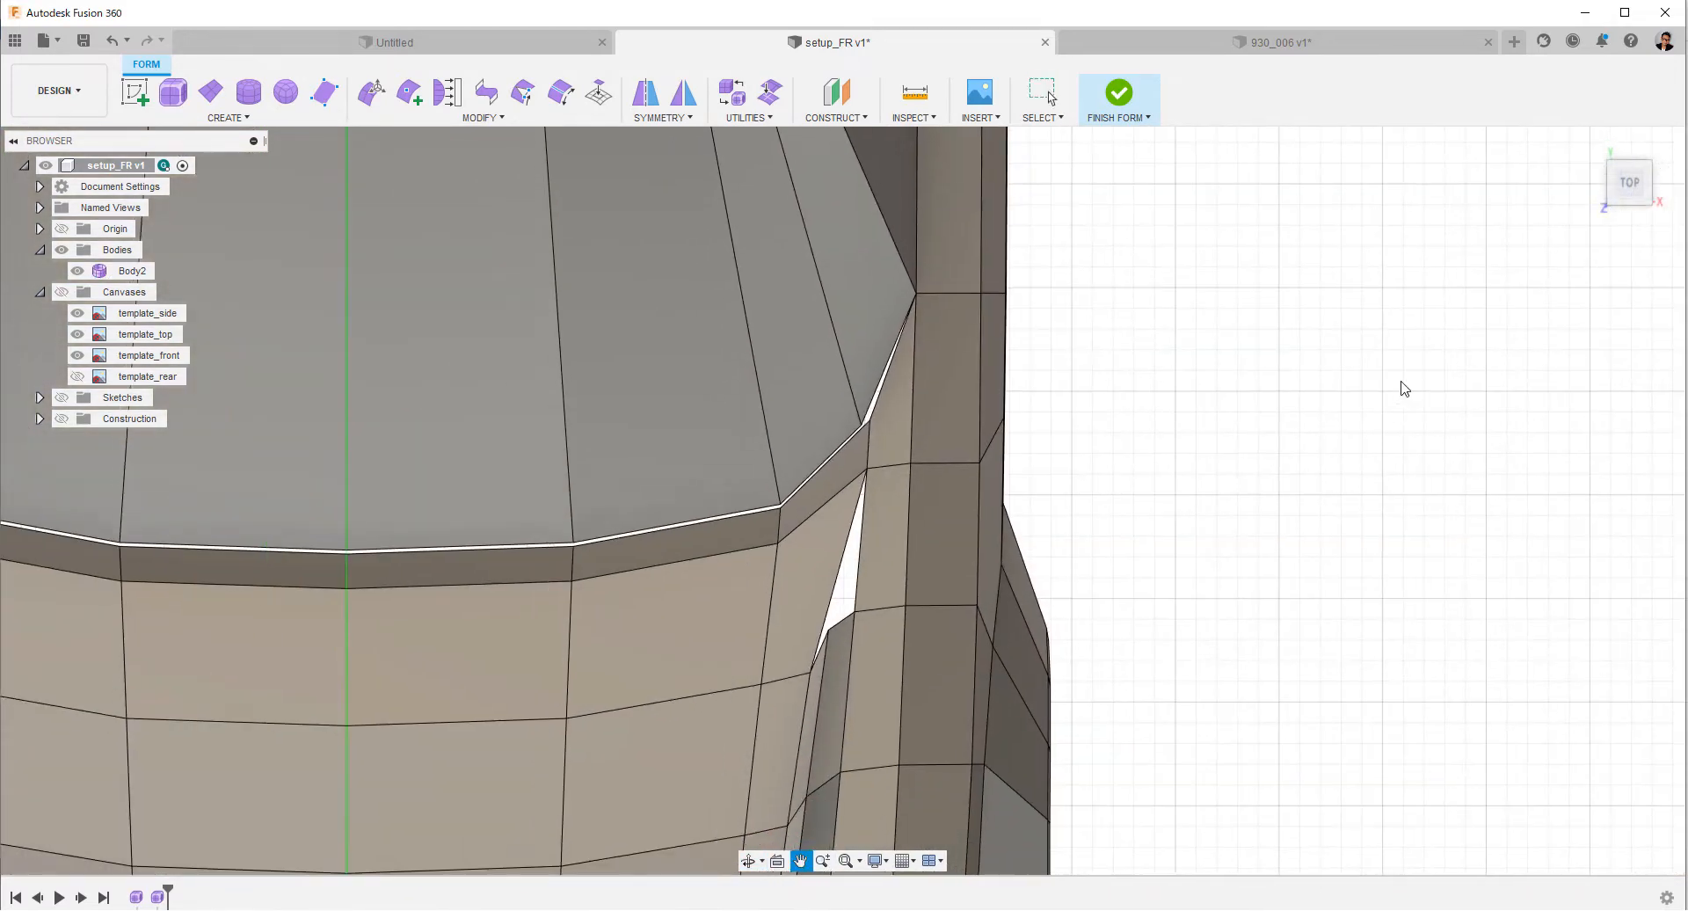
# Insert an edge from the hood's outer corner vertex to a point on the lower edge of the windshield base strip.
pyautogui.click(409, 91)
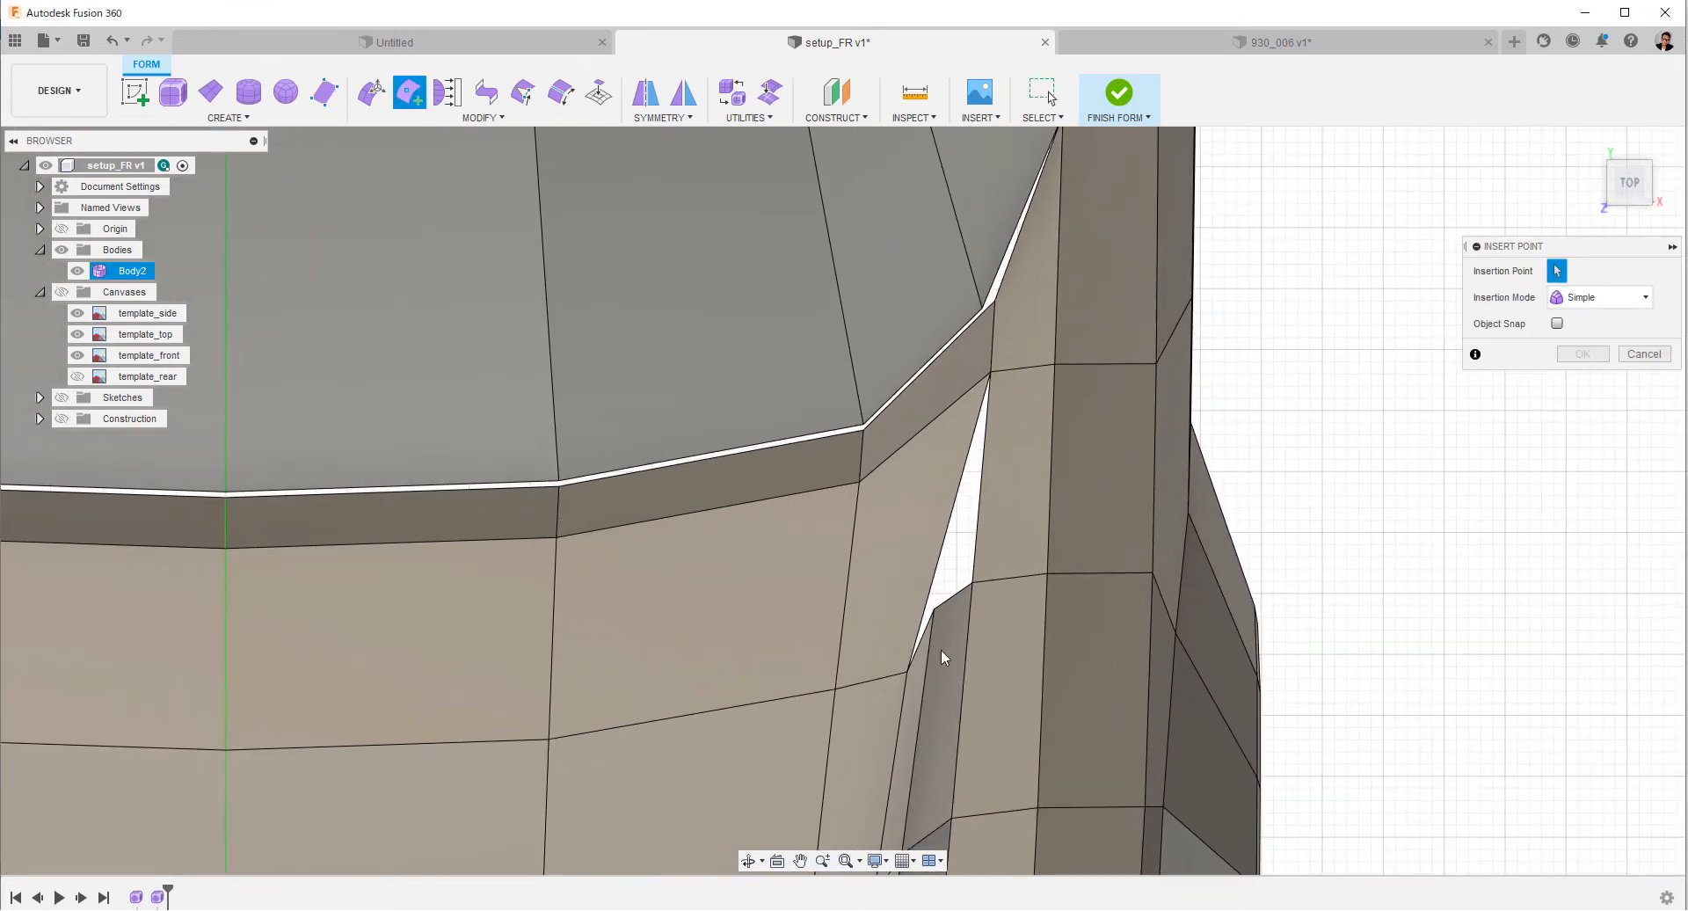
pyautogui.click(907, 671)
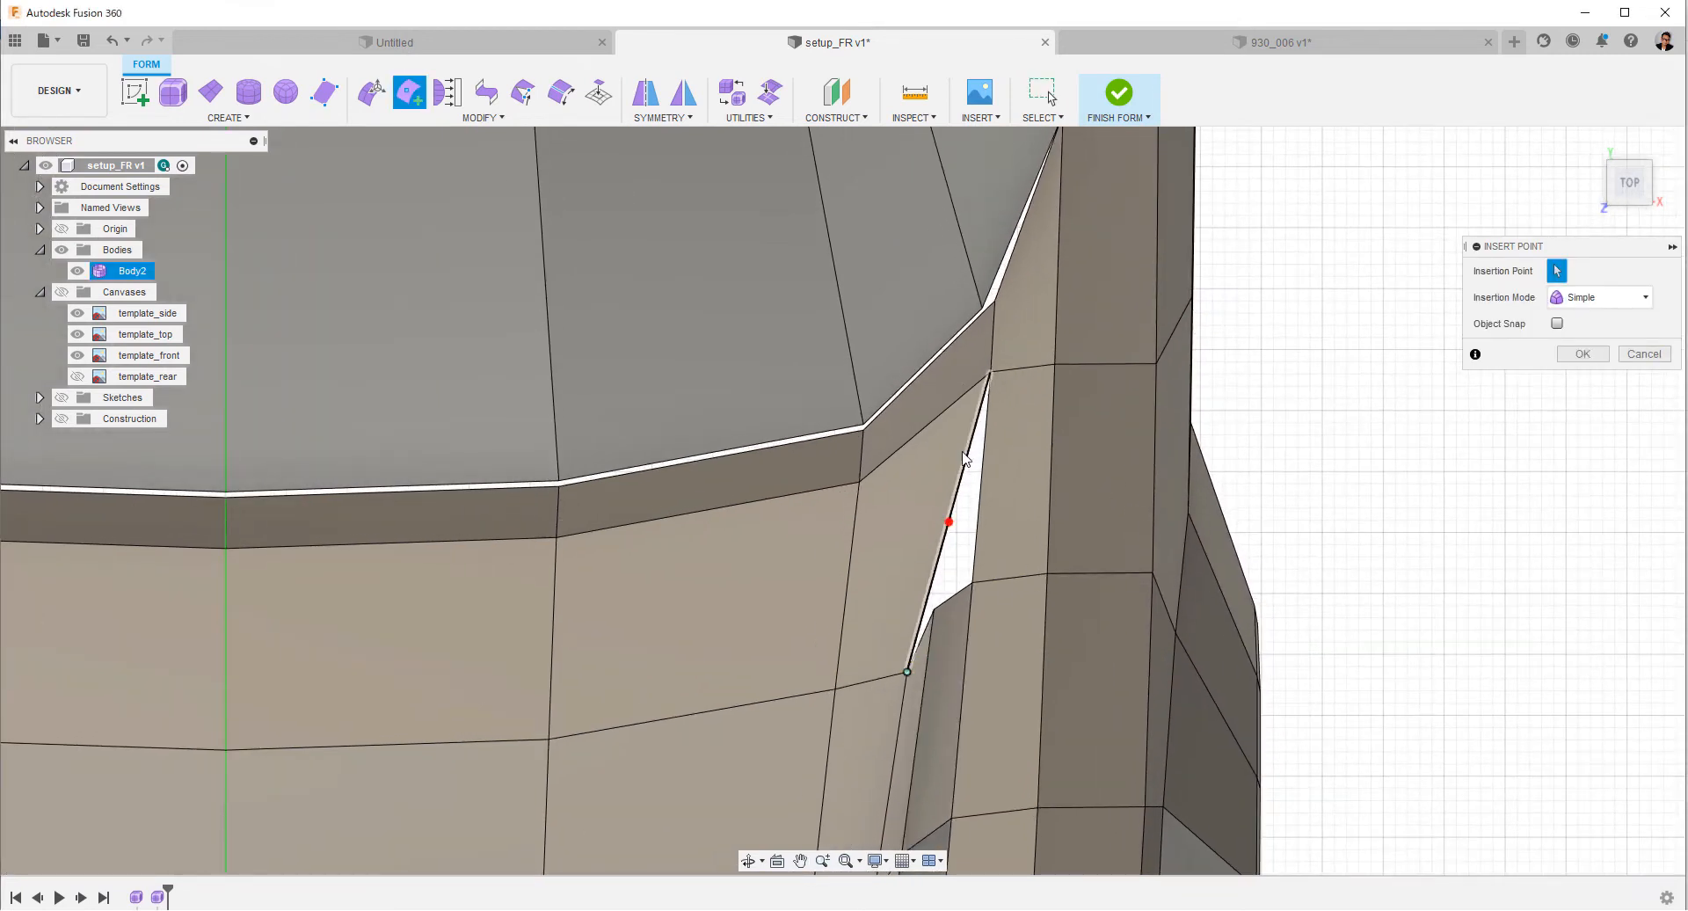
pyautogui.click(957, 400)
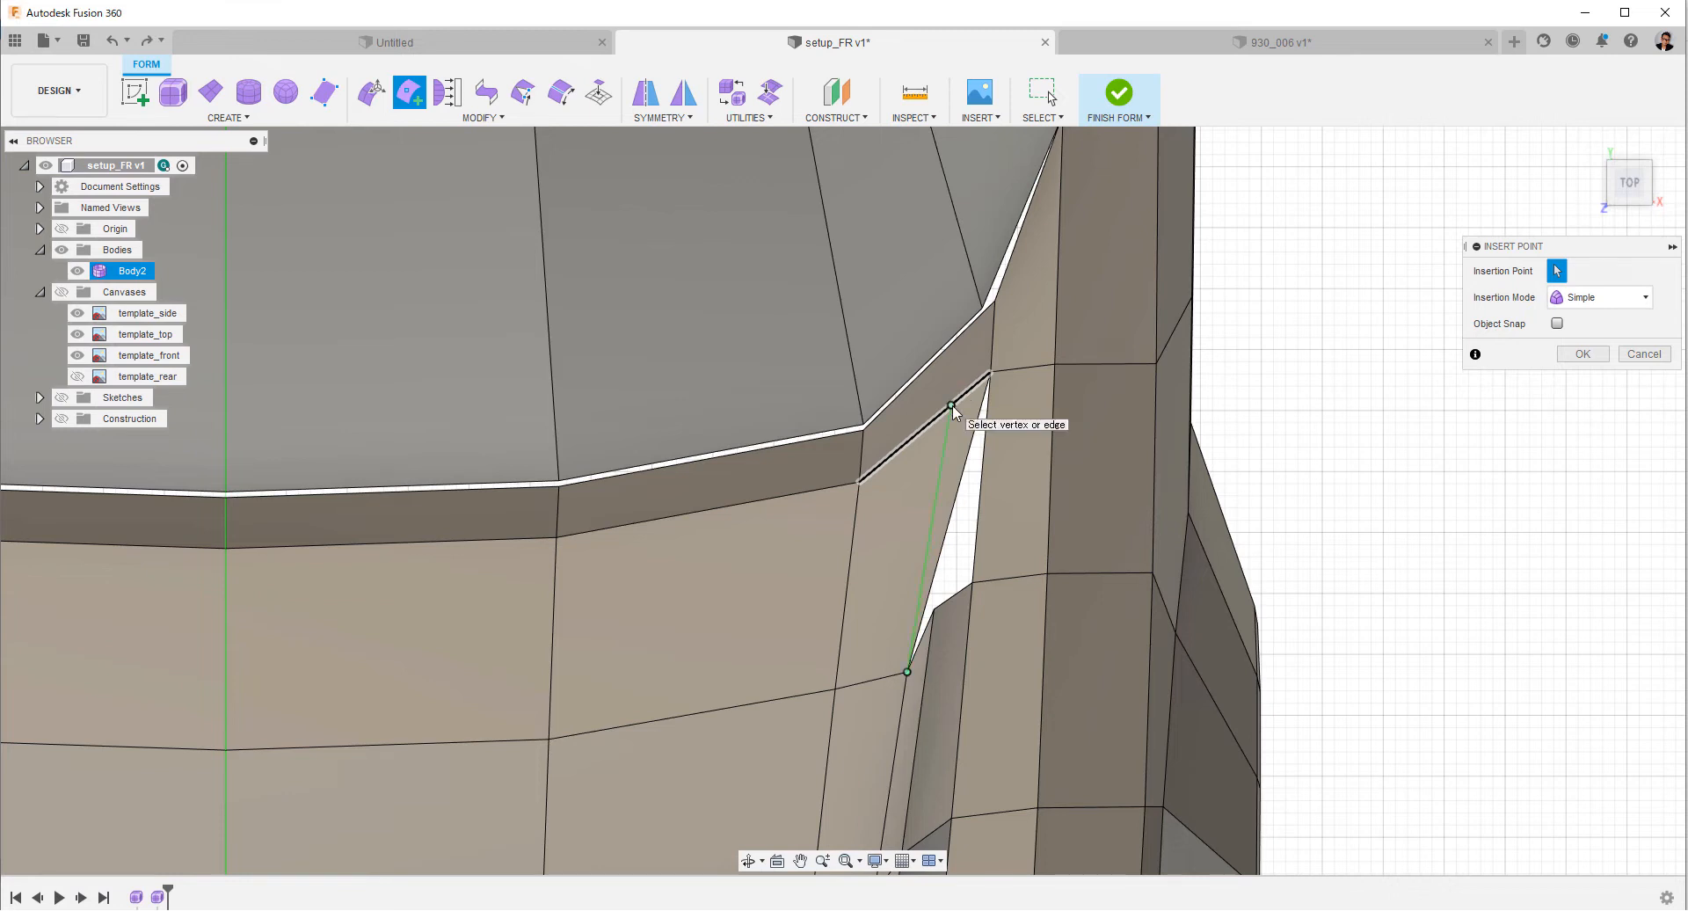
pyautogui.rightClick(953, 411)
pyautogui.click(996, 414)
# Delete the thin triangular face between the inserted edge and the fender gap.
pyautogui.click(967, 453)
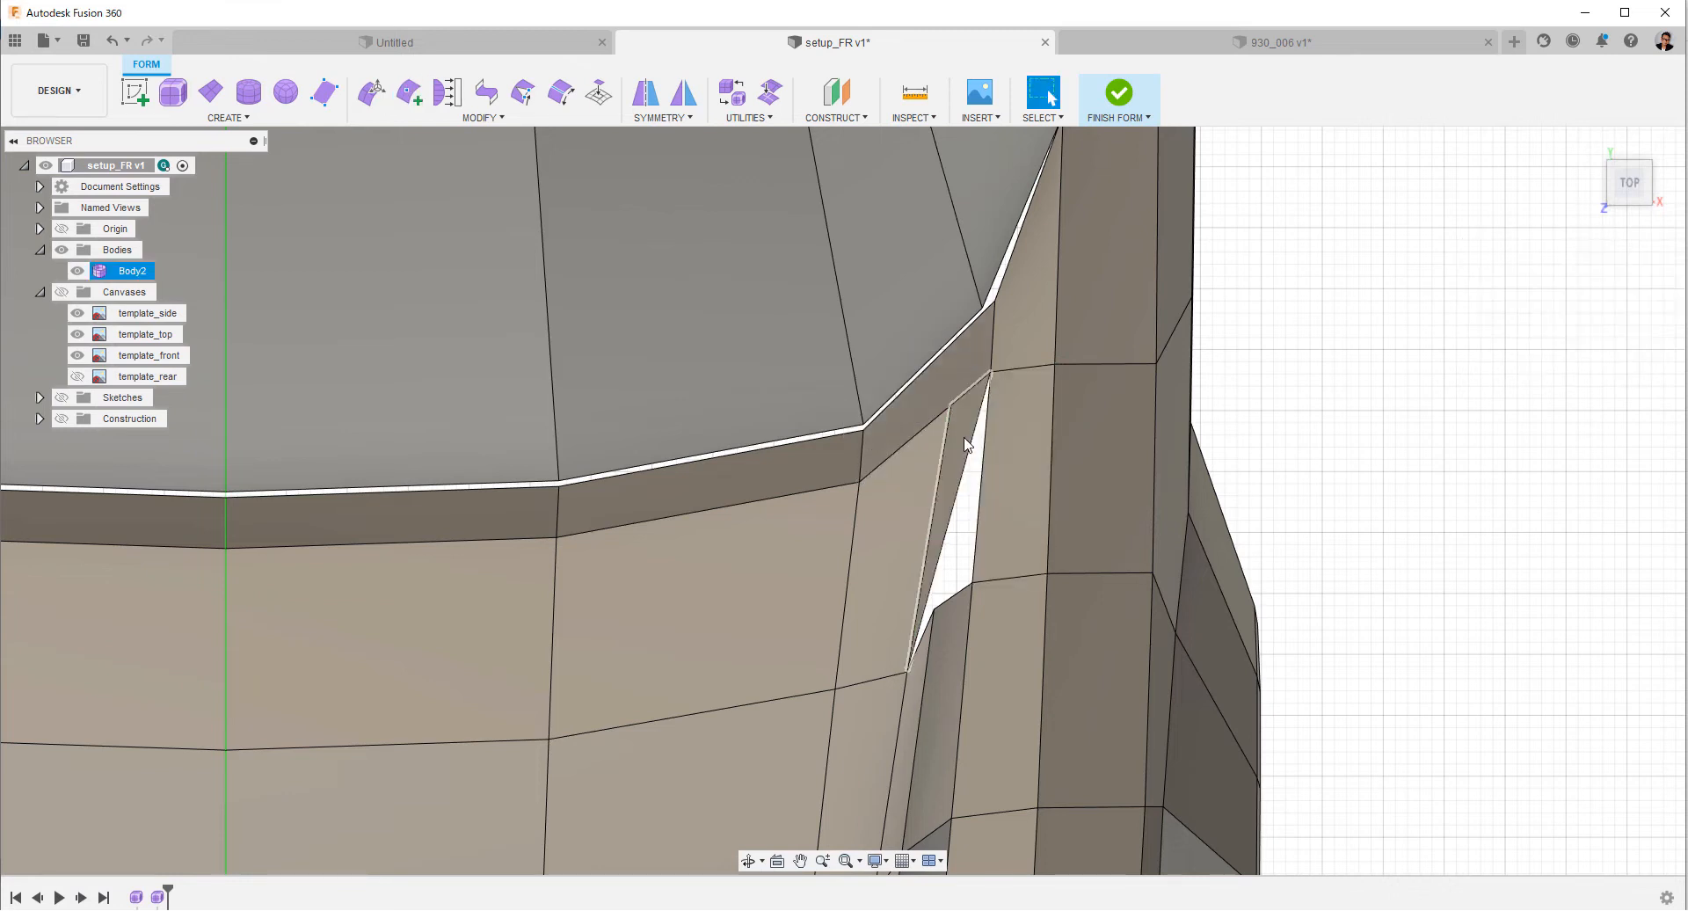
pyautogui.rightClick(1365, 453)
pyautogui.click(1313, 428)
# Insert an edge across the windshield base strip from its lower edge at the fender hole to its windshield-side edge.
pyautogui.keyDown('shift'); pyautogui.moveTo(1262, 493); pyautogui.dragTo(1243, 471, button='middle'); pyautogui.keyUp('shift')
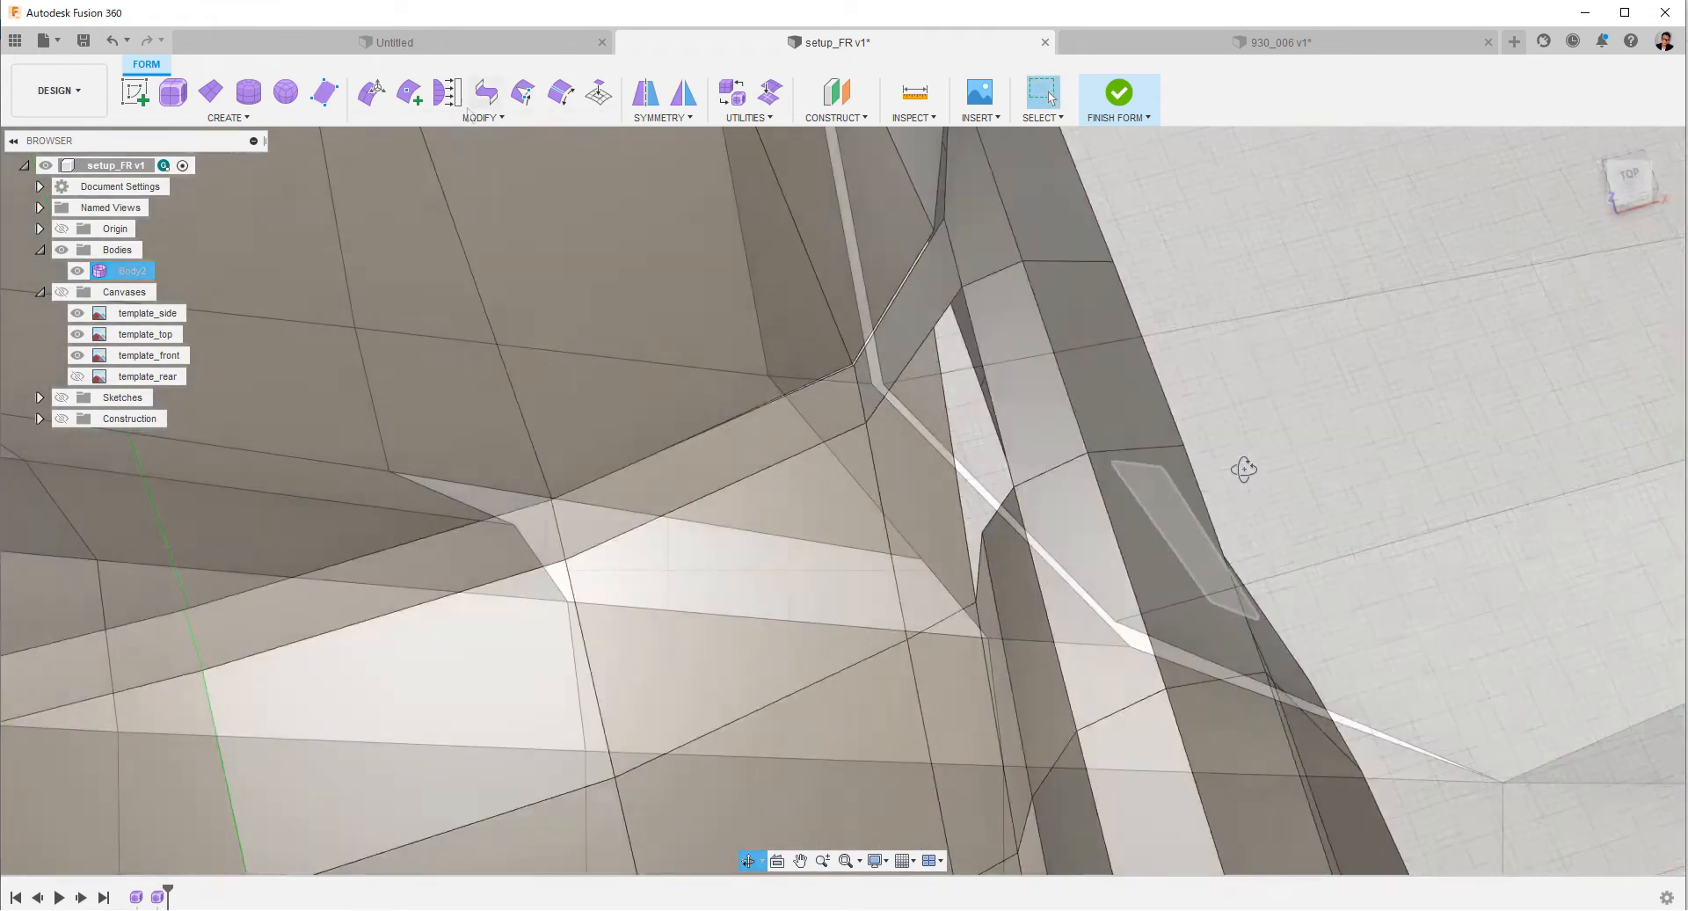
pyautogui.click(417, 103)
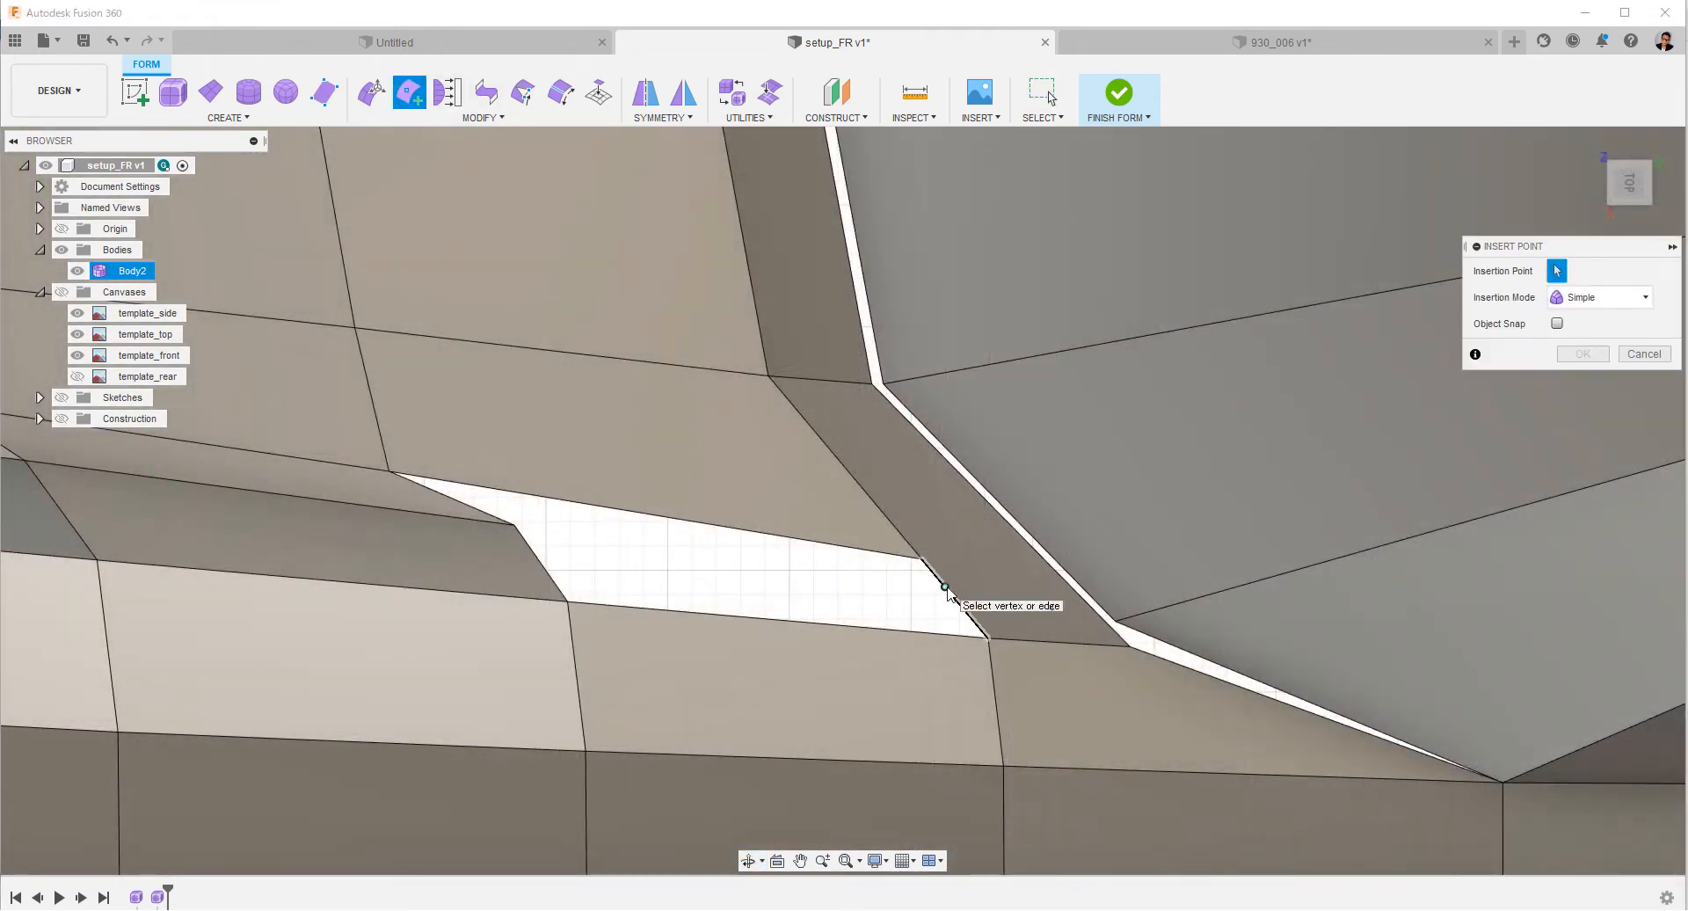
pyautogui.click(946, 589)
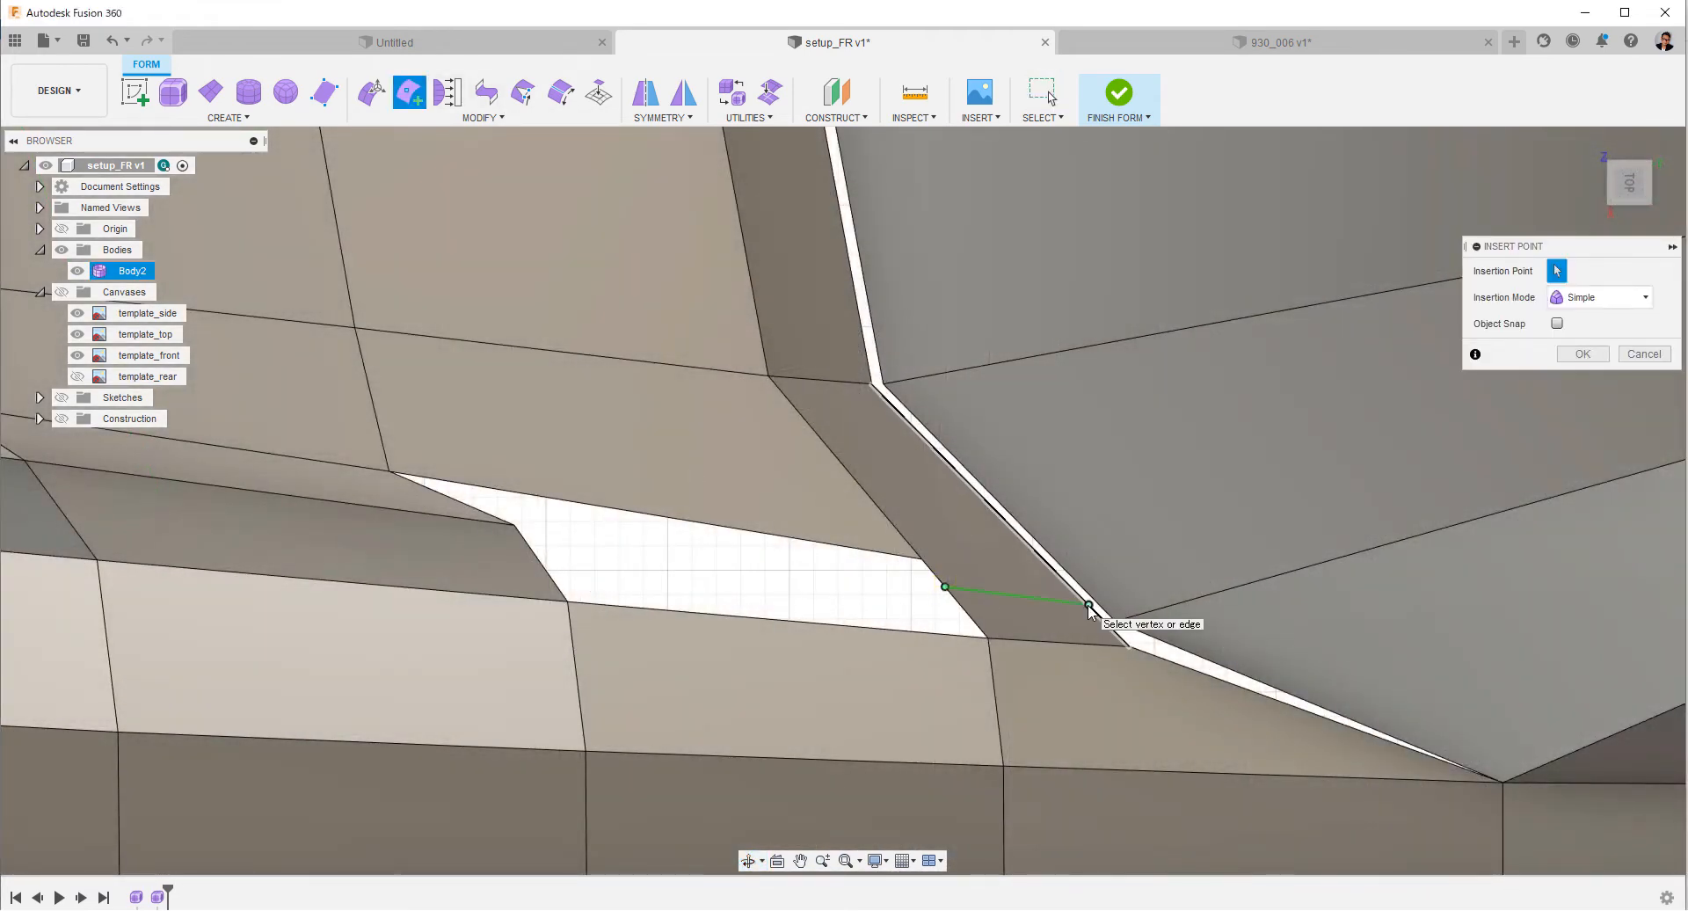
pyautogui.click(1088, 605)
pyautogui.rightClick(1089, 606)
pyautogui.click(1142, 584)
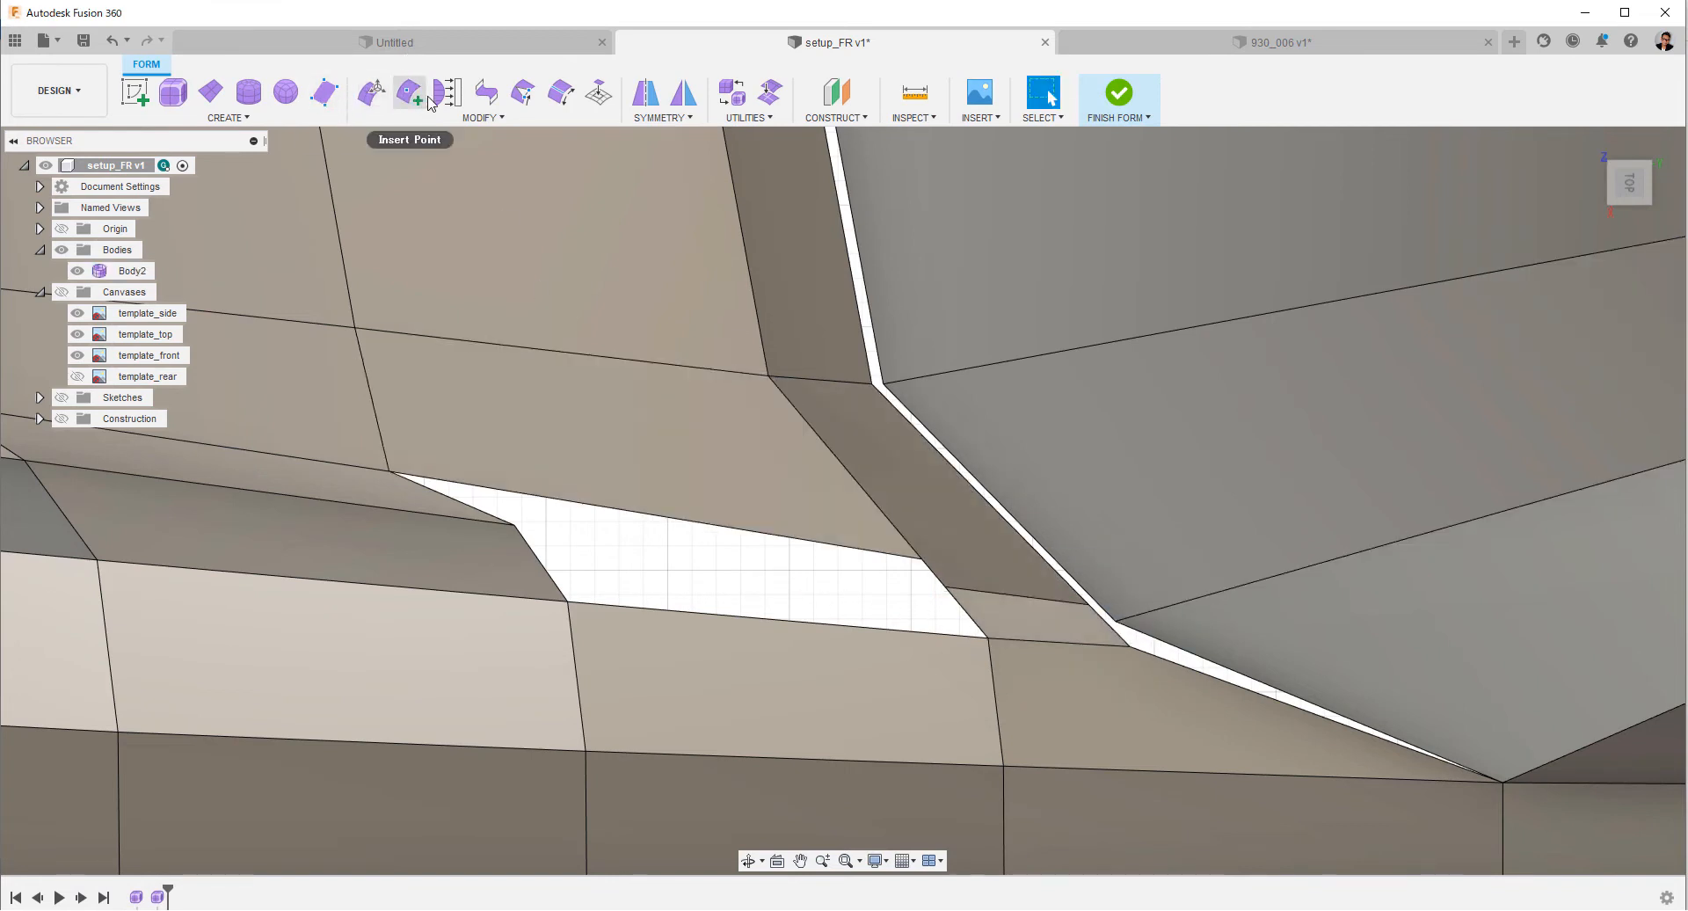
# Bridge the inner fender's open edge to the short edge segment at the end of the windshield base strip.
pyautogui.click(485, 94)
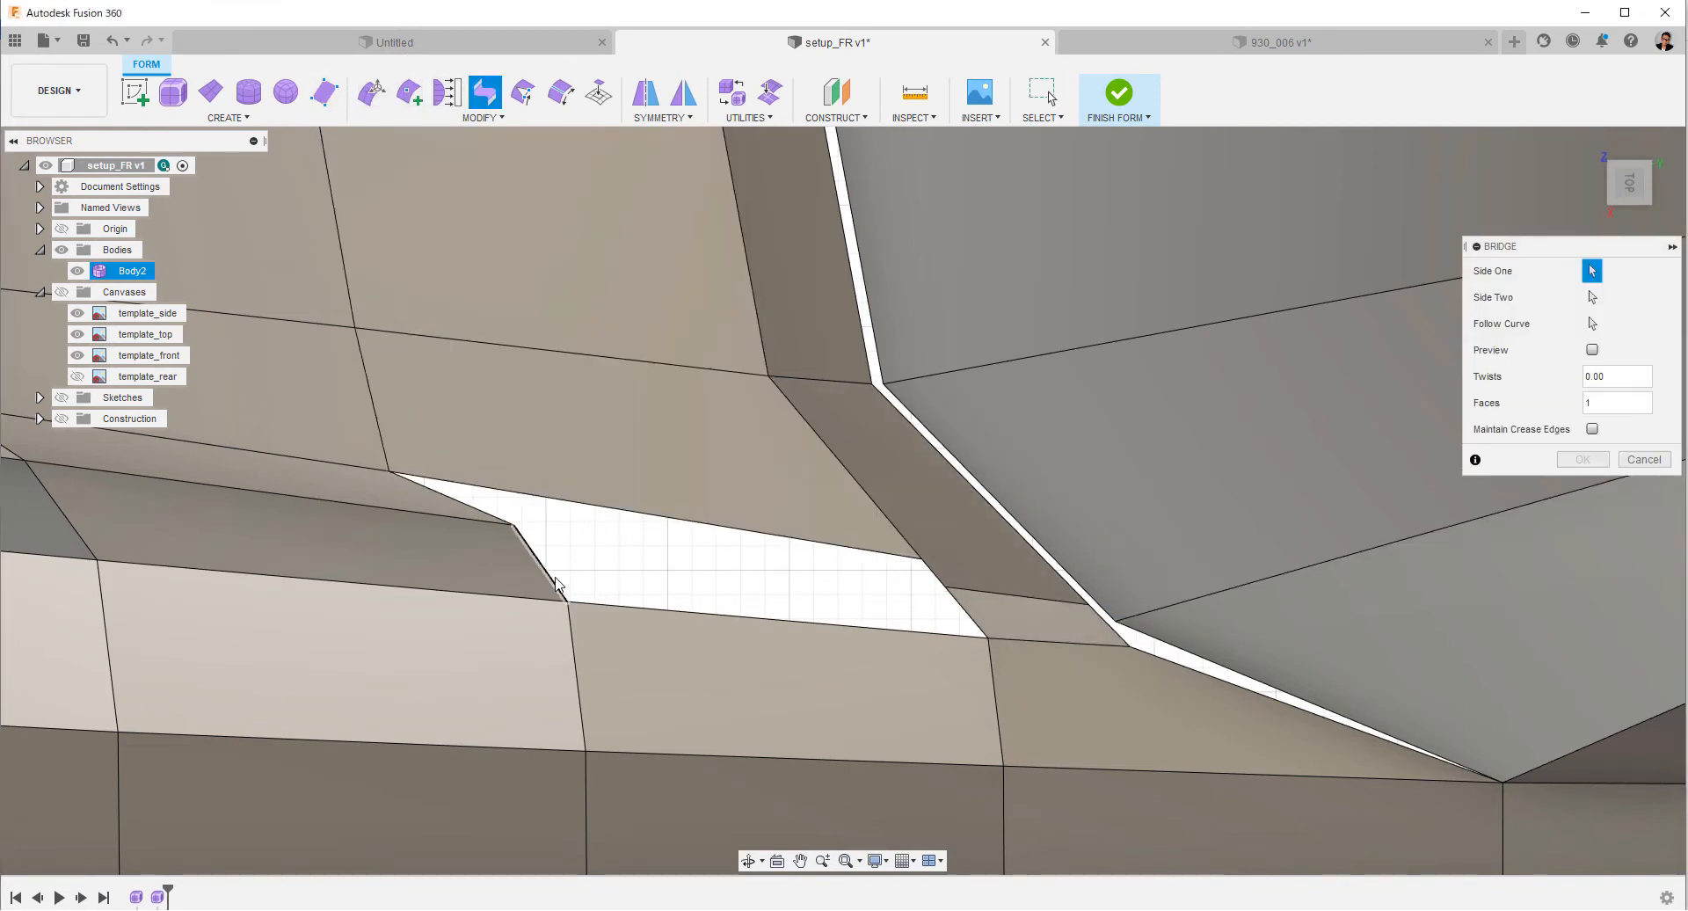
pyautogui.click(962, 618)
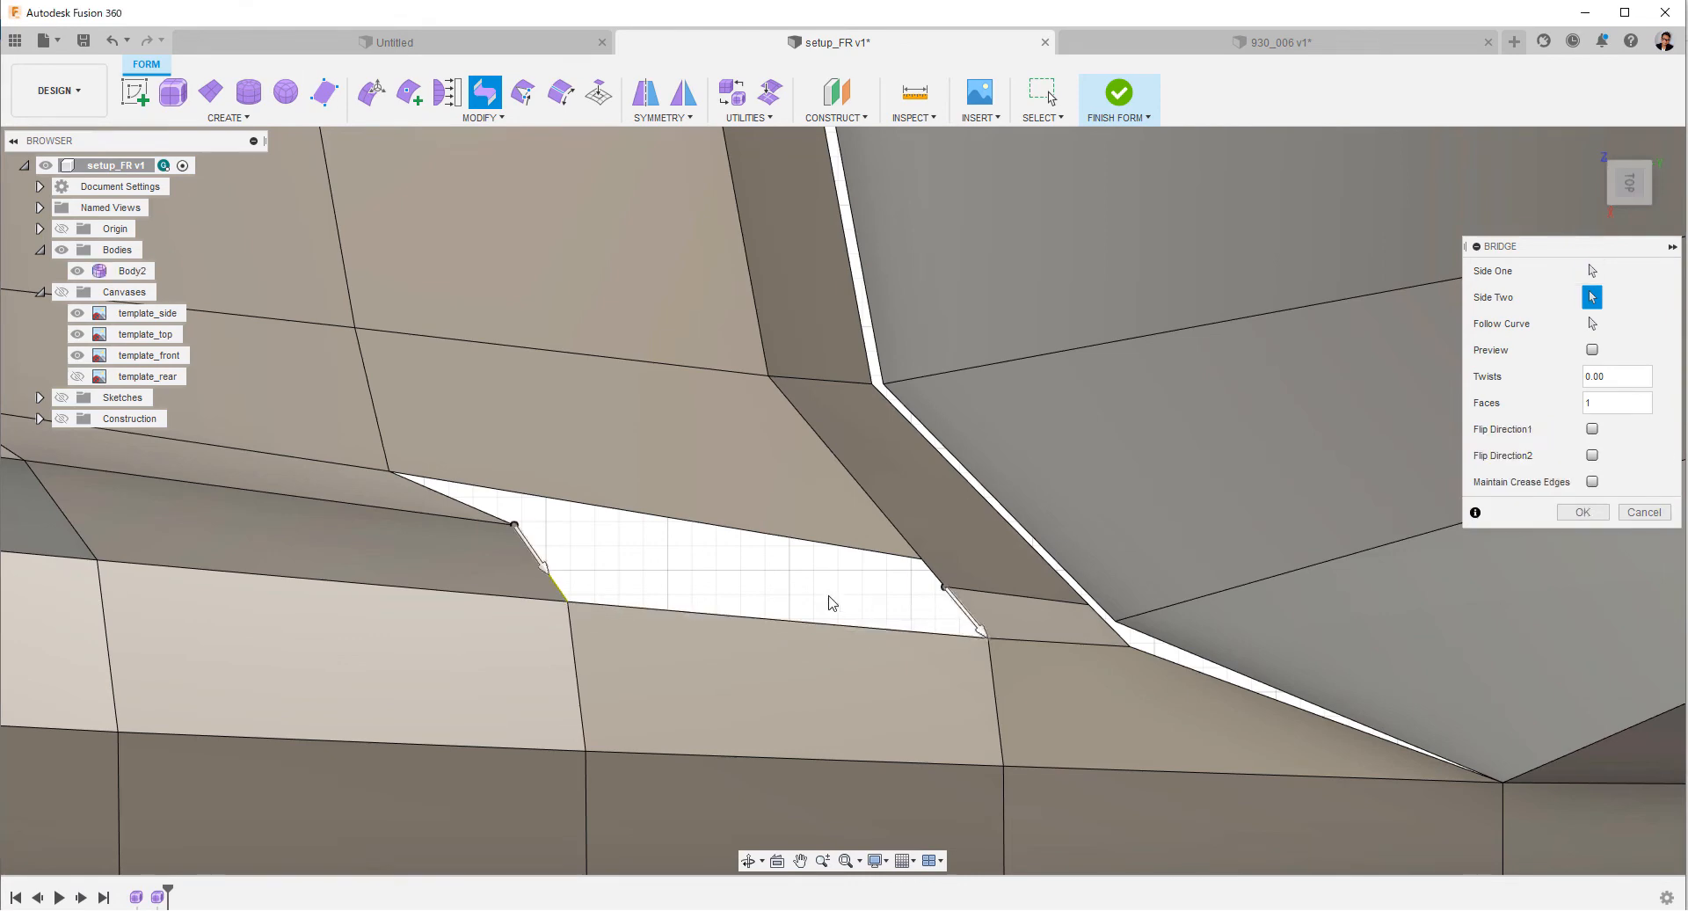
pyautogui.rightClick(752, 580)
pyautogui.click(747, 525)
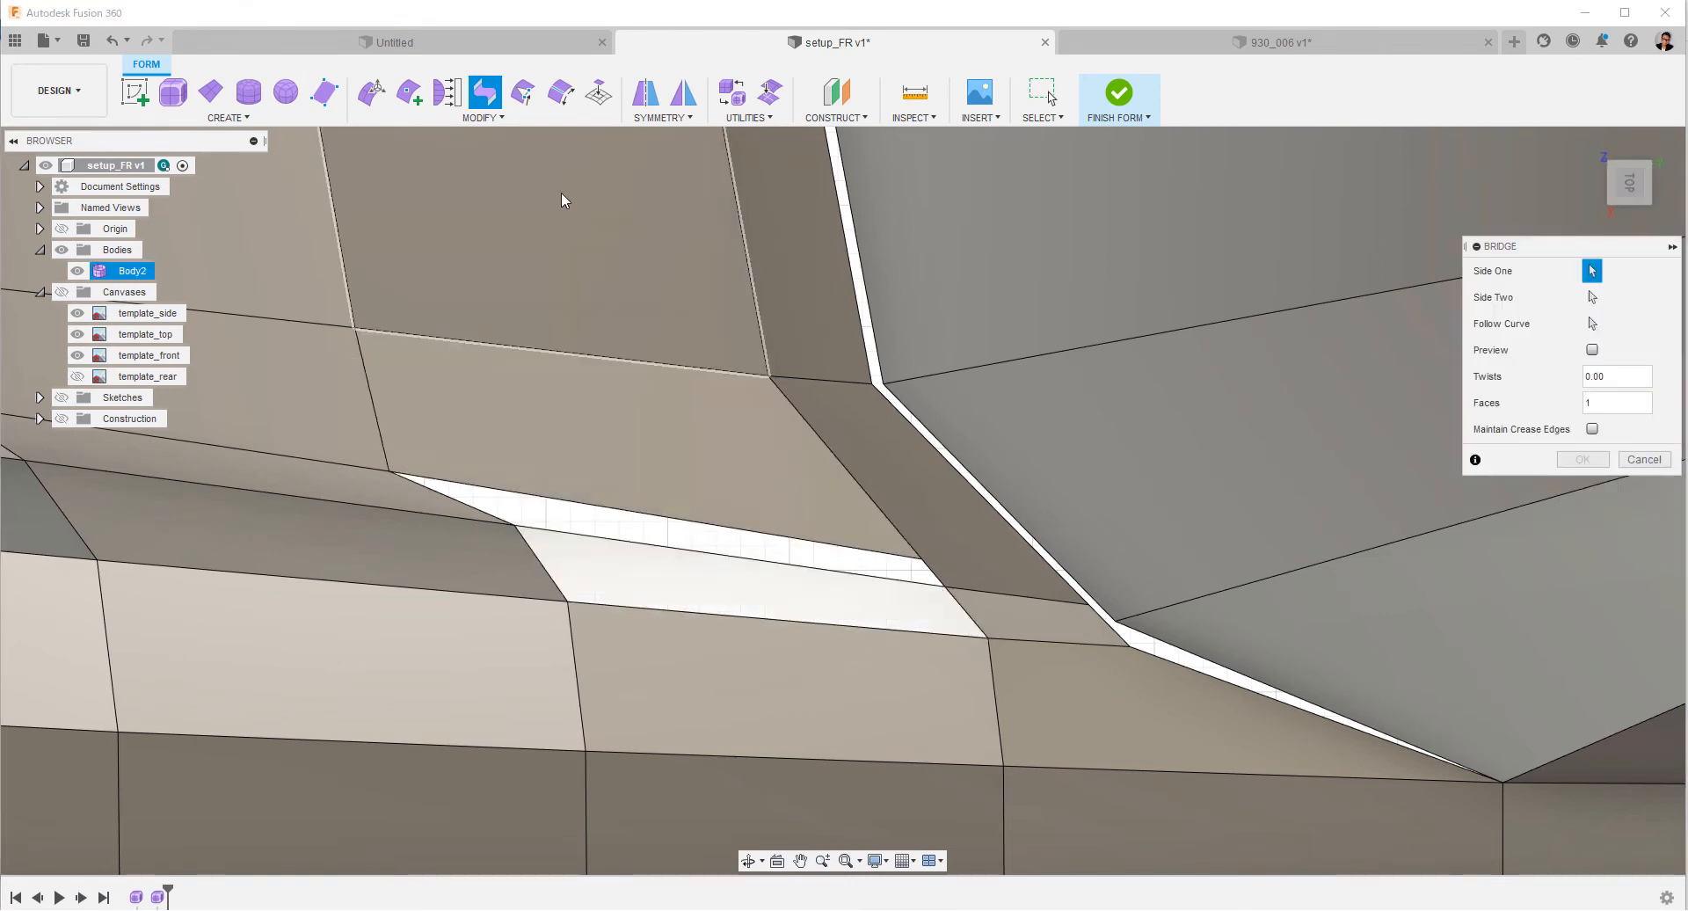
pyautogui.keyDown('shift'); pyautogui.moveTo(497, 357); pyautogui.dragTo(885, 600, button='middle'); pyautogui.keyUp('shift')
pyautogui.press('Escape')
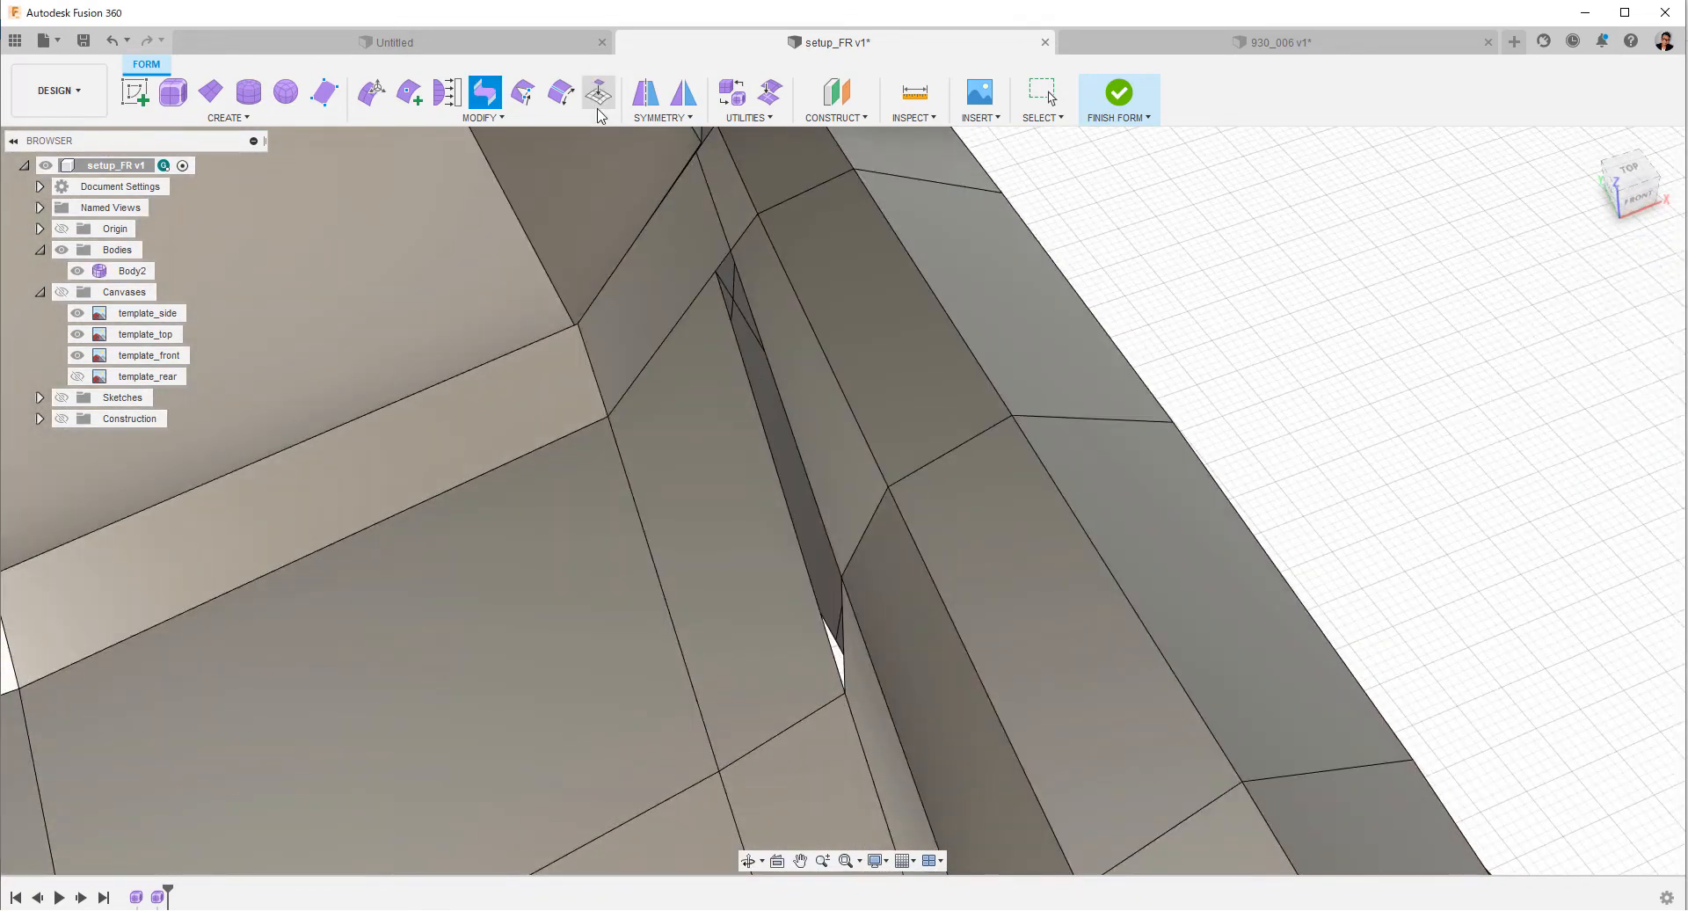
# Fill the remaining narrow hole between the hood and the inner fender.
pyautogui.click(599, 94)
pyautogui.click(749, 310)
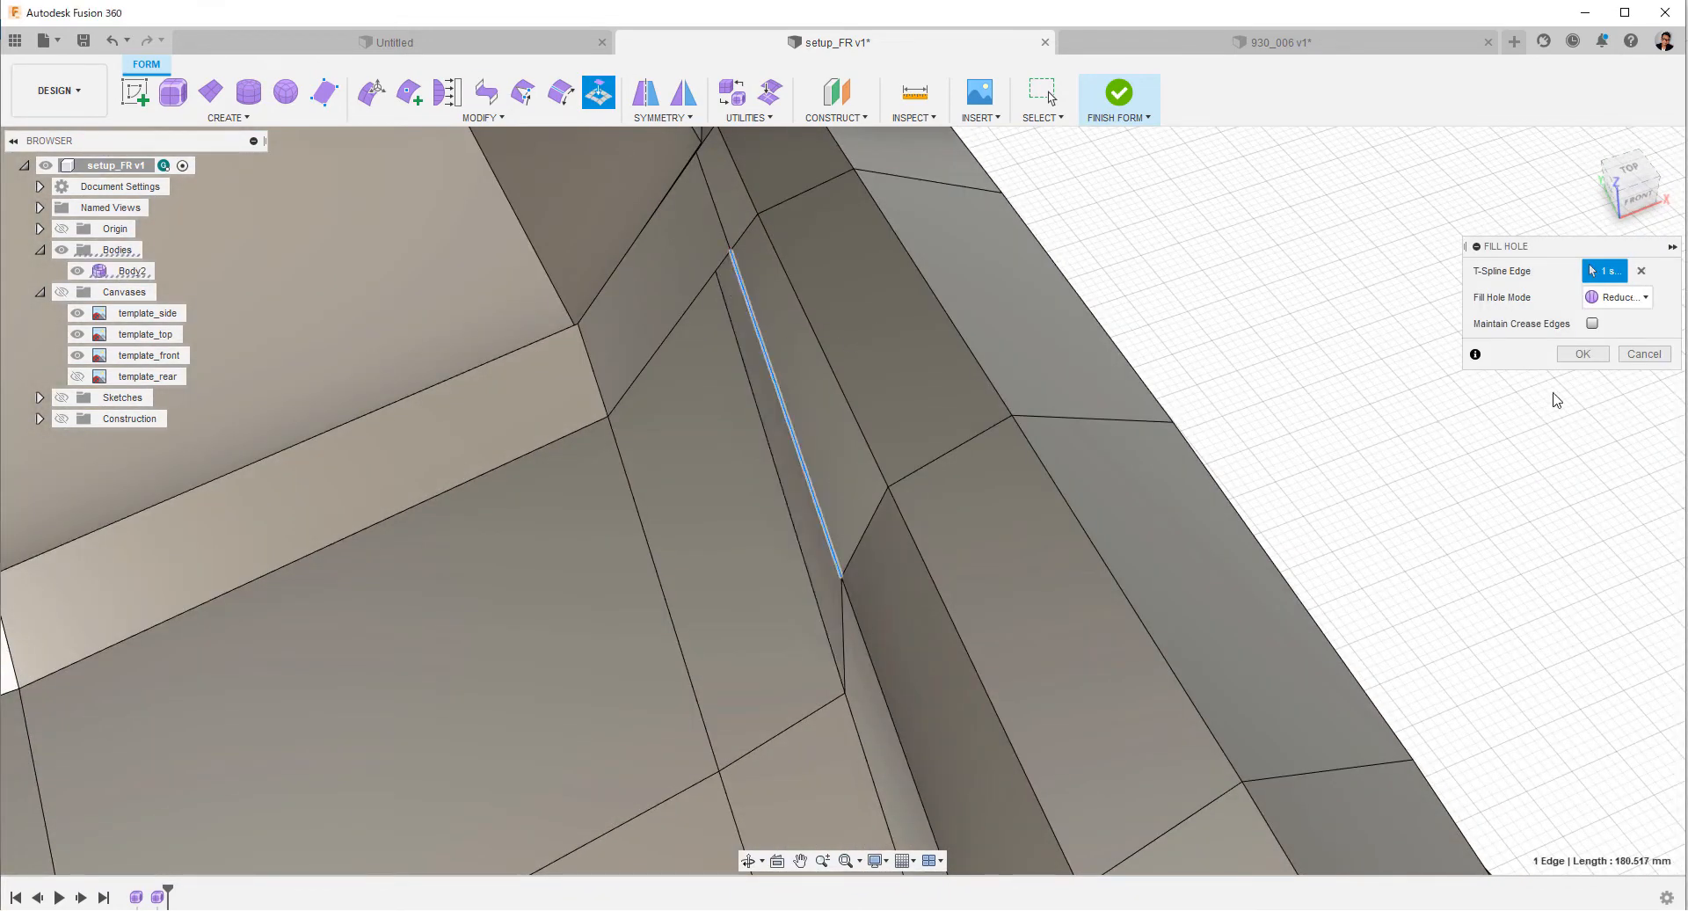
pyautogui.click(1581, 357)
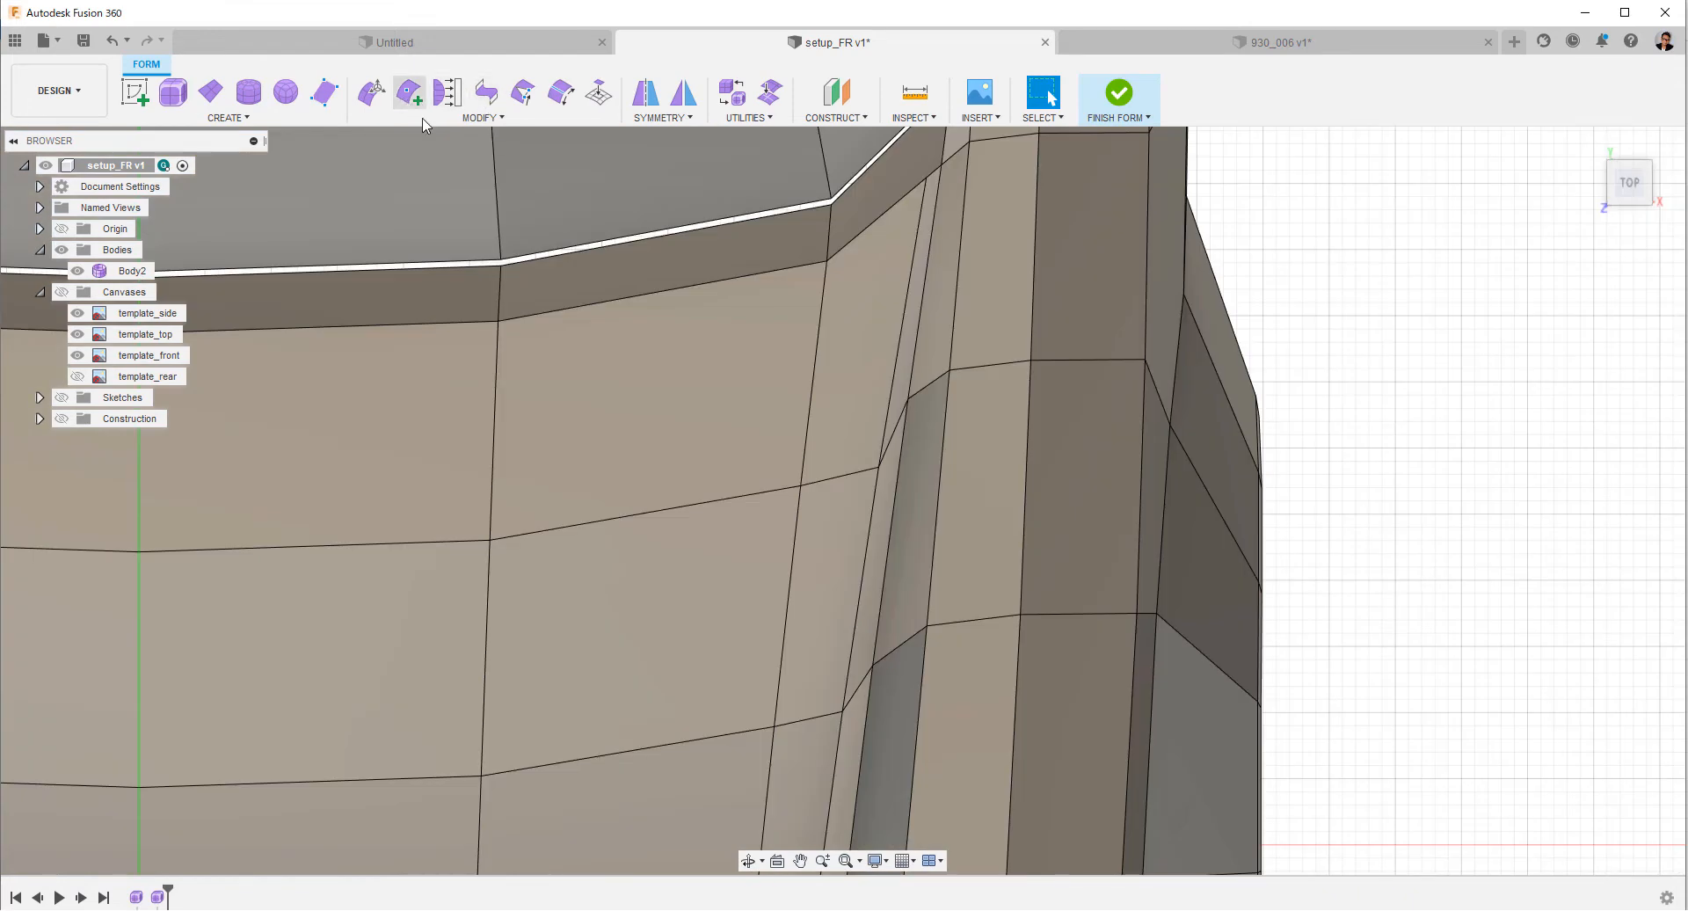
# Insert an edge from the hood vertex to the inner-fender vertex in the first crosswise row ahead of the windshield base.
pyautogui.click(409, 92)
pyautogui.click(799, 486)
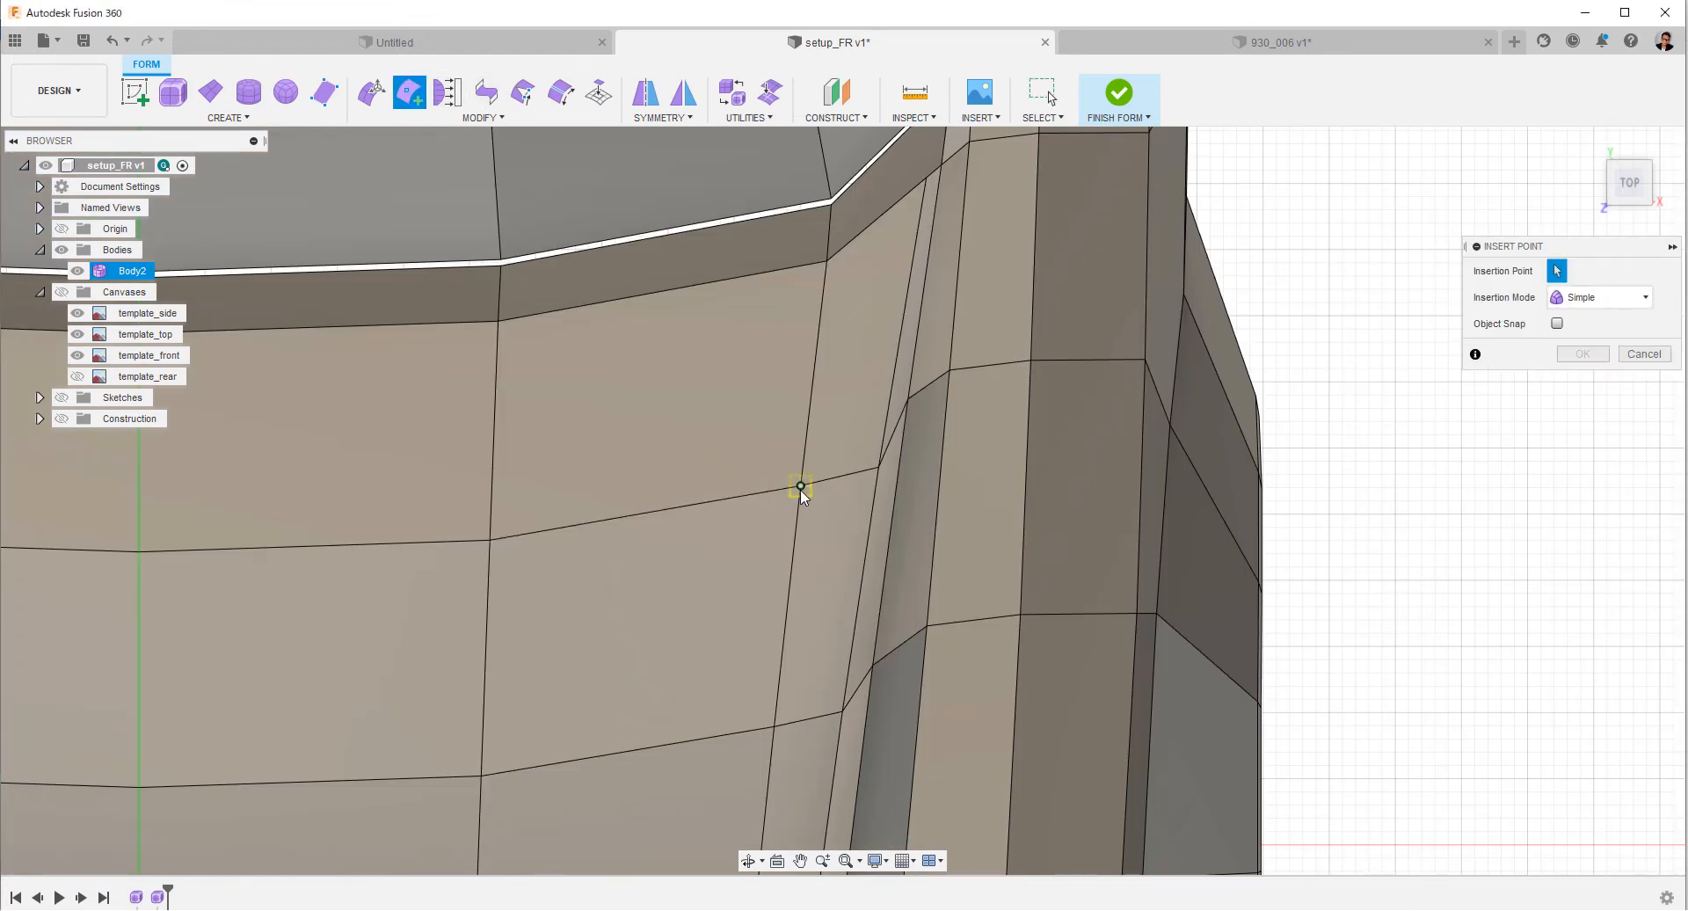
pyautogui.click(910, 401)
pyautogui.rightClick(1259, 458)
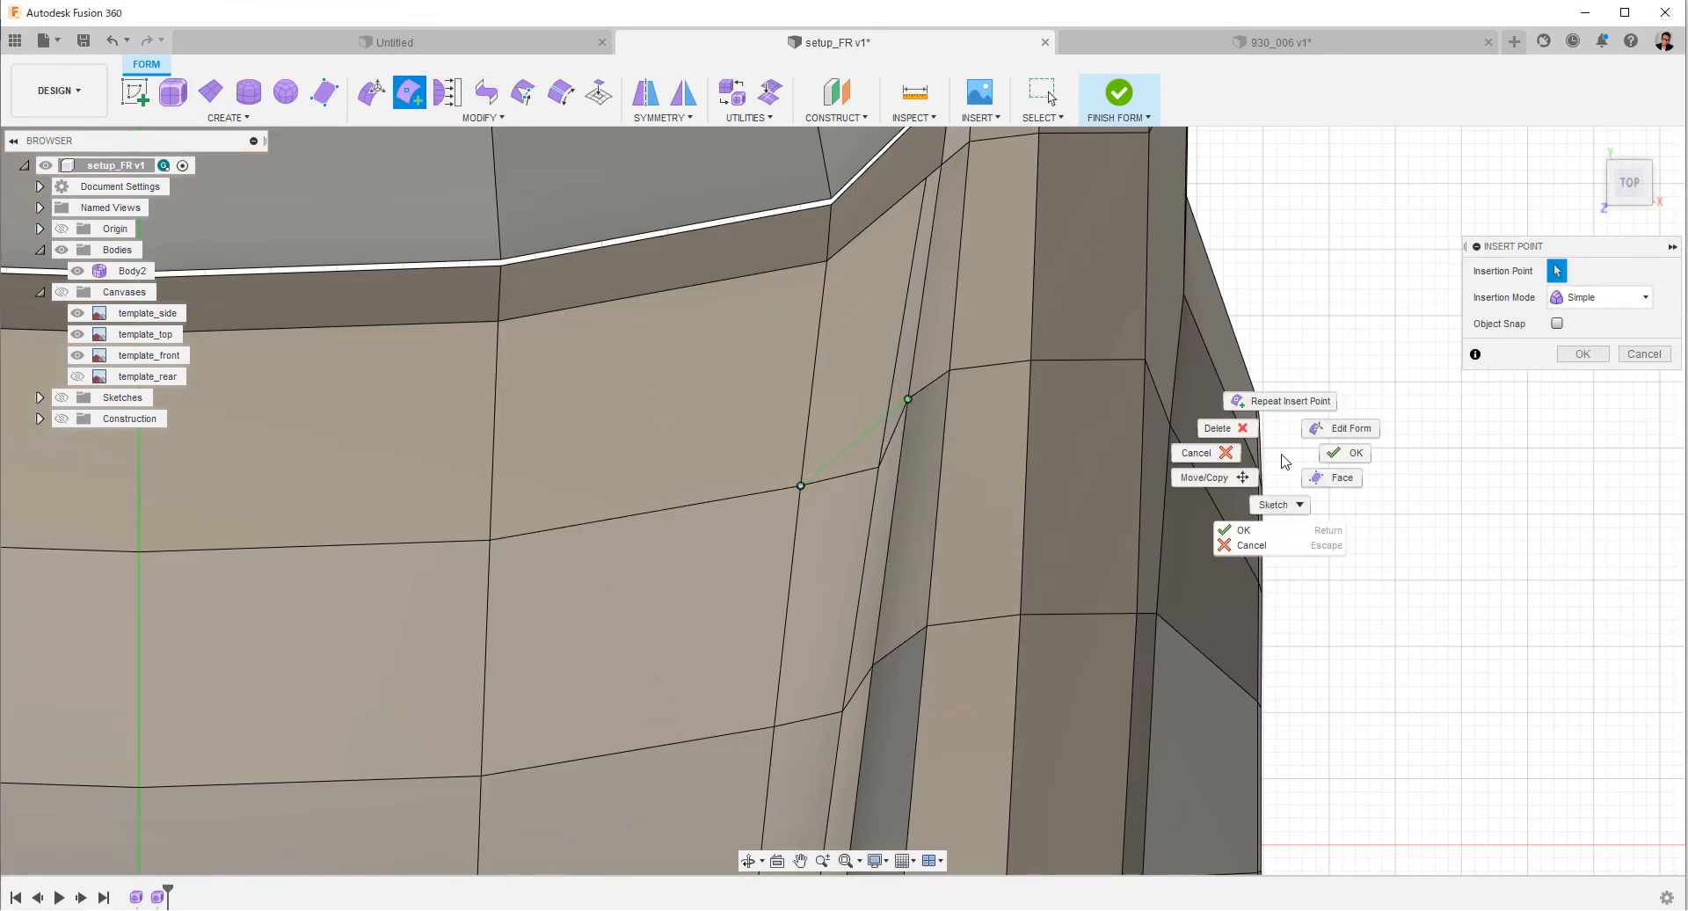
pyautogui.click(1336, 453)
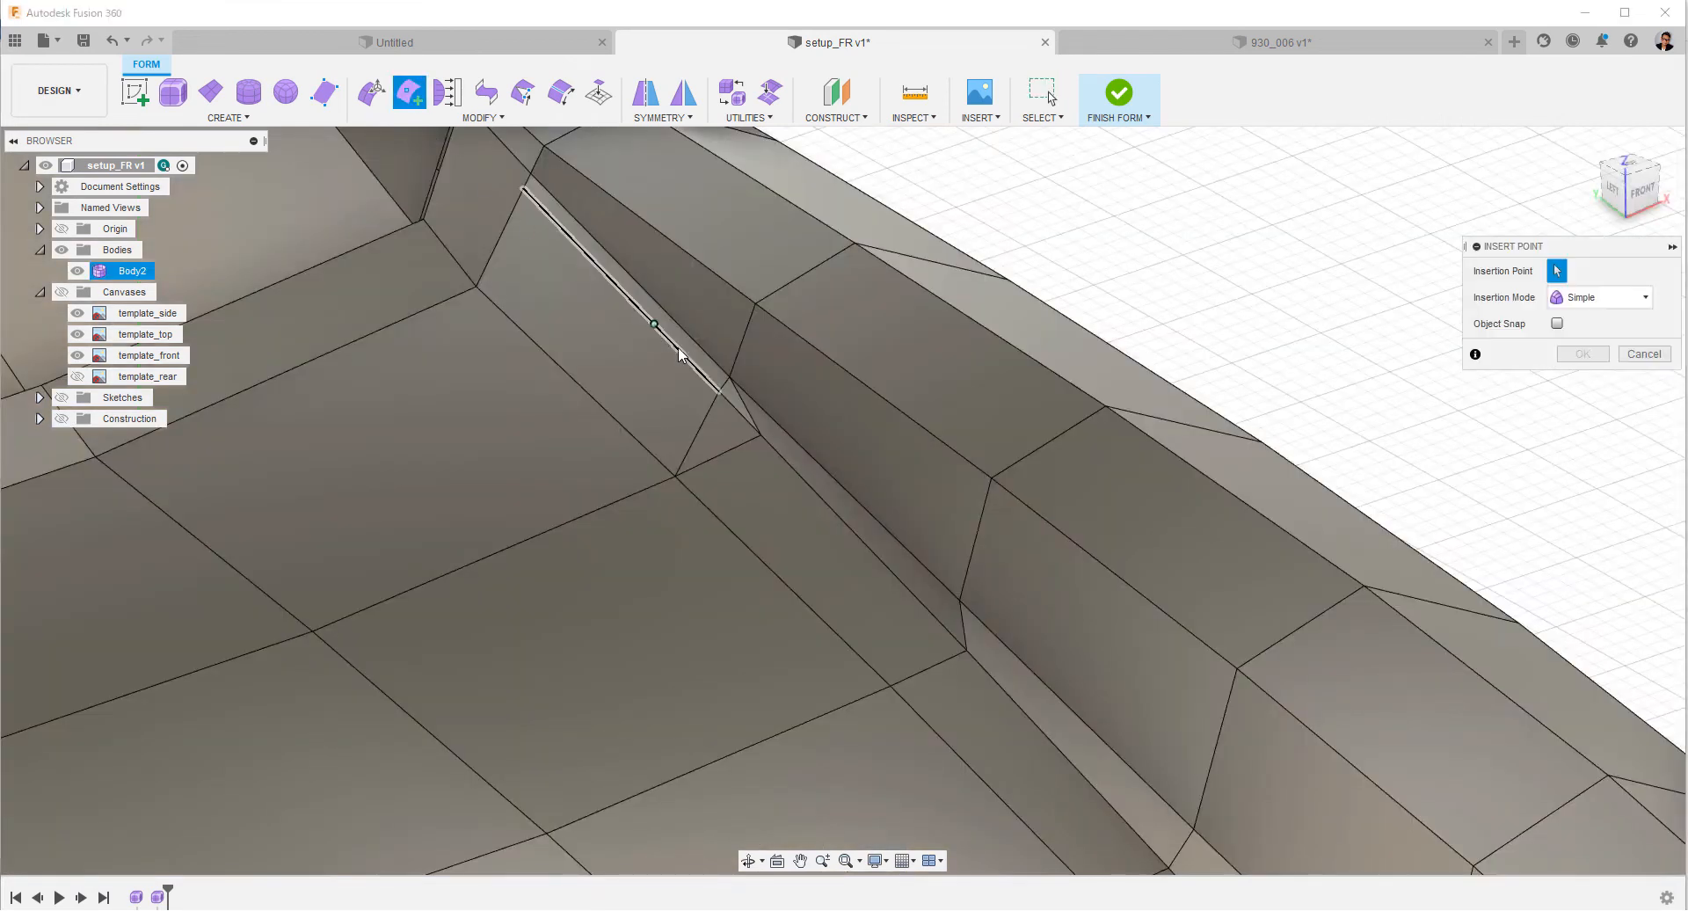
pyautogui.click(736, 378)
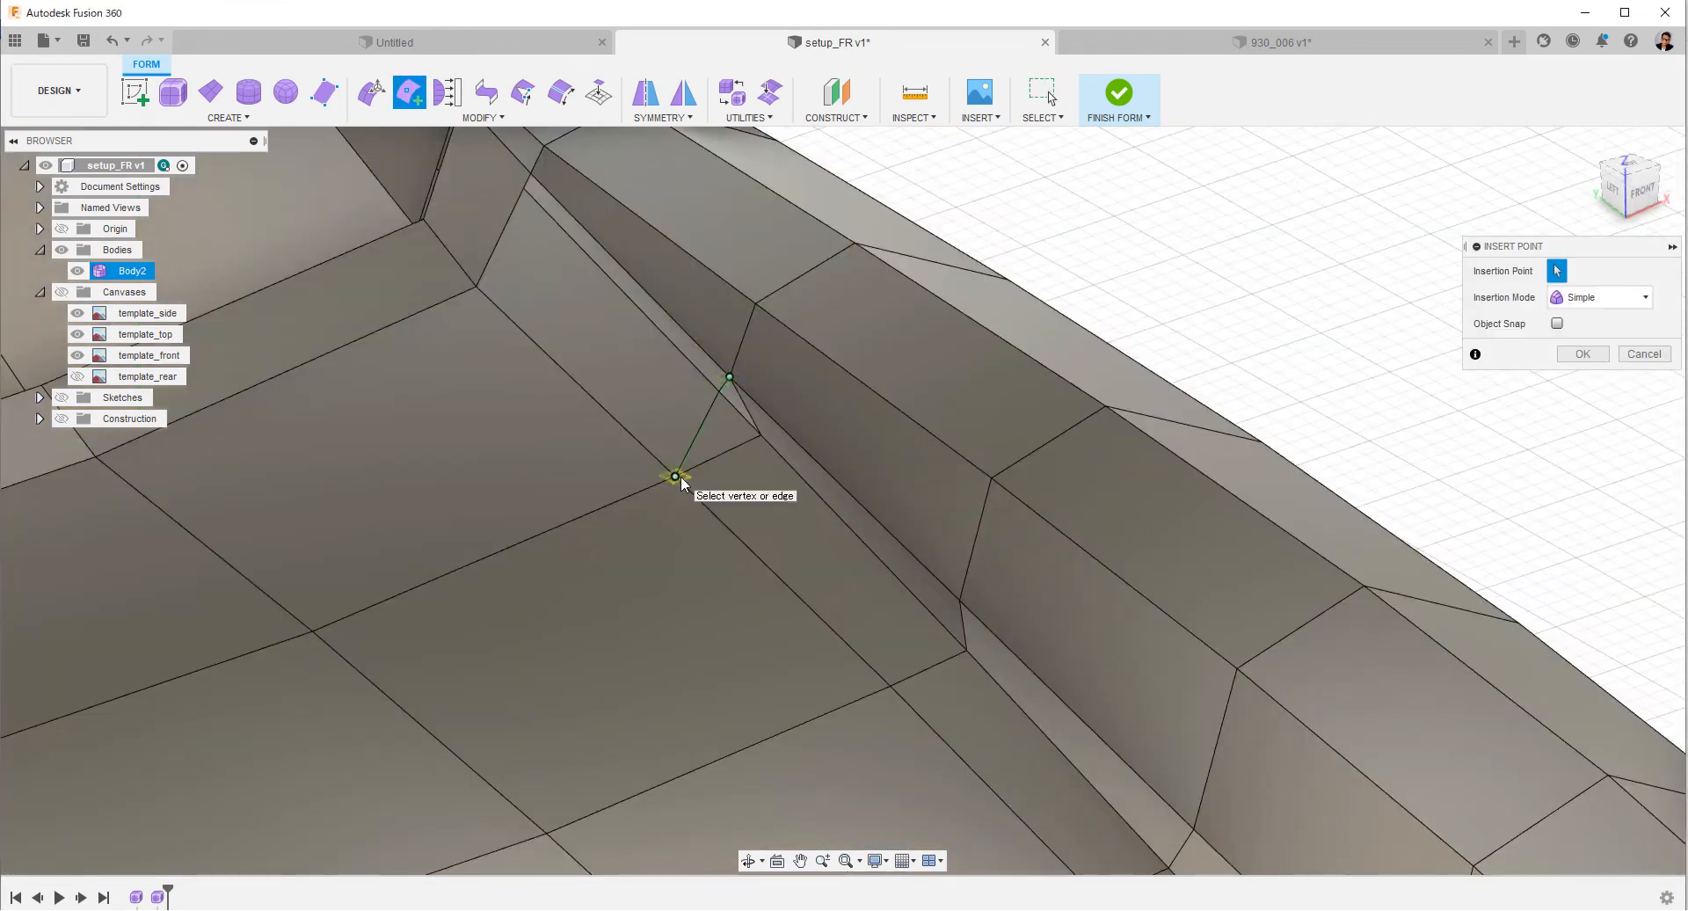
pyautogui.keyDown('shift'); pyautogui.moveTo(685, 494); pyautogui.dragTo(674, 489, button='middle'); pyautogui.keyUp('shift')
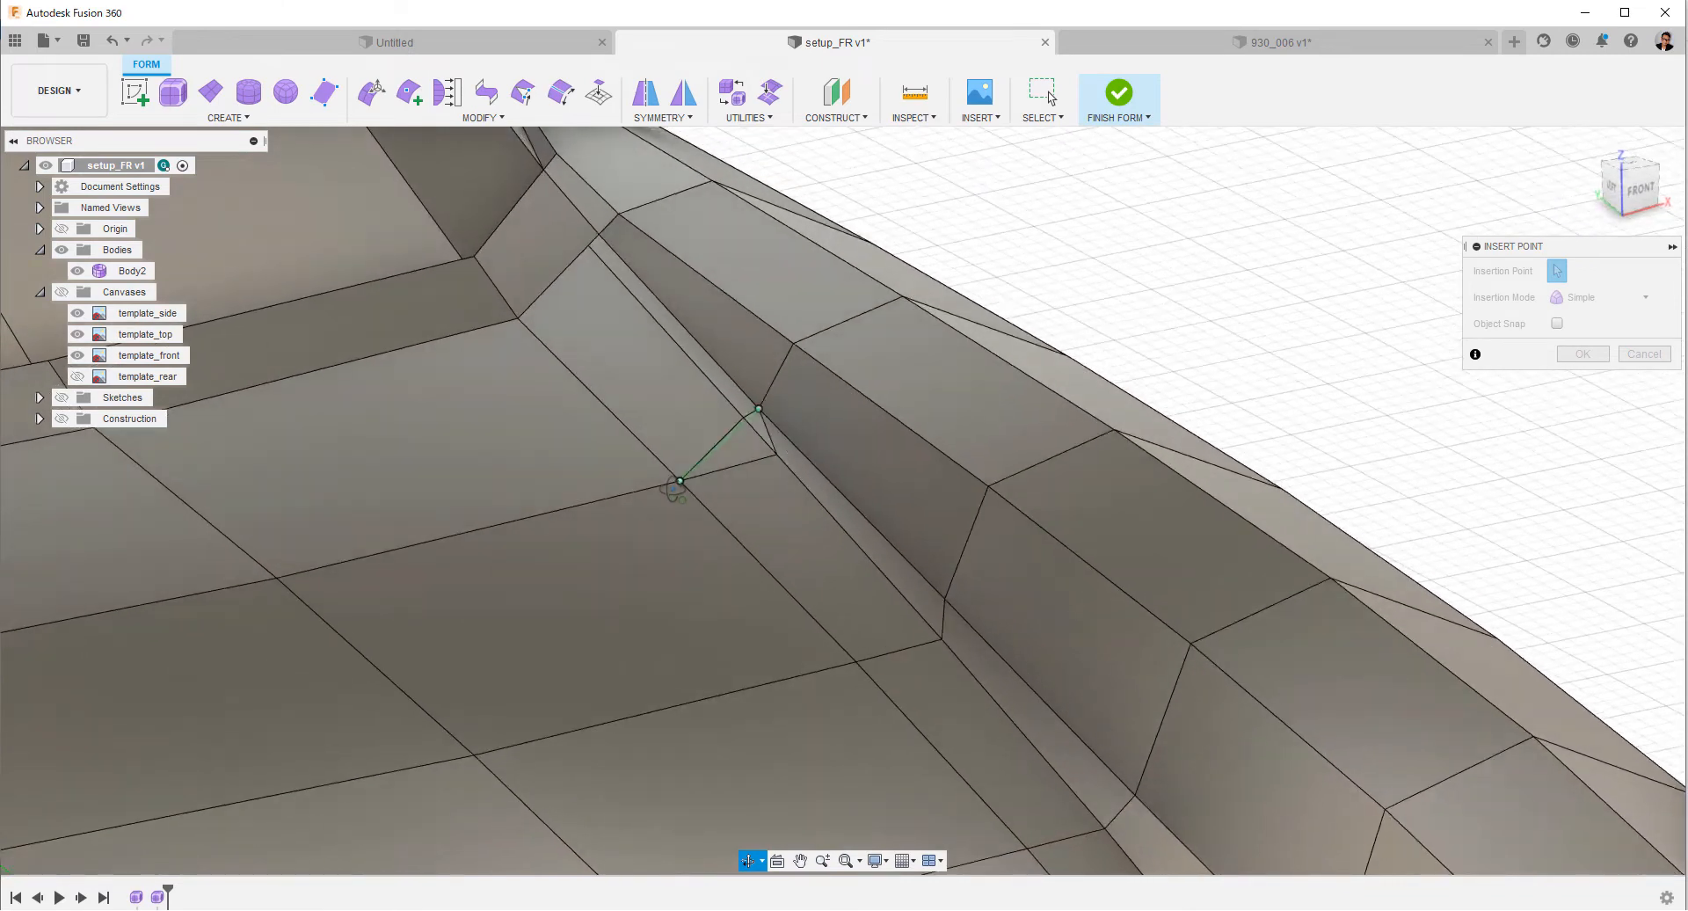
pyautogui.scroll(3, 717, 469)
pyautogui.rightClick(718, 469)
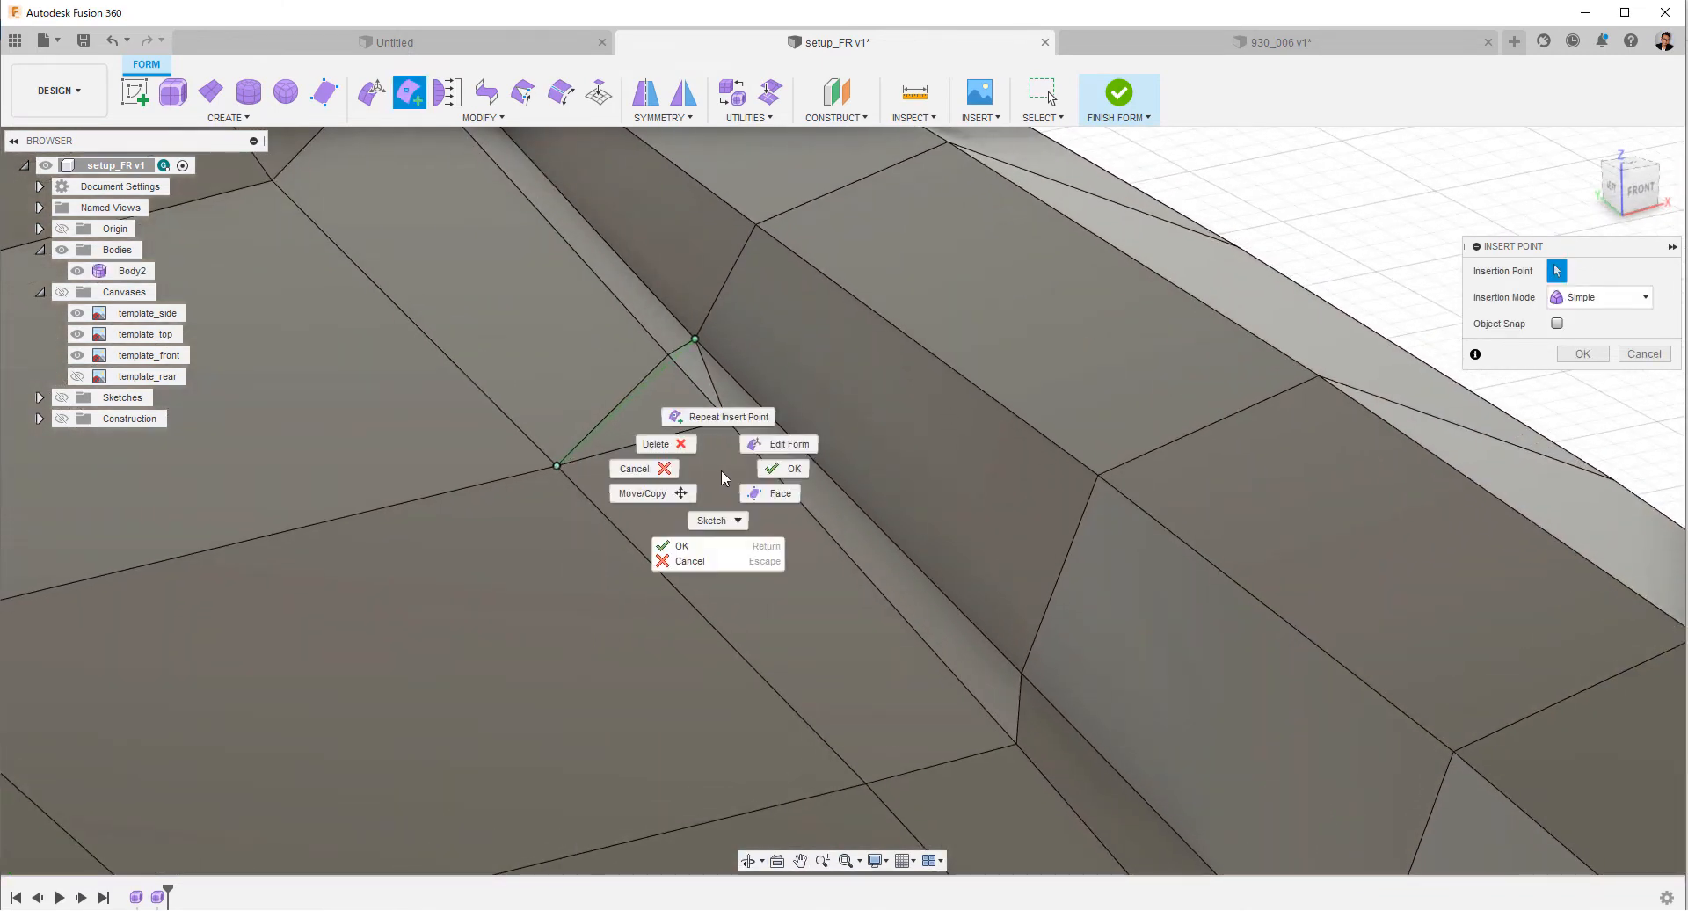
pyautogui.click(782, 469)
# Delete the two old kinked edge segments beside the inserted edge in the first row ahead of the windshield base.
pyautogui.click(650, 367)
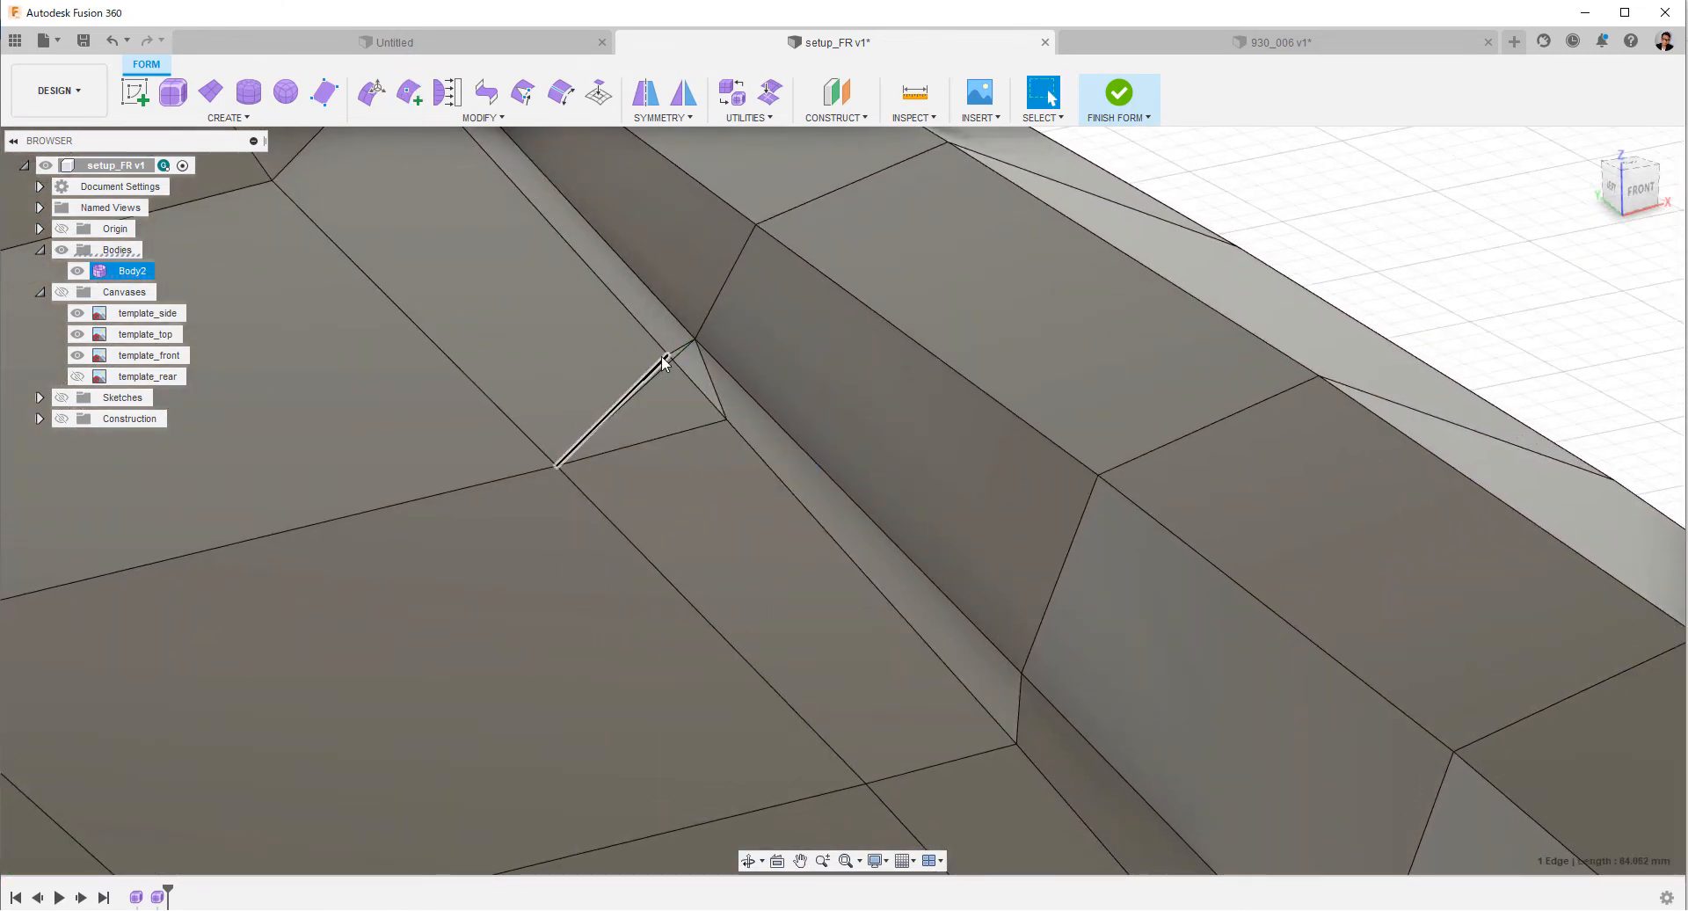
pyautogui.keyDown('shift'); pyautogui.click(714, 395); pyautogui.keyUp('shift')
pyautogui.rightClick(698, 424)
pyautogui.click(661, 405)
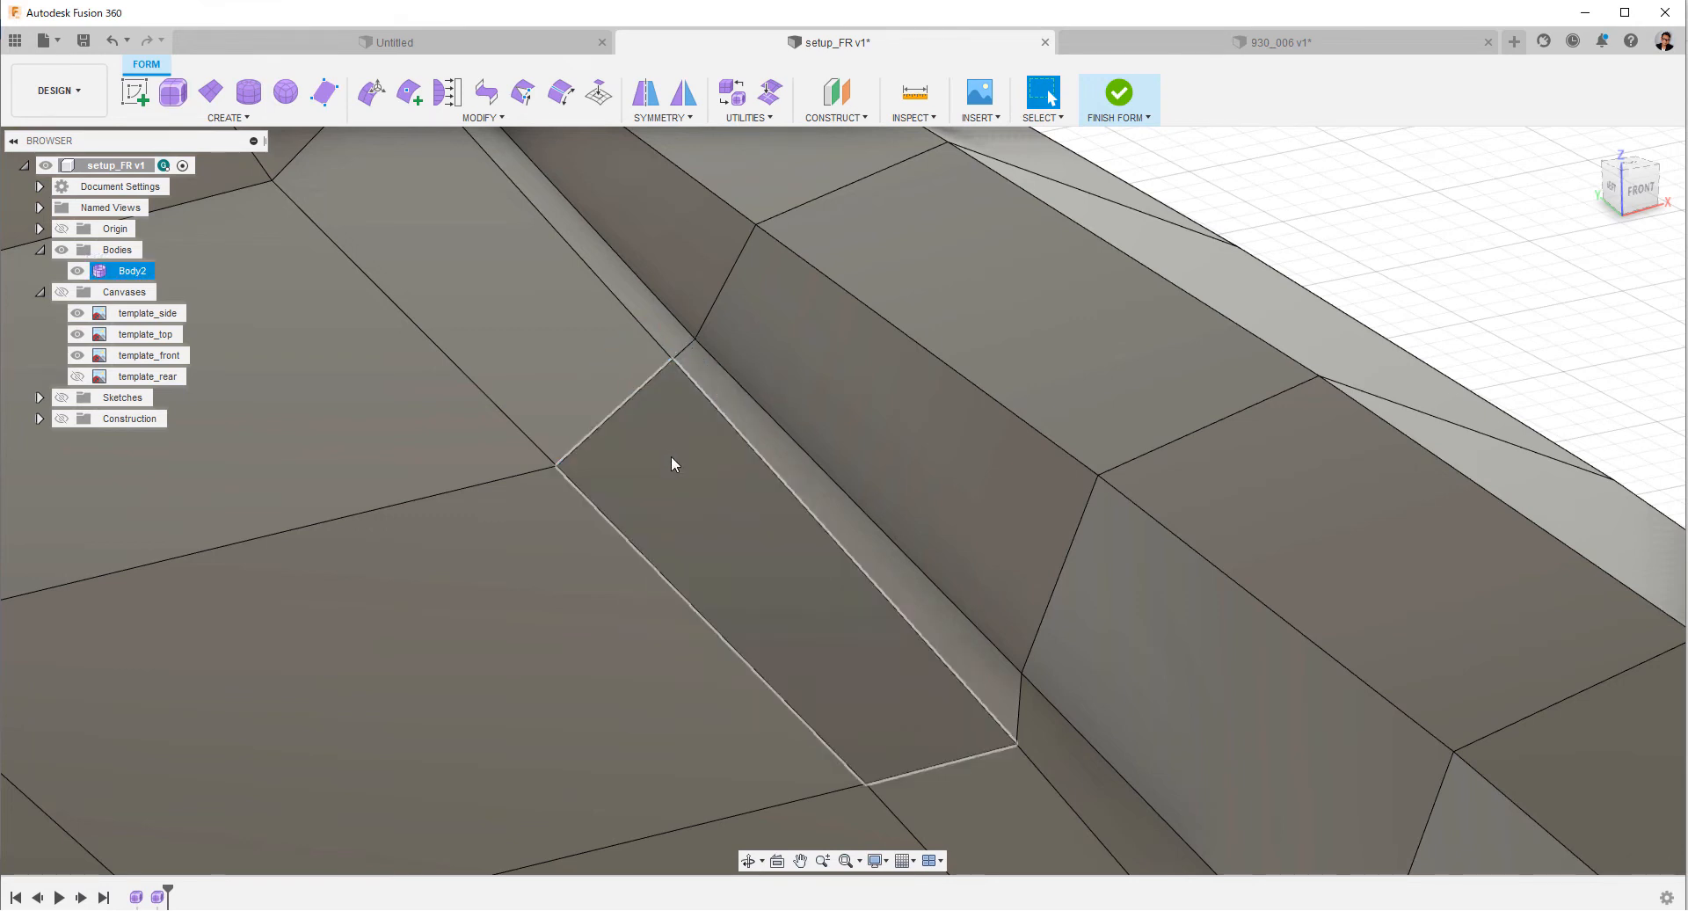
# Insert an edge between the hood vertex and the inner-fender vertex in the next crosswise row forward.
pyautogui.keyDown('shift'); pyautogui.moveTo(671, 456); pyautogui.dragTo(720, 448, button='middle'); pyautogui.keyUp('shift')
pyautogui.click(409, 93)
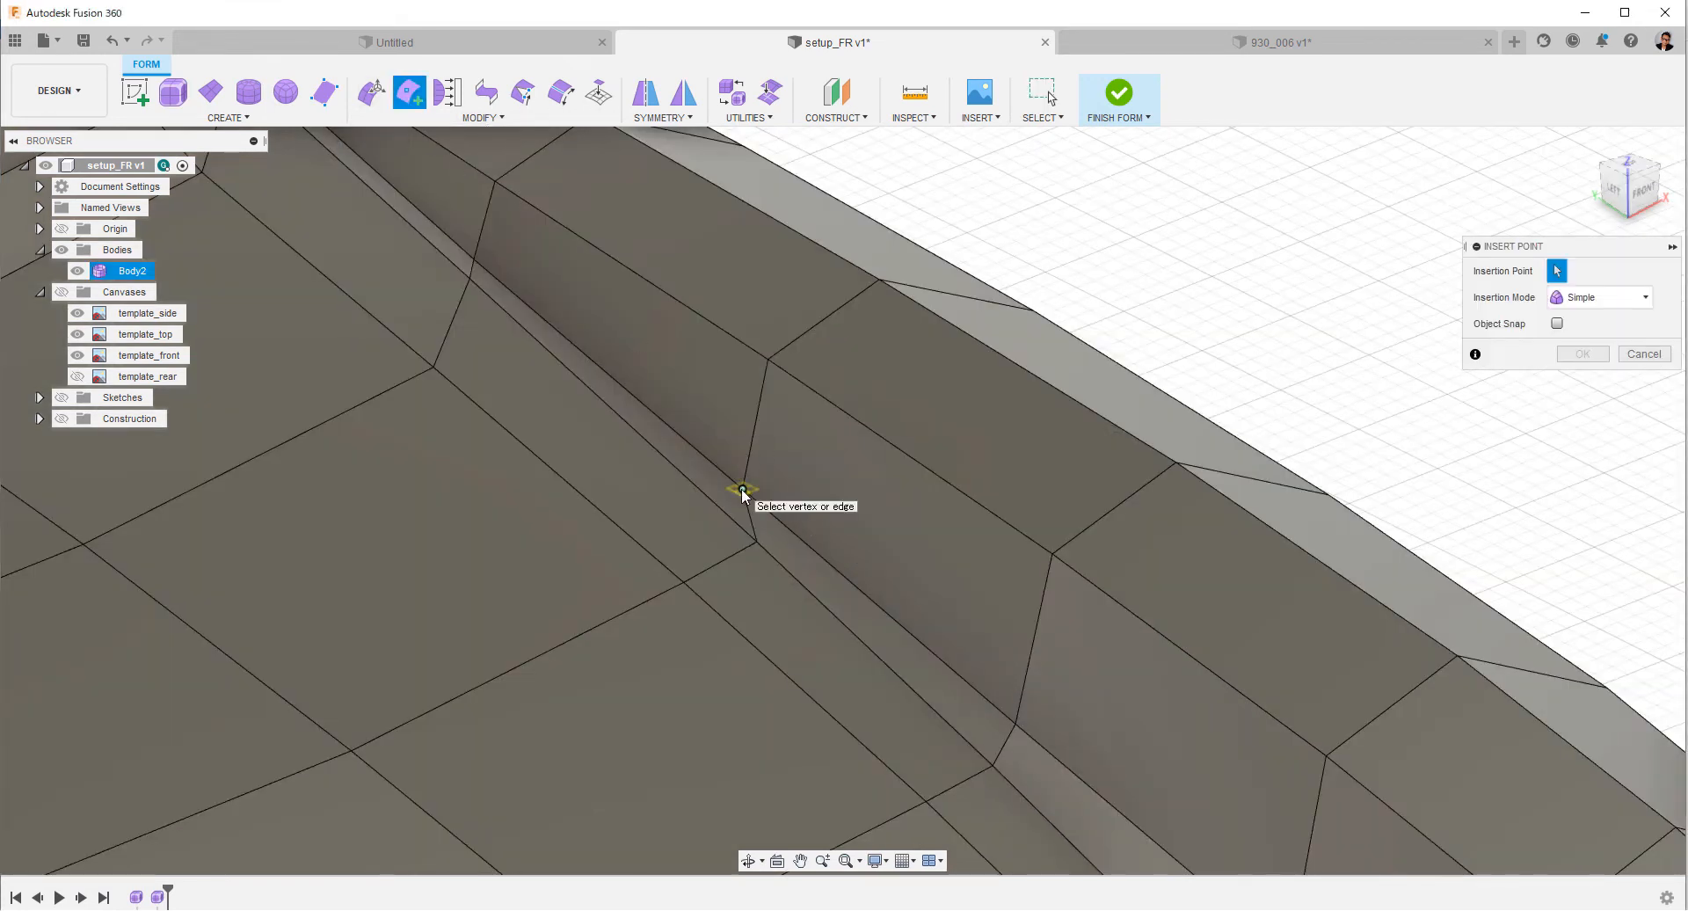
pyautogui.click(687, 584)
pyautogui.rightClick(687, 585)
pyautogui.click(747, 582)
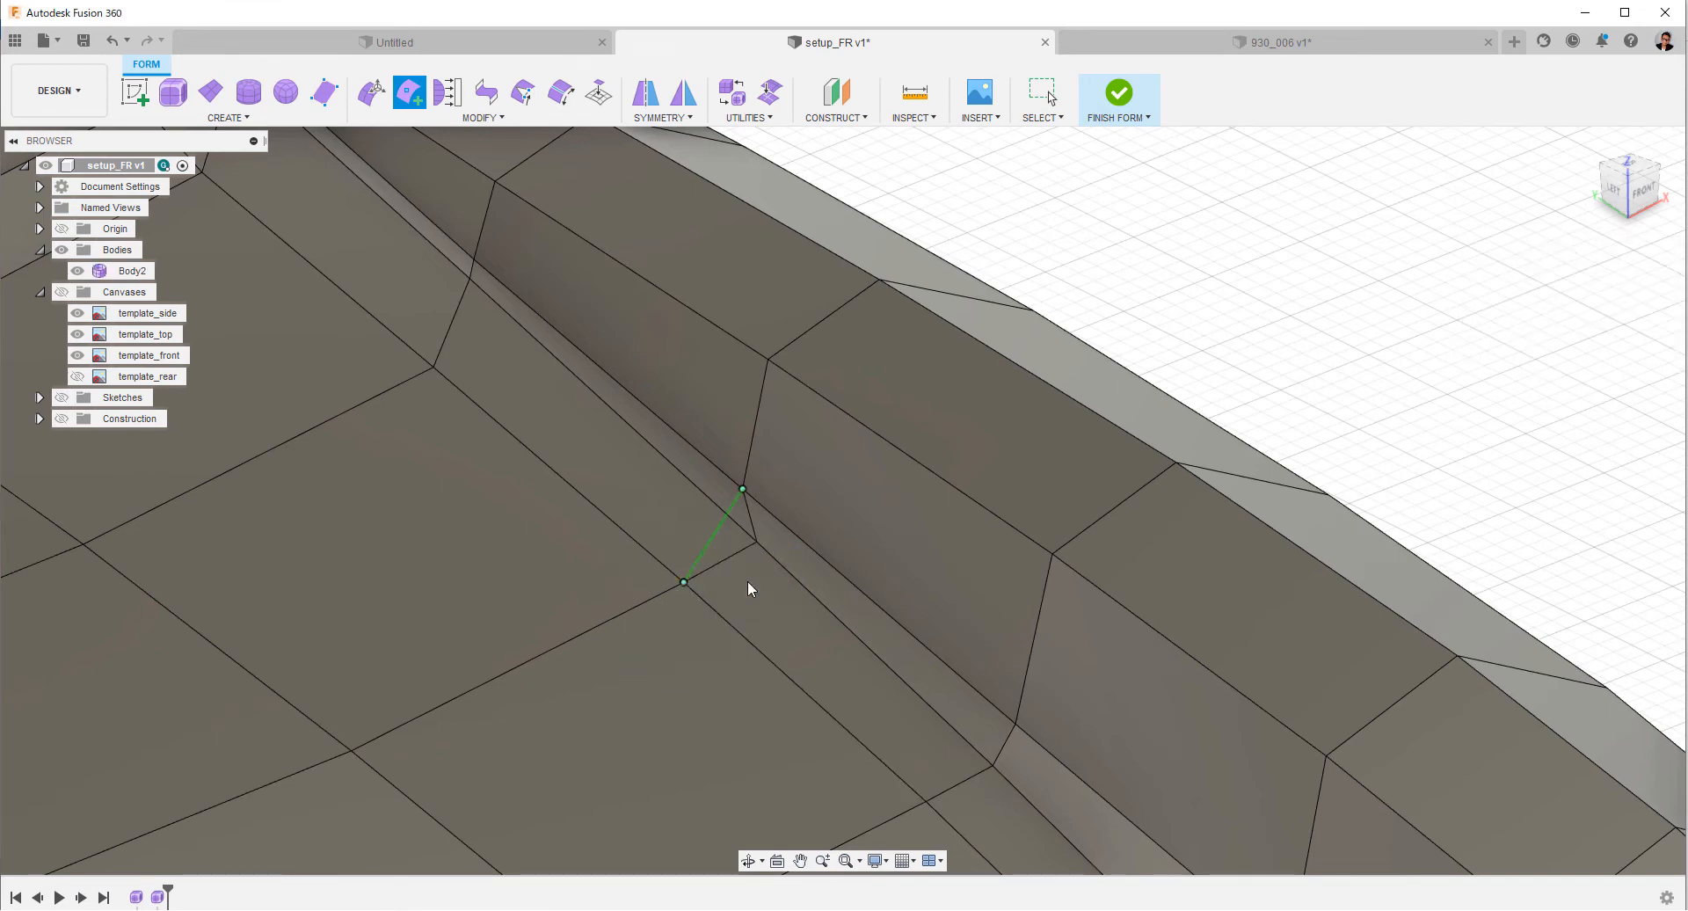
# Delete the old kinked edge segments next to the inserted edge in the second row.
pyautogui.keyDown('shift'); pyautogui.click(738, 556); pyautogui.keyUp('shift')
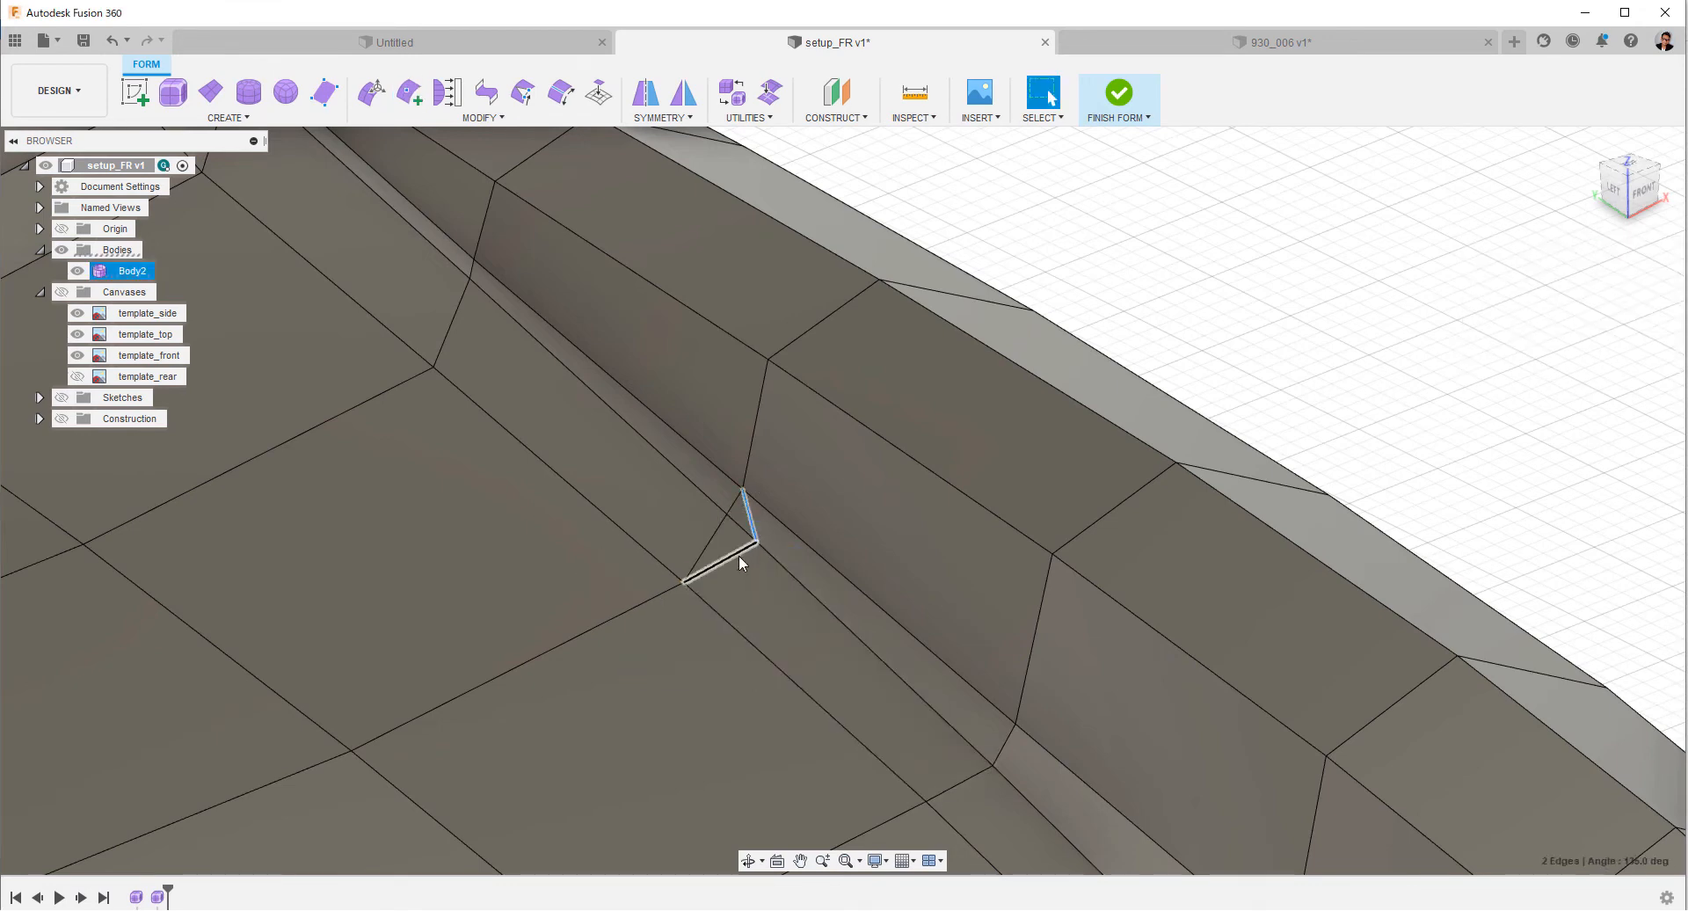
pyautogui.rightClick(738, 555)
pyautogui.click(678, 531)
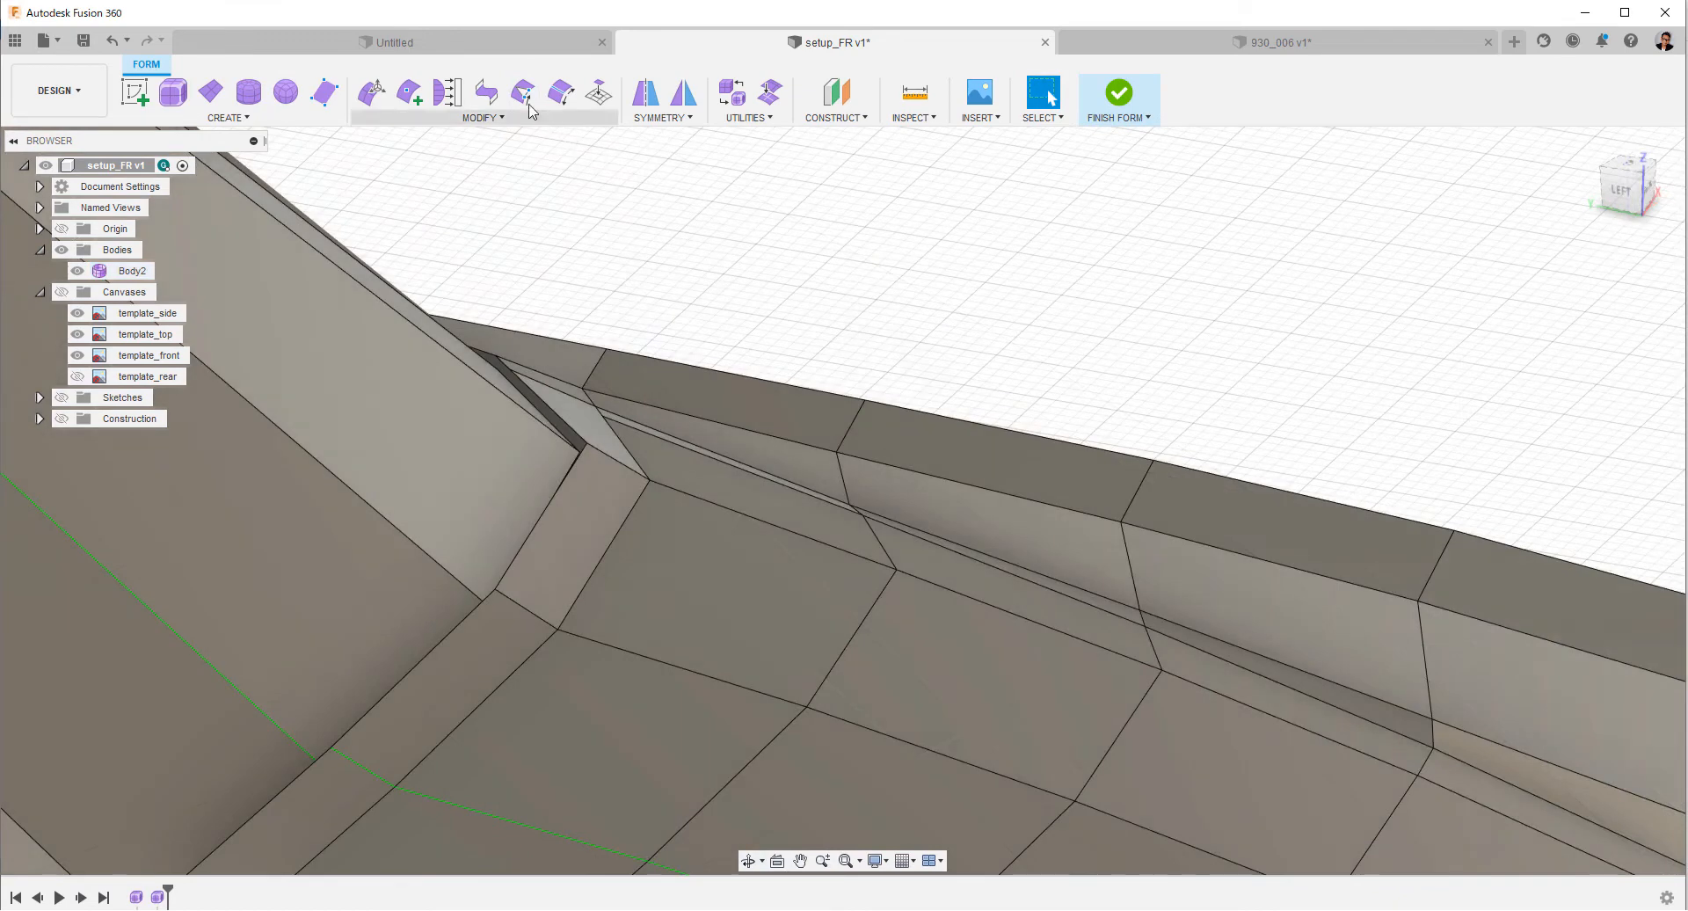
# Insert a lengthwise edge along the inner fender just above its lower crease, running from the windshield base forward to the headlight area.
pyautogui.click(409, 91)
pyautogui.click(591, 401)
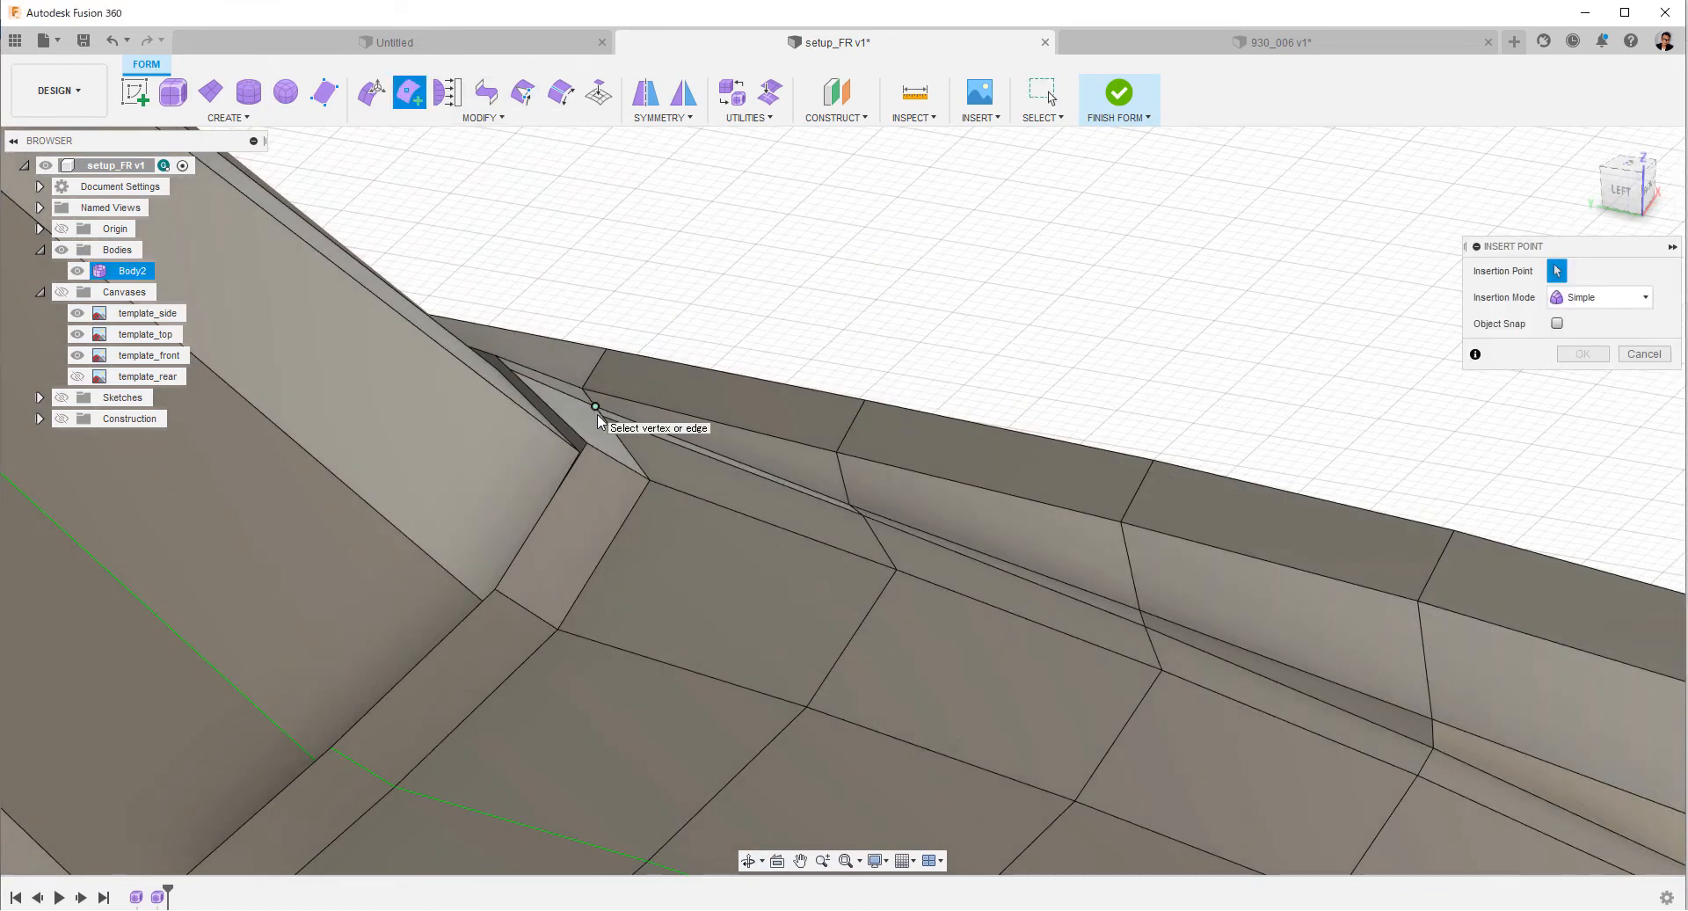
pyautogui.keyDown('shift'); pyautogui.moveTo(598, 414); pyautogui.dragTo(847, 462, button='middle'); pyautogui.keyUp('shift')
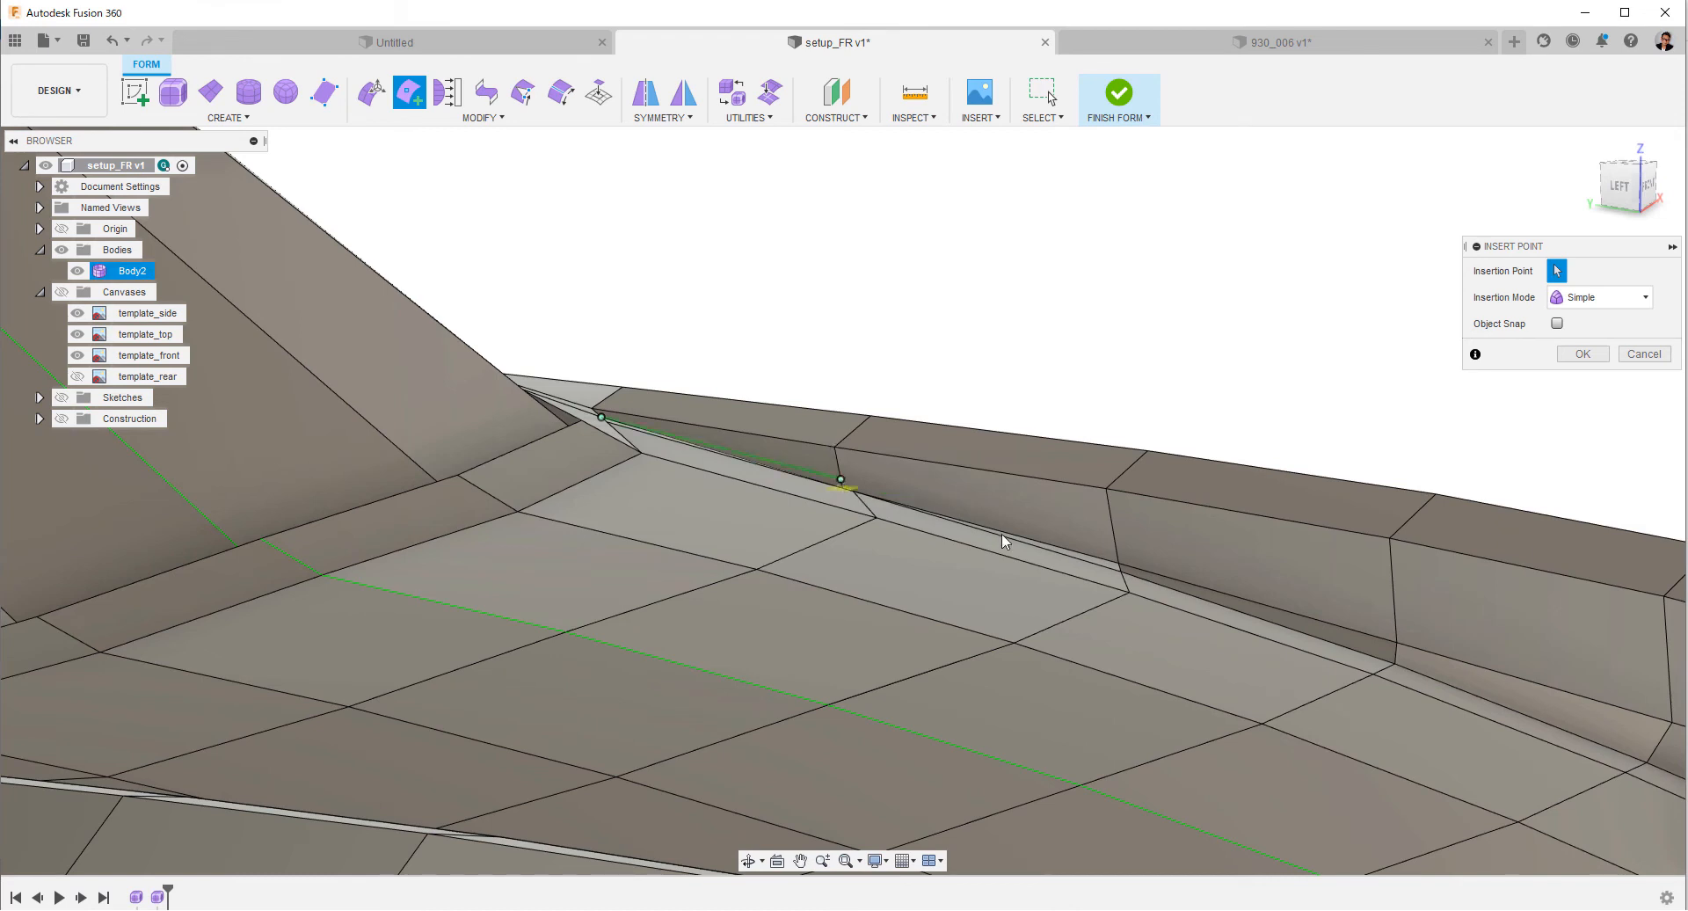
pyautogui.click(1119, 552)
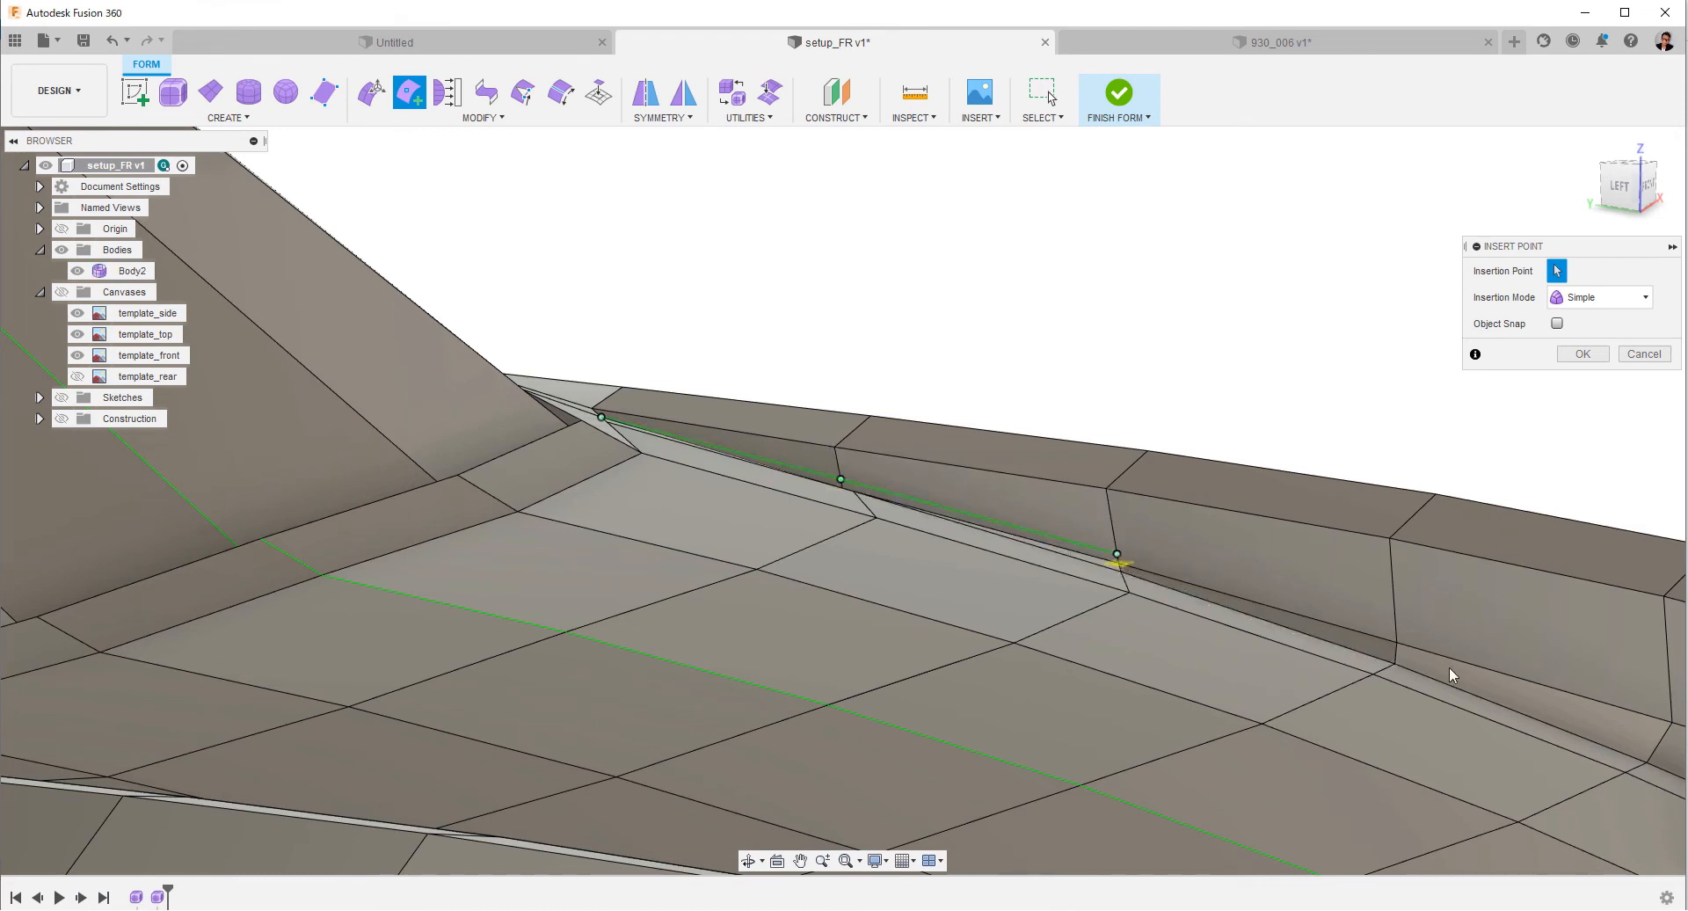
pyautogui.moveTo(1449, 666)
pyautogui.keyDown('shift'); pyautogui.mouseDown(button='middle')
pyautogui.moveTo(1058, 603)
pyautogui.moveTo(1129, 601)
pyautogui.mouseUp(button='middle'); pyautogui.keyUp('shift')
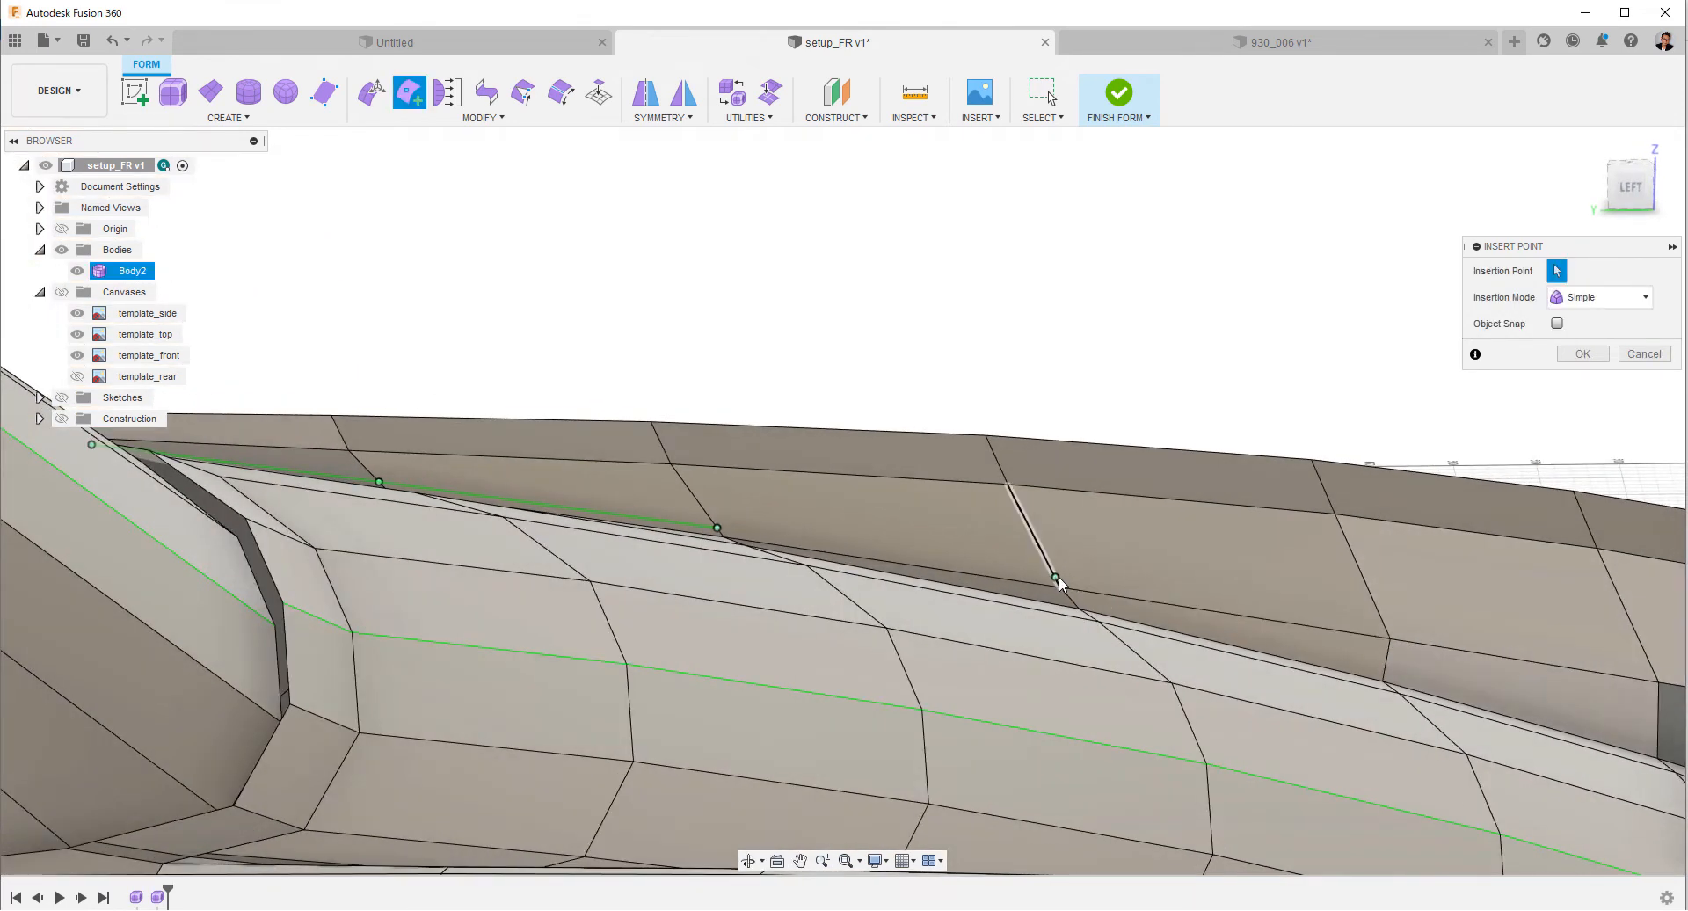
pyautogui.moveTo(886, 554); pyautogui.dragTo(845, 544, button='middle')
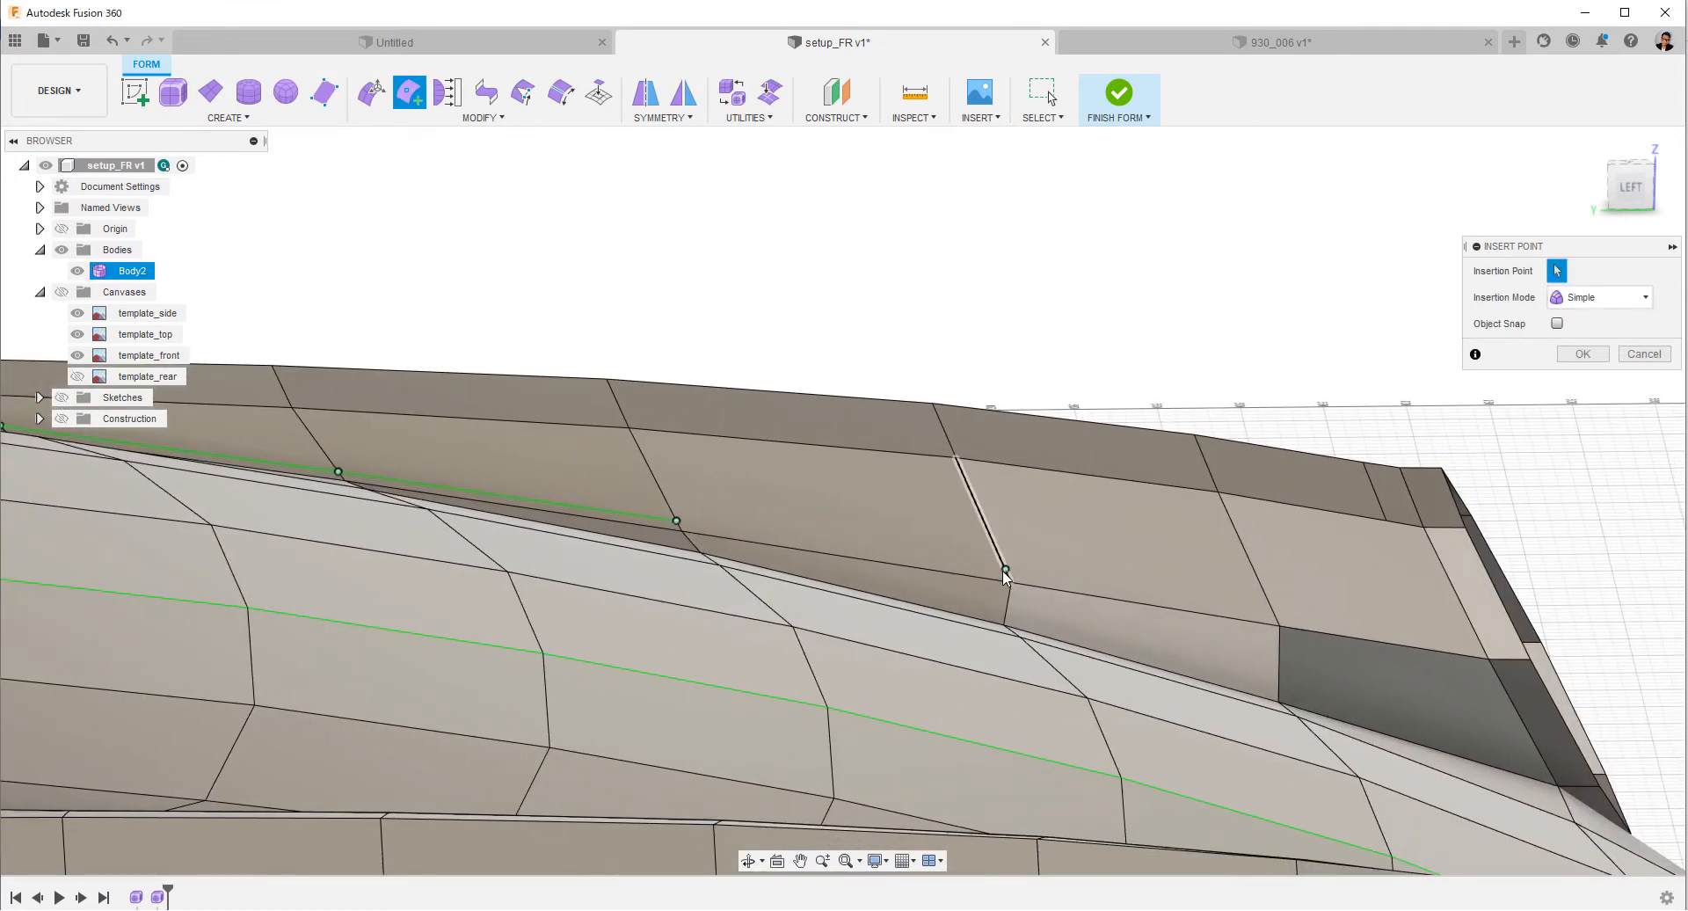
pyautogui.click(1006, 570)
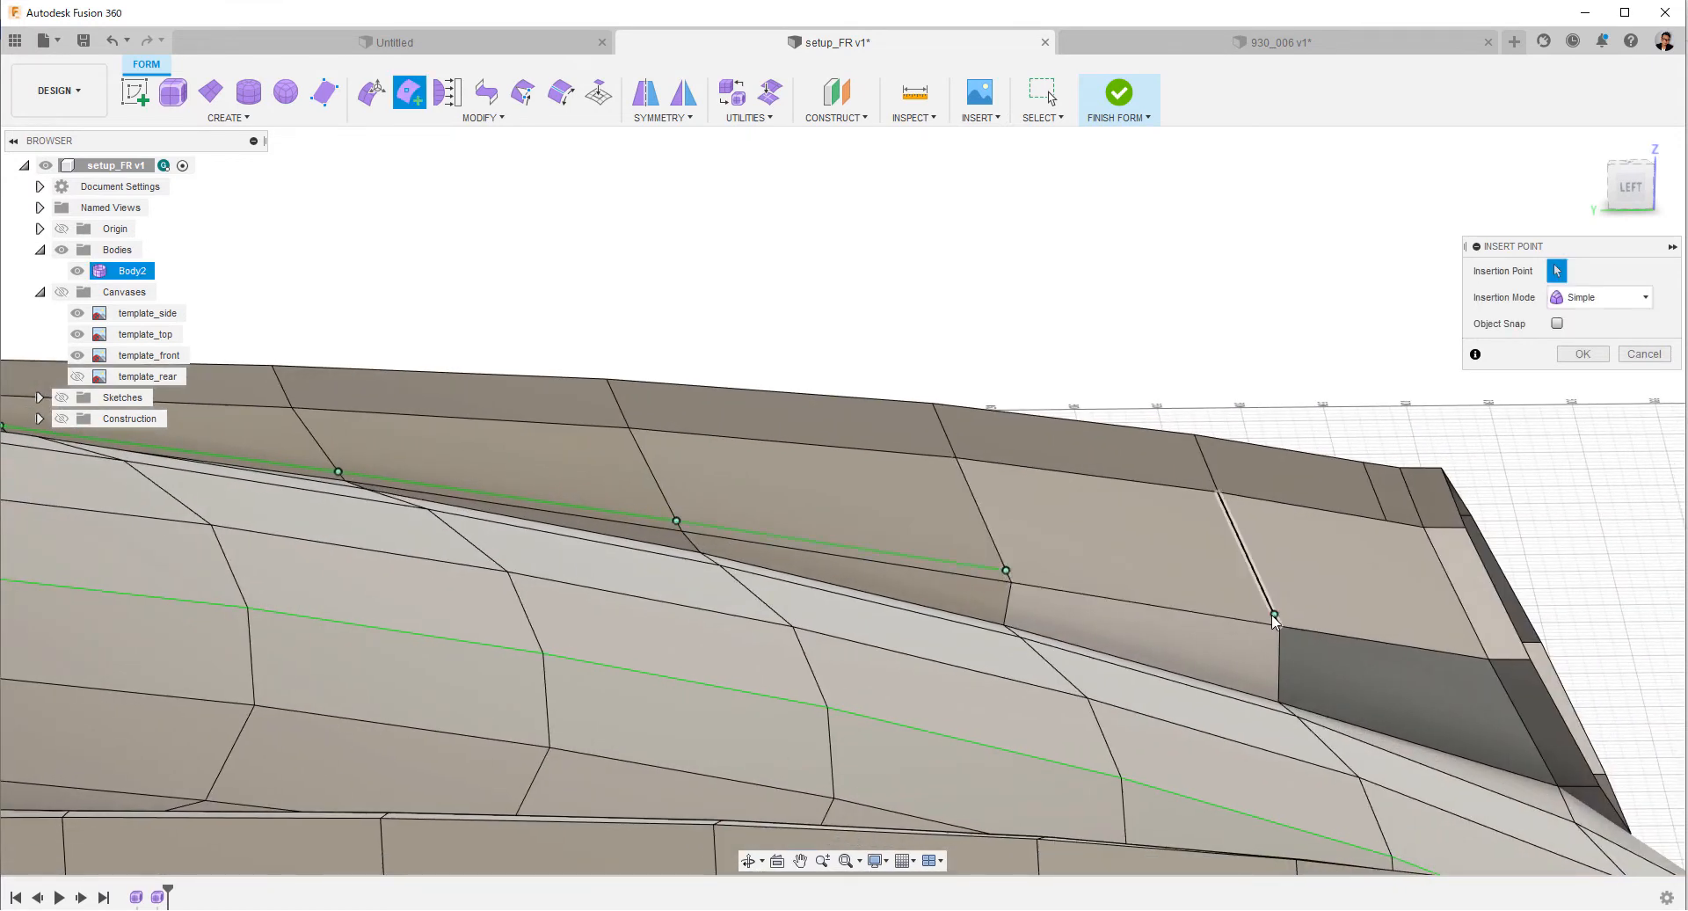
pyautogui.rightClick(1487, 664)
pyautogui.click(1537, 670)
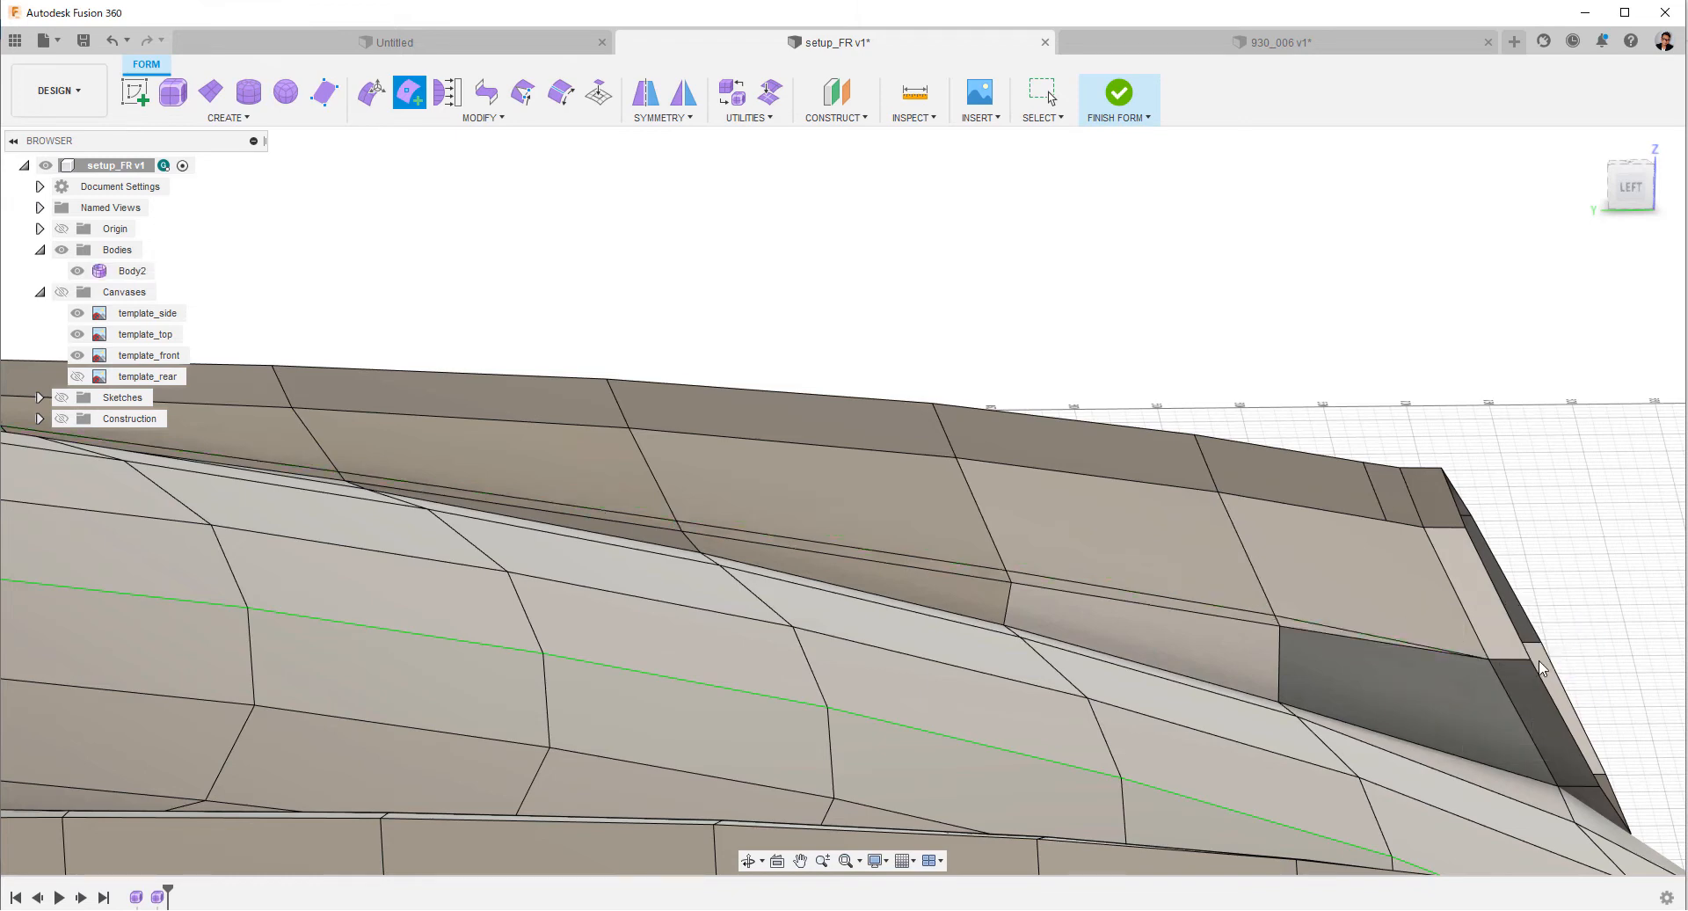
# Select the lengthwise edge loop along the inner fender and display the reference canvases in the top view.
pyautogui.doubleClick(1317, 631)
pyautogui.keyDown('shift'); pyautogui.moveTo(1205, 568); pyautogui.dragTo(1156, 527, button='middle'); pyautogui.keyUp('shift')
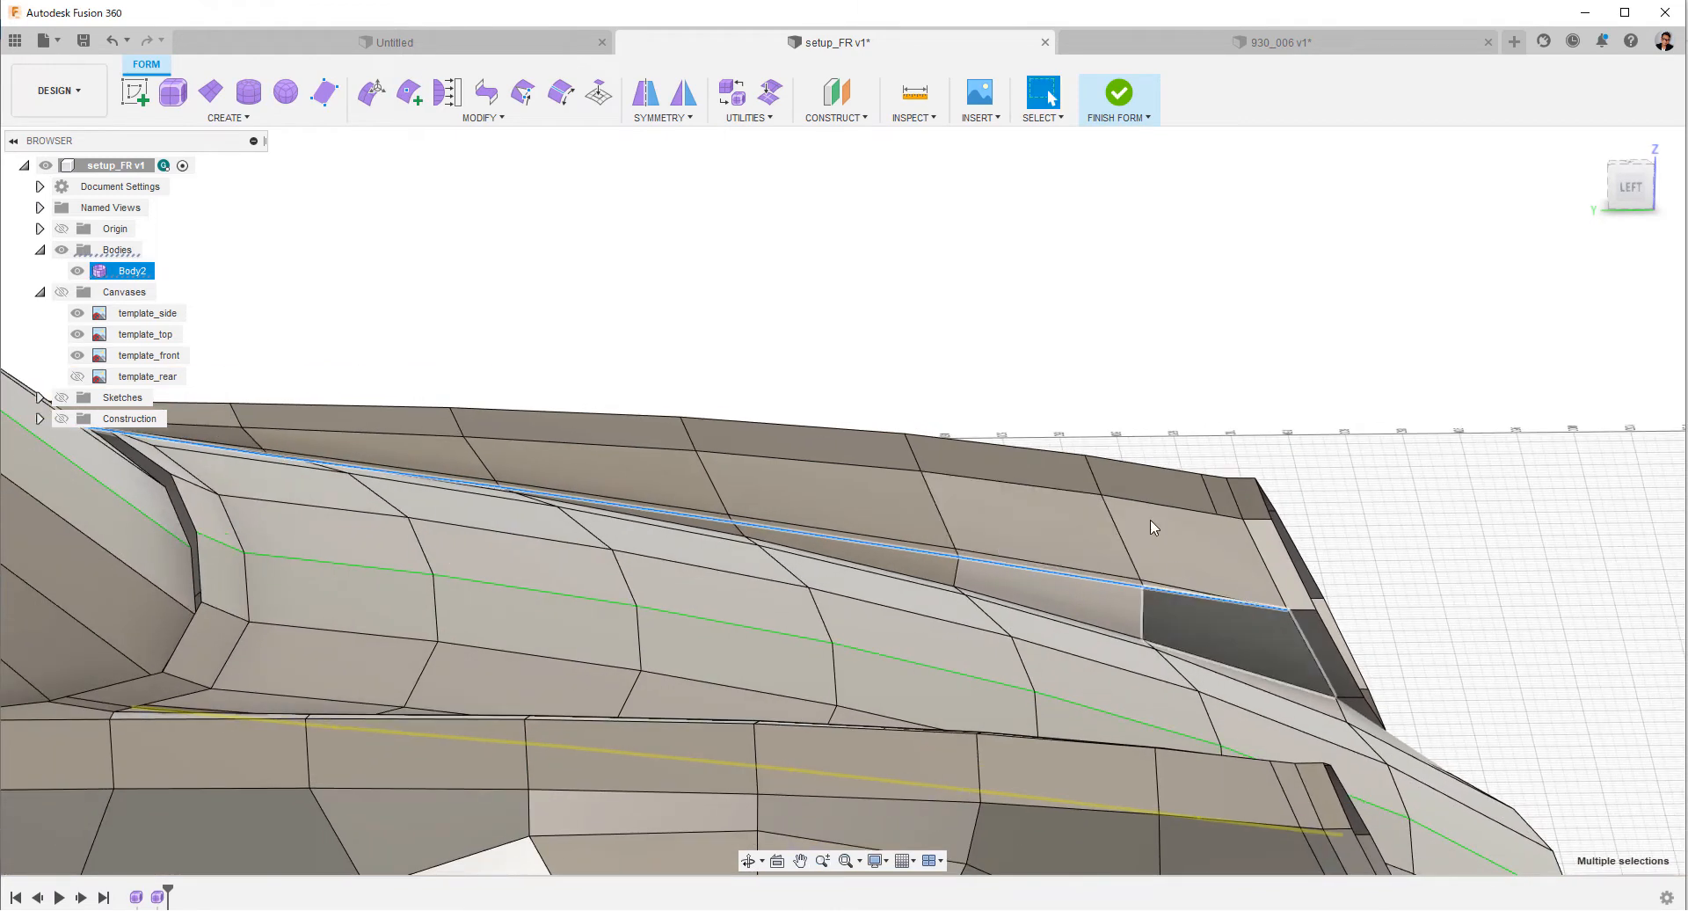
pyautogui.rightClick(956, 387)
pyautogui.press('Escape')
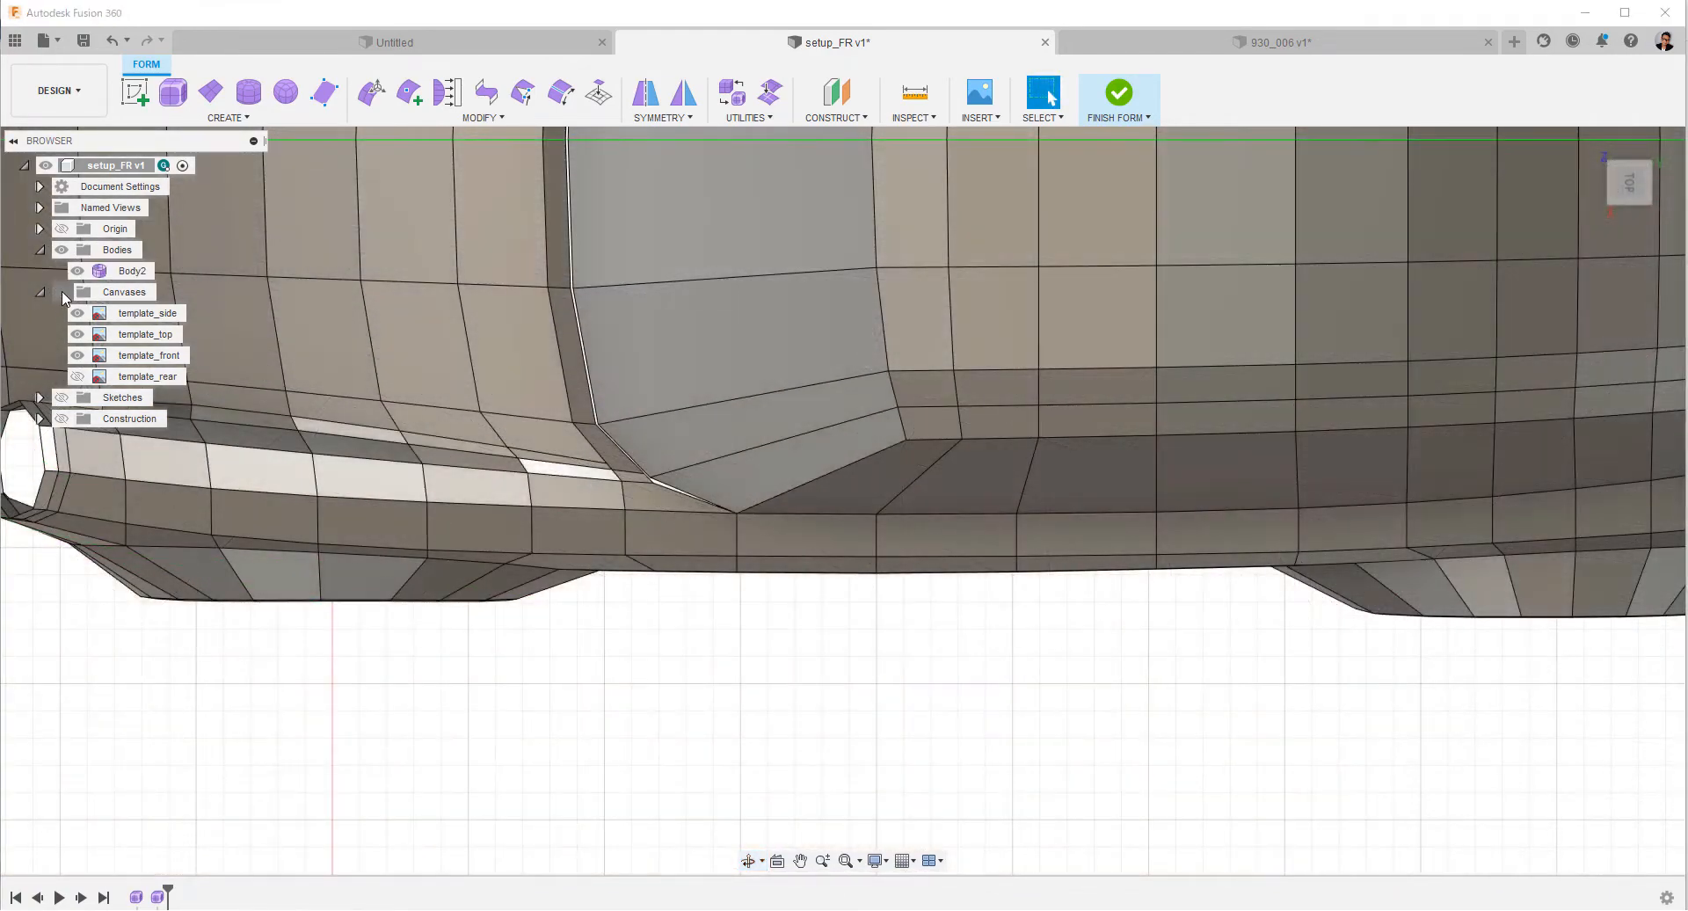
pyautogui.click(61, 292)
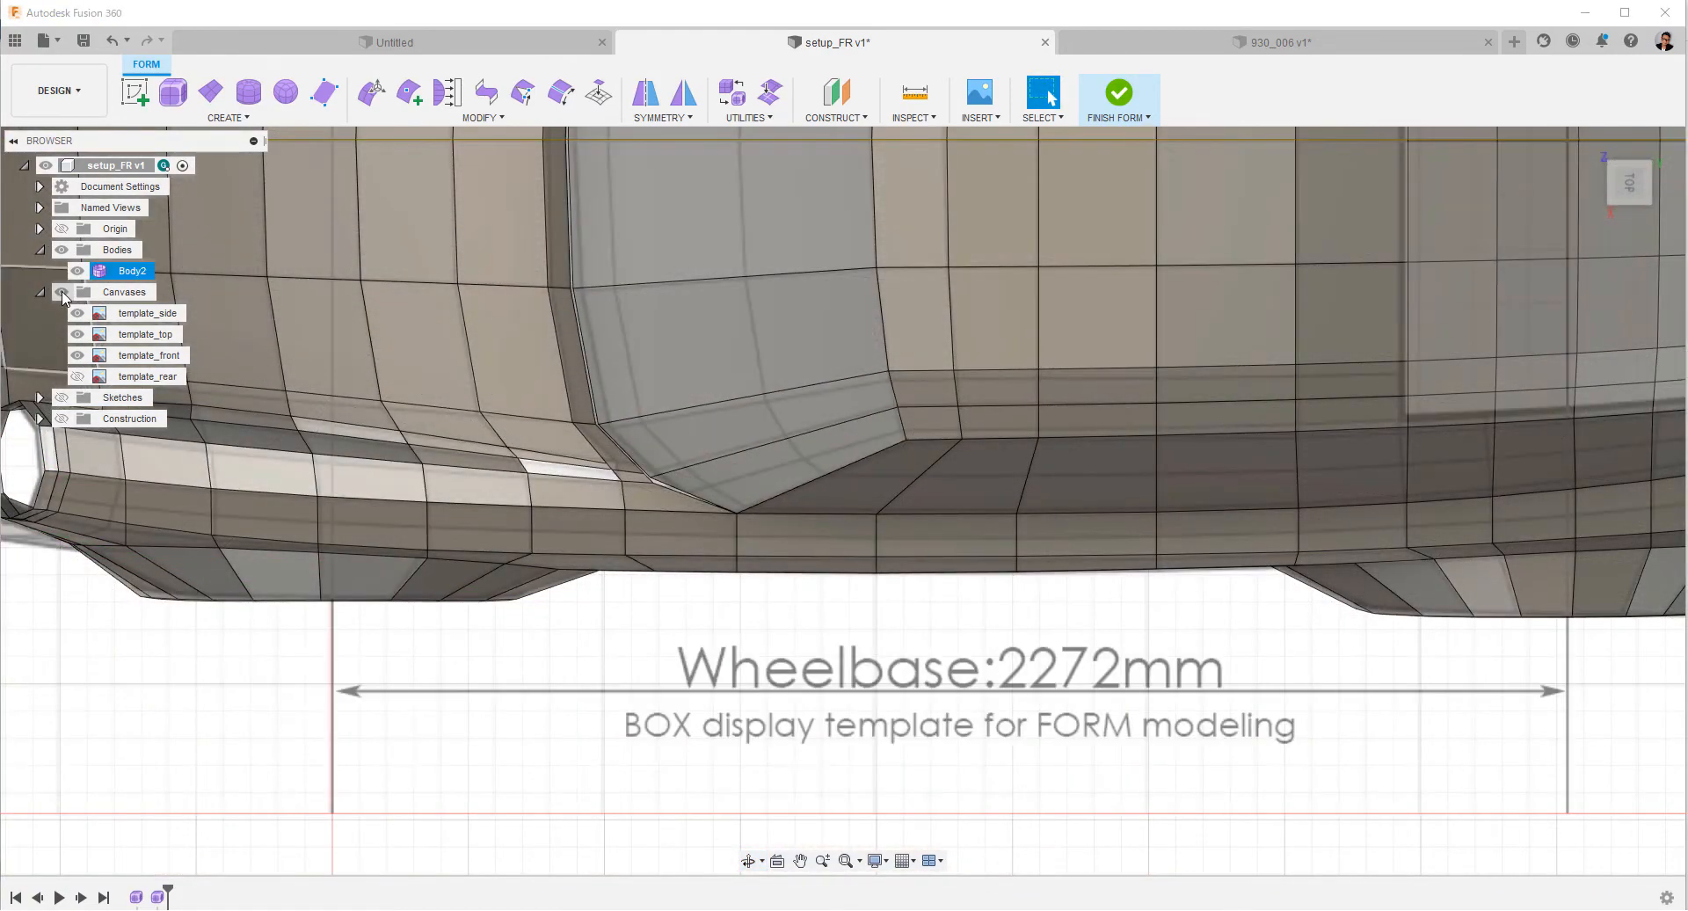
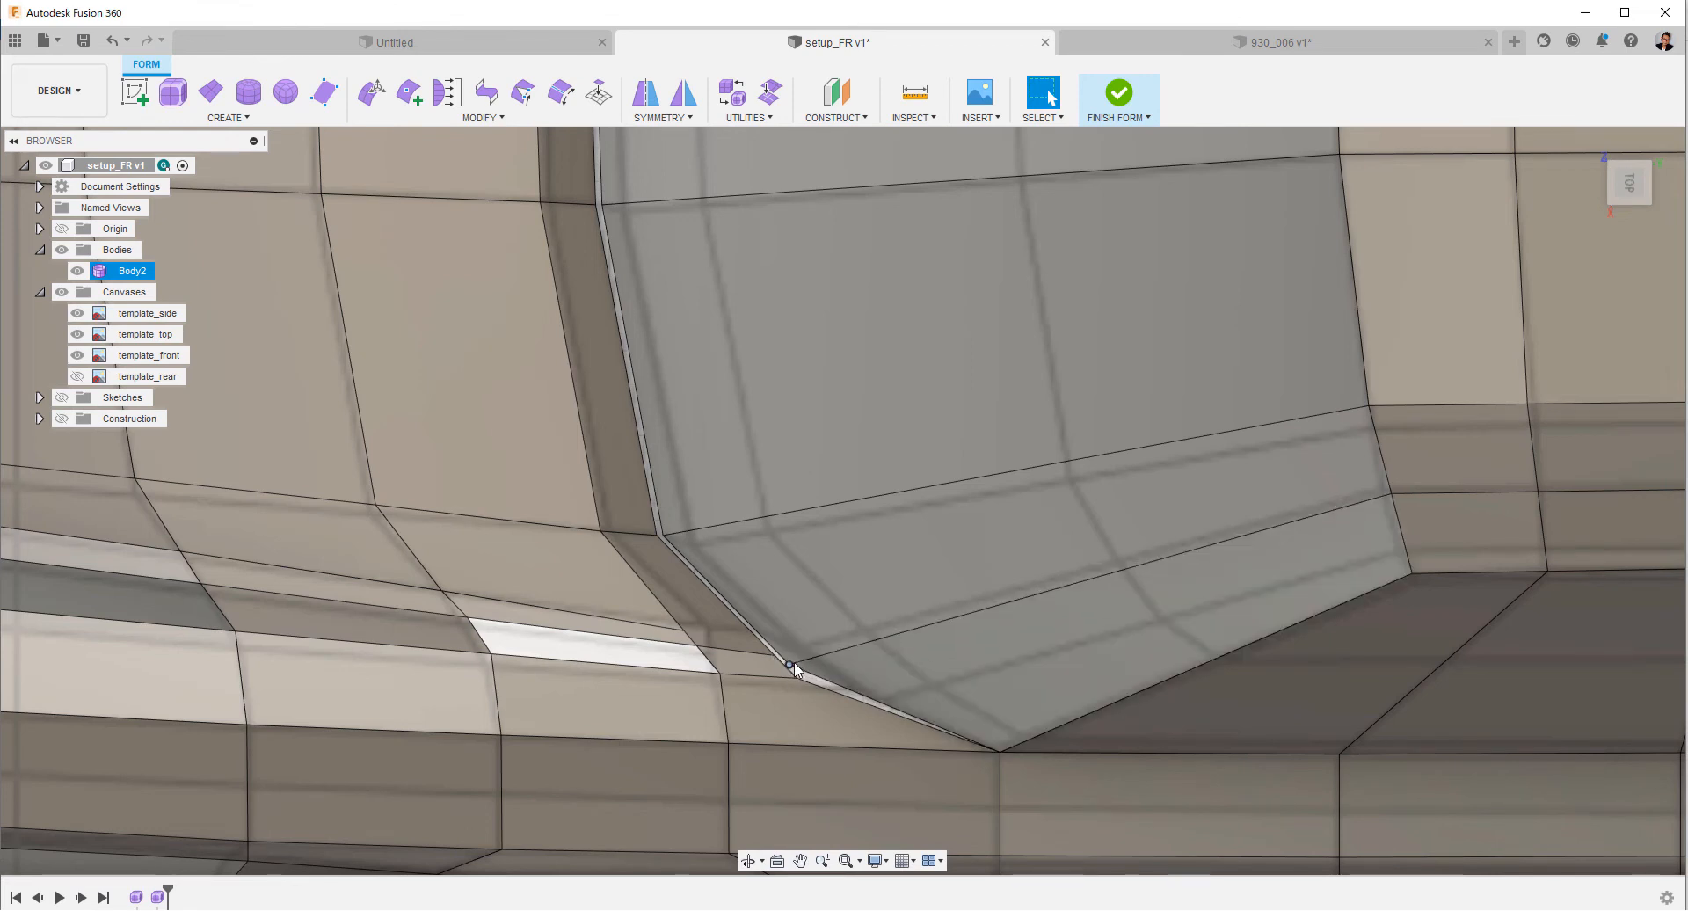
# Move the vertex at the windshield's lower outer corner about 1 mm toward the car's centre.
pyautogui.rightClick(832, 598)
pyautogui.click(883, 579)
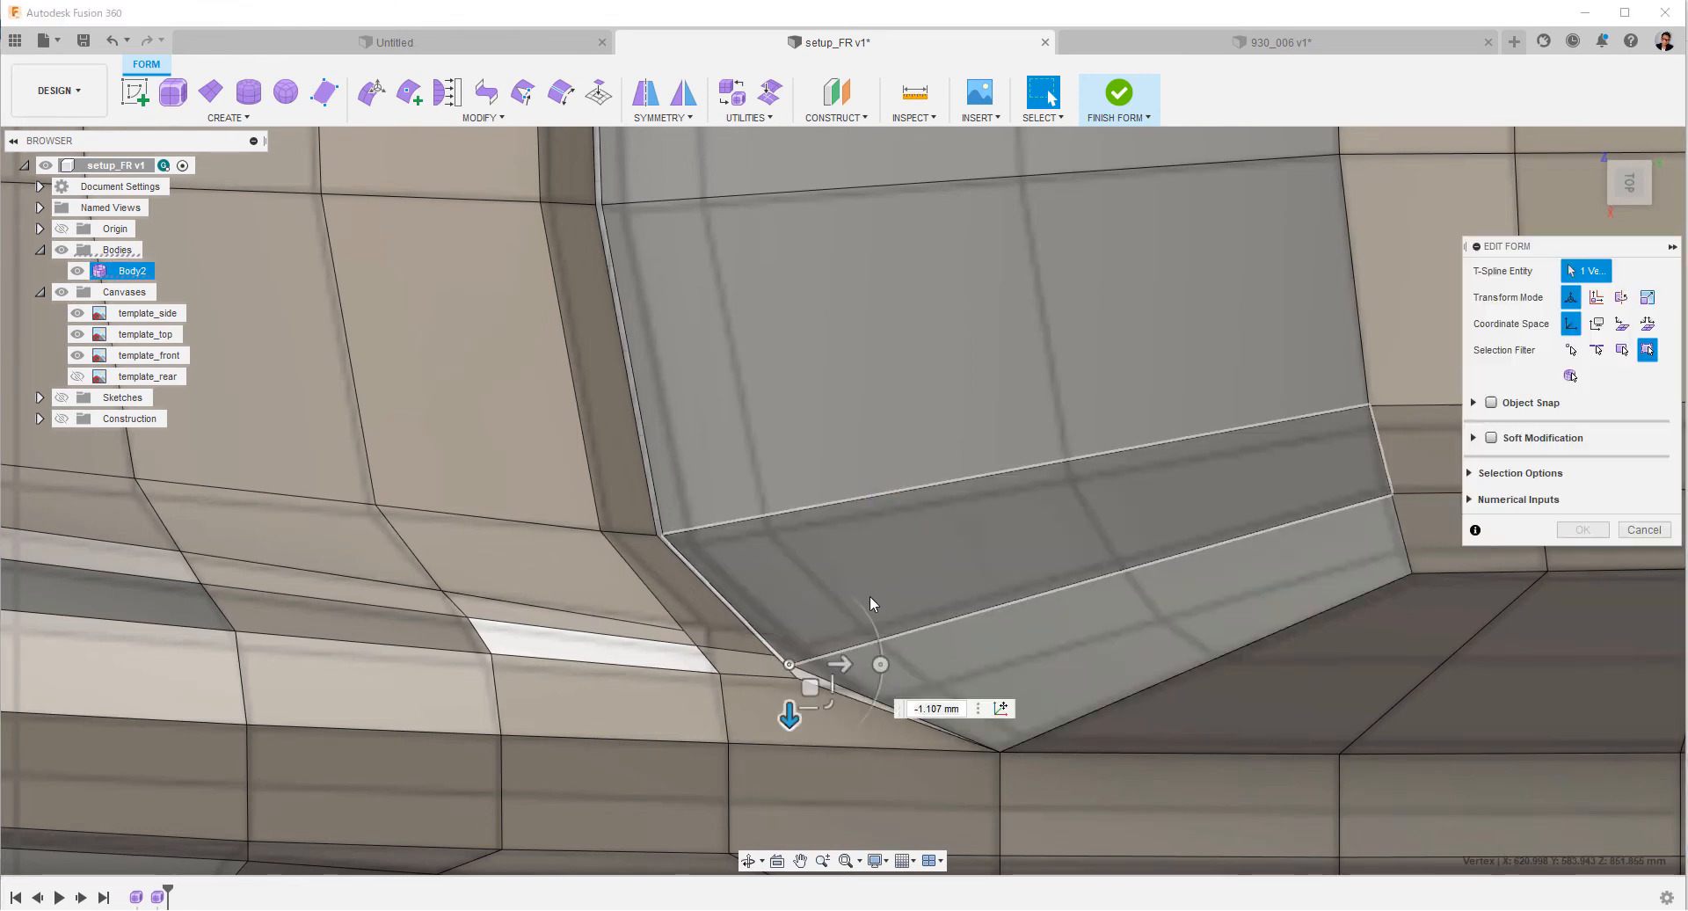
pyautogui.moveTo(791, 707); pyautogui.dragTo(789, 703)
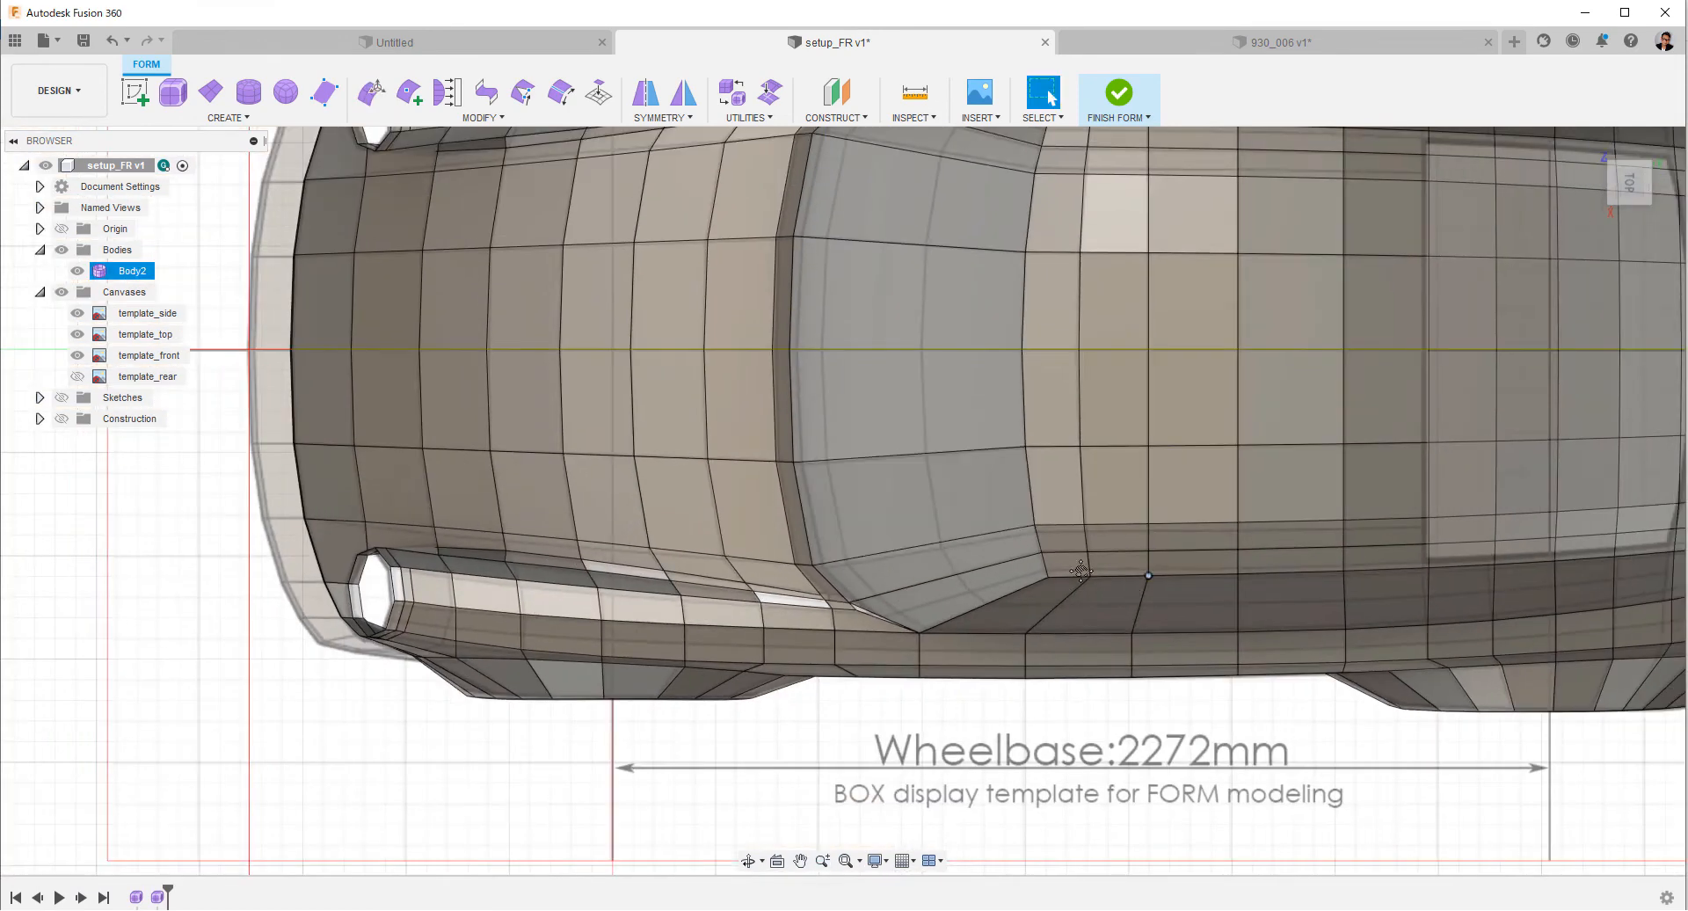
# Insert an edge about midway outboard of the lengthwise loop that runs from the windshield corner along the roof side to the tail.
pyautogui.moveTo(1081, 570); pyautogui.dragTo(580, 514, button='middle')
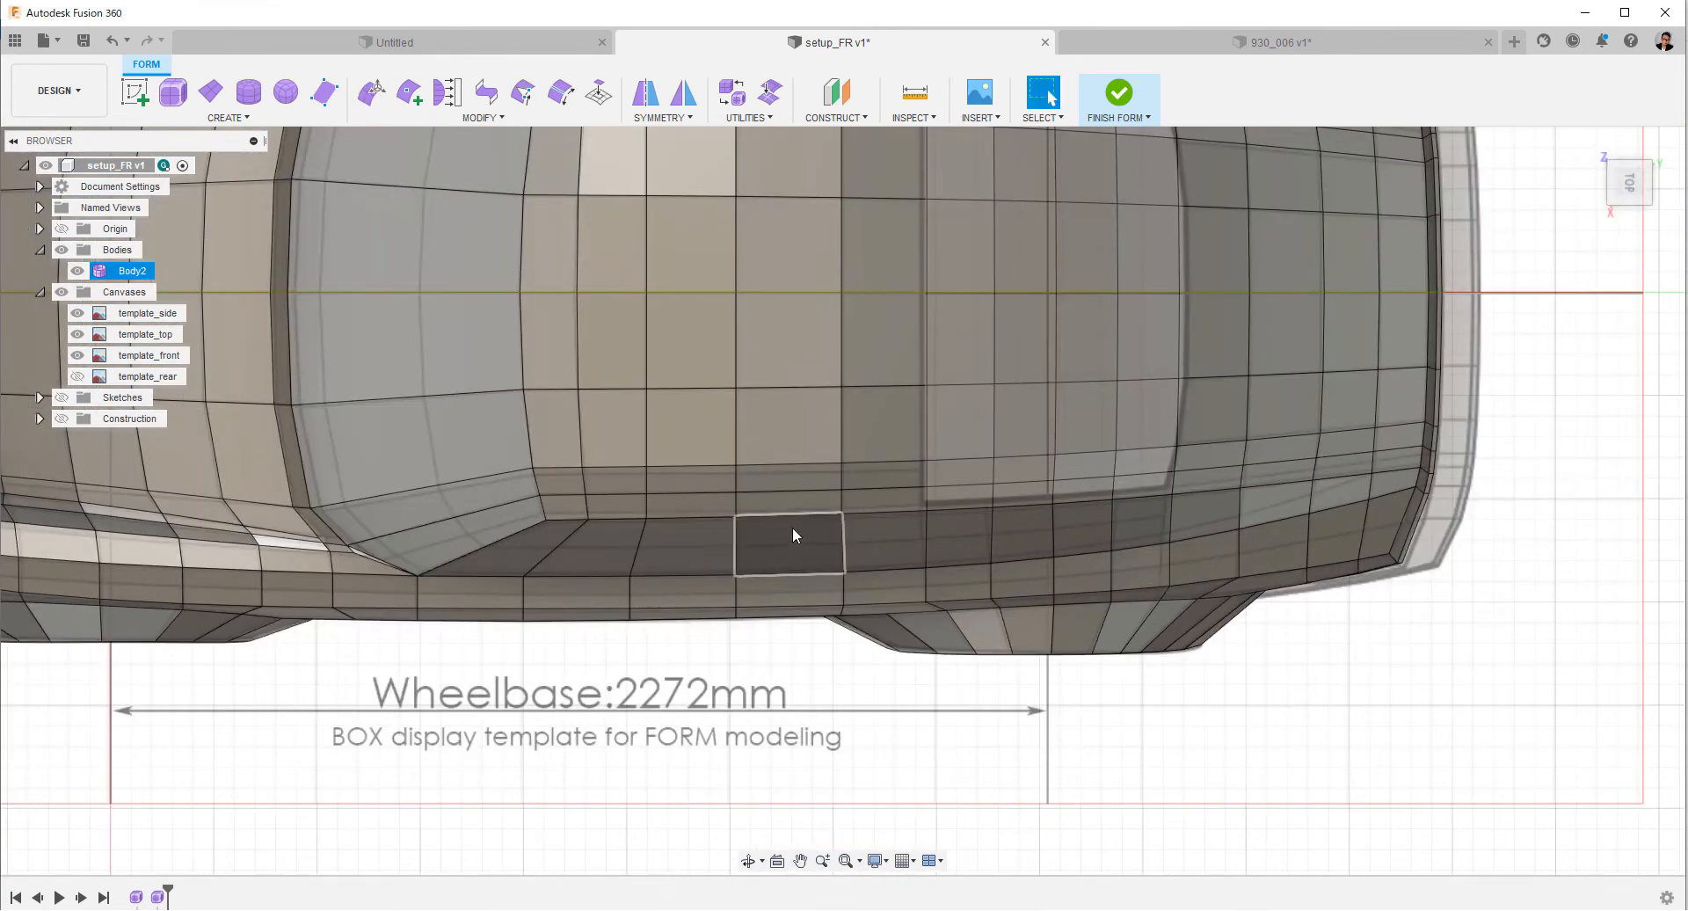
pyautogui.doubleClick(794, 494)
pyautogui.rightClick(793, 495)
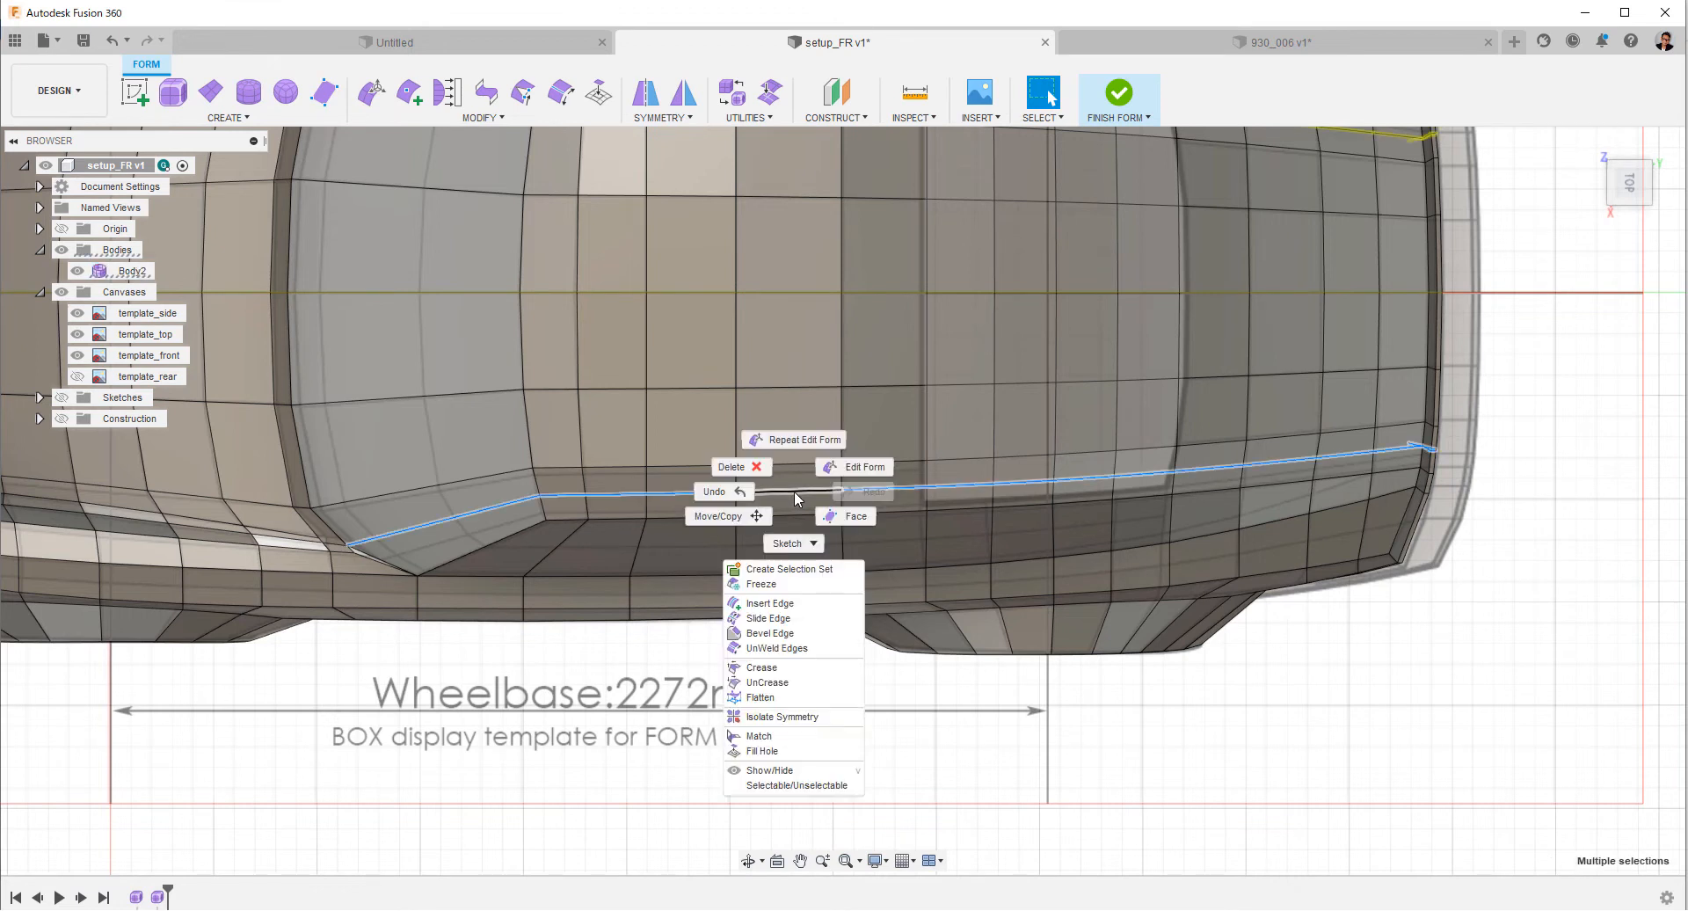
pyautogui.click(770, 603)
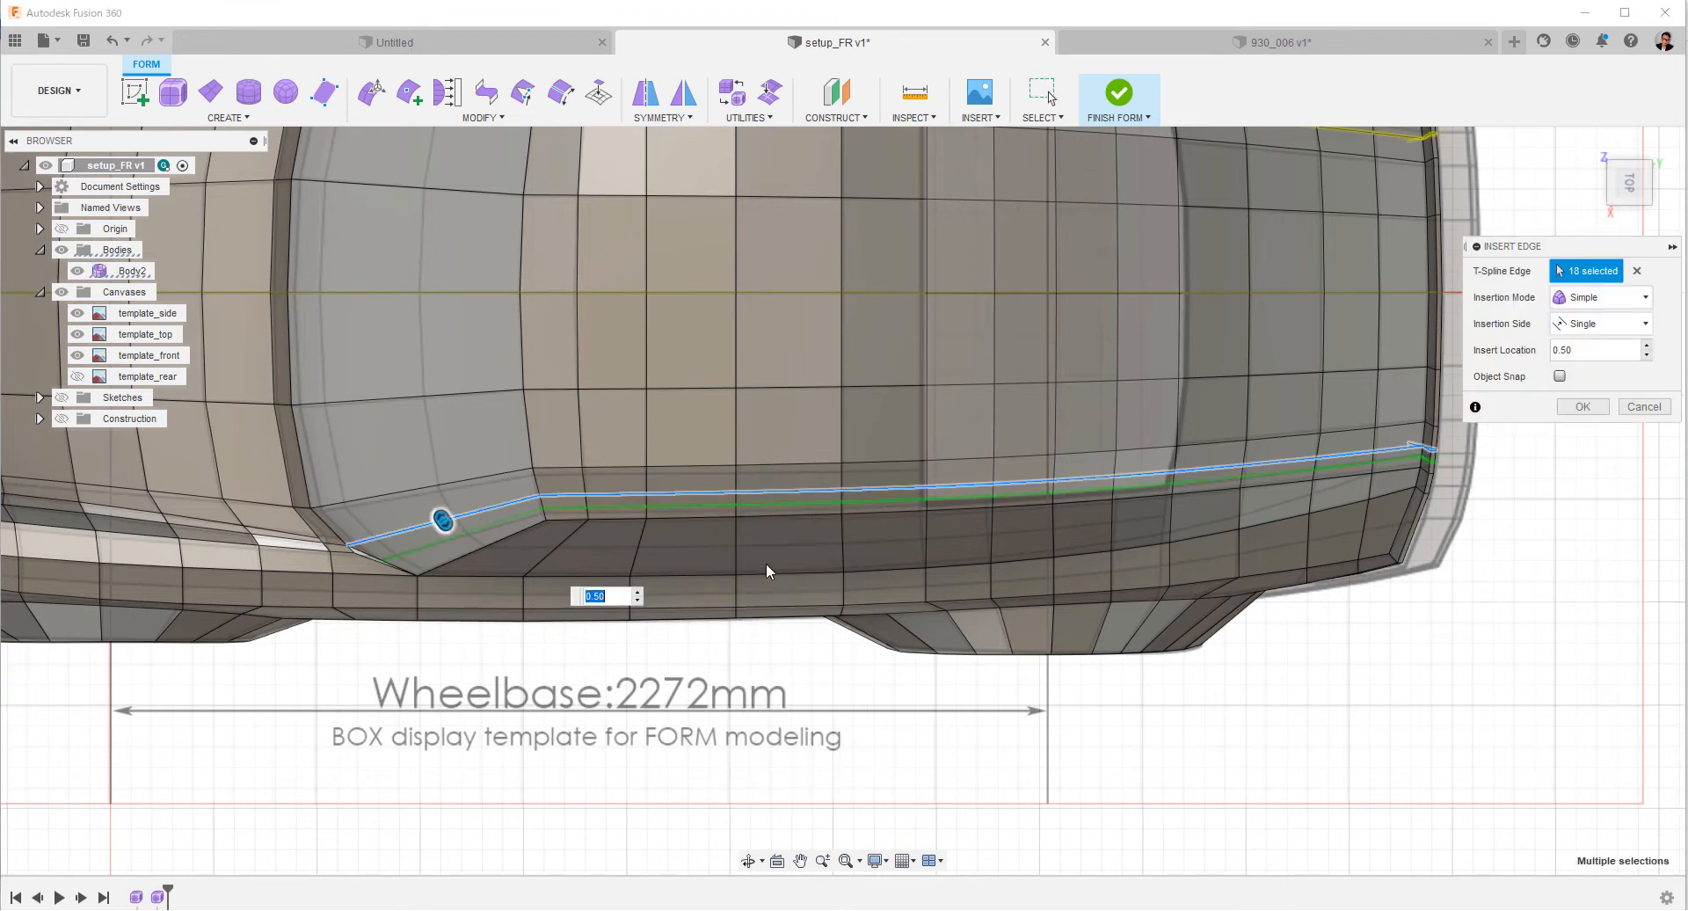
pyautogui.moveTo(440, 525); pyautogui.dragTo(444, 528)
pyautogui.click(1580, 407)
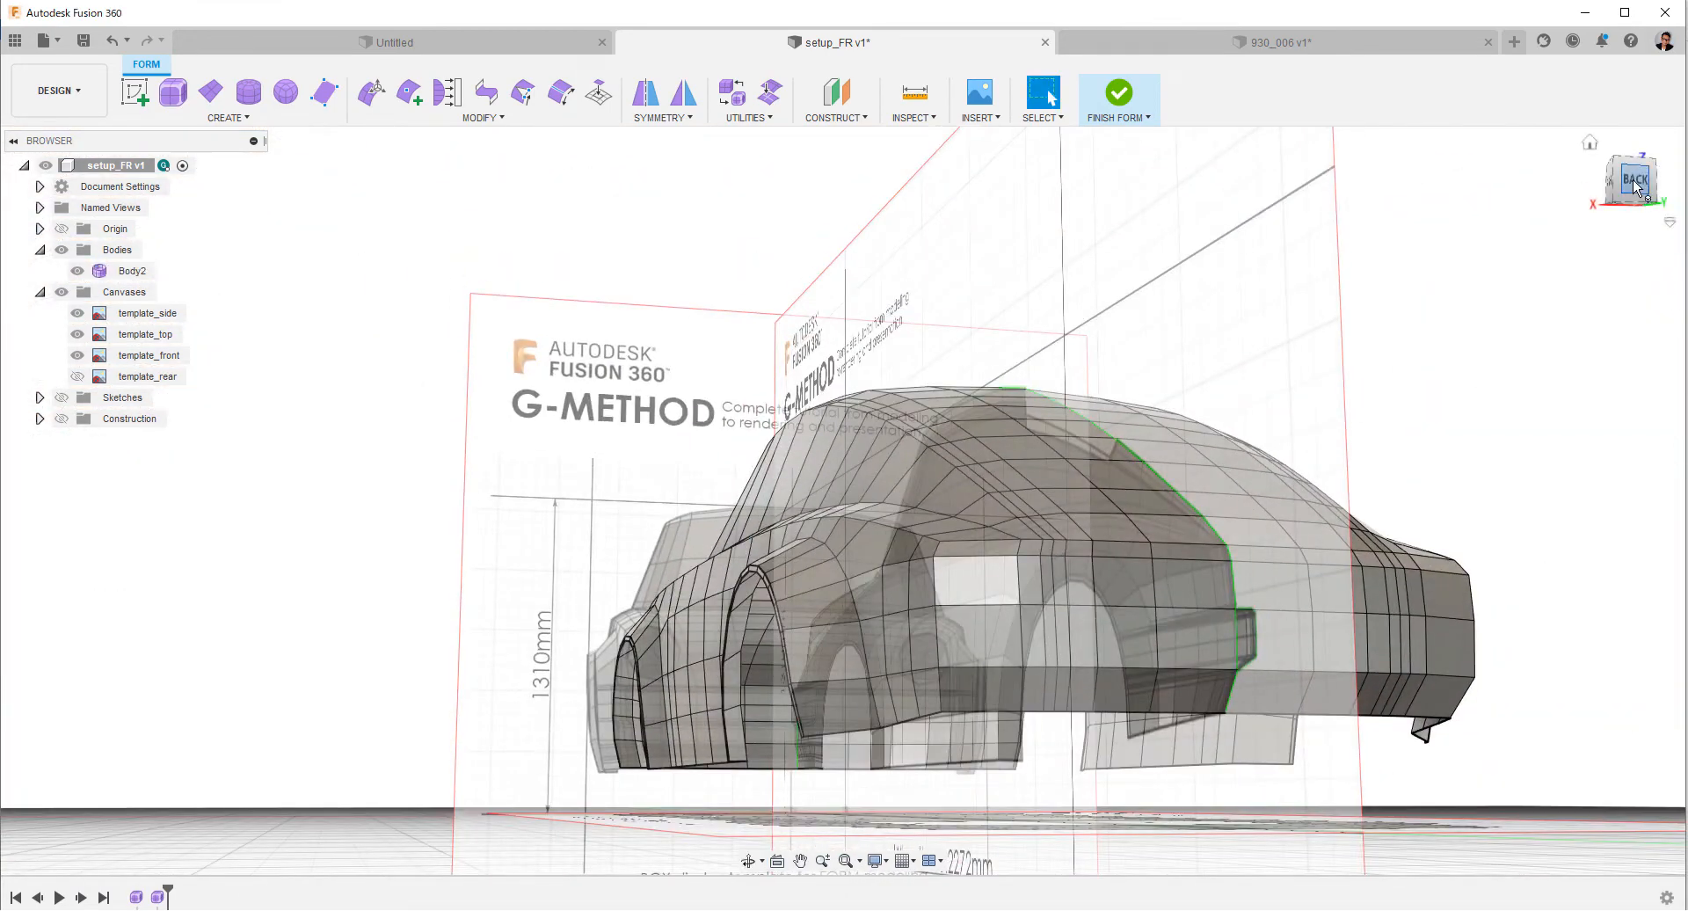
# Scale the 11-edge lengthwise loop along the roof side slightly in height in the back view, pivoting at its lowest rear vertex.
pyautogui.click(1635, 187)
pyautogui.click(1090, 543)
pyautogui.scroll(5, 870, 539)
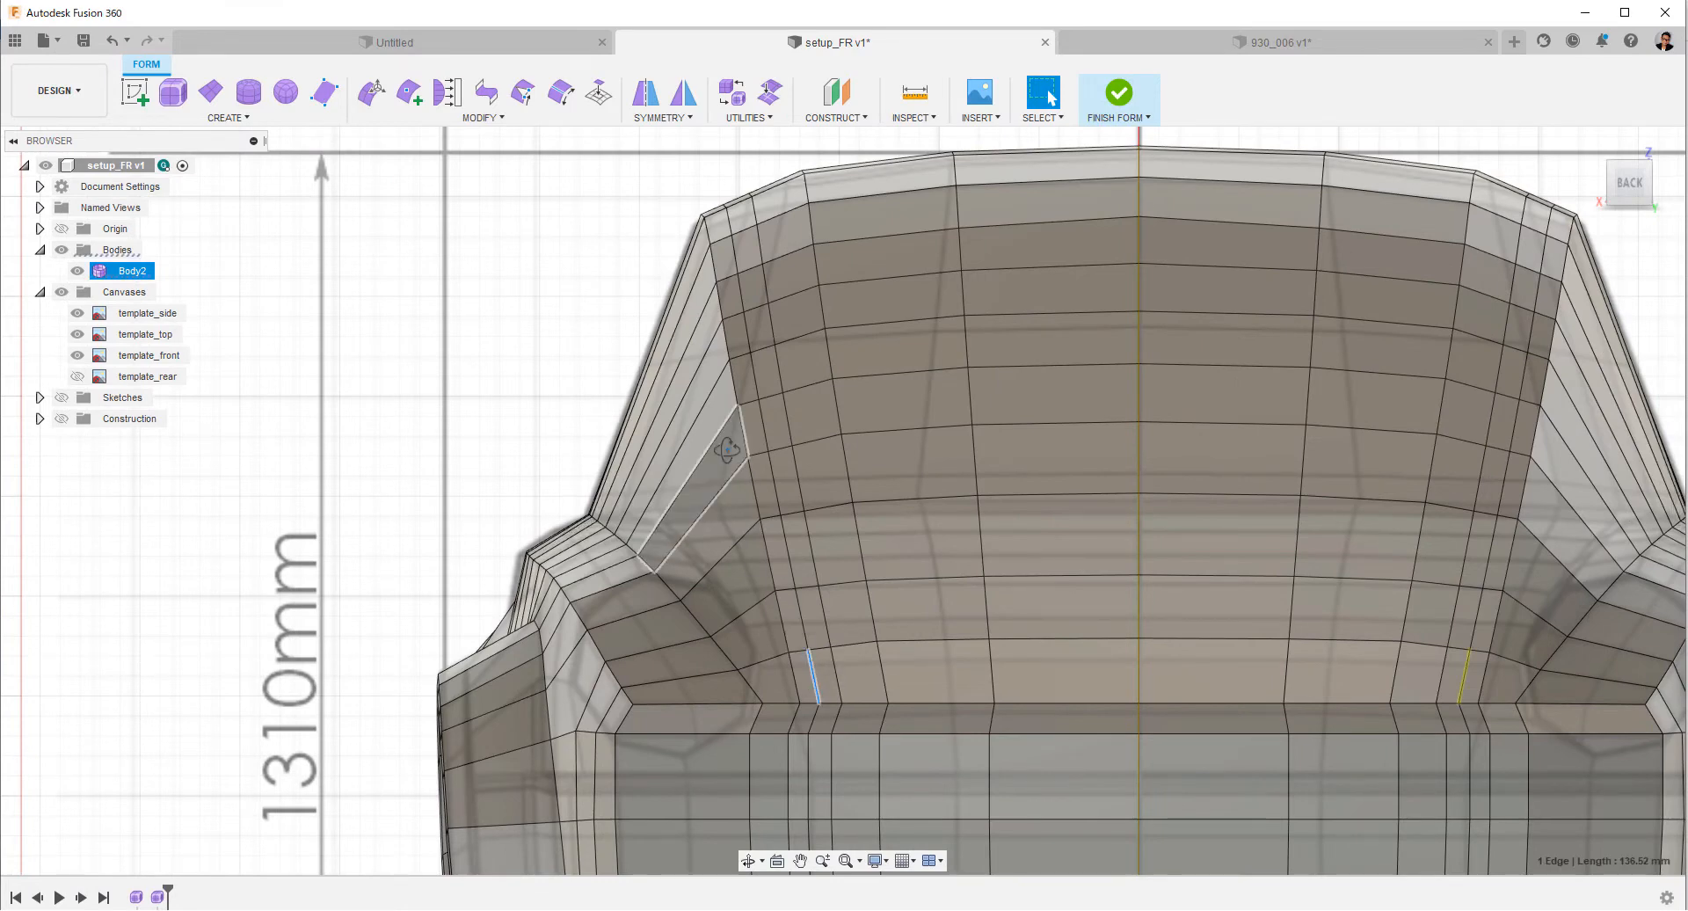
pyautogui.keyDown('shift'); pyautogui.moveTo(727, 450); pyautogui.dragTo(759, 462, button='middle'); pyautogui.keyUp('shift')
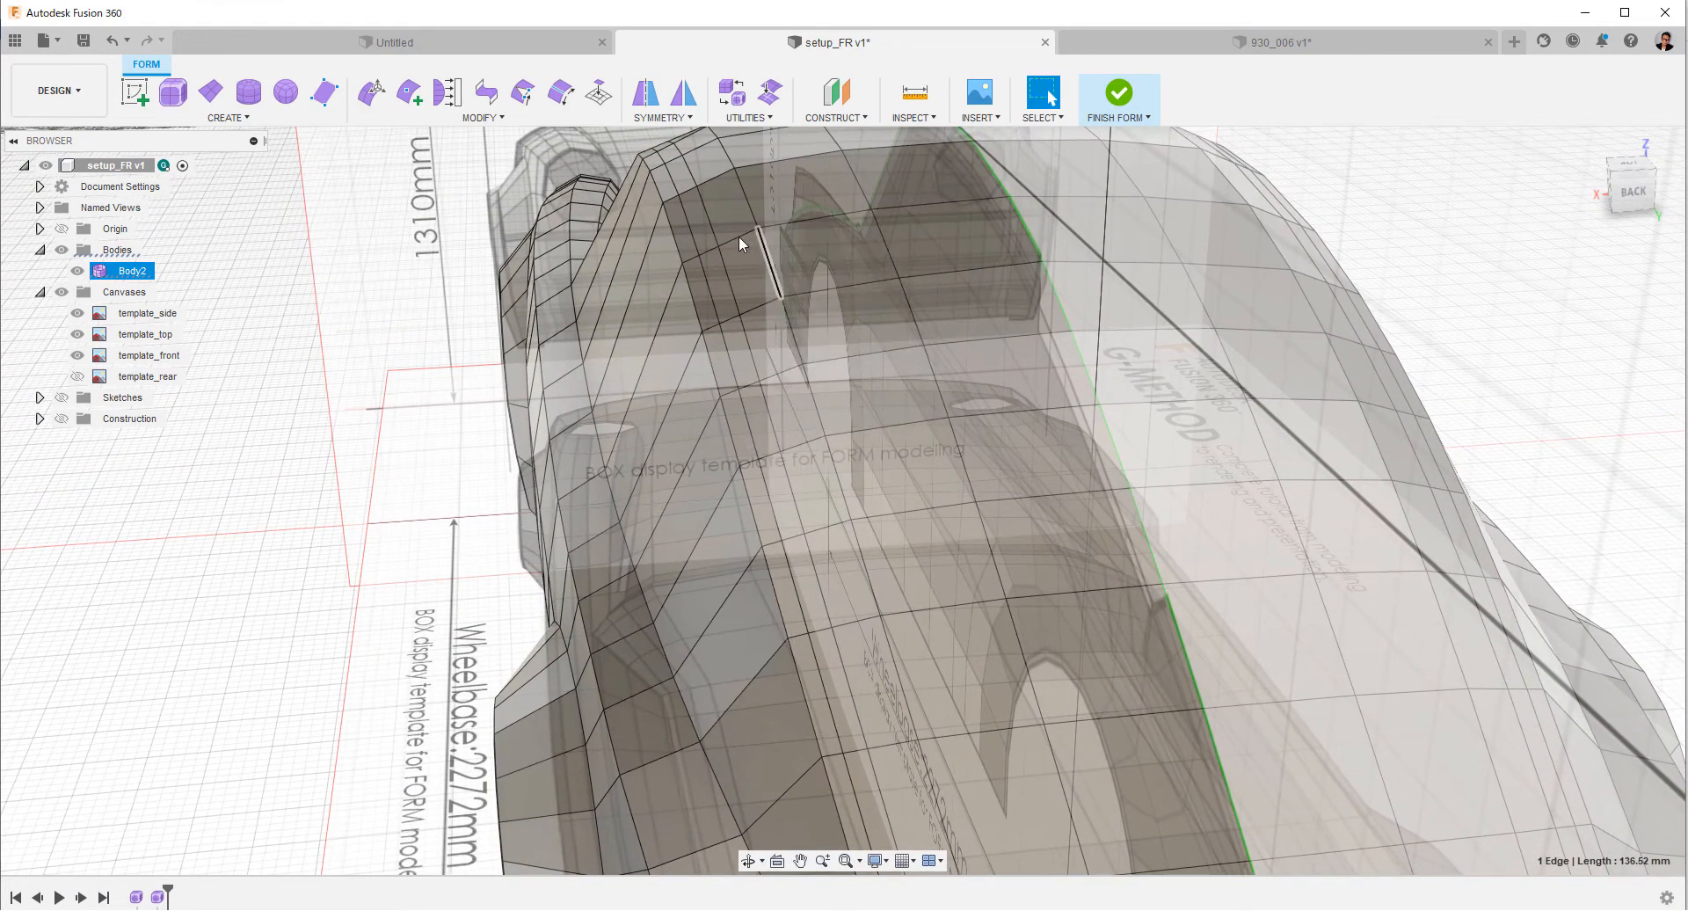
pyautogui.doubleClick(676, 182)
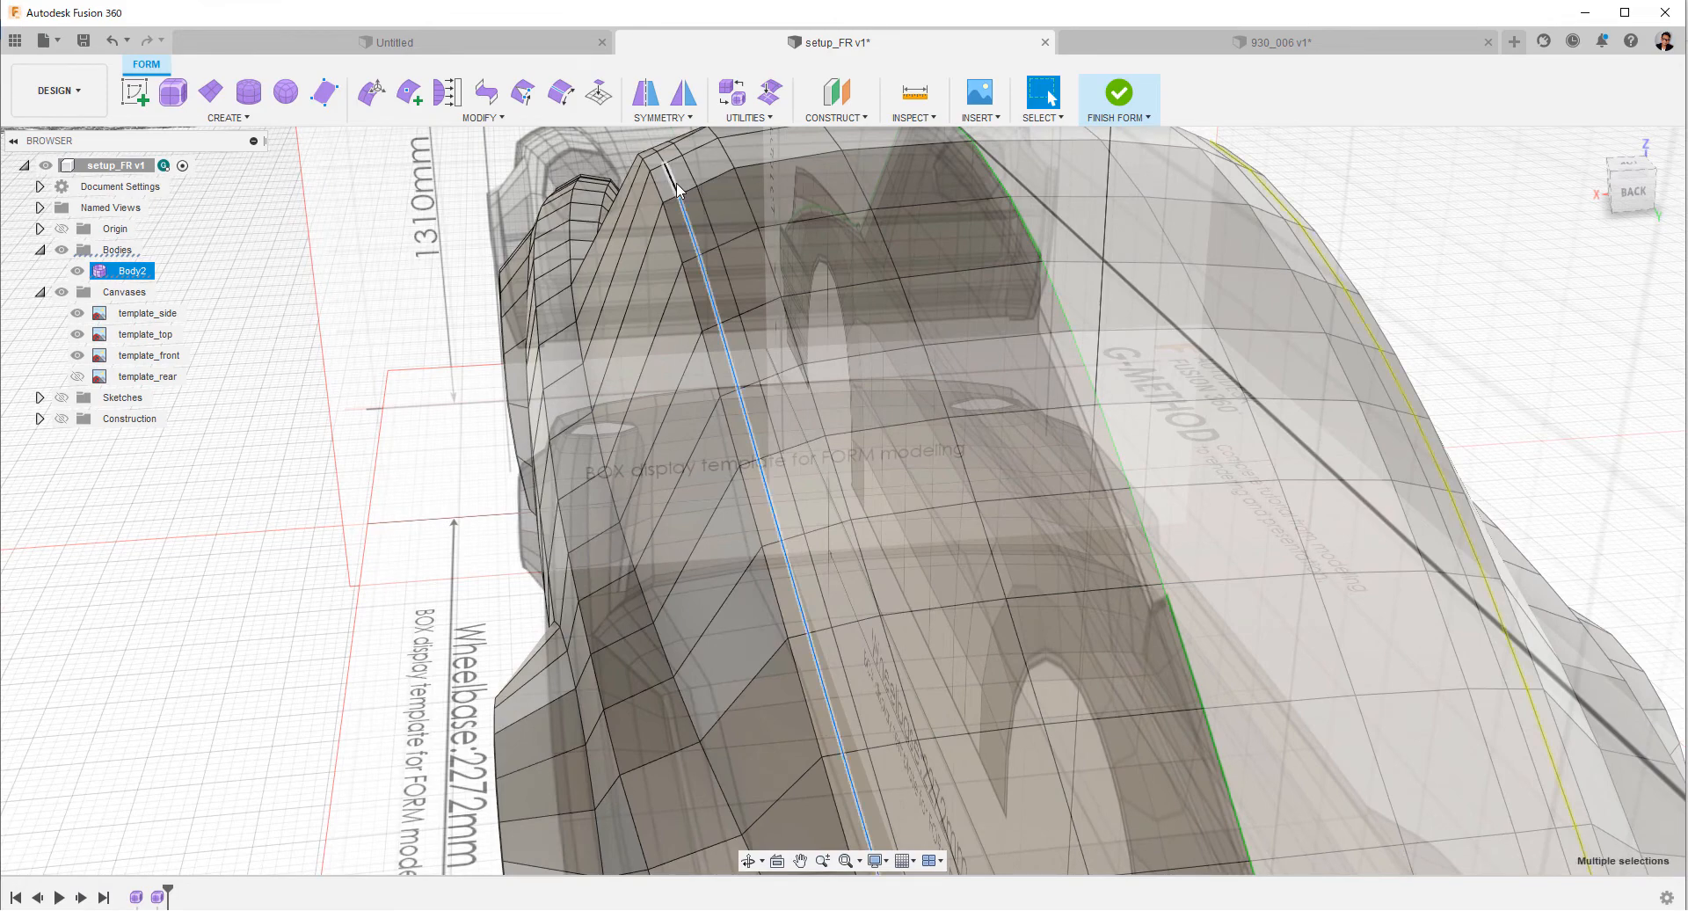
pyautogui.click(1638, 198)
pyautogui.scroll(5, 1008, 549)
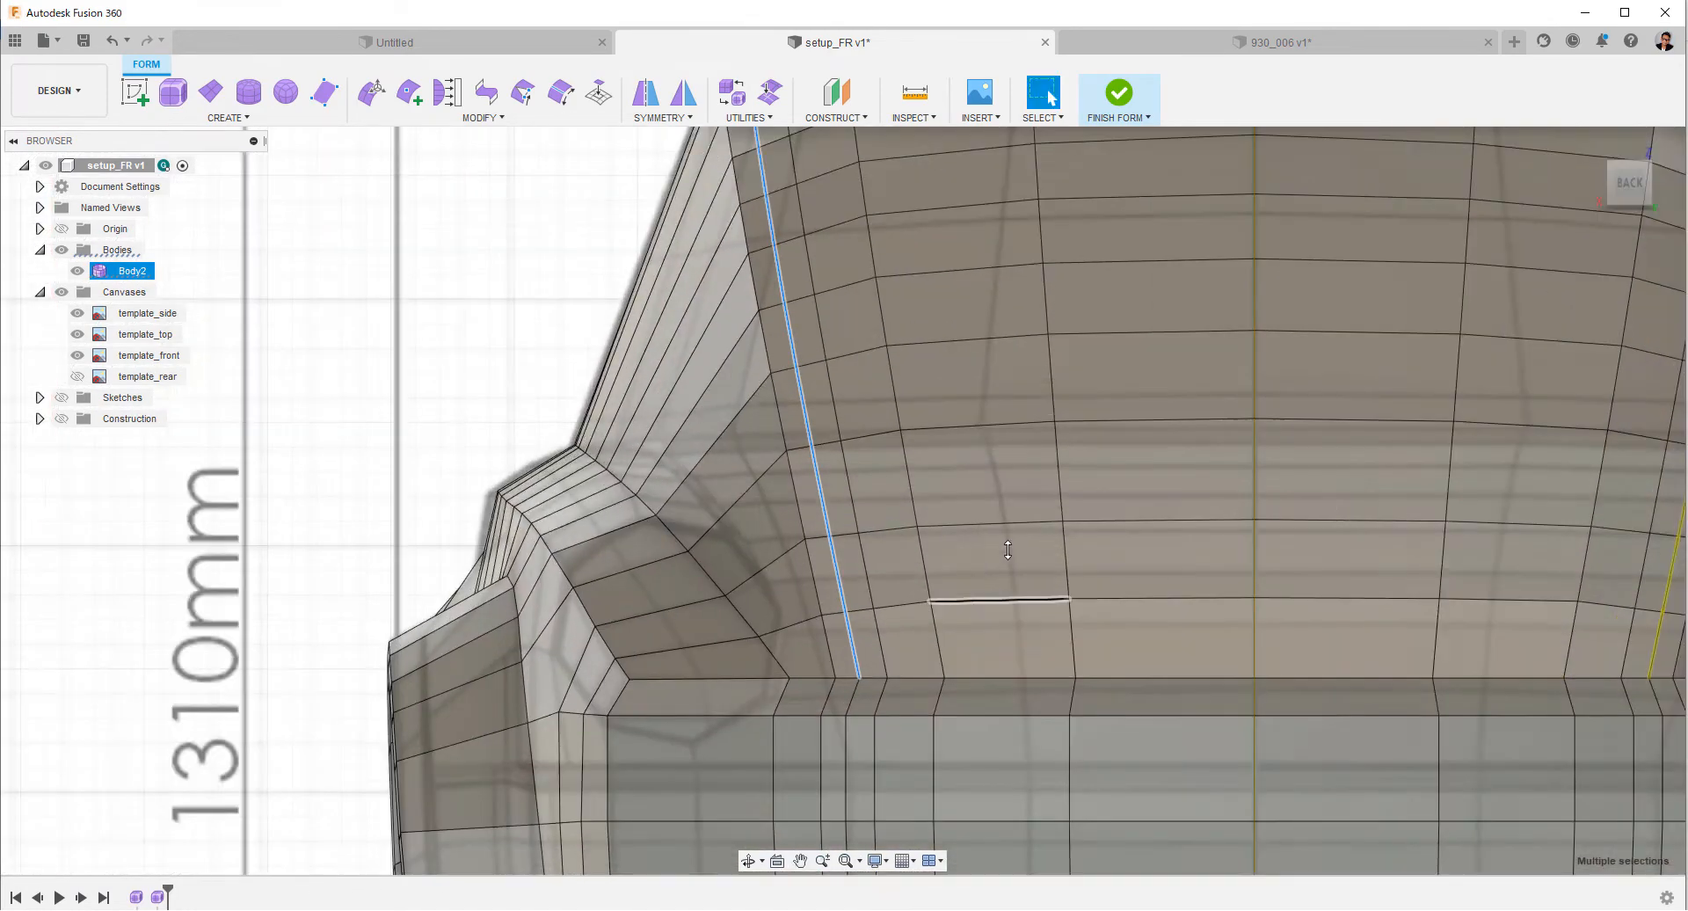
pyautogui.scroll(1, 853, 502)
pyautogui.rightClick(514, 321)
pyautogui.click(565, 283)
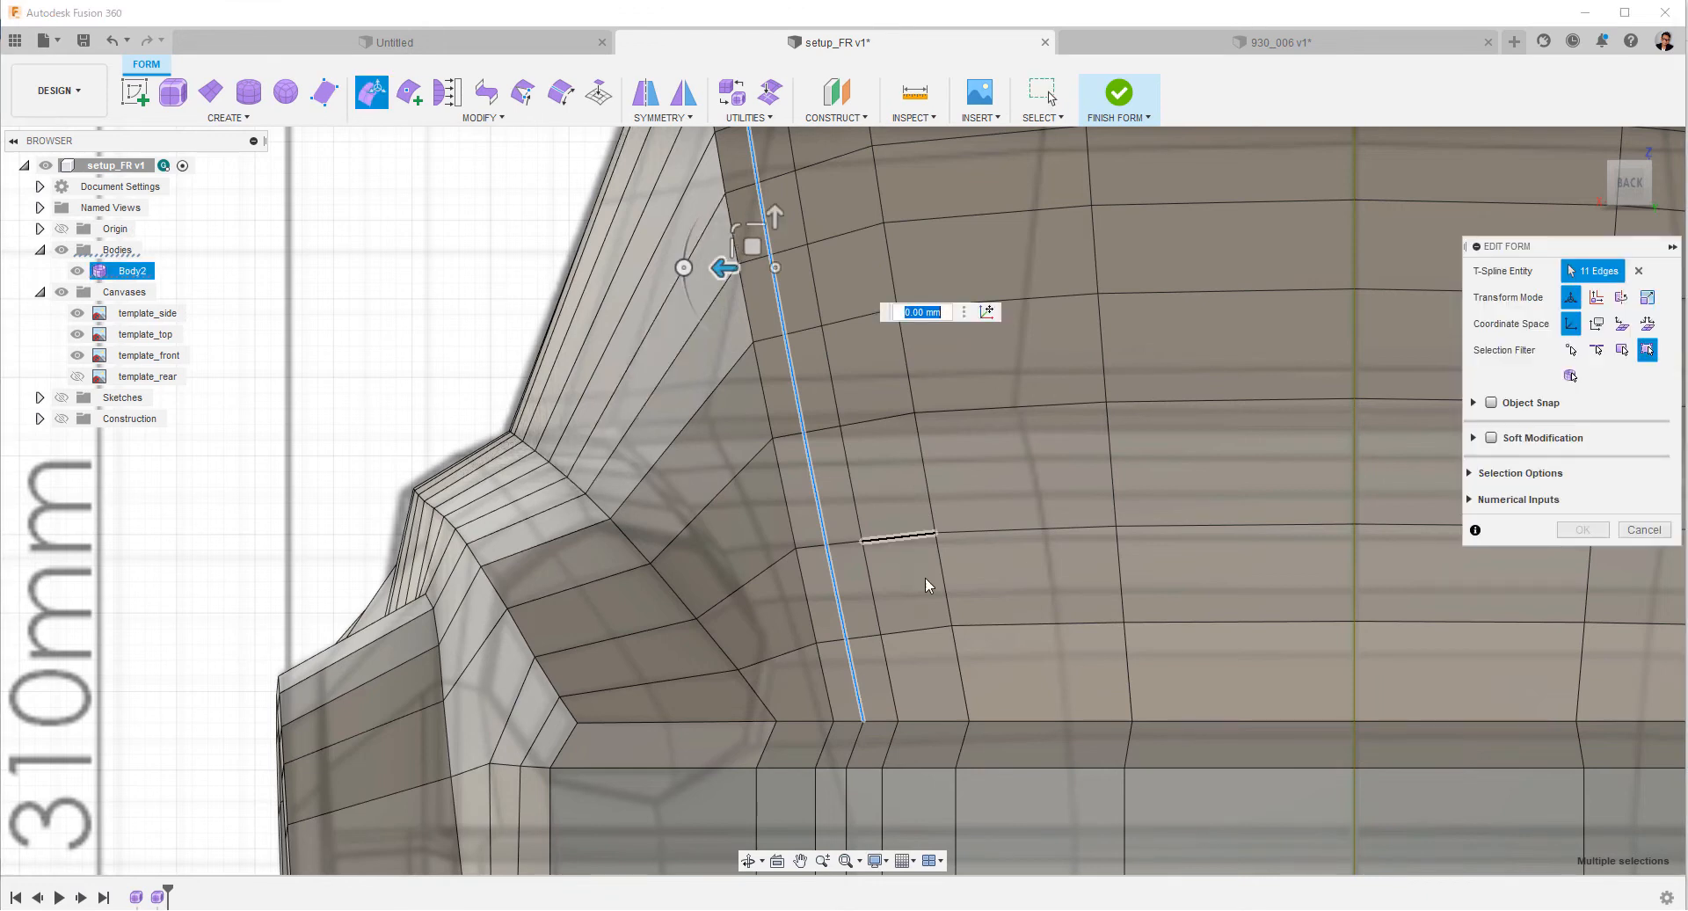
pyautogui.click(988, 311)
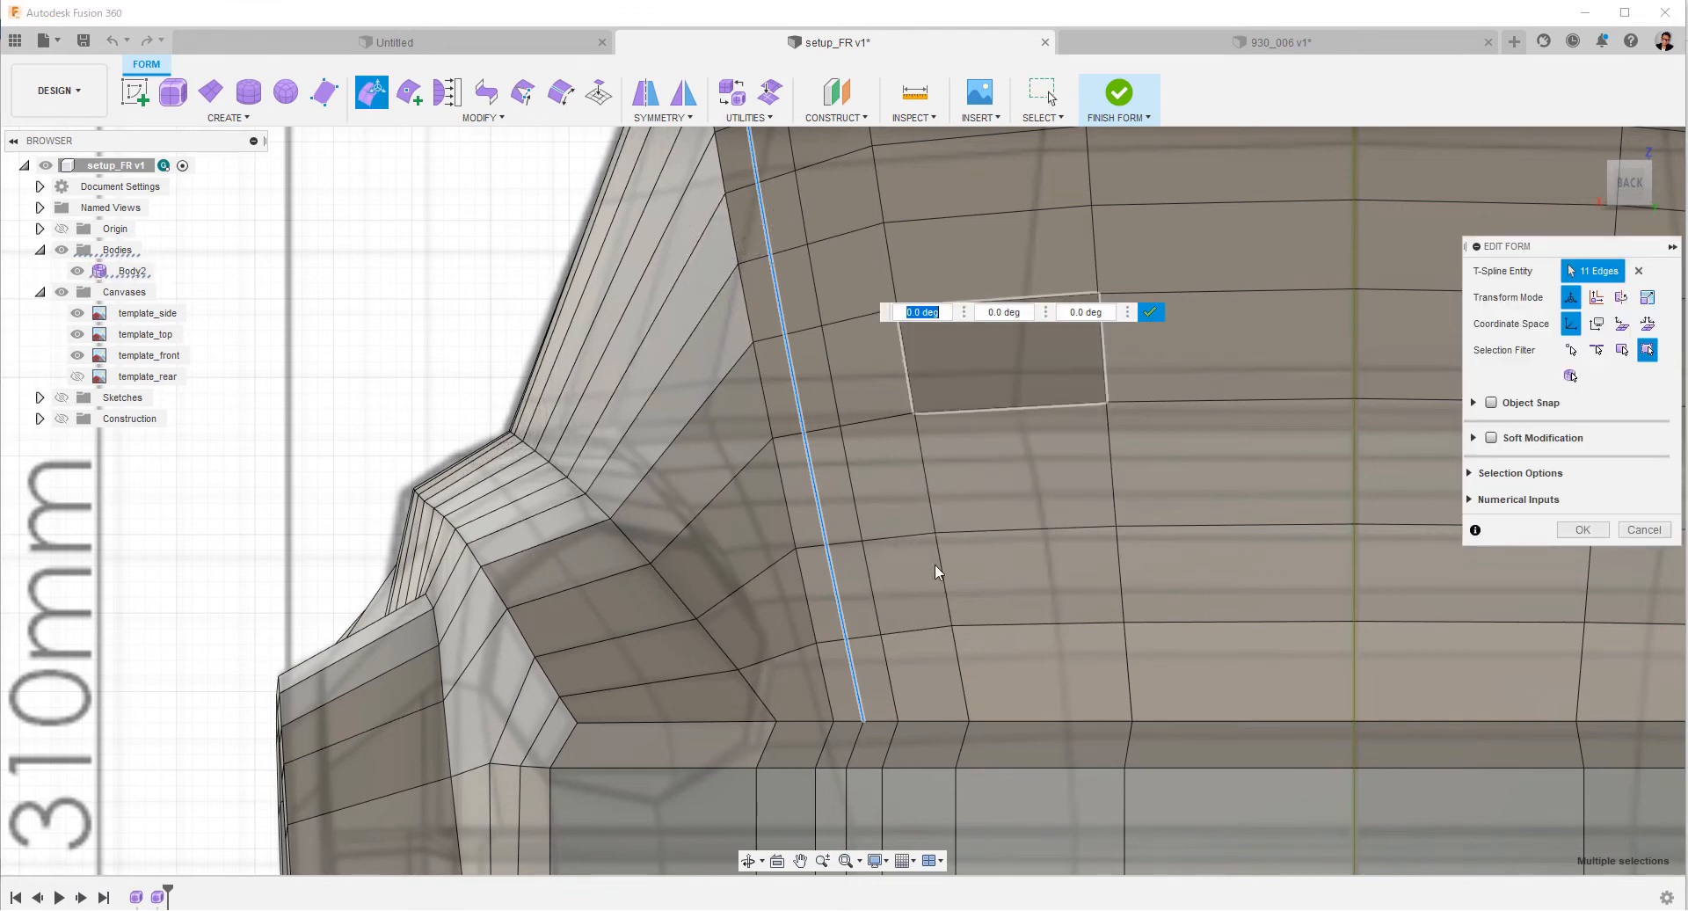
pyautogui.click(863, 720)
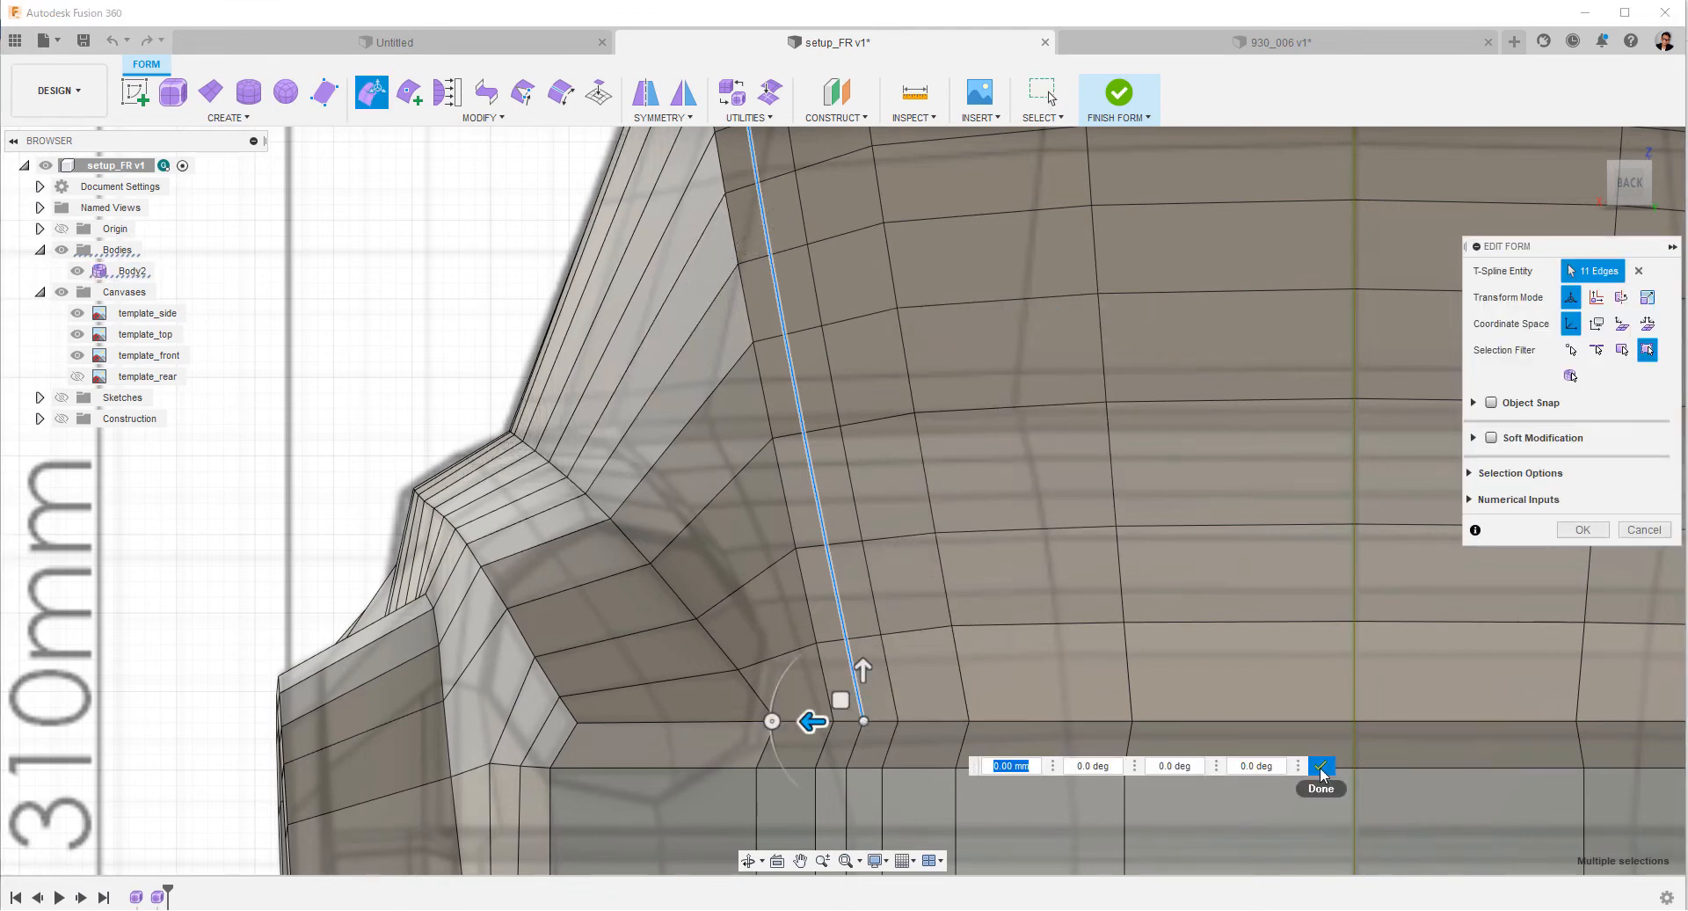
pyautogui.scroll(-2, 1083, 656)
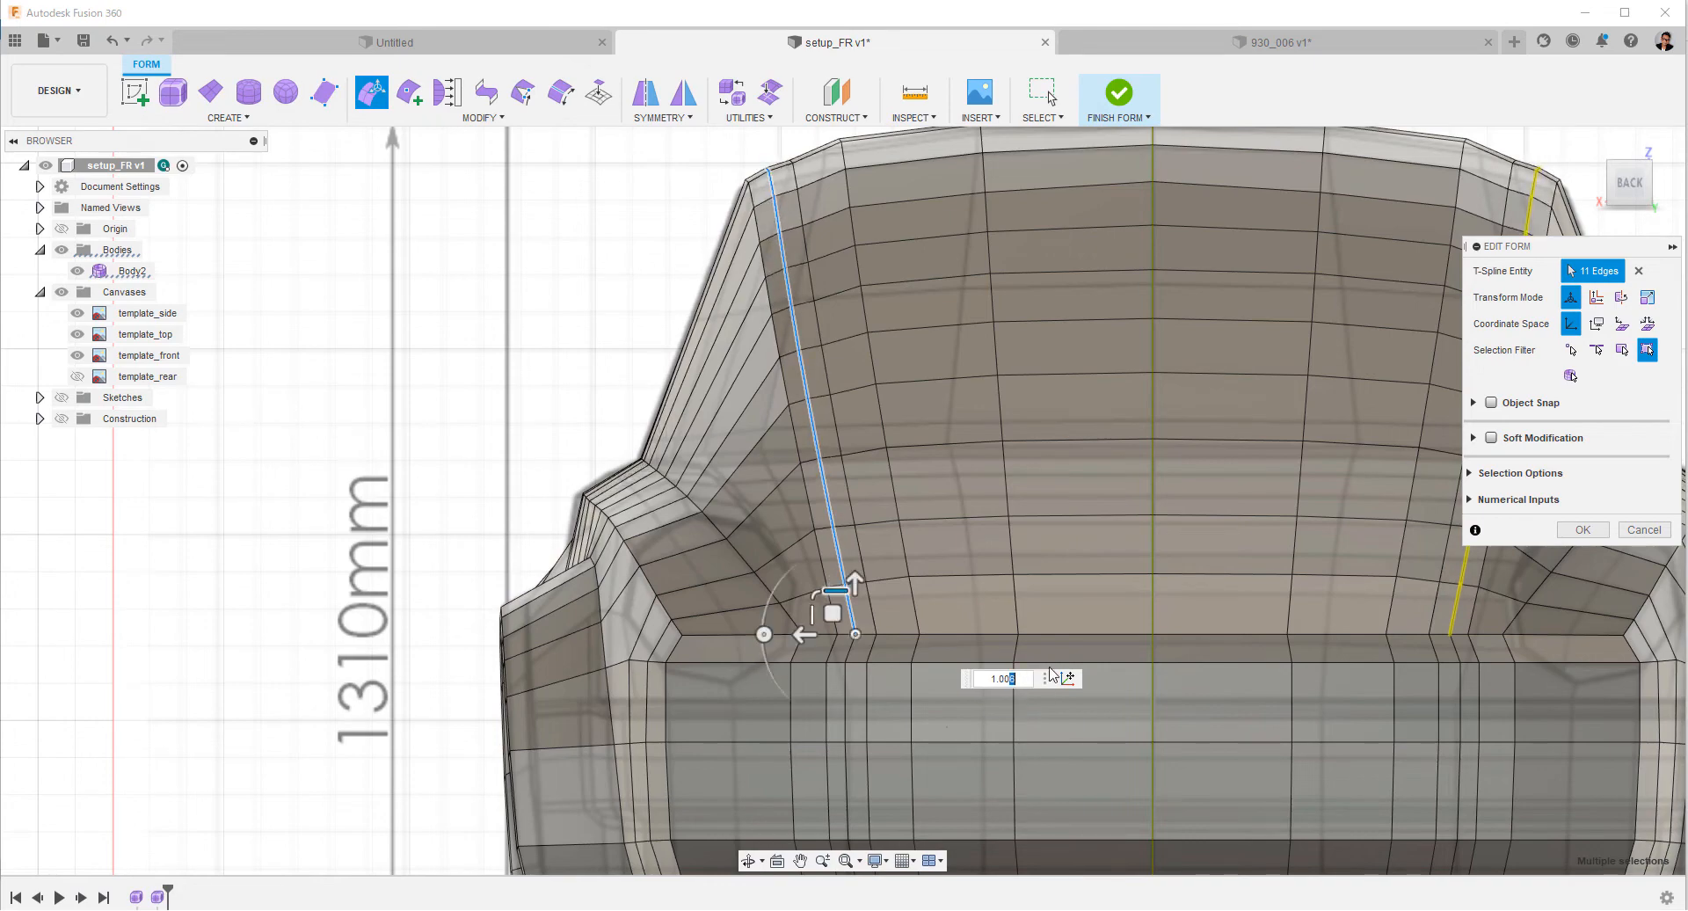
pyautogui.click(1583, 529)
# Scale the neighbouring inboard 11-edge roof loop in Z by 1.005, pivoting at its lowest rear vertex.
pyautogui.keyDown('shift'); pyautogui.moveTo(961, 517); pyautogui.dragTo(803, 236, button='middle'); pyautogui.keyUp('shift')
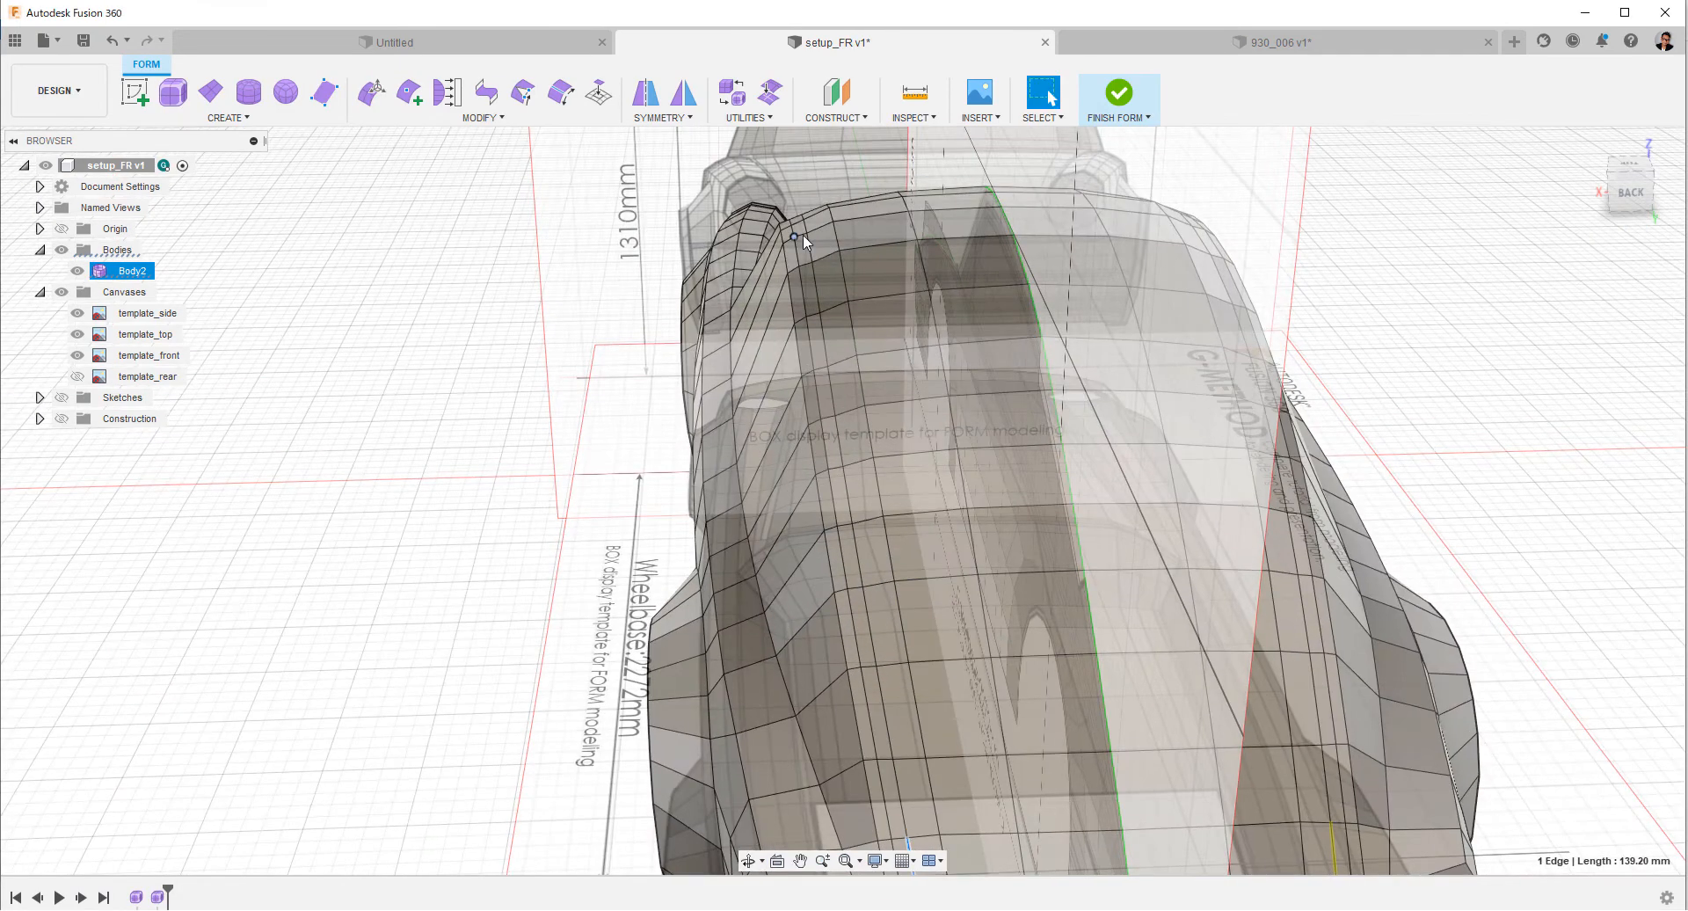
pyautogui.click(807, 243)
pyautogui.moveTo(922, 828); pyautogui.dragTo(918, 718, button='middle')
pyautogui.keyDown('shift'); pyautogui.doubleClick(918, 717); pyautogui.keyUp('shift')
pyautogui.click(1630, 192)
pyautogui.scroll(4, 861, 484)
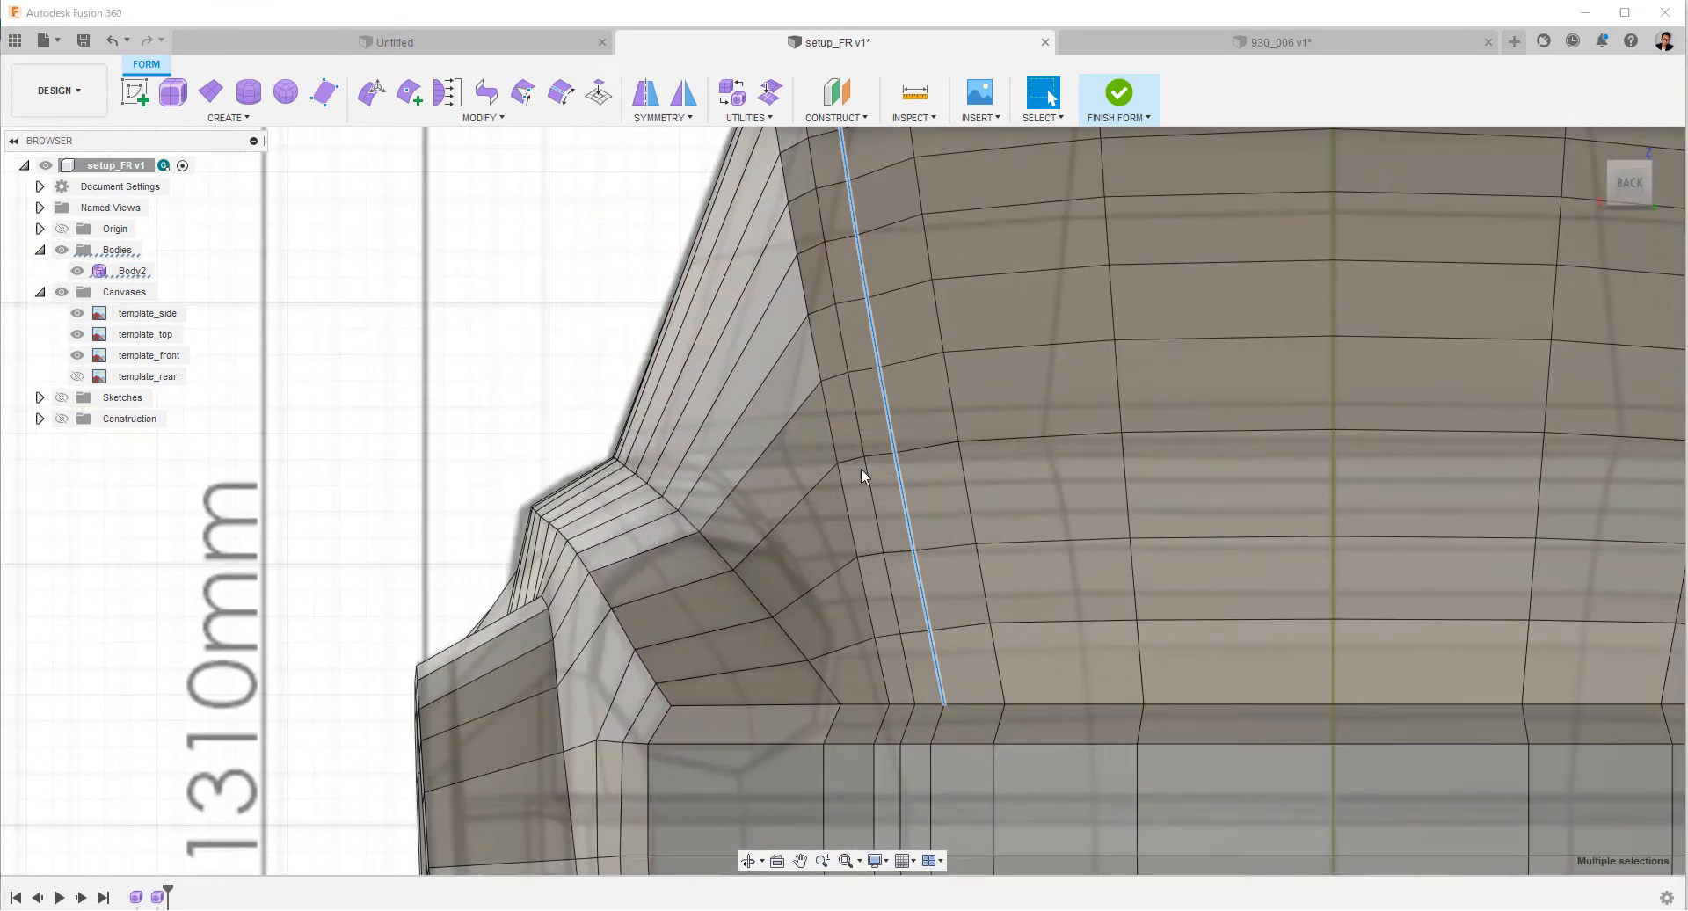
pyautogui.click(372, 92)
pyautogui.moveTo(923, 661); pyautogui.dragTo(923, 655)
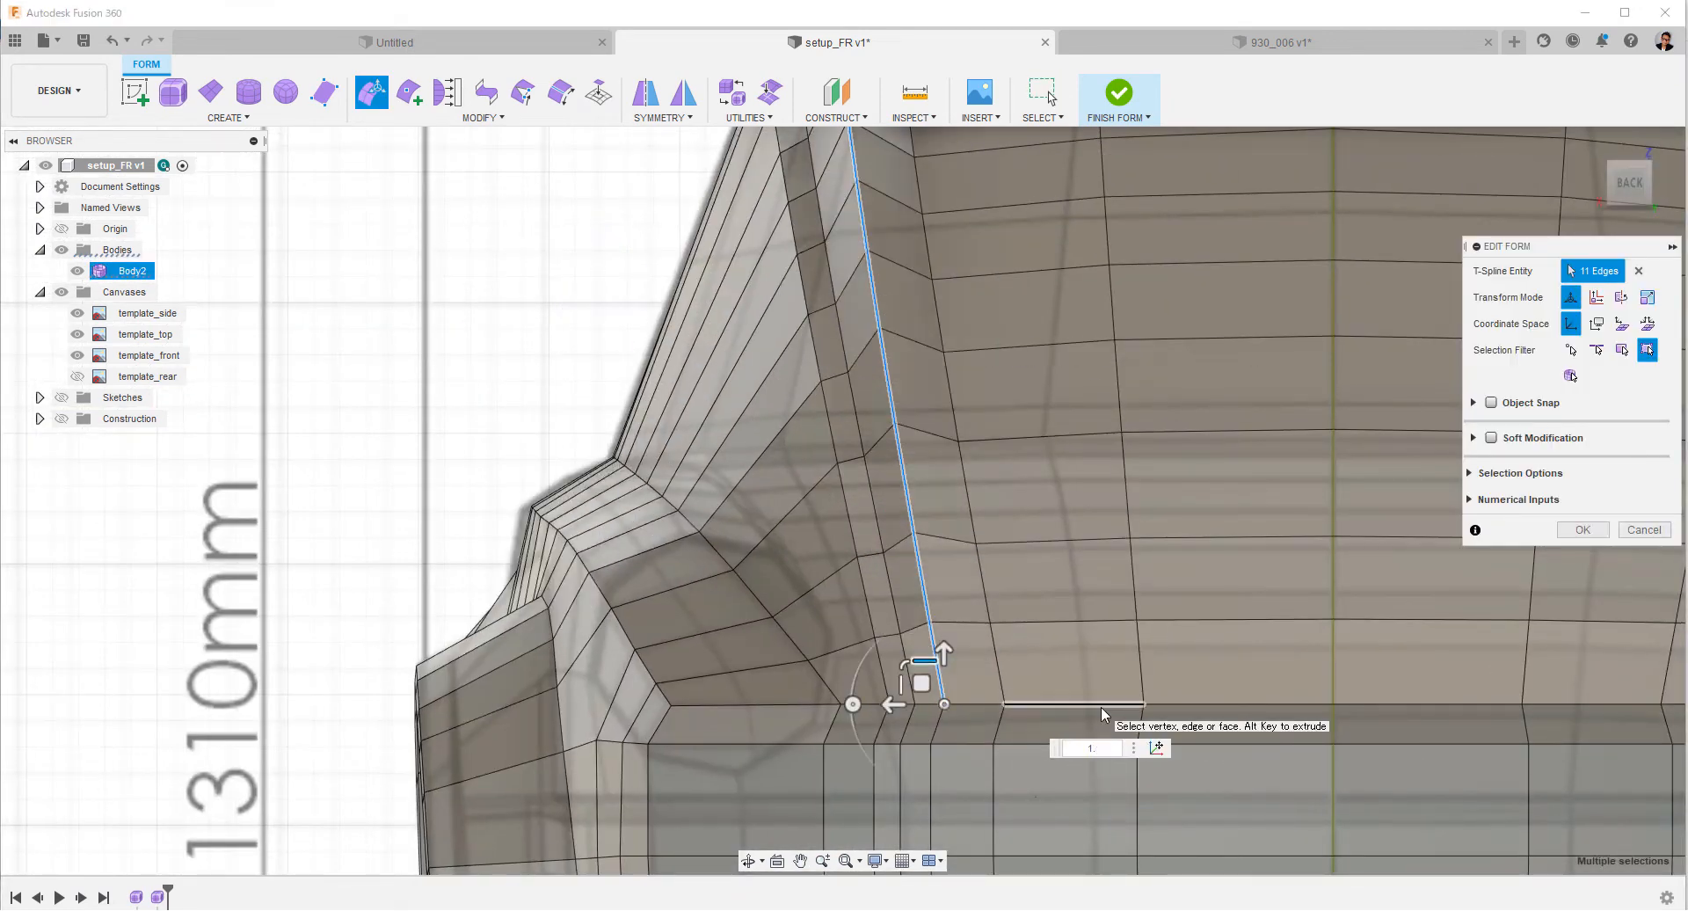
pyautogui.scroll(-3, 1070, 608)
pyautogui.write('5')
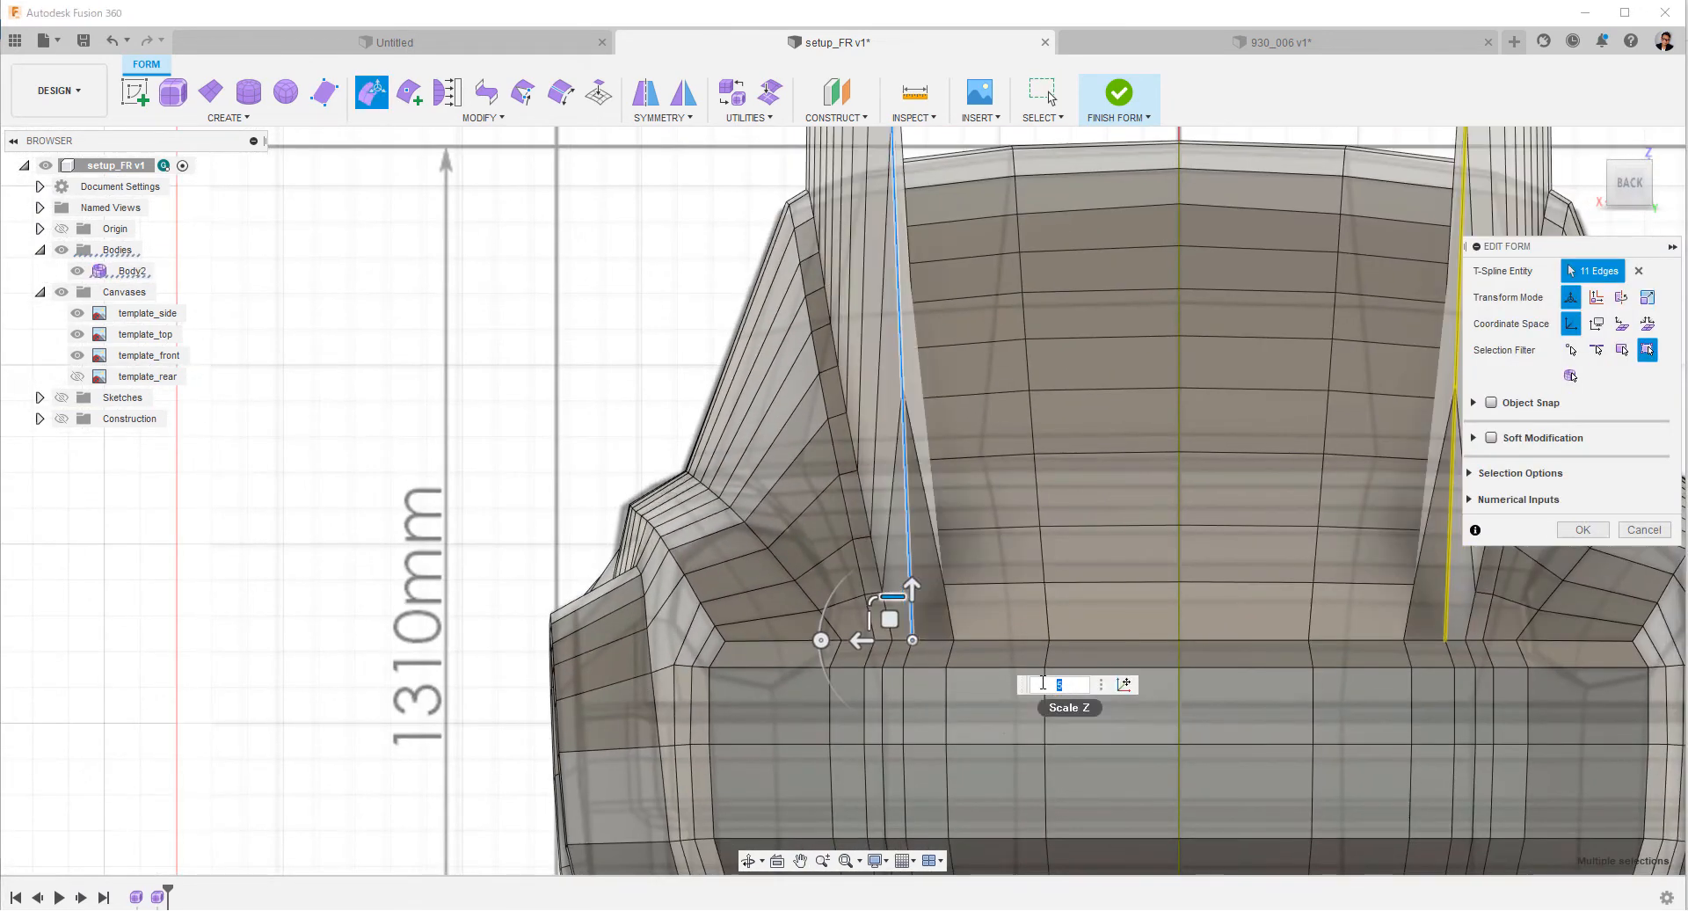
pyautogui.doubleClick(1043, 684)
pyautogui.write('1.005')
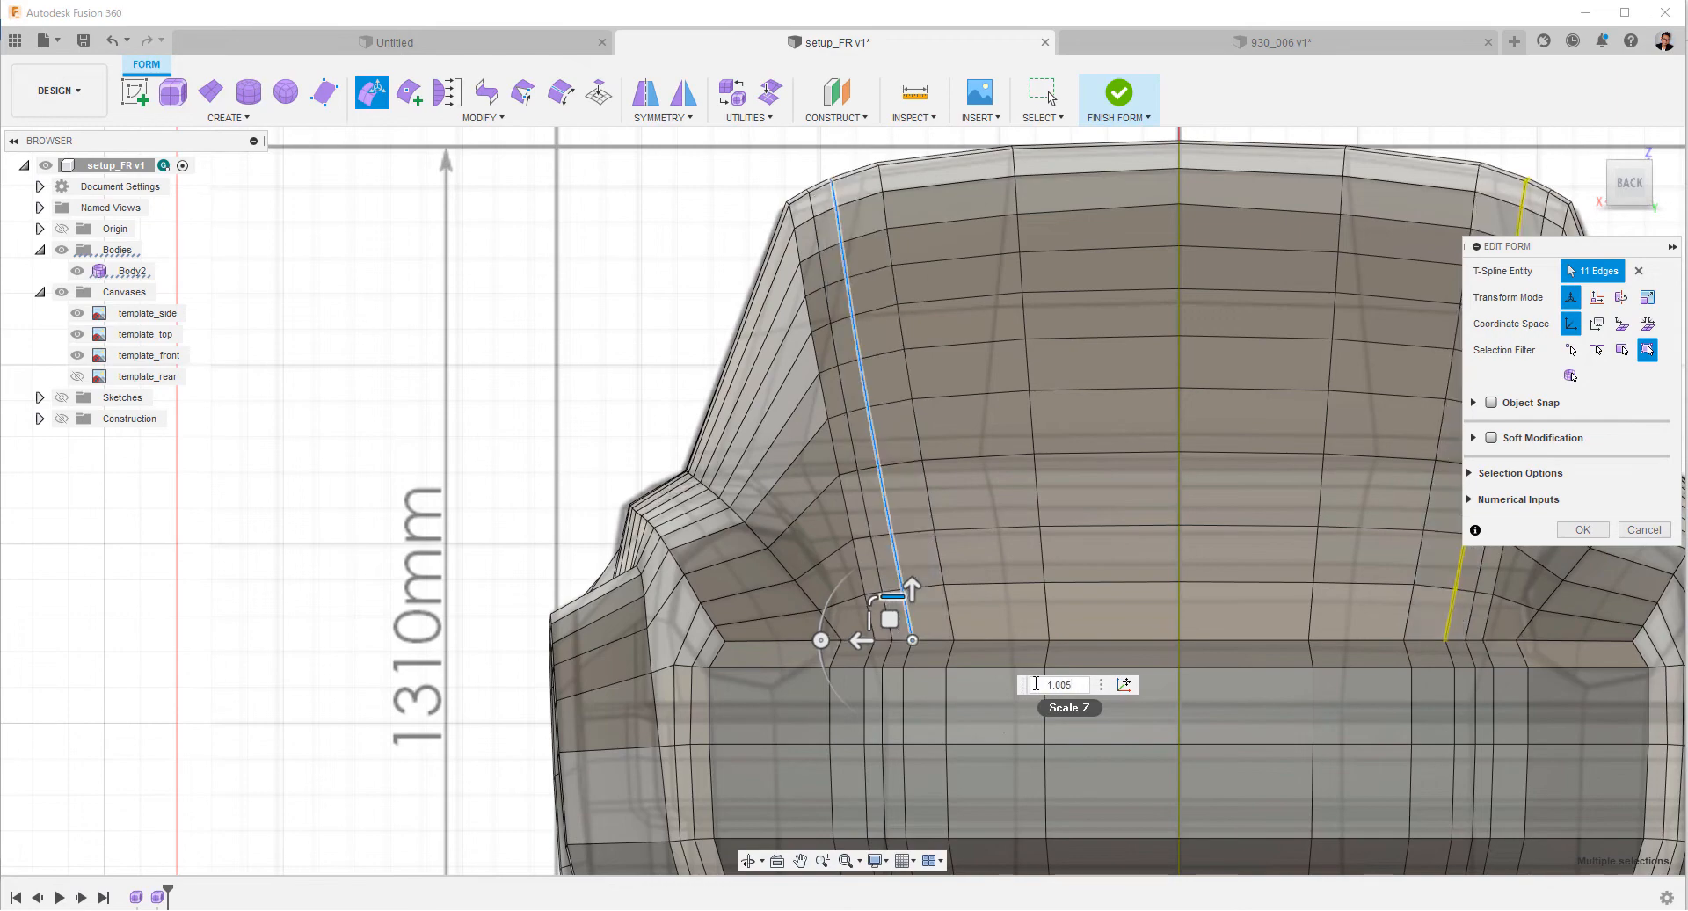
pyautogui.click(1585, 530)
# Move the inserted edge's end vertex at the windshield base about 19 mm forward and slightly outward in the top view.
pyautogui.scroll(-5, 660, 331)
pyautogui.keyDown('shift'); pyautogui.moveTo(659, 331); pyautogui.dragTo(866, 690, button='middle'); pyautogui.keyUp('shift')
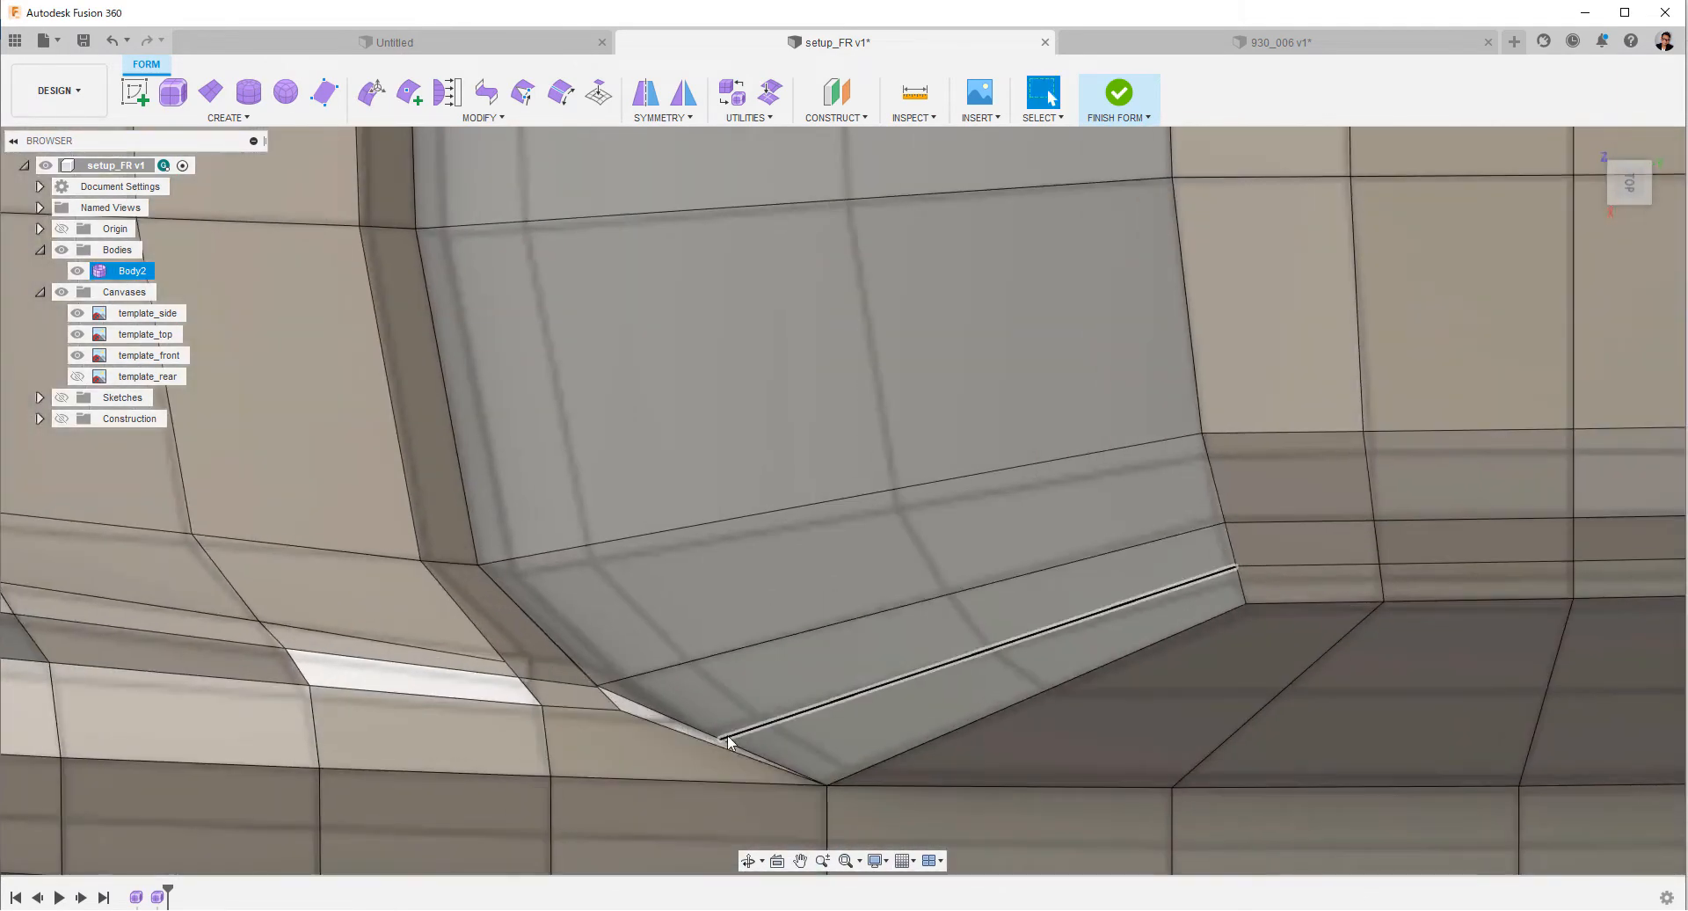
pyautogui.rightClick(726, 735)
pyautogui.click(765, 746)
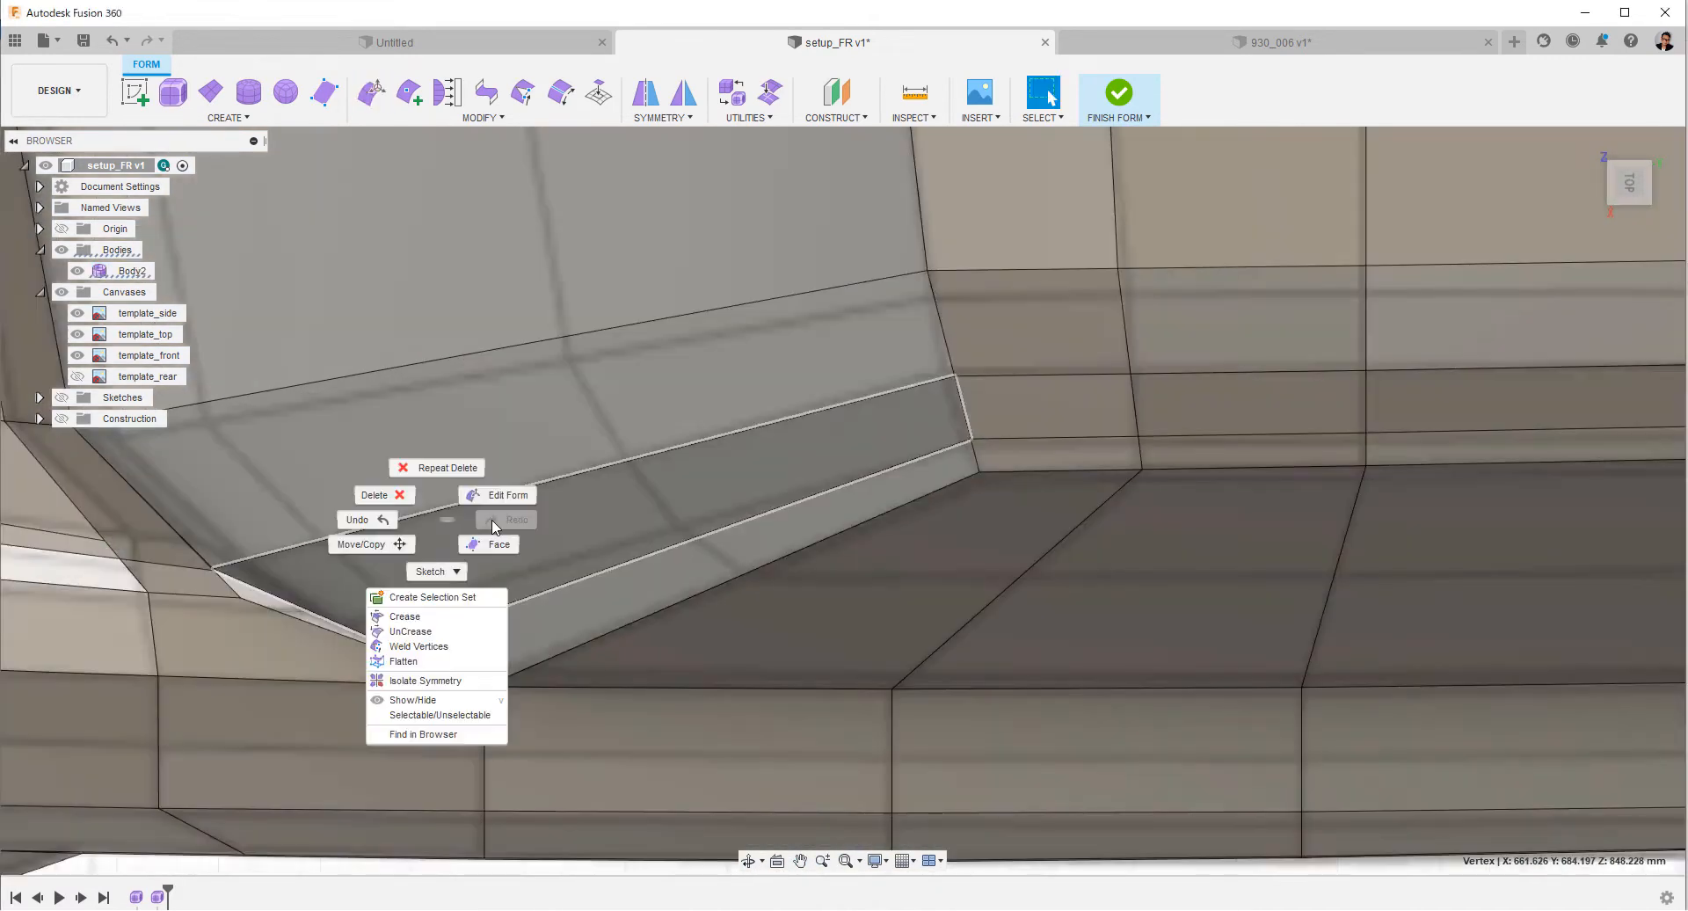
pyautogui.click(448, 648)
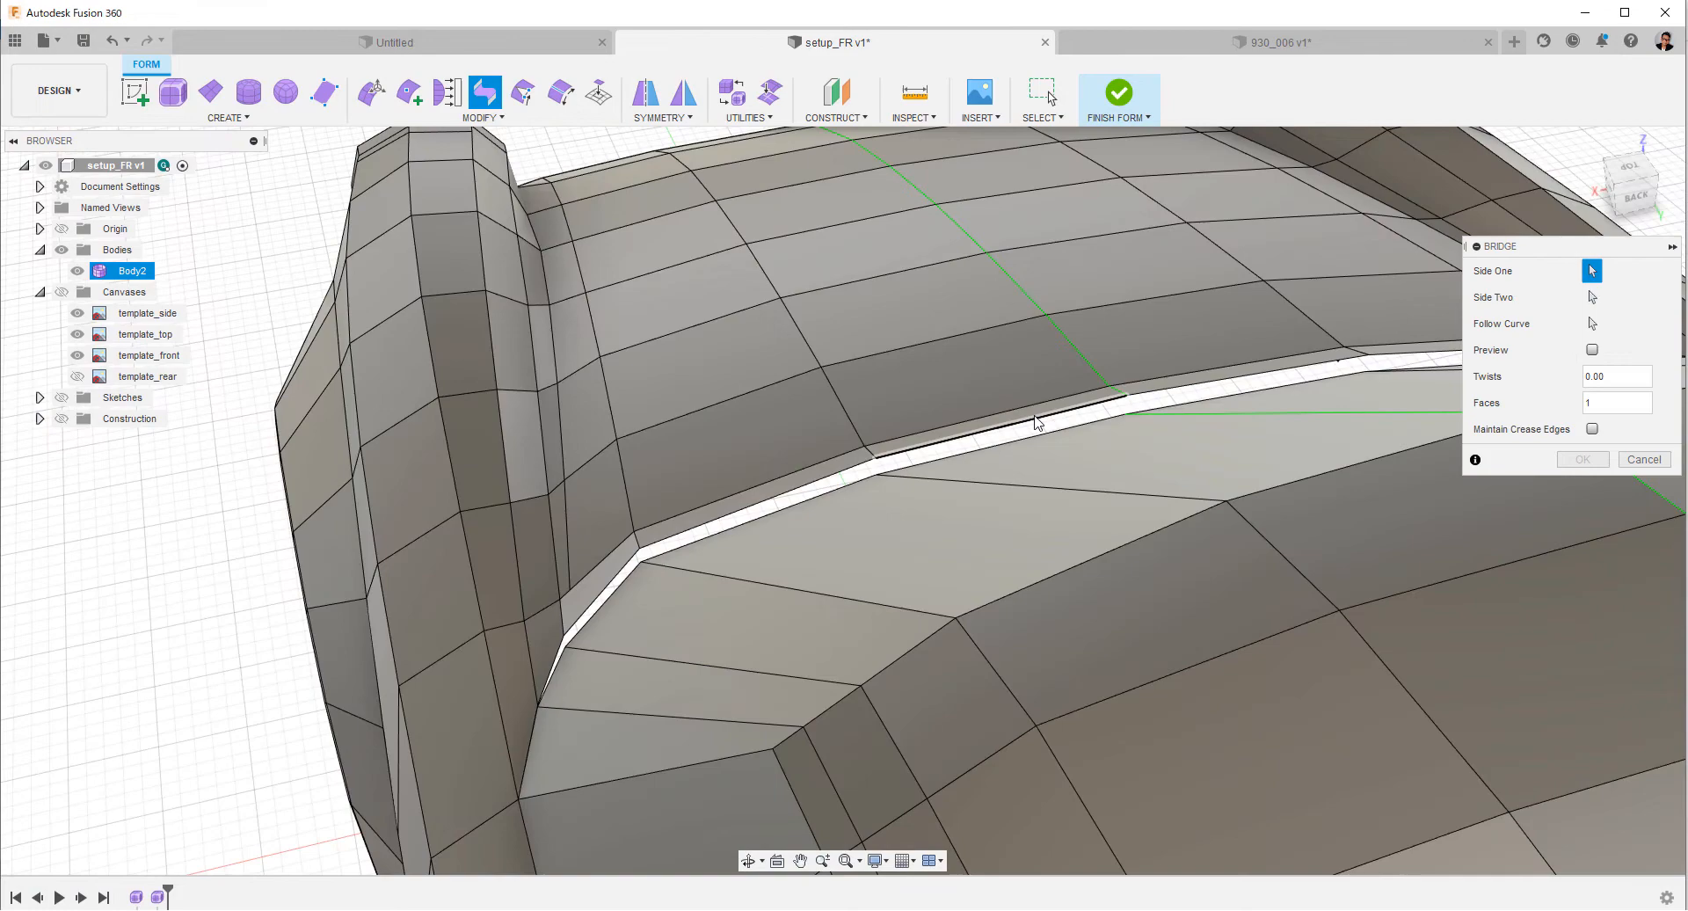
# Bridge the open gap segments between the windshield's lower edge and the hood edge up to the outer corner.
pyautogui.scroll(5, 836, 452)
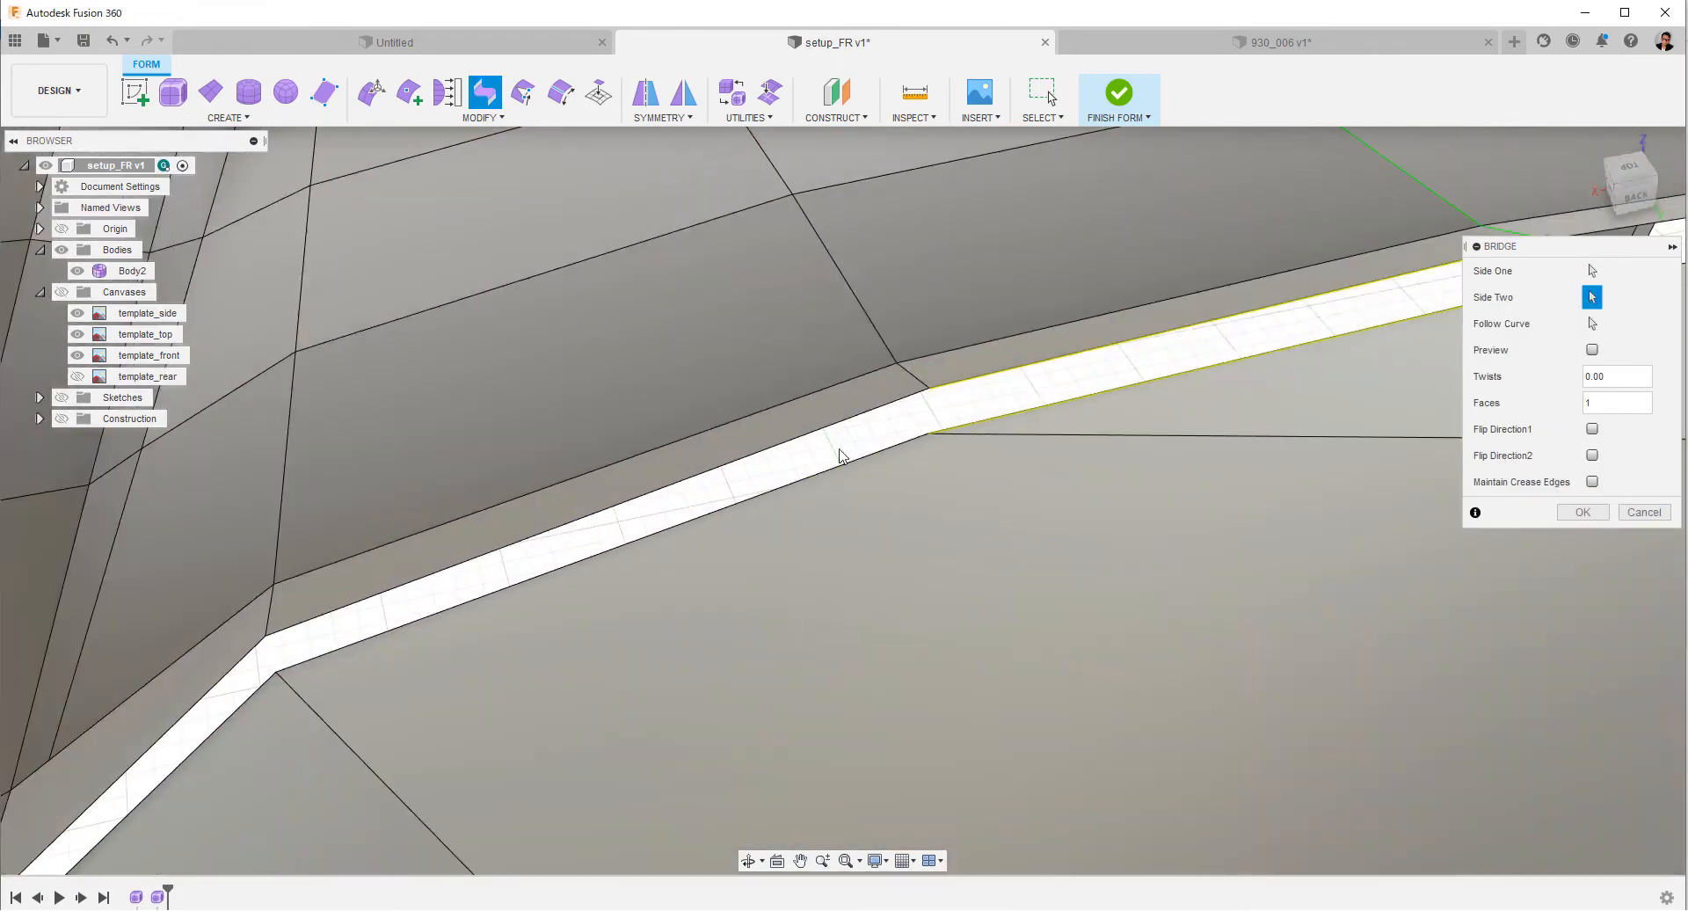
pyautogui.scroll(3, 667, 523)
pyautogui.click(492, 534)
pyautogui.click(512, 557)
pyautogui.keyDown('shift'); pyautogui.moveTo(512, 557); pyautogui.dragTo(677, 533, button='middle'); pyautogui.keyUp('shift')
pyautogui.rightClick(678, 537)
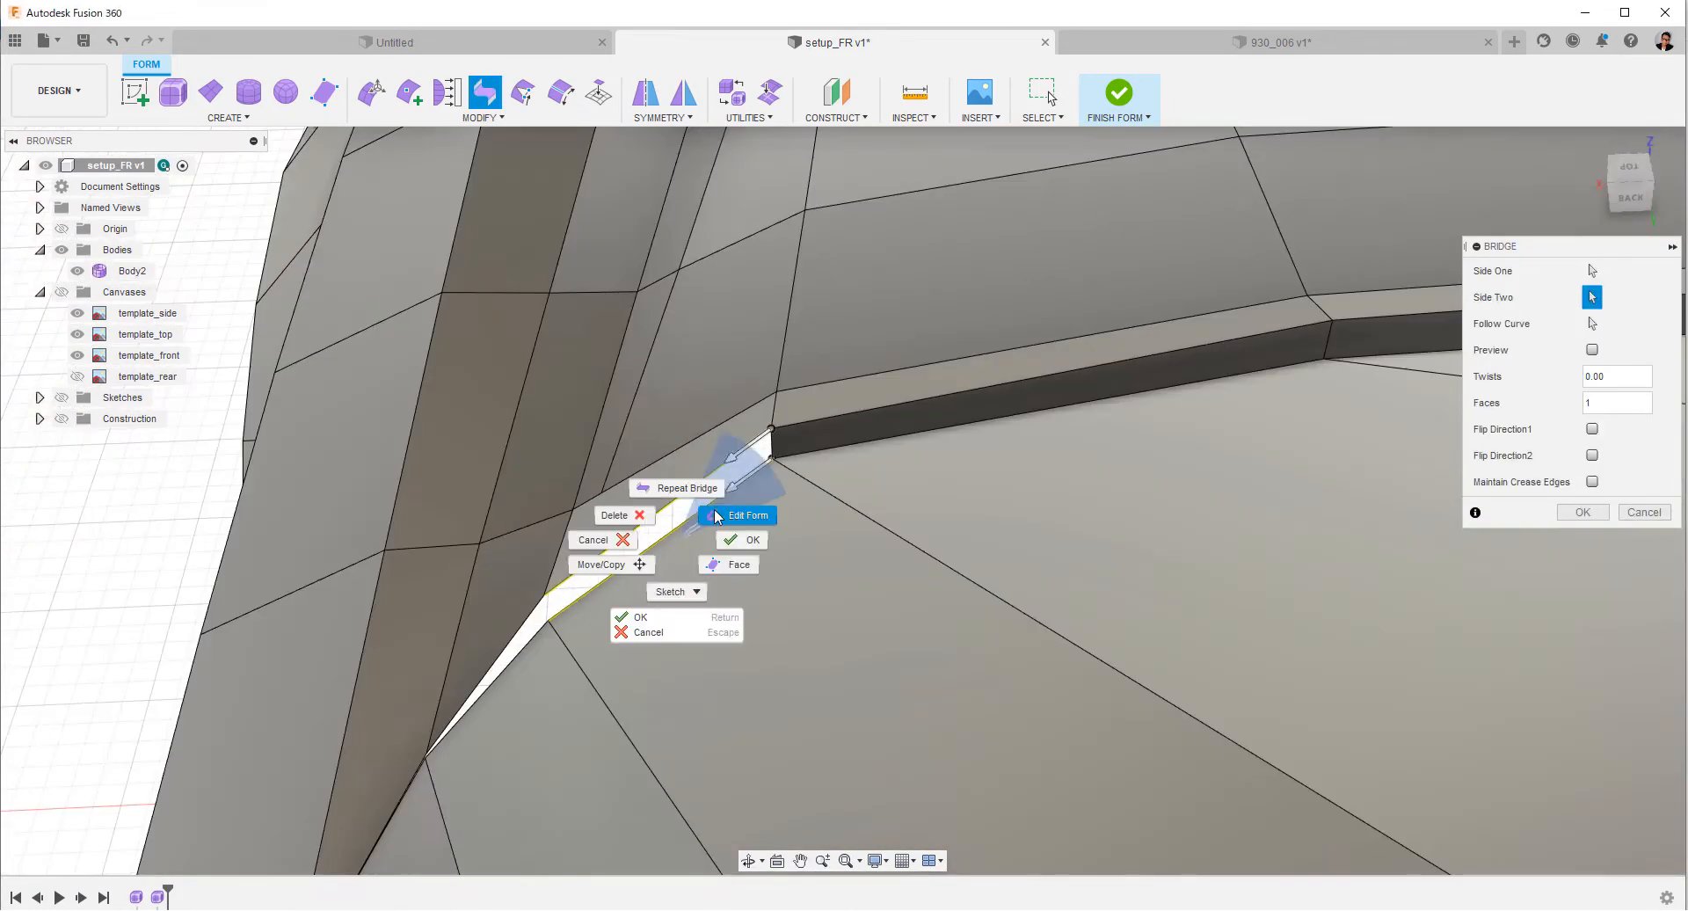
pyautogui.click(681, 489)
# Try to bridge the remaining triangular gap at the windshield's lower outer corner.
pyautogui.click(510, 643)
pyautogui.click(517, 653)
pyautogui.rightClick(517, 653)
pyautogui.click(520, 610)
pyautogui.keyDown('shift'); pyautogui.moveTo(520, 606); pyautogui.dragTo(633, 528, button='middle'); pyautogui.keyUp('shift')
pyautogui.scroll(4, 650, 518)
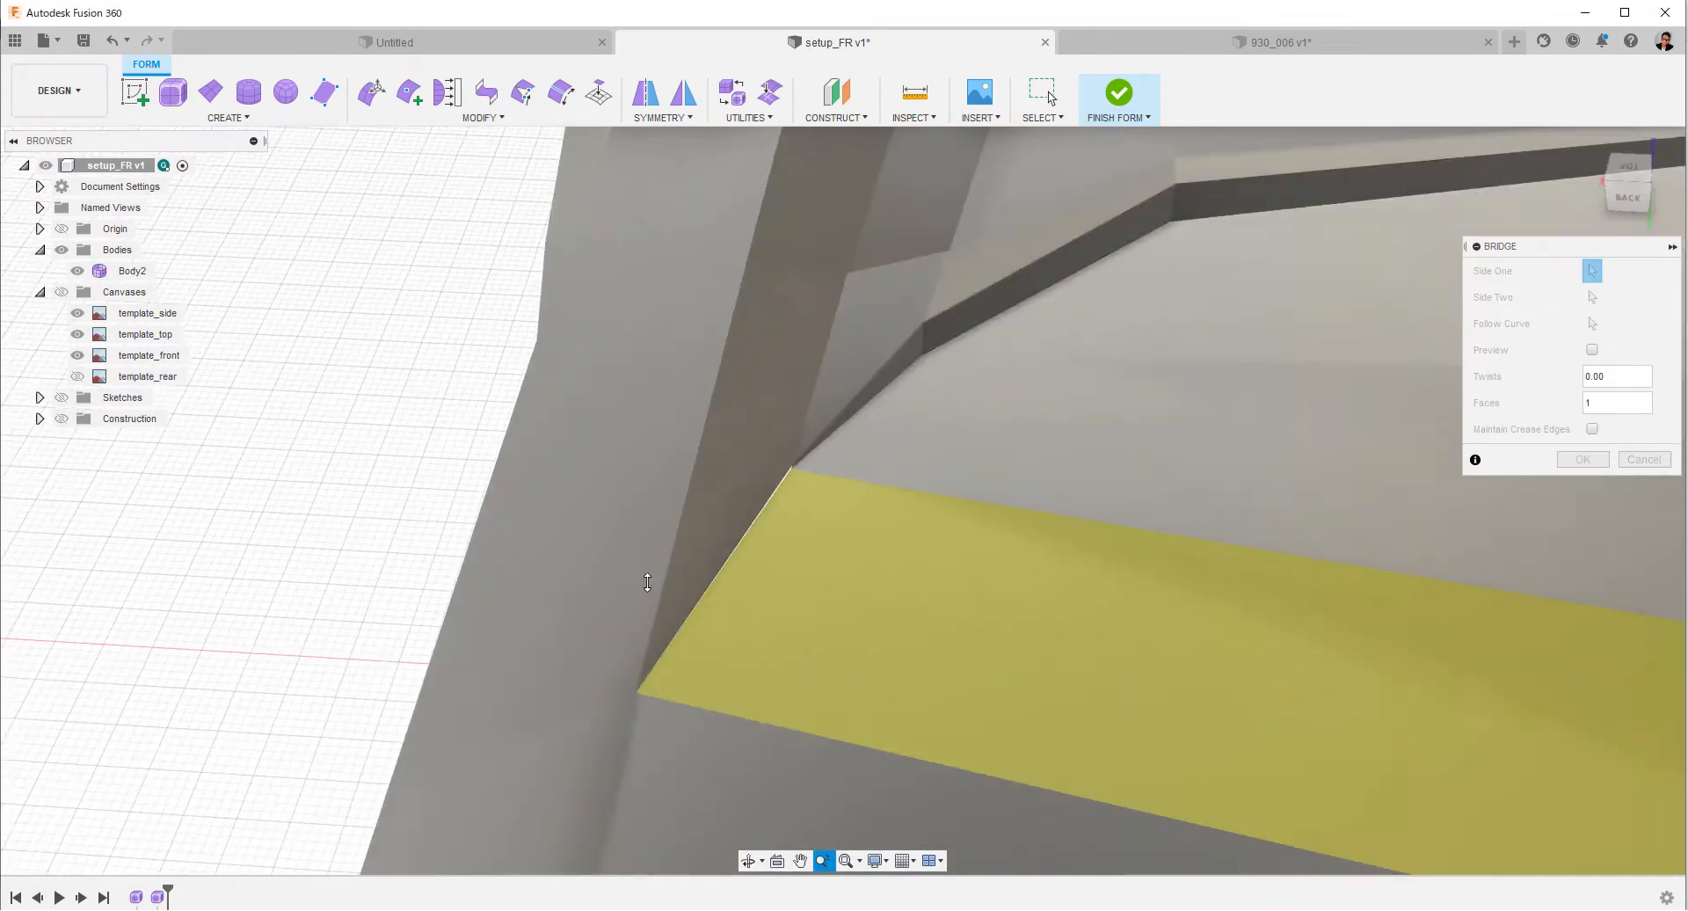
pyautogui.keyDown('shift'); pyautogui.moveTo(392, 403); pyautogui.dragTo(290, 413, button='middle'); pyautogui.keyUp('shift')
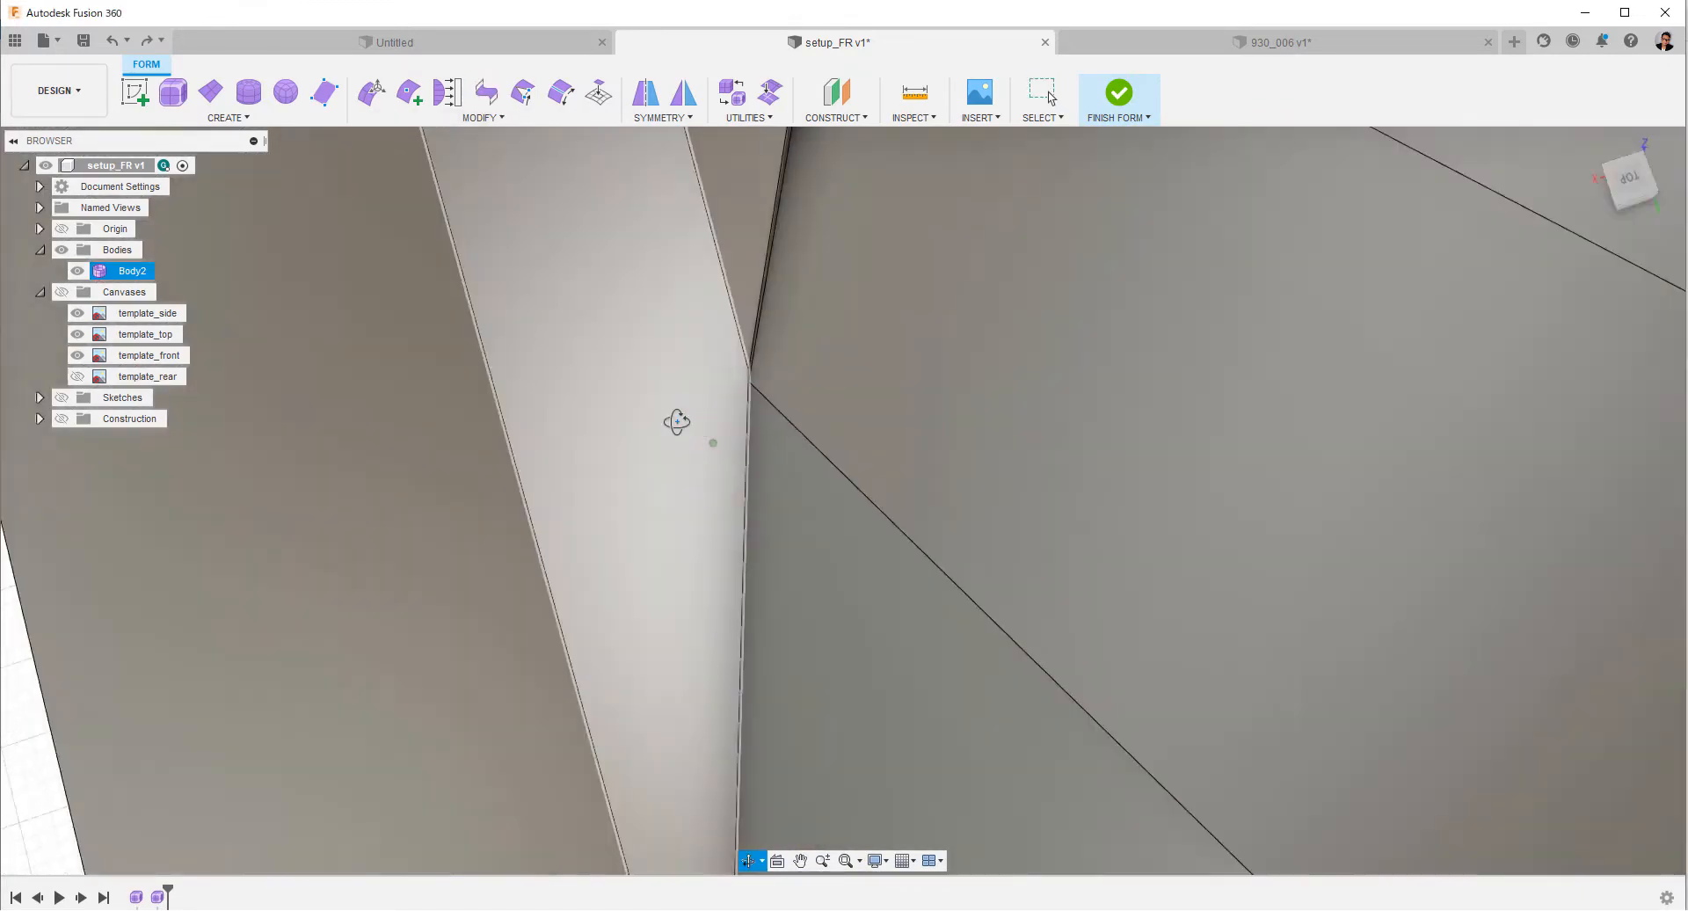
pyautogui.keyDown('shift'); pyautogui.moveTo(677, 422); pyautogui.dragTo(717, 512, button='middle'); pyautogui.keyUp('shift')
pyautogui.click(776, 422)
pyautogui.rightClick(719, 511)
pyautogui.click(778, 486)
pyautogui.keyDown('shift'); pyautogui.moveTo(615, 545); pyautogui.dragTo(468, 538, button='middle'); pyautogui.keyUp('shift')
pyautogui.click(541, 505)
pyautogui.click(488, 96)
pyautogui.click(539, 459)
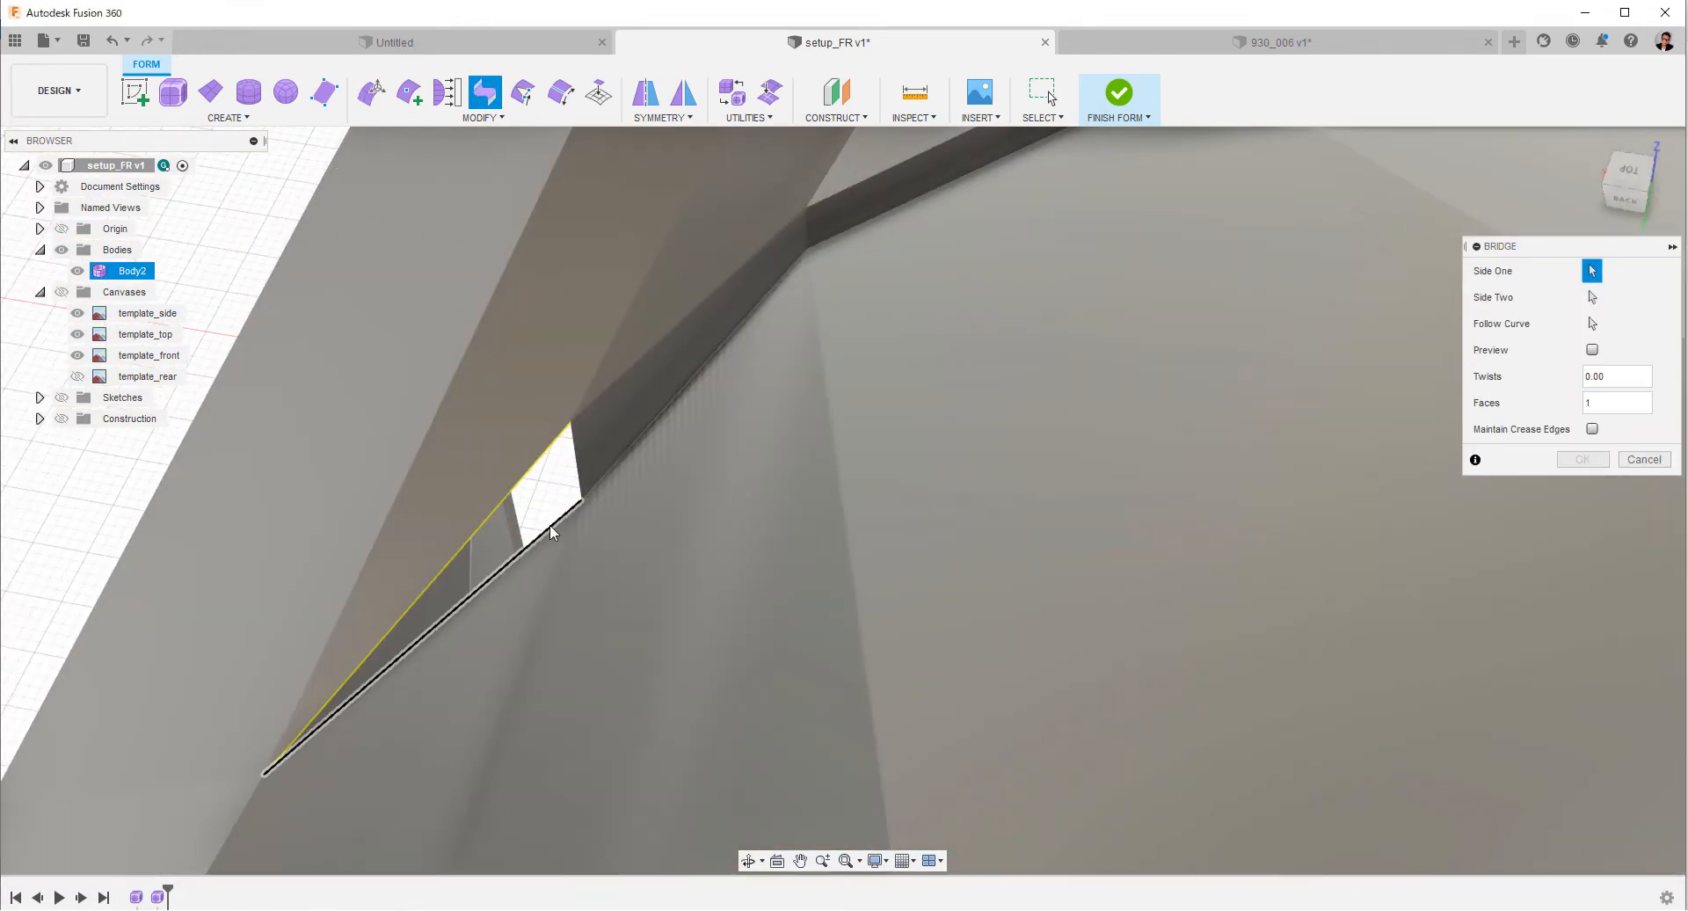
pyautogui.scroll(-2, 1170, 526)
pyautogui.click(1644, 459)
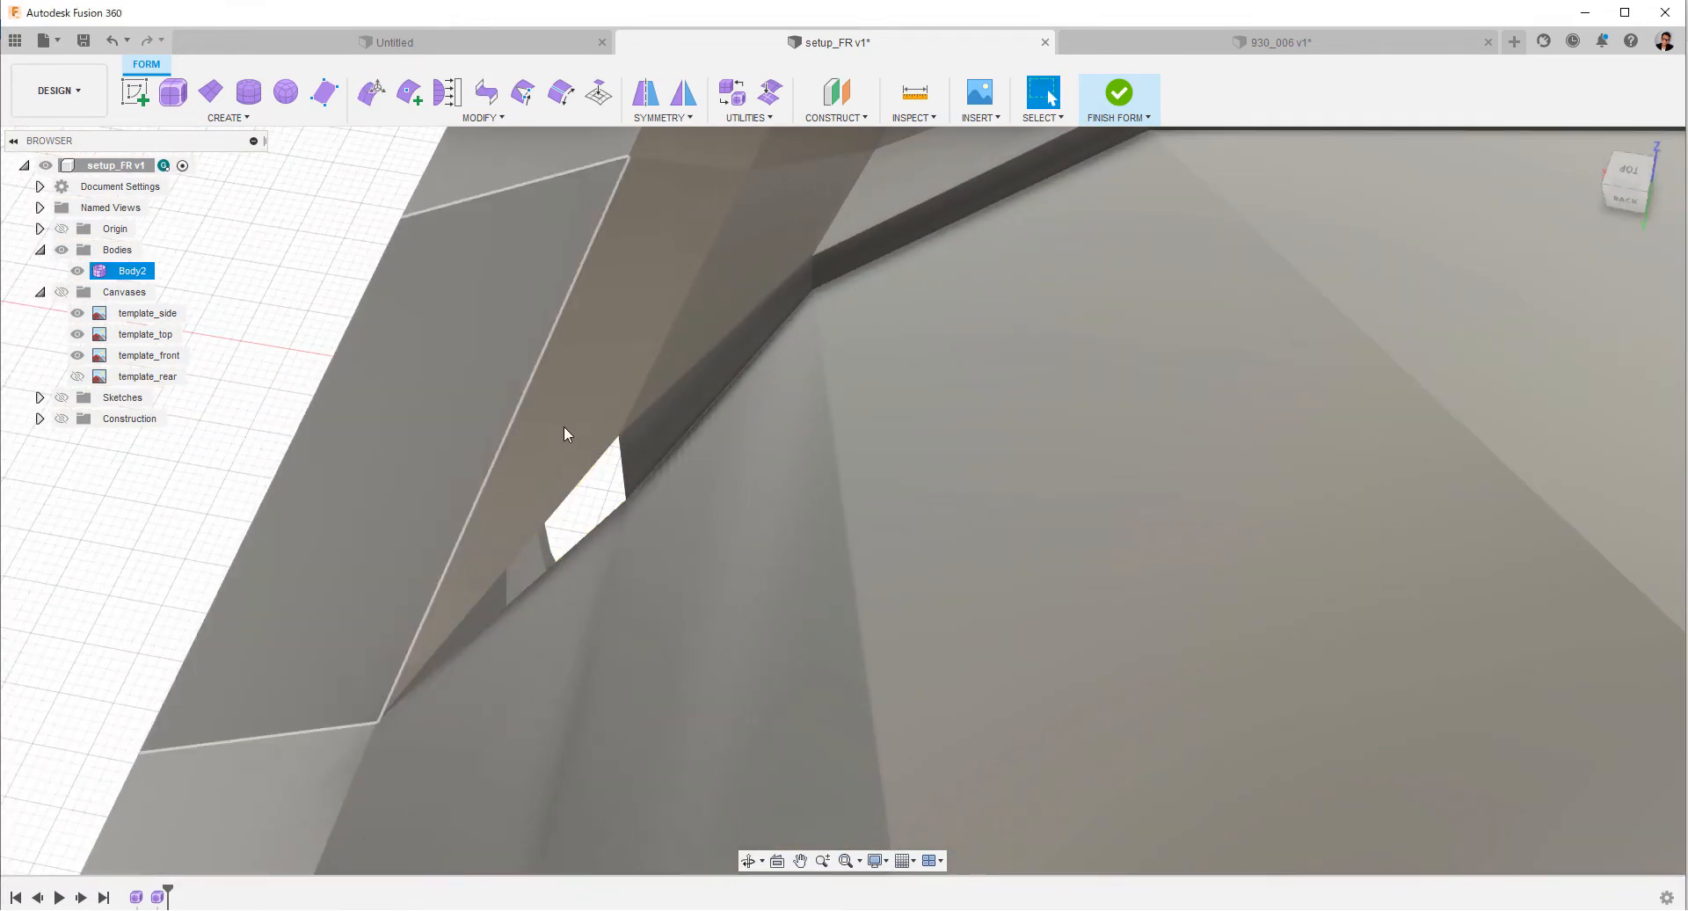
# Close the triangular gap at the windshield's lower outer corner with a single face from the Face tool.
pyautogui.click(139, 95)
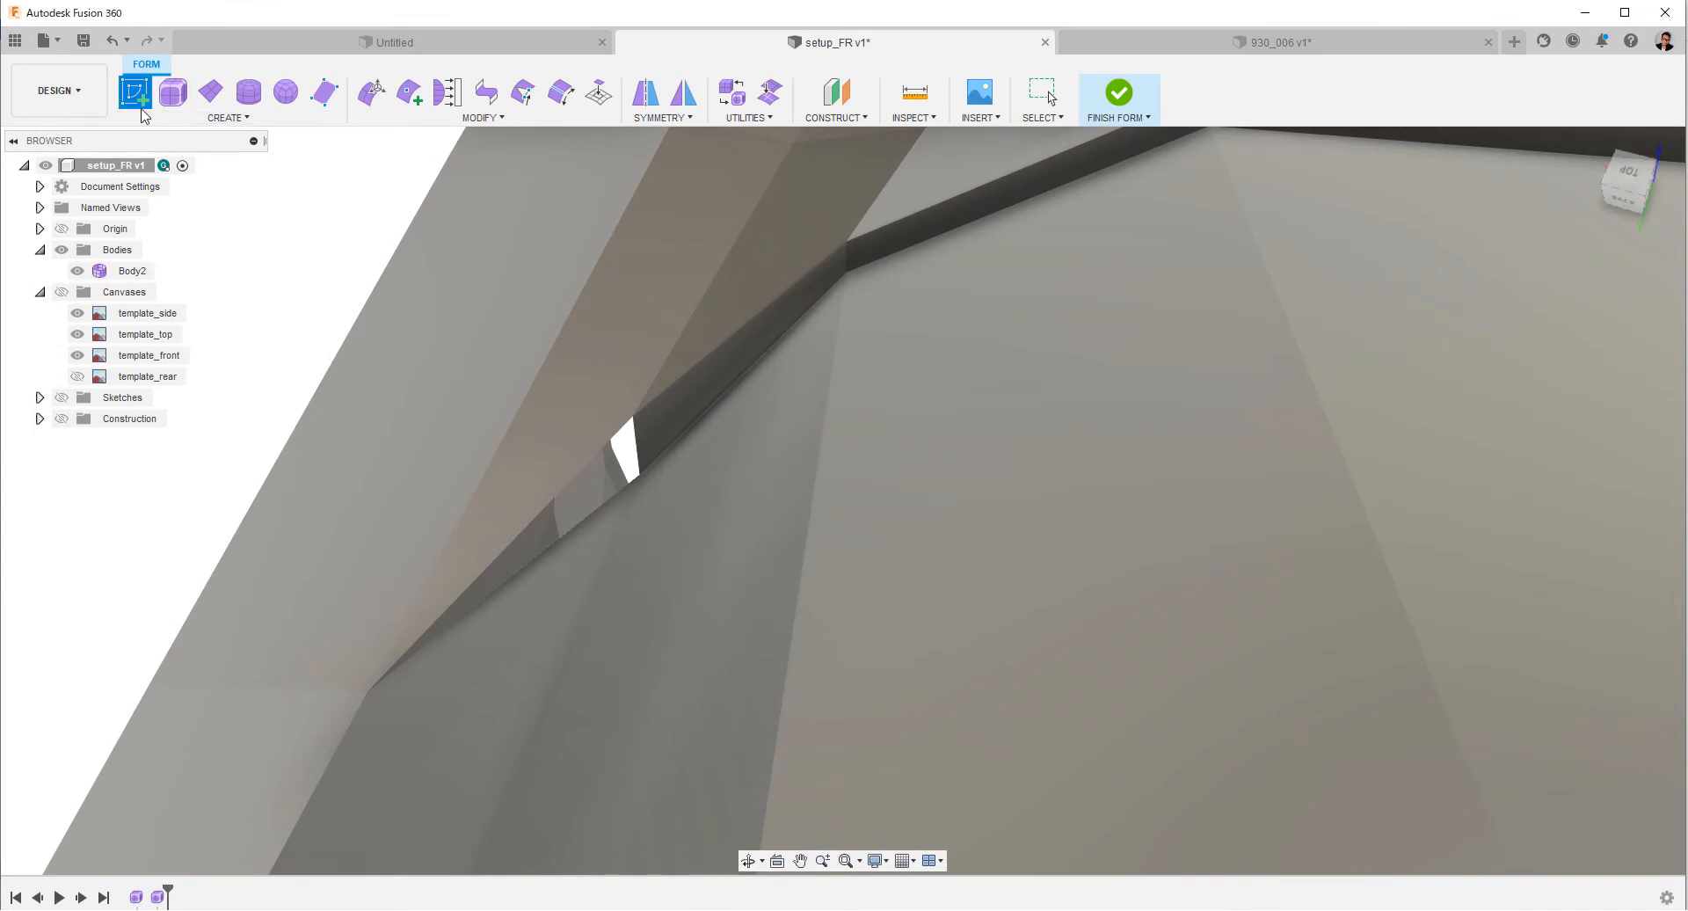
pyautogui.click(227, 117)
pyautogui.click(158, 318)
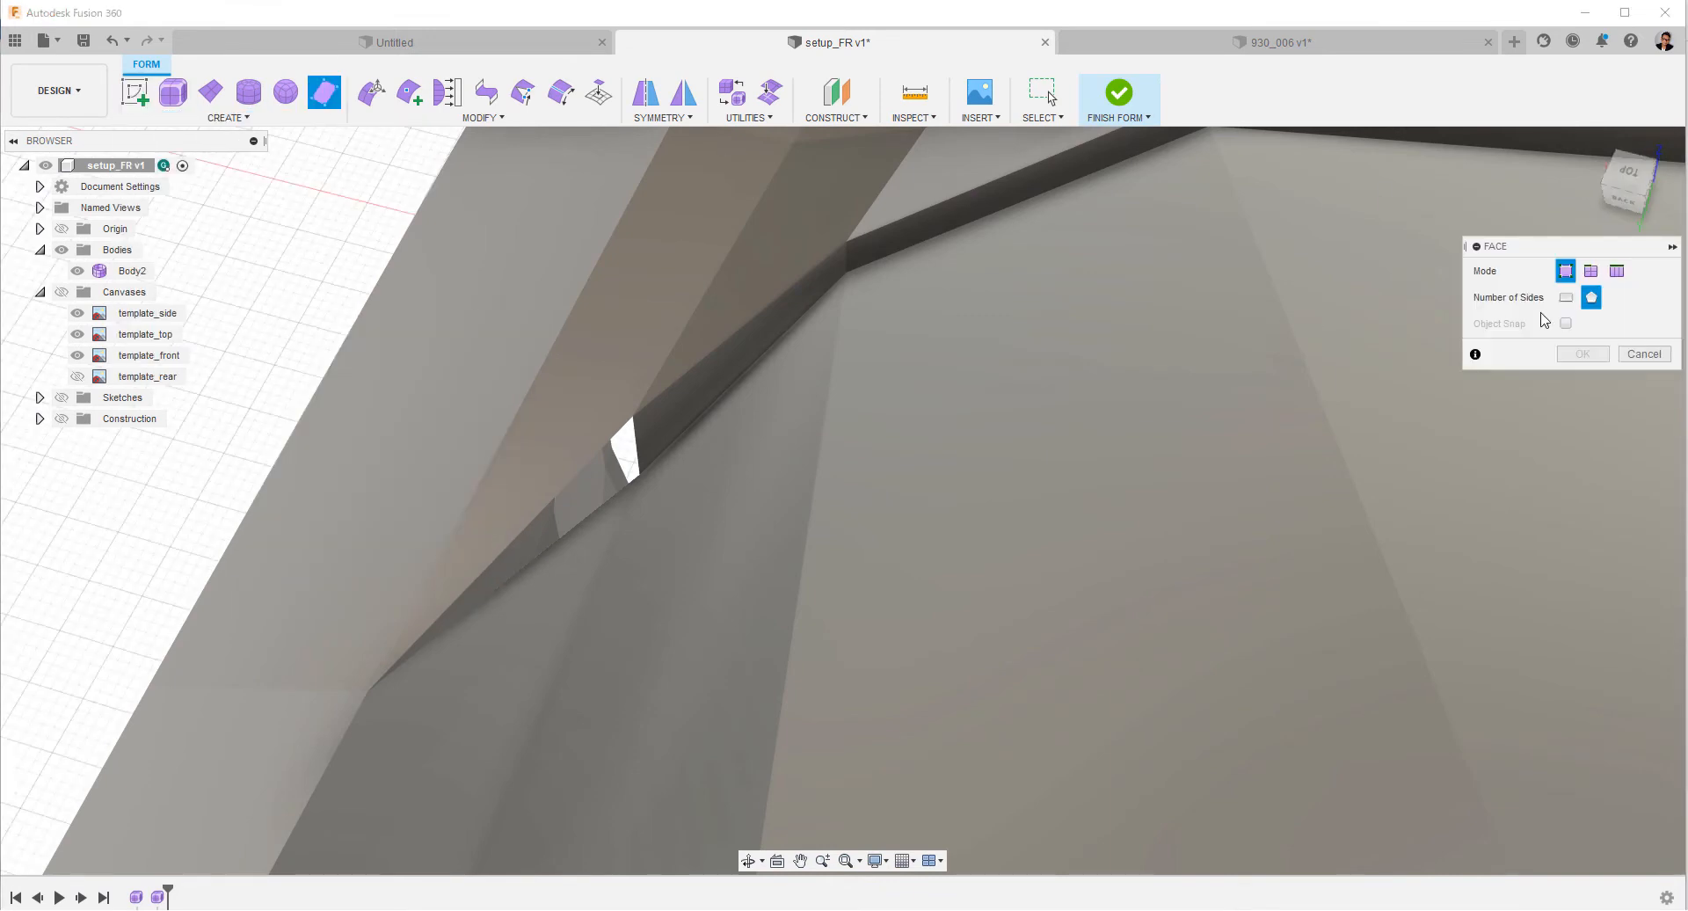
pyautogui.doubleClick(640, 477)
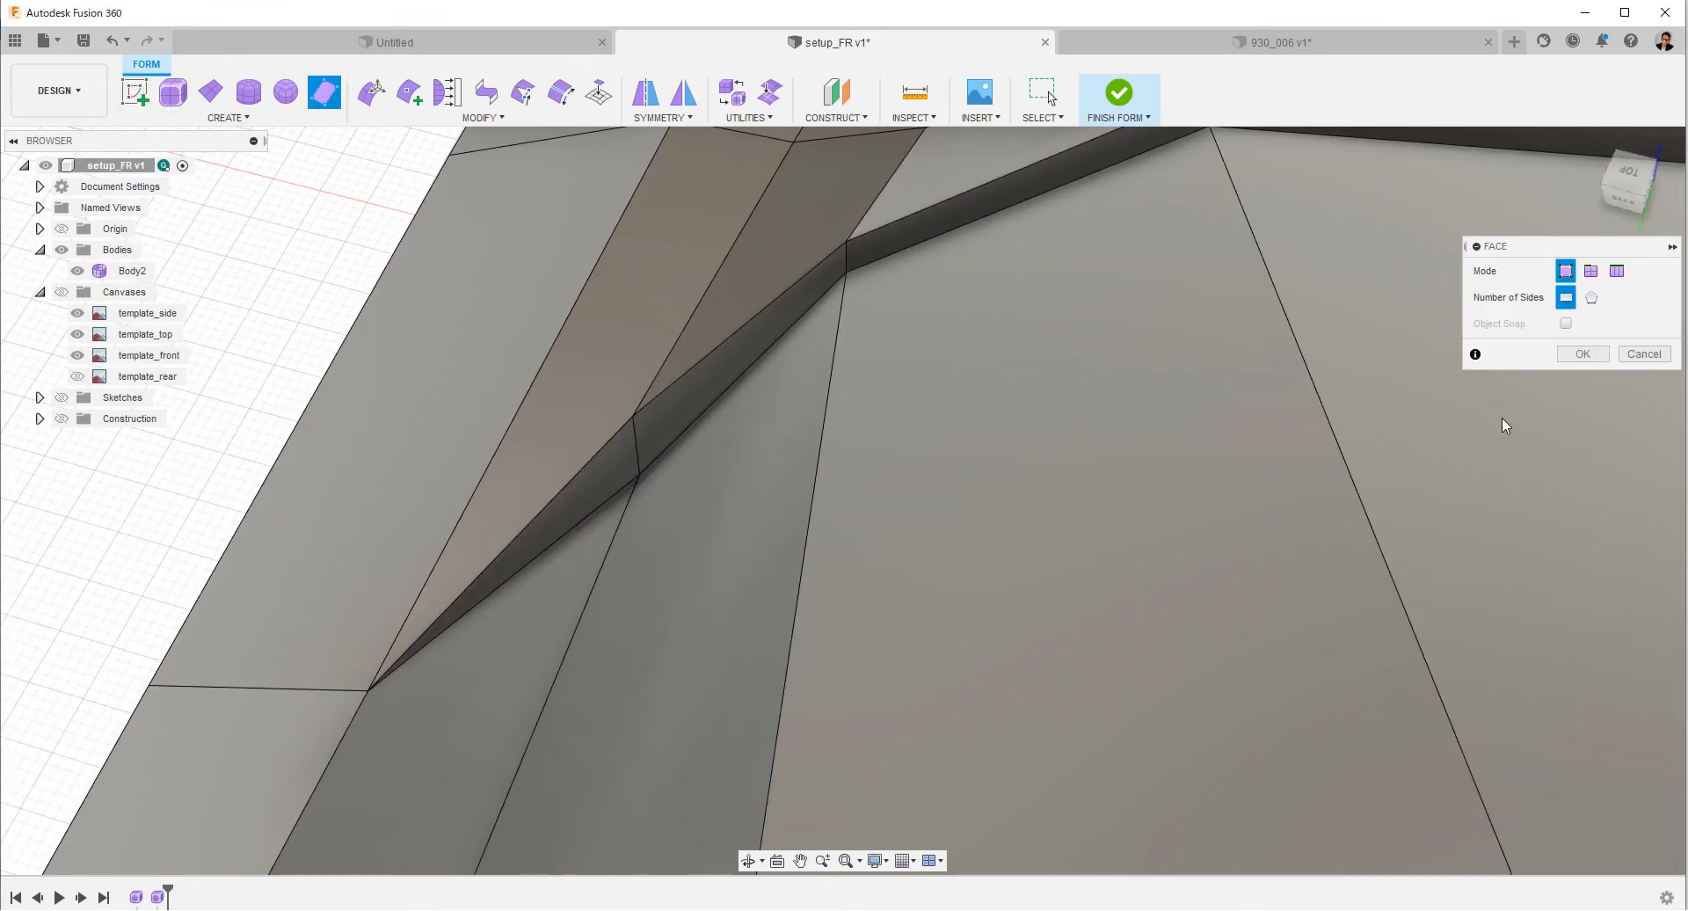
pyautogui.click(1583, 354)
# Reposition the windshield-side vertex where the new closing face meets the bridged strip, shifting it sideways and upward.
pyautogui.scroll(-2, 348, 253)
pyautogui.scroll(-1, 350, 257)
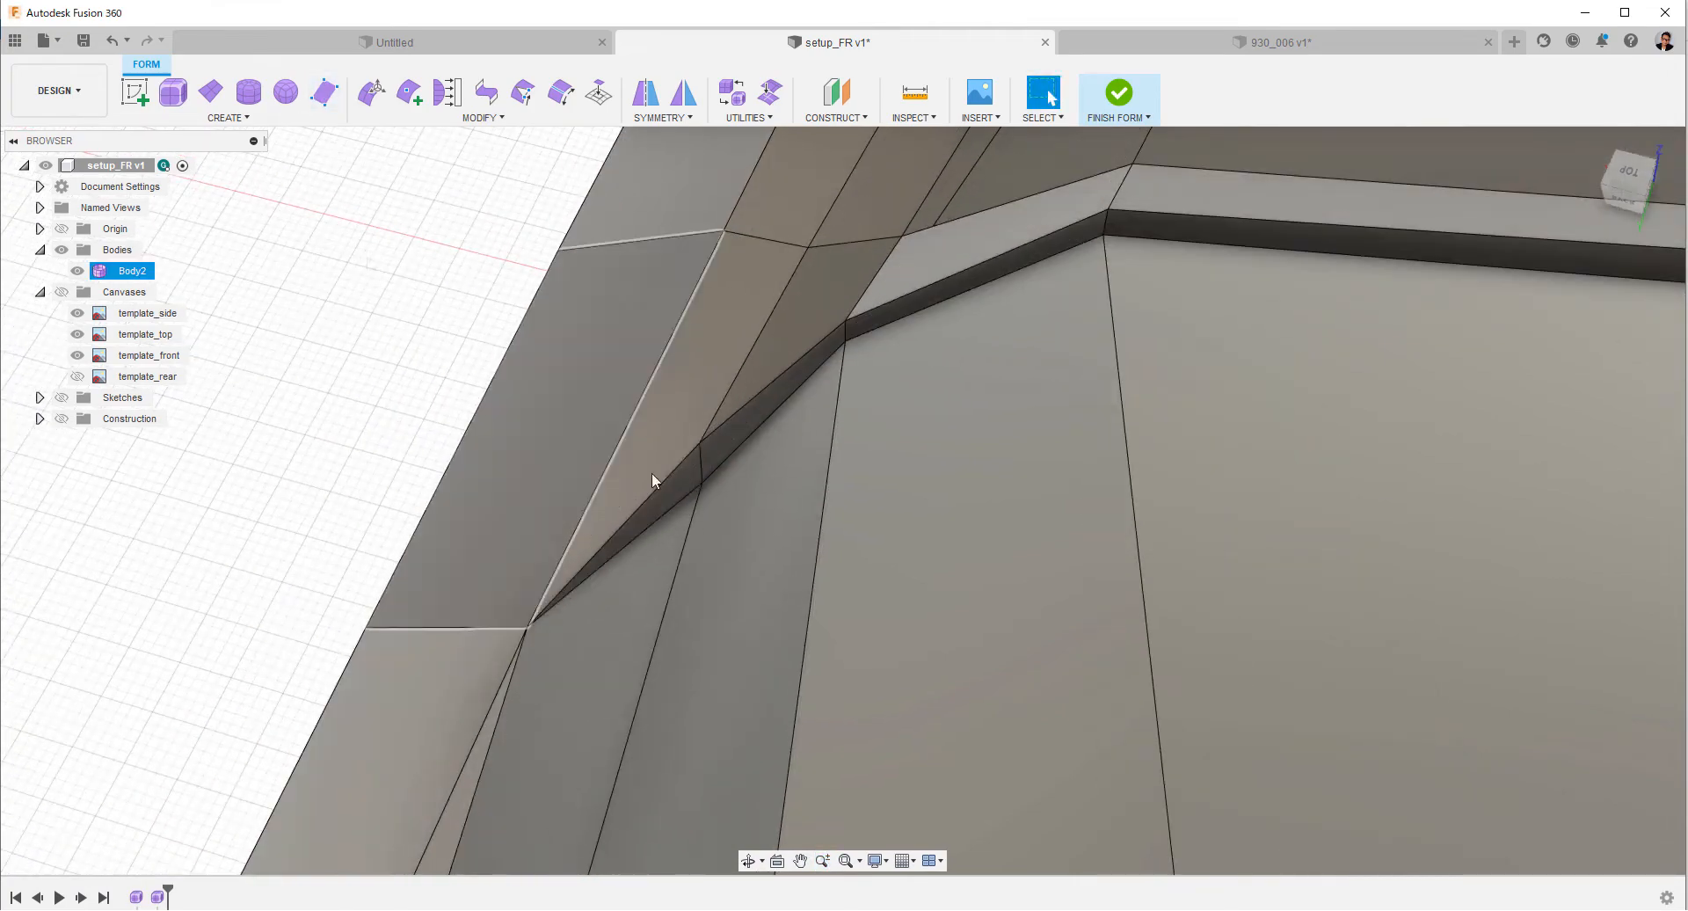
pyautogui.rightClick(452, 371)
pyautogui.click(513, 346)
pyautogui.click(707, 477)
pyautogui.keyDown('shift'); pyautogui.moveTo(709, 482); pyautogui.dragTo(818, 444, button='middle'); pyautogui.keyUp('shift')
pyautogui.moveTo(718, 422); pyautogui.dragTo(710, 392)
pyautogui.click(1582, 530)
# Raise the short edge at the windshield frame's upper outer corner by about 4 mm to even out the roof's front line.
pyautogui.scroll(-3, 779, 650)
pyautogui.keyDown('shift'); pyautogui.moveTo(779, 668); pyautogui.dragTo(685, 616, button='middle'); pyautogui.keyUp('shift')
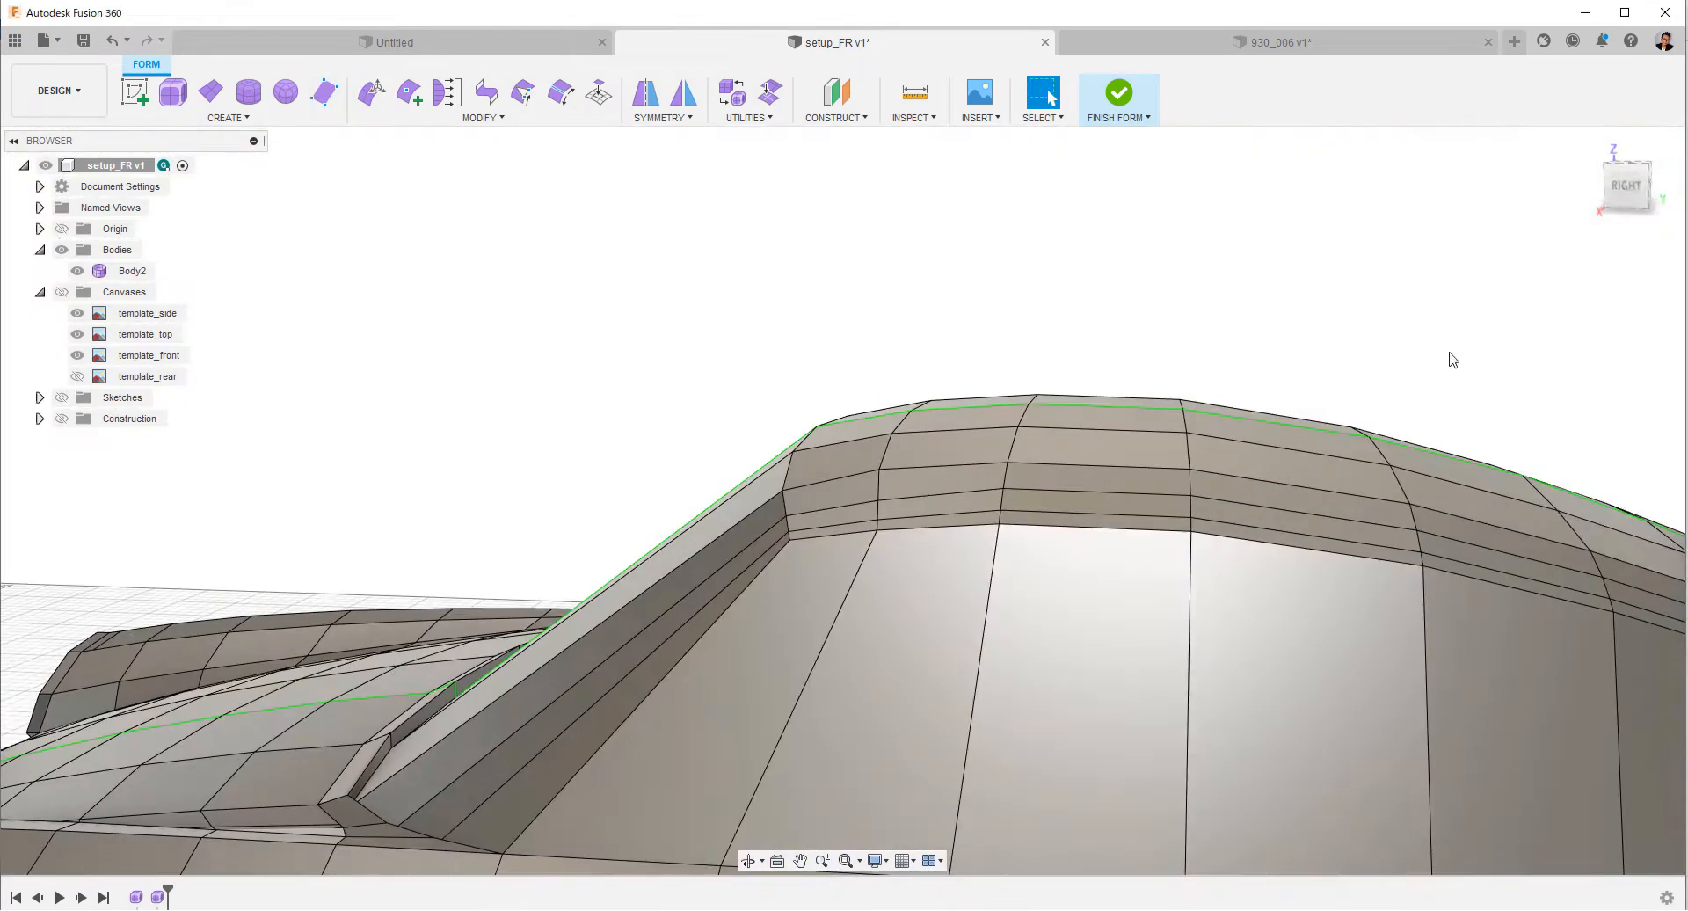
pyautogui.click(1626, 182)
pyautogui.scroll(3, 791, 460)
pyautogui.click(1588, 182)
pyautogui.scroll(4, 1368, 403)
pyautogui.click(889, 444)
pyautogui.rightClick(993, 329)
pyautogui.click(1053, 305)
pyautogui.moveTo(893, 394); pyautogui.dragTo(894, 381)
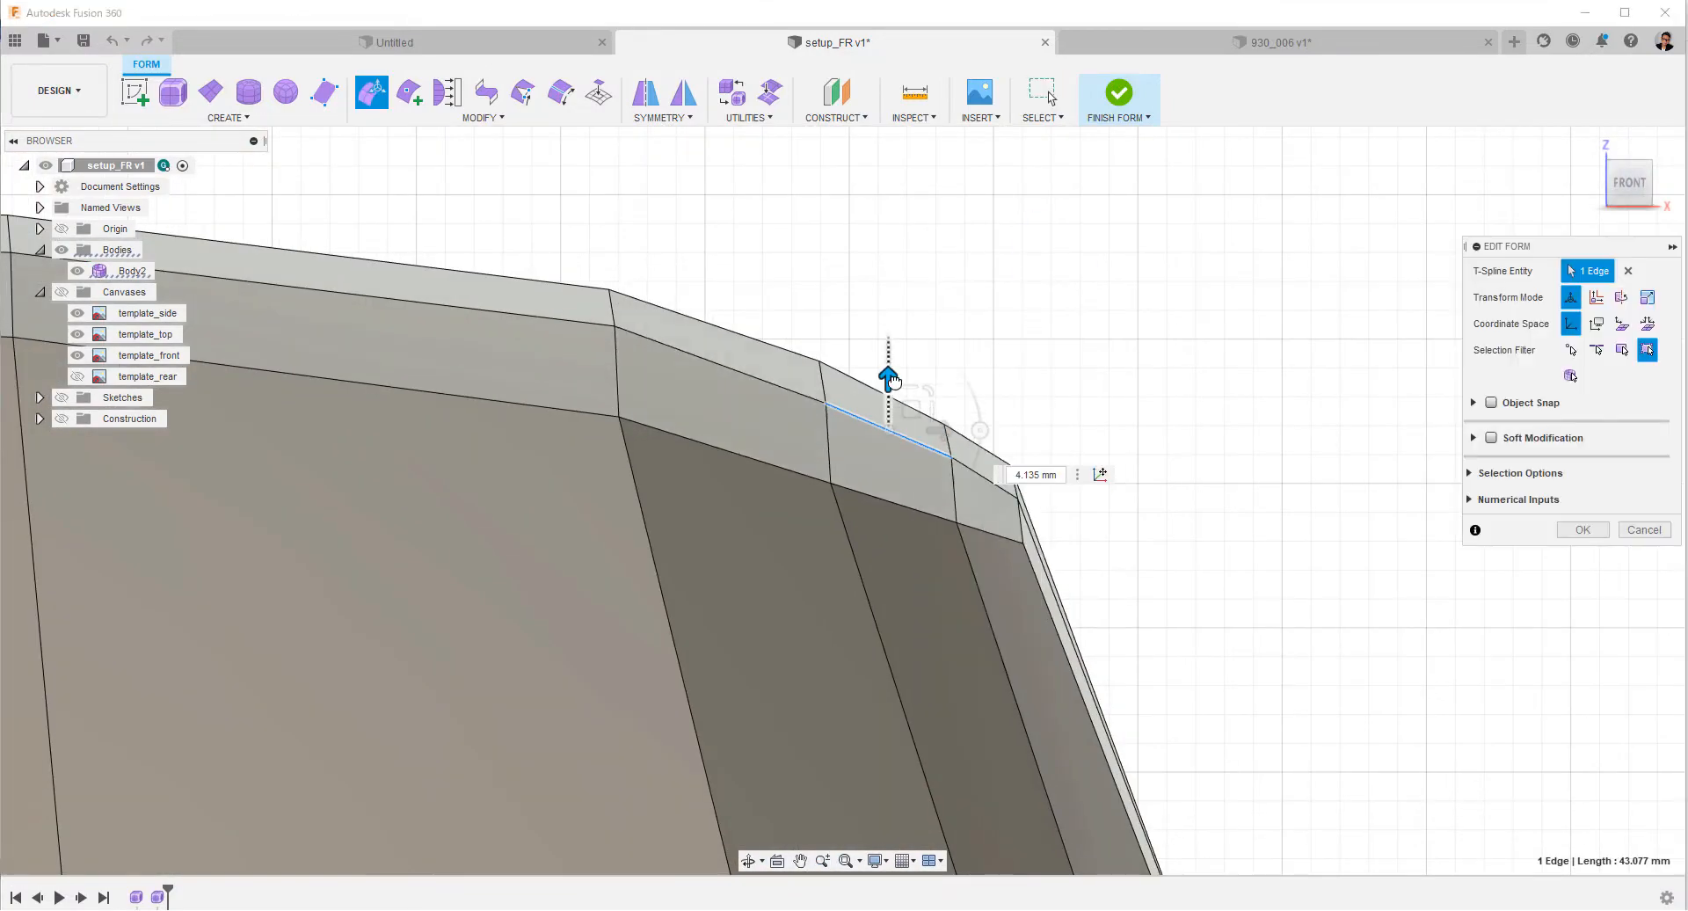
pyautogui.click(826, 406)
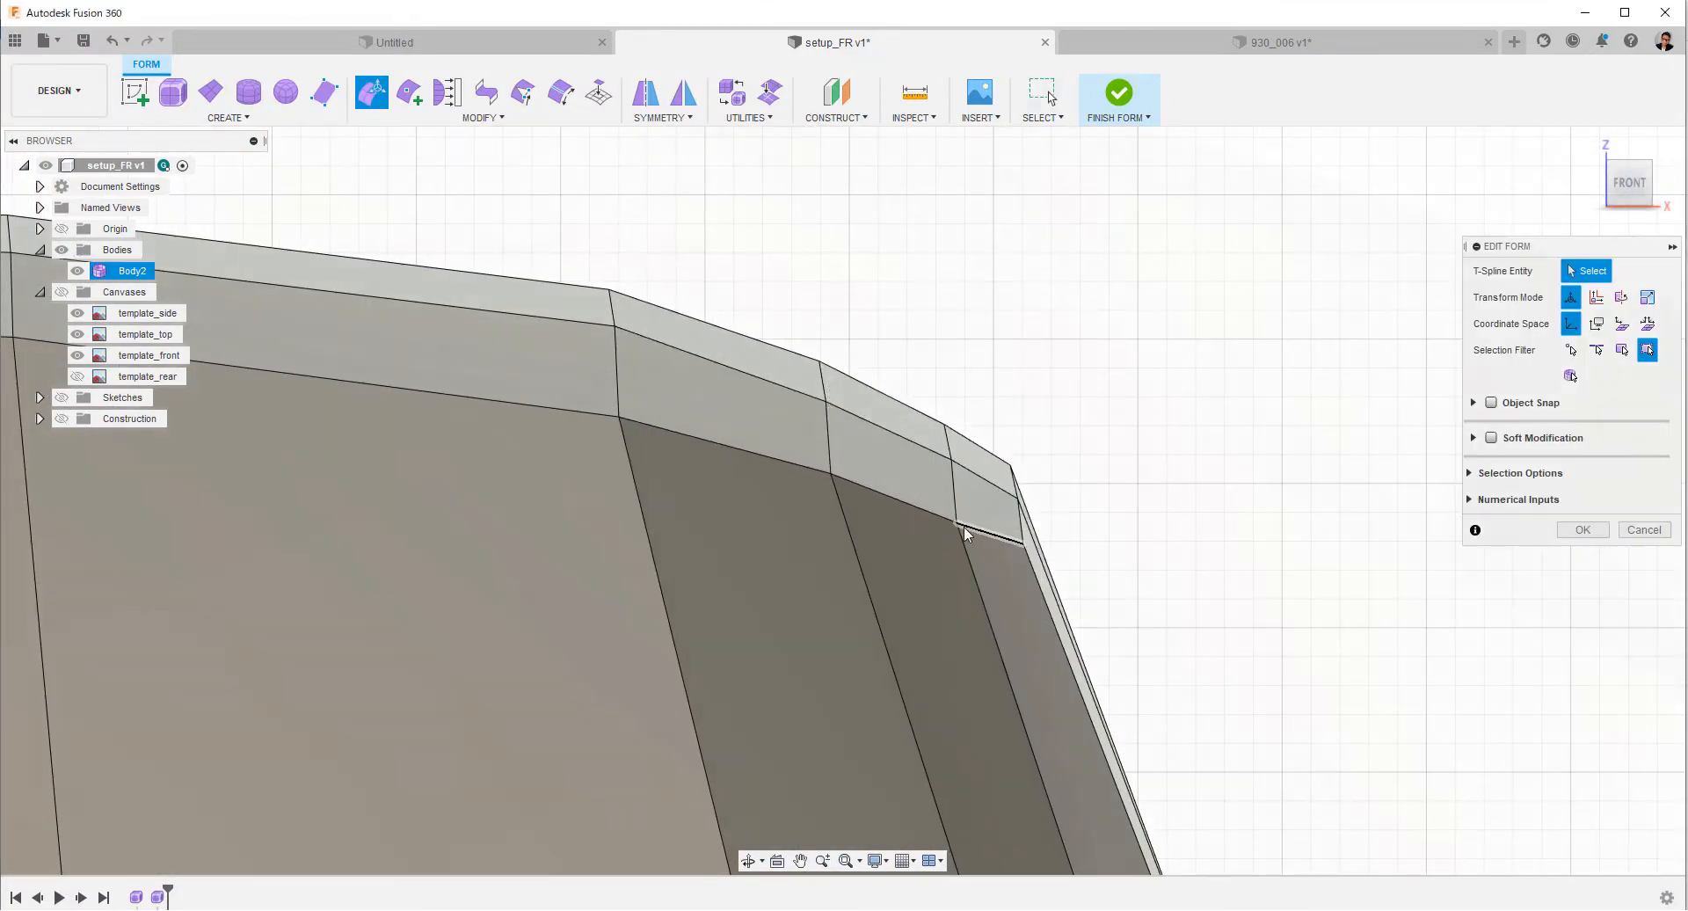
pyautogui.keyDown('shift'); pyautogui.moveTo(964, 526); pyautogui.dragTo(1172, 396, button='middle'); pyautogui.keyUp('shift')
pyautogui.press('Escape')
pyautogui.hotkey('alt', '3')
pyautogui.hotkey('alt', '1')
# Edit the eight edges around the headlight opening and shift the loop to form an even rim.
pyautogui.click(1015, 509)
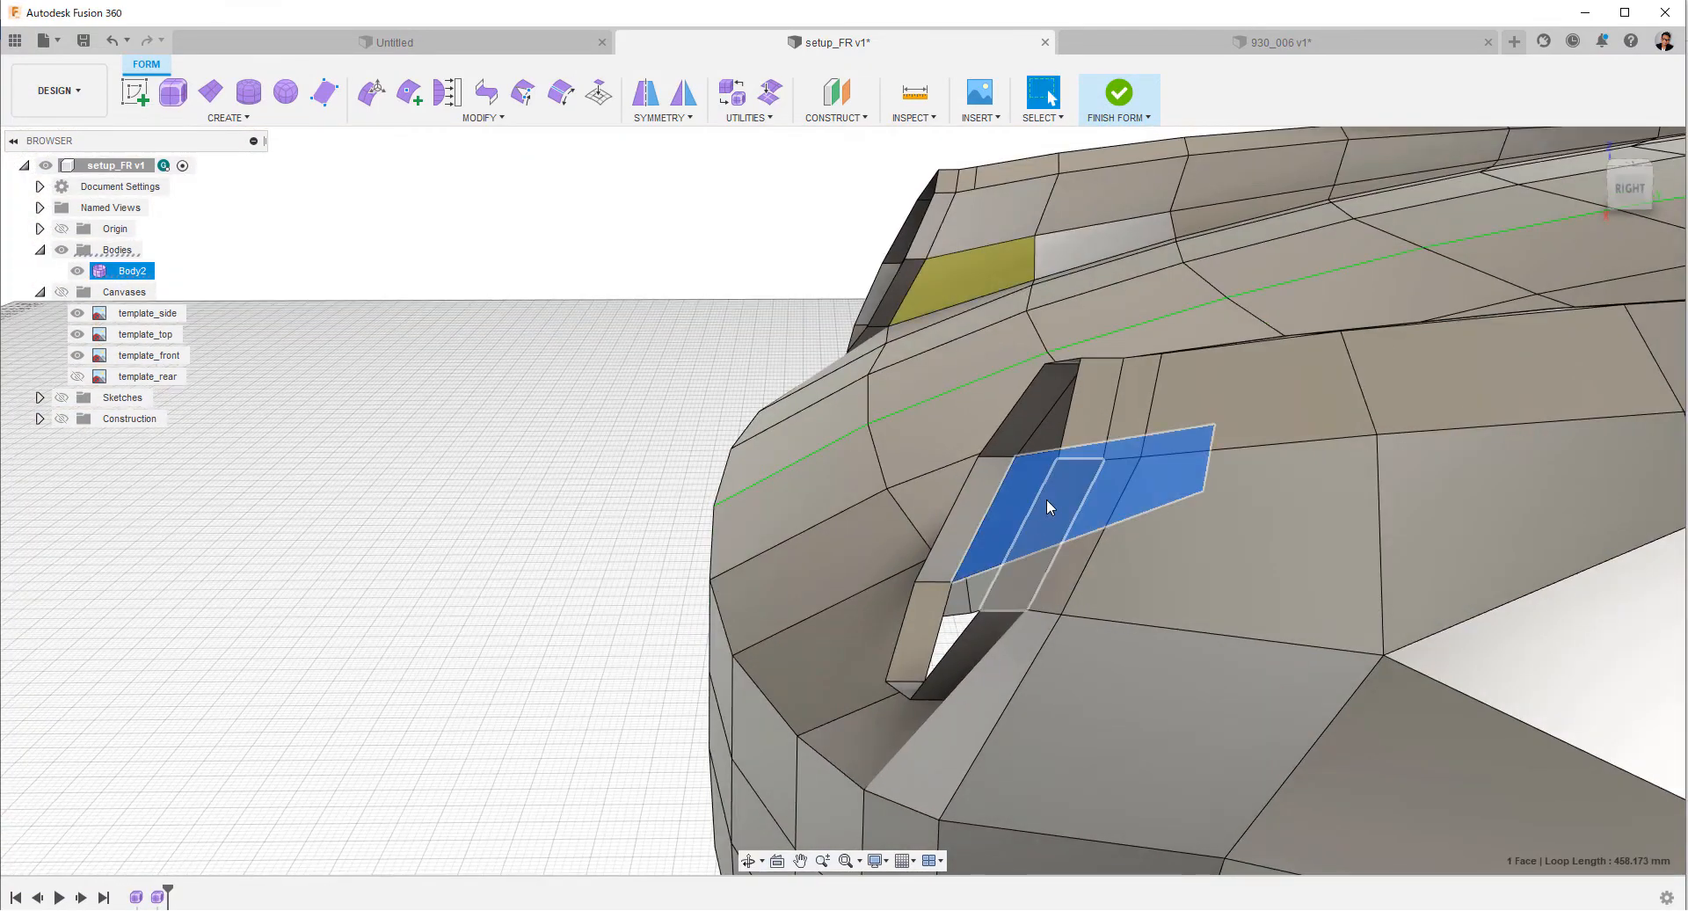
pyautogui.click(1628, 187)
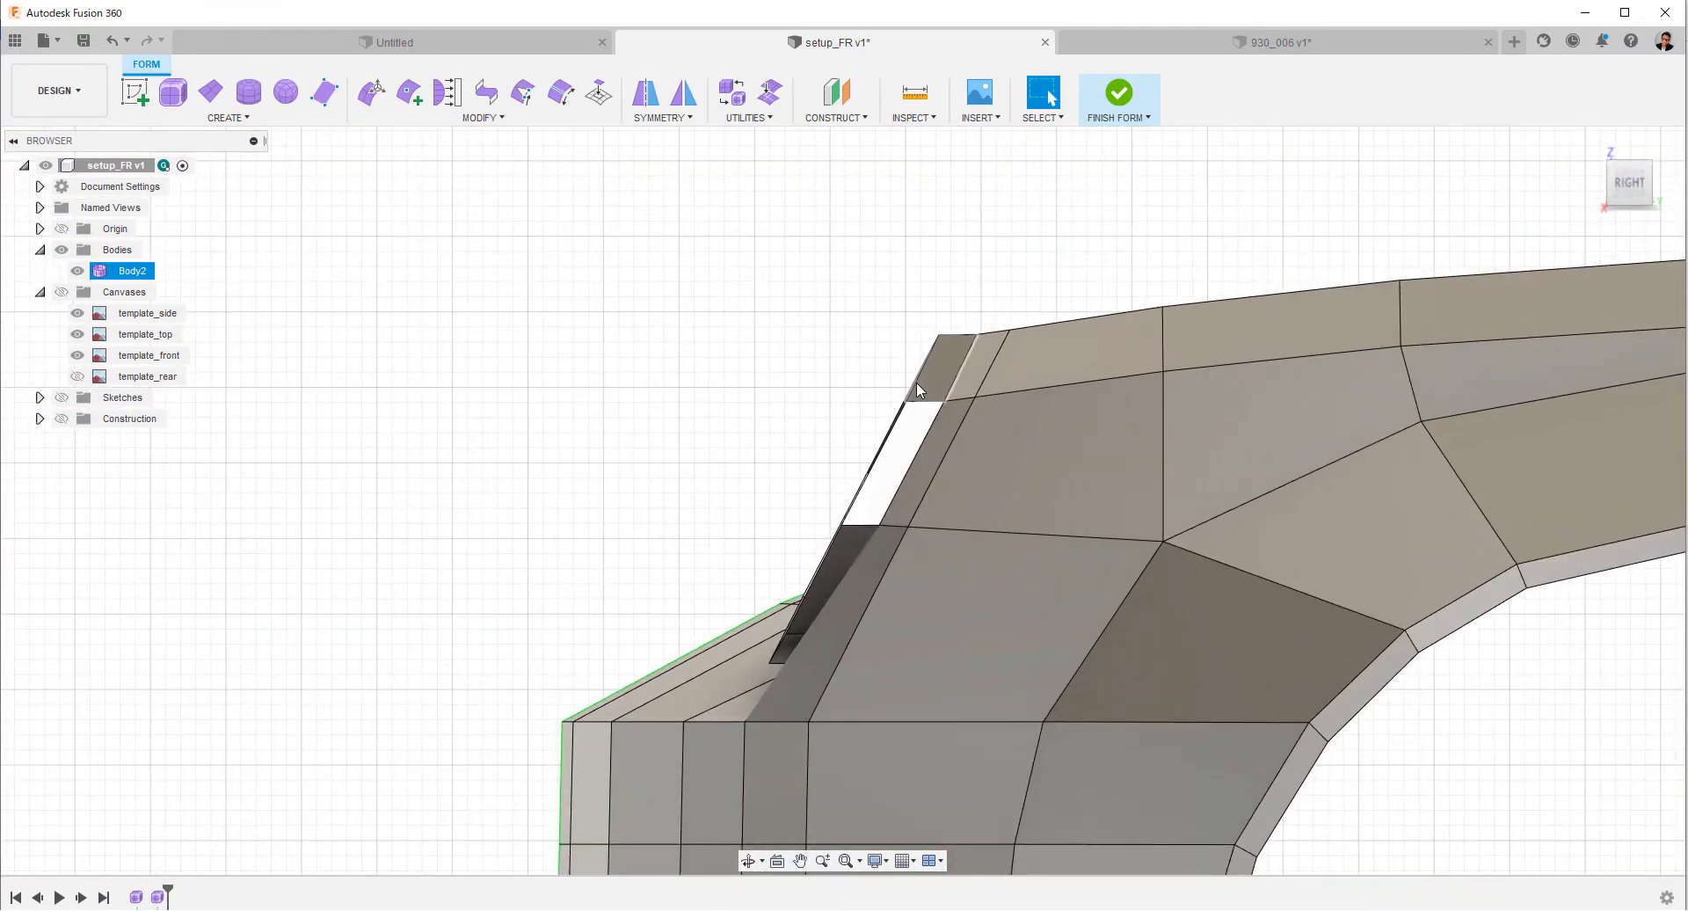
pyautogui.rightClick(752, 387)
pyautogui.click(831, 480)
pyautogui.moveTo(916, 498); pyautogui.dragTo(920, 498)
pyautogui.keyDown('shift'); pyautogui.moveTo(920, 499); pyautogui.dragTo(1037, 492, button='middle'); pyautogui.keyUp('shift')
pyautogui.click(1626, 188)
pyautogui.scroll(2, 959, 384)
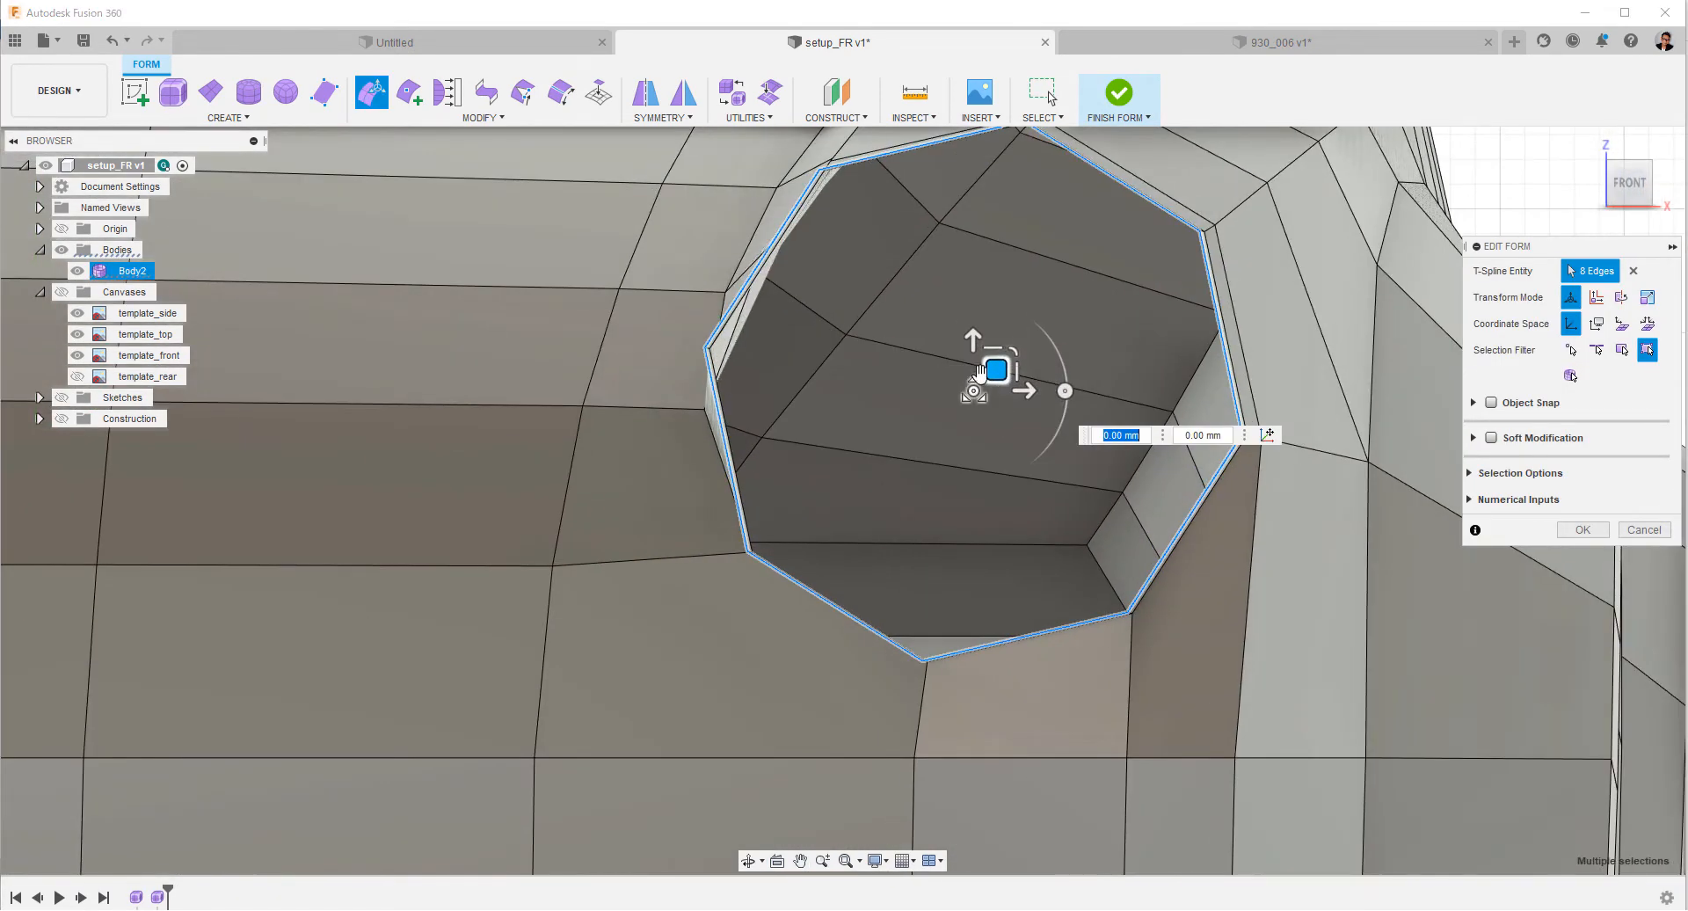
pyautogui.moveTo(994, 349); pyautogui.dragTo(1018, 373)
pyautogui.keyDown('shift'); pyautogui.moveTo(1010, 378); pyautogui.dragTo(792, 395, button='middle'); pyautogui.keyUp('shift')
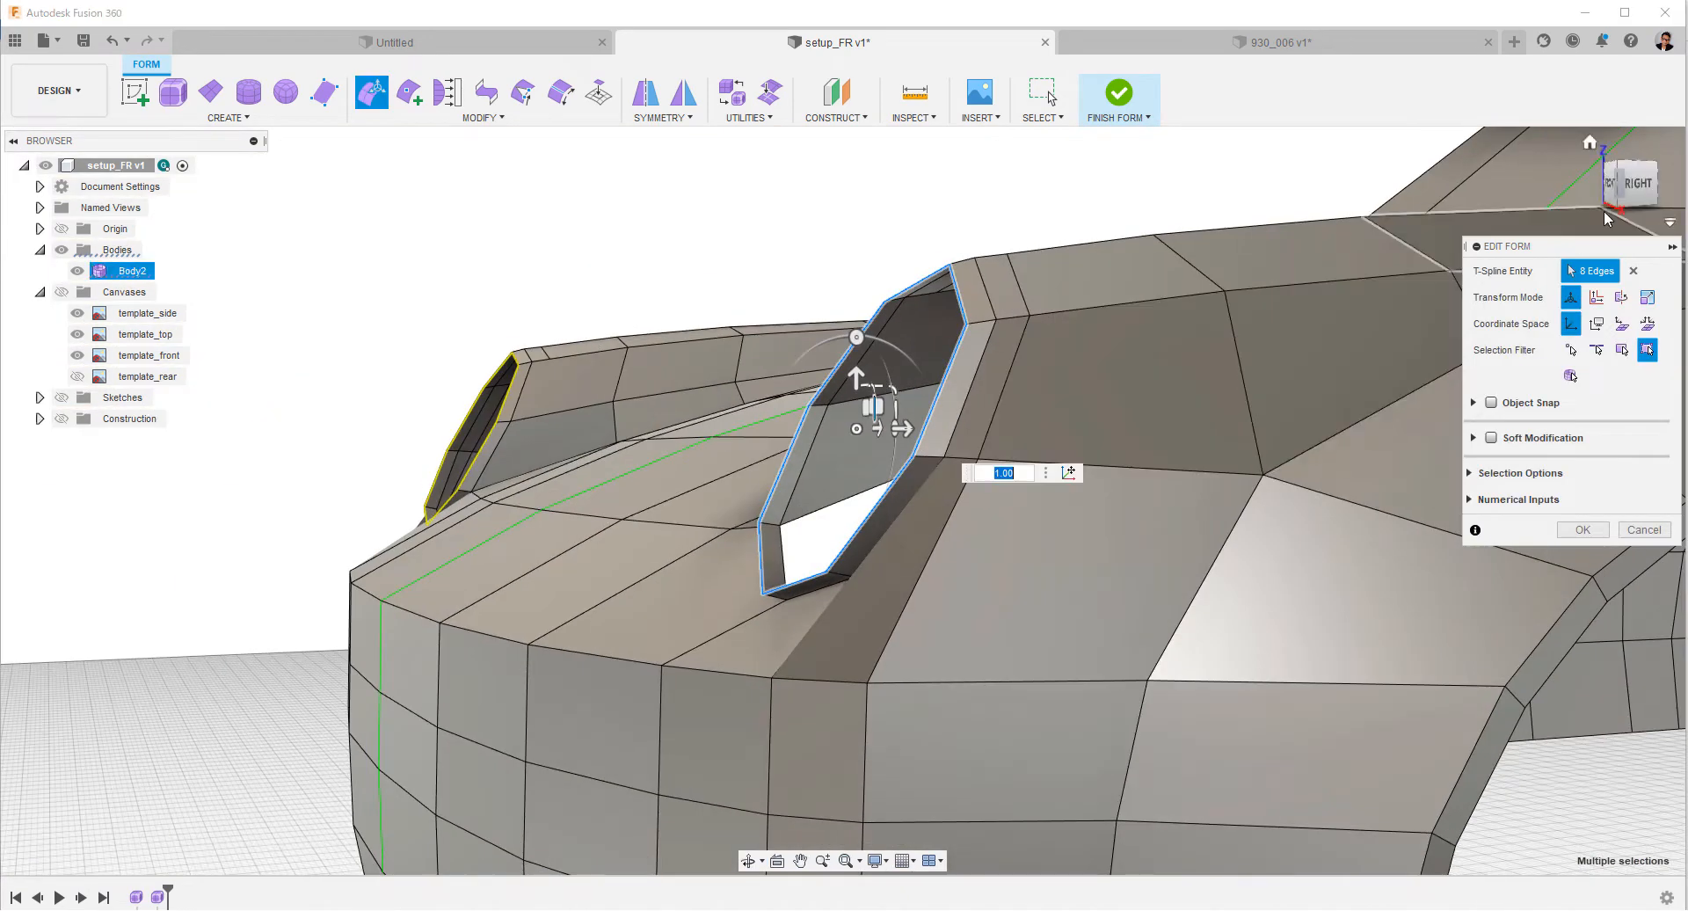
# Shift the headlight rim loop slightly along Y and reduce its height a little.
pyautogui.click(1633, 186)
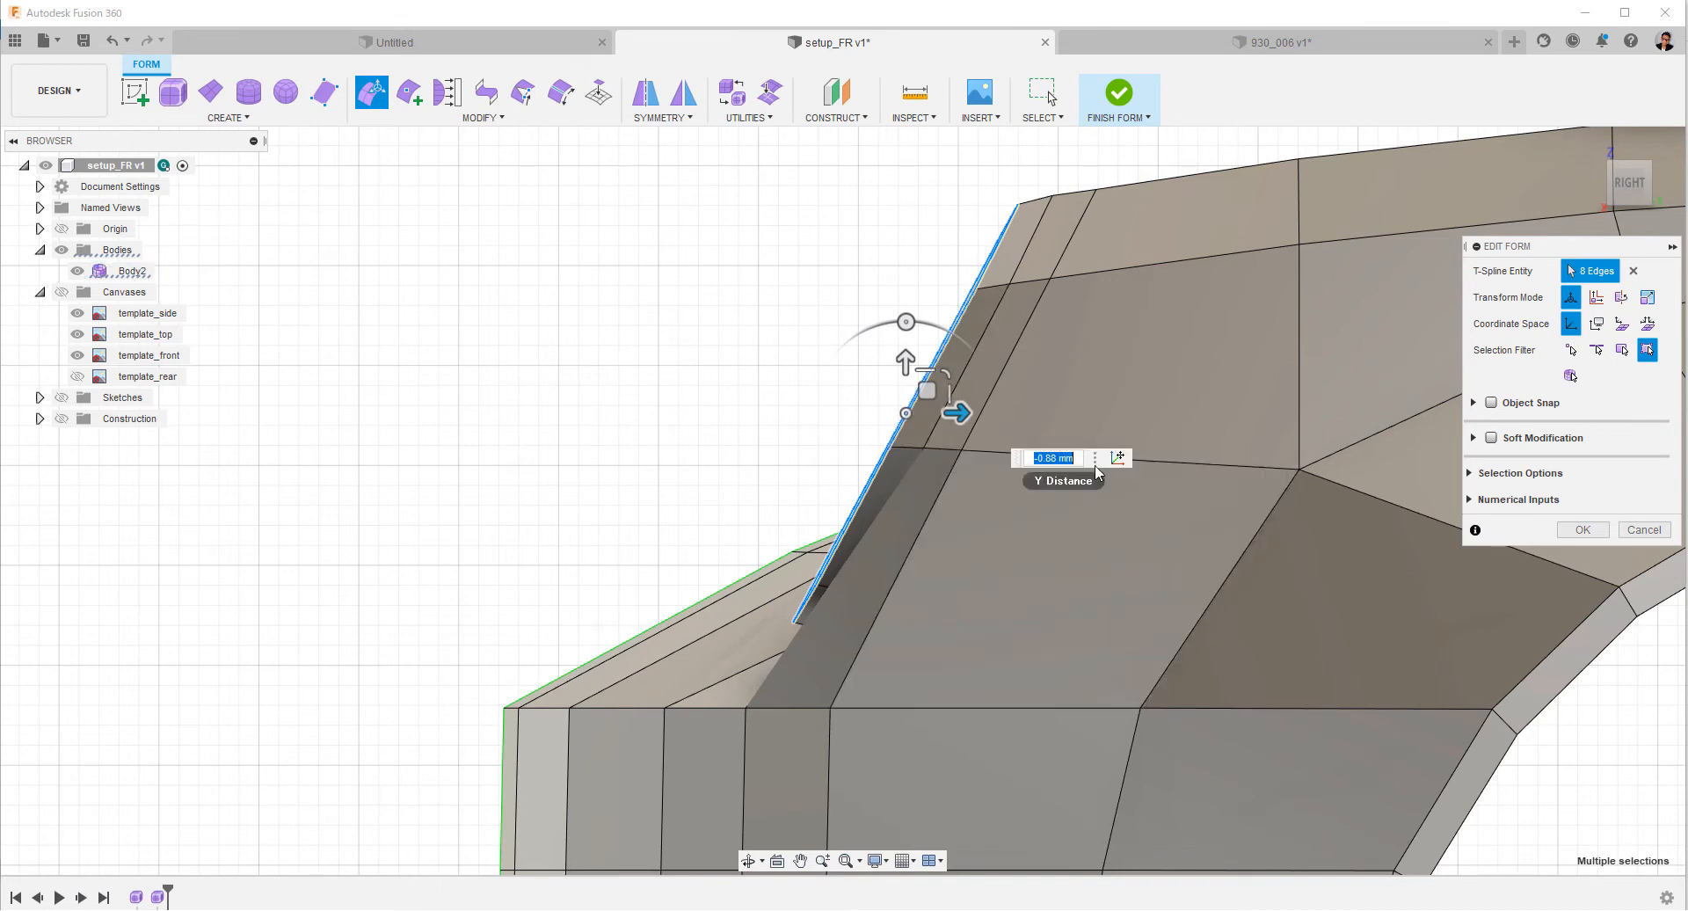
pyautogui.moveTo(902, 325); pyautogui.dragTo(902, 324)
pyautogui.moveTo(962, 413); pyautogui.dragTo(944, 413)
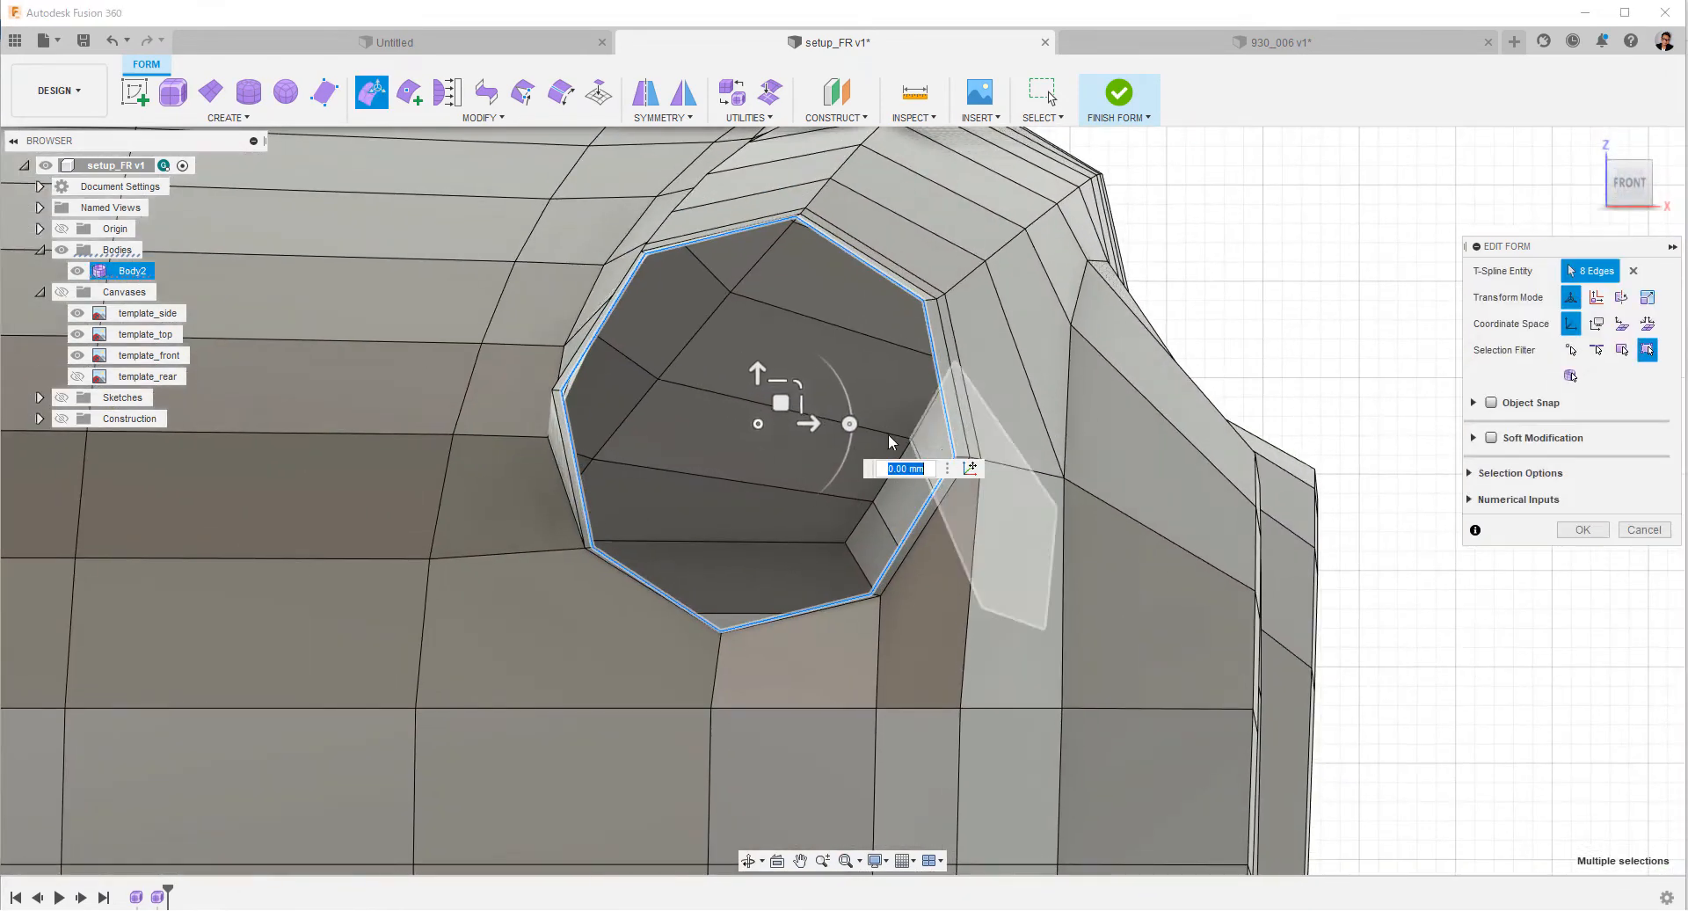
pyautogui.moveTo(777, 391); pyautogui.dragTo(759, 375)
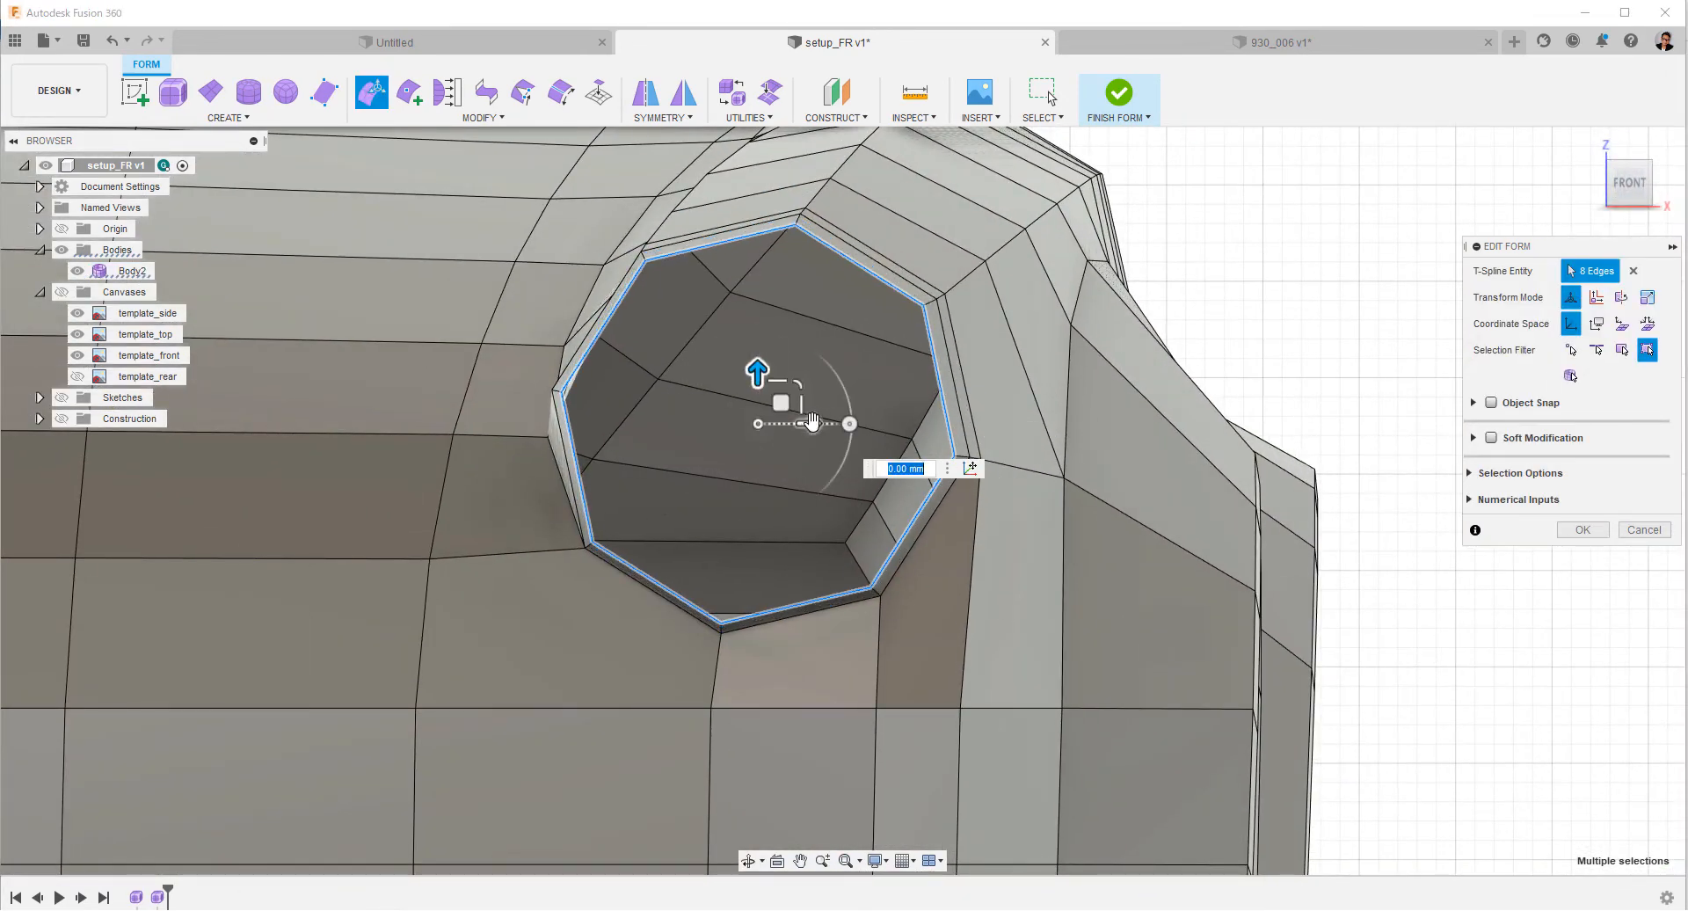
# Extend the headlight rim loop inward into a smaller concentric ring and shift it about 1 mm along X to centre it.
pyautogui.scroll(-4, 812, 422)
pyautogui.keyDown('shift'); pyautogui.moveTo(812, 422); pyautogui.dragTo(788, 704, button='middle'); pyautogui.keyUp('shift')
pyautogui.click(1628, 172)
pyautogui.scroll(4, 1217, 588)
pyautogui.moveTo(1217, 588); pyautogui.dragTo(1298, 446, button='middle')
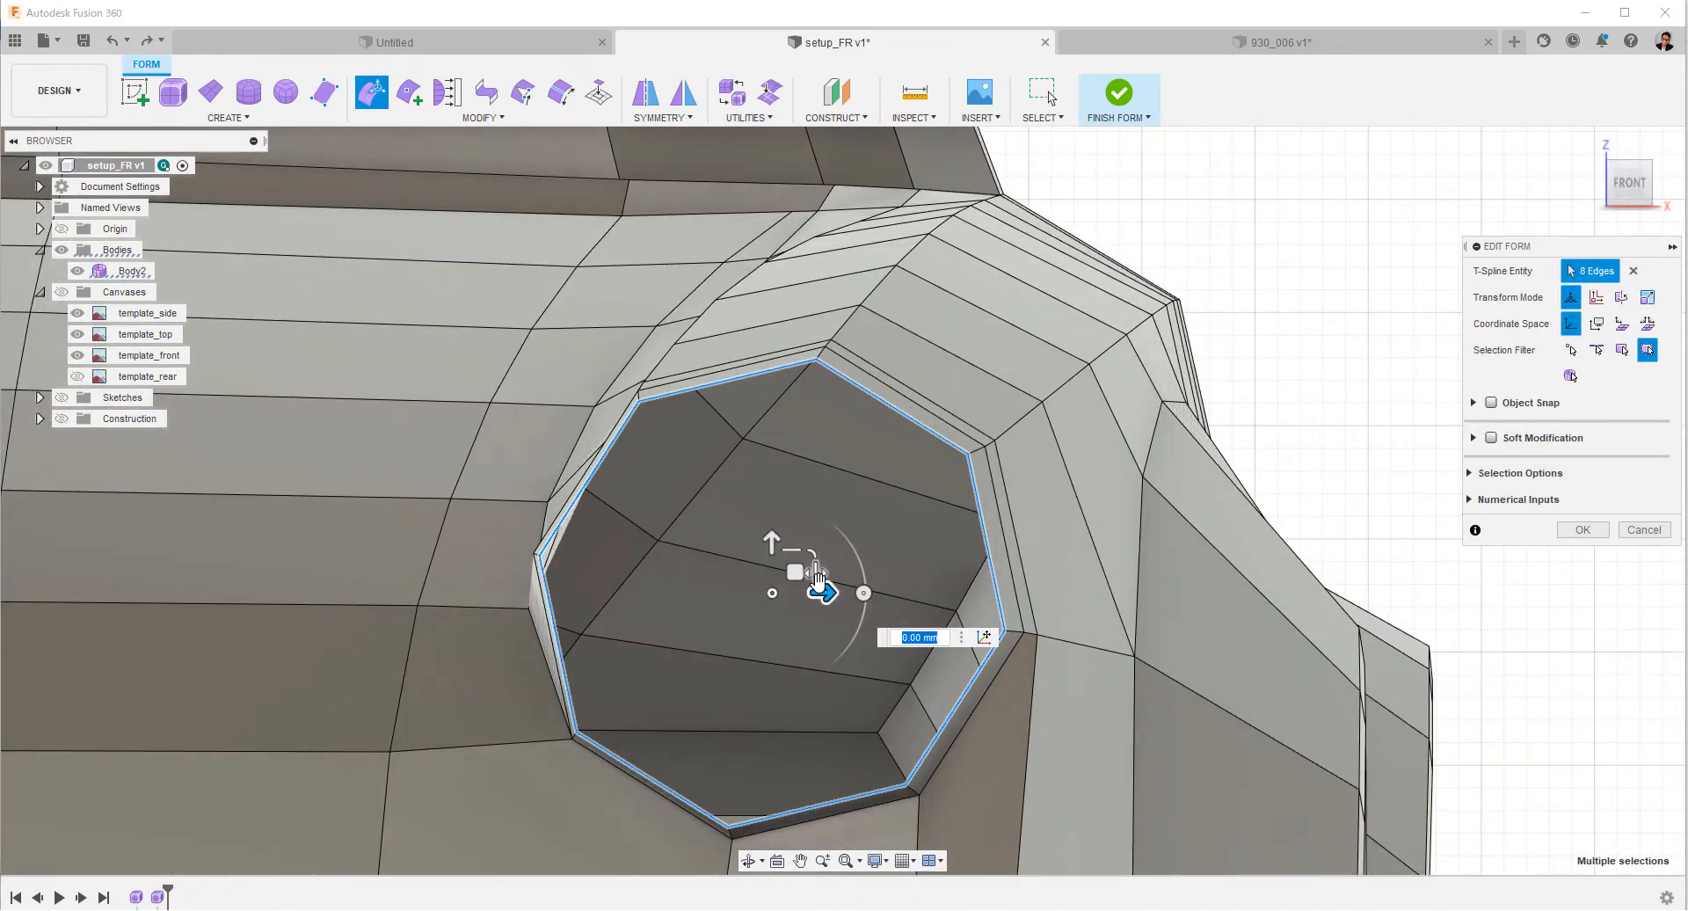
pyautogui.moveTo(807, 592); pyautogui.dragTo(792, 555)
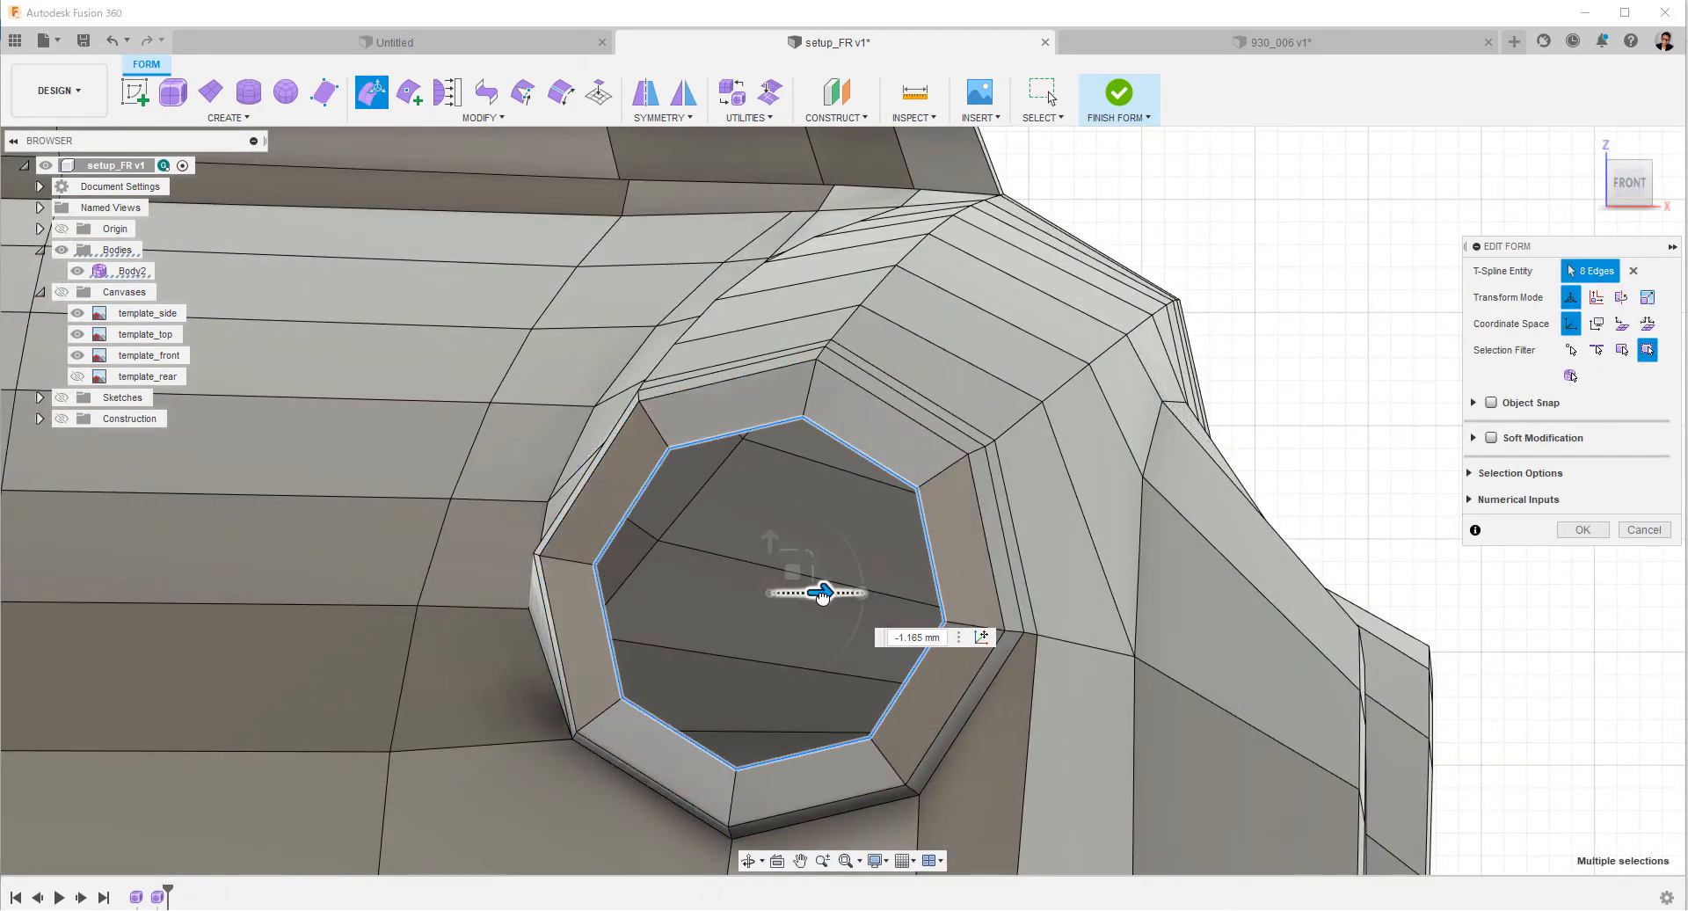
pyautogui.click(1578, 529)
# Insert an edge loop beside the inner boundary of the headlight ring.
pyautogui.doubleClick(847, 446)
pyautogui.rightClick(844, 446)
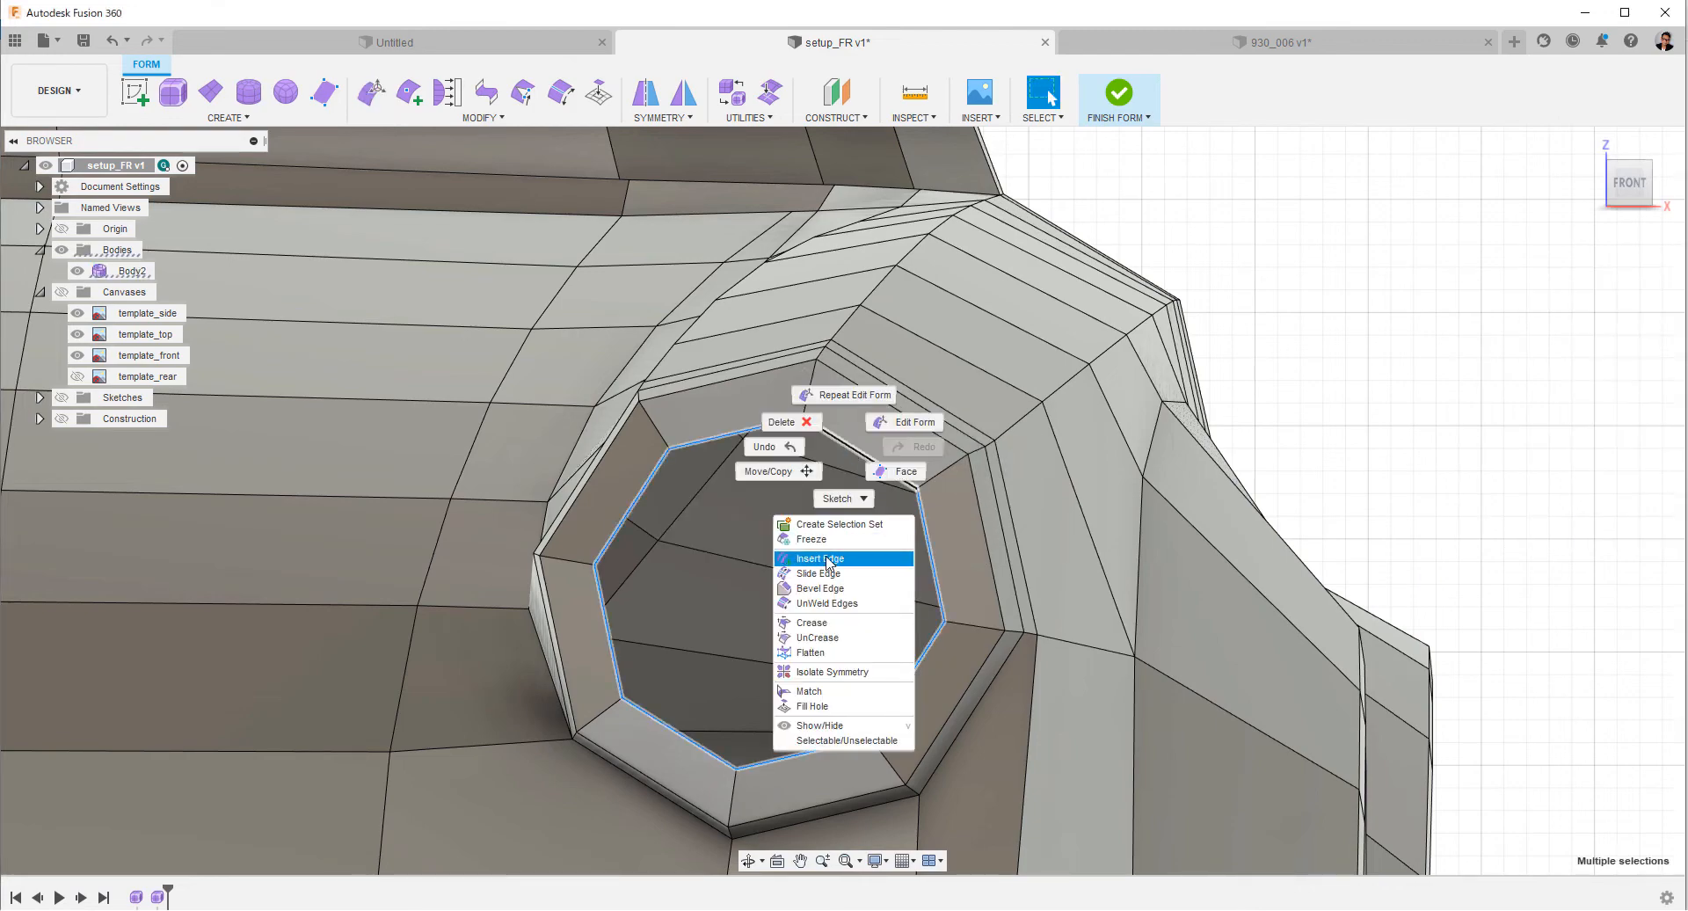
pyautogui.click(827, 559)
pyautogui.click(1579, 407)
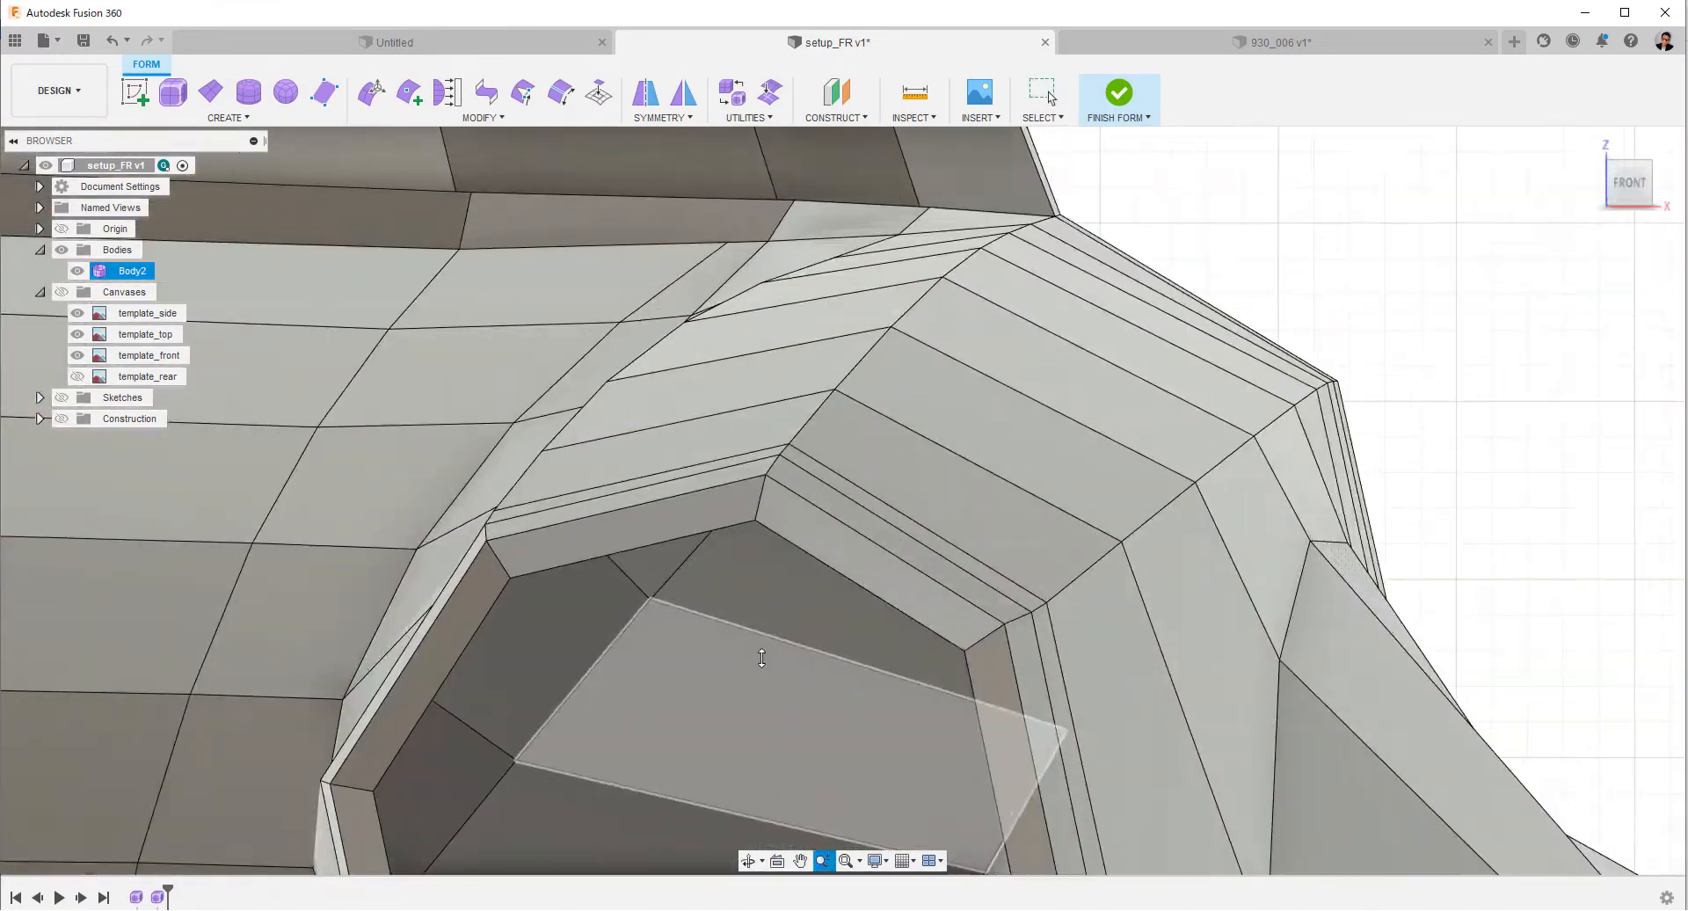
# Insert another edge loop midway across the headlight rim's narrow inner lip.
pyautogui.doubleClick(774, 538)
pyautogui.rightClick(774, 537)
pyautogui.click(751, 649)
pyautogui.press('Return')
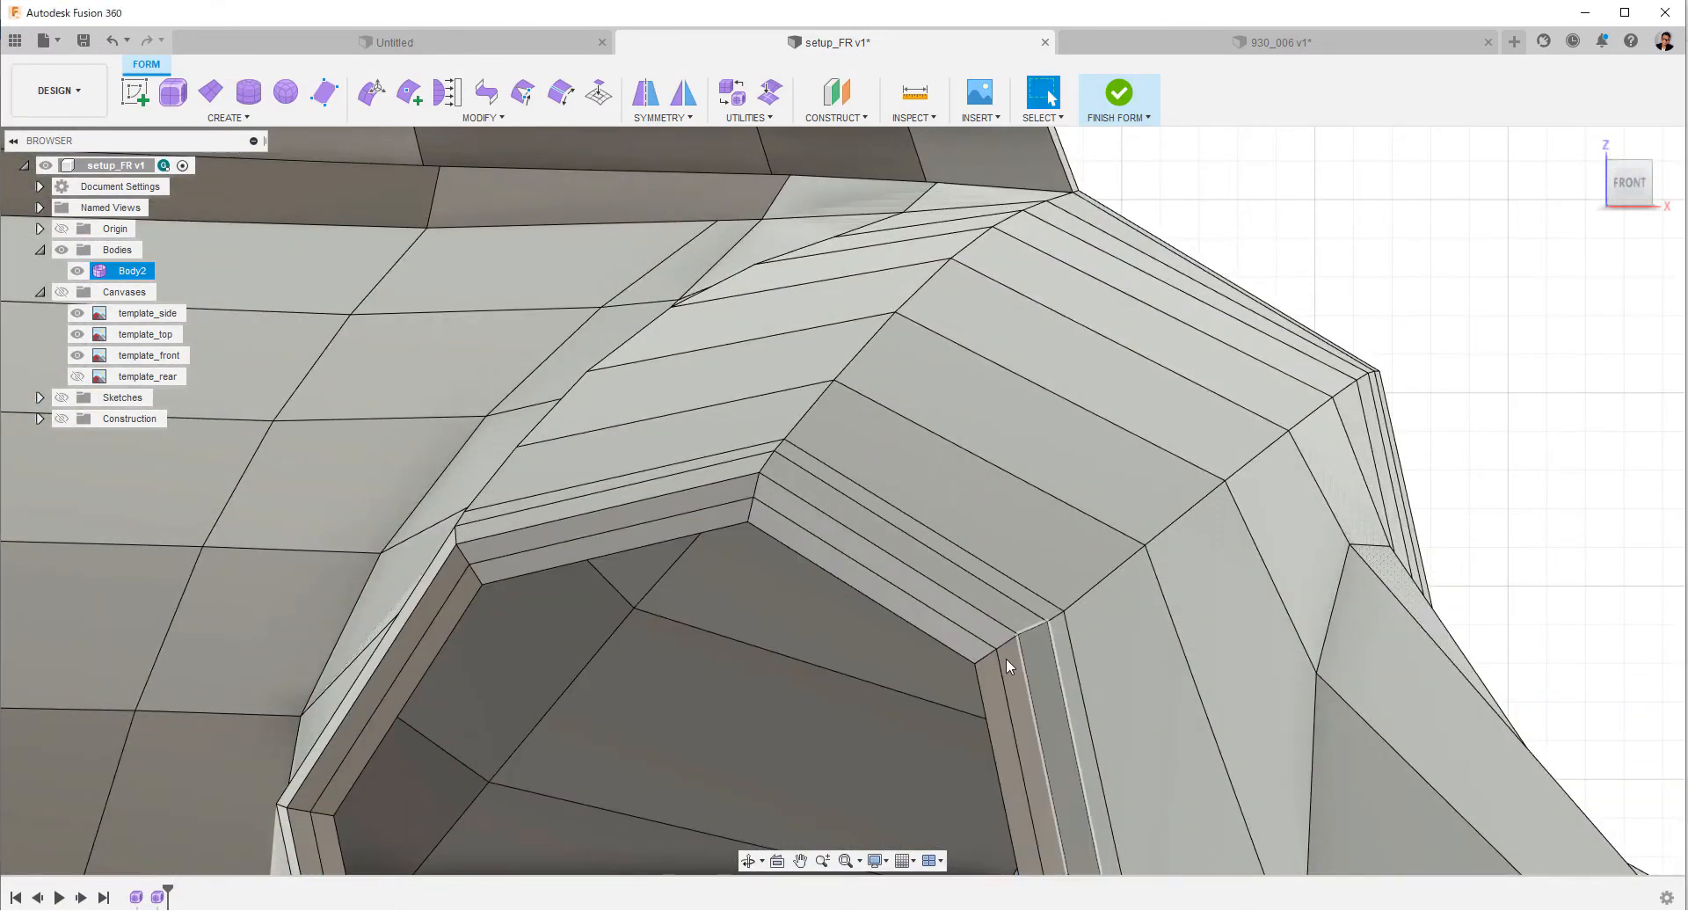
# Crease the first edge loop behind the headlight rim.
pyautogui.rightClick(948, 646)
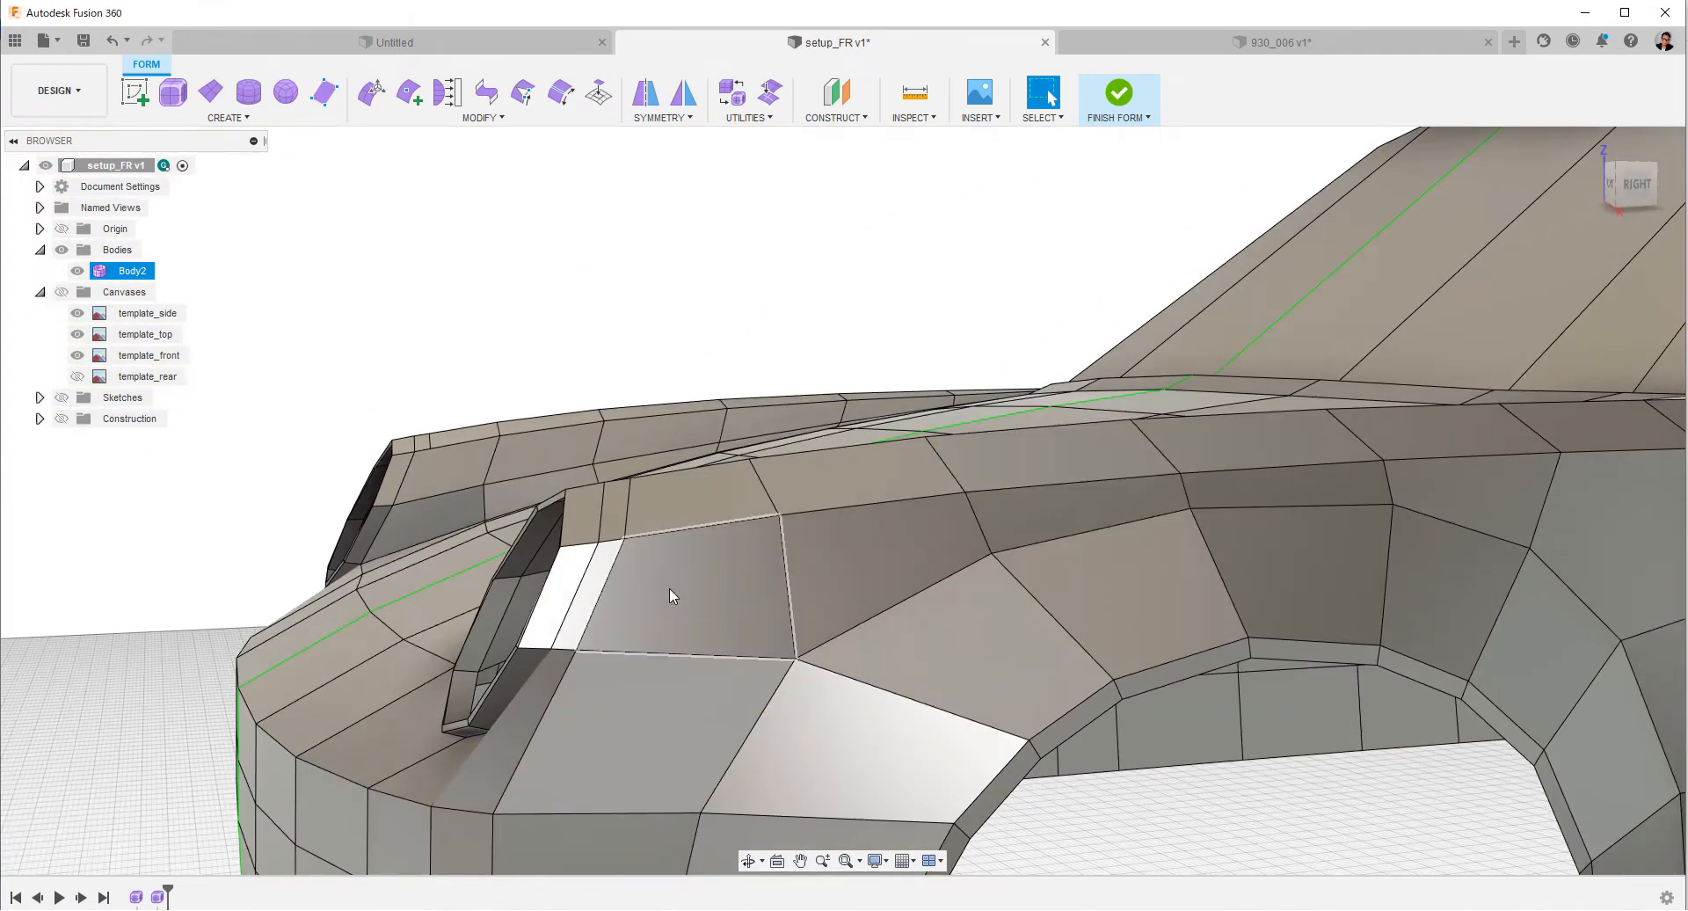
pyautogui.doubleClick(576, 571)
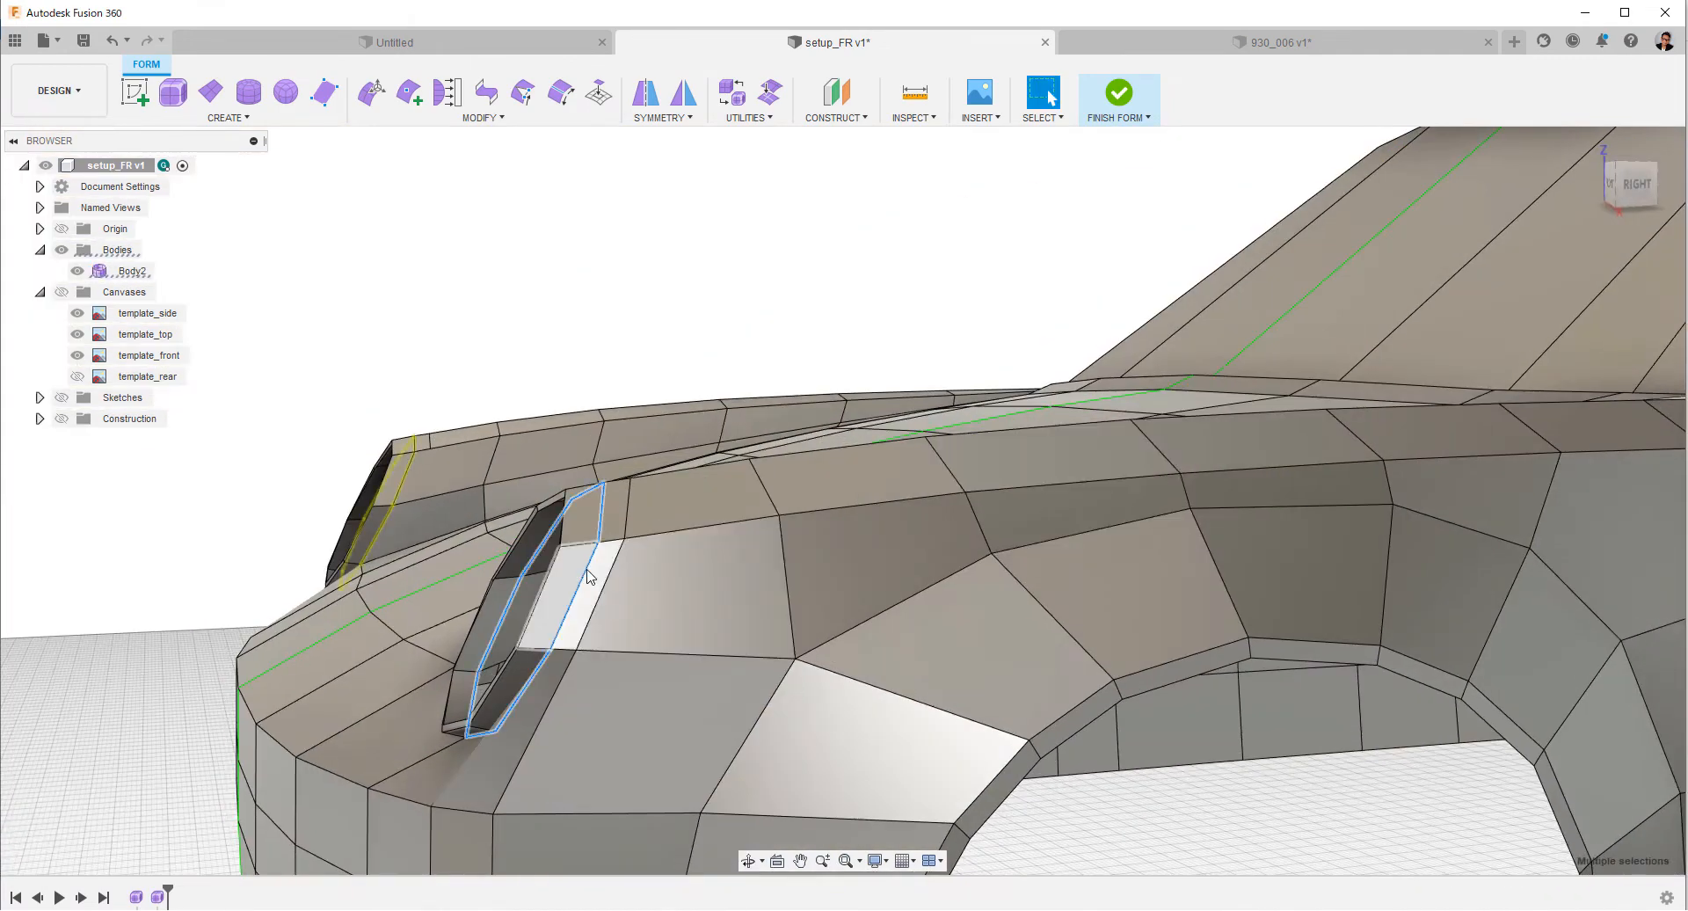
pyautogui.rightClick(585, 571)
pyautogui.click(576, 743)
pyautogui.press('Return')
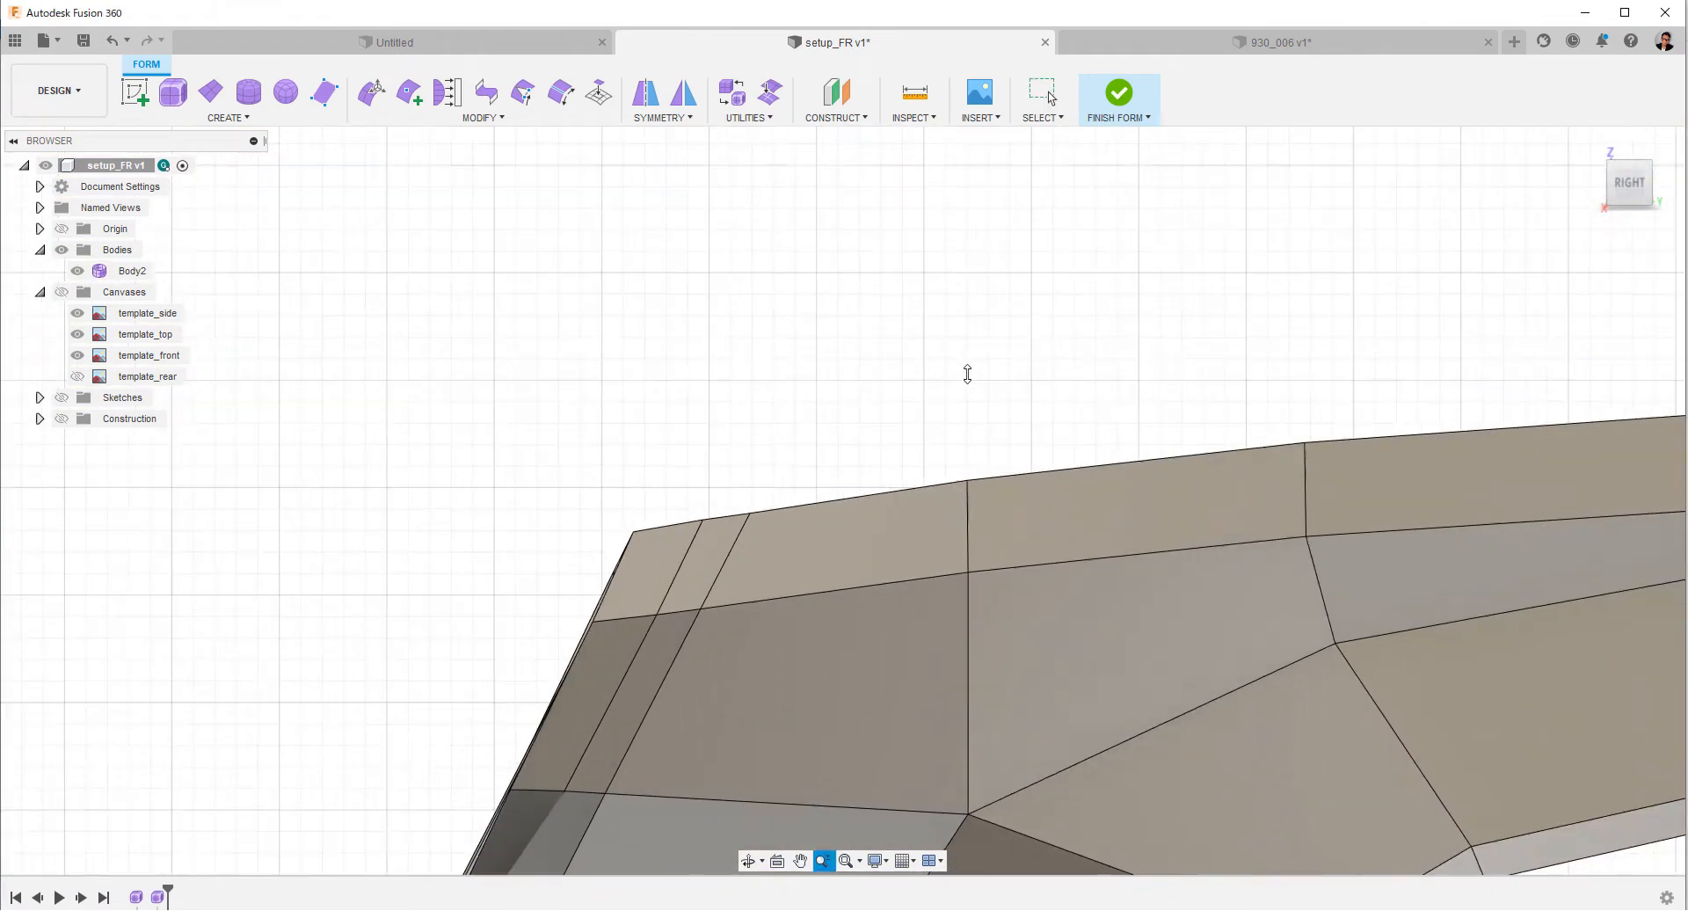
pyautogui.click(723, 462)
pyautogui.rightClick(765, 370)
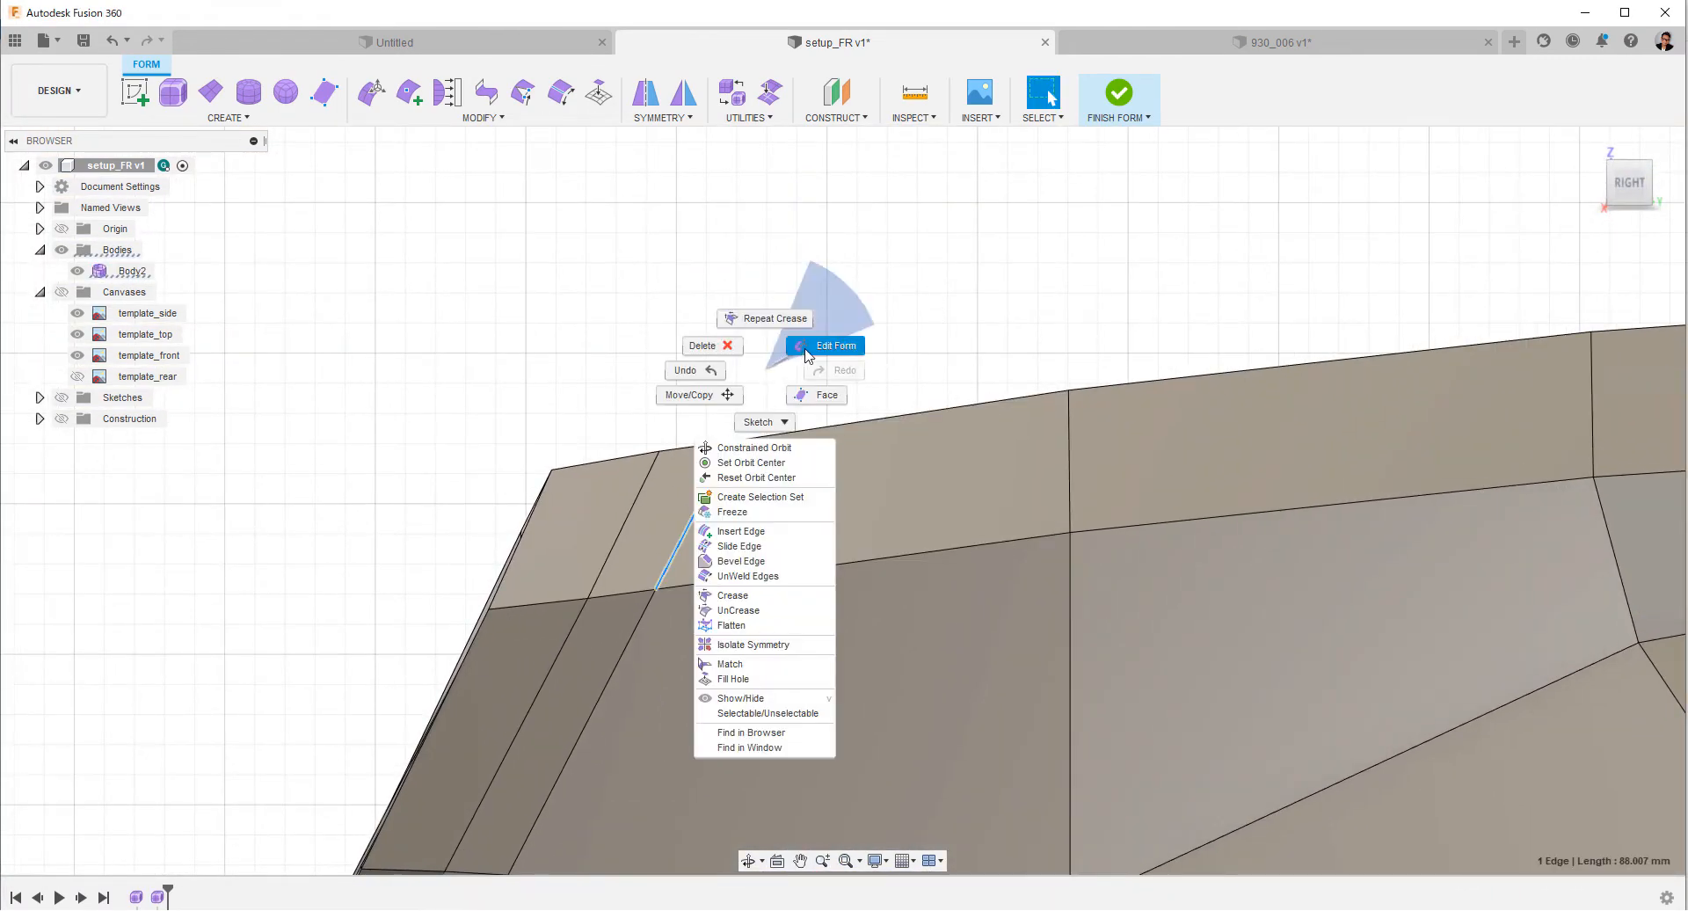
pyautogui.click(804, 349)
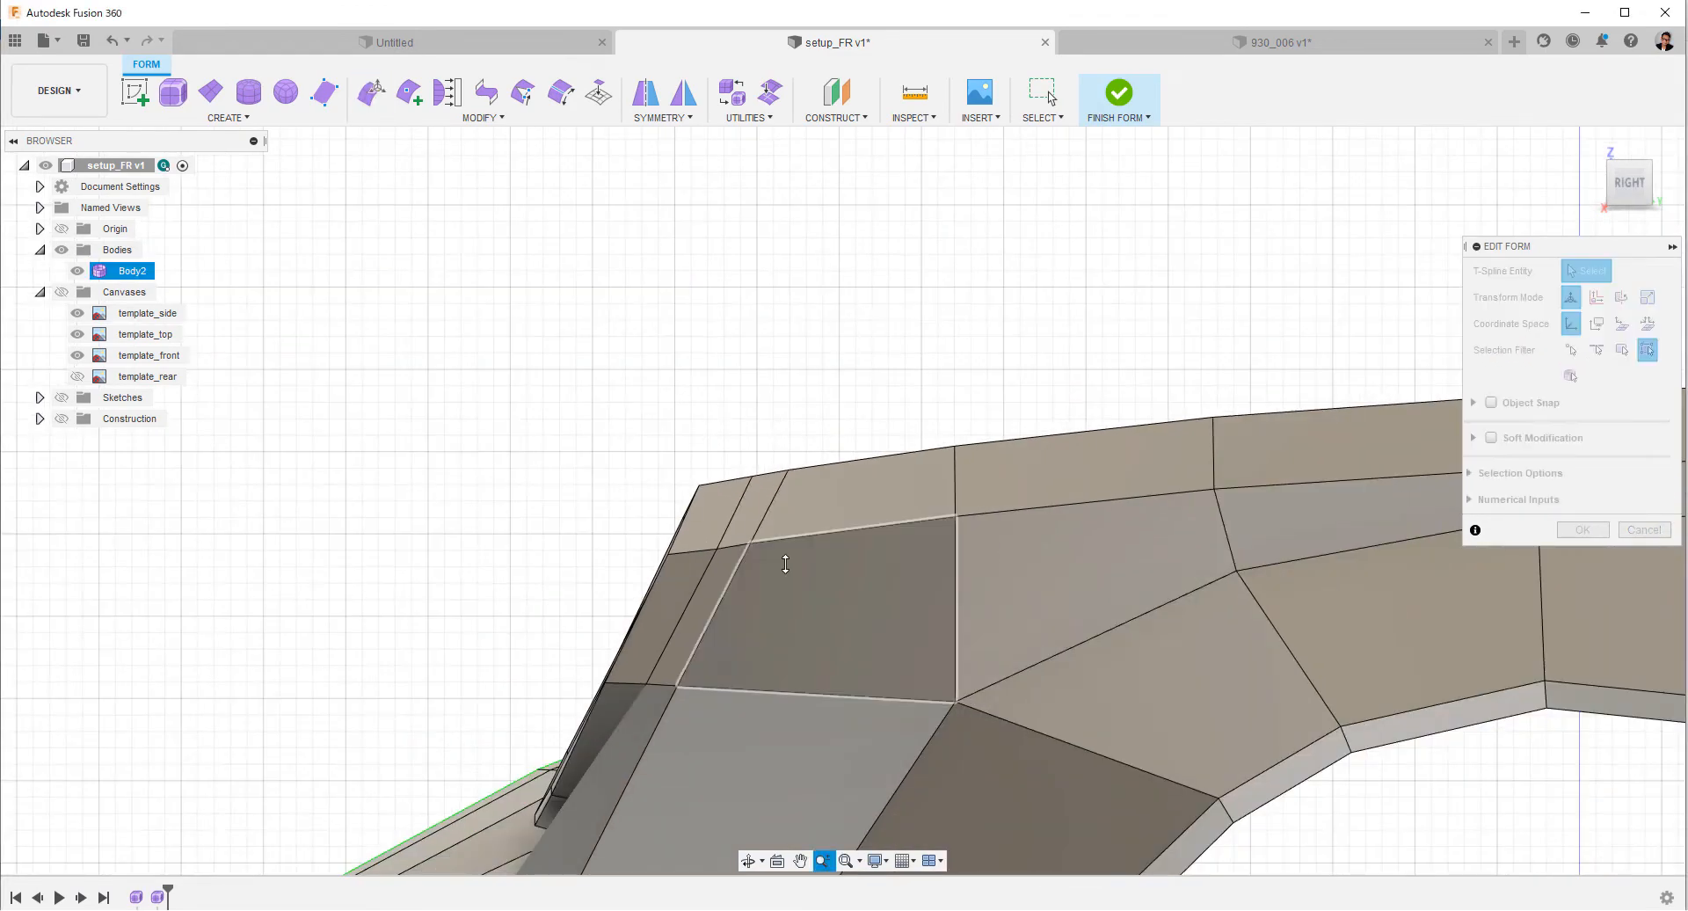
pyautogui.click(838, 444)
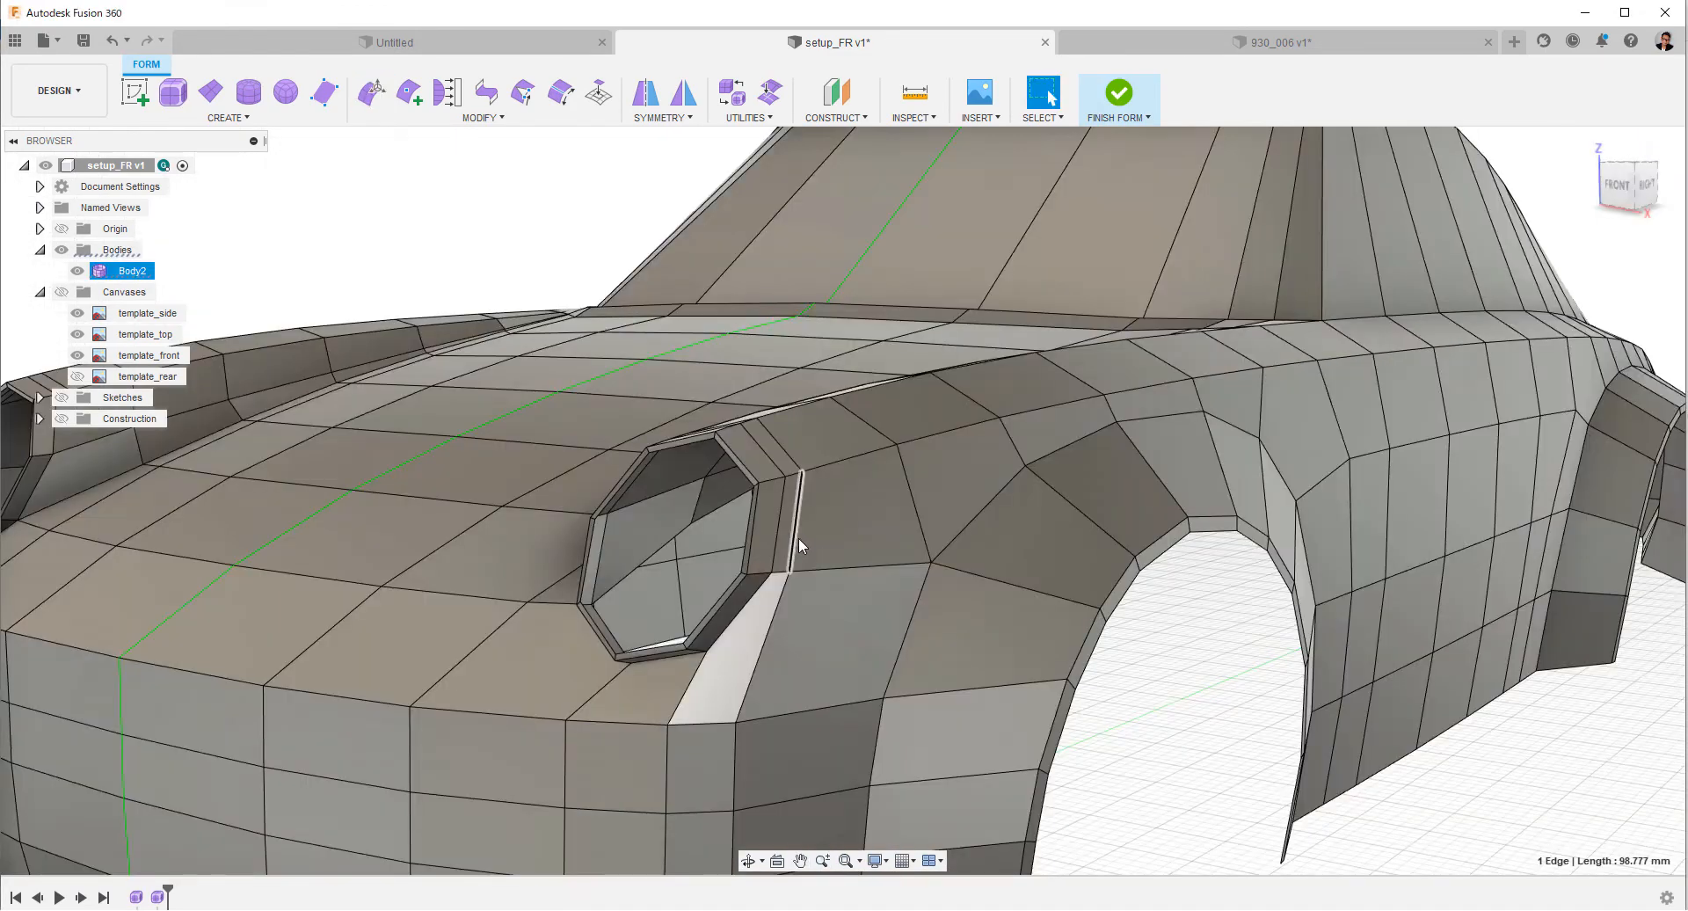
pyautogui.moveTo(803, 528)
pyautogui.keyDown('shift'); pyautogui.mouseDown(button='middle')
pyautogui.moveTo(961, 610)
pyautogui.moveTo(831, 635)
pyautogui.moveTo(938, 562)
pyautogui.moveTo(972, 565)
pyautogui.moveTo(804, 544)
pyautogui.mouseUp(button='middle'); pyautogui.keyUp('shift')
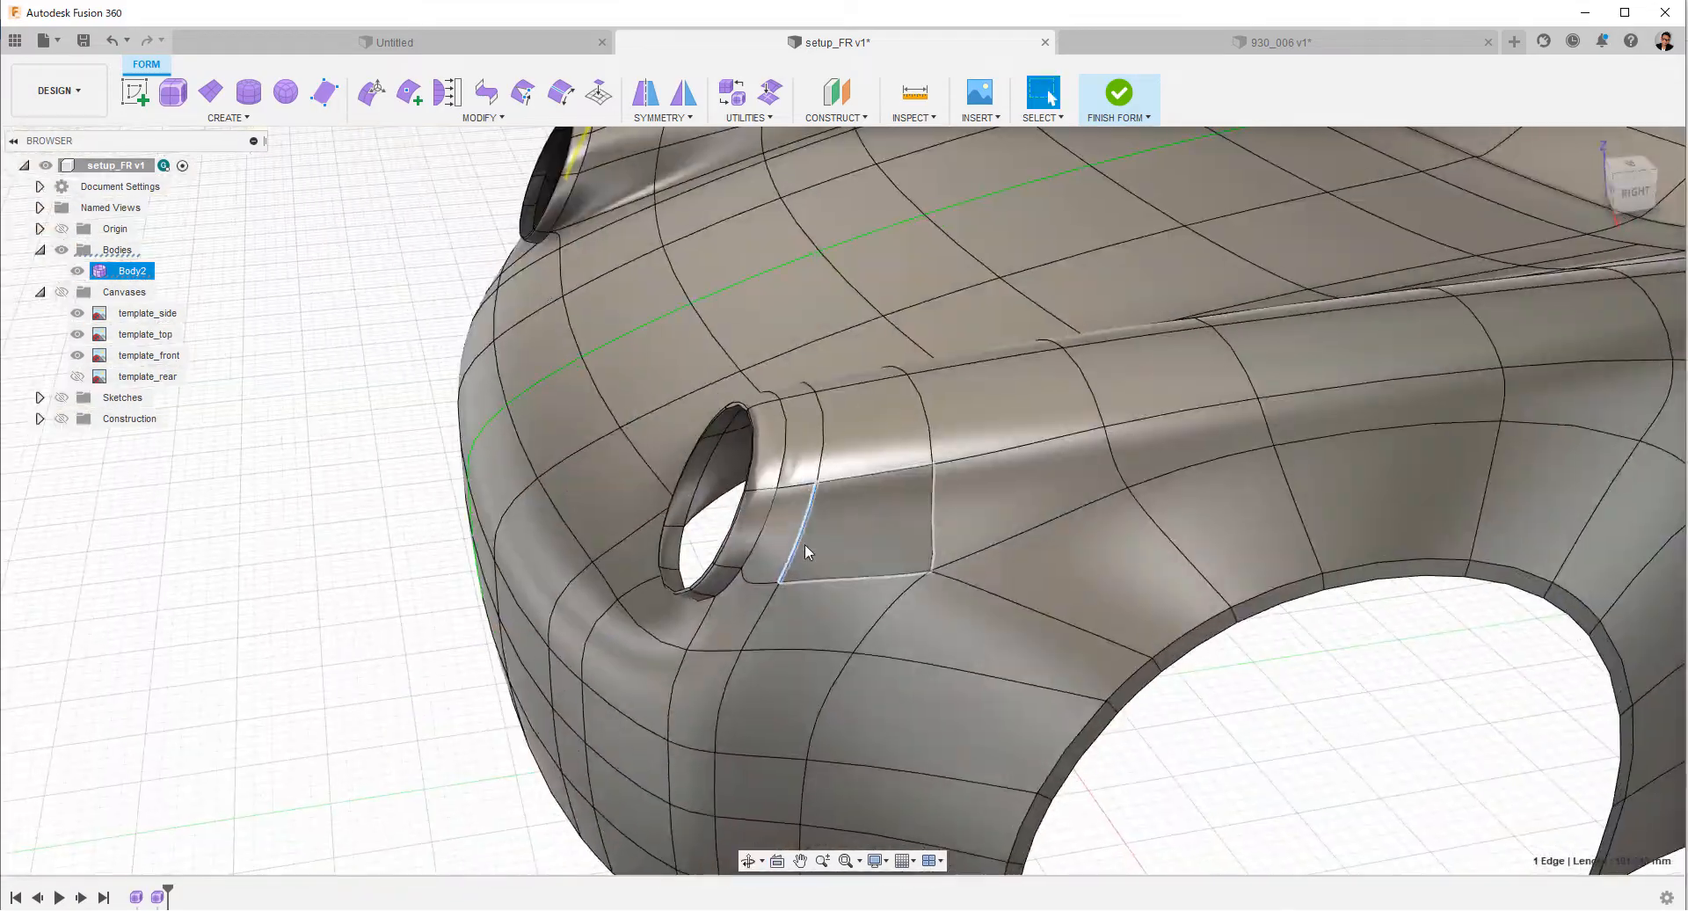
# Remove the crease from the first edge loop behind the headlight rim.
pyautogui.rightClick(783, 467)
pyautogui.click(775, 645)
pyautogui.click(1576, 301)
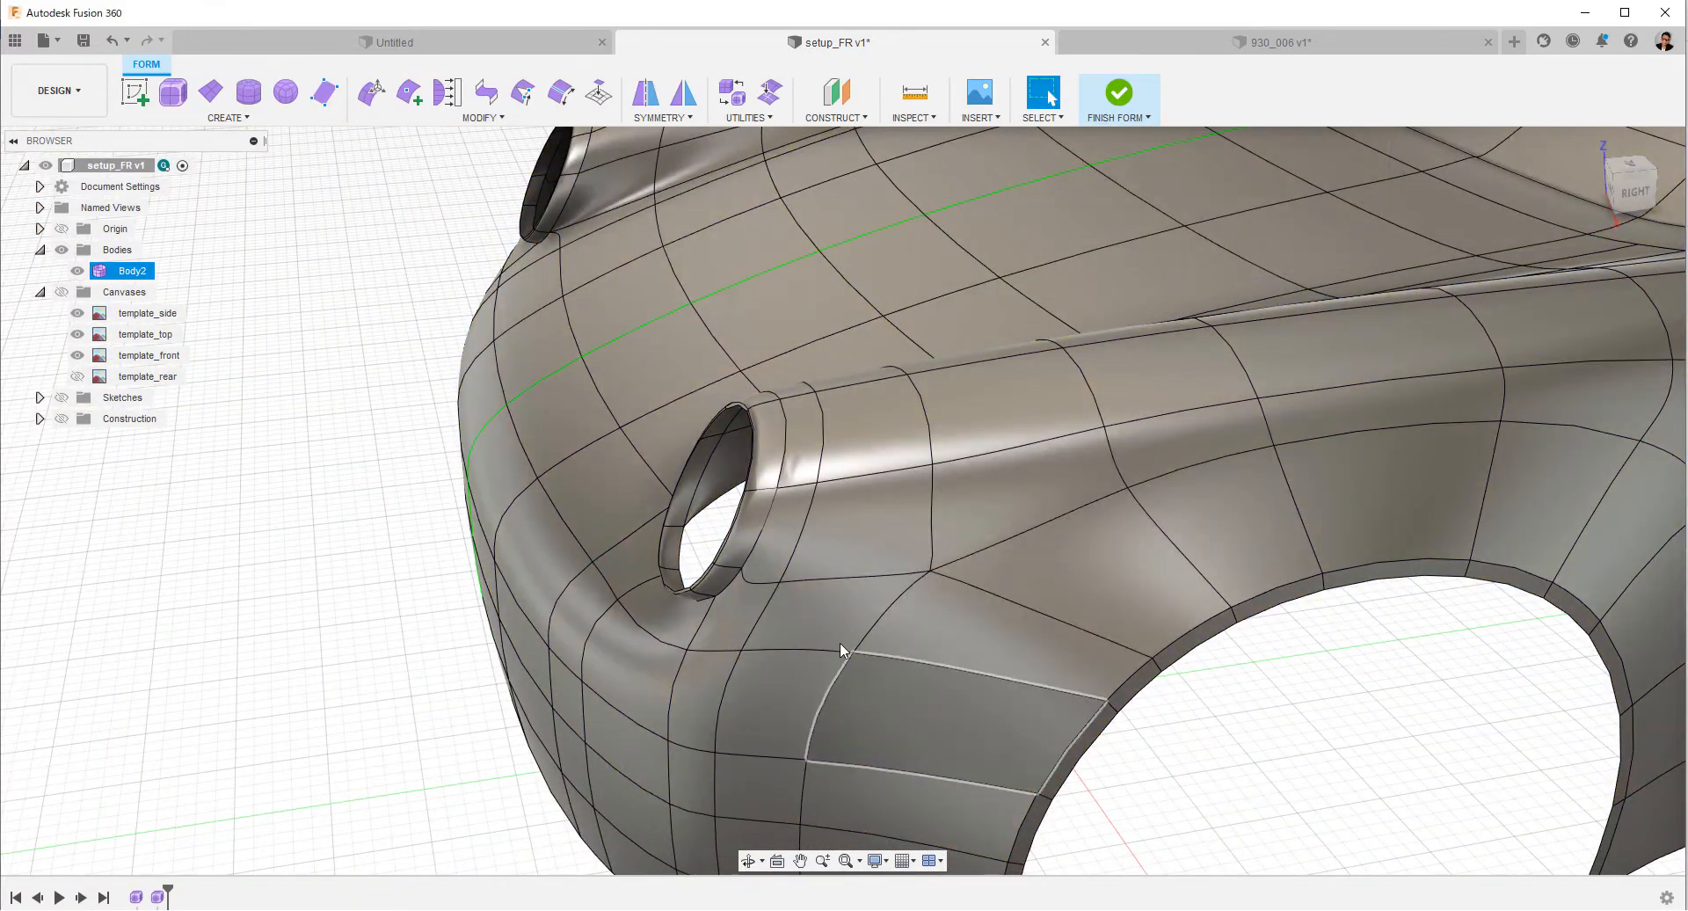
pyautogui.hotkey('alt', '1')
pyautogui.doubleClick(767, 522)
pyautogui.rightClick(767, 522)
pyautogui.click(761, 703)
pyautogui.click(1576, 302)
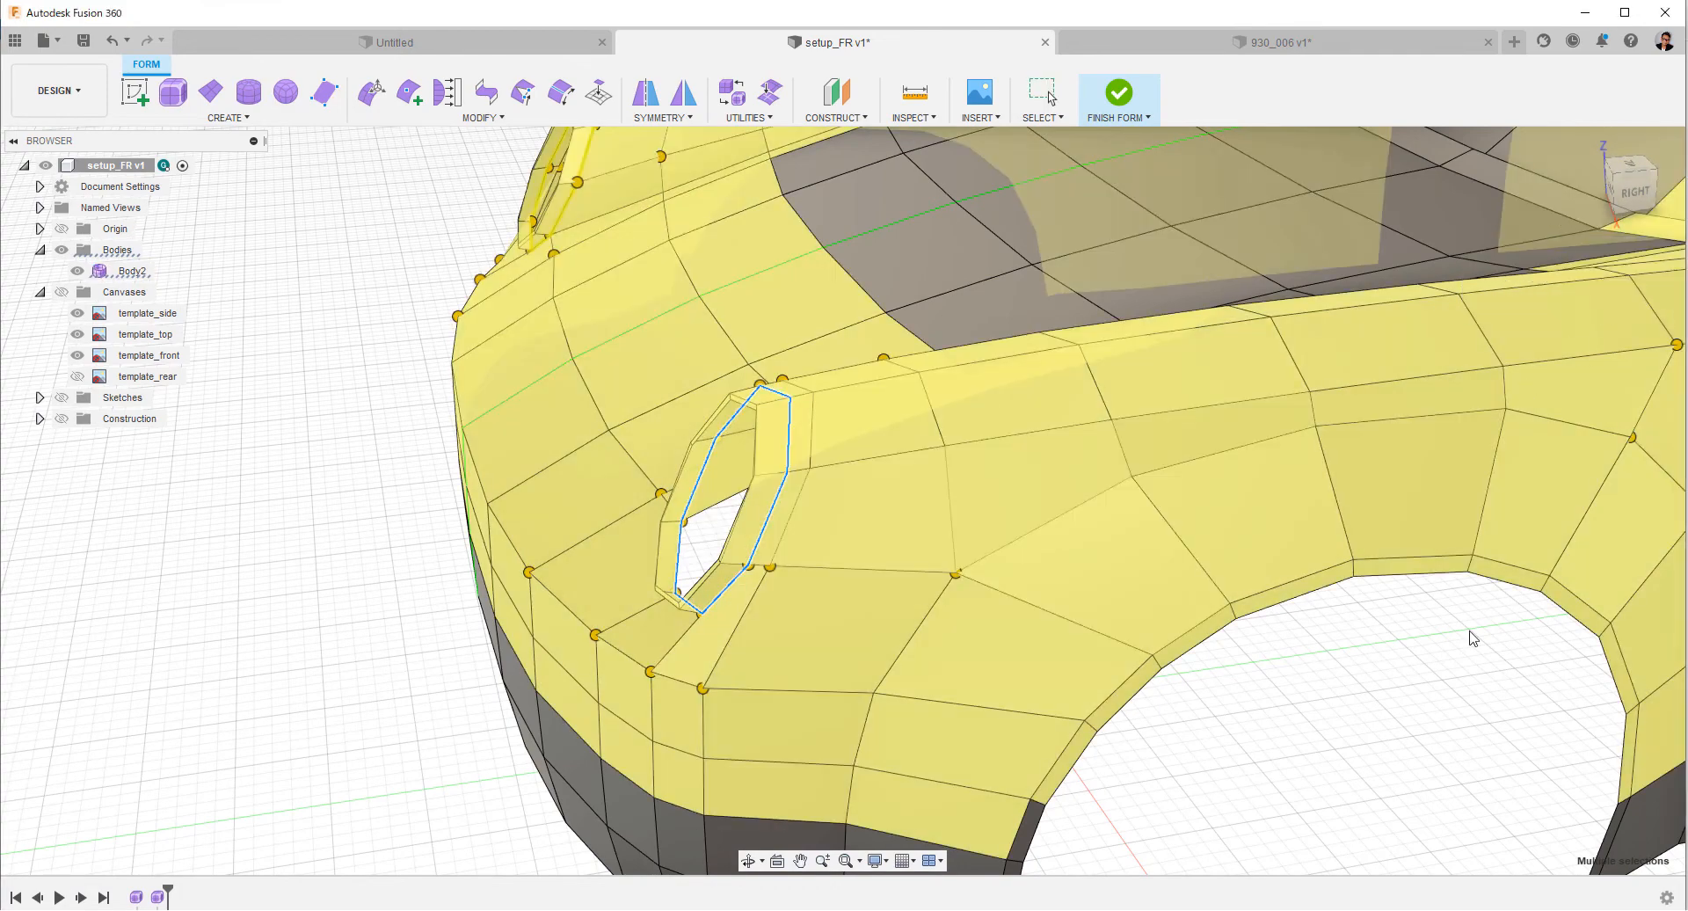
# Continue the outer edge loop behind the headlight down to the hood seam using Insert Point in Simple mode.
pyautogui.keyDown('shift'); pyautogui.moveTo(888, 631); pyautogui.dragTo(987, 618, button='middle'); pyautogui.keyUp('shift')
pyautogui.hotkey('alt', '3')
pyautogui.keyDown('shift'); pyautogui.moveTo(1136, 666); pyautogui.dragTo(794, 309, button='middle'); pyautogui.keyUp('shift')
pyautogui.hotkey('alt', '1')
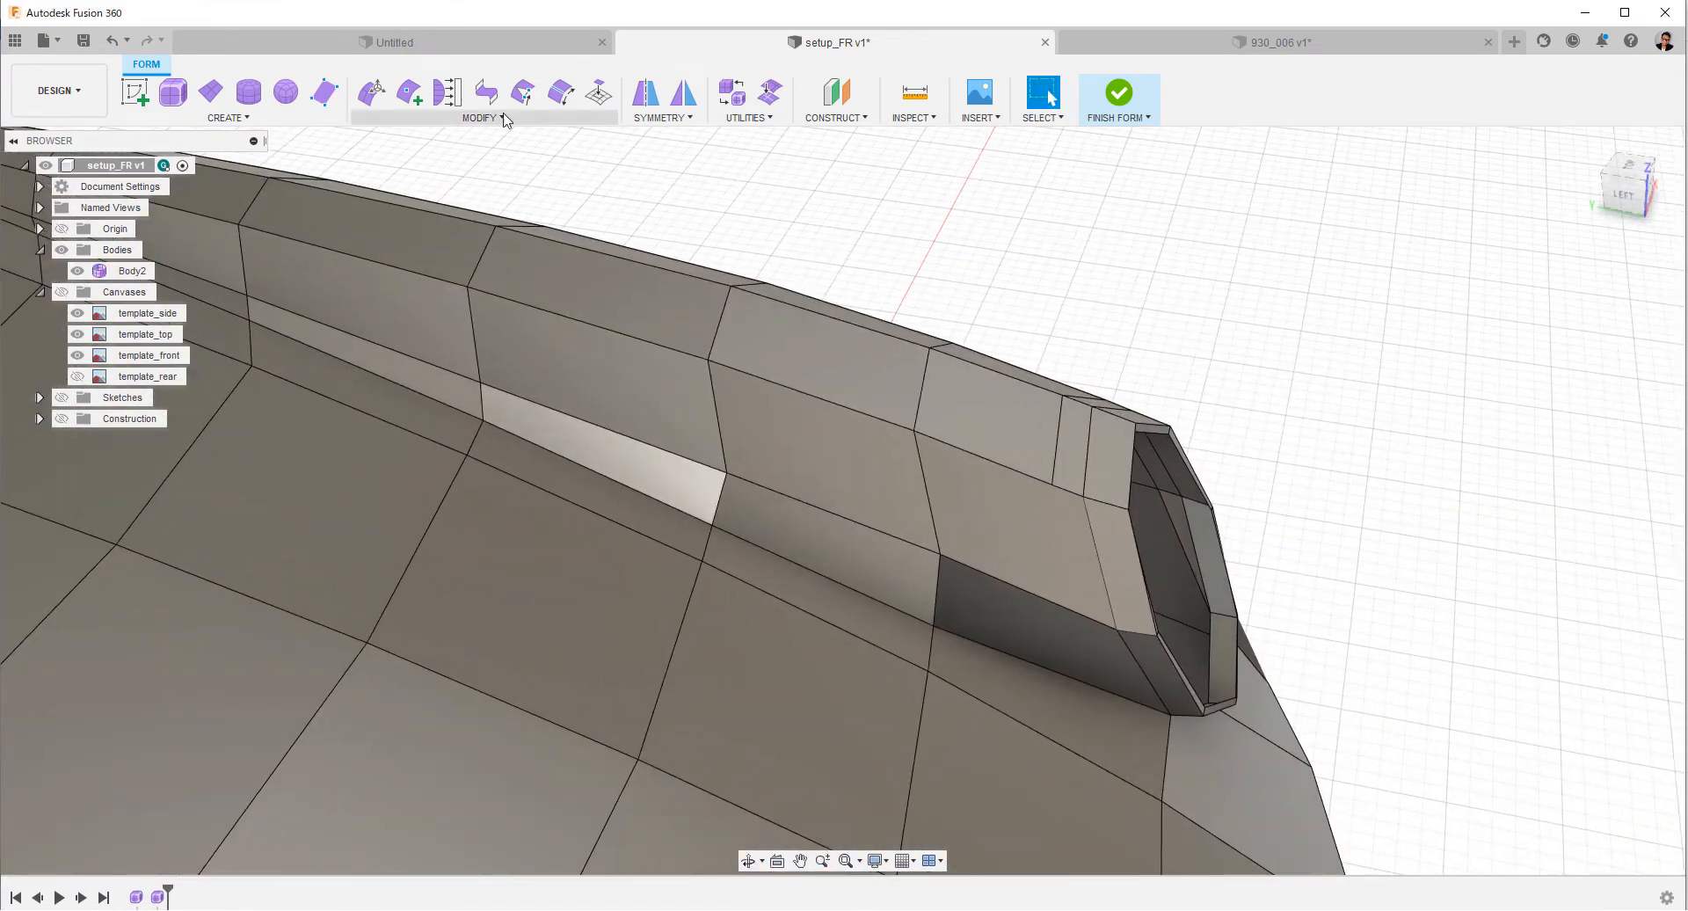
pyautogui.click(409, 91)
pyautogui.click(1078, 610)
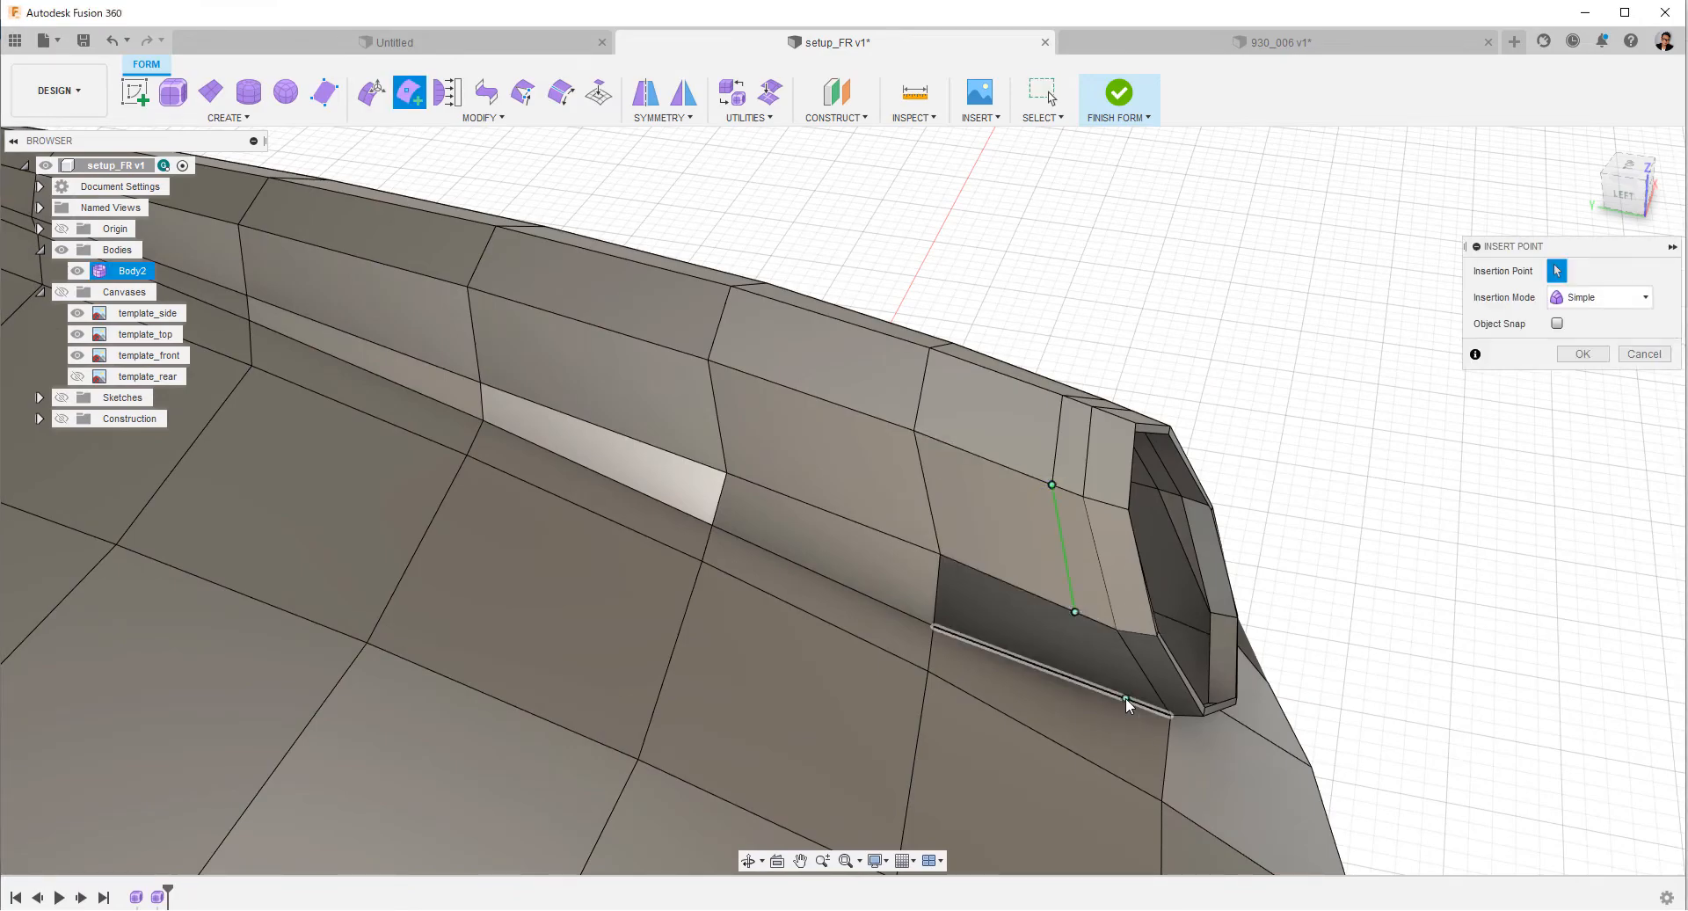
pyautogui.click(1126, 698)
pyautogui.rightClick(1125, 698)
pyautogui.click(1199, 694)
# Insert a single-sided edge loop in front of the first loop behind the headlight rim, at insert location -0.386 in Simple mode.
pyautogui.keyDown('shift'); pyautogui.moveTo(1327, 606); pyautogui.dragTo(1110, 462, button='middle'); pyautogui.keyUp('shift')
pyautogui.doubleClick(1211, 415)
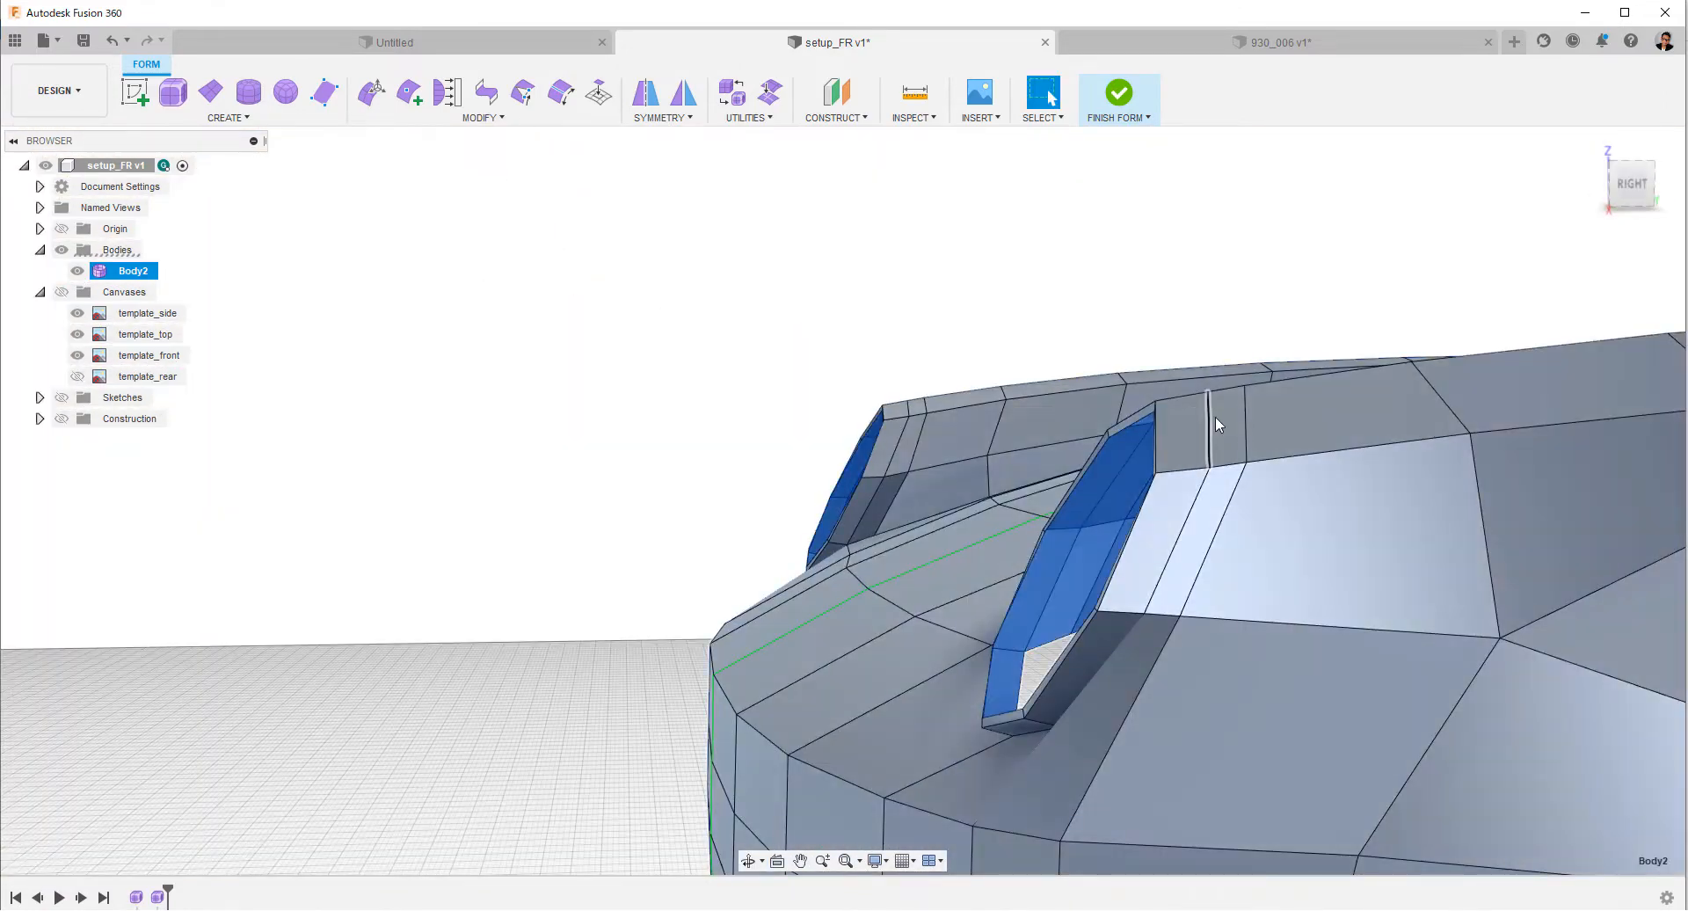
pyautogui.rightClick(1087, 329)
pyautogui.click(1081, 490)
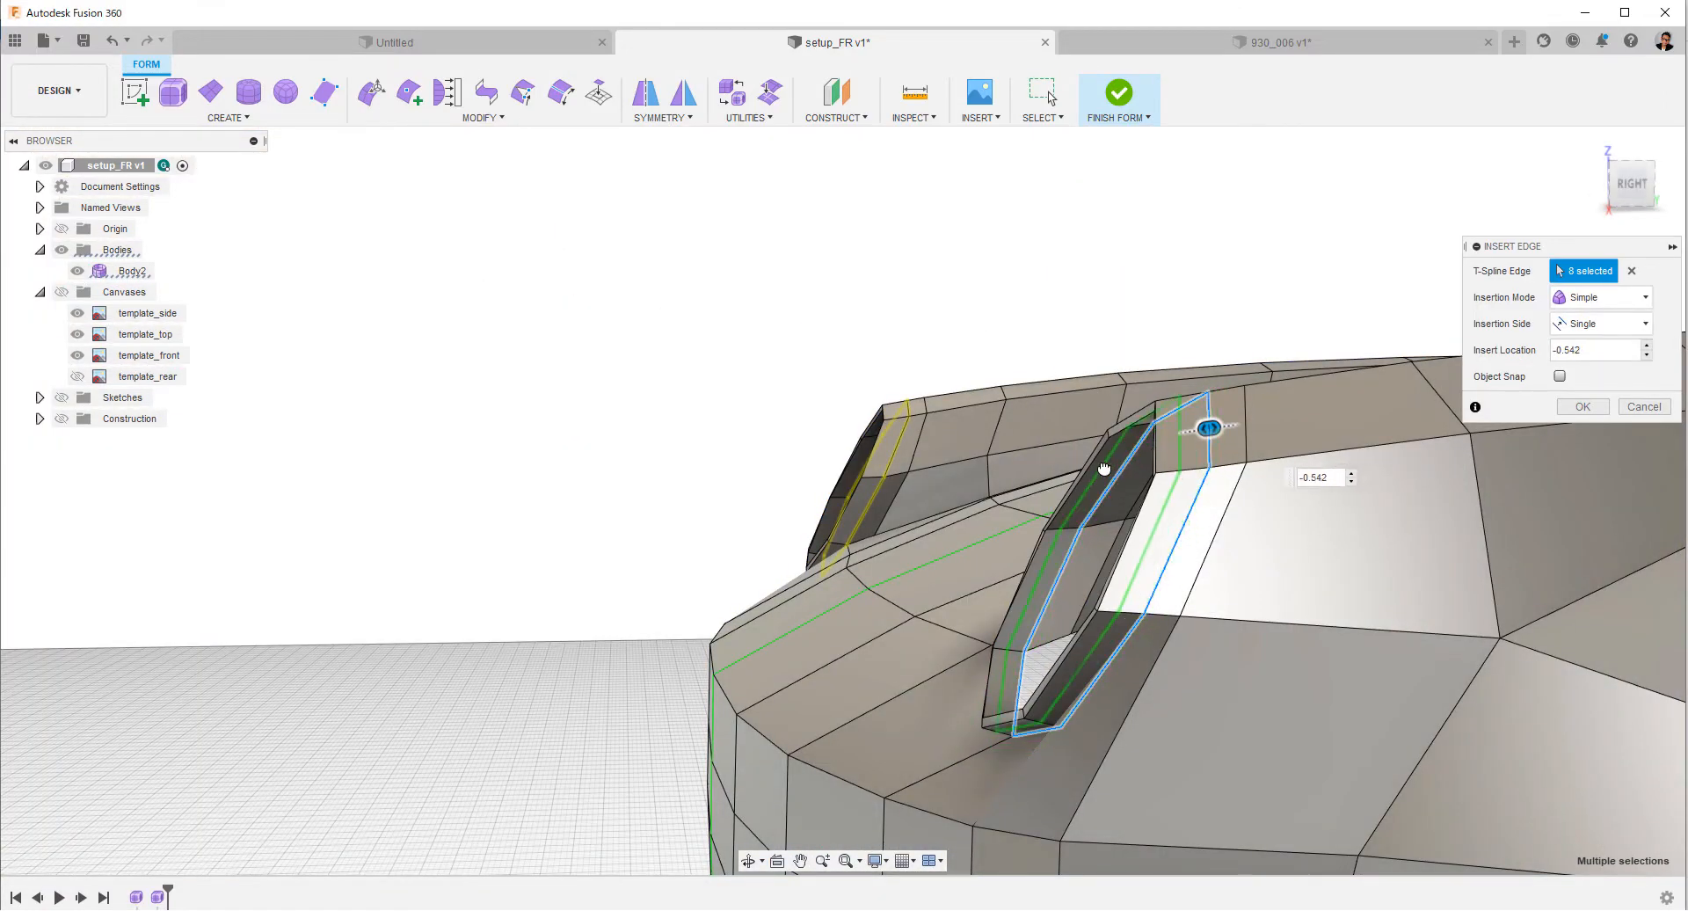
pyautogui.click(1632, 183)
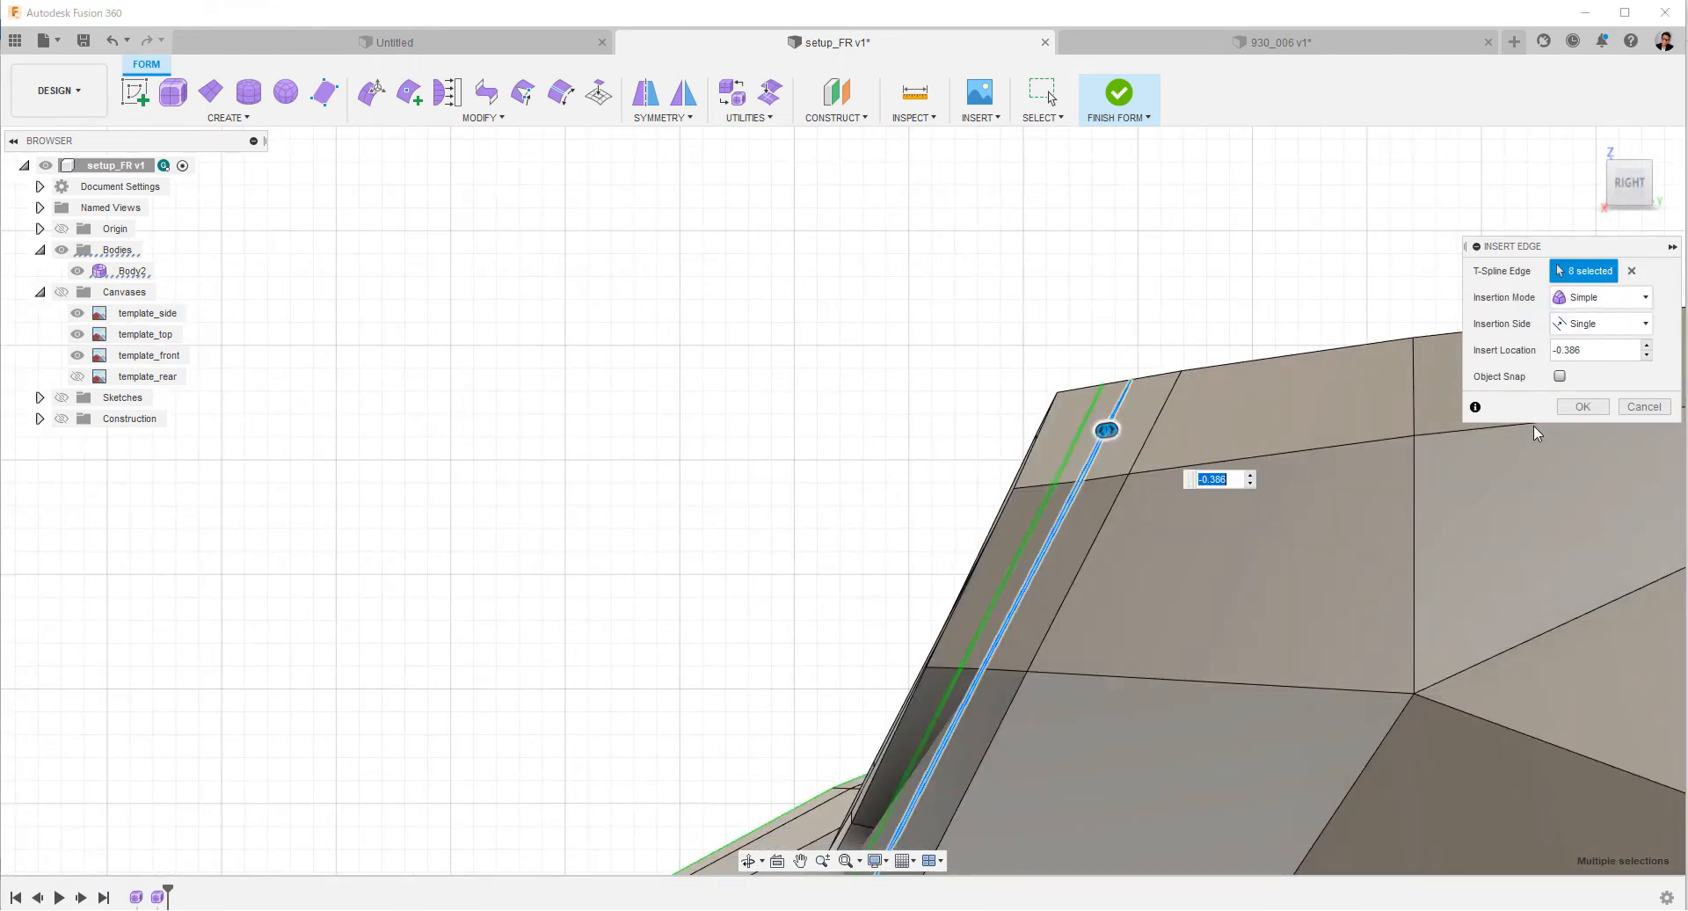
pyautogui.click(1582, 406)
# Insert one more edge loop close behind the headlight rim's front edge and inspect the smooth shape.
pyautogui.scroll(3, 654, 393)
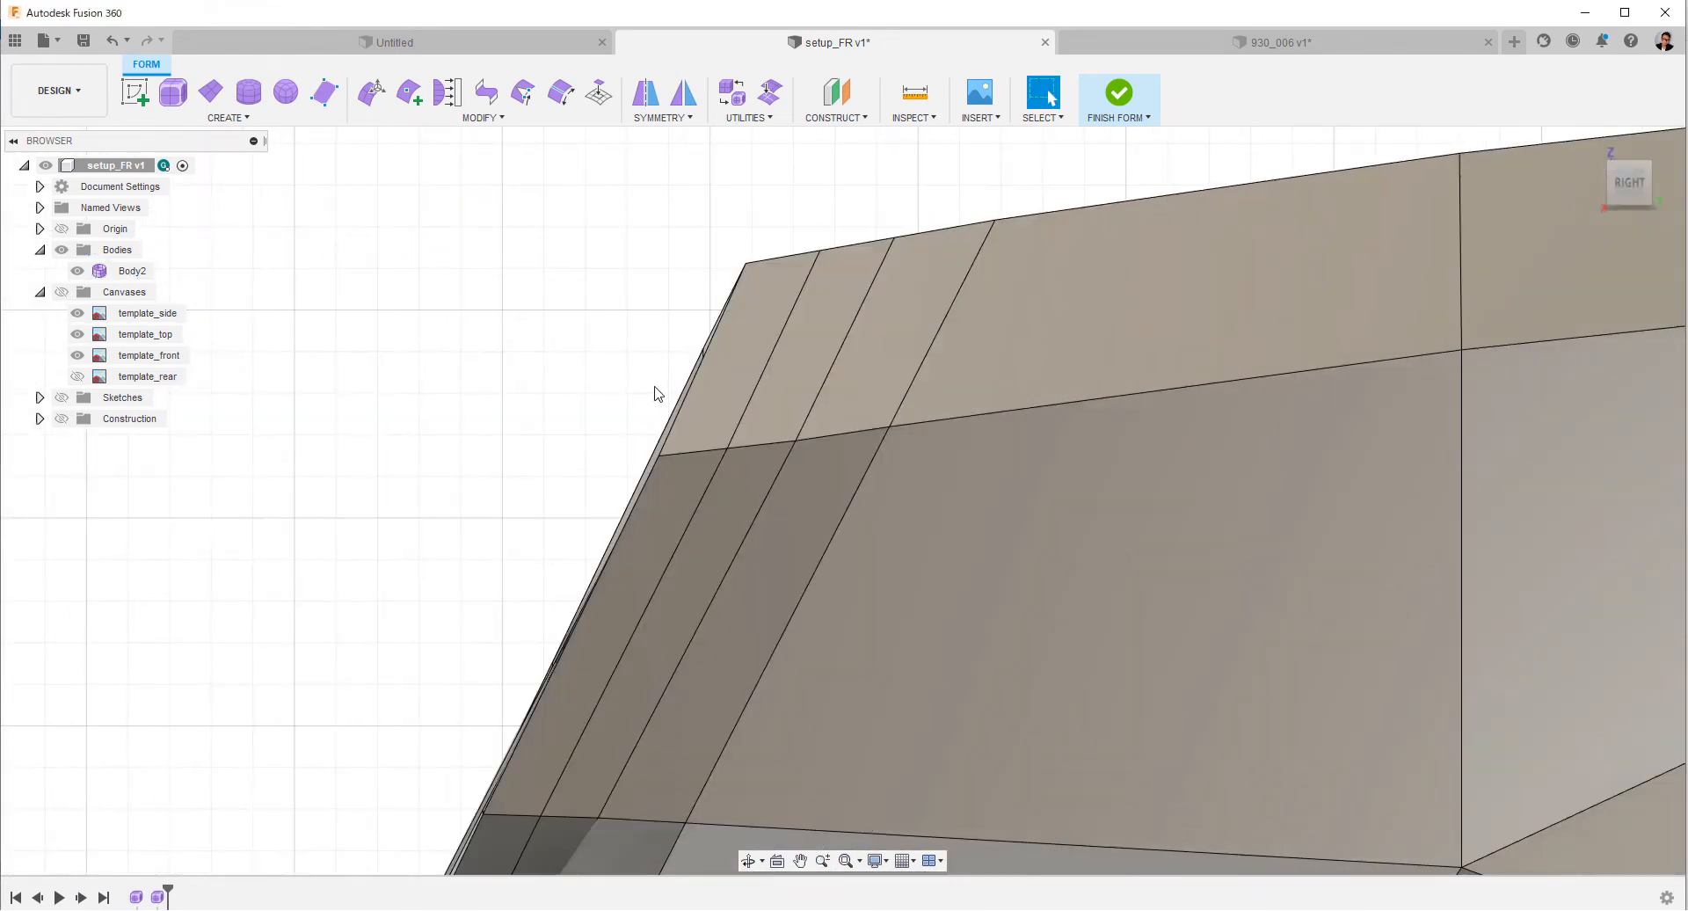
pyautogui.rightClick(565, 345)
pyautogui.click(576, 503)
pyautogui.scroll(-3, 802, 587)
pyautogui.moveTo(661, 767); pyautogui.dragTo(632, 767)
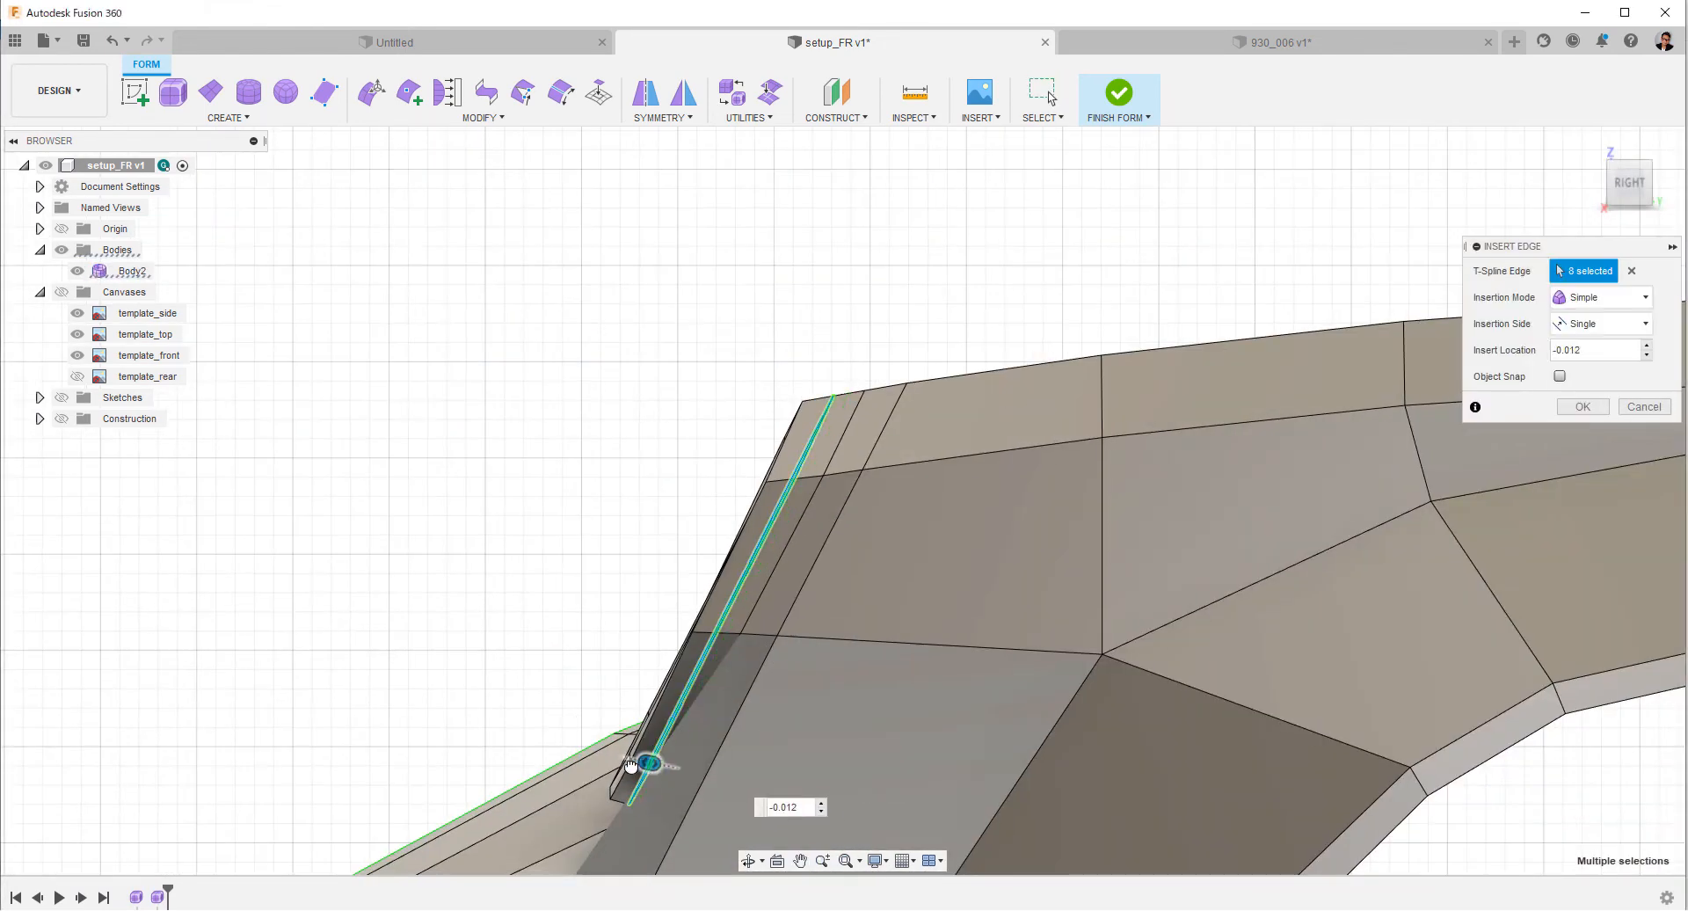
pyautogui.click(1587, 409)
pyautogui.hotkey('alt', '3')
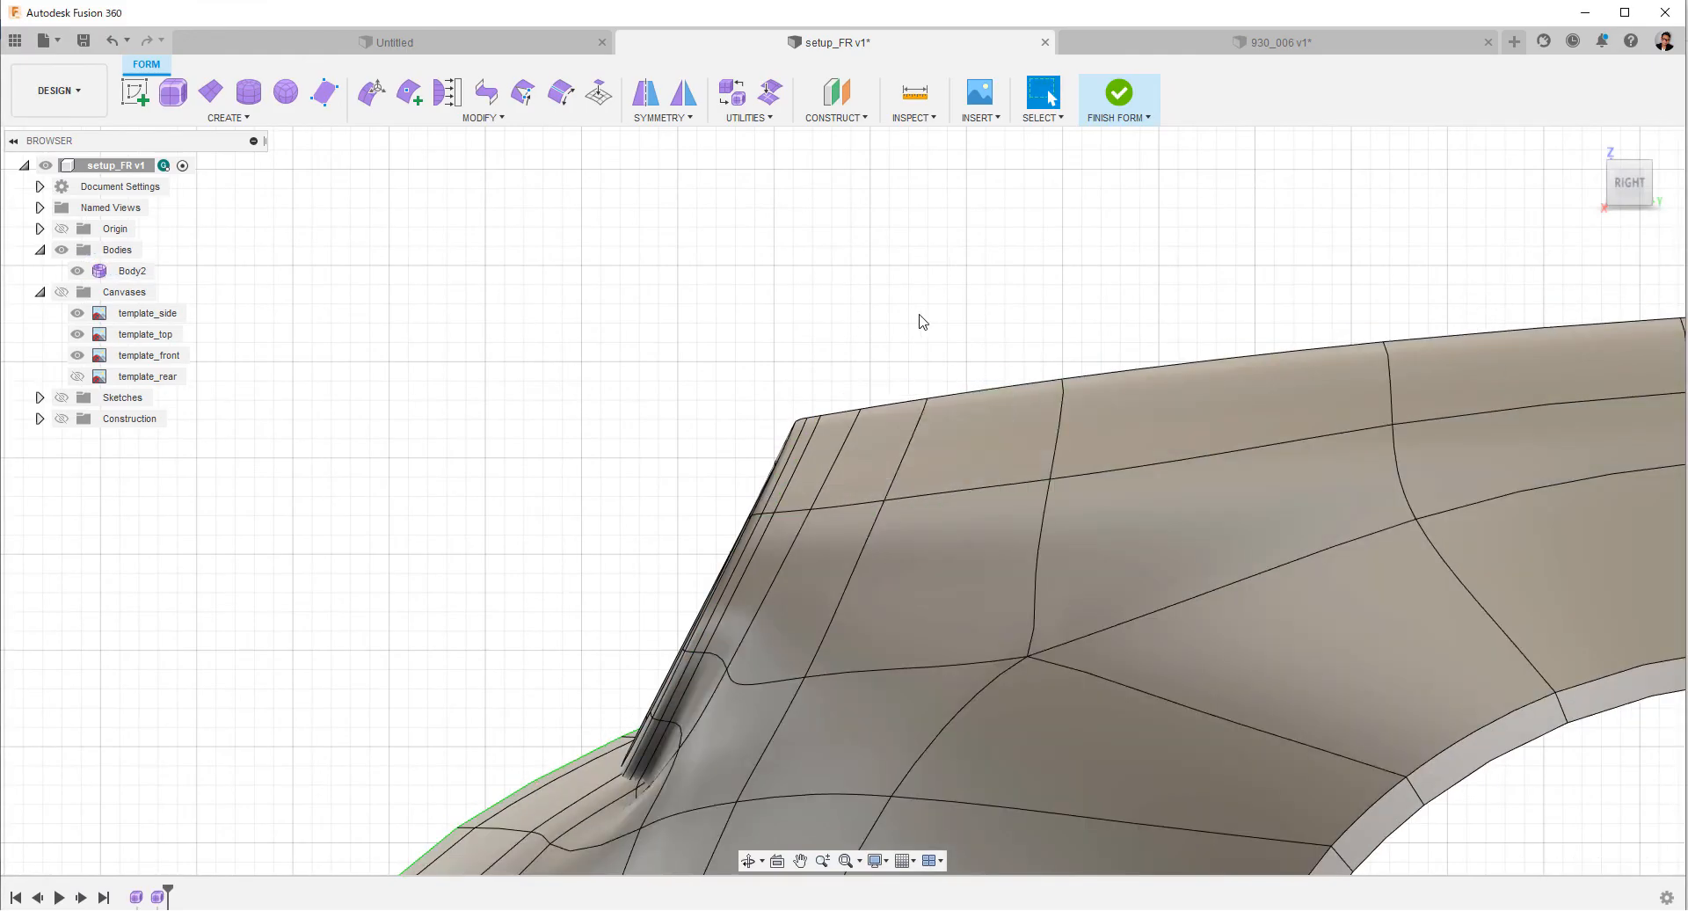
pyautogui.keyDown('shift'); pyautogui.moveTo(918, 318); pyautogui.dragTo(932, 528, button='middle'); pyautogui.keyUp('shift')
pyautogui.scroll(-3, 923, 492)
# Insert a horizontal edge loop around the front end just below its upper edge, running back to the wheel arch.
pyautogui.click(1635, 184)
pyautogui.hotkey('alt', '1')
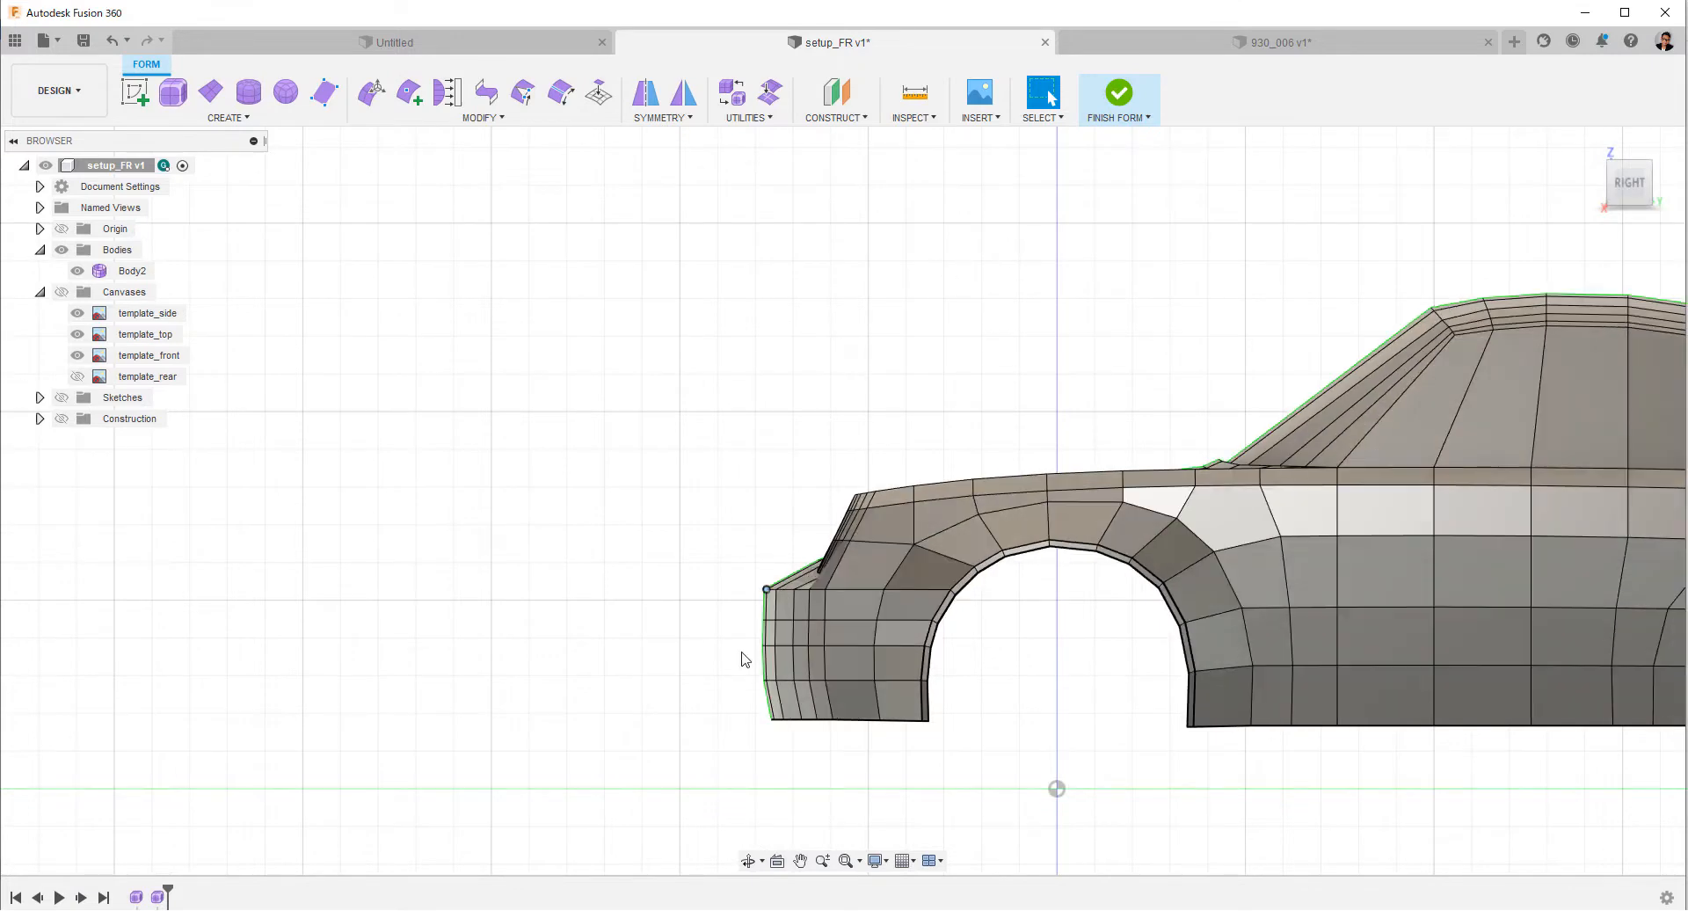
pyautogui.scroll(4, 758, 648)
pyautogui.doubleClick(831, 691)
pyautogui.rightClick(832, 691)
pyautogui.click(817, 430)
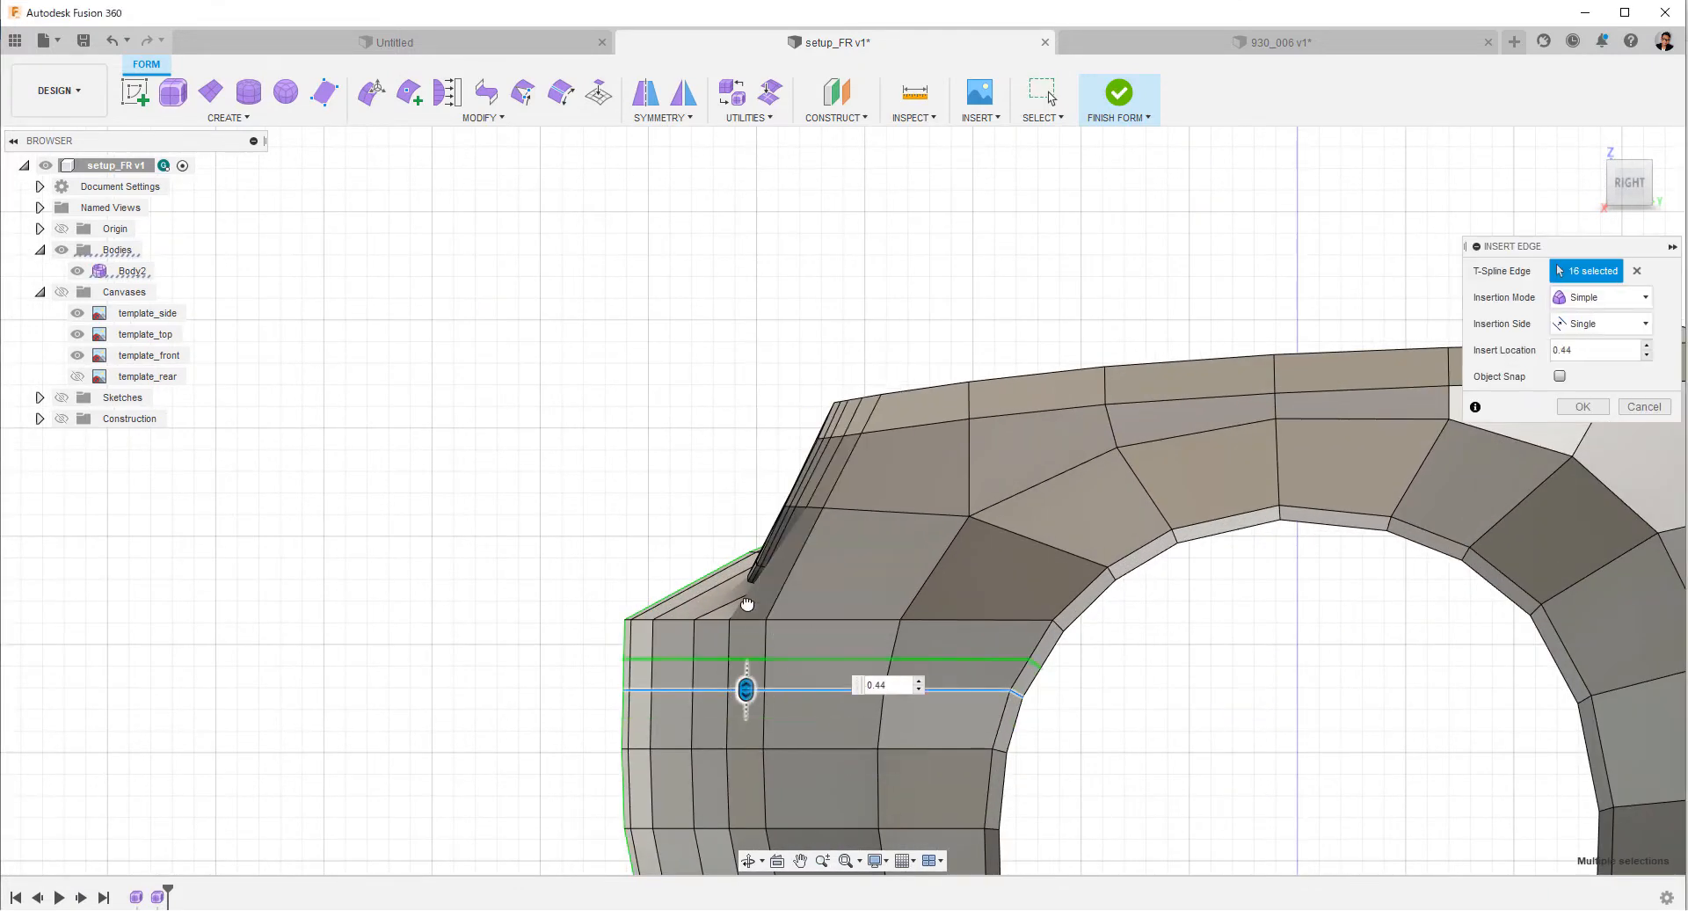
pyautogui.click(1582, 406)
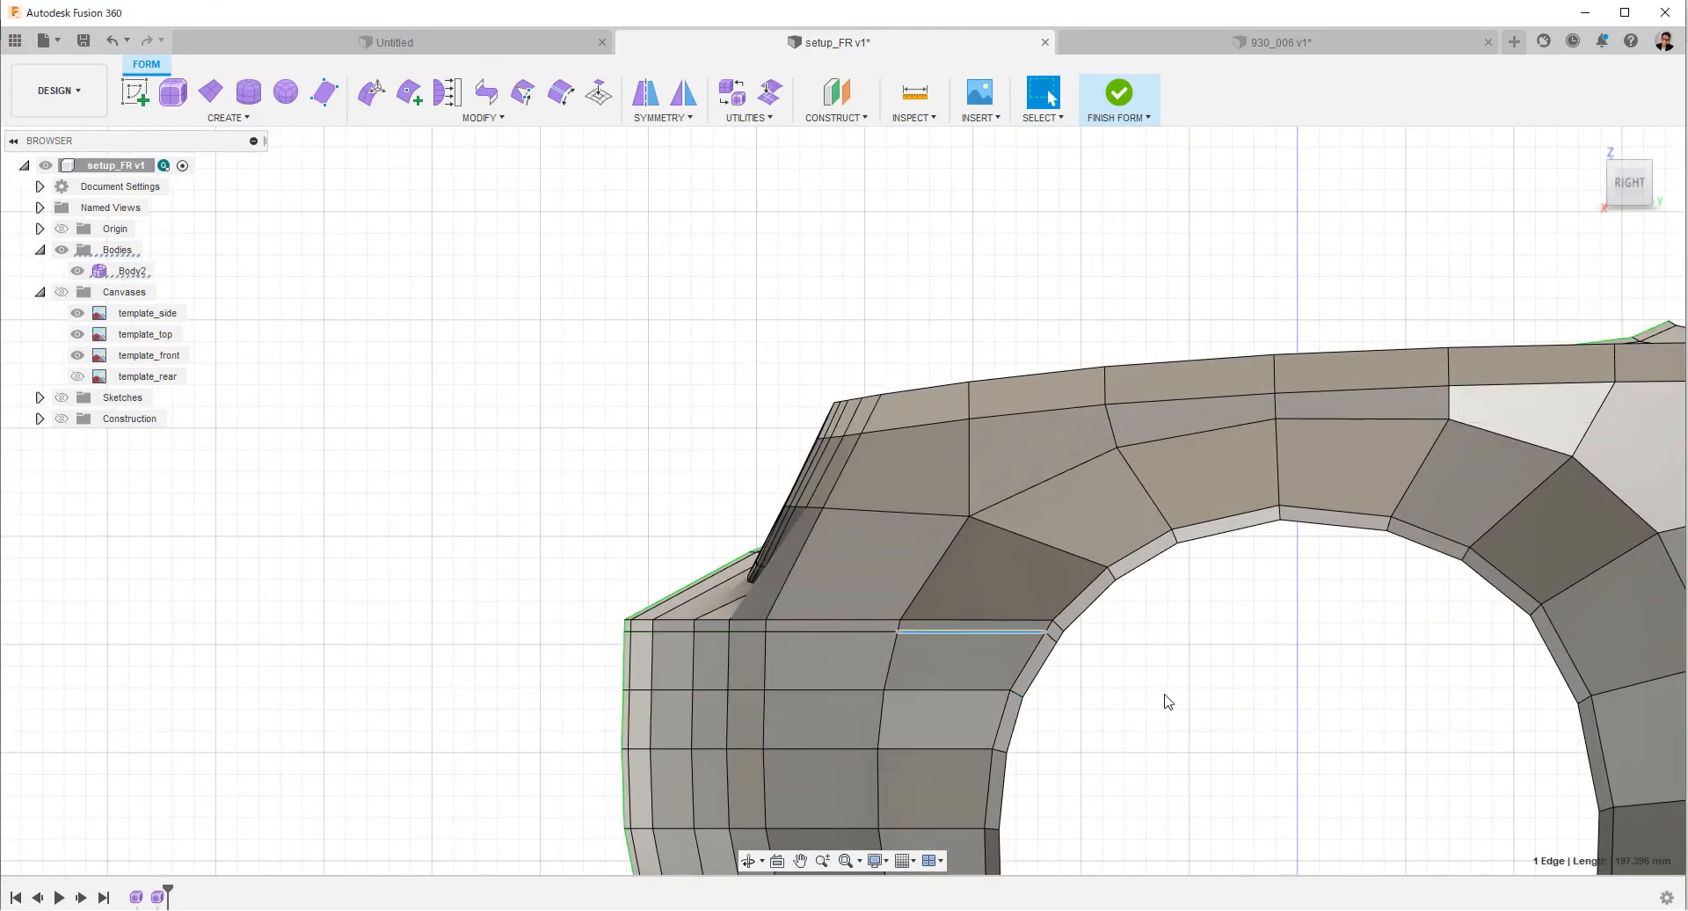
pyautogui.scroll(4, 1169, 694)
pyautogui.scroll(-3, 914, 518)
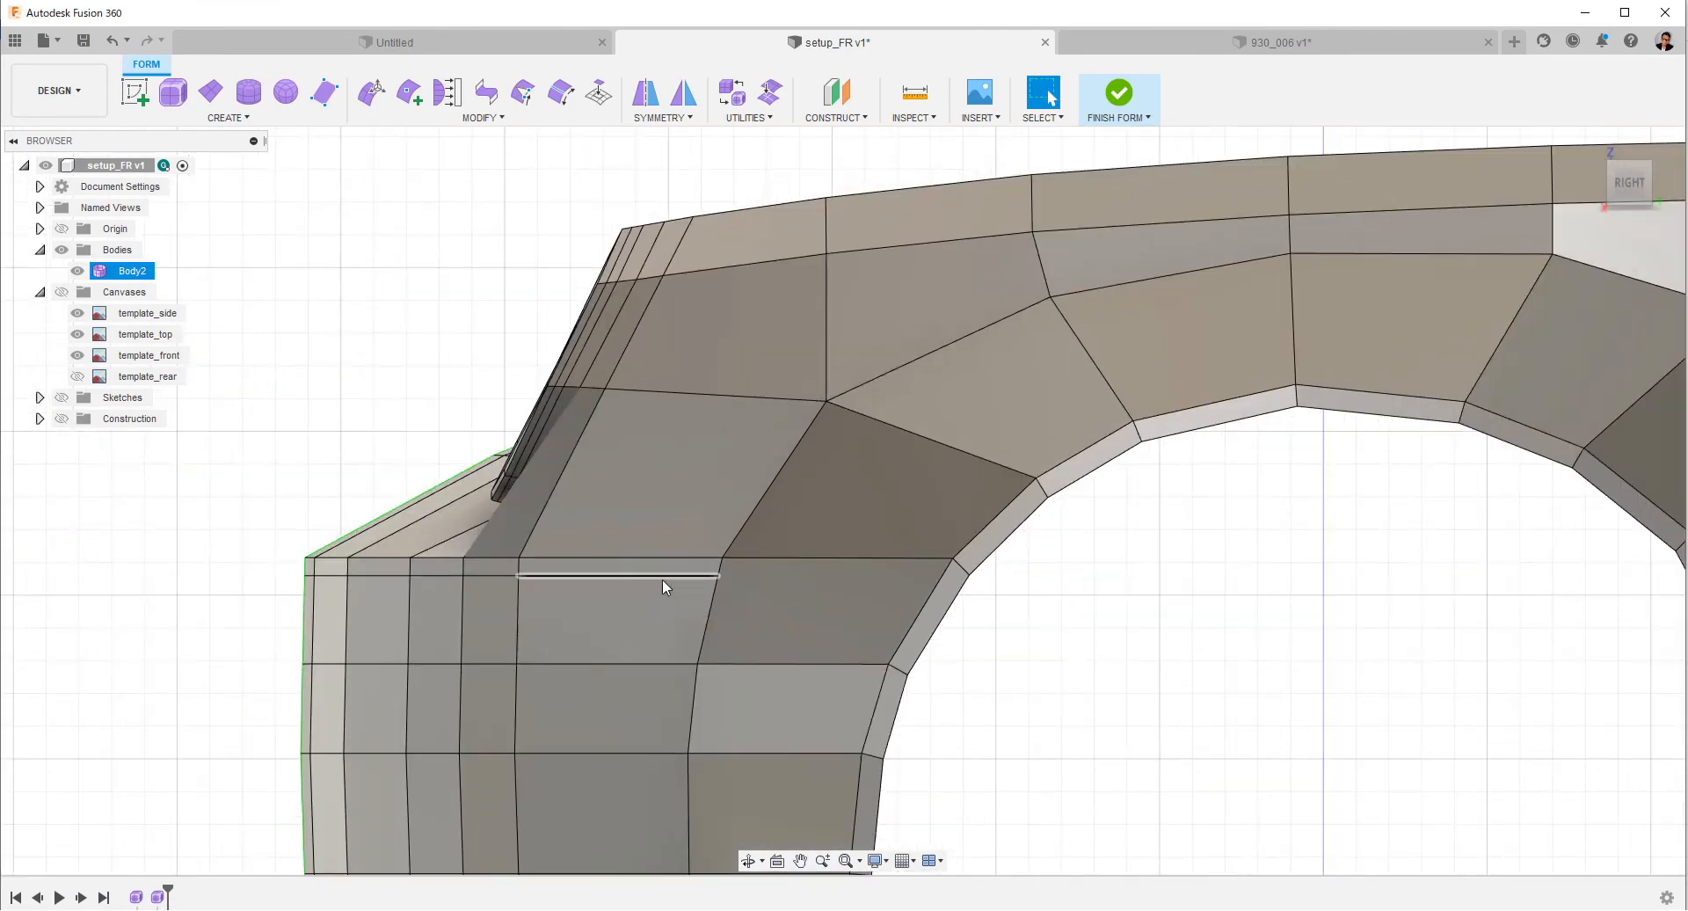
# Inspect the front end and car body in smooth display from several angles and return to box display.
pyautogui.scroll(-3, 663, 582)
pyautogui.keyDown('shift'); pyautogui.moveTo(663, 582); pyautogui.dragTo(716, 635, button='middle'); pyautogui.keyUp('shift')
pyautogui.click(714, 628)
pyautogui.hotkey('alt', '3')
pyautogui.click(1063, 677)
pyautogui.keyDown('shift'); pyautogui.moveTo(998, 669); pyautogui.dragTo(817, 649, button='middle'); pyautogui.keyUp('shift')
pyautogui.scroll(-4, 844, 646)
pyautogui.keyDown('shift'); pyautogui.moveTo(1380, 605); pyautogui.dragTo(866, 643, button='middle'); pyautogui.keyUp('shift')
pyautogui.hotkey('alt', '1')
pyautogui.click(1628, 185)
pyautogui.moveTo(358, 580); pyautogui.dragTo(914, 642, button='middle')
pyautogui.scroll(4, 914, 641)
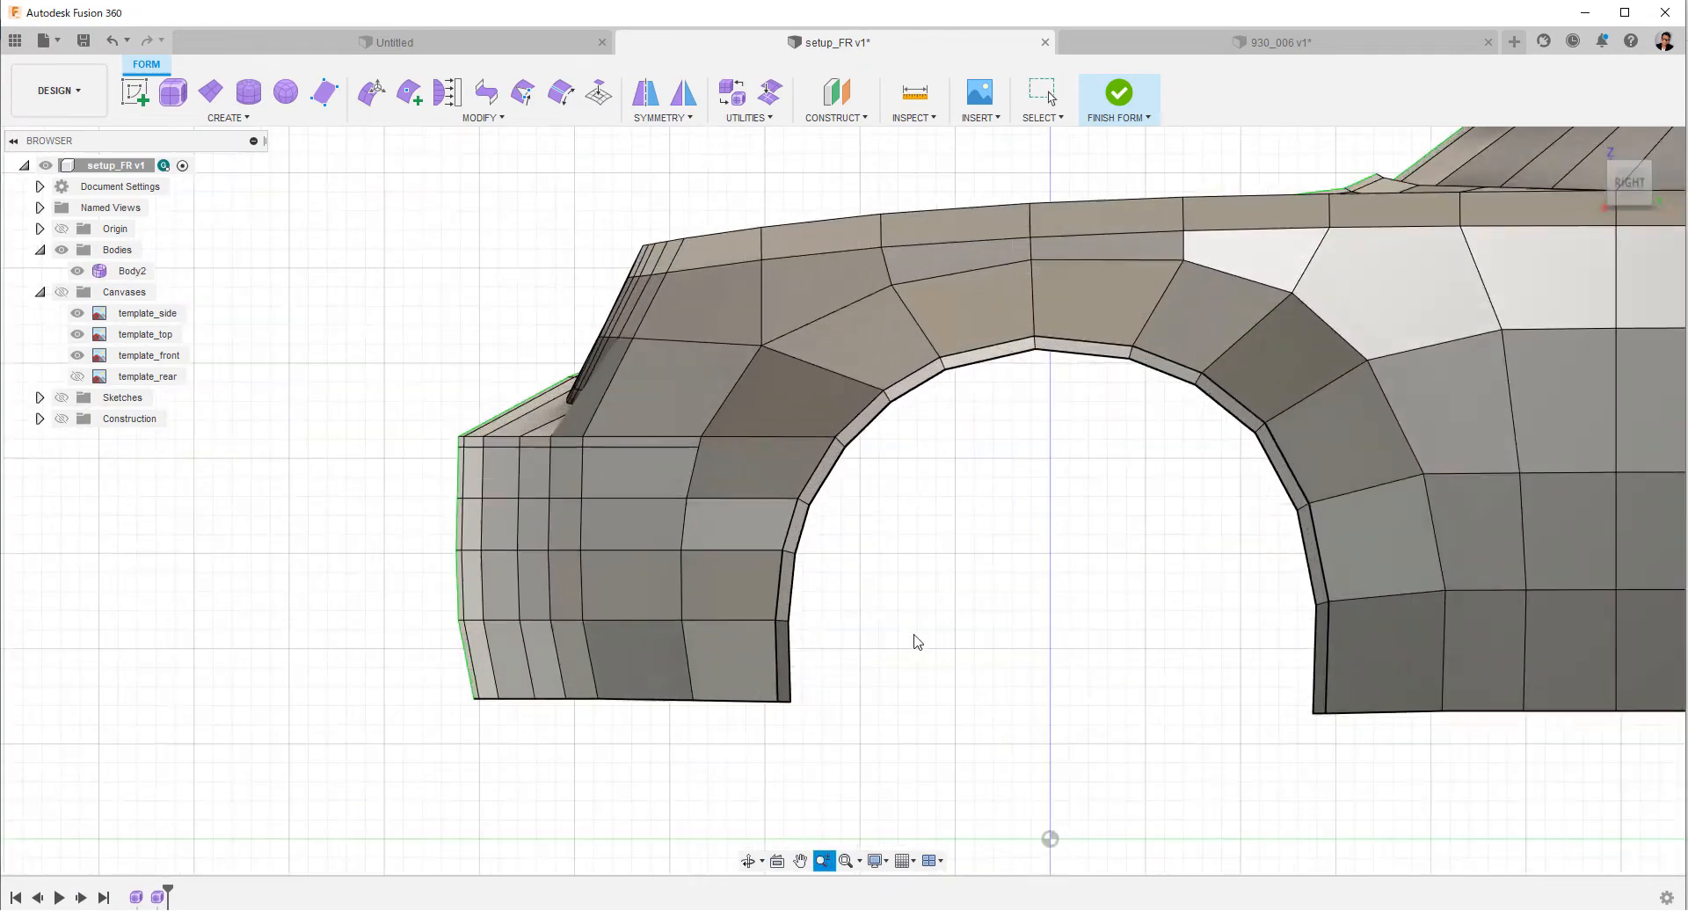
# Insert a single-sided edge loop at location -0.083 just below the front bumper's lower edge and remove its segments beside the wheel arch.
pyautogui.doubleClick(648, 620)
pyautogui.rightClick(645, 734)
pyautogui.click(607, 430)
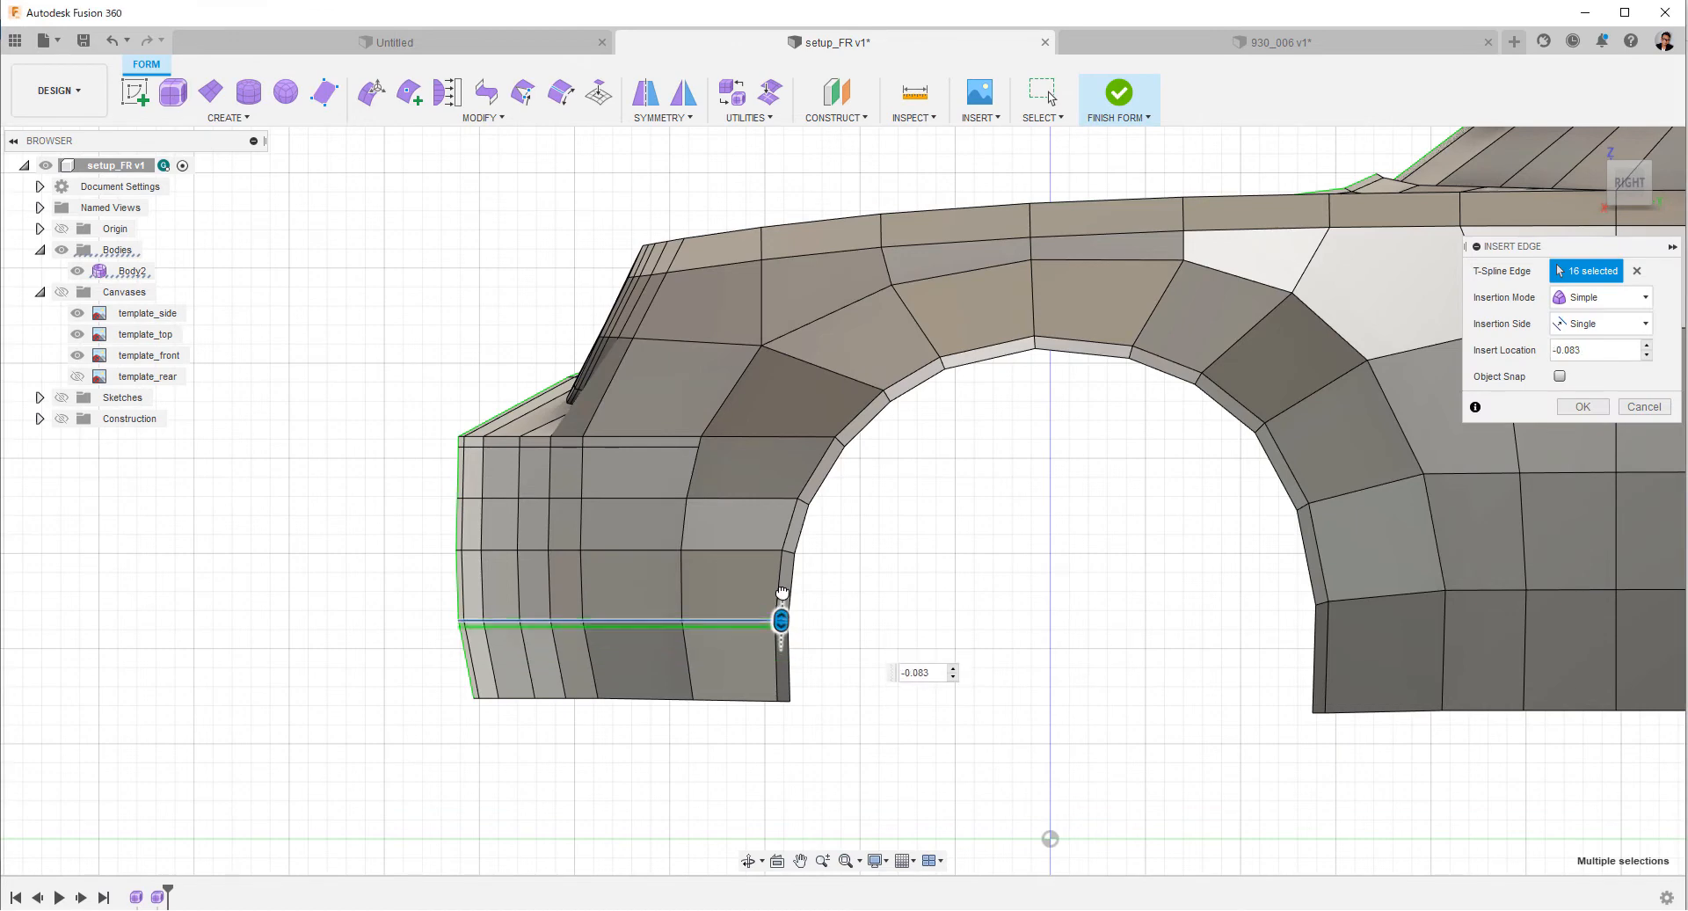
pyautogui.click(1581, 406)
pyautogui.scroll(3, 943, 668)
pyautogui.scroll(2, 722, 736)
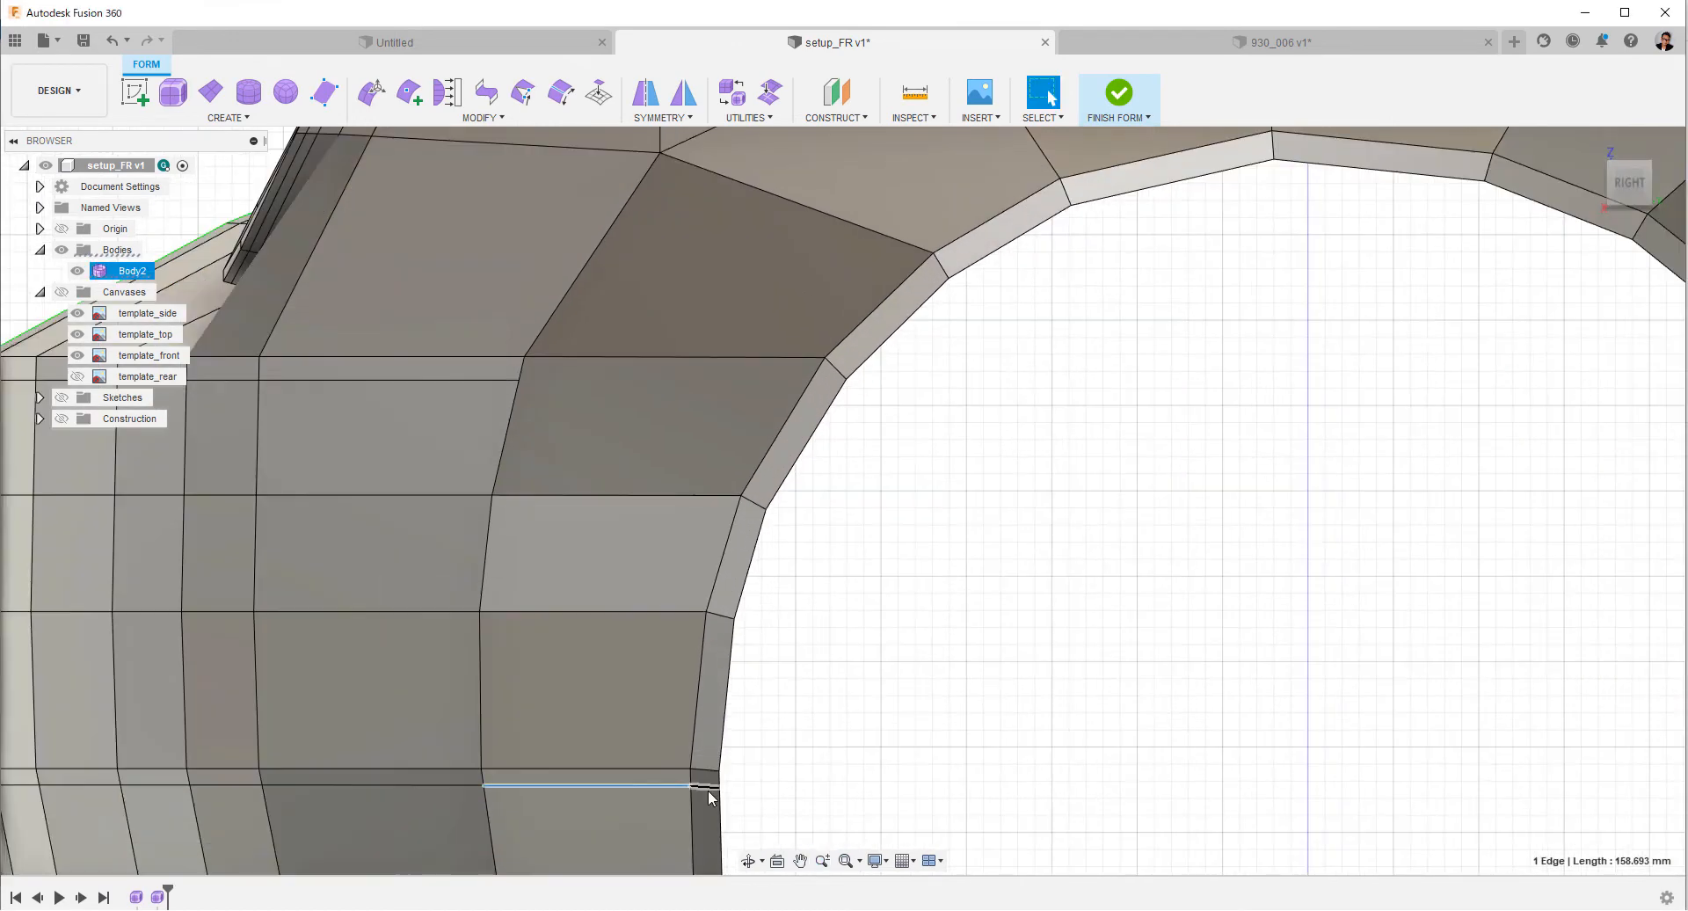
pyautogui.scroll(-3, 1179, 604)
# Insert a matching edge loop around the rear end, just below the lower horizontal edge line.
pyautogui.moveTo(1371, 703); pyautogui.dragTo(494, 607, button='middle')
pyautogui.moveTo(1494, 616); pyautogui.dragTo(735, 629, button='middle')
pyautogui.doubleClick(741, 528)
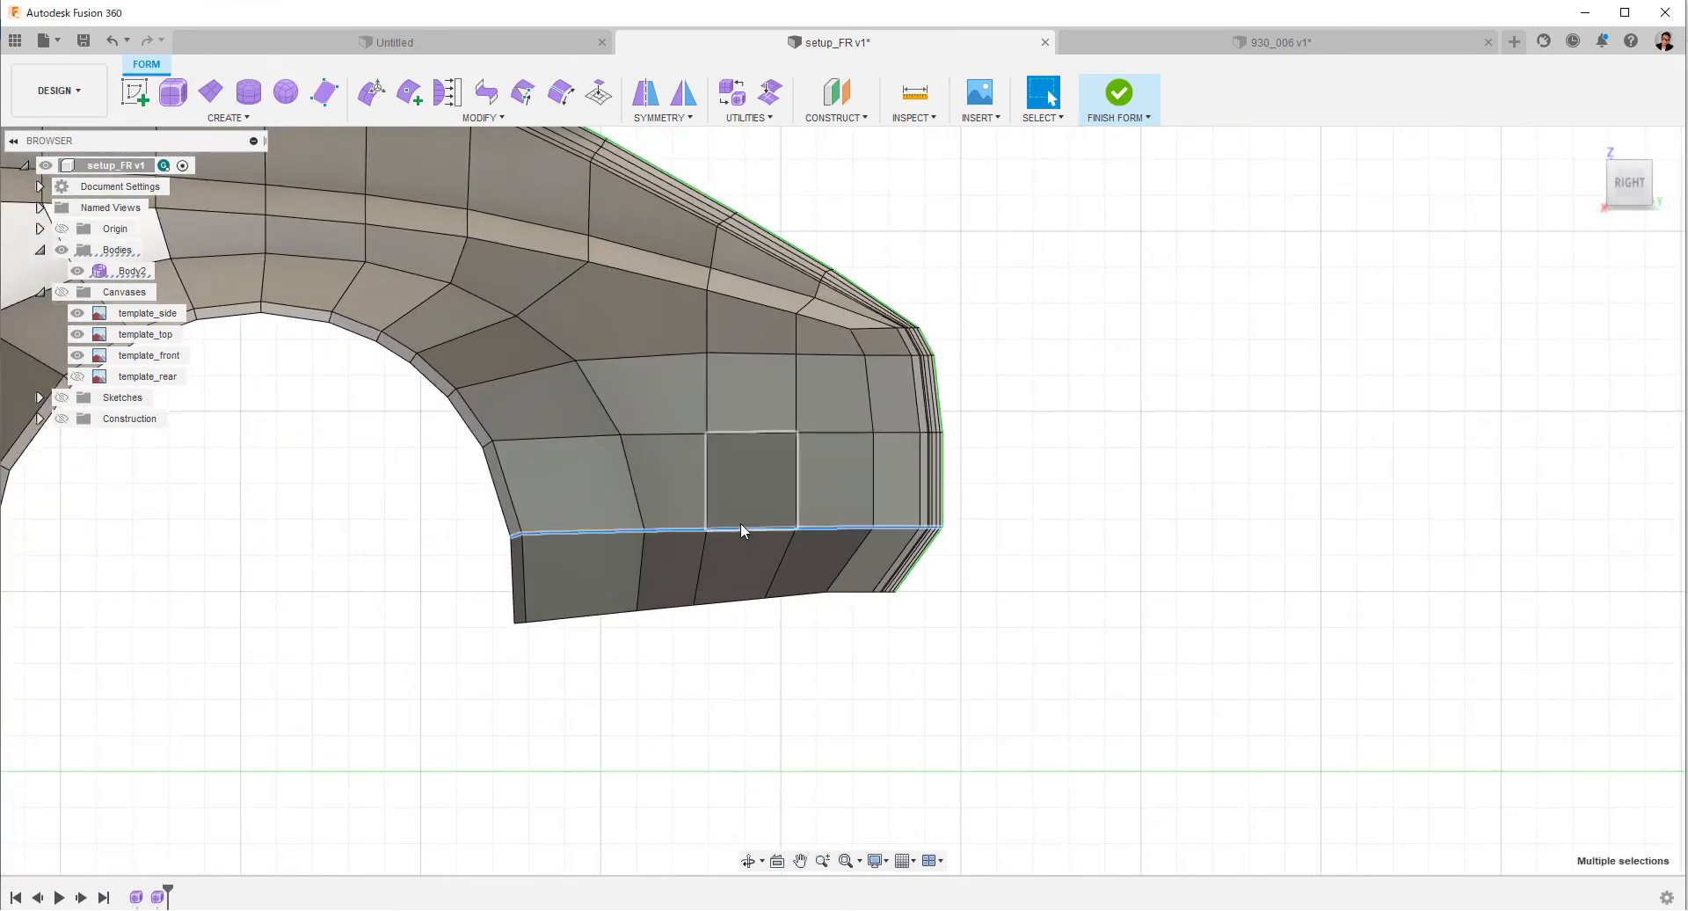
pyautogui.rightClick(741, 528)
pyautogui.click(726, 616)
pyautogui.moveTo(834, 527); pyautogui.dragTo(853, 504)
pyautogui.press('Return')
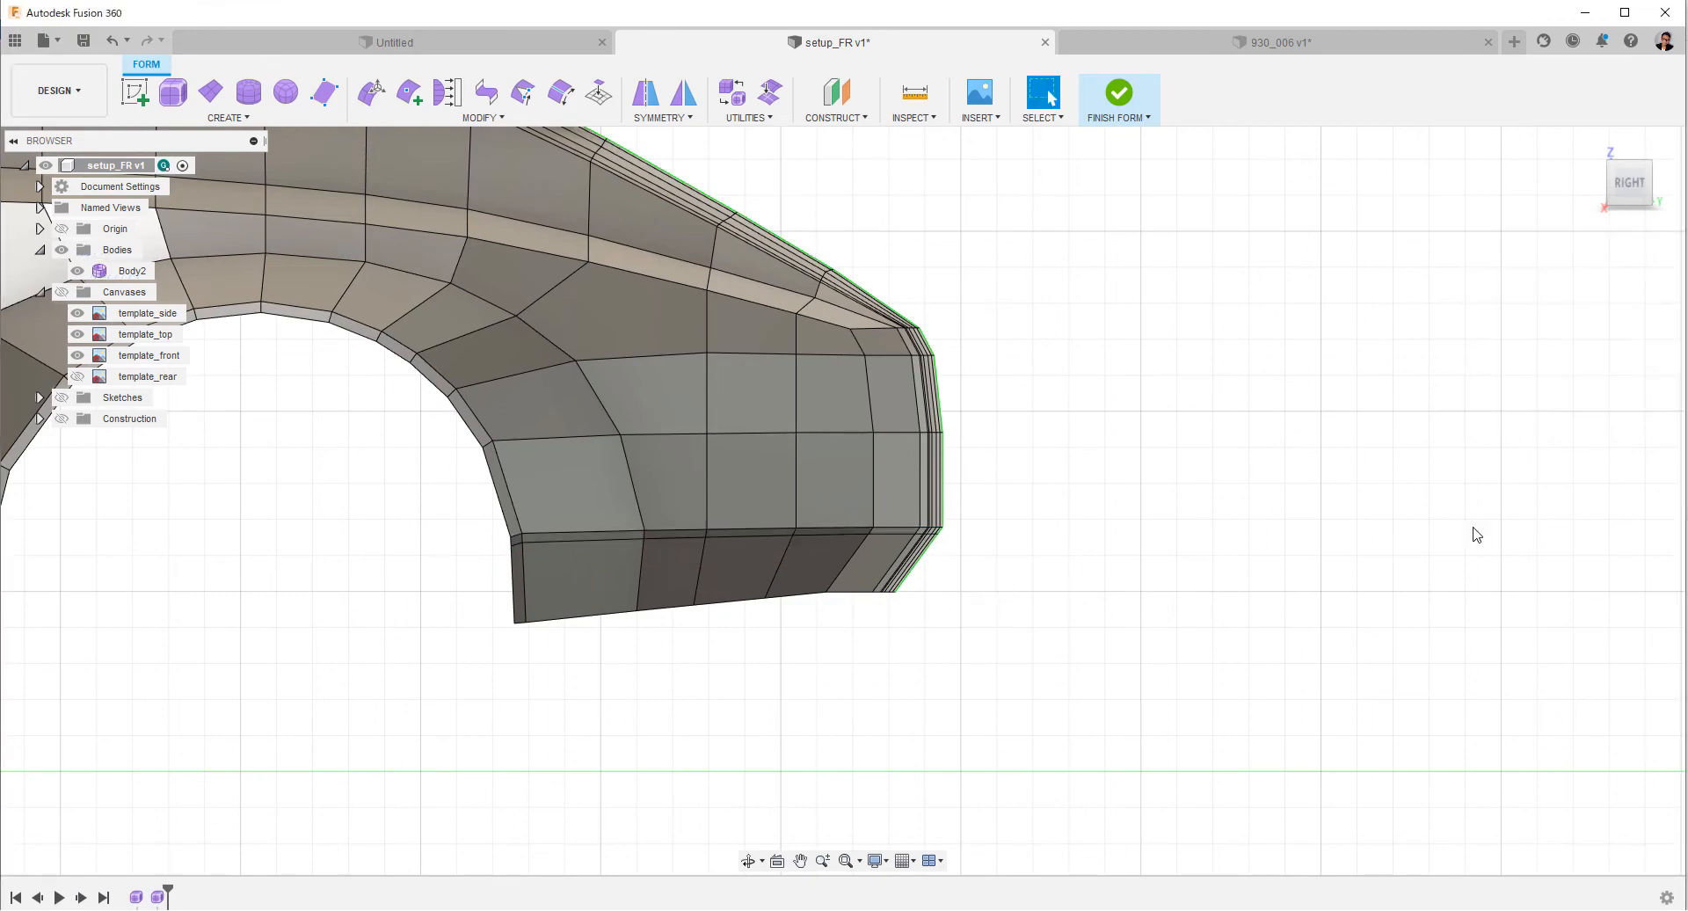
# Delete the new rear loop's two edge segments next to the rear wheel arch.
pyautogui.click(682, 538)
pyautogui.rightClick(696, 675)
pyautogui.doubleClick(606, 536)
pyautogui.rightClick(1111, 542)
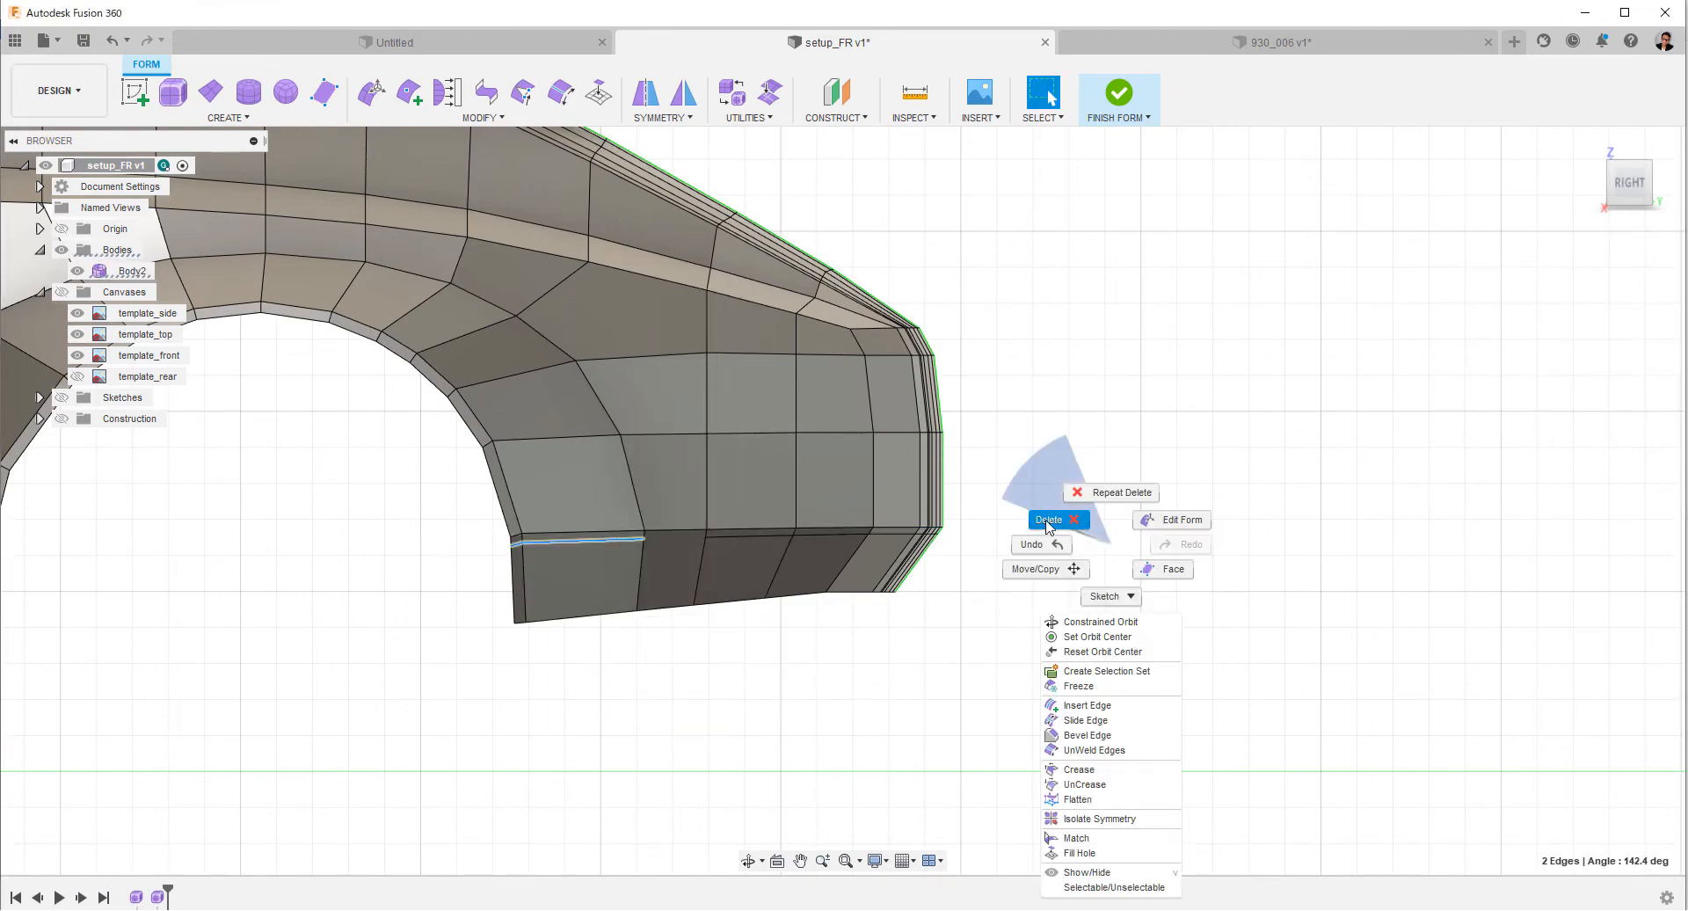
pyautogui.click(1050, 523)
# Check the rear end in smooth display from several sides and go back to box display in the back view.
pyautogui.moveTo(1186, 530); pyautogui.dragTo(1042, 588, button='middle')
pyautogui.scroll(-4, 1041, 589)
pyautogui.click(1012, 510)
pyautogui.hotkey('alt', '3')
pyautogui.keyDown('shift'); pyautogui.moveTo(1009, 692); pyautogui.dragTo(1143, 747, button='middle'); pyautogui.keyUp('shift')
pyautogui.click(1624, 186)
pyautogui.scroll(3, 1300, 460)
pyautogui.moveTo(1266, 510); pyautogui.dragTo(1132, 567, button='middle')
pyautogui.hotkey('alt', '1')
pyautogui.scroll(-3, 1133, 566)
pyautogui.keyDown('shift'); pyautogui.moveTo(932, 563); pyautogui.dragTo(765, 461, button='middle'); pyautogui.keyUp('shift')
pyautogui.click(1632, 183)
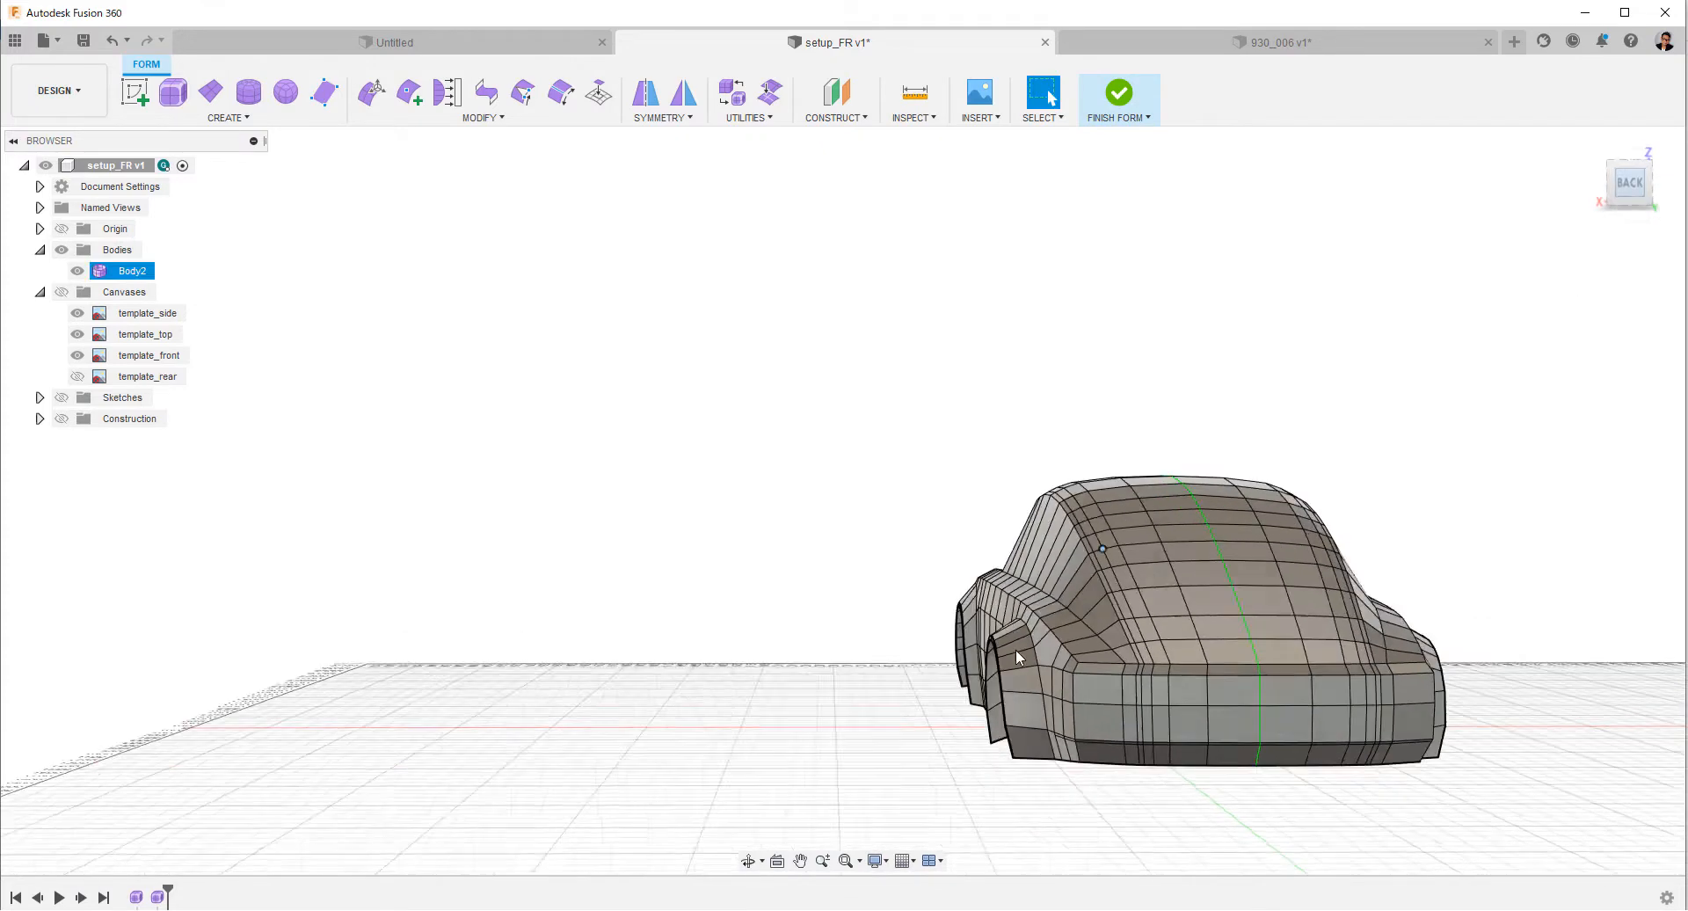
# Shift the vertical edge loops at the rear corner slightly inward toward the car's centre with Edit Form.
pyautogui.scroll(5, 697, 572)
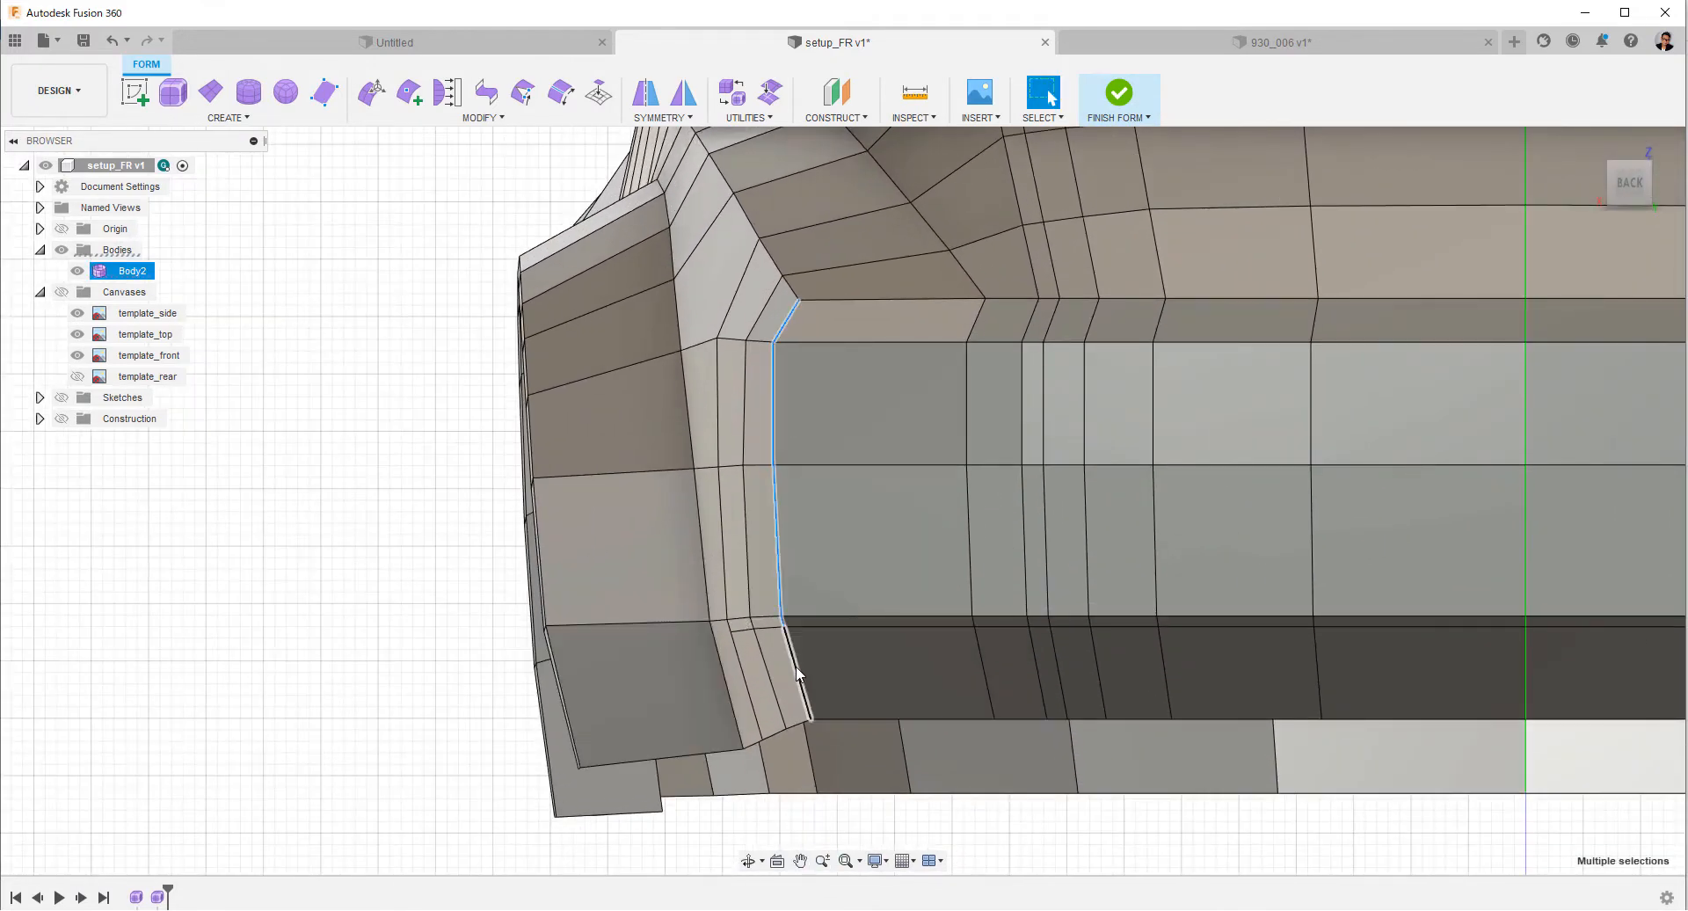
pyautogui.keyDown('shift'); pyautogui.click(796, 667); pyautogui.keyUp('shift')
pyautogui.rightClick(428, 546)
pyautogui.click(472, 527)
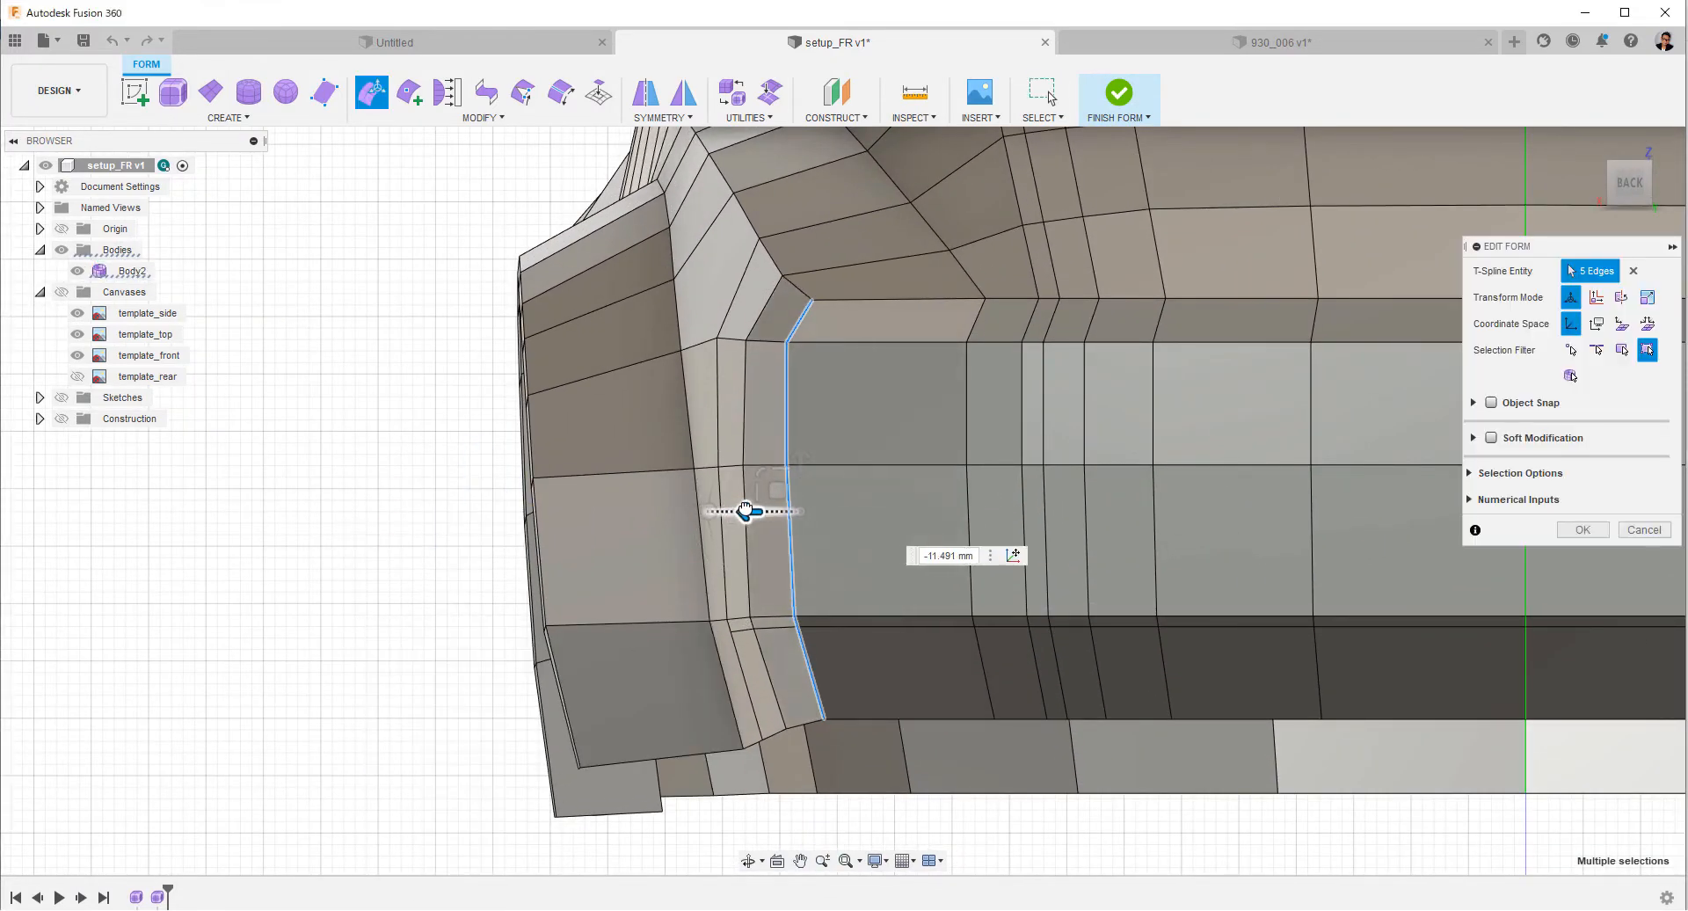
pyautogui.keyDown('shift'); pyautogui.click(763, 659); pyautogui.keyUp('shift')
pyautogui.moveTo(707, 509); pyautogui.dragTo(714, 508)
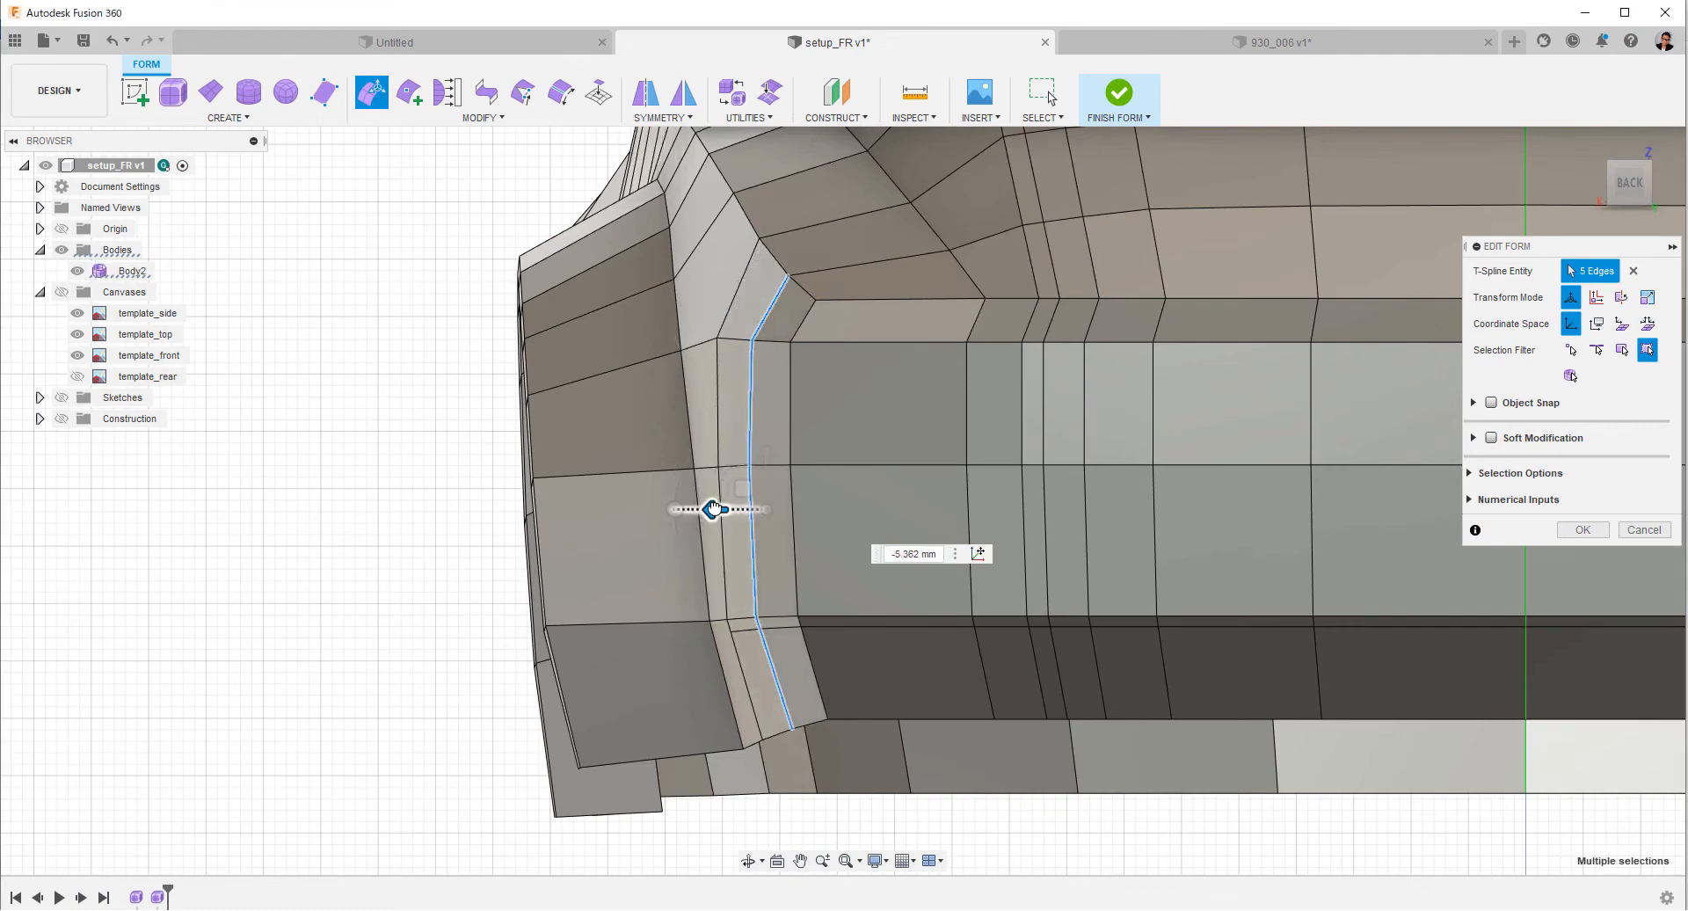
pyautogui.click(738, 287)
pyautogui.keyDown('shift'); pyautogui.doubleClick(751, 699); pyautogui.keyUp('shift')
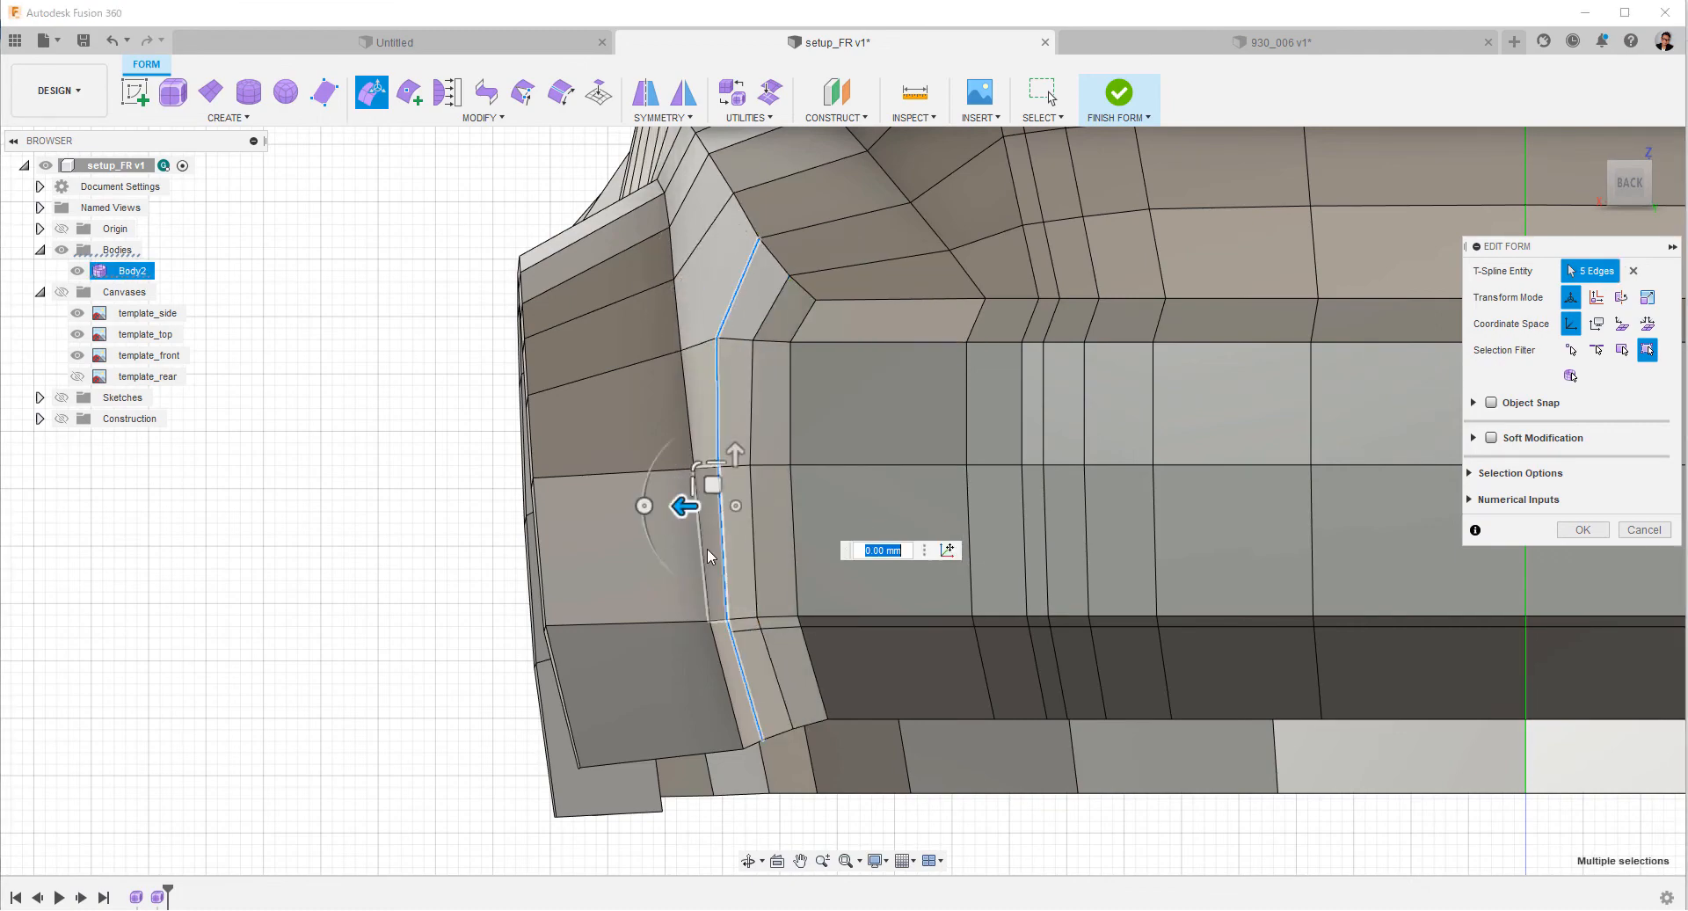
pyautogui.click(403, 554)
# Select the five-edge vertical loop at the rear outer corner and adjust its position from above.
pyautogui.scroll(-3, 404, 554)
pyautogui.keyDown('shift'); pyautogui.moveTo(403, 554); pyautogui.dragTo(595, 637, button='middle'); pyautogui.keyUp('shift')
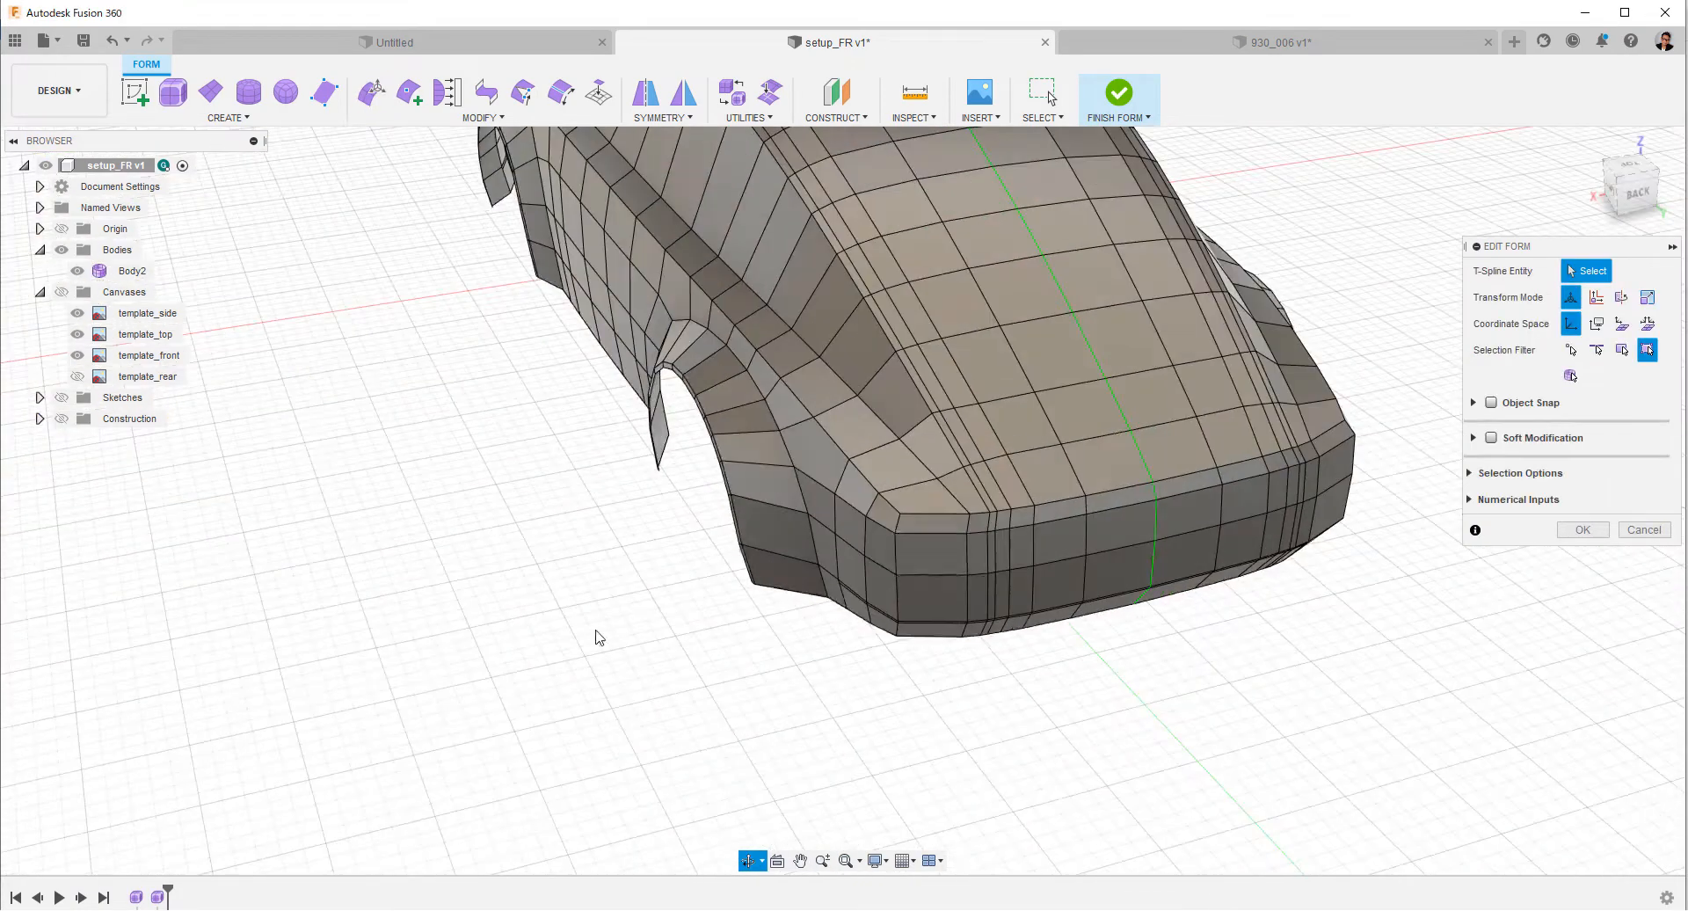
pyautogui.click(895, 559)
pyautogui.click(898, 606)
pyautogui.moveTo(897, 606)
pyautogui.keyDown('shift'); pyautogui.mouseDown(button='middle')
pyautogui.moveTo(904, 664)
pyautogui.moveTo(900, 606)
pyautogui.mouseUp(button='middle'); pyautogui.keyUp('shift')
pyautogui.click(903, 656)
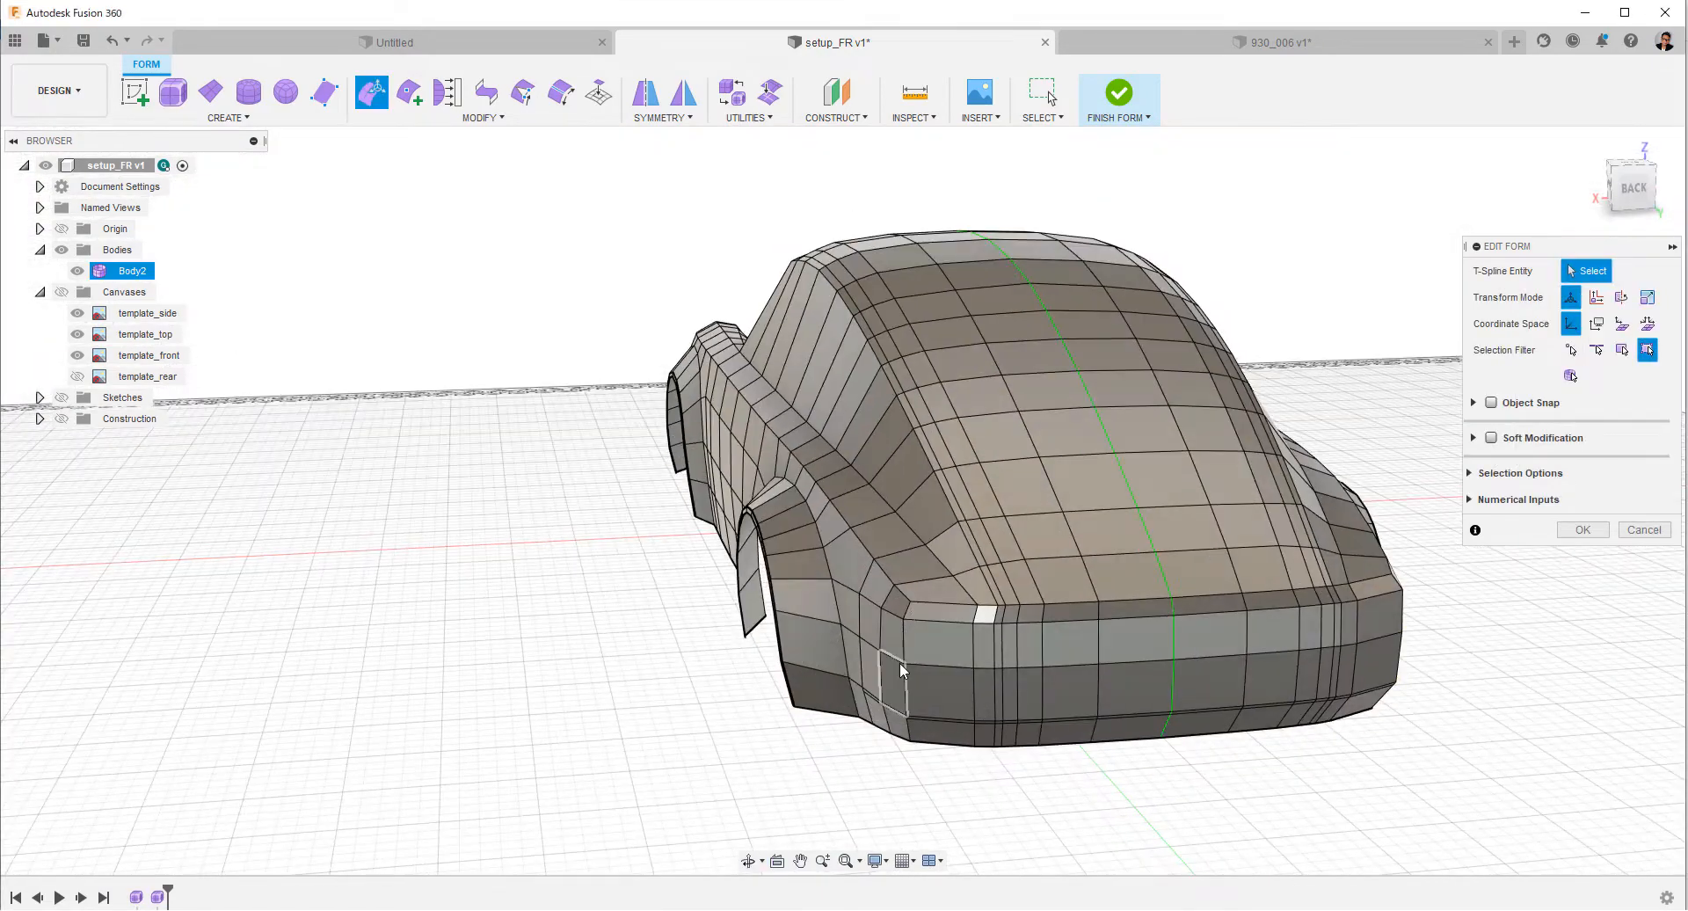
pyautogui.click(1632, 187)
pyautogui.click(799, 682)
pyautogui.scroll(3, 799, 683)
pyautogui.click(777, 466)
pyautogui.keyDown('shift'); pyautogui.doubleClick(782, 698); pyautogui.keyUp('shift')
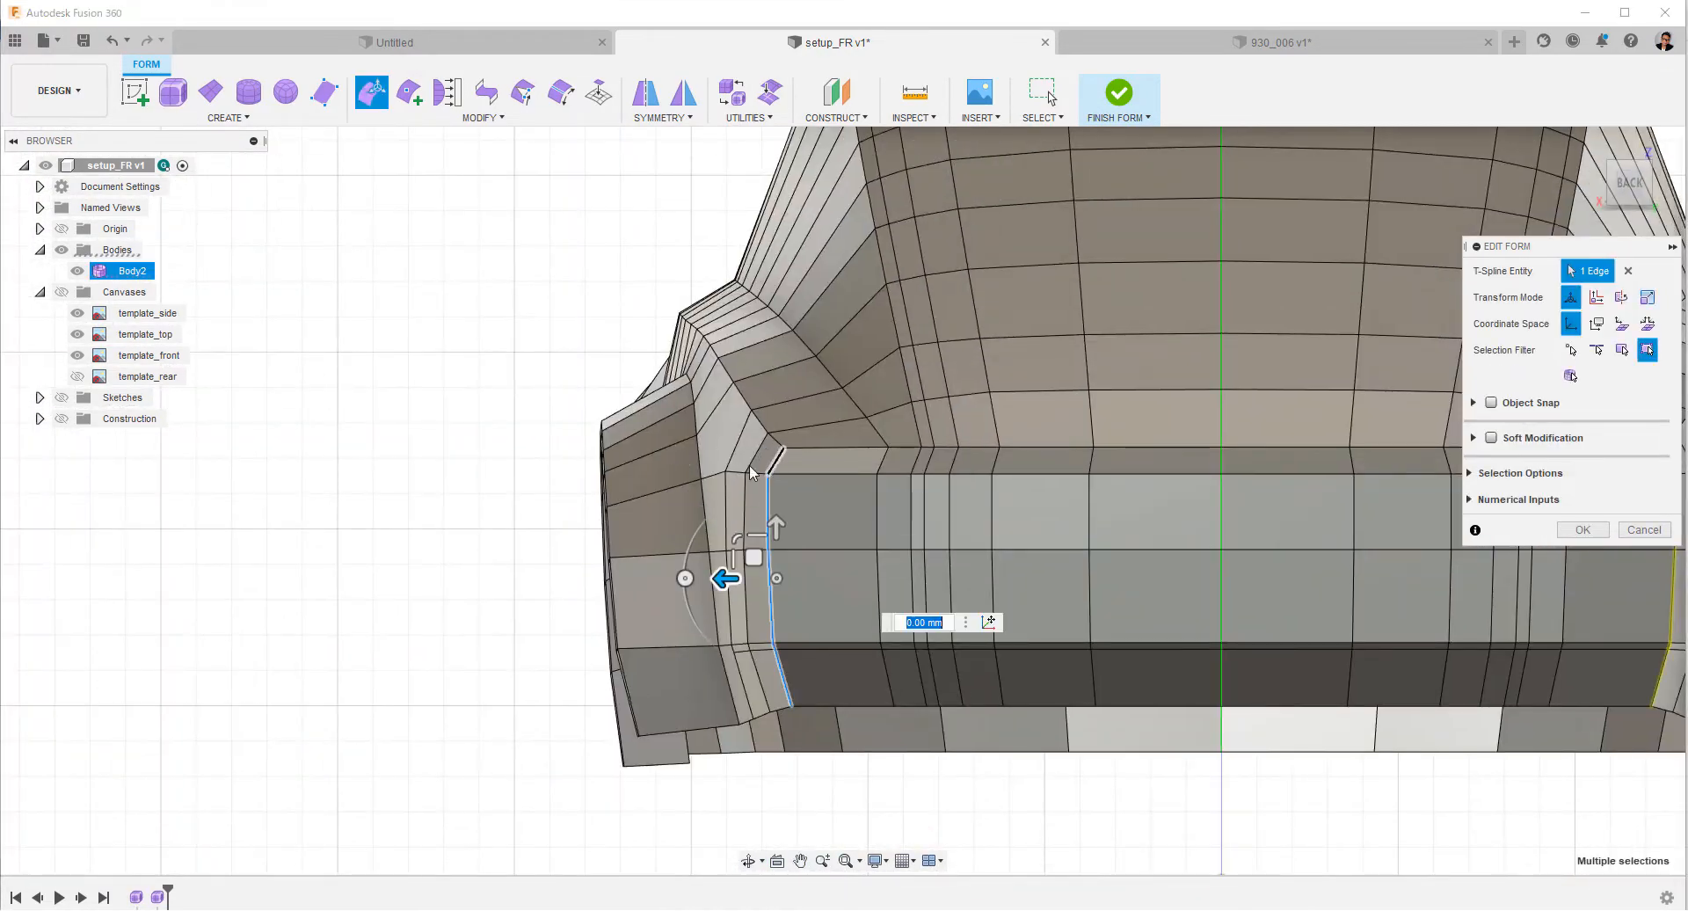
pyautogui.scroll(-3, 813, 694)
pyautogui.keyDown('shift'); pyautogui.moveTo(813, 694); pyautogui.dragTo(822, 778, button='middle'); pyautogui.keyUp('shift')
pyautogui.click(1629, 168)
pyautogui.moveTo(835, 325); pyautogui.dragTo(836, 730, button='middle')
pyautogui.scroll(2, 800, 492)
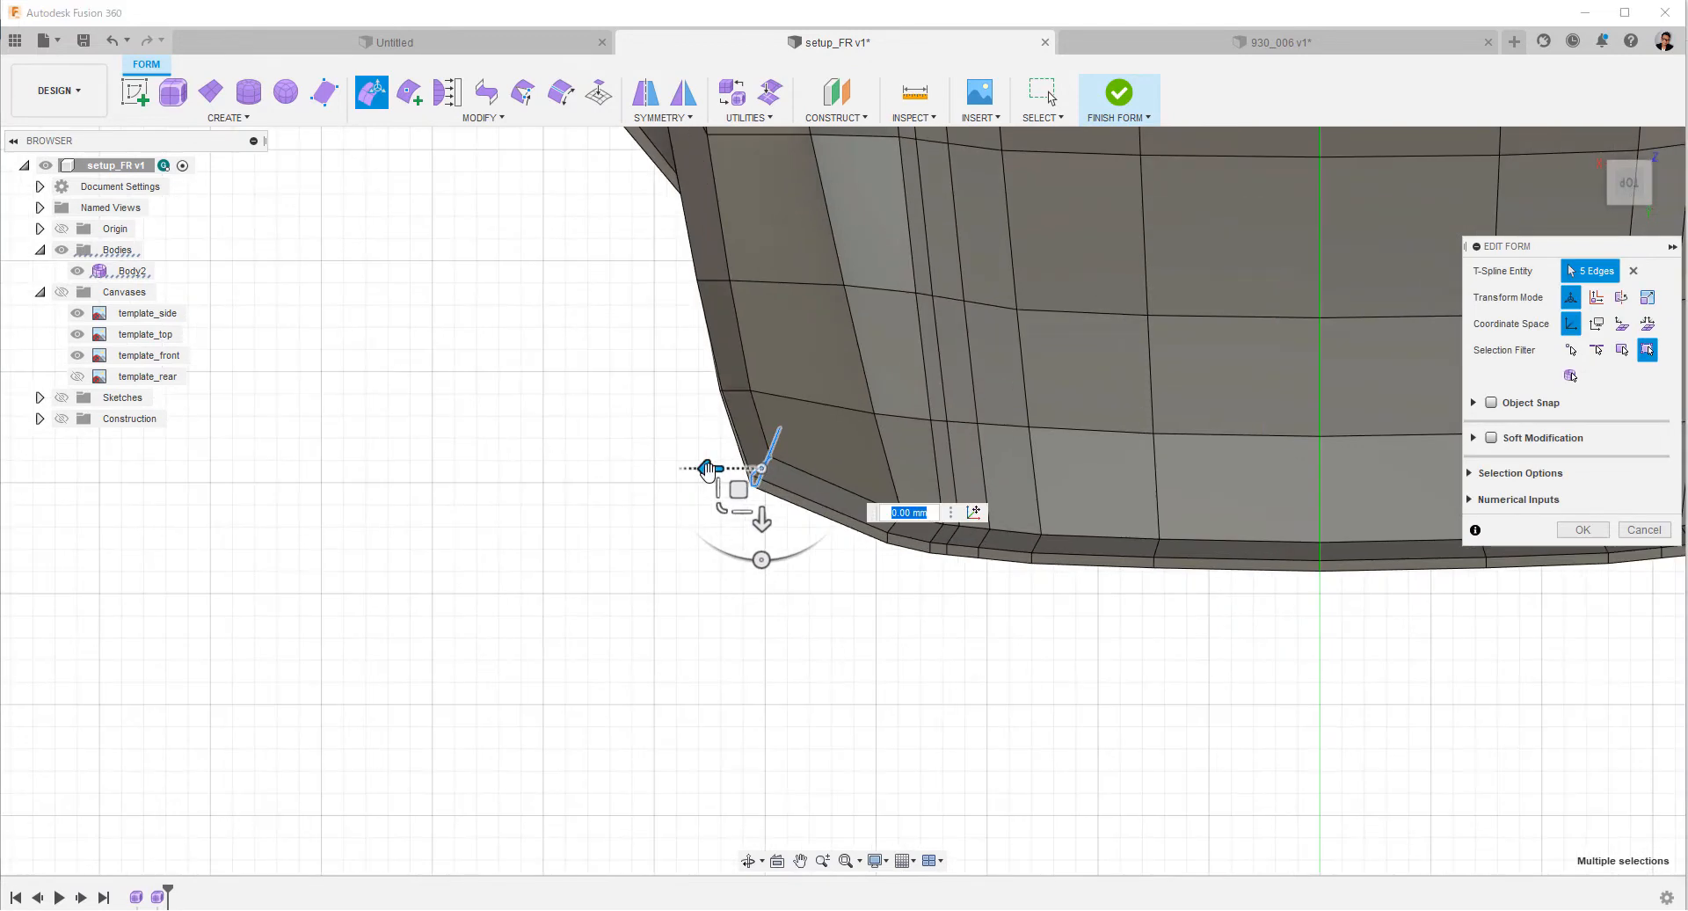
pyautogui.click(1017, 655)
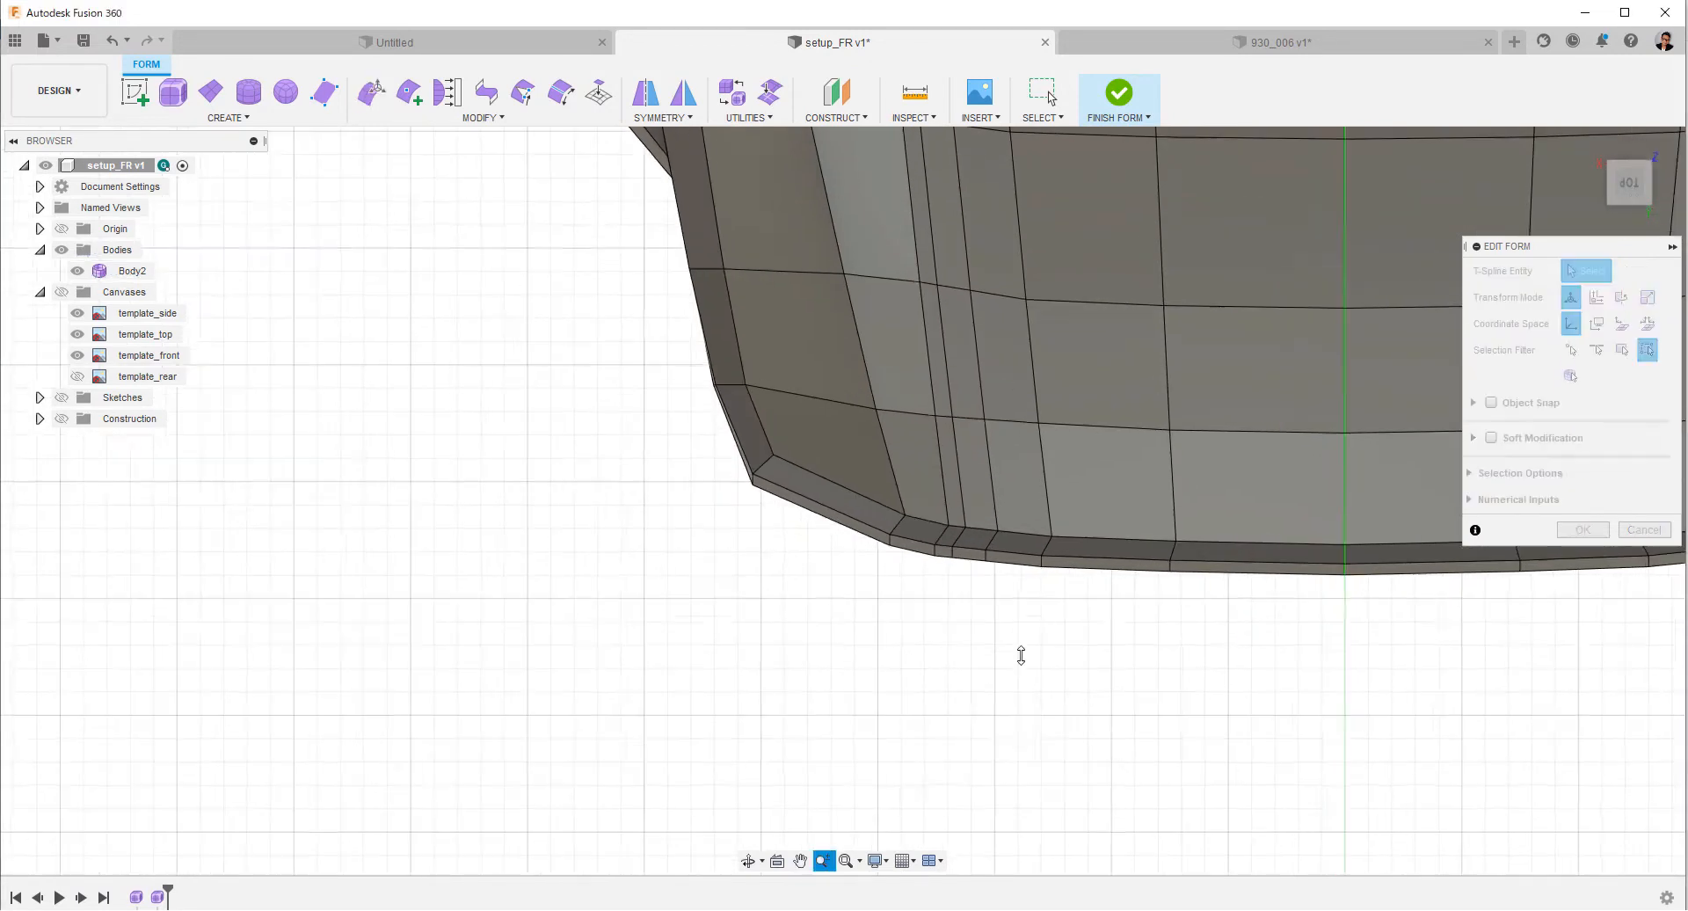
# Nudge the closely spaced vertical edge loops near the rear corner rearward by under 1 mm to even out the curve.
pyautogui.scroll(5, 671, 714)
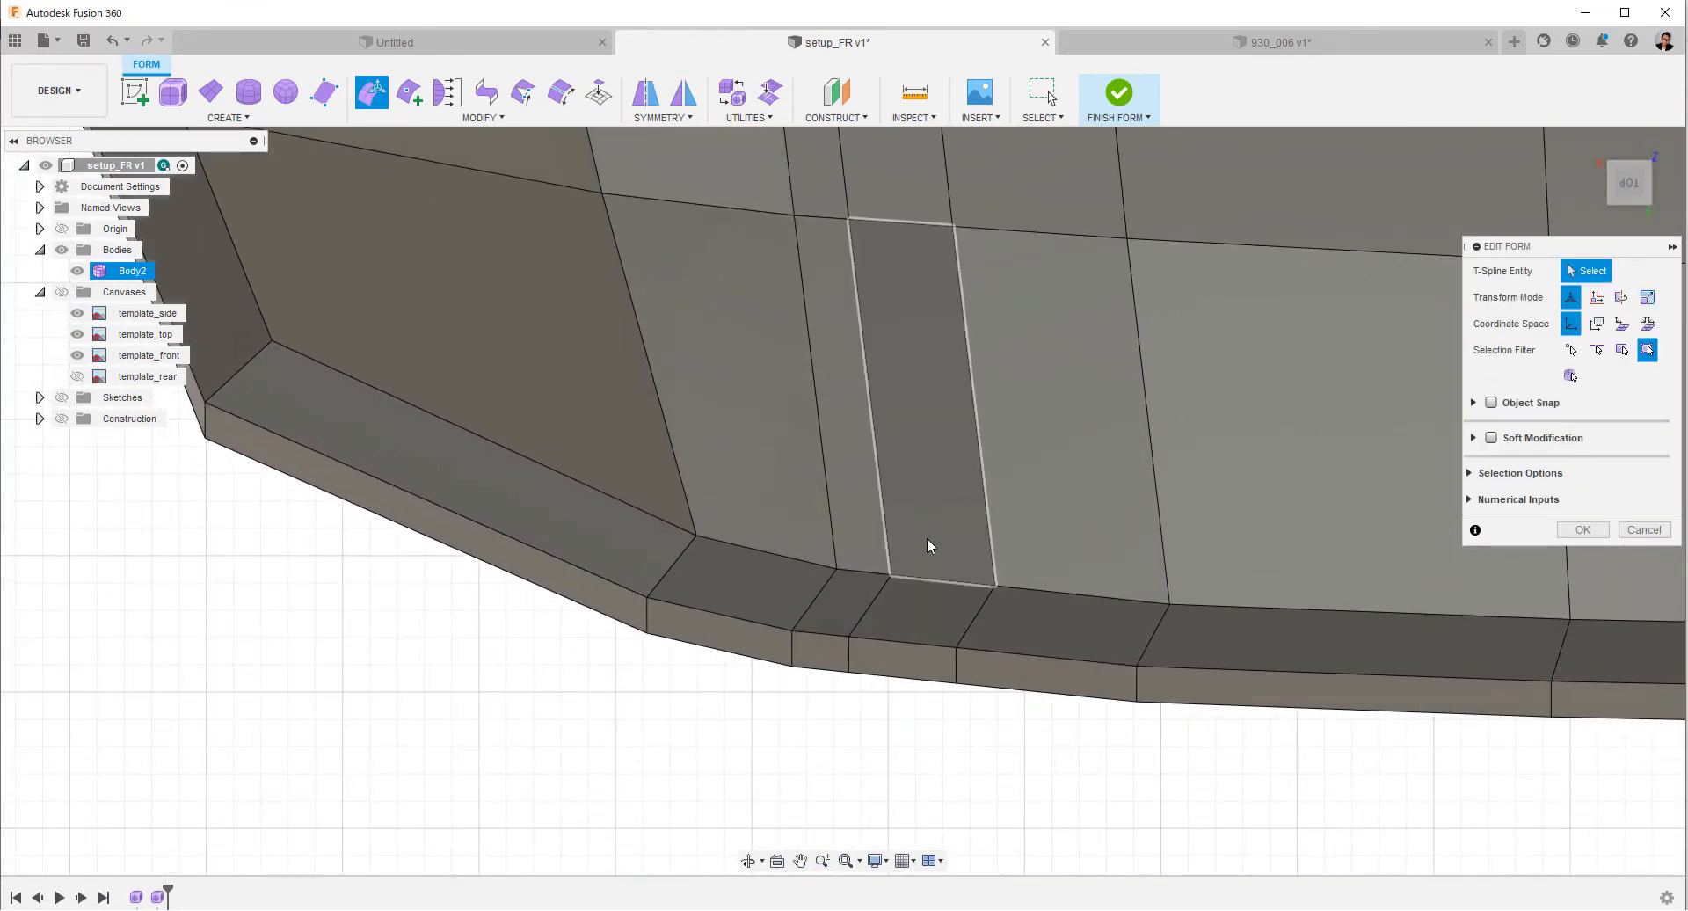
pyautogui.moveTo(926, 539); pyautogui.dragTo(1044, 796)
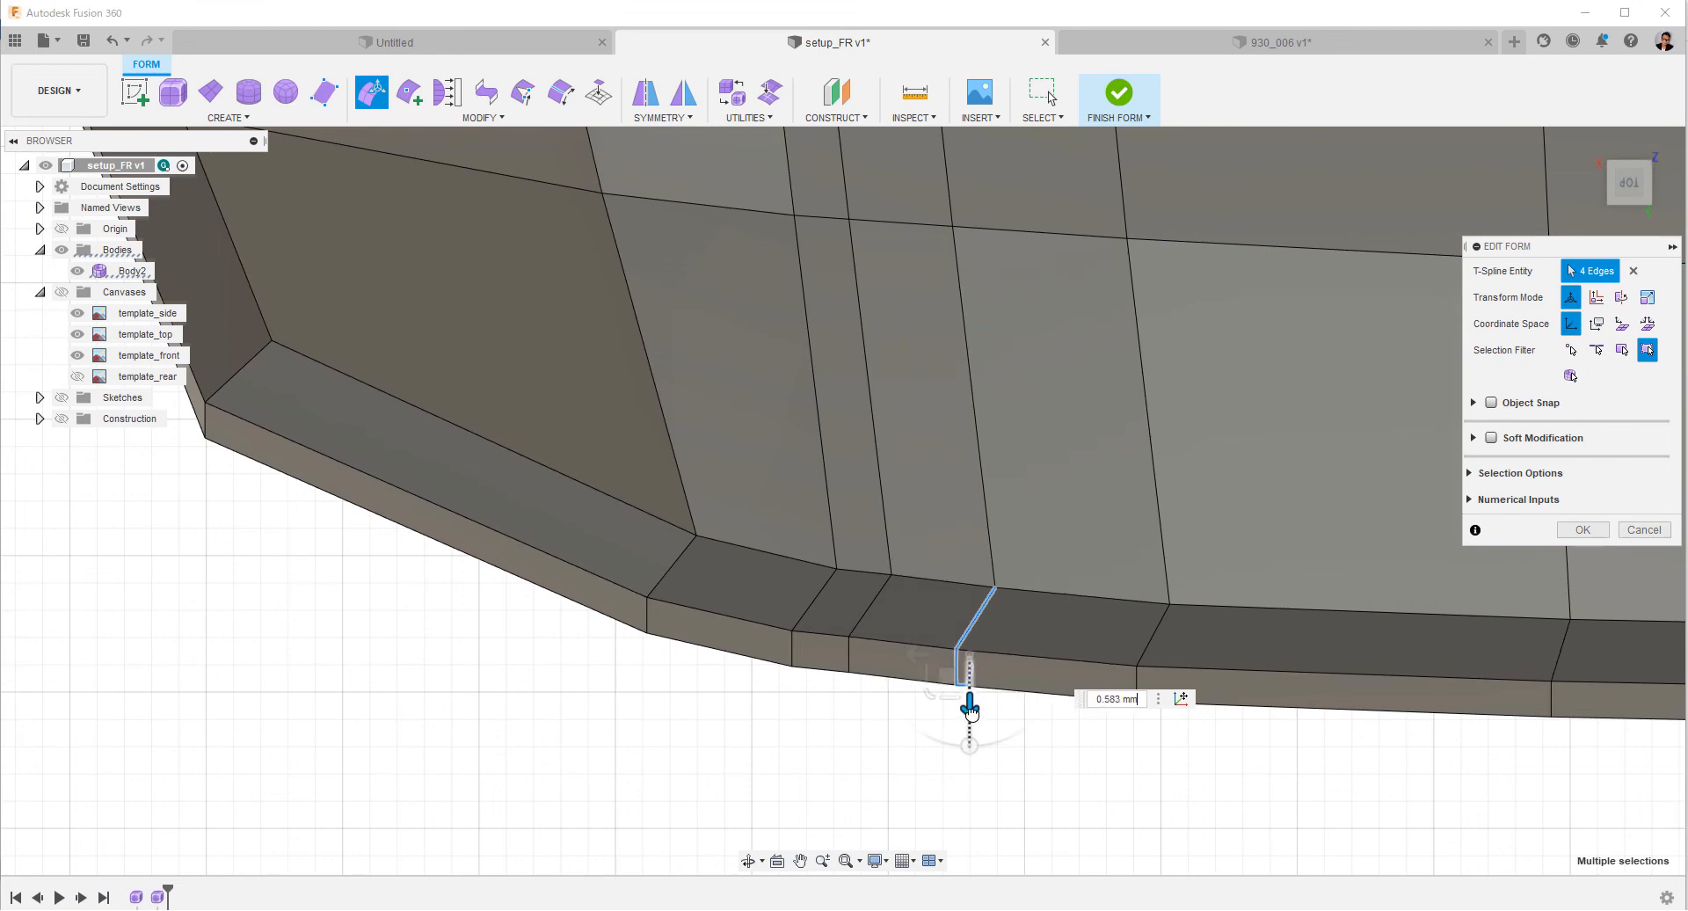
pyautogui.click(925, 716)
pyautogui.moveTo(843, 543); pyautogui.dragTo(943, 780)
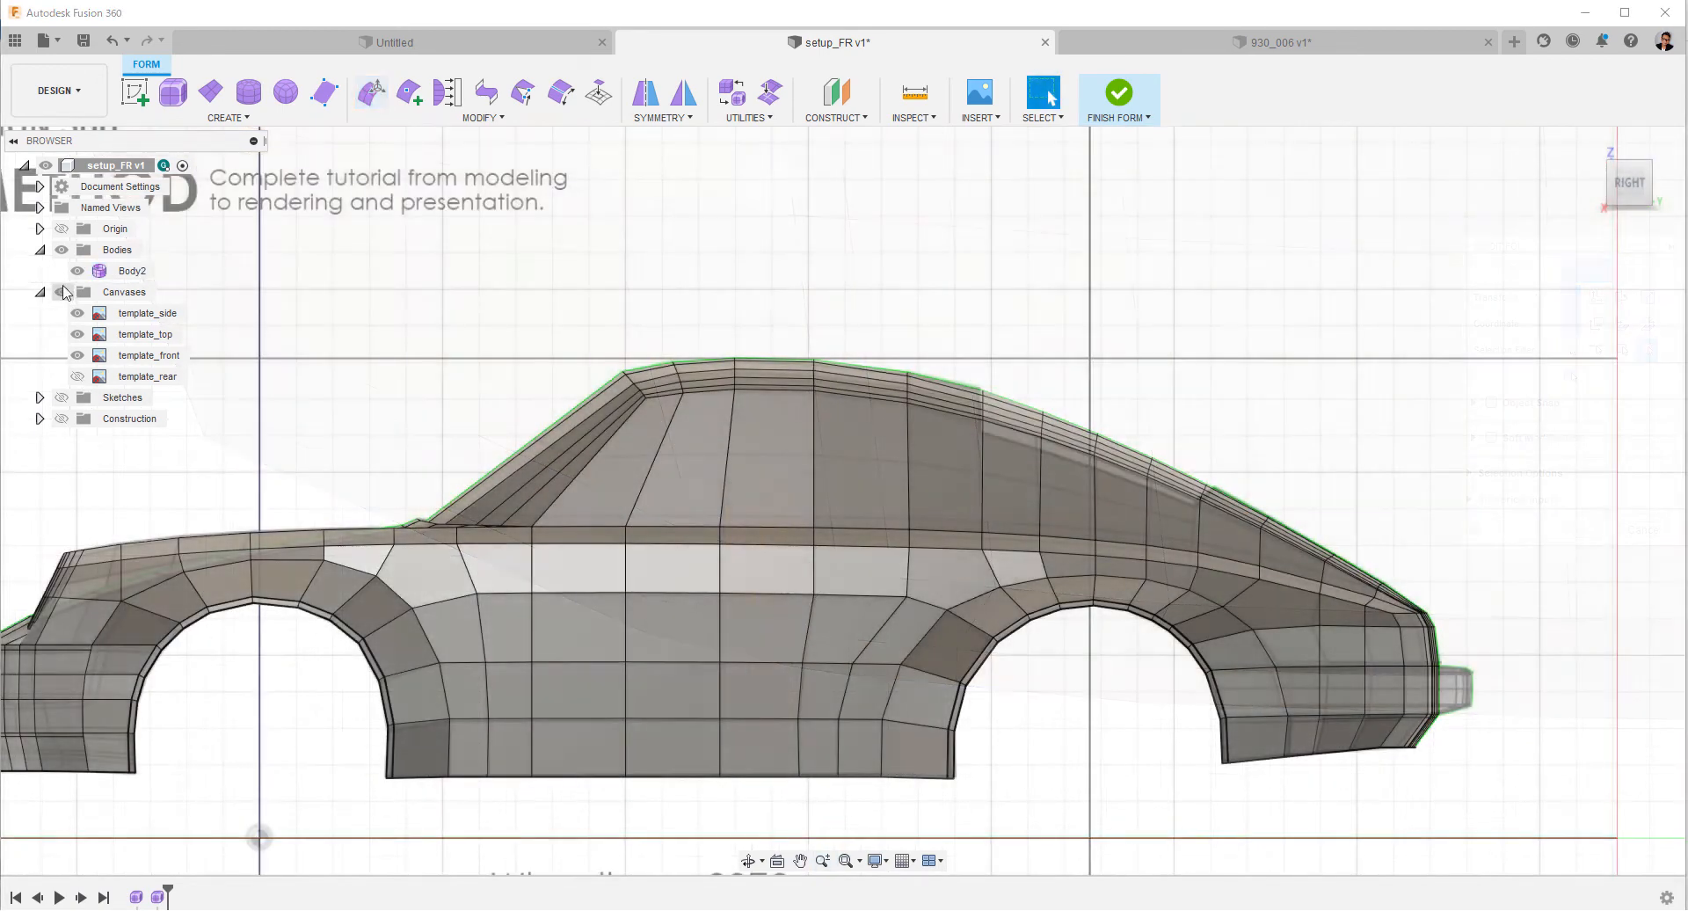
# Show the canvases and insert a single-sided edge loop above the shoulder line at insert location -0.075 in Simple mode.
pyautogui.doubleClick(874, 527)
pyautogui.rightClick(1363, 433)
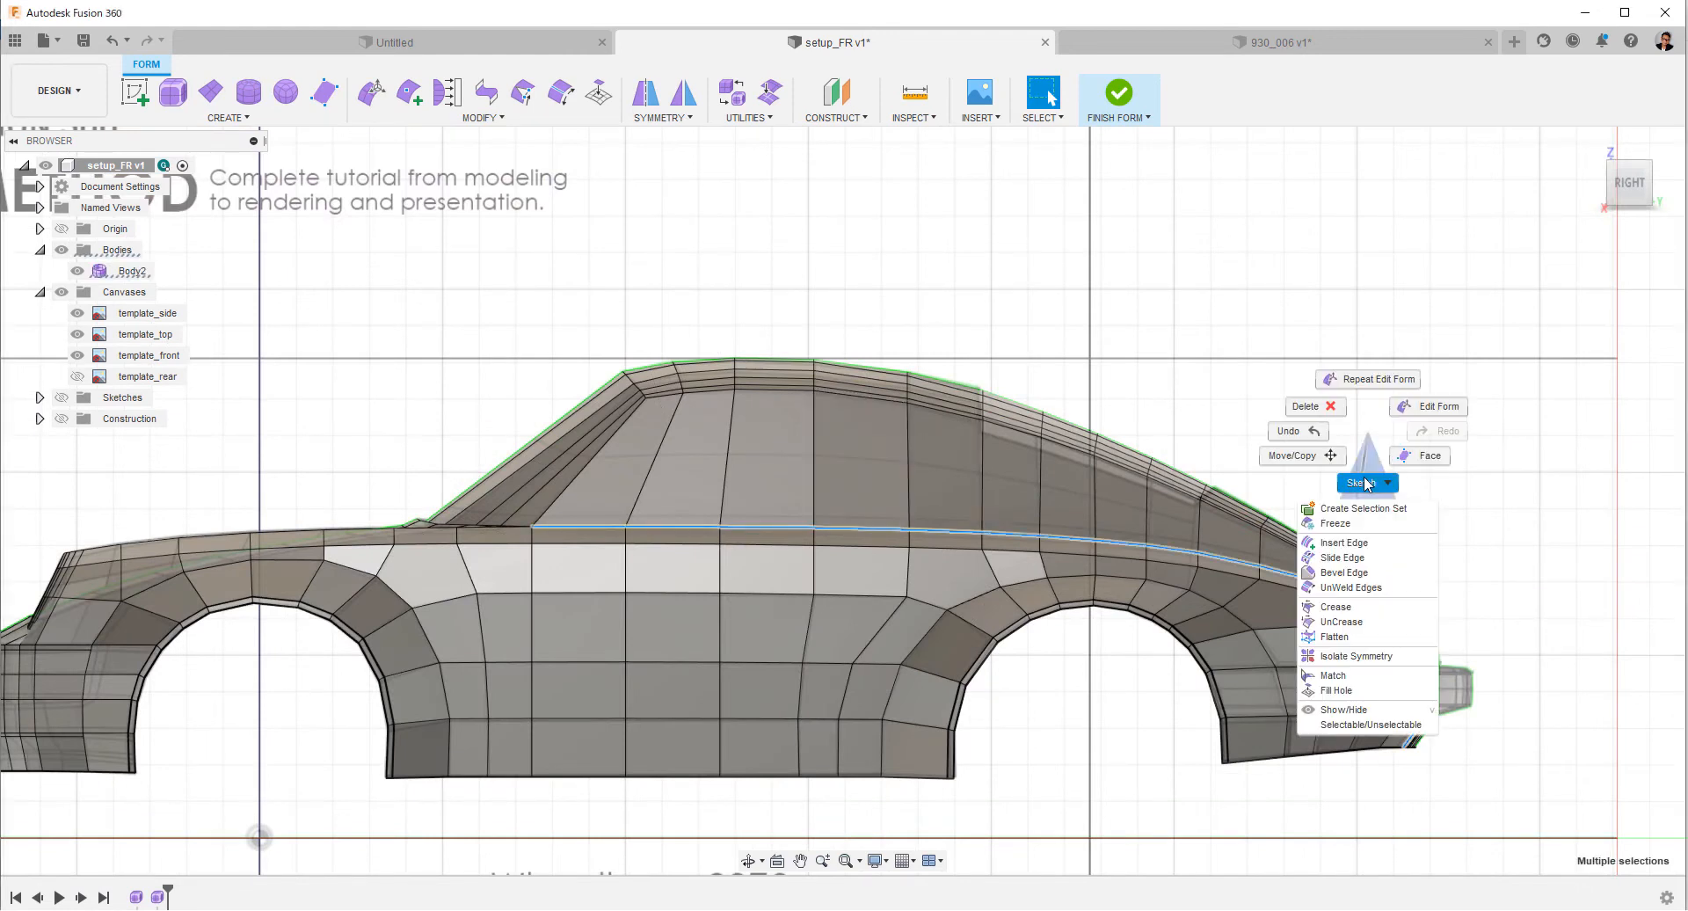
pyautogui.click(1343, 543)
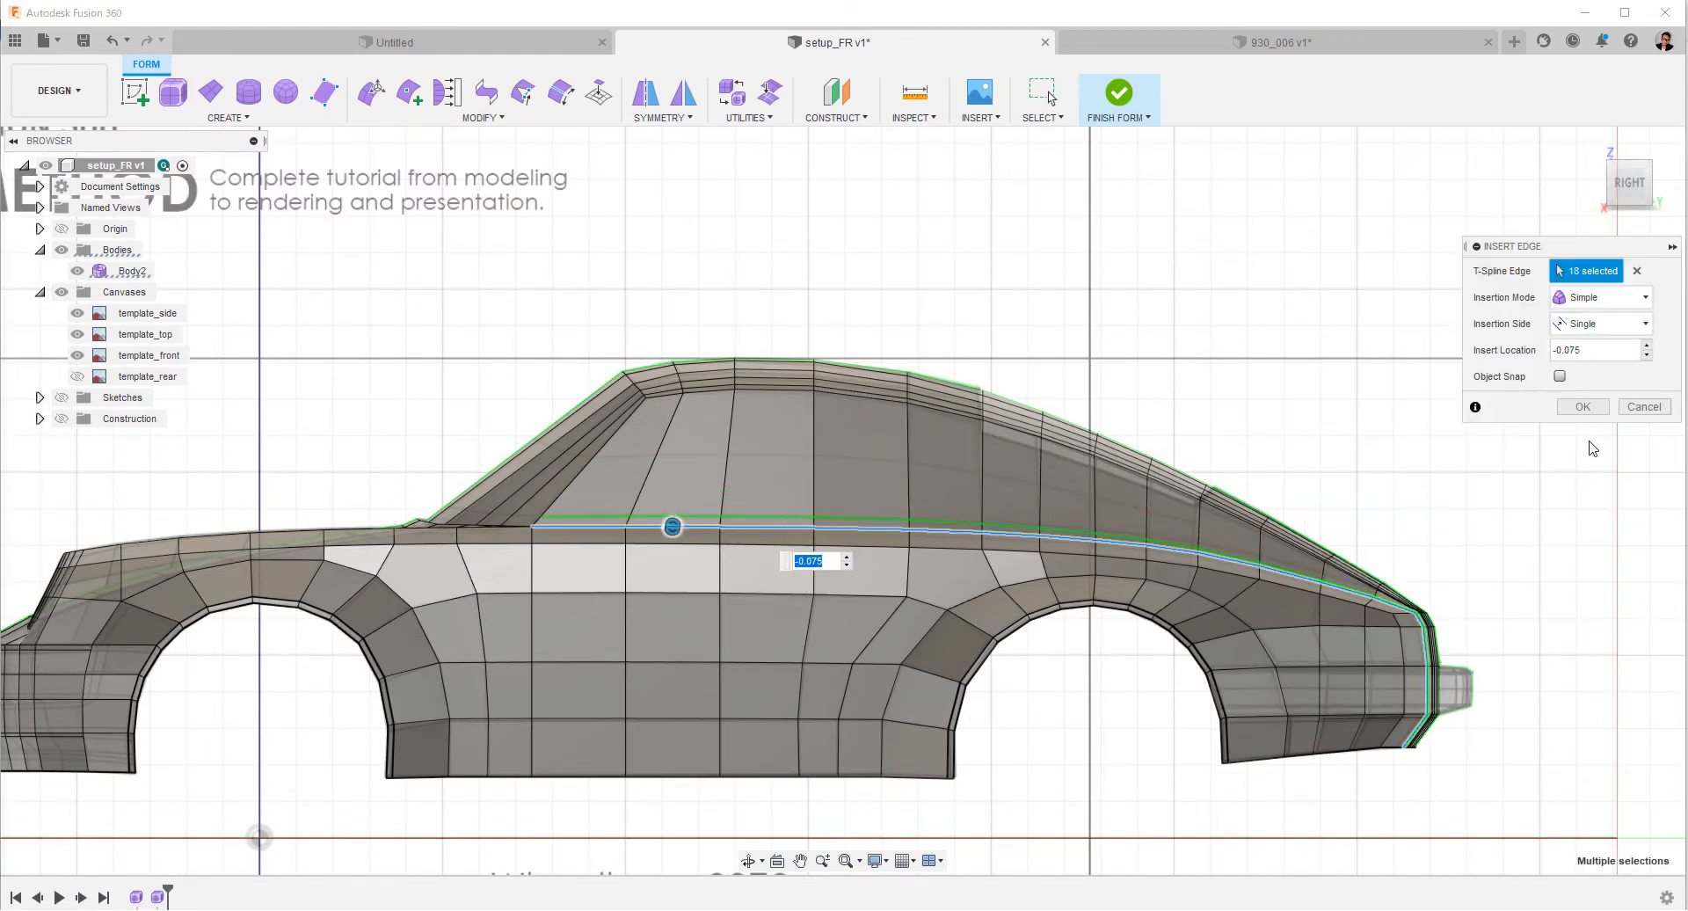
pyautogui.click(1583, 407)
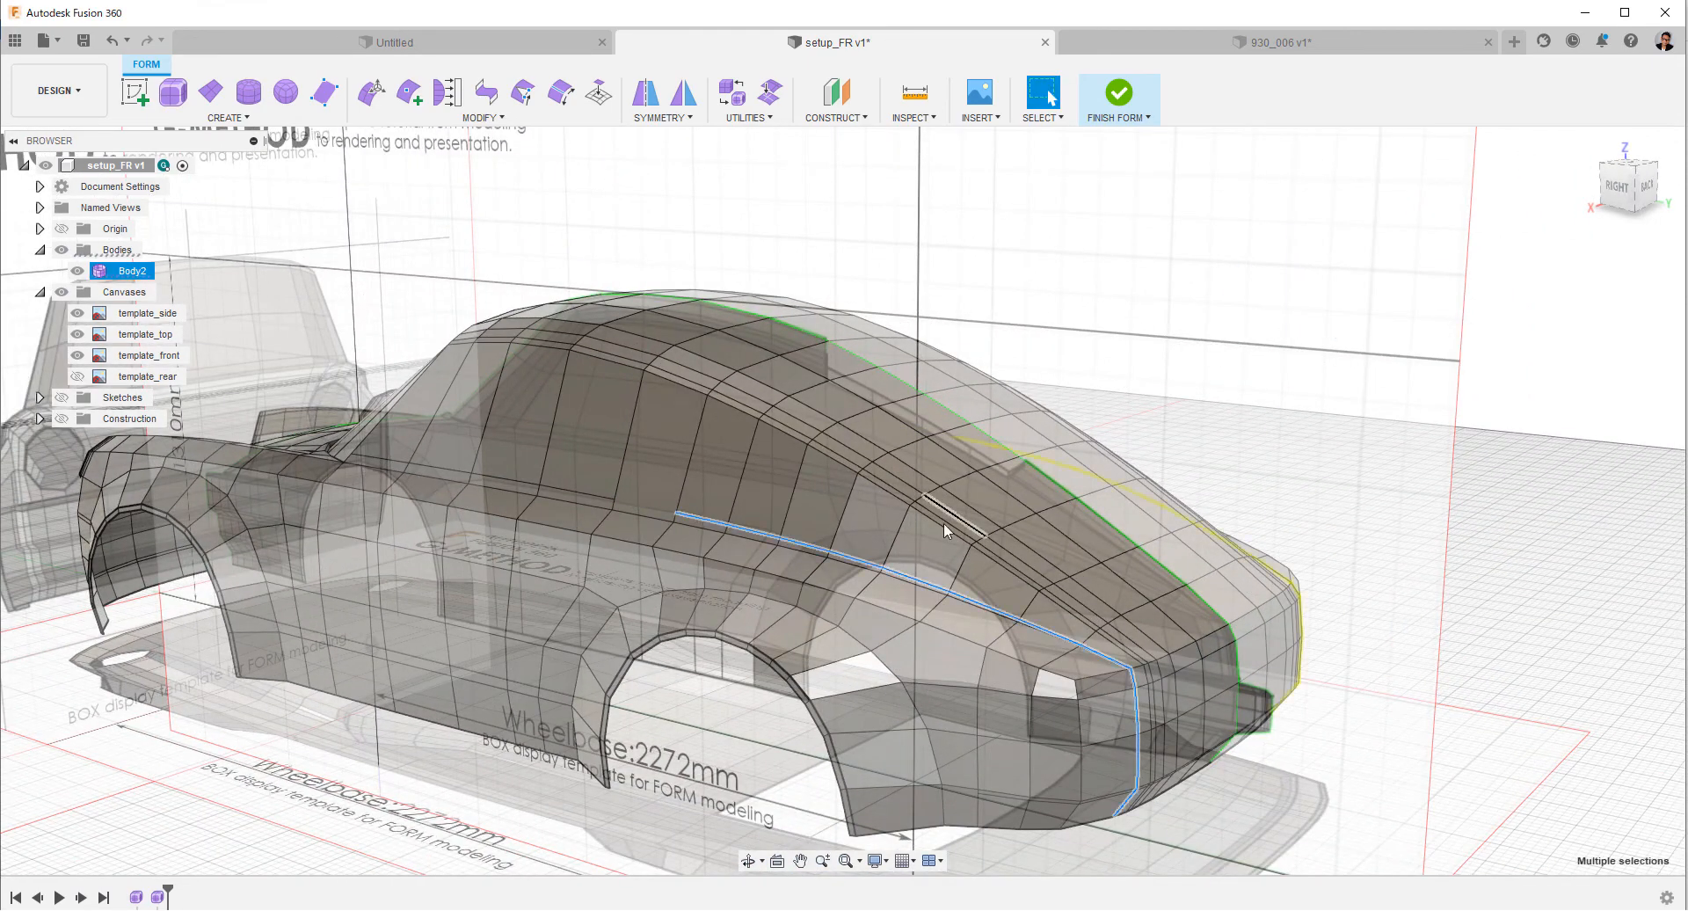
# Delete the rear part of the new shoulder loop, from behind the side window down the tail.
pyautogui.click(1363, 486)
pyautogui.click(1617, 186)
pyautogui.scroll(-2, 1616, 499)
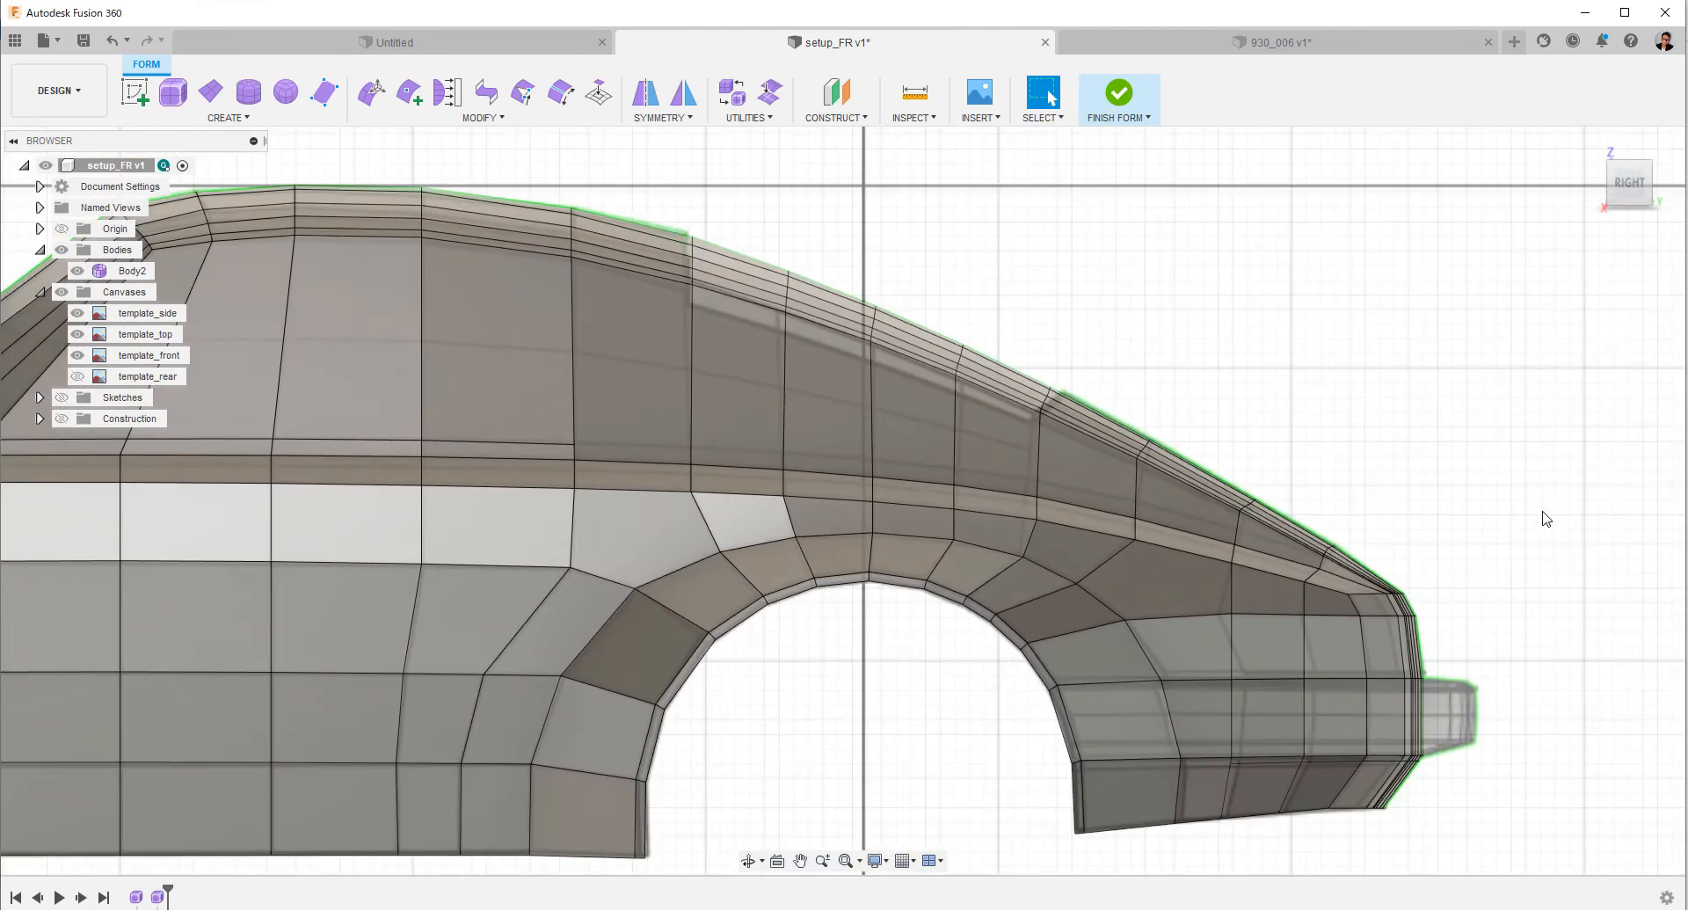
pyautogui.moveTo(1541, 513); pyautogui.dragTo(1677, 512, button='middle')
# Try to continue the shoulder loop rearward to the base of the rear window using Insert Point in Simple mode.
pyautogui.click(409, 92)
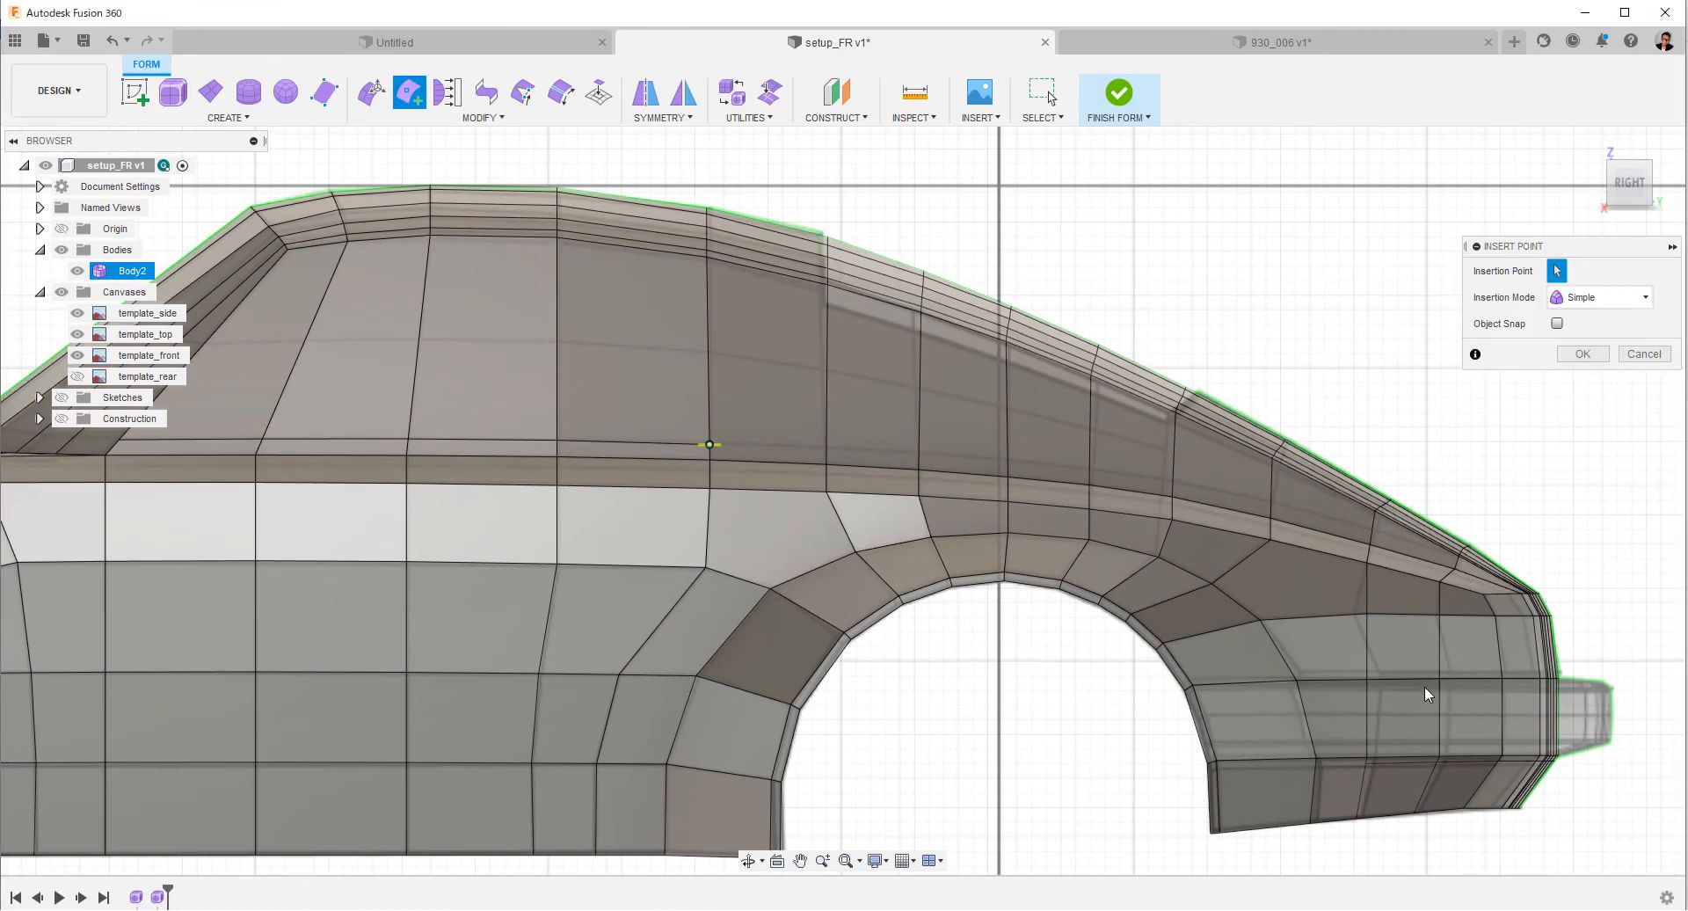
pyautogui.keyDown('shift'); pyautogui.moveTo(1425, 688); pyautogui.dragTo(1308, 552, button='middle'); pyautogui.keyUp('shift')
pyautogui.keyDown('shift'); pyautogui.moveTo(1258, 698); pyautogui.dragTo(1269, 735, button='middle'); pyautogui.keyUp('shift')
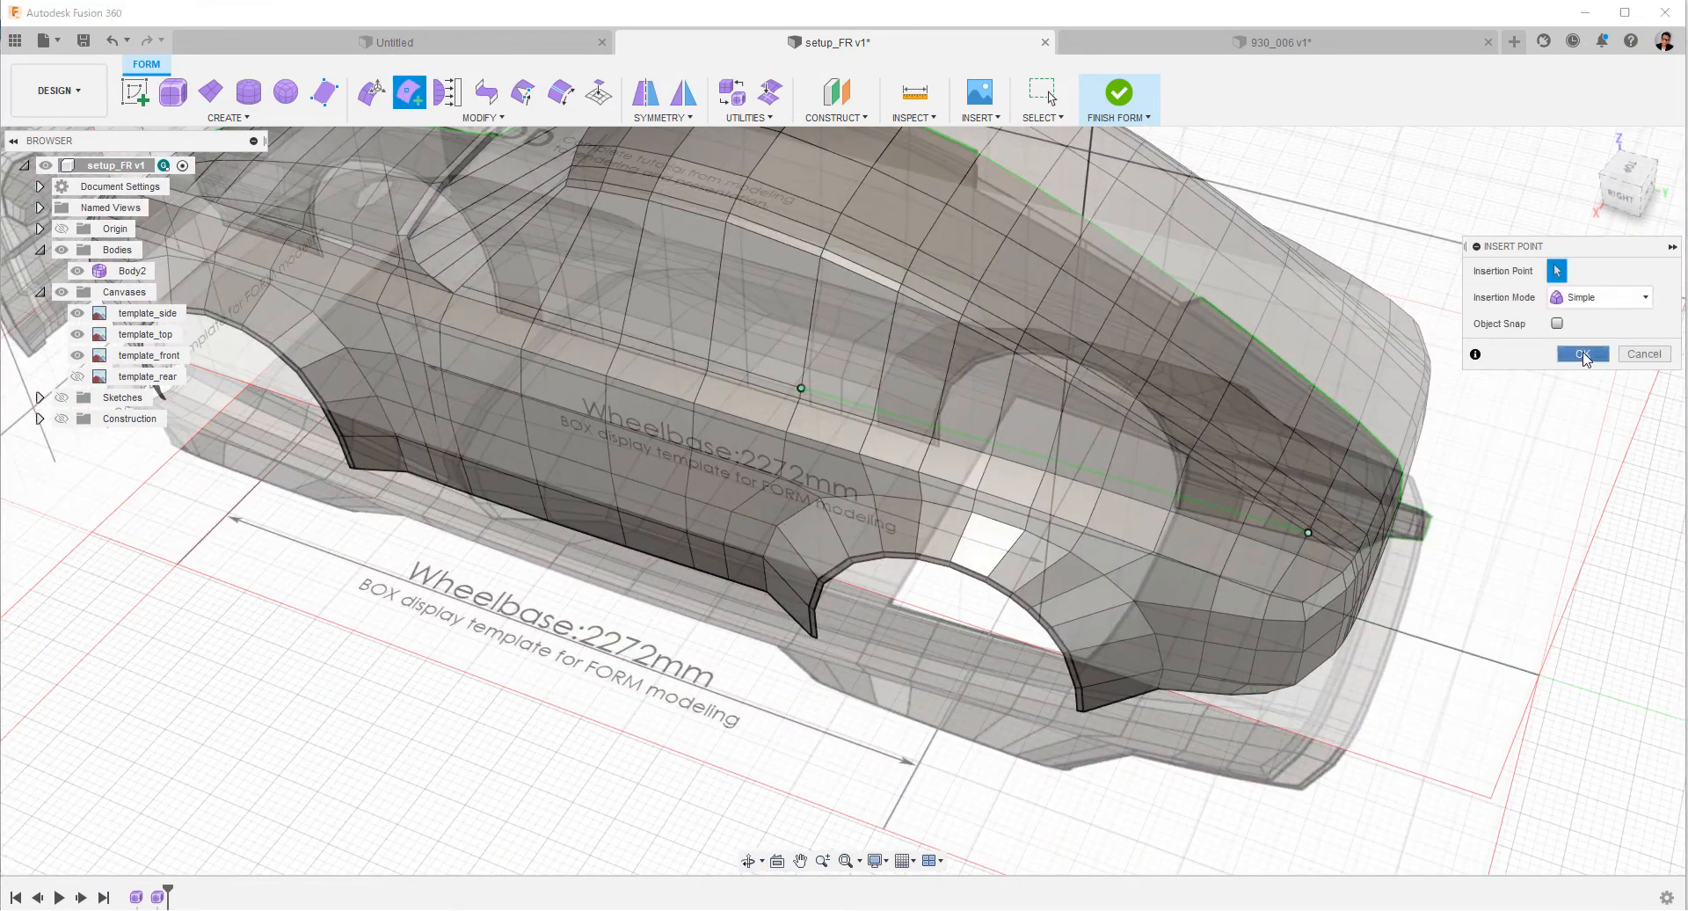
pyautogui.click(1583, 354)
pyautogui.click(1614, 248)
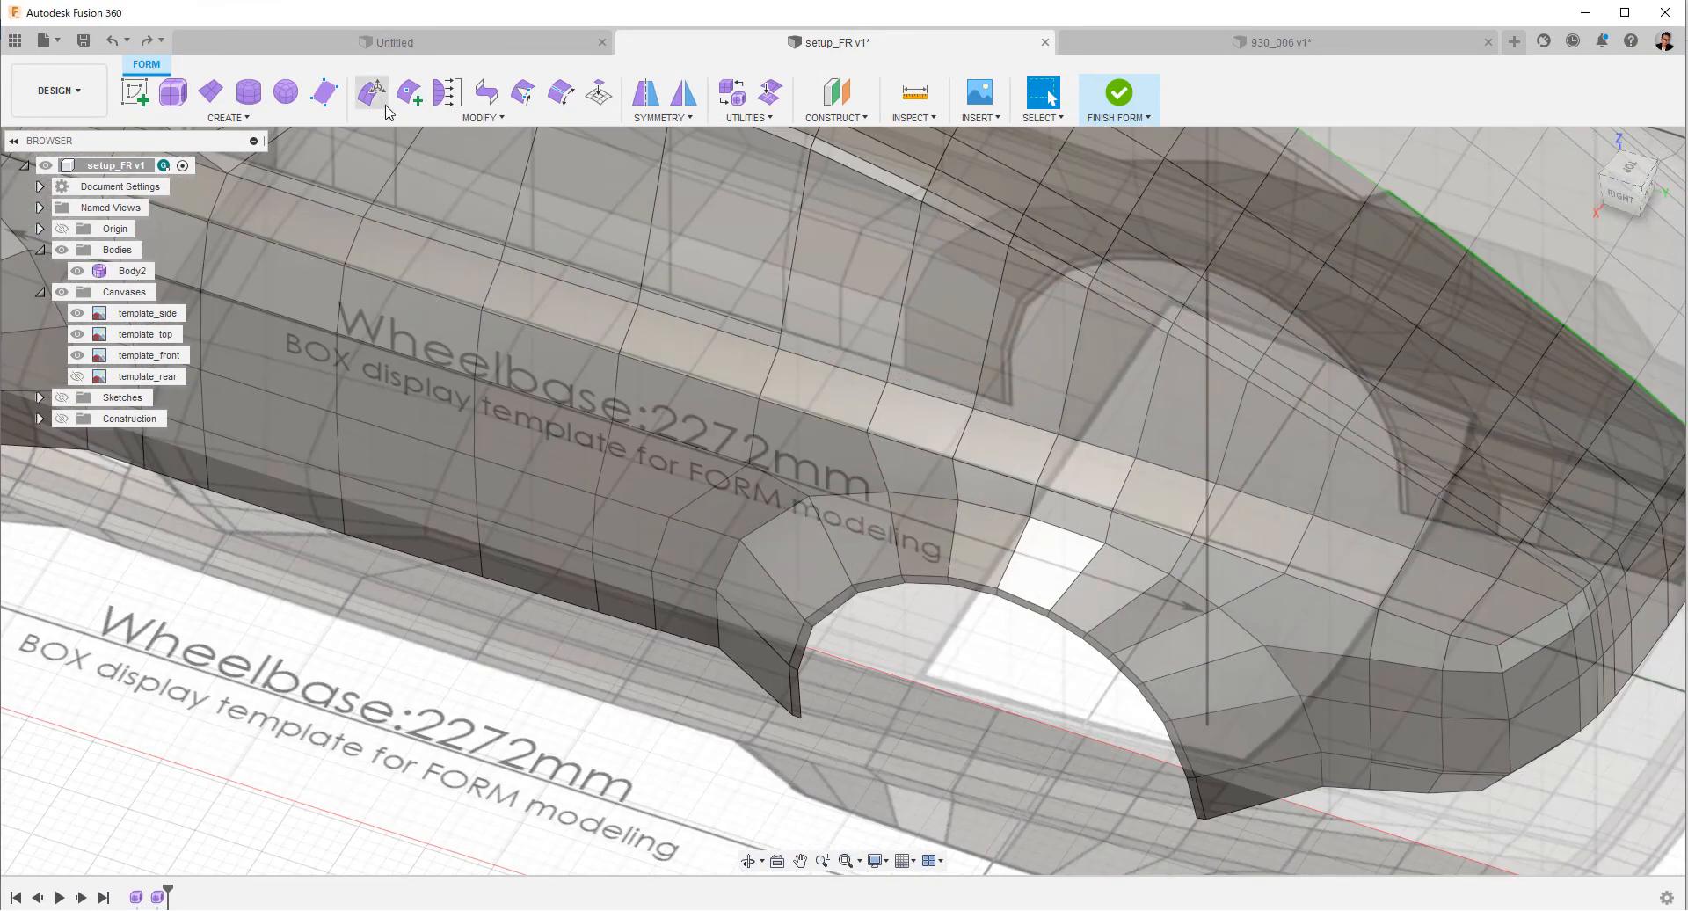
pyautogui.click(409, 92)
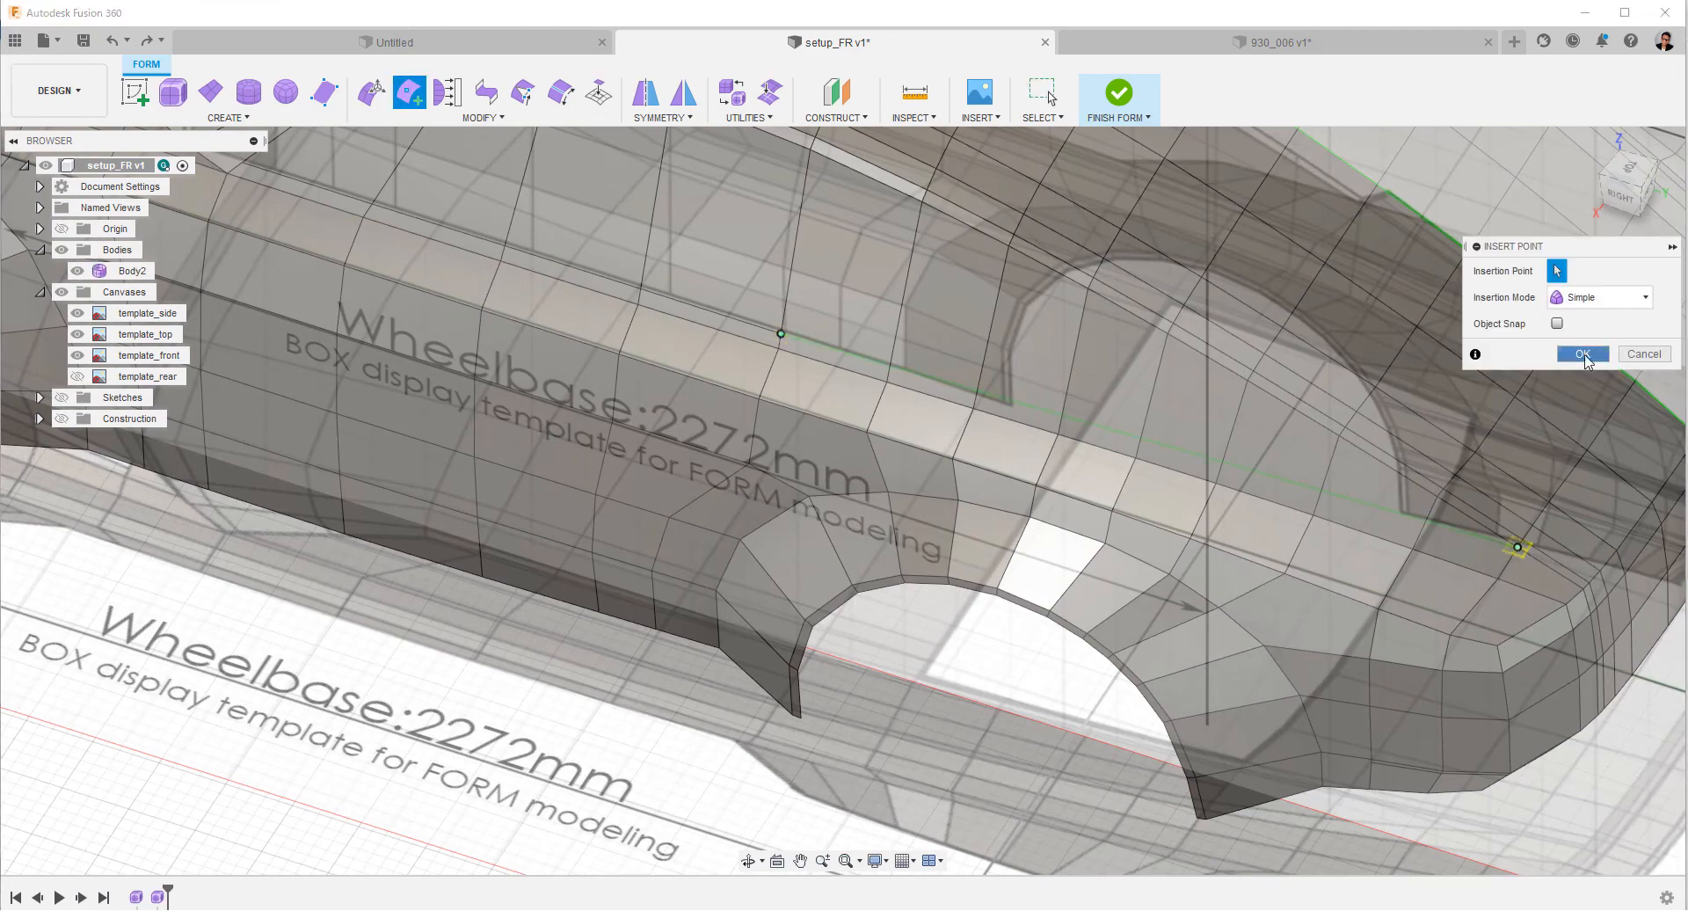
pyautogui.click(1585, 361)
pyautogui.keyDown('shift'); pyautogui.moveTo(1371, 606); pyautogui.dragTo(1251, 515, button='middle'); pyautogui.keyUp('shift')
pyautogui.click(1627, 183)
pyautogui.scroll(-5, 681, 524)
pyautogui.keyDown('shift'); pyautogui.moveTo(1363, 506); pyautogui.dragTo(1011, 532, button='middle'); pyautogui.keyUp('shift')
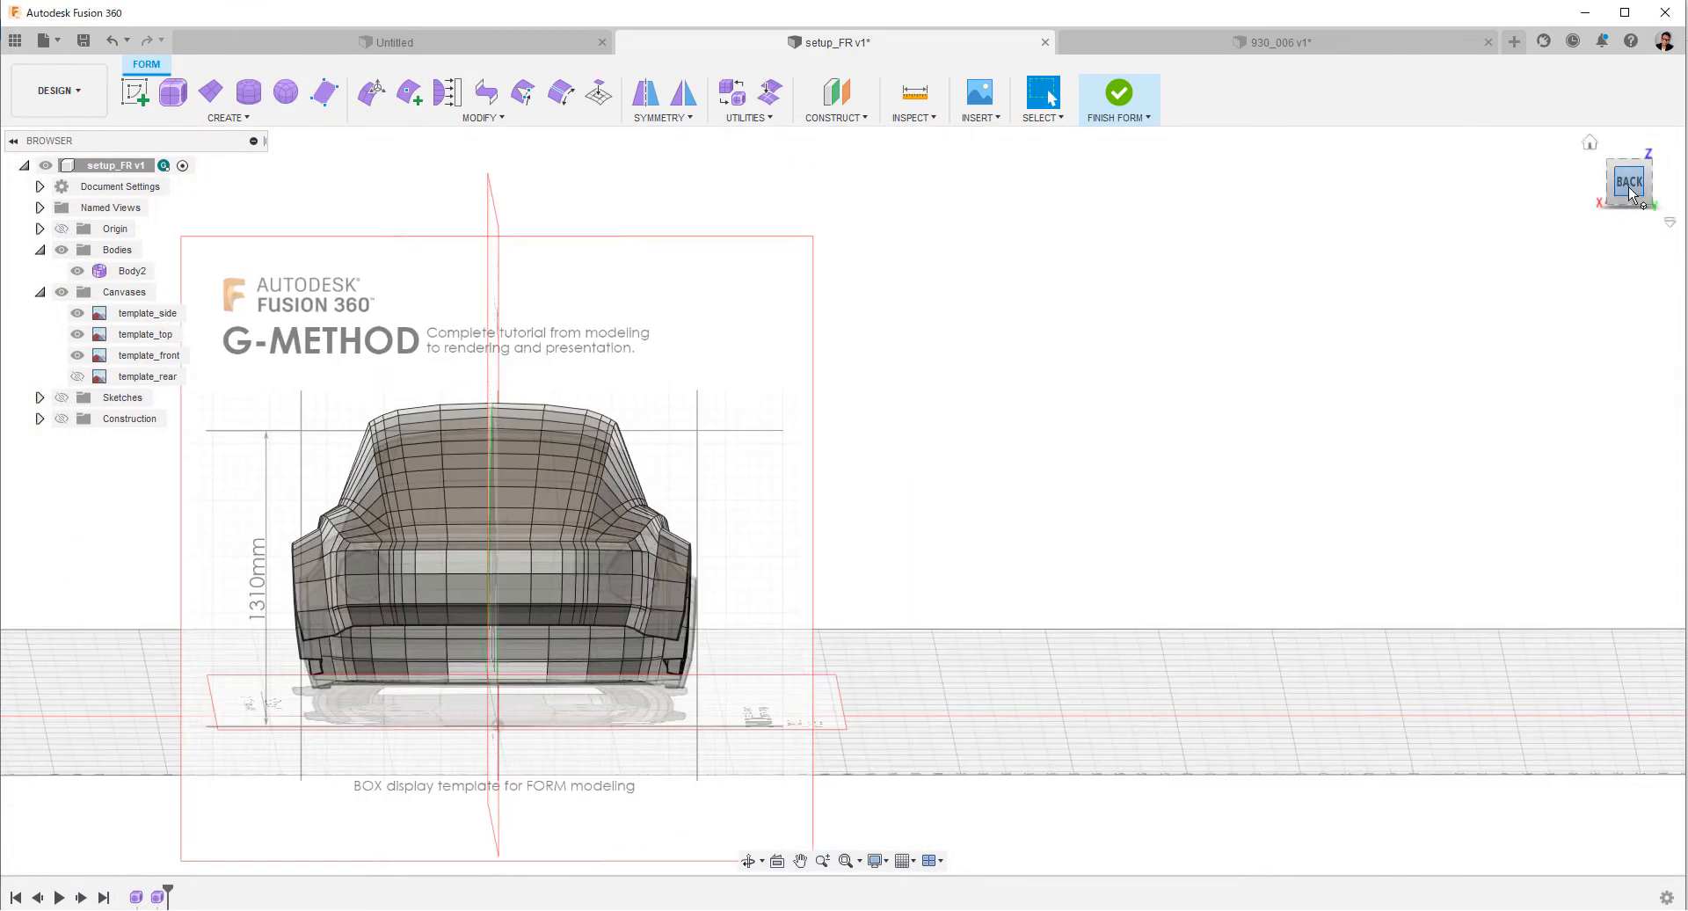
# Connect the shoulder loop's rear end to the corner vertex below the rear window using Insert Point in Simple mode.
pyautogui.click(1629, 183)
pyautogui.scroll(5, 703, 545)
pyautogui.click(408, 91)
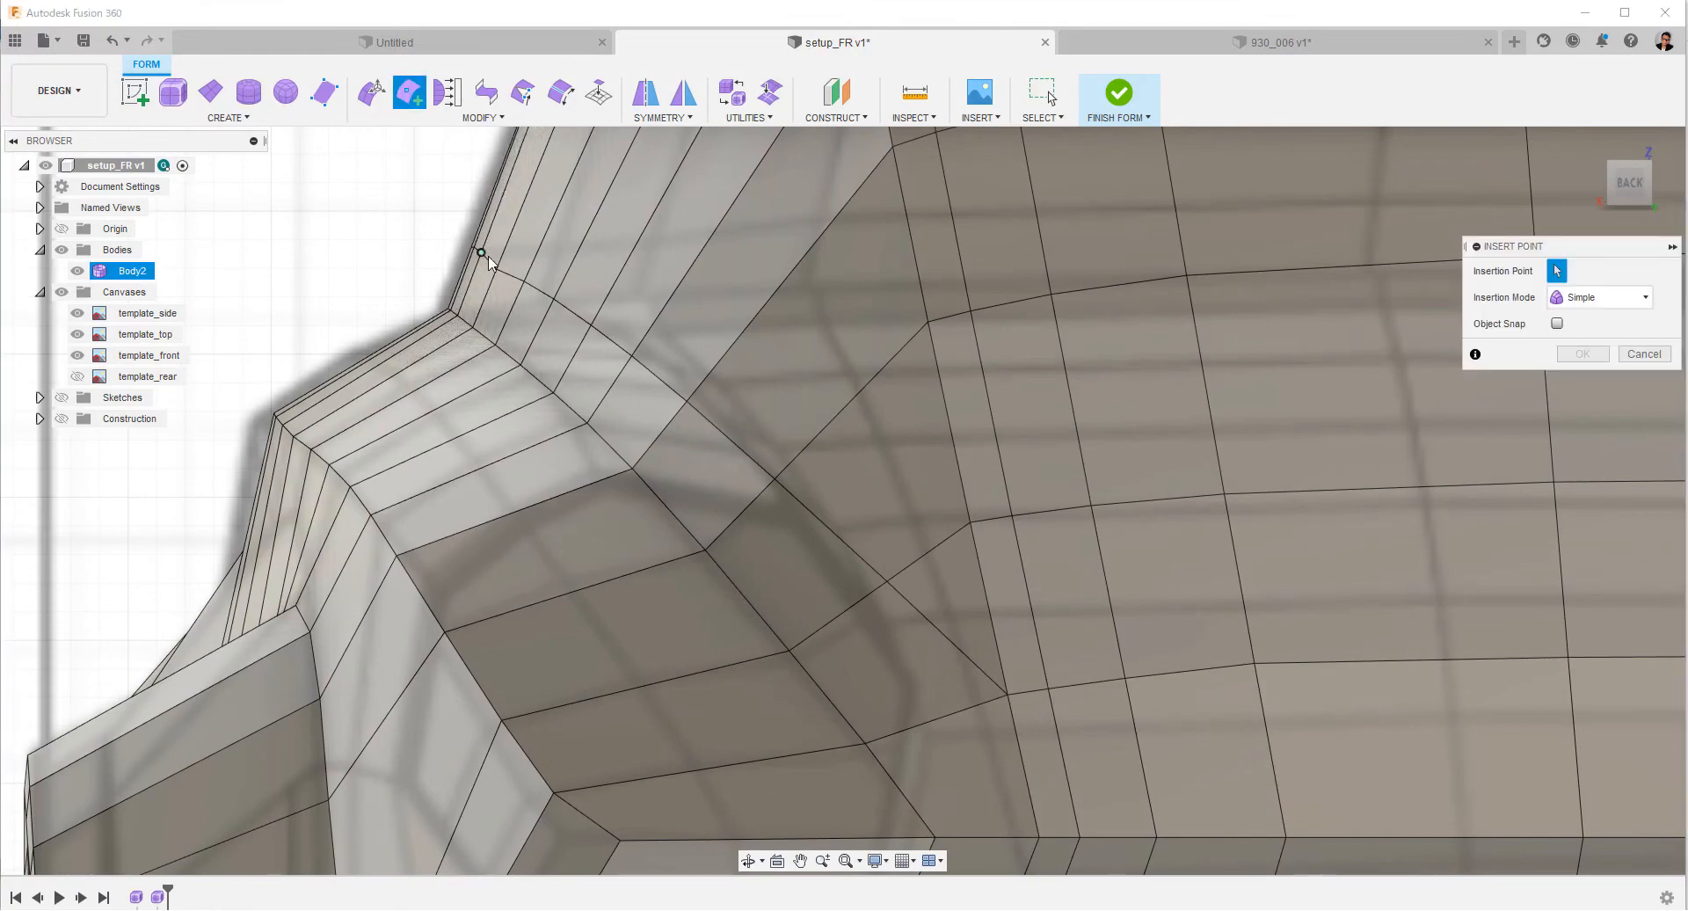
pyautogui.click(1008, 696)
pyautogui.keyDown('shift'); pyautogui.moveTo(836, 700); pyautogui.dragTo(902, 660, button='middle'); pyautogui.keyUp('shift')
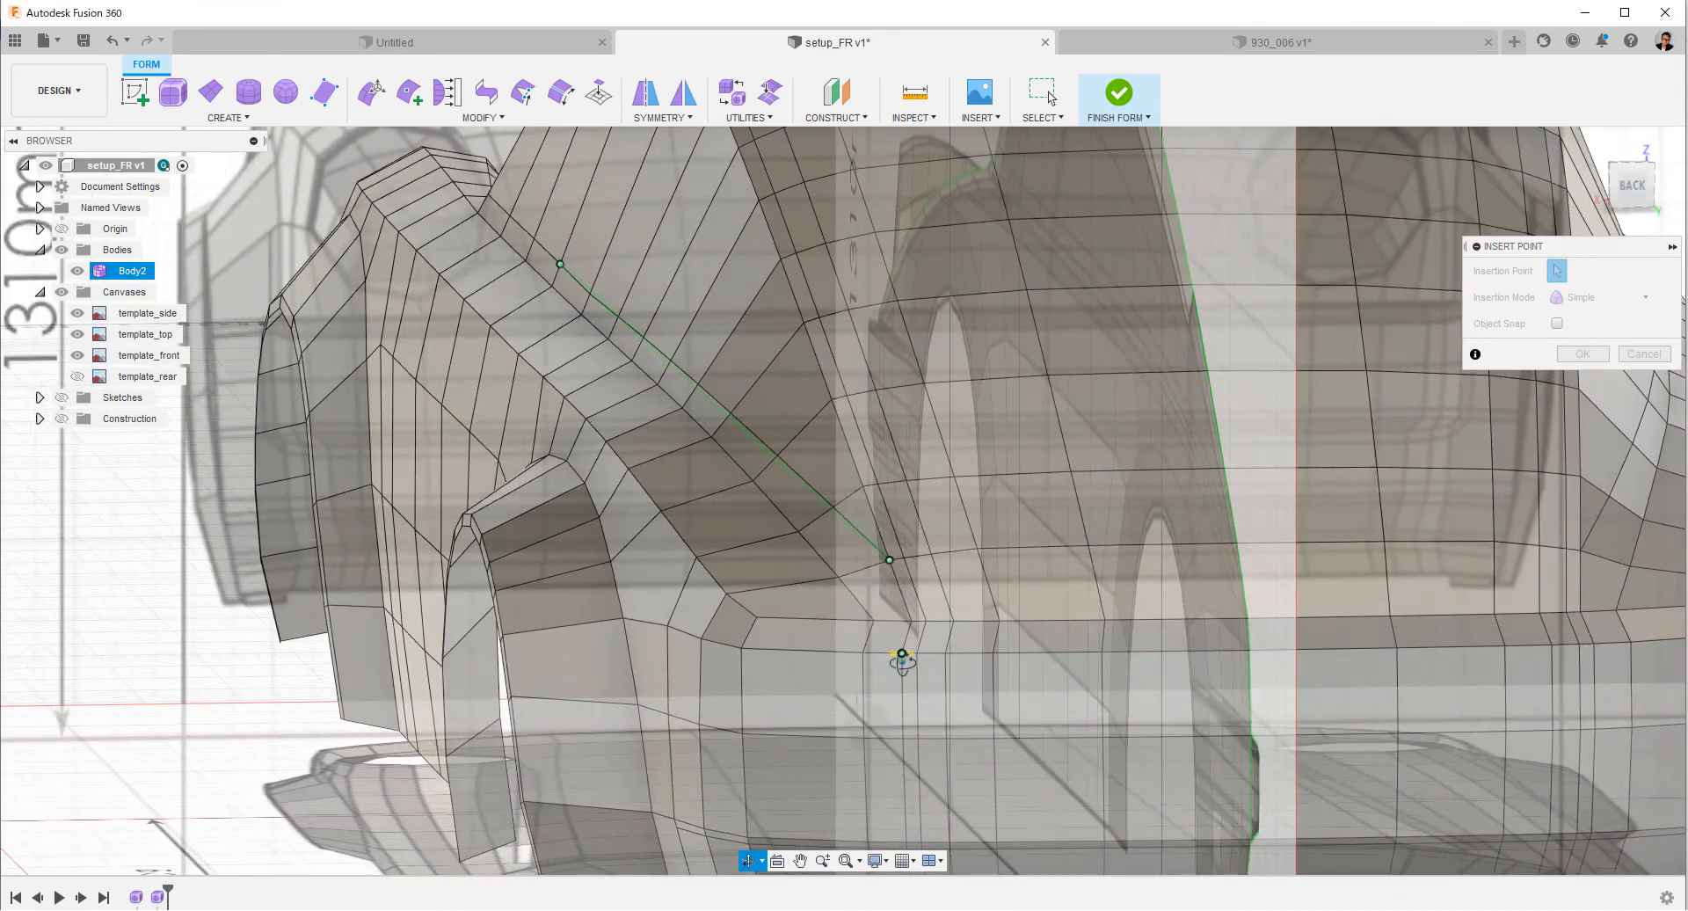
pyautogui.click(1582, 354)
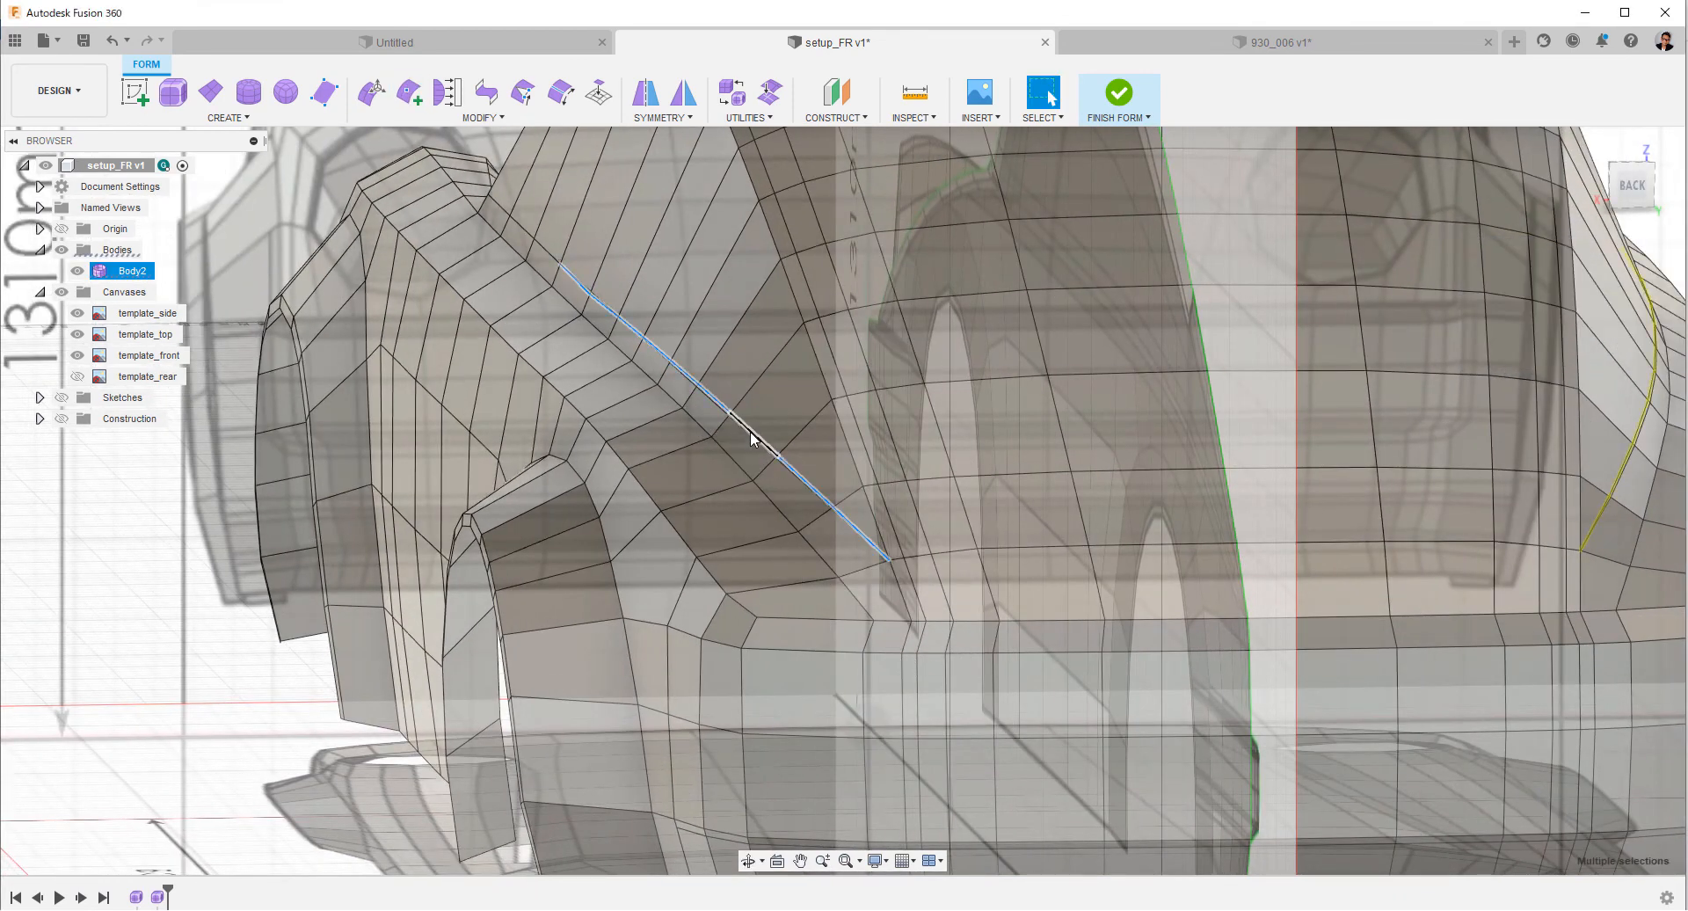
pyautogui.press('Escape')
pyautogui.click(1629, 183)
pyautogui.scroll(5, 915, 460)
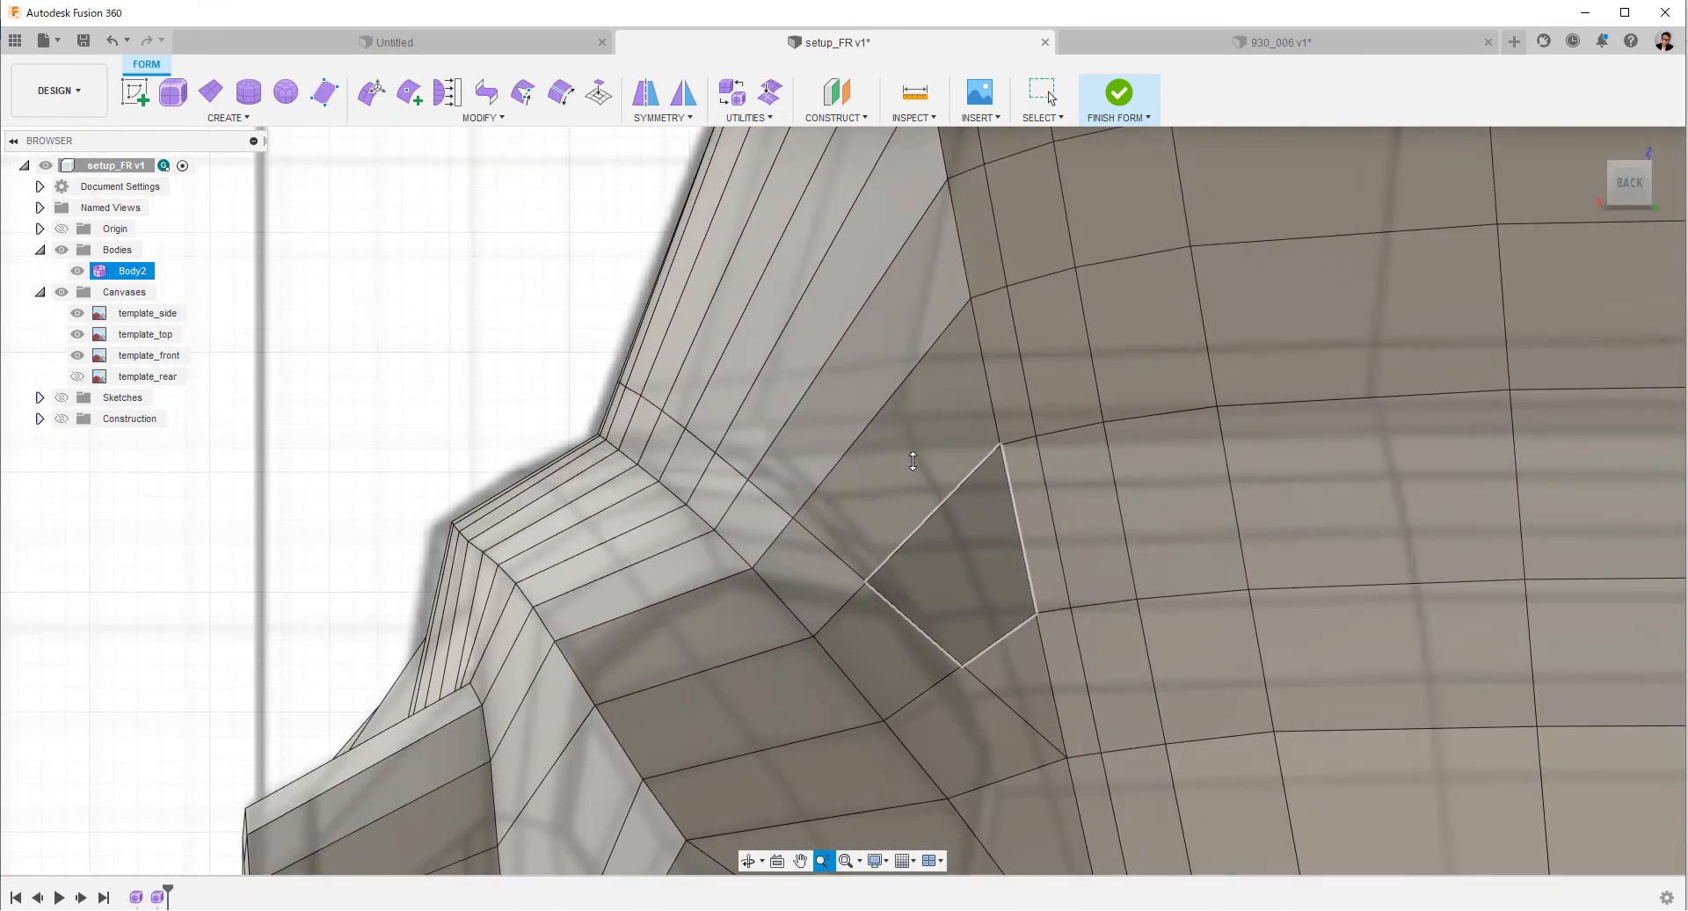
# Insert a single-sided edge loop just above the windshield's base at insert location 0.118 in Simple mode.
pyautogui.scroll(-5, 915, 460)
pyautogui.keyDown('shift'); pyautogui.moveTo(915, 352); pyautogui.dragTo(1478, 319, button='middle'); pyautogui.keyUp('shift')
pyautogui.click(1642, 188)
pyautogui.scroll(6, 705, 247)
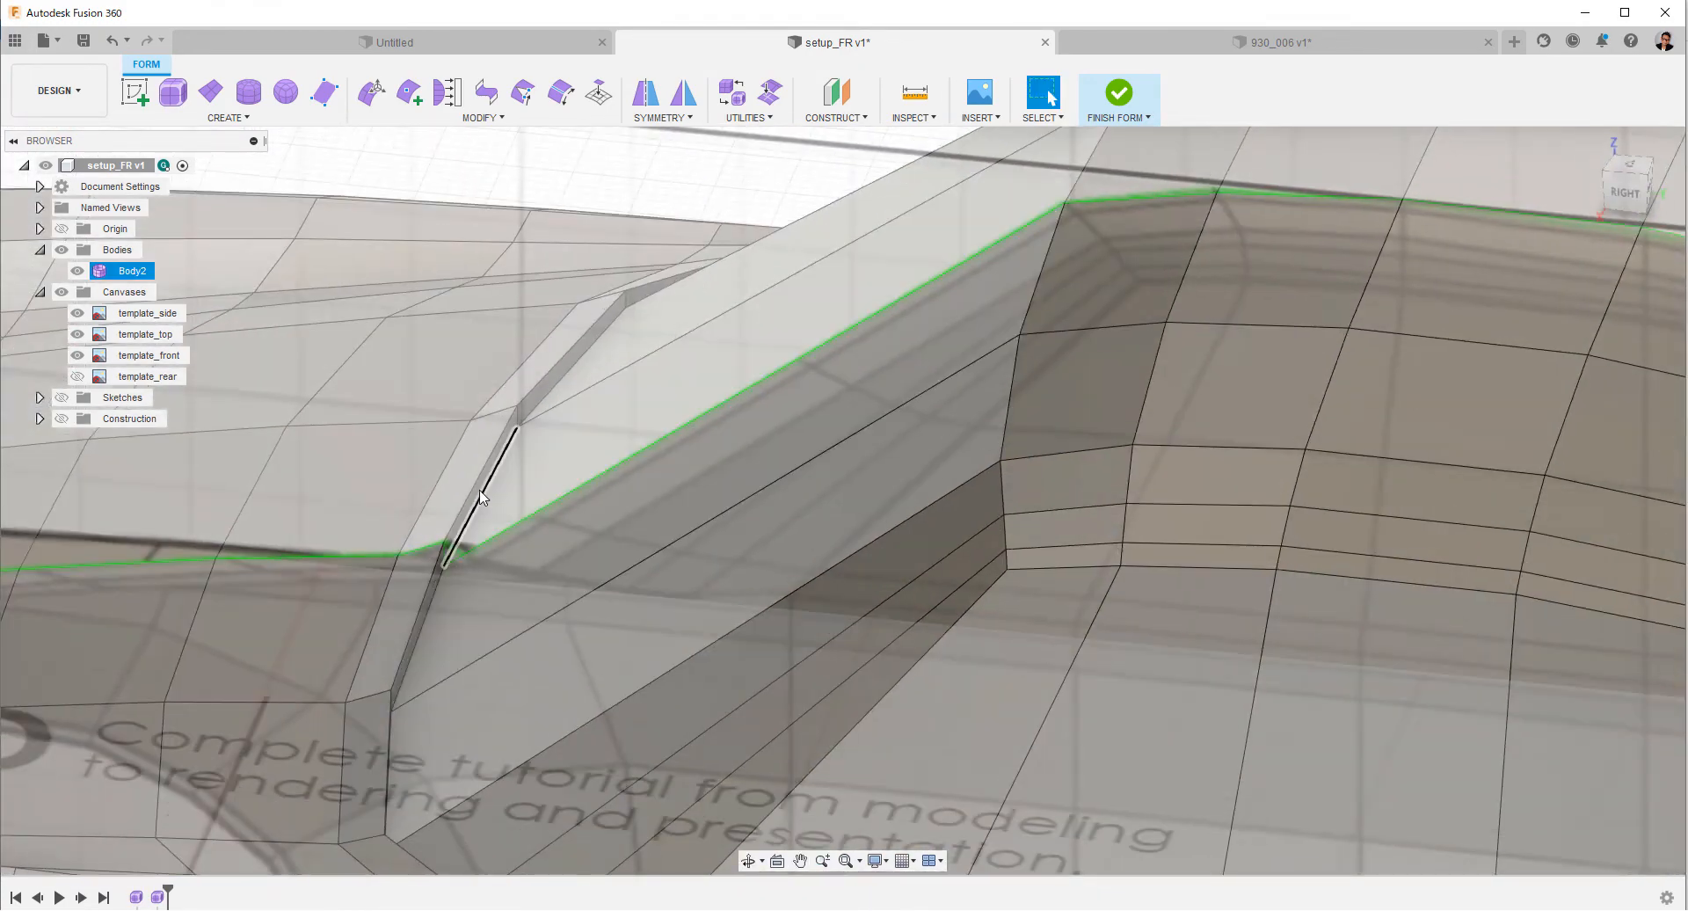
pyautogui.scroll(-5, 917, 399)
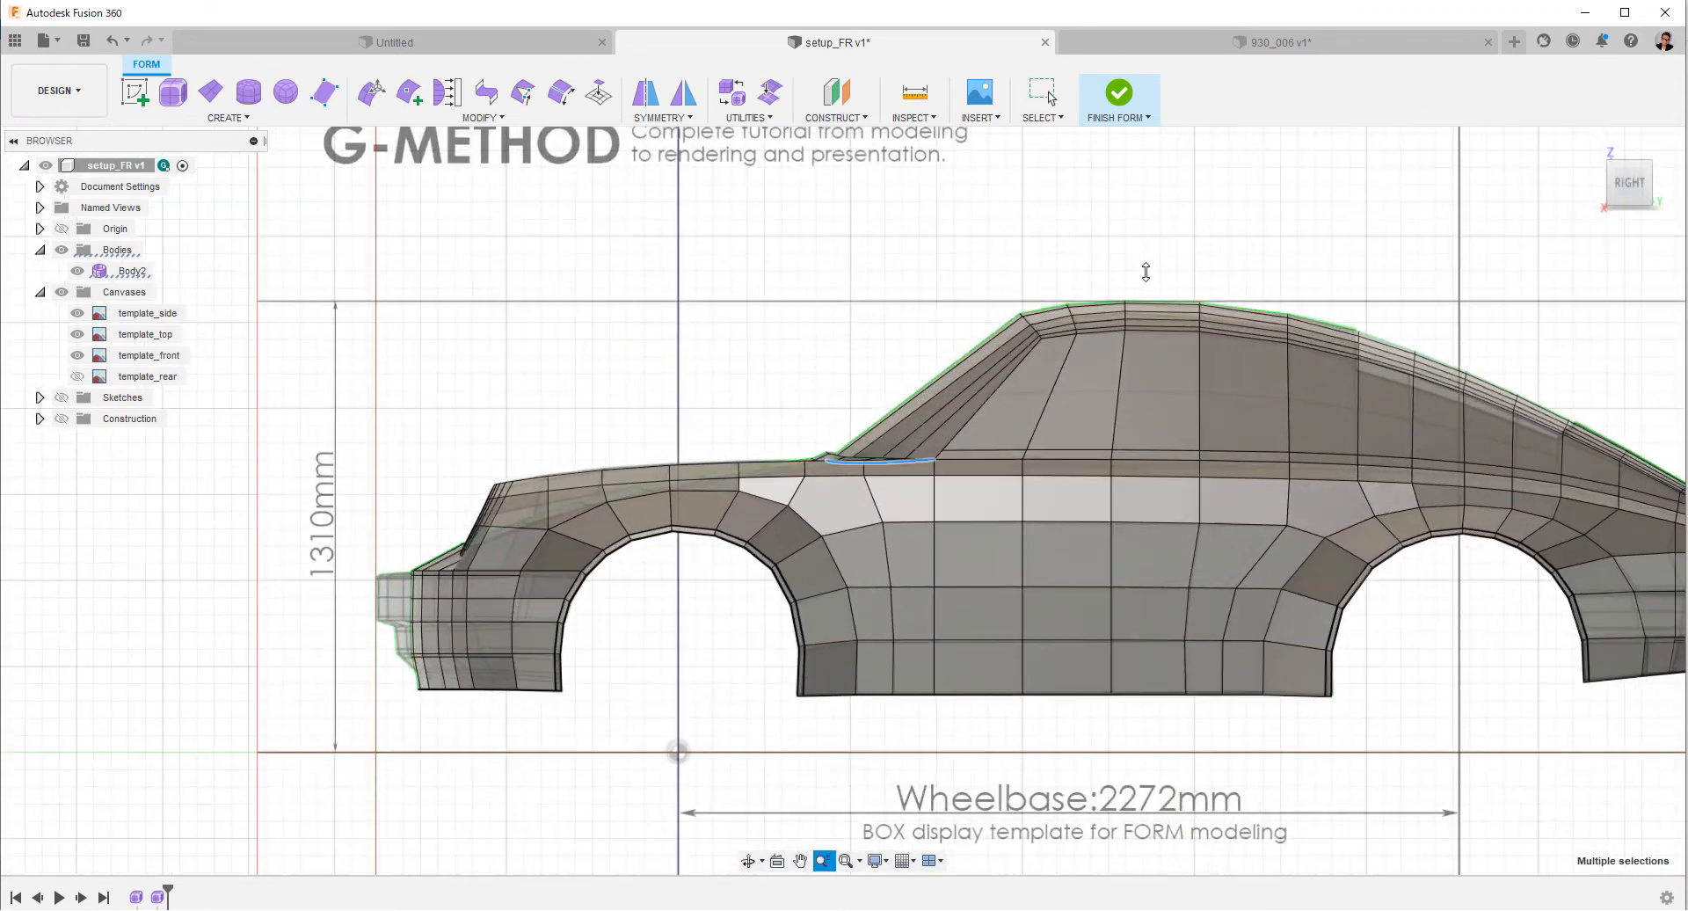
pyautogui.rightClick(802, 376)
pyautogui.click(831, 465)
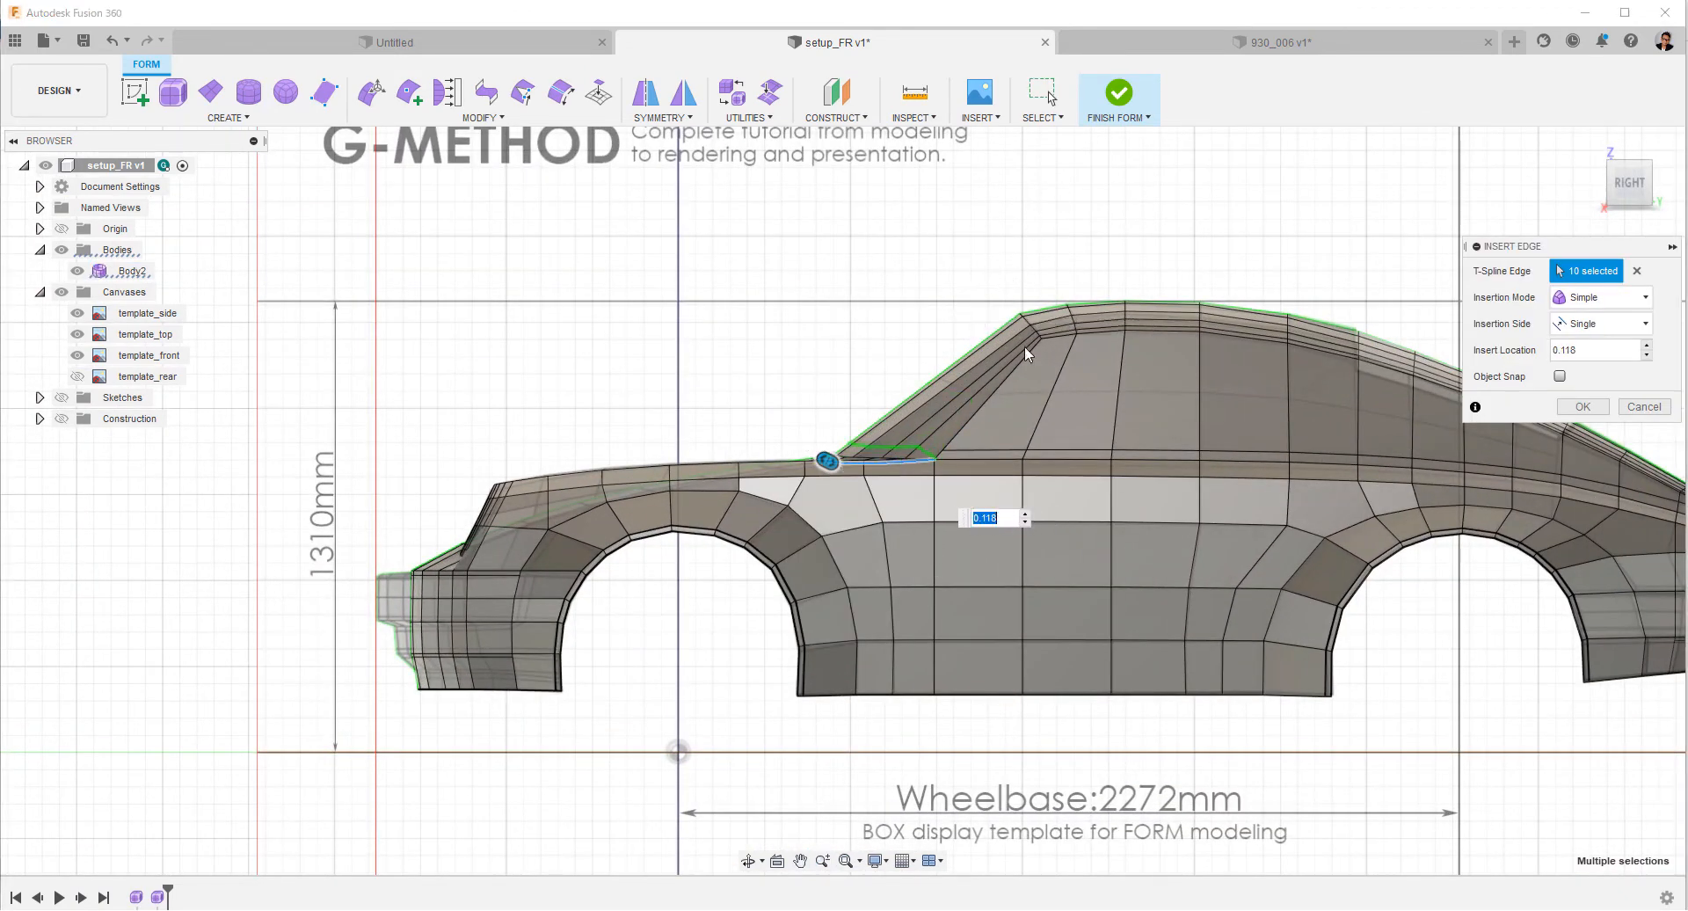
pyautogui.press('Return')
# Delete the diagonal edge that ends the new windshield loop at the foot of the side pillar.
pyautogui.scroll(8, 856, 480)
pyautogui.scroll(-8, 935, 646)
pyautogui.scroll(6, 1006, 612)
pyautogui.click(960, 573)
pyautogui.rightClick(583, 330)
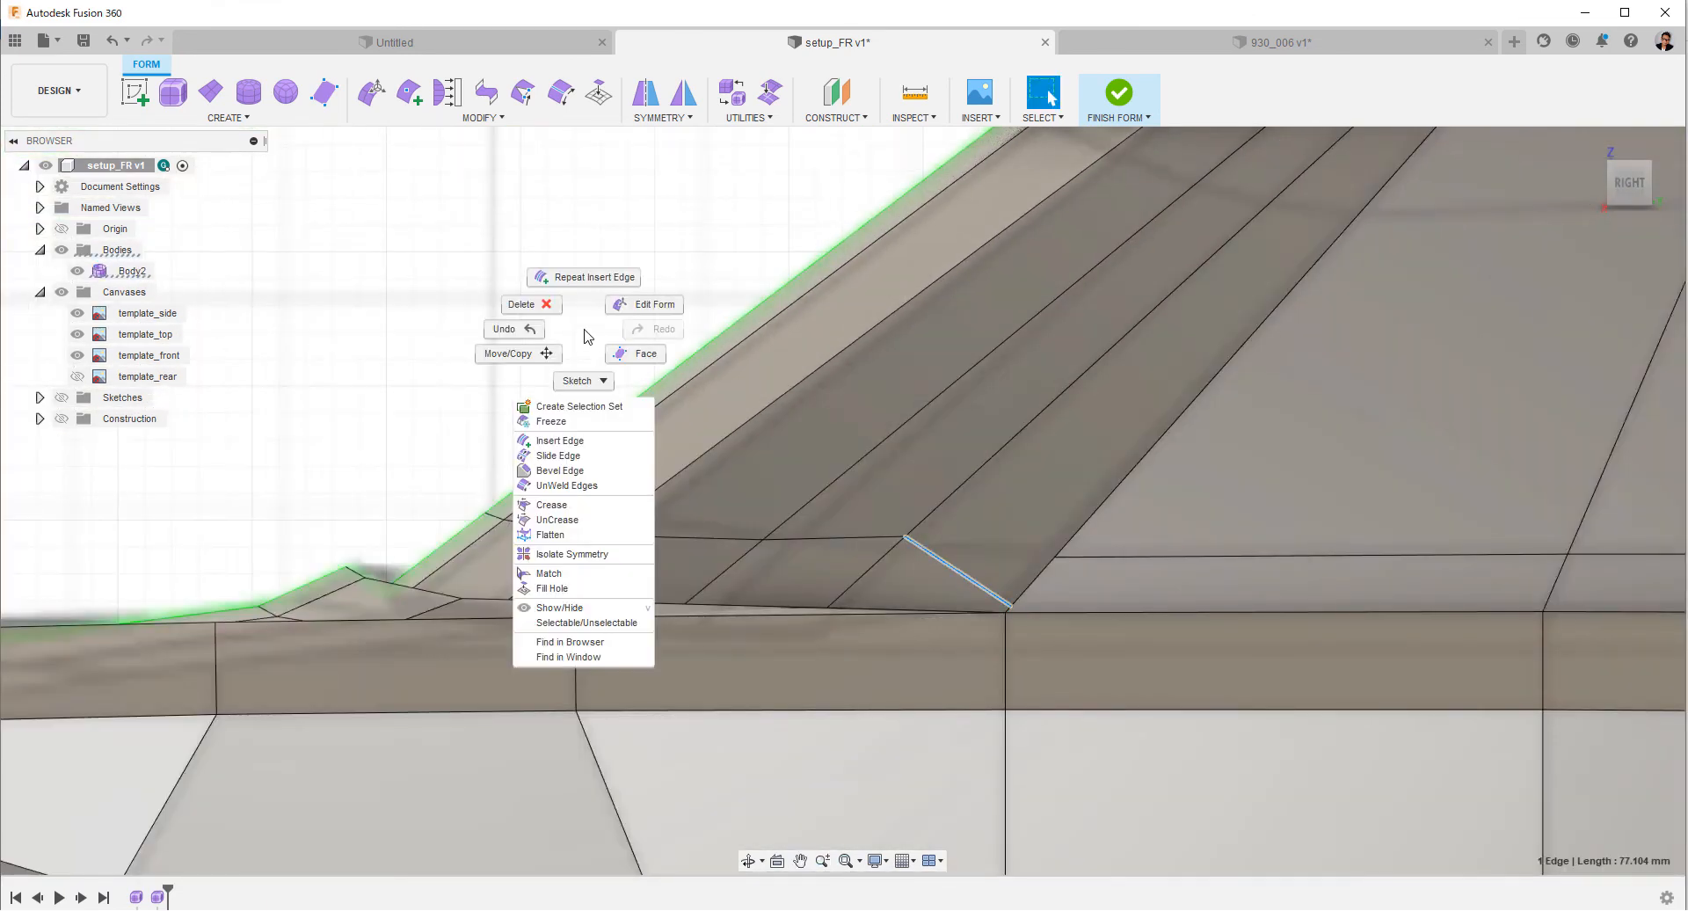
pyautogui.click(553, 309)
# Connect the windshield loop across the pillar's foot to the shoulder loop's front end using Insert Point in Simple mode.
pyautogui.click(408, 92)
pyautogui.scroll(1, 625, 576)
pyautogui.click(553, 539)
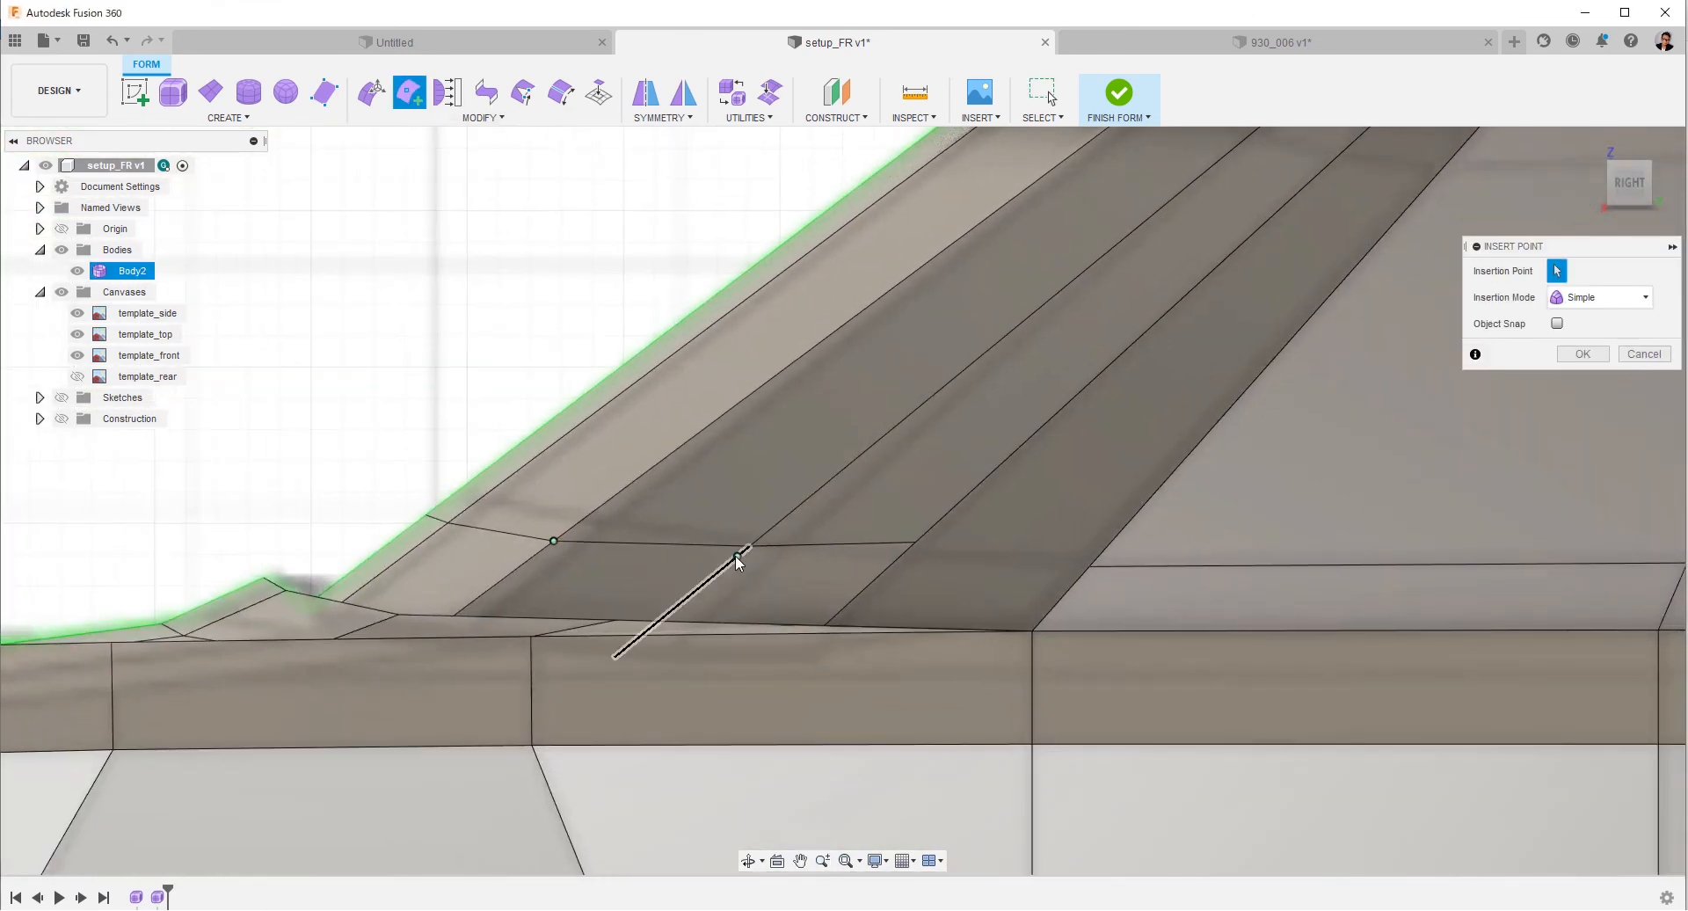
pyautogui.click(1090, 566)
pyautogui.rightClick(1090, 567)
pyautogui.click(1158, 565)
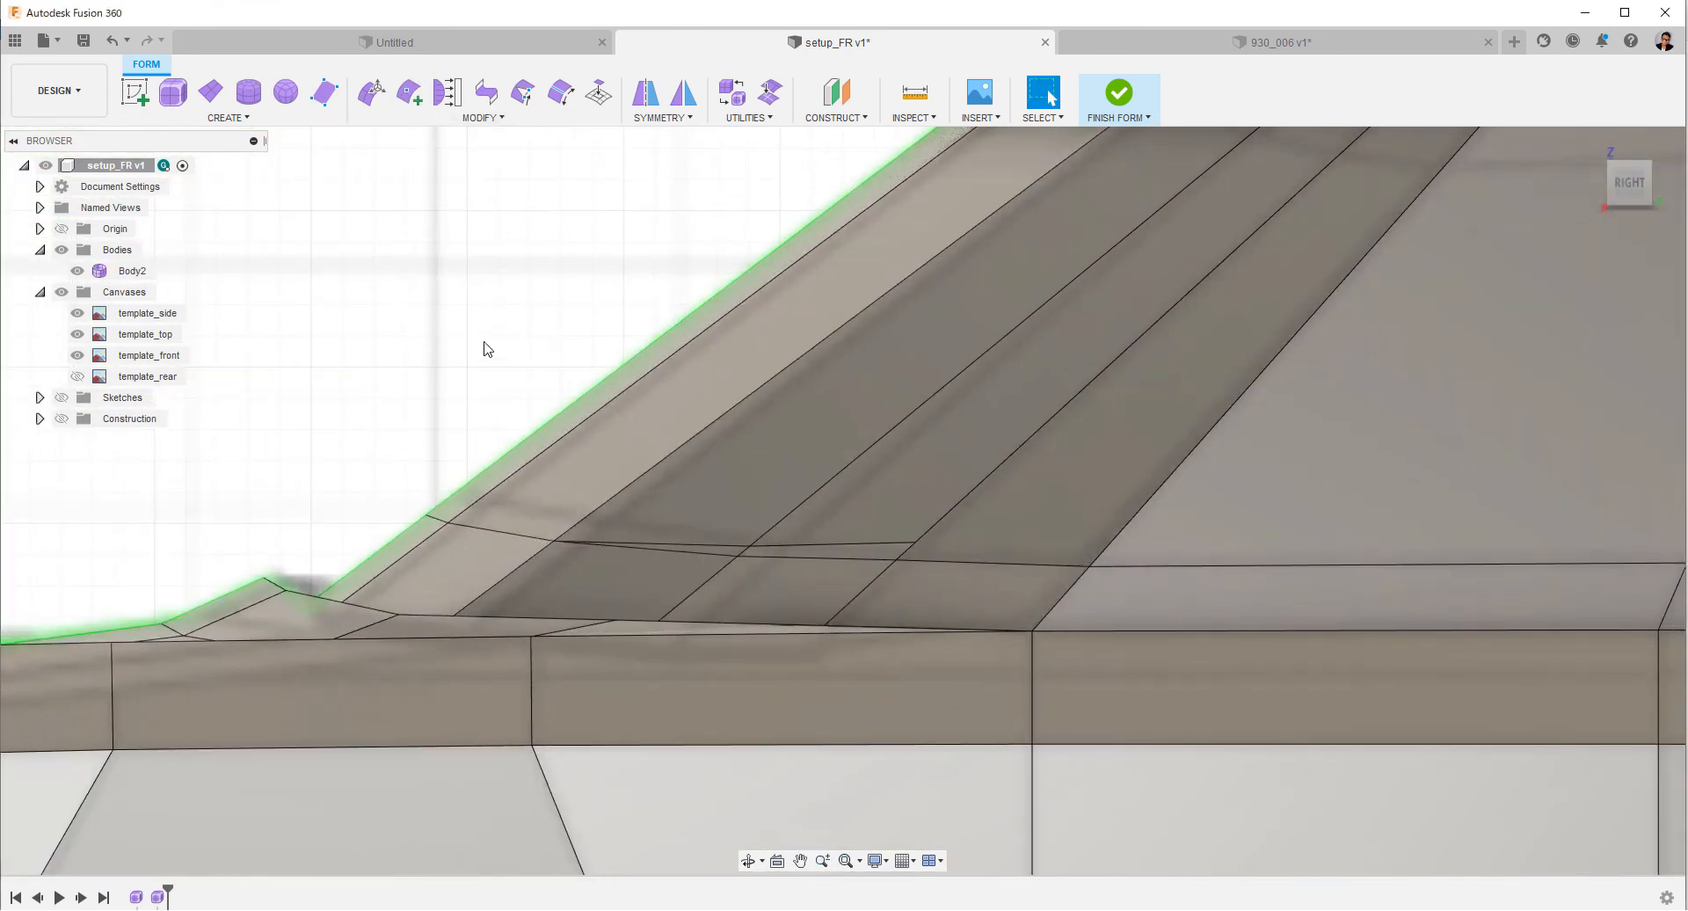
# Redraw the rear span of the pillar connection with a point on the middle pillar edge using Insert Point in Simple mode.
pyautogui.click(410, 91)
pyautogui.scroll(5, 1000, 704)
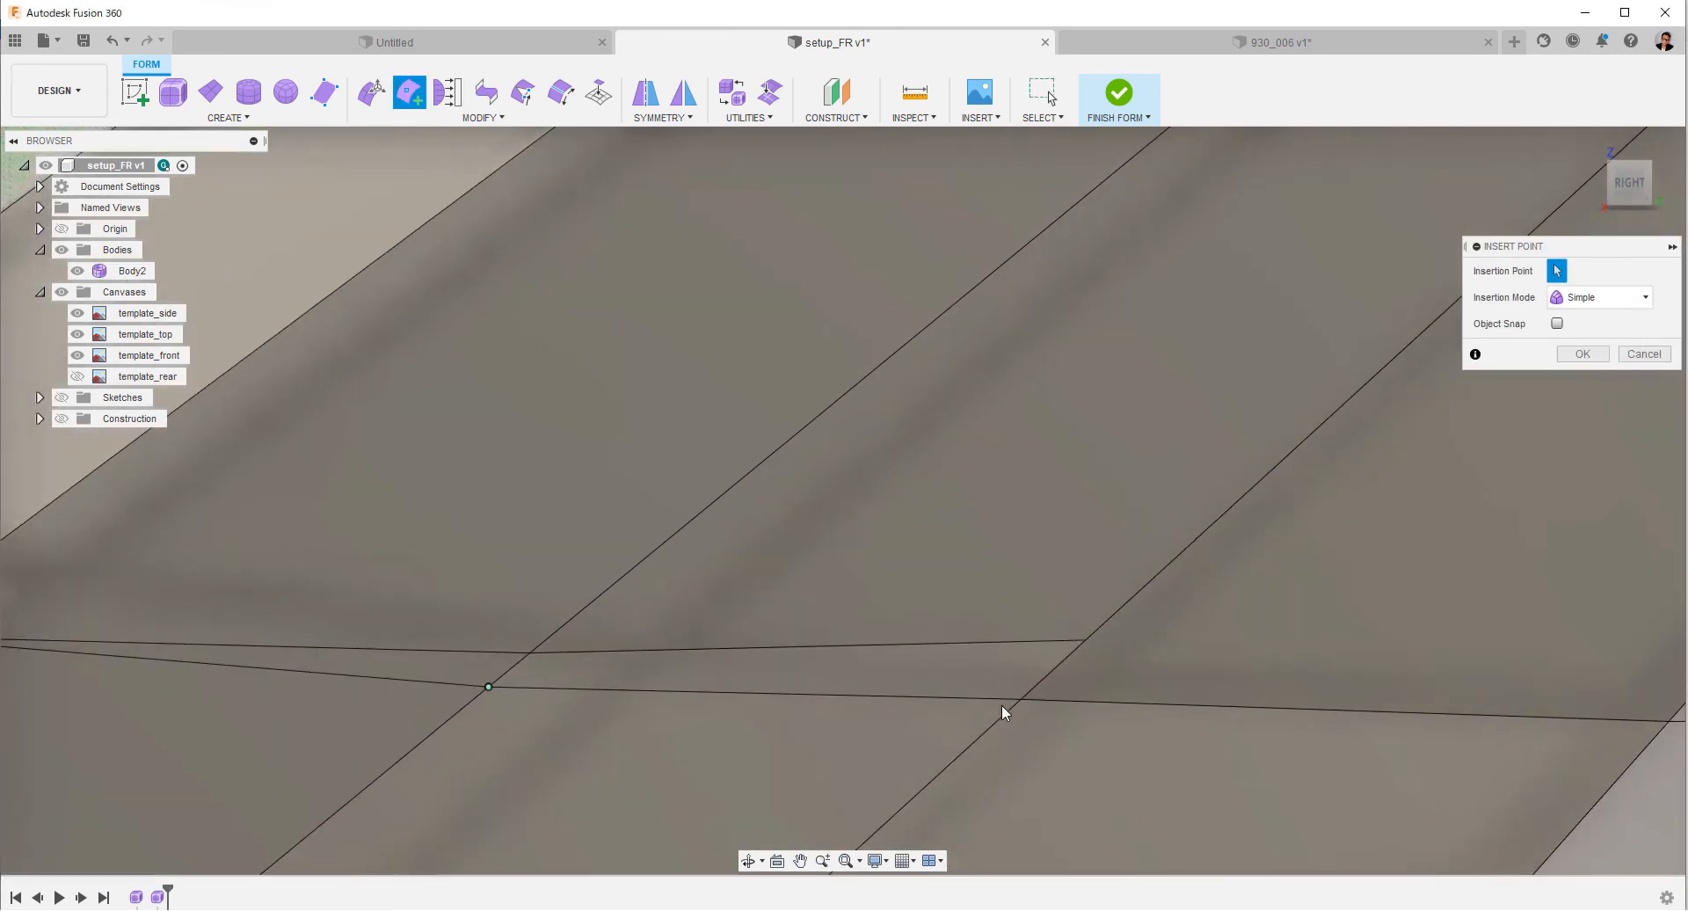
pyautogui.click(1669, 722)
pyautogui.rightClick(1668, 722)
pyautogui.click(1647, 723)
# Delete the surplus edges running alongside the new connection at the pillar's foot.
pyautogui.scroll(-3, 1275, 669)
pyautogui.doubleClick(1005, 630)
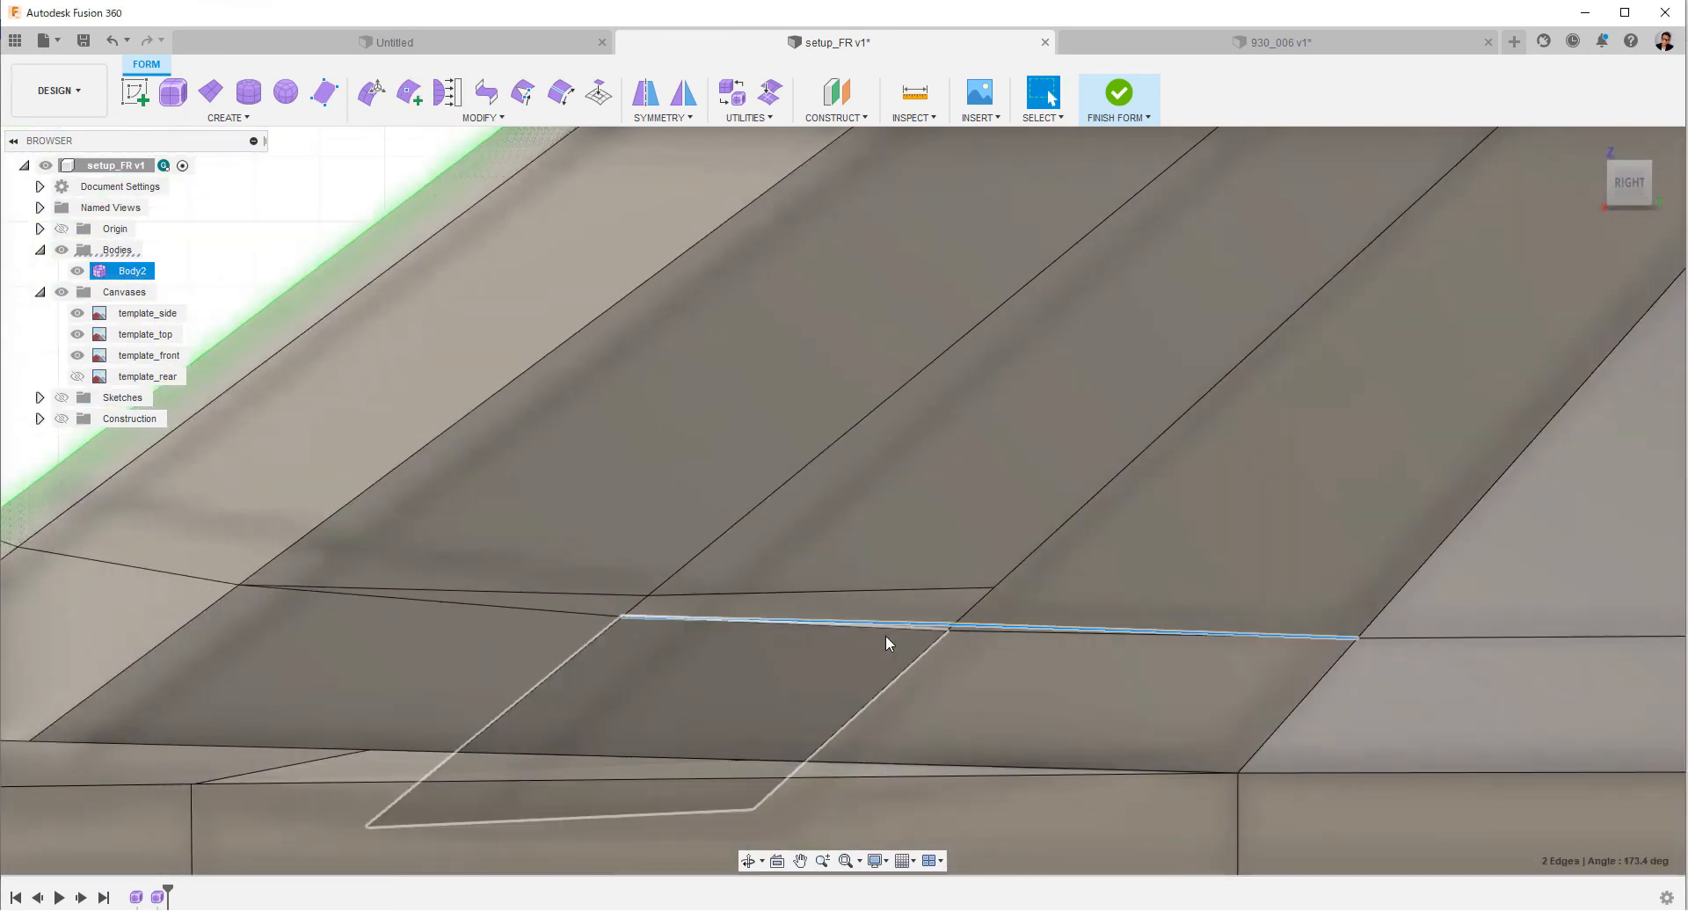
pyautogui.rightClick(835, 638)
pyautogui.click(781, 599)
pyautogui.doubleClick(785, 596)
pyautogui.scroll(-8, 775, 550)
pyautogui.moveTo(775, 547); pyautogui.dragTo(721, 536, button='middle')
# Hide the canvases and switch the camera to a perspective view.
pyautogui.scroll(6, 778, 571)
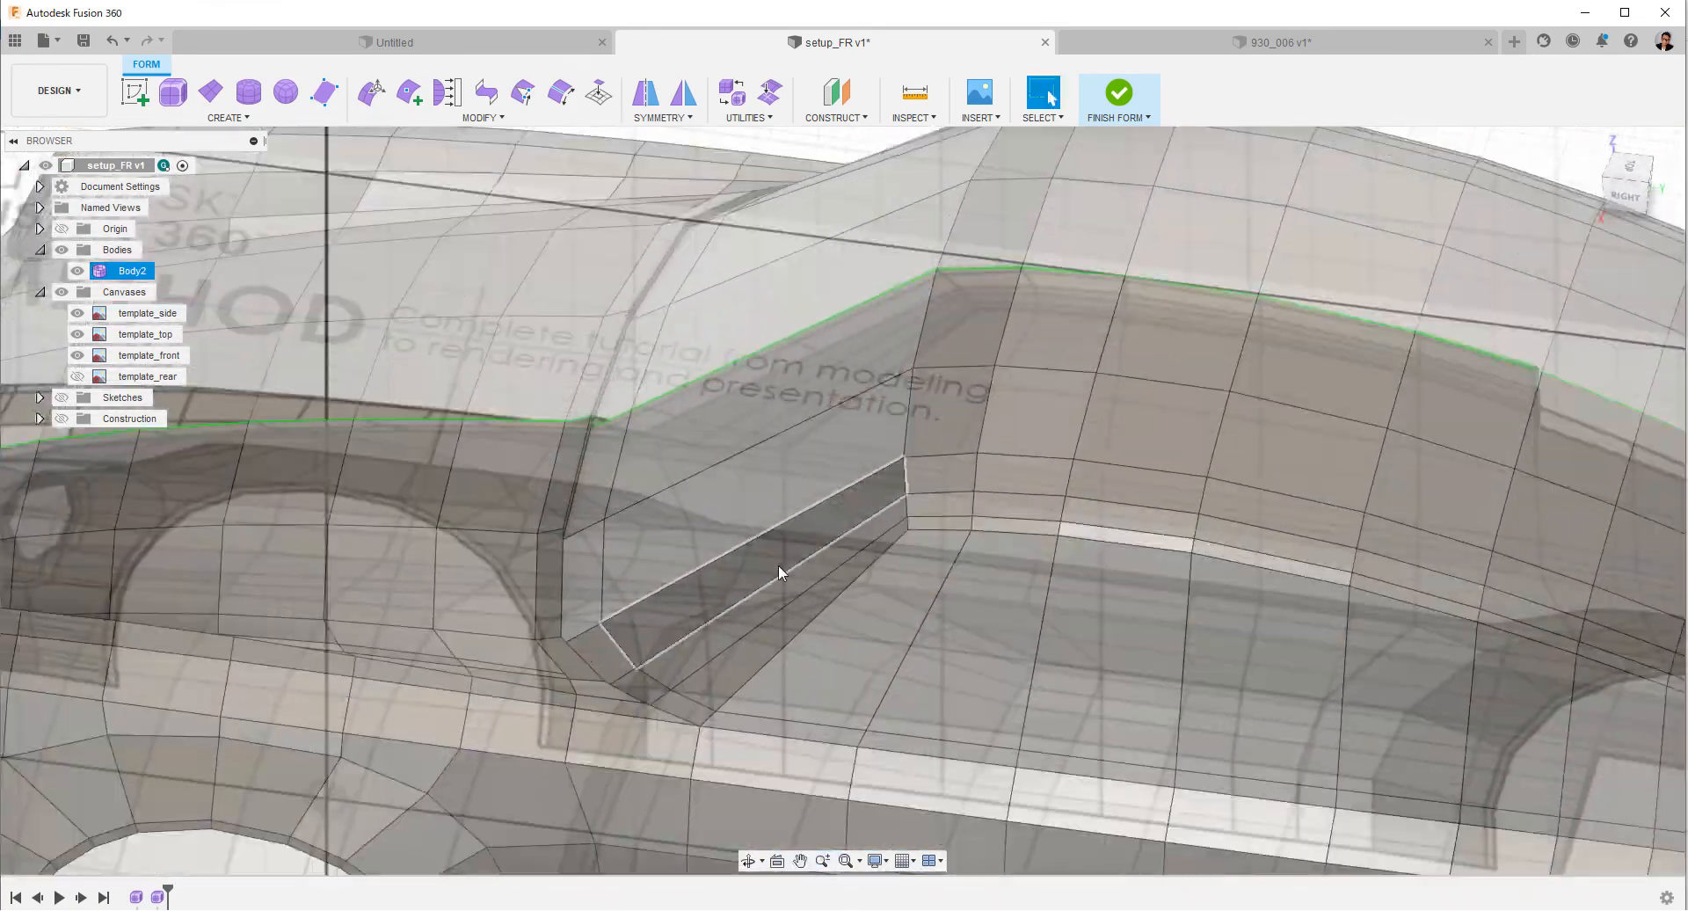
pyautogui.click(61, 294)
pyautogui.rightClick(1628, 216)
pyautogui.click(1589, 282)
# Uncrease the hood-side edge row of the narrow step along the windshield's base.
pyautogui.scroll(-5, 950, 422)
pyautogui.keyDown('shift'); pyautogui.moveTo(949, 422); pyautogui.dragTo(949, 501, button='middle'); pyautogui.keyUp('shift')
pyautogui.moveTo(949, 501); pyautogui.dragTo(1073, 660, button='middle')
pyautogui.scroll(3, 994, 527)
pyautogui.keyDown('shift'); pyautogui.moveTo(993, 528); pyautogui.dragTo(927, 448, button='middle'); pyautogui.keyUp('shift')
pyautogui.click(923, 445)
pyautogui.scroll(6, 967, 453)
pyautogui.scroll(-4, 1031, 468)
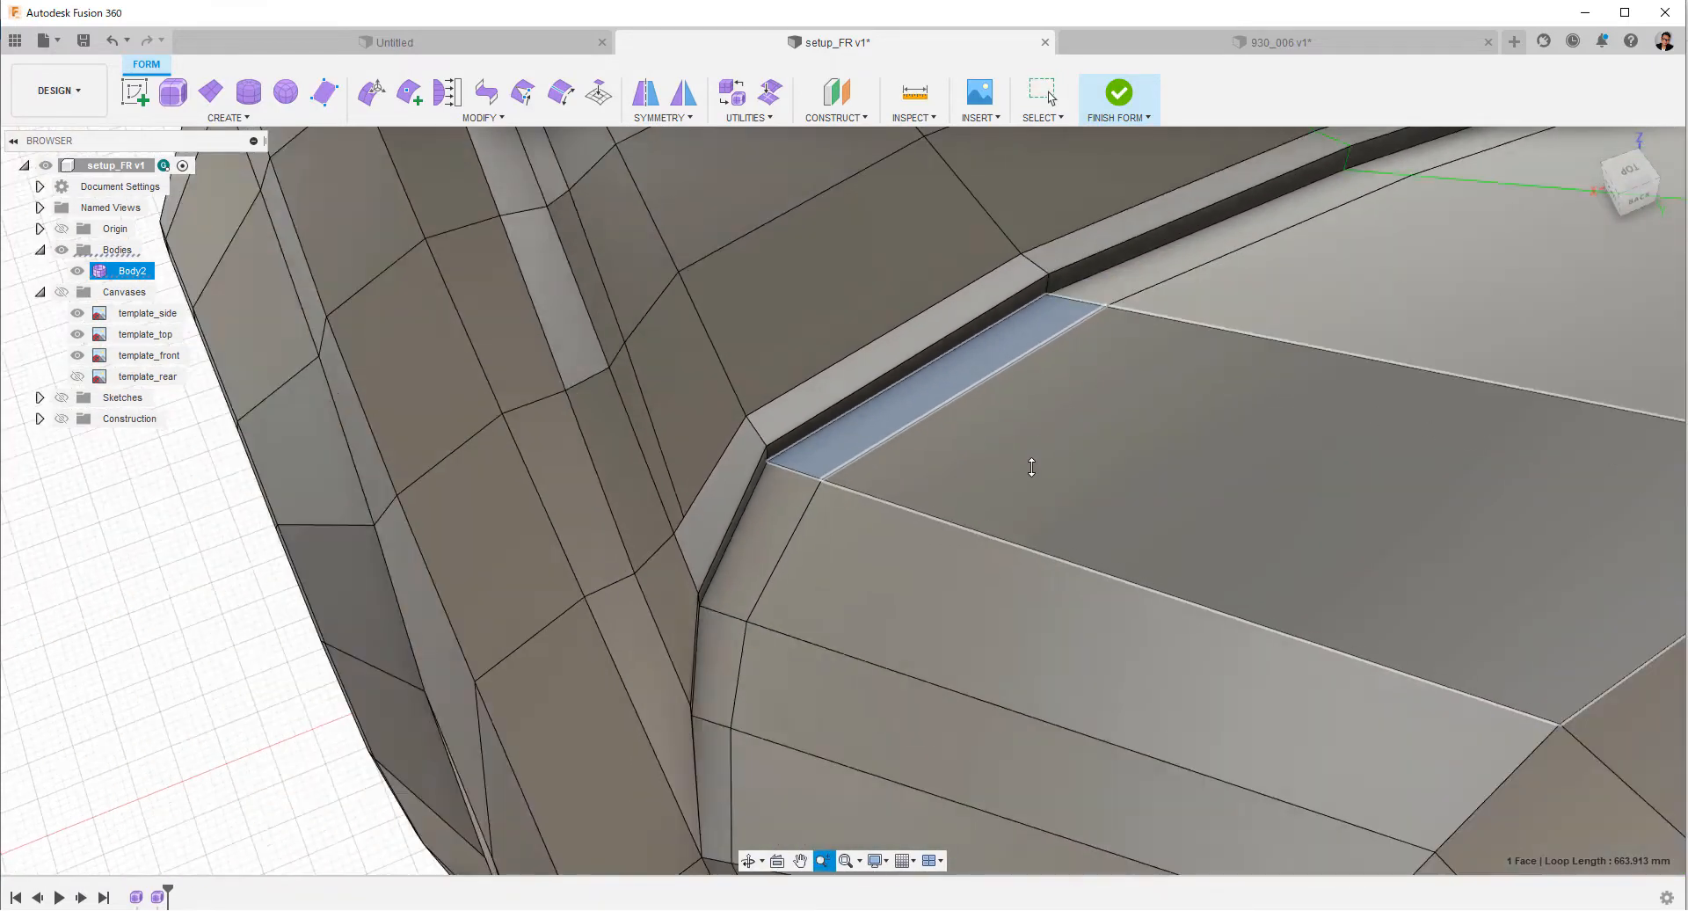
pyautogui.scroll(-2, 1031, 468)
pyautogui.click(1156, 258)
pyautogui.keyDown('shift'); pyautogui.moveTo(1157, 258); pyautogui.dragTo(1028, 263, button='middle'); pyautogui.keyUp('shift')
pyautogui.keyDown('shift'); pyautogui.doubleClick(759, 606); pyautogui.keyUp('shift')
pyautogui.rightClick(759, 607)
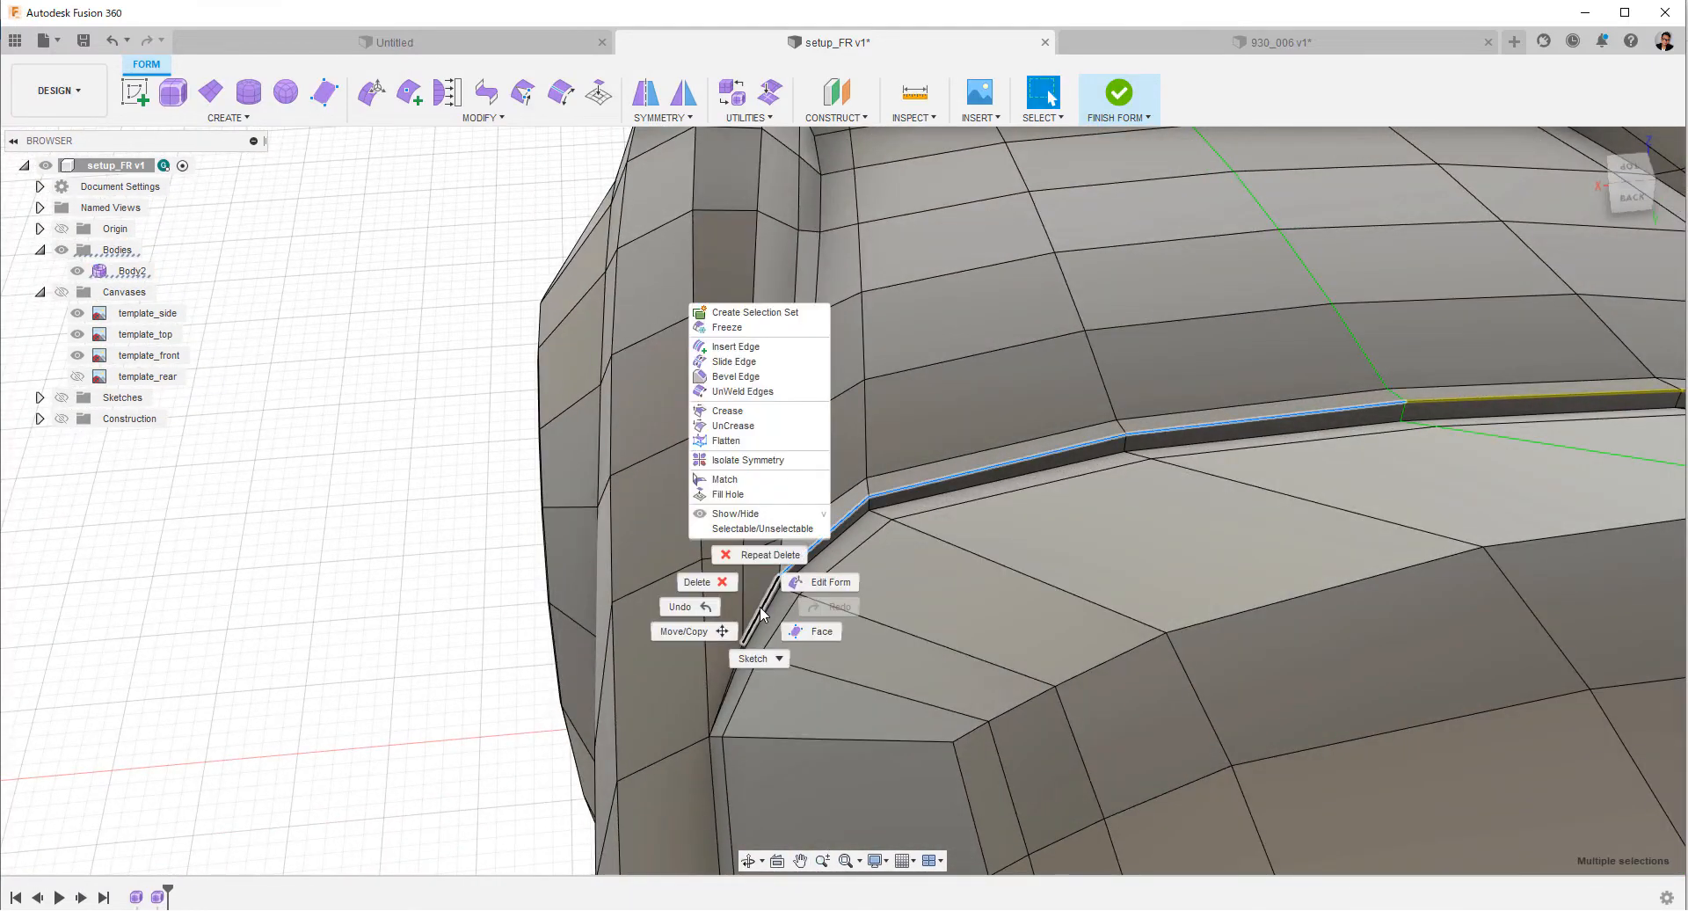
pyautogui.click(744, 425)
# Uncrease the windshield-side edge row of the narrow step along the windshield's base.
pyautogui.click(1362, 416)
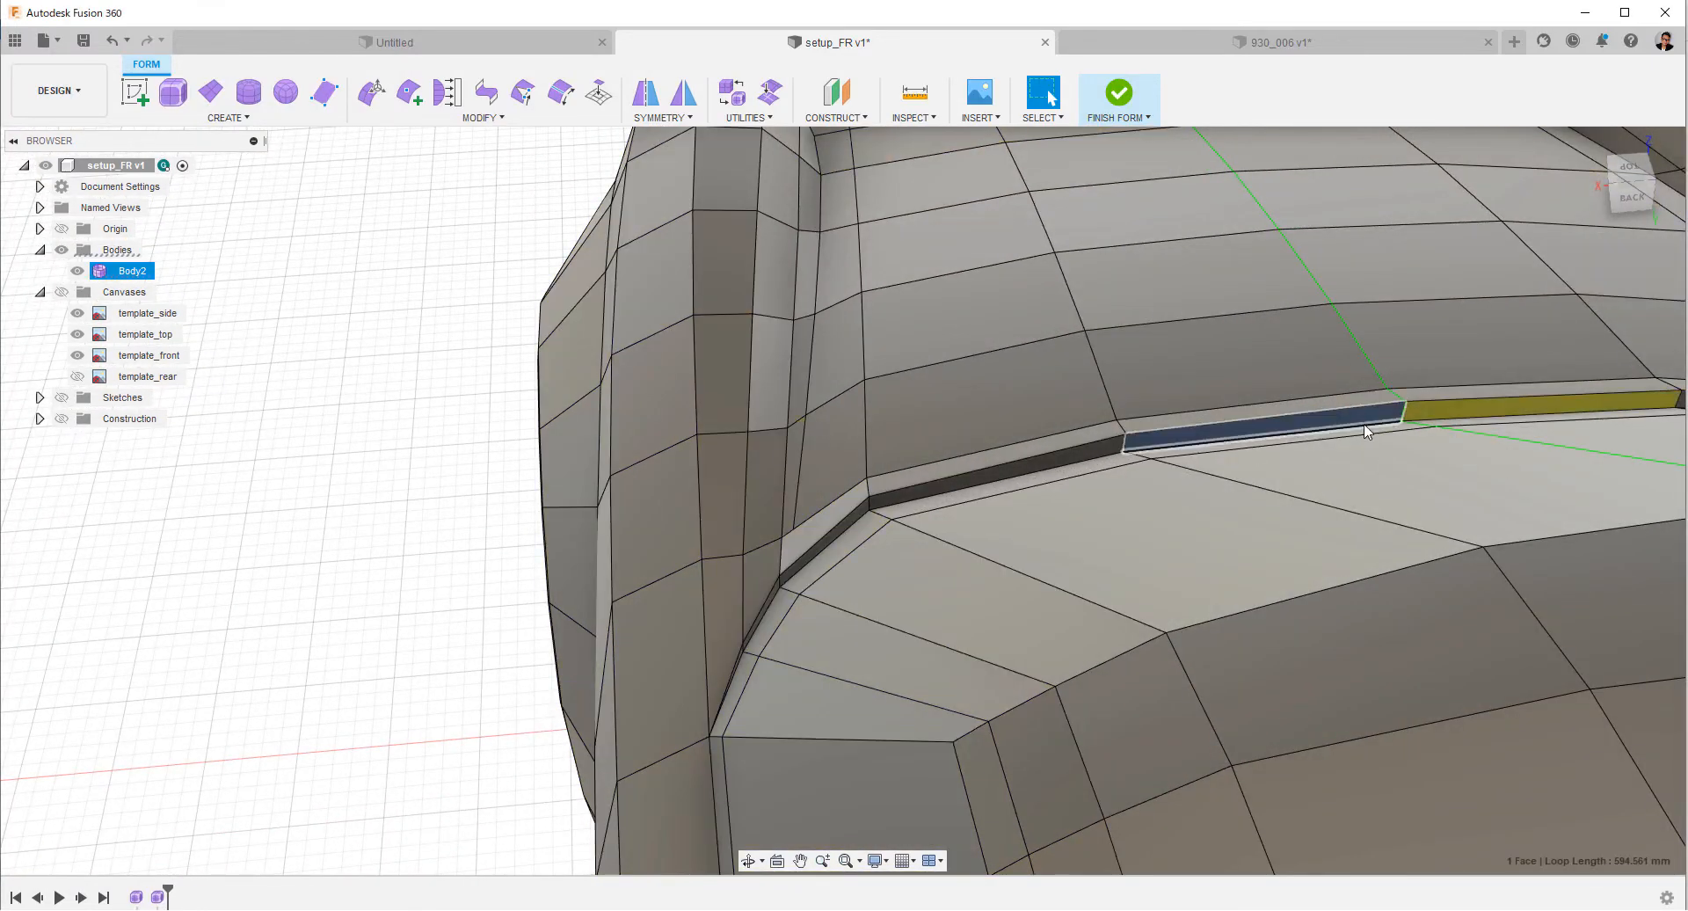
pyautogui.press('Escape')
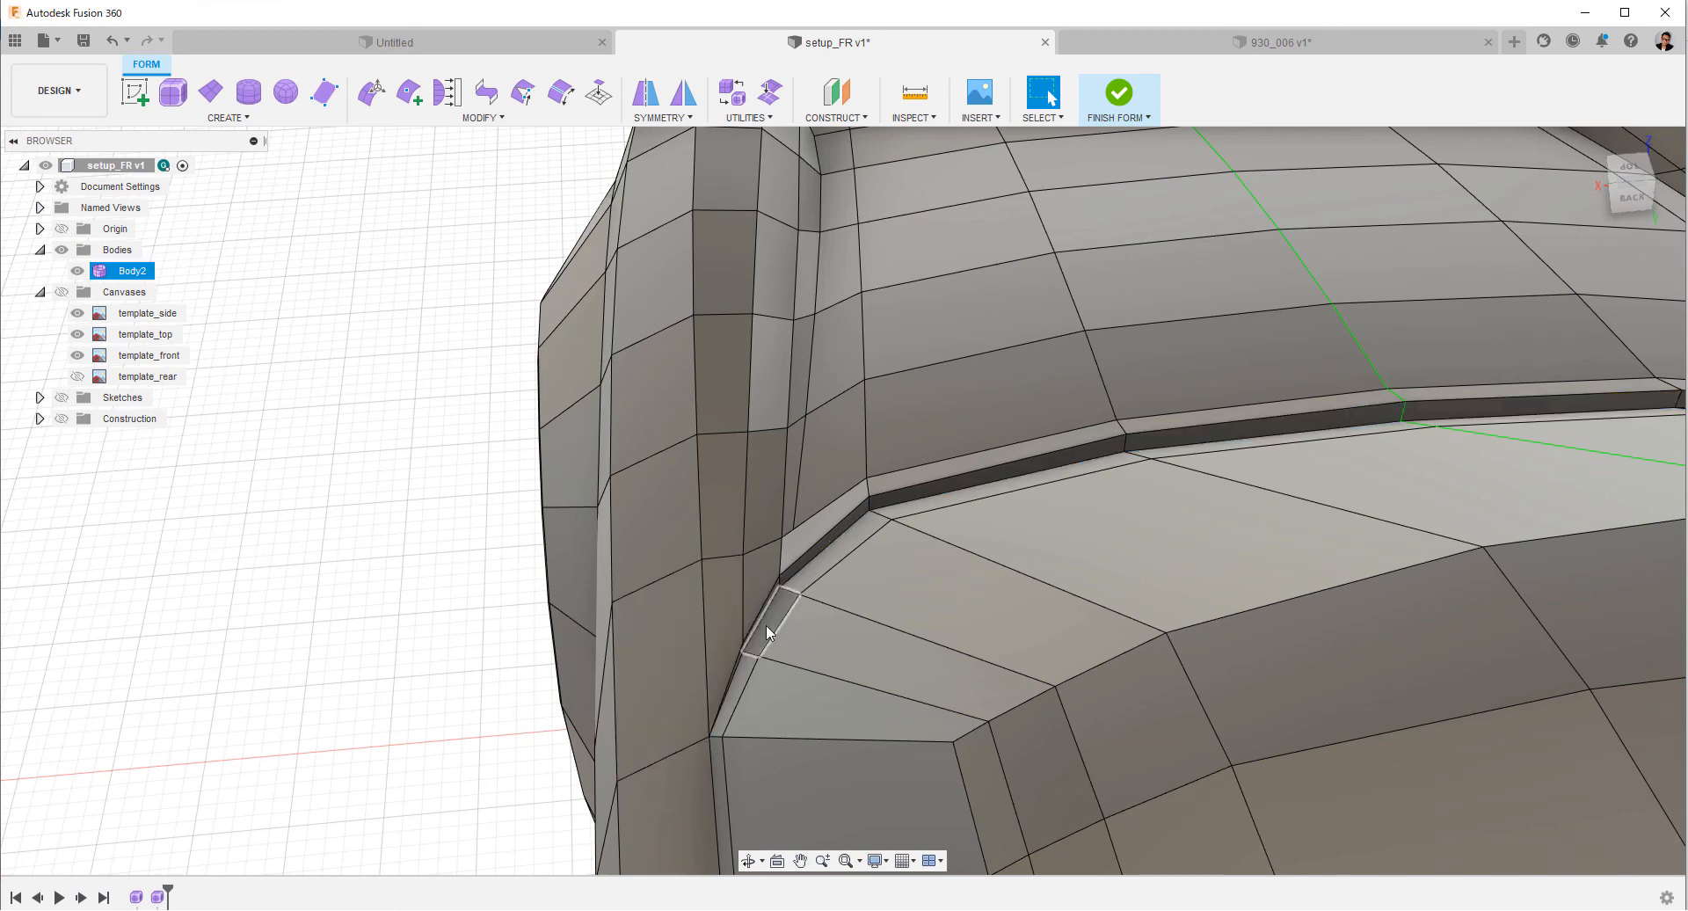
pyautogui.rightClick(1365, 433)
pyautogui.press('Escape')
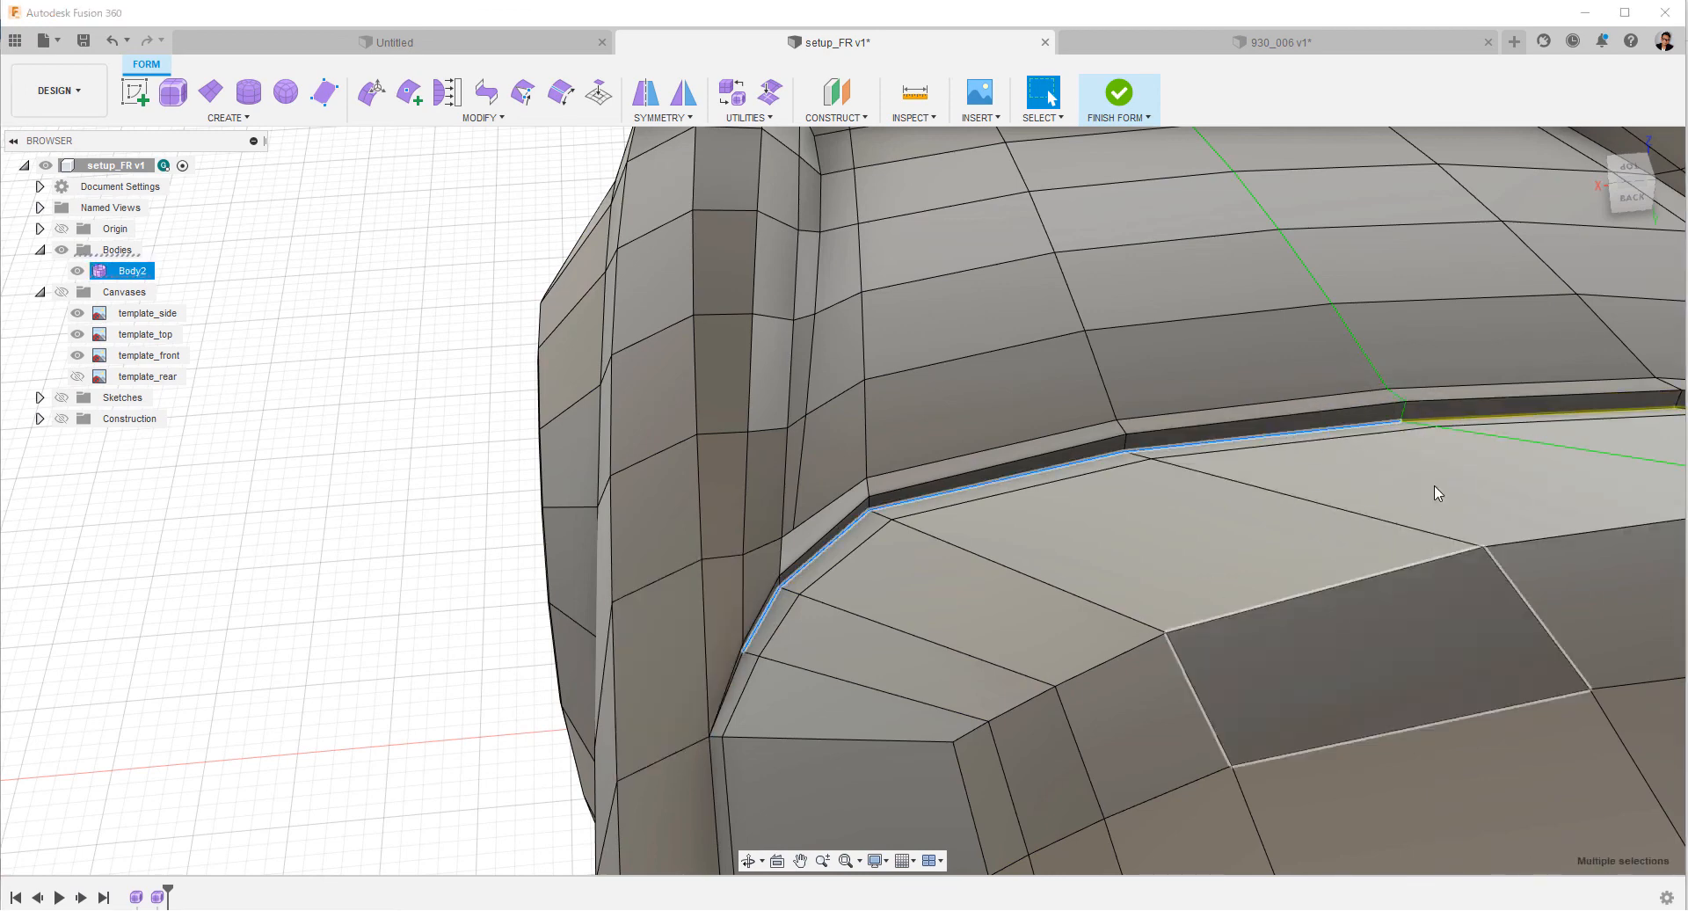
pyautogui.click(1269, 354)
# Switch the body to smooth display and apply Make Uniform to the whole T-Spline car body.
pyautogui.hotkey('alt', '3')
pyautogui.keyDown('shift'); pyautogui.moveTo(1270, 347); pyautogui.dragTo(949, 431, button='middle'); pyautogui.keyUp('shift')
pyautogui.scroll(-4, 1055, 571)
pyautogui.click(943, 421)
pyautogui.click(781, 120)
pyautogui.click(783, 182)
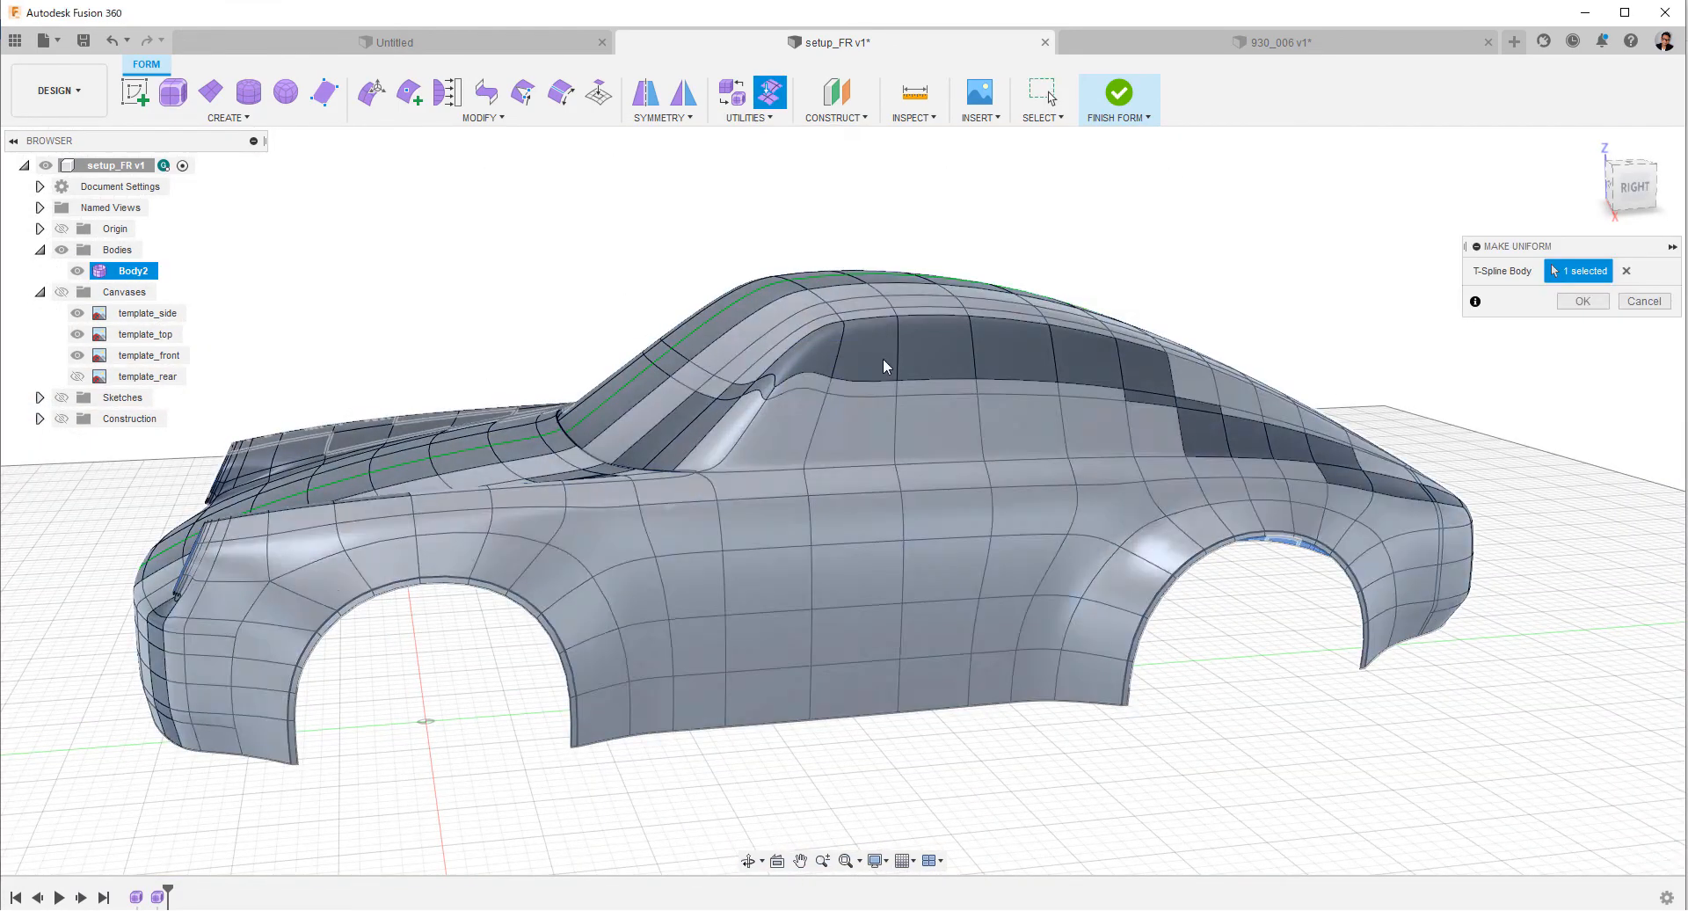
pyautogui.click(1577, 301)
pyautogui.click(1186, 458)
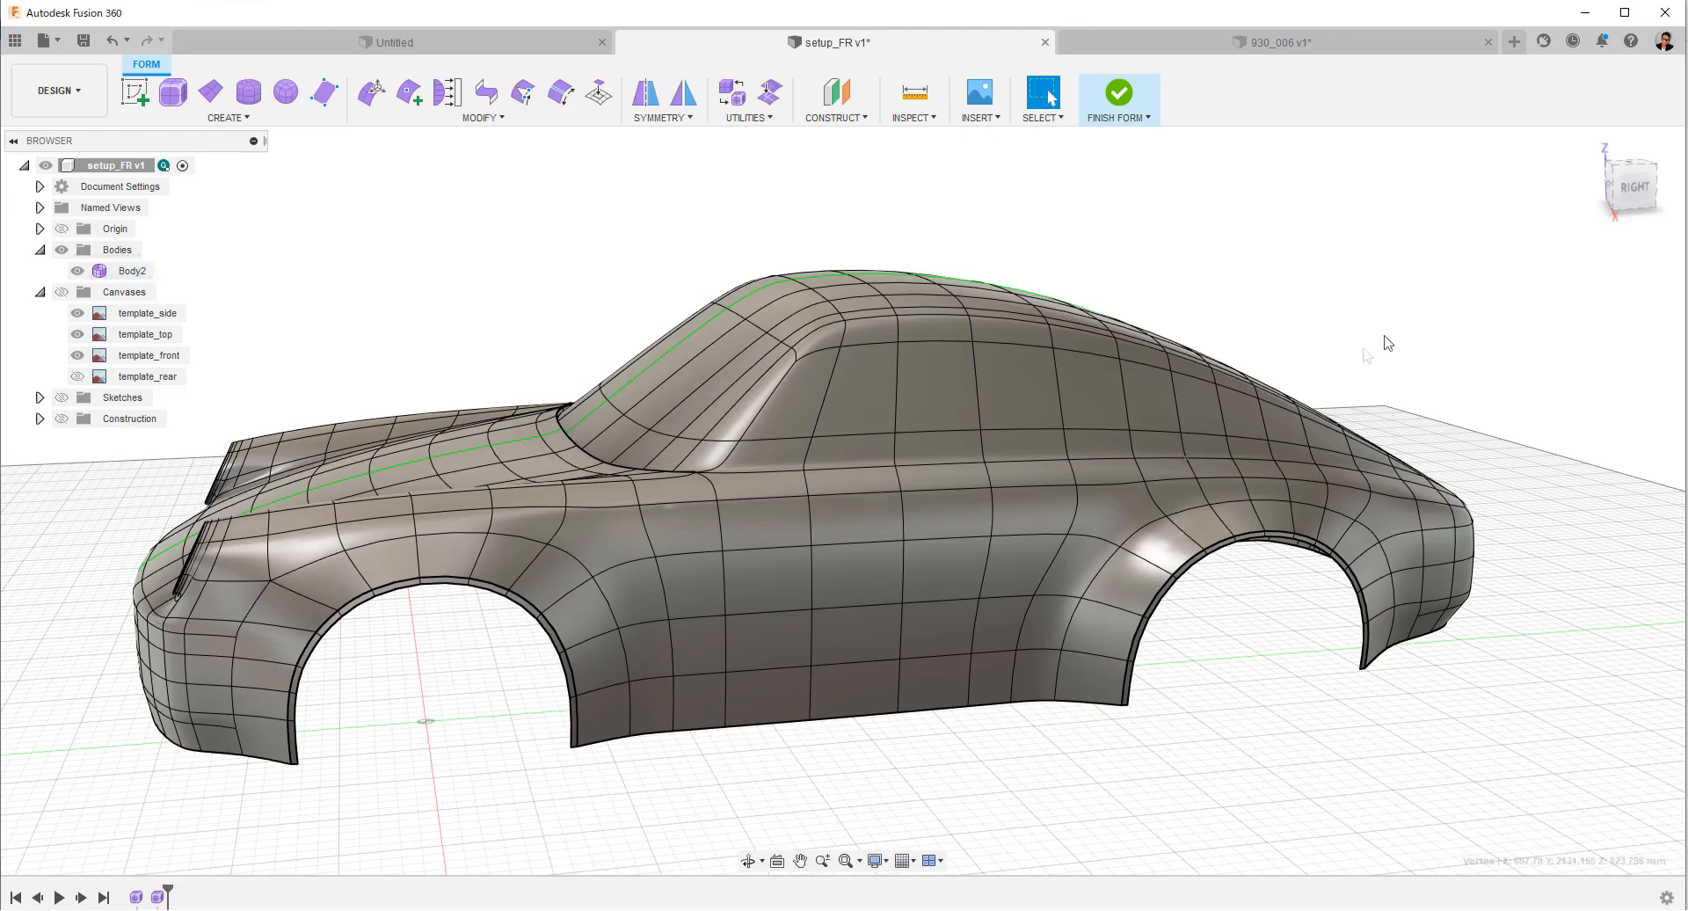
# Run a zebra analysis on the car body with horizontal stripes, 20 repeats and 100 opacity, and examine the surface flow.
pyautogui.keyDown('shift'); pyautogui.moveTo(1435, 353); pyautogui.dragTo(1170, 549, button='middle'); pyautogui.keyUp('shift')
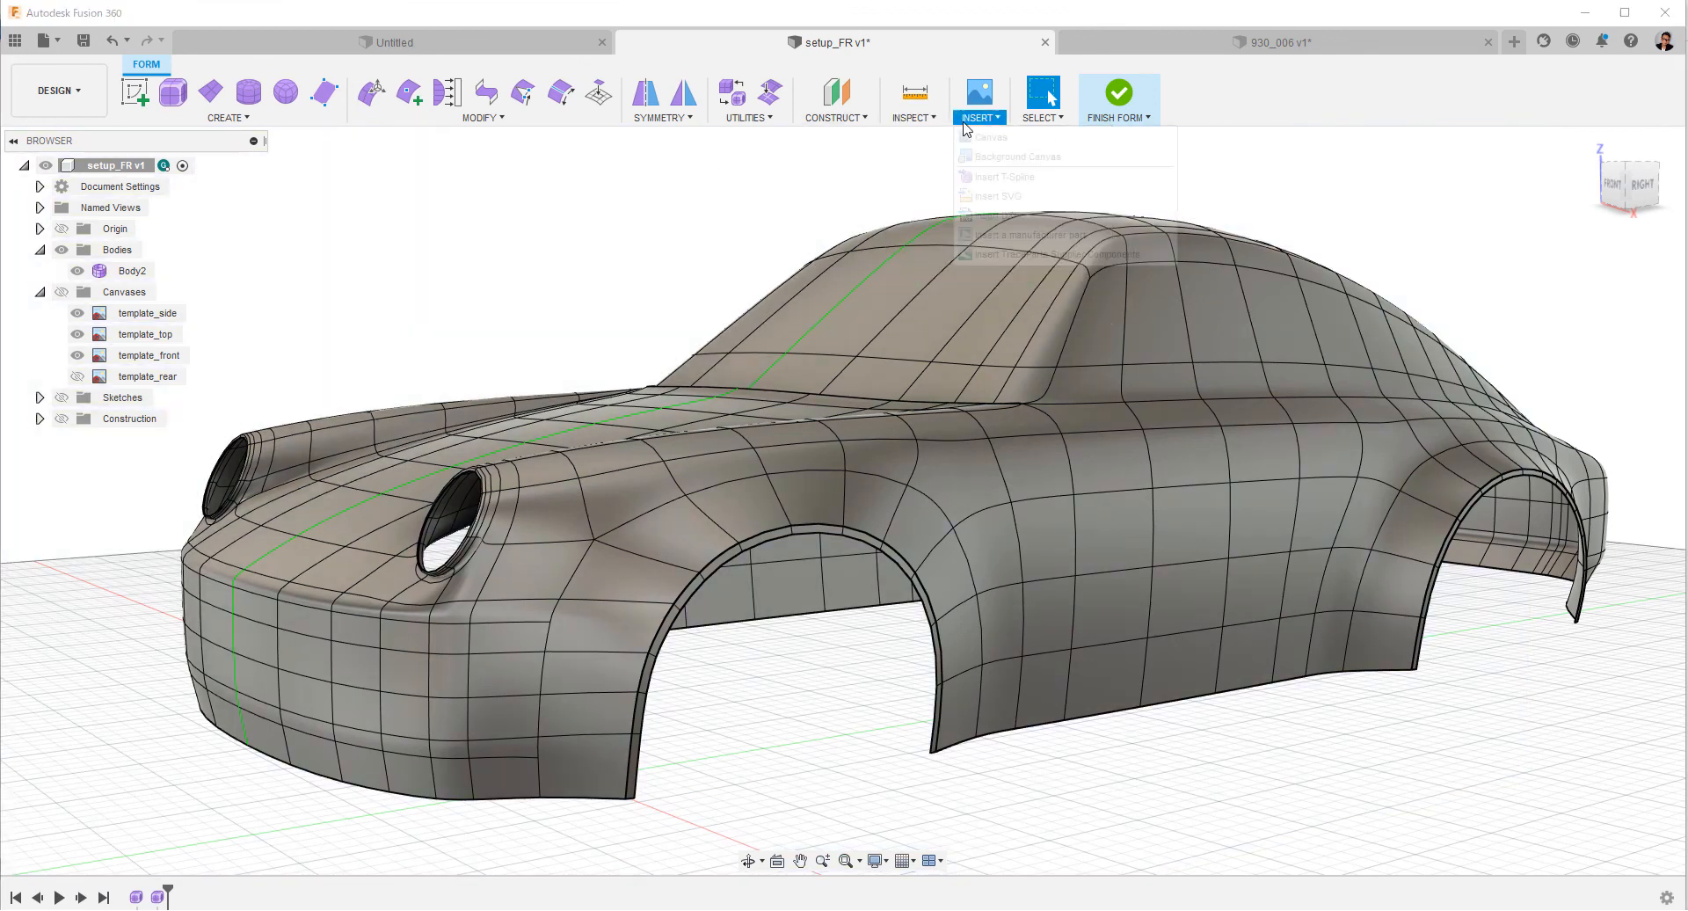
pyautogui.click(914, 117)
pyautogui.click(958, 216)
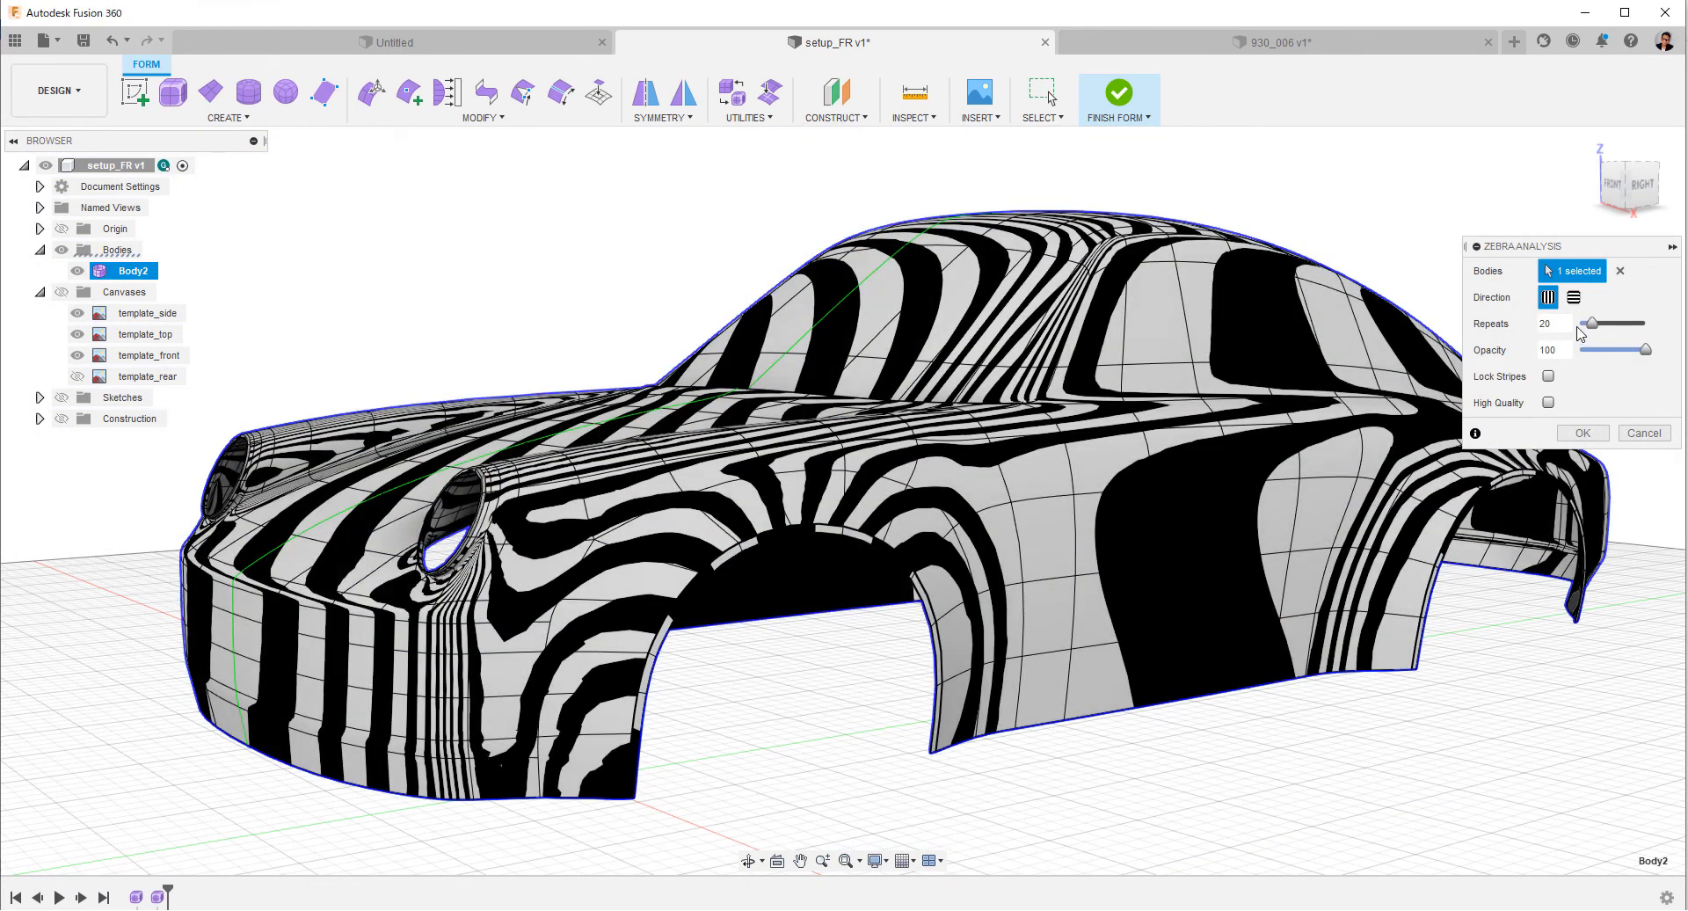
pyautogui.scroll(-3, 1168, 585)
pyautogui.keyDown('shift'); pyautogui.moveTo(1168, 588); pyautogui.dragTo(959, 606, button='middle'); pyautogui.keyUp('shift')
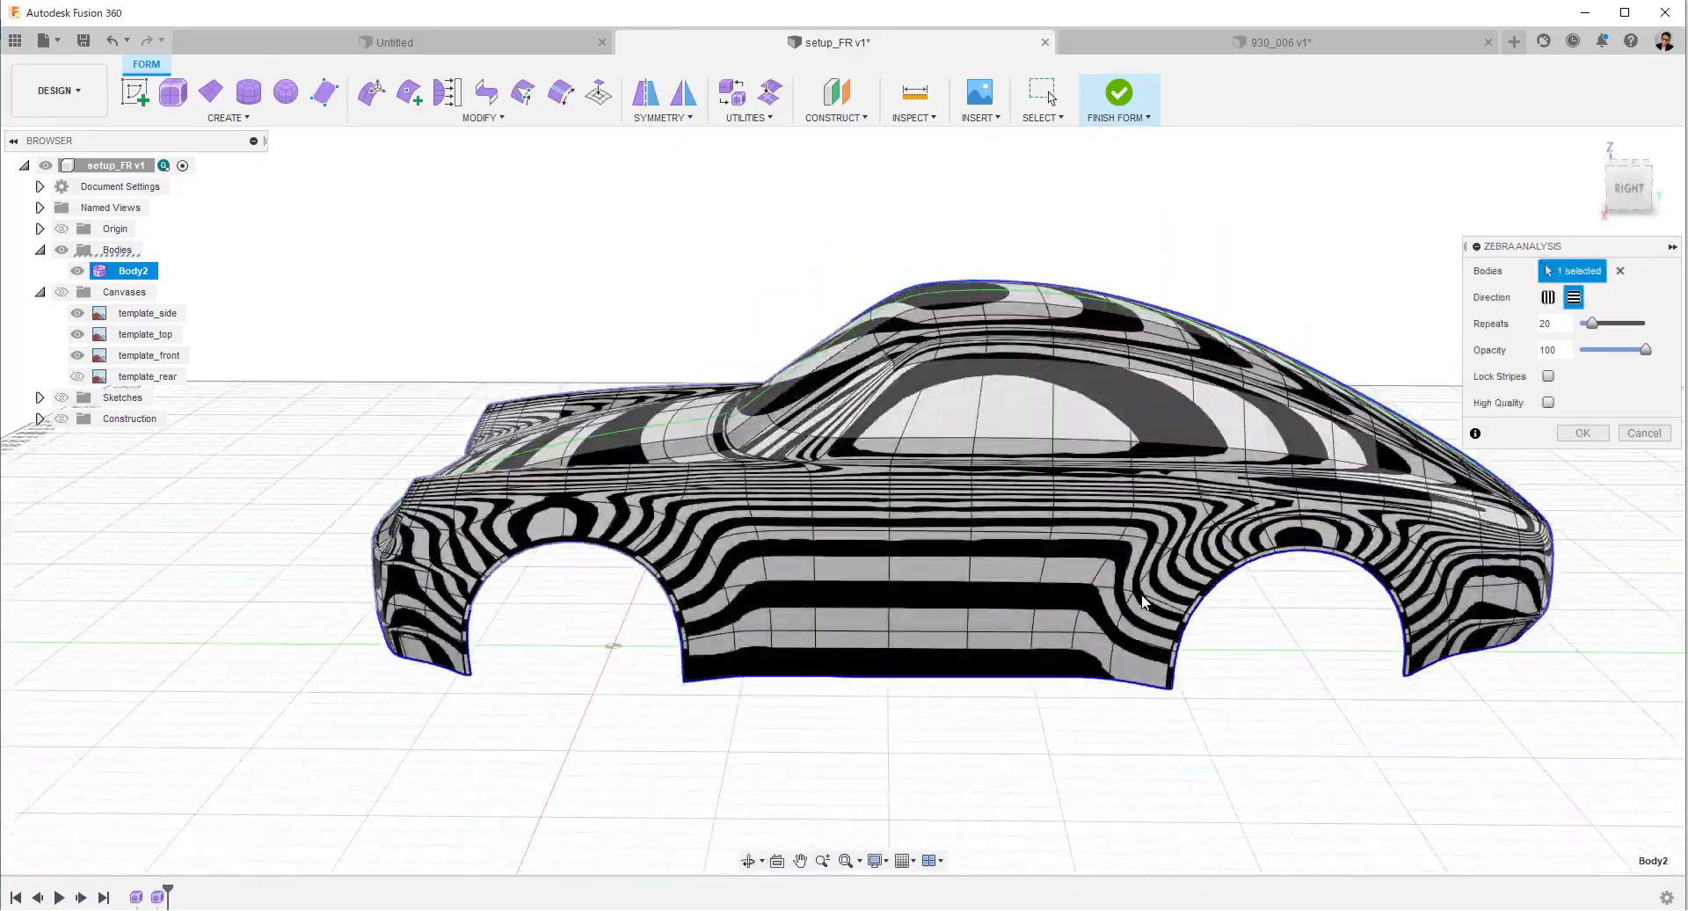
pyautogui.click(1583, 434)
pyautogui.moveTo(1319, 760)
pyautogui.keyDown('shift'); pyautogui.mouseDown(button='middle')
pyautogui.moveTo(1311, 734)
pyautogui.moveTo(1345, 715)
pyautogui.moveTo(1503, 727)
pyautogui.moveTo(1160, 728)
pyautogui.moveTo(1380, 727)
pyautogui.moveTo(1394, 704)
pyautogui.moveTo(1337, 754)
pyautogui.moveTo(1347, 744)
pyautogui.mouseUp(button='middle'); pyautogui.keyUp('shift')
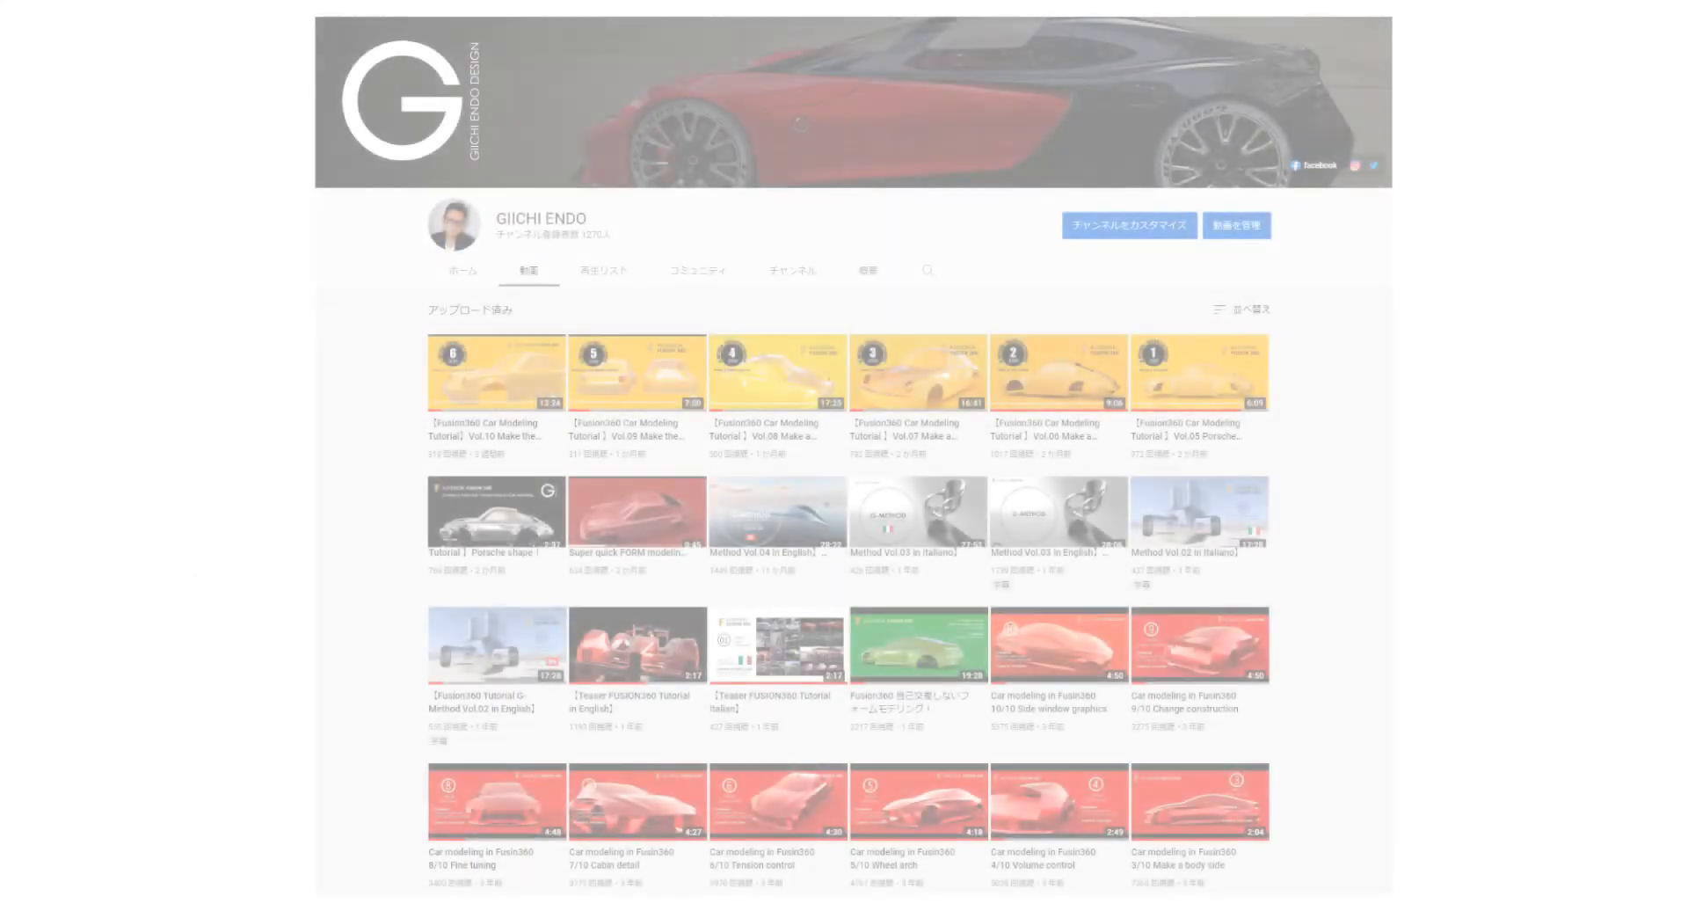